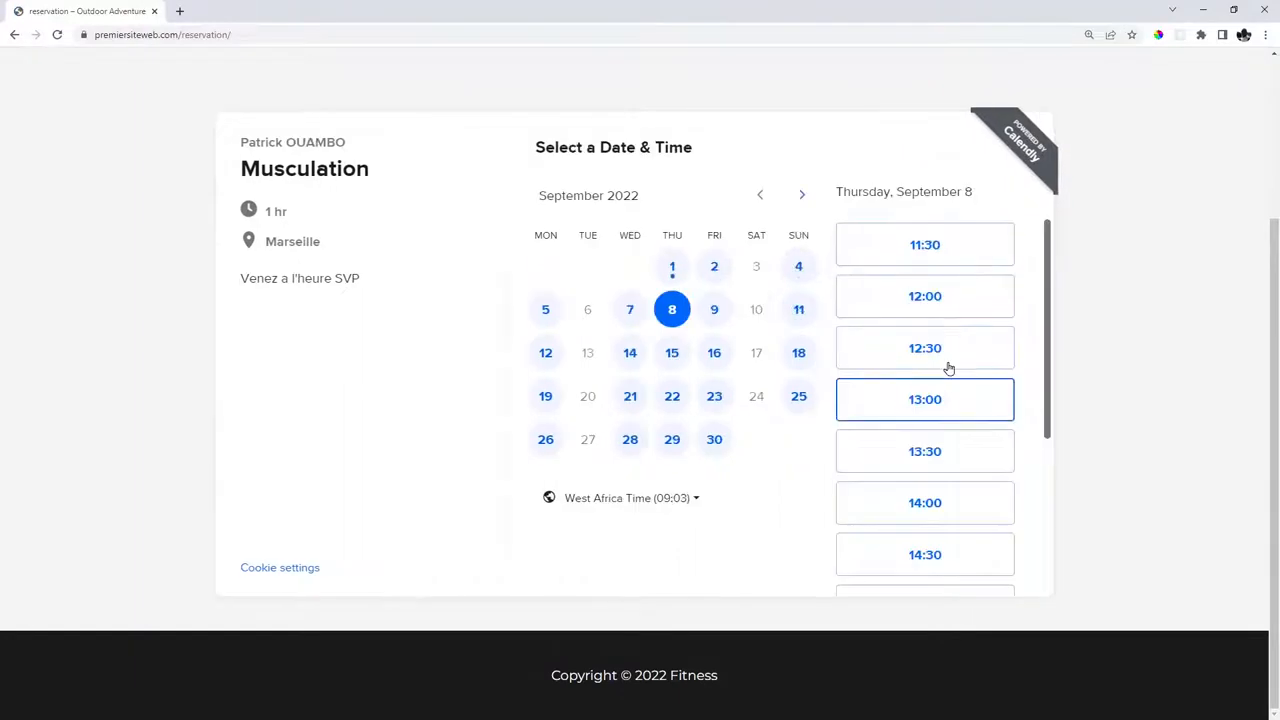
Pick and confirm the 15:00 time slot for the Musculation session.
scroll(949, 366, "down", 3)
left_click(894, 346)
left_click(971, 346)
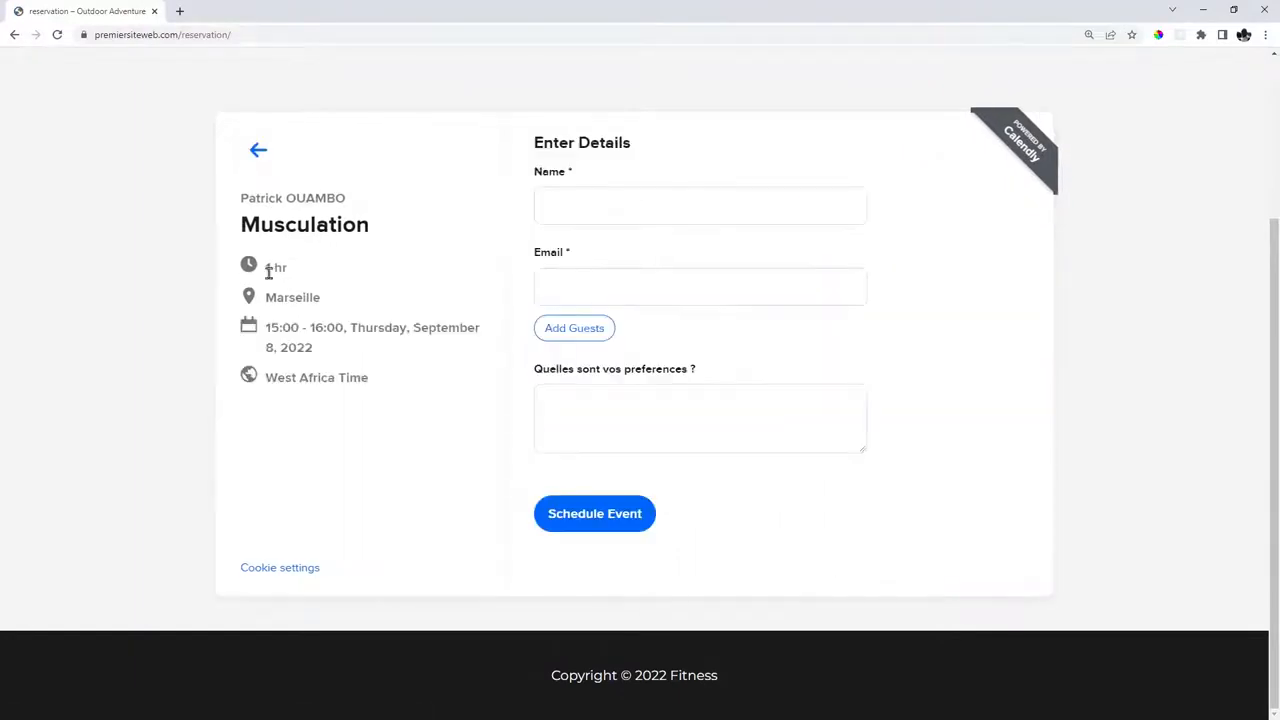
Enter the invitee's name and e-mail, then schedule the event.
left_click(587, 196)
type("Martin")
key("Tab")
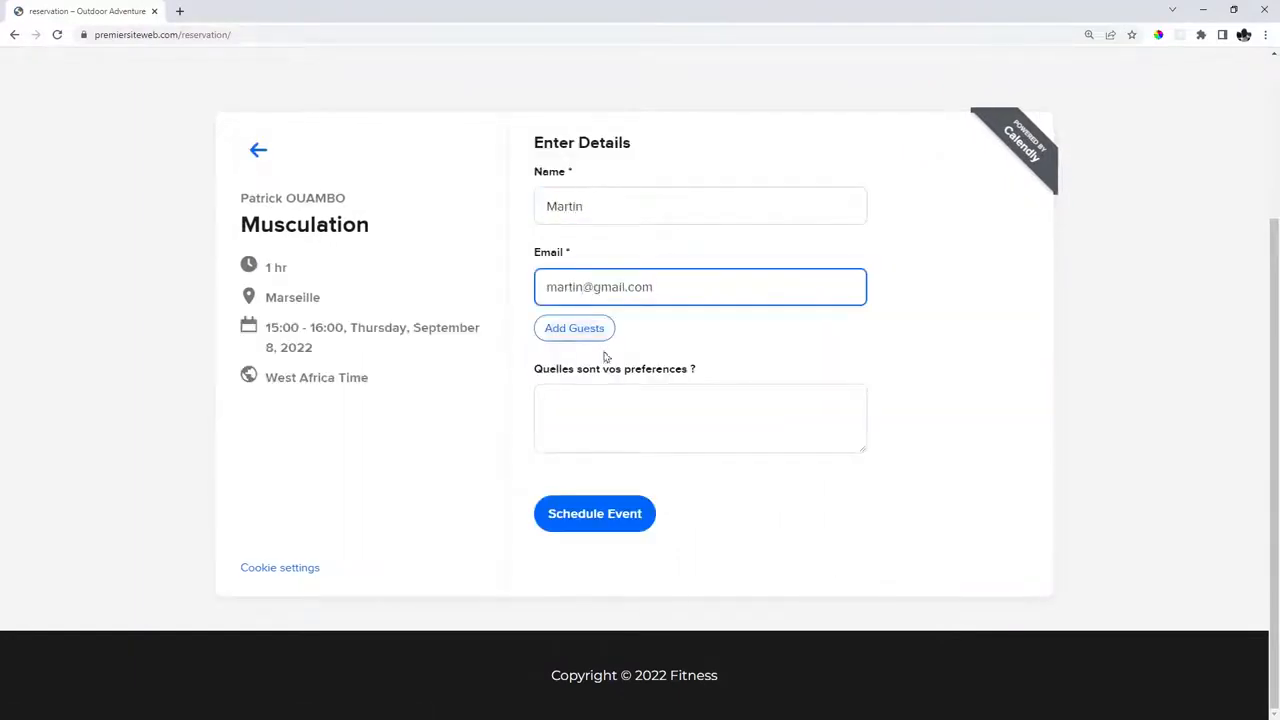
left_click(628, 407)
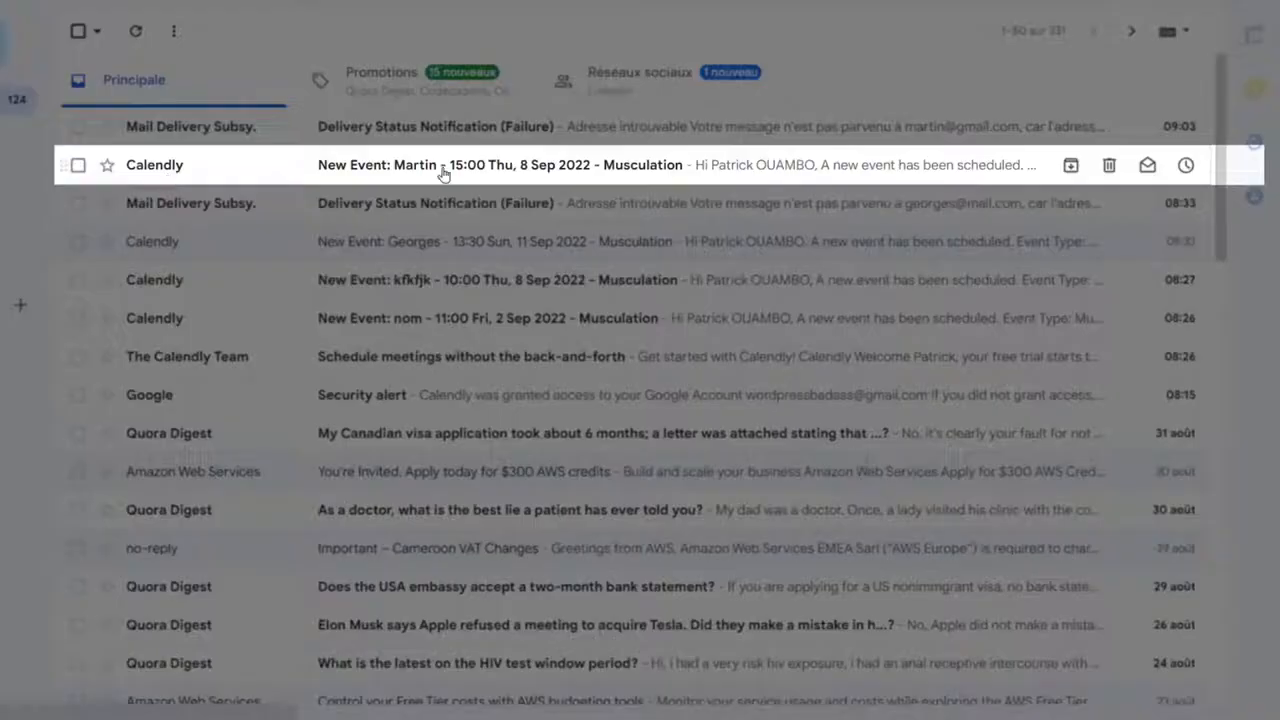
left_click(444, 163)
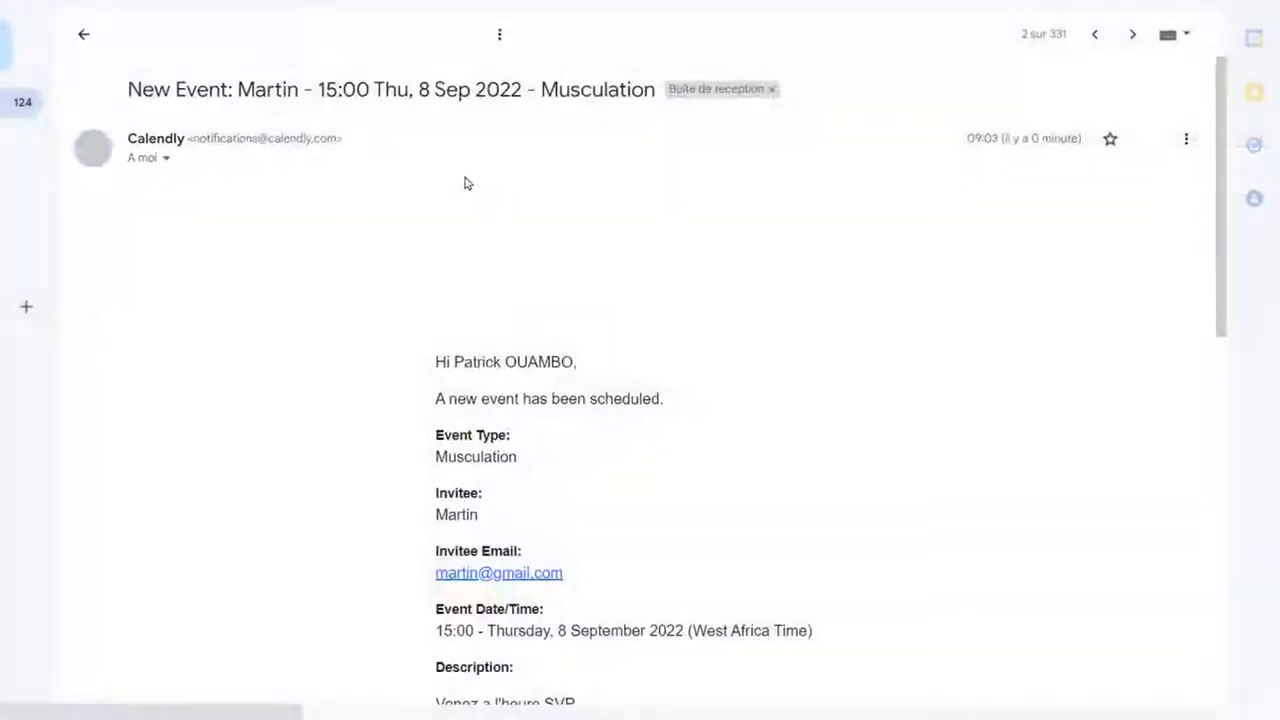
Scroll the New Event email, selecting the word Musculation and the invitee's name.
scroll(464, 183, "down", 3)
double_click(577, 223)
double_click(560, 274)
left_click(547, 376)
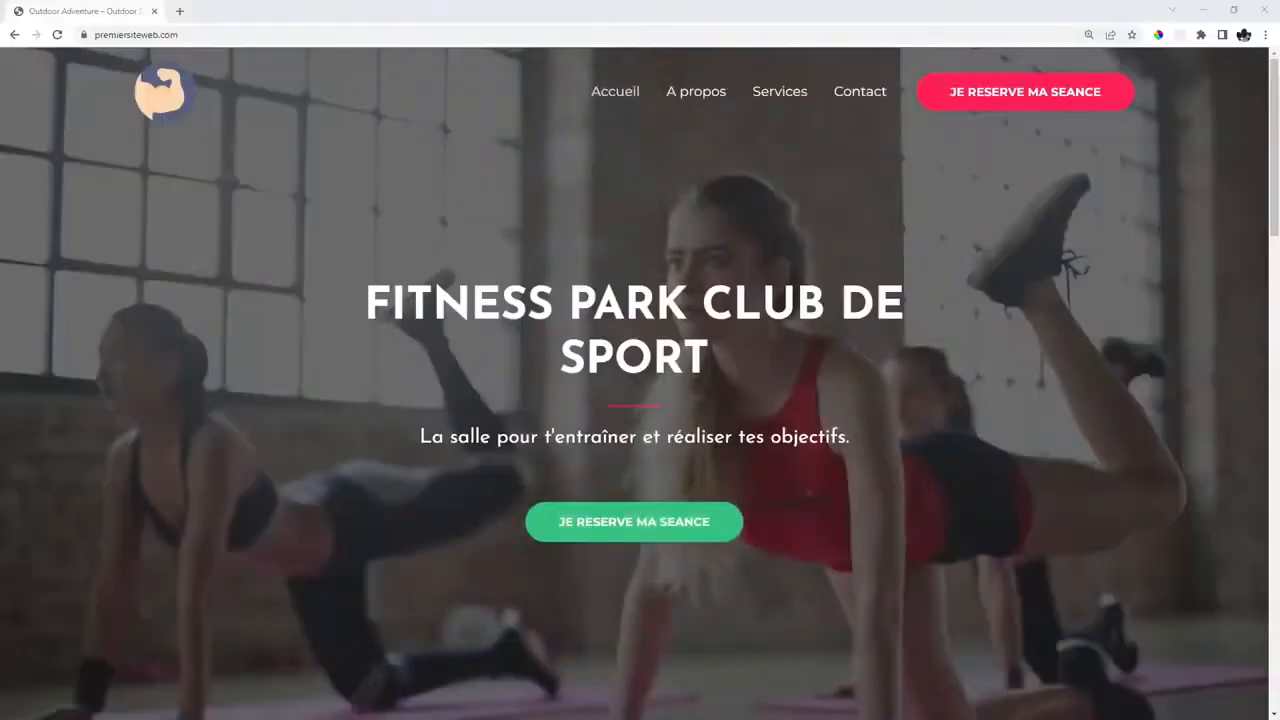
Browse the fitness site's home, A propos, Services and Contact pages.
scroll(752, 160, "down", 5)
scroll(723, 200, "up", 5)
scroll(736, 287, "down", 2)
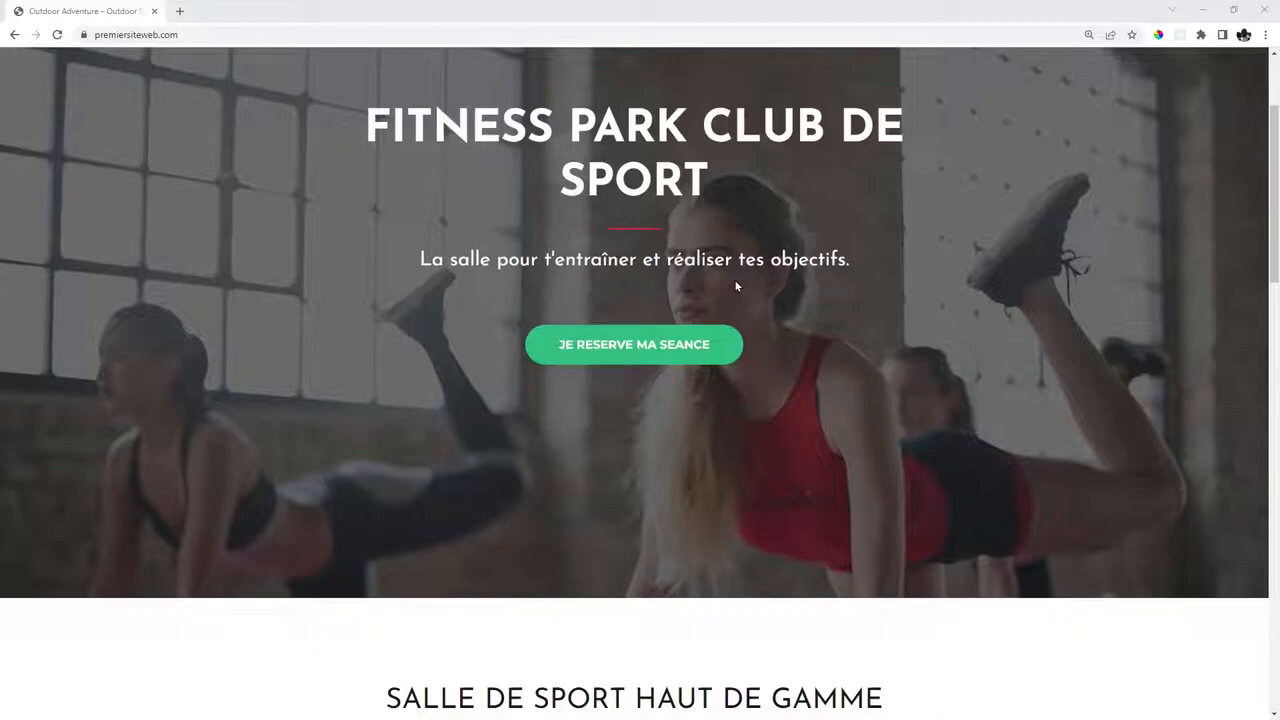
scroll(815, 270, "up", 2)
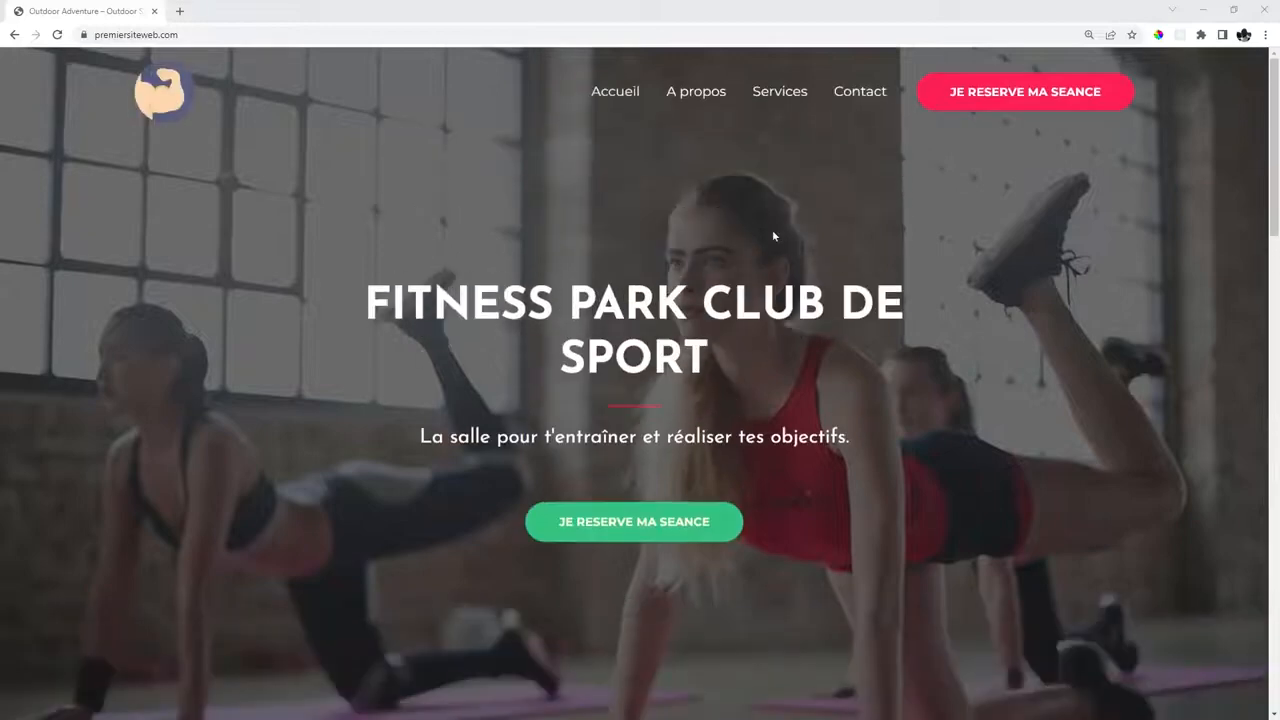
scroll(759, 210, "down", 4)
scroll(500, 223, "up", 4)
left_click(690, 93)
scroll(690, 110, "down", 10)
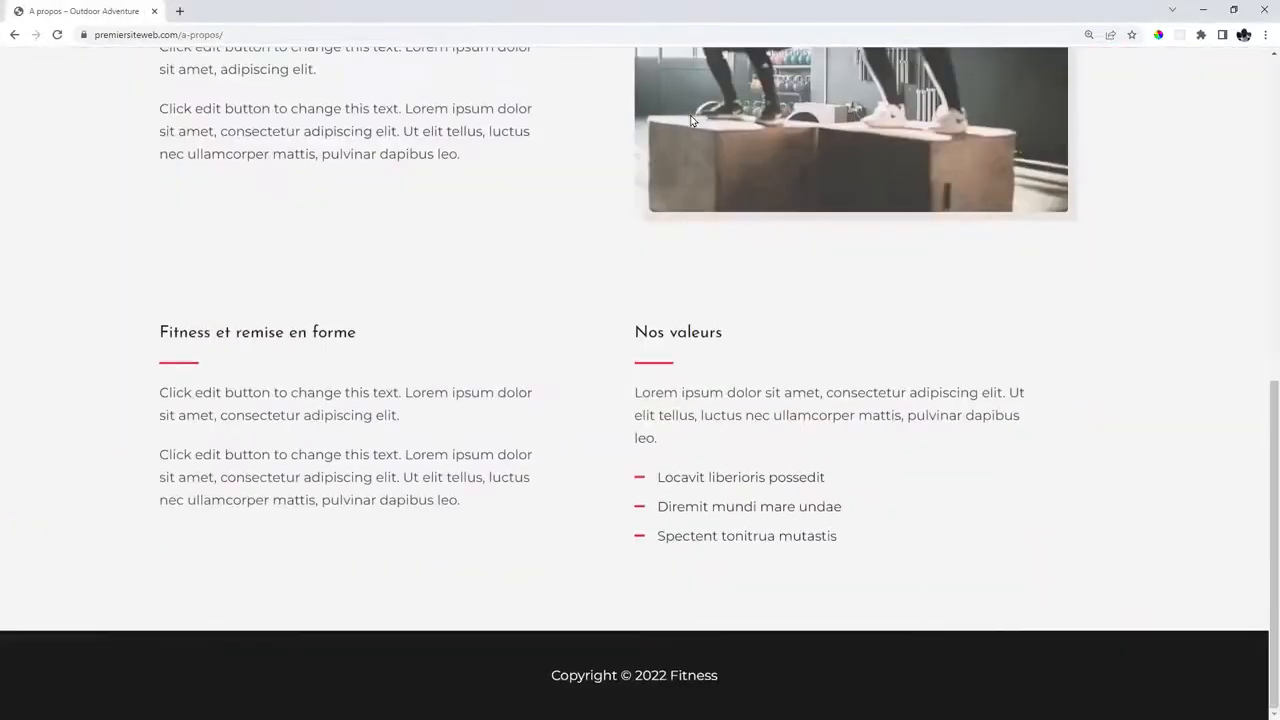
scroll(700, 125, "up", 10)
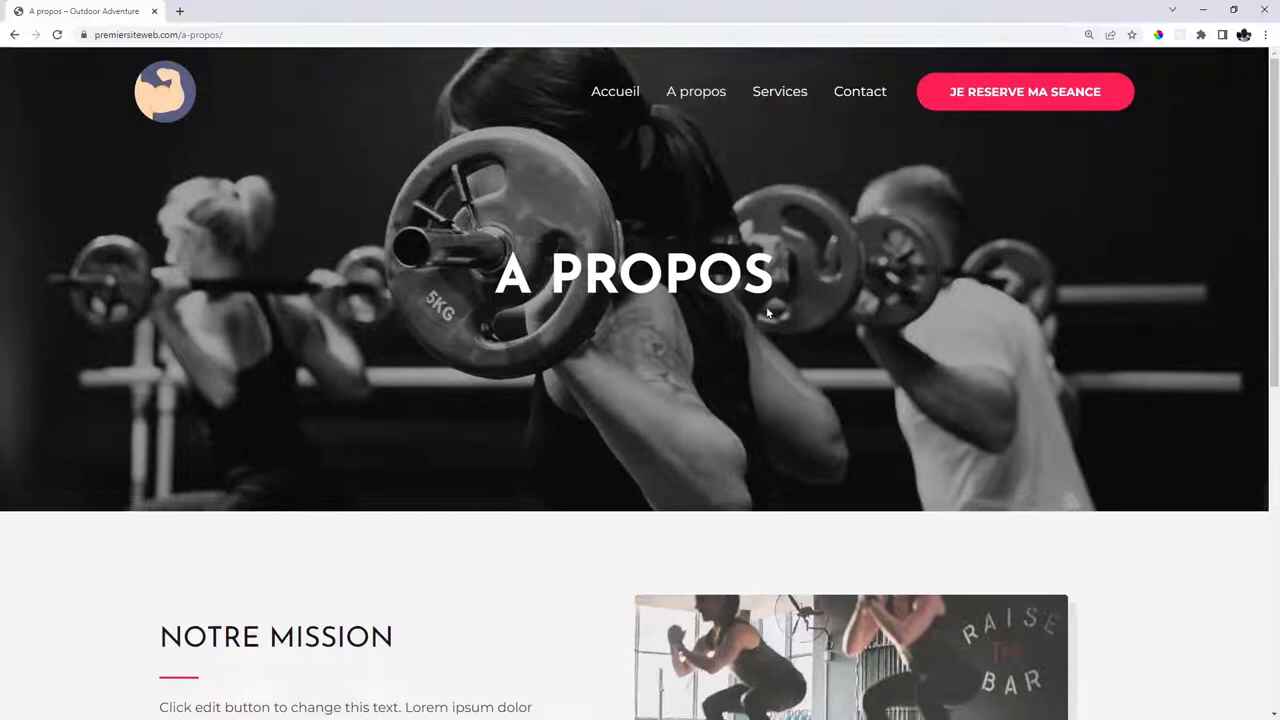
left_click(762, 91)
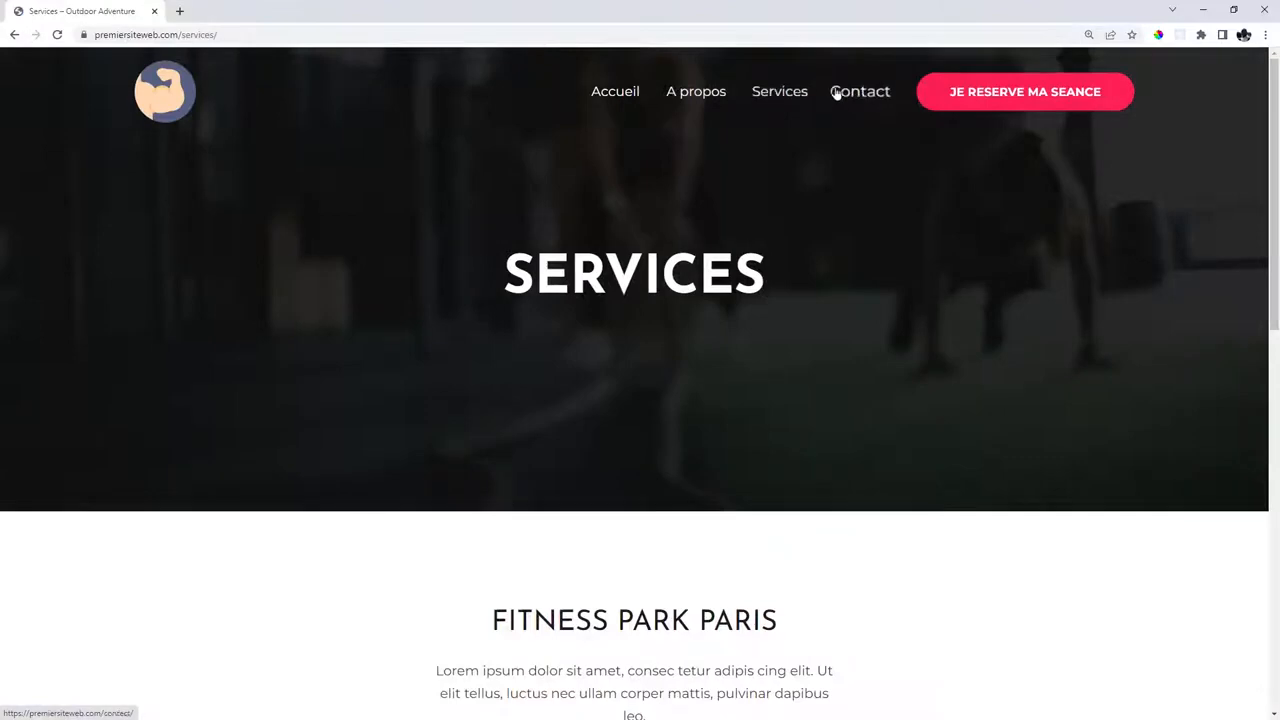
scroll(857, 137, "down", 7)
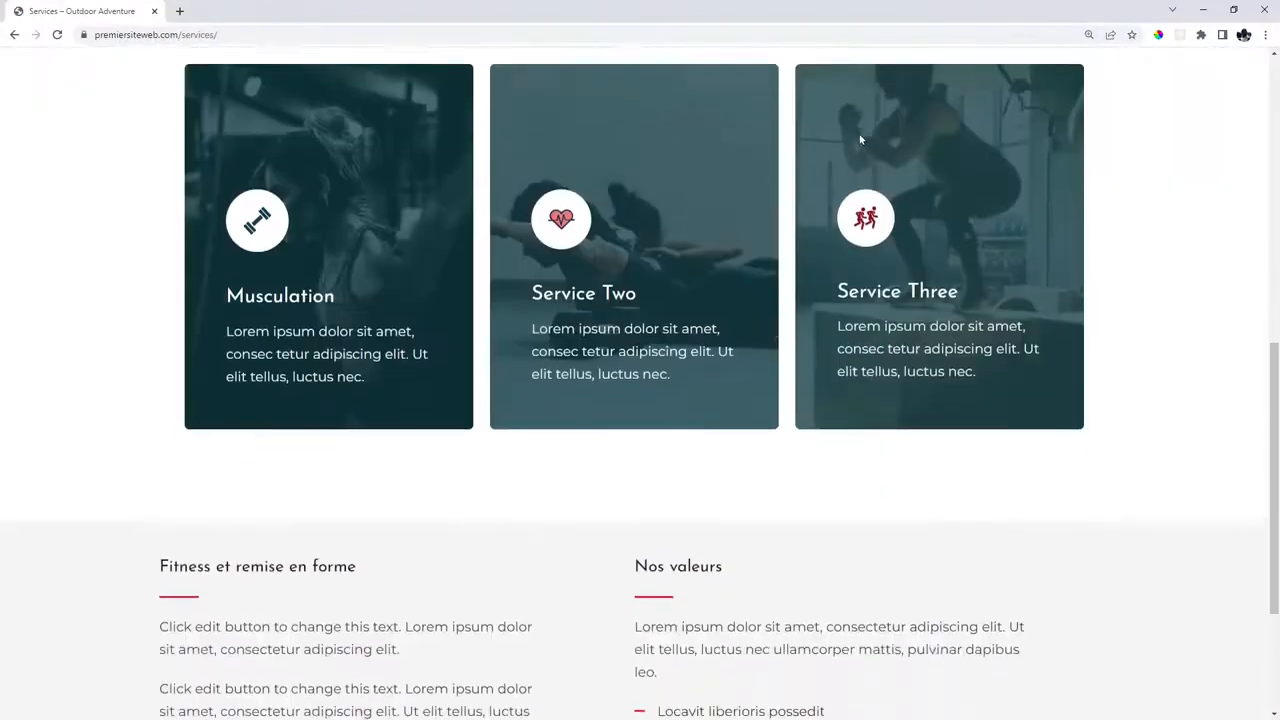
scroll(860, 139, "up", 7)
left_click(857, 93)
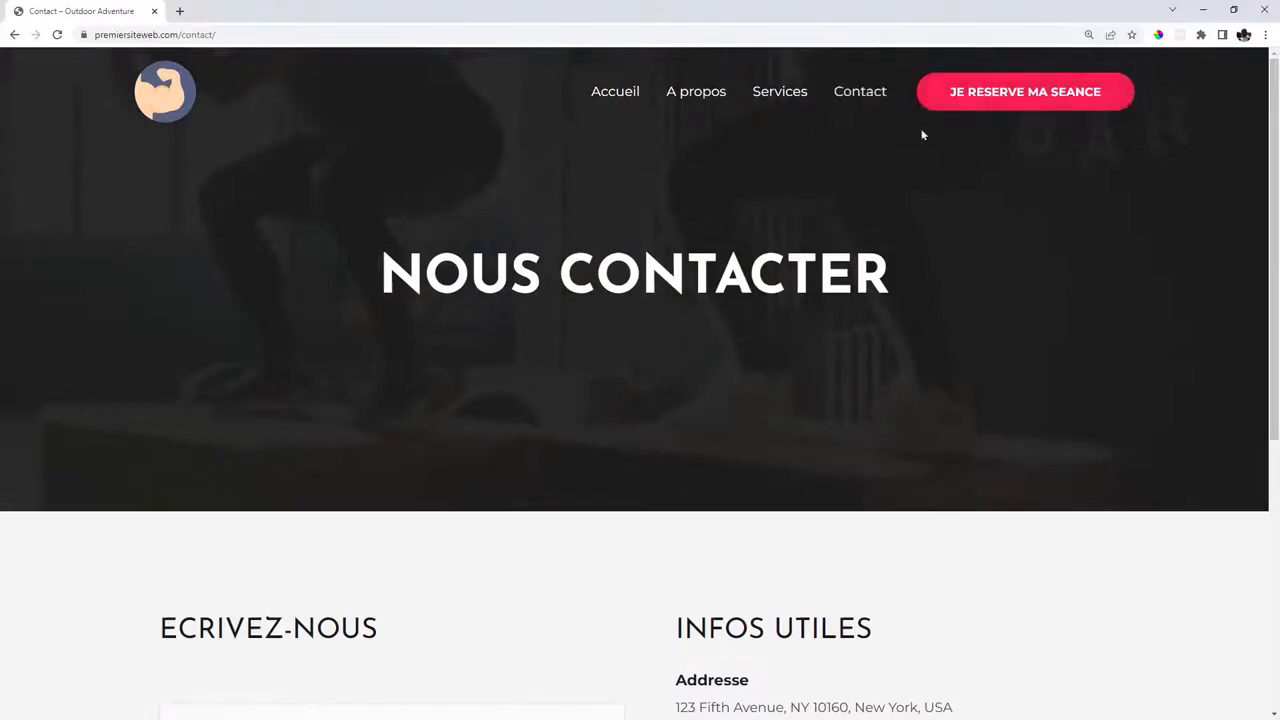
Return to the home page and open the JE RESERVE MA SEANCE reservation page.
left_click(617, 93)
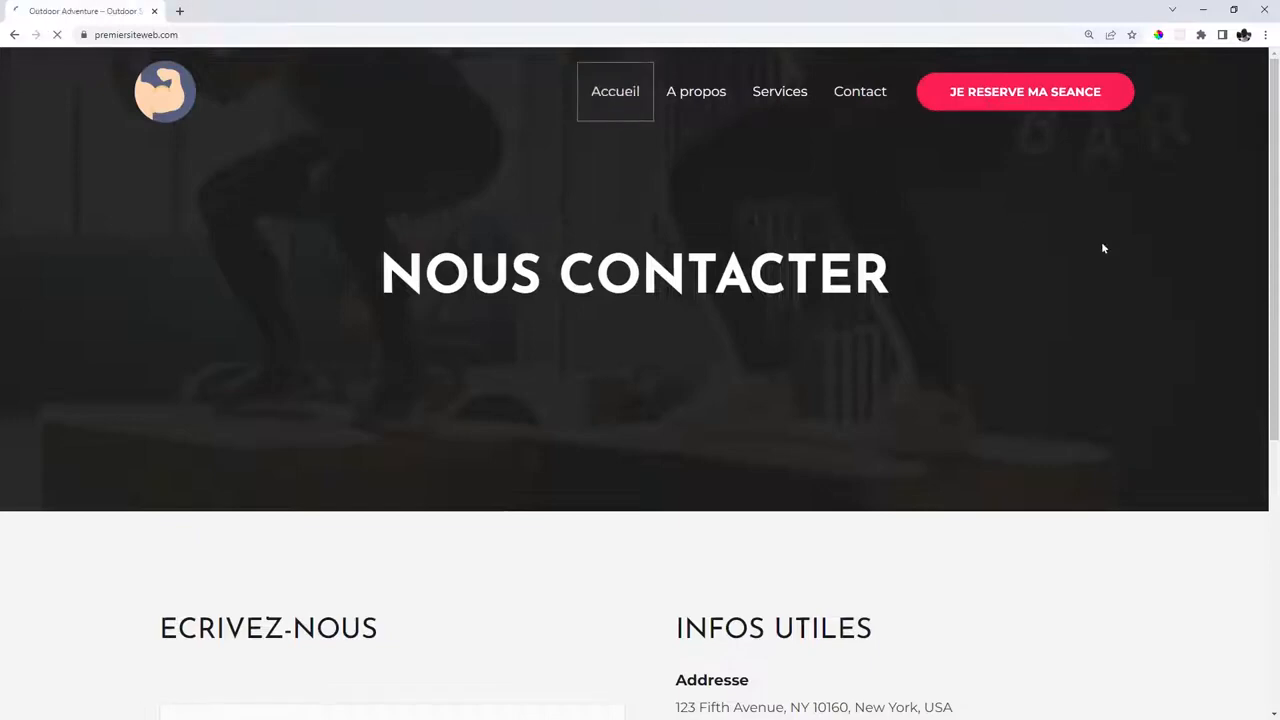
scroll(644, 169, "down", 4)
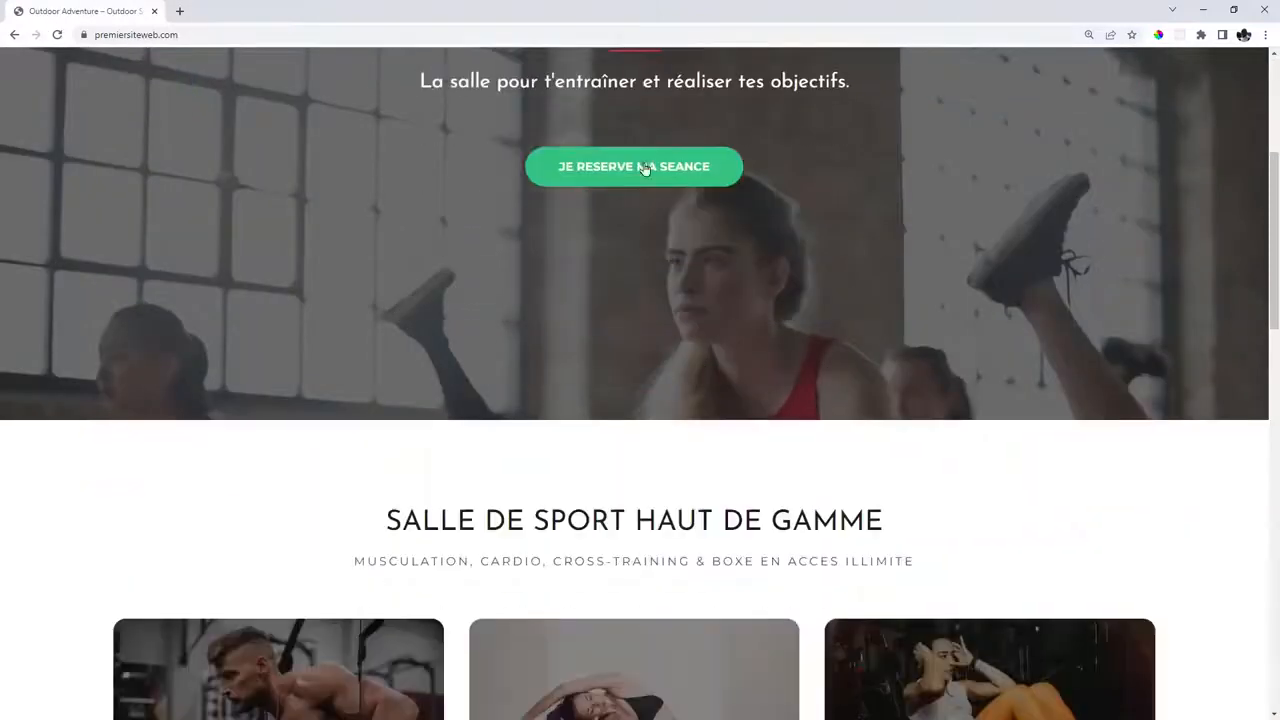
scroll(934, 177, "down", 9)
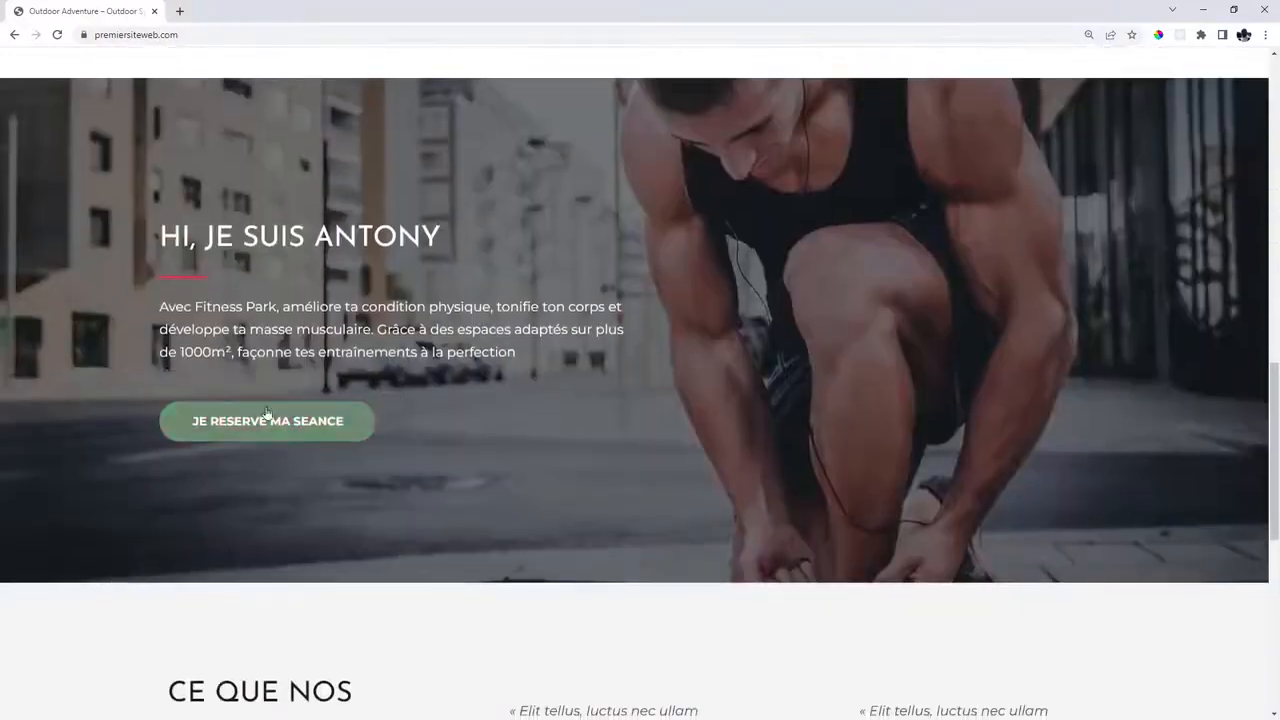
scroll(1052, 340, "down", 7)
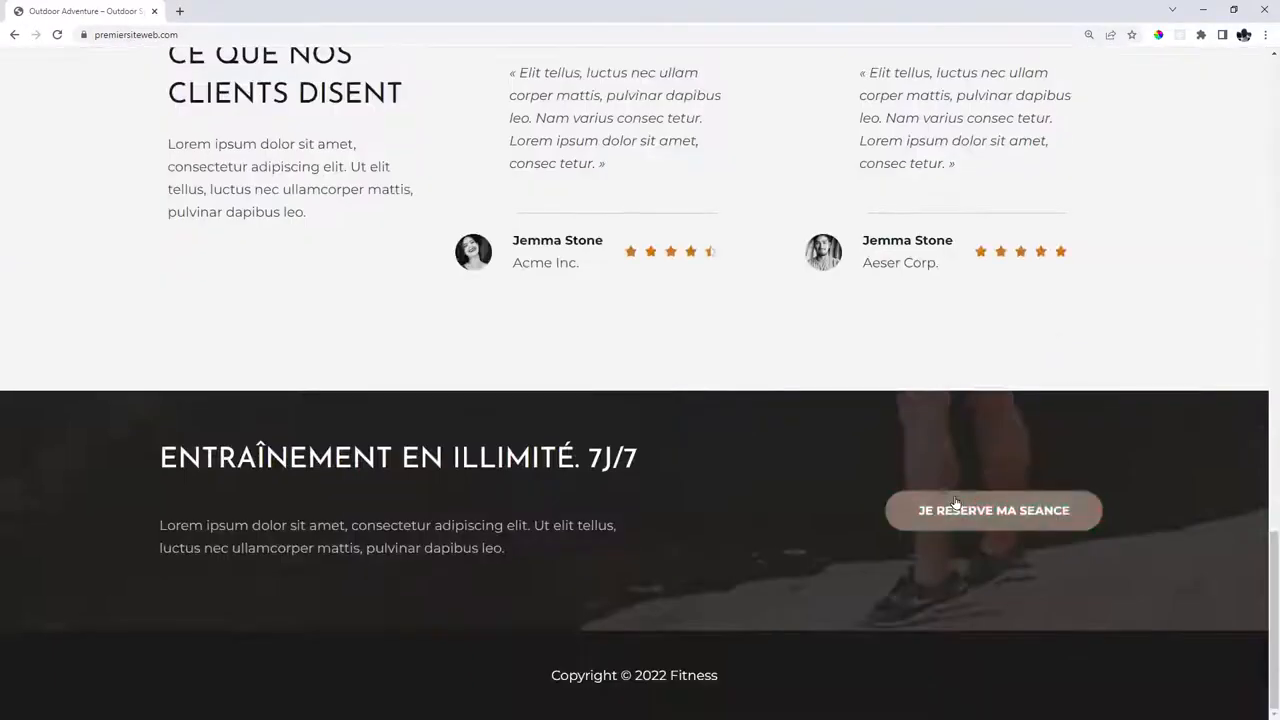
scroll(954, 437, "up", 6)
left_click(262, 317)
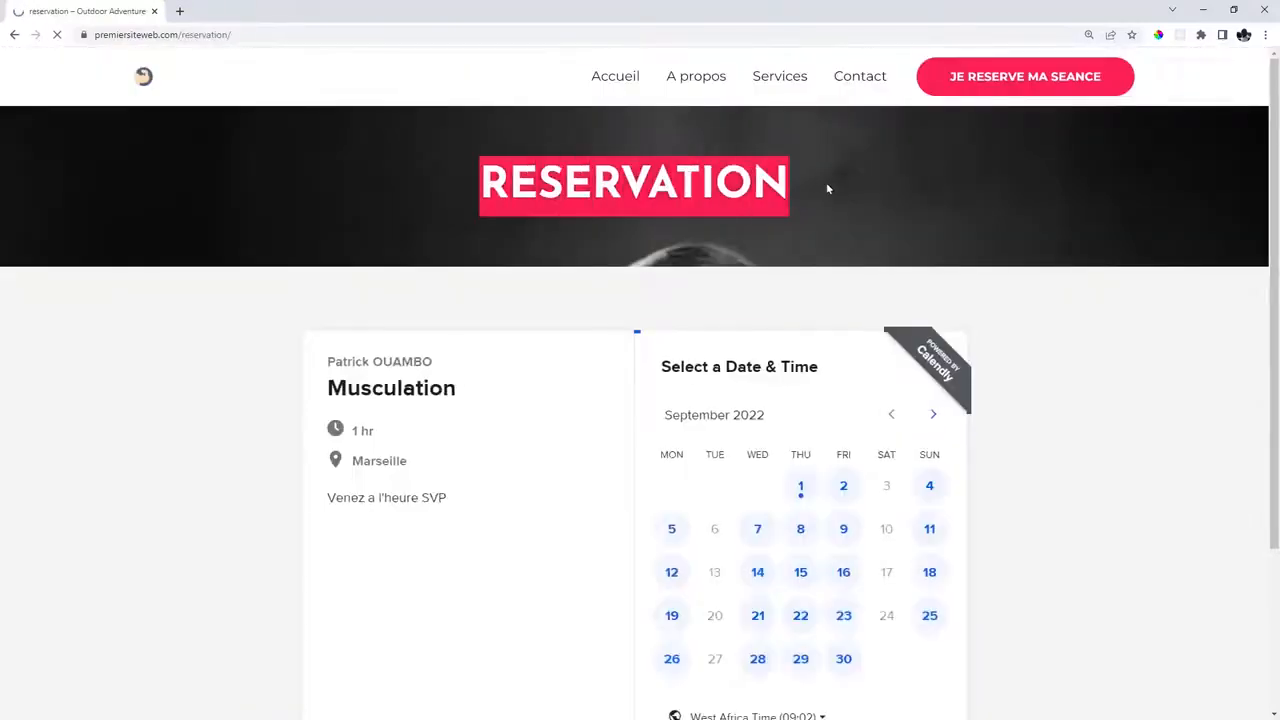
Review the widget's organizer, Musculation, 1 hr duration, 'Venez a l'heure SVP' note and September 2022 calendar.
scroll(968, 340, "down", 2)
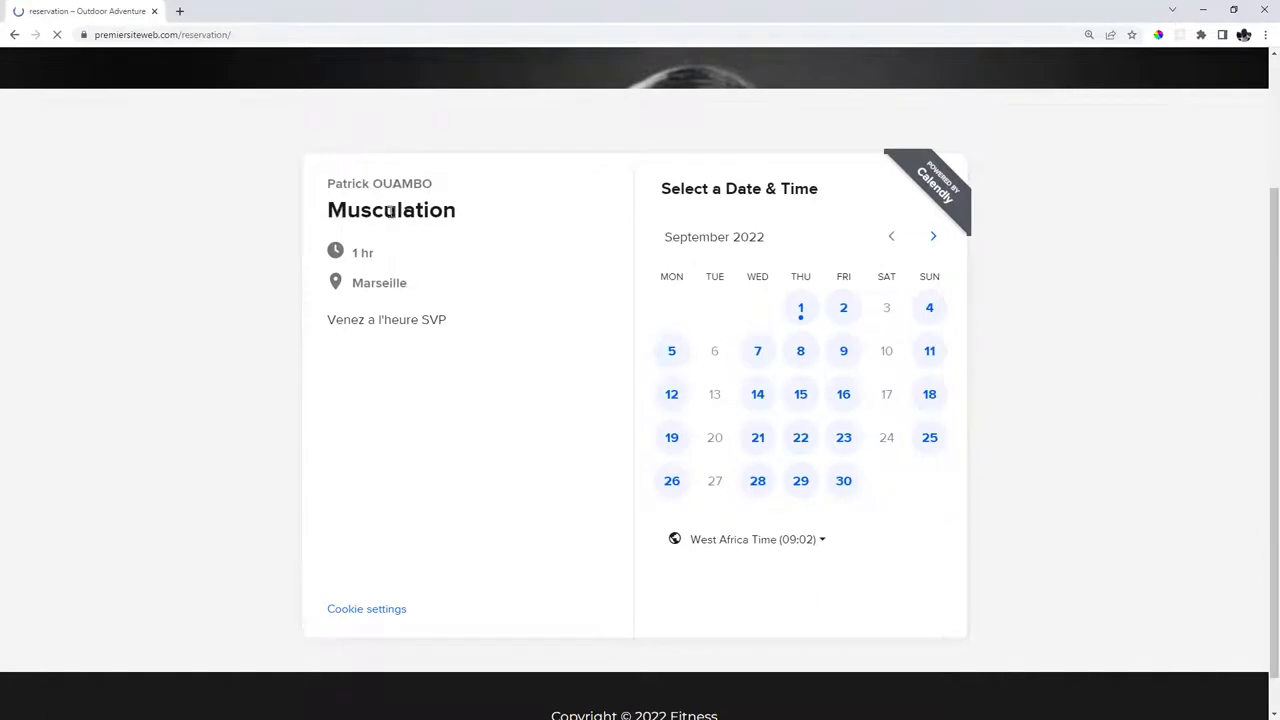
scroll(1008, 283, "down", 1)
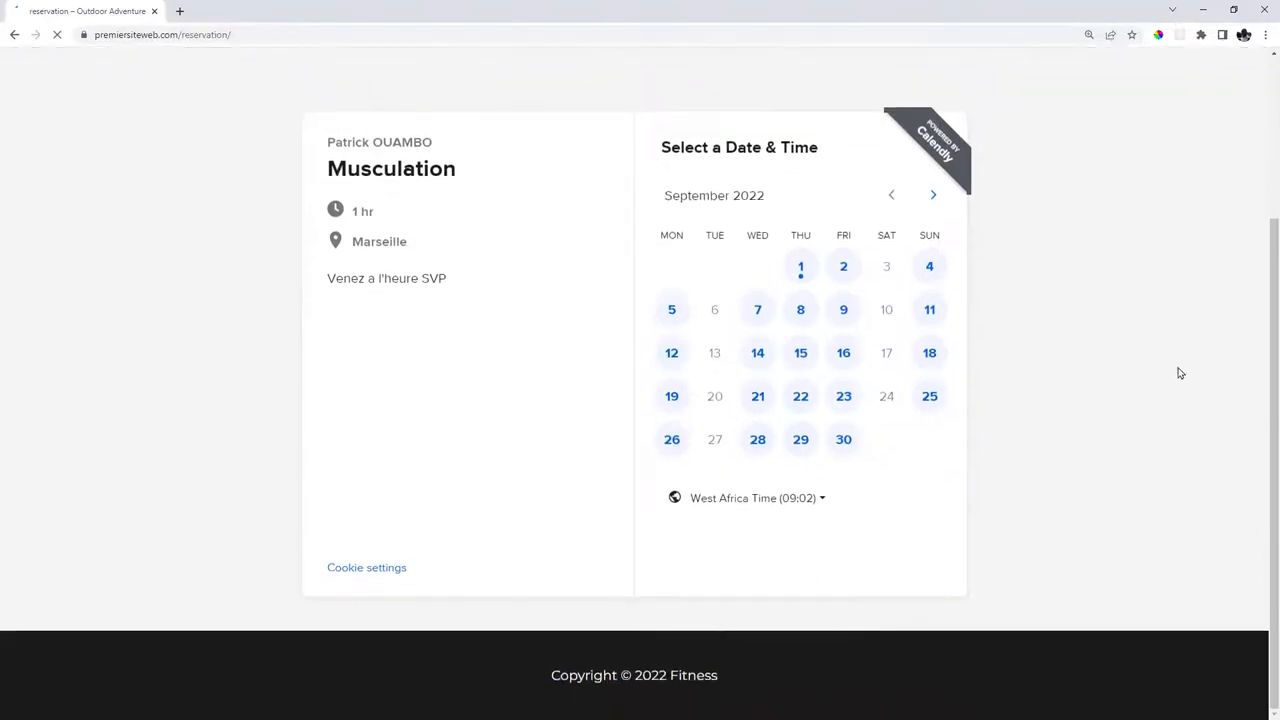
left_click_drag(329, 143, 437, 145)
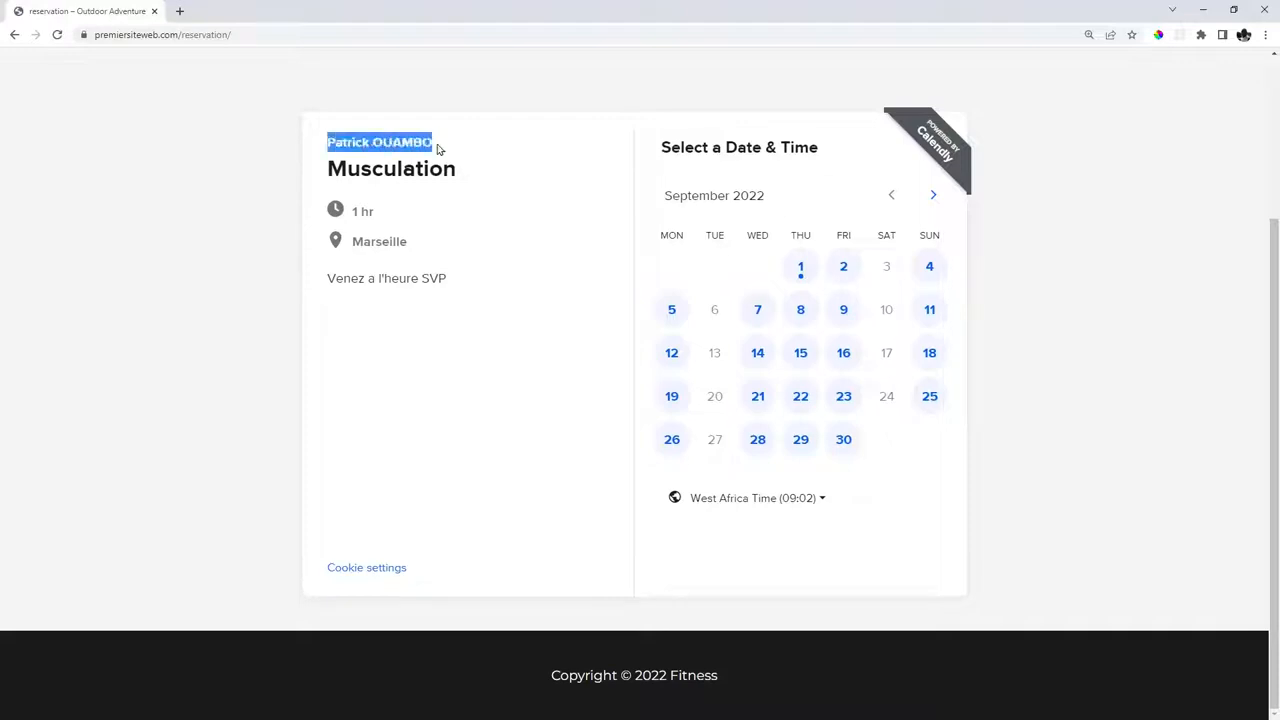
left_click(503, 128)
left_click_drag(367, 172, 445, 170)
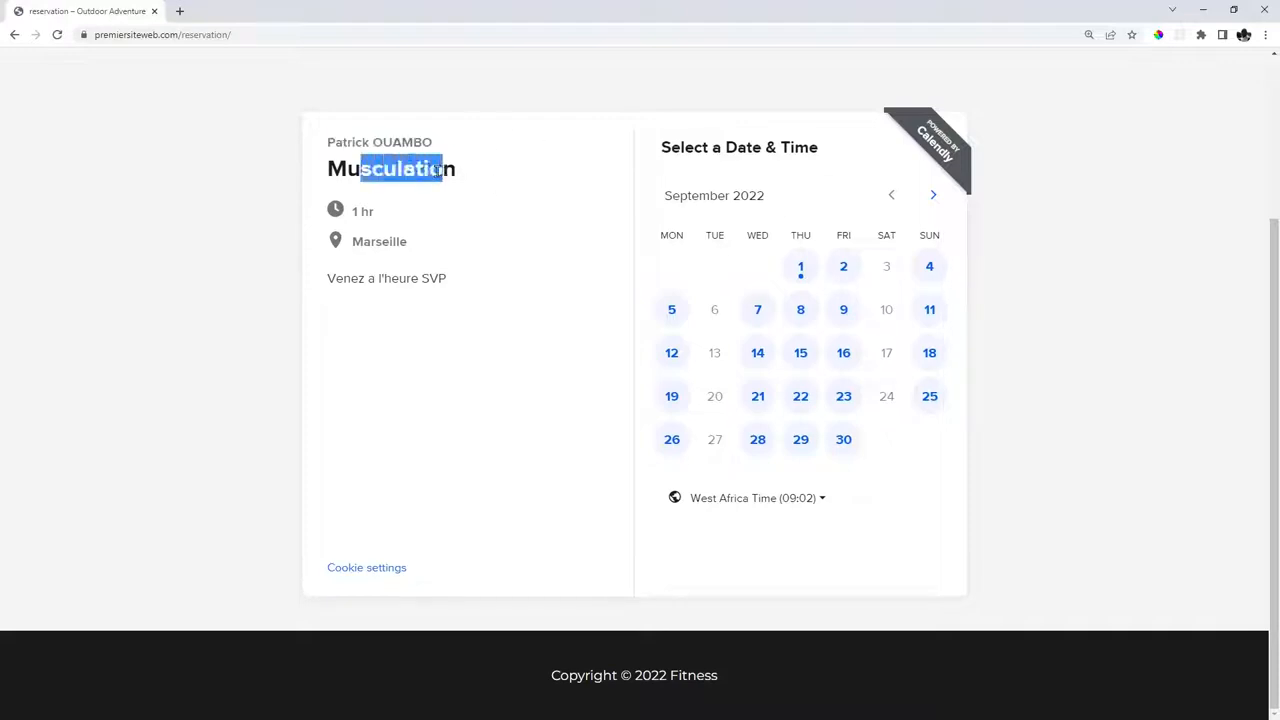
left_click_drag(350, 209, 413, 246)
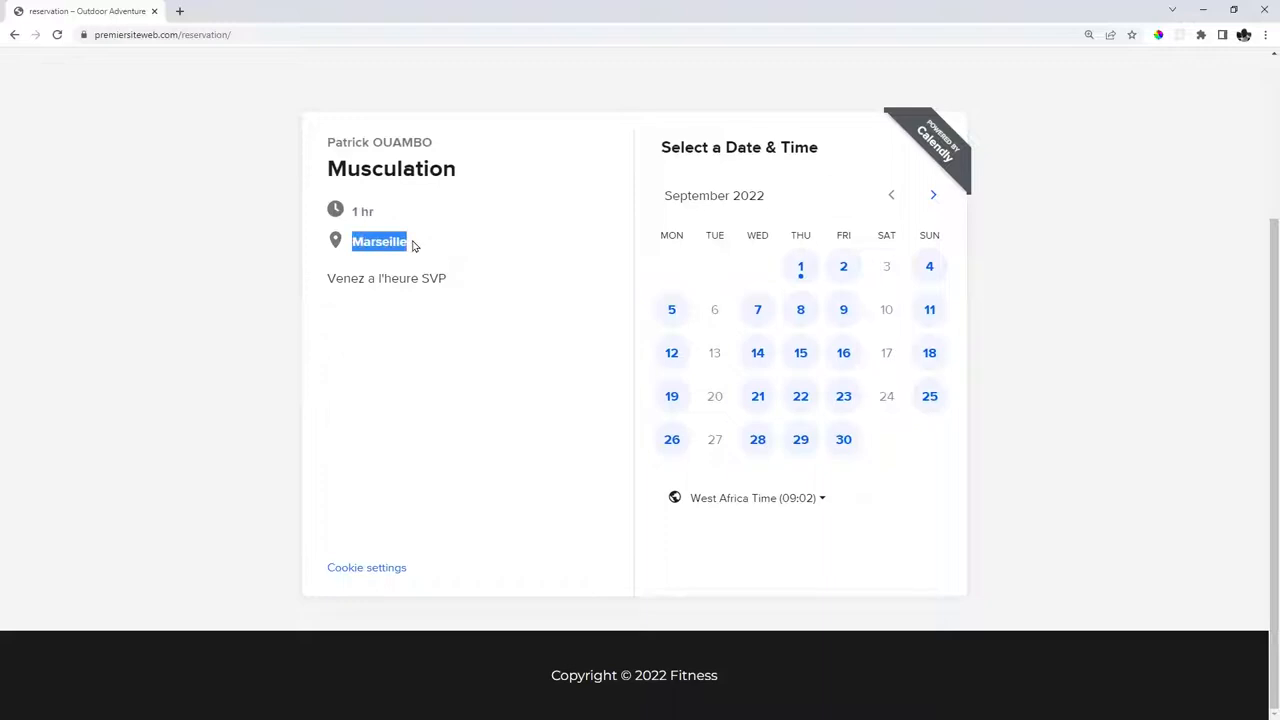
left_click_drag(326, 280, 451, 283)
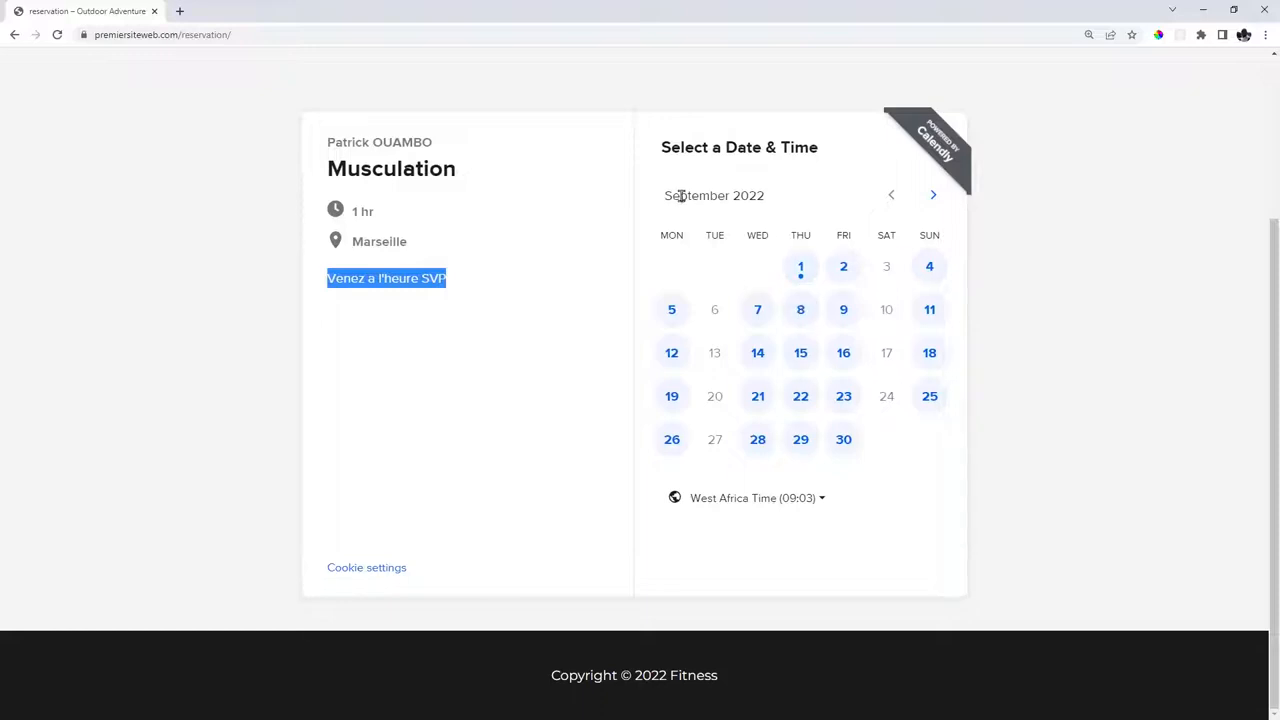
left_click_drag(668, 198, 783, 200)
left_click(785, 202)
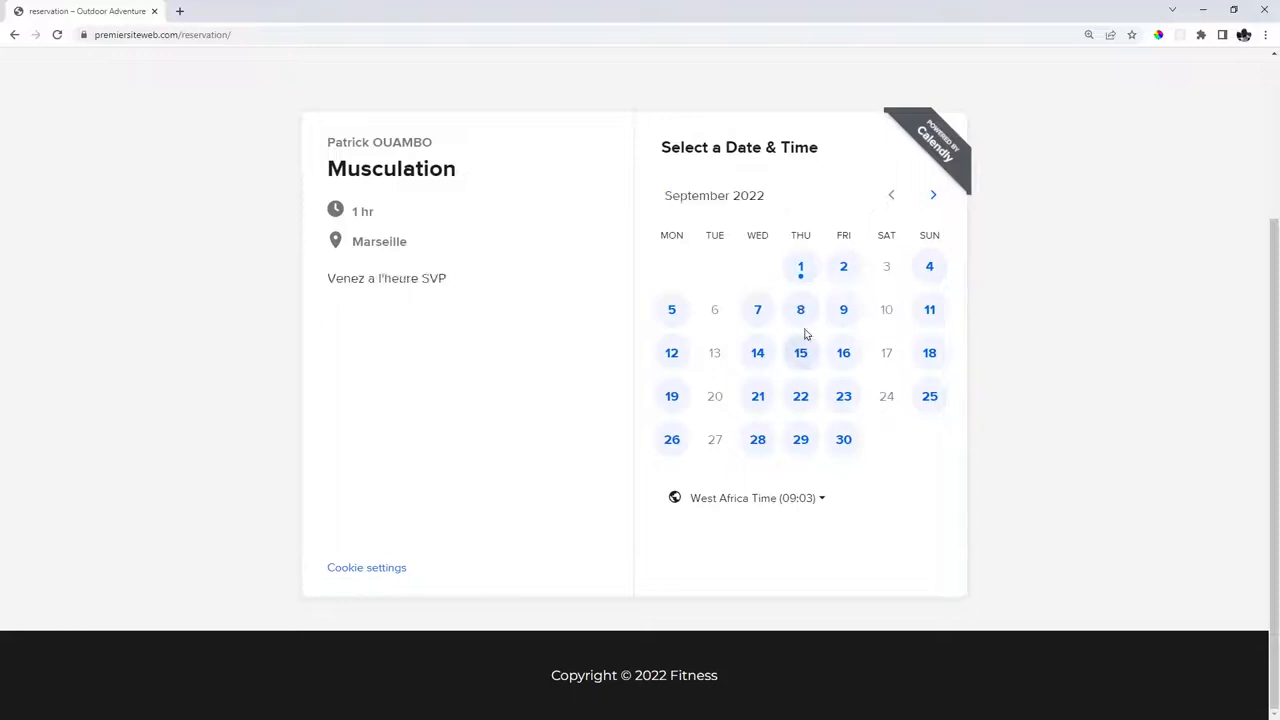
Choose Thursday, September 8 at 15:00 and confirm the slot.
left_click(801, 313)
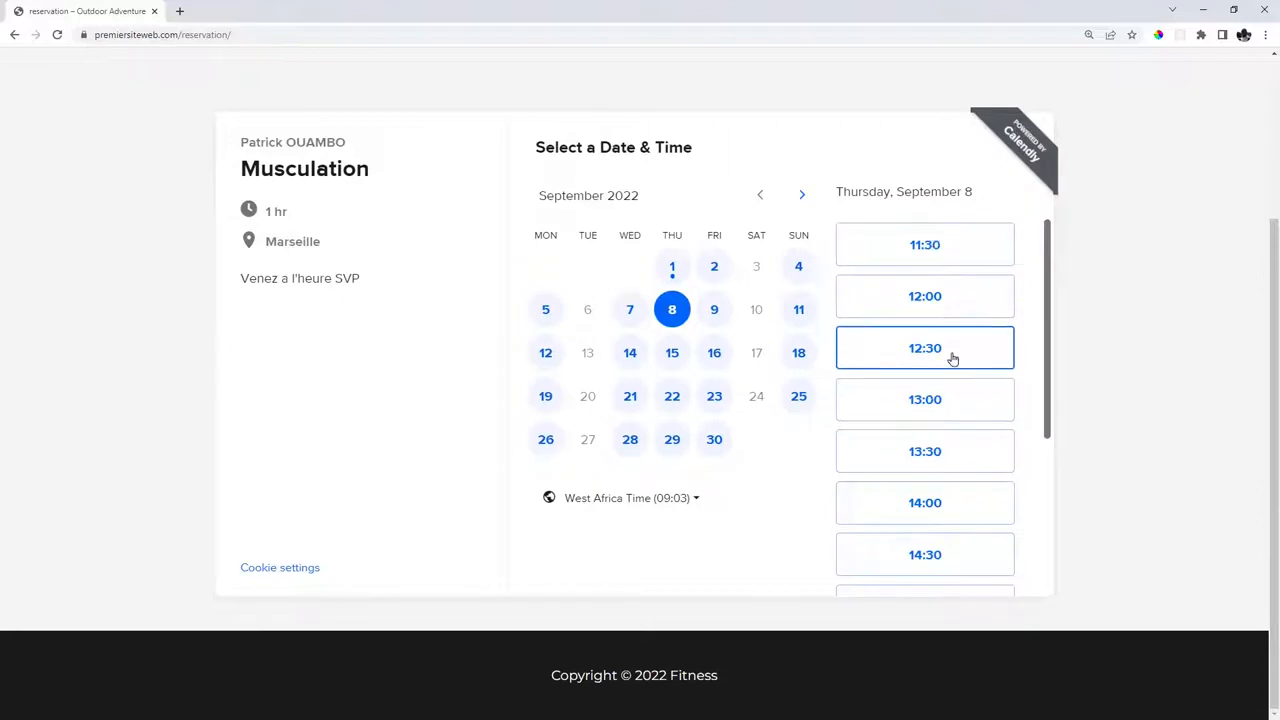
scroll(951, 357, "down", 3)
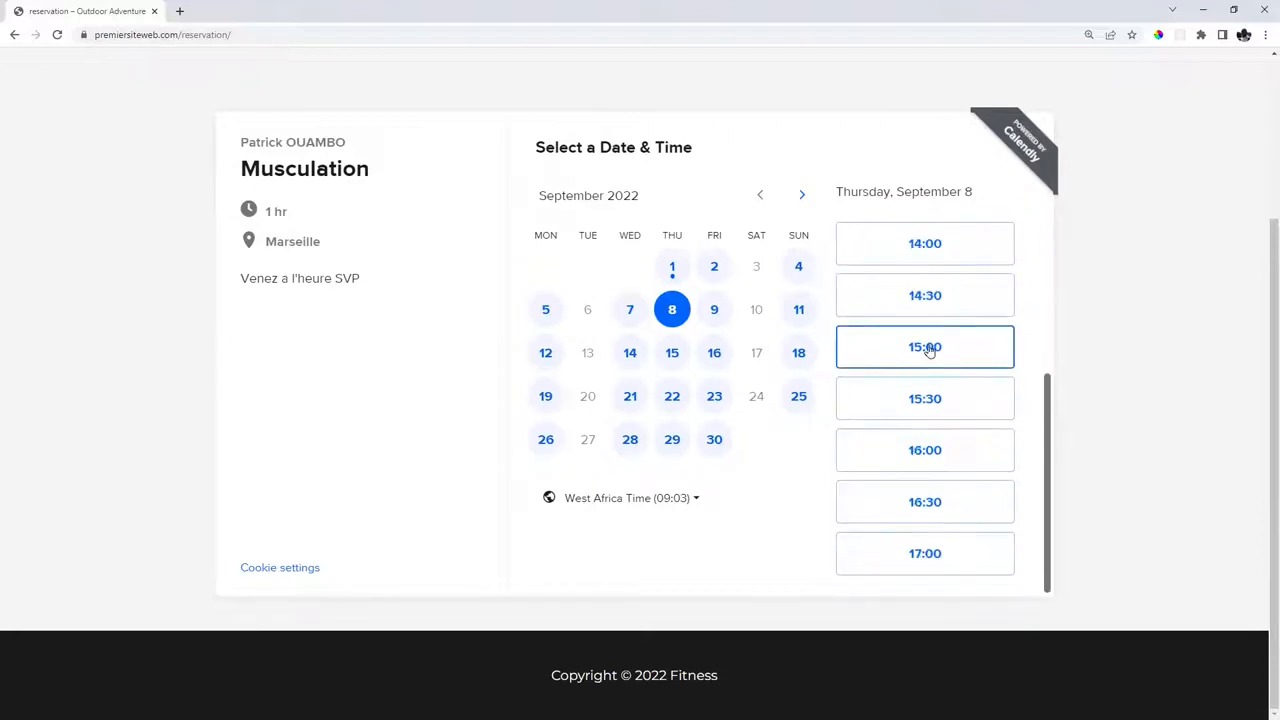
left_click(925, 355)
left_click(976, 350)
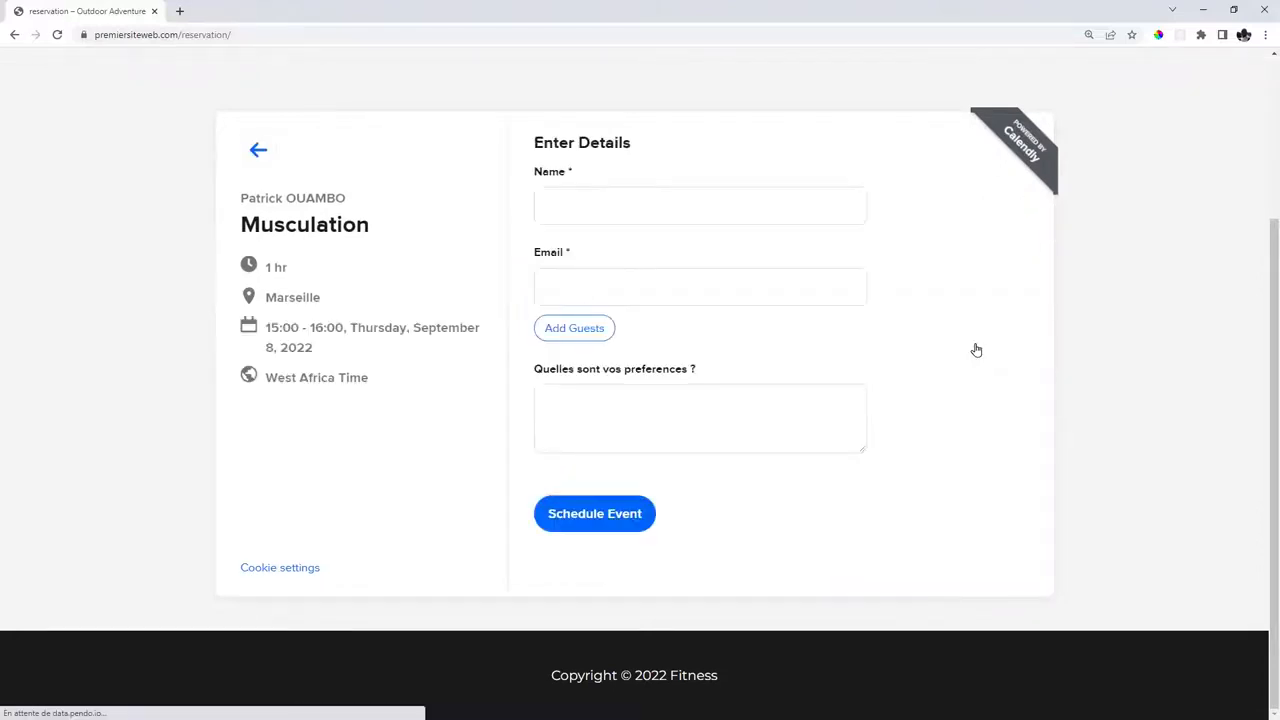
left_click_drag(268, 268, 316, 277)
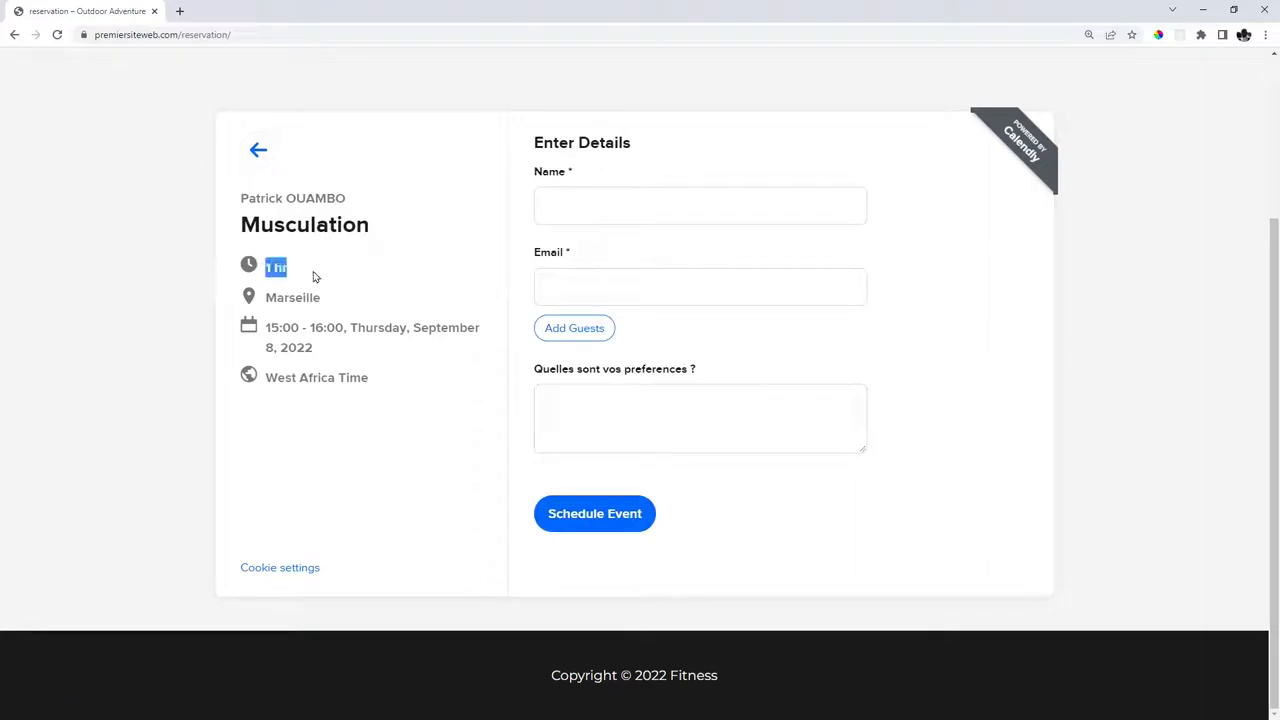
left_click(316, 277)
Enter the invitee's name, e-mail and preference MUSCU, then schedule the event.
left_click(588, 197)
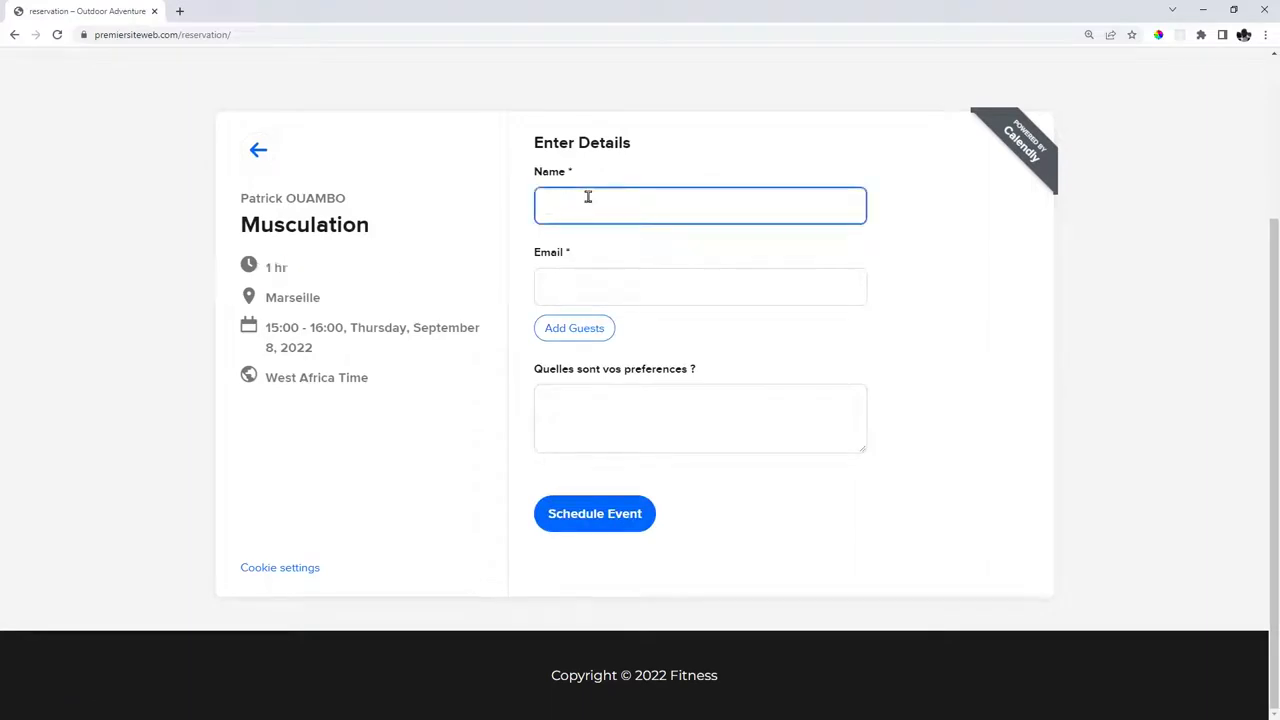
type("Martin")
key("Tab")
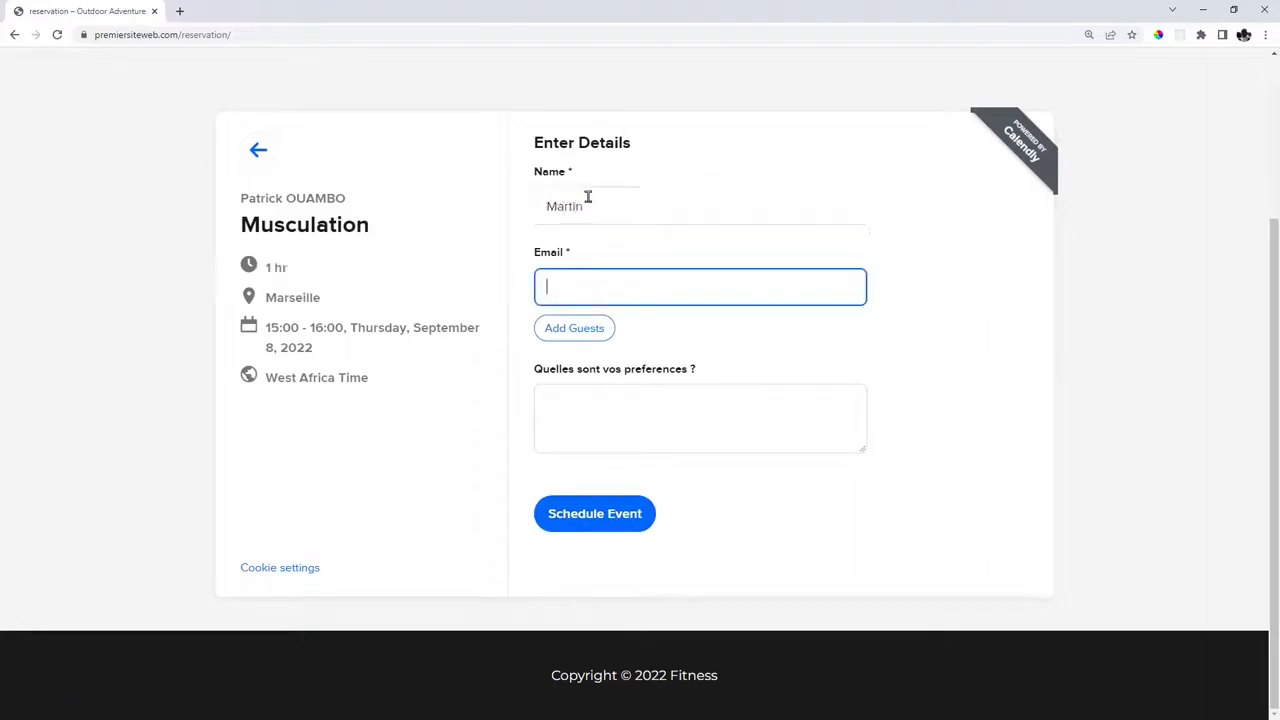
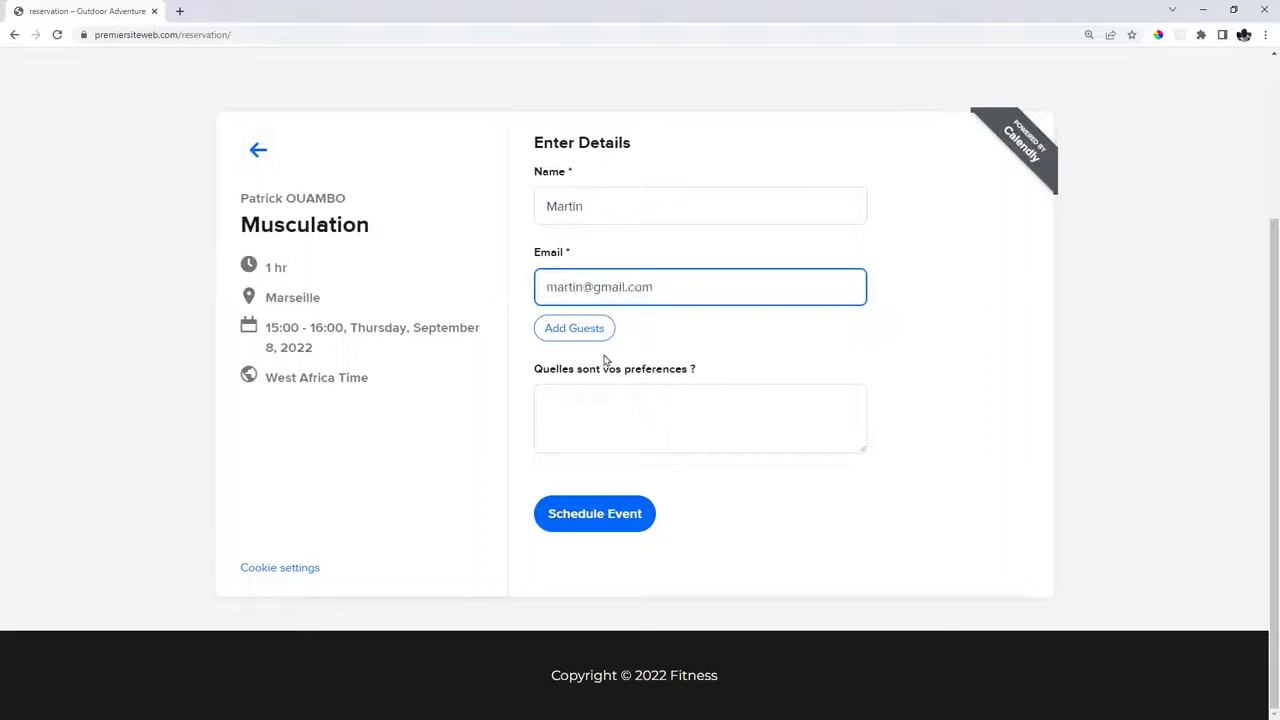
left_click(628, 407)
type("MUSCU")
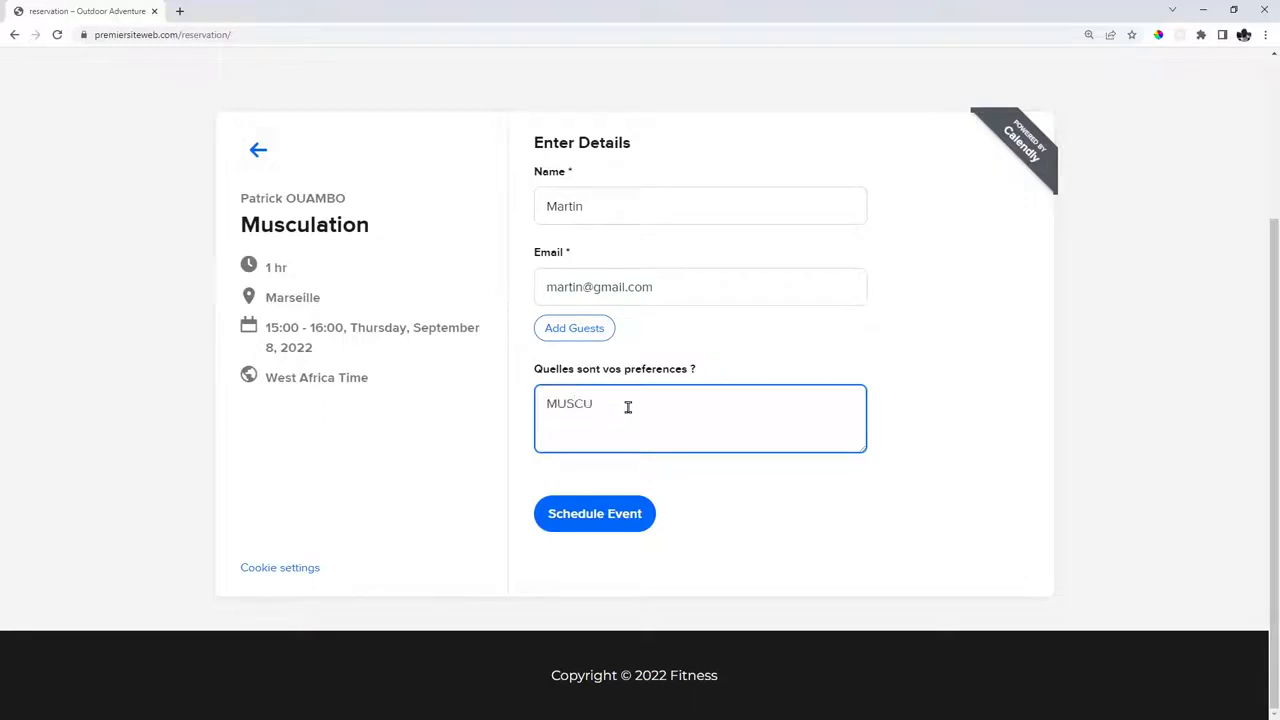
left_click(603, 515)
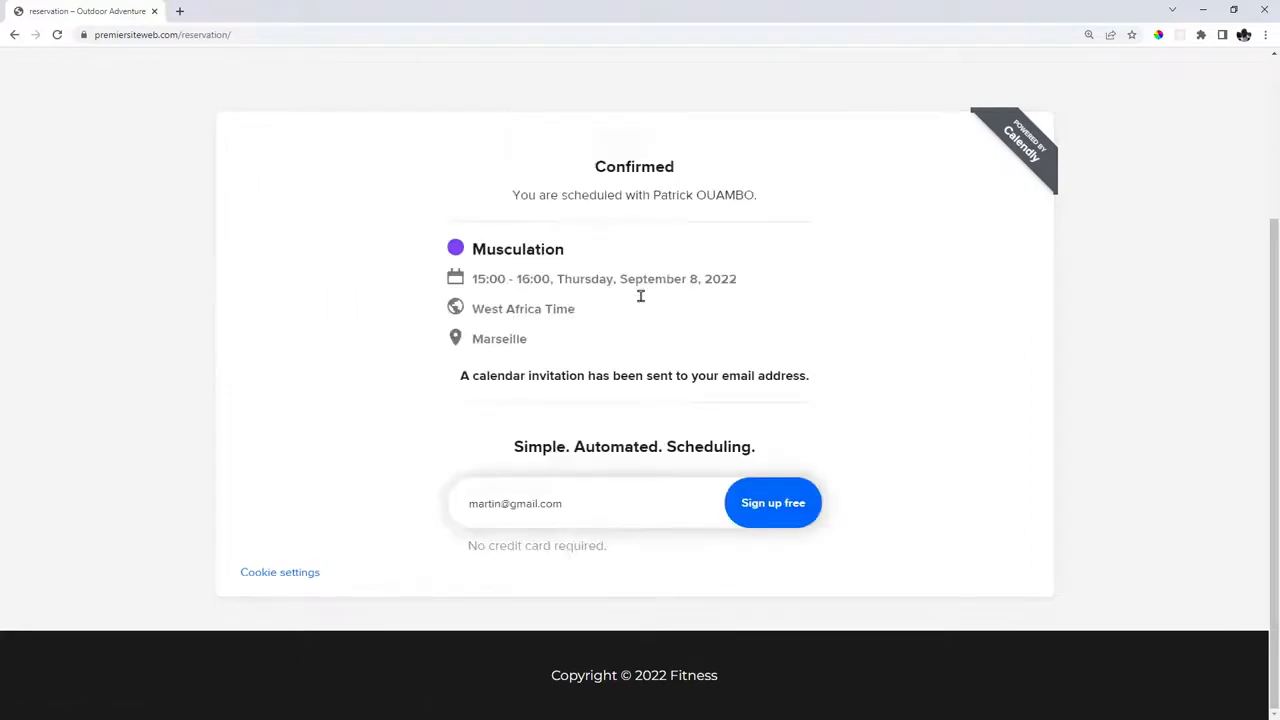
left_click_drag(651, 195, 748, 195)
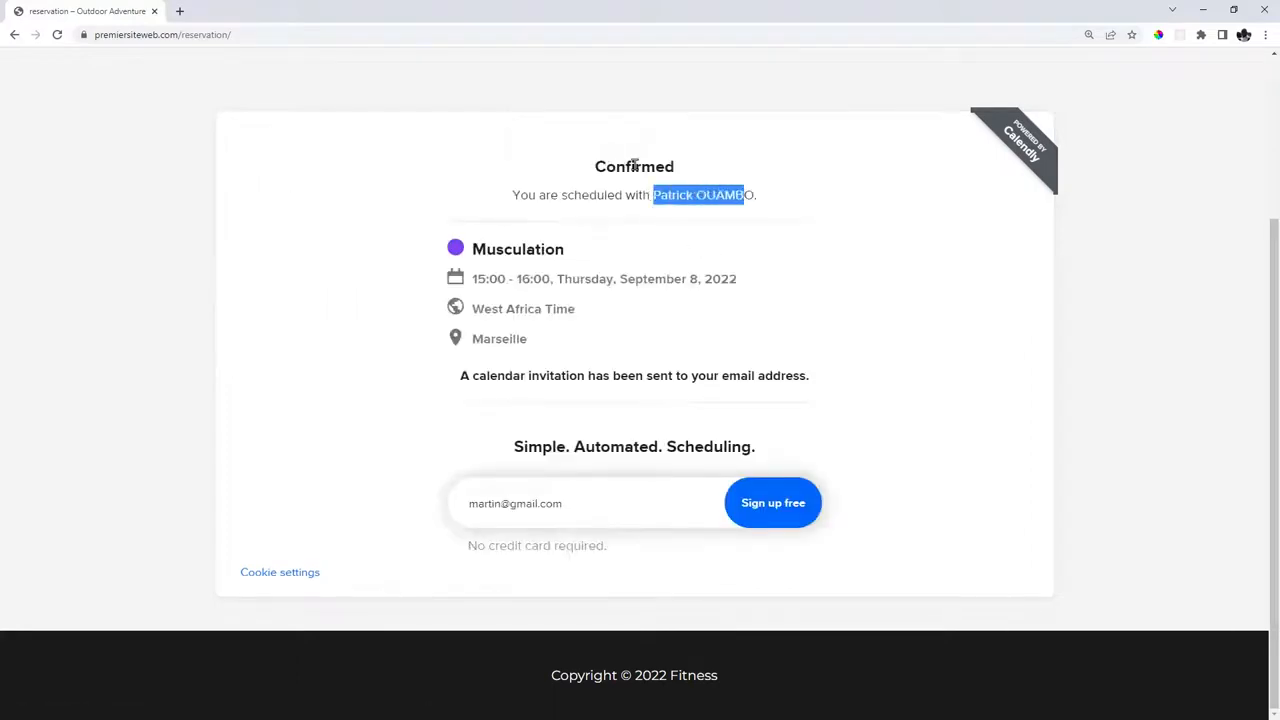
left_click(634, 165)
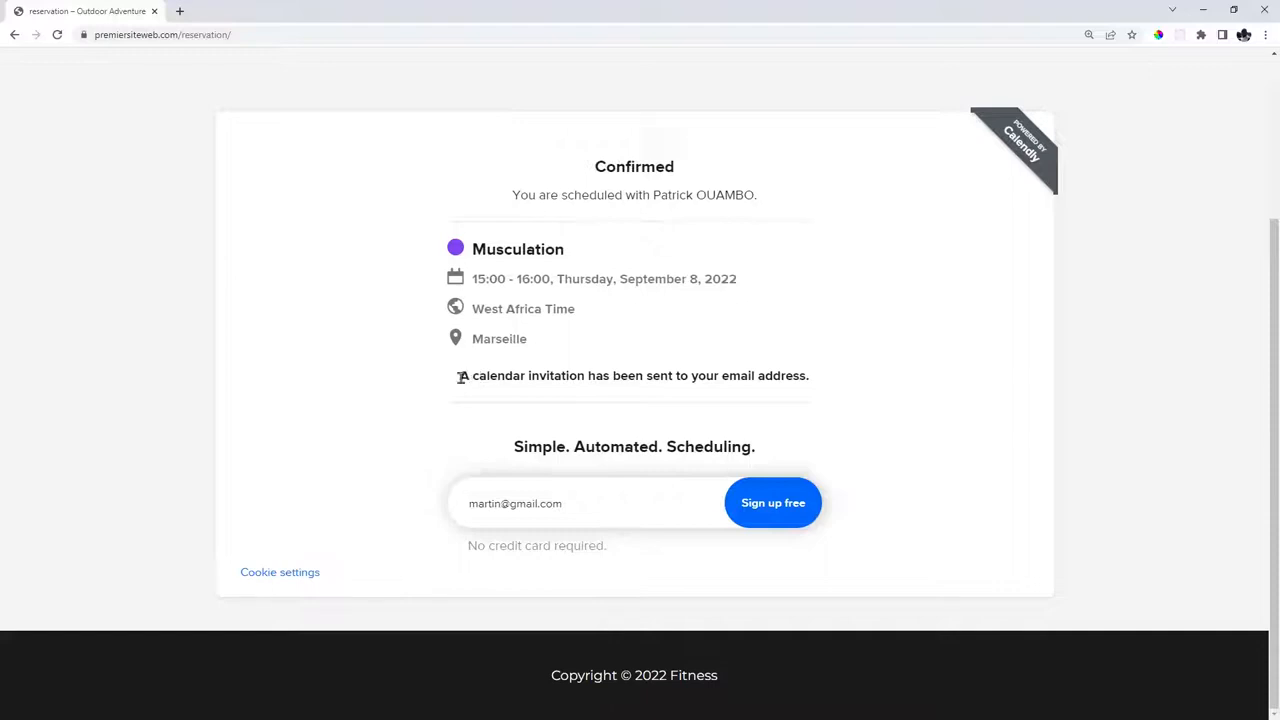
left_click_drag(460, 375, 588, 377)
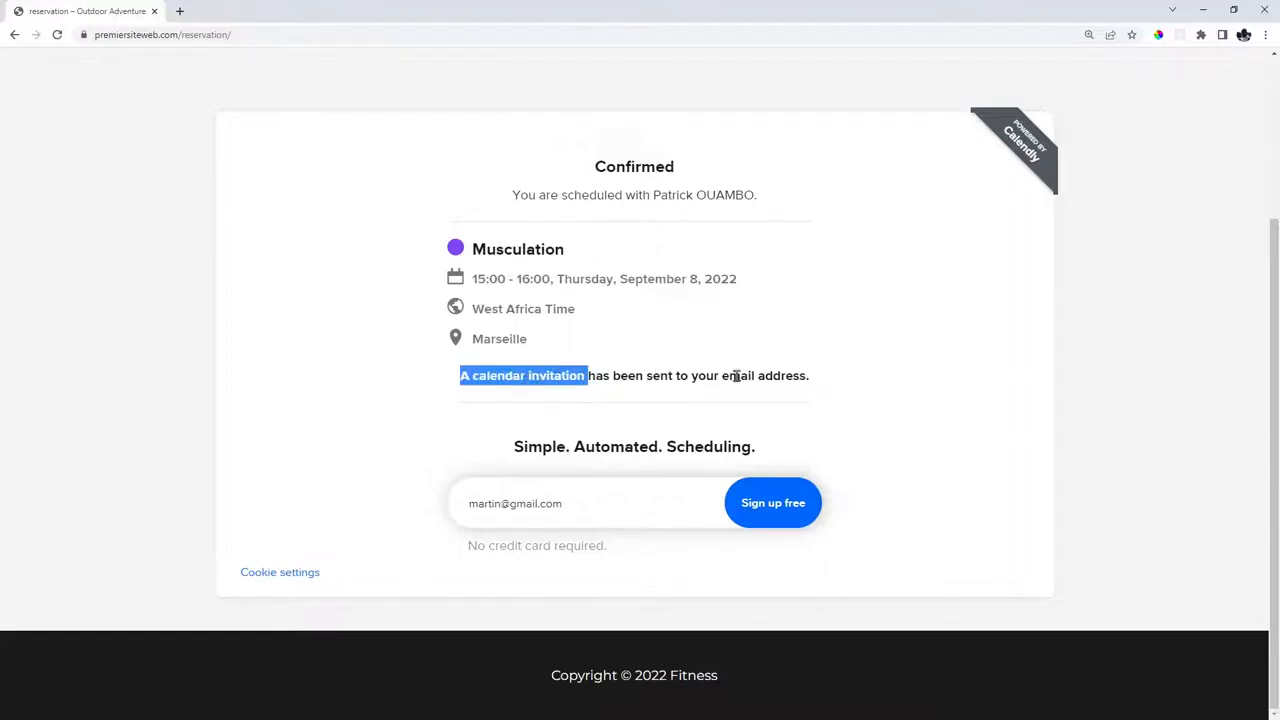
left_click_drag(722, 376, 800, 376)
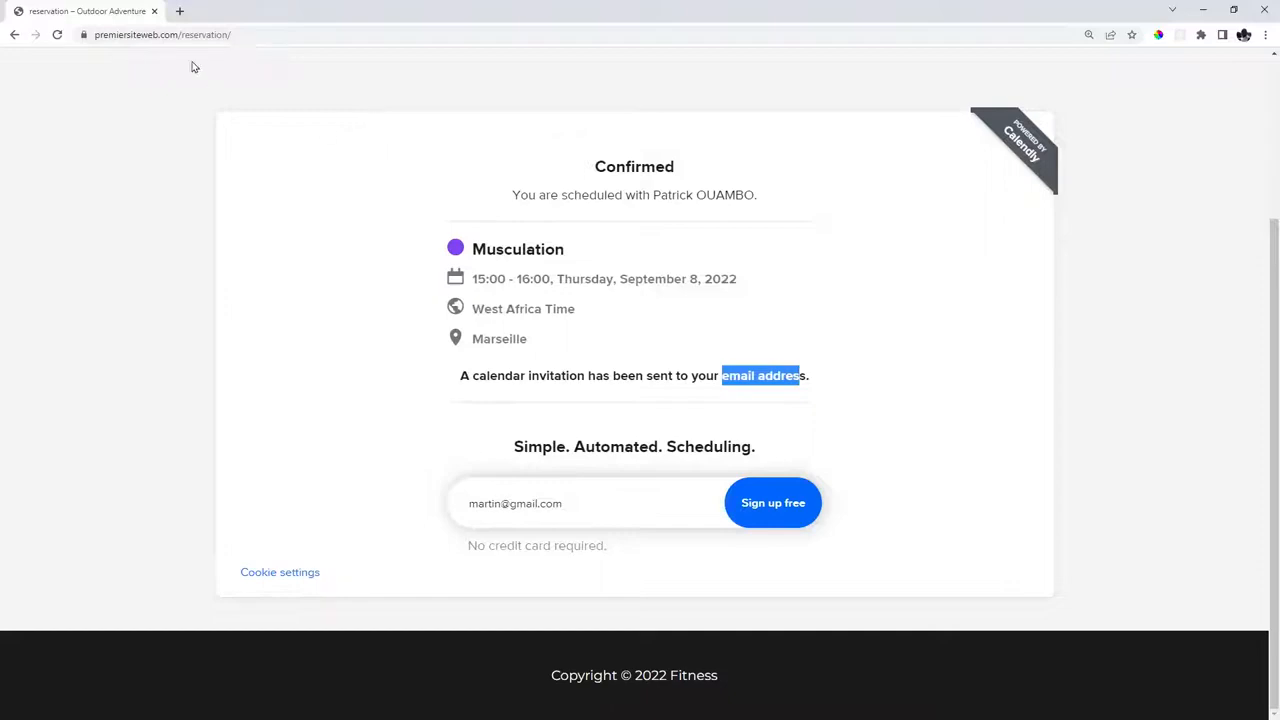
Go to Gmail in a new tab and open Calendly's New Event email.
left_click(179, 11)
type("GMI")
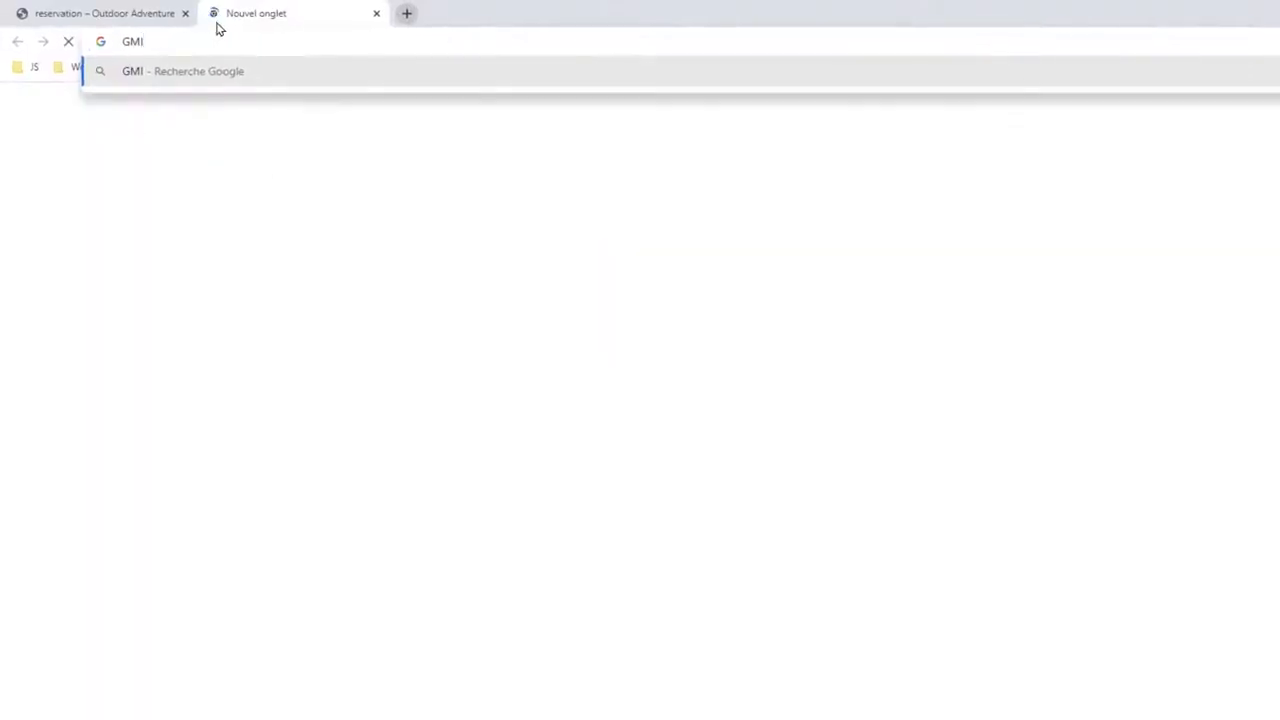
key("BackSpace")
key("BackSpace")
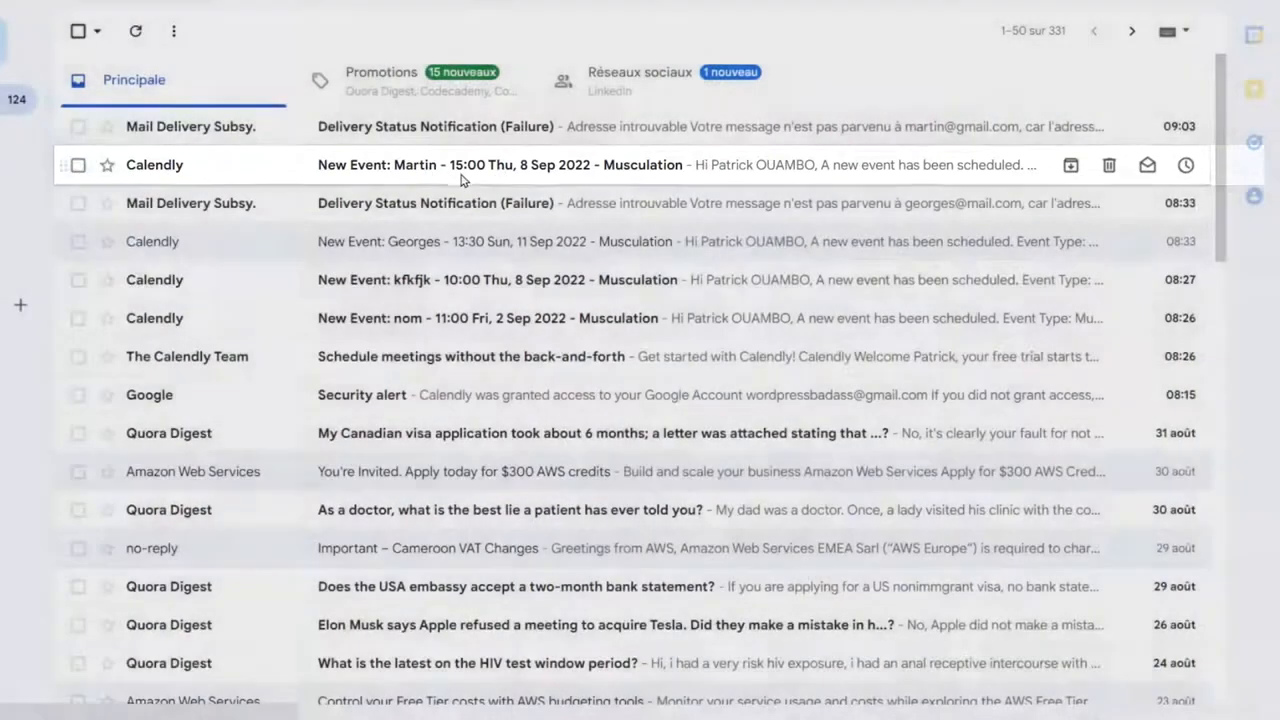
left_click(466, 170)
scroll(781, 387, "down", 2)
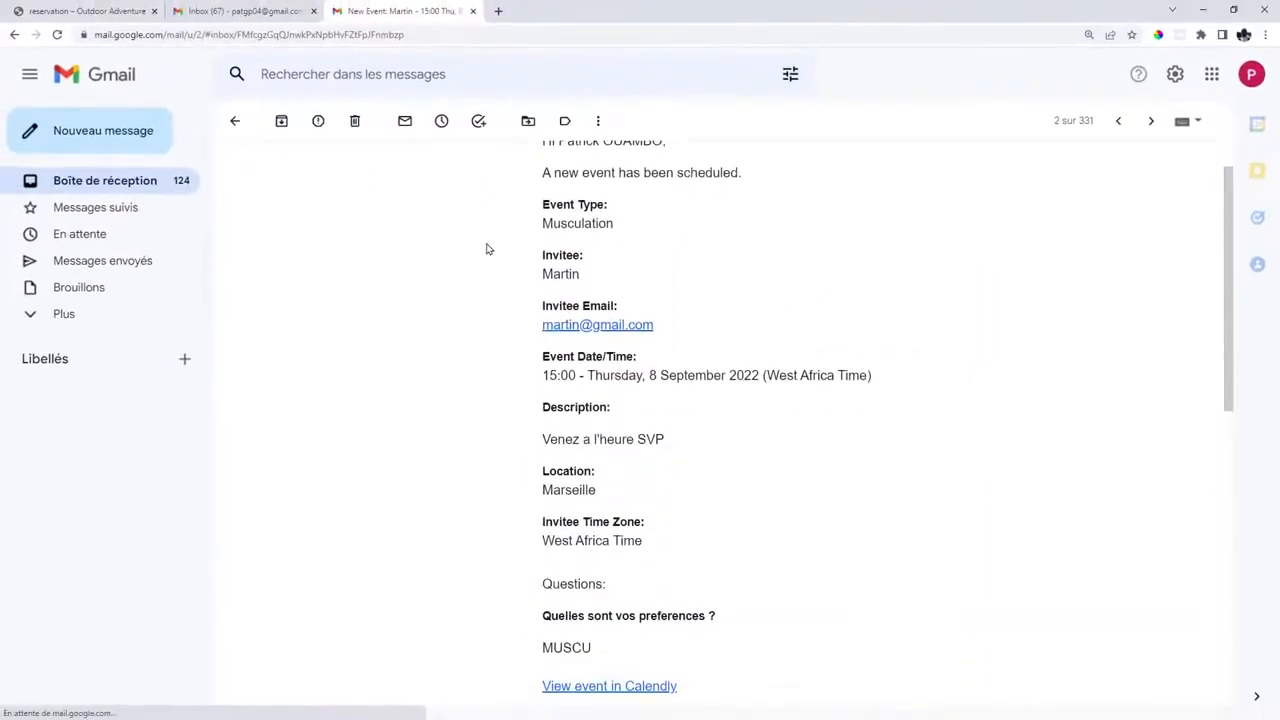
Review the email's invitee name, event date and time, description and Marseille location.
left_click_drag(510, 203, 590, 204)
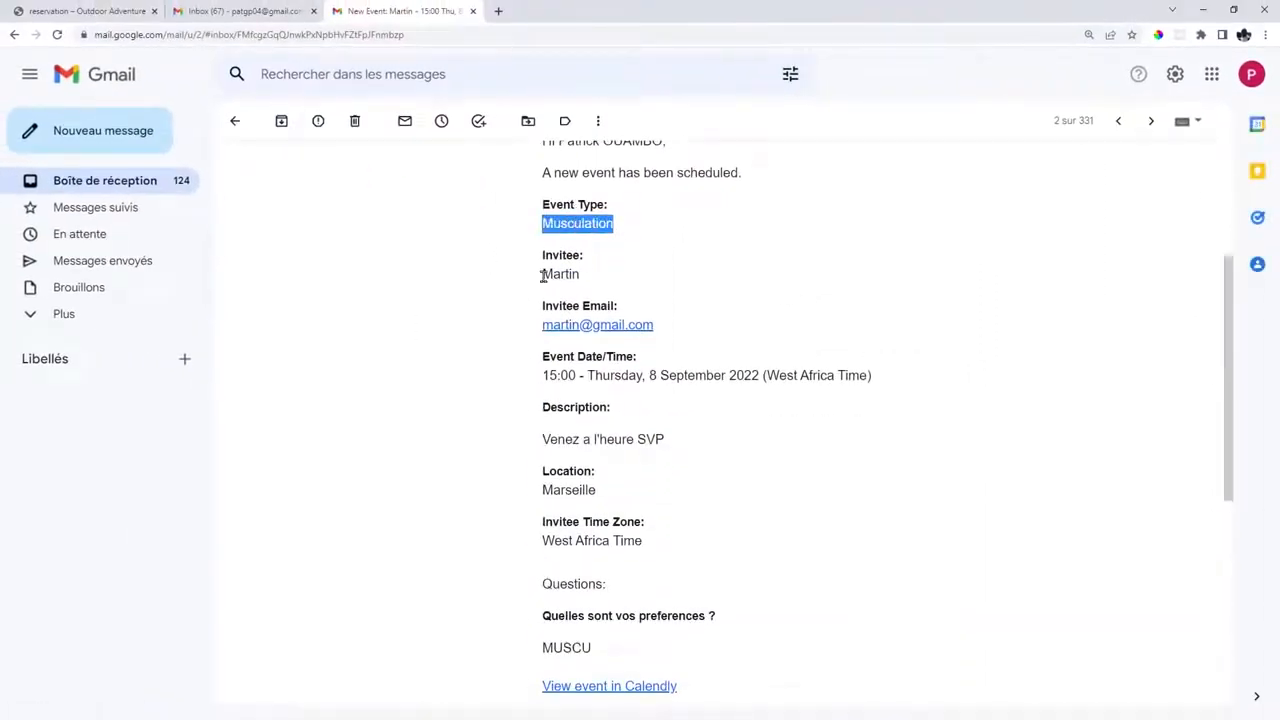
left_click_drag(541, 274, 584, 283)
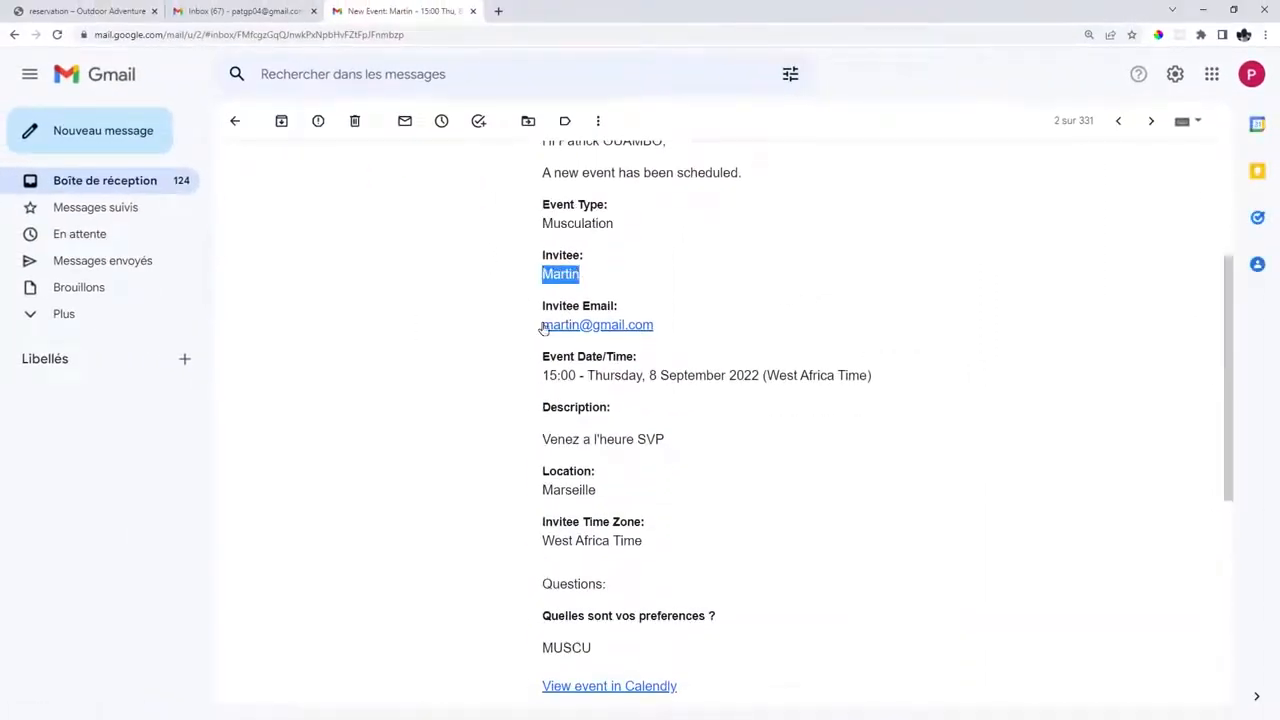
left_click(706, 320)
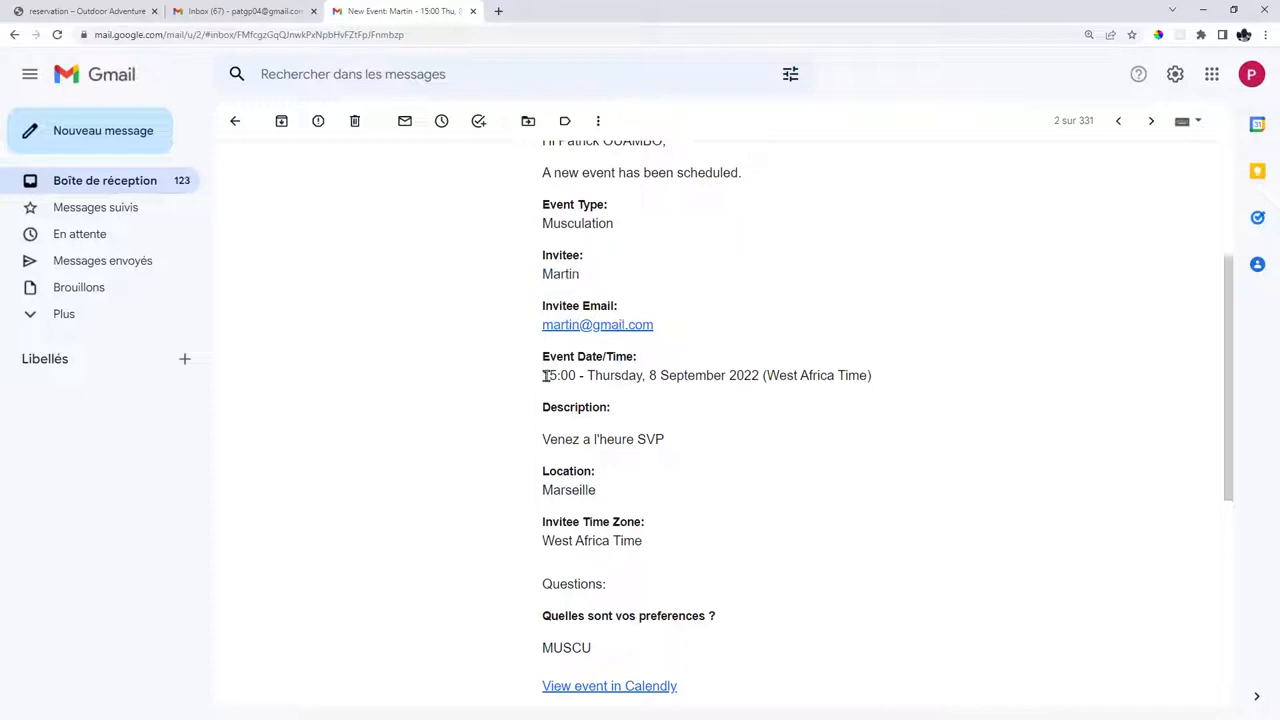
left_click_drag(547, 376, 744, 377)
left_click_drag(578, 439, 663, 439)
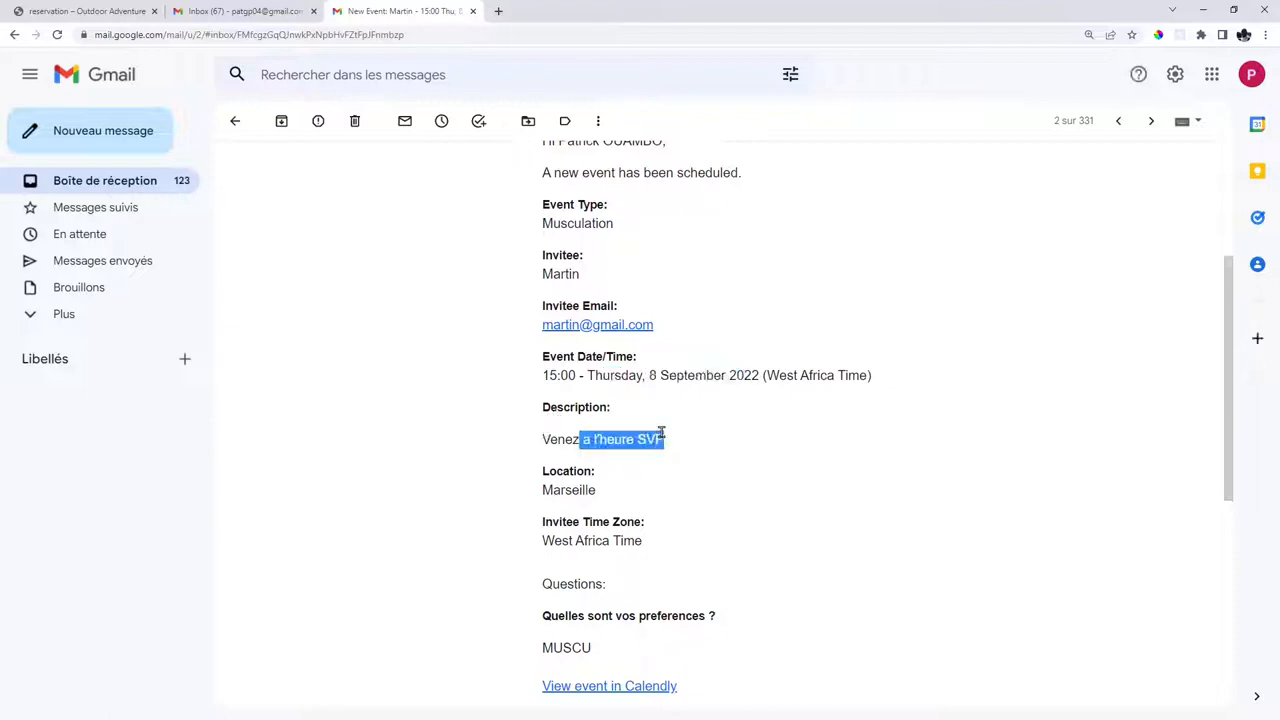
left_click(661, 433)
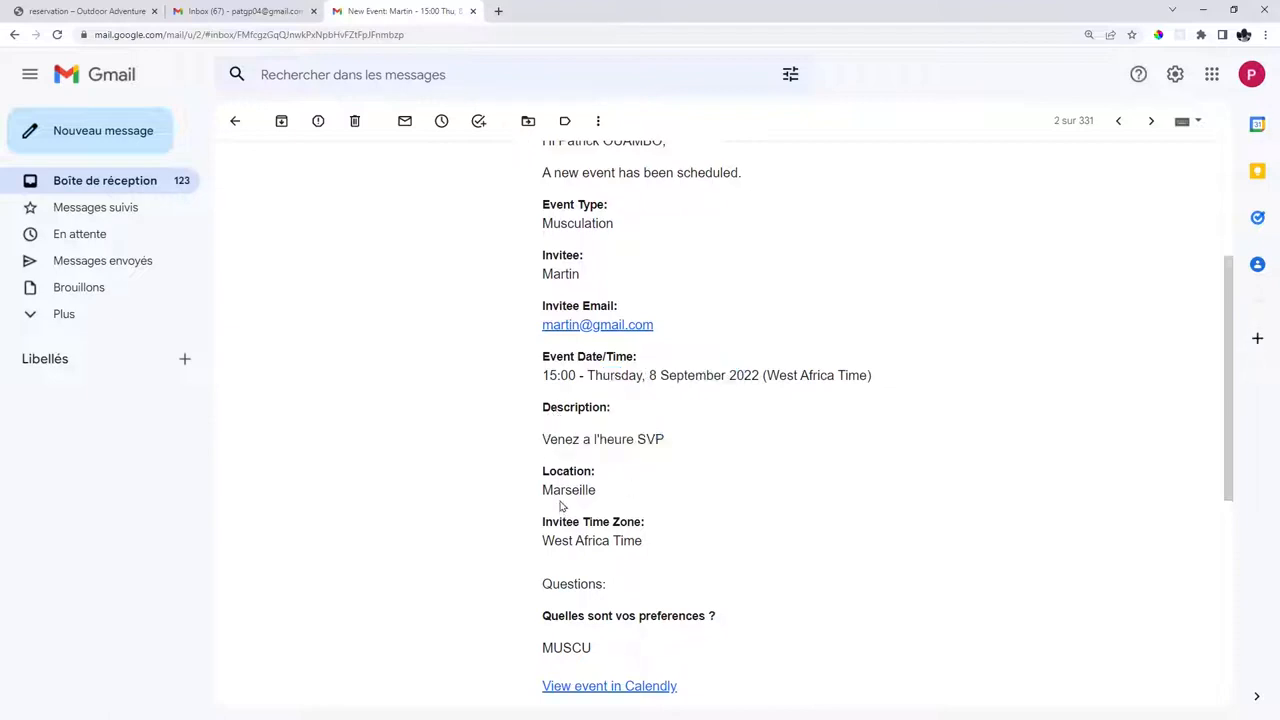
left_click_drag(554, 492, 583, 490)
left_click(552, 471)
scroll(751, 497, "down", 3)
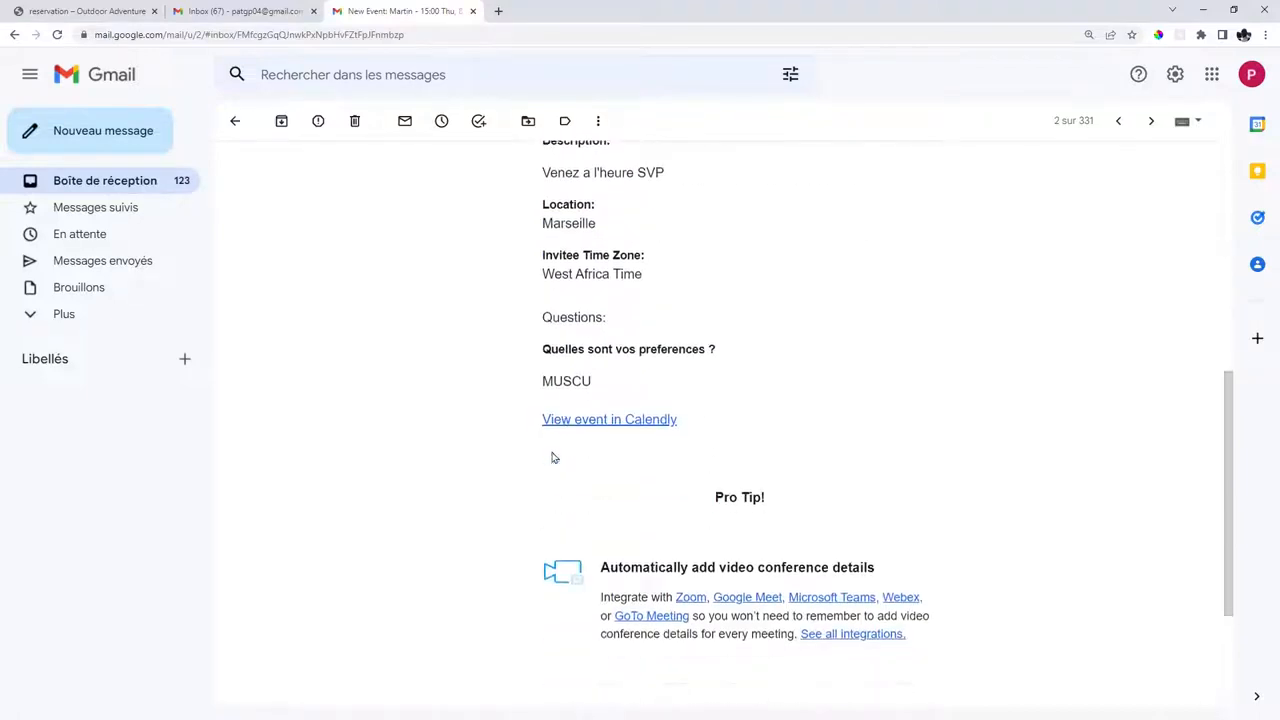
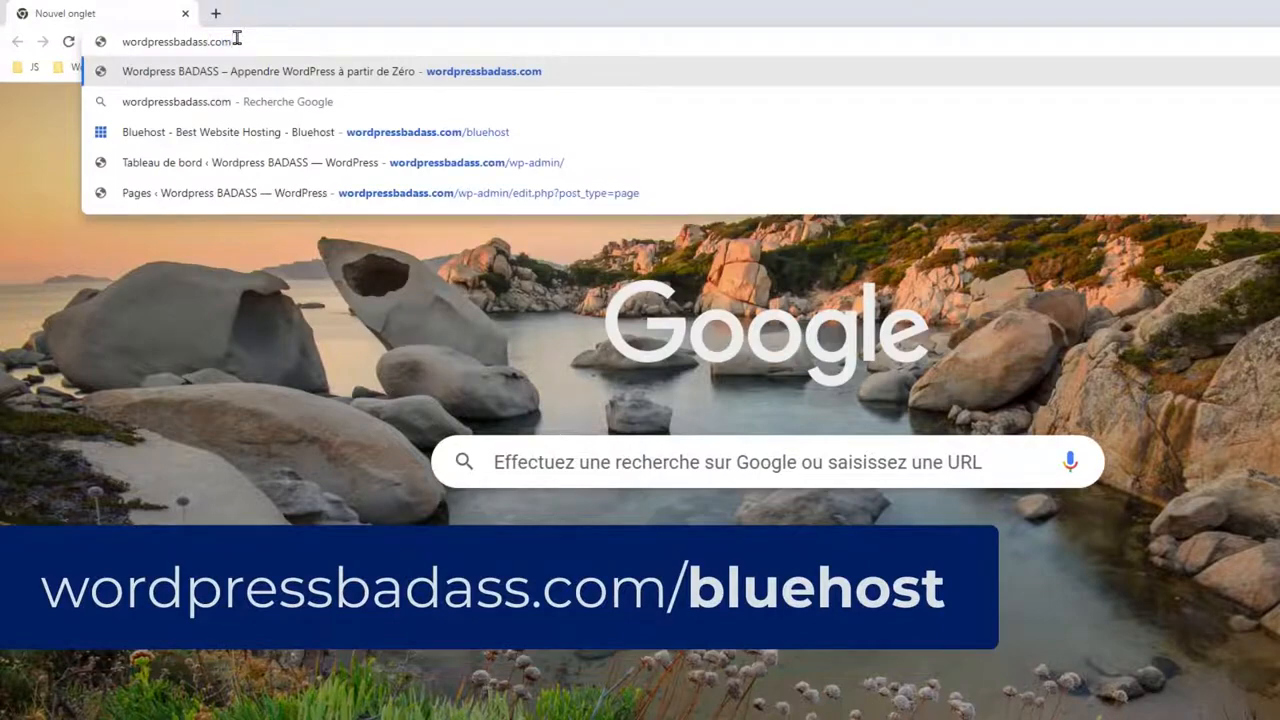
Follow wordpressbadass.com/bluehost and open Bluehost's Hosting > Shared Hosting page.
type("/")
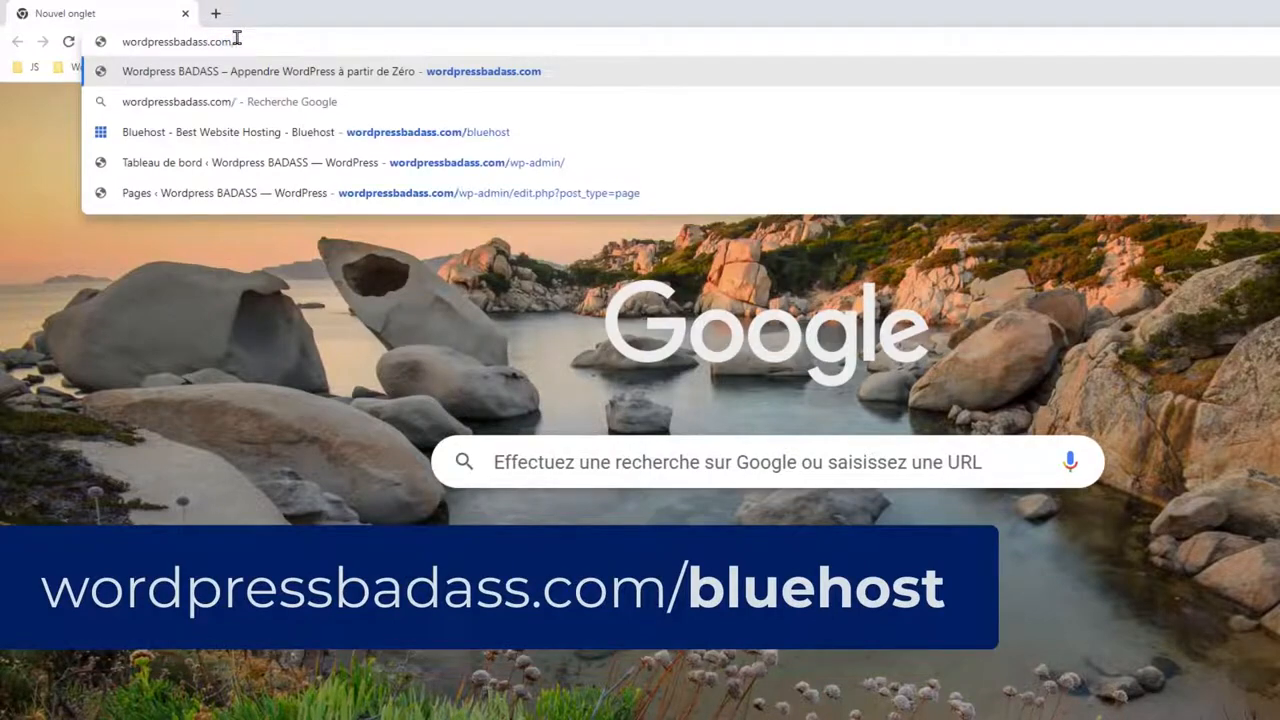
type("bluehost")
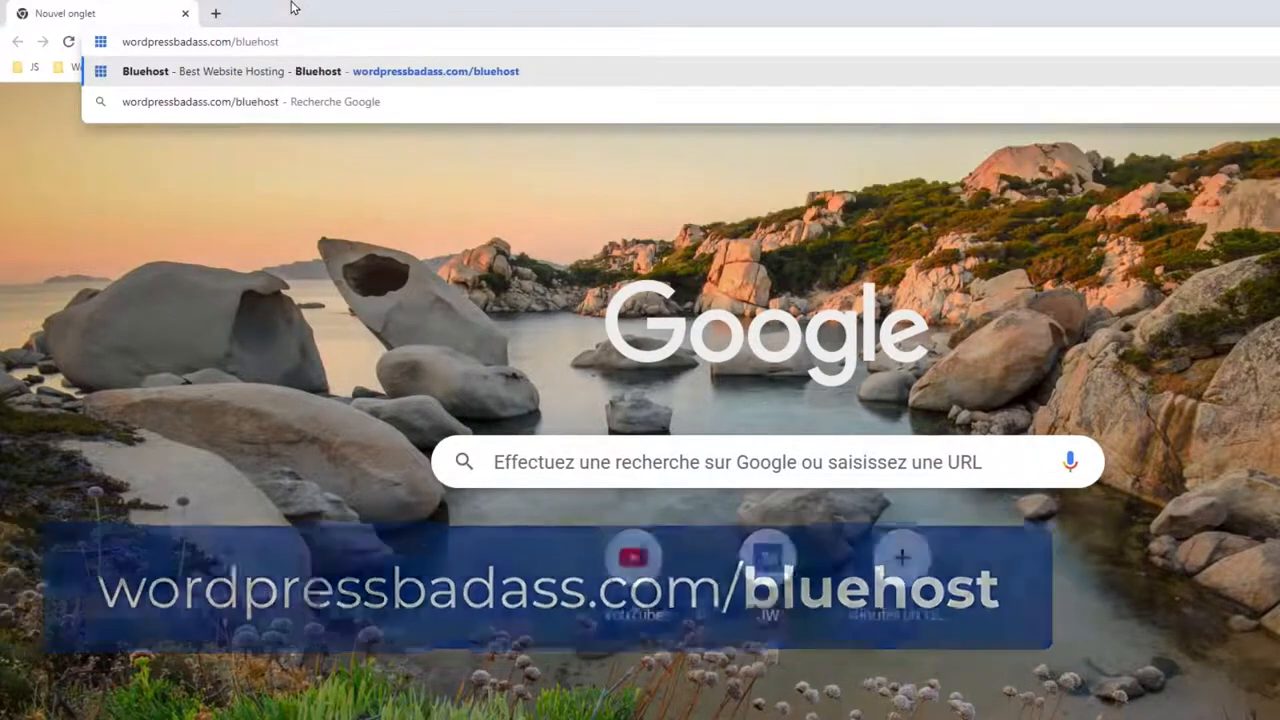
key("Return")
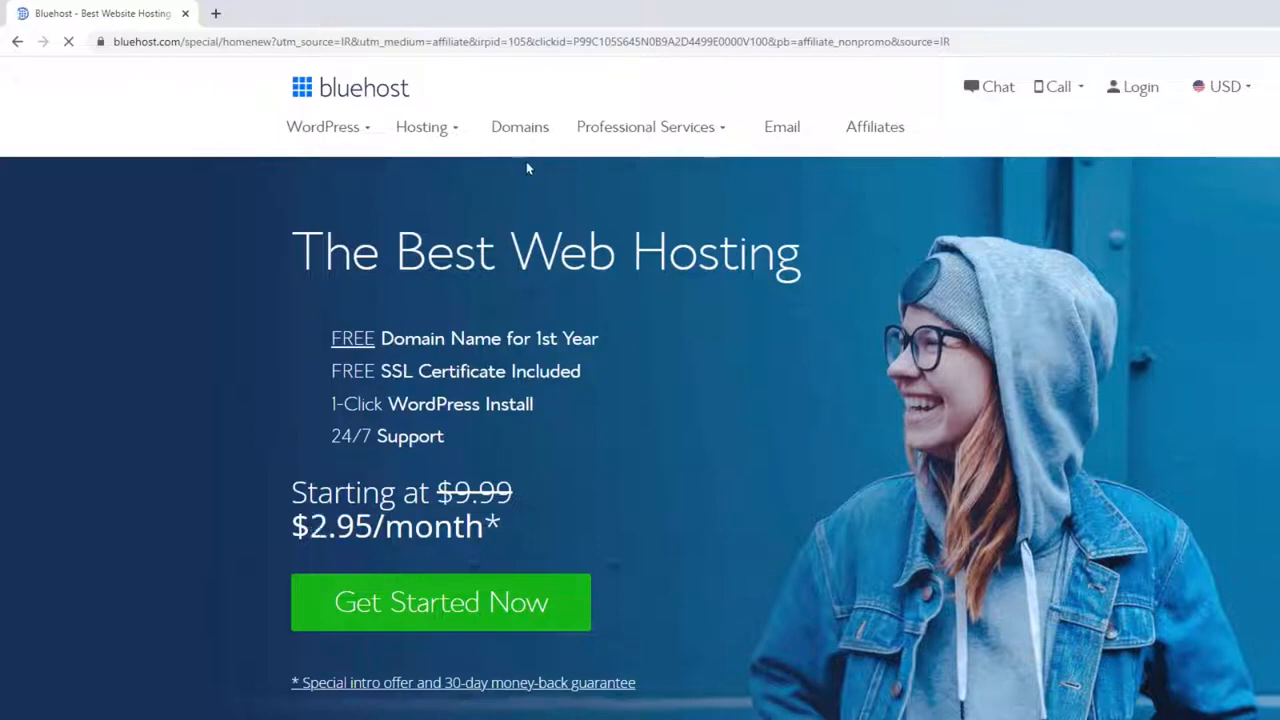
mouse_move(421, 136)
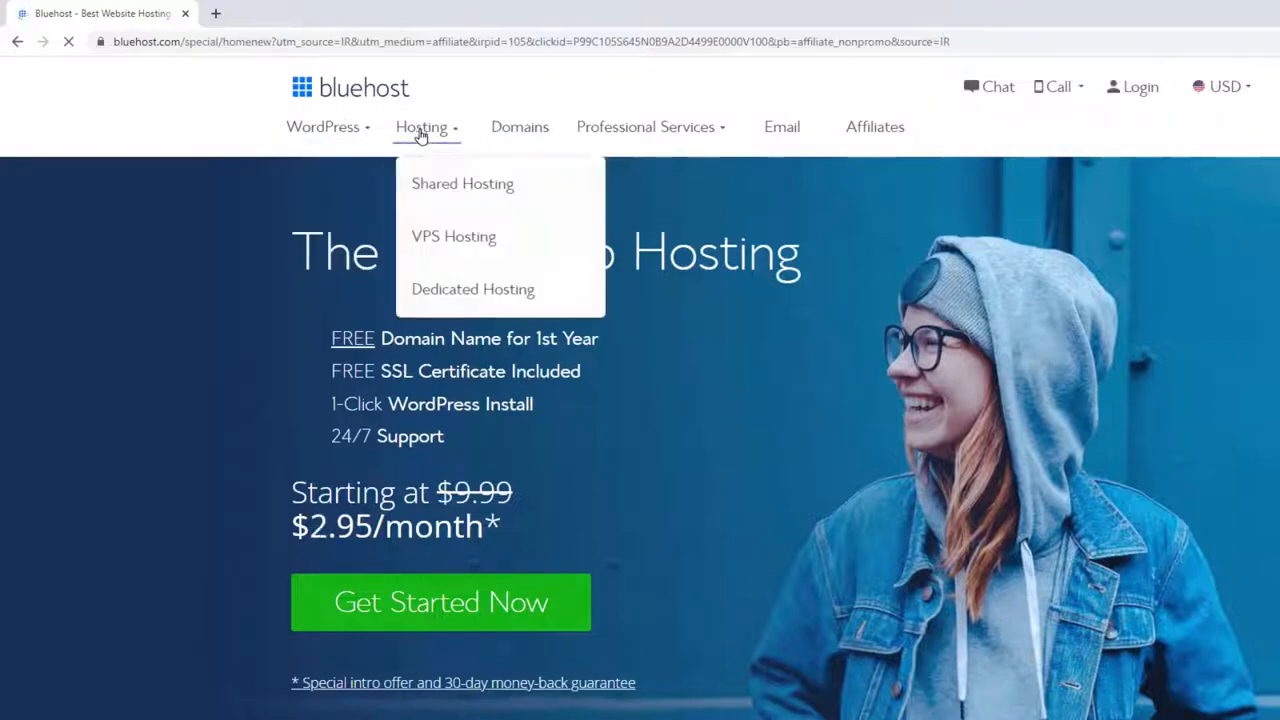
left_click(455, 190)
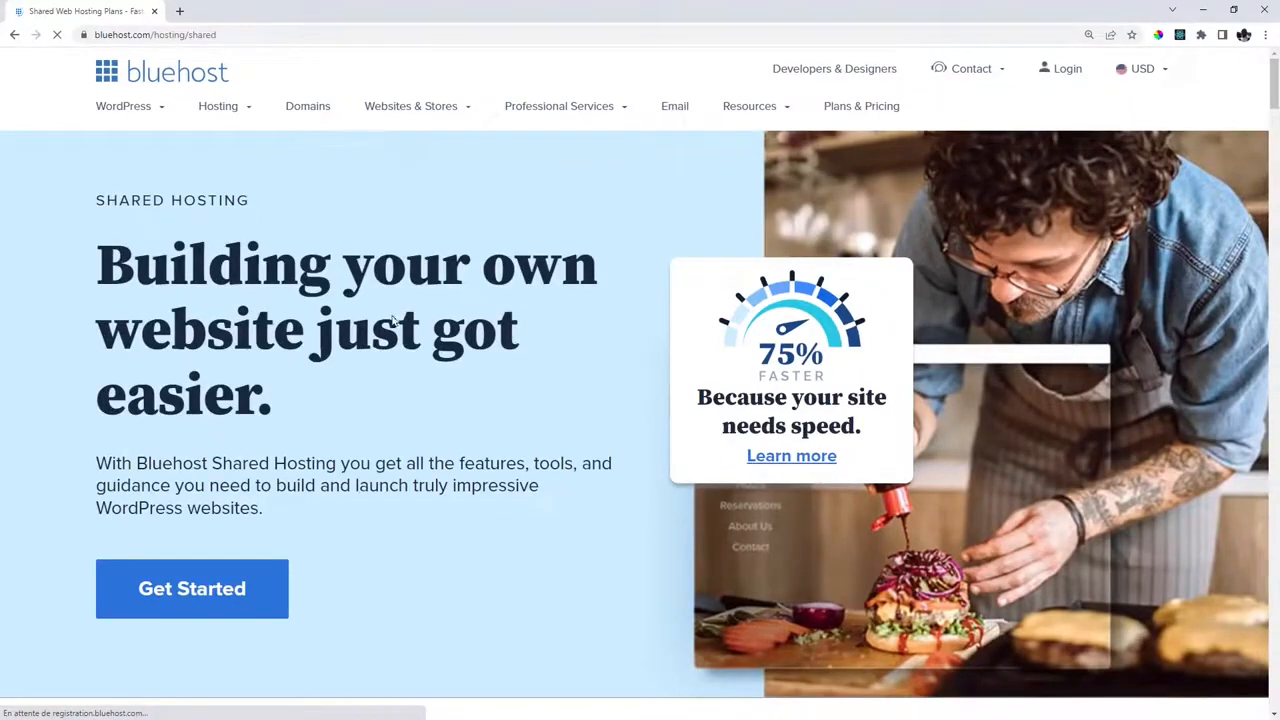
Jump to the shared hosting plan table and compare the plans, pointing out BASIC.
left_click(212, 588)
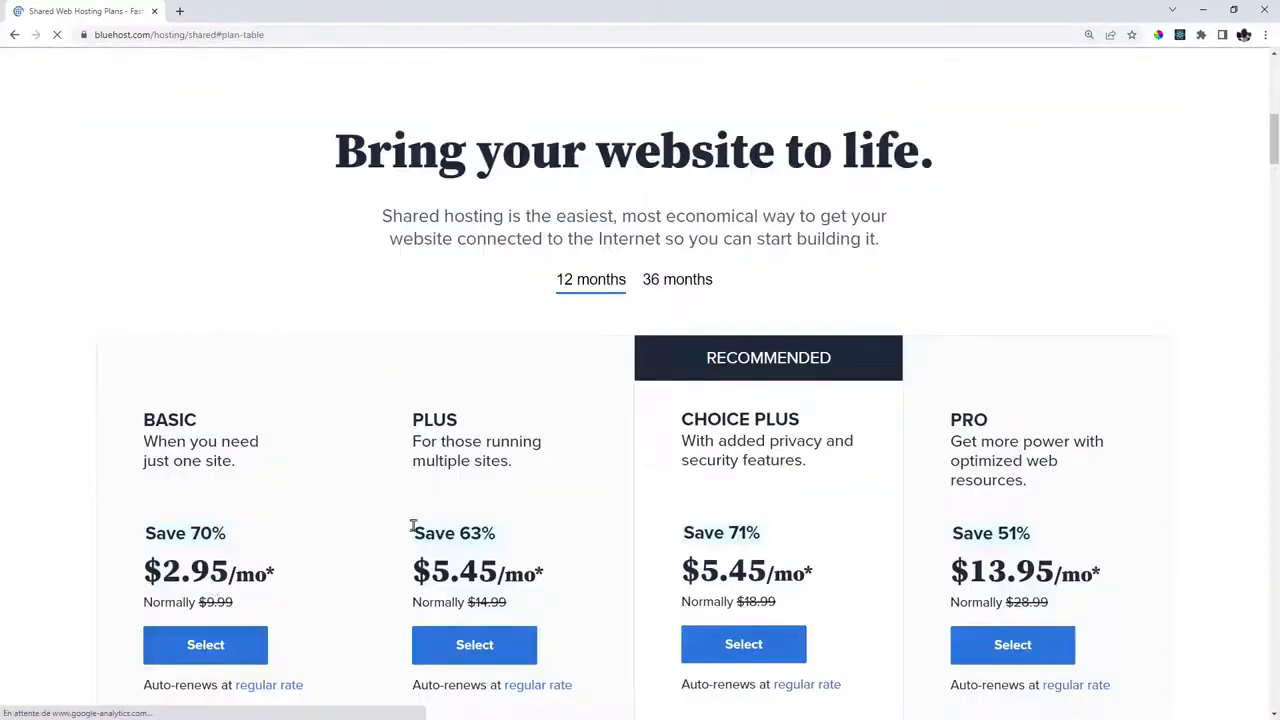
scroll(1034, 290, "down", 4)
scroll(1036, 289, "up", 1)
scroll(1034, 290, "up", 1)
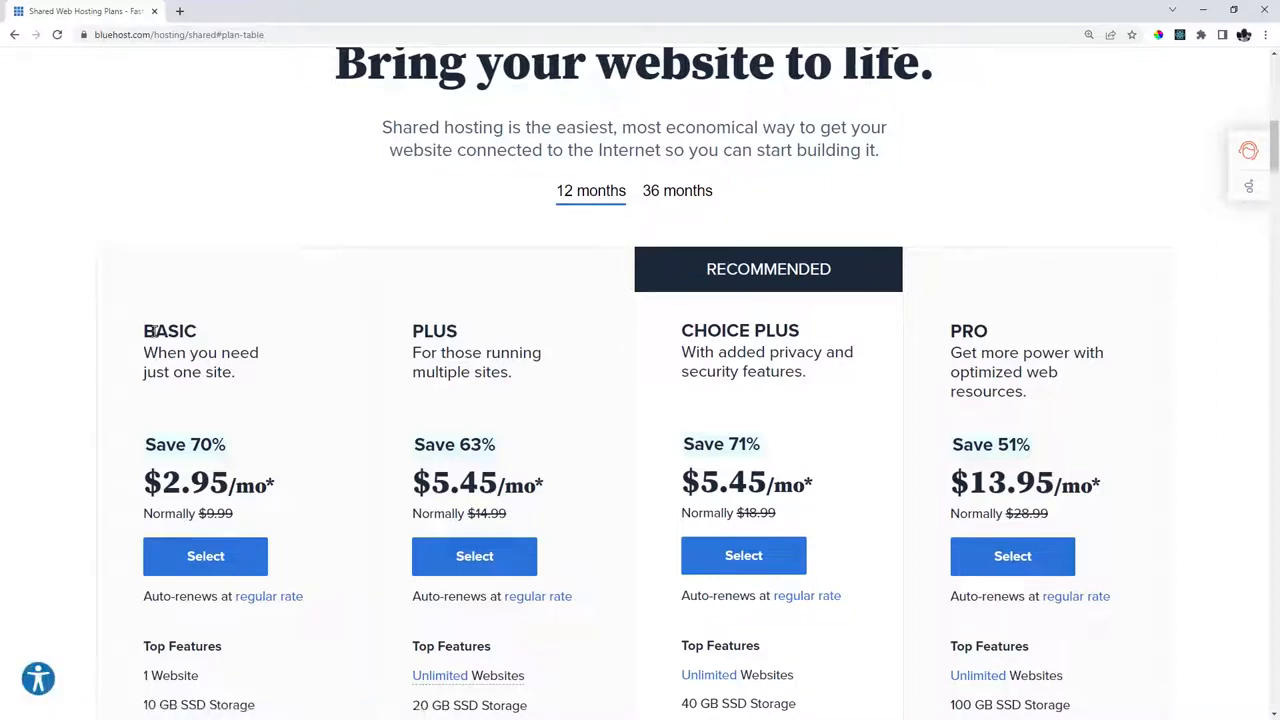
left_click_drag(144, 334, 193, 337)
left_click(192, 336)
scroll(192, 336, "down", 2)
left_click_drag(174, 197, 229, 197)
scroll(218, 378, "down", 3)
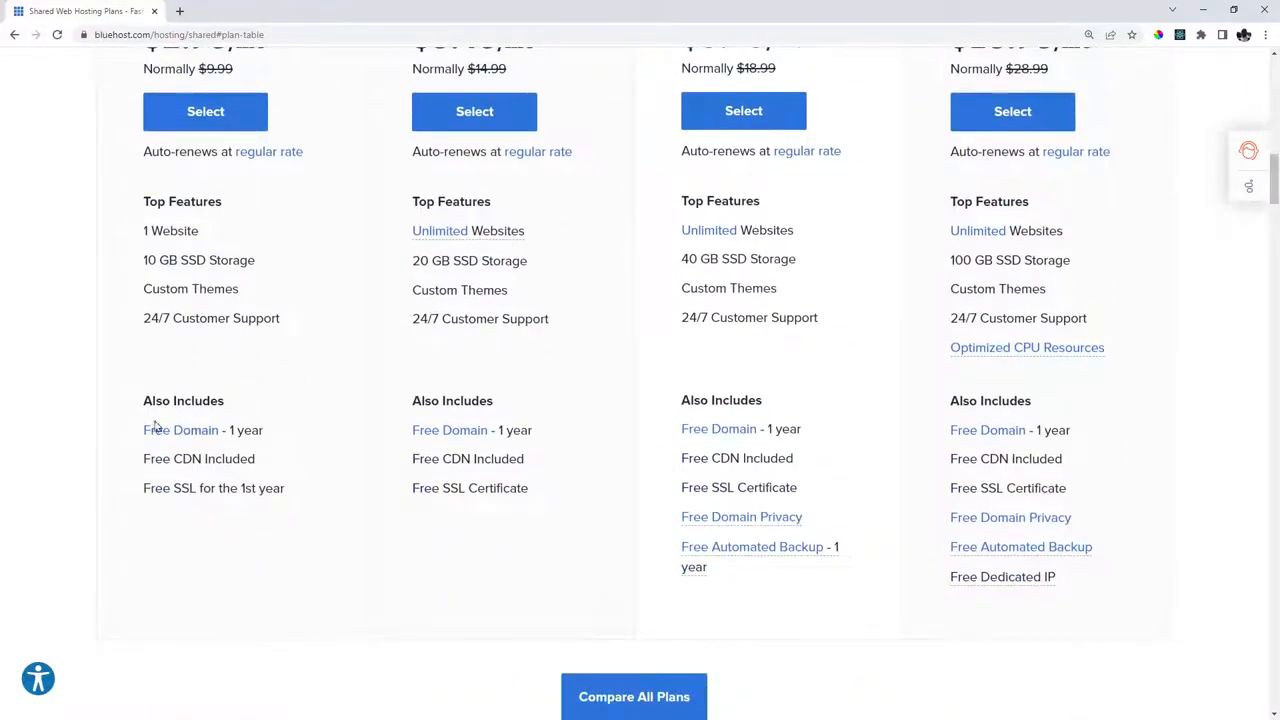
Point out the Basic plan's features, storage and $2.95/mo price, then select Basic.
left_click_drag(123, 434, 283, 438)
left_click(282, 438)
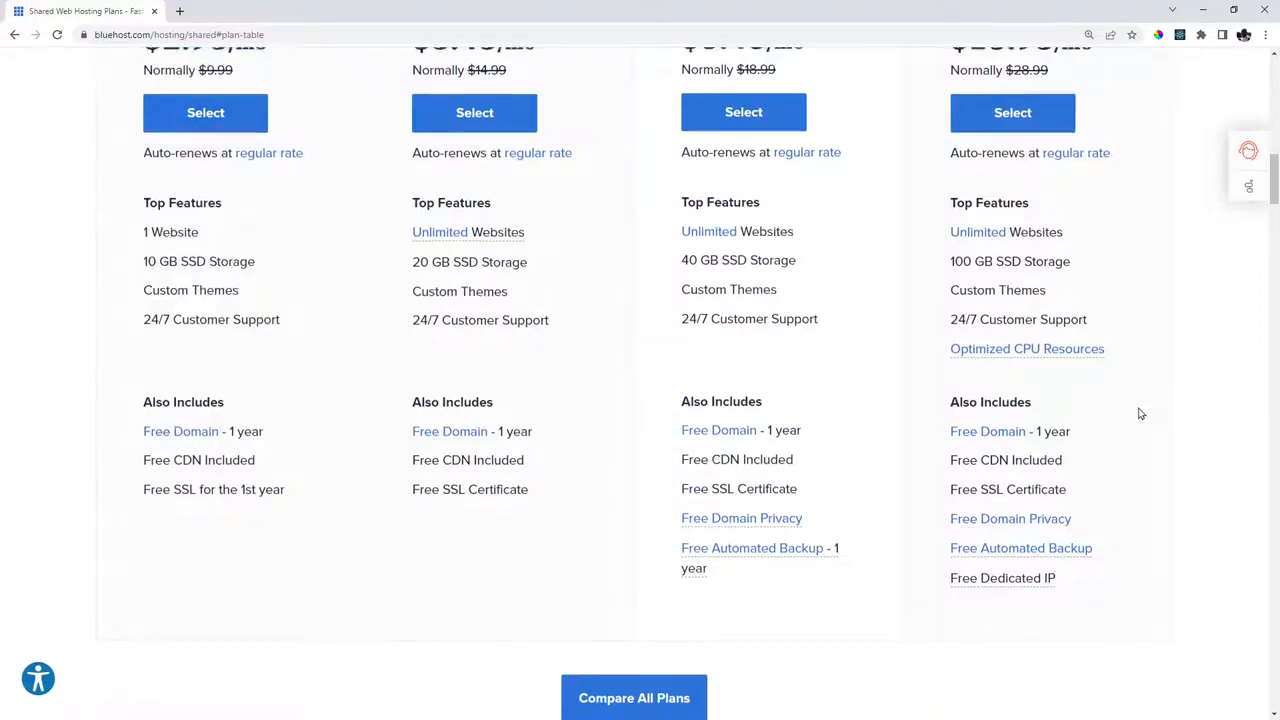
scroll(1140, 413, "up", 2)
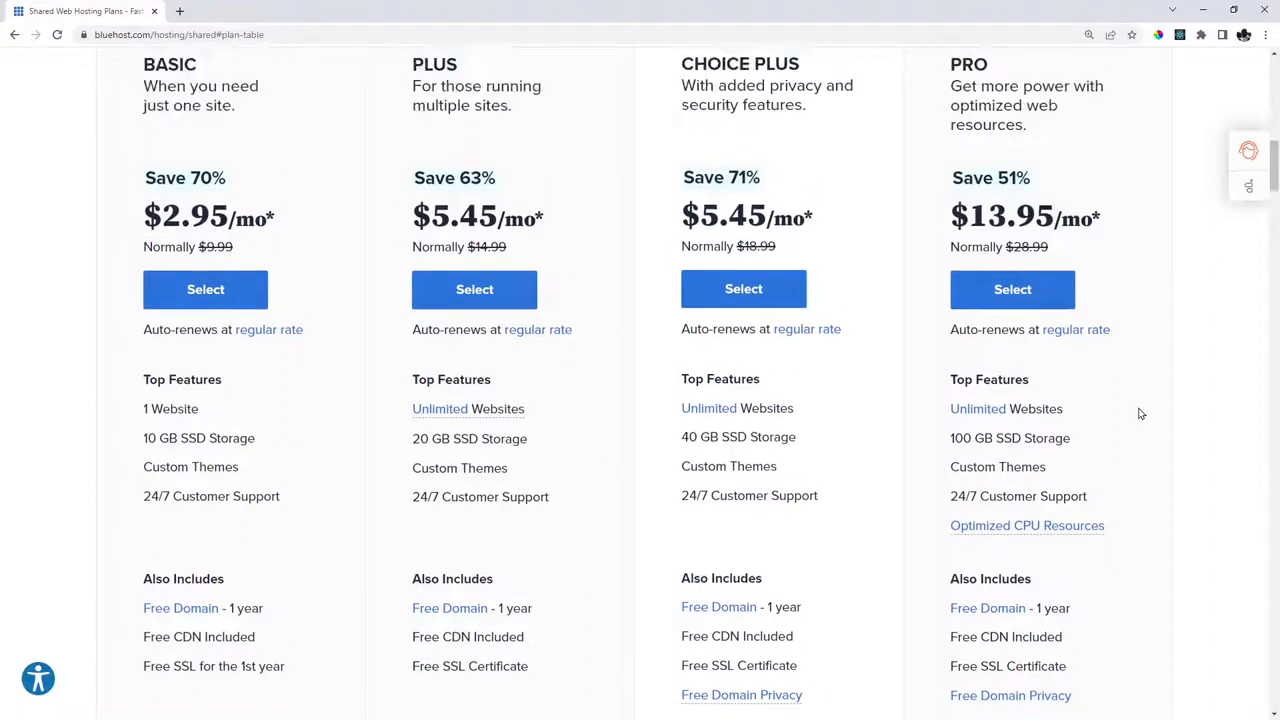
left_click_drag(146, 437, 153, 438)
left_click(155, 438)
left_click_drag(164, 214, 228, 218)
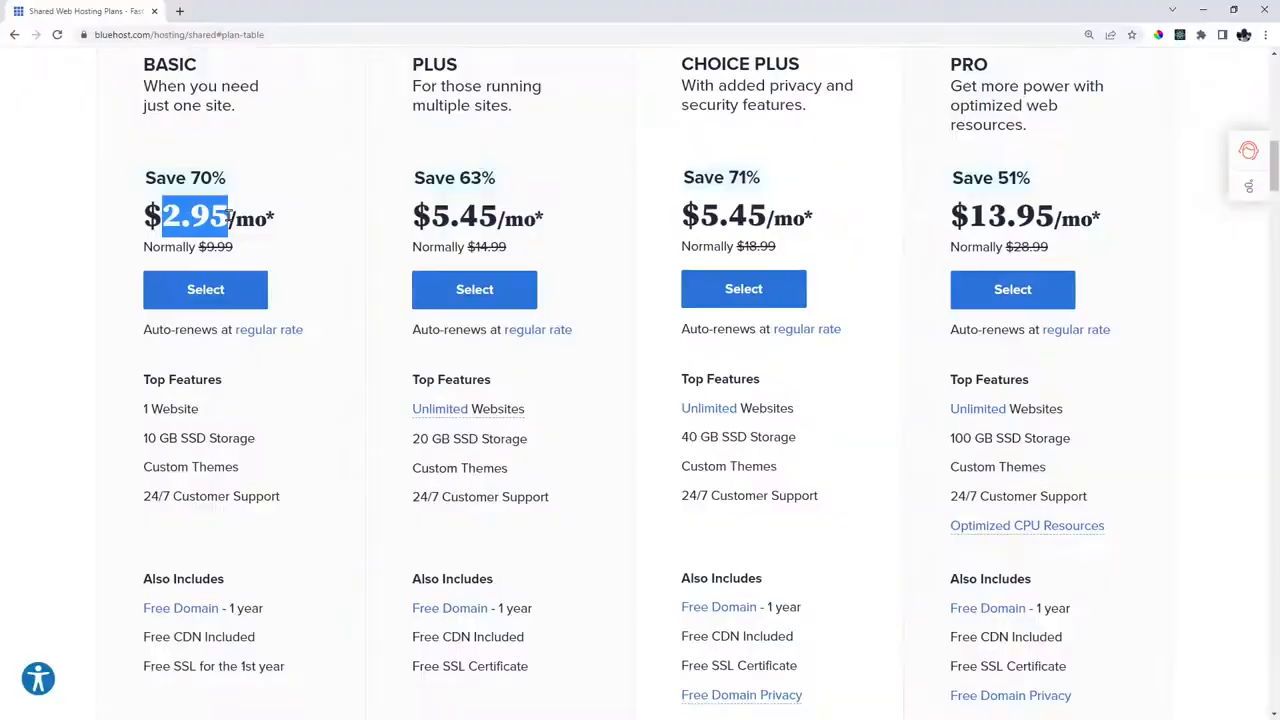
left_click(229, 214)
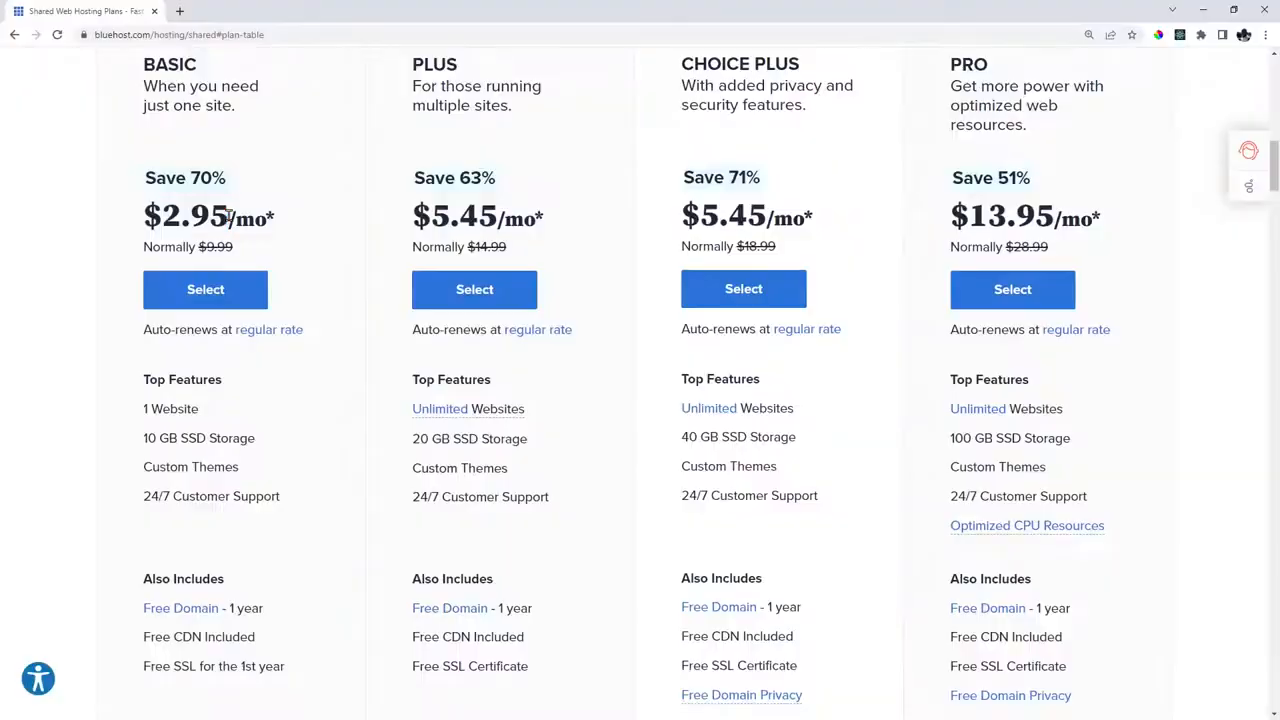
left_click(205, 290)
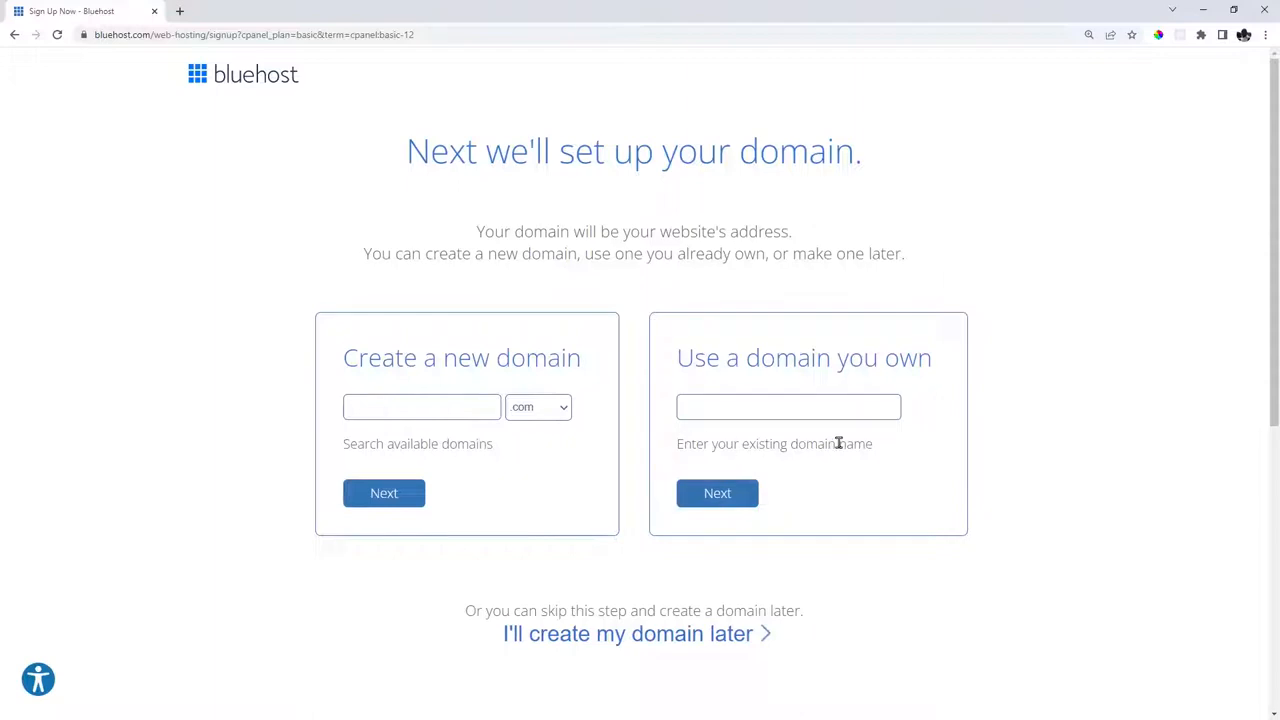
Enter monpremiersitepersonperso.com as the new domain, keep .com, and check its availability.
left_click(433, 410)
key("ctrl+v")
left_click_drag(433, 410, 380, 400)
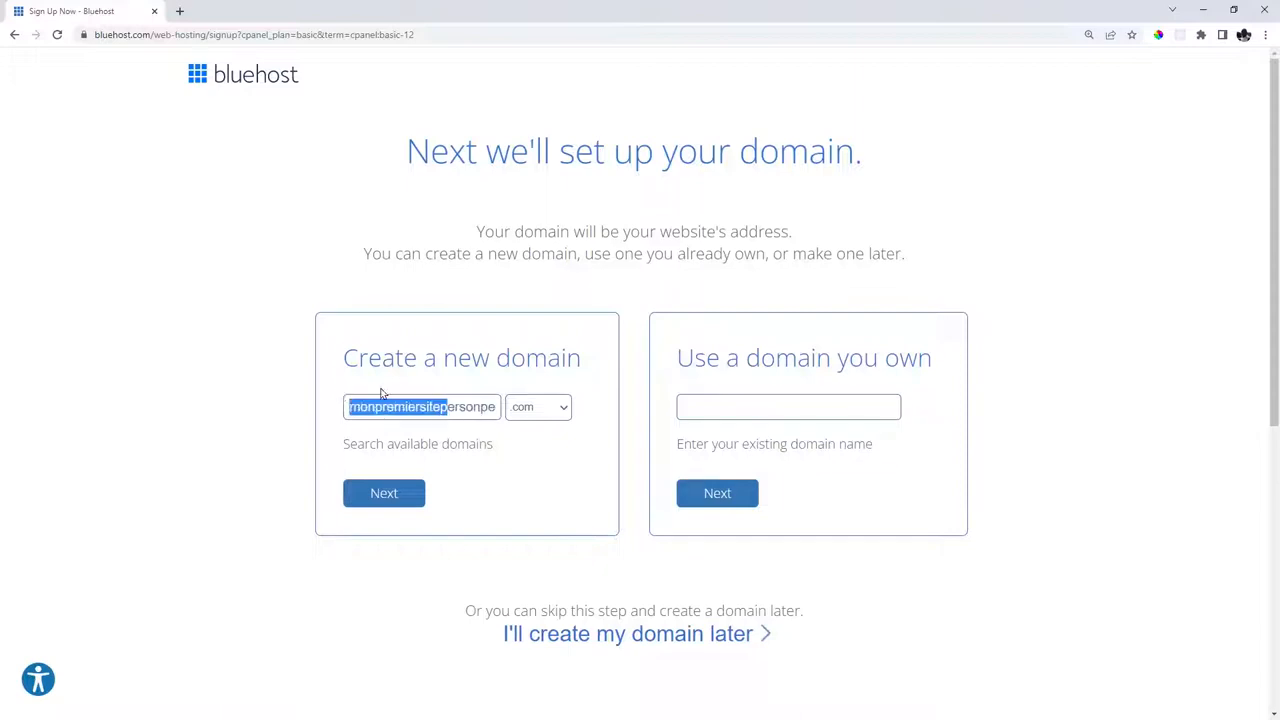
left_click(441, 402)
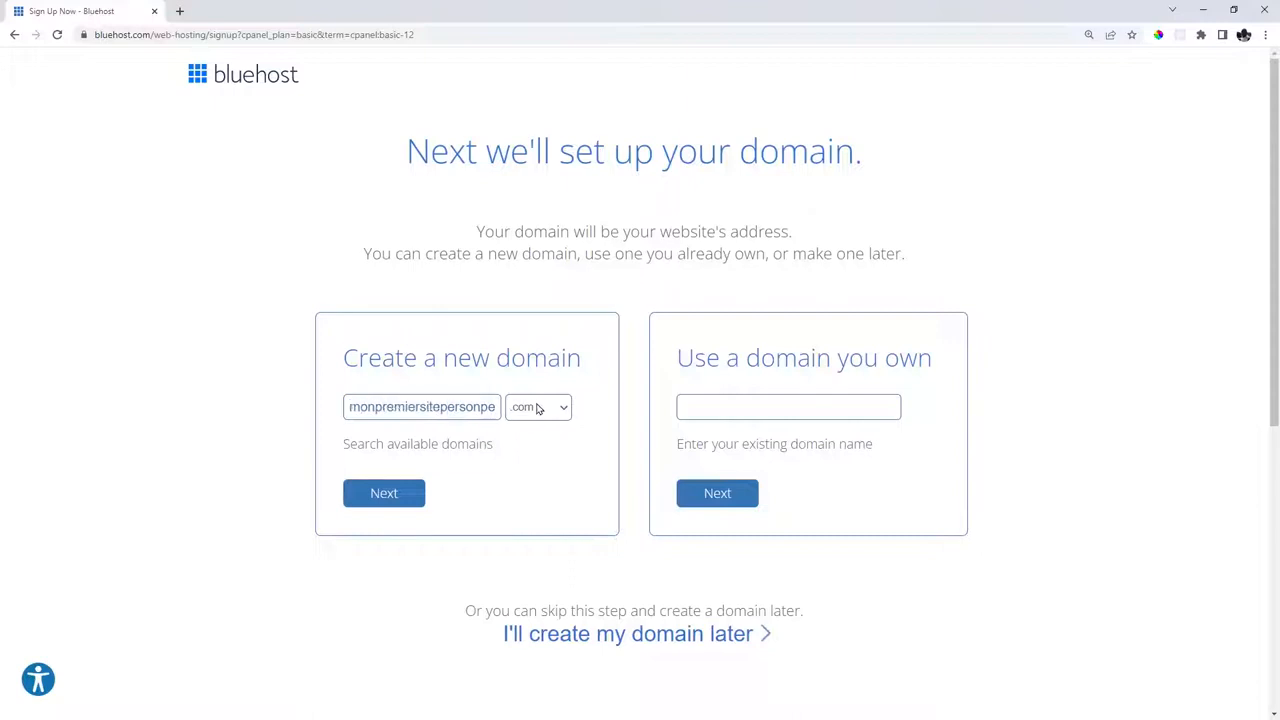
left_click(528, 411)
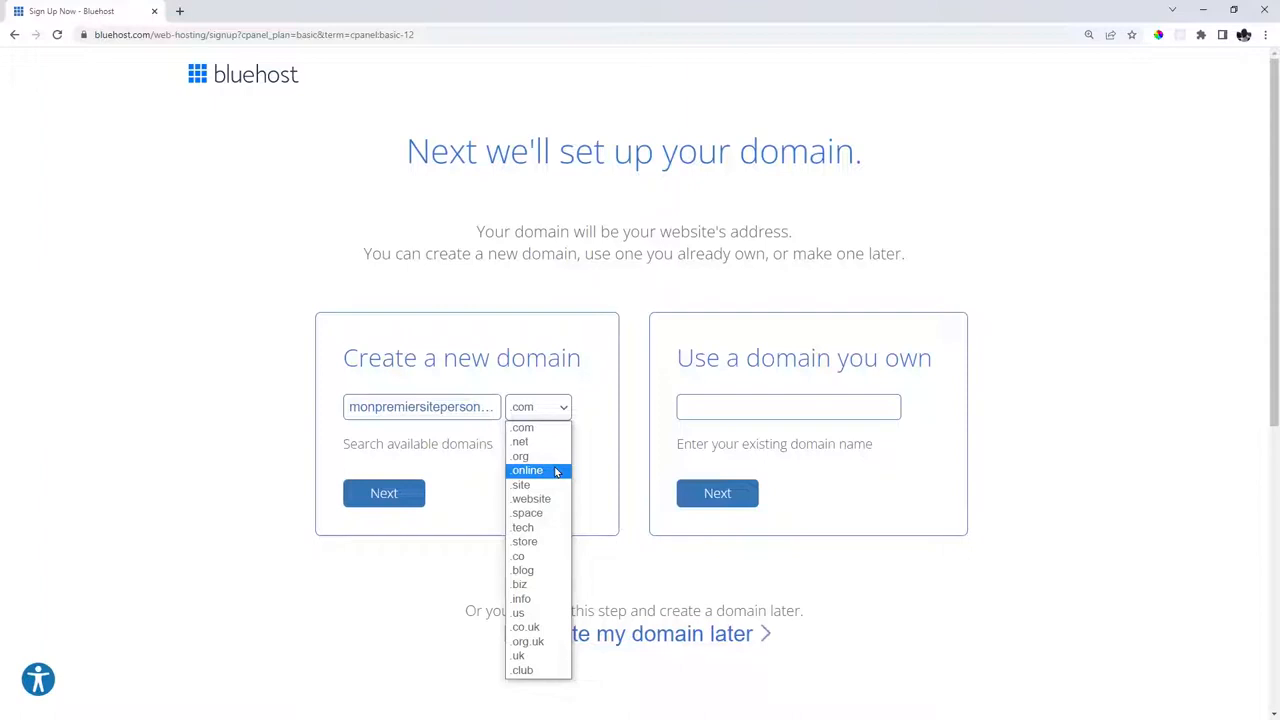
left_click(471, 471)
left_click(384, 494)
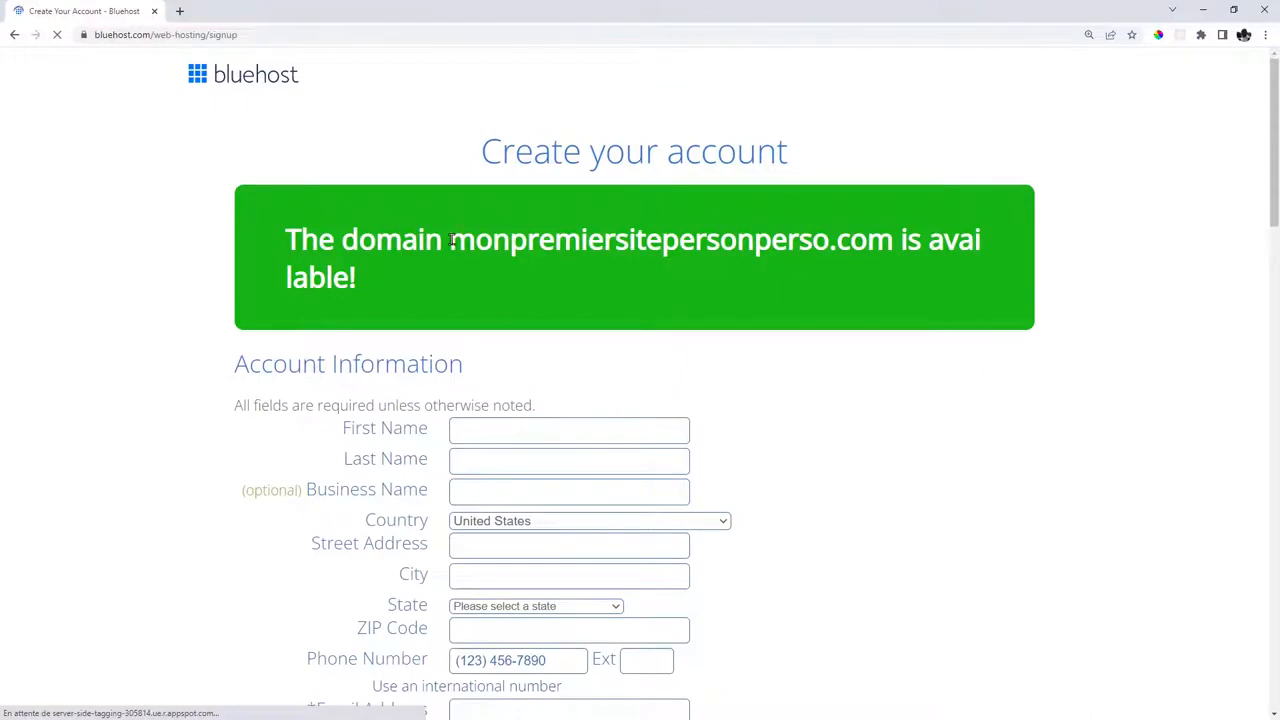
Confirm the domain is available and fill in the account's first name and e-mail fields.
left_click_drag(452, 240, 999, 254)
left_click(922, 240)
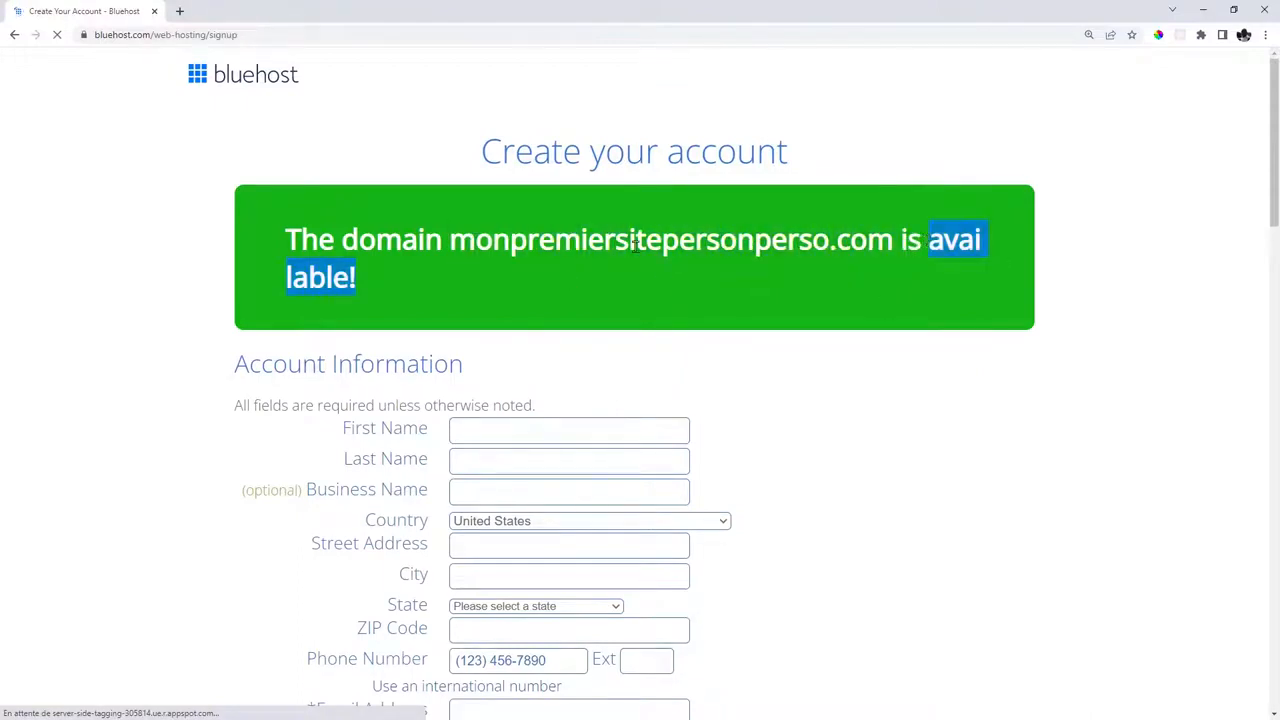
left_click(584, 266)
scroll(876, 235, "down", 3)
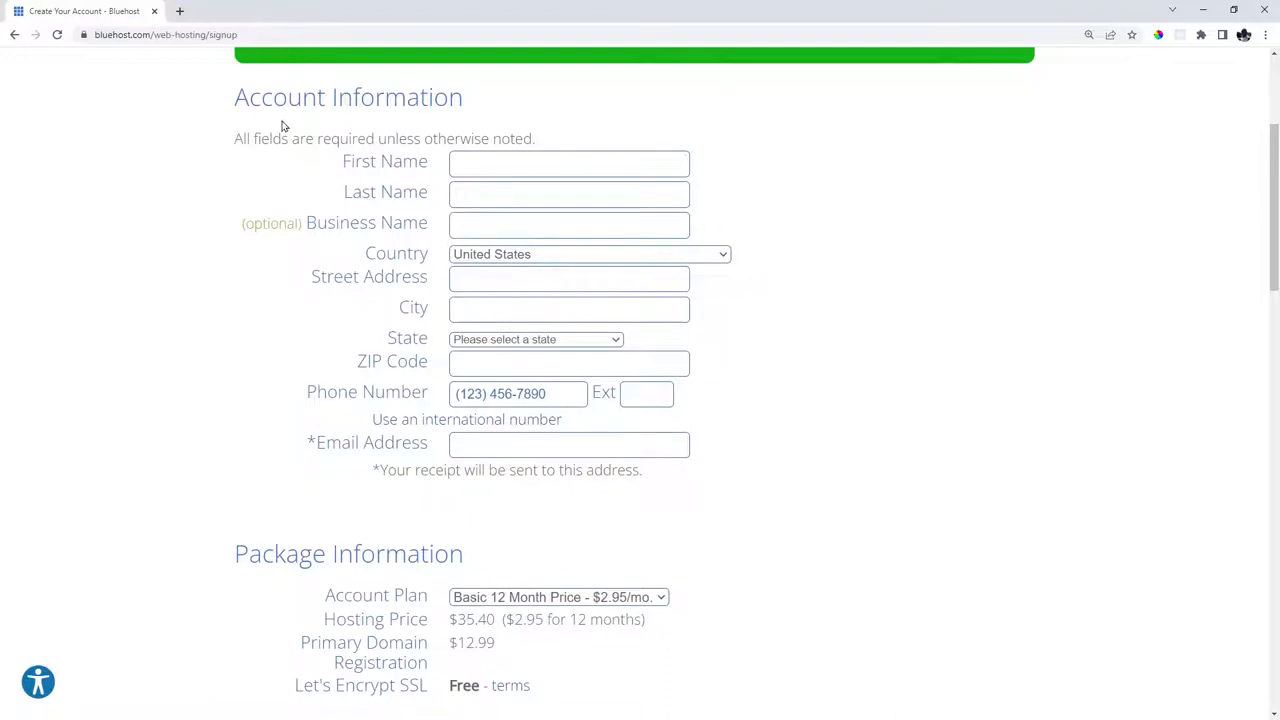
left_click(480, 163)
left_click(507, 447)
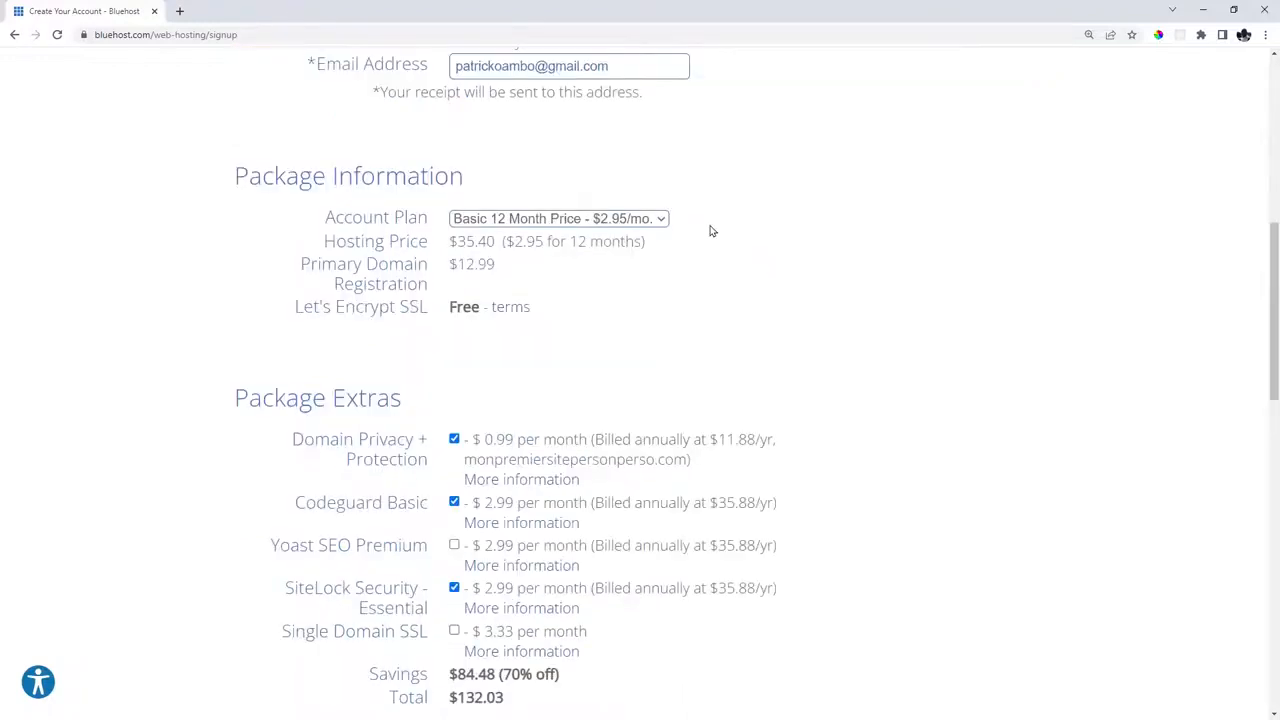
Remove Domain Privacy, Codeguard and SiteLock for a $48.39 total, and accept the terms.
scroll(683, 240, "down", 3)
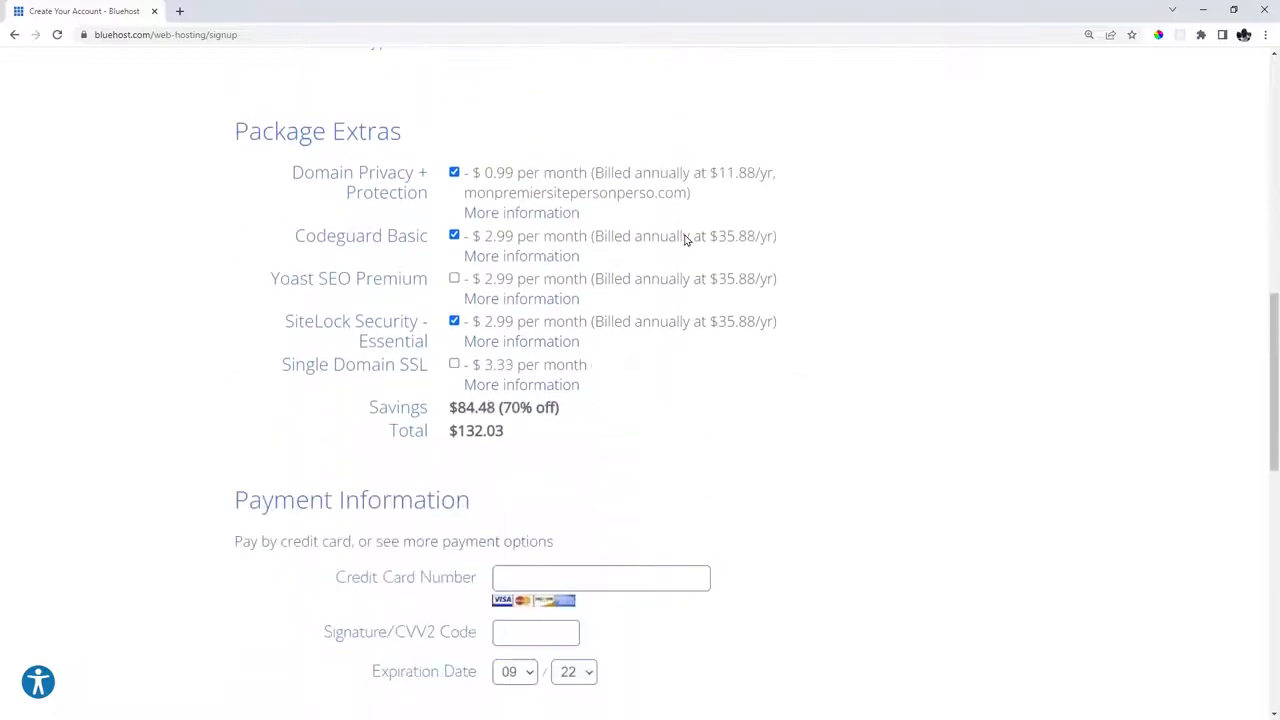
left_click(454, 172)
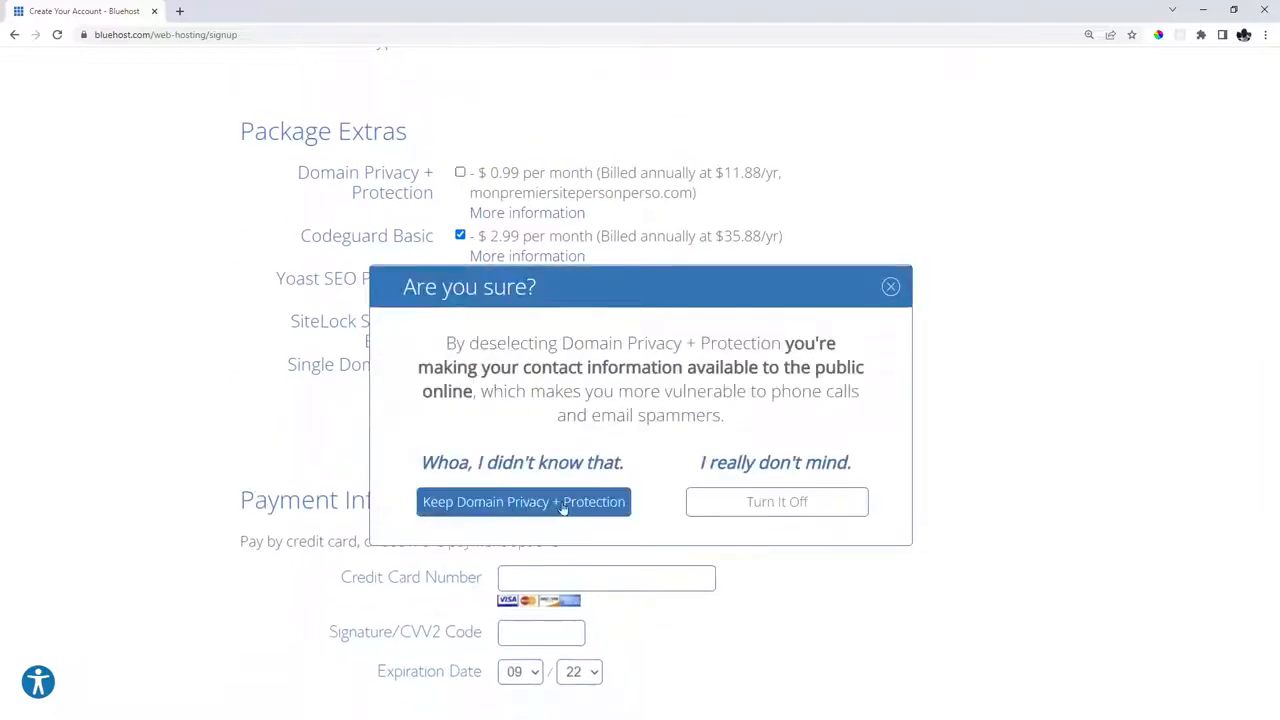
left_click(754, 504)
left_click(454, 235)
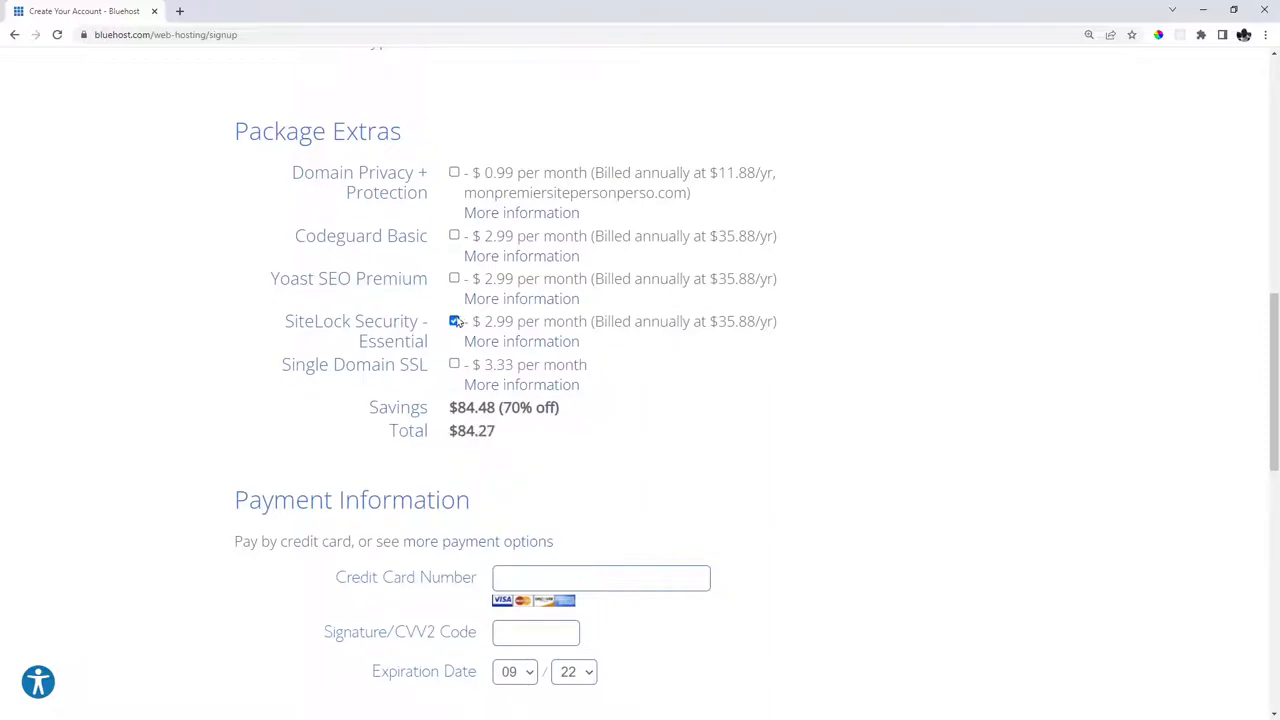
left_click(454, 321)
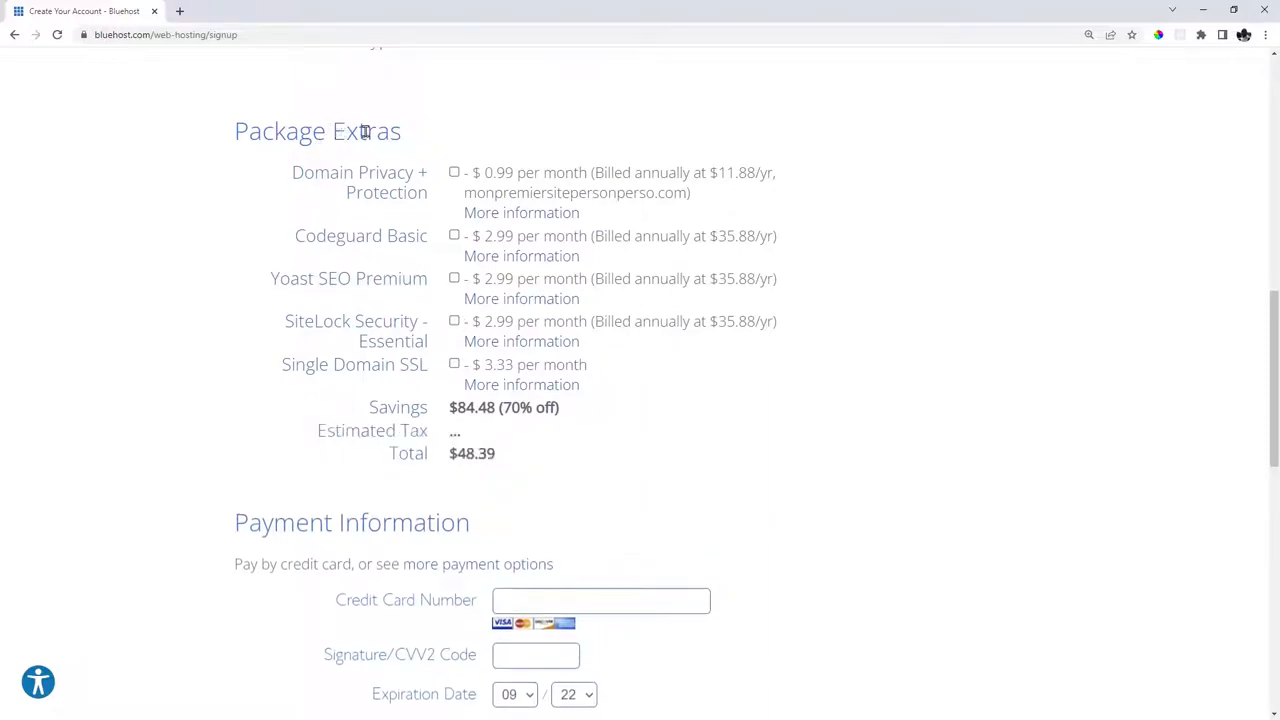
scroll(571, 183, "up", 5)
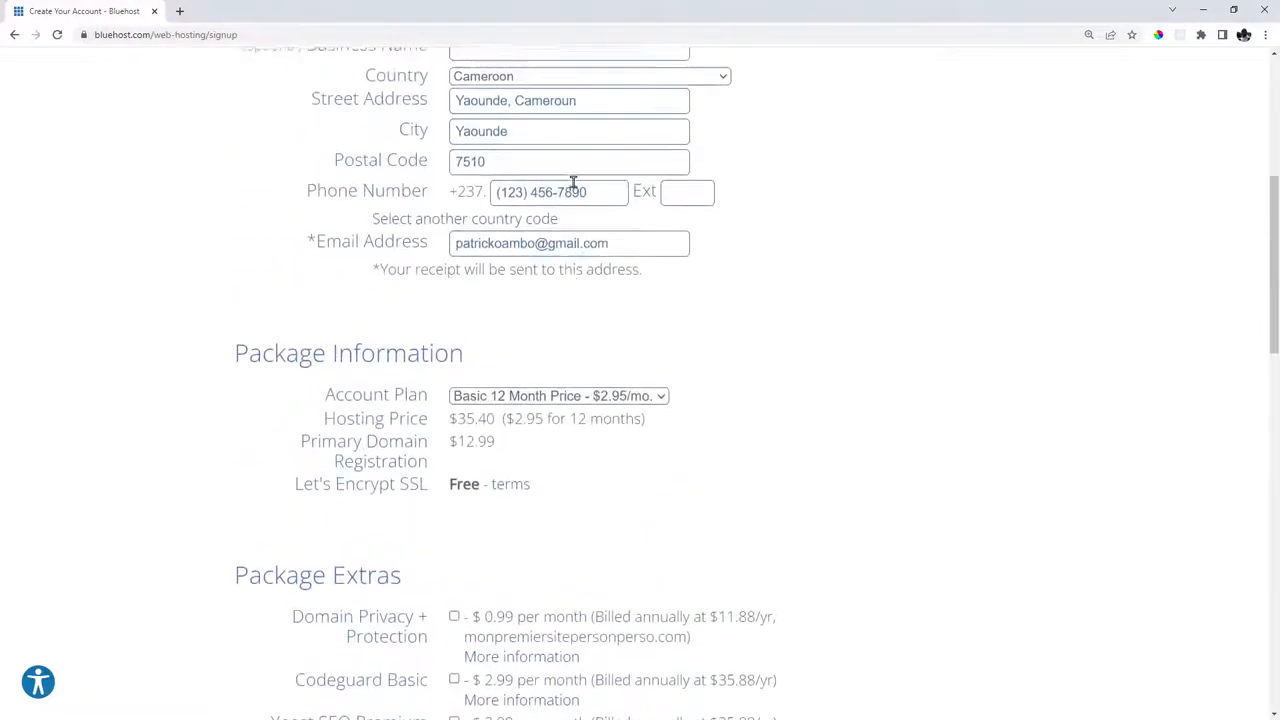
scroll(571, 195, "down", 4)
scroll(571, 200, "down", 3)
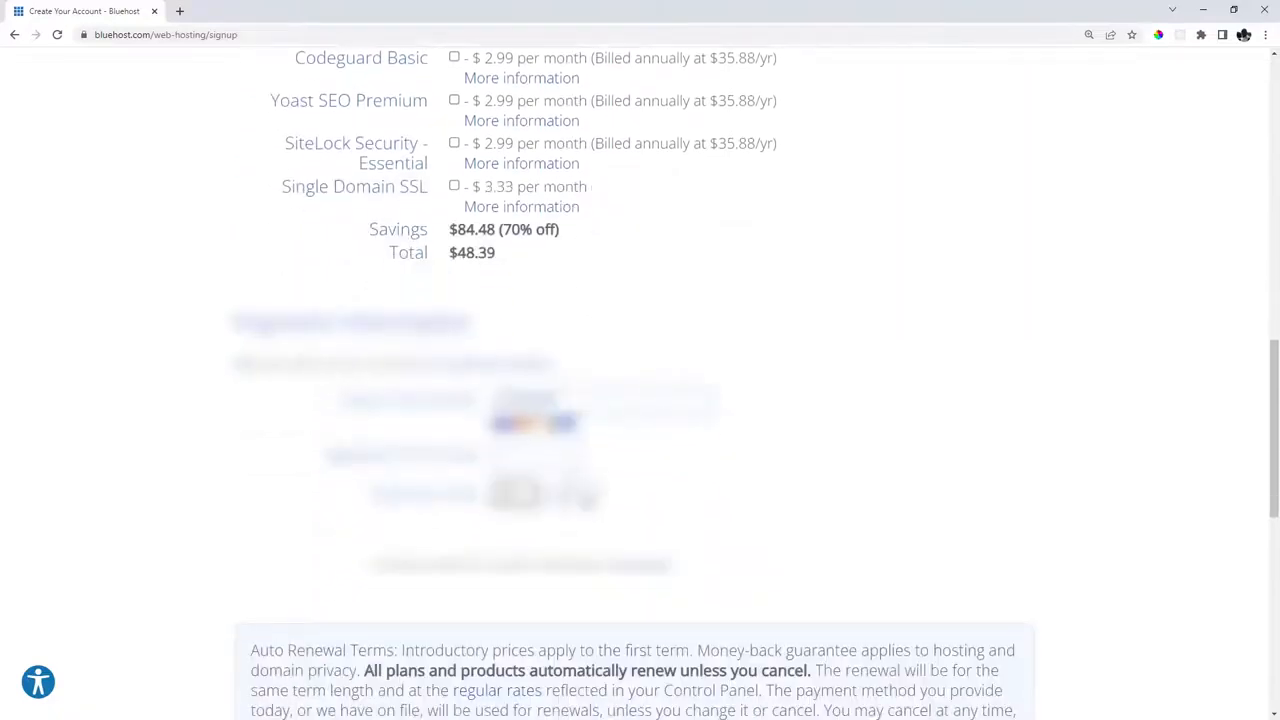
scroll(314, 343, "down", 8)
scroll(314, 343, "up", 2)
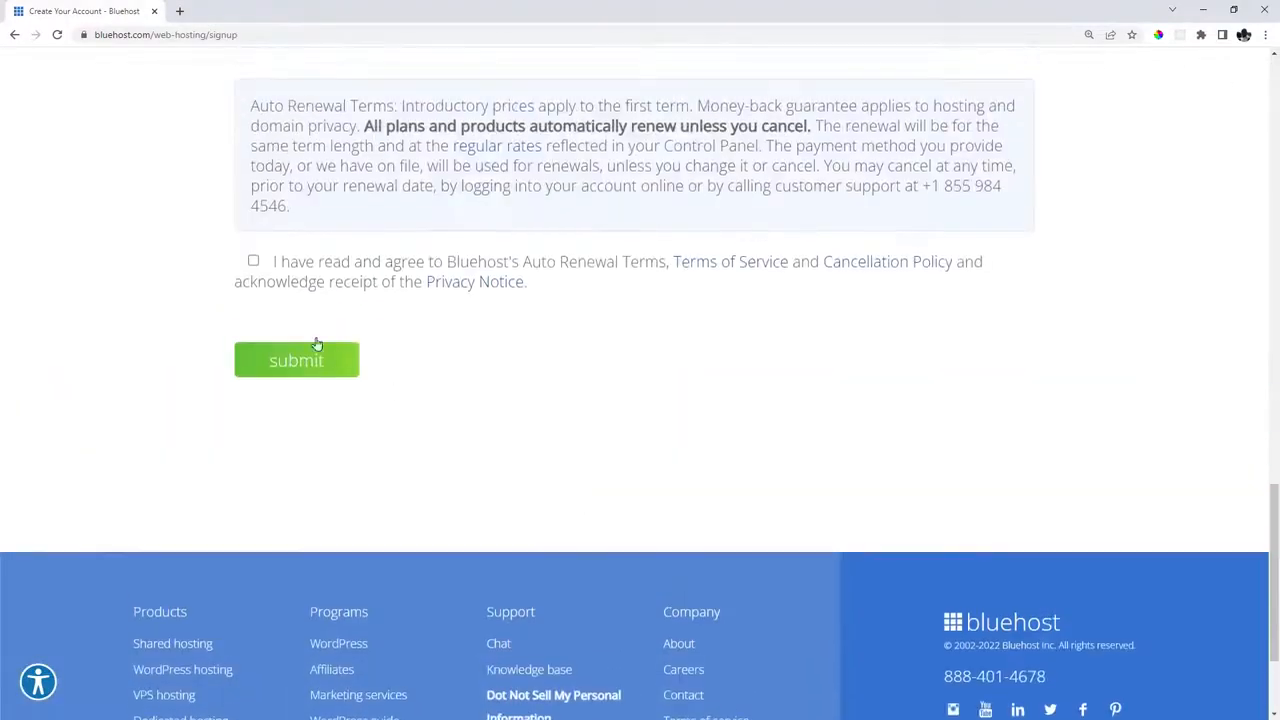
left_click(254, 262)
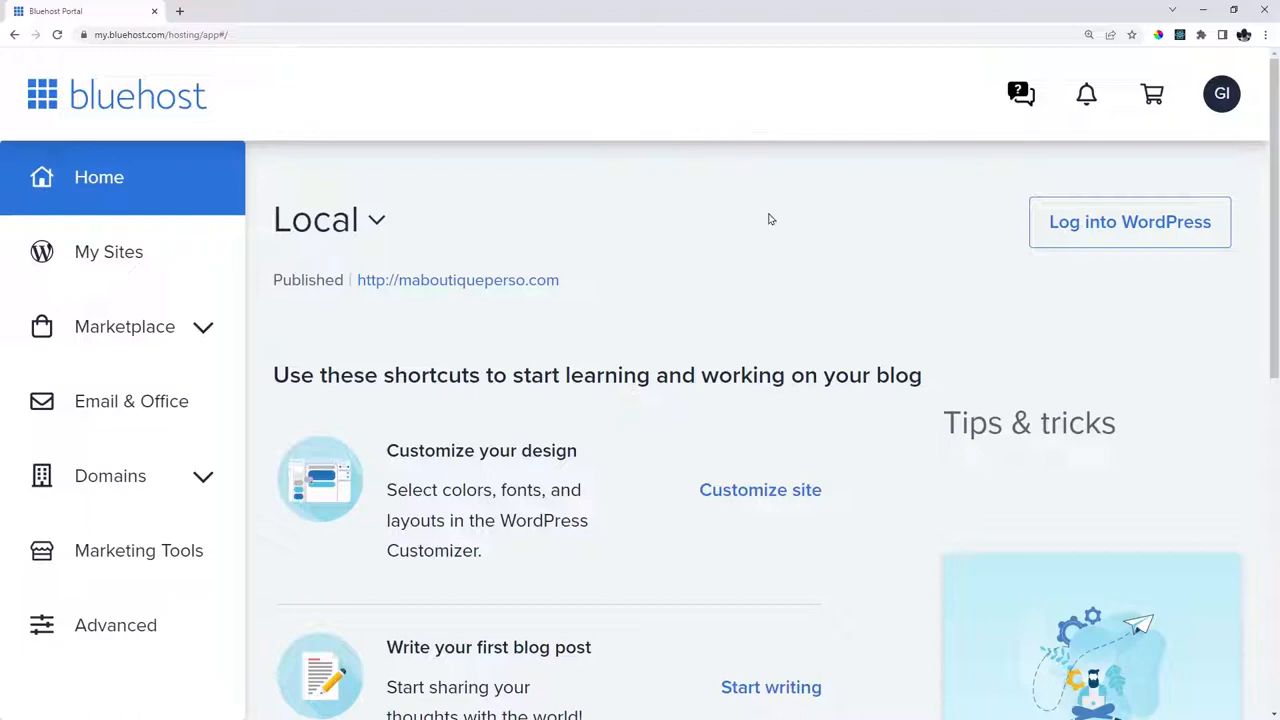
Switch to Gmail to view Bluehost's WHOIS Verification email.
scroll(768, 218, "down", 5)
scroll(770, 218, "up", 5)
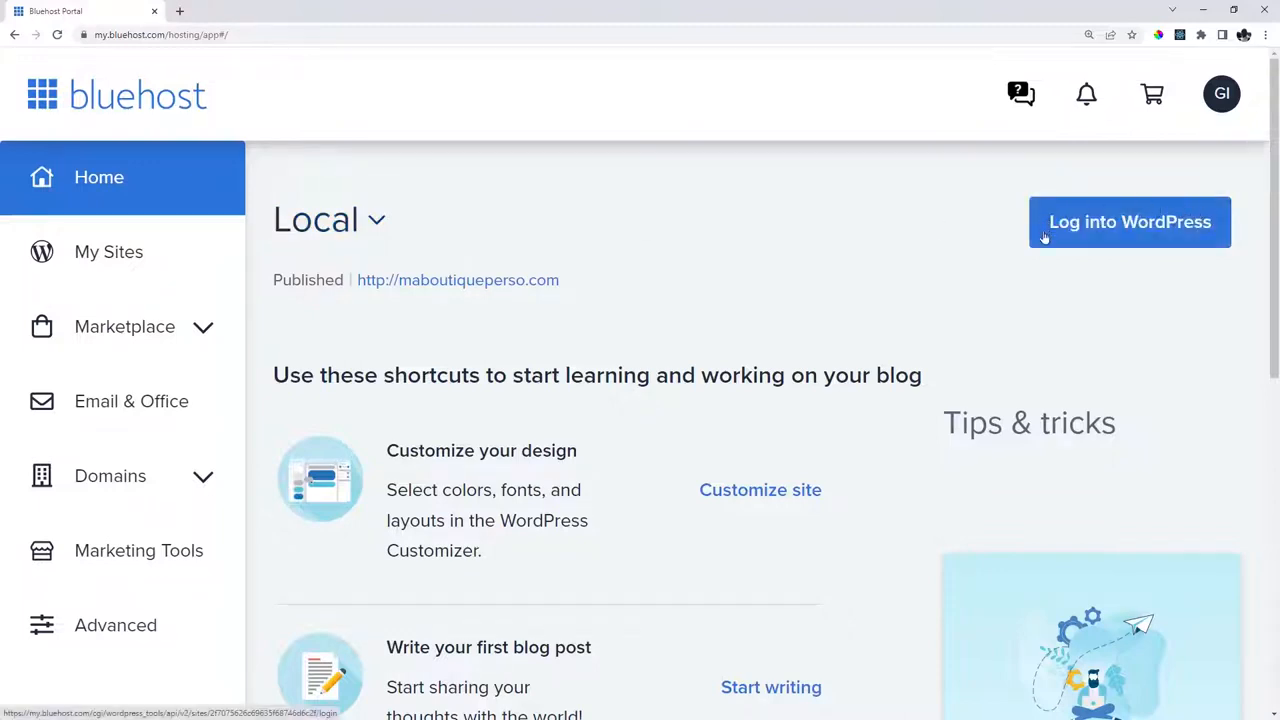
left_click(1168, 236)
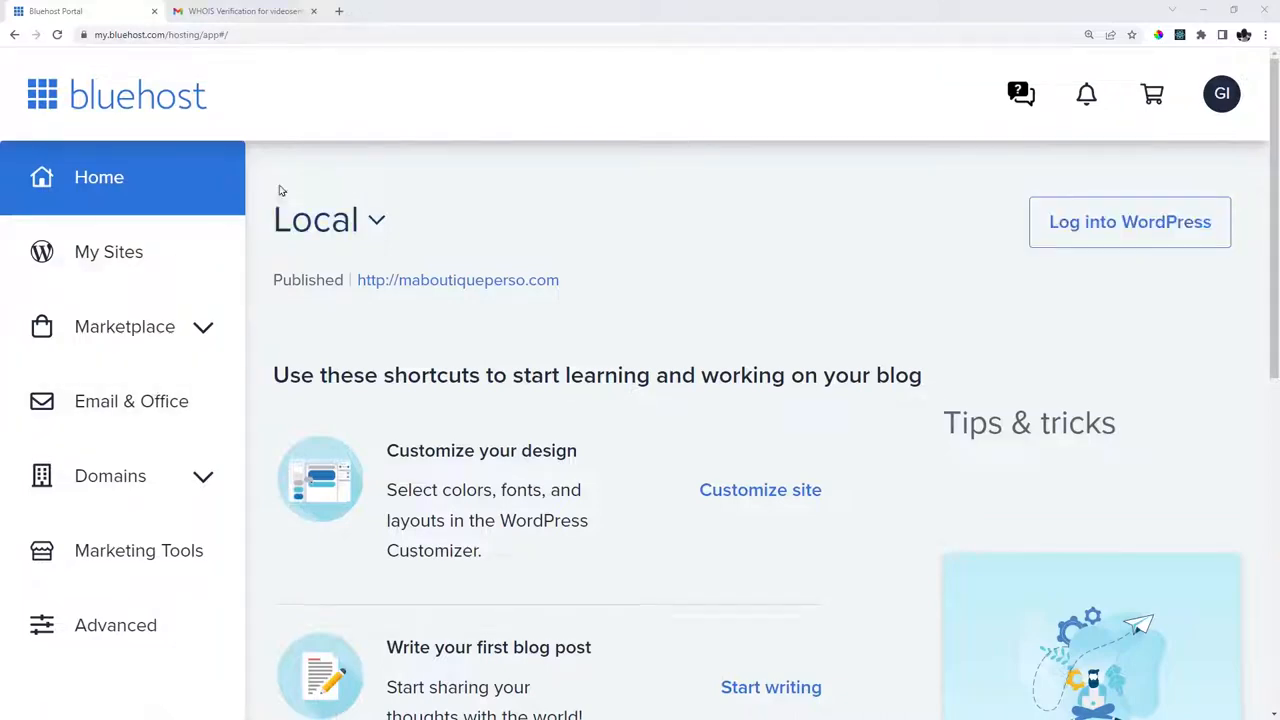
left_click(238, 12)
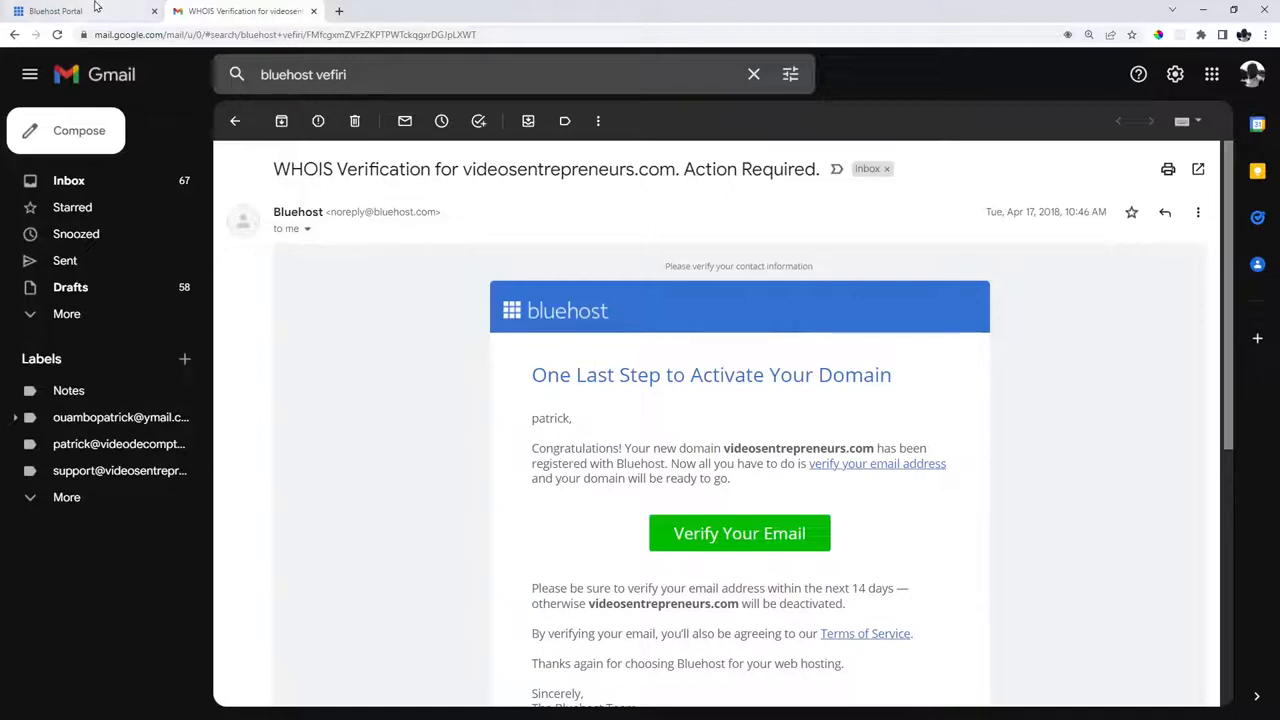
Read through Bluehost's domain activation email, then return to the Bluehost portal Home page.
left_click(60, 11)
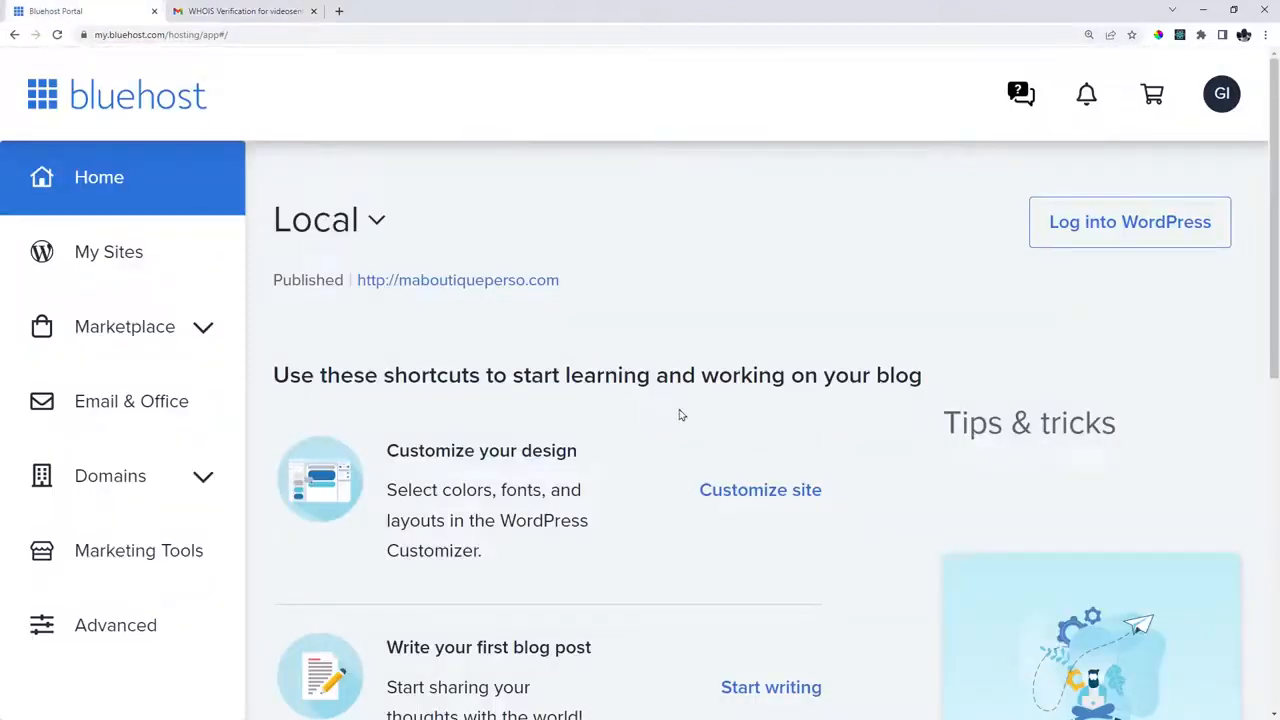
left_click(240, 11)
scroll(775, 540, "down", 2)
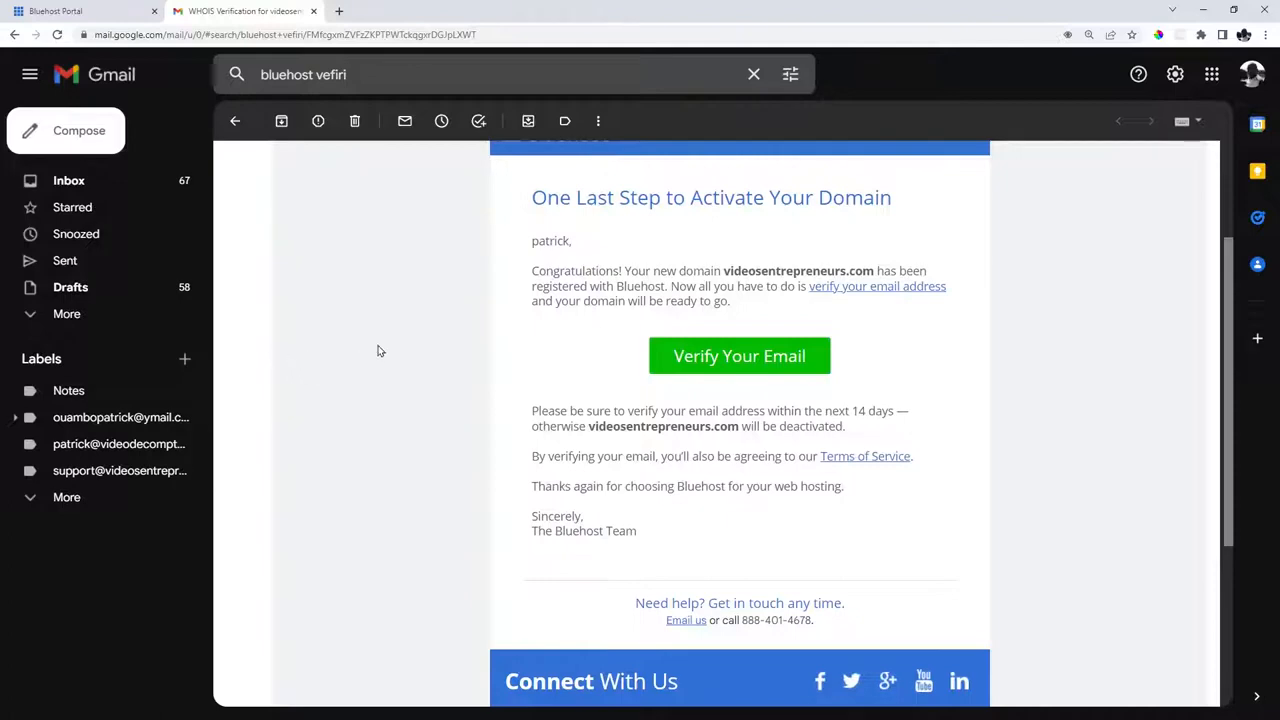
scroll(378, 350, "up", 2)
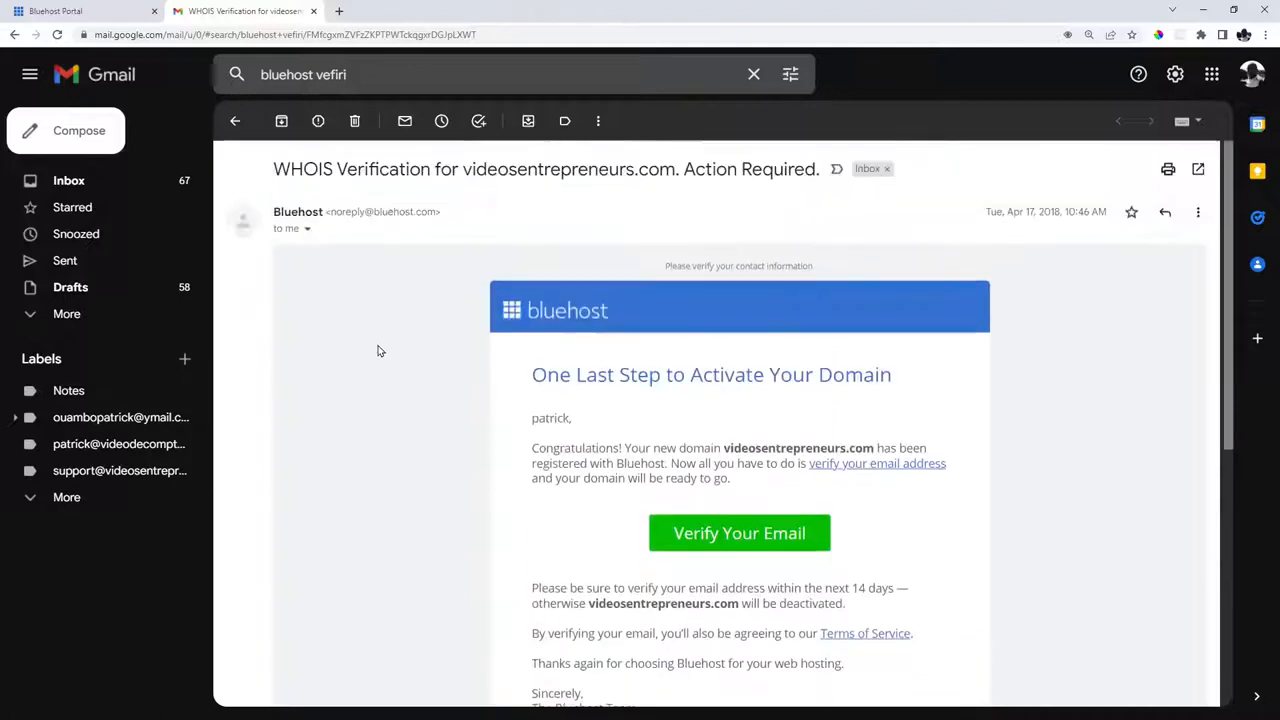
left_click(8, 5)
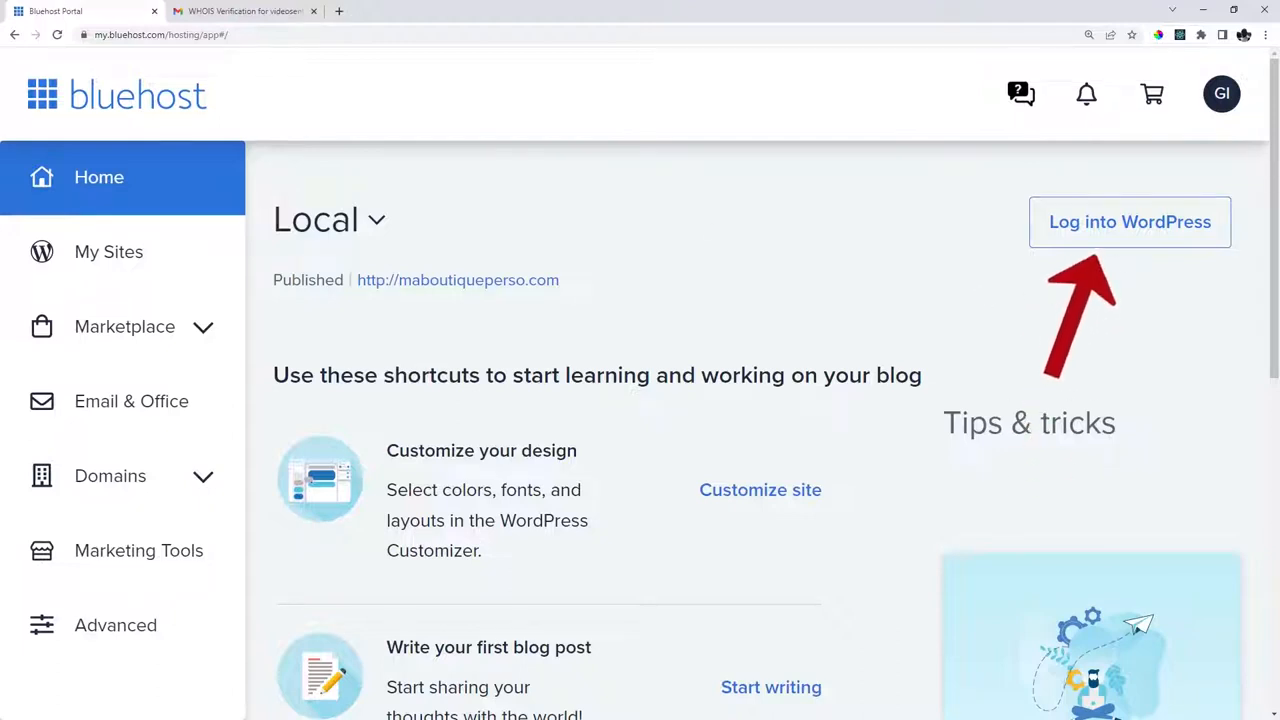
Log into the site's WordPress dashboard from the Bluehost portal.
left_click(1154, 230)
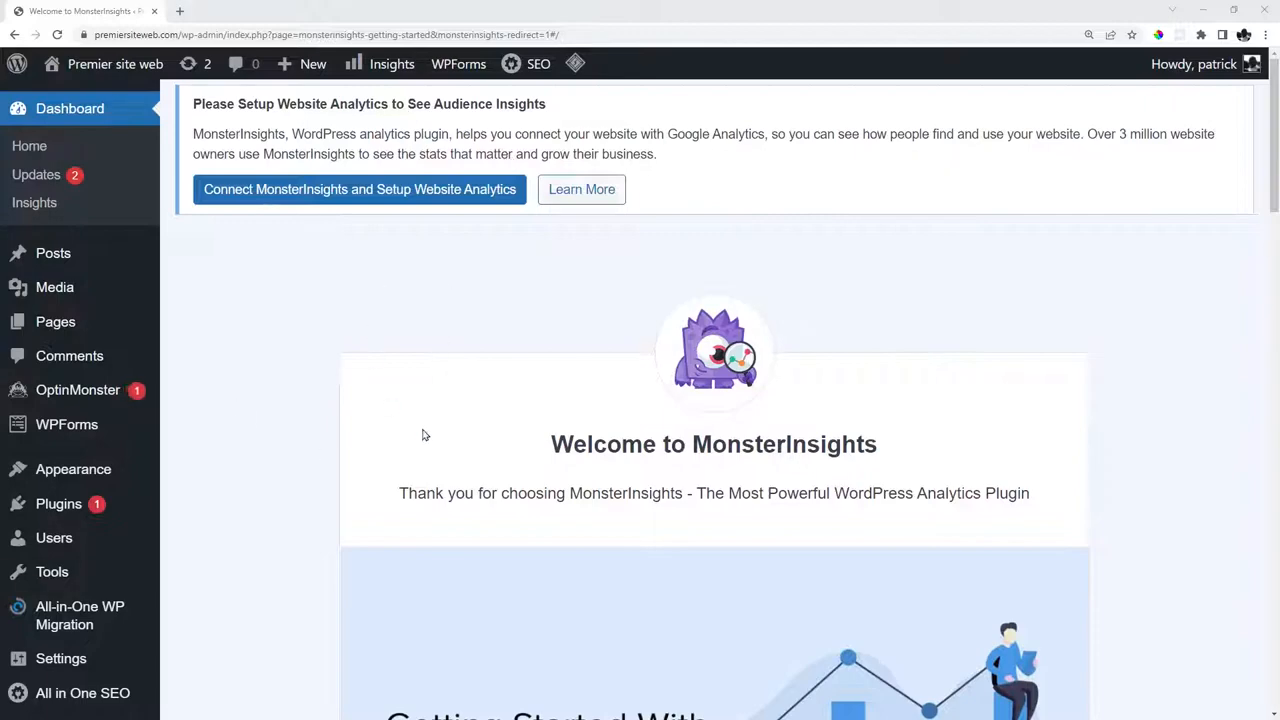
mouse_move(115, 467)
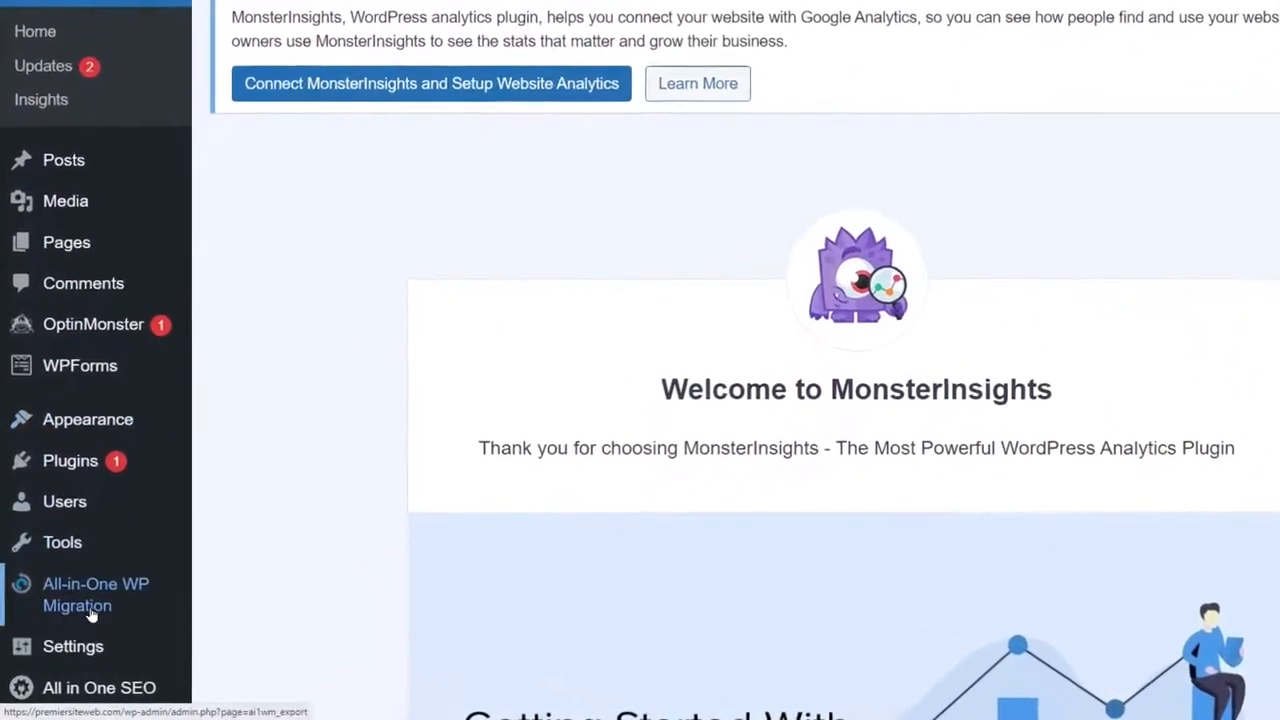
scroll(83, 513, "down", 2)
mouse_move(50, 518)
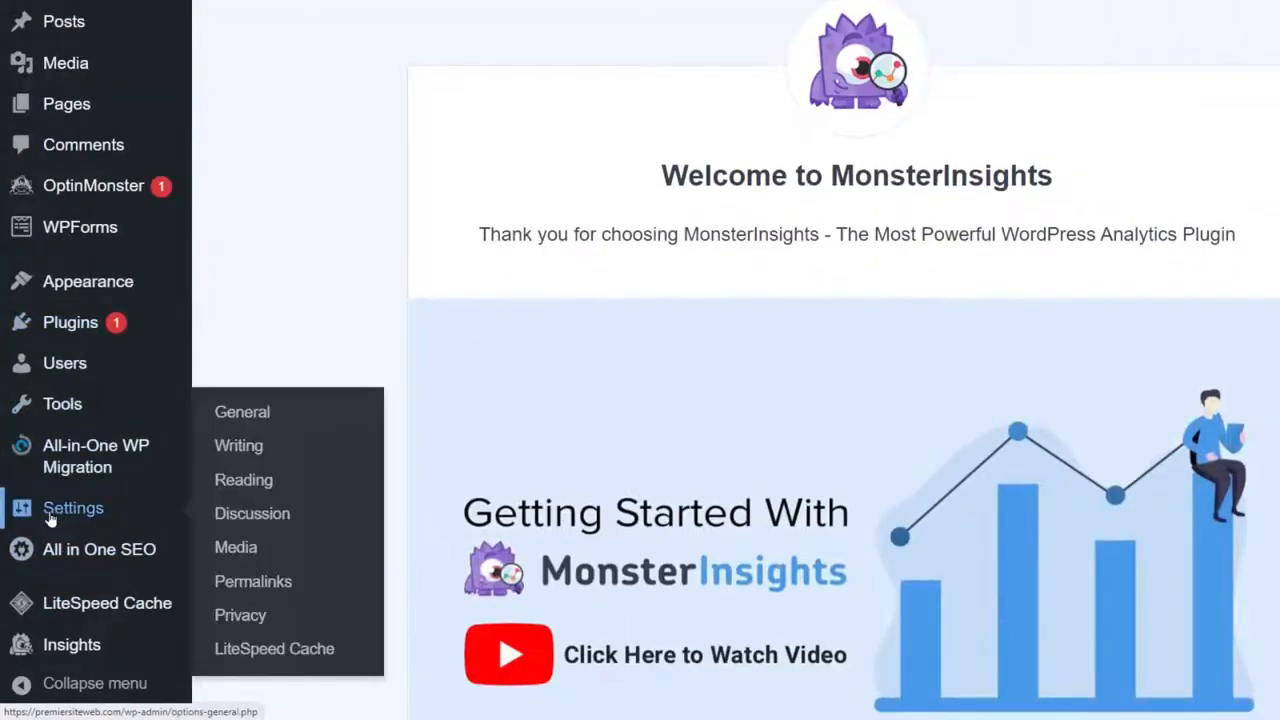
Set the Site Language to Français in General Settings, save, and open installed plugins.
left_click(246, 418)
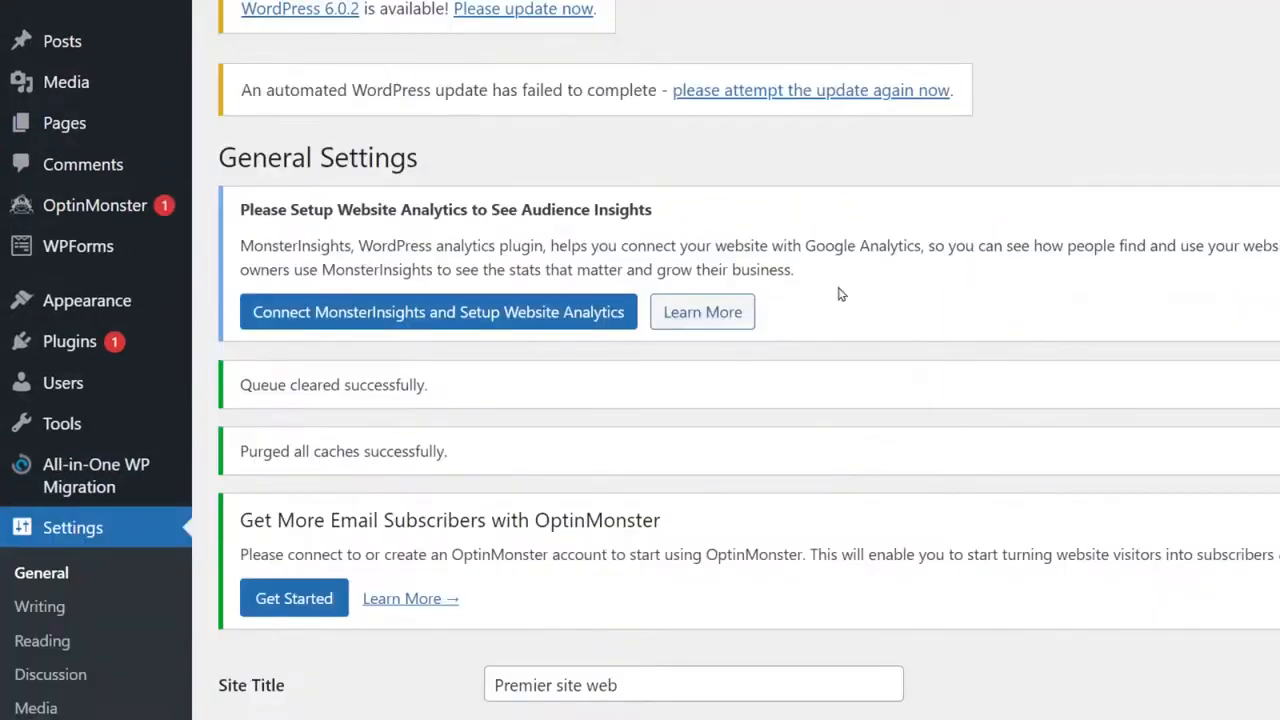
scroll(837, 291, "down", 6)
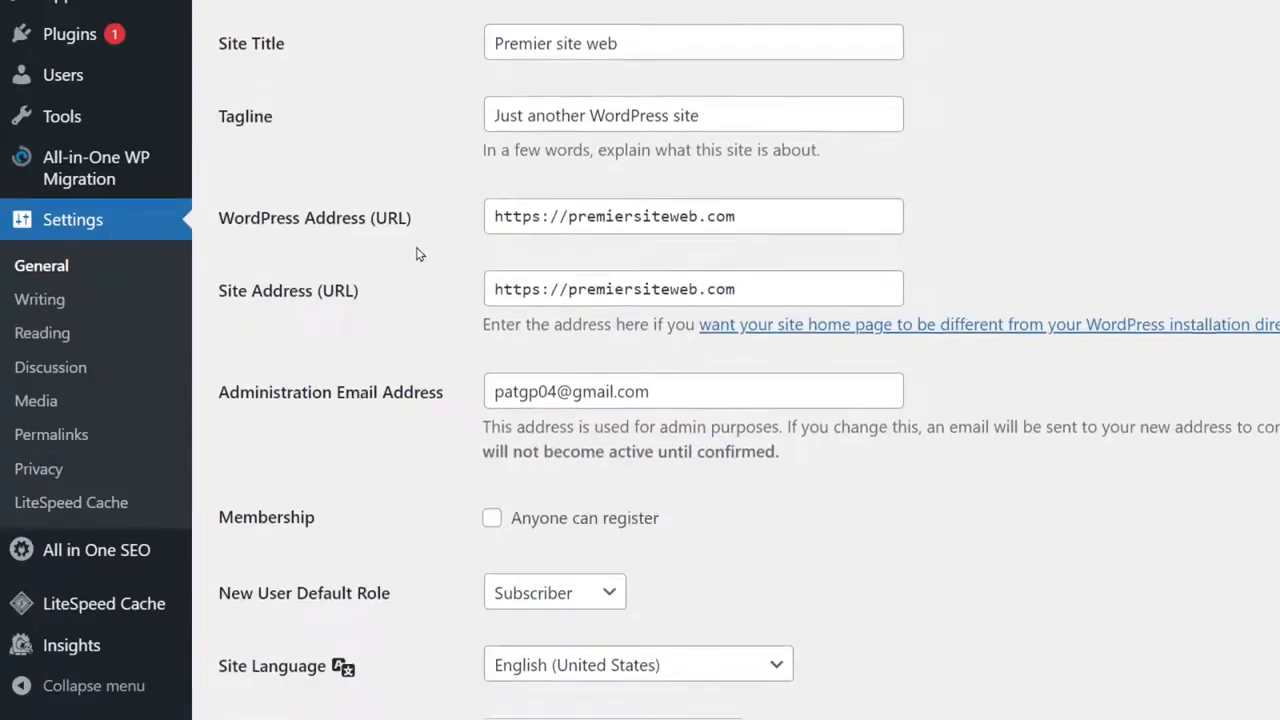
scroll(417, 251, "down", 3)
left_click(641, 354)
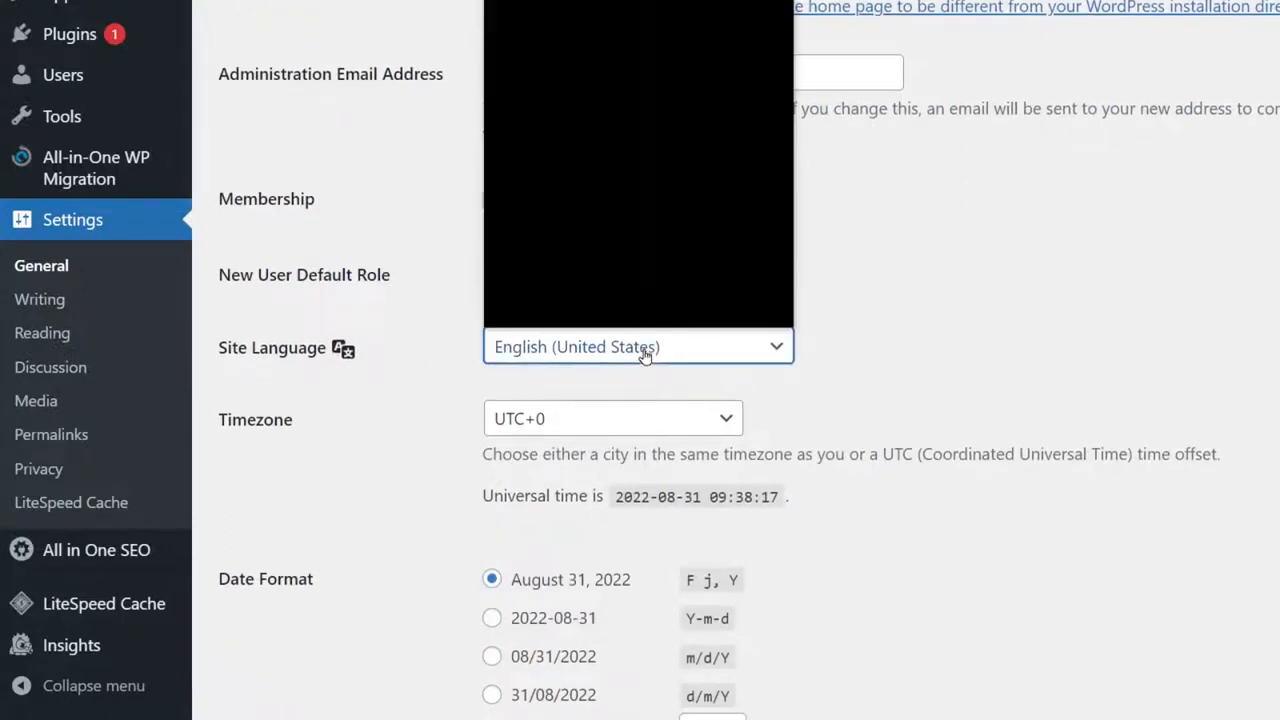
scroll(676, 175, "down", 1)
scroll(672, 191, "down", 8)
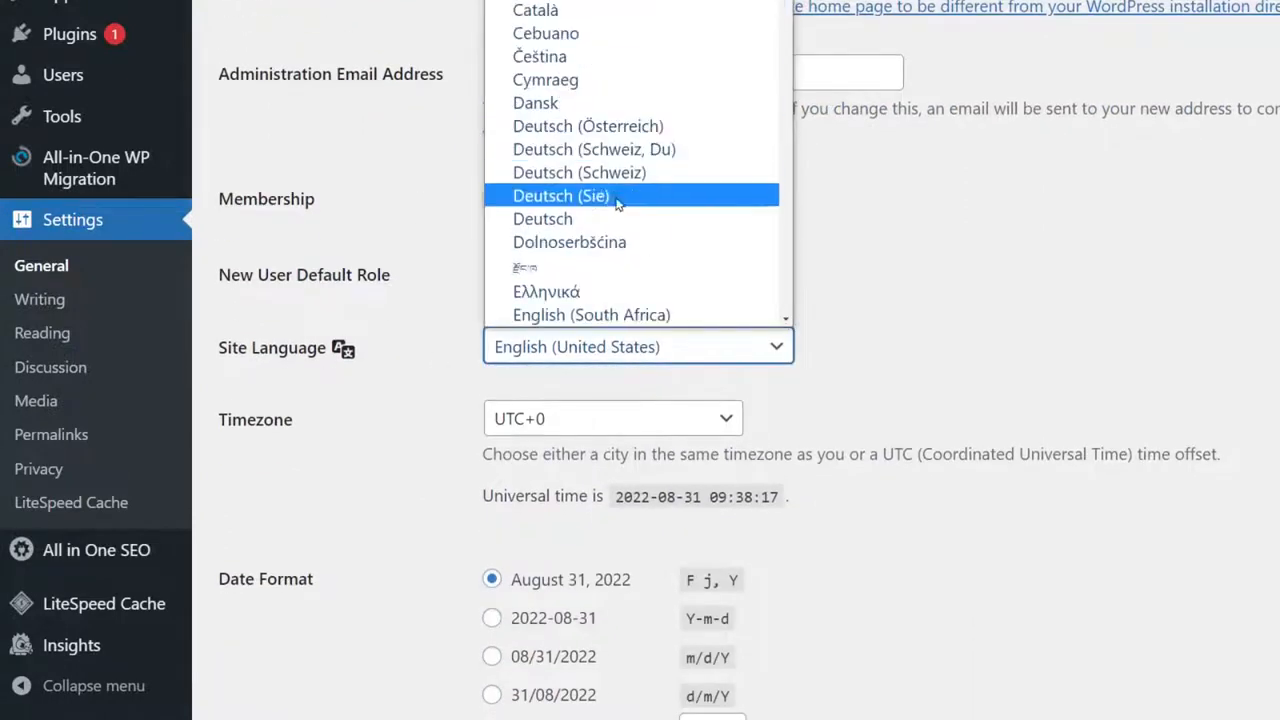
scroll(585, 280, "down", 3)
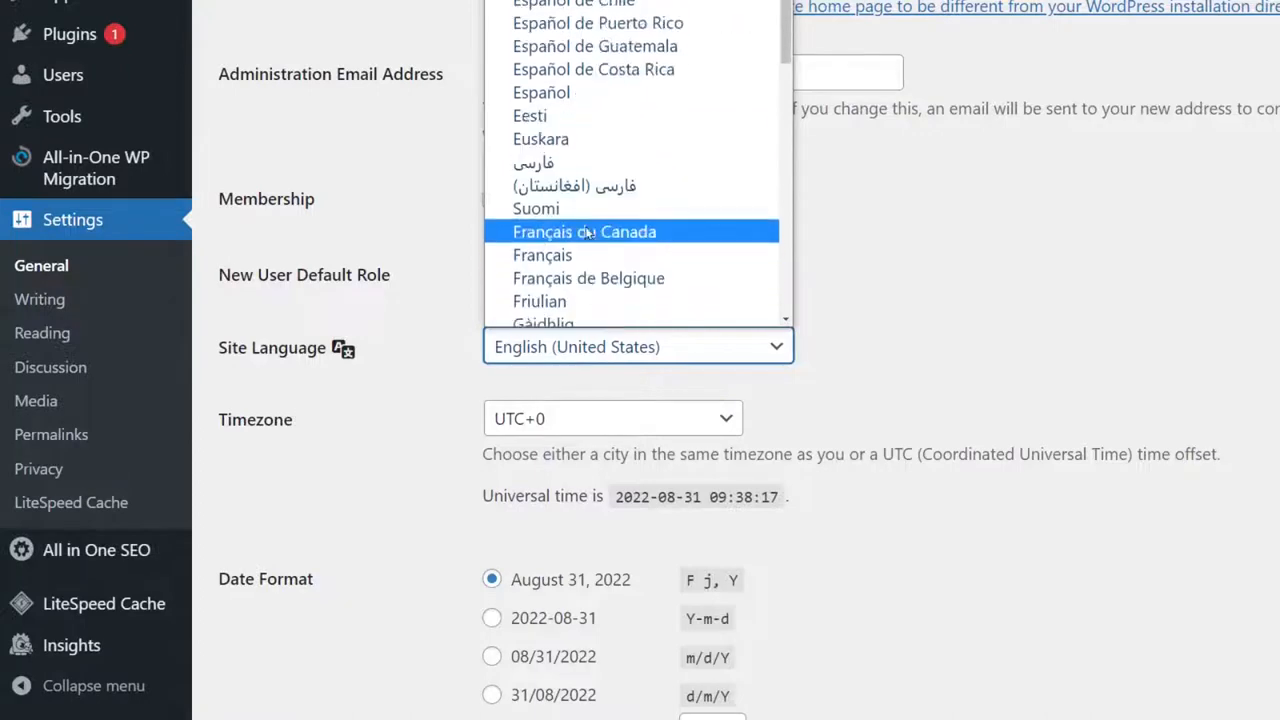
left_click(630, 247)
scroll(967, 232, "down", 2)
scroll(967, 232, "down", 3)
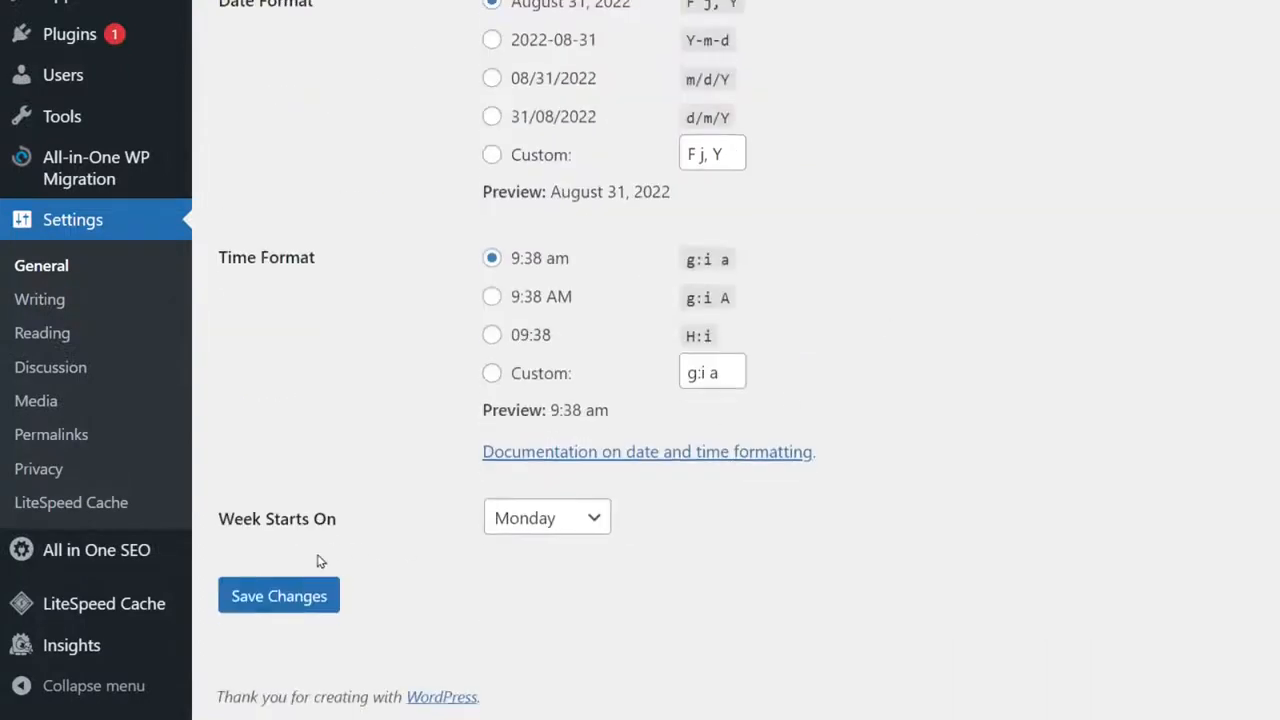
left_click(289, 597)
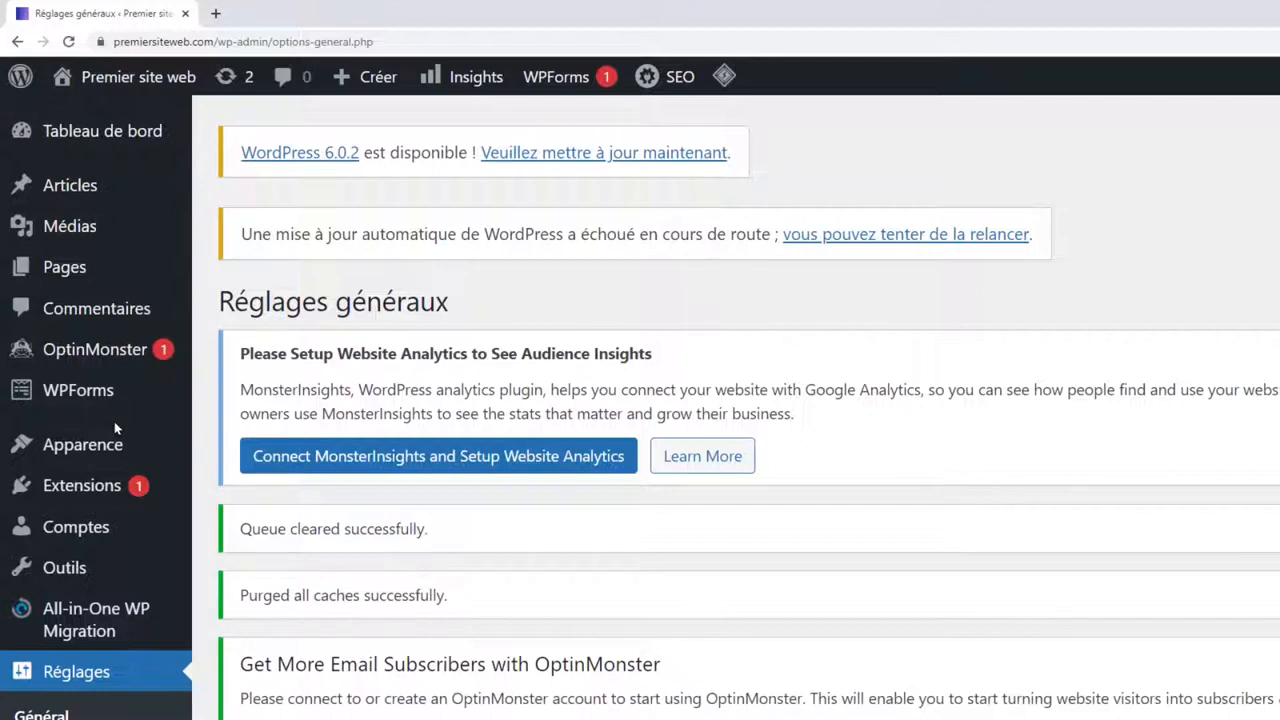
mouse_move(62, 487)
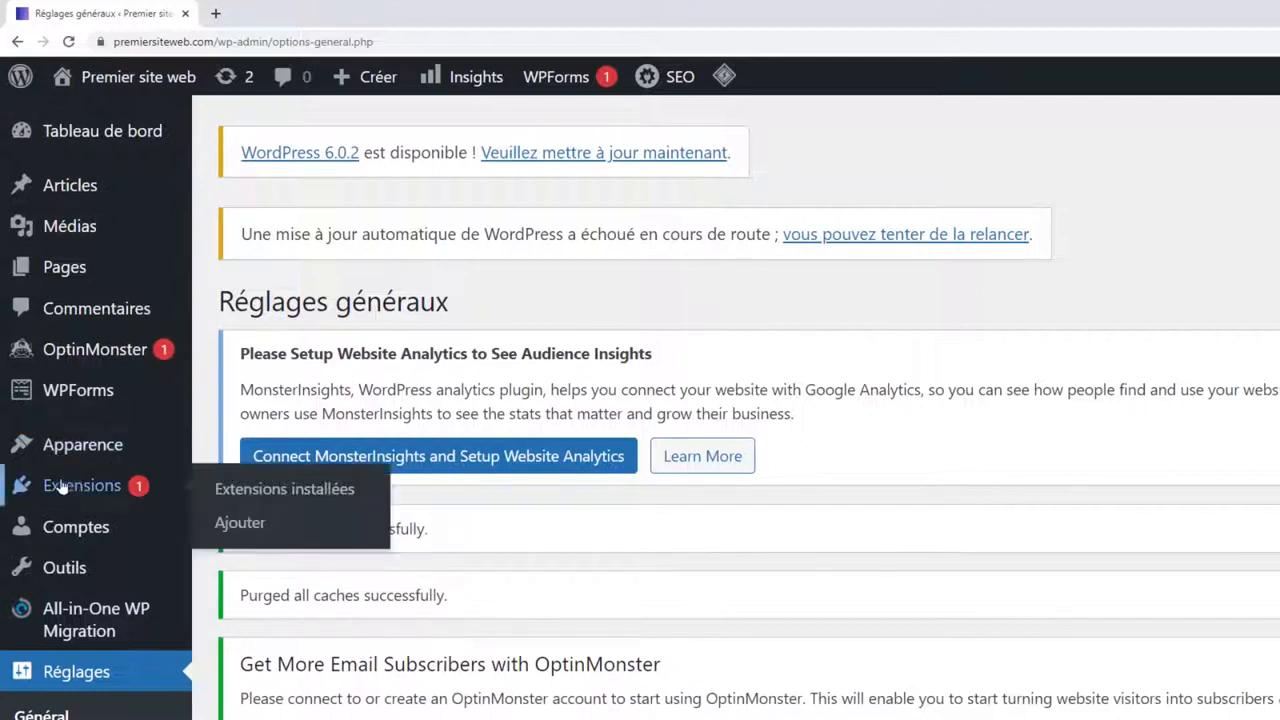
left_click(300, 490)
Select all installed plugins and deactivate them with the bulk action.
scroll(692, 347, "down", 3)
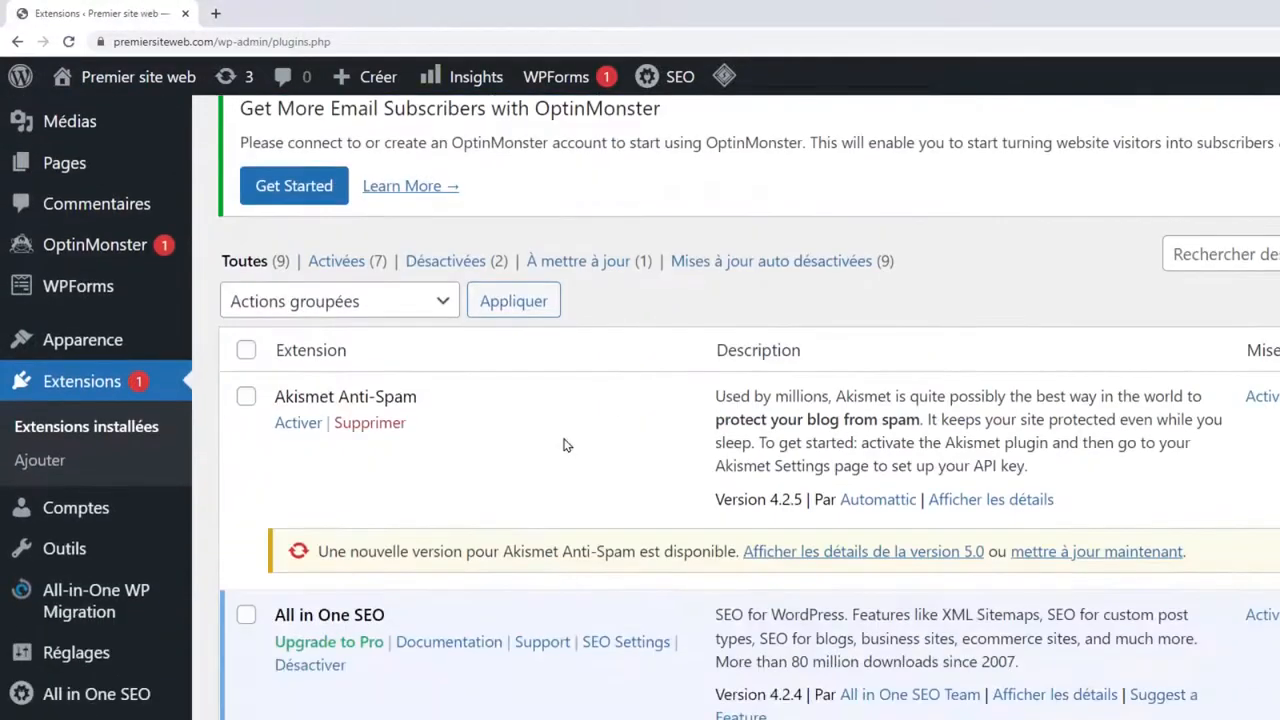
left_click(246, 346)
scroll(270, 400, "down", 6)
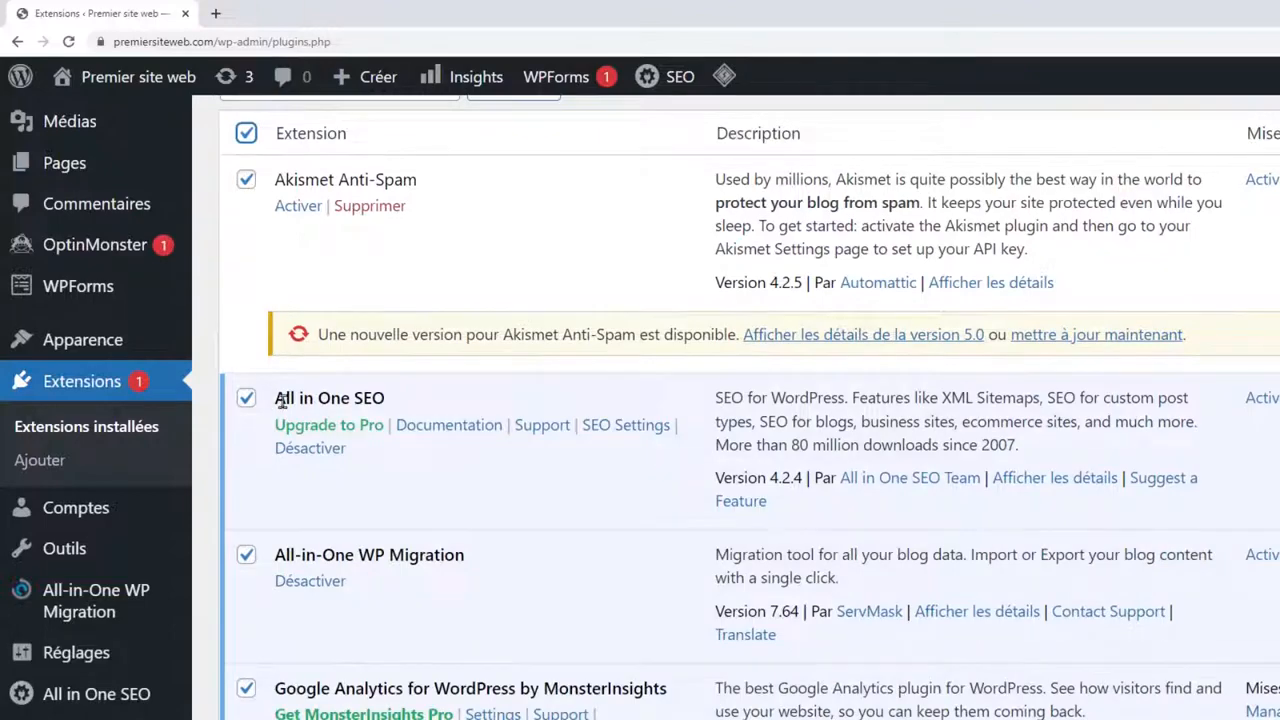
scroll(282, 401, "down", 2)
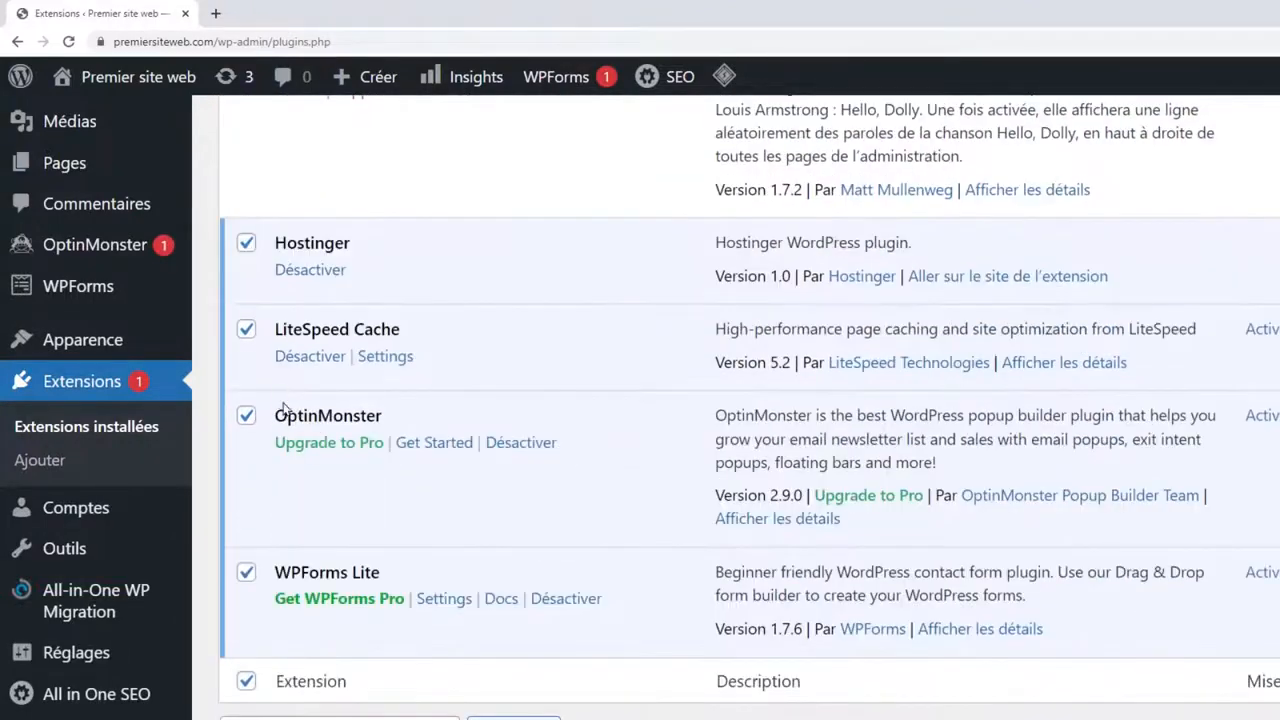
scroll(504, 423, "up", 7)
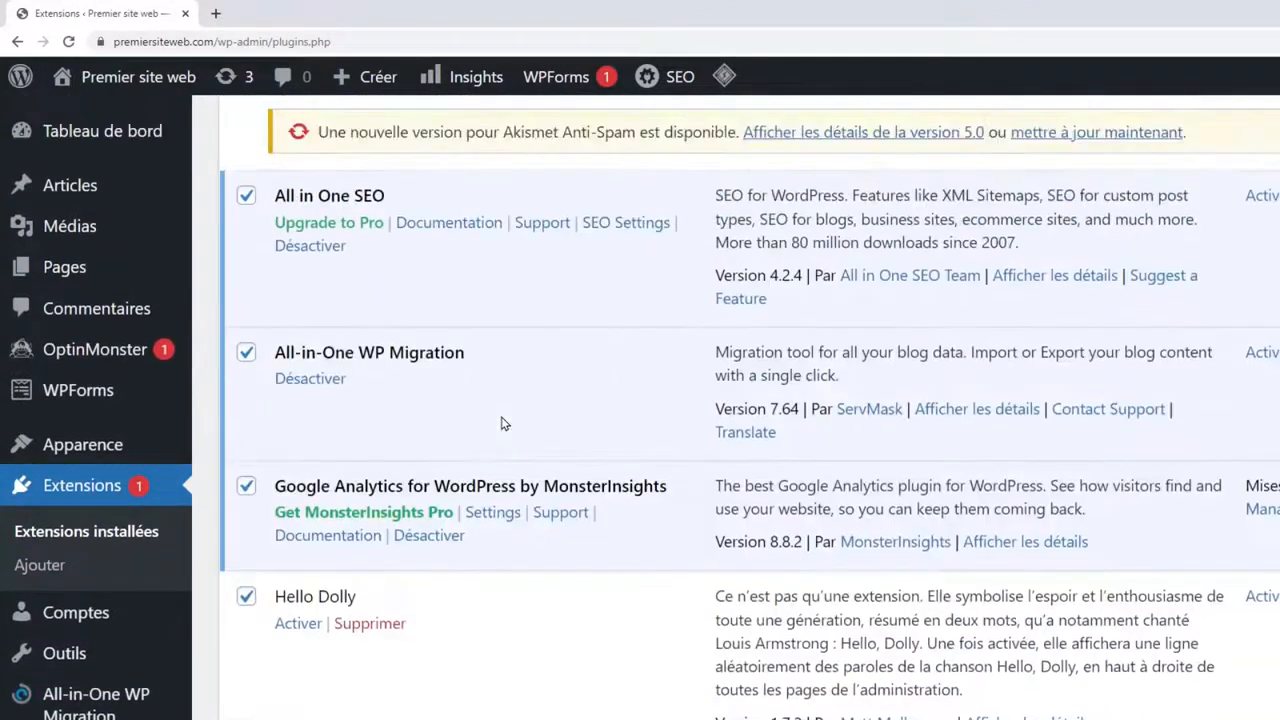
scroll(522, 427, "up", 3)
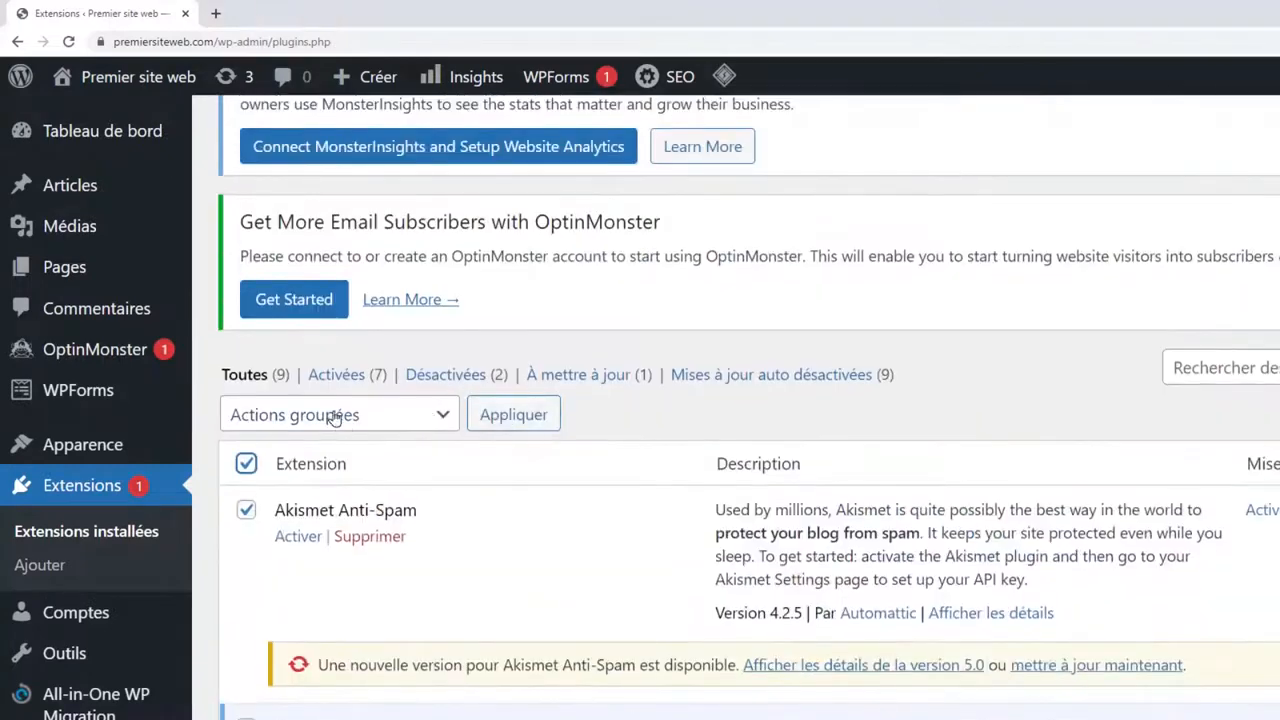
left_click(384, 415)
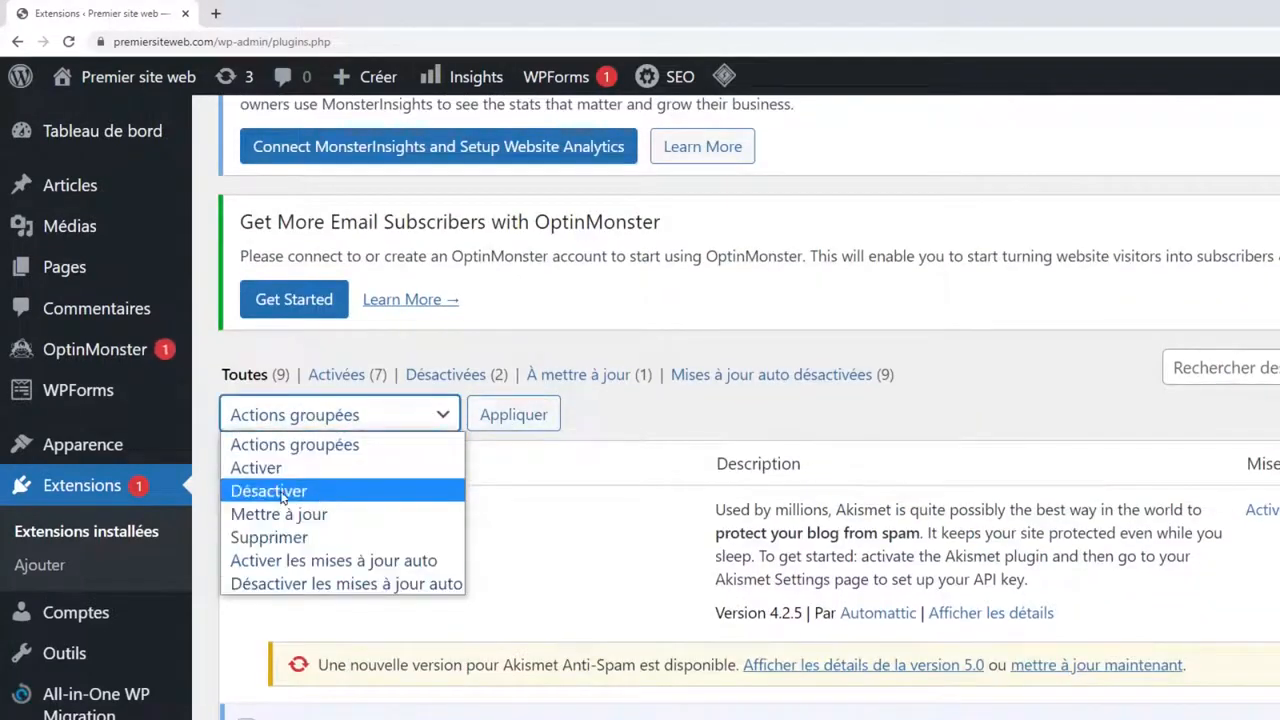
left_click(282, 490)
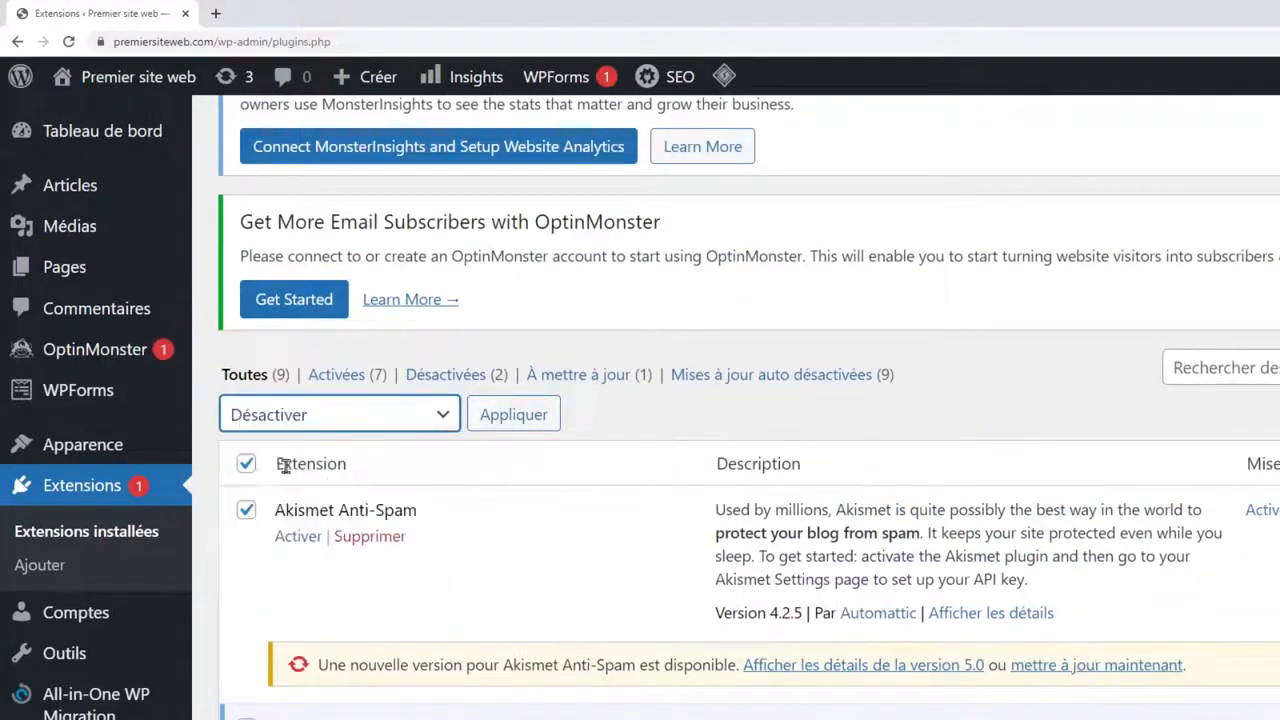
left_click_drag(284, 470, 352, 470)
left_click(354, 472)
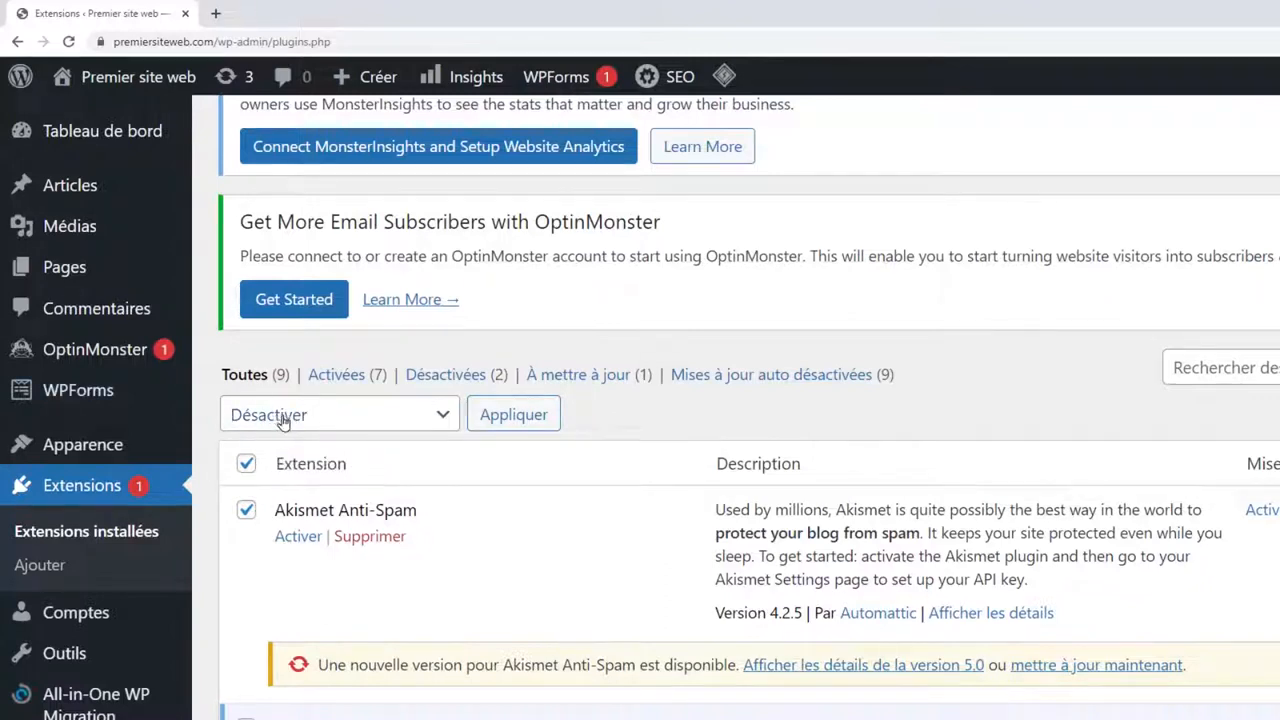
left_click(516, 418)
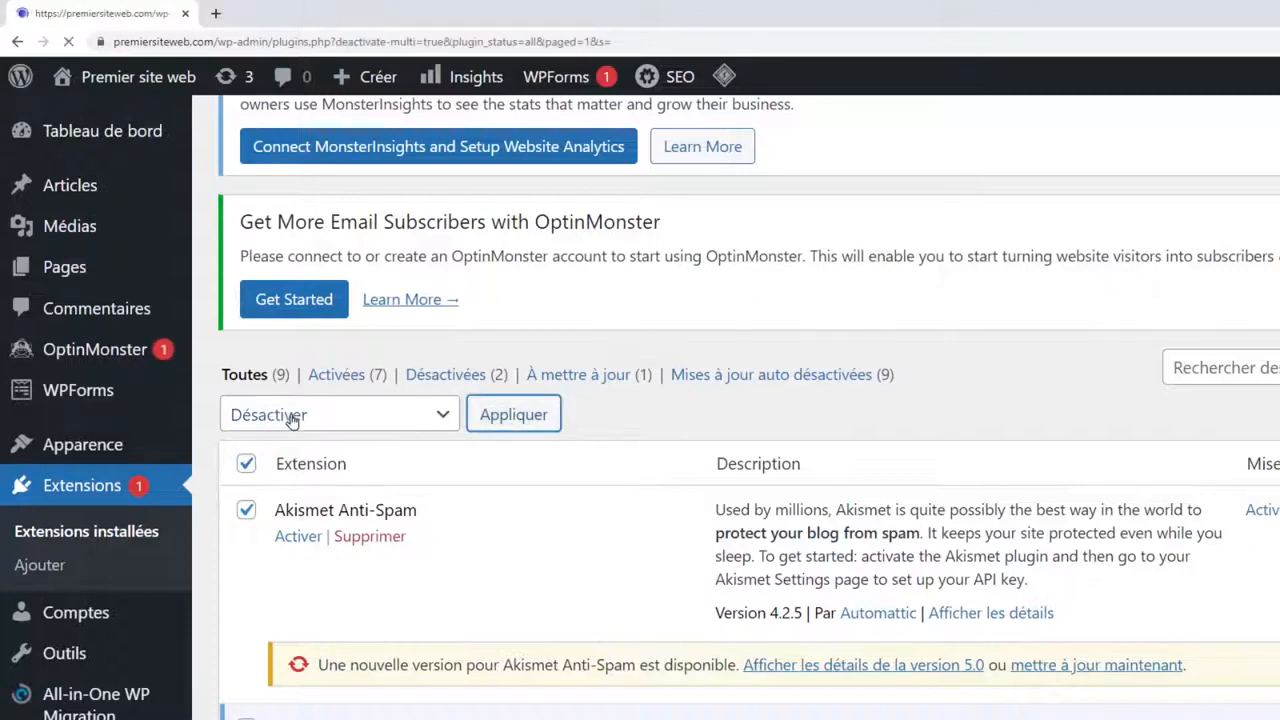
scroll(577, 435, "down", 5)
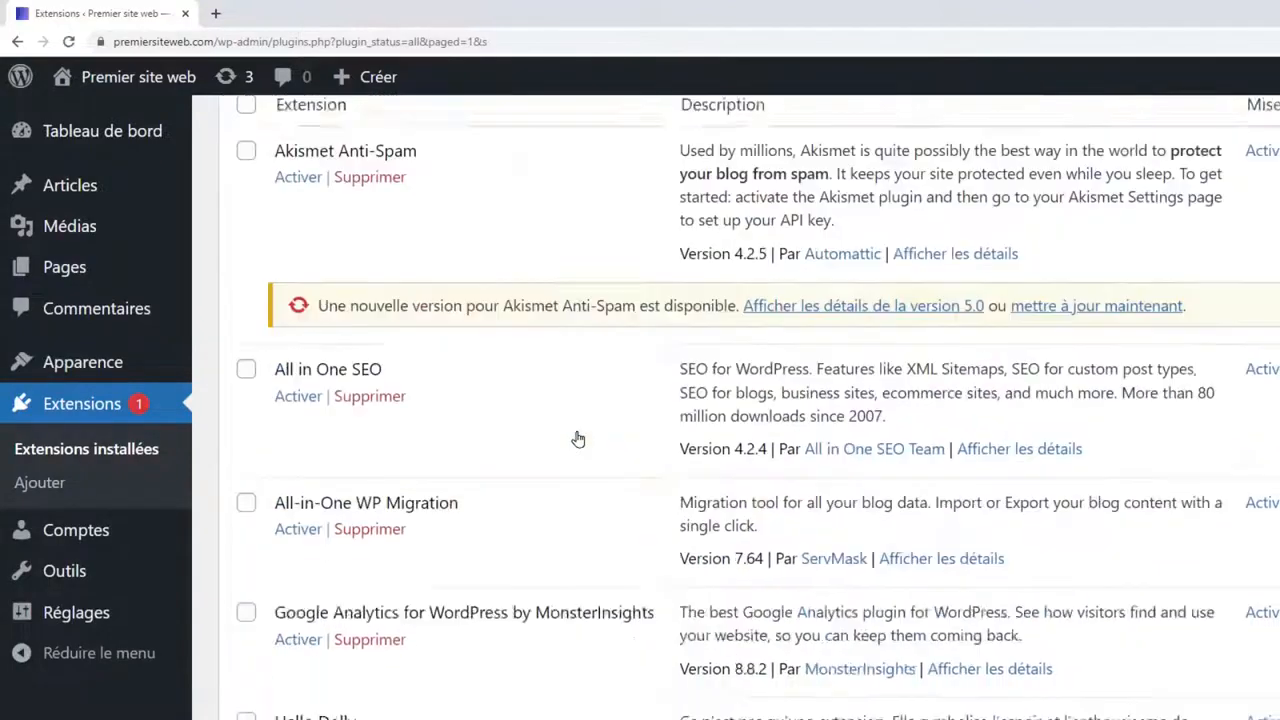
scroll(577, 437, "up", 5)
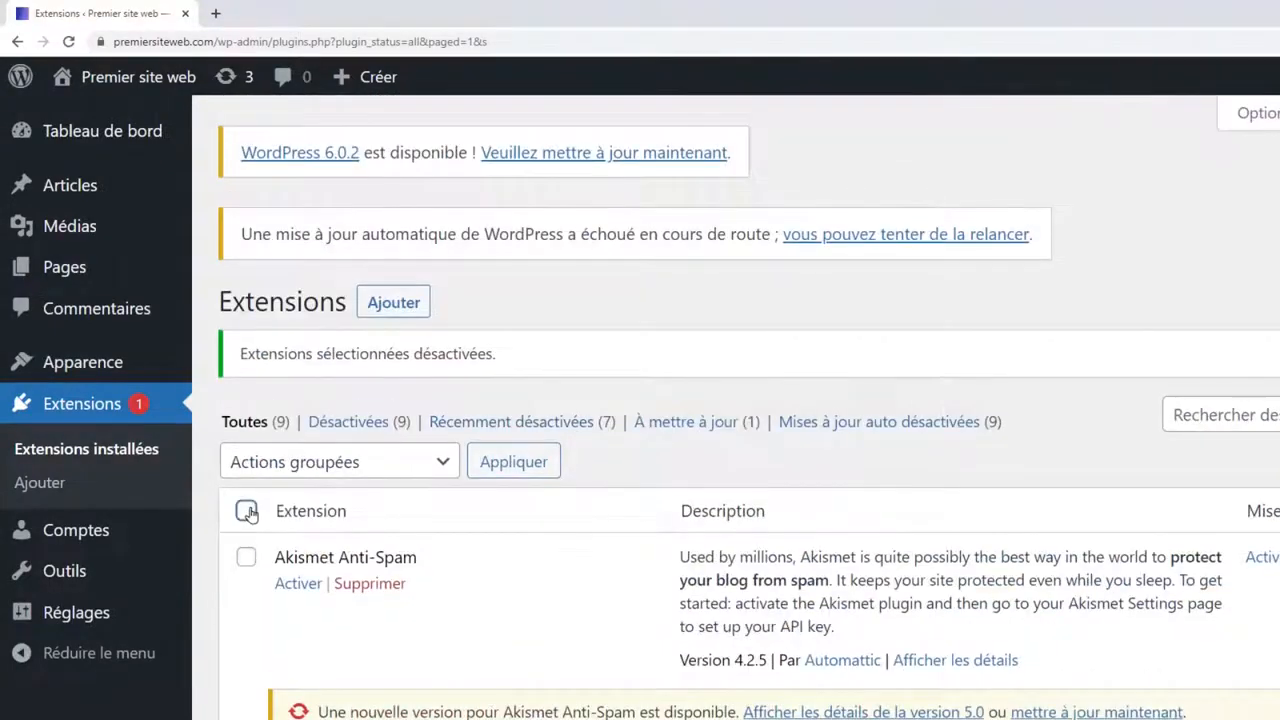
Select all plugins again and bulk-delete them, confirming the deletion.
left_click(246, 511)
left_click(373, 461)
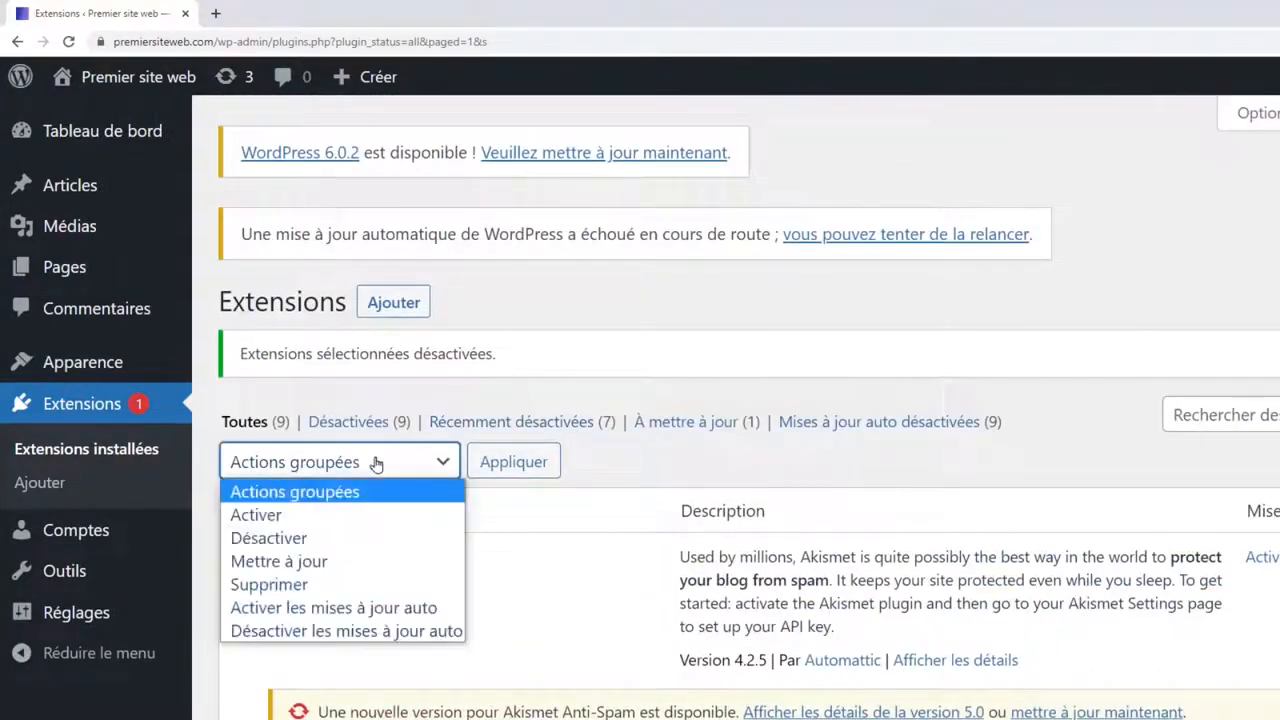
left_click(308, 584)
left_click(513, 461)
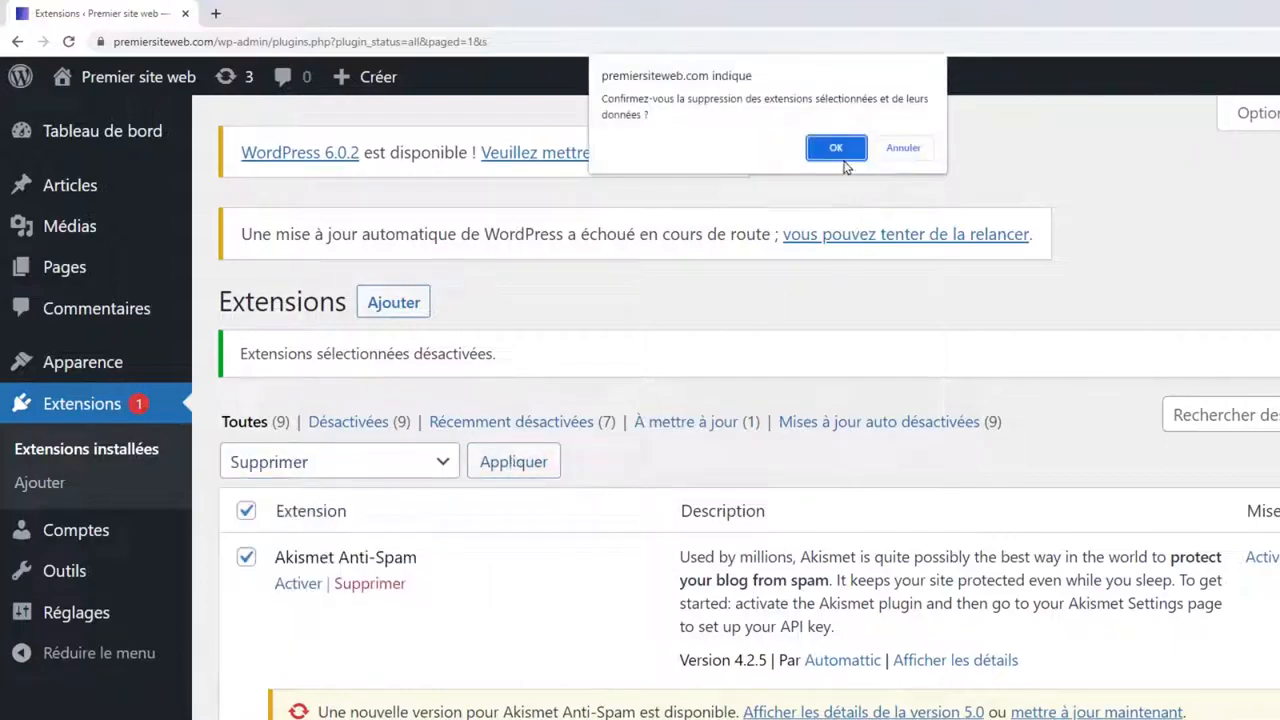
left_click(836, 148)
scroll(546, 377, "down", 2)
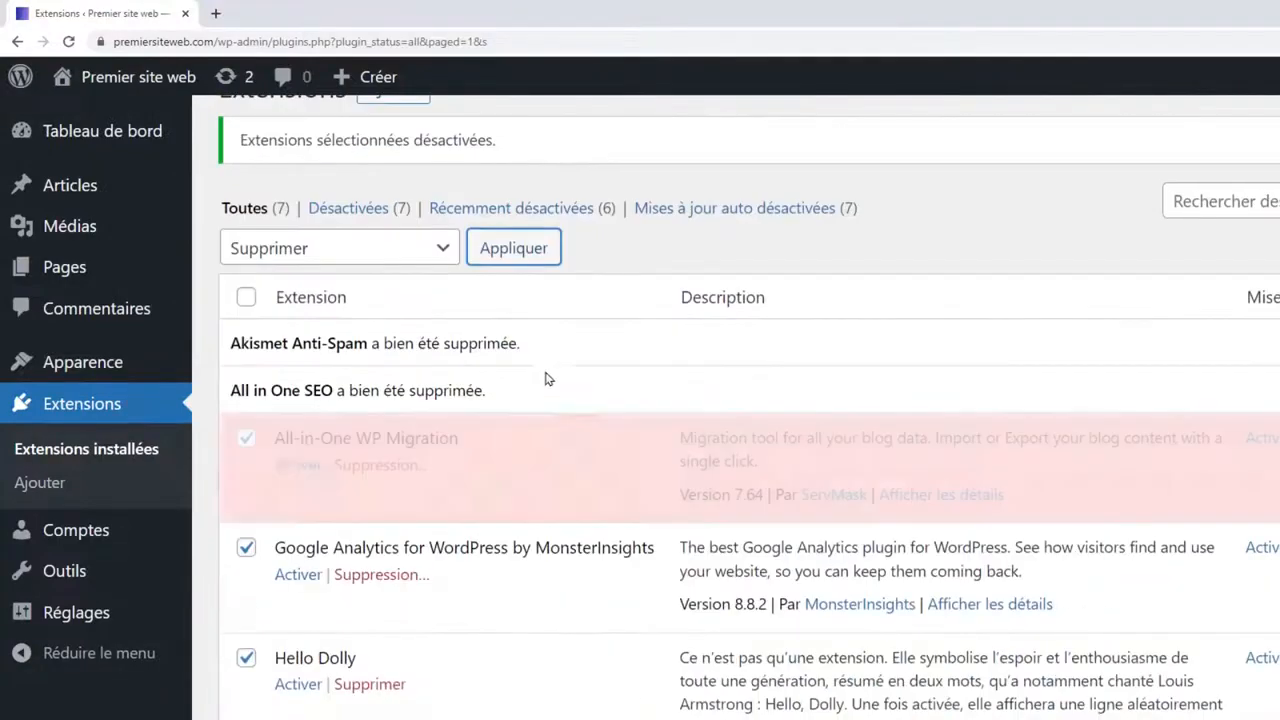
scroll(535, 358, "down", 3)
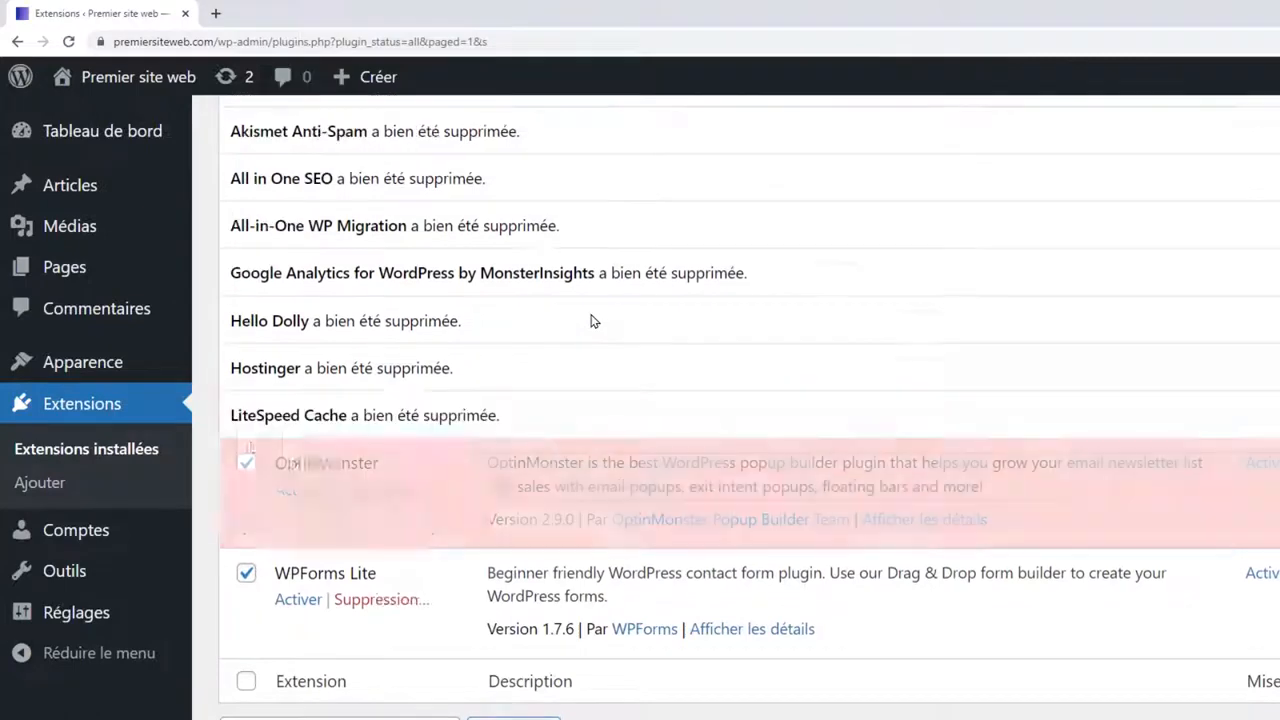
scroll(820, 480, "up", 3)
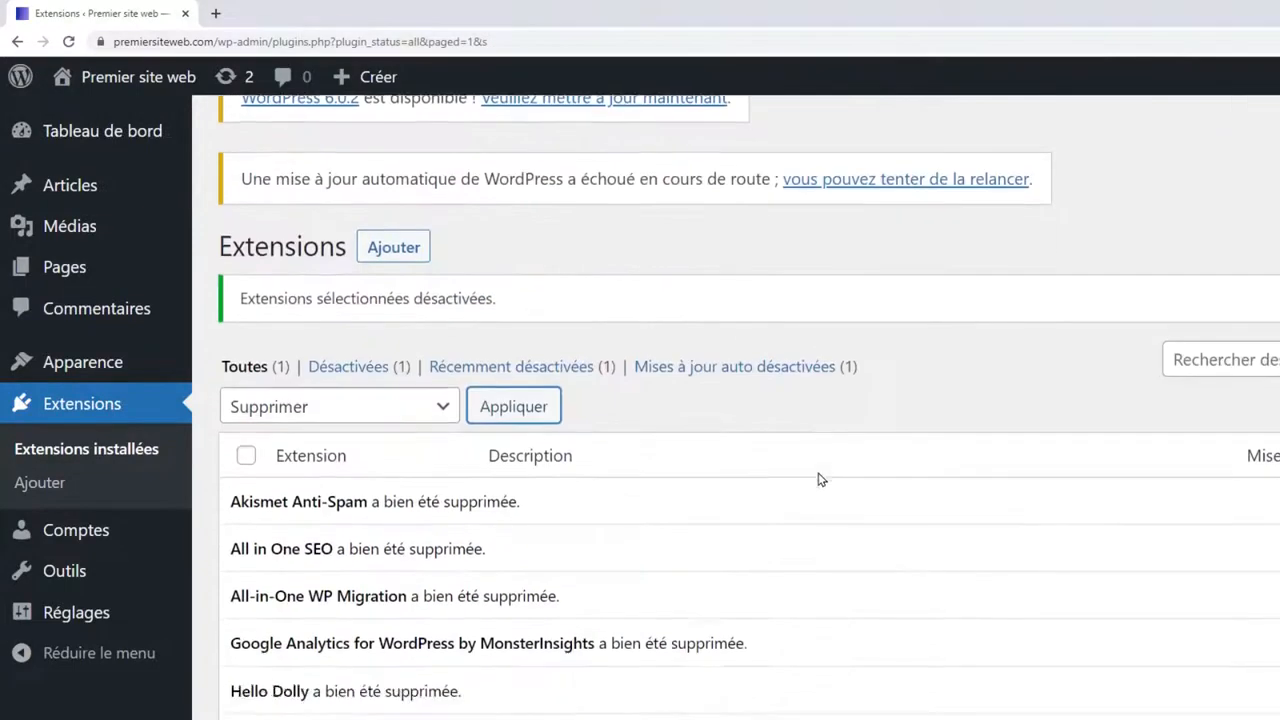
scroll(820, 480, "down", 3)
scroll(820, 480, "up", 3)
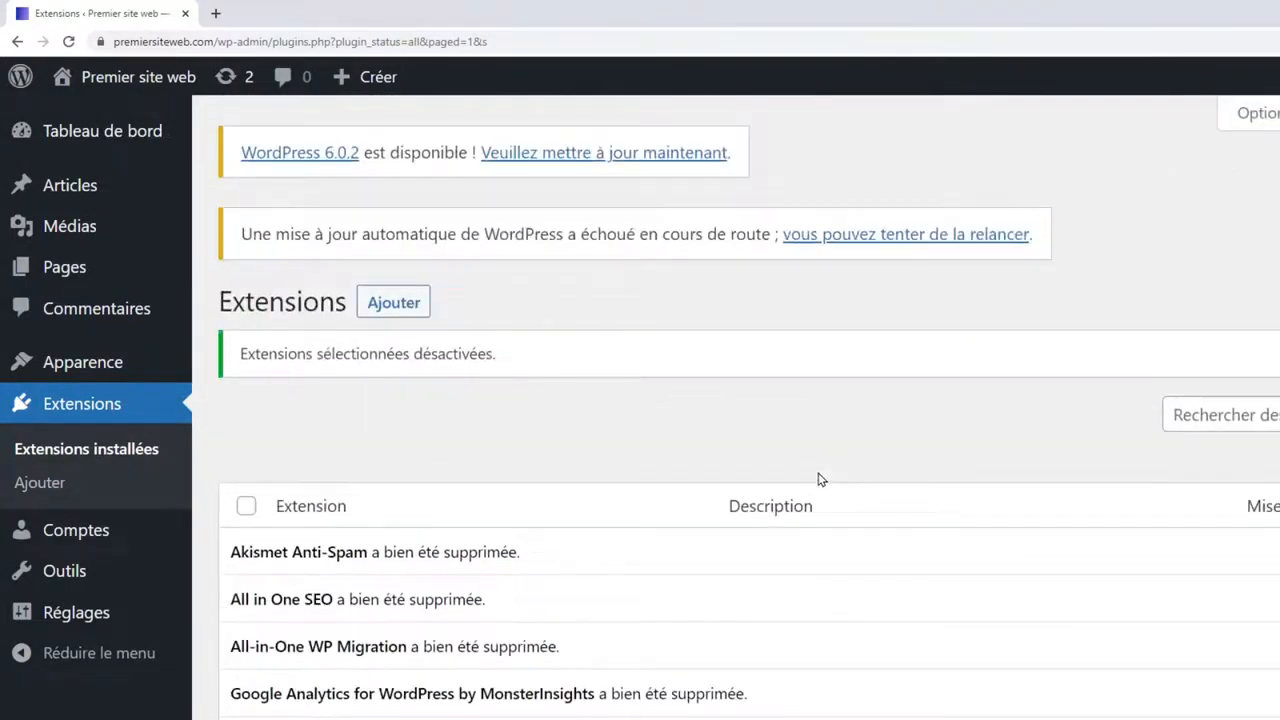
mouse_move(57, 266)
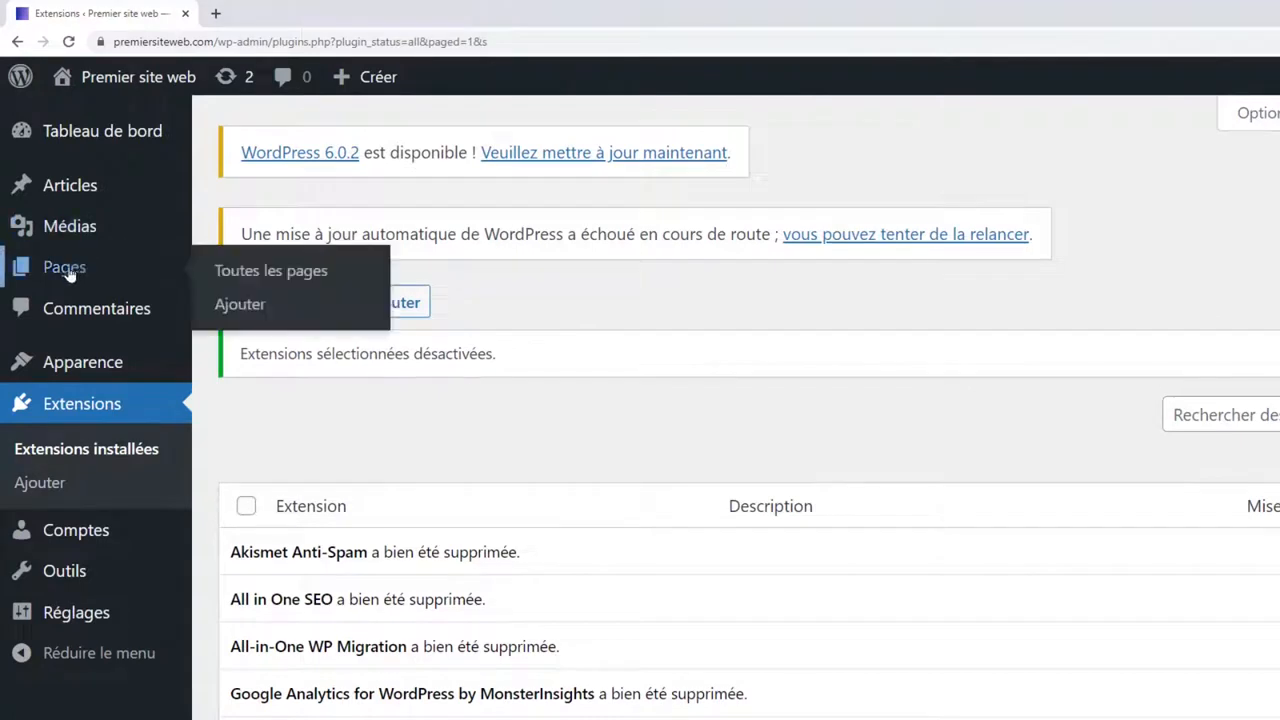
left_click(282, 275)
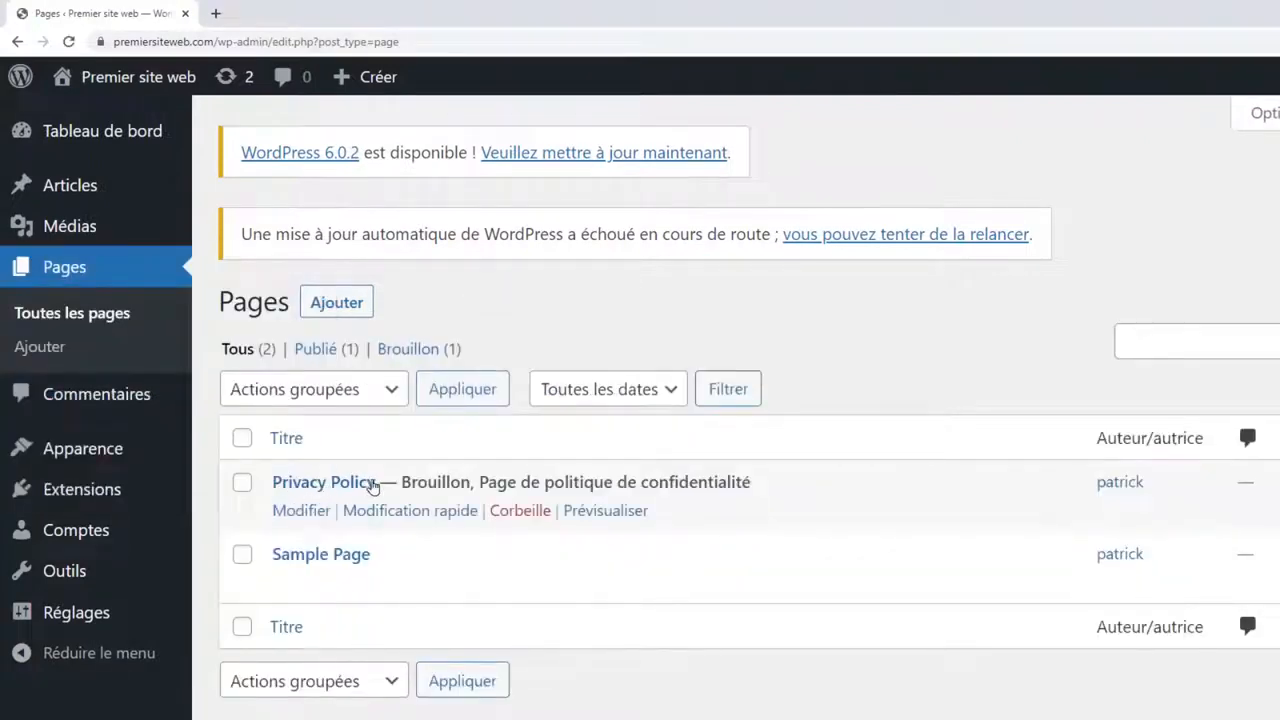
Trash the Privacy Policy and Sample Page pages, then permanently delete them from the trash.
left_click(242, 438)
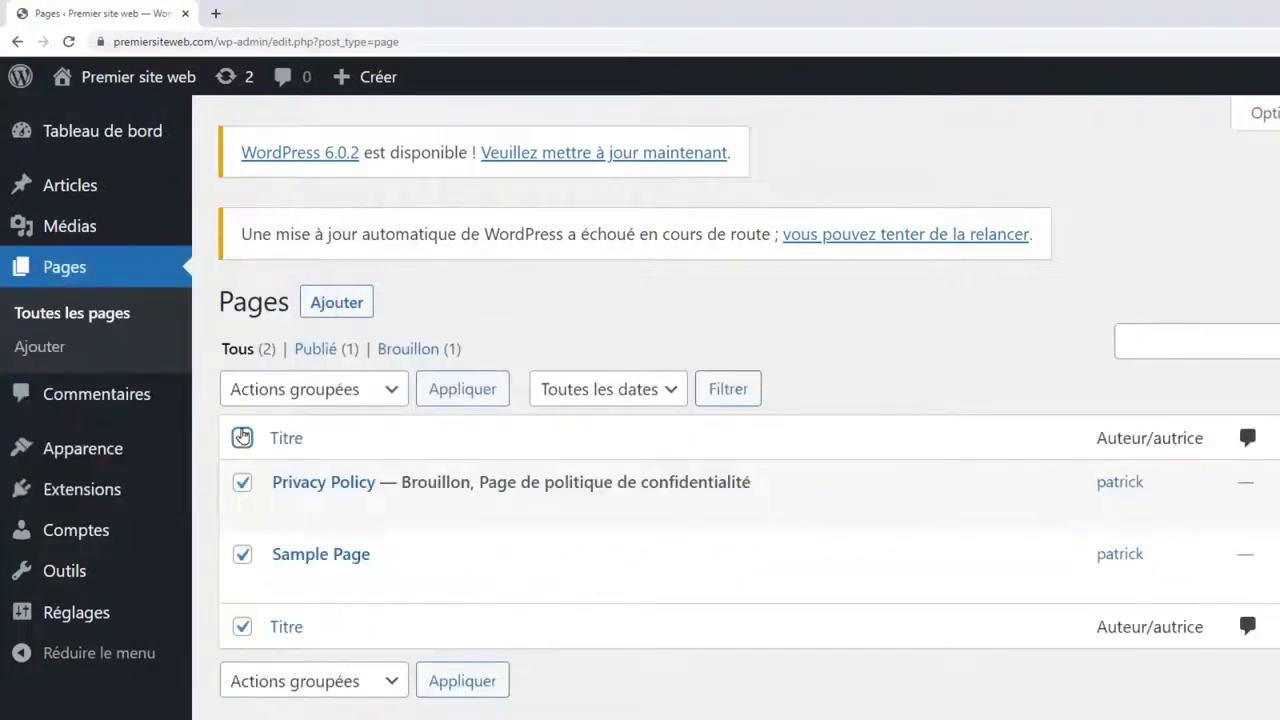
left_click(382, 389)
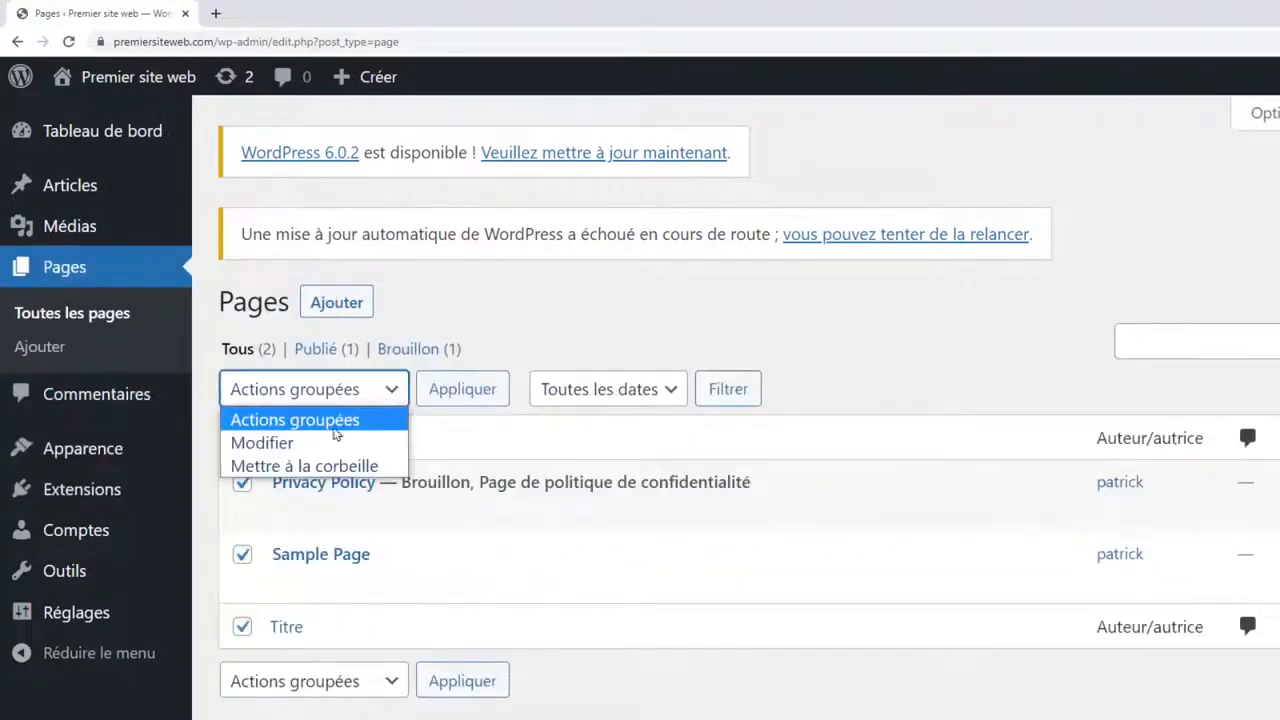
left_click(281, 466)
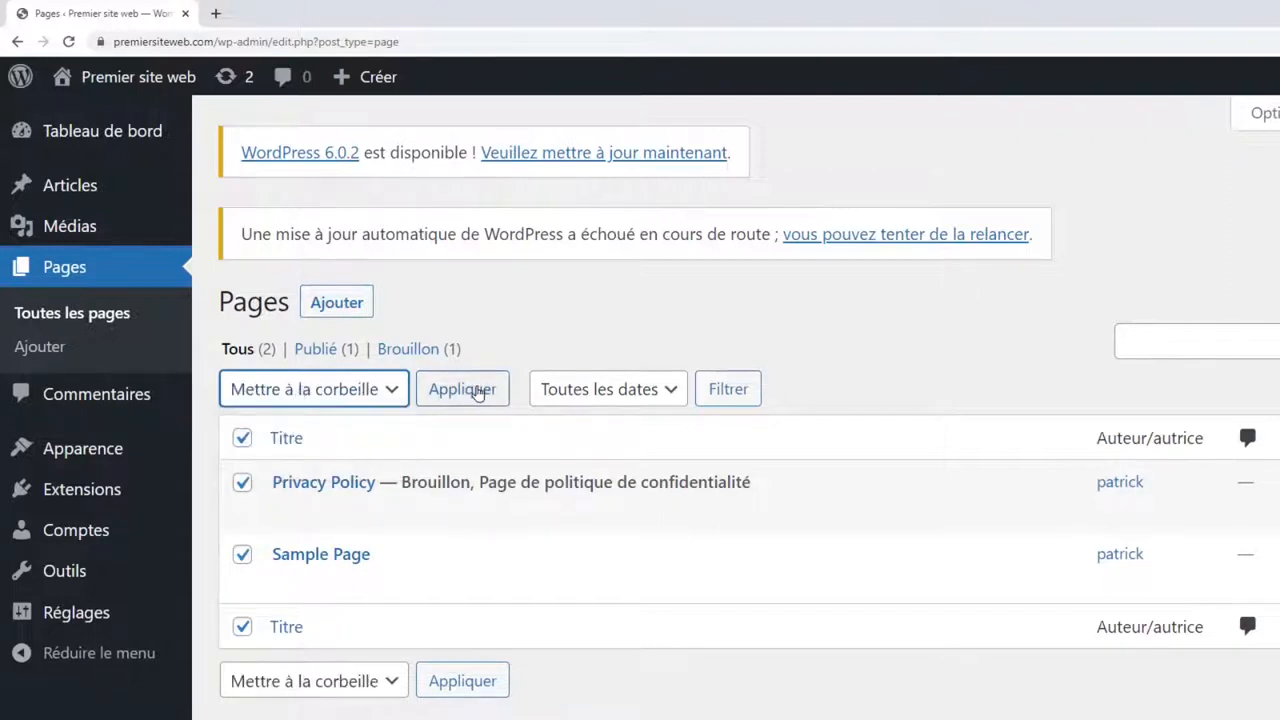
left_click(478, 392)
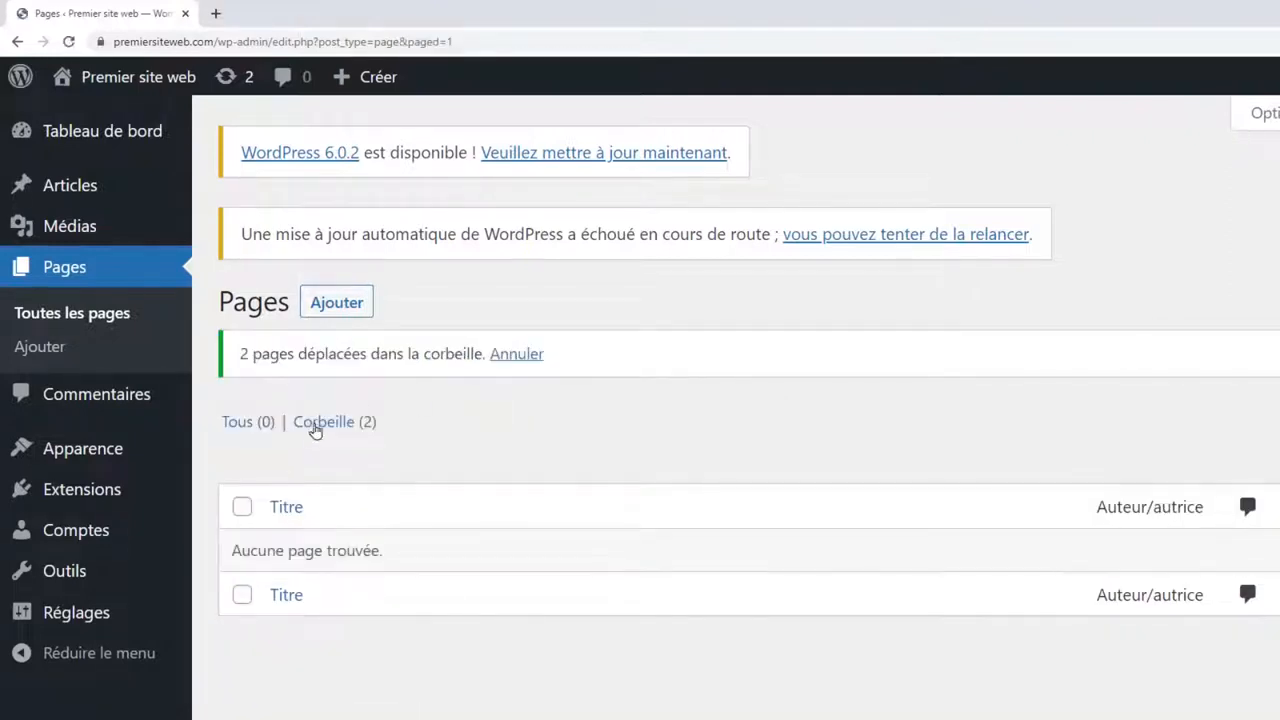
left_click_drag(262, 354, 422, 362)
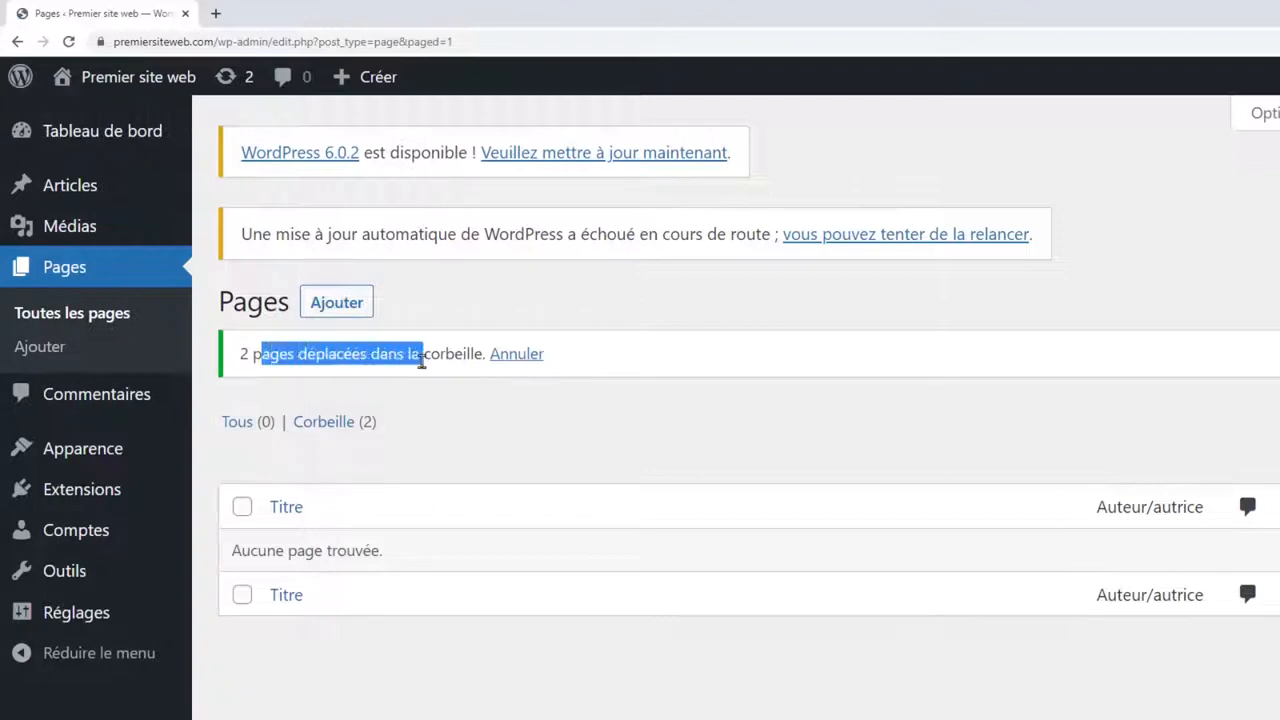
left_click(323, 429)
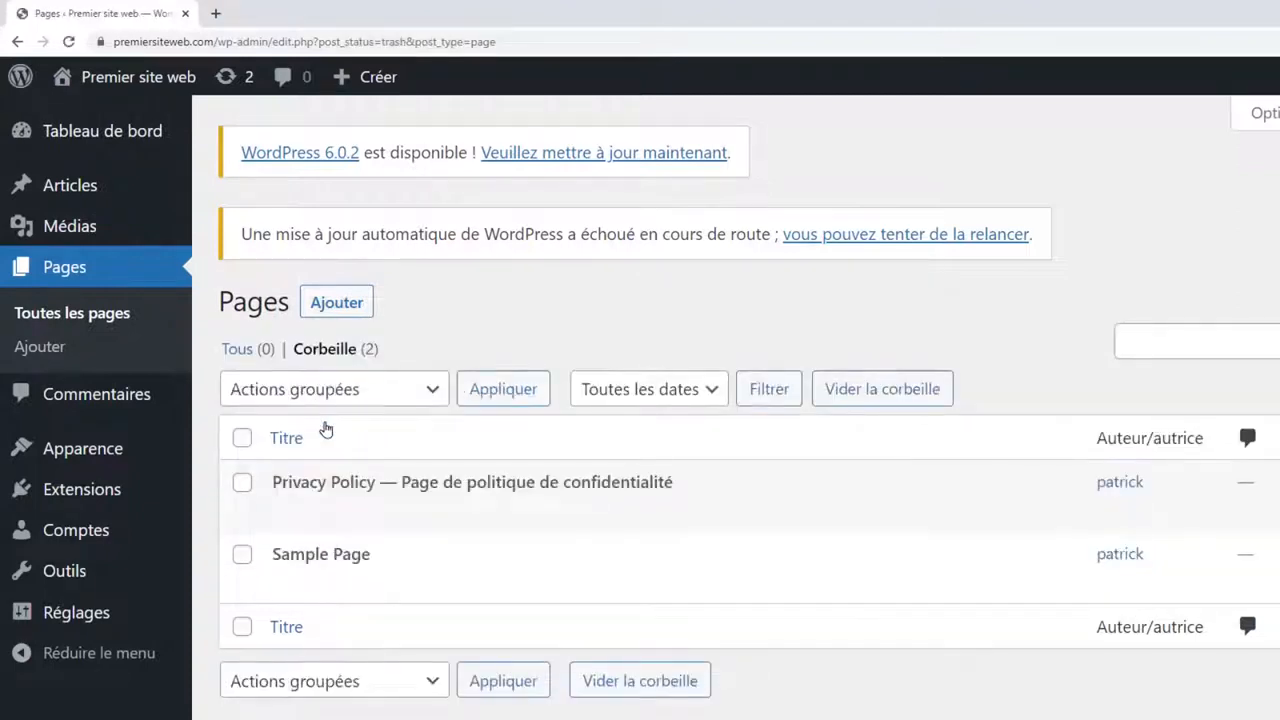
left_click(884, 393)
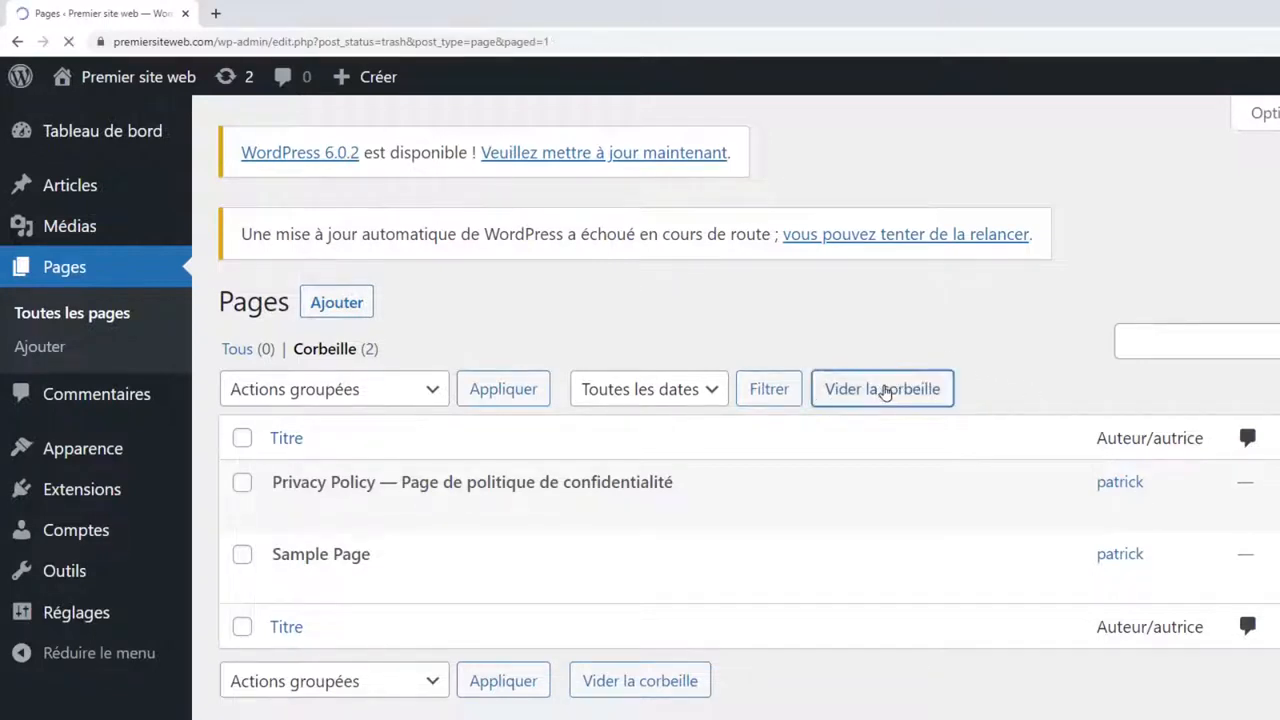
left_click_drag(316, 354, 465, 351)
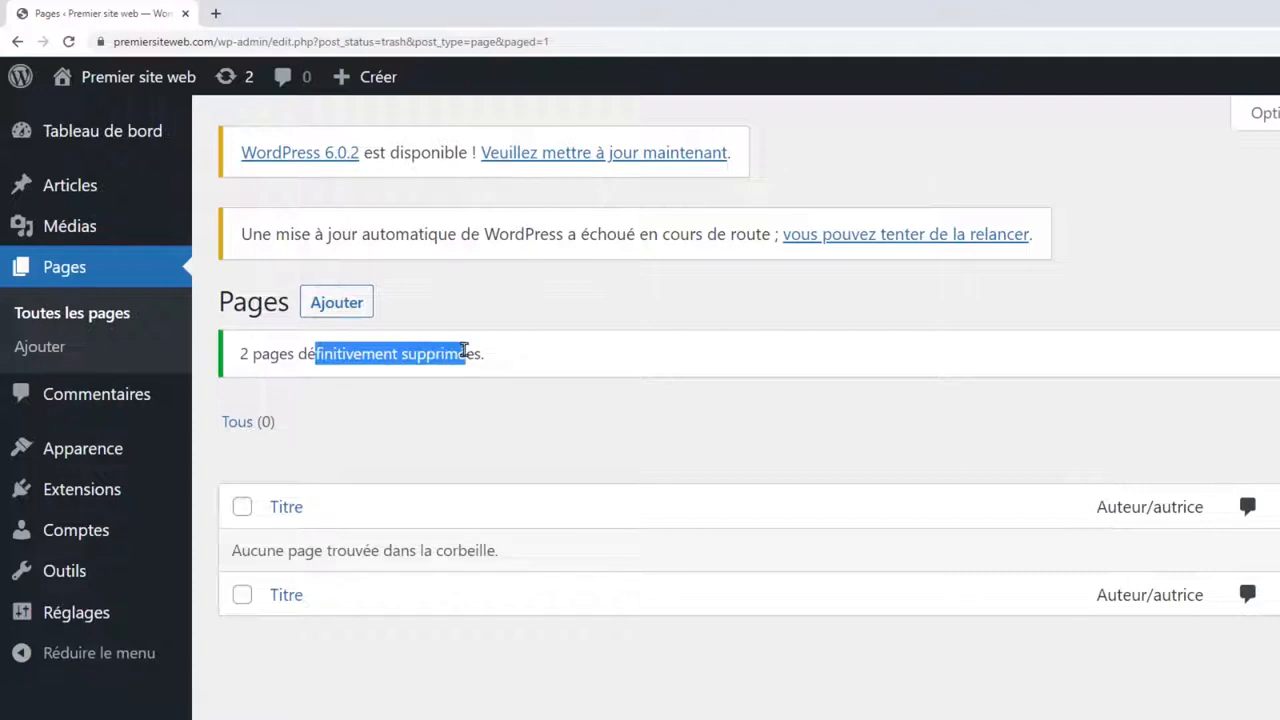
Trash the Hello world! post and permanently delete it from the posts trash.
left_click(466, 349)
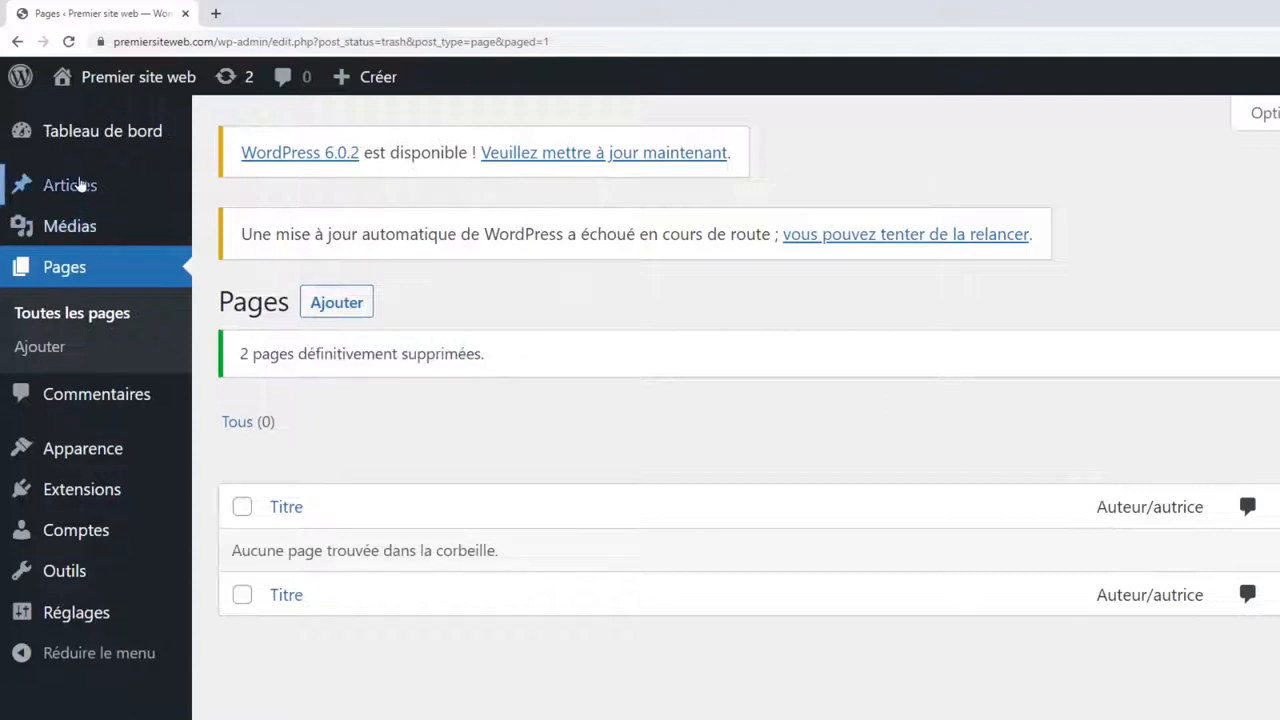
left_click(80, 185)
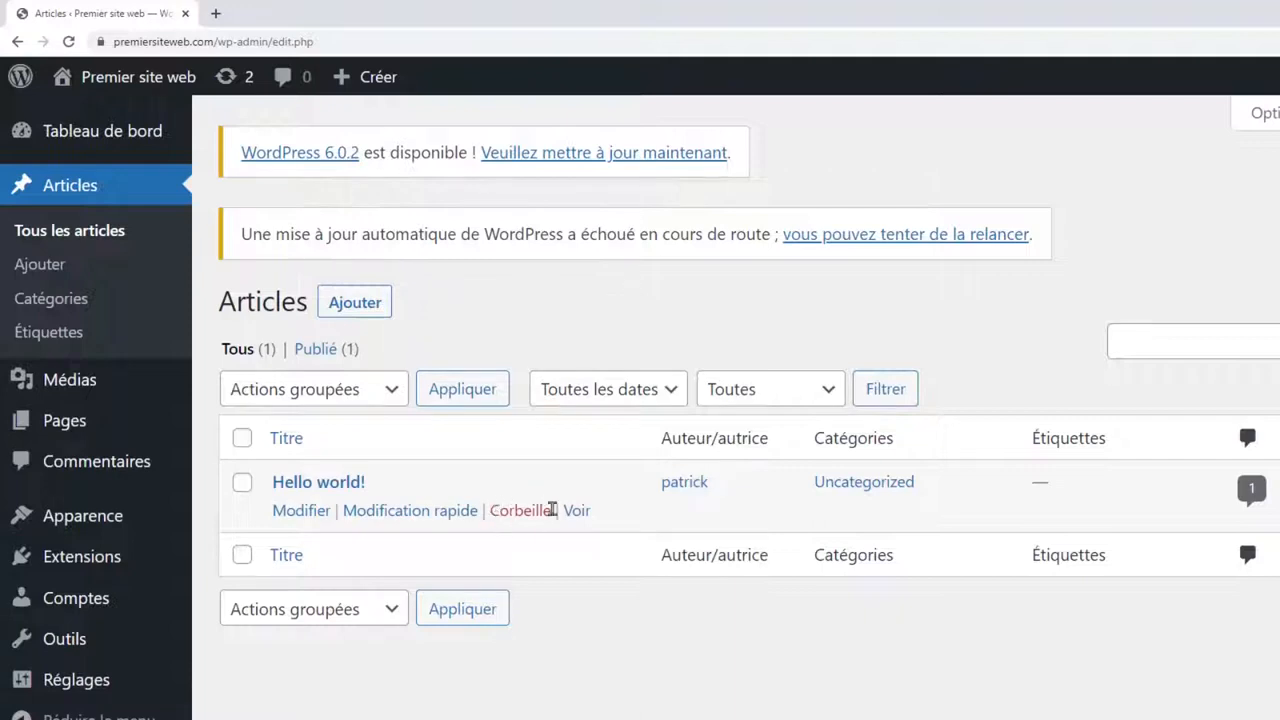
left_click(518, 510)
left_click(337, 422)
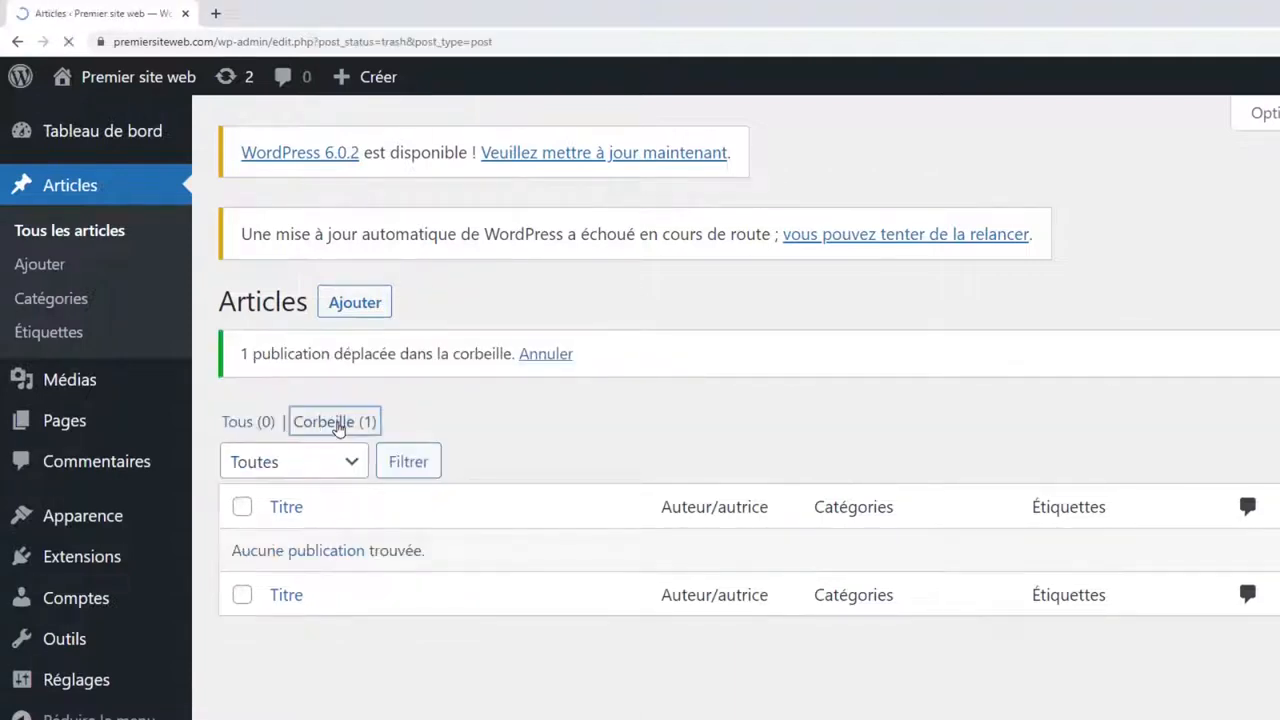
left_click(1017, 388)
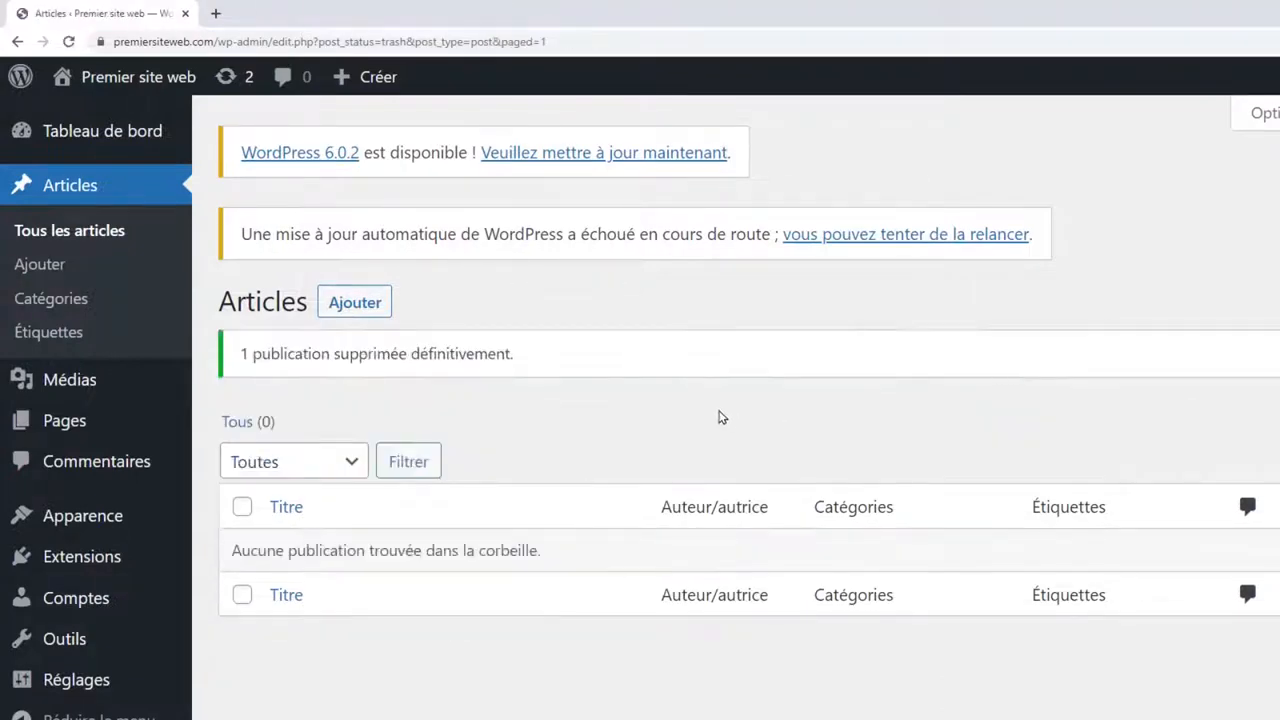
scroll(443, 429, "down", 3)
mouse_move(80, 540)
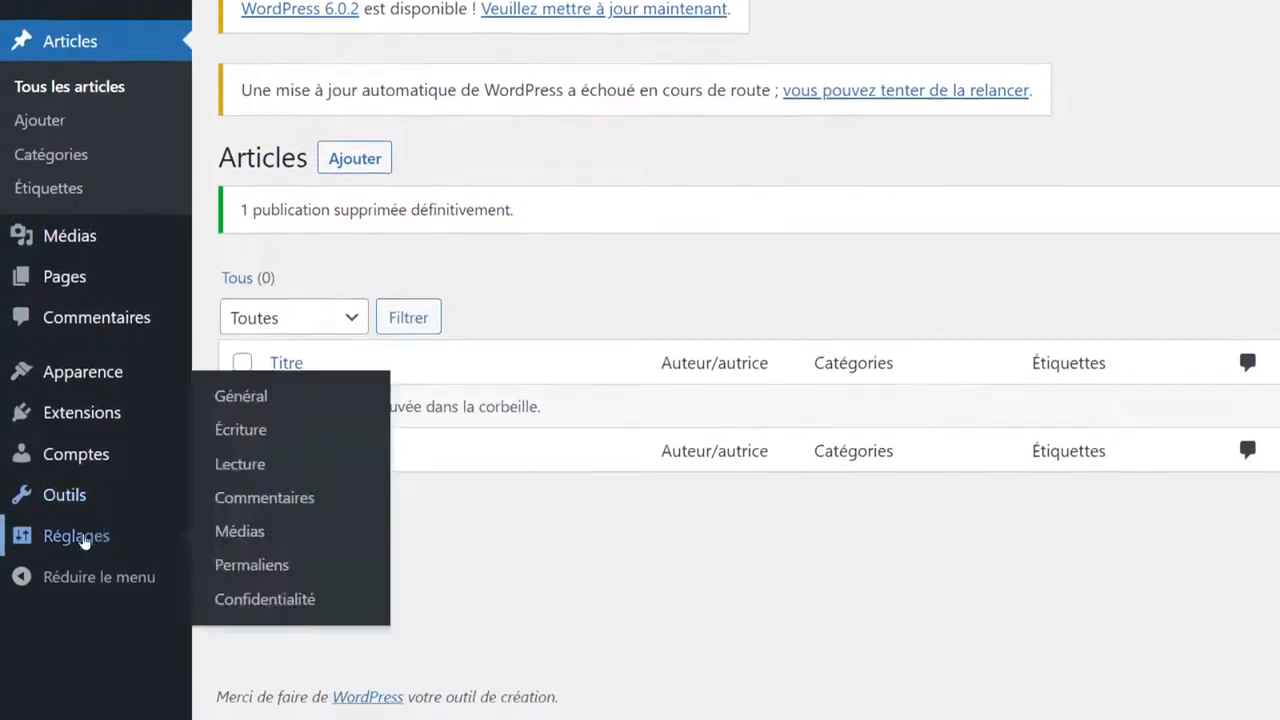
Choose the 'Titre de la publication' (/%postname%/) permalink structure and save it.
left_click(251, 566)
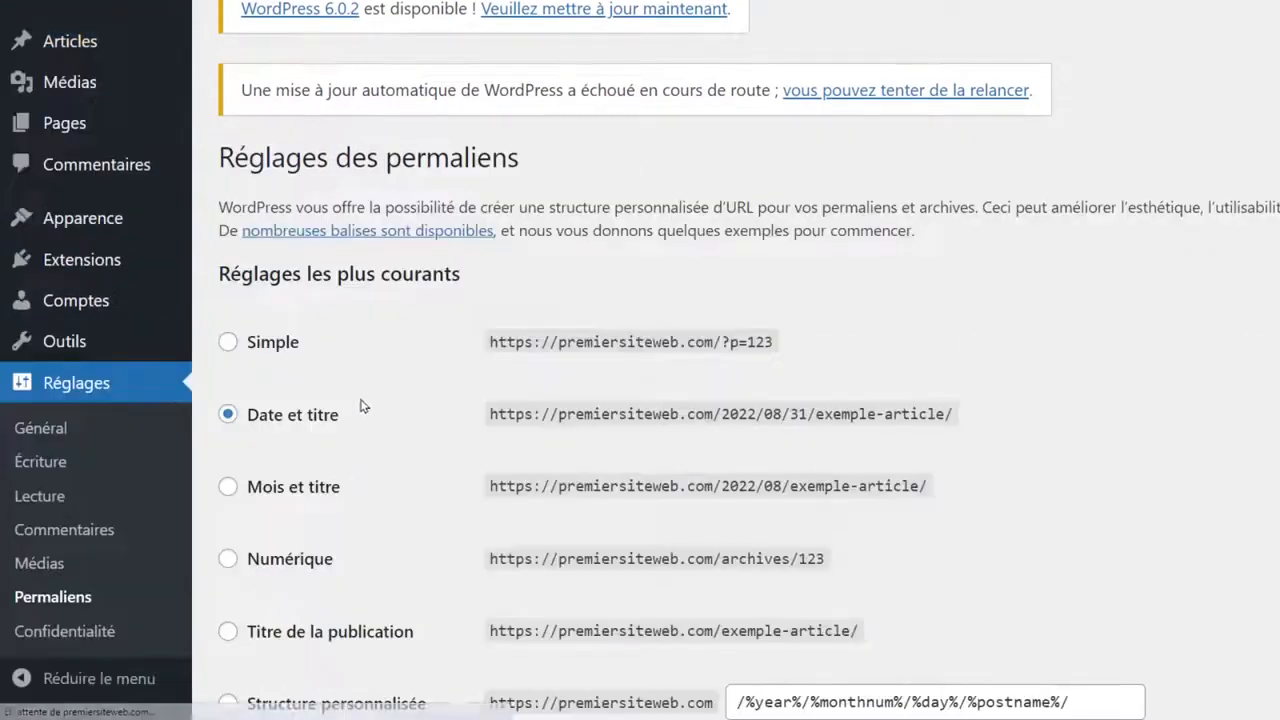
scroll(386, 366, "down", 4)
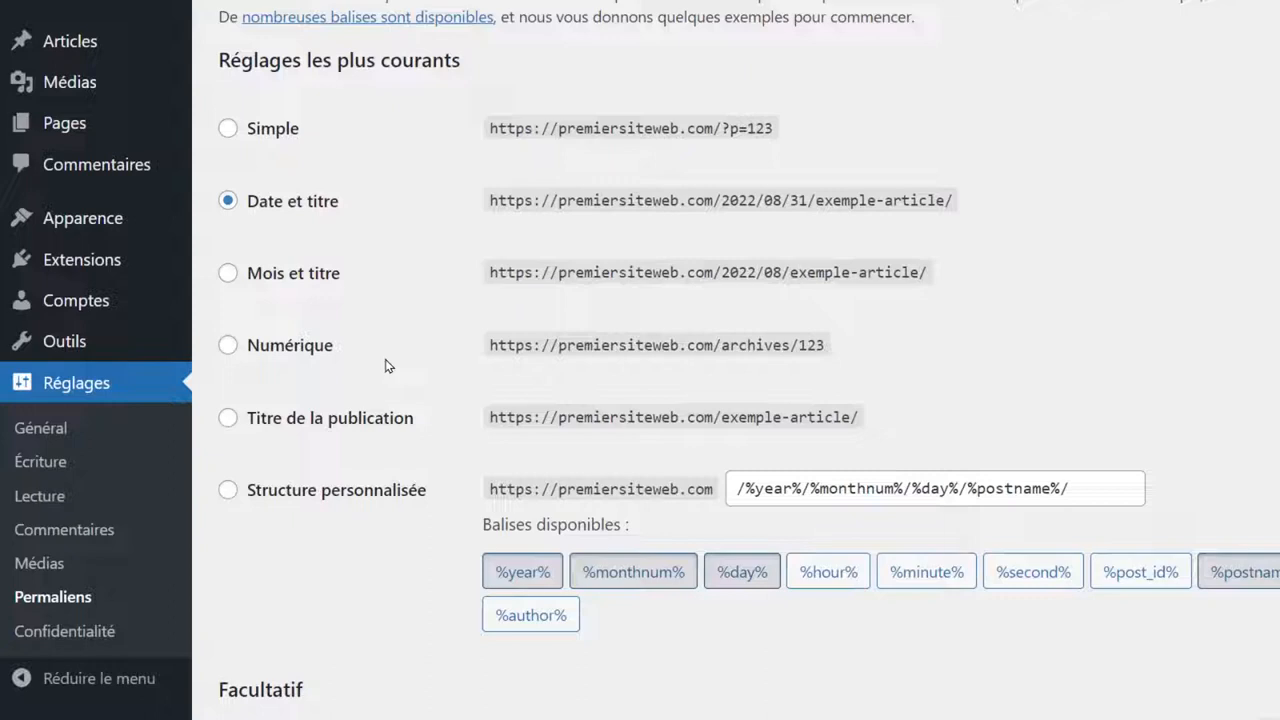
left_click(318, 420)
scroll(380, 377, "up", 1)
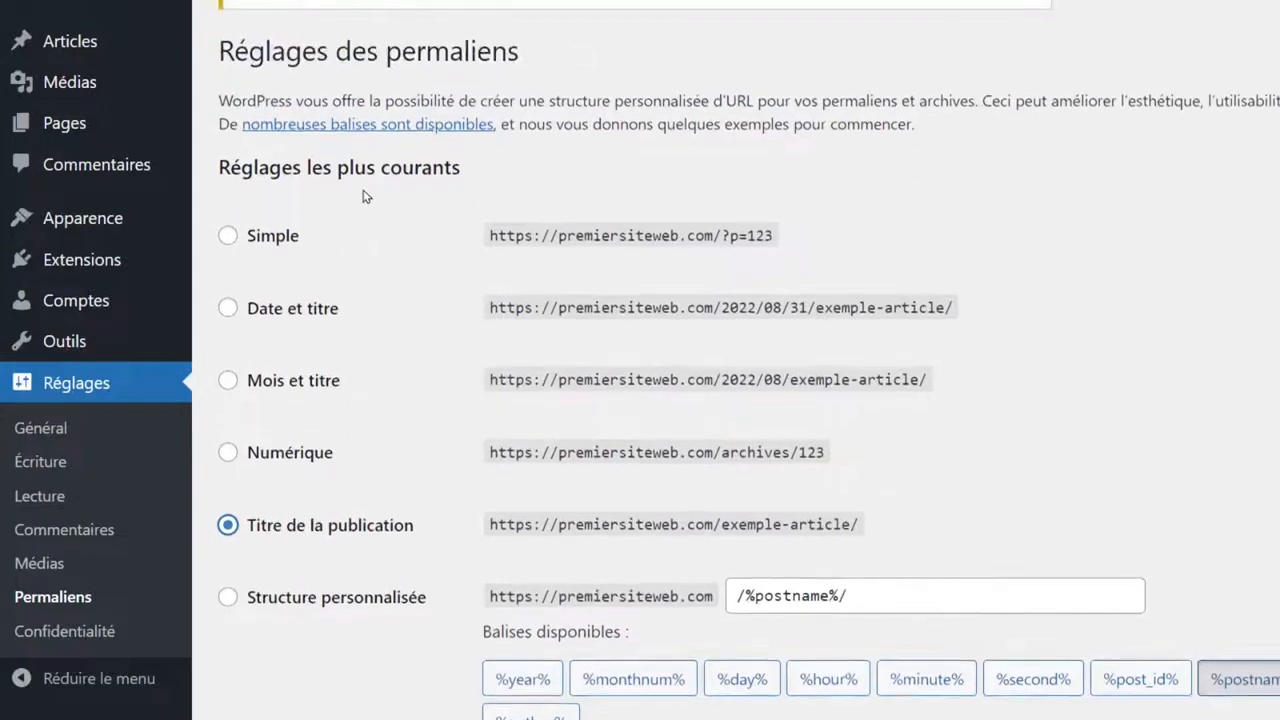
scroll(425, 308, "down", 5)
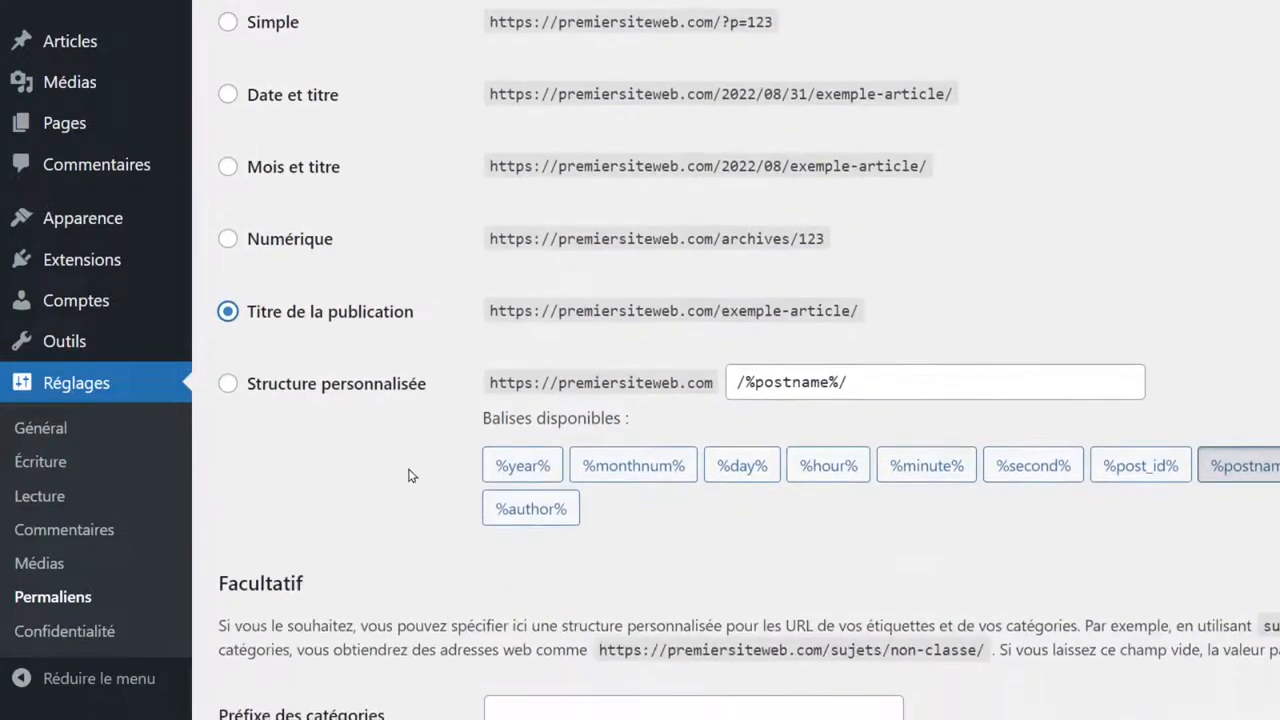
left_click(344, 606)
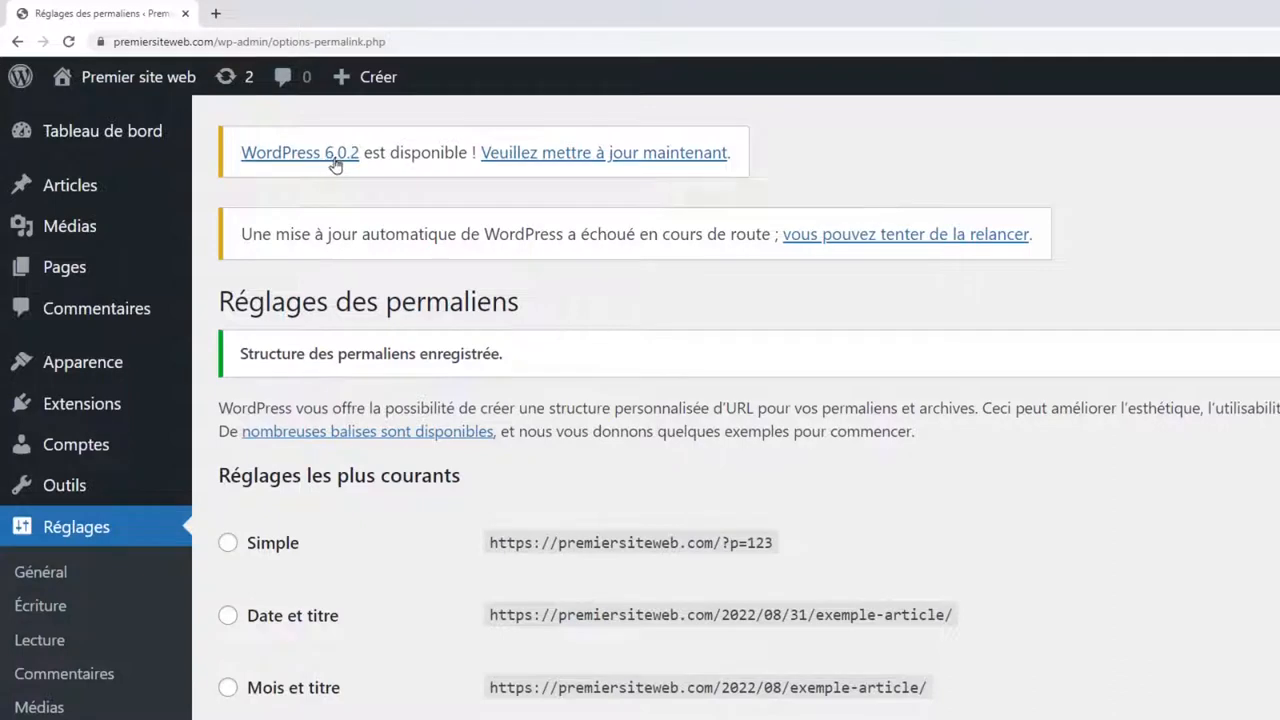
left_click_drag(390, 152, 471, 152)
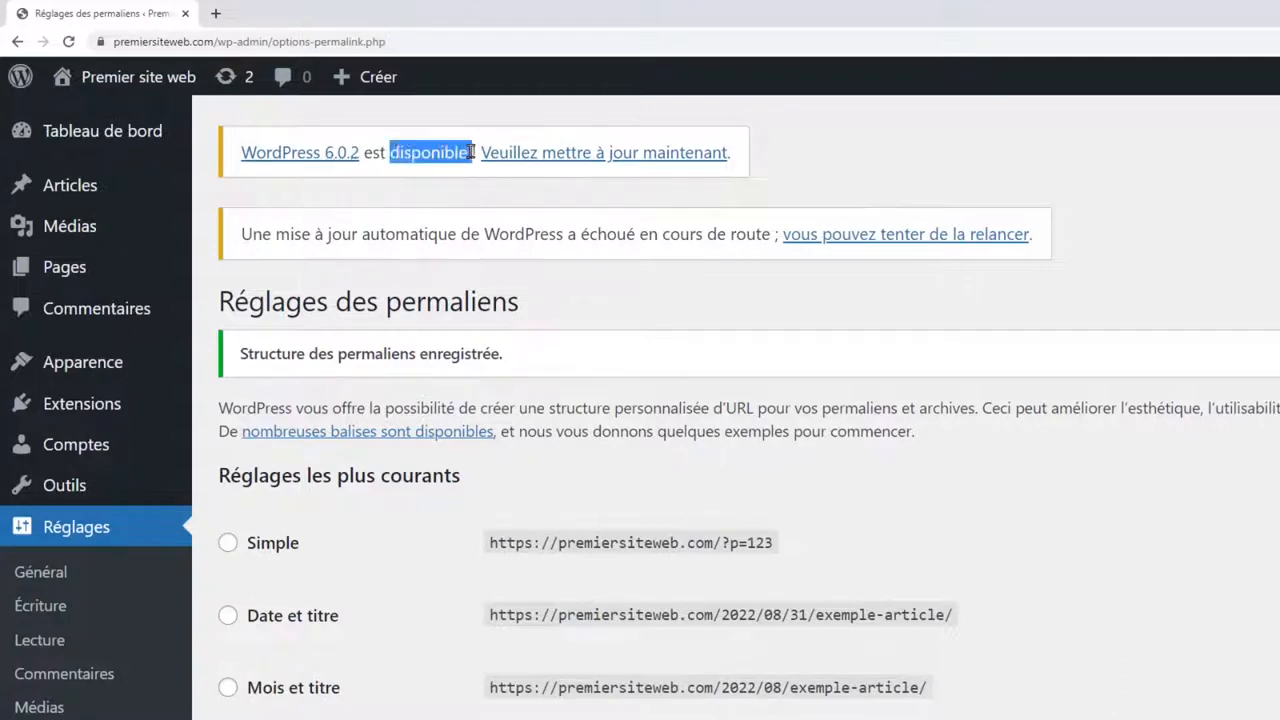
left_click(468, 152)
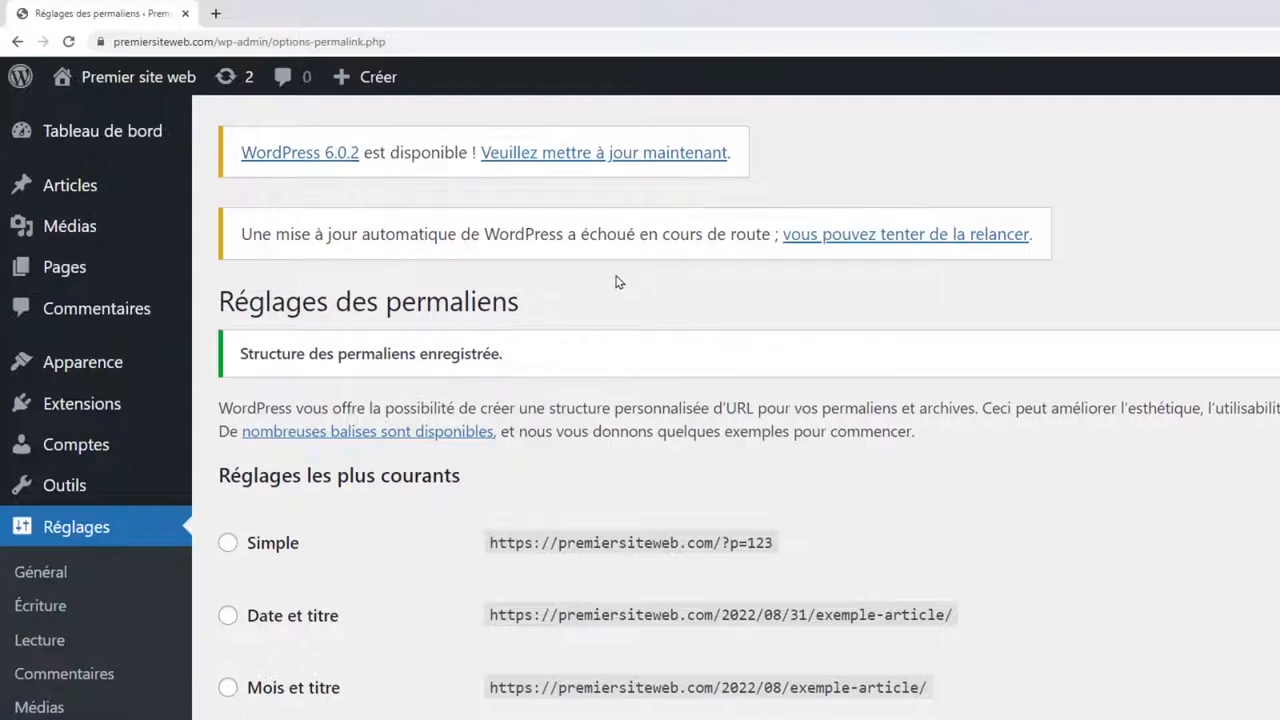
left_click(593, 155)
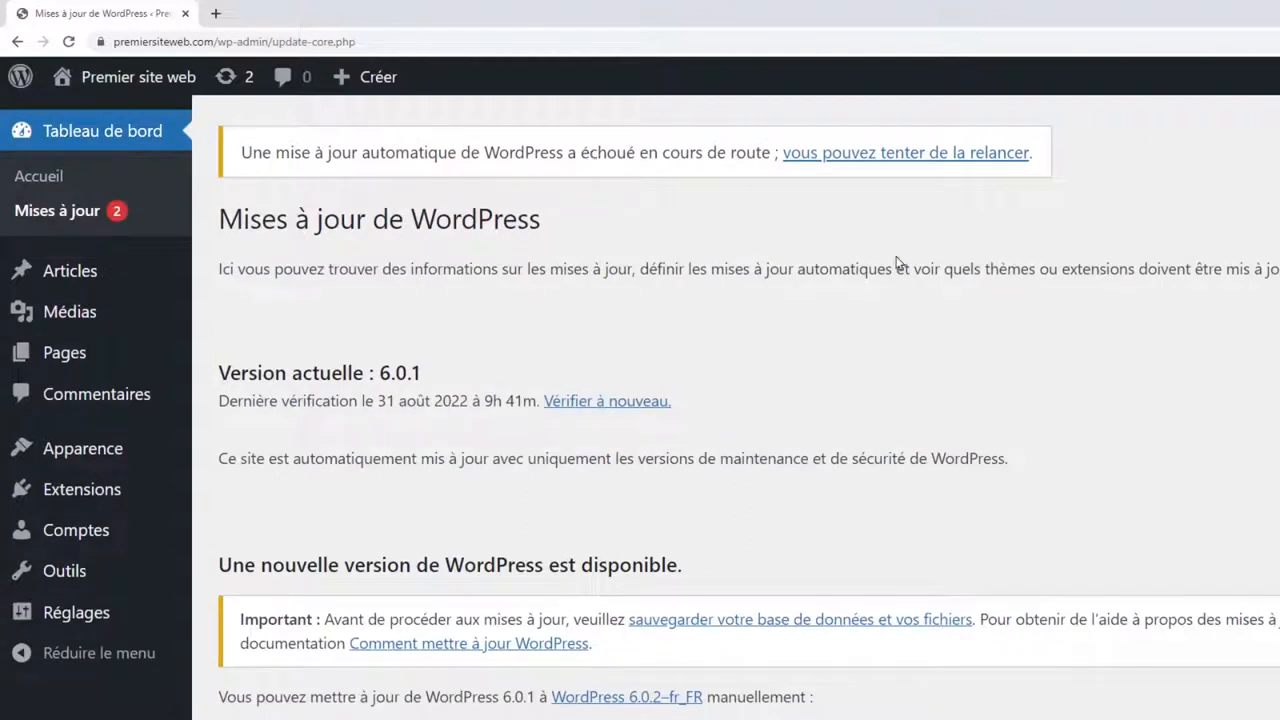
scroll(582, 312, "down", 4)
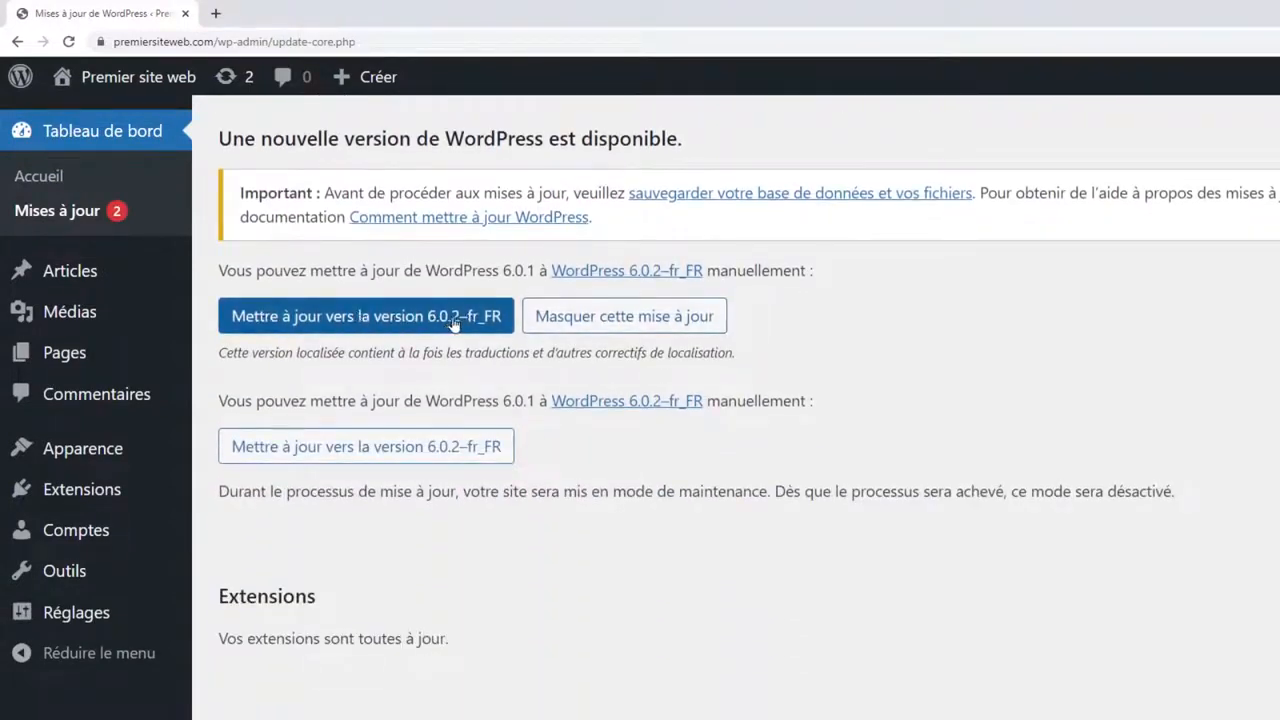
left_click(420, 318)
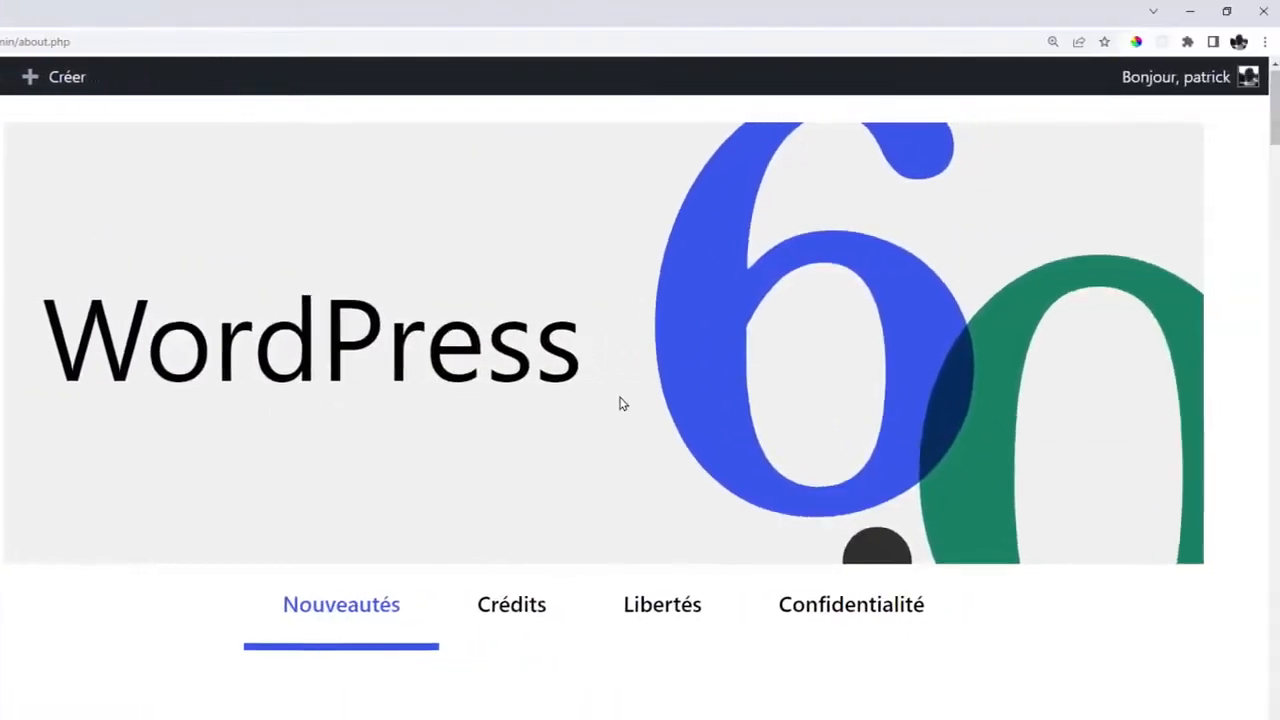
scroll(874, 403, "down", 5)
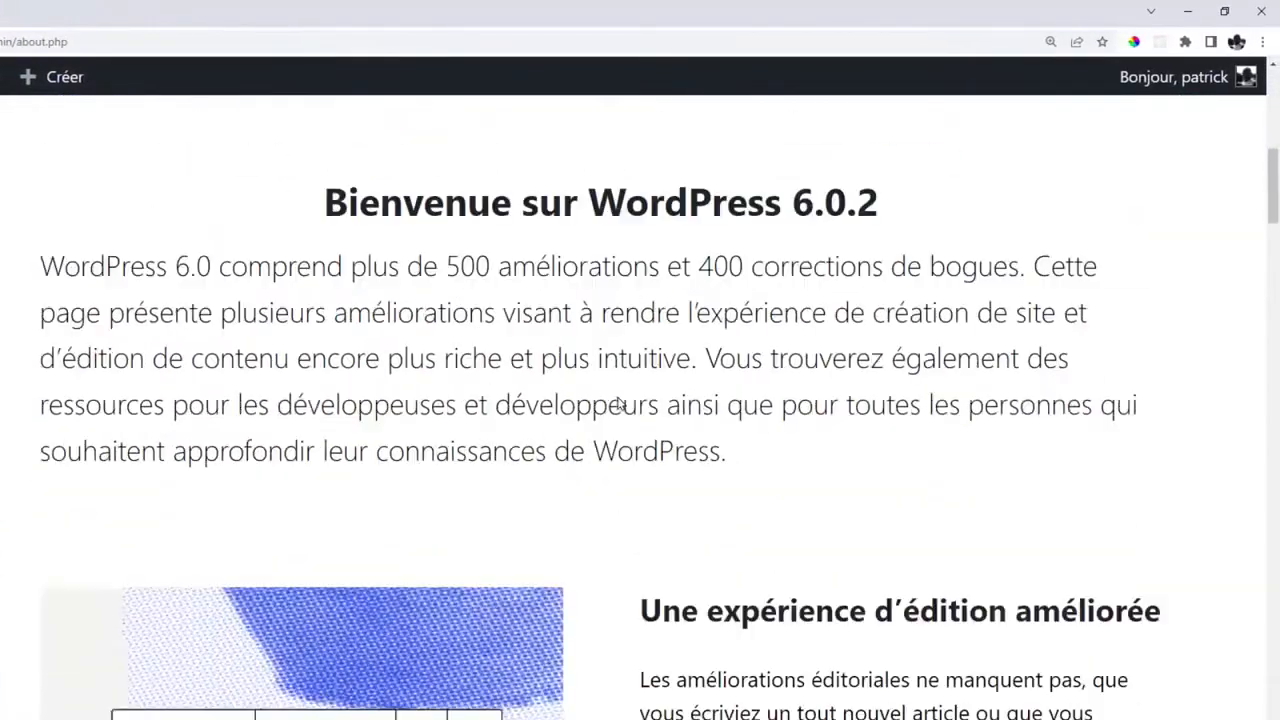
scroll(618, 403, "up", 6)
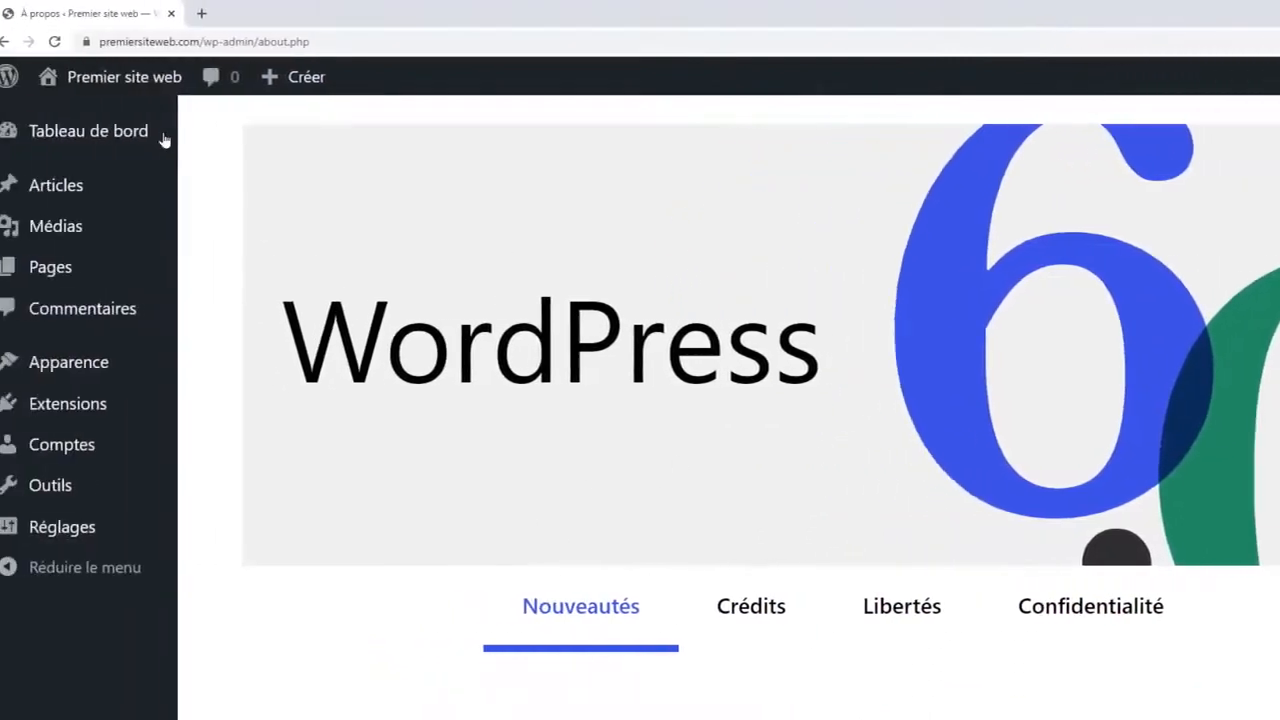
mouse_move(130, 80)
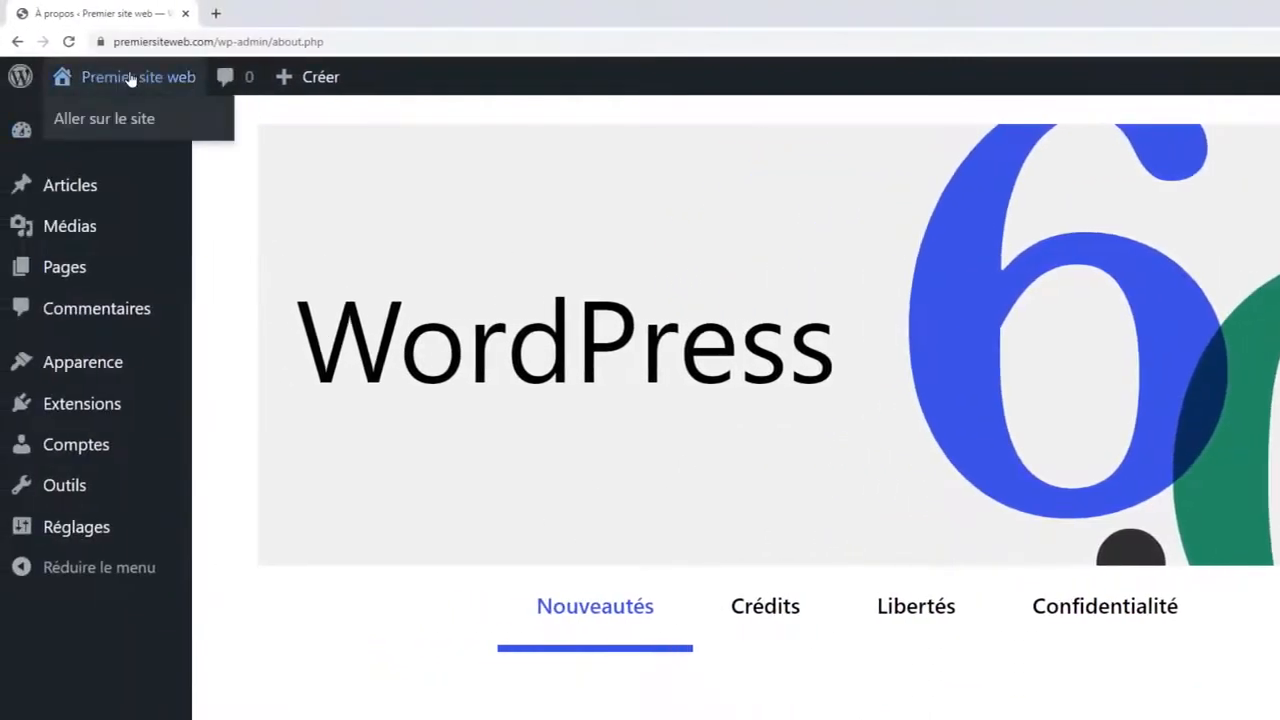
Go from the admin bar to the public site and scroll through its empty home page.
left_click(104, 122)
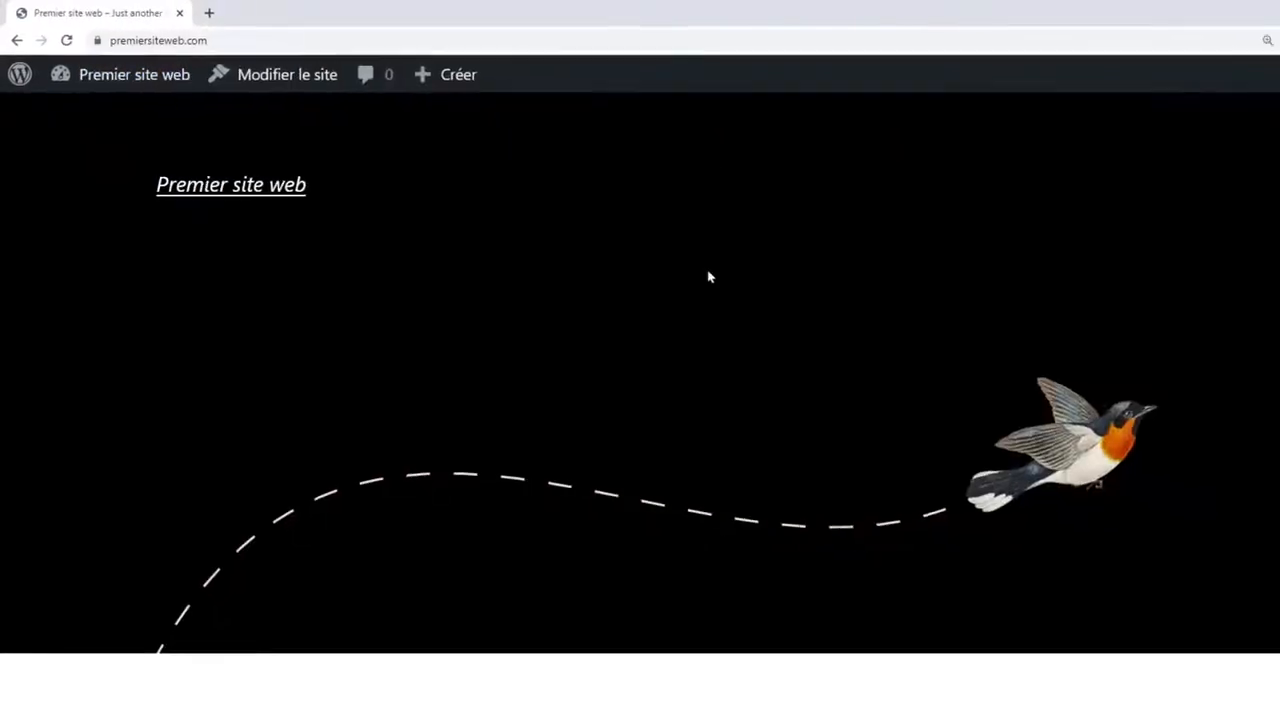
scroll(631, 262, "down", 5)
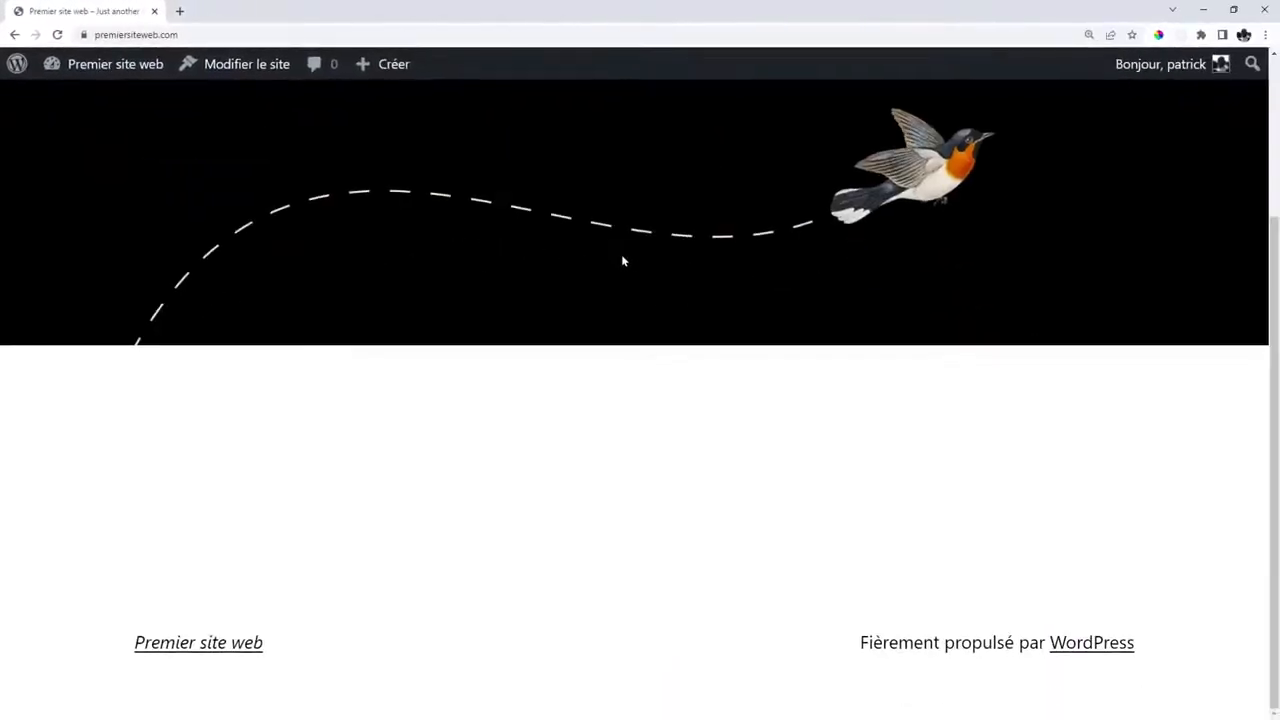
scroll(622, 261, "up", 2)
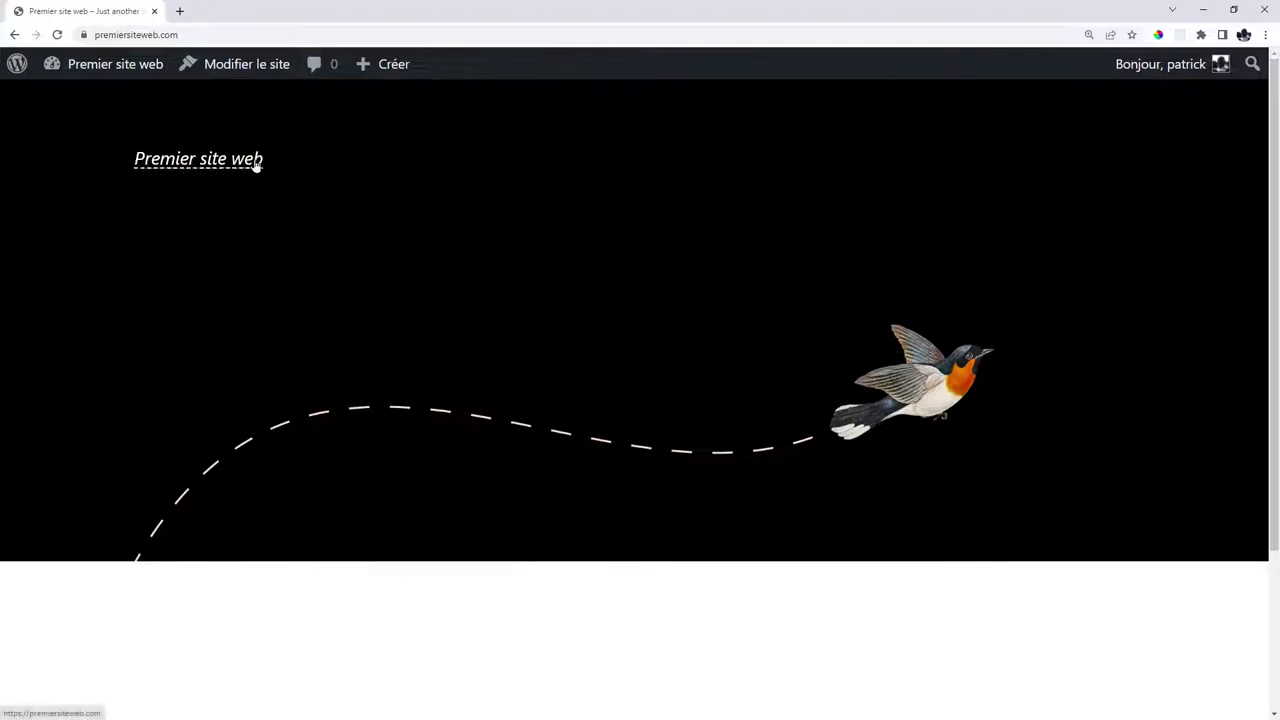
scroll(798, 255, "down", 2)
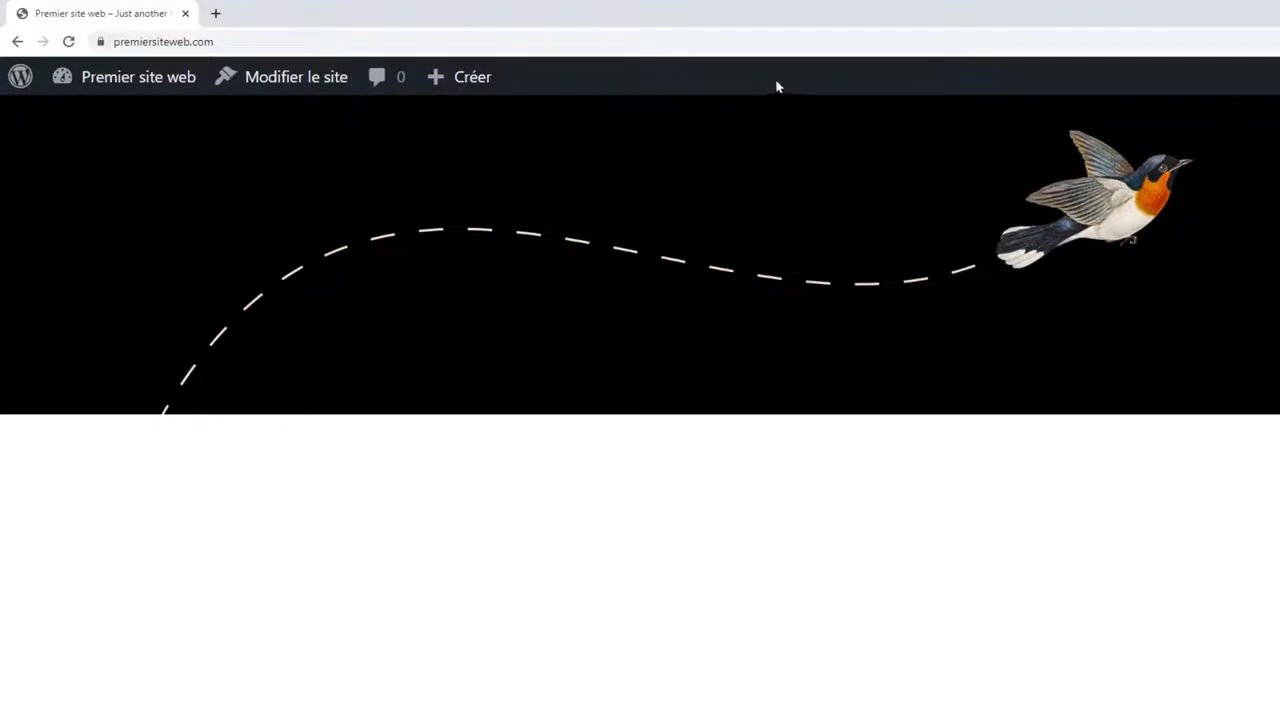
mouse_move(126, 88)
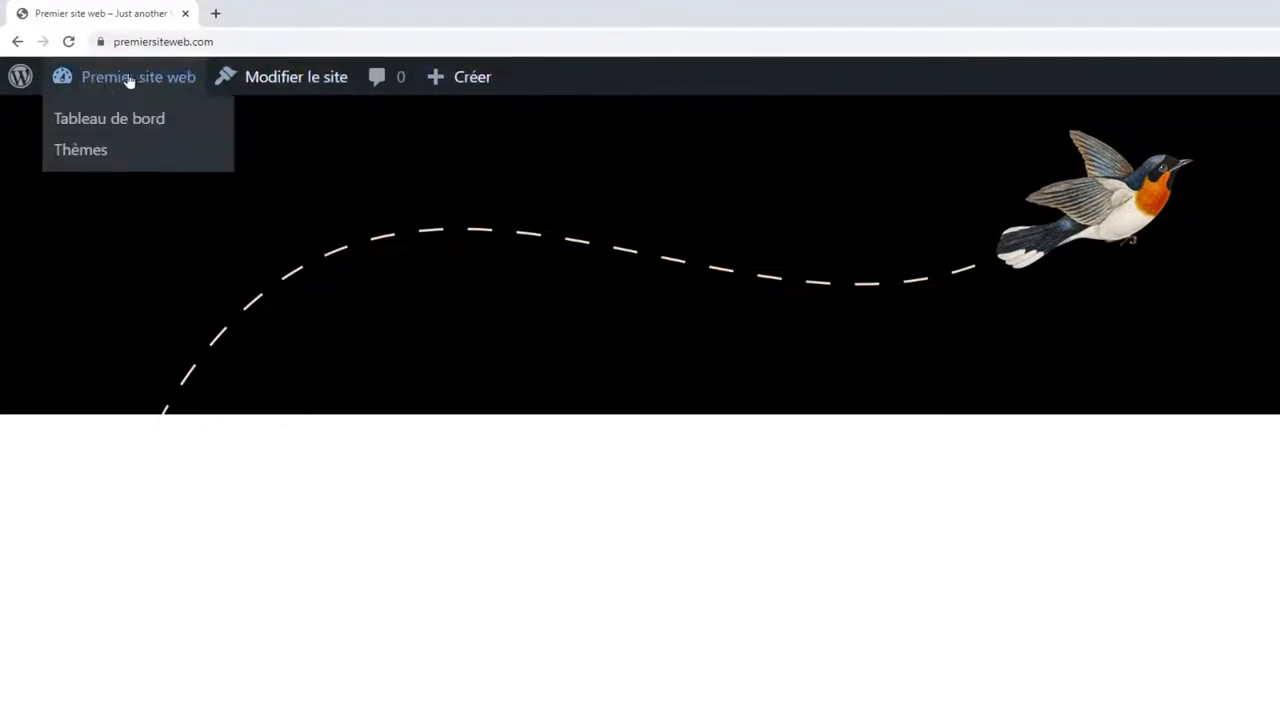
Search the theme directory for 'astra', then install and activate the Astra theme.
left_click(88, 150)
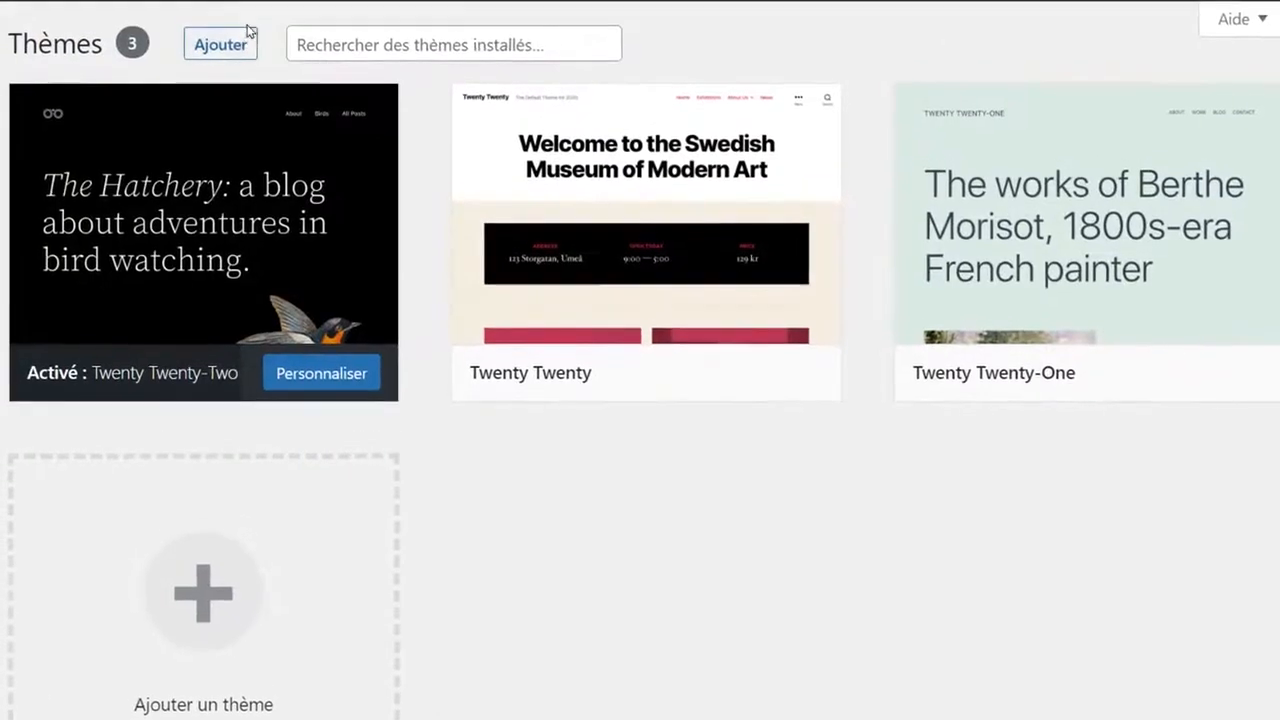
left_click(222, 47)
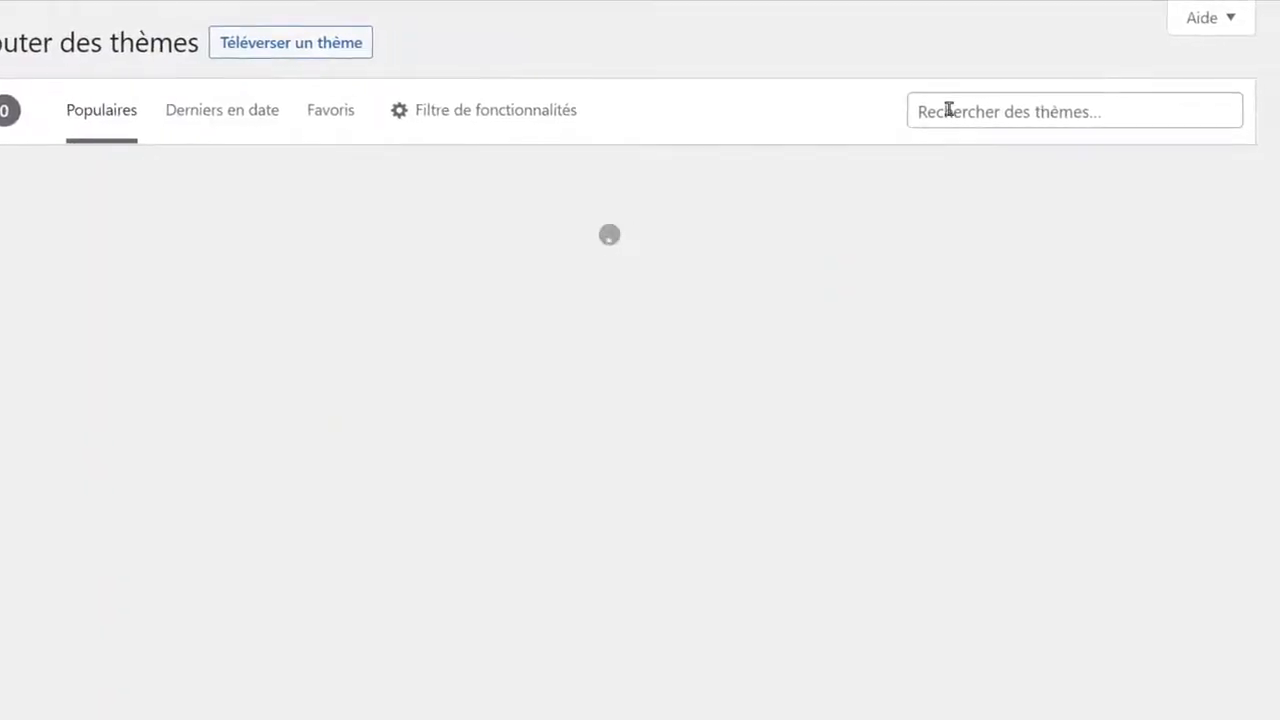
left_click(948, 110)
type("as")
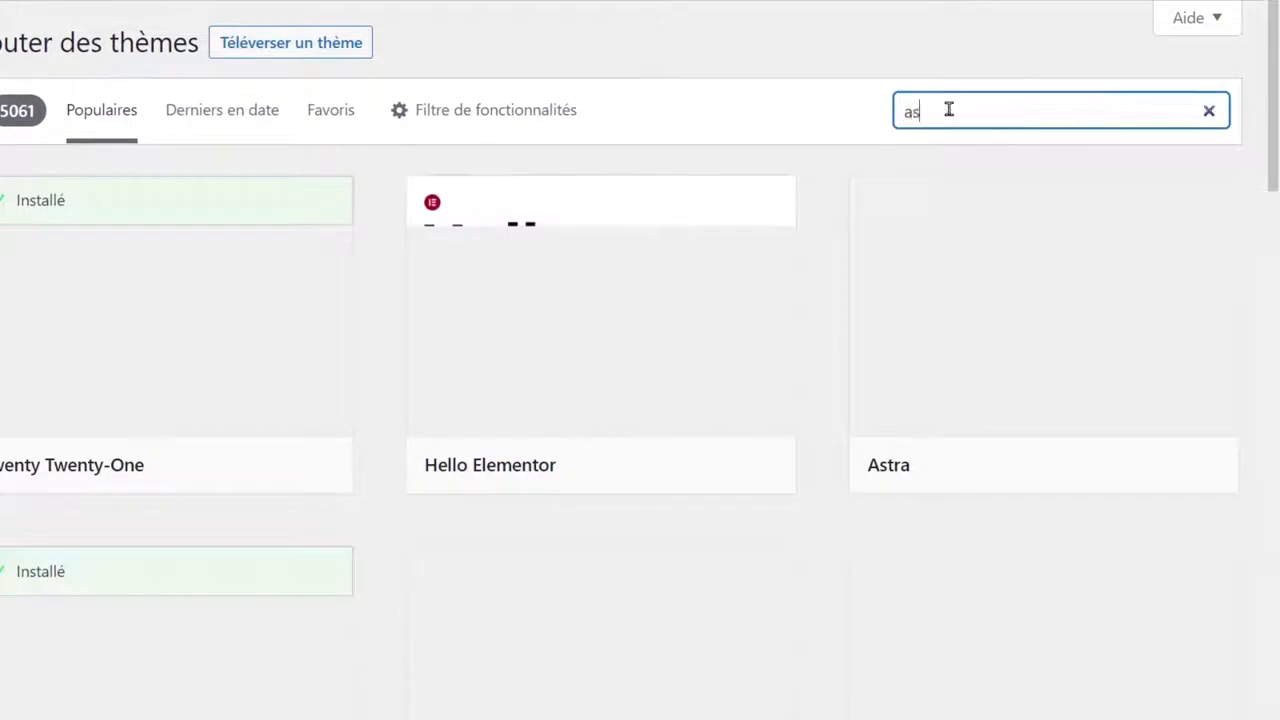
type("tra")
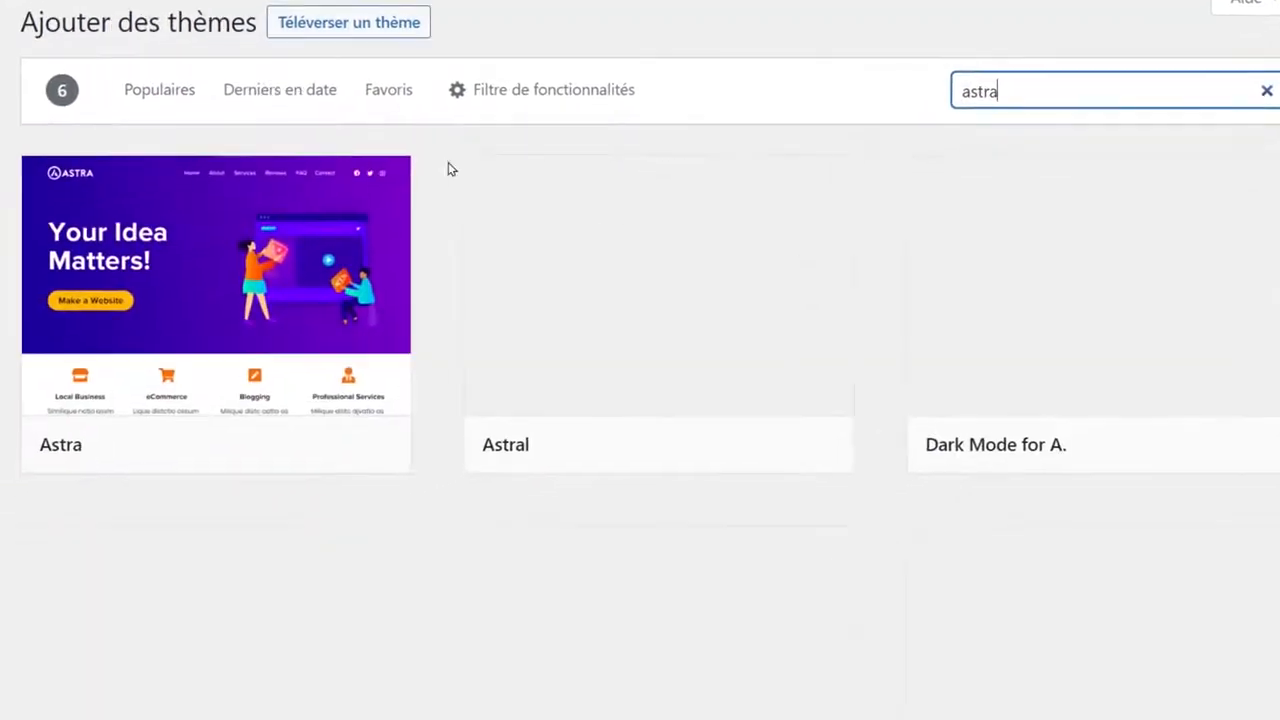
left_click(240, 450)
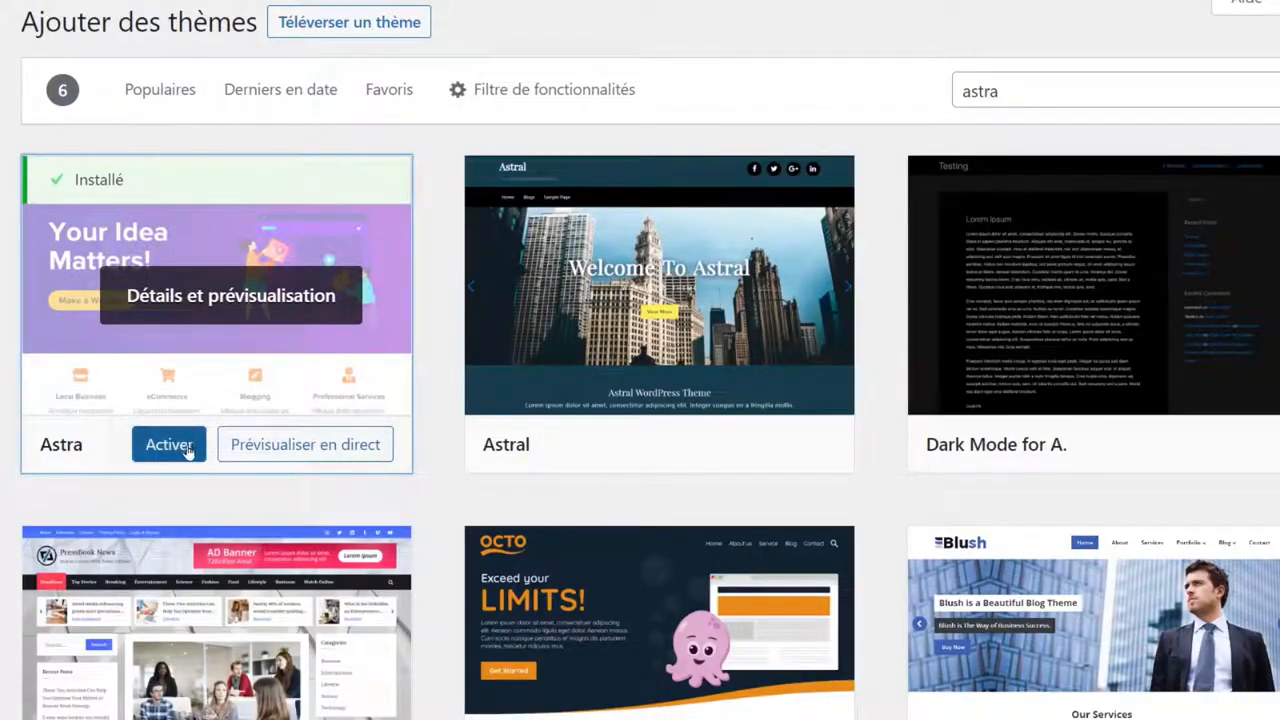
left_click(187, 452)
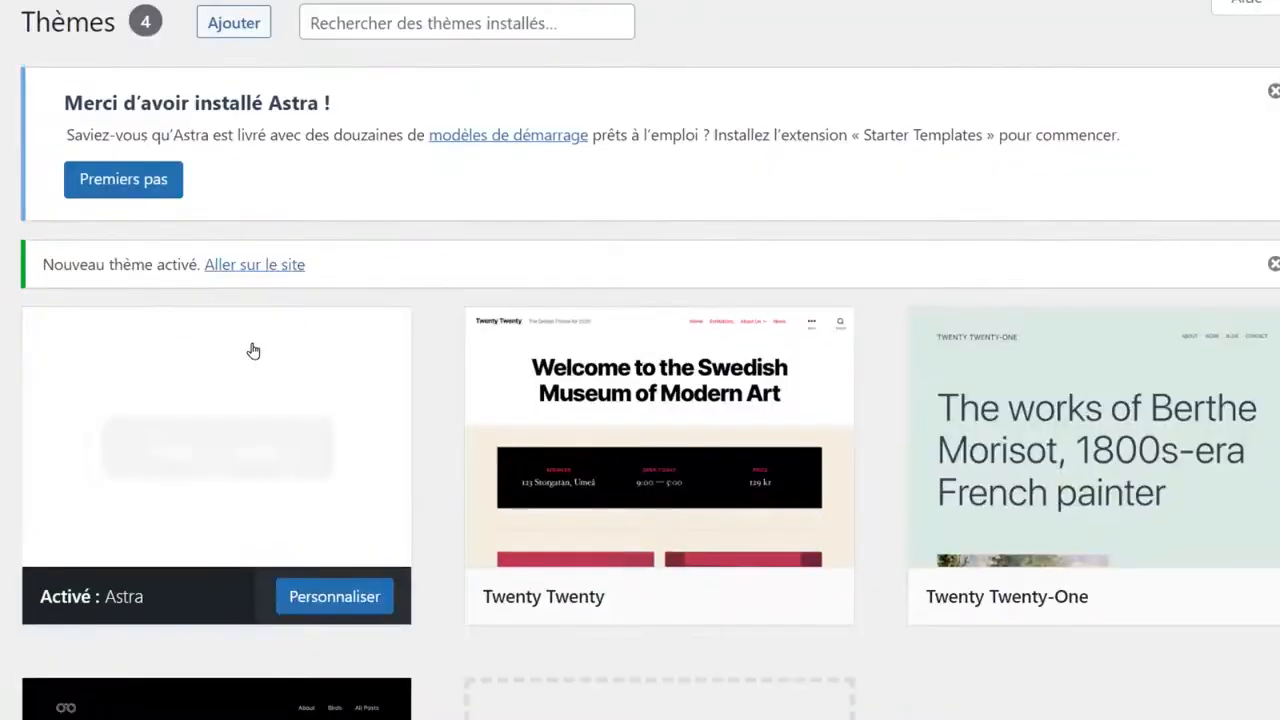
scroll(208, 400, "down", 2)
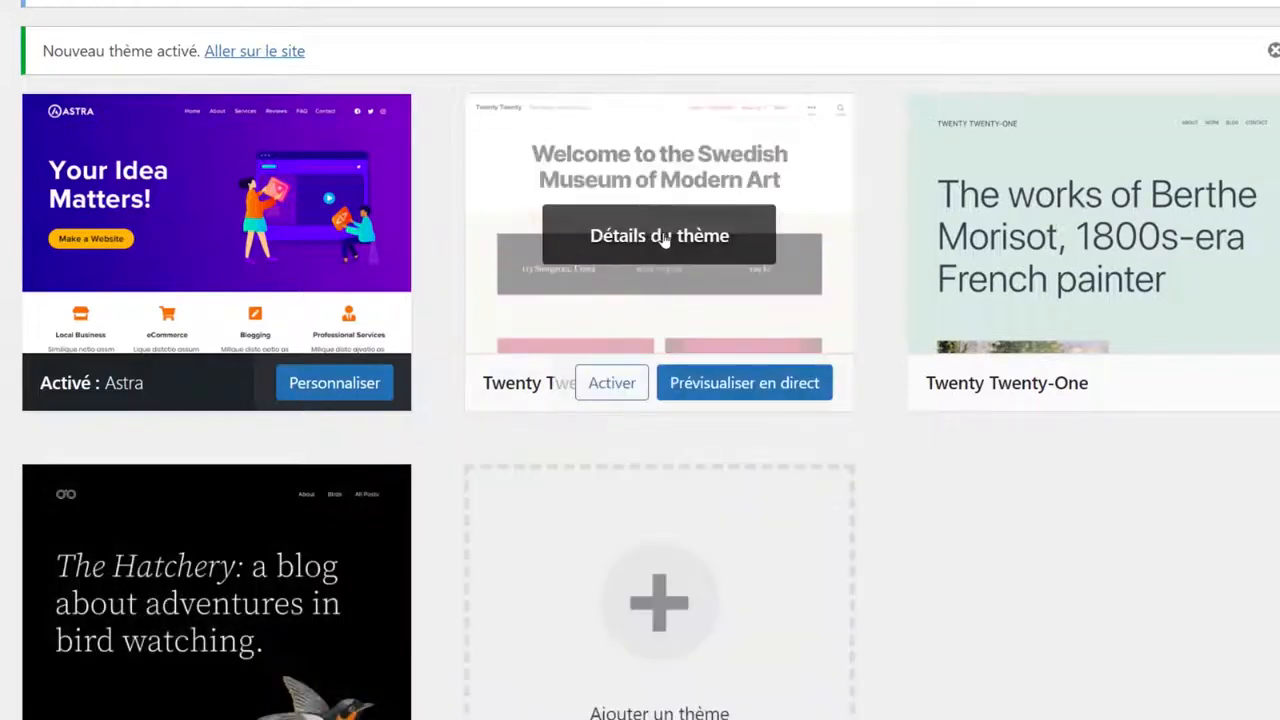
Delete Twenty Twenty, Twenty Twenty-One and Twenty Twenty-Two one by one from their details, confirming each.
left_click(654, 237)
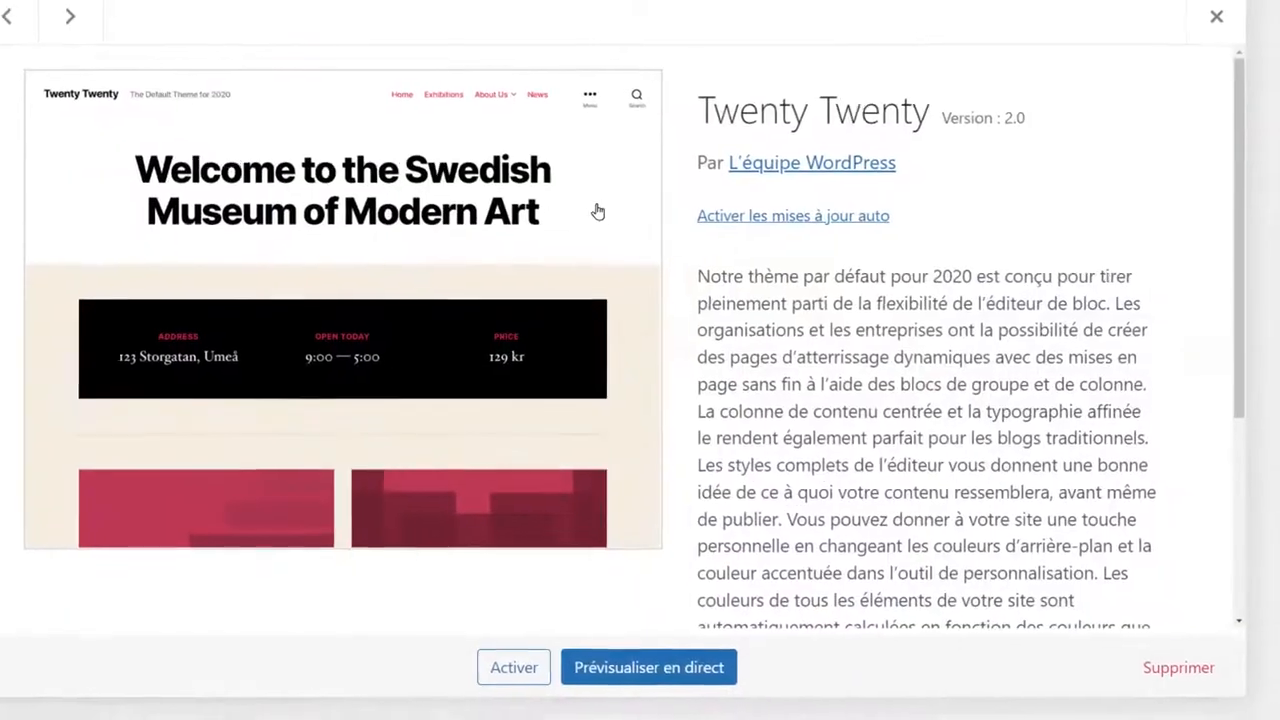
left_click(1178, 667)
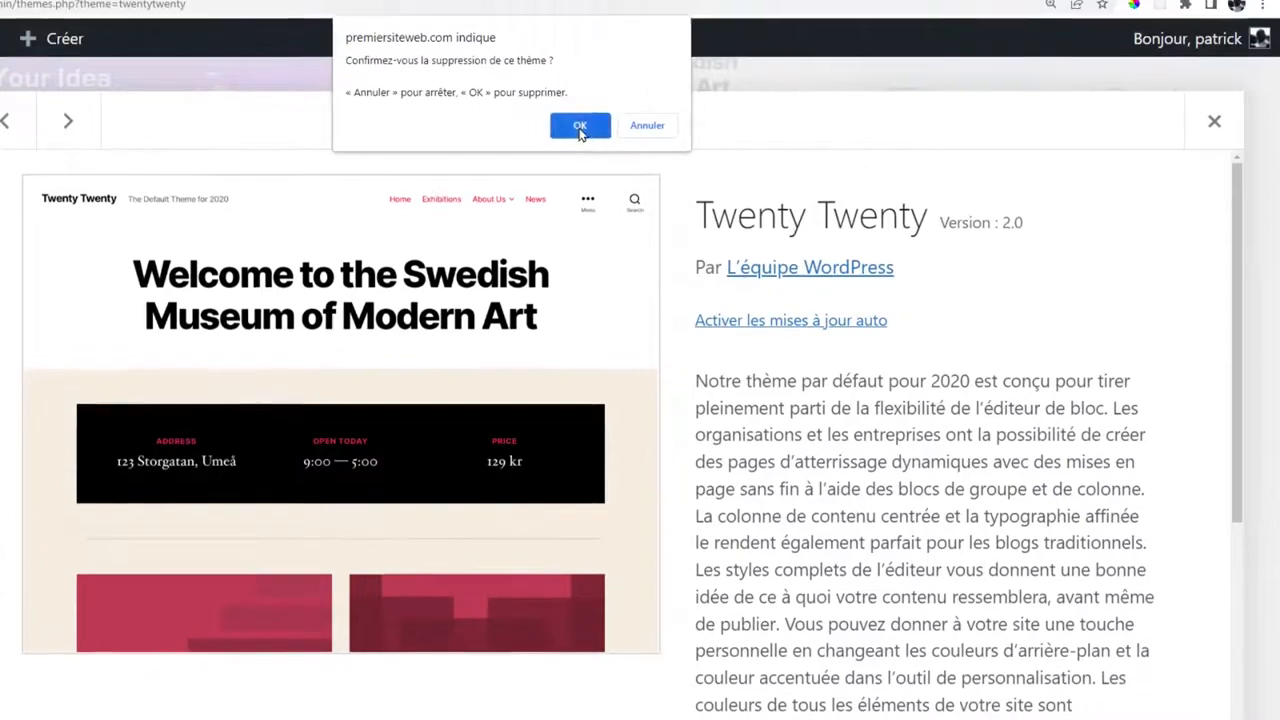
left_click(579, 126)
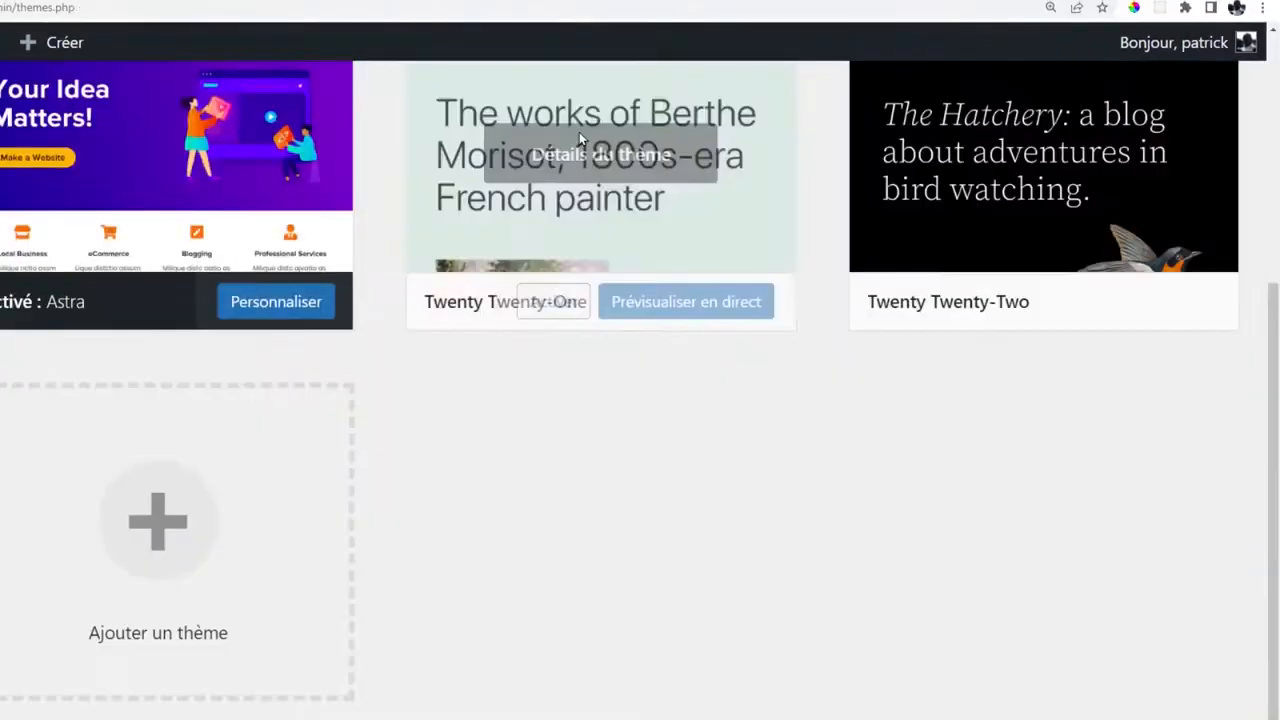
scroll(811, 465, "up", 2)
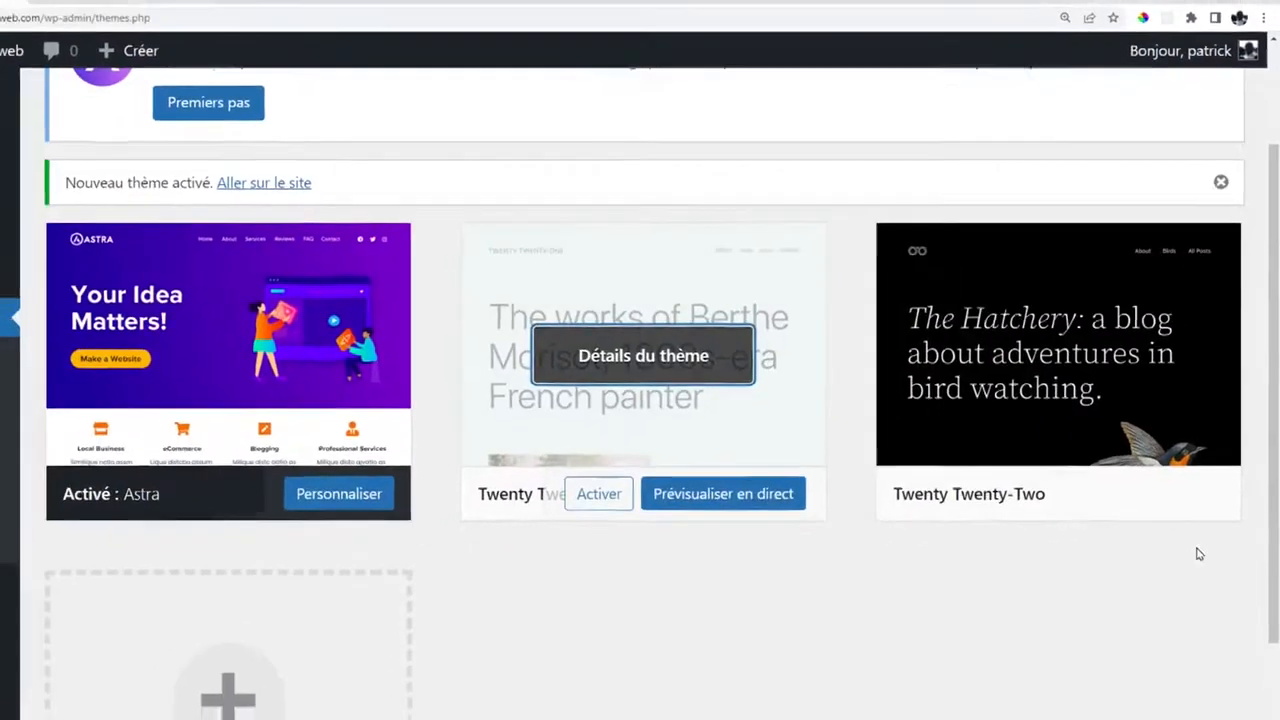
left_click(603, 368)
left_click(1193, 675)
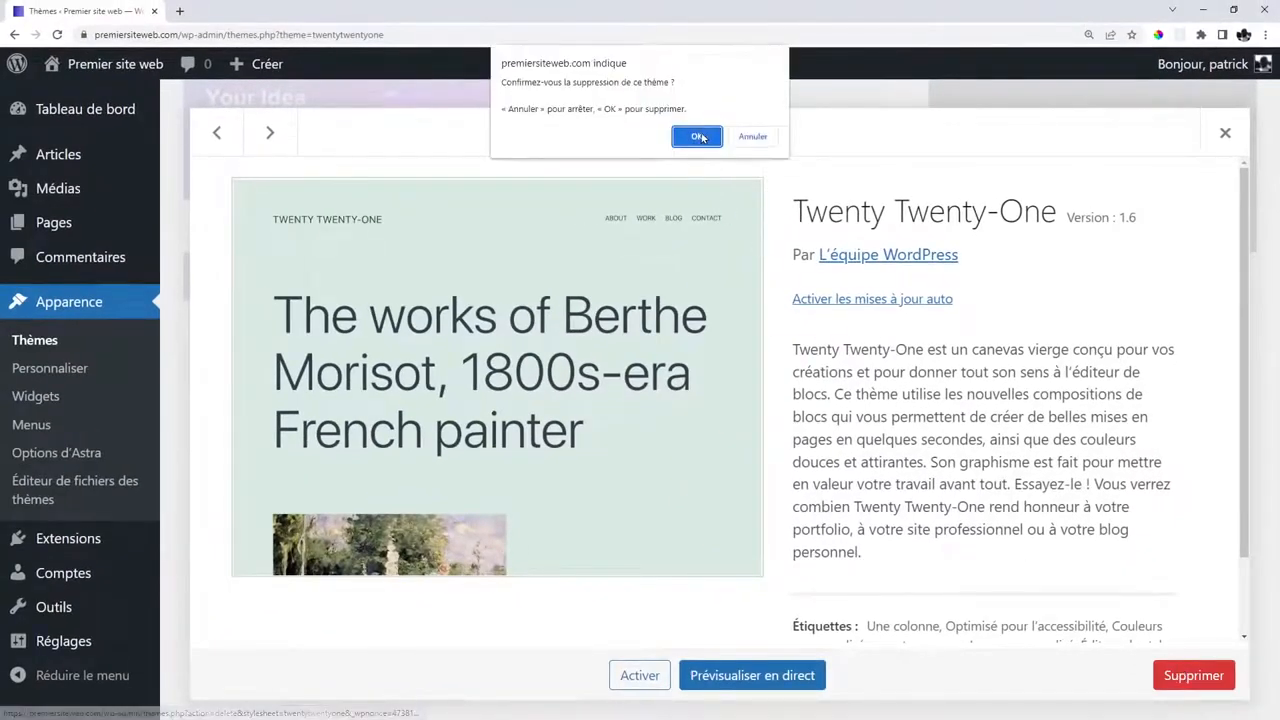
left_click(695, 134)
left_click(714, 462)
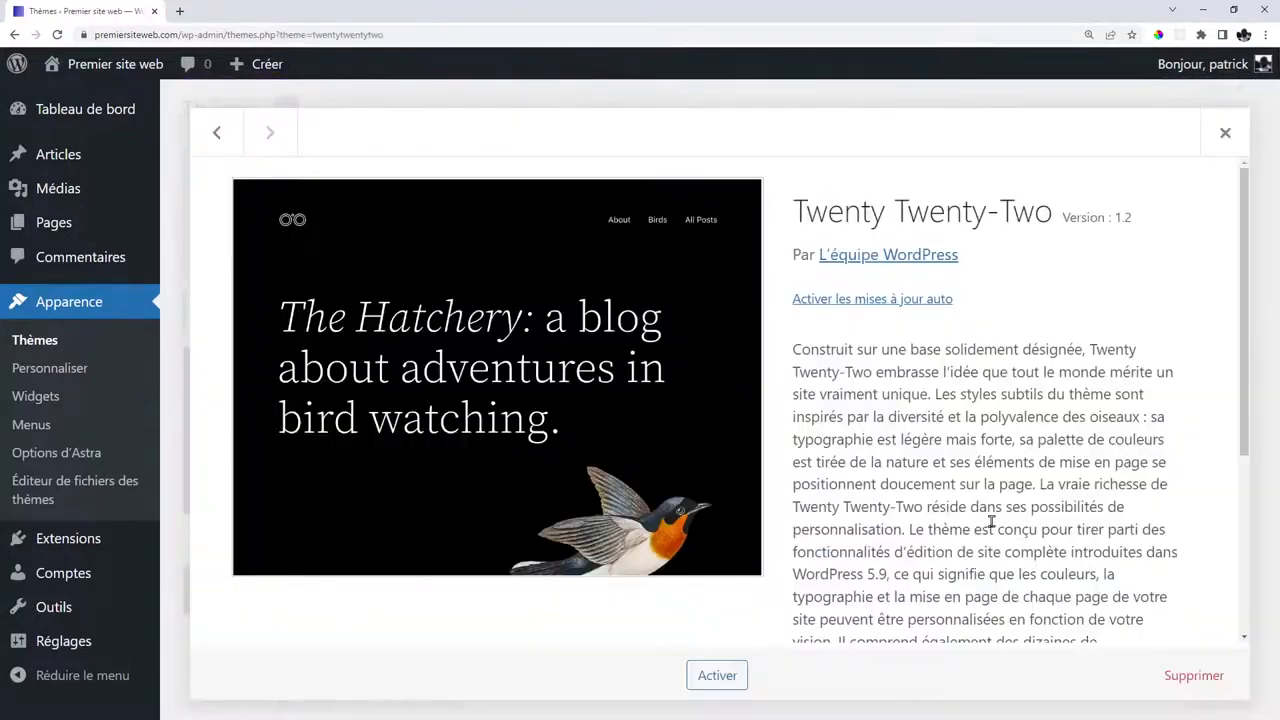
left_click(1190, 675)
left_click(700, 137)
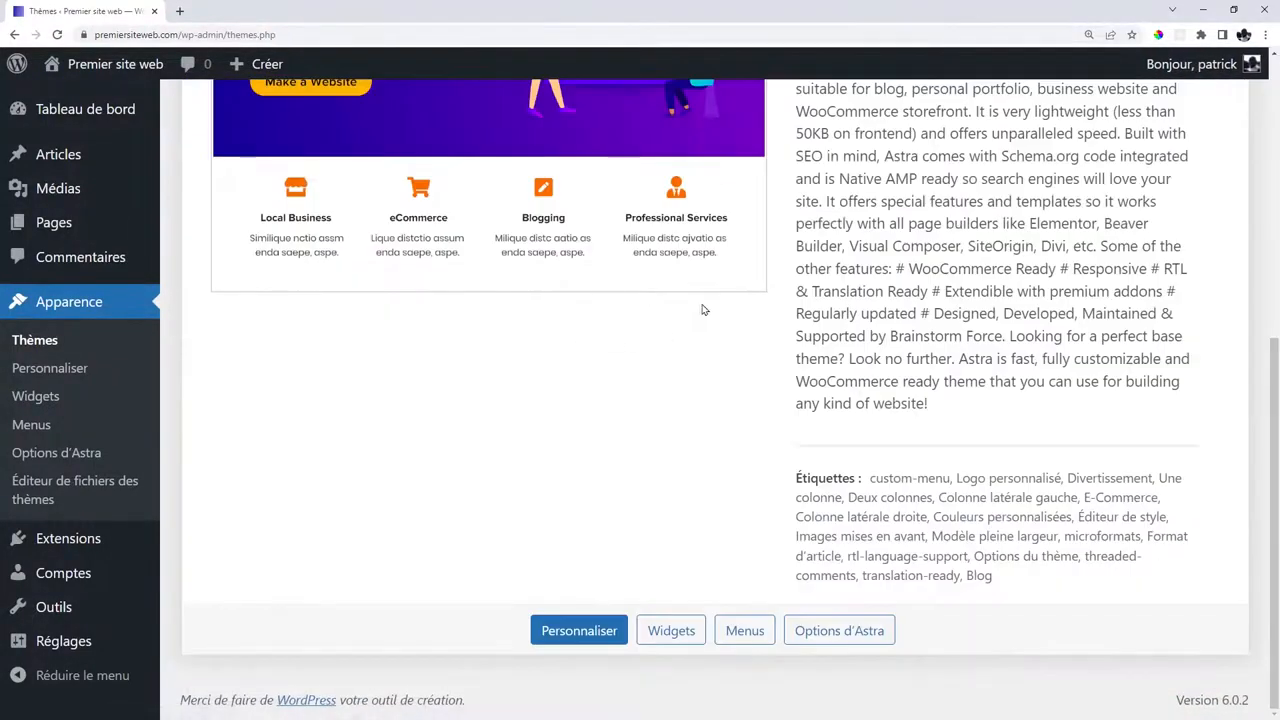
scroll(934, 346, "up", 5)
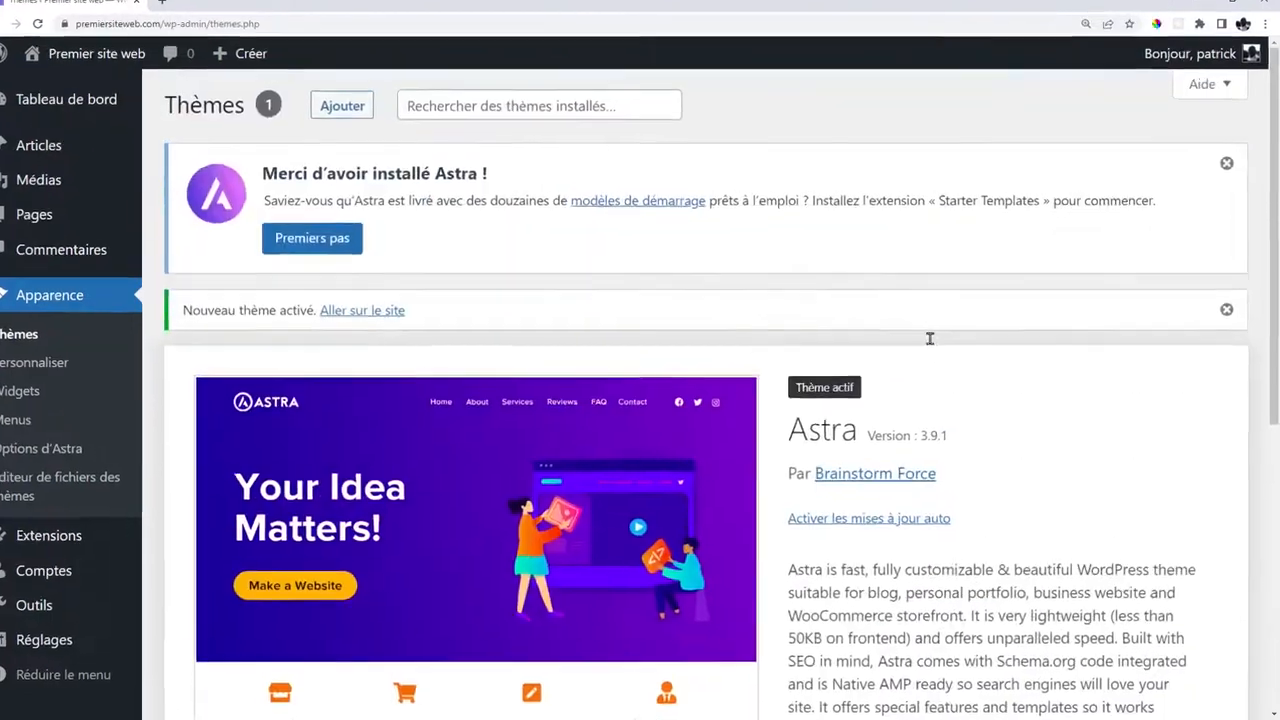
scroll(881, 290, "down", 3)
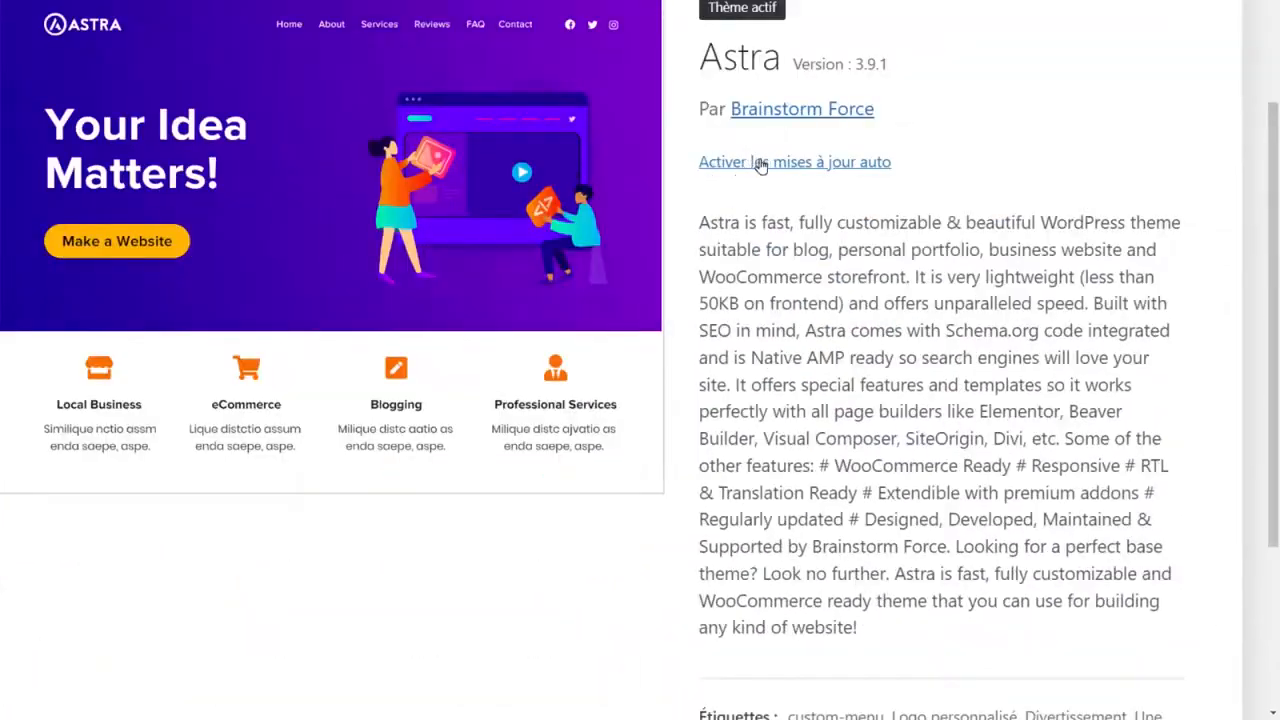
Enable 'Activer les mises à jour auto' in the Astra theme's details.
left_click(808, 170)
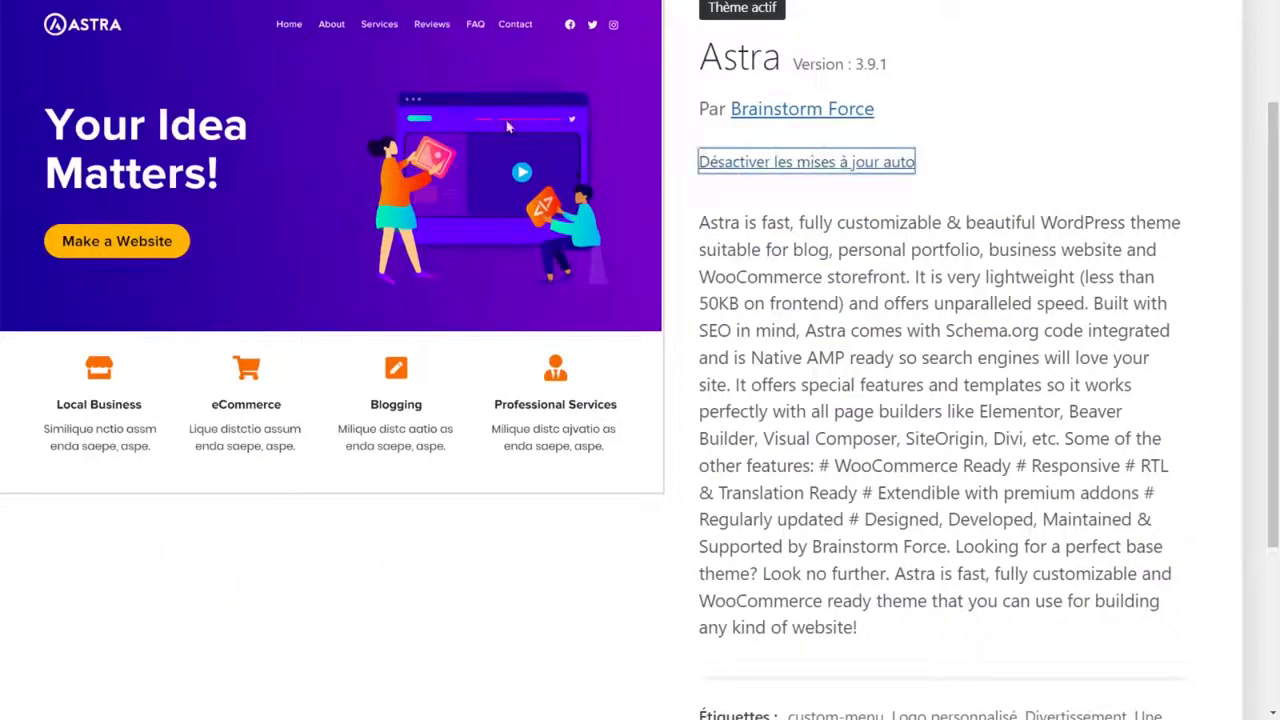
left_click(993, 200)
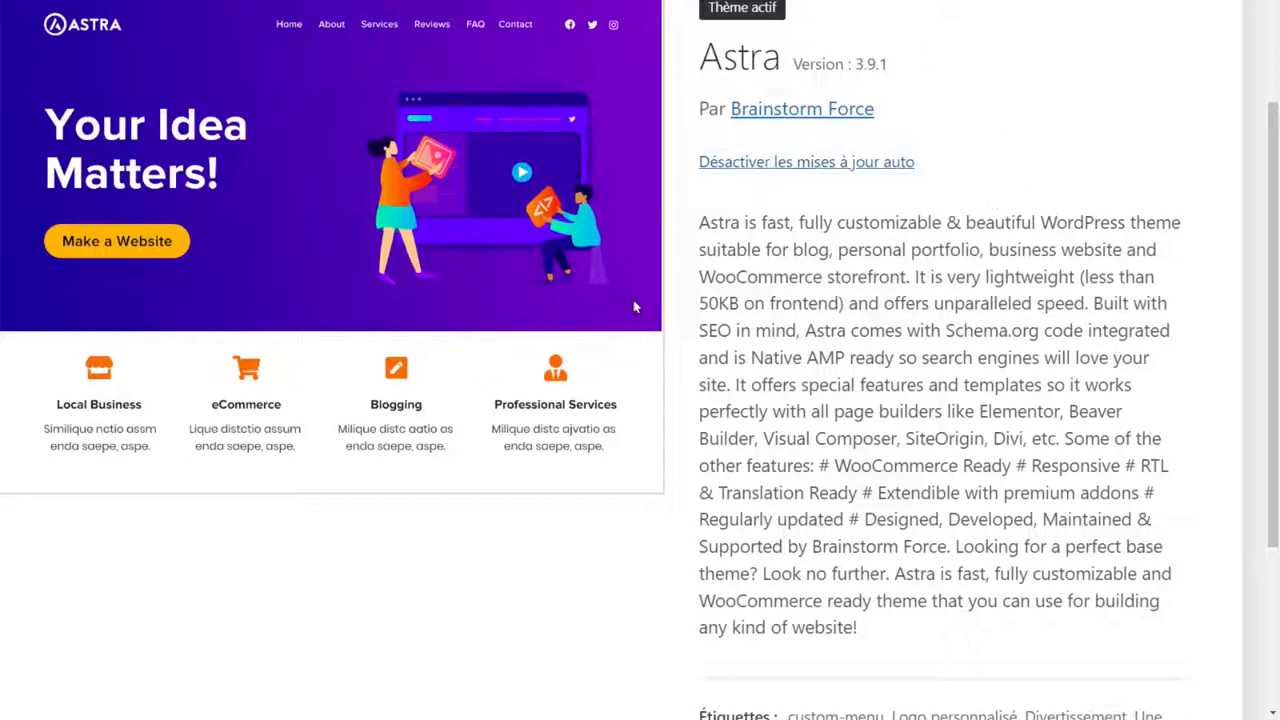
scroll(958, 295, "up", 3)
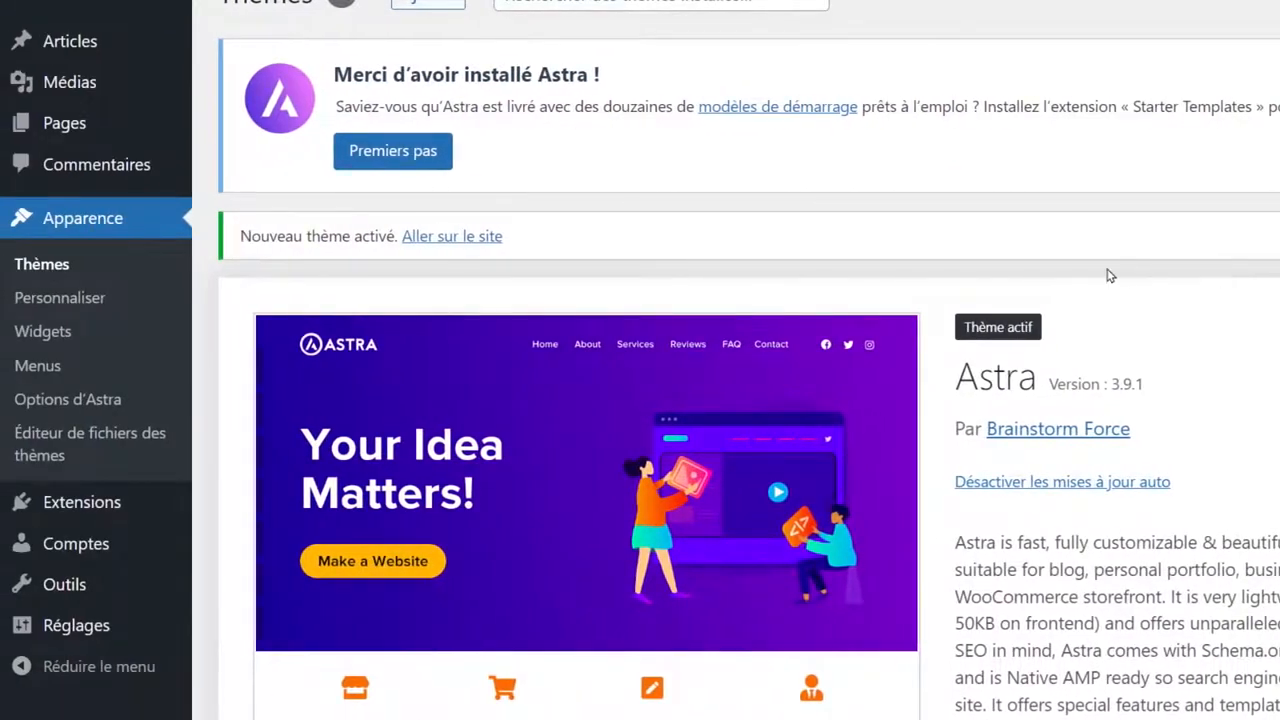
Search the plugin directory for 'starter templates'.
mouse_move(88, 510)
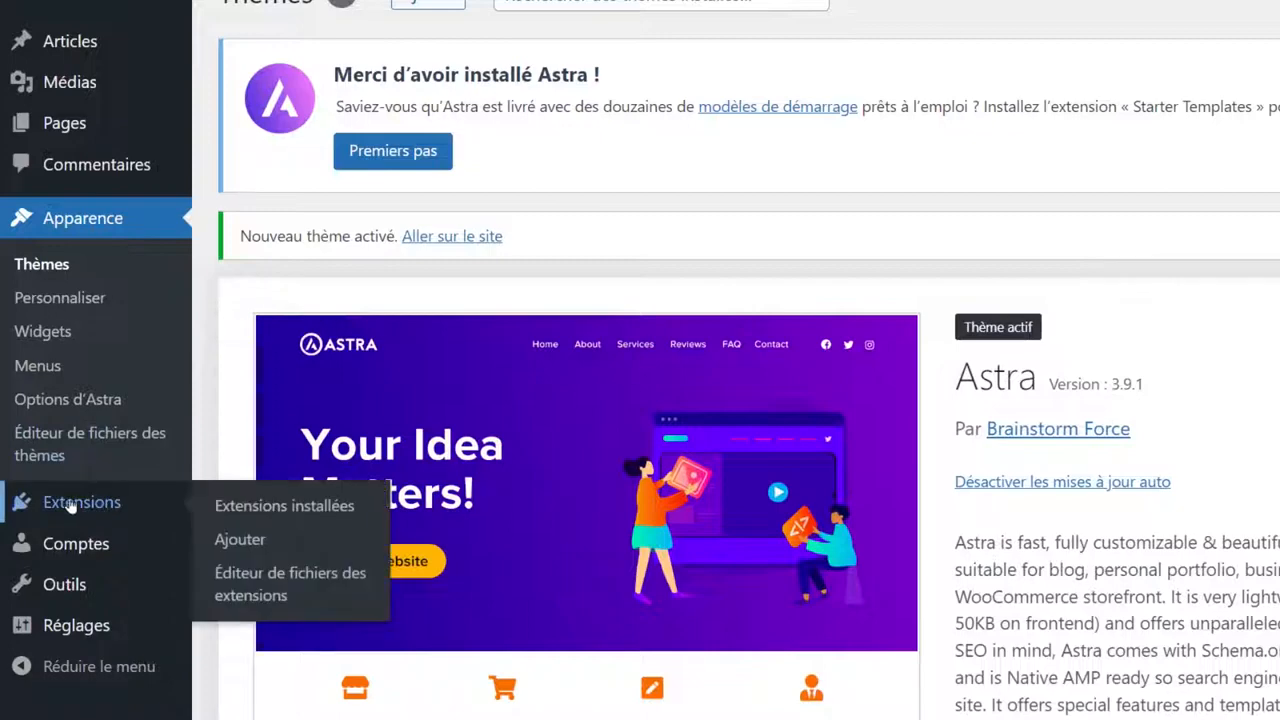
left_click(206, 537)
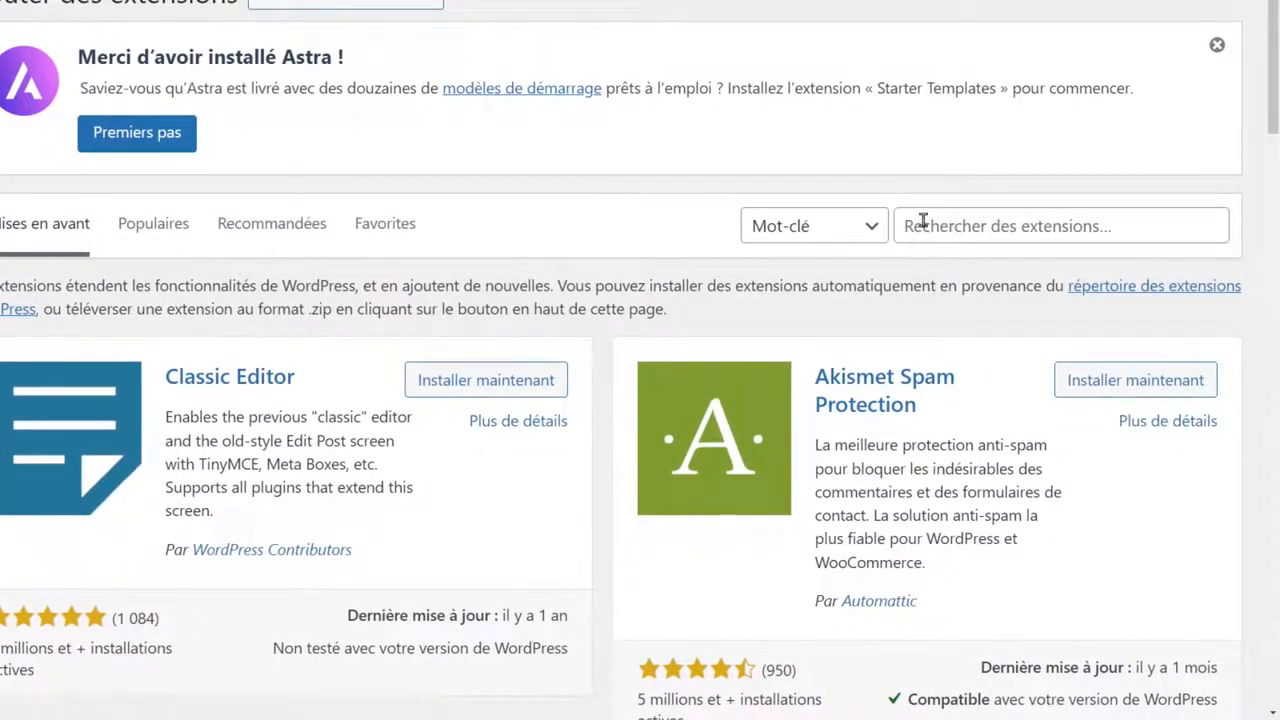
left_click(931, 224)
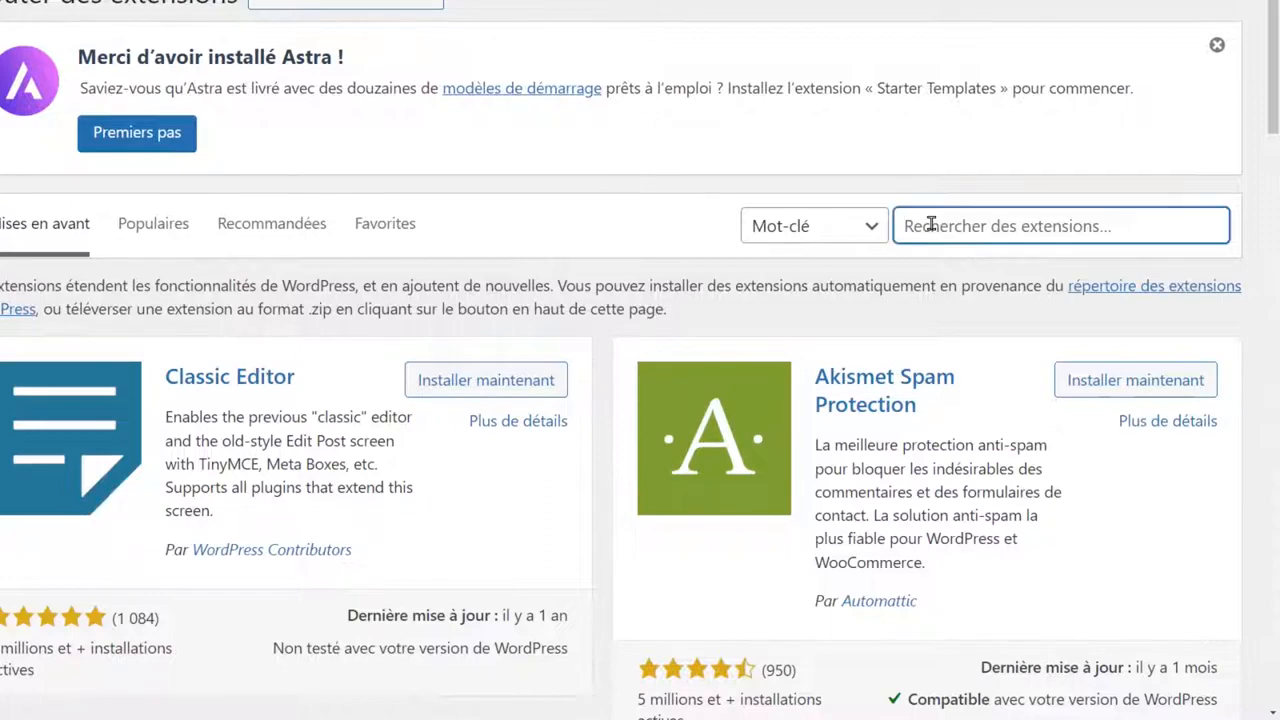
type("starter ")
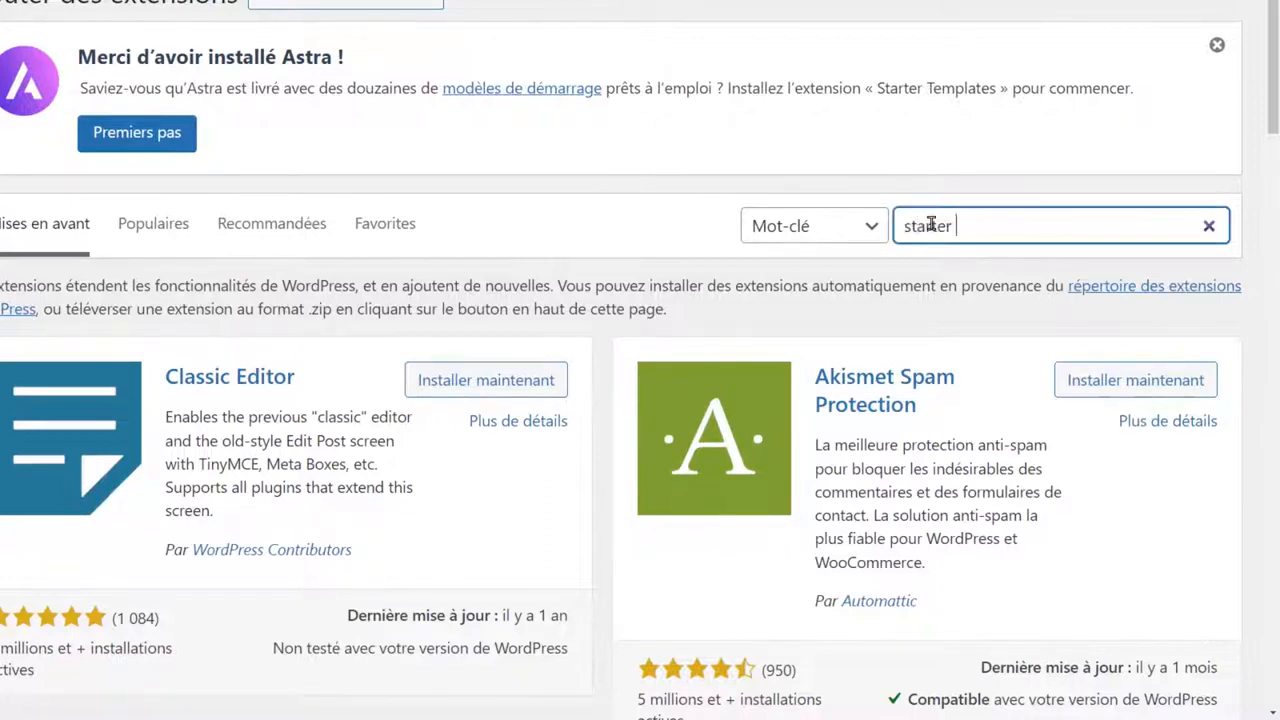
type("templates")
scroll(930, 224, "down", 3)
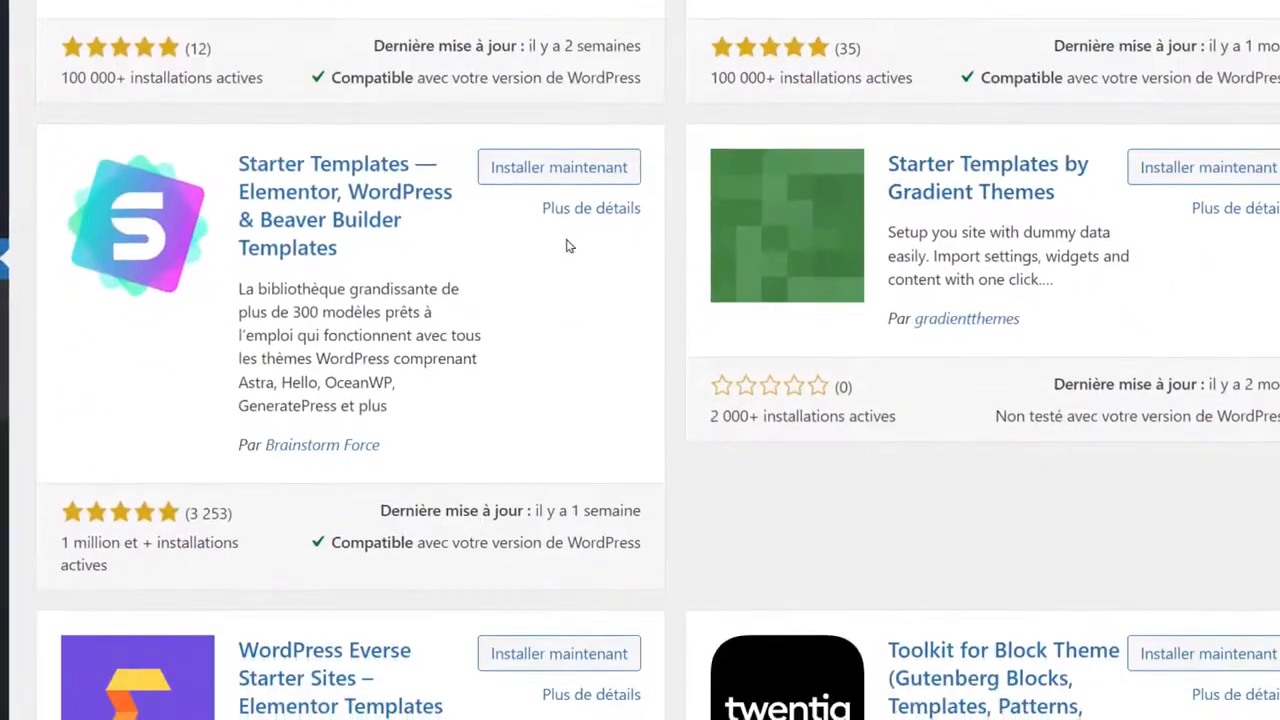
Install and activate Starter Templates, then enable its automatic updates.
left_click(552, 171)
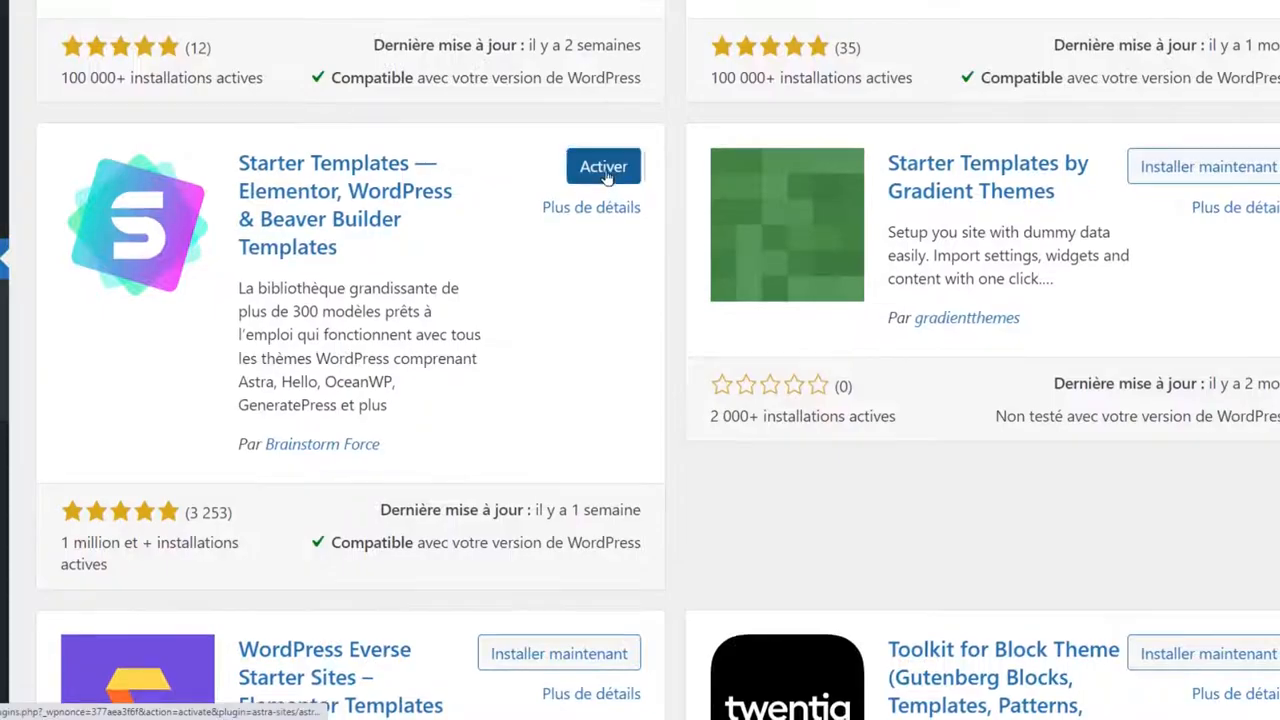
left_click(605, 172)
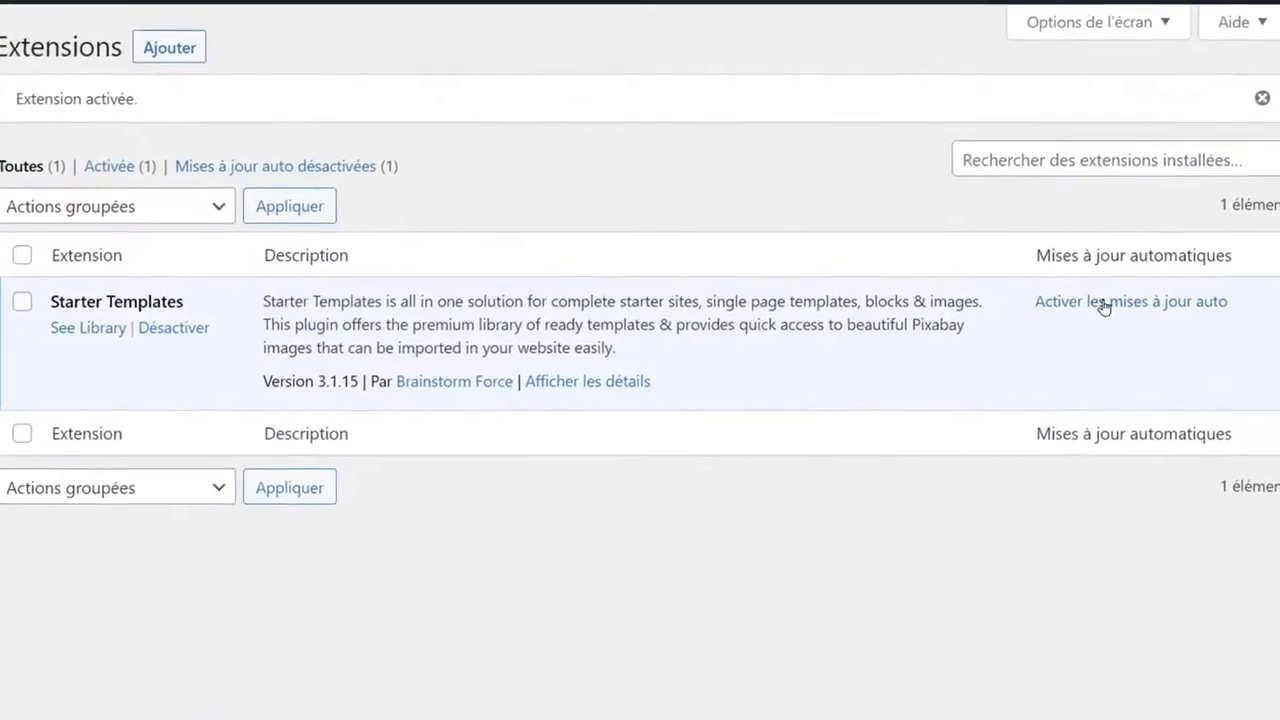
left_click(1146, 250)
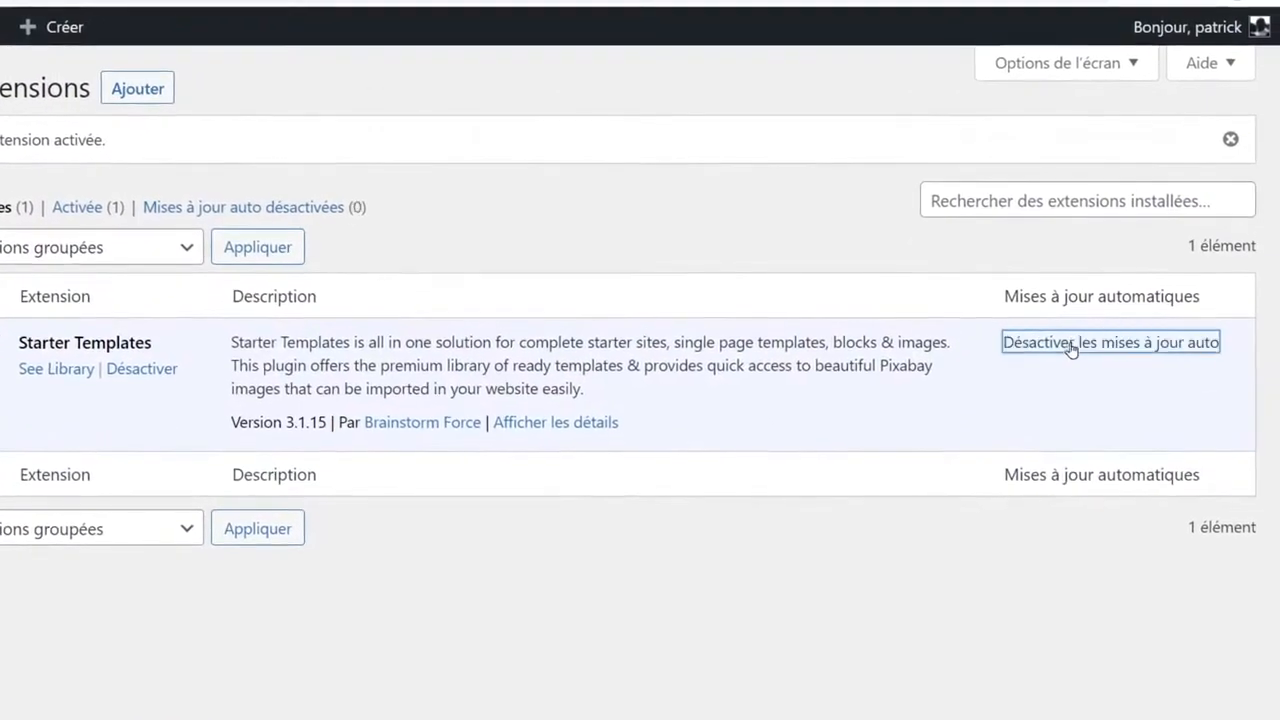
left_click(1067, 385)
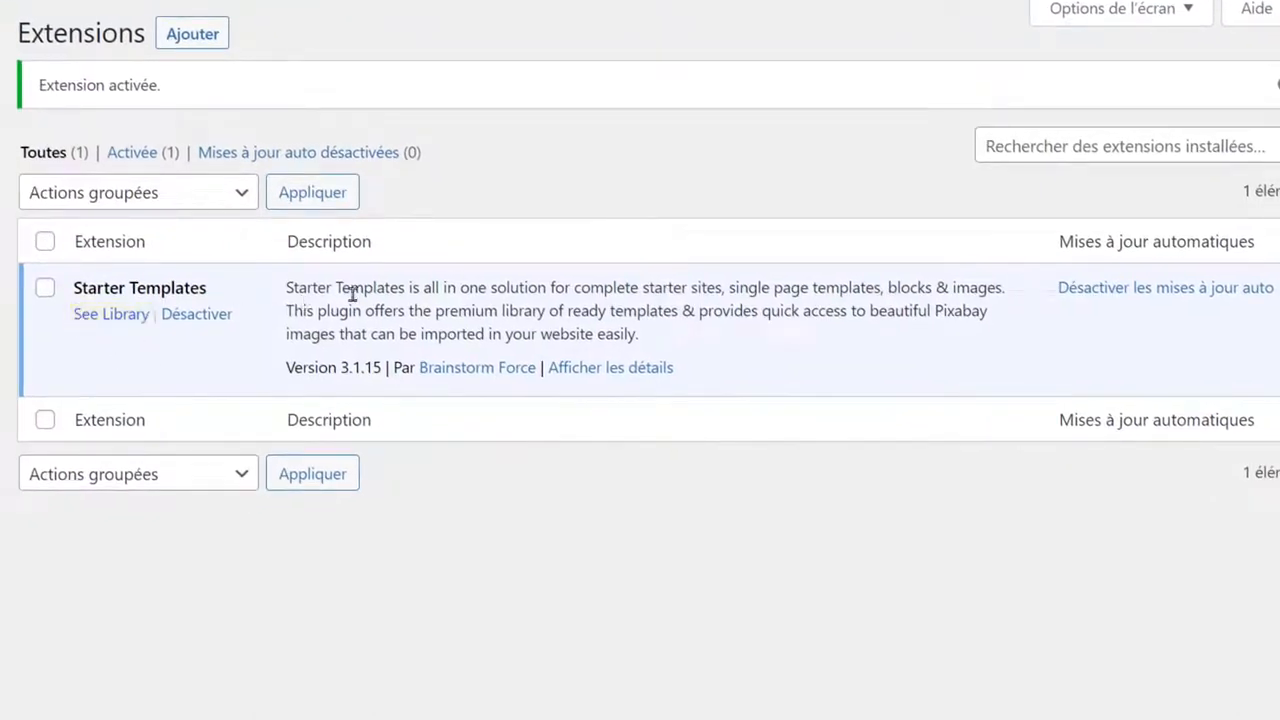
left_click_drag(334, 288, 401, 291)
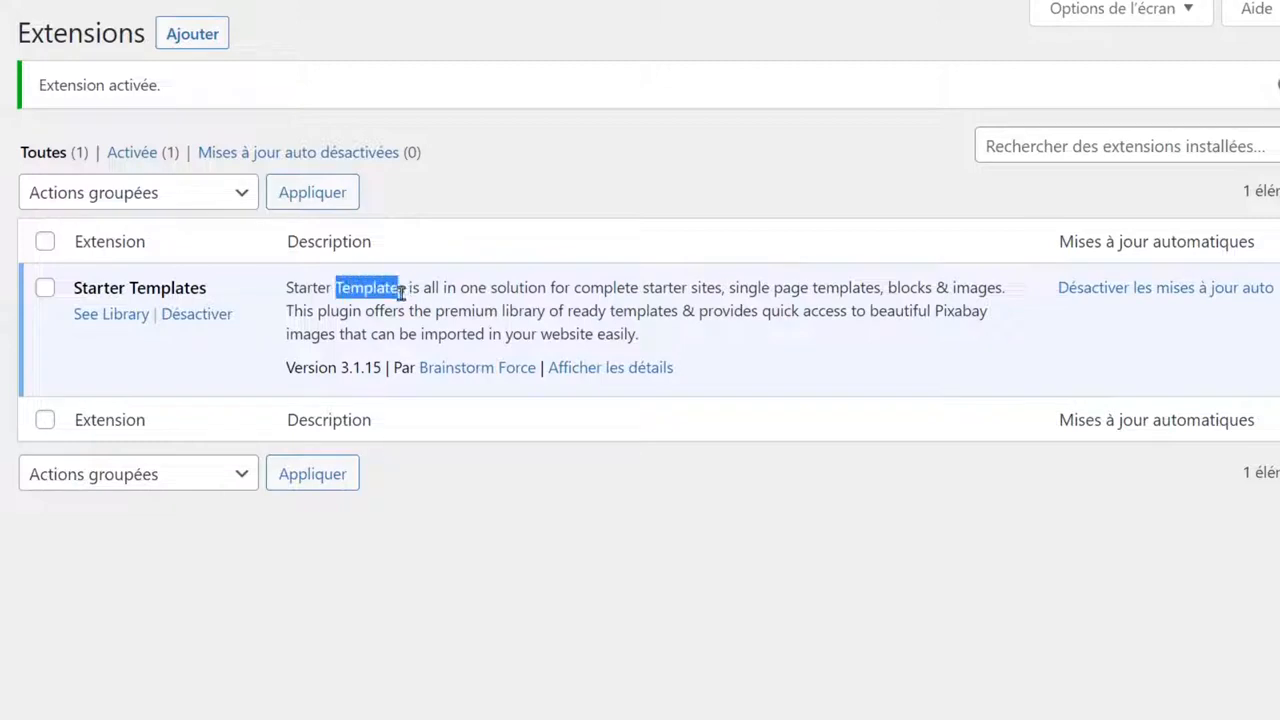
left_click(384, 291)
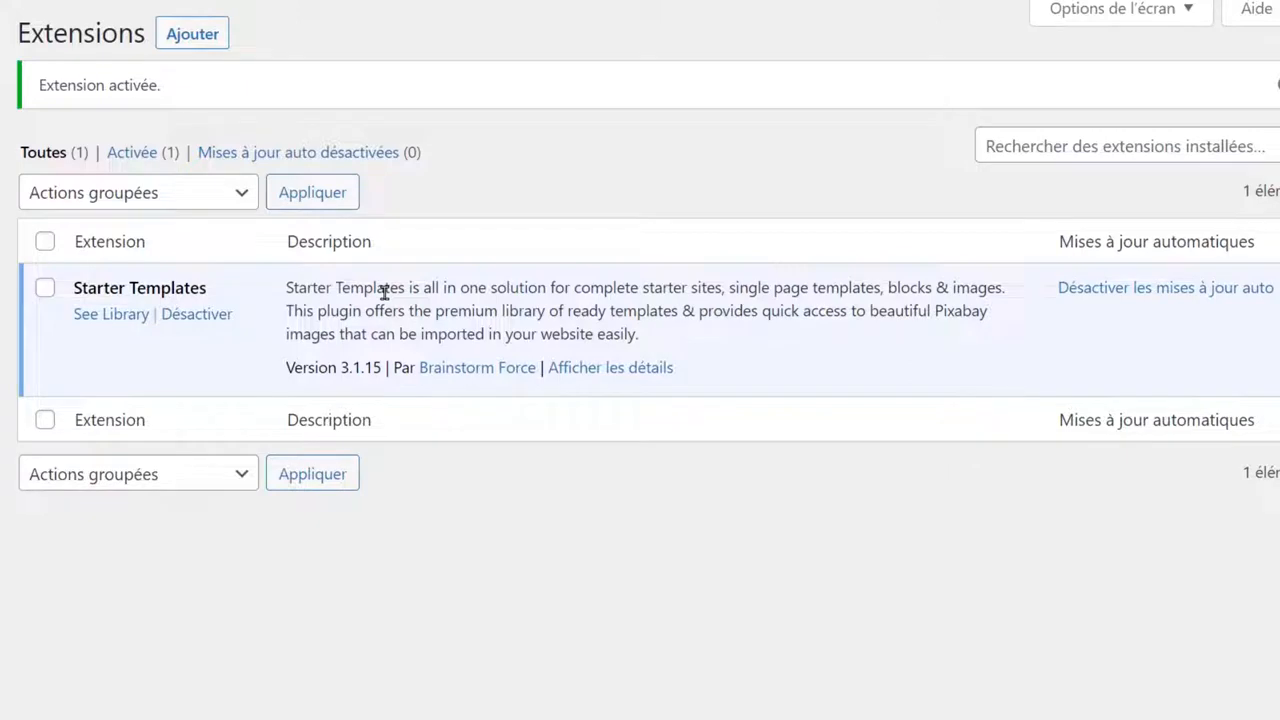
Open the Starter Templates library, choose Build Your Website Now, and pick Elementor as page builder.
left_click(114, 318)
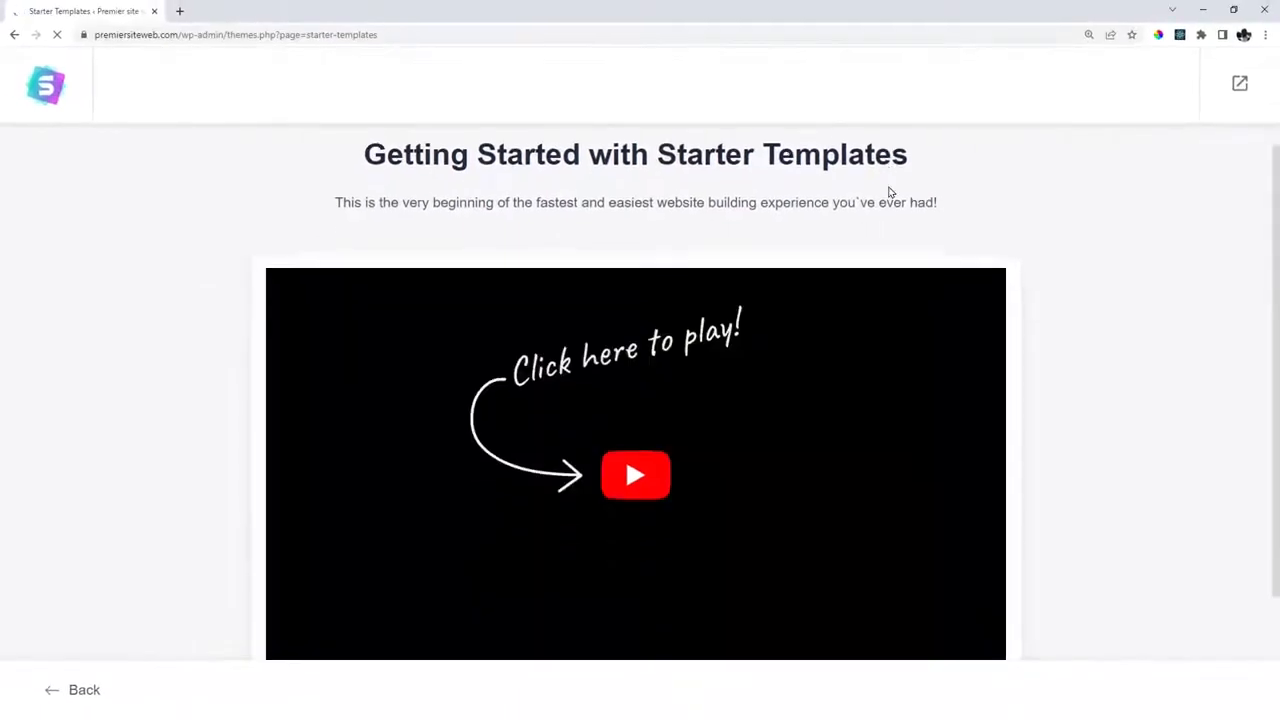
scroll(890, 250, "down", 2)
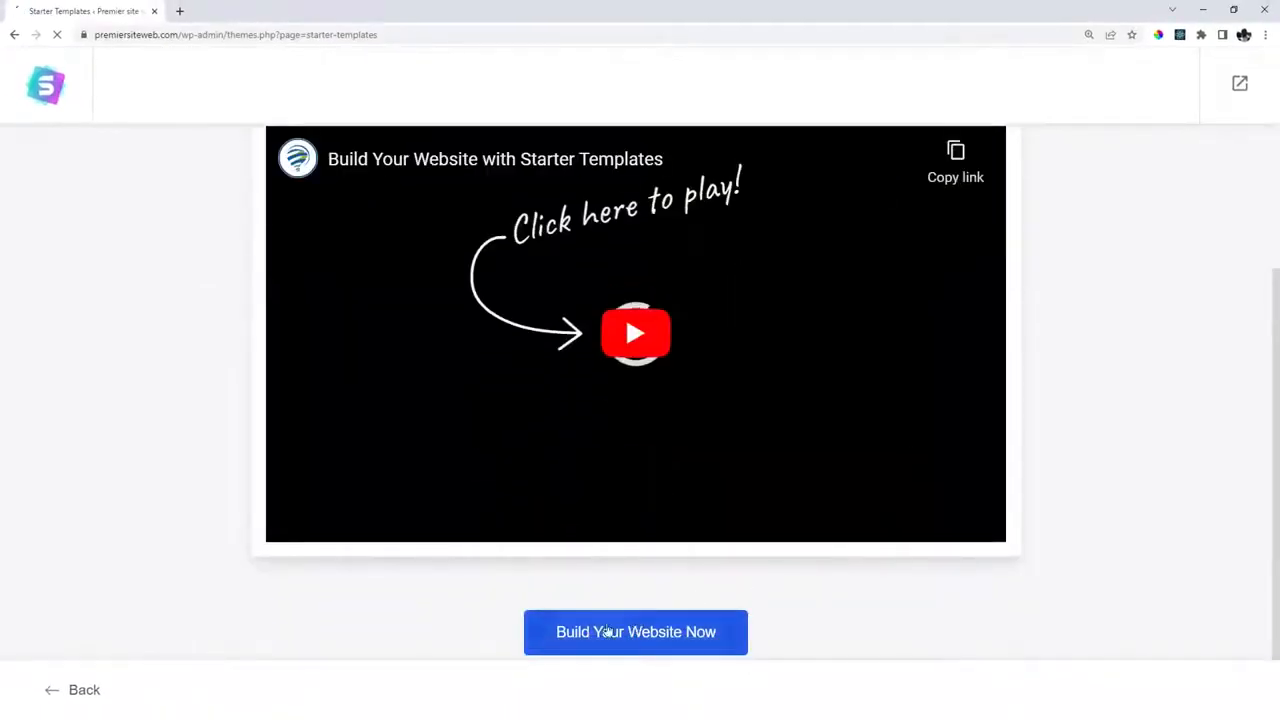
left_click(648, 636)
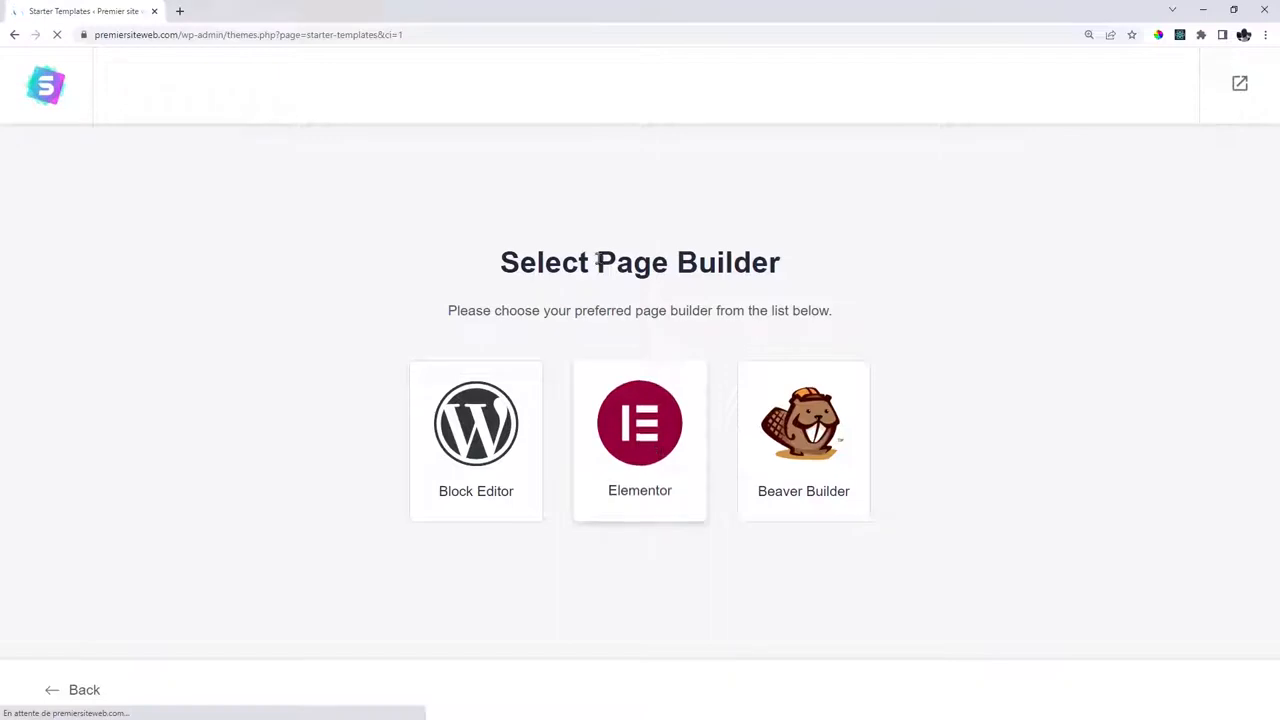
left_click_drag(597, 263, 788, 267)
left_click(789, 267)
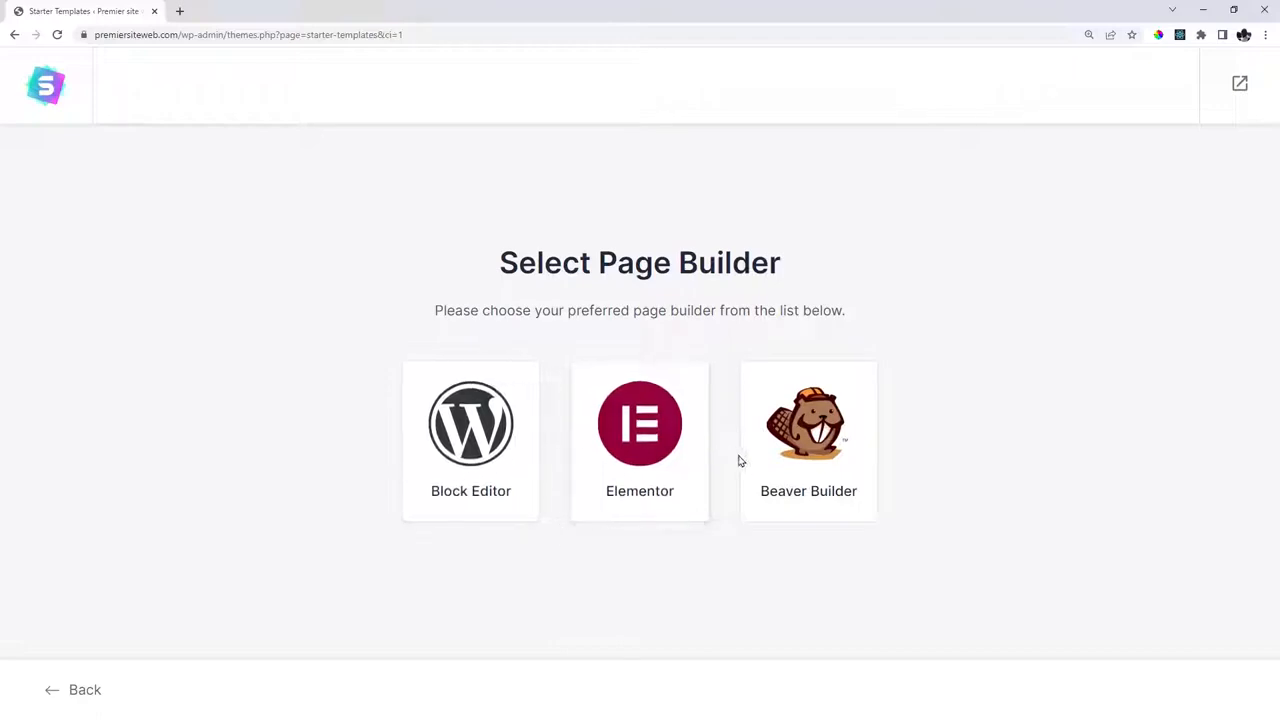
left_click(638, 451)
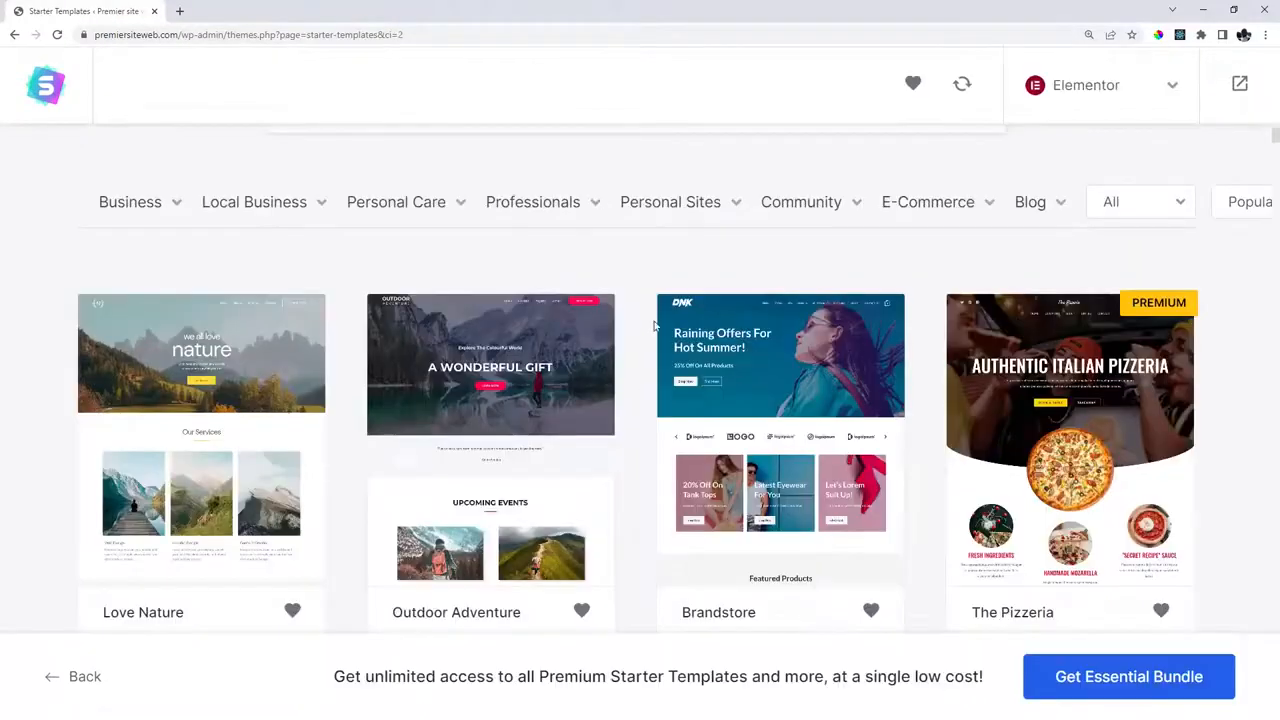
scroll(630, 400, "down", 3)
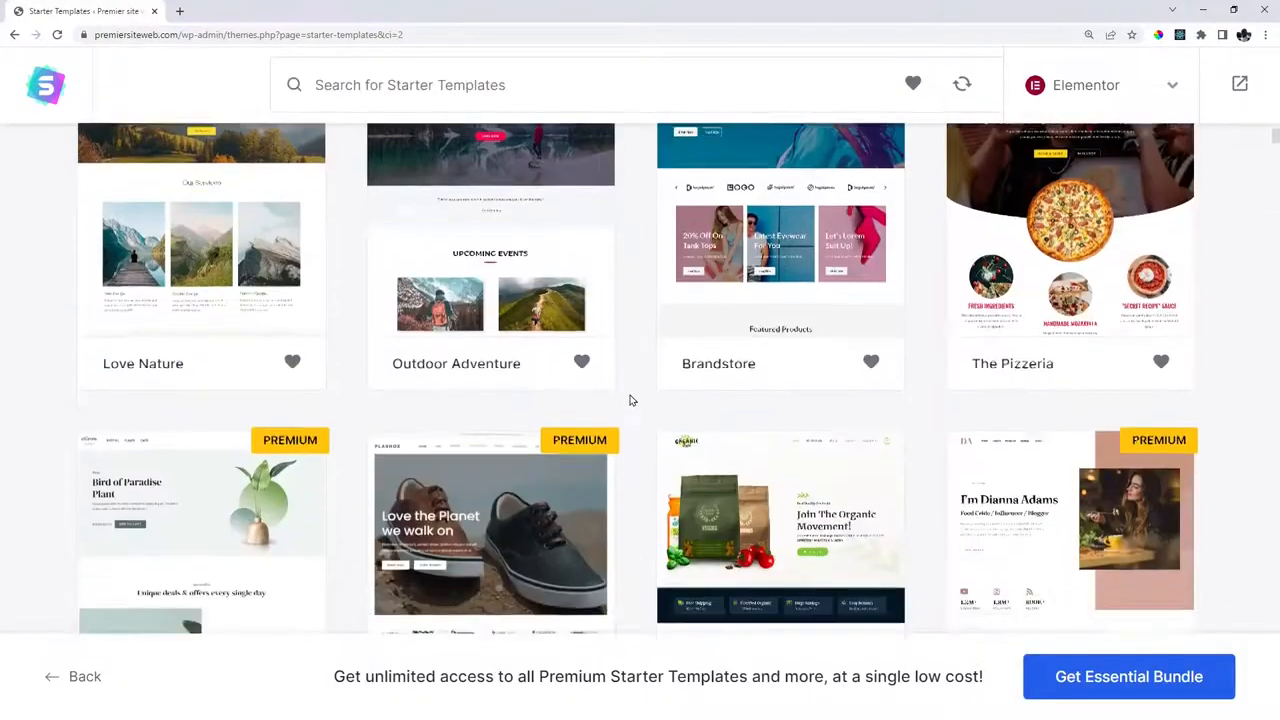
scroll(634, 400, "up", 5)
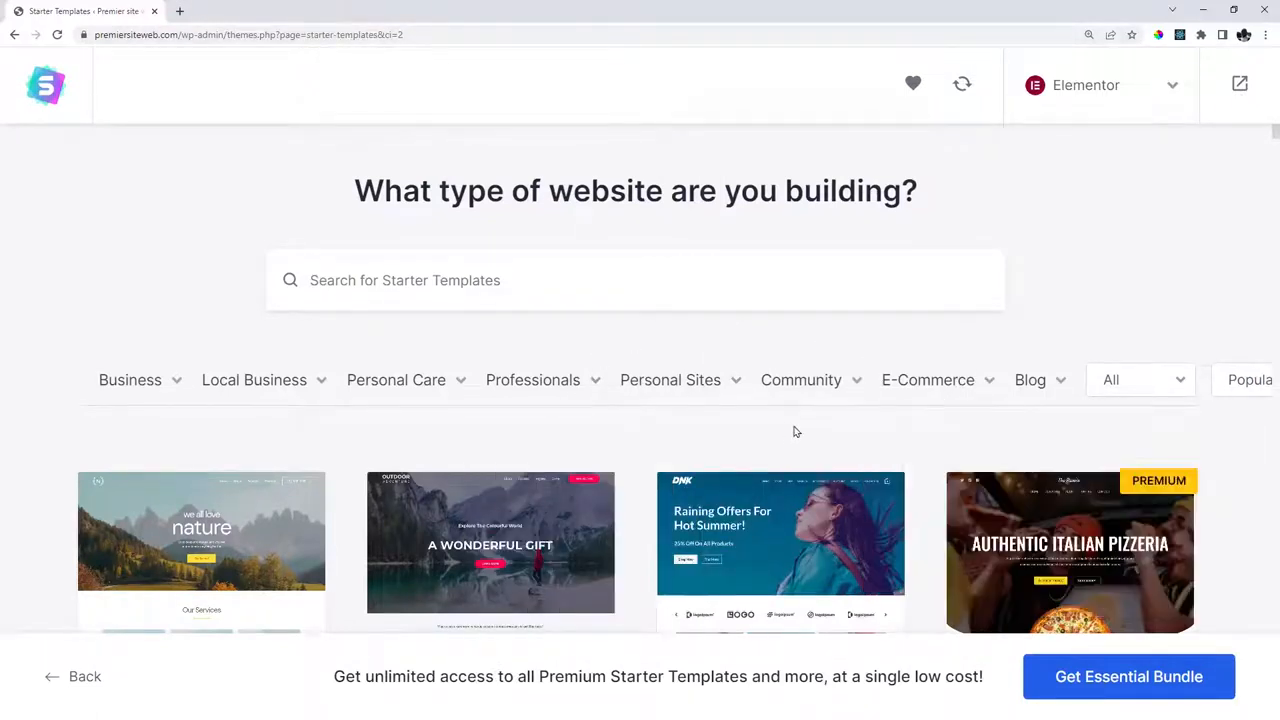
scroll(918, 481, "down", 3)
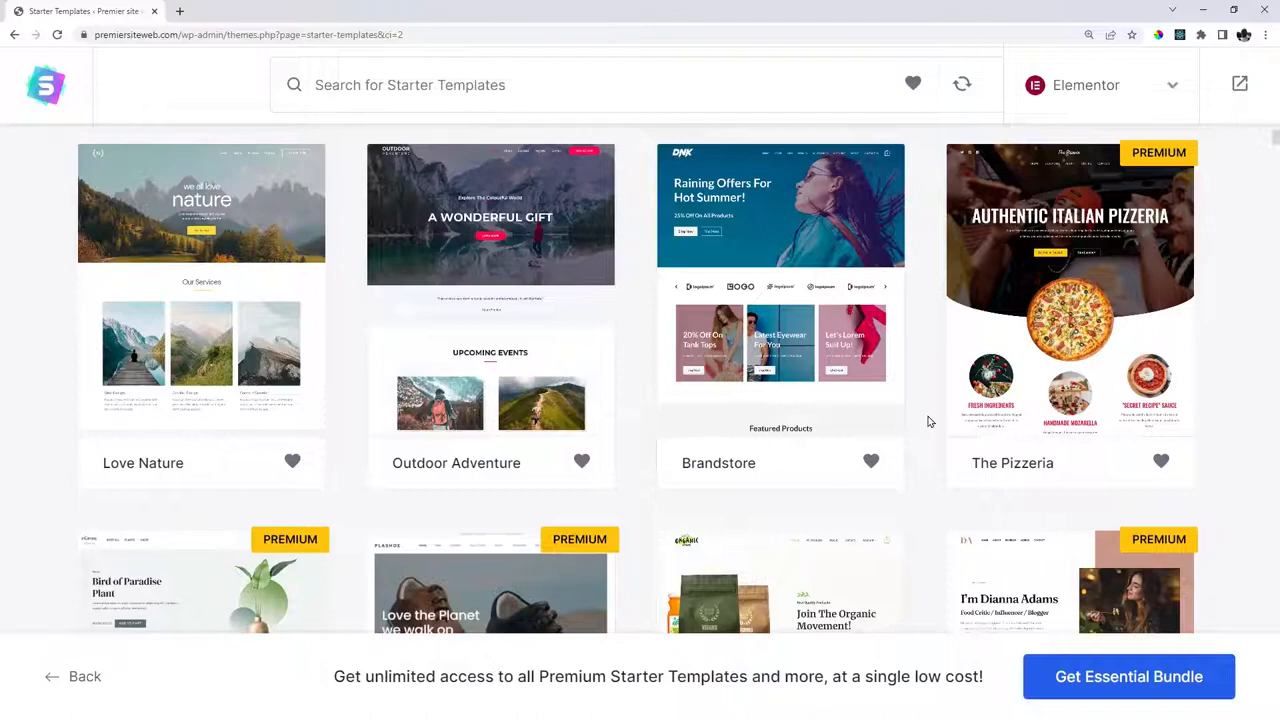
scroll(928, 421, "down", 7)
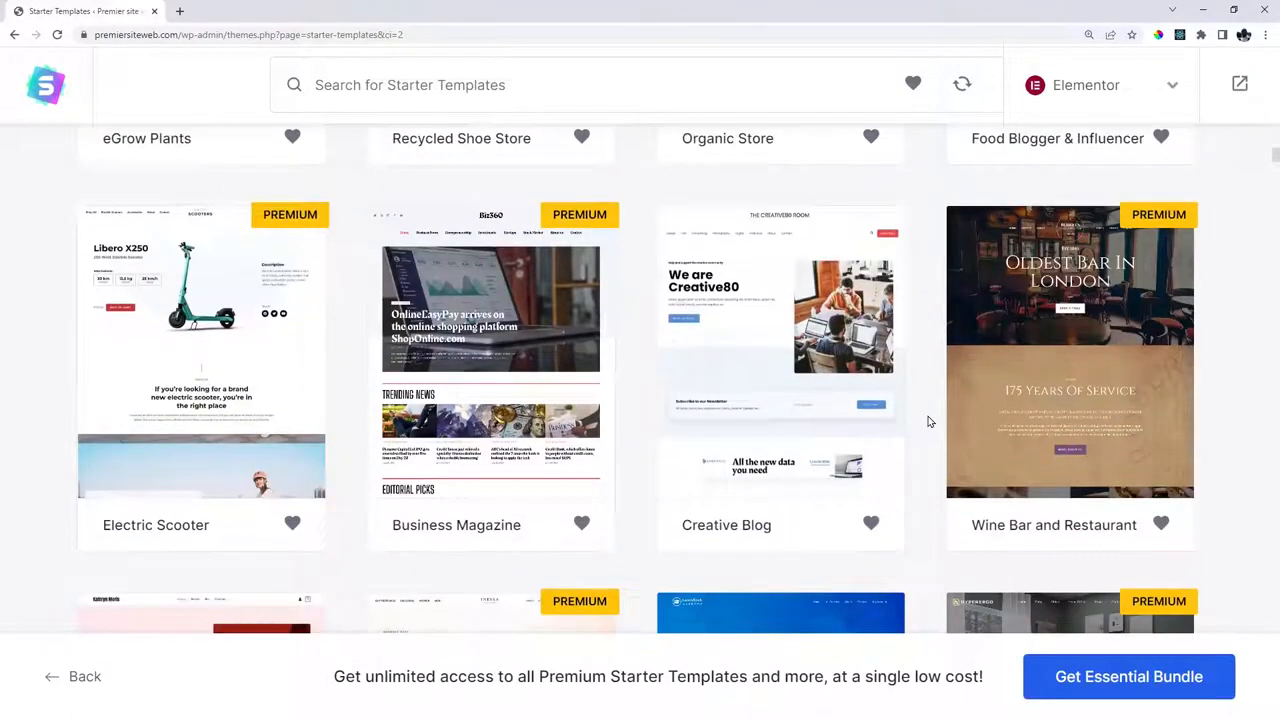
scroll(928, 421, "down", 3)
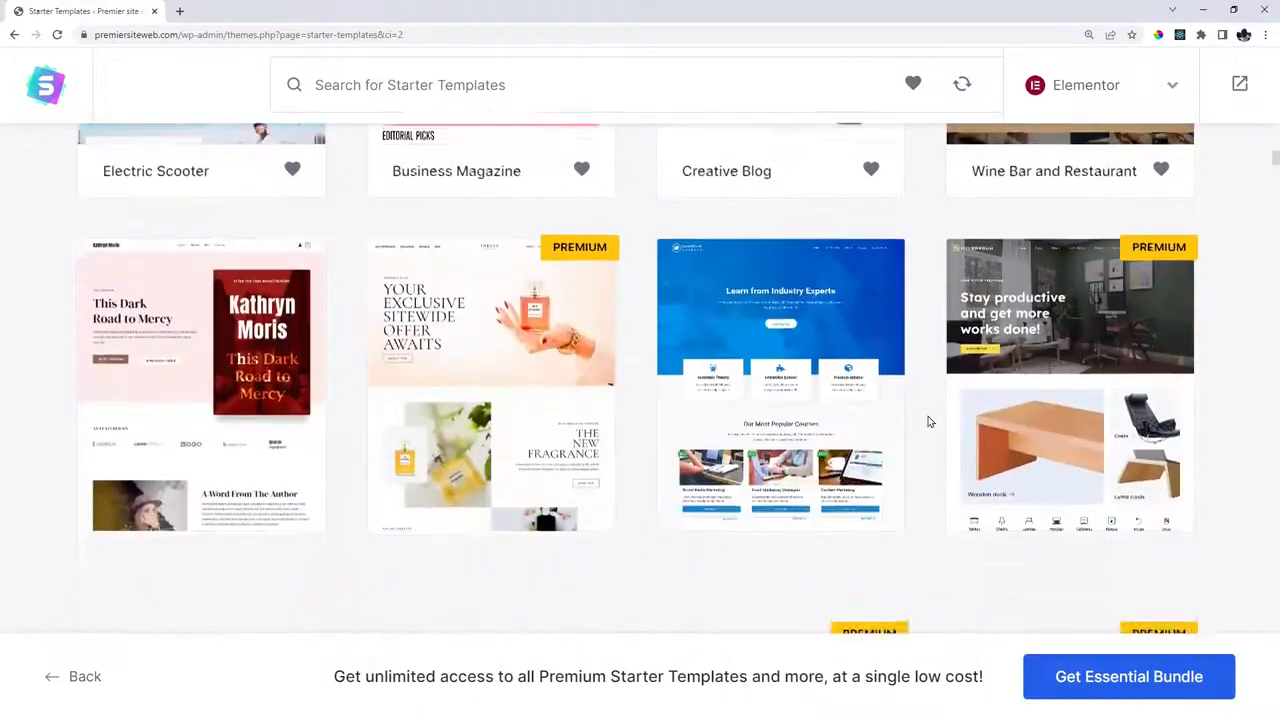
scroll(928, 421, "up", 10)
scroll(928, 421, "down", 3)
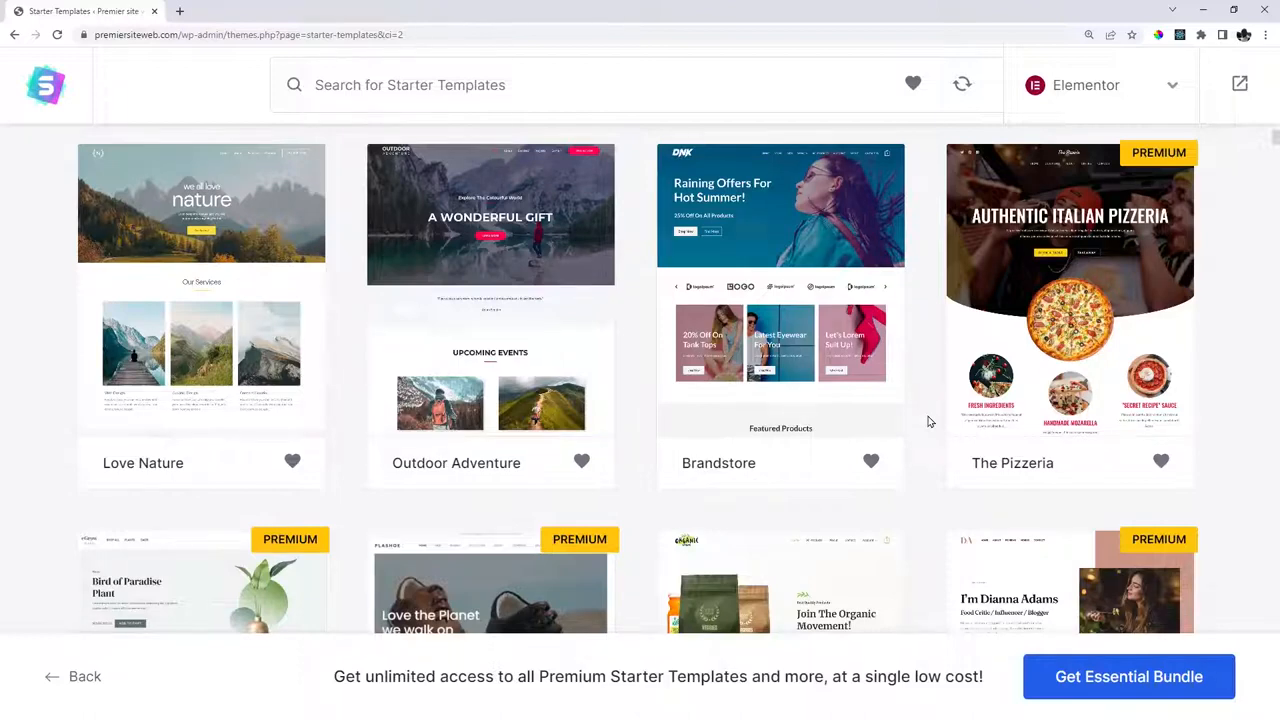
scroll(928, 421, "up", 5)
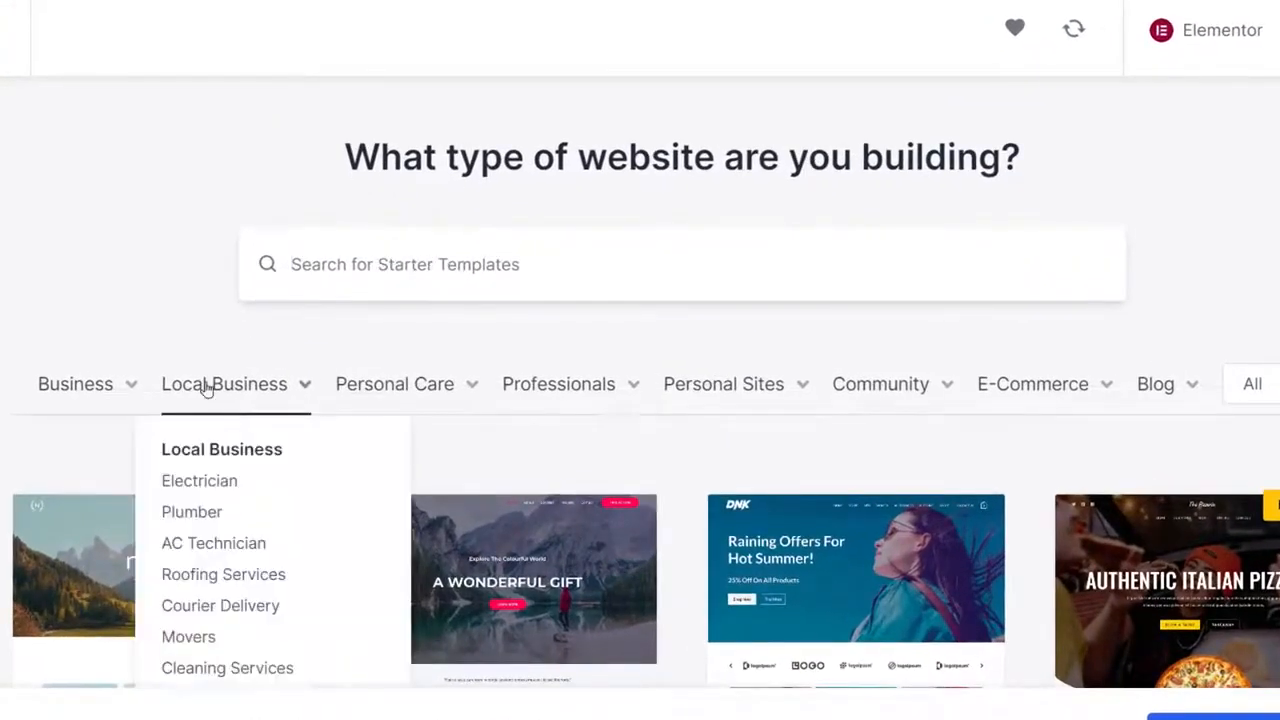
mouse_move(408, 393)
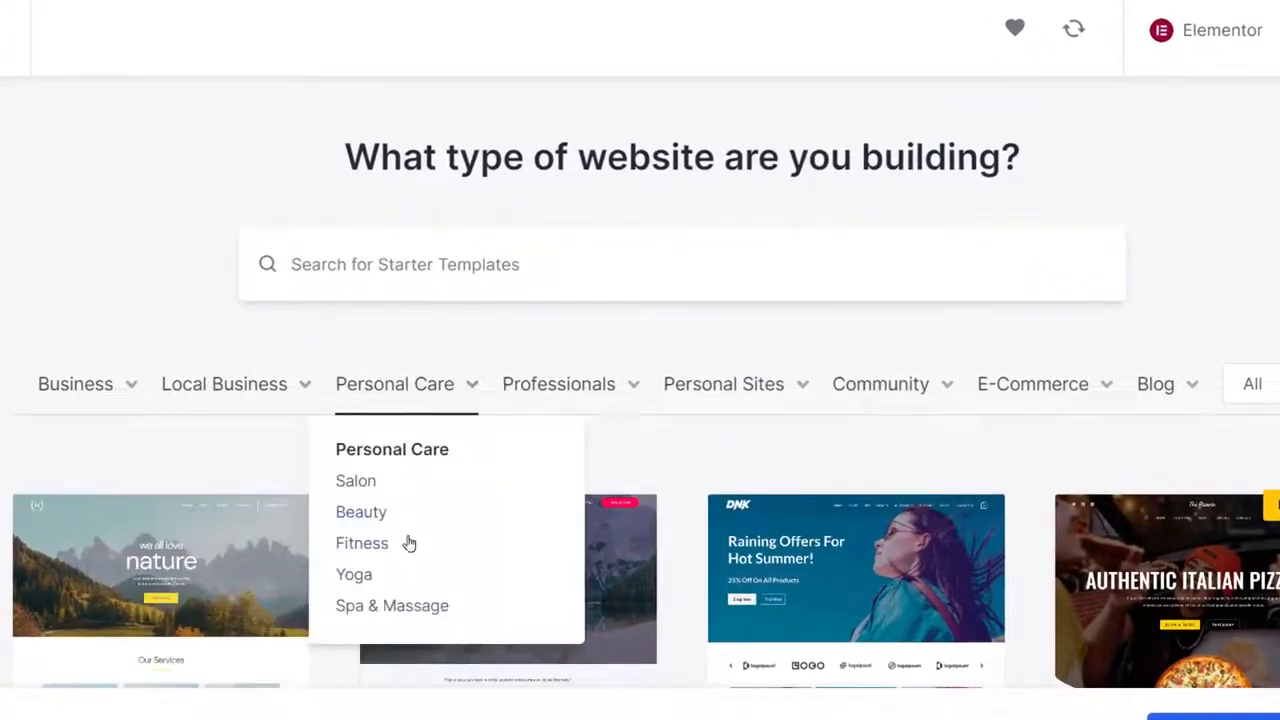
scroll(1000, 430, "down", 3)
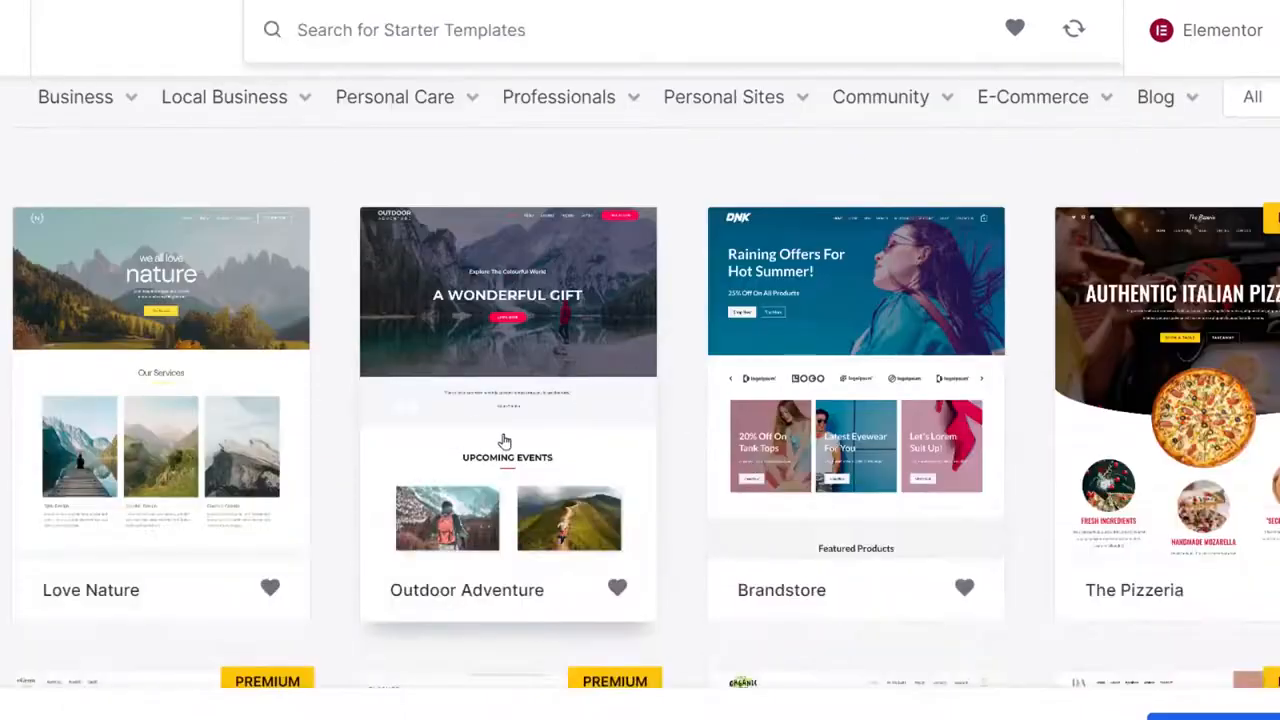
Pick the Outdoor Adventure template, skip the logo, and keep the default colours and Montserrat/Noto Sans fonts.
left_click(502, 348)
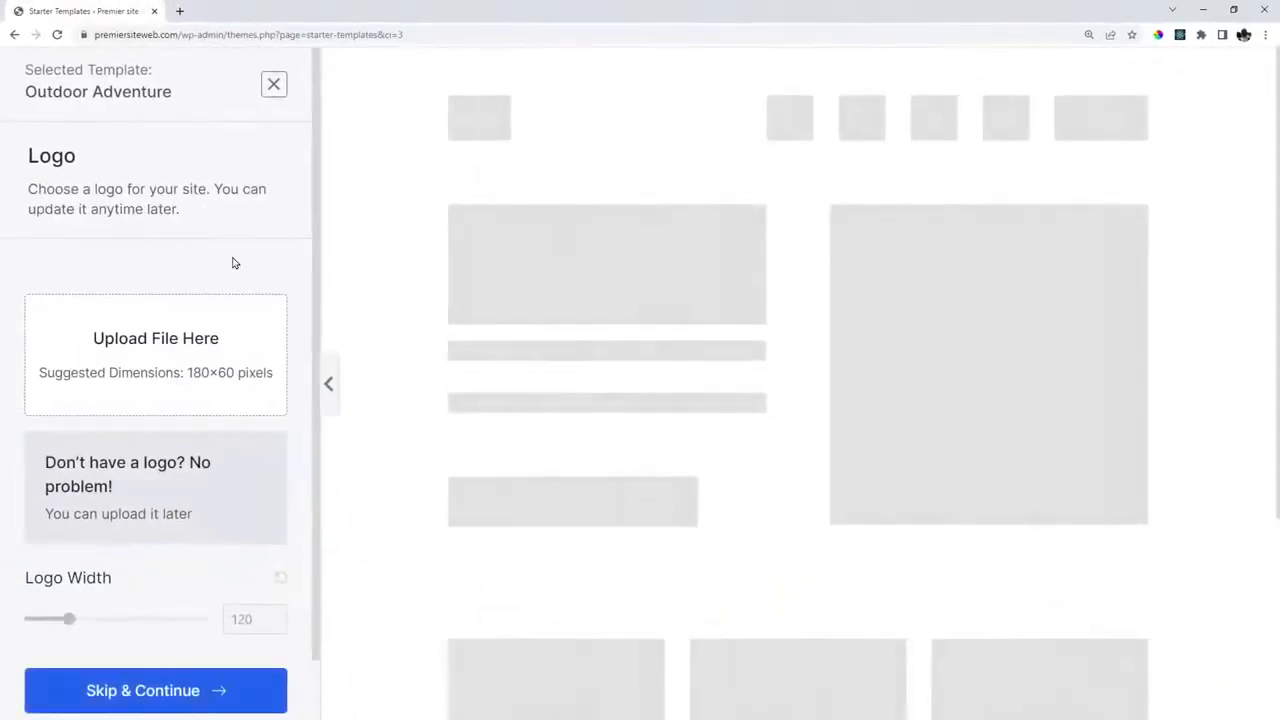
scroll(190, 460, "down", 1)
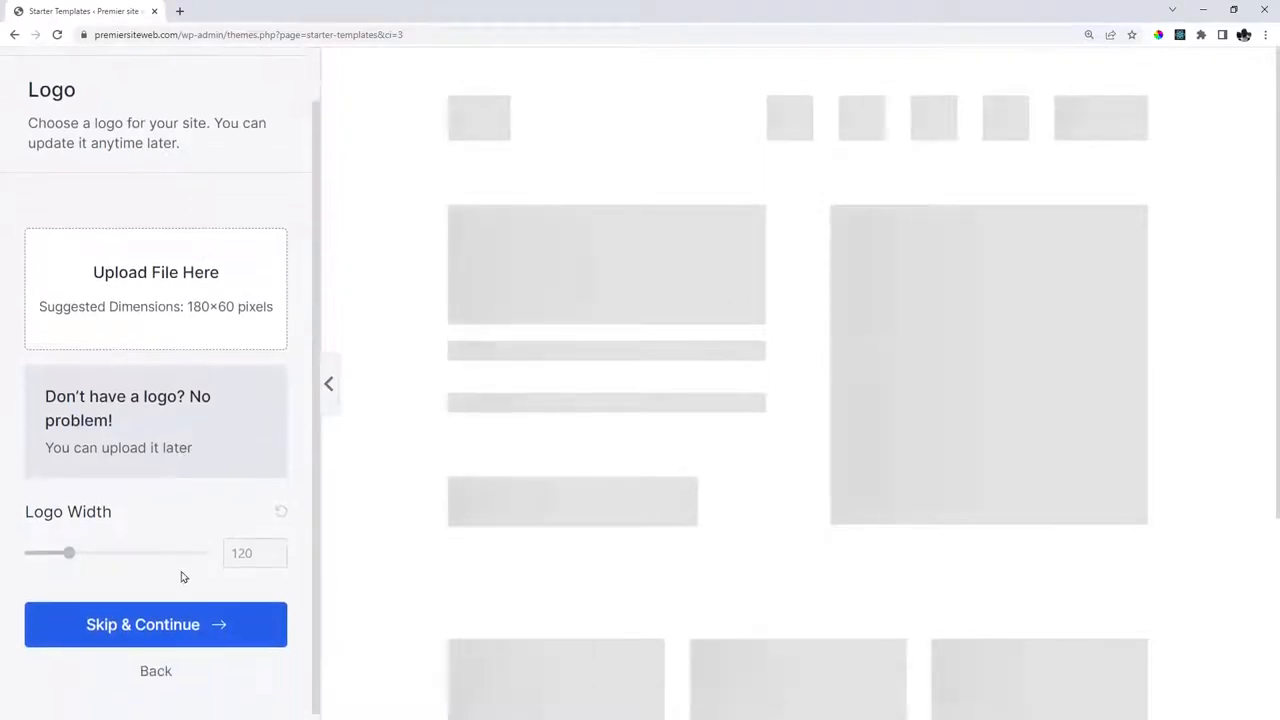
left_click(146, 622)
scroll(185, 520, "down", 2)
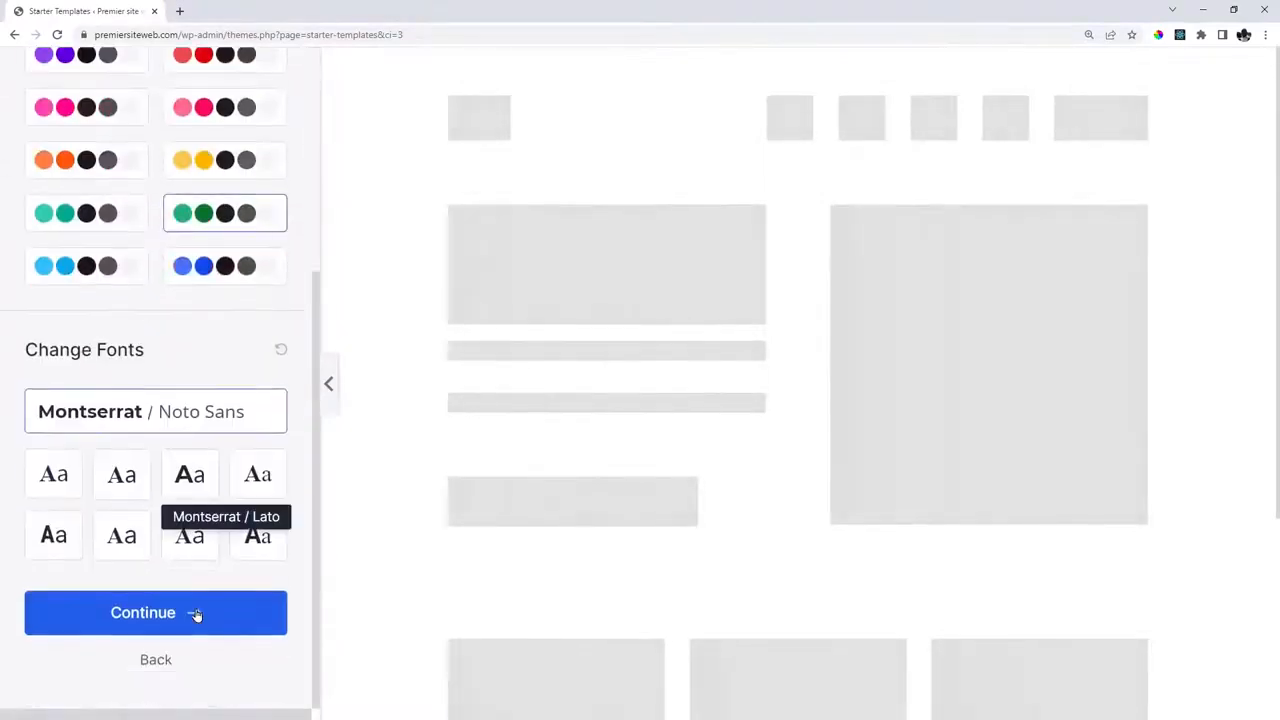
left_click(167, 615)
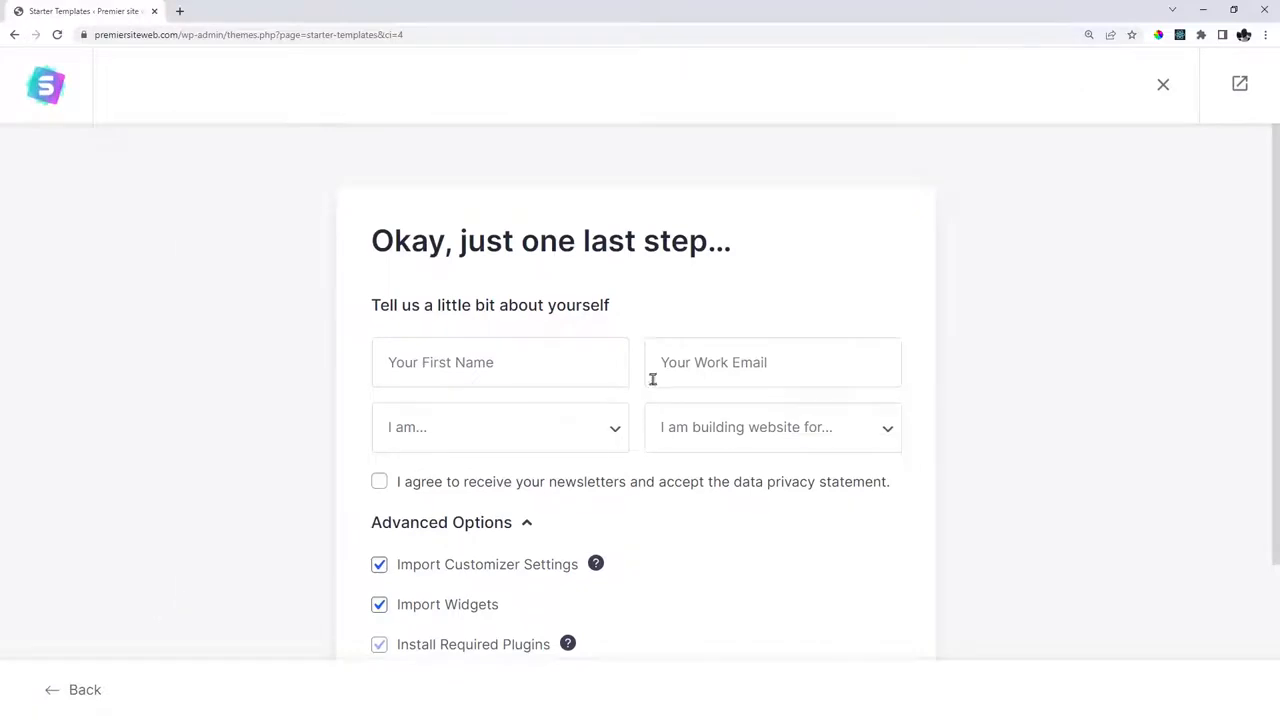
Submit the import form with all Advanced Options checked to build the Outdoor Adventure site.
scroll(651, 374, "down", 2)
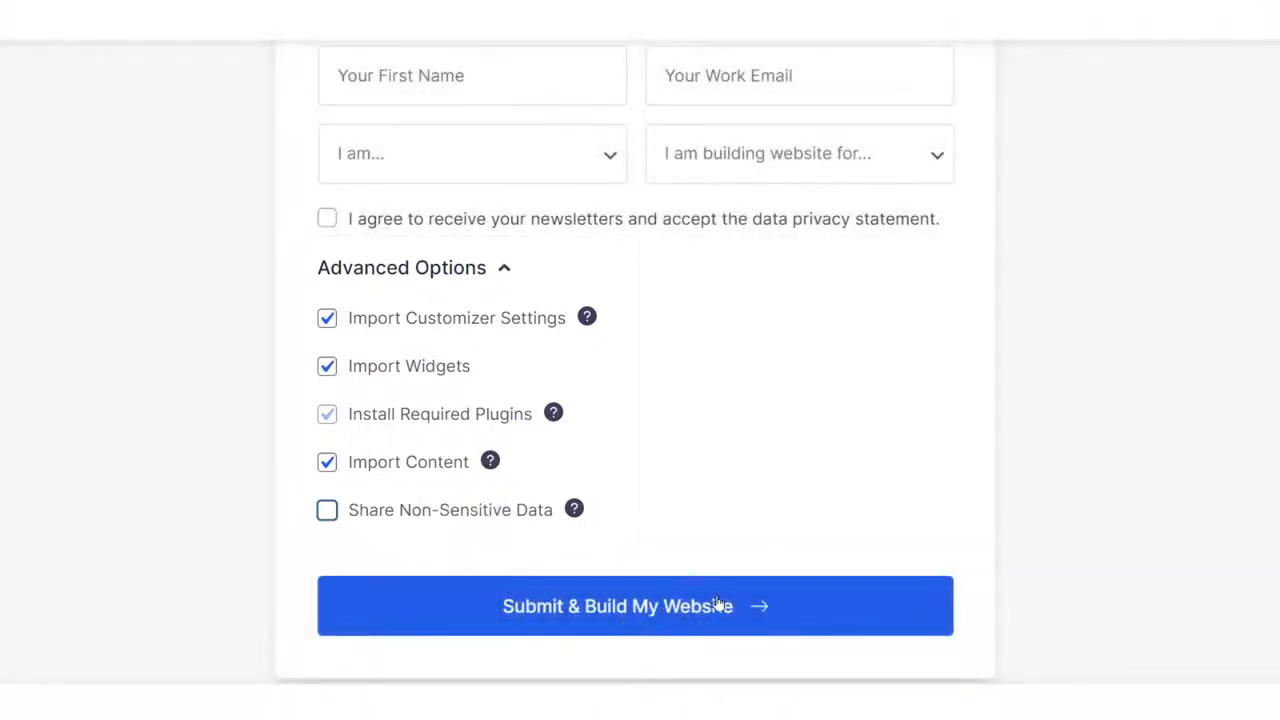
left_click(717, 604)
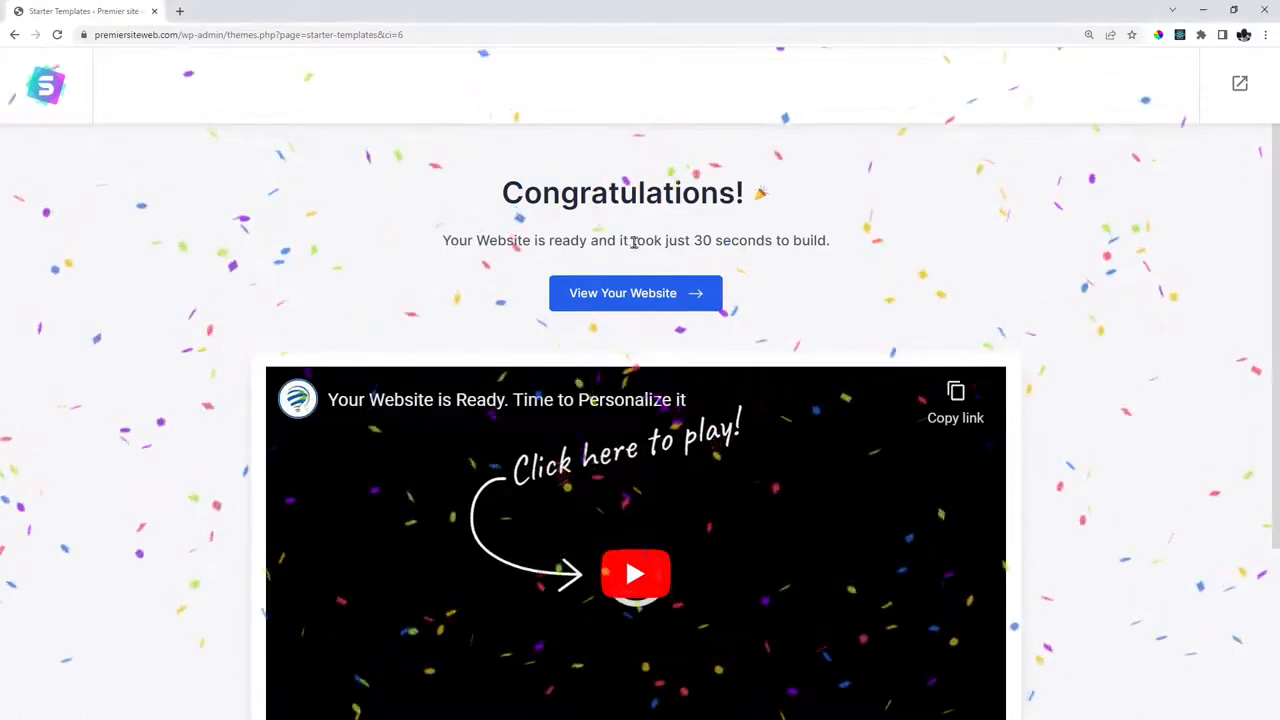
Open the finished Outdoor Adventure website in a new tab and scroll through its home page.
left_click_drag(443, 240, 766, 241)
left_click(772, 242)
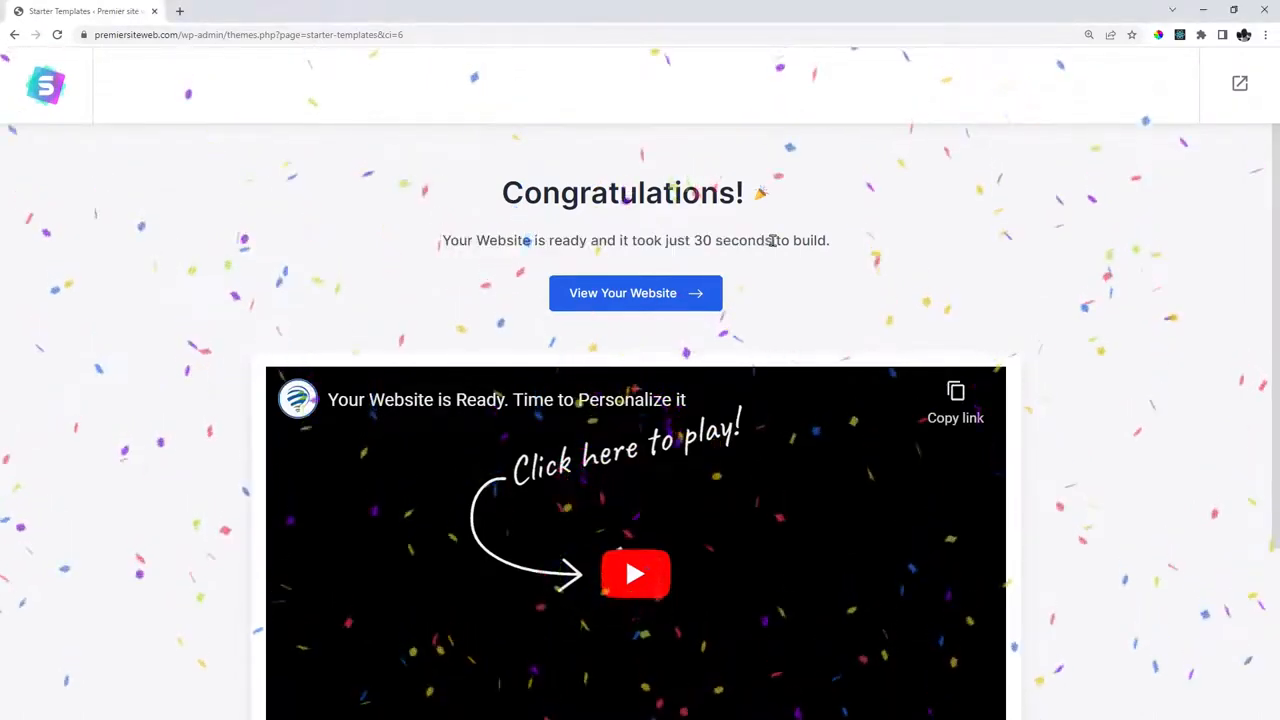
left_click(620, 294)
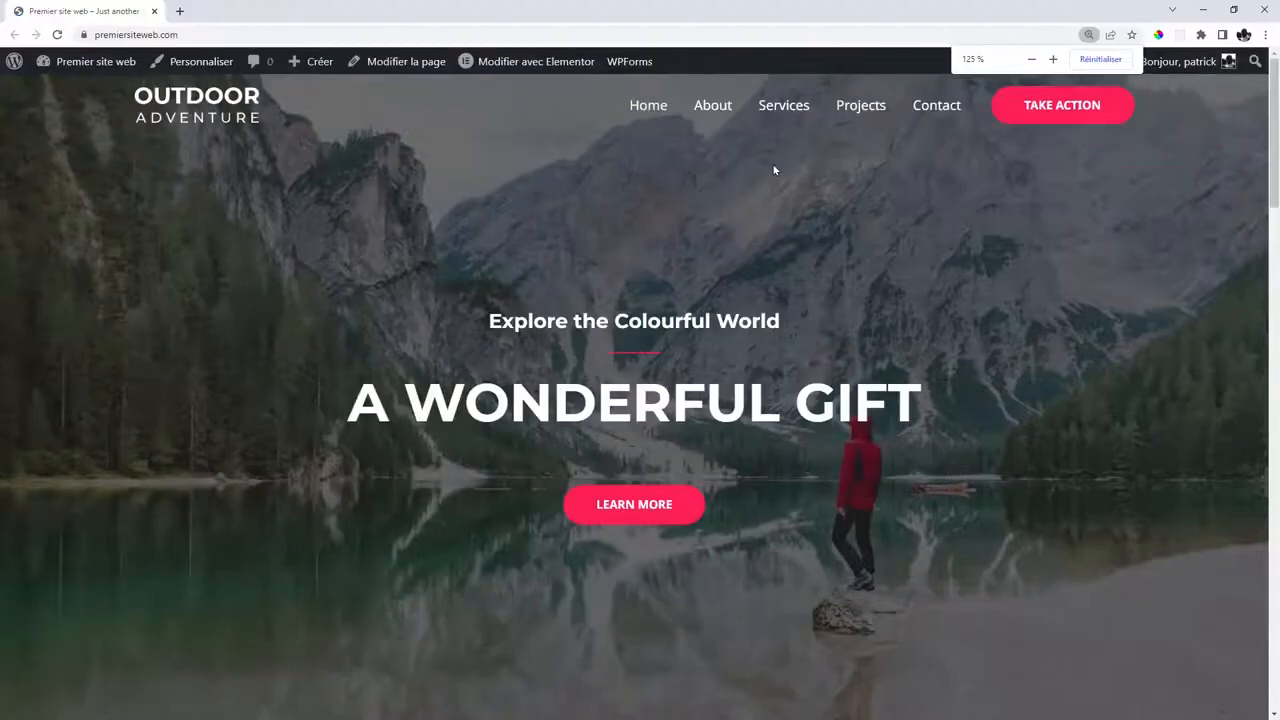
scroll(772, 200, "down", 3)
scroll(773, 243, "down", 15)
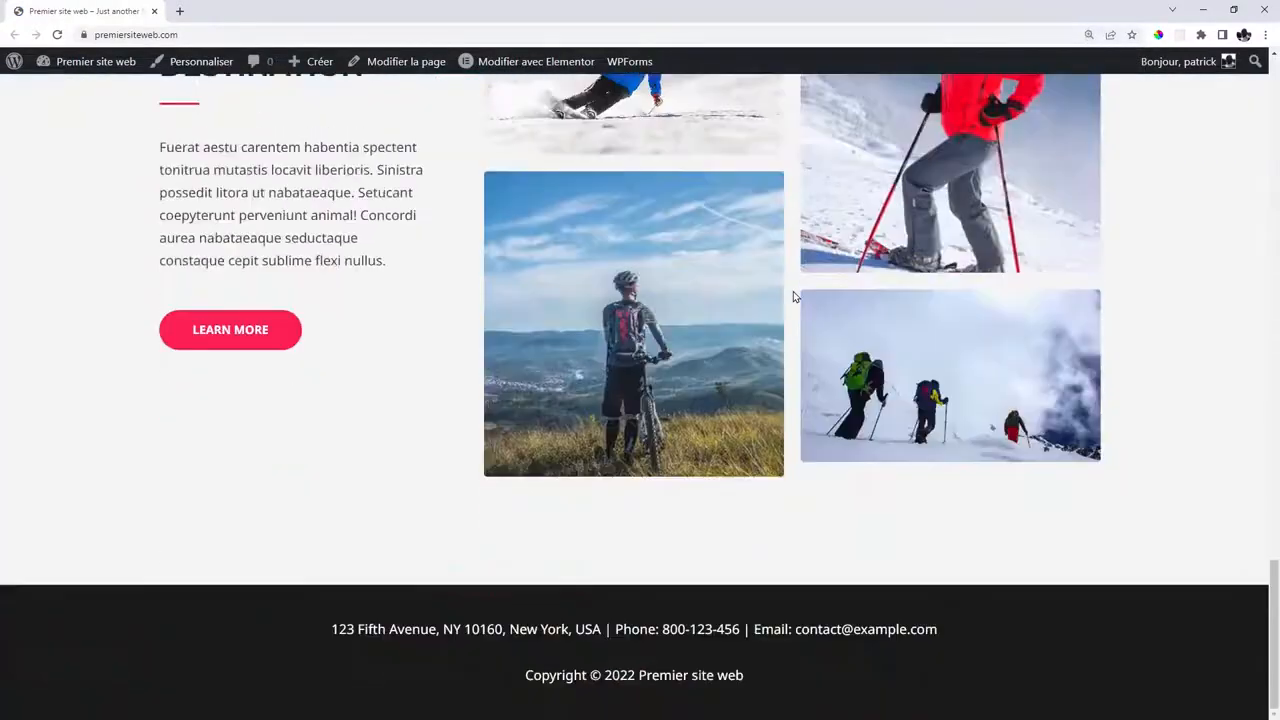
scroll(793, 297, "up", 18)
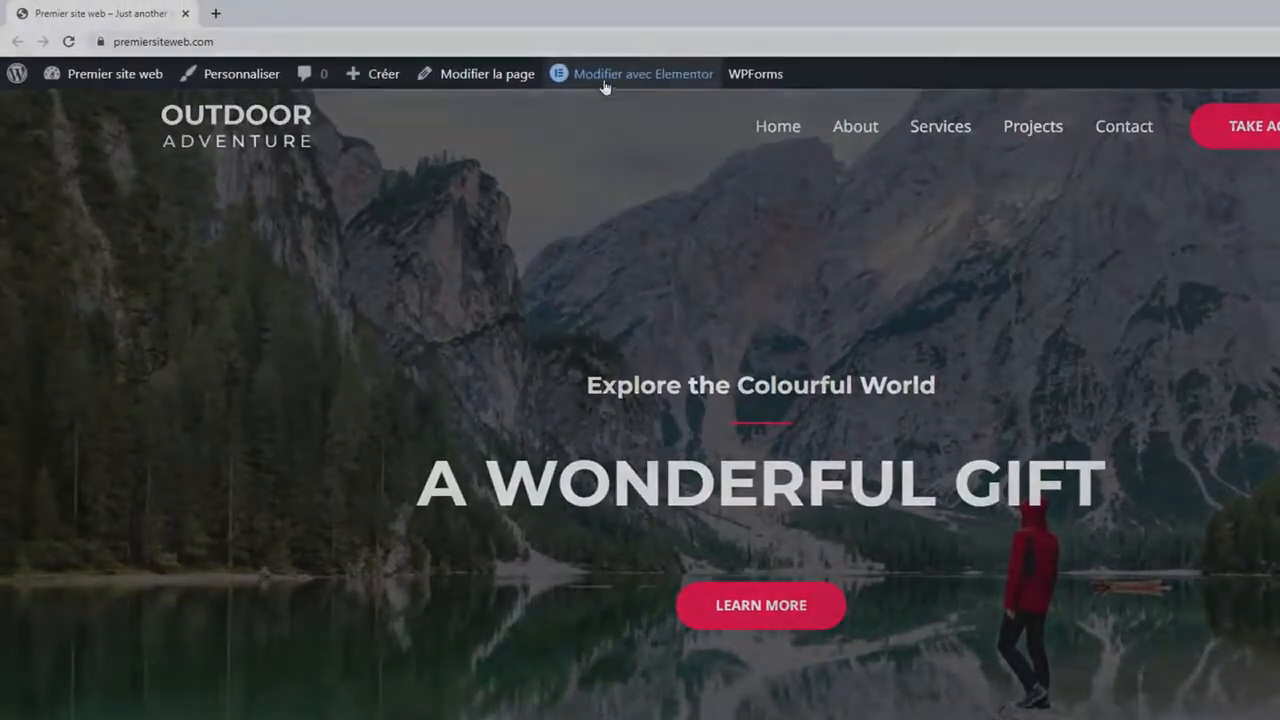
Launch the Elementor editor on the home page via 'Modifier avec Elementor' in the admin bar.
mouse_move(590, 78)
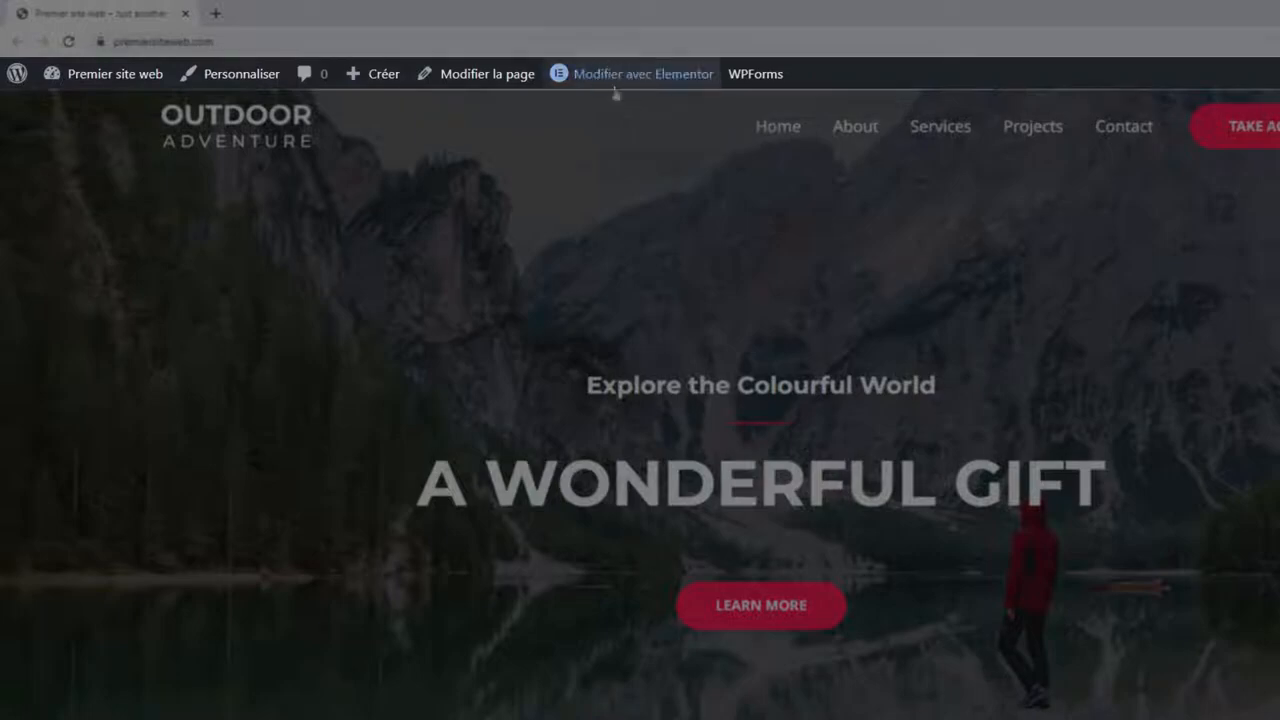
scroll(818, 204, "down", 10)
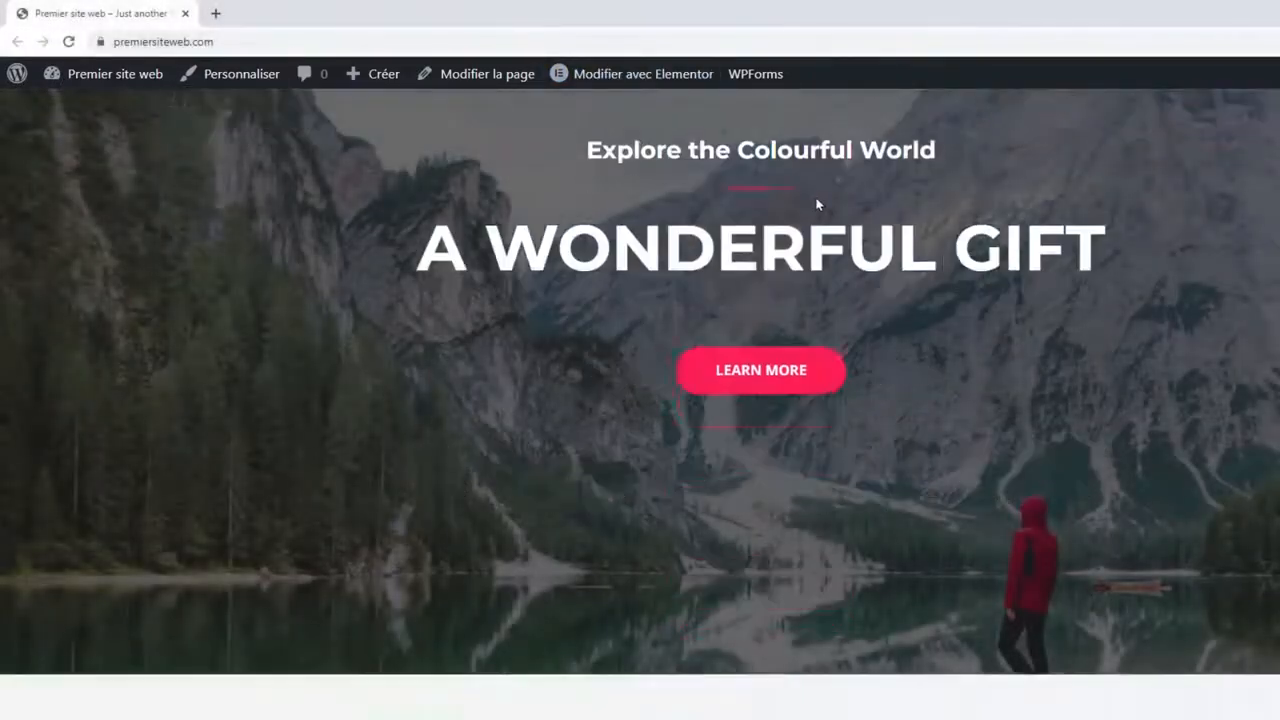
scroll(818, 204, "up", 10)
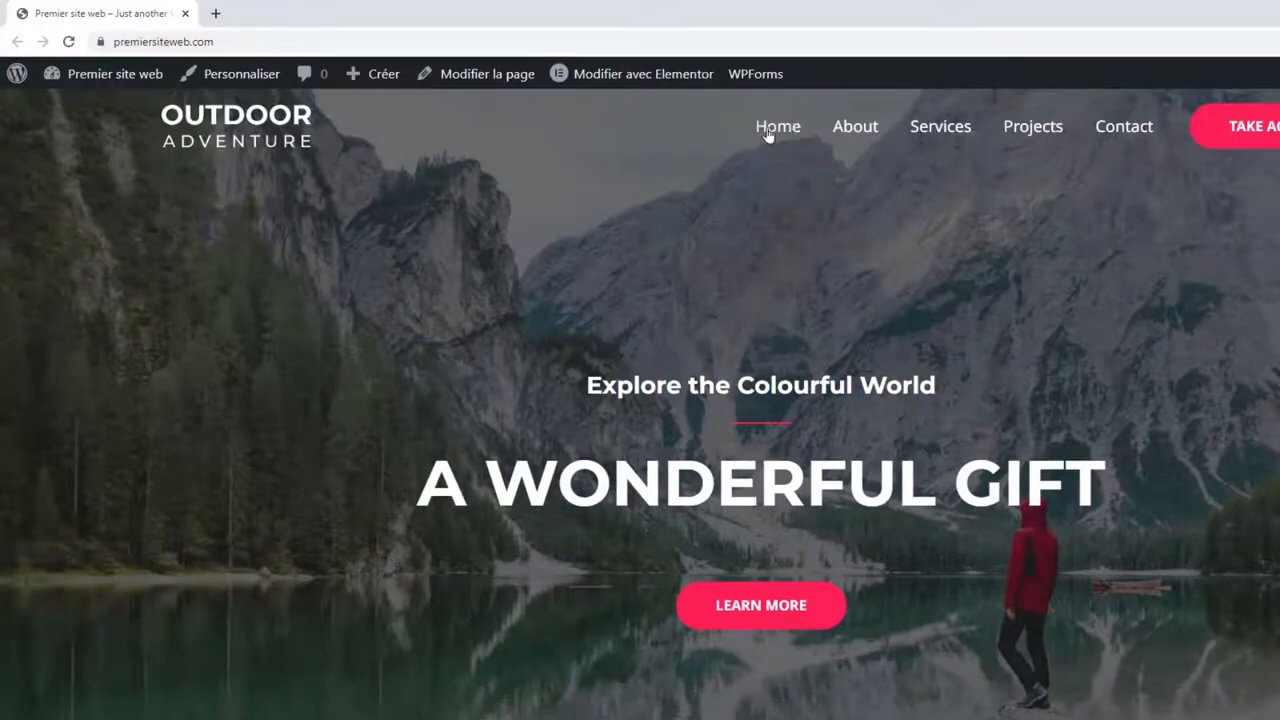
left_click(640, 74)
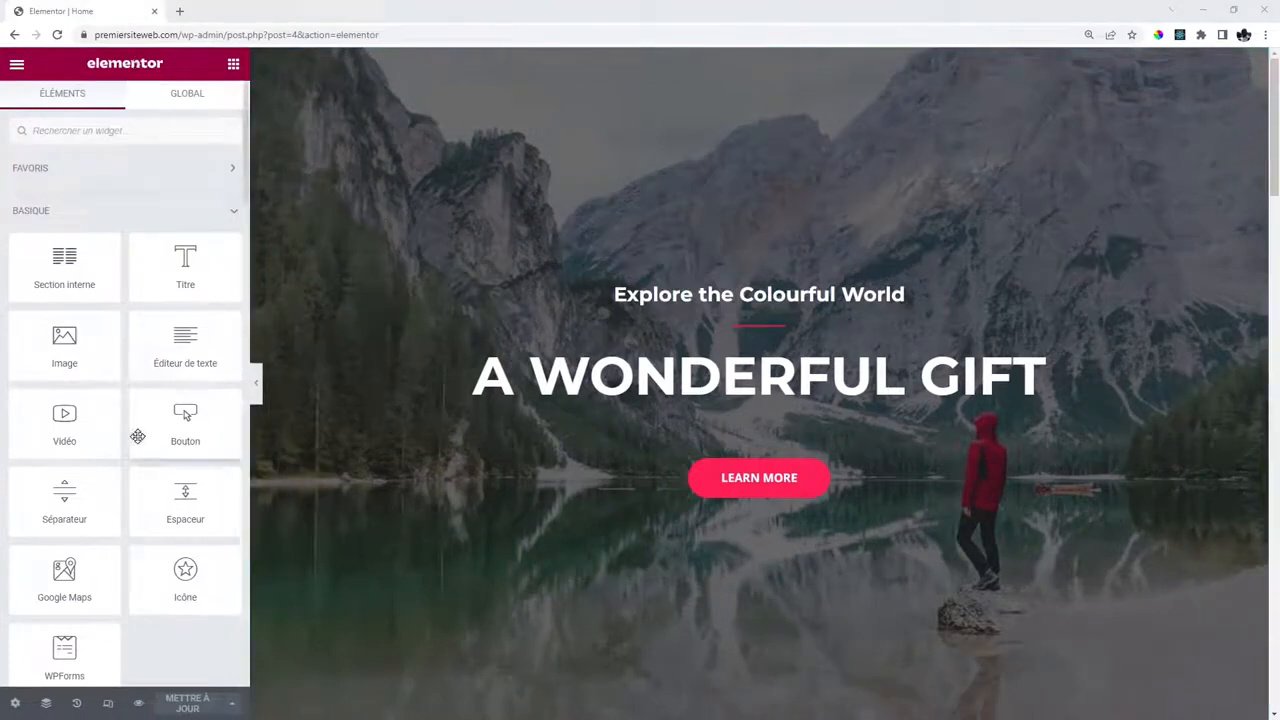
Browse the widget panel and preview, then open the Elementor panel's hamburger menu.
scroll(137, 340, "down", 4)
scroll(138, 347, "up", 4)
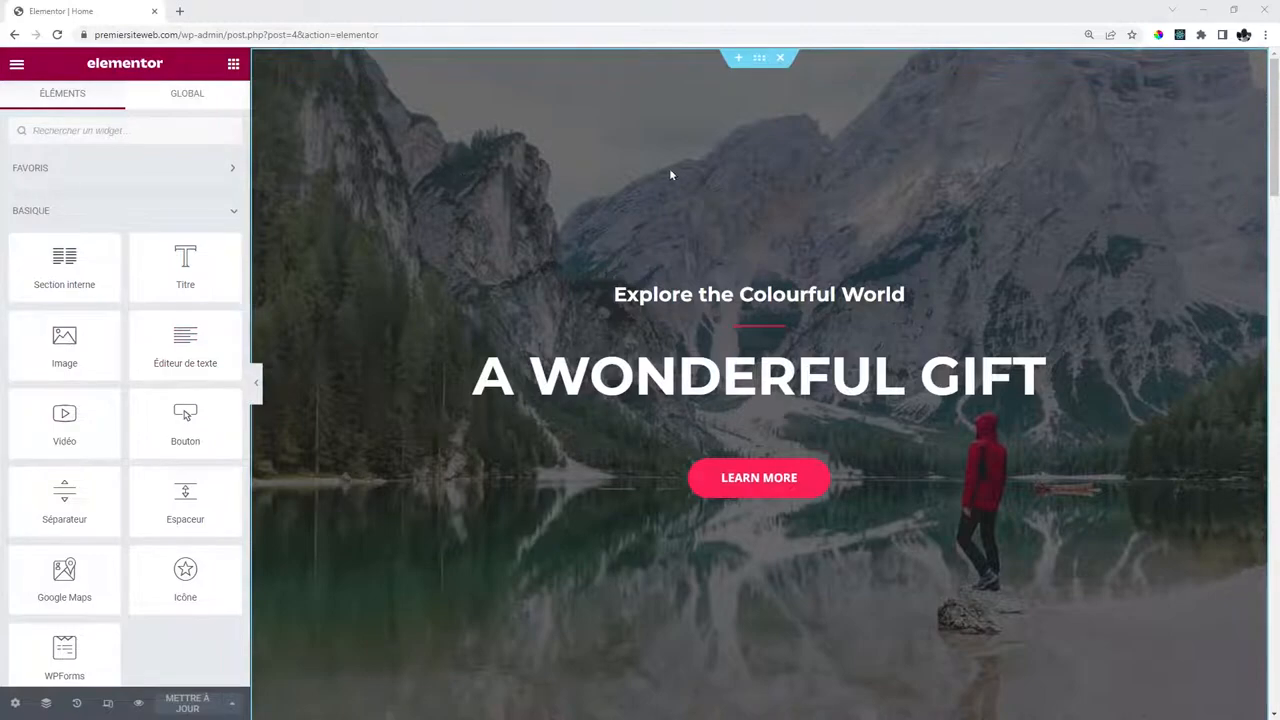
scroll(670, 174, "down", 10)
scroll(672, 175, "up", 5)
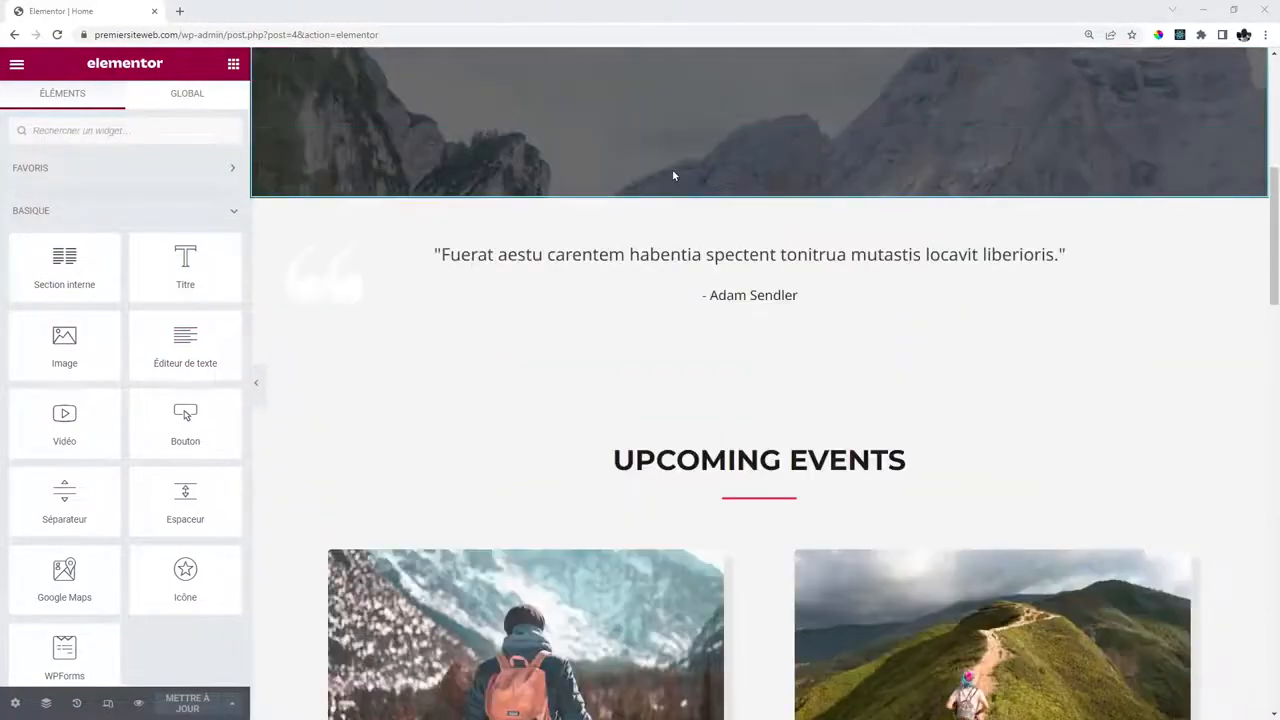
scroll(673, 175, "up", 5)
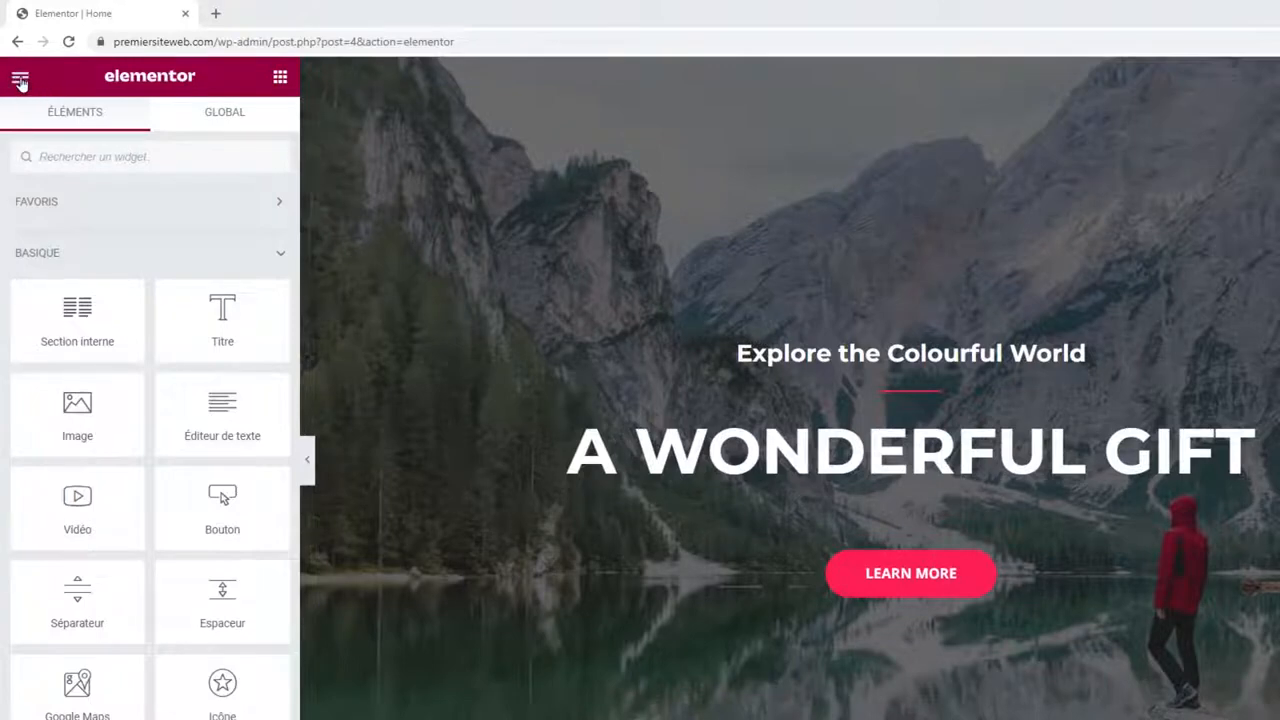
left_click(20, 80)
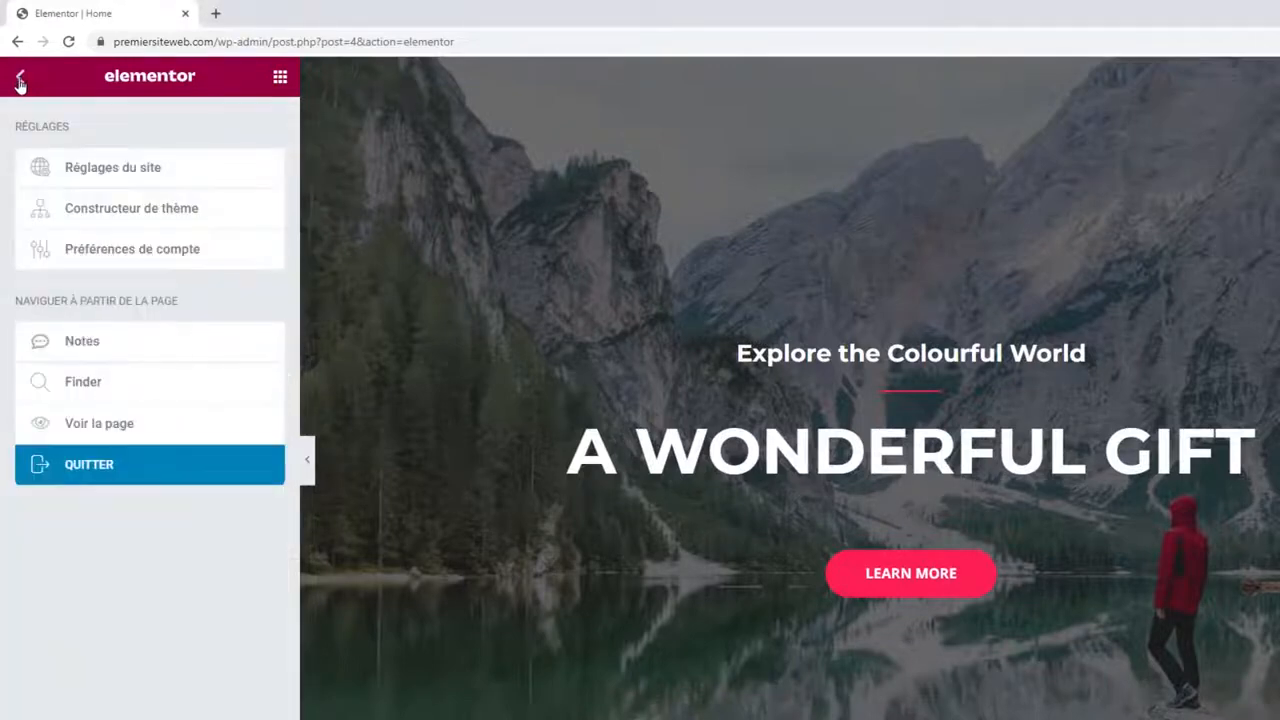
Open Réglages du site and show Couleurs globales with Primary, Secondary, Text and Accent.
left_click(140, 168)
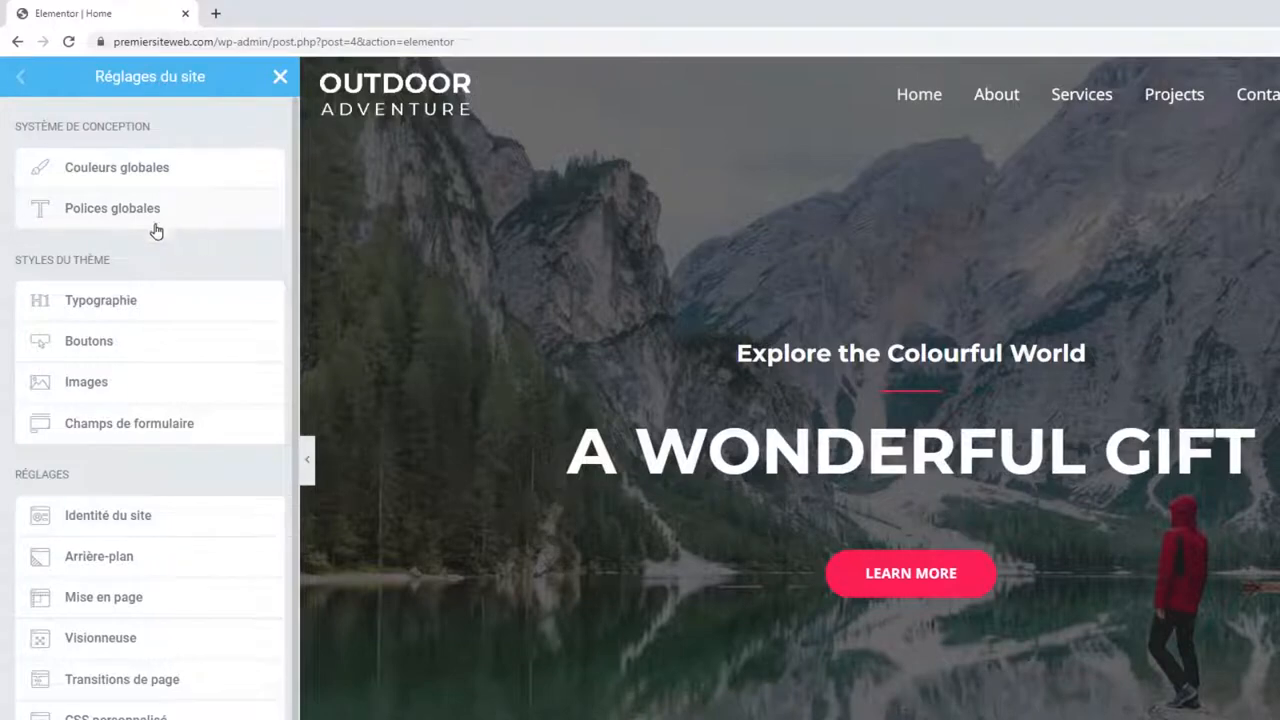
left_click_drag(12, 259, 126, 265)
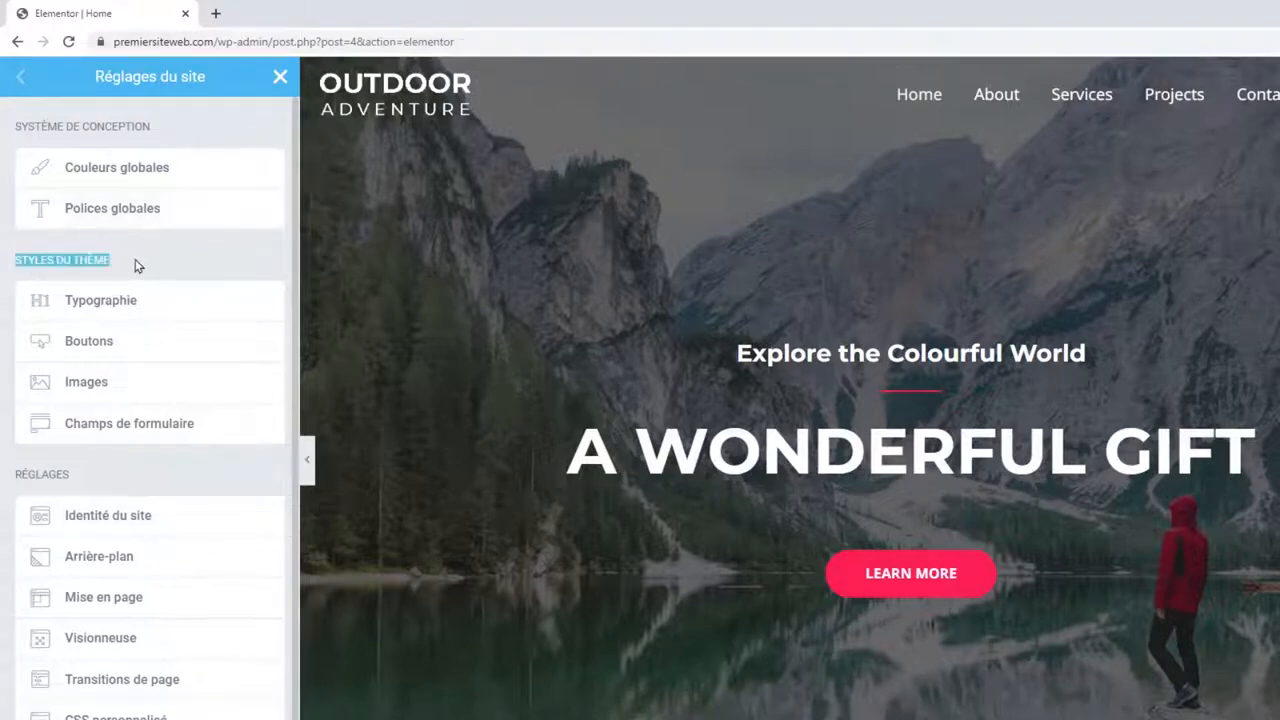
left_click(137, 265)
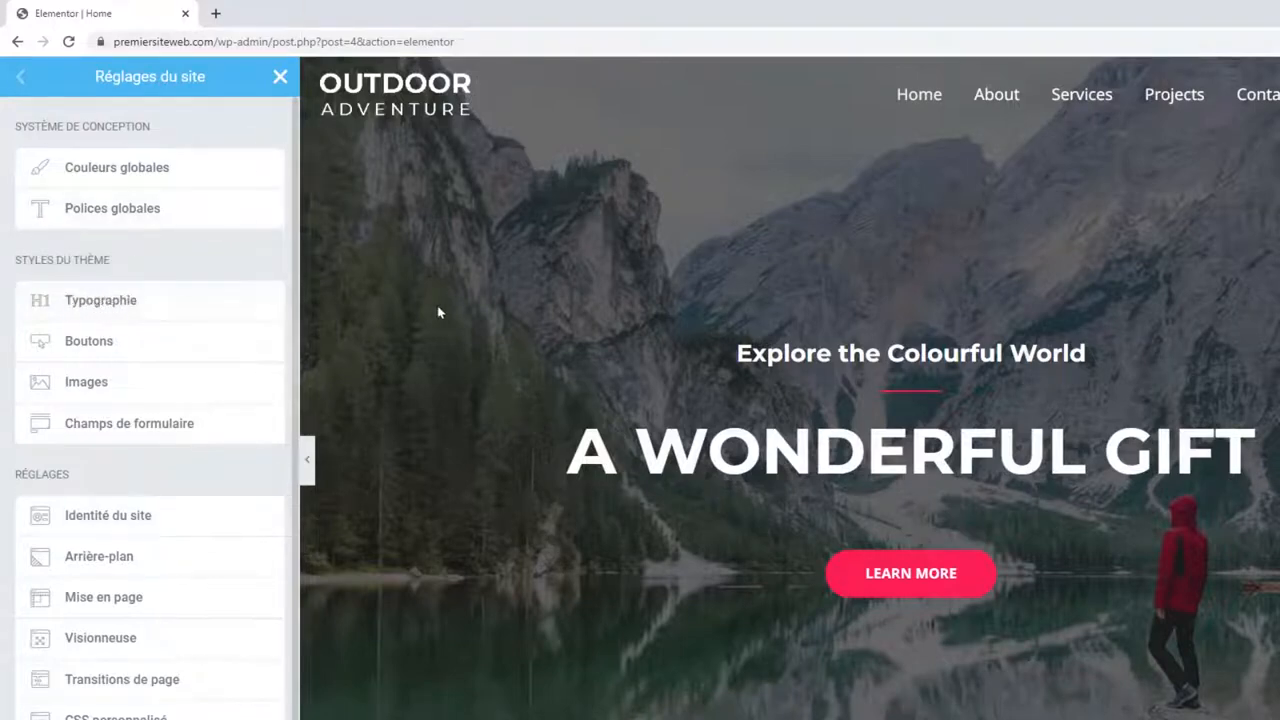
scroll(1010, 330, "down", 6)
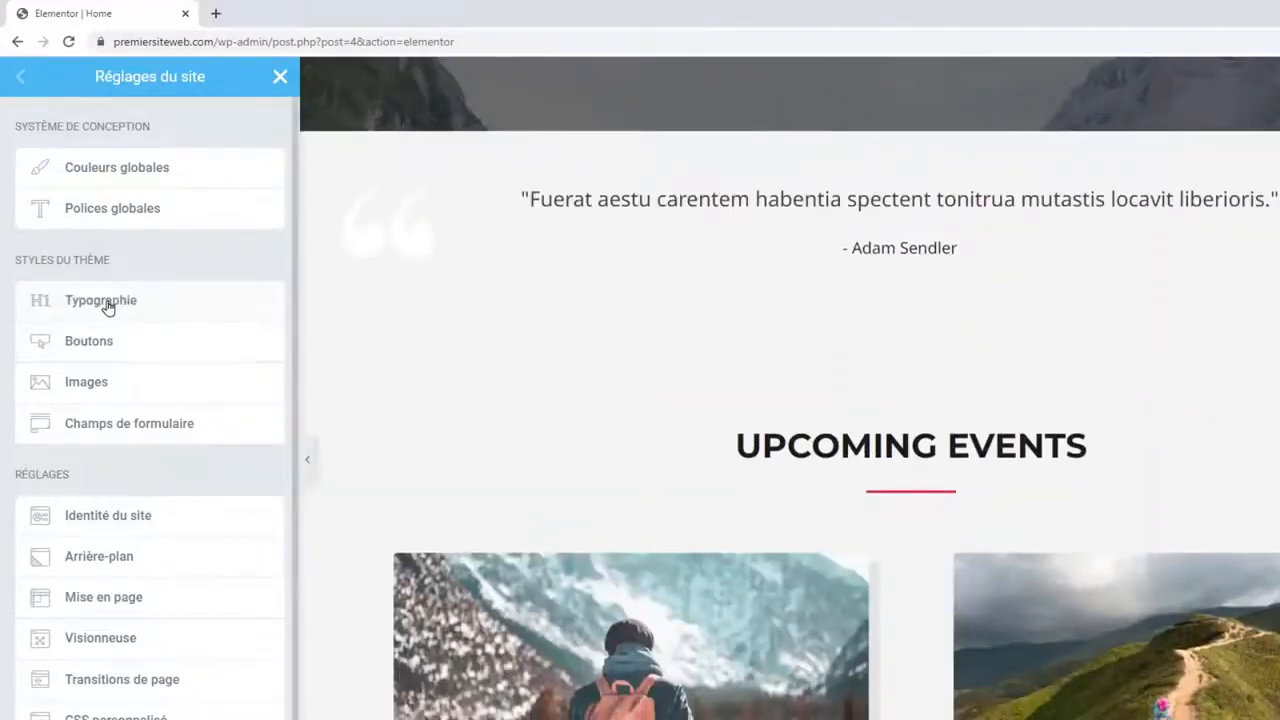
scroll(803, 331, "down", 6)
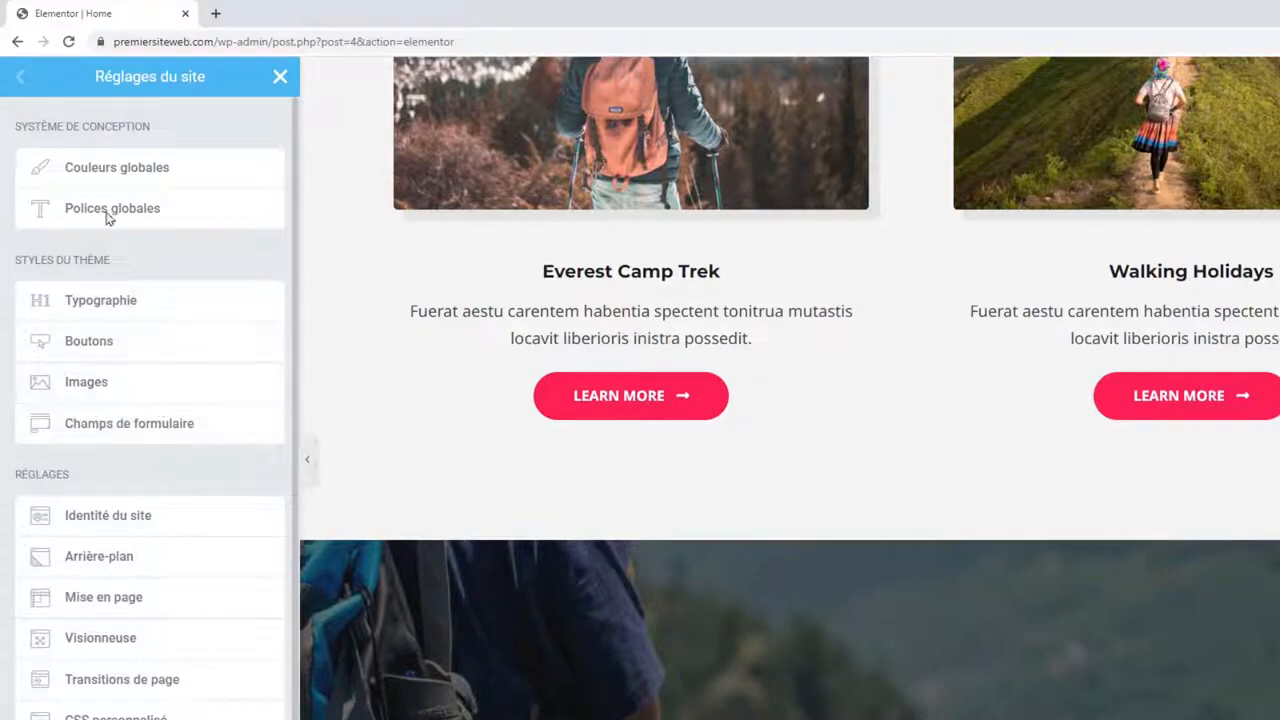
left_click(113, 167)
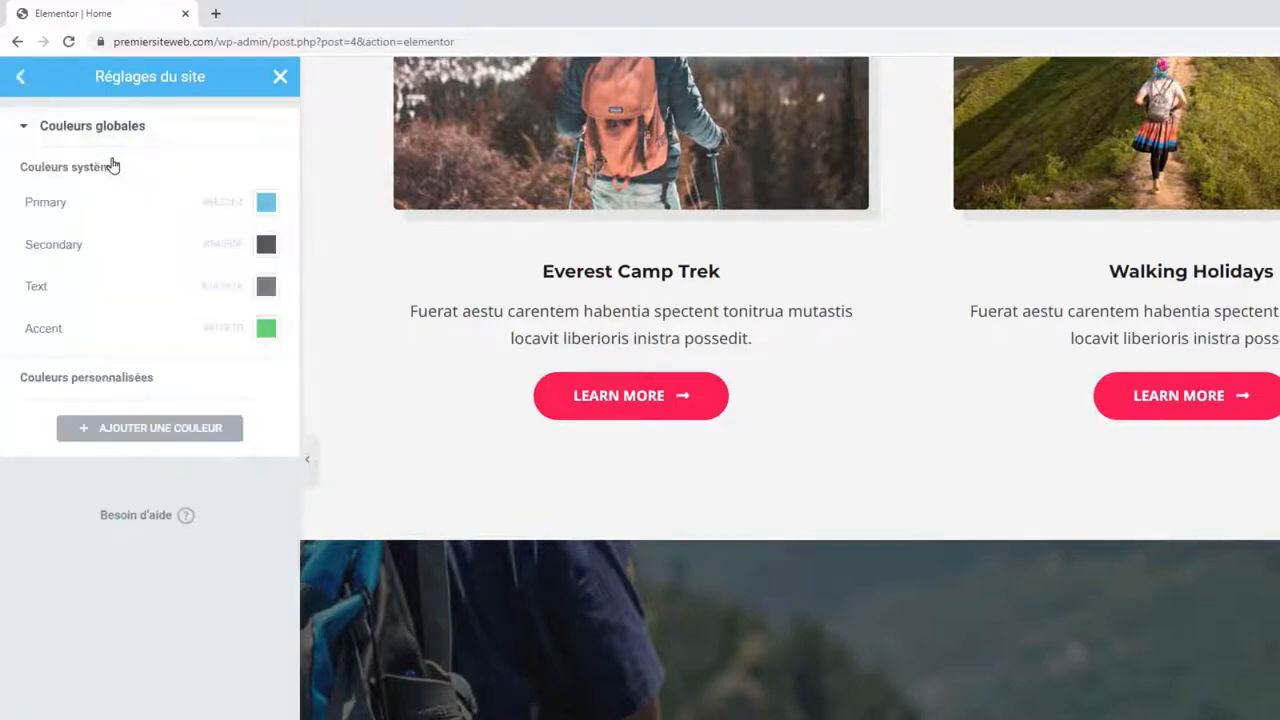
Add a new custom global colour and set its hex value to green (#4c388).
scroll(1040, 310, "up", 10)
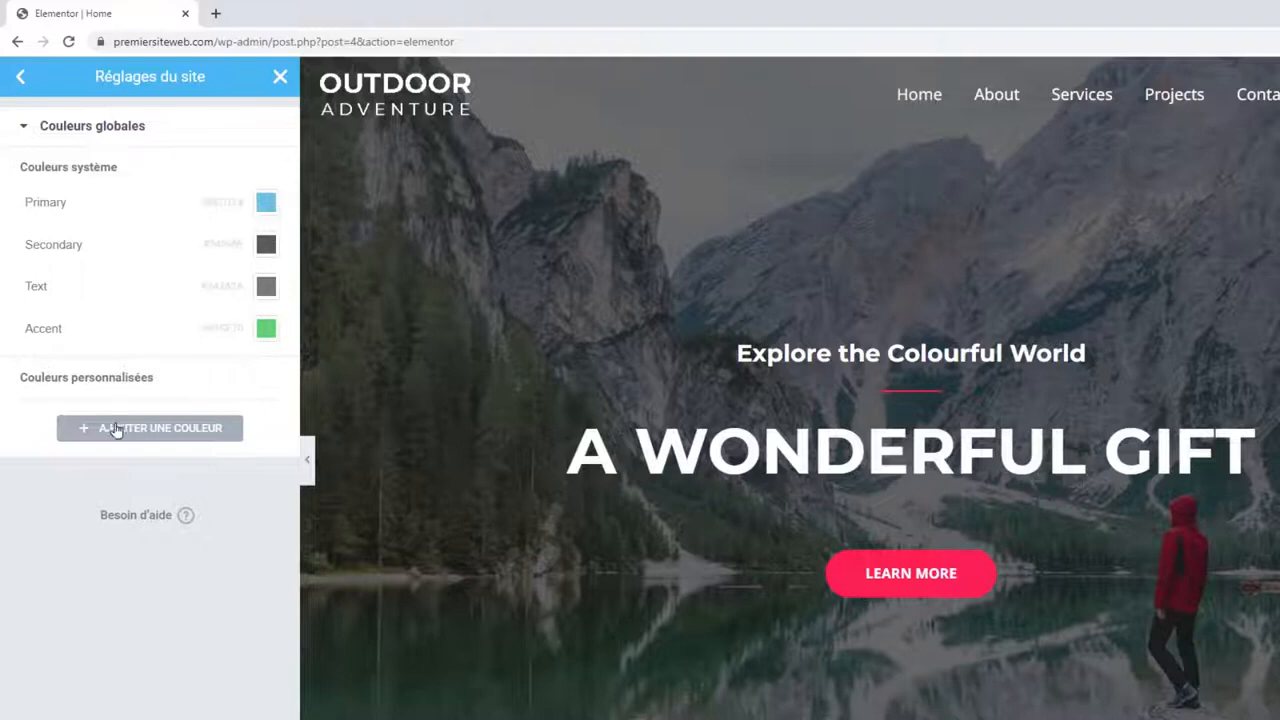
left_click(155, 428)
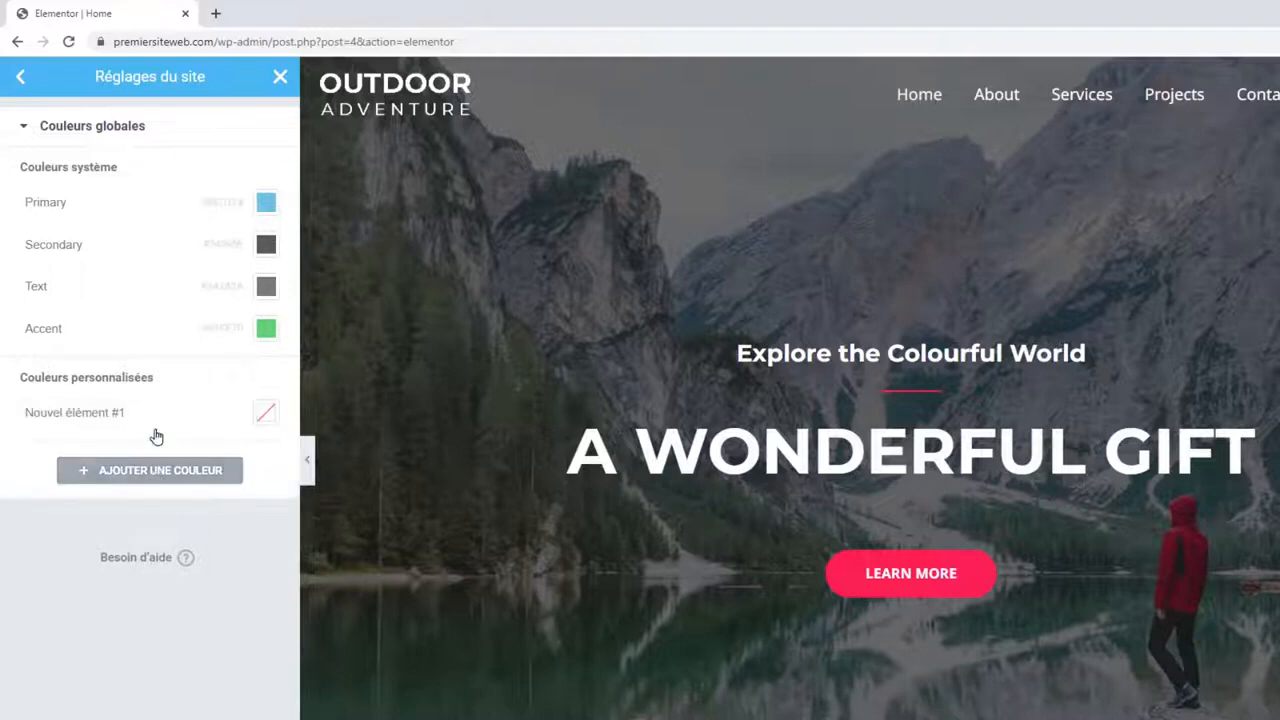
left_click(270, 413)
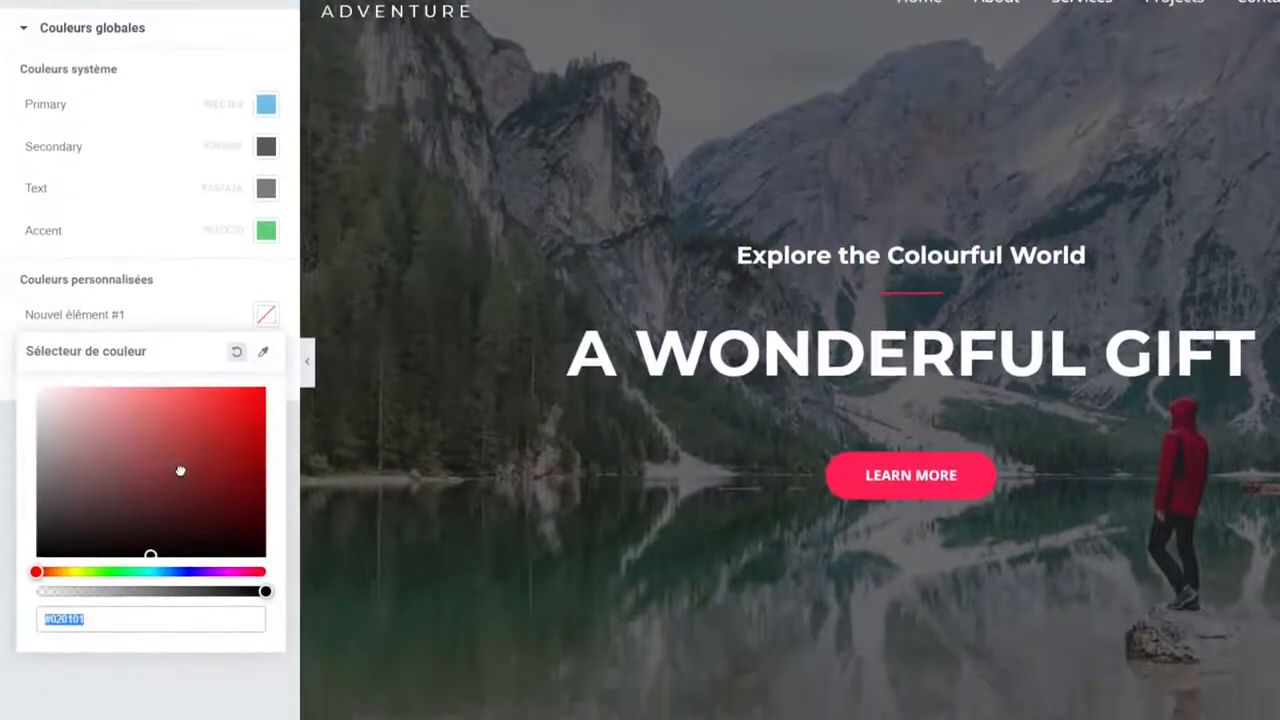
left_click_drag(197, 518, 218, 543)
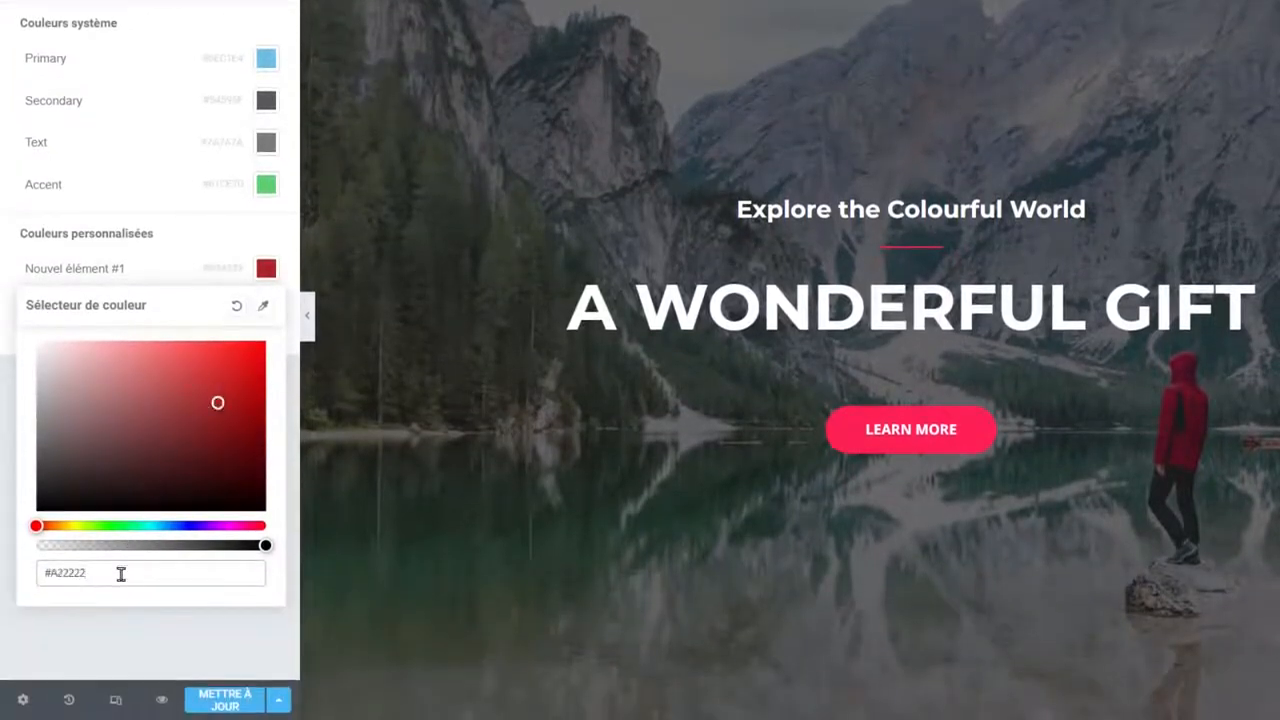
double_click(80, 573)
key("BackSpace")
type("#4c388")
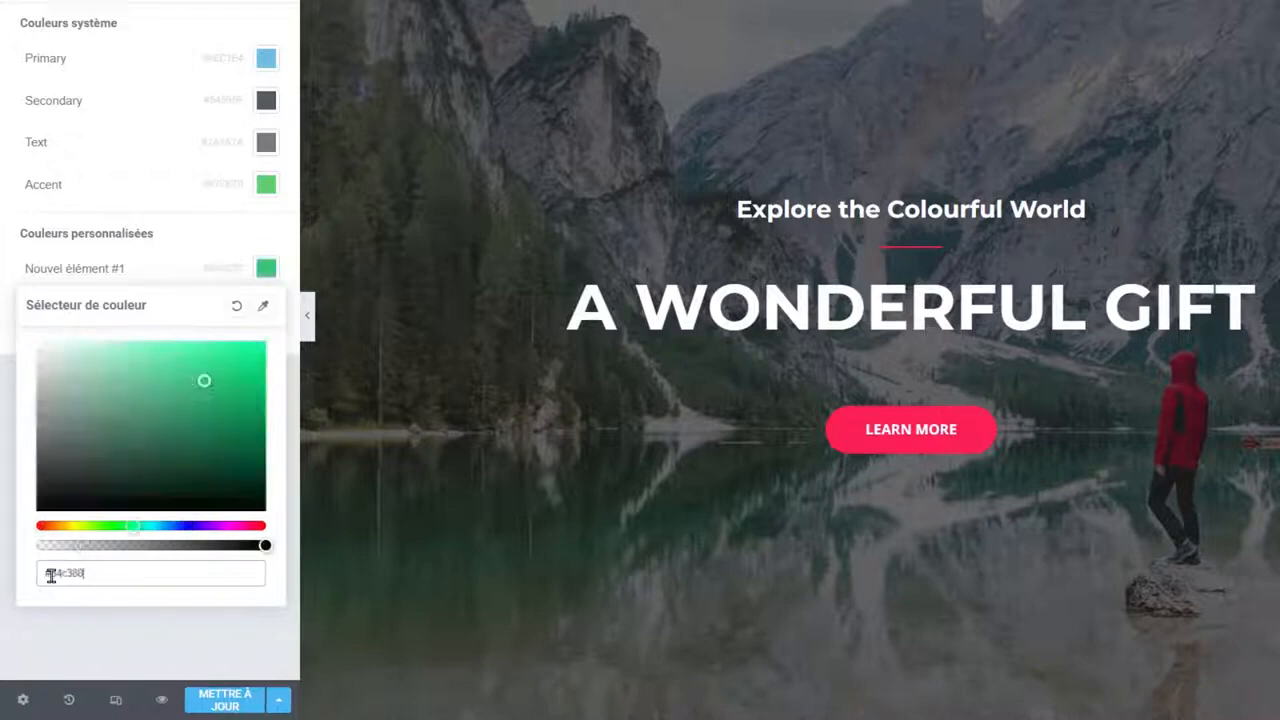
left_click(183, 278)
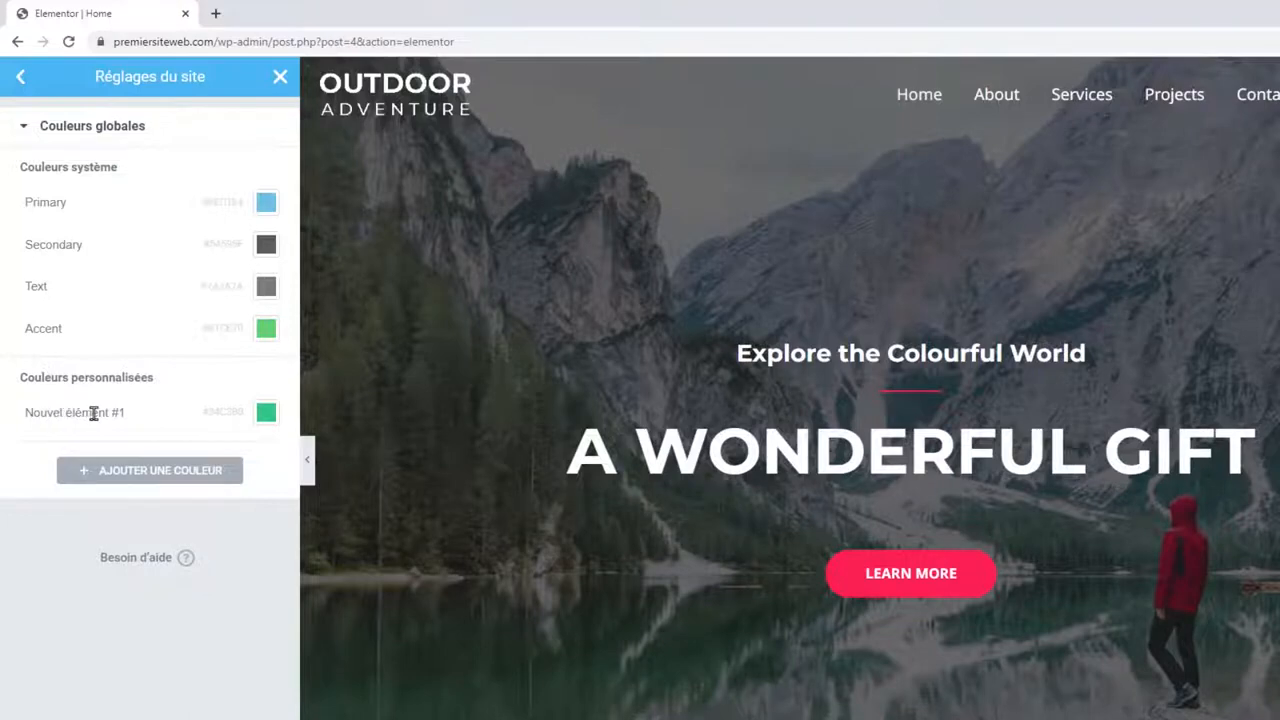
Rename the new colour to 'Couleur A', then open the site Typographie settings.
left_click(84, 413)
left_click_drag(119, 413, 13, 424)
type("Couleur A")
key("Return")
left_click(21, 82)
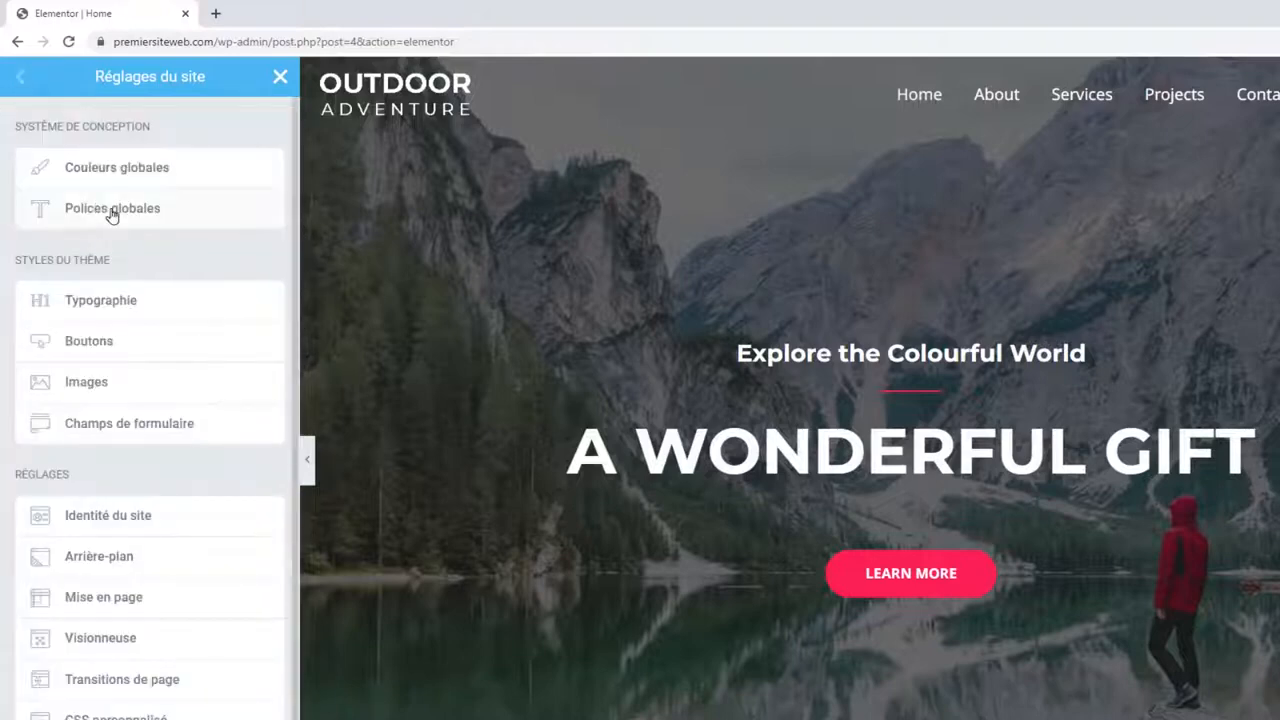
left_click(101, 305)
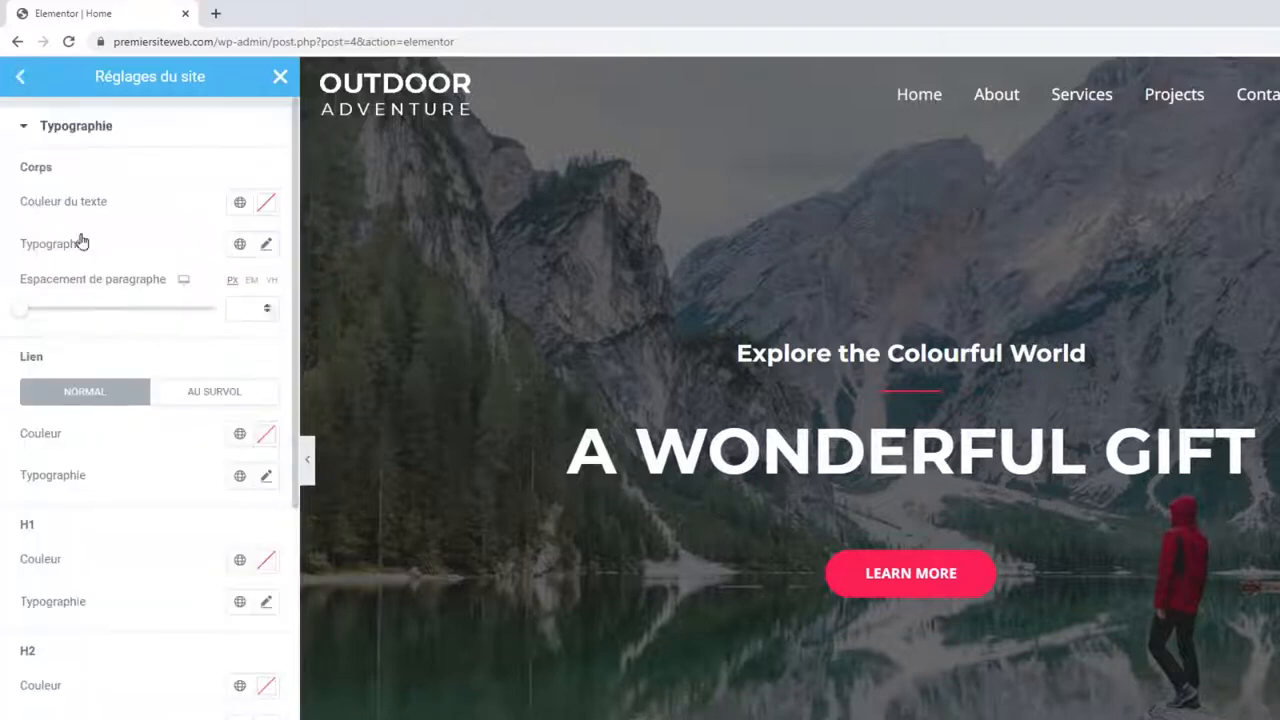
scroll(571, 314, "down", 8)
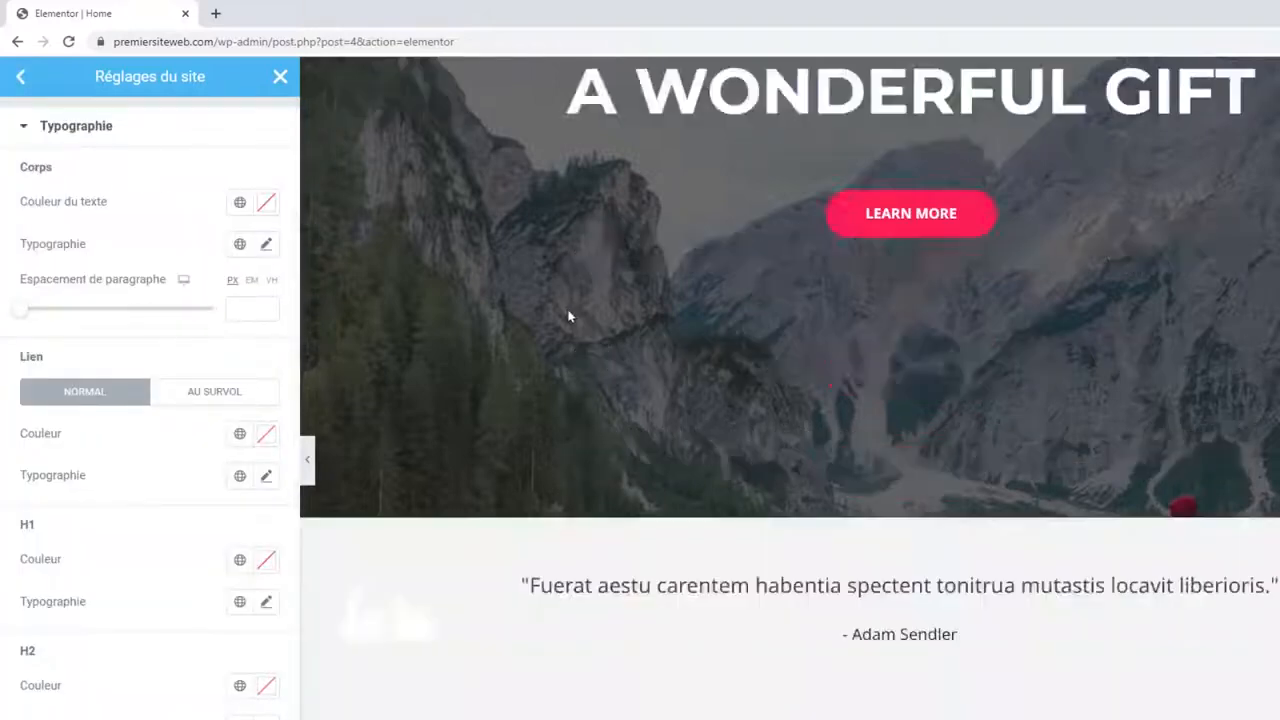
scroll(568, 316, "up", 3)
scroll(671, 277, "down", 8)
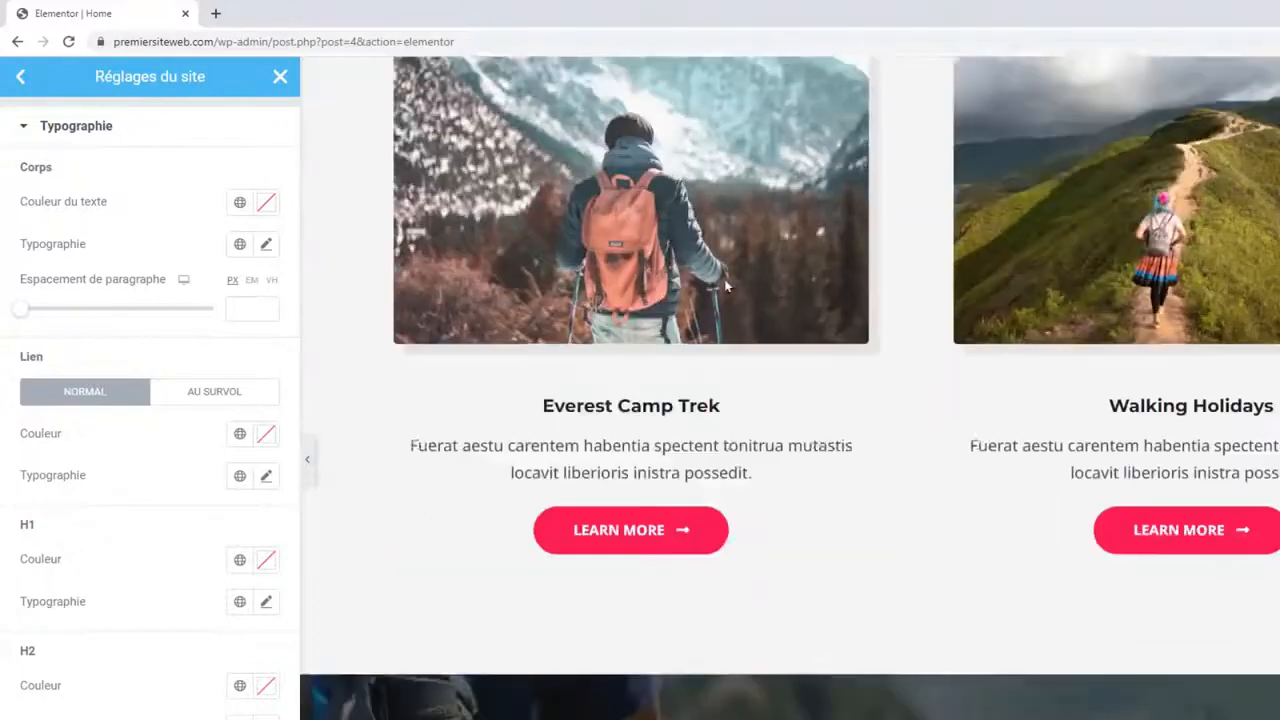
left_click_drag(420, 210, 665, 240)
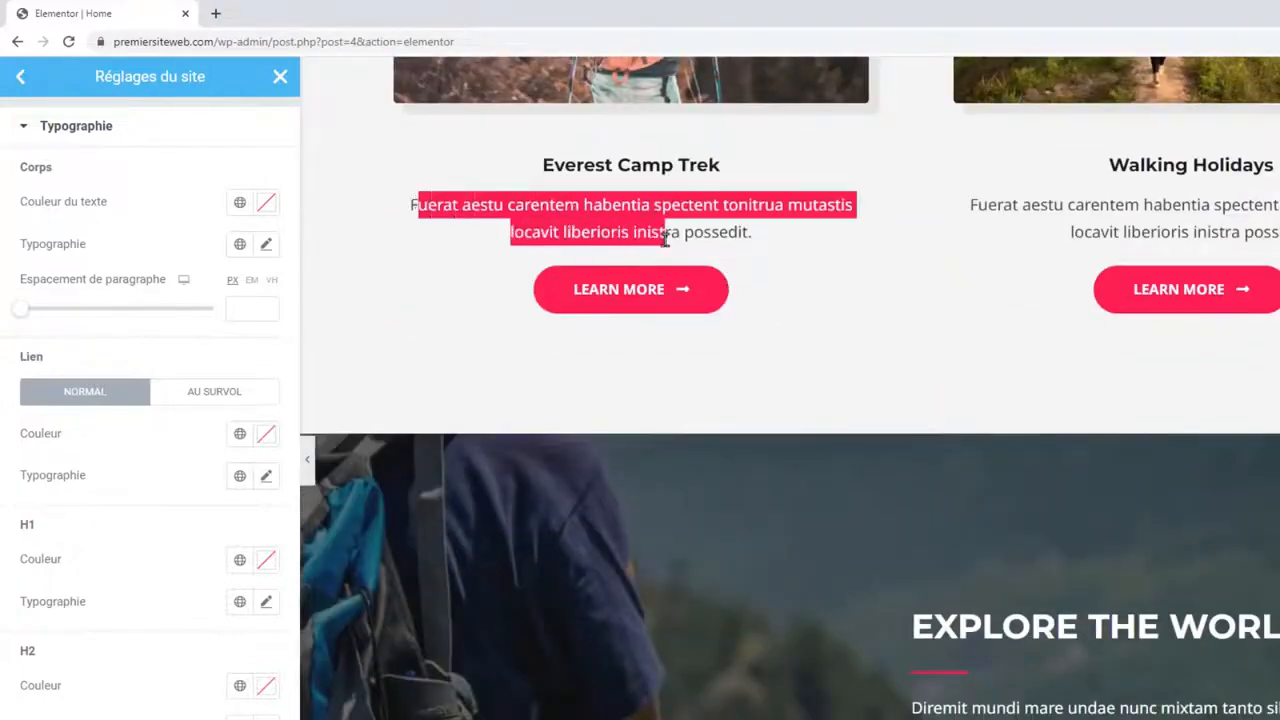
scroll(665, 240, "down", 8)
left_click_drag(465, 311, 497, 424)
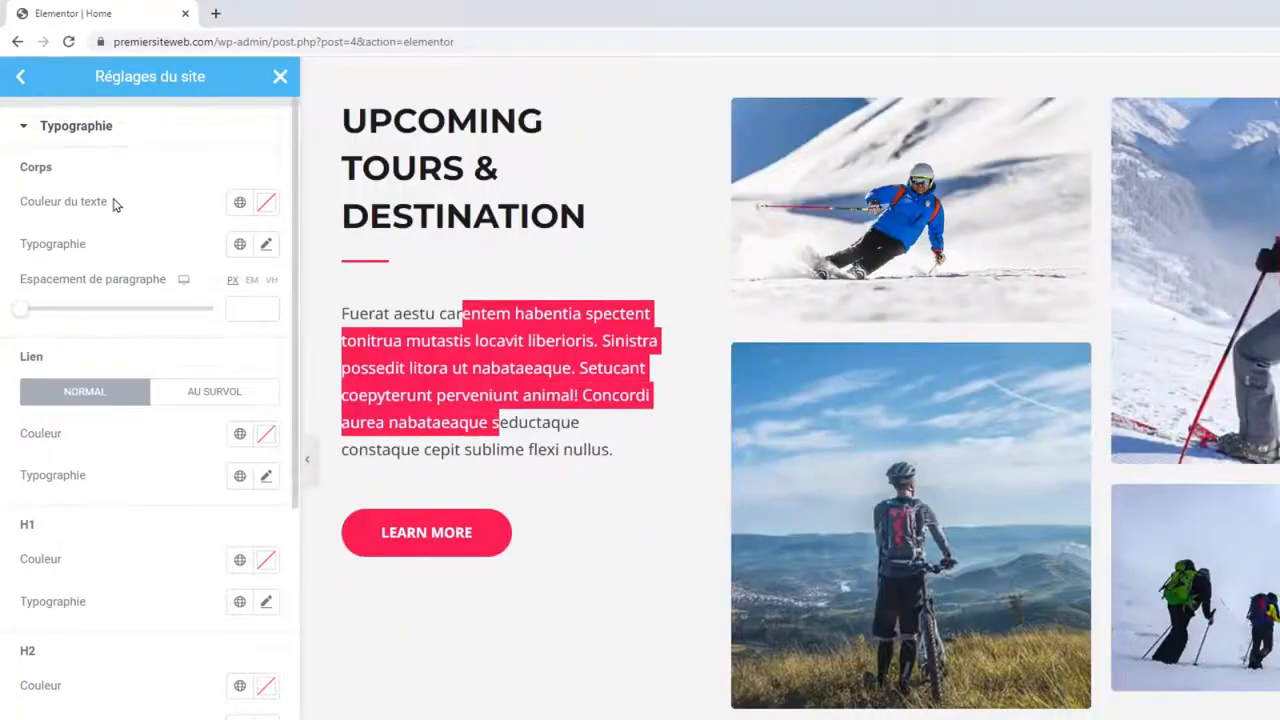
left_click(480, 345)
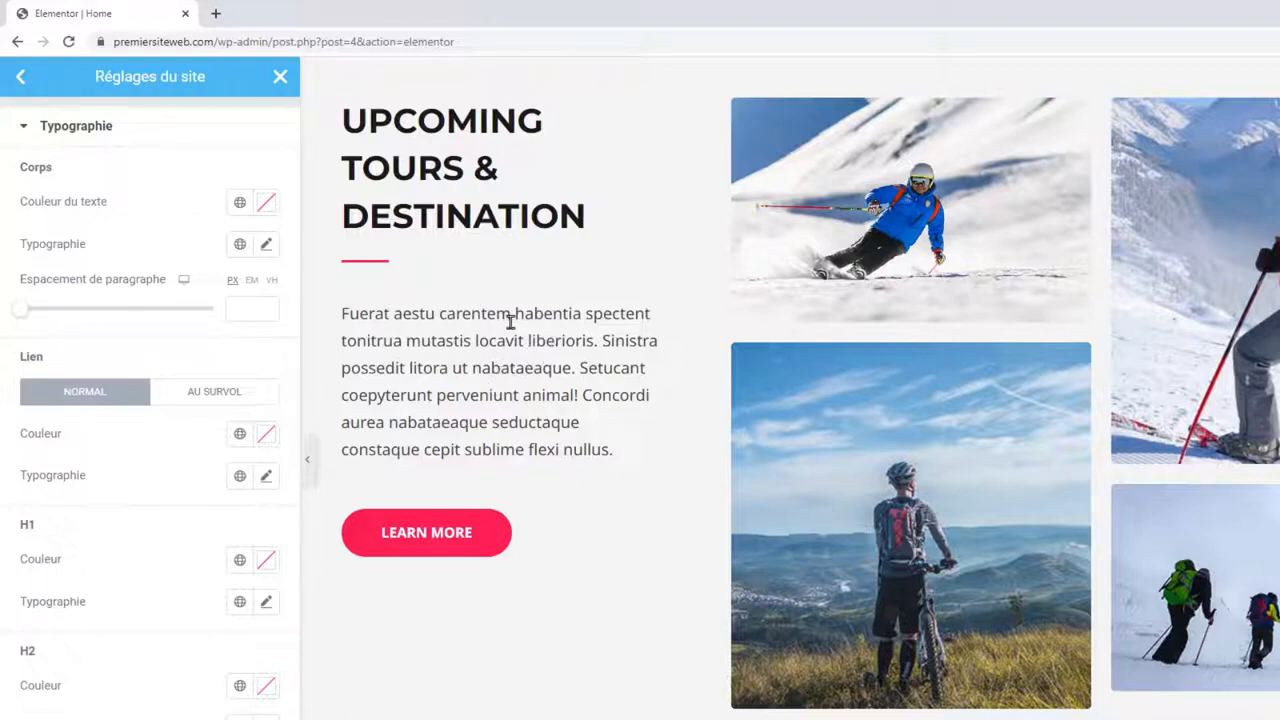
left_click(266, 201)
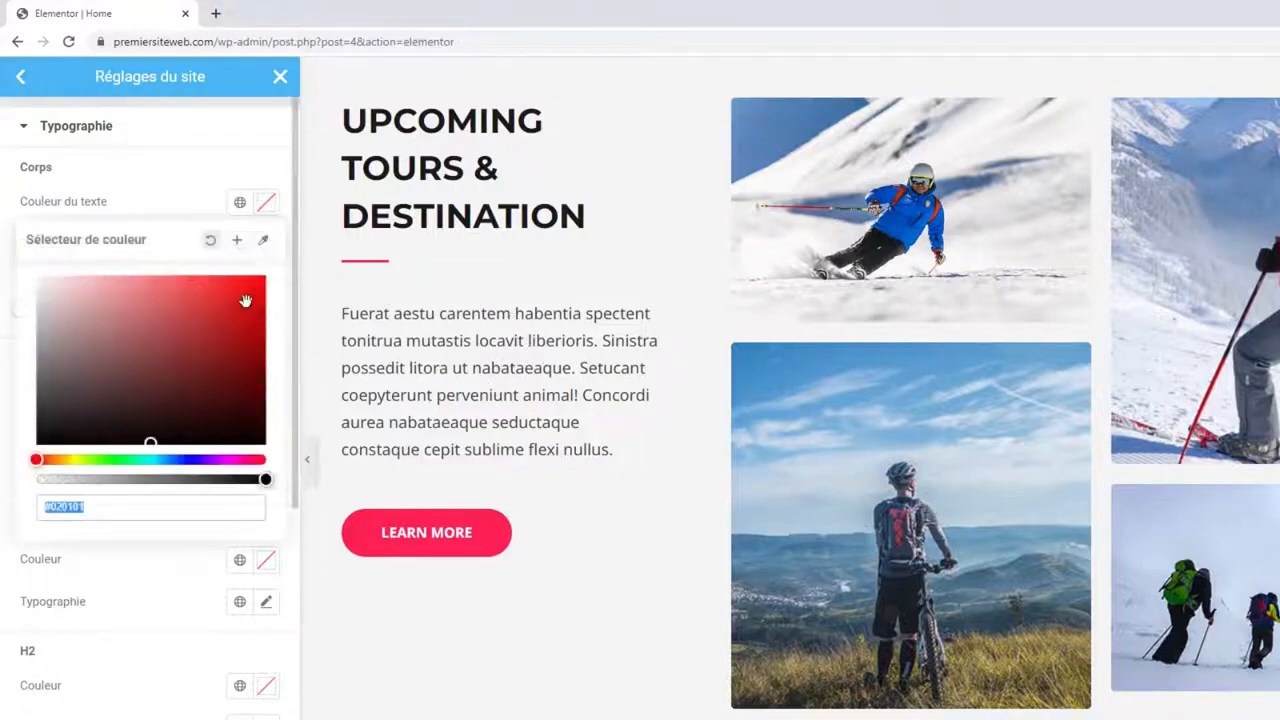
left_click(244, 302)
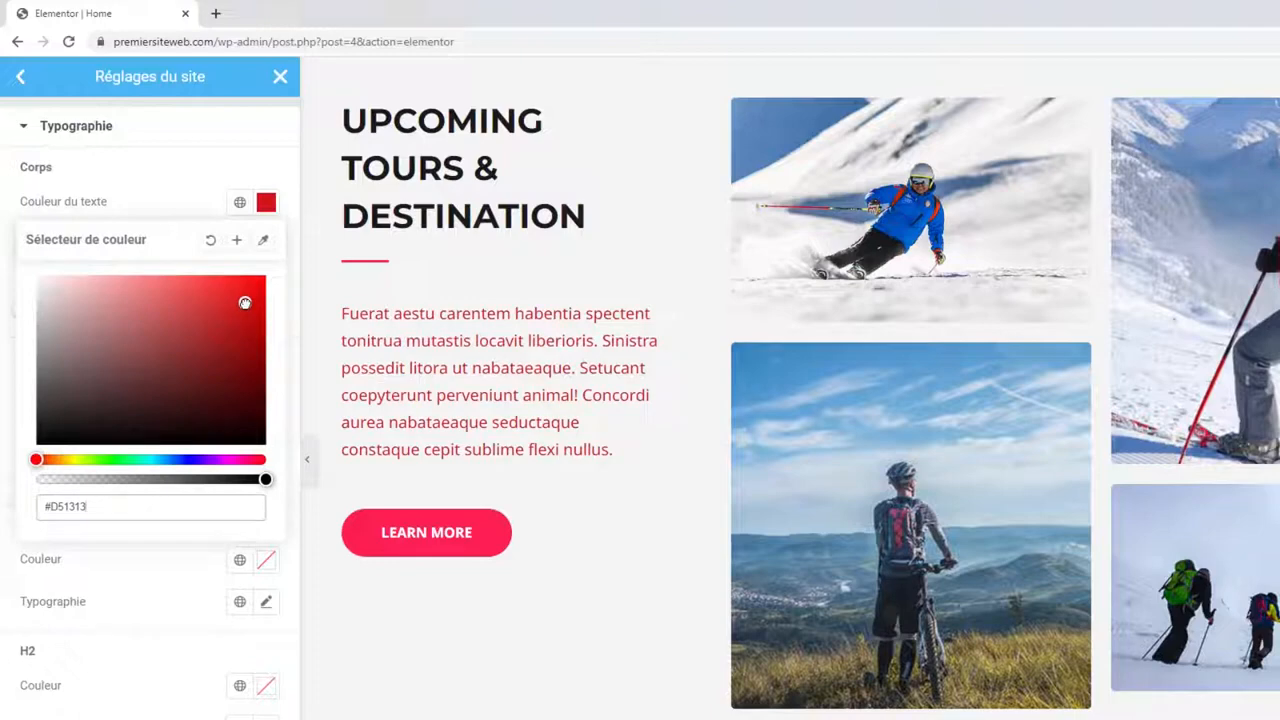
left_click(211, 242)
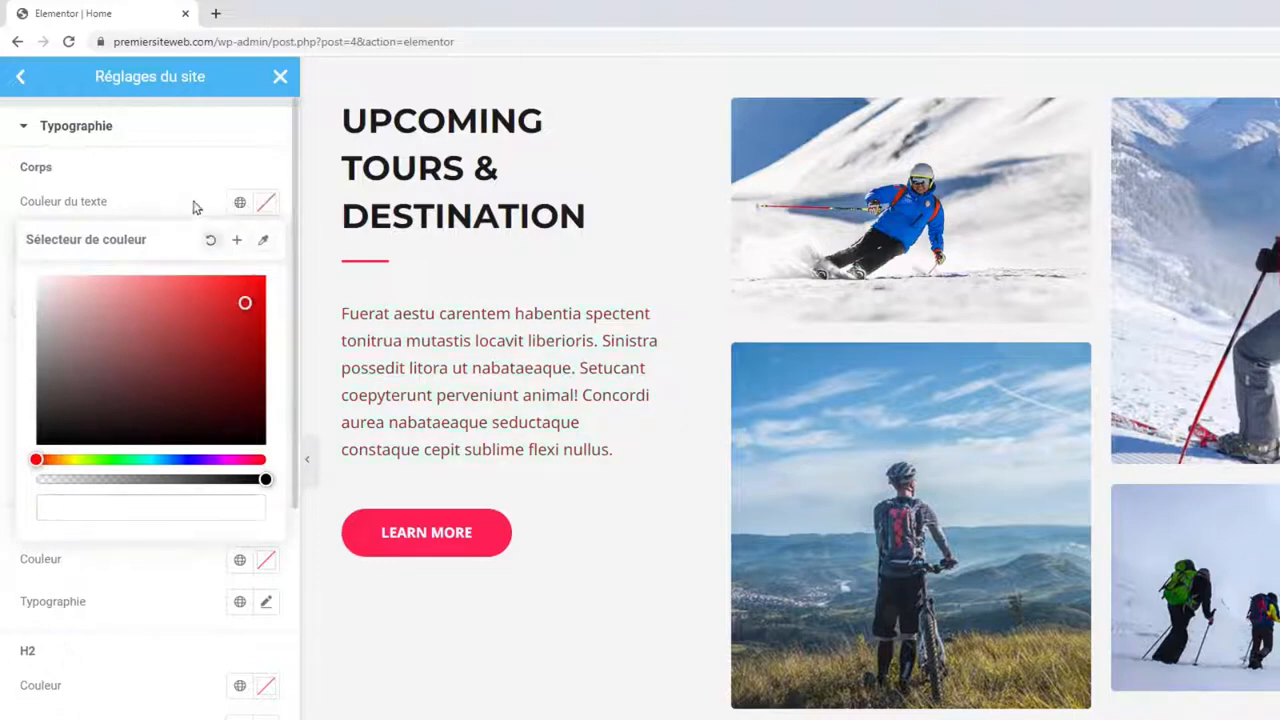
left_click(194, 206)
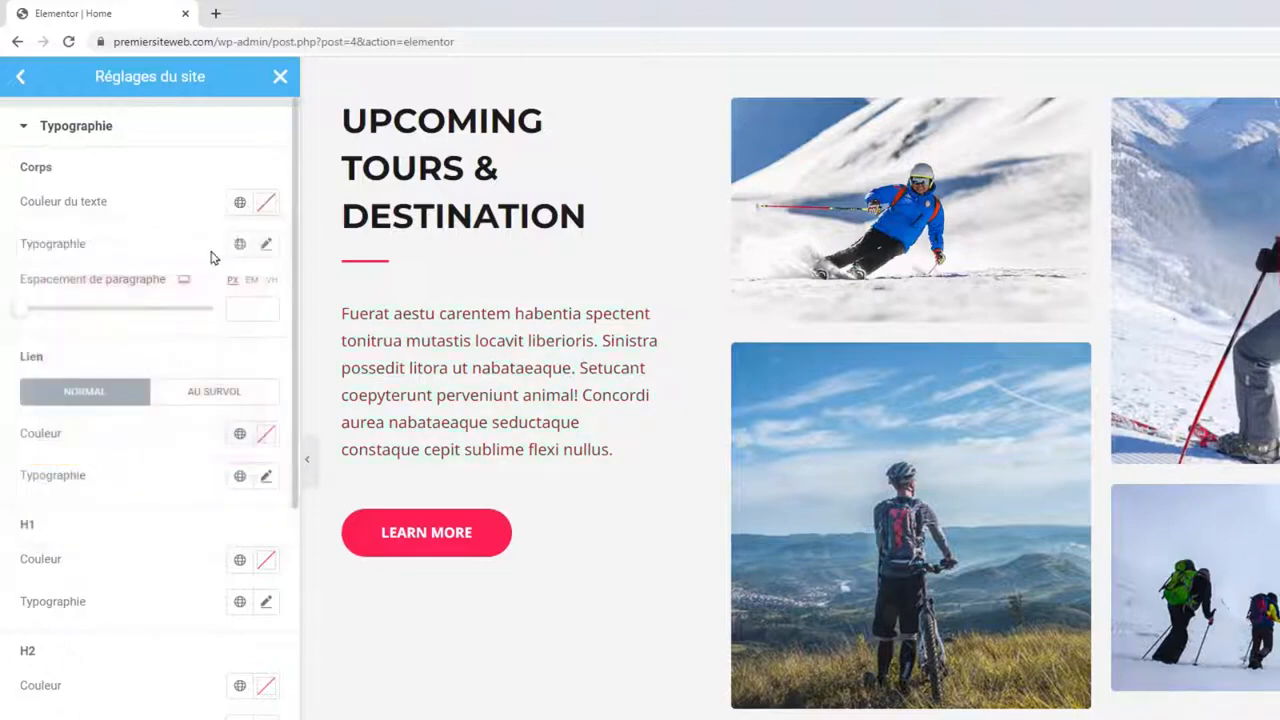
Set the Corps (body) typography font family to Montserrat.
left_click(267, 246)
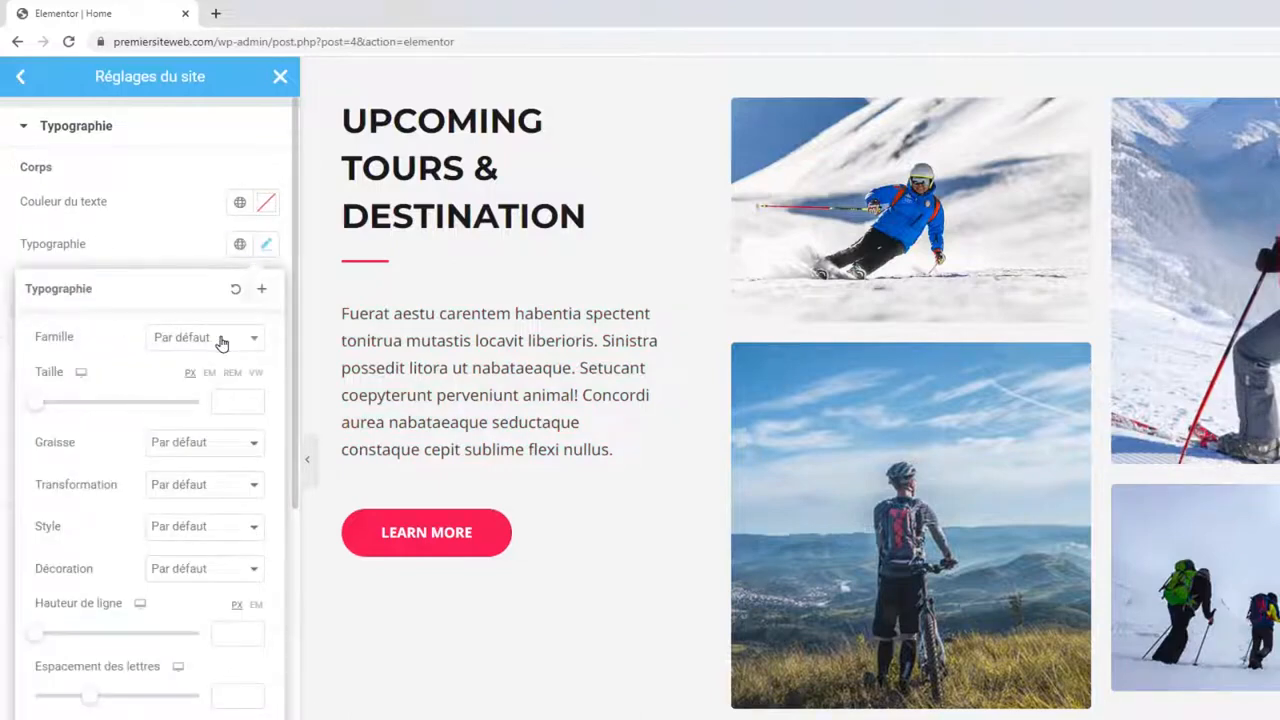
left_click(178, 345)
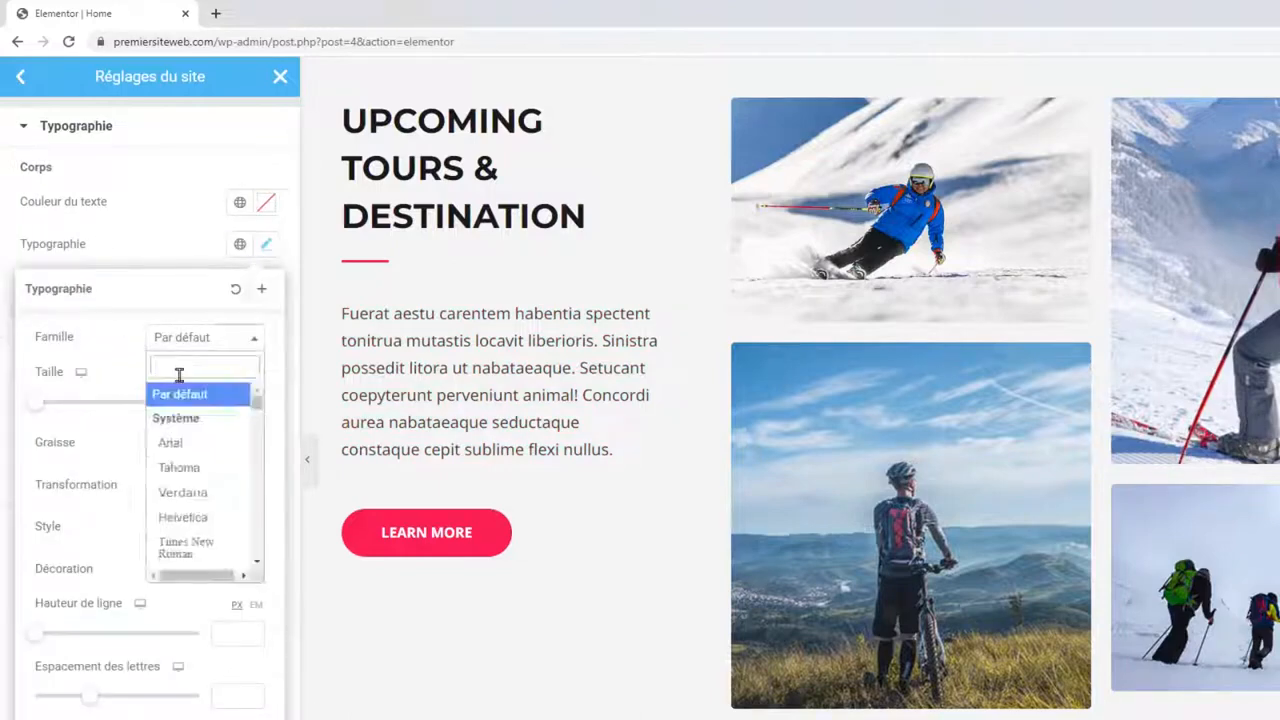
type("monts")
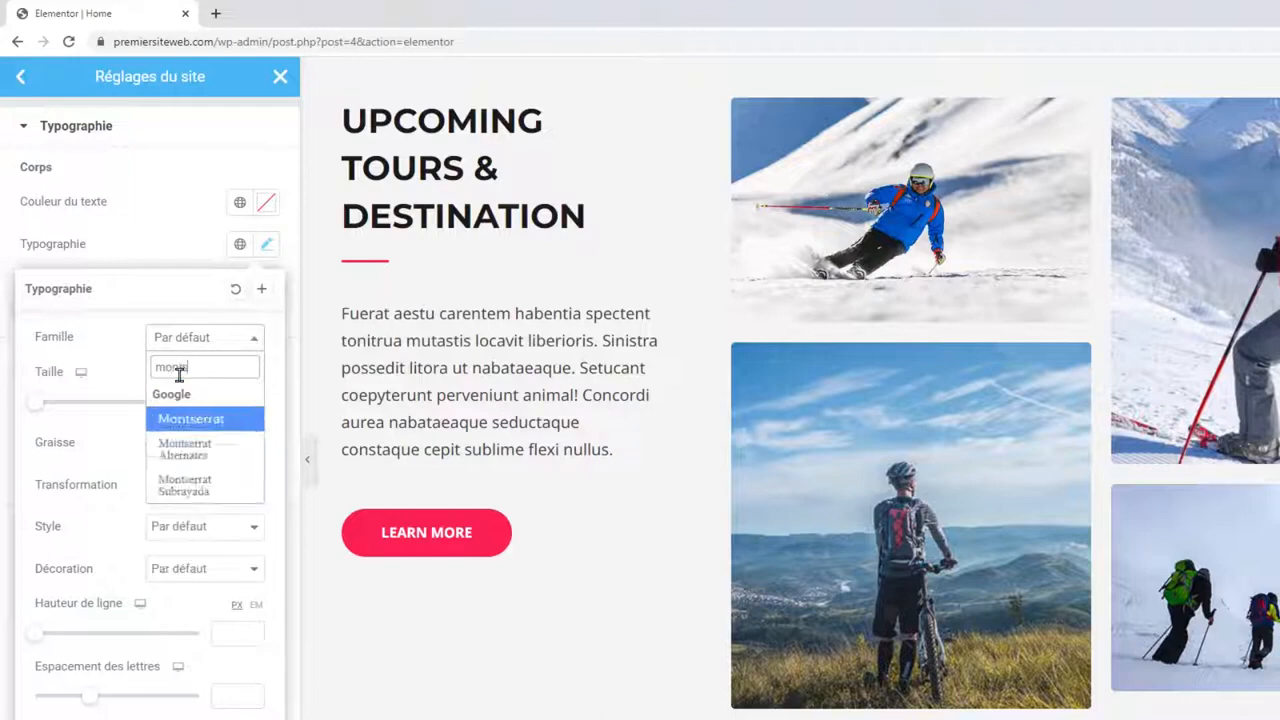
left_click(196, 425)
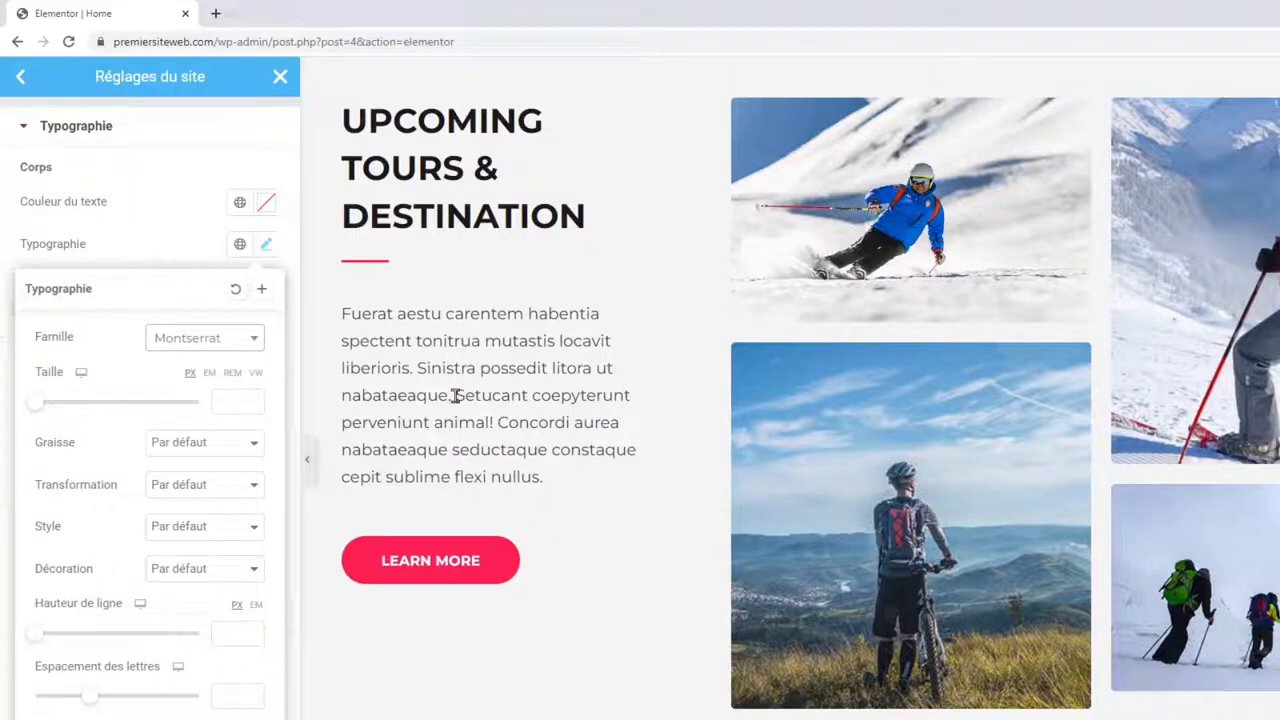
left_click(130, 238)
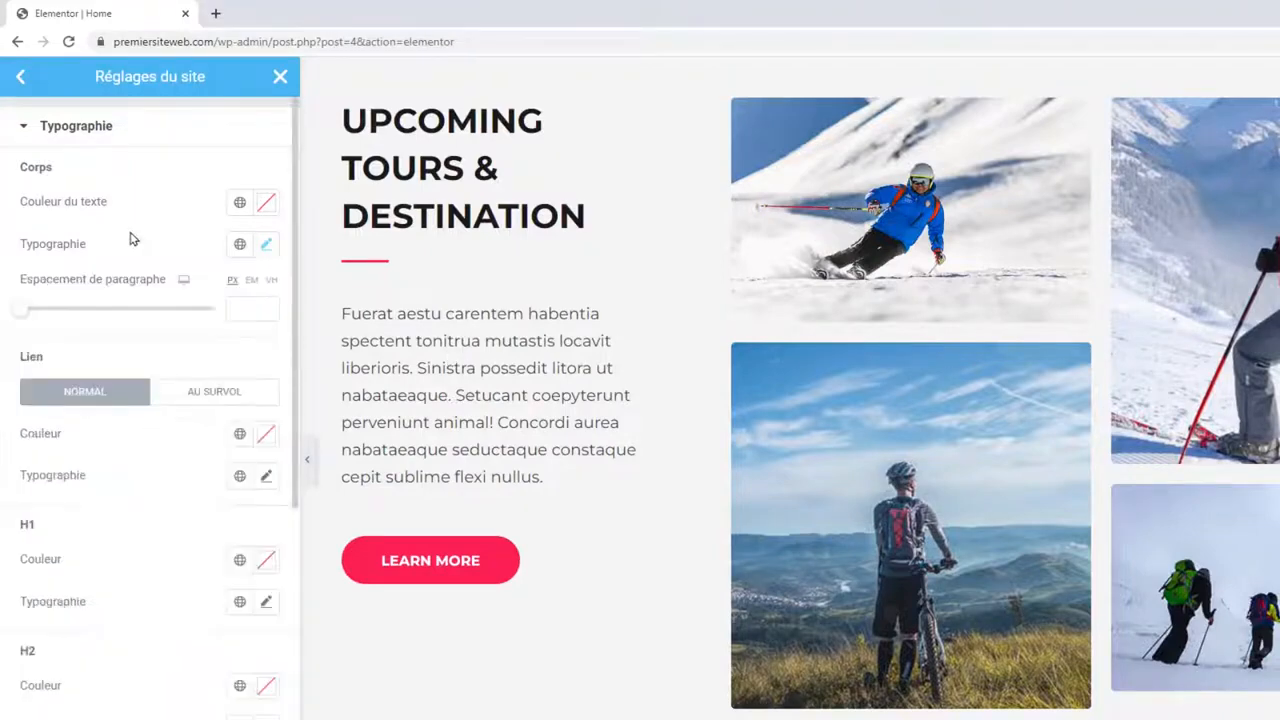
scroll(123, 428, "down", 3)
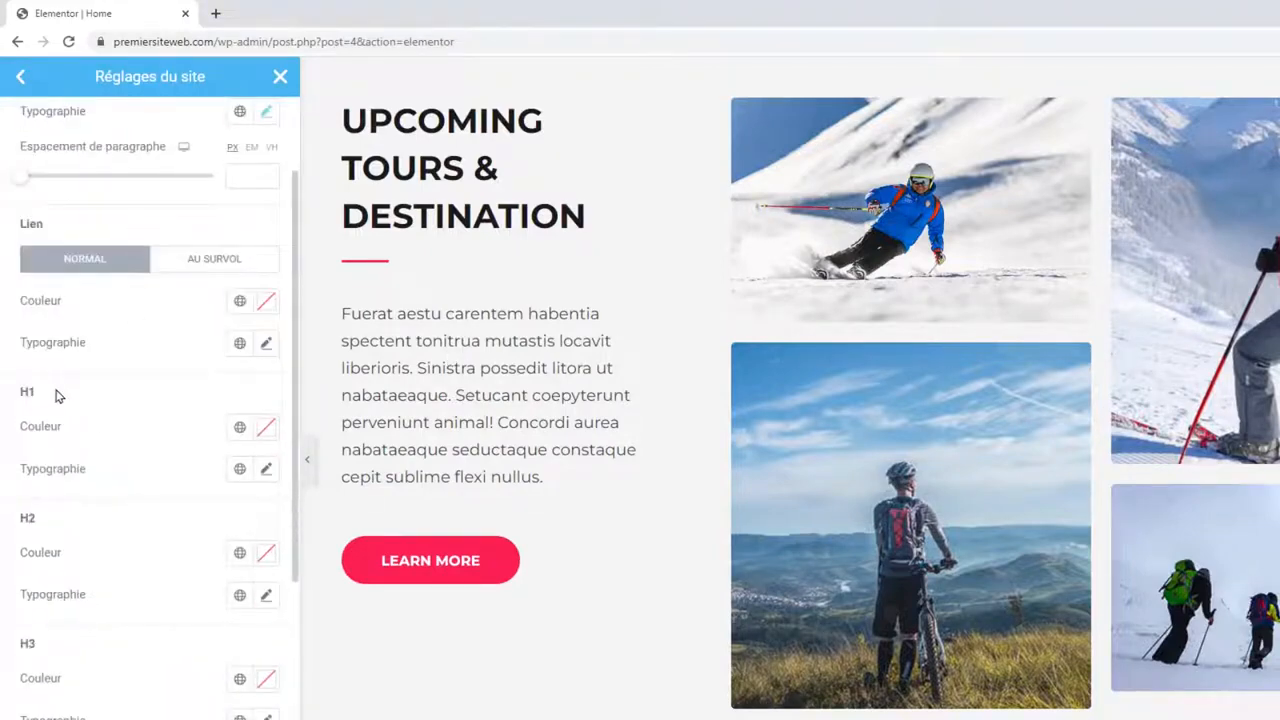
scroll(591, 308, "down", 15)
scroll(831, 326, "up", 3)
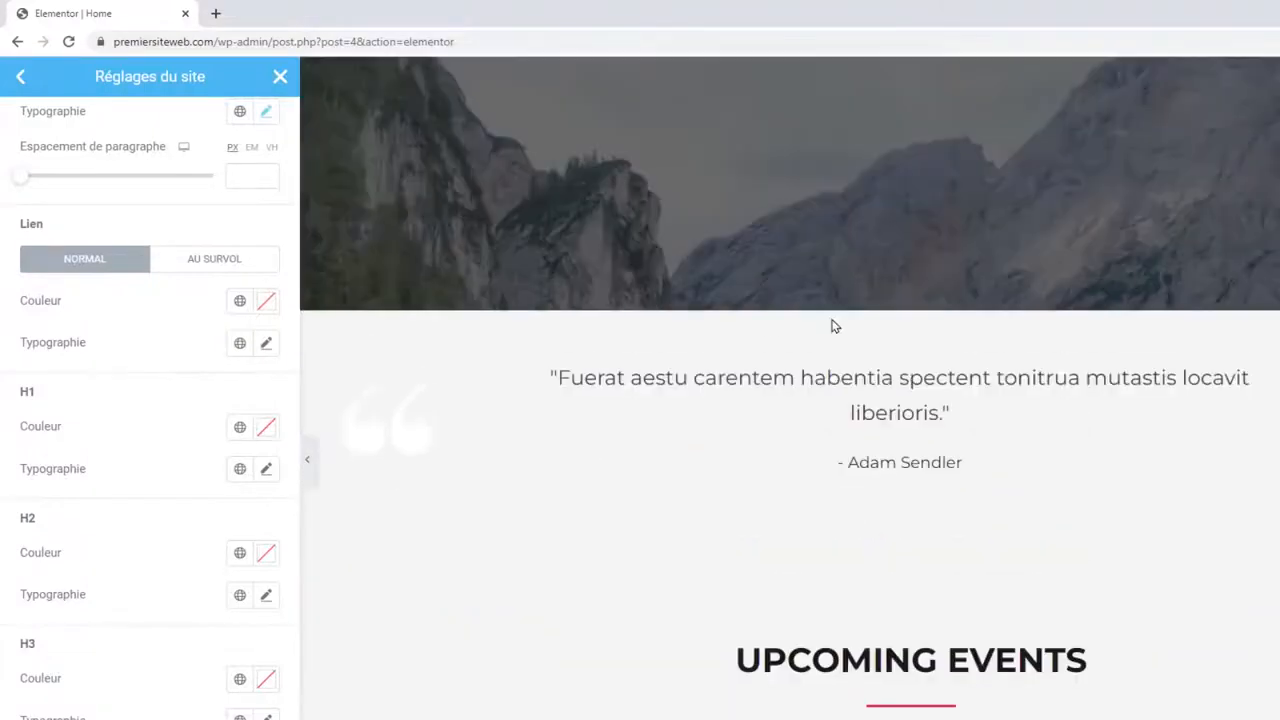
scroll(832, 320, "up", 8)
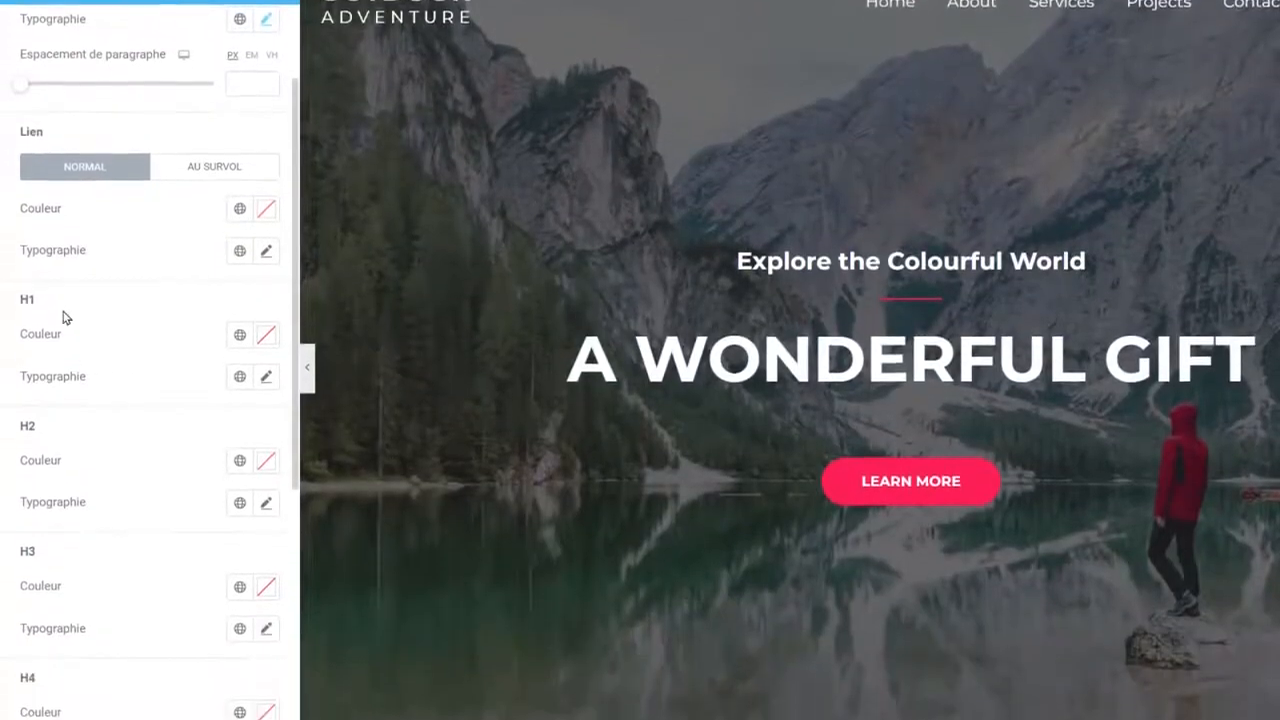
Give the H1 typography the Josefin Sans family with Gras (bold) weight.
left_click(266, 366)
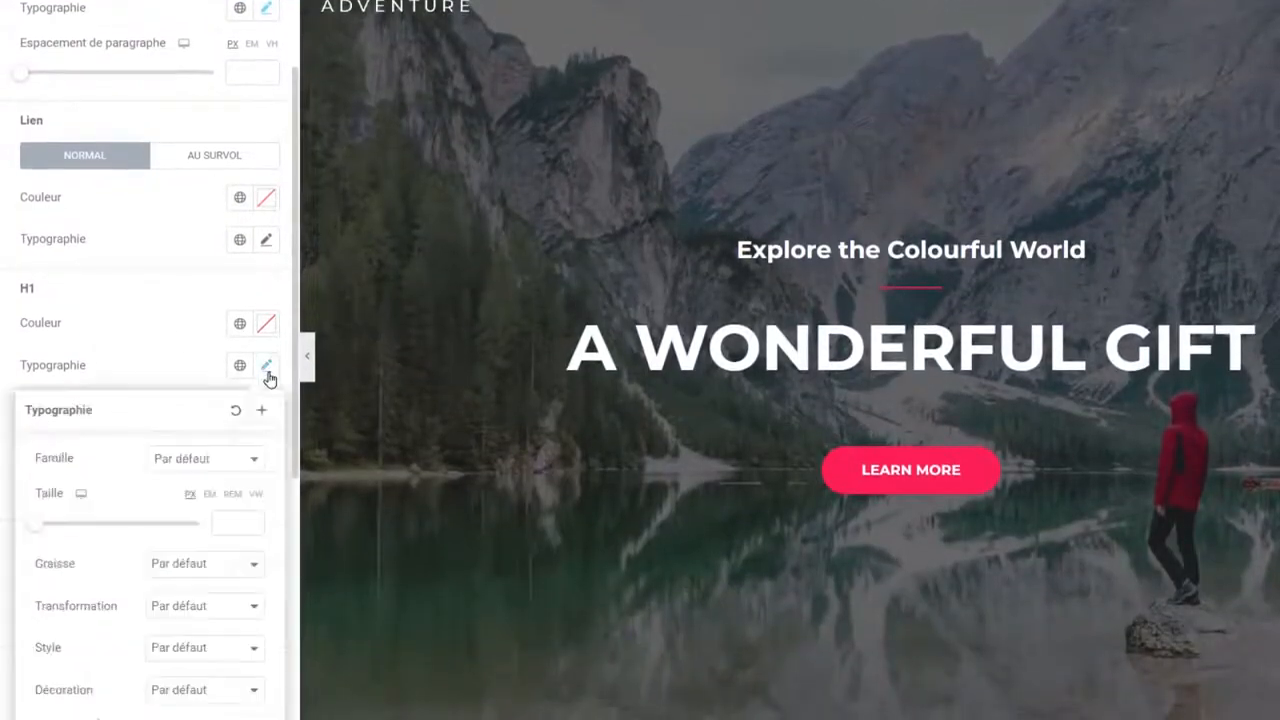
left_click(191, 458)
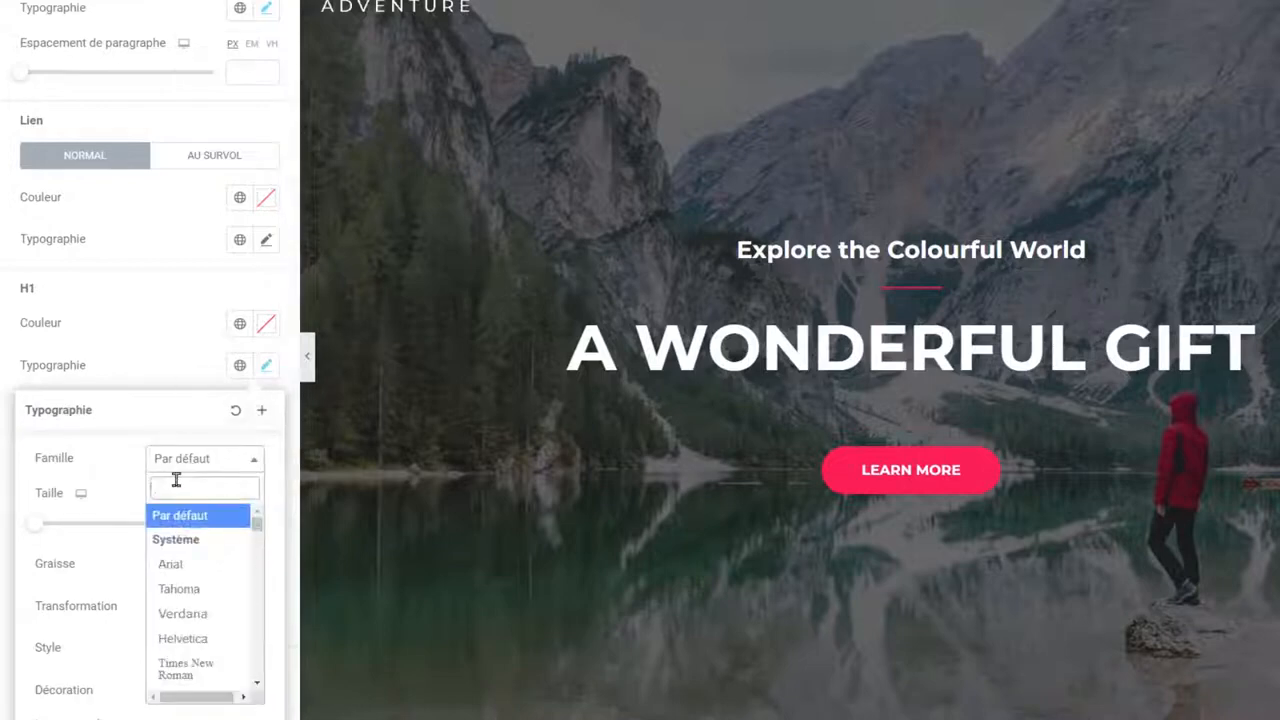
type("jose")
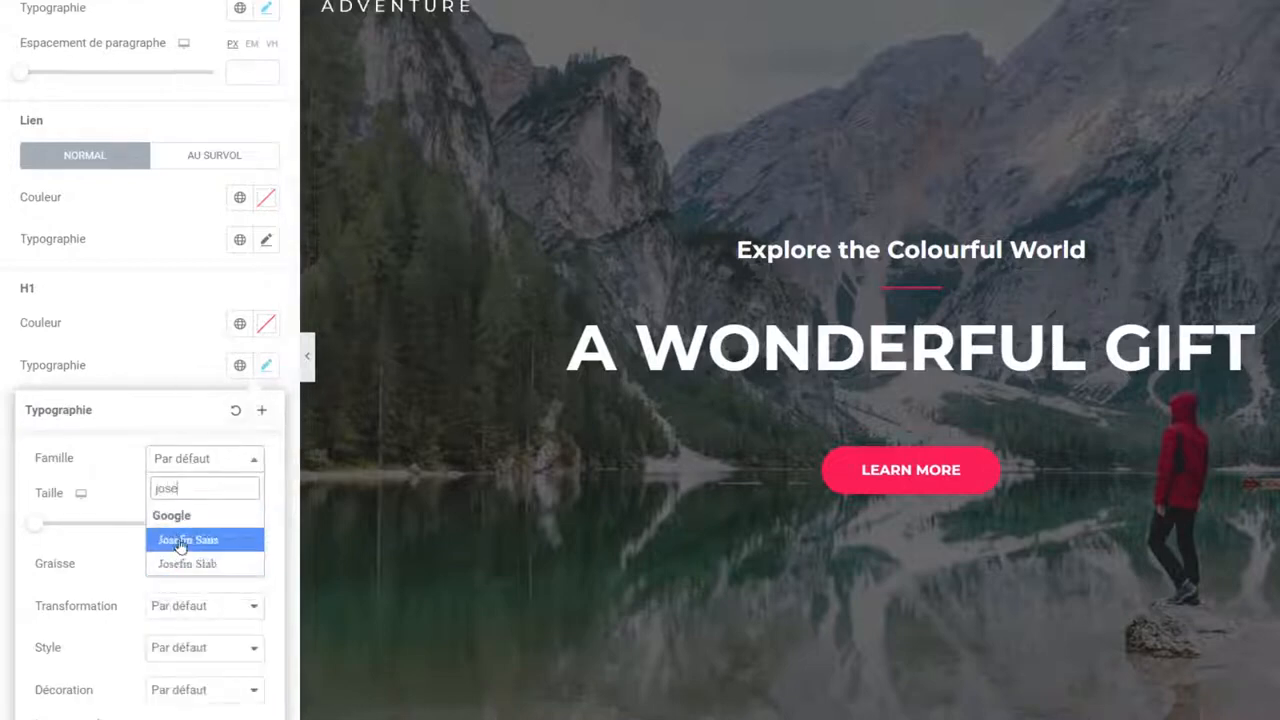
left_click(181, 541)
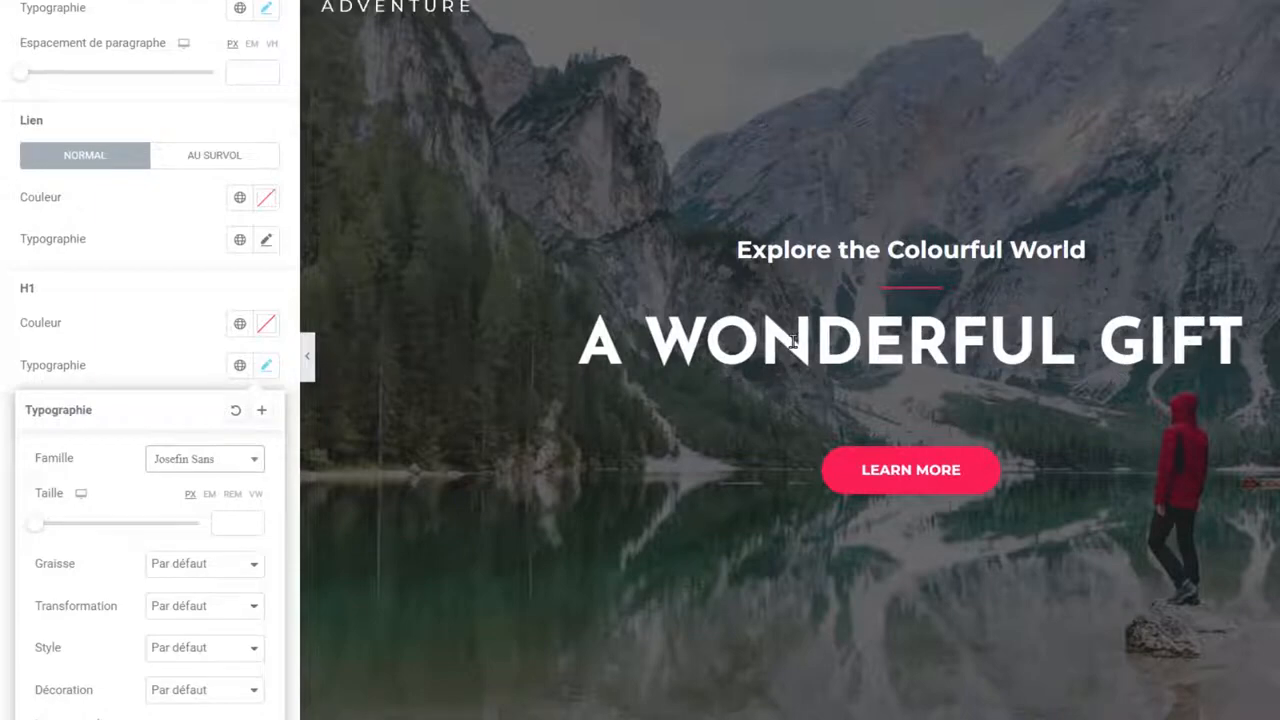
left_click(172, 563)
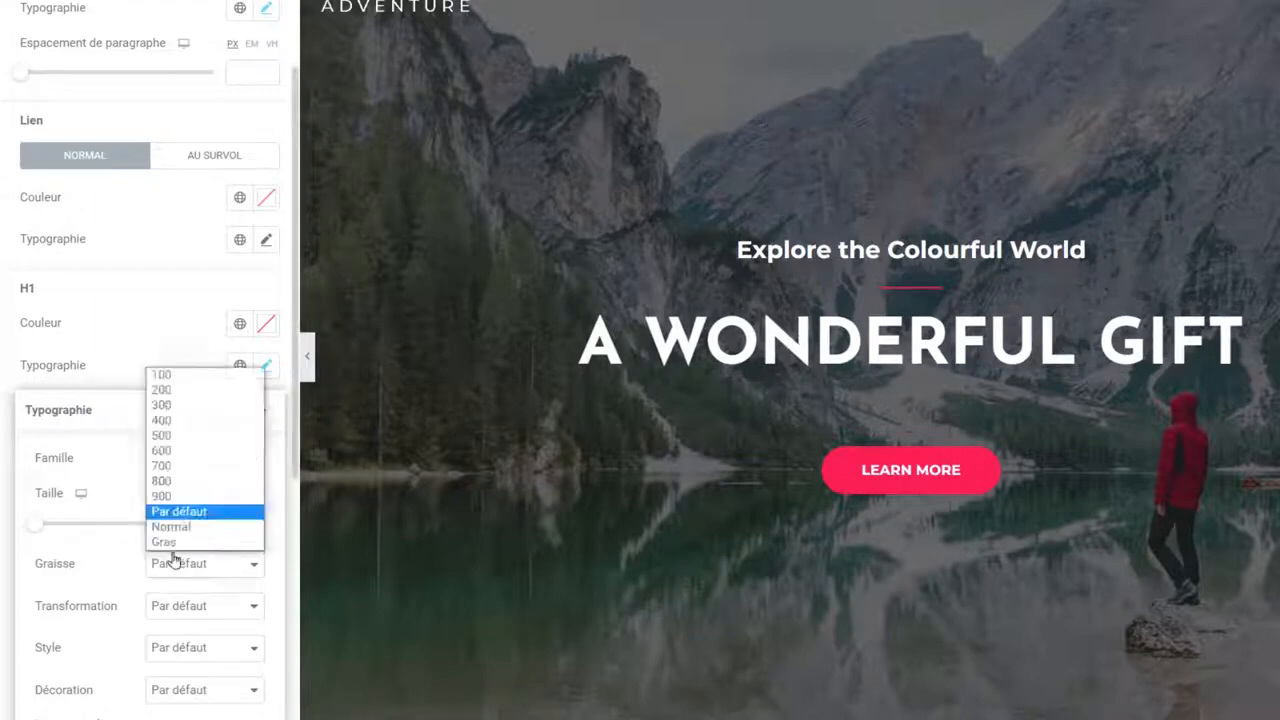
left_click(165, 420)
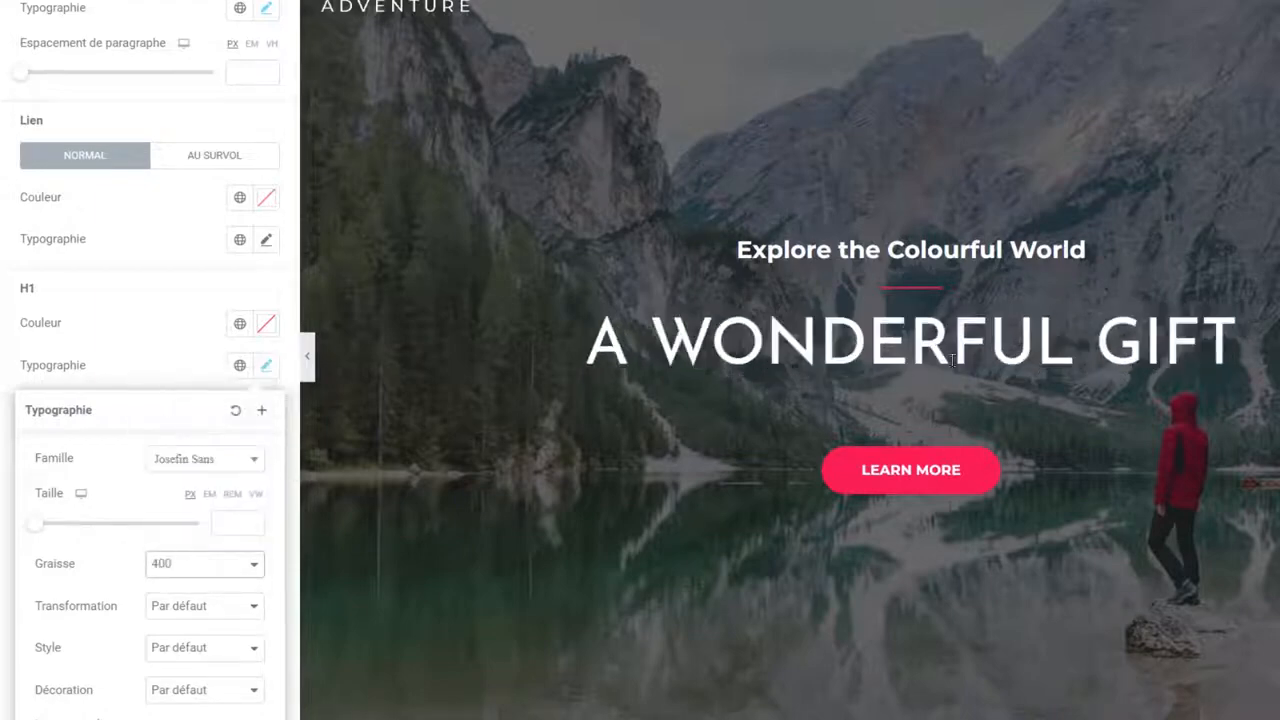
left_click(172, 566)
left_click(180, 547)
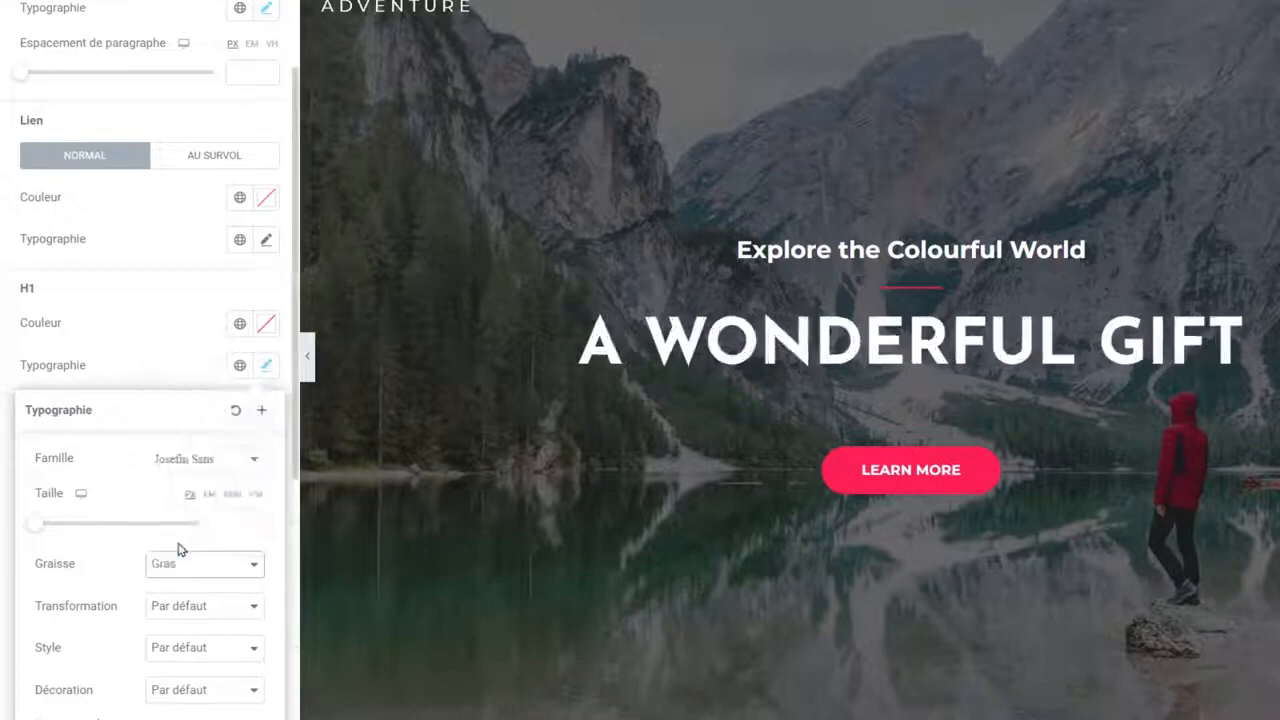
left_click(126, 354)
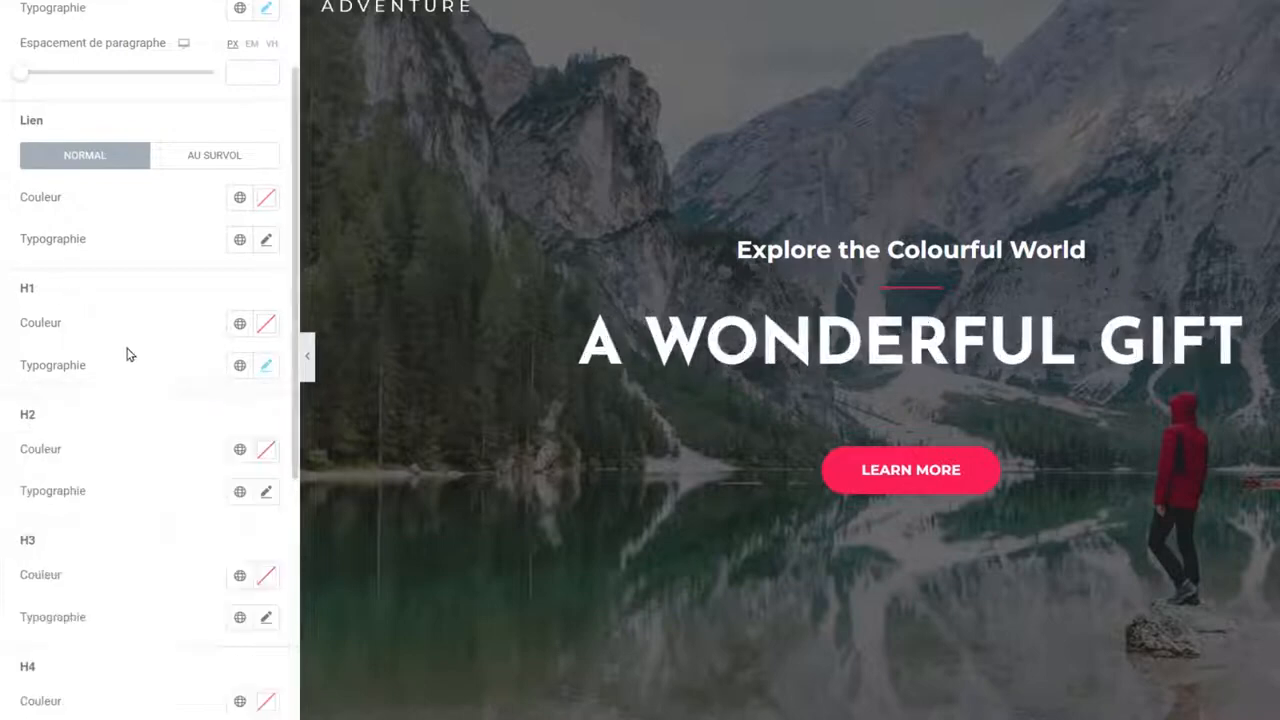
Set H2 typography to Josefin Sans with weight 400.
scroll(100, 396, "down", 1)
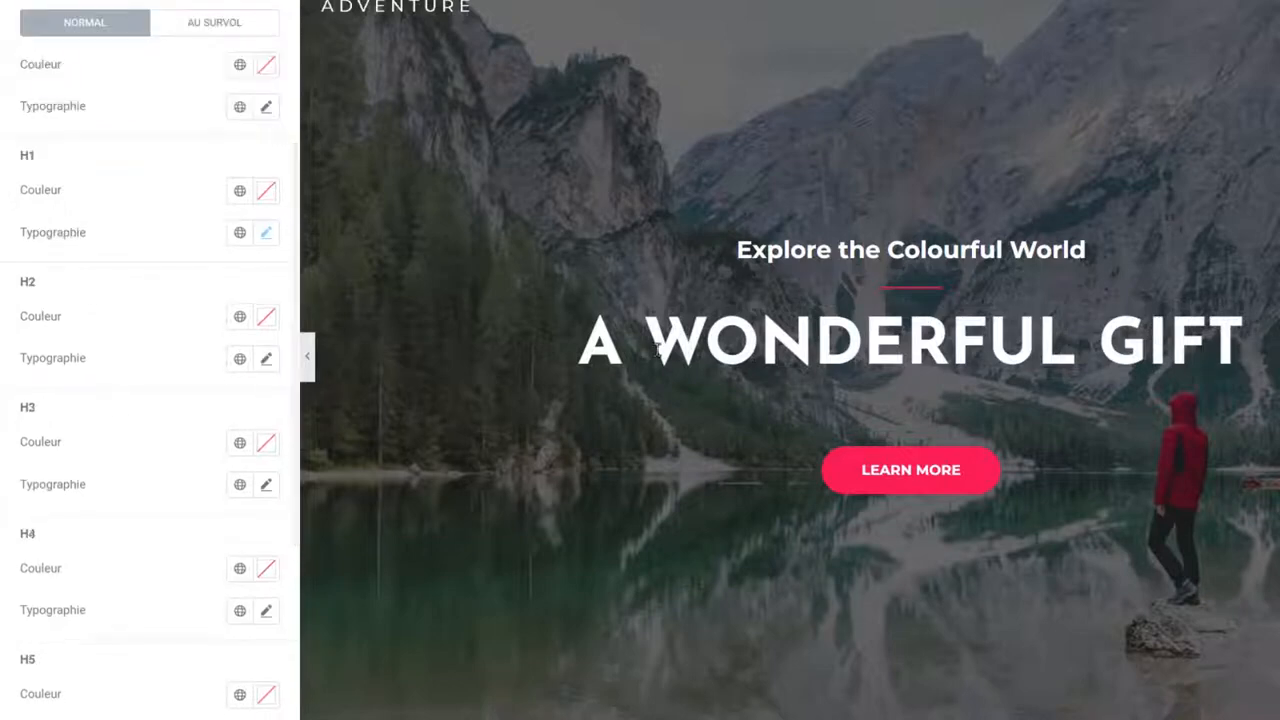
scroll(655, 352, "down", 10)
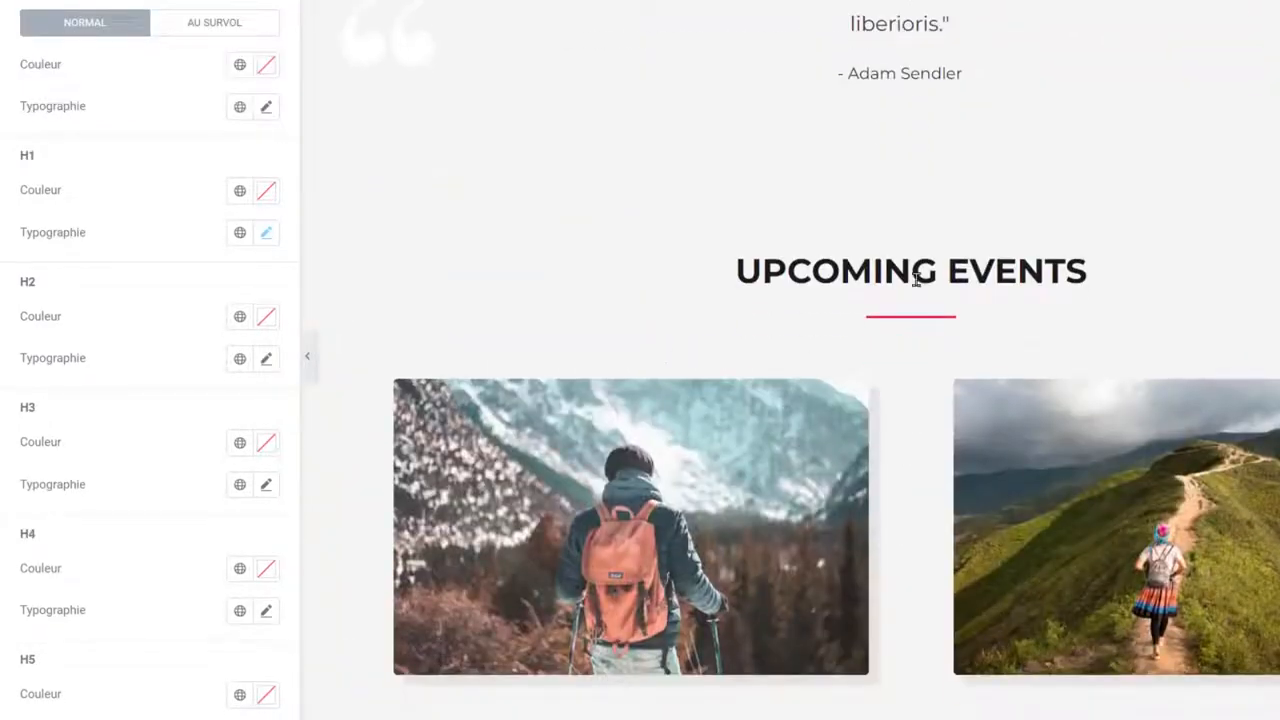
left_click(267, 360)
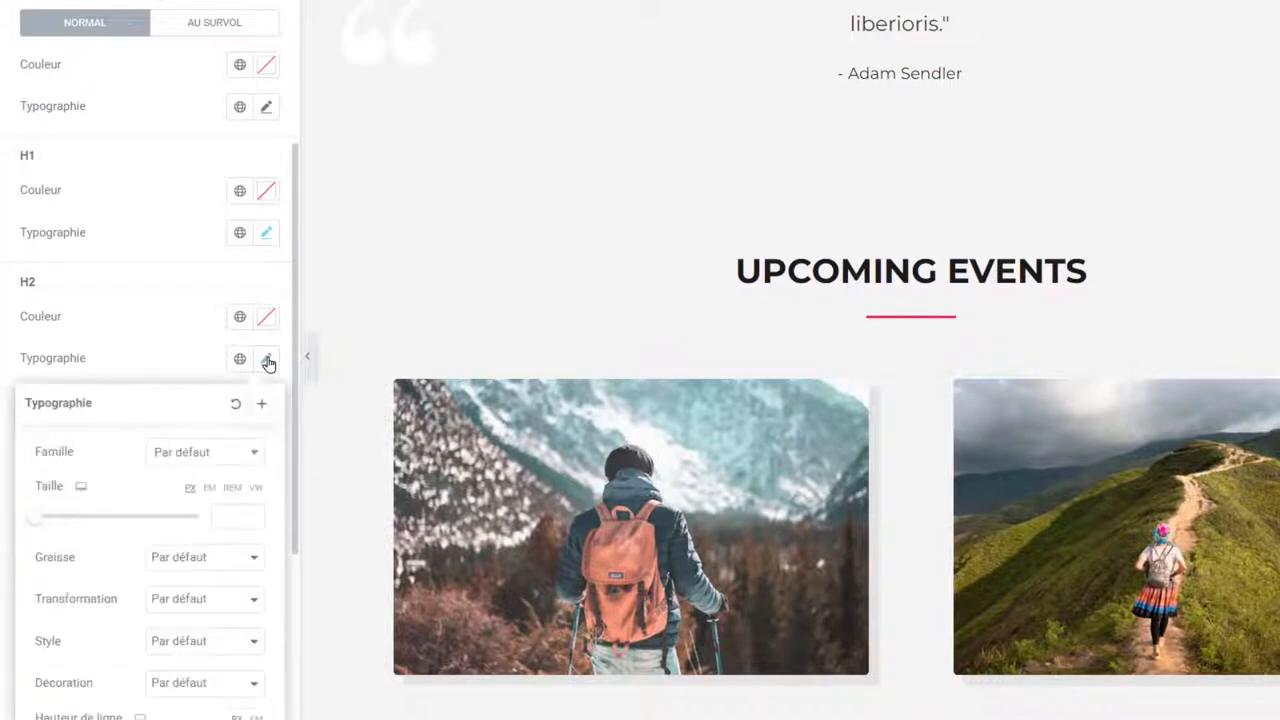
left_click(195, 452)
type("jose")
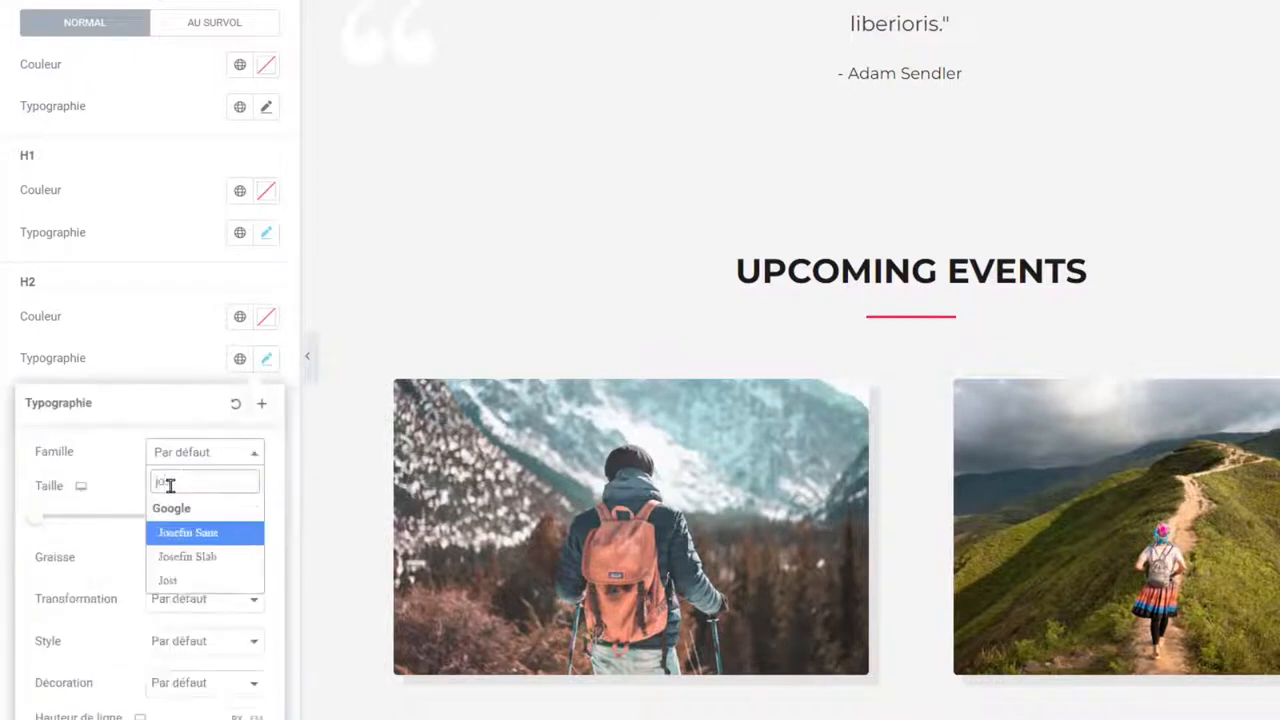
left_click(184, 534)
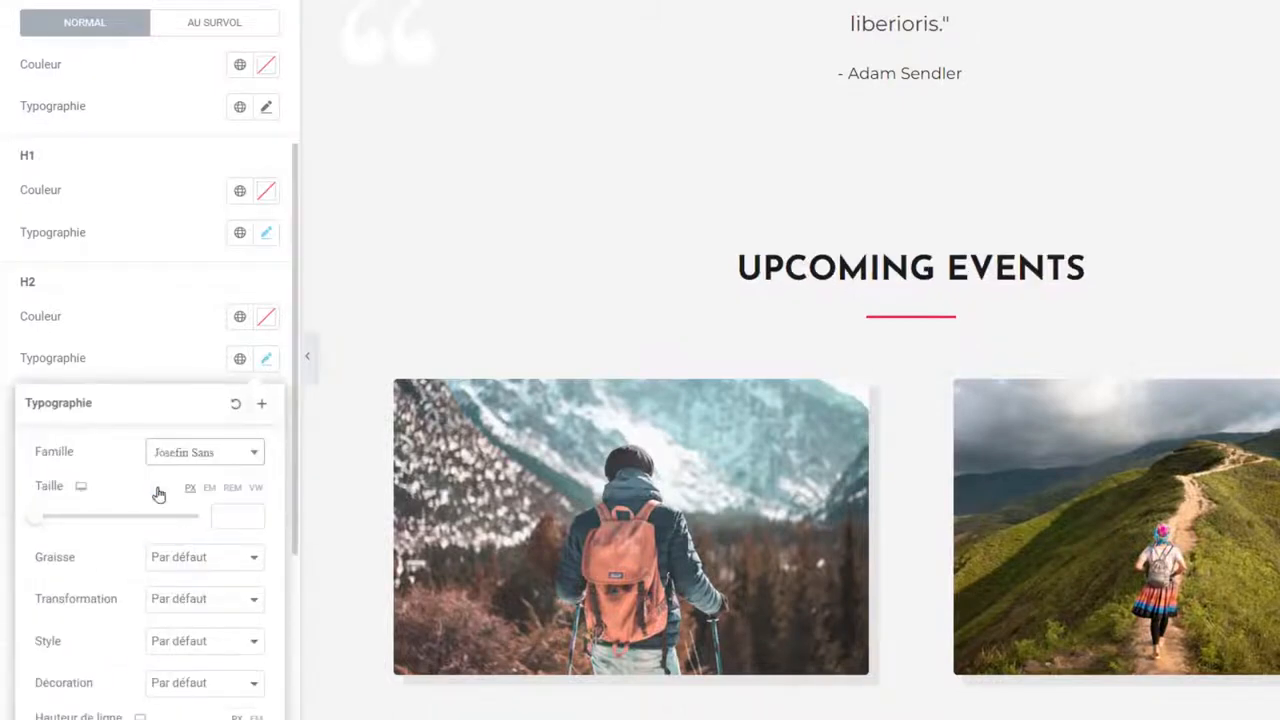
left_click(183, 557)
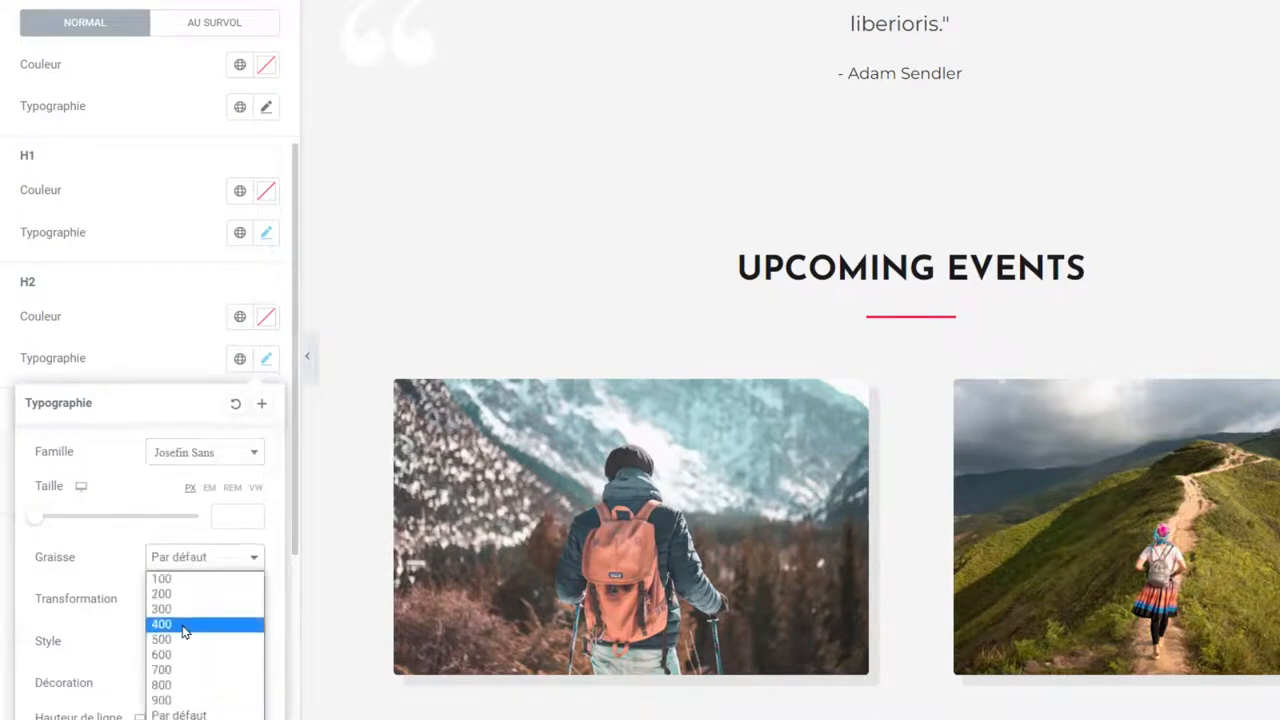
left_click(183, 622)
scroll(503, 303, "down", 4)
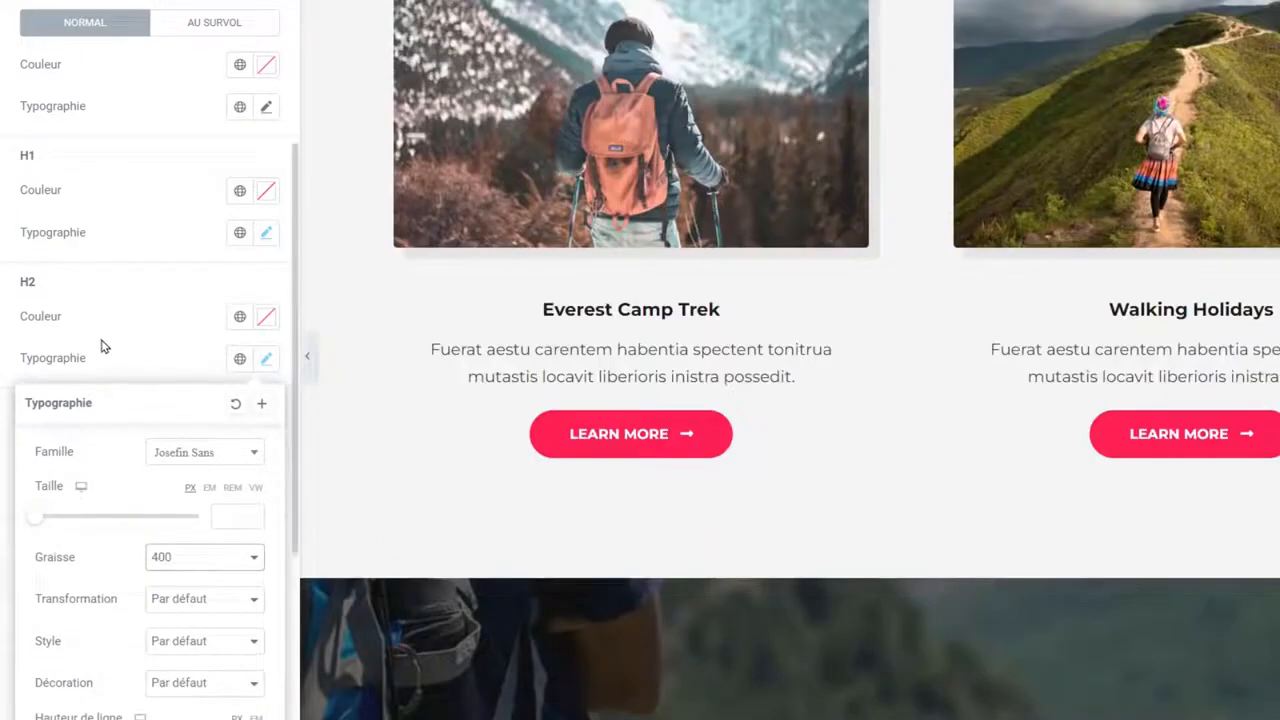
scroll(105, 346, "down", 3)
left_click(138, 88)
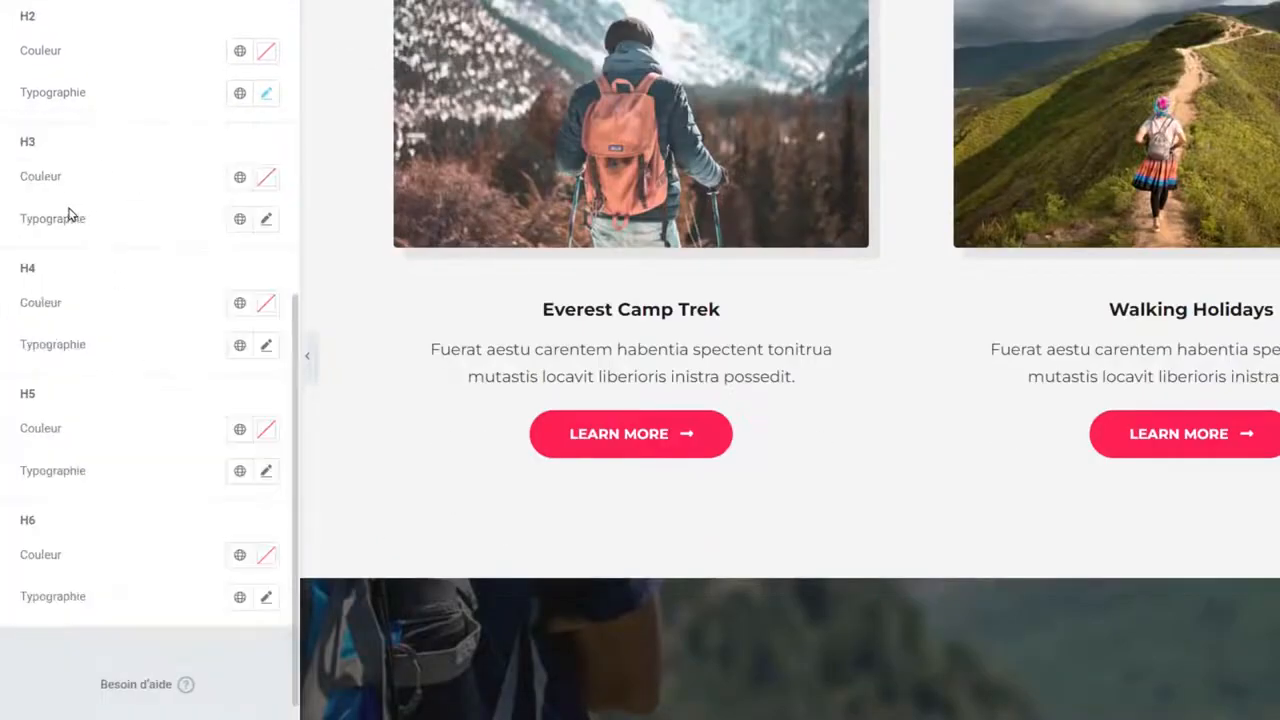
Set the H3 and H4 heading font families to Josefin Sans.
left_click(268, 220)
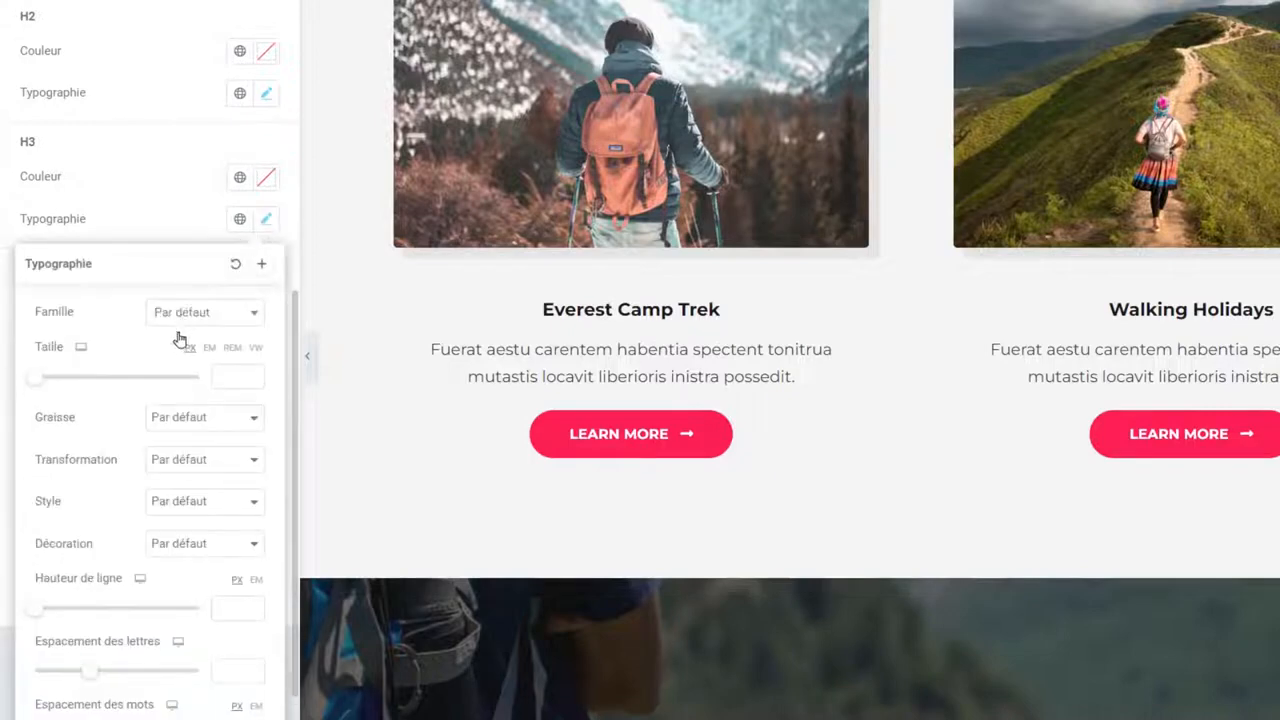
left_click(185, 312)
type("jose")
left_click(197, 404)
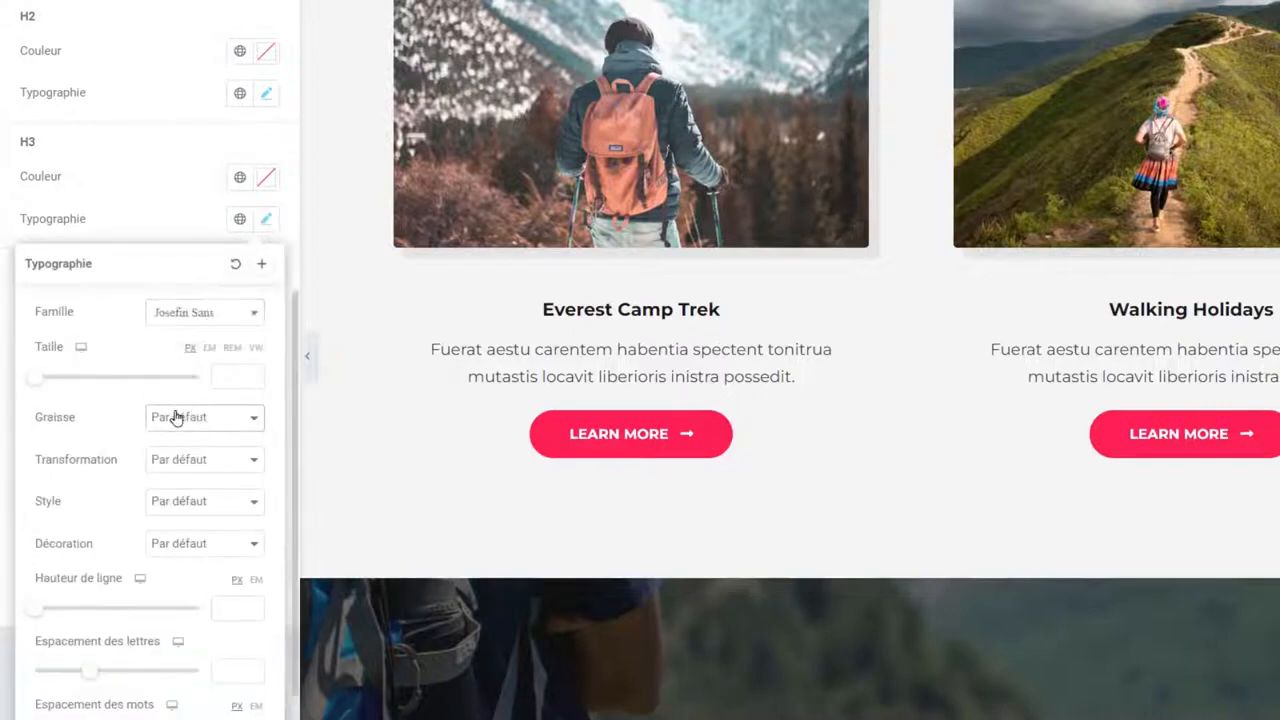
left_click(177, 417)
left_click(134, 220)
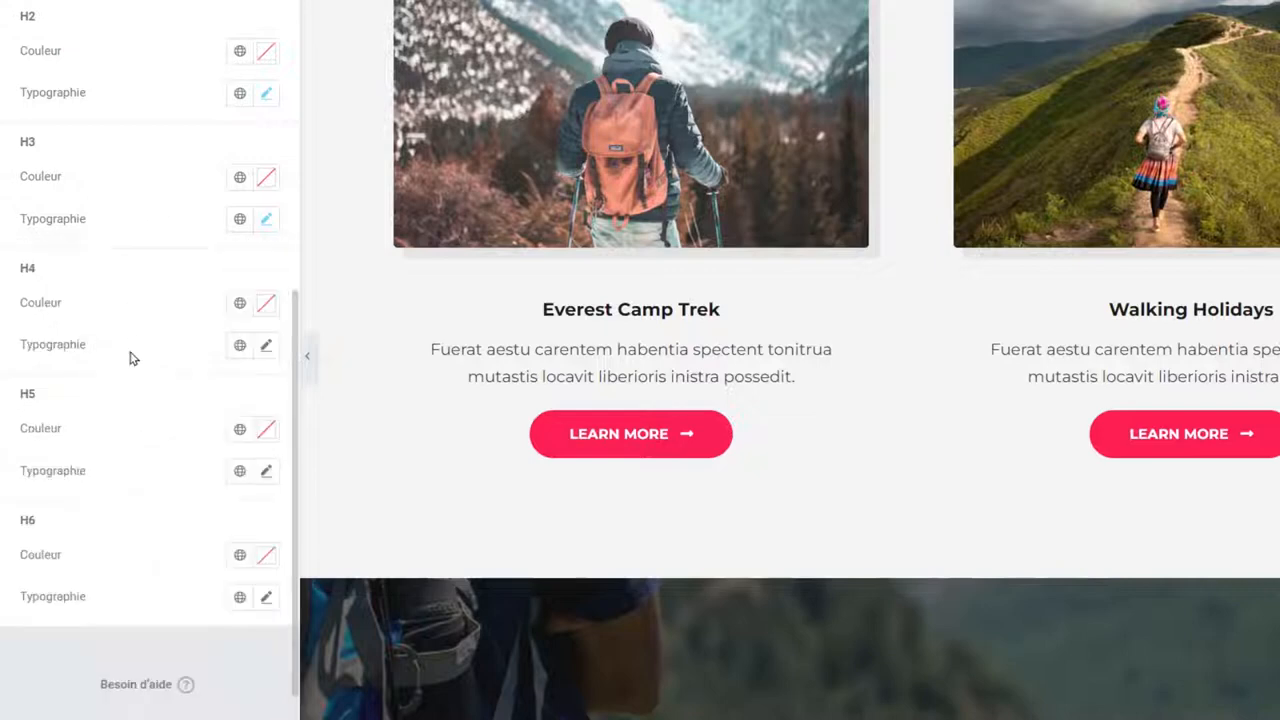
left_click(266, 344)
left_click(190, 438)
type("jose")
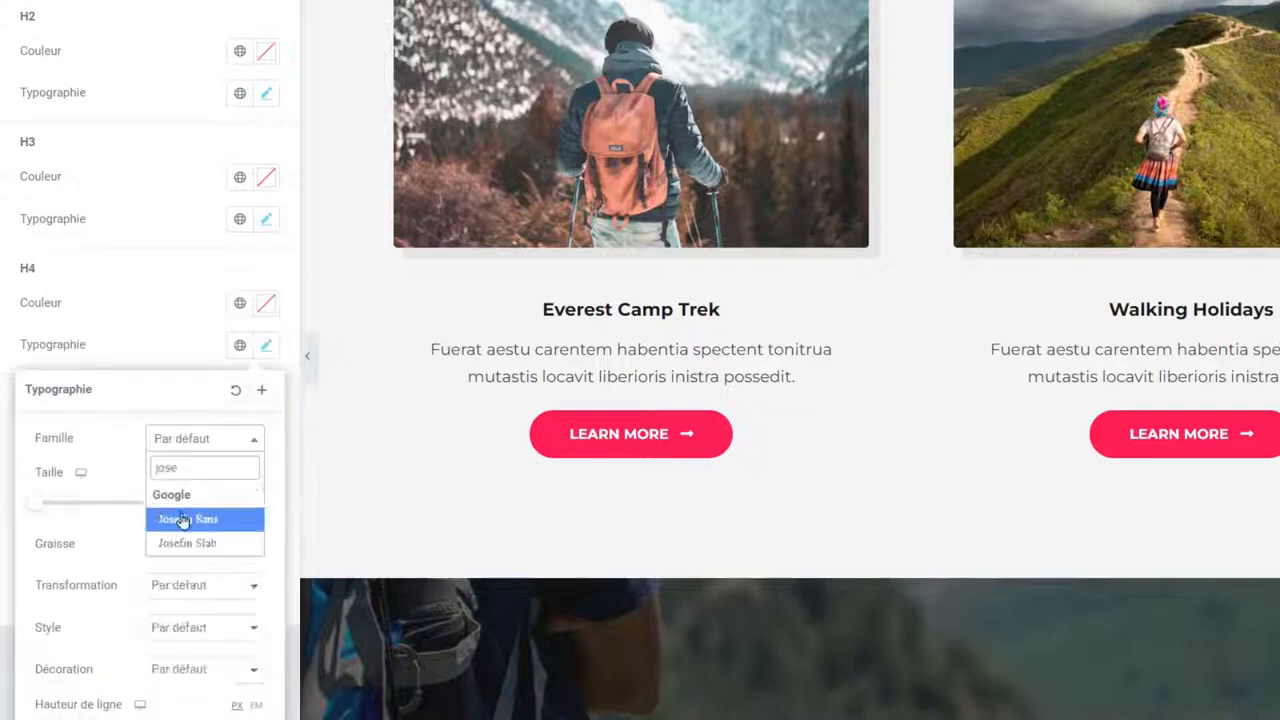
left_click(200, 517)
scroll(832, 362, "down", 9)
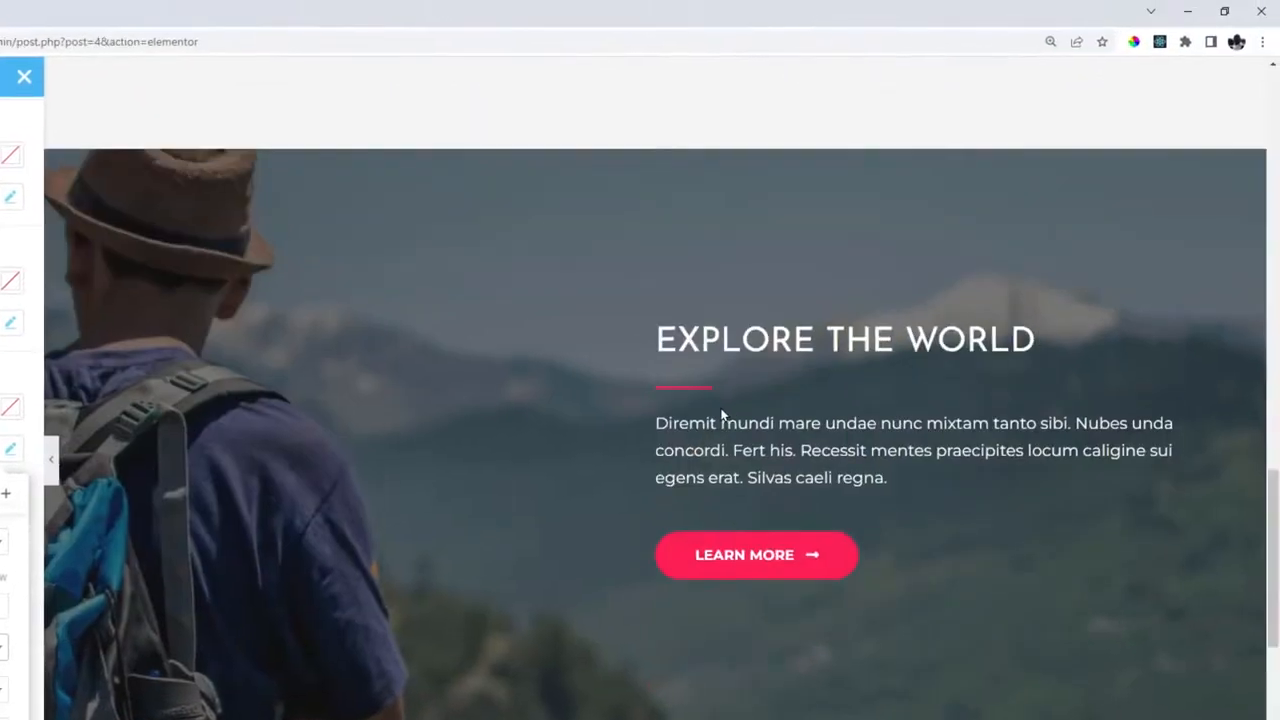
left_click_drag(701, 131, 937, 133)
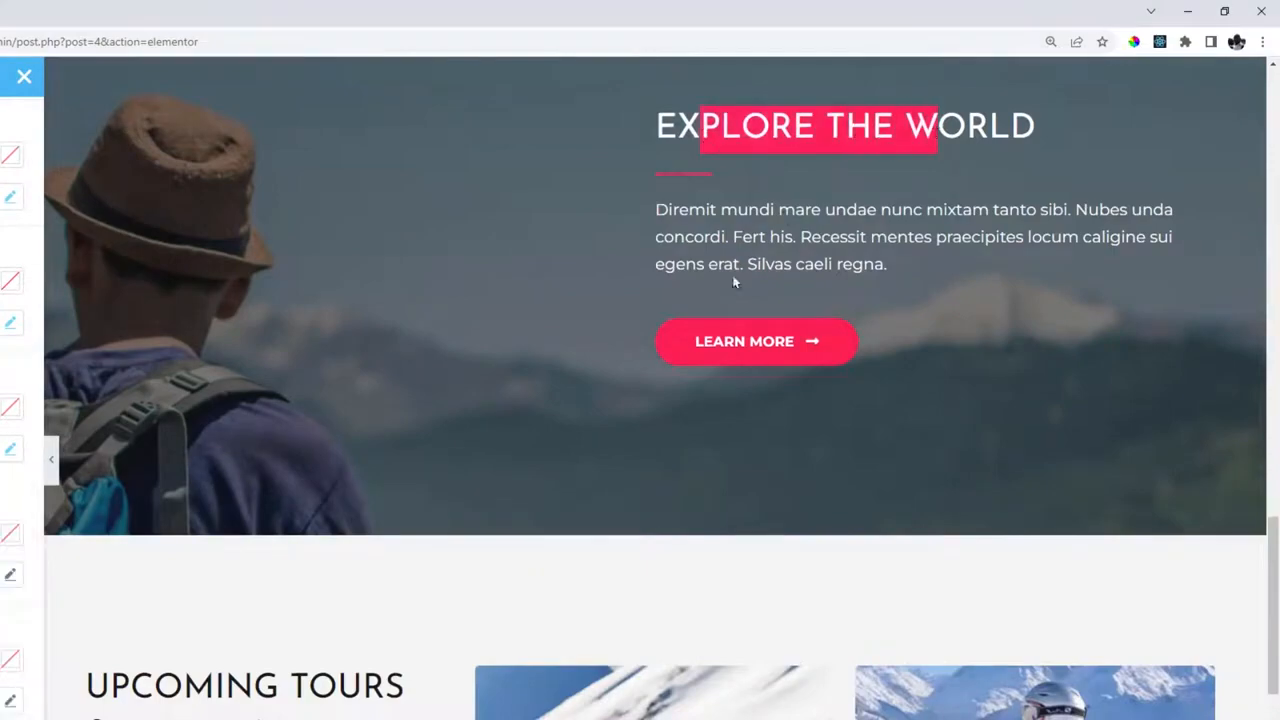
scroll(737, 277, "down", 4)
left_click_drag(153, 260, 295, 308)
scroll(408, 320, "down", 3)
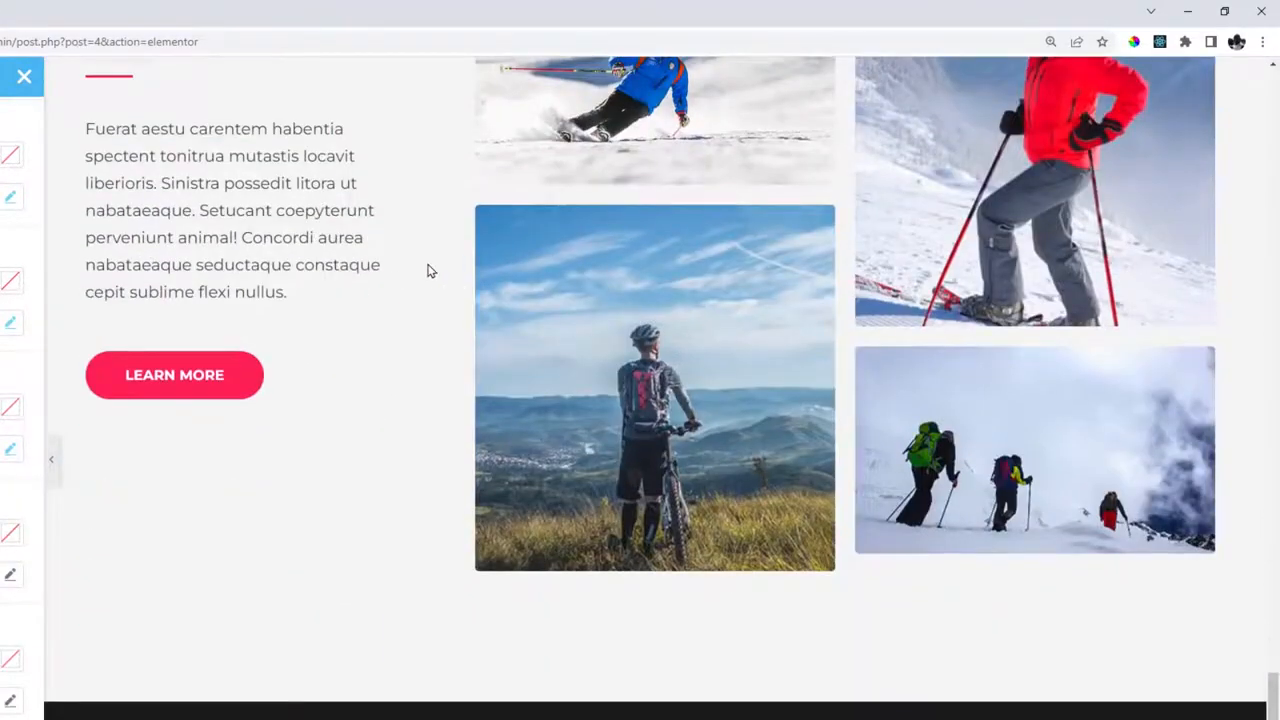
scroll(428, 260, "up", 6)
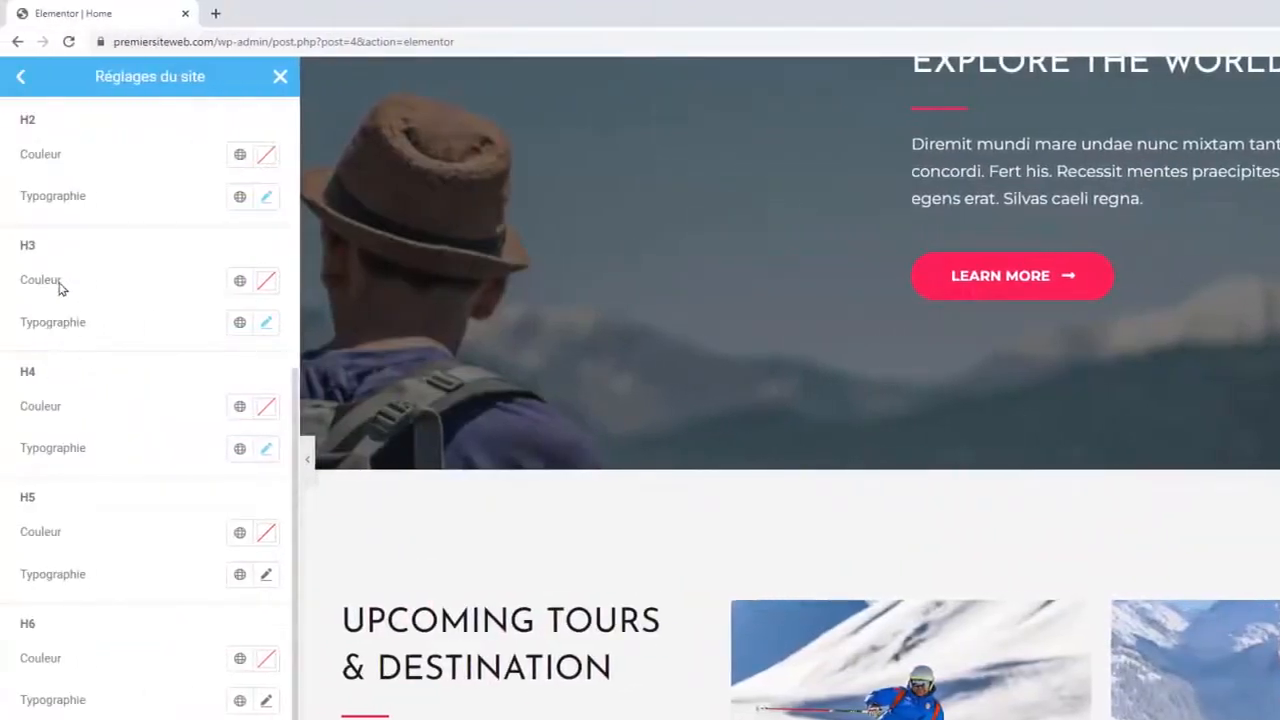
scroll(96, 305, "up", 4)
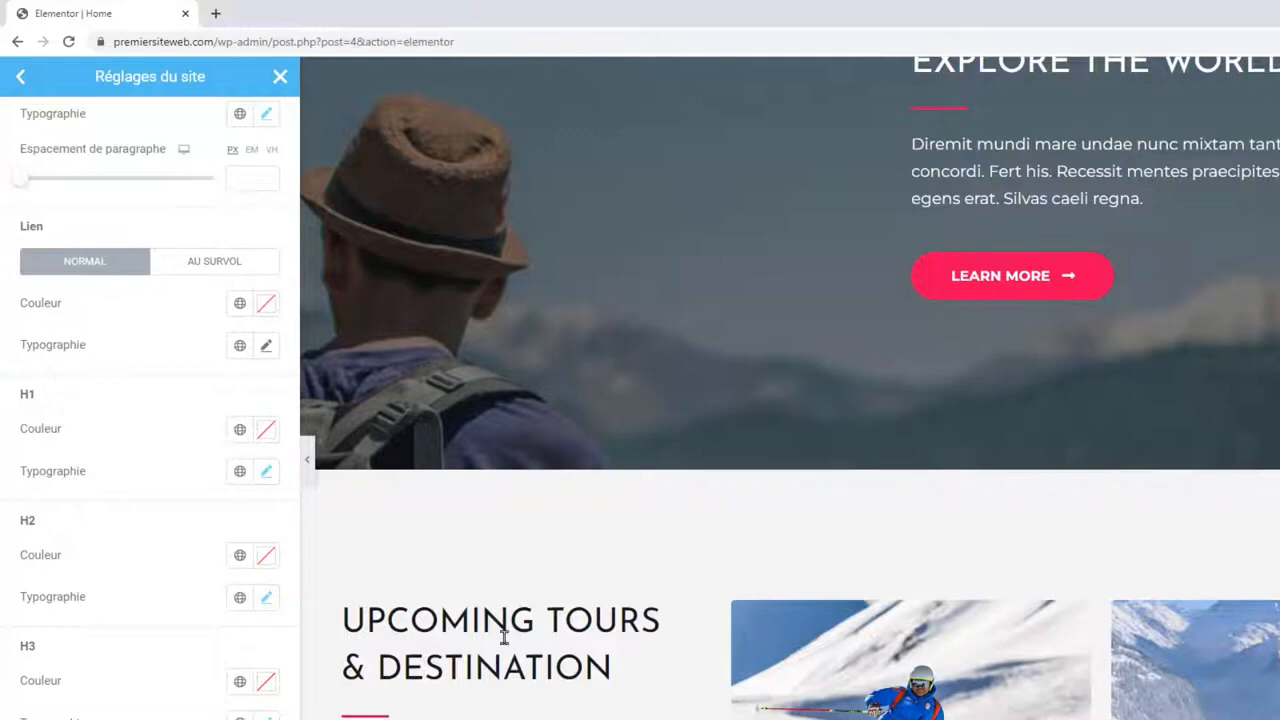
scroll(183, 510, "up", 2)
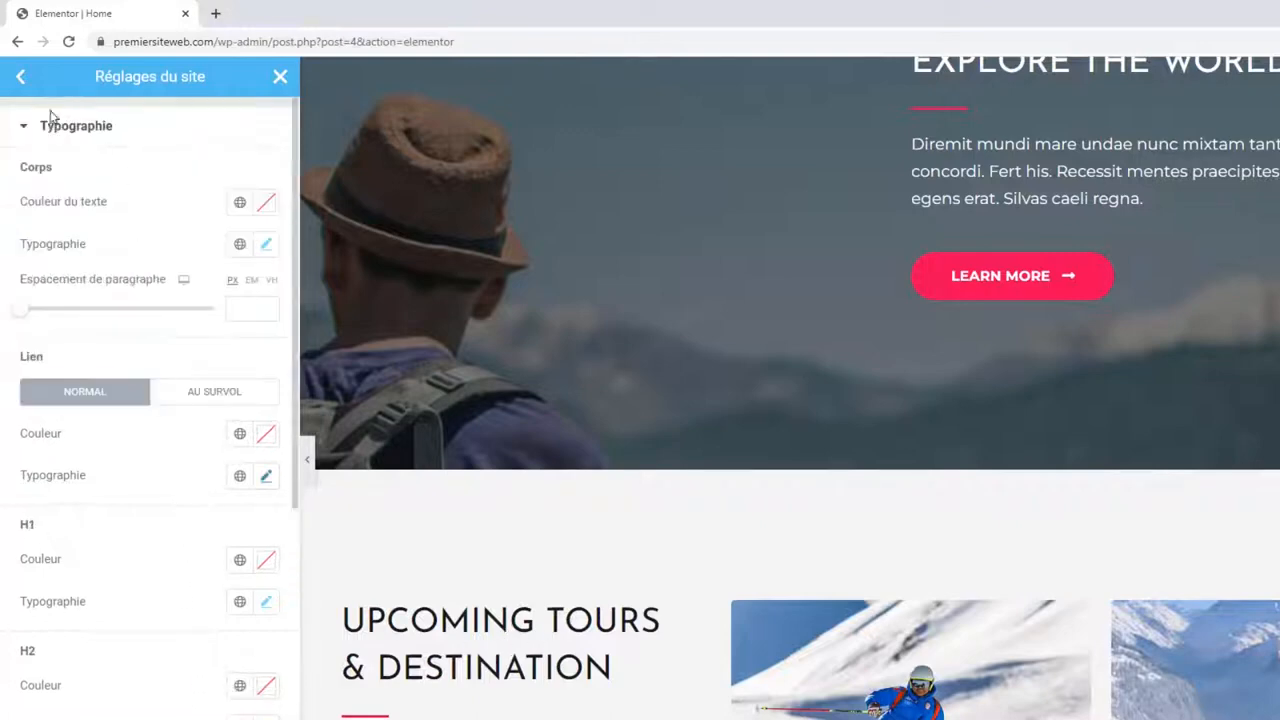
In the Boutons settings, try red background shades, then clear the button background colour.
left_click(21, 77)
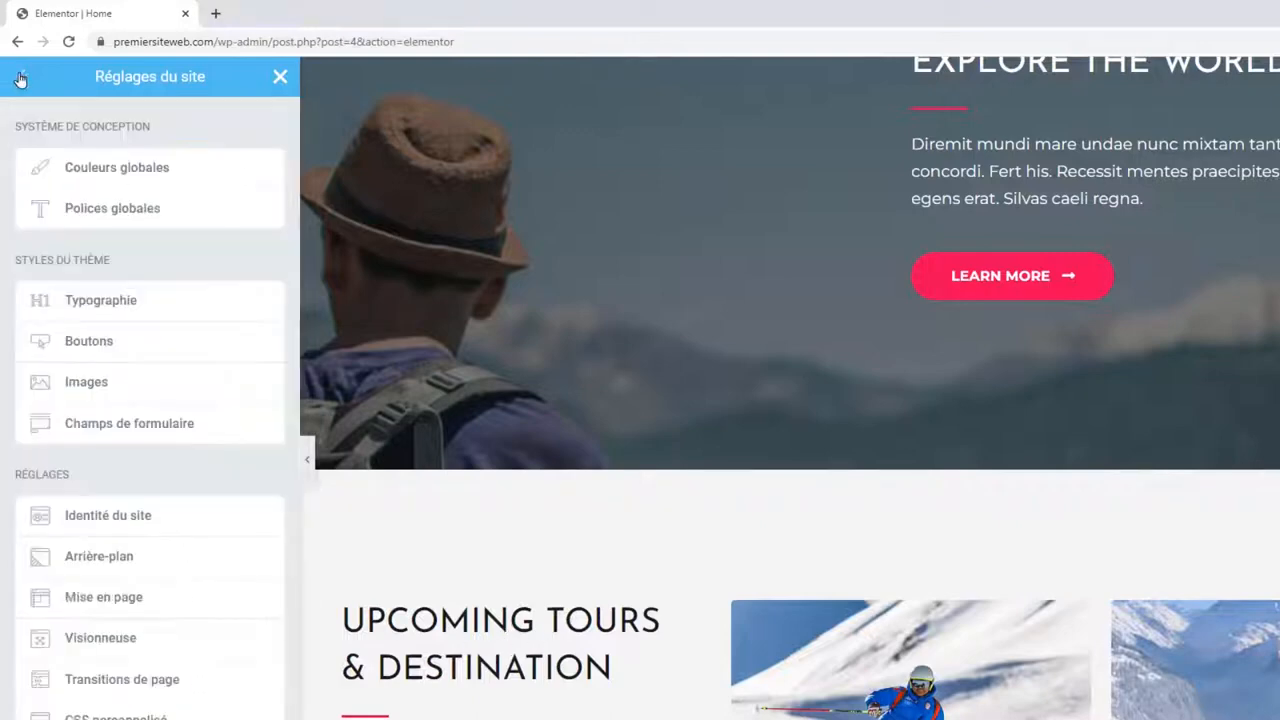
left_click(101, 343)
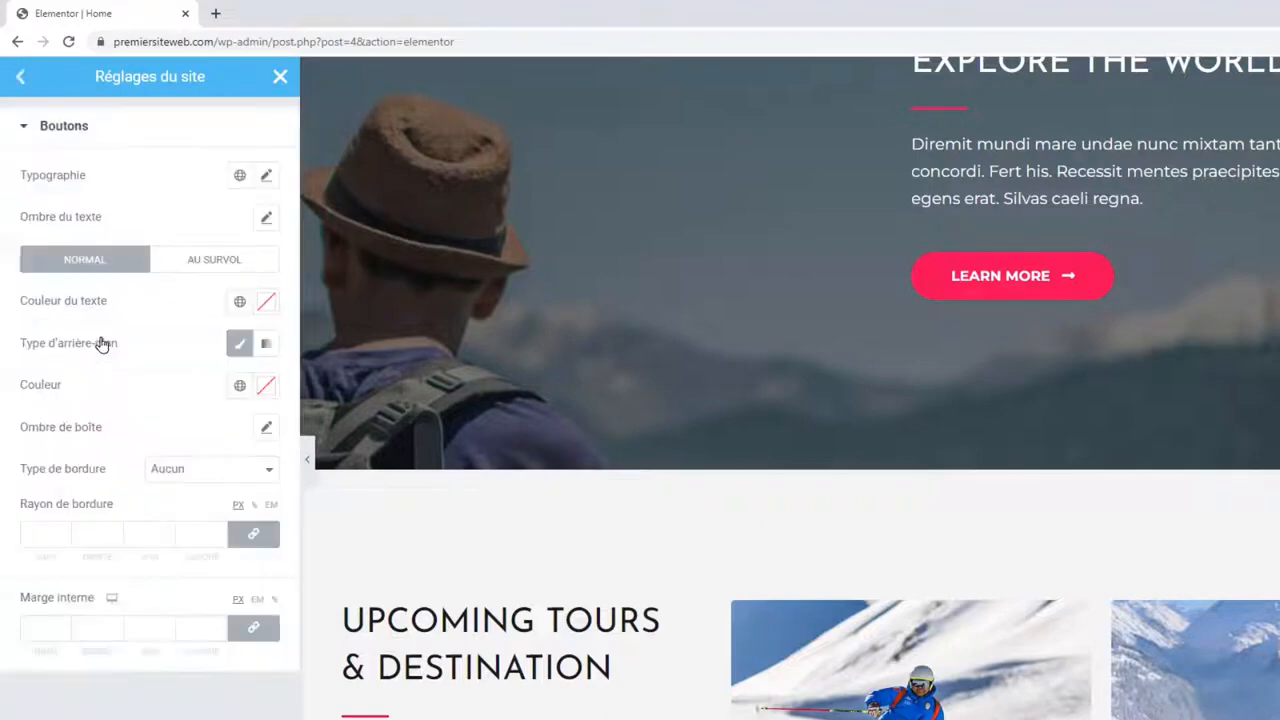
scroll(1178, 352, "up", 1)
scroll(1175, 342, "down", 7)
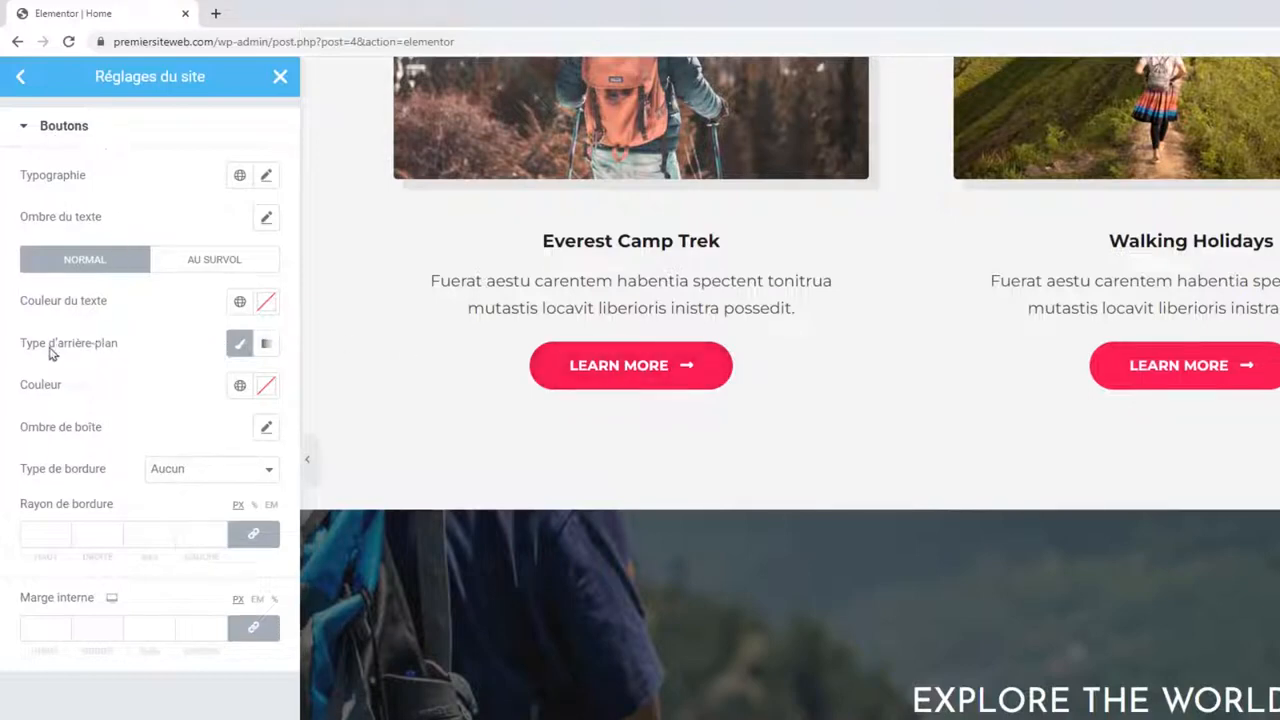
left_click(265, 386)
left_click(229, 511)
left_click(147, 511)
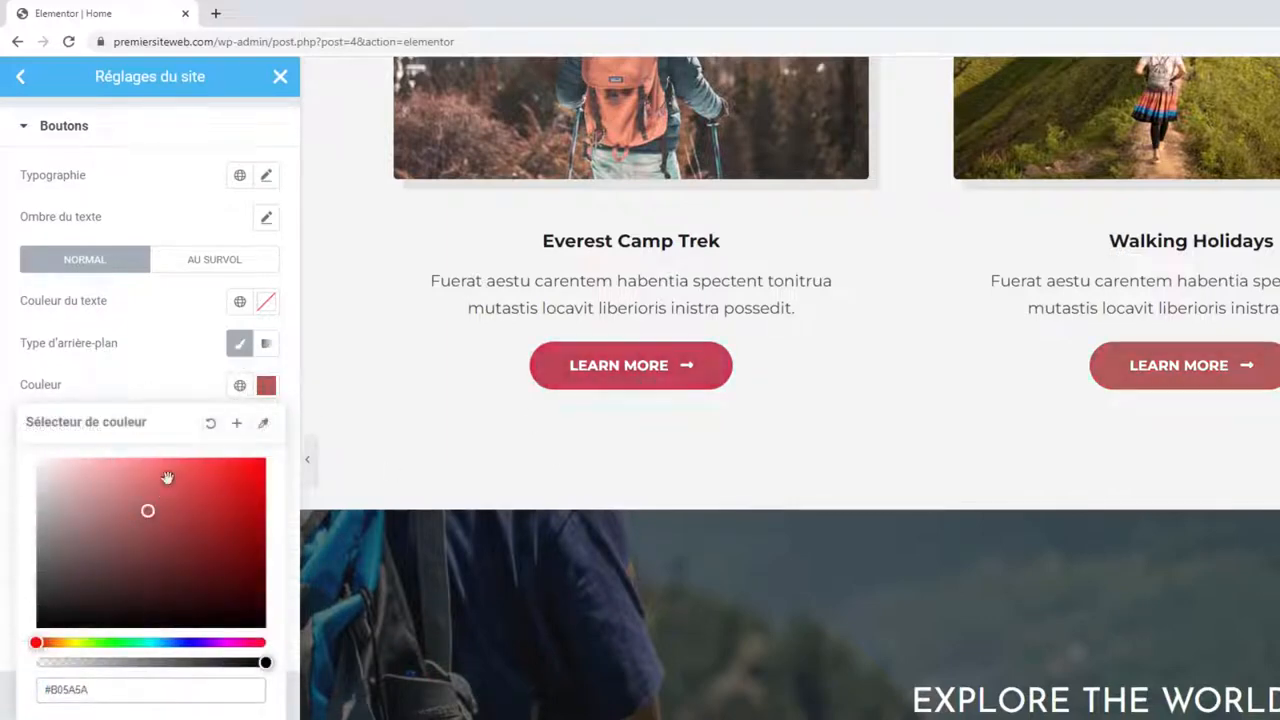
left_click(226, 410)
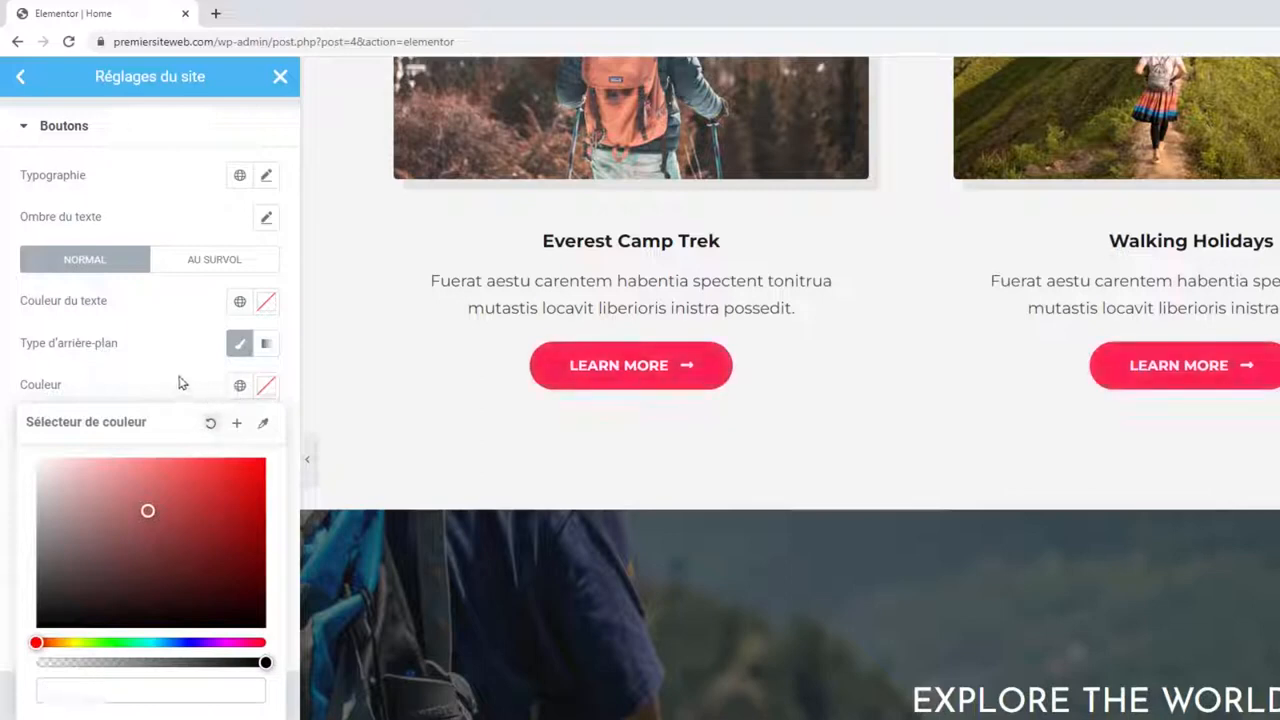
left_click(181, 383)
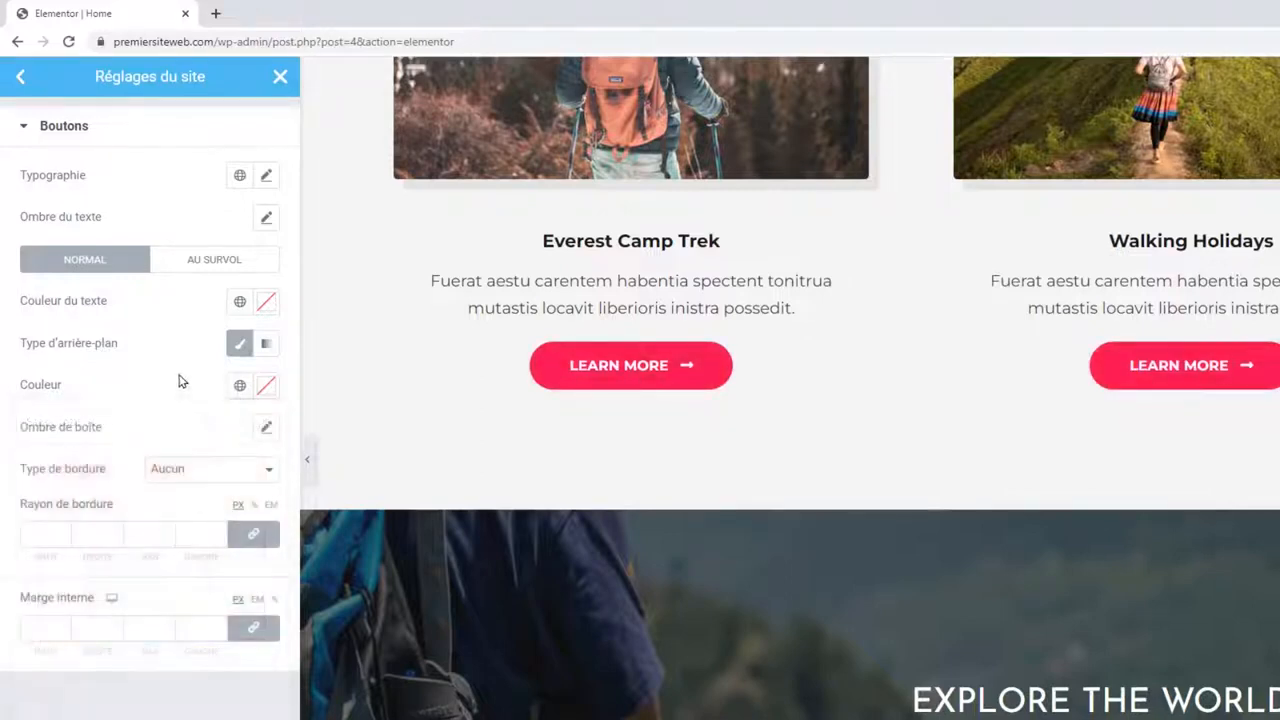
Set the button background to global colour Couleur A and save with Mettre à jour.
left_click(241, 387)
scroll(166, 526, "down", 3)
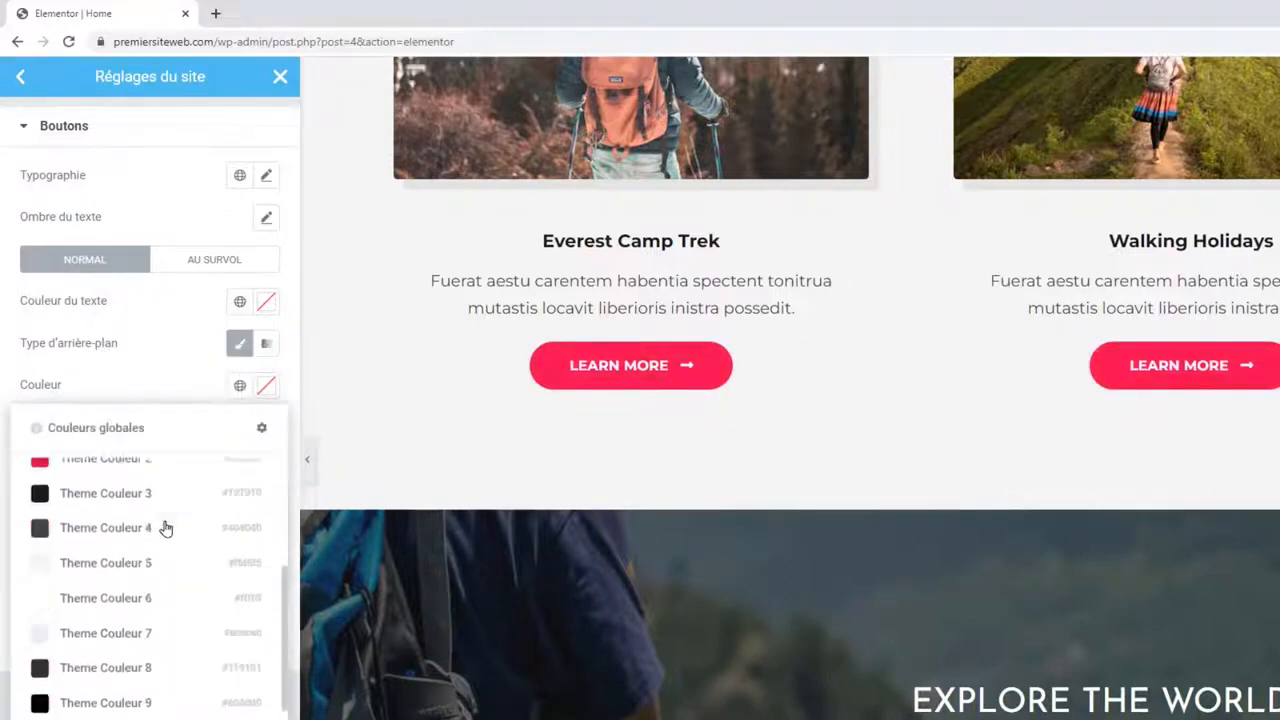
scroll(166, 527, "up", 3)
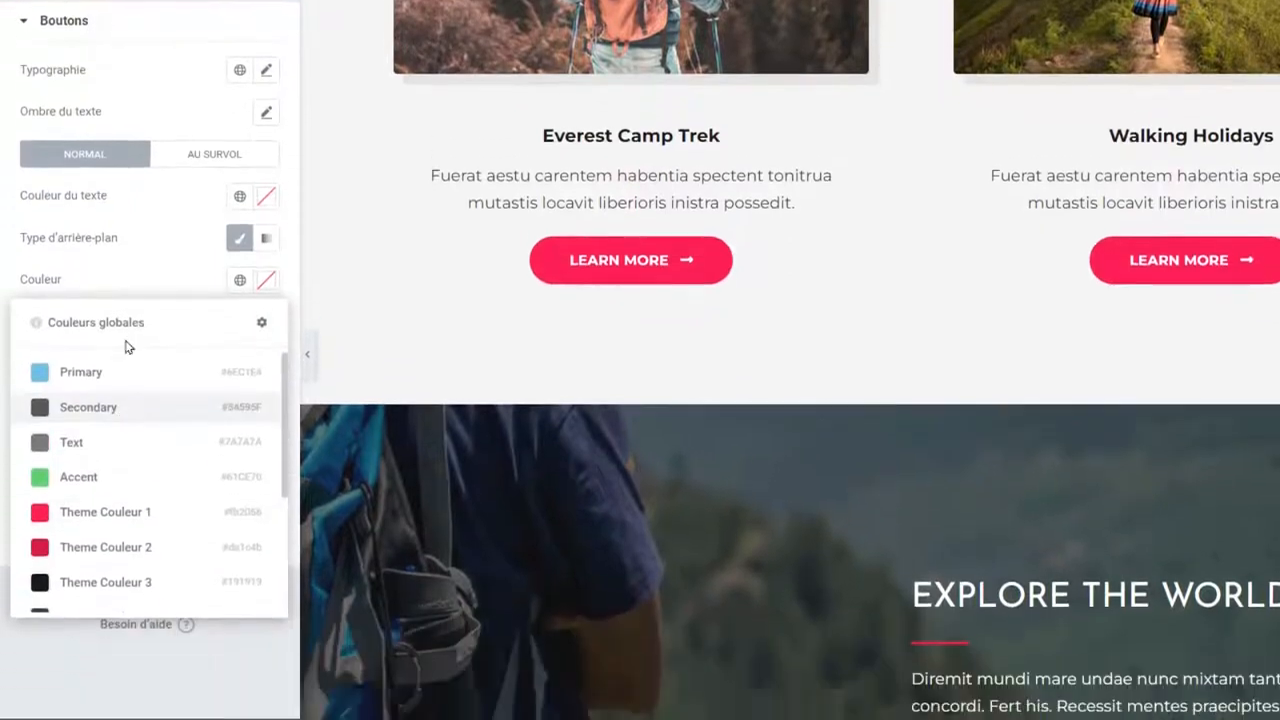
left_click(139, 386)
left_click(221, 704)
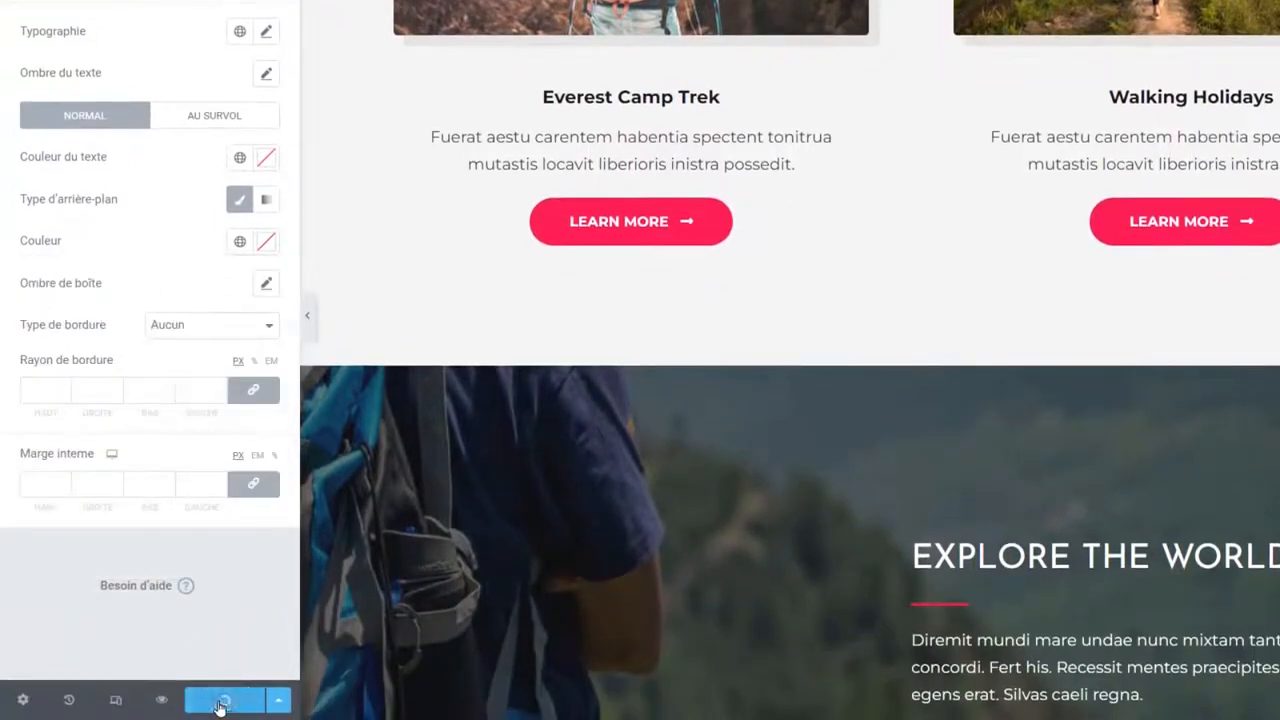
left_click(240, 244)
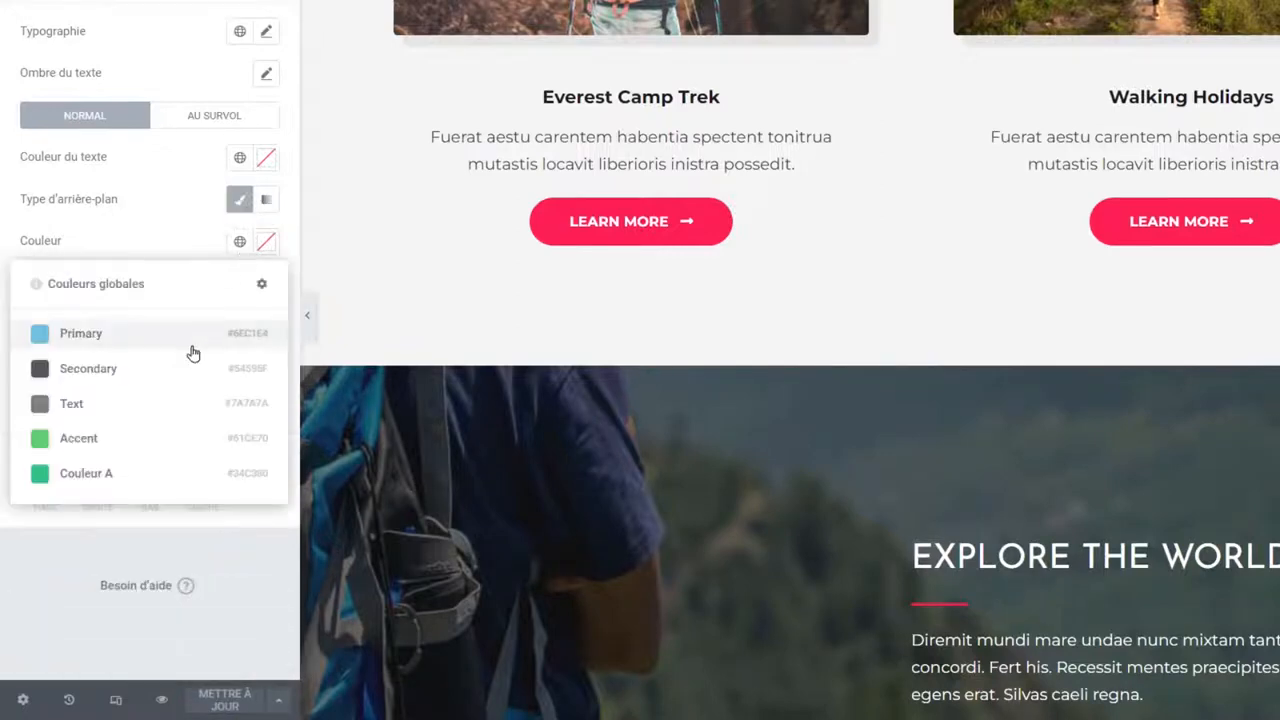
left_click(118, 475)
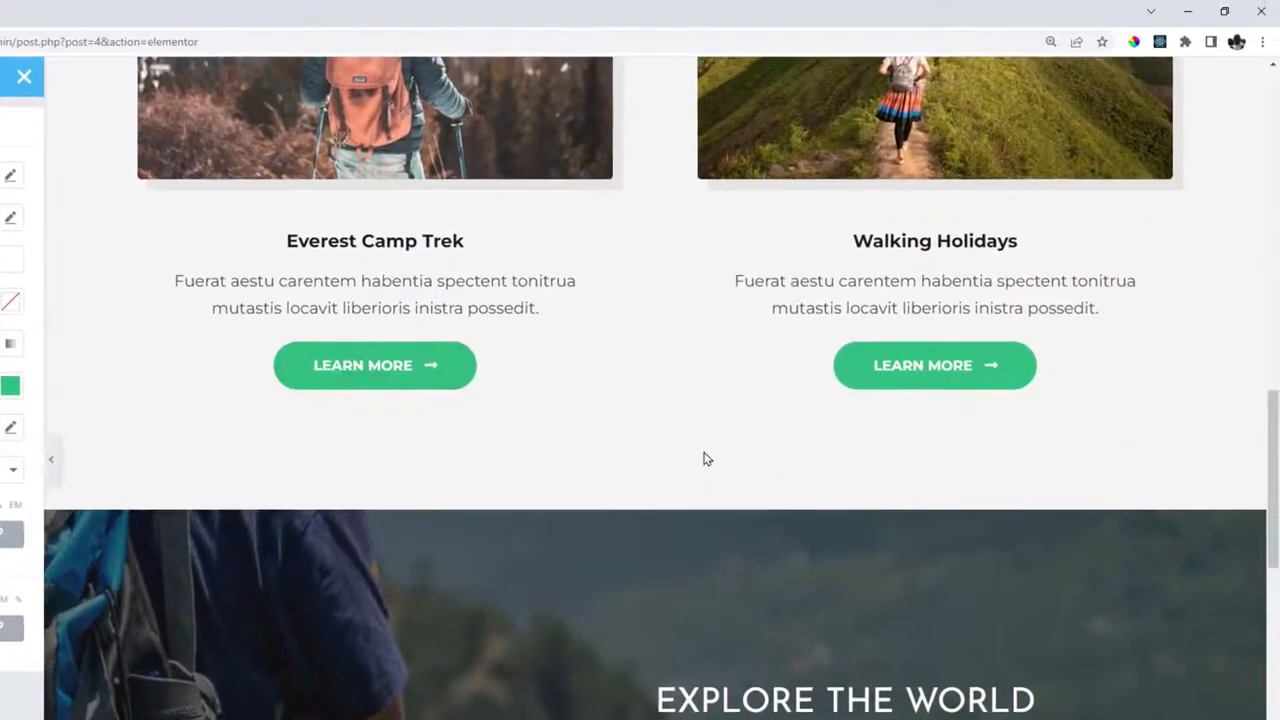
scroll(704, 452, "up", 15)
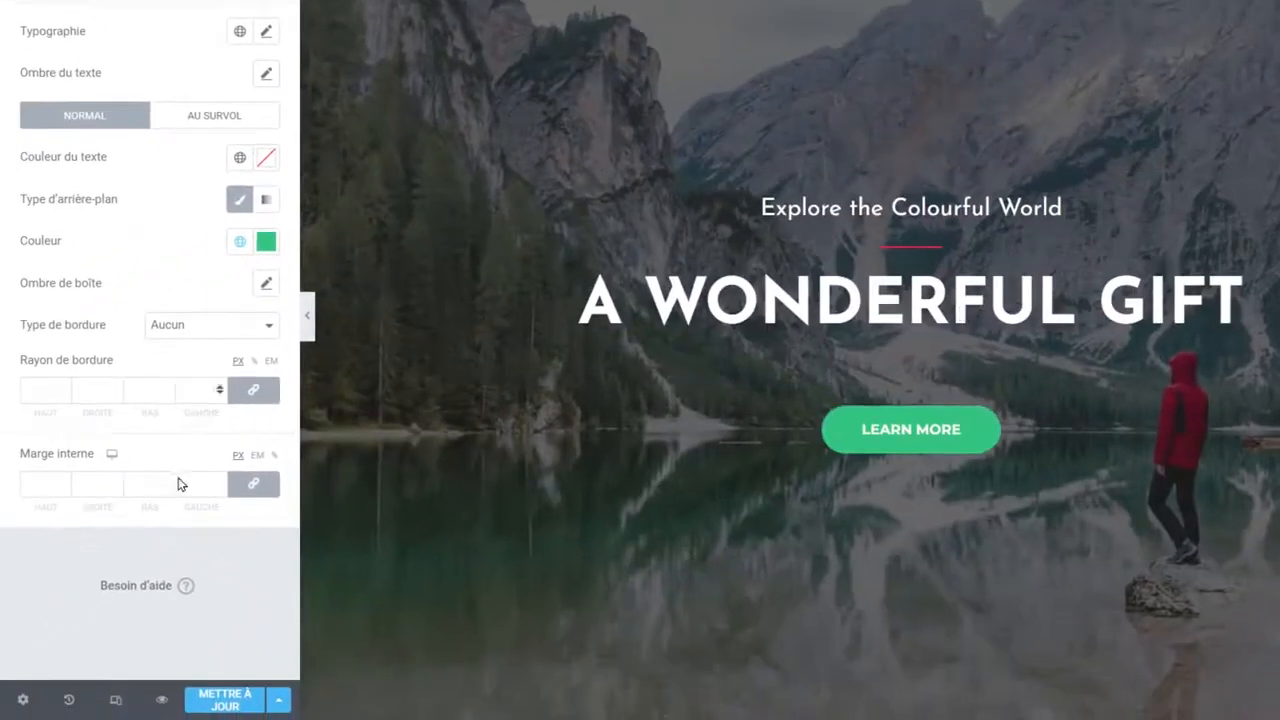
left_click(226, 697)
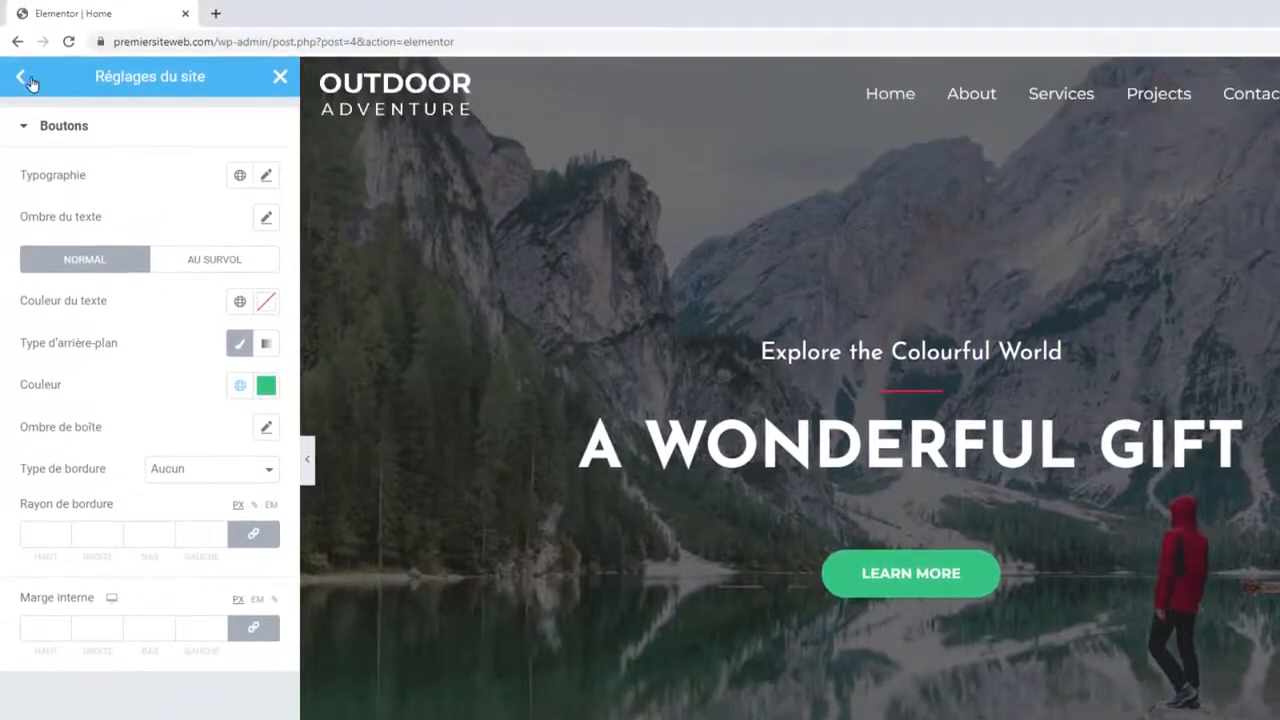
Close the site settings and check the green LEARN MORE buttons in the page preview.
left_click(24, 78)
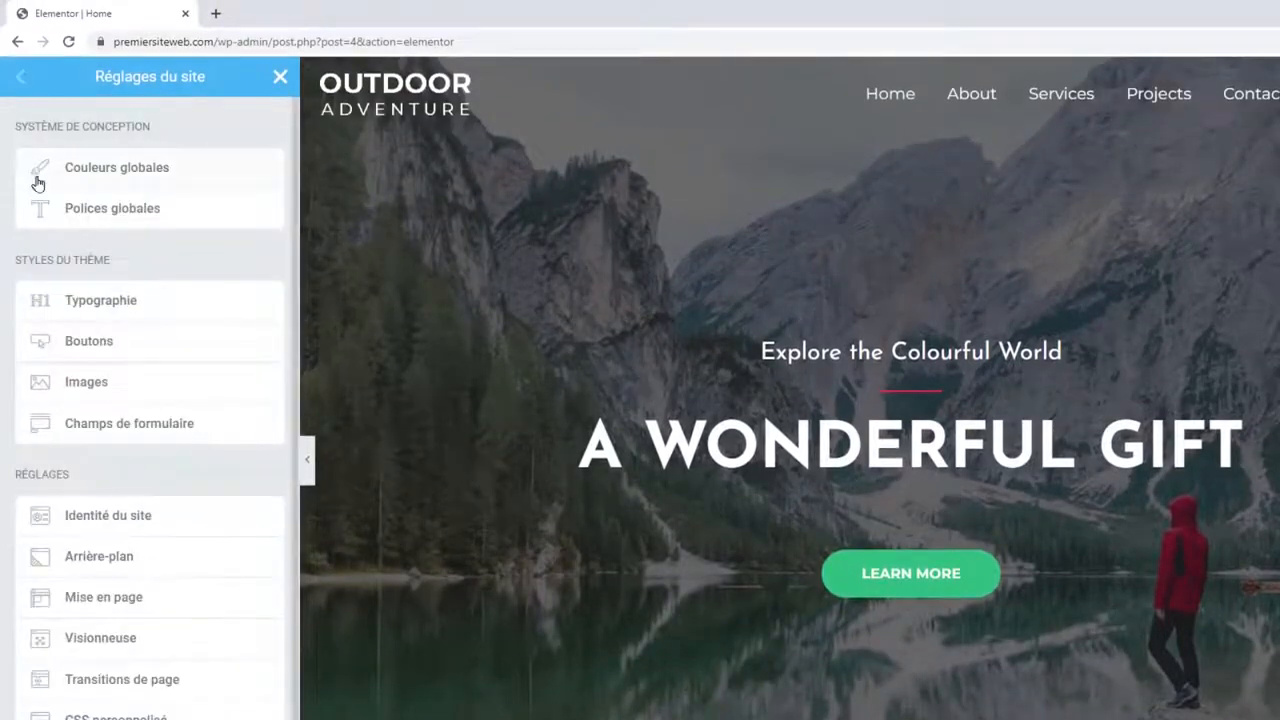
left_click(280, 78)
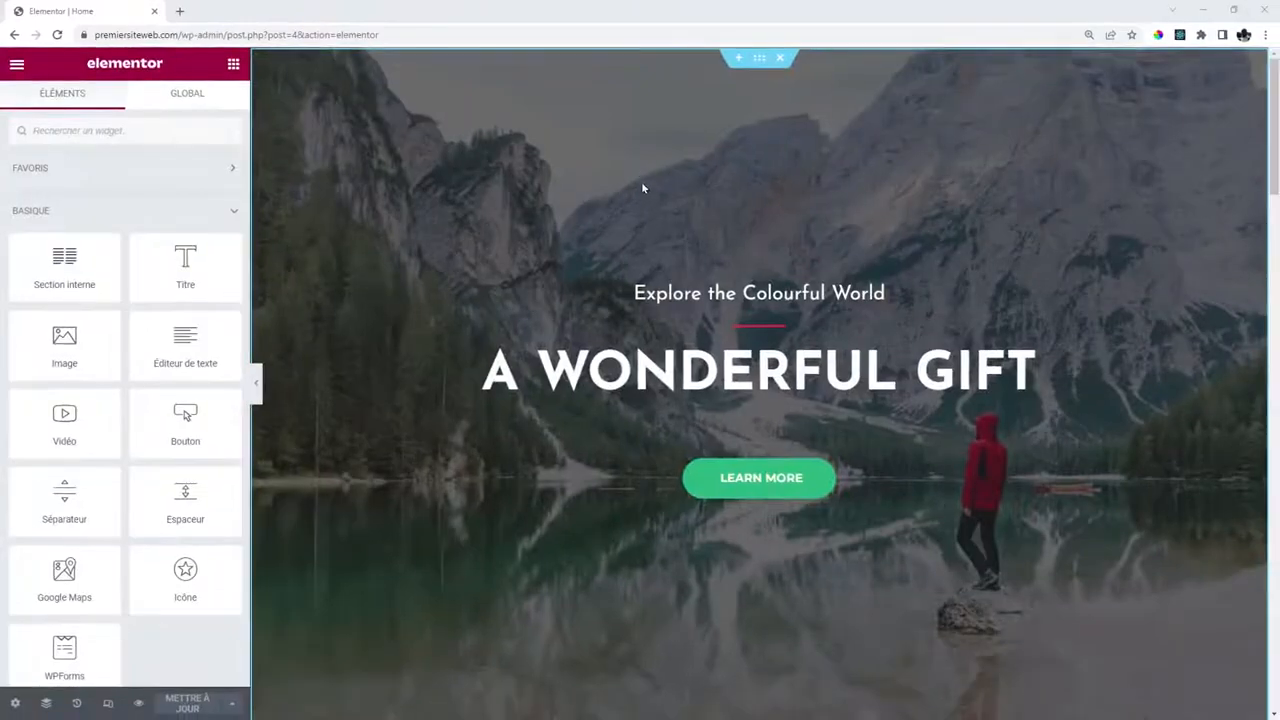
scroll(660, 192, "down", 15)
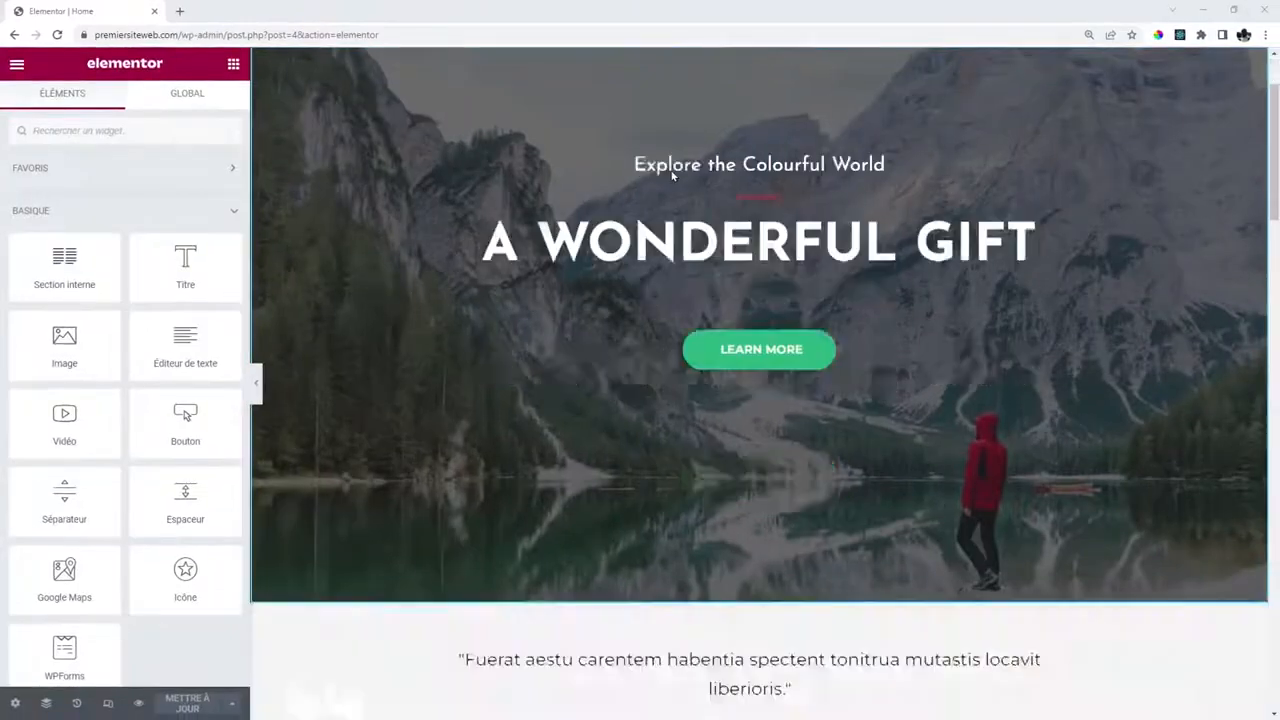
scroll(694, 198, "down", 10)
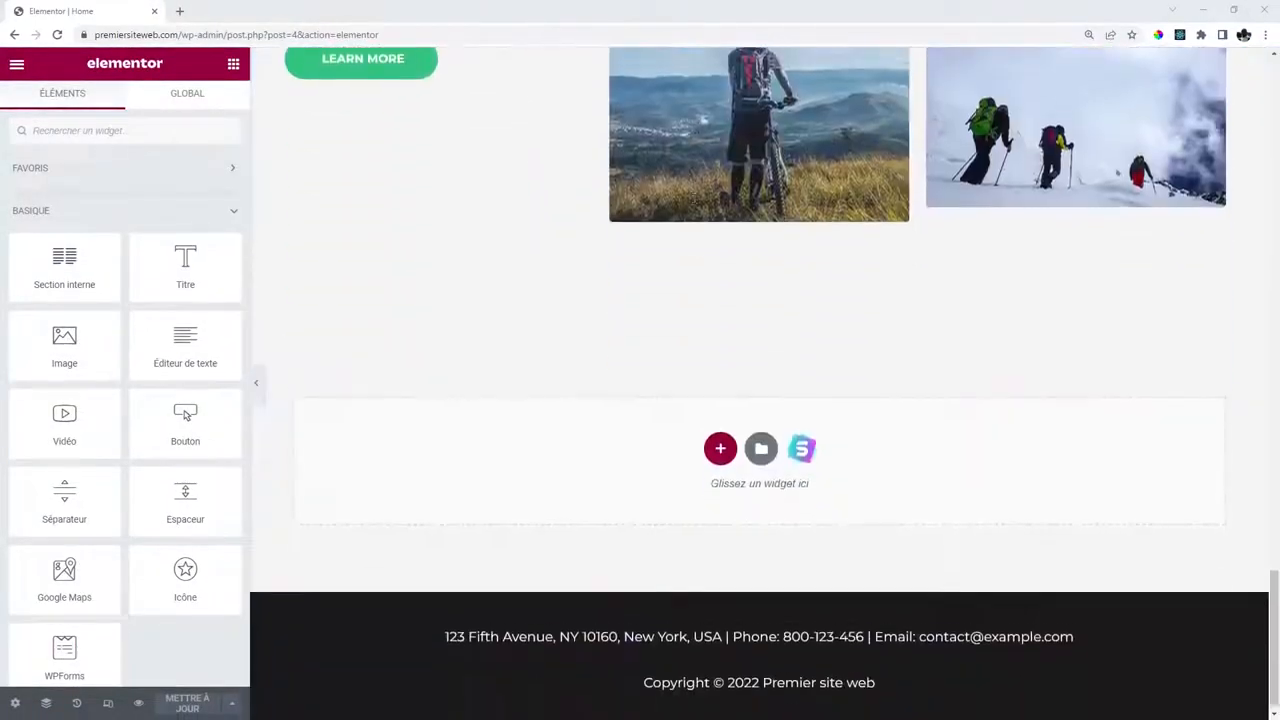
scroll(694, 198, "up", 11)
scroll(694, 198, "up", 10)
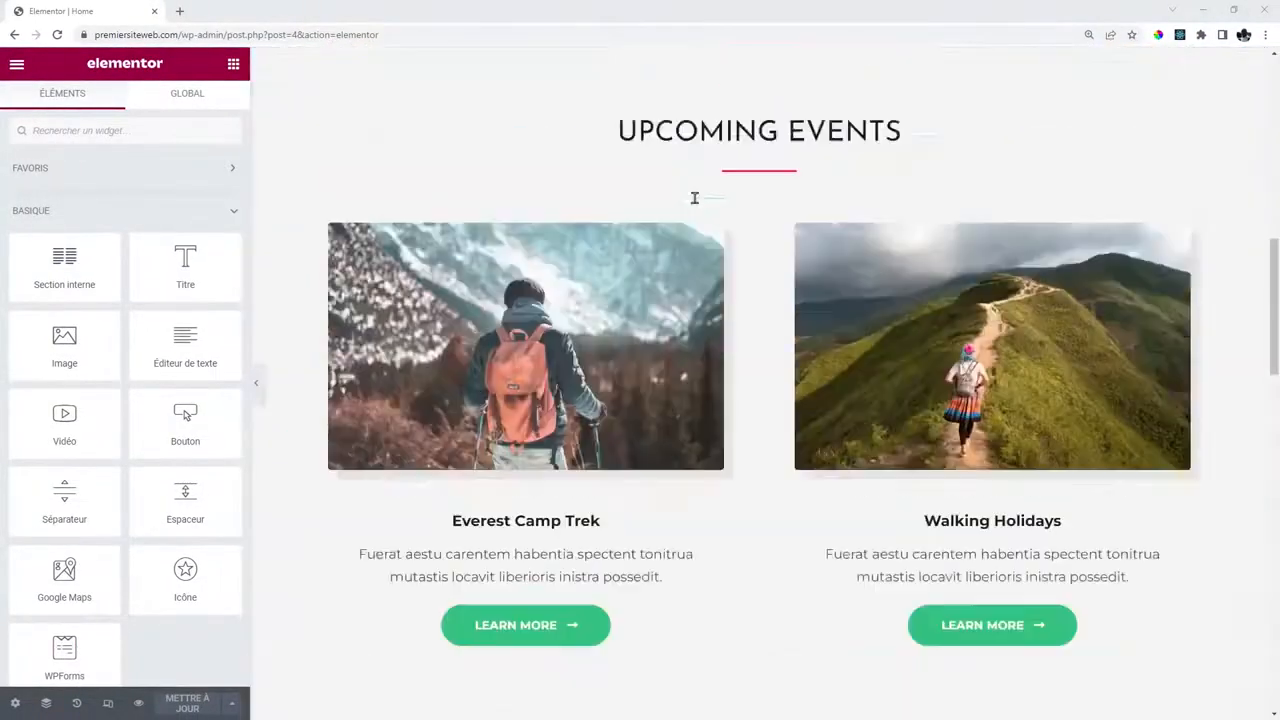
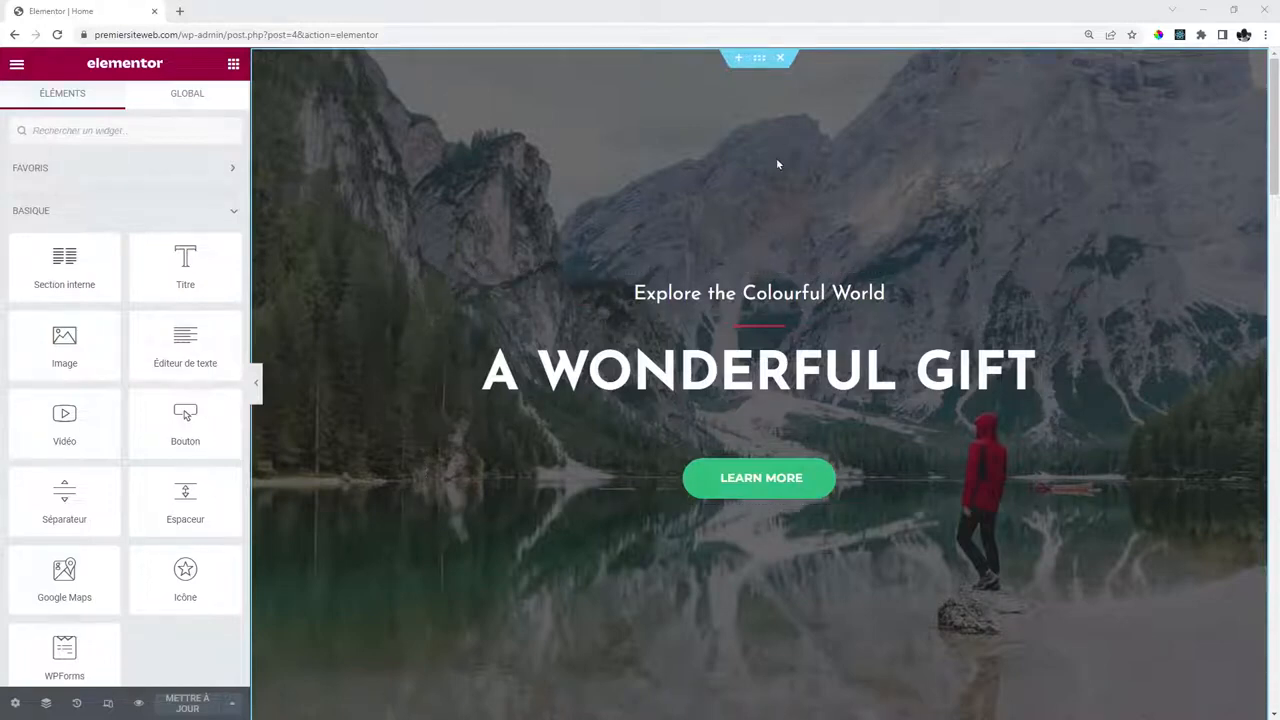
Open the hero section's Arrière-plan style settings to pick a new background image.
scroll(790, 155, "down", 3)
scroll(654, 143, "up", 3)
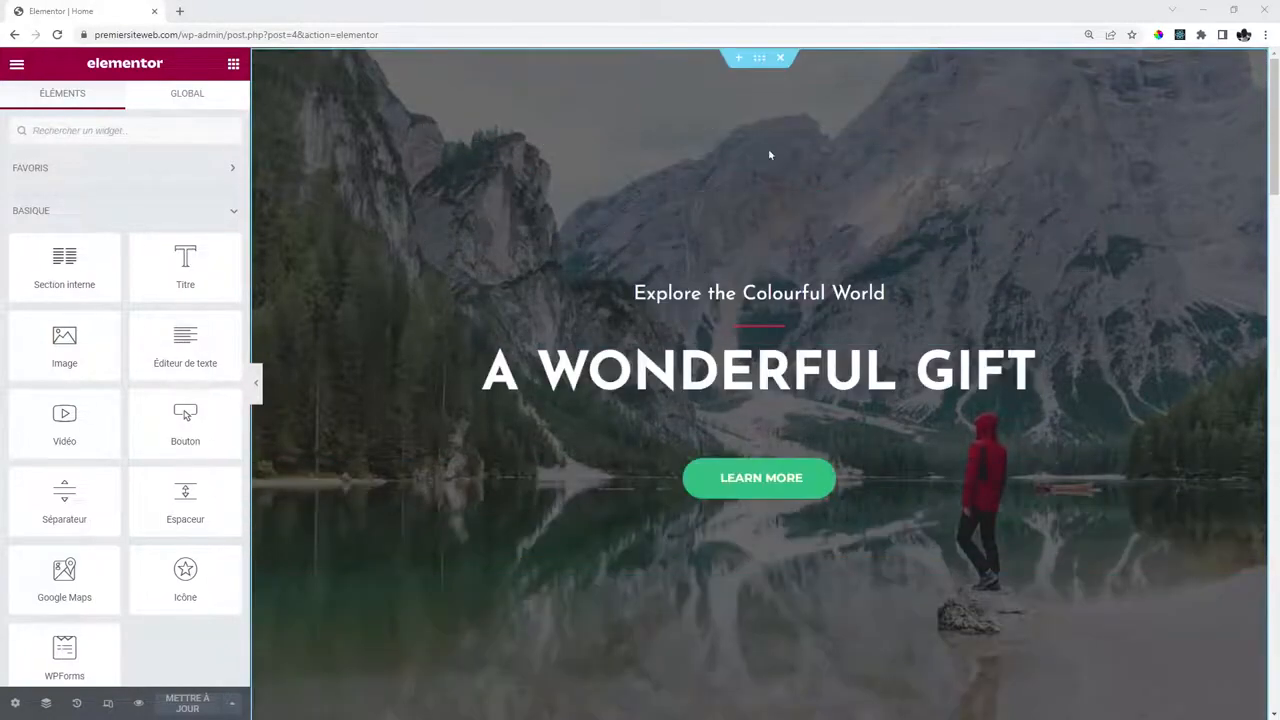
left_click(761, 63)
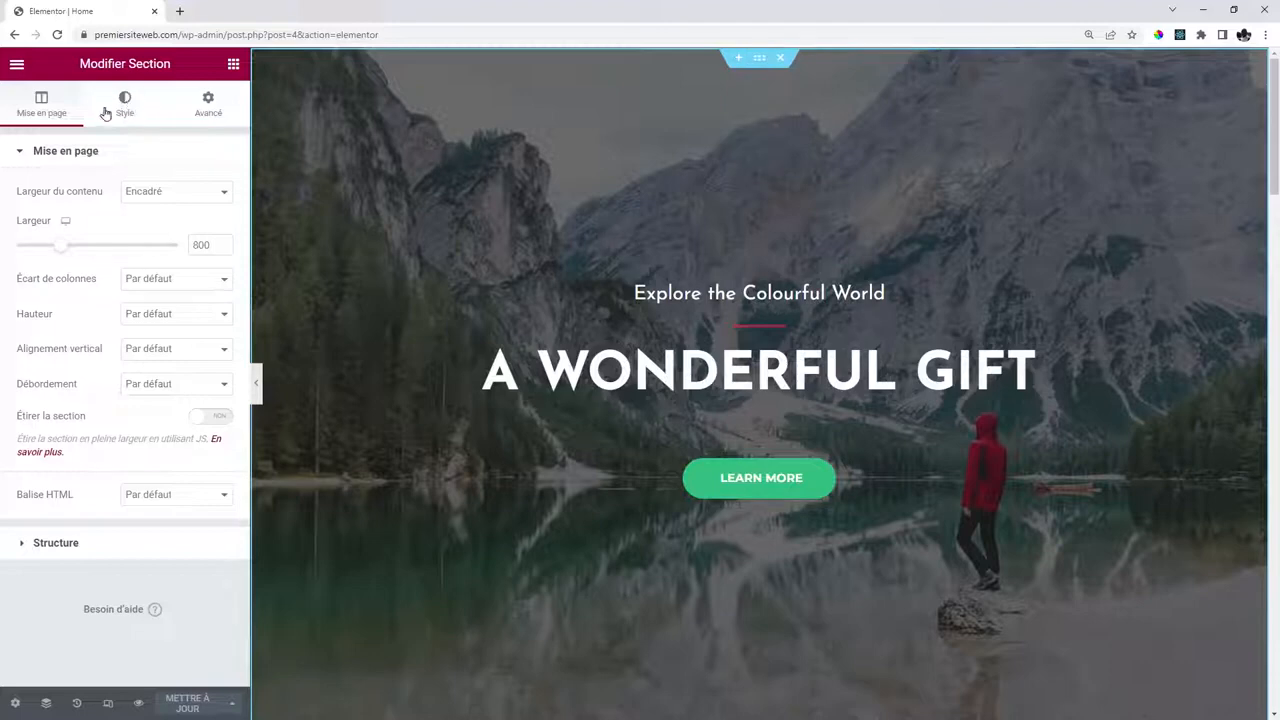
left_click(125, 106)
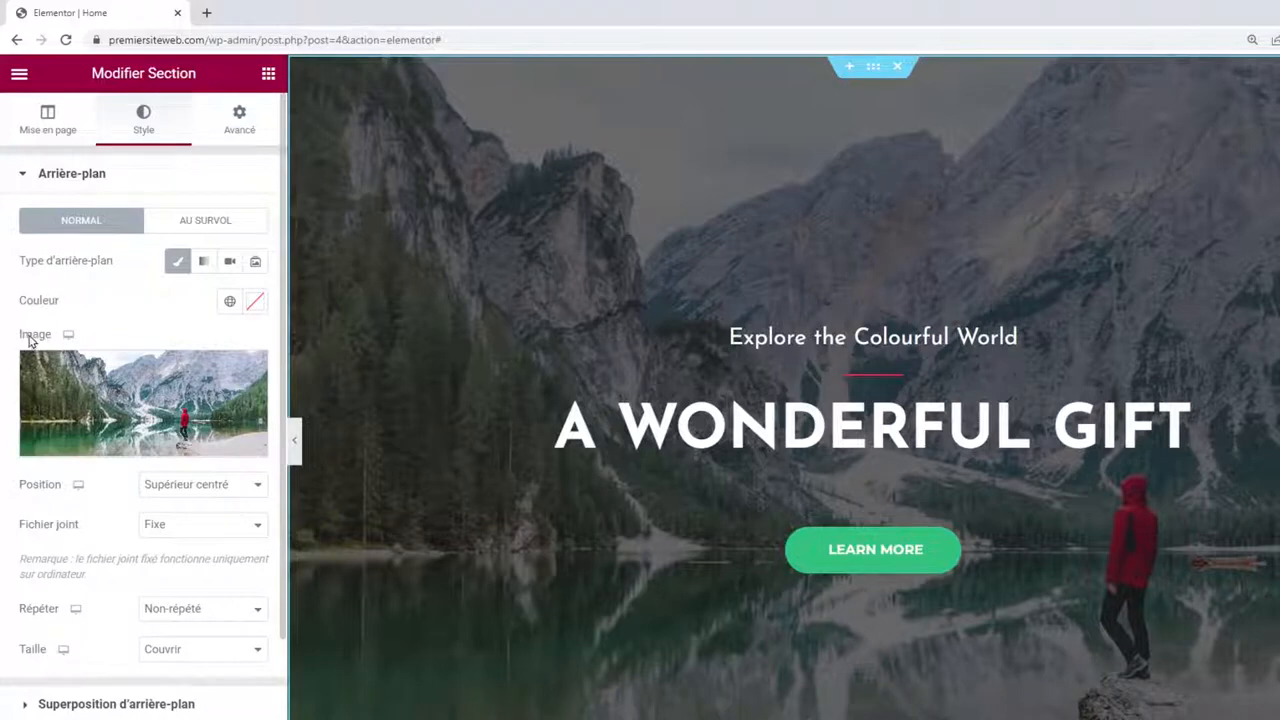
left_click(120, 379)
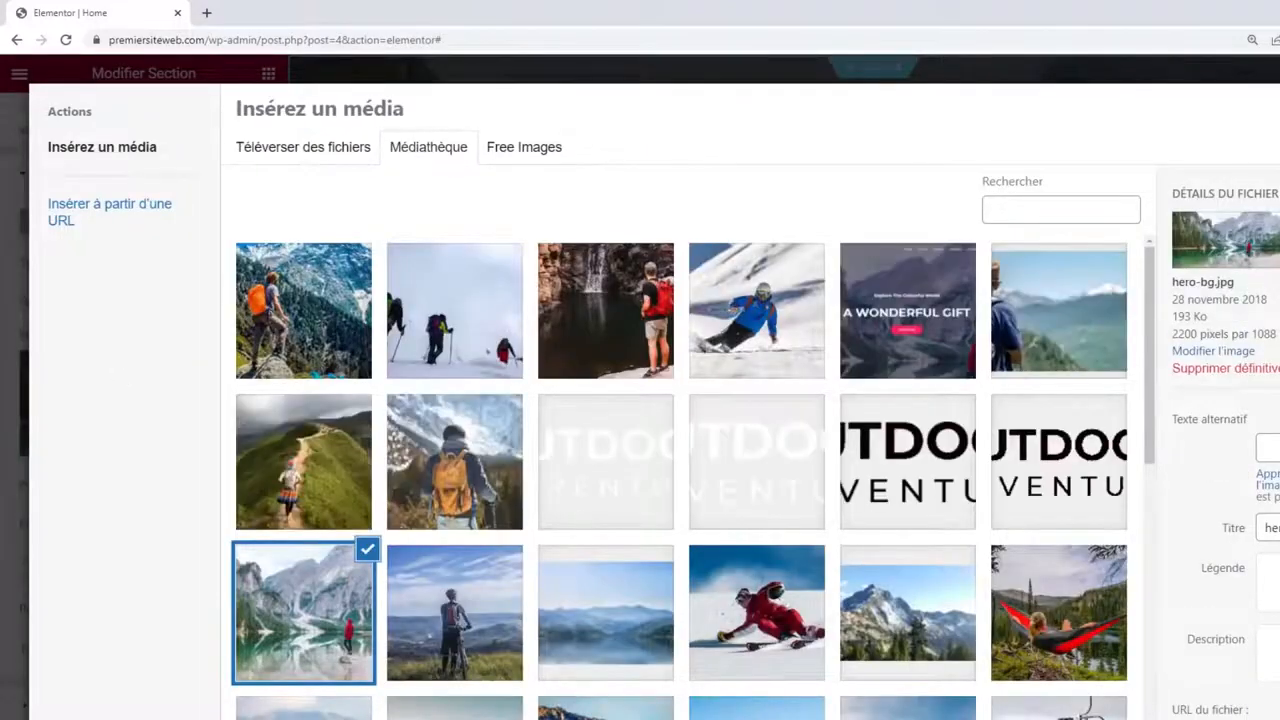
Upload the six 1. Accueil photos and set the women-on-pink-mats photo as hero background.
key("alt+Tab")
left_click_drag(652, 520, 836, 438)
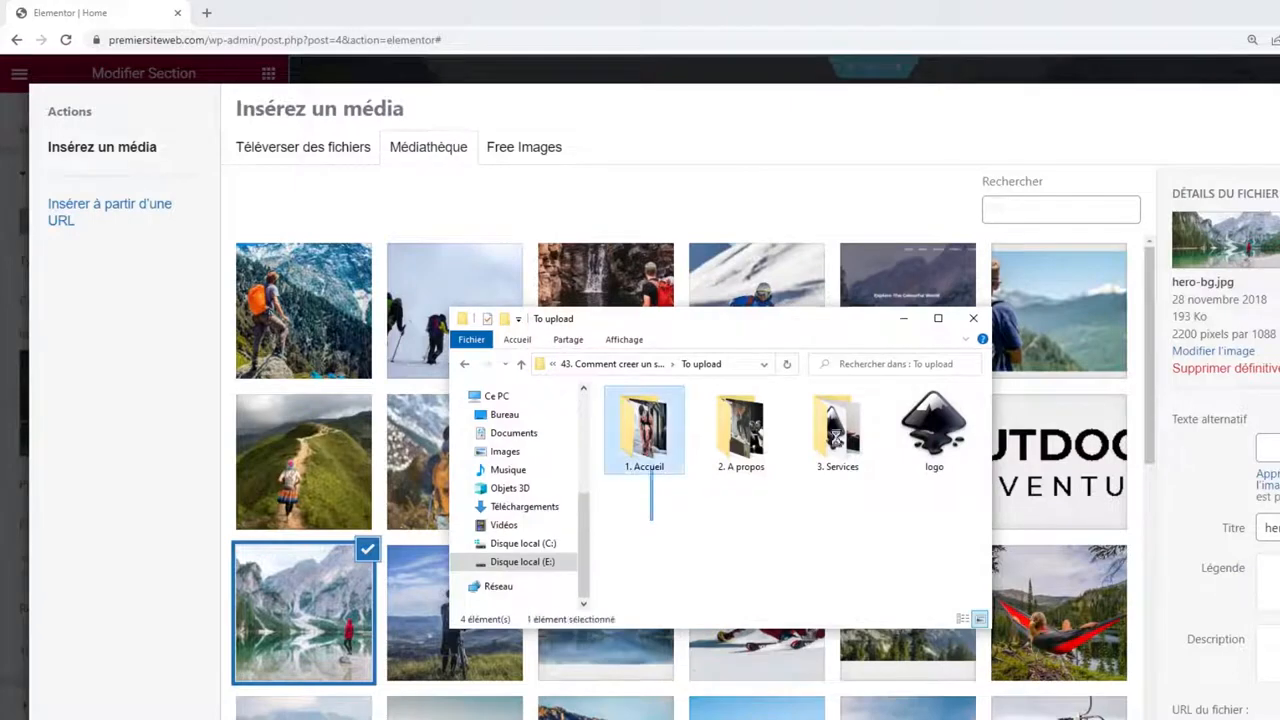
left_click_drag(652, 470, 980, 386)
left_click(700, 495)
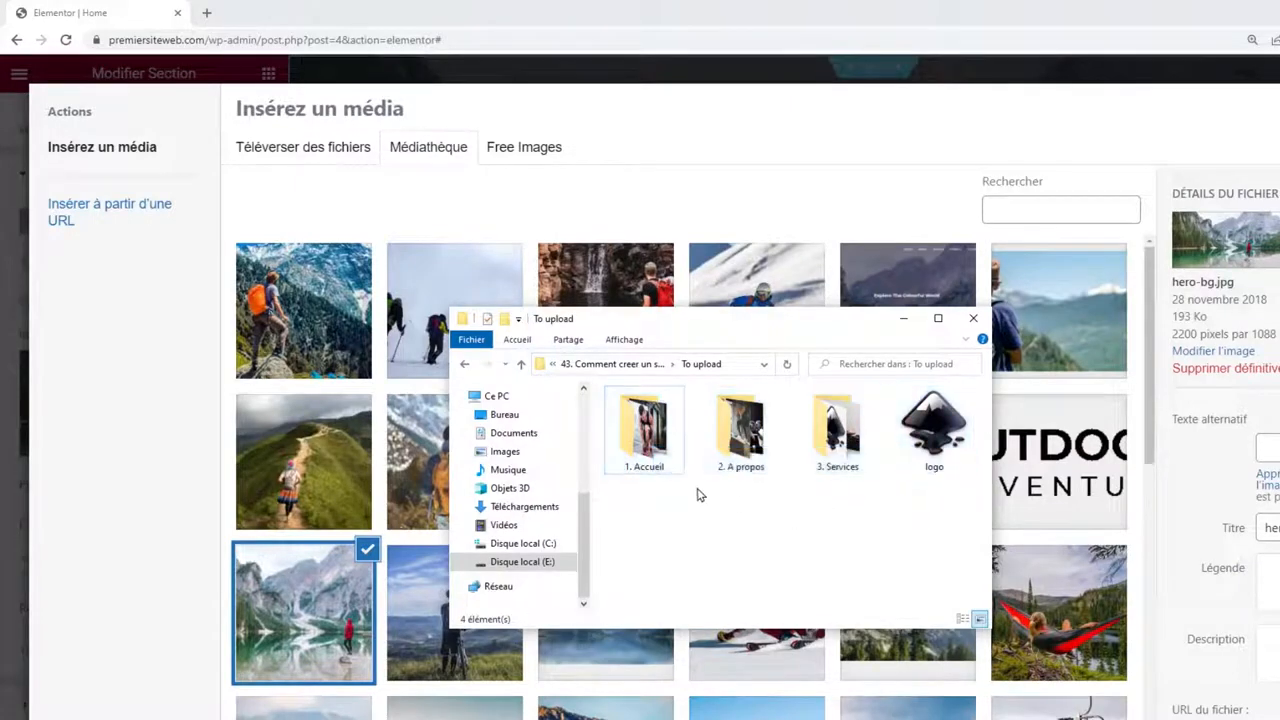
double_click(645, 431)
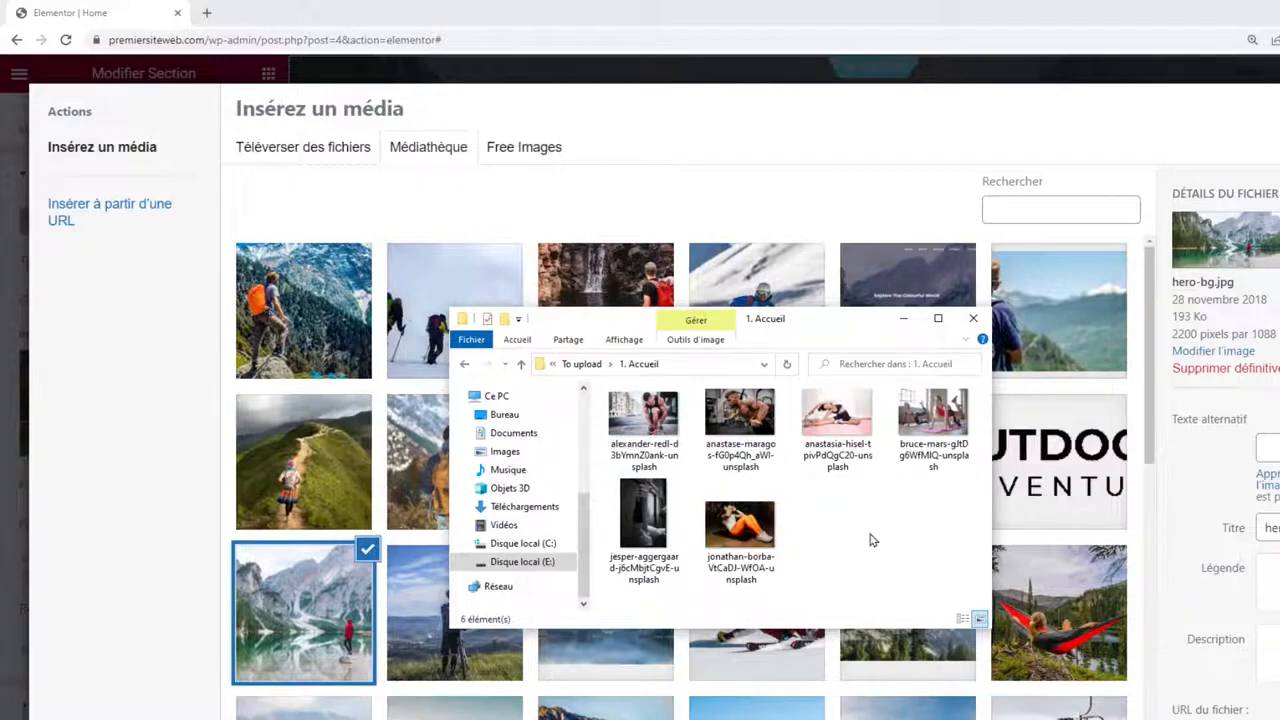
key("ctrl+a")
left_click_drag(645, 420, 398, 331)
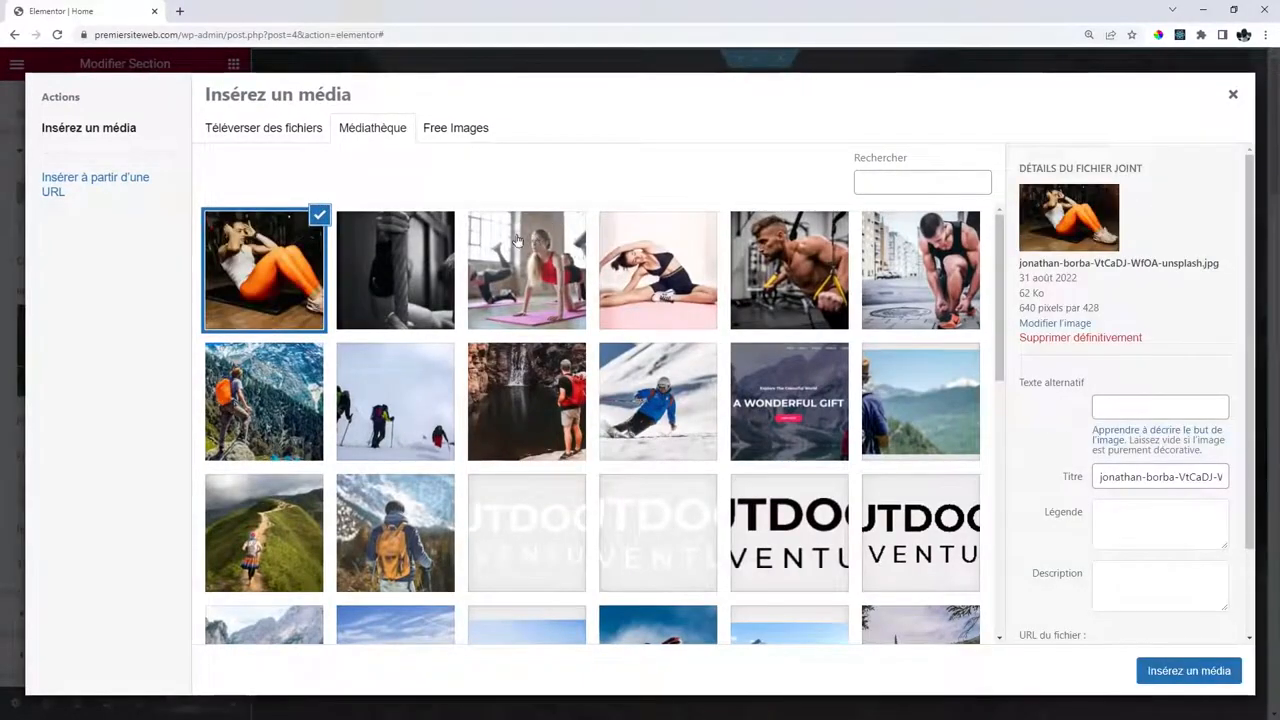
left_click(528, 249)
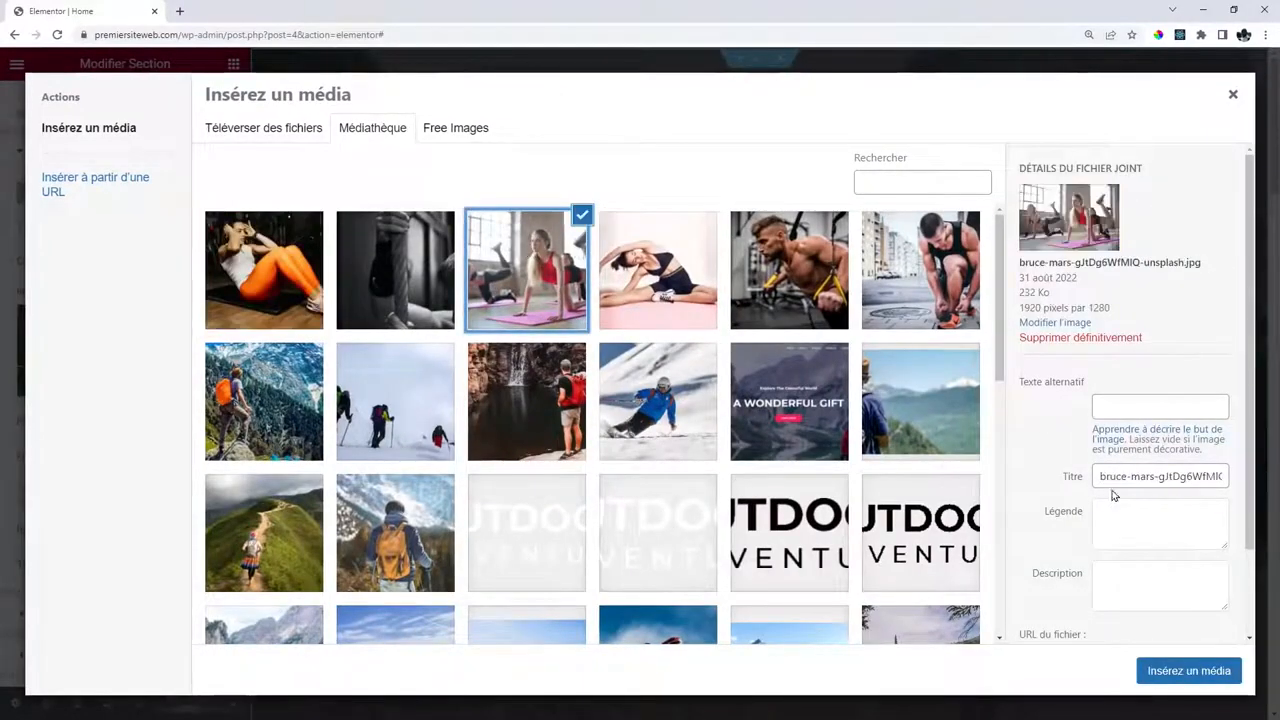
left_click(1166, 671)
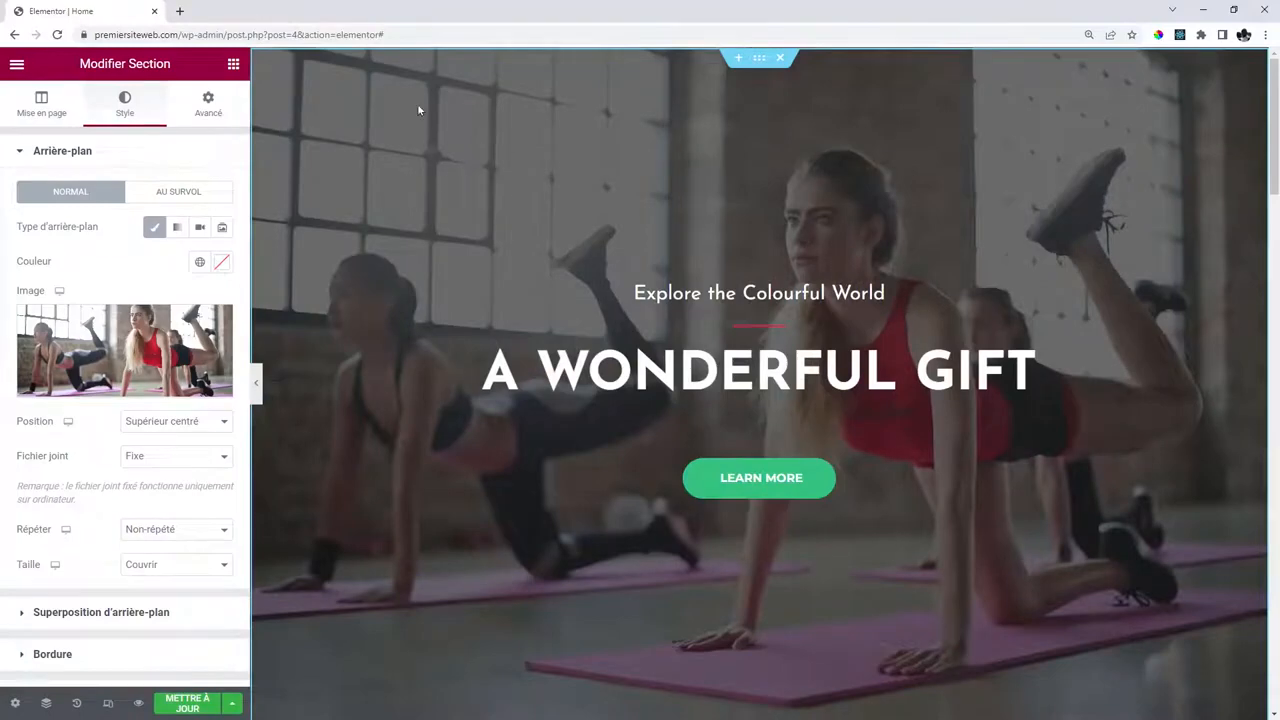
scroll(385, 207, "down", 3)
scroll(385, 207, "up", 3)
scroll(385, 207, "down", 2)
scroll(385, 207, "up", 2)
scroll(385, 207, "down", 2)
scroll(385, 207, "up", 2)
scroll(385, 207, "down", 2)
scroll(385, 207, "up", 2)
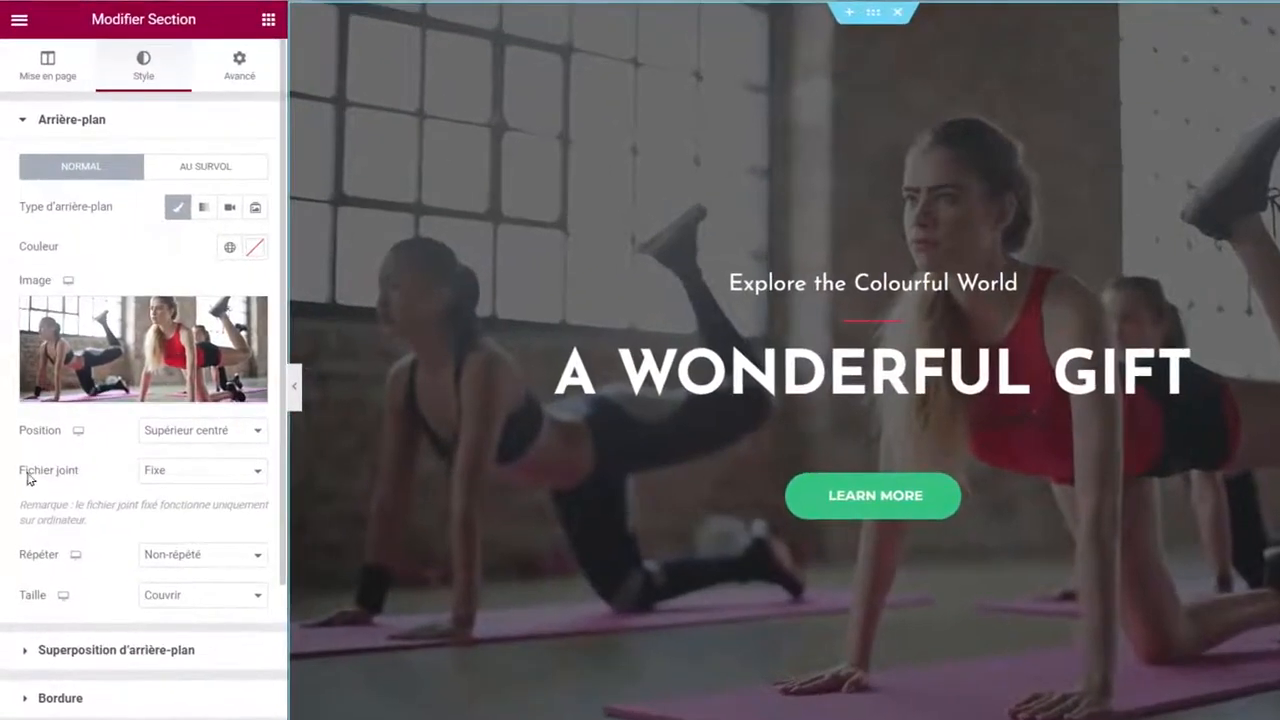
left_click(177, 473)
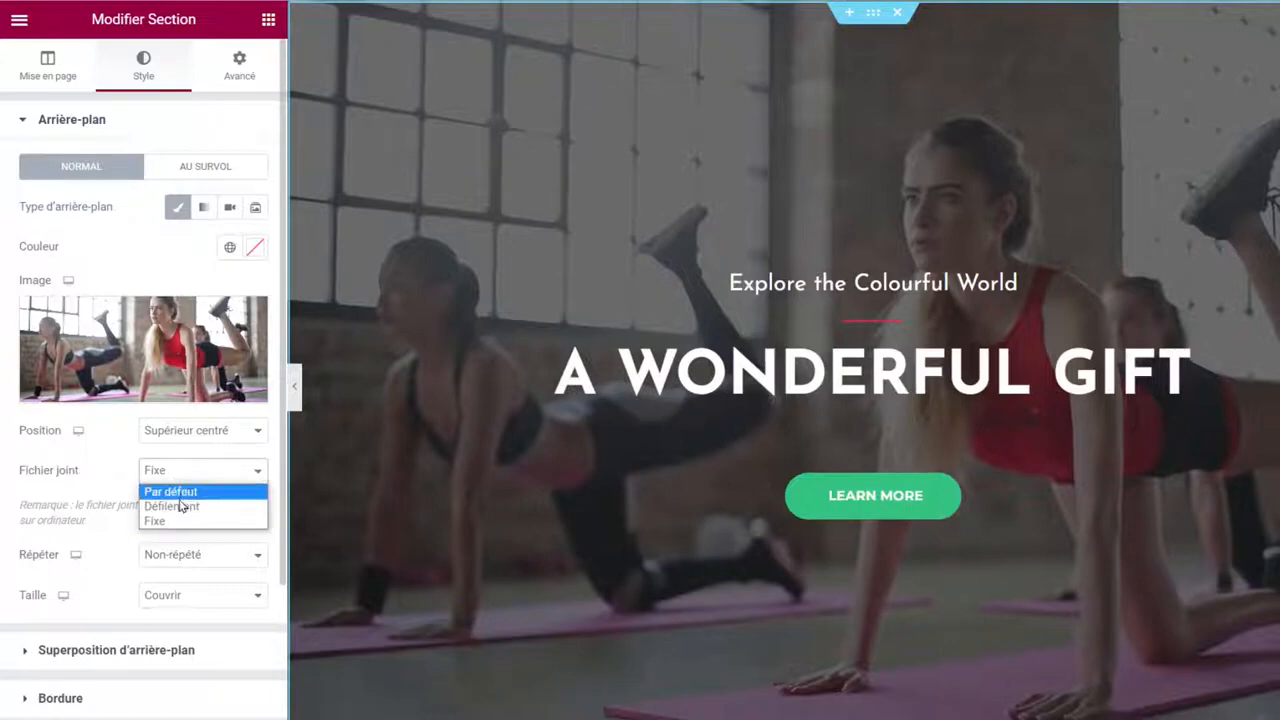
left_click(172, 506)
scroll(507, 226, "down", 2)
scroll(507, 230, "up", 2)
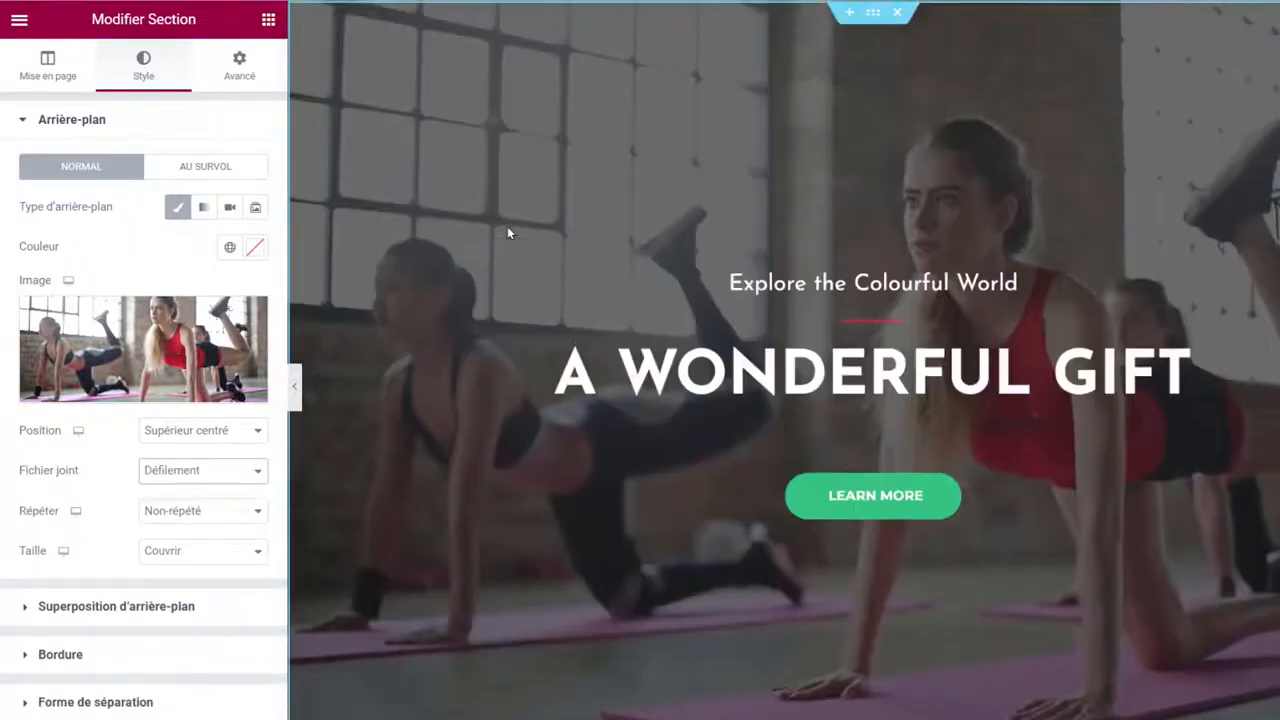
left_click(166, 475)
left_click(175, 522)
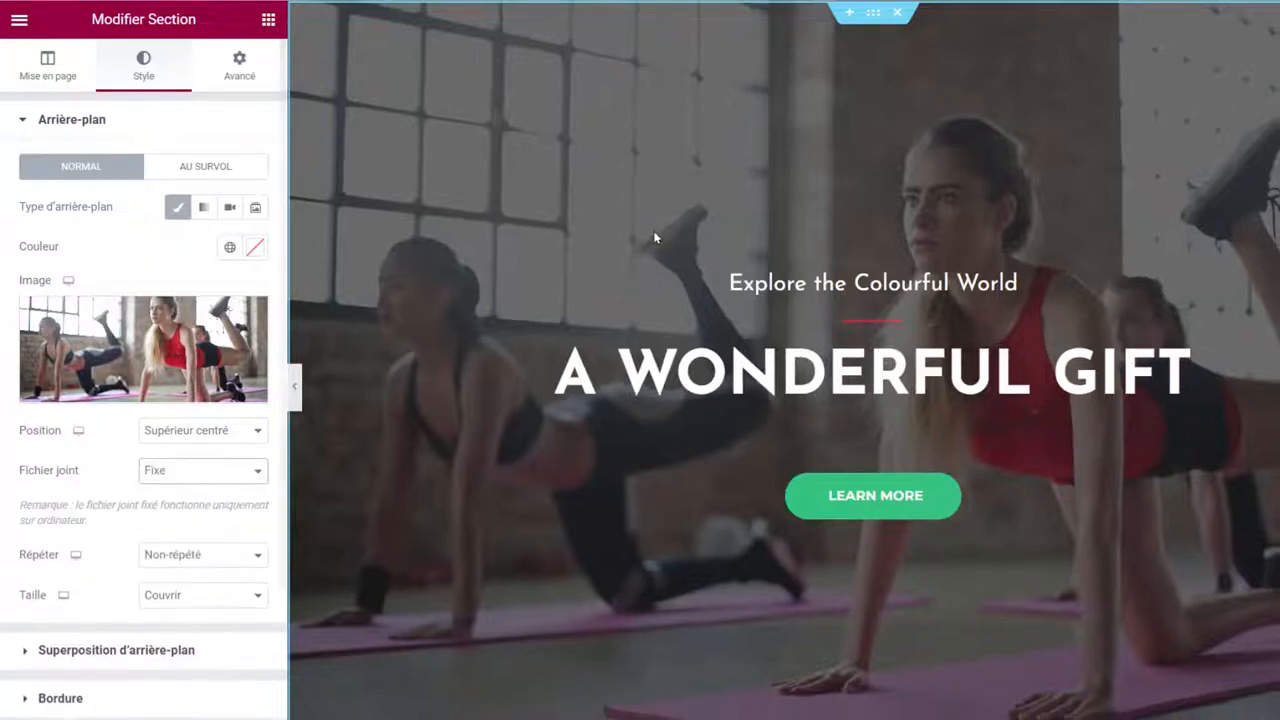
scroll(655, 237, "down", 3)
scroll(655, 240, "up", 3)
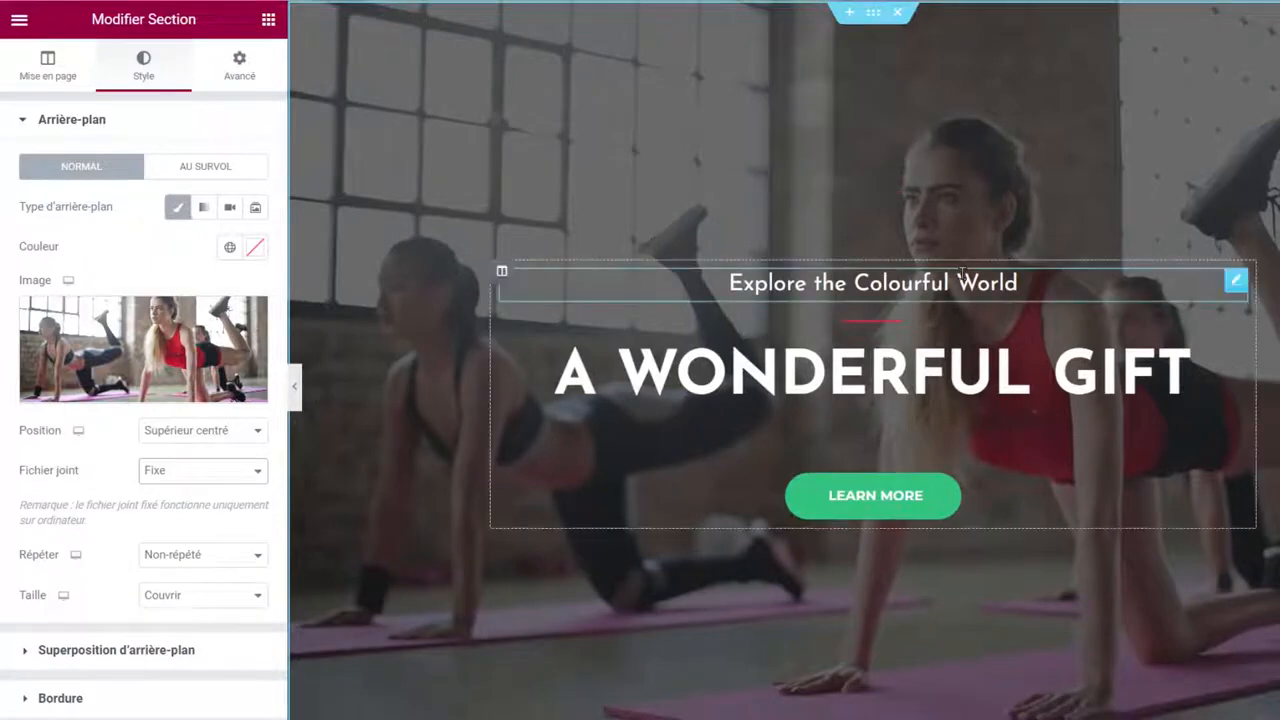
Replace the hero subtitle with 'La salle pour t'entraîner et réaliser tes objectifs'.
left_click(828, 284)
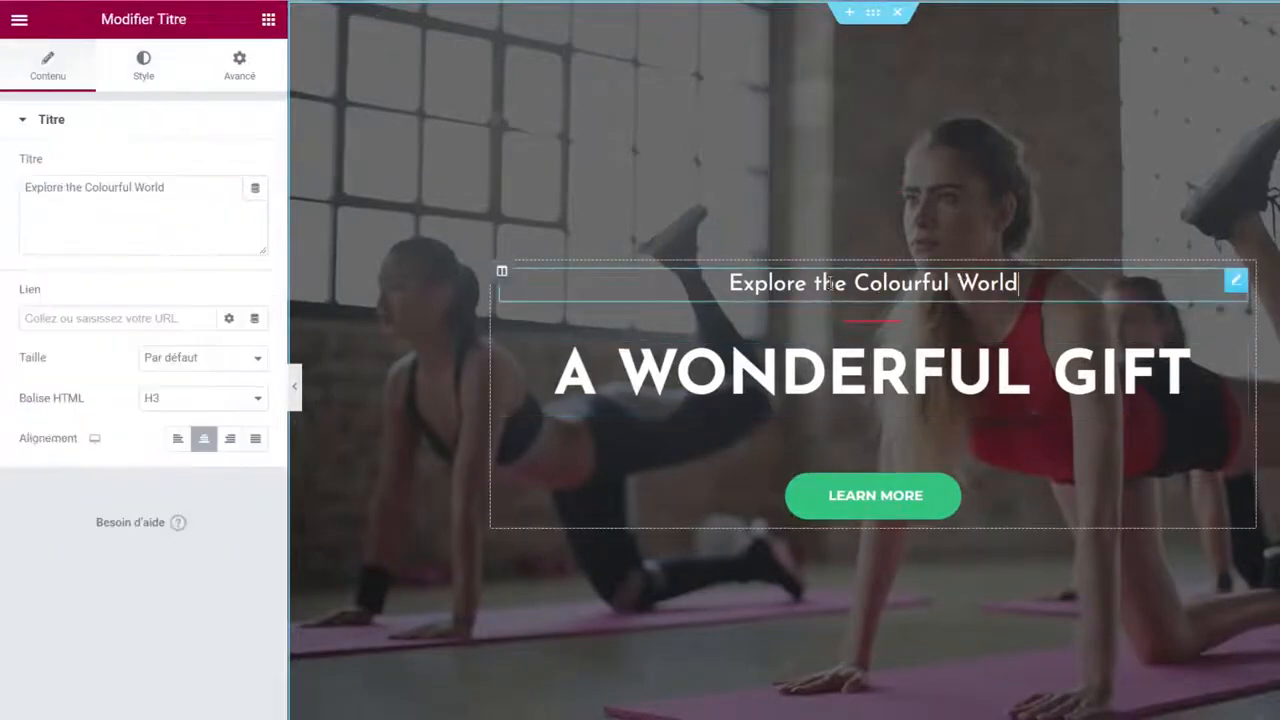
left_click_drag(178, 187, 37, 184)
type("La salle pour t'entrainer et realiser tes objectifs.")
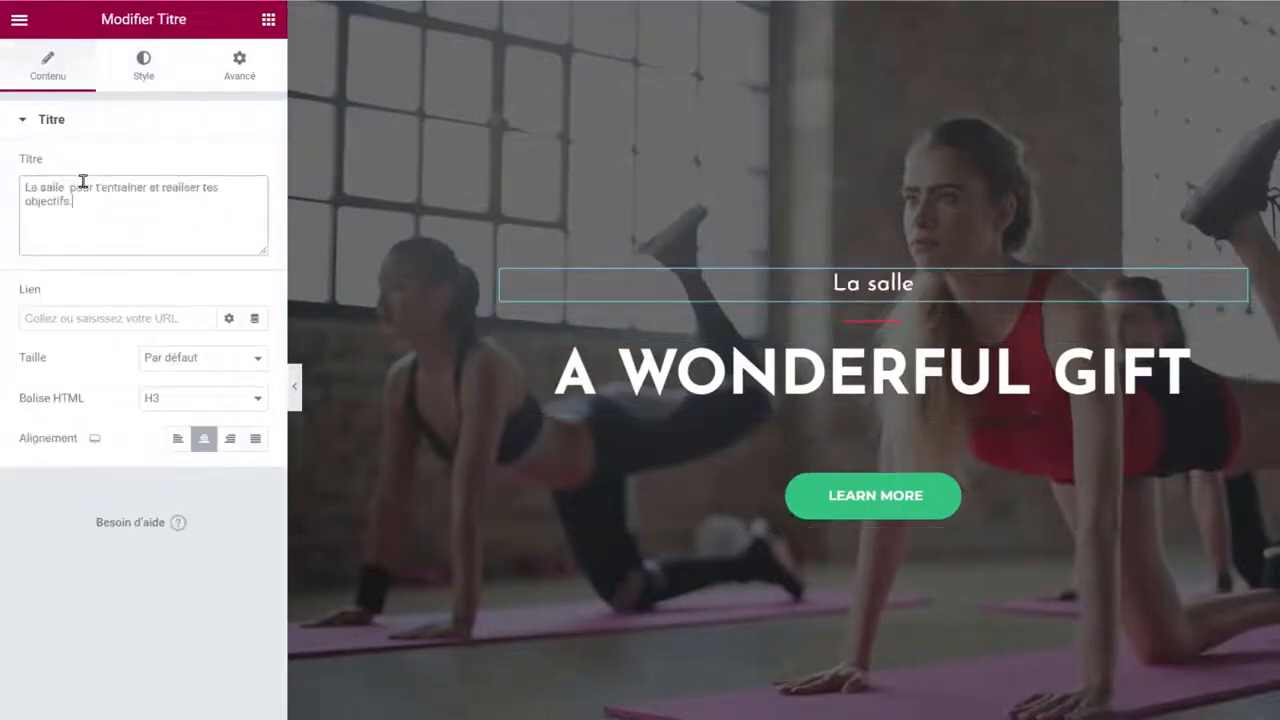
Move the FITNESS PARK CLUB DE SPORT heading above the tagline, below the red divider.
left_click(883, 376)
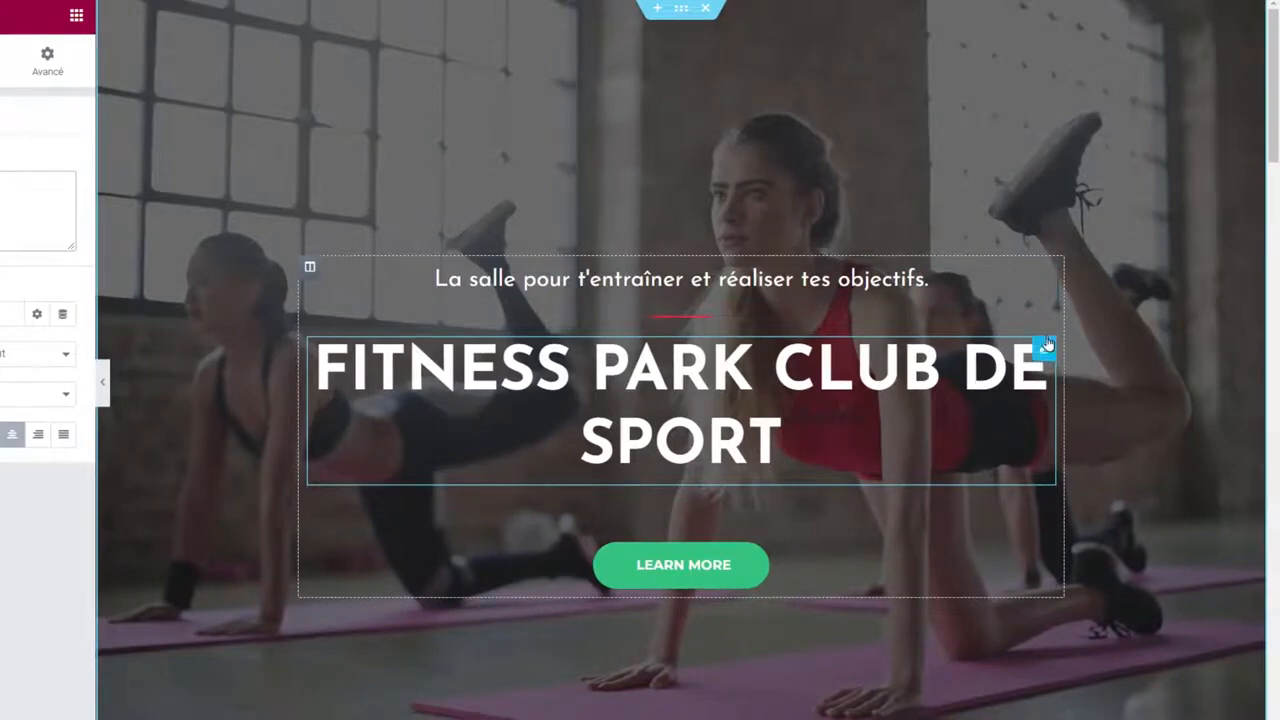
left_click_drag(1043, 348, 935, 288)
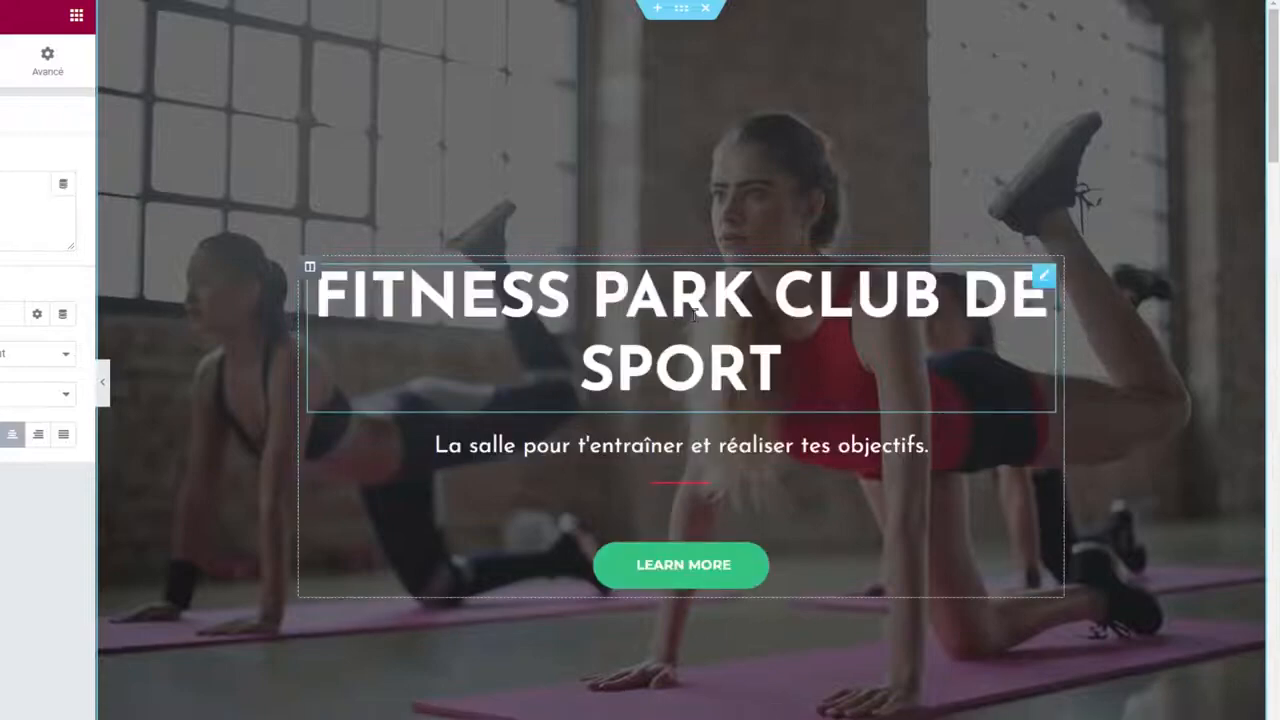
scroll(779, 308, "down", 1)
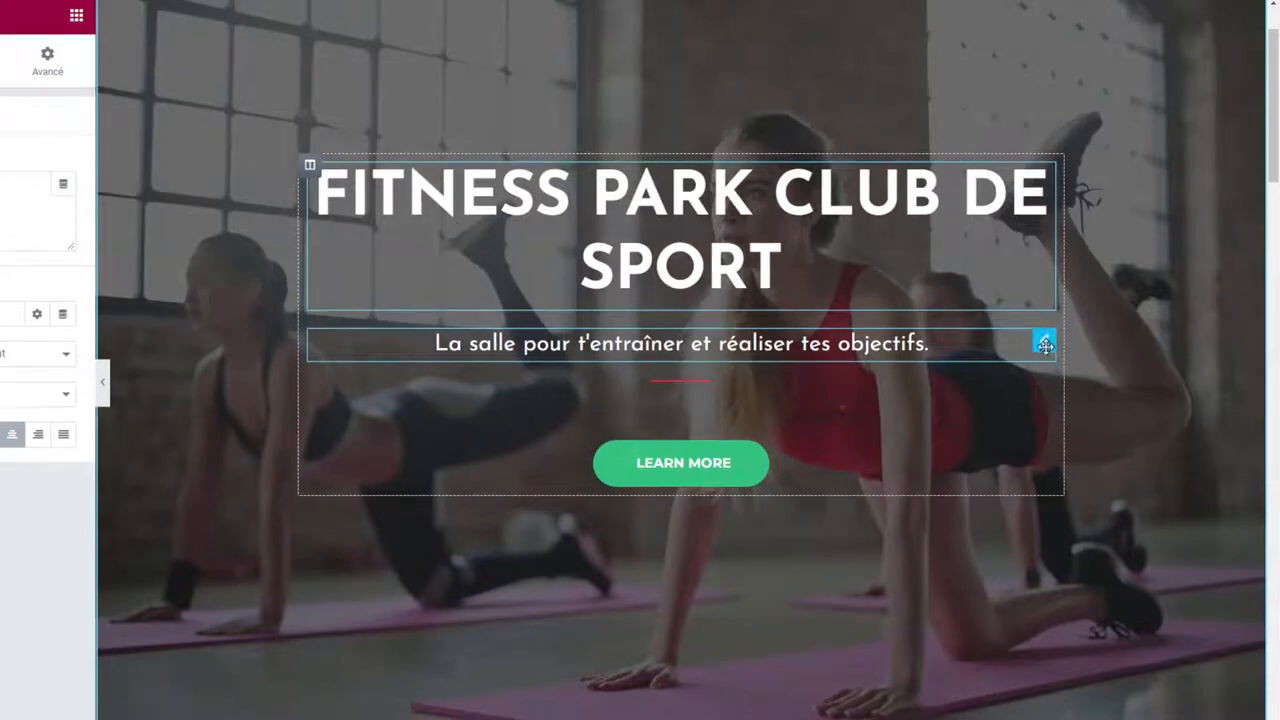
mouse_move(1045, 343)
left_mouse_down()
mouse_move(1037, 400)
mouse_move(1034, 366)
left_mouse_up()
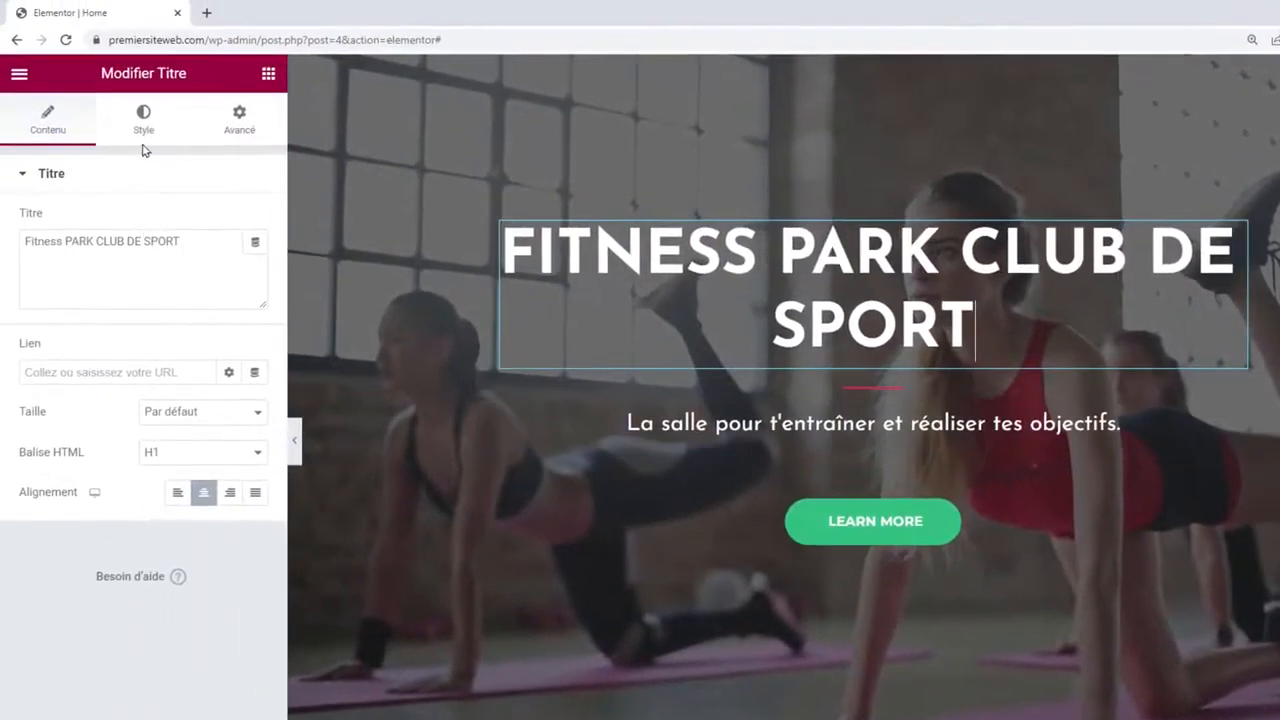
Resize the main heading's font to 54 px in Typographie.
left_click(150, 130)
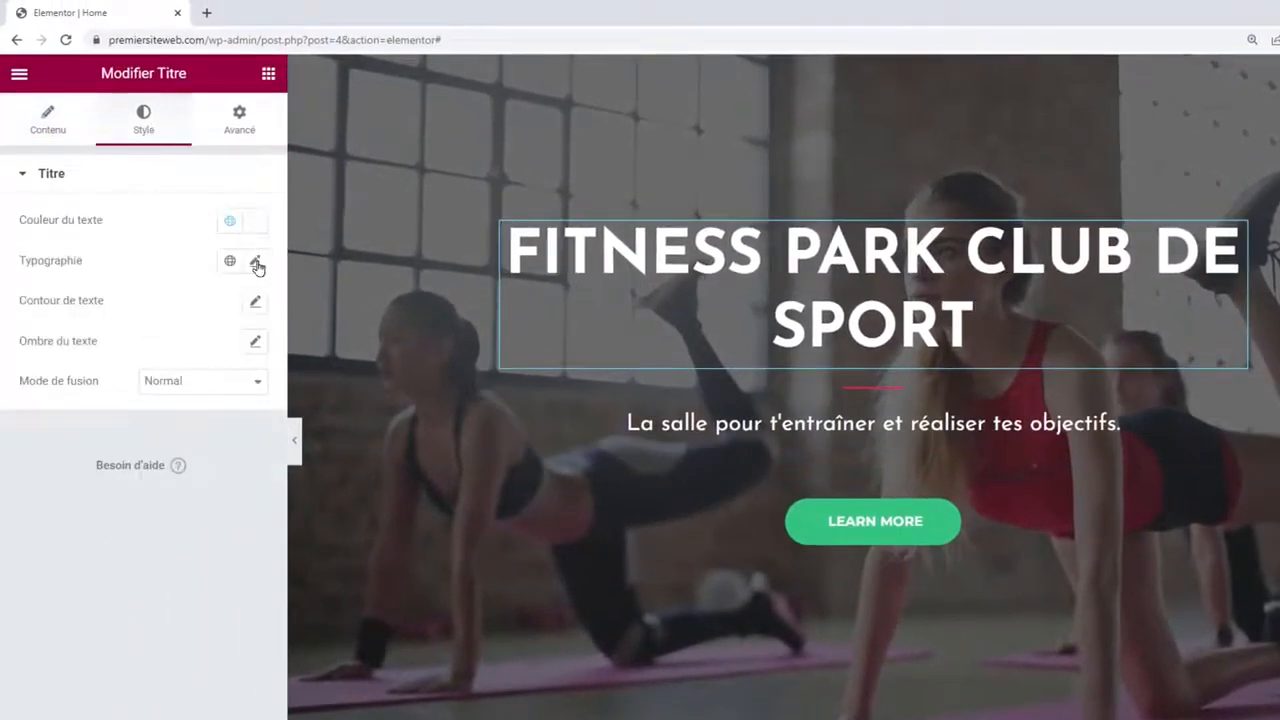
left_click(255, 261)
left_click_drag(45, 412, 77, 421)
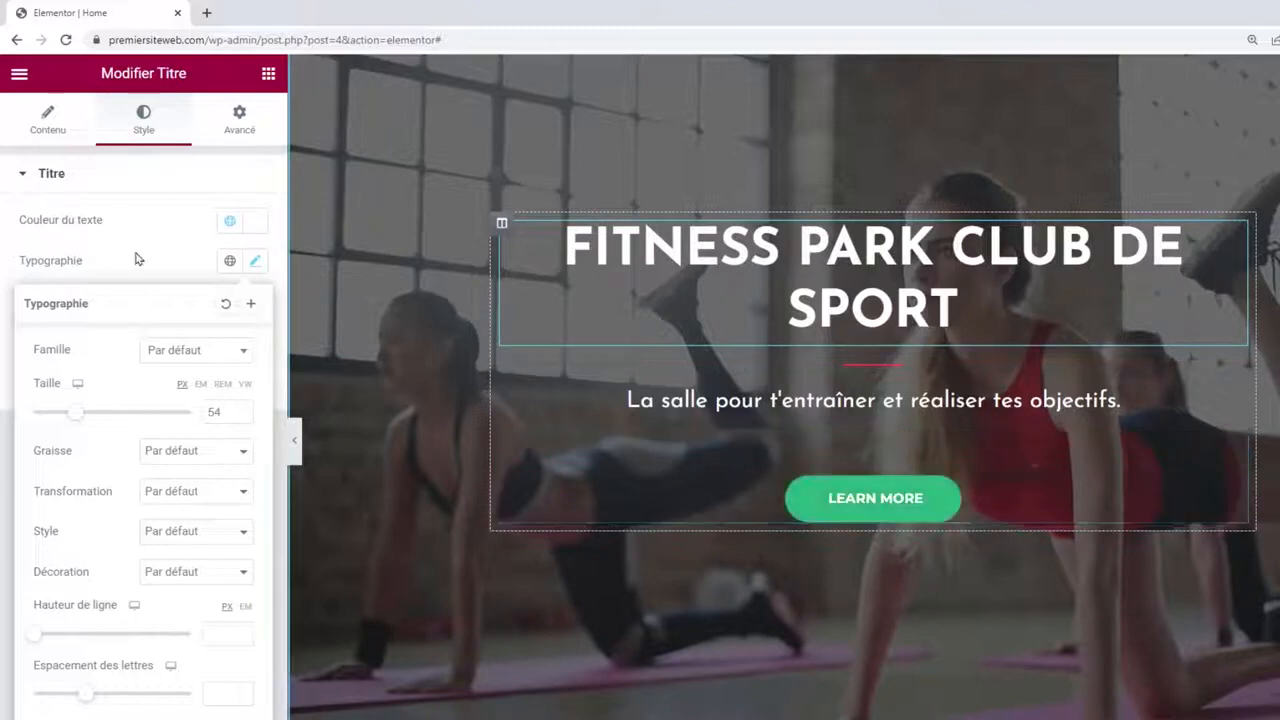
Change the LEARN MORE button label to JE RESERVE MA SEANCE.
left_click(1006, 489)
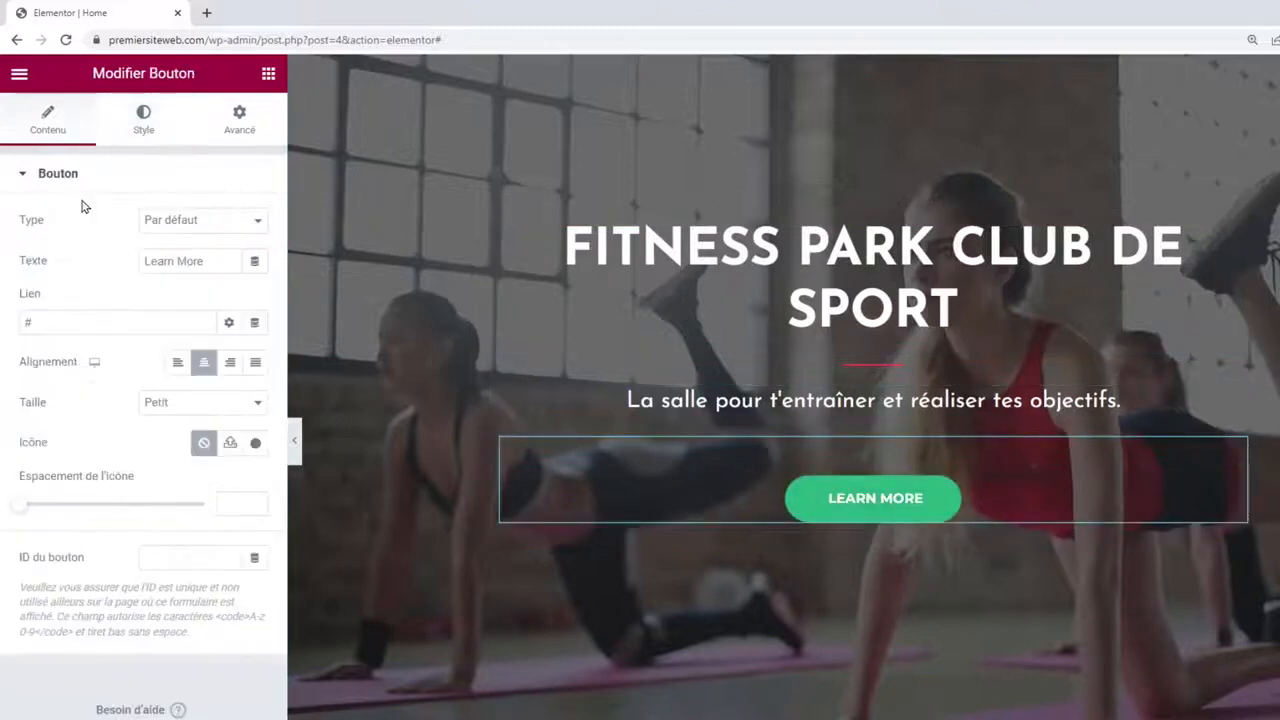
triple_click(177, 260)
type("Je reserve ma seance")
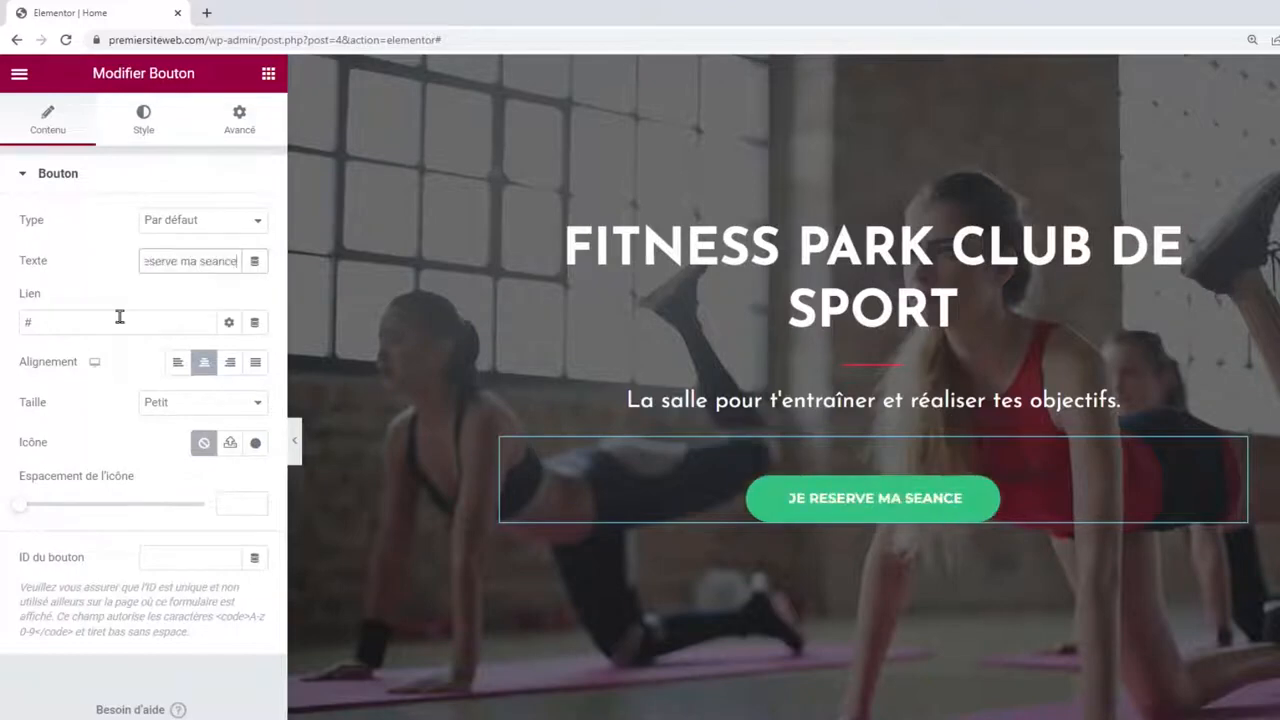
Replace the button's # link with /reservation.
triple_click(51, 323)
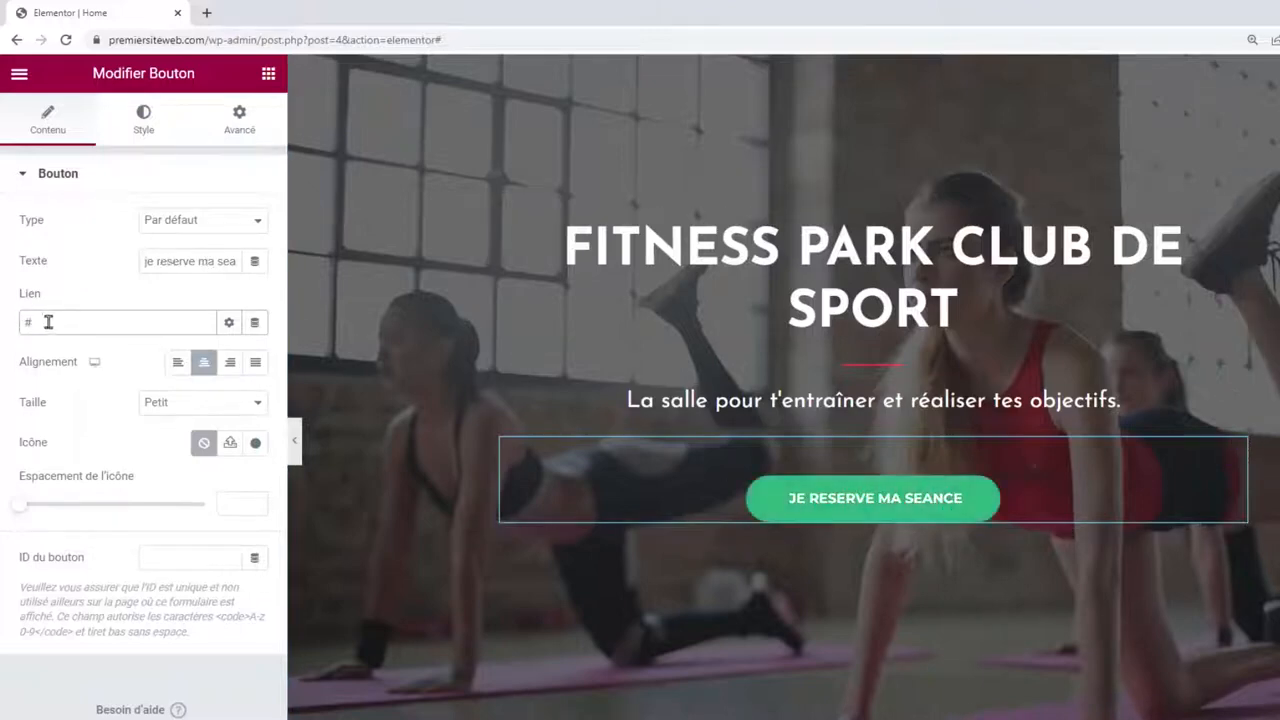
left_click_drag(47, 322, 10, 332)
type("/reservation")
left_click_drag(26, 322, 94, 322)
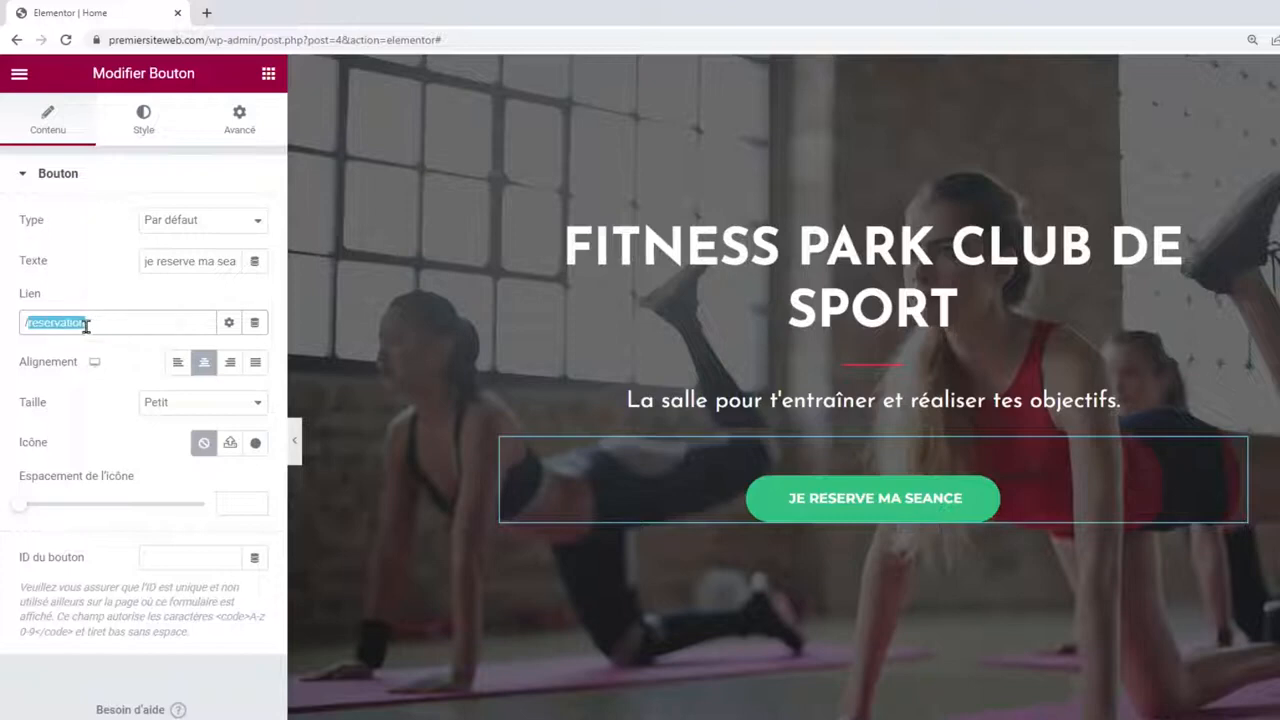
left_click(86, 325)
left_click_drag(88, 321, 31, 324)
left_click(92, 322)
left_click_drag(79, 326, 25, 330)
left_click(28, 329)
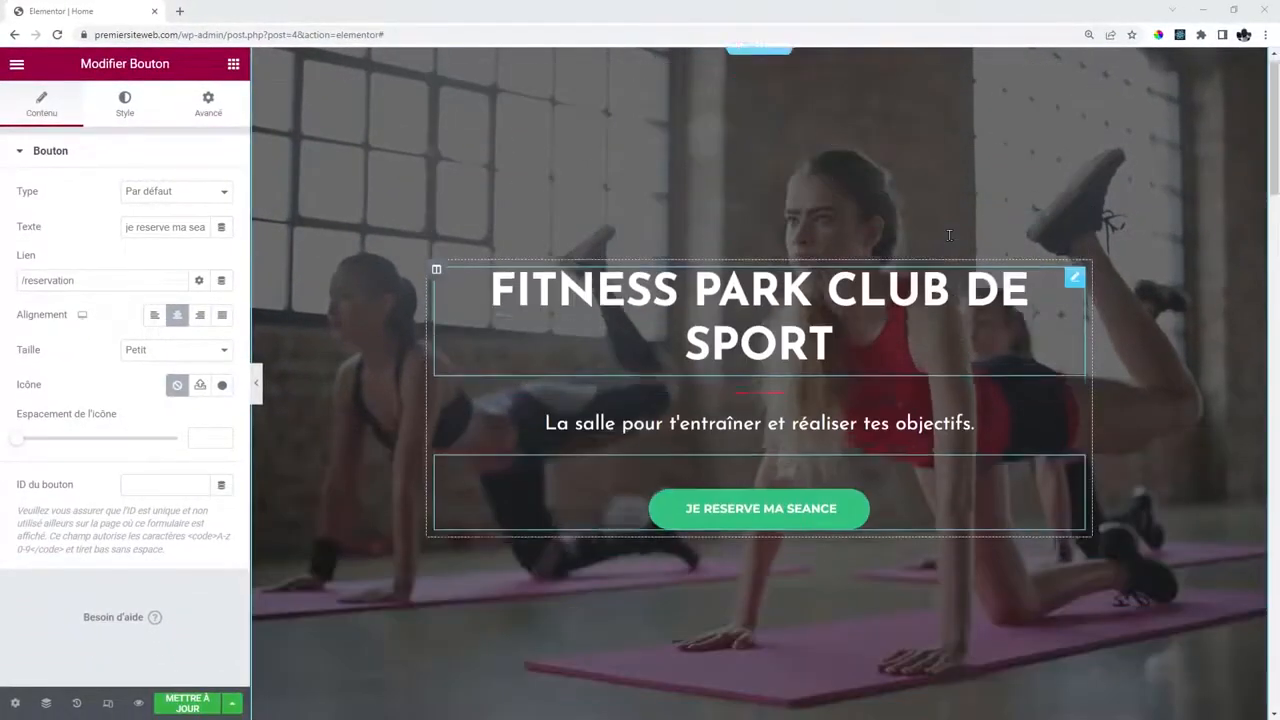
Select the testimonial quote text and type 'jjjj' over it as a test.
scroll(948, 235, "down", 5)
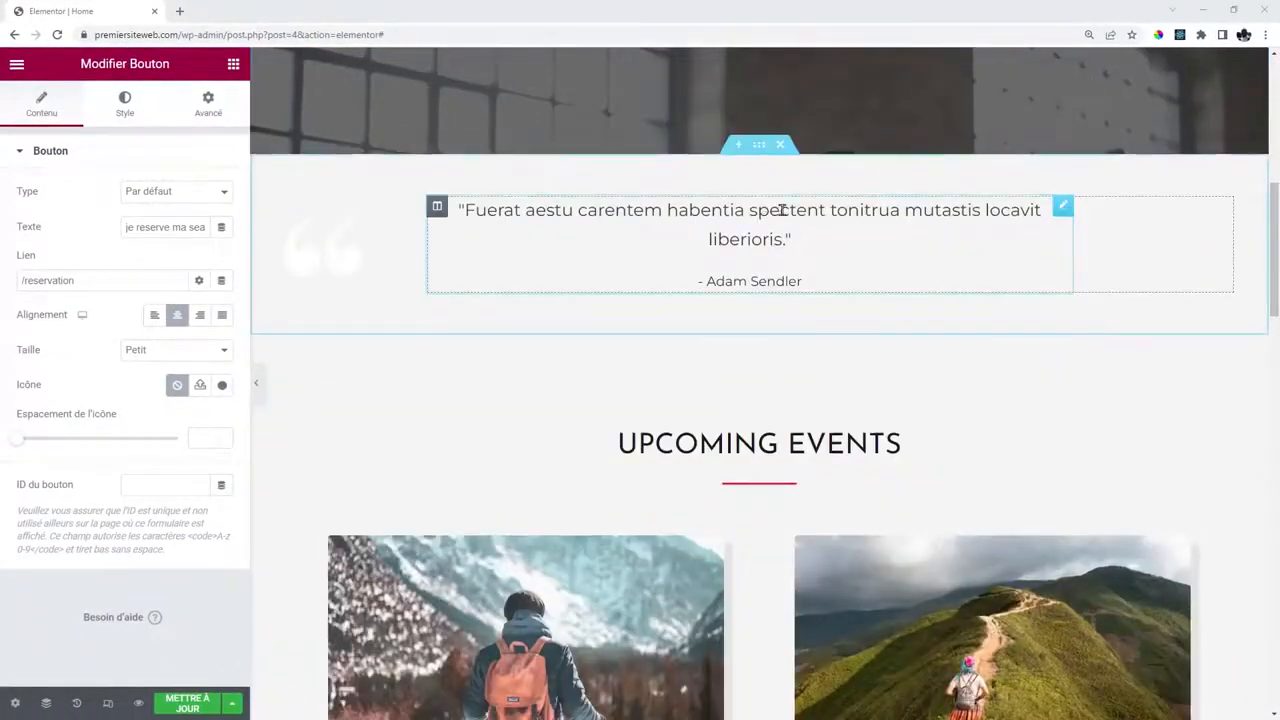
left_click(523, 298)
left_click_drag(87, 214, 2, 205)
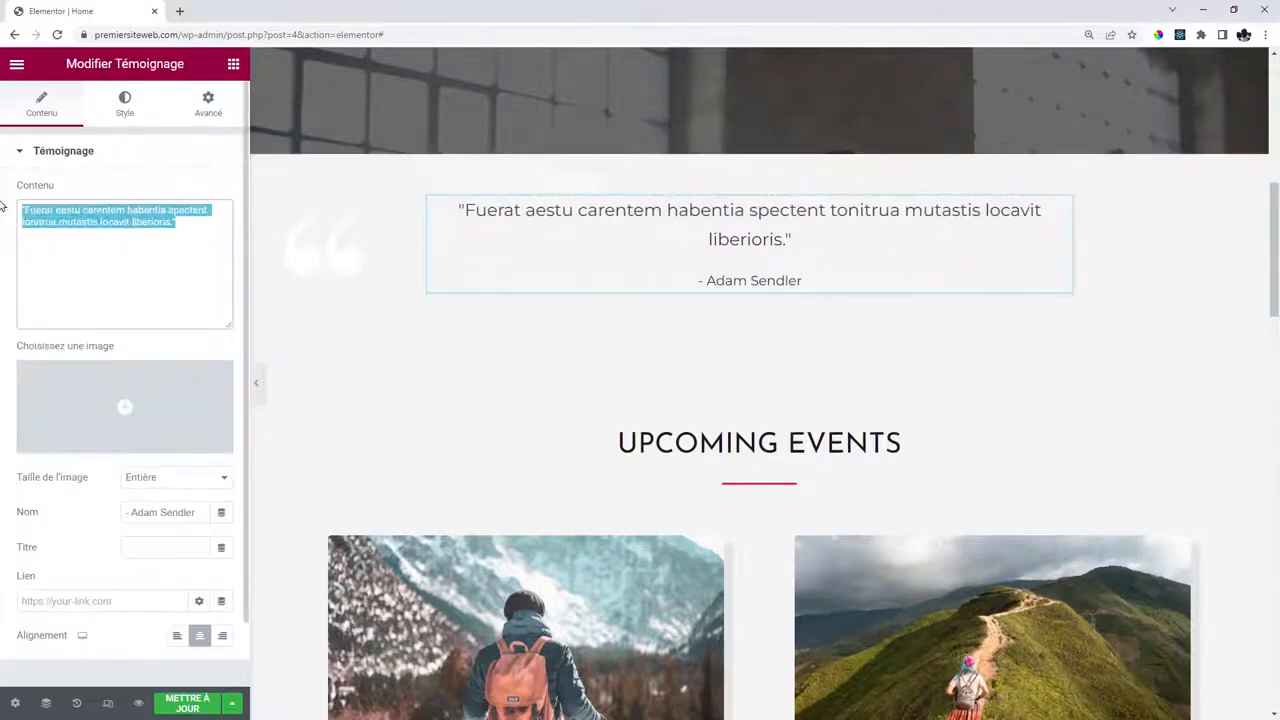
type("jjjj")
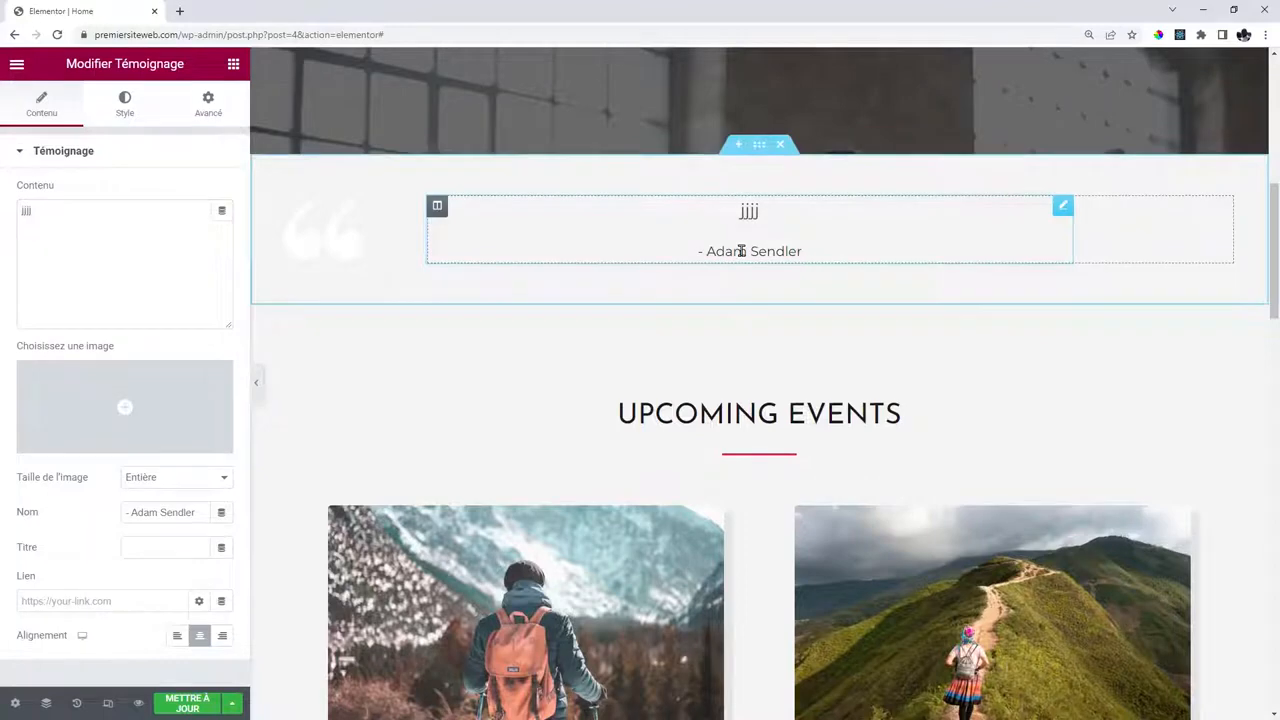
Delete the testimonial section and return to the fitness banner.
scroll(997, 386, "down", 2)
scroll(997, 386, "up", 2)
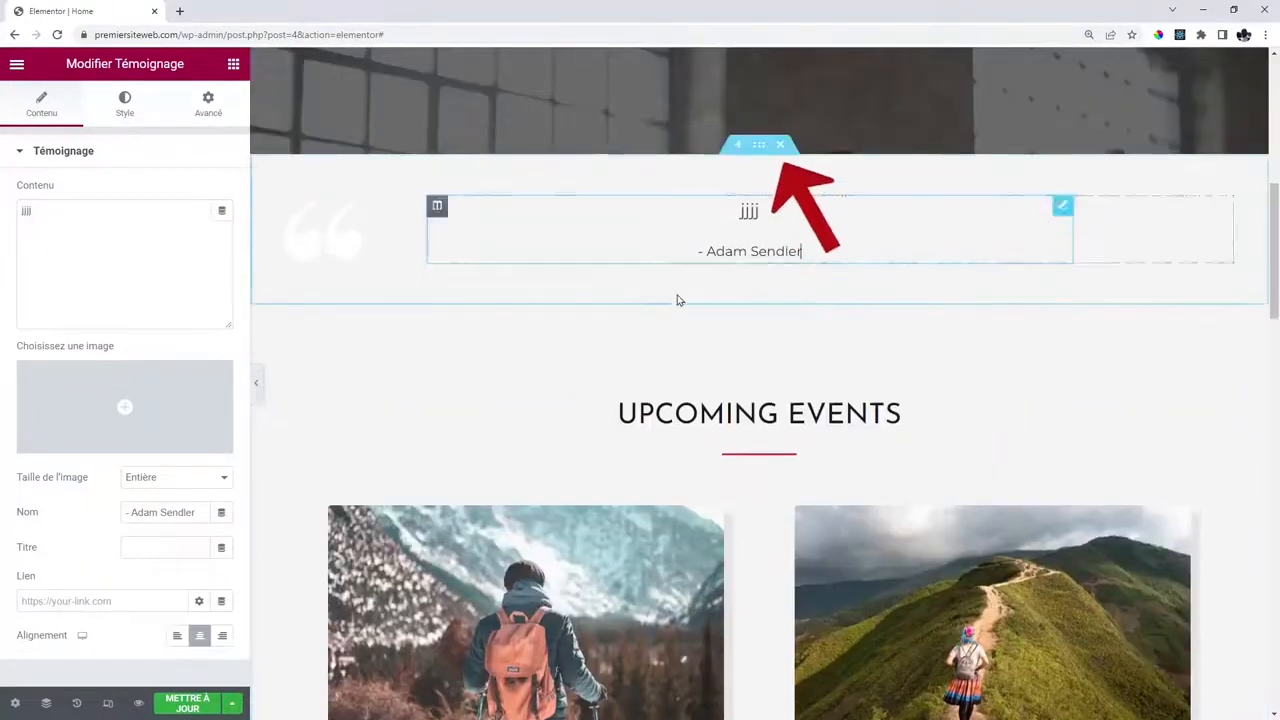
left_click(781, 146)
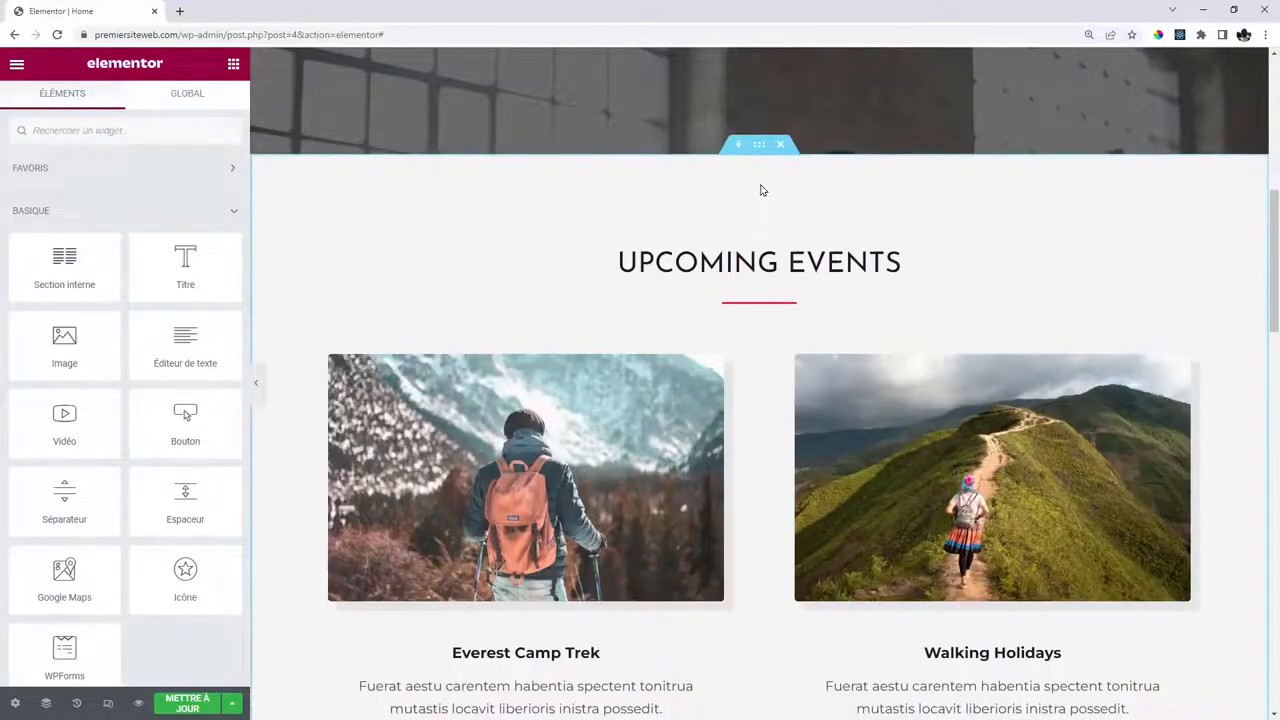
scroll(760, 190, "down", 8)
scroll(760, 190, "up", 7)
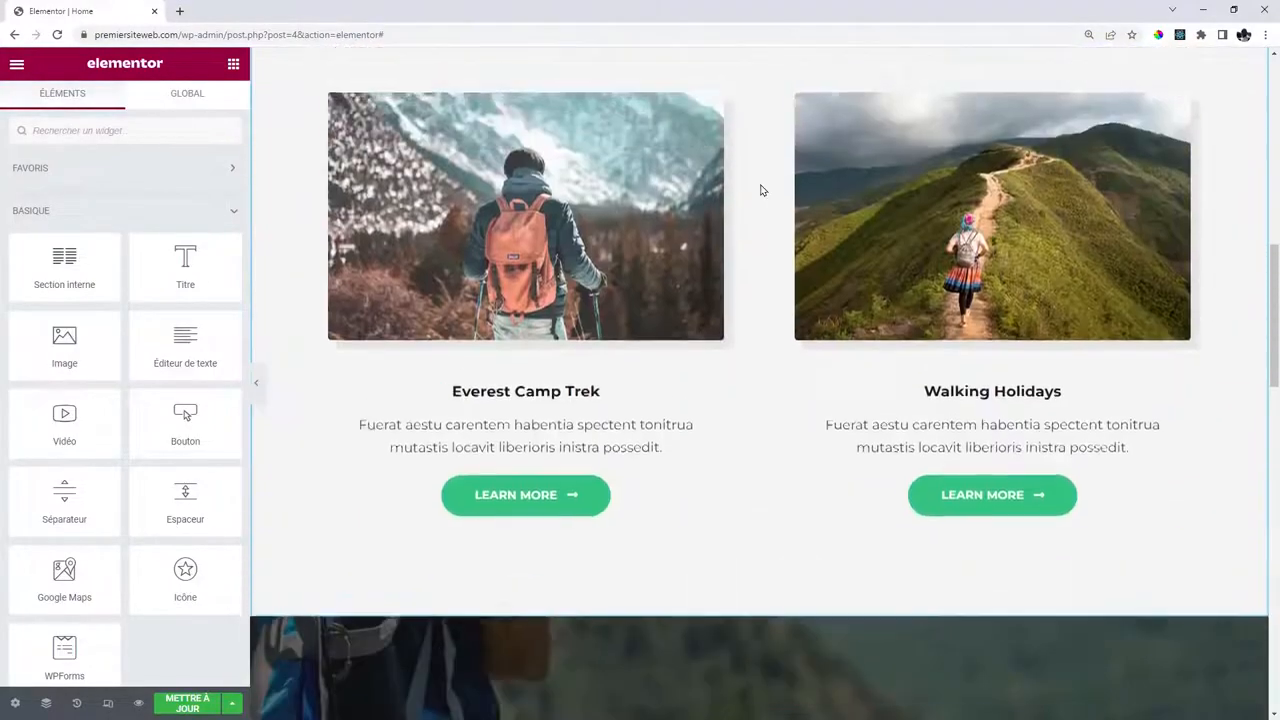
scroll(785, 207, "up", 1)
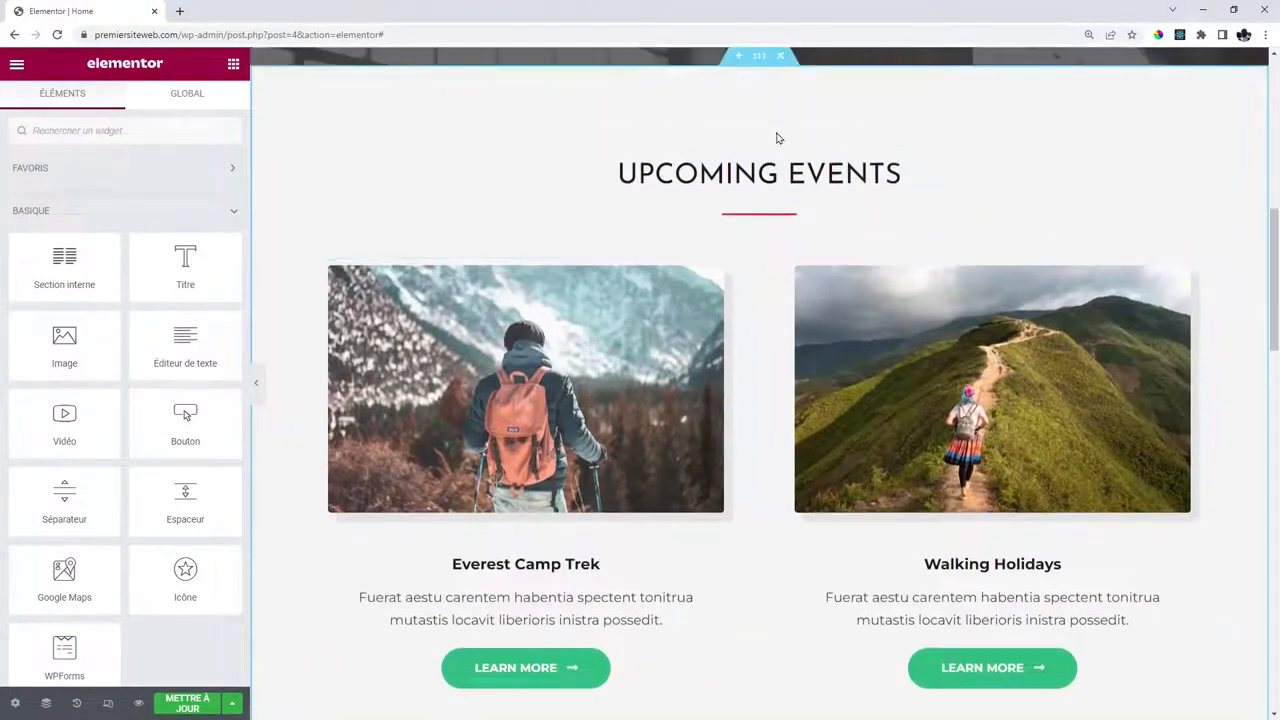
scroll(794, 243, "up", 9)
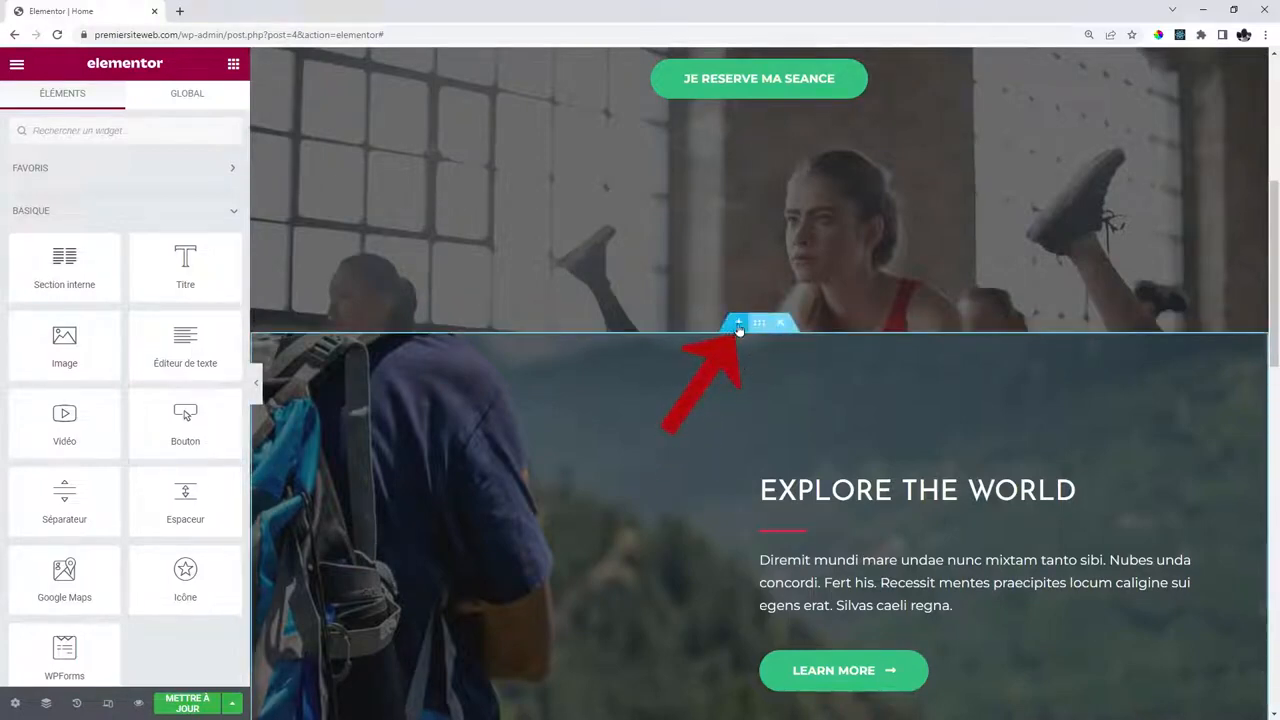
Add a one-column section below the banner with a centred heading and an image.
left_click(739, 328)
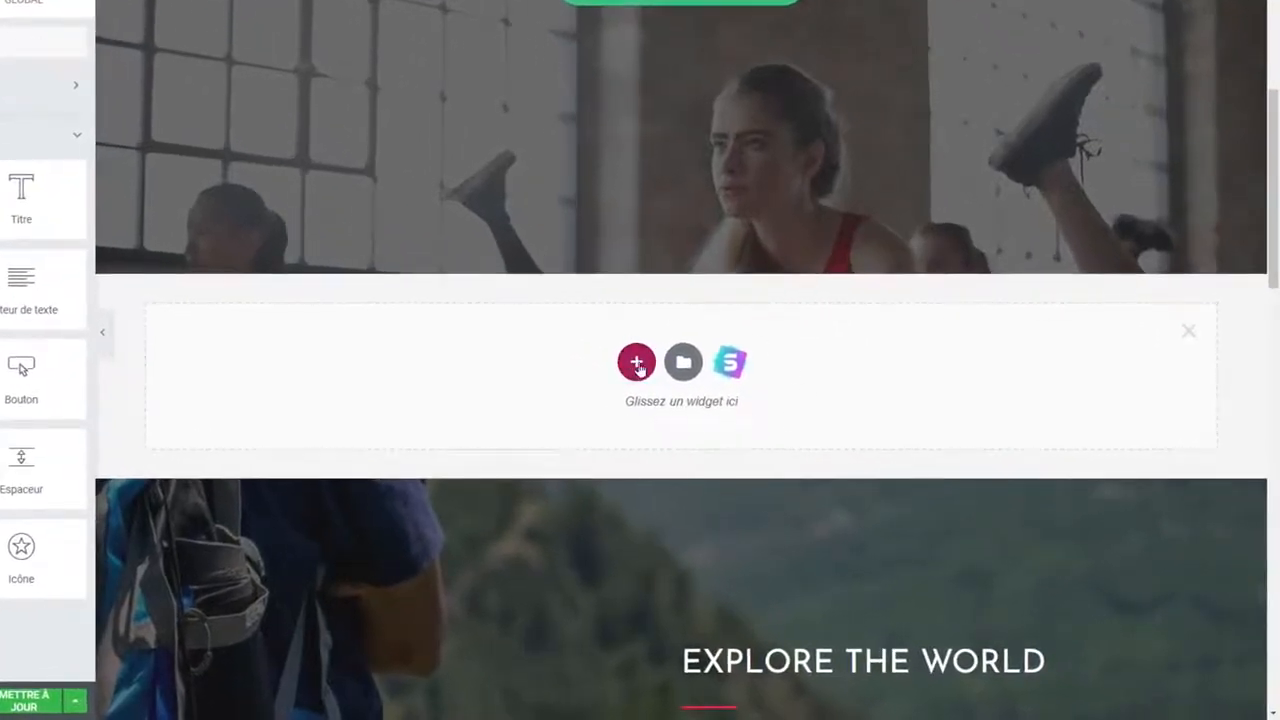
left_click(637, 364)
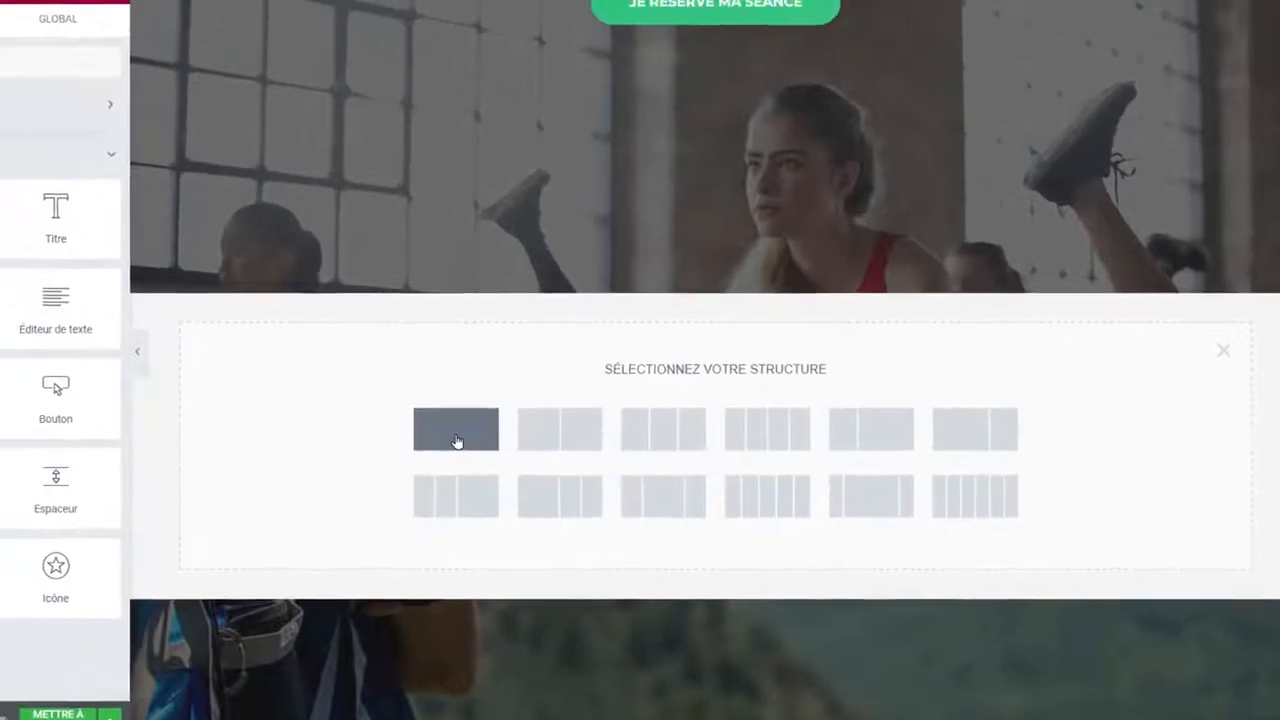
left_click(422, 418)
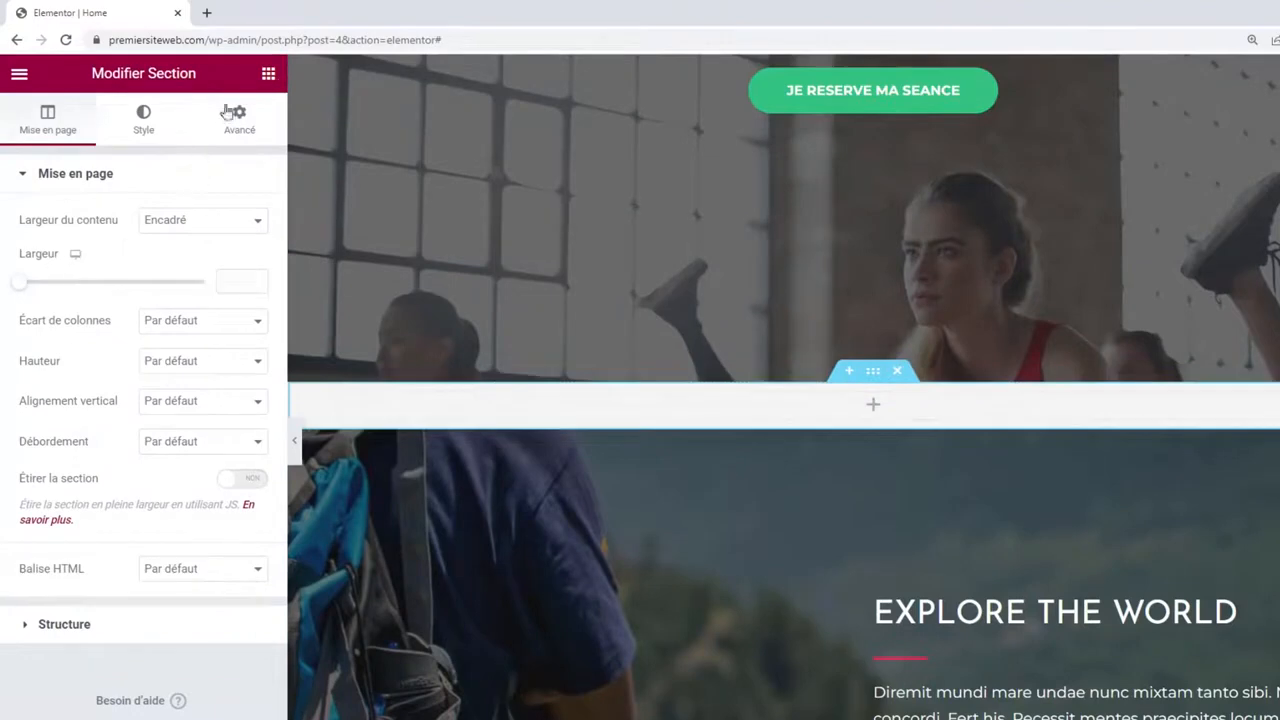
left_click(268, 75)
left_click_drag(214, 310, 813, 417)
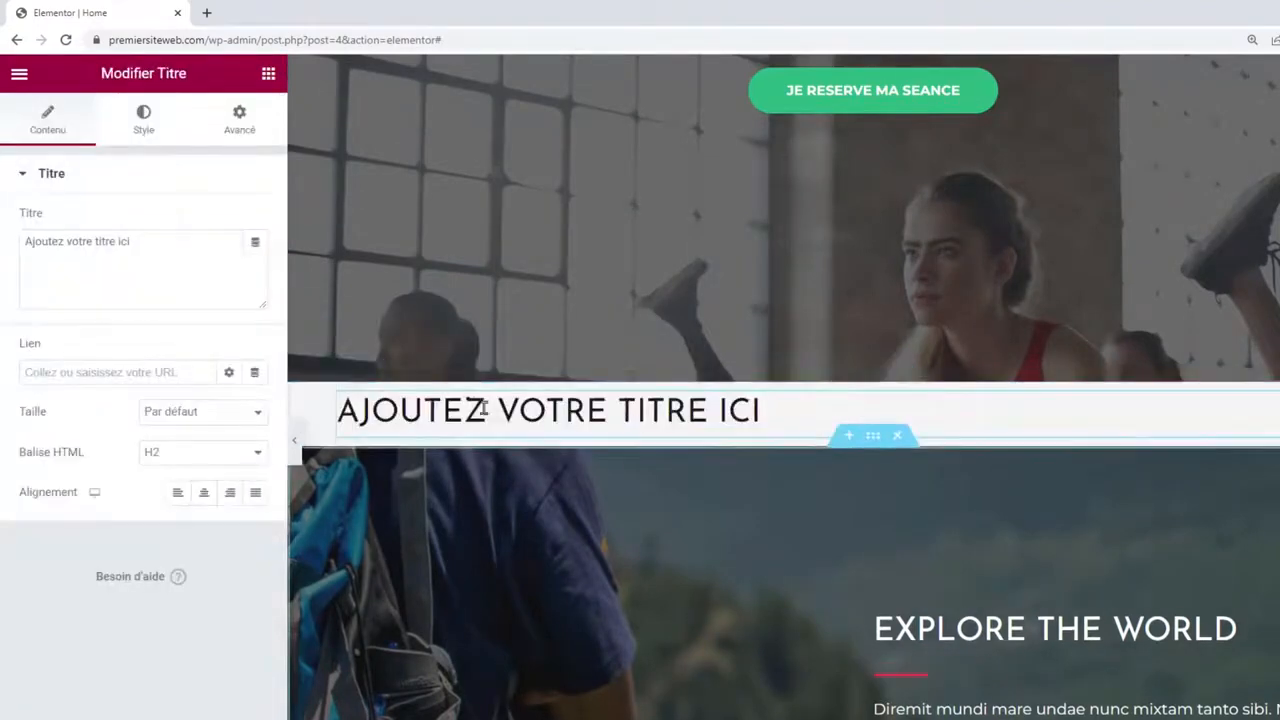
left_click(205, 492)
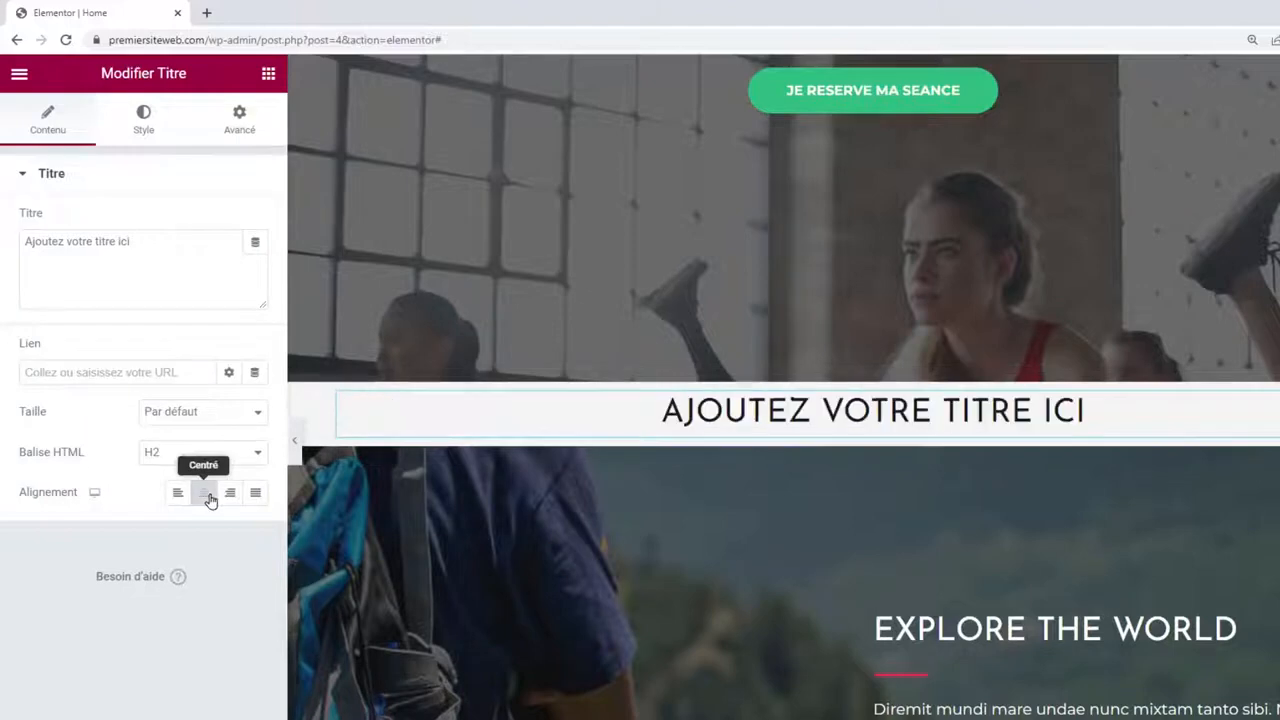
left_click(268, 75)
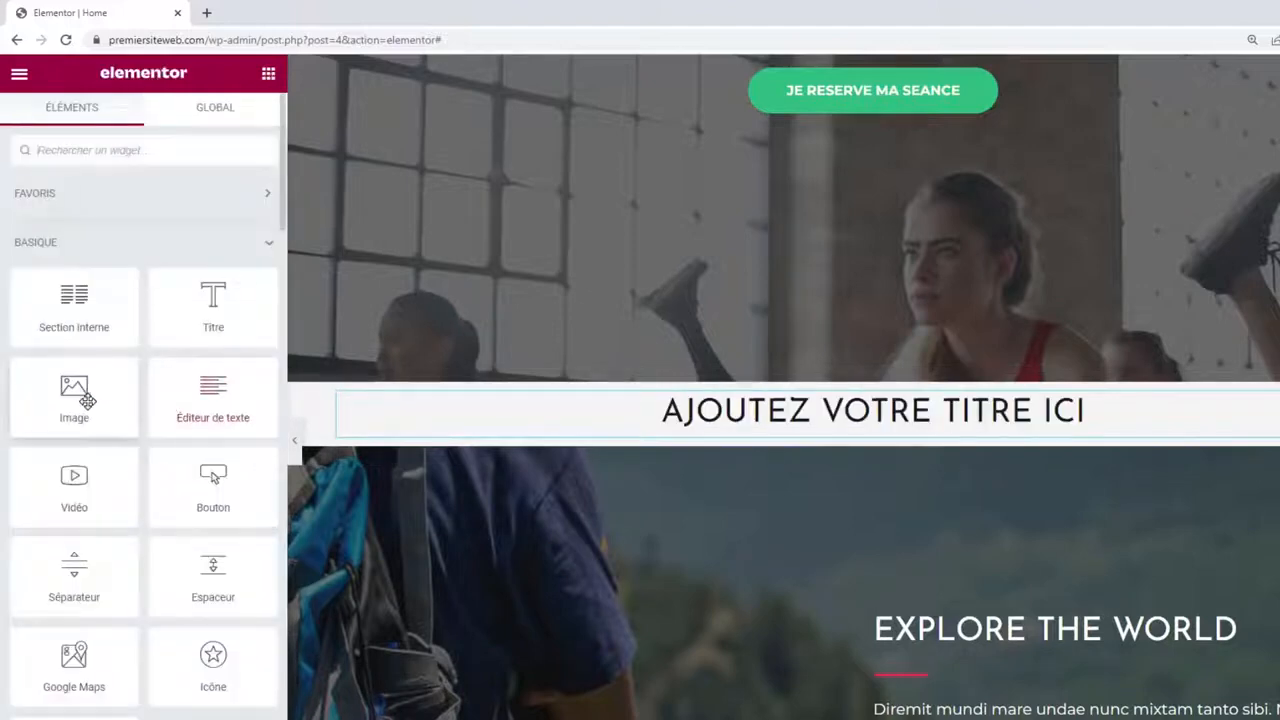
left_click_drag(80, 394, 804, 425)
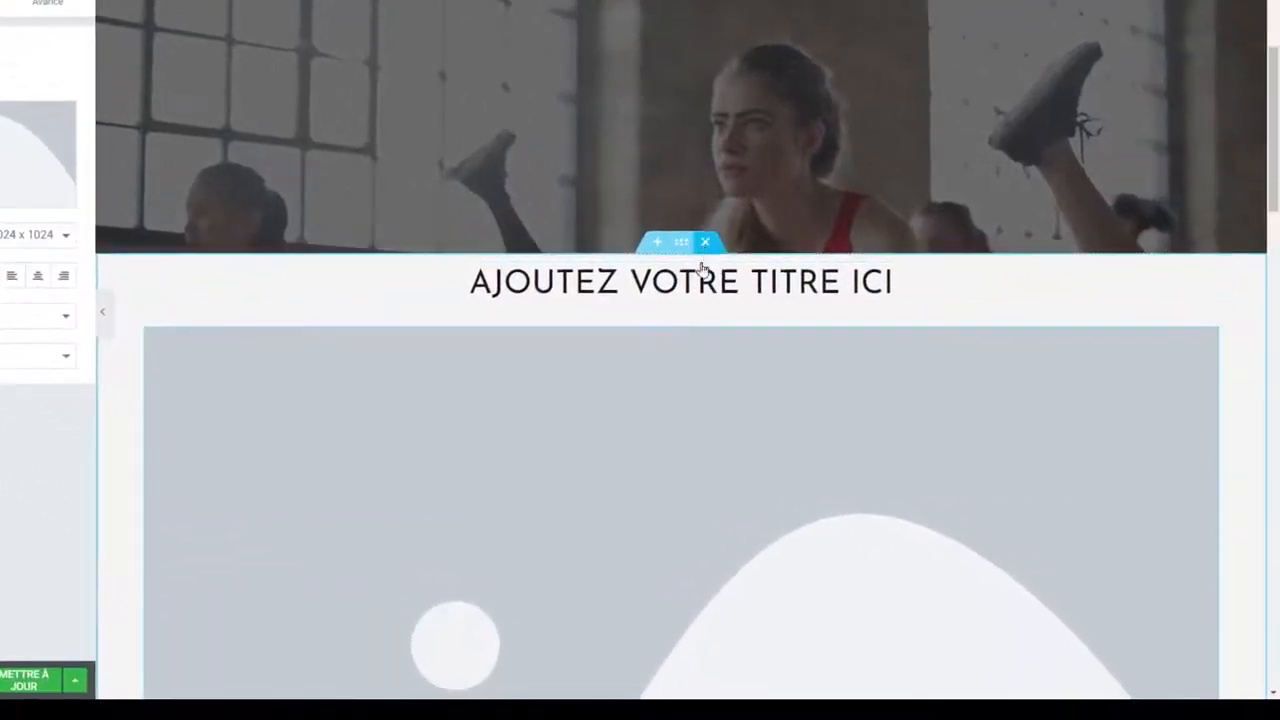
Delete that trial section, insert a fresh empty one, and bring up the template library.
left_click(705, 242)
left_click(655, 243)
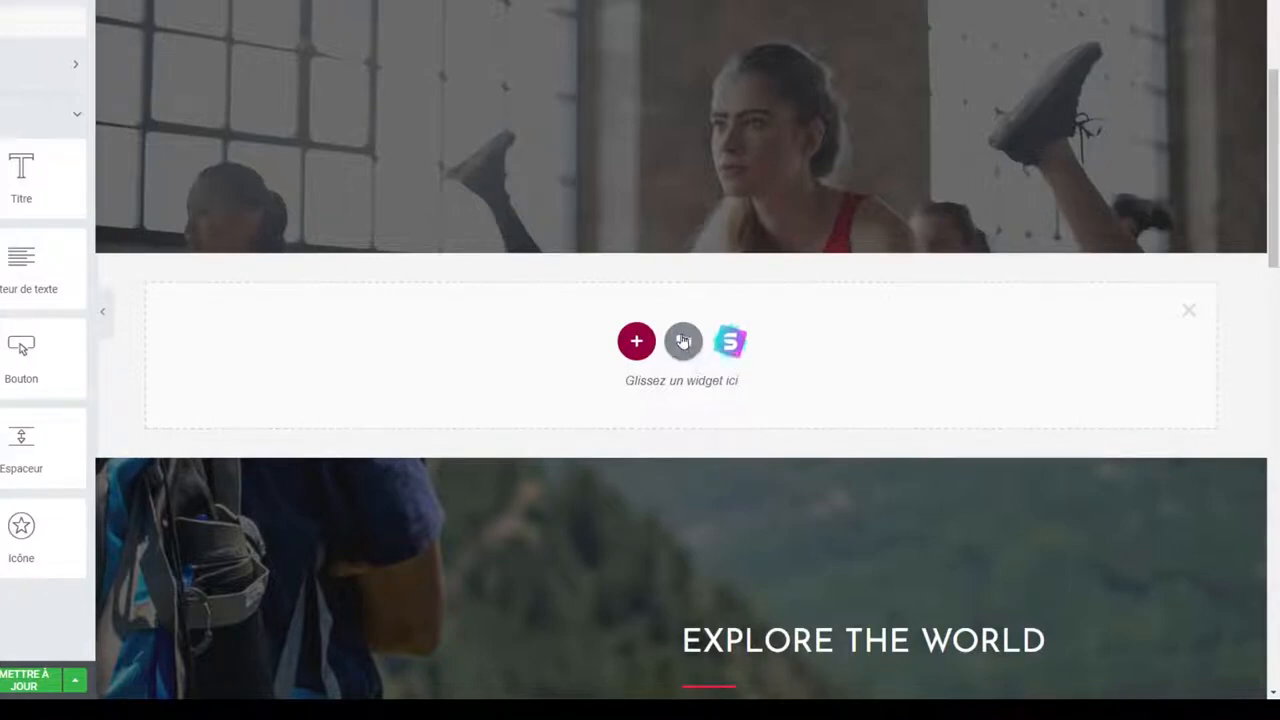
left_click(683, 343)
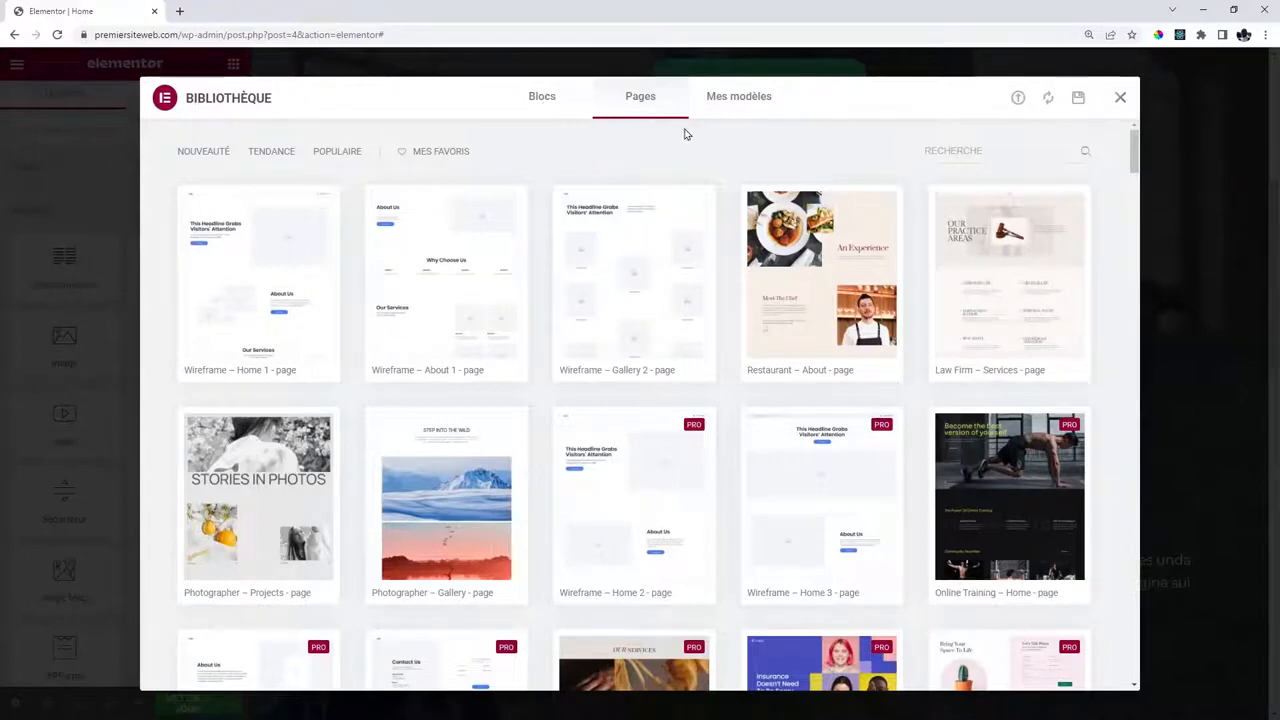
Close the library, add a section above Explore the World, and browse the starter templates.
left_click(1120, 98)
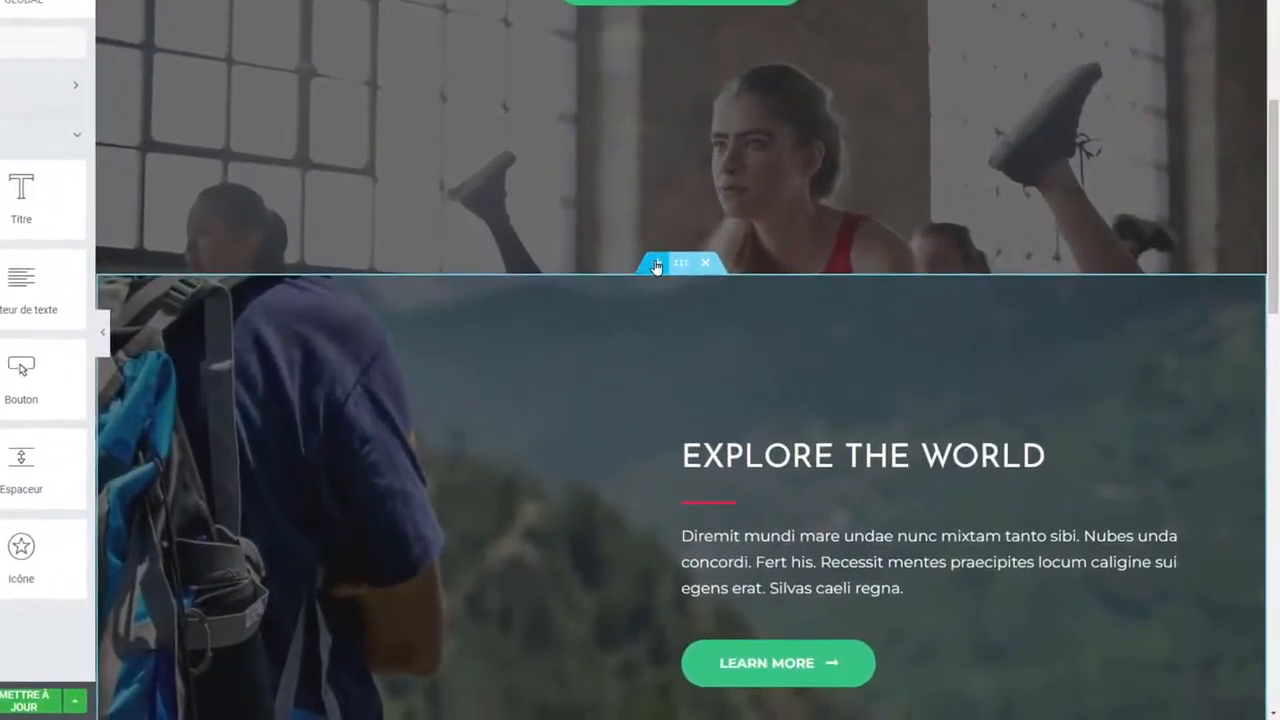
left_click(657, 263)
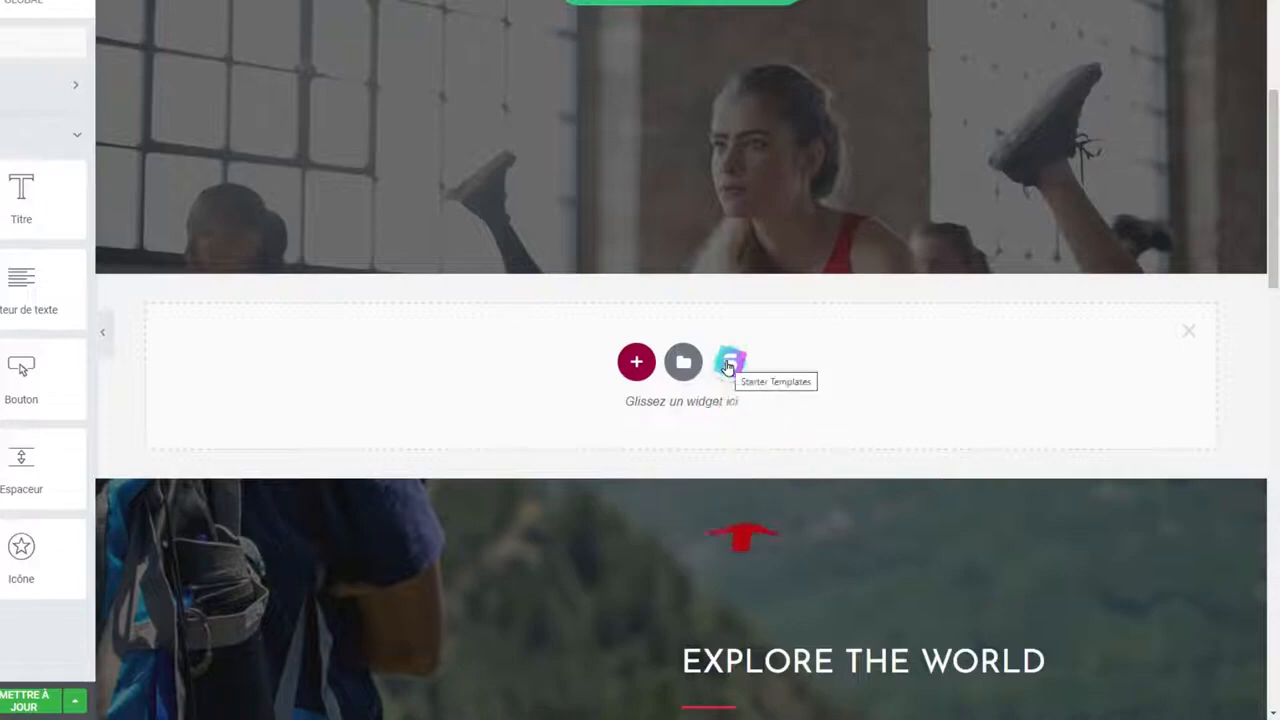
left_click(729, 364)
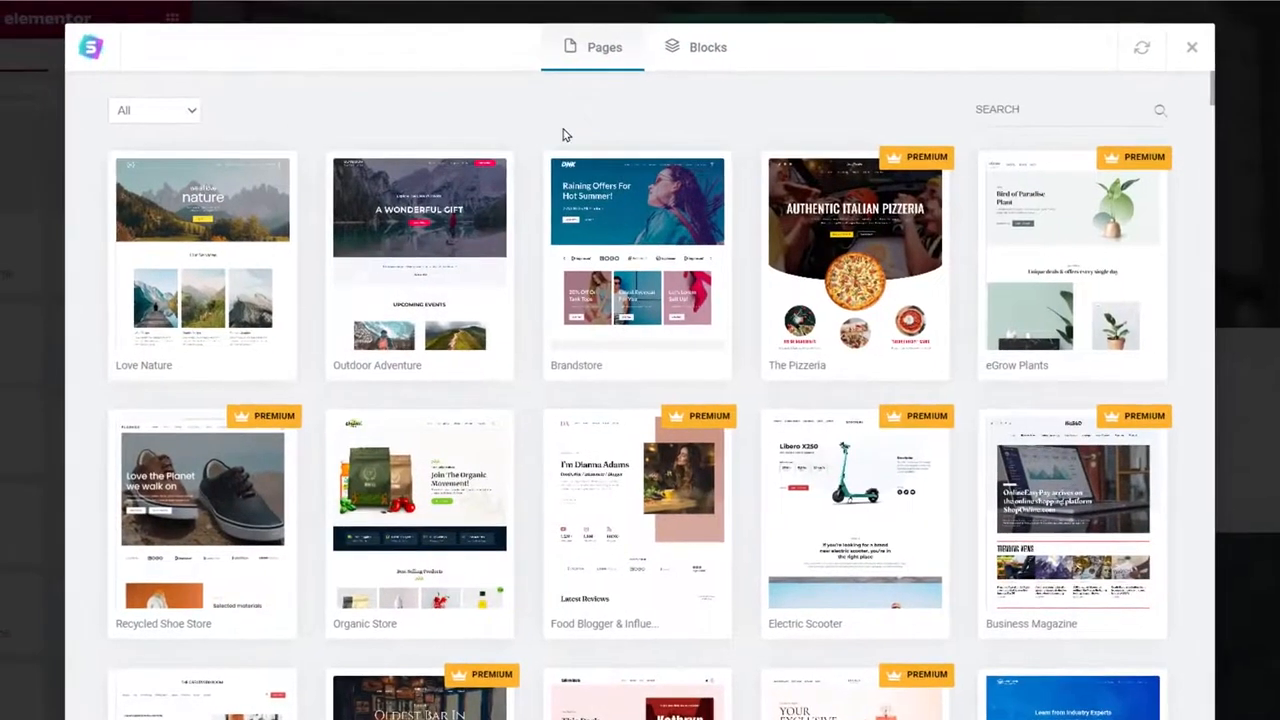
scroll(1024, 258, "down", 1)
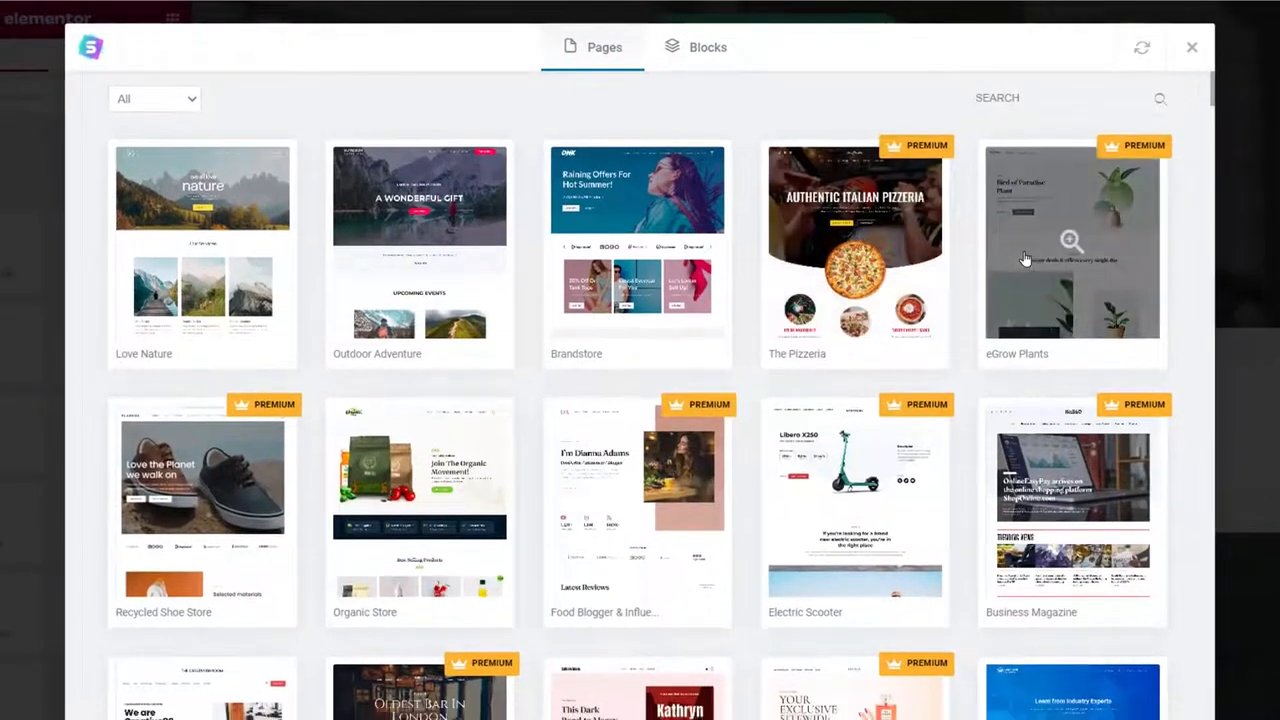
scroll(1024, 258, "down", 4)
scroll(857, 262, "down", 4)
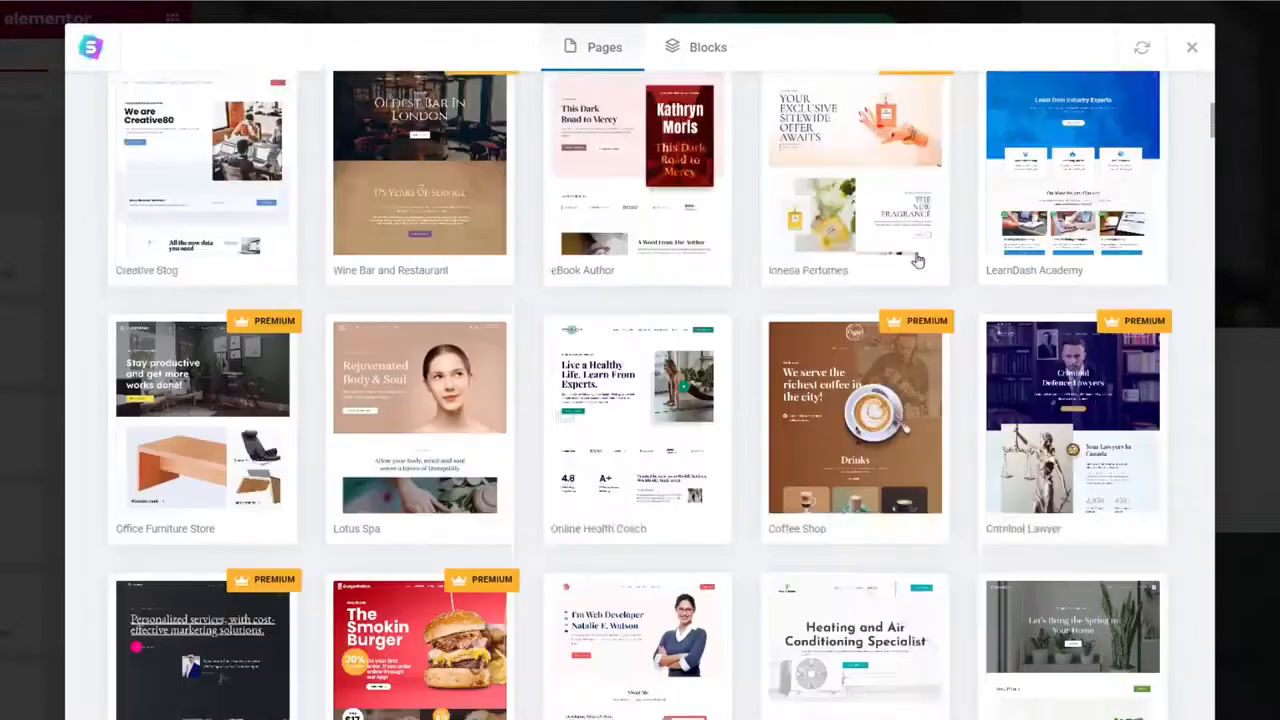
scroll(905, 126, "down", 2)
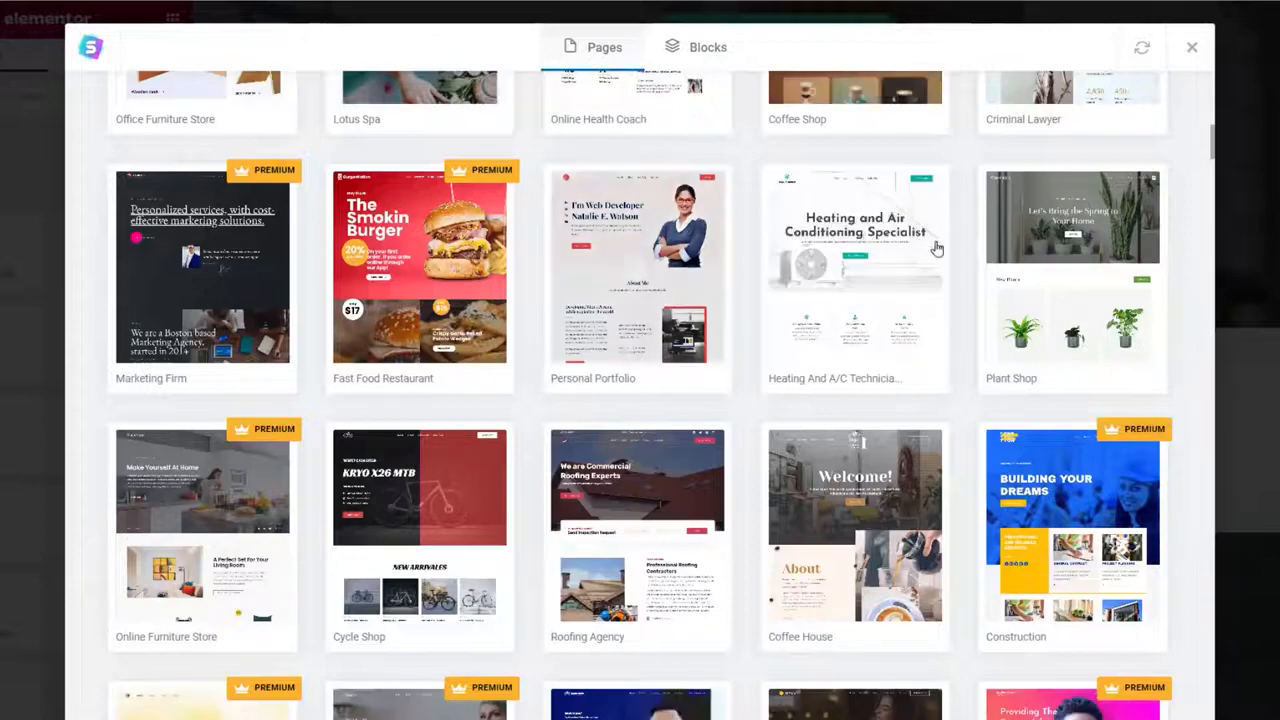
scroll(968, 256, "up", 10)
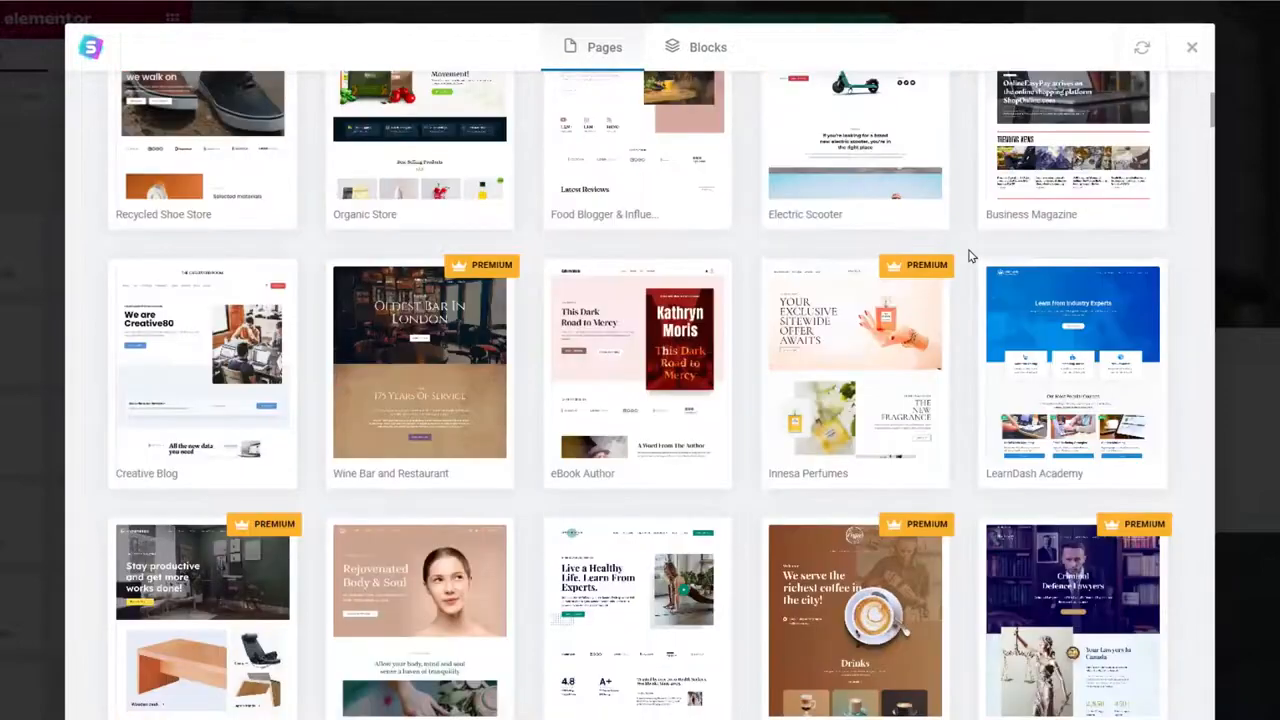
Import the Video Testimonials block from the Testimonials block category.
left_click(698, 52)
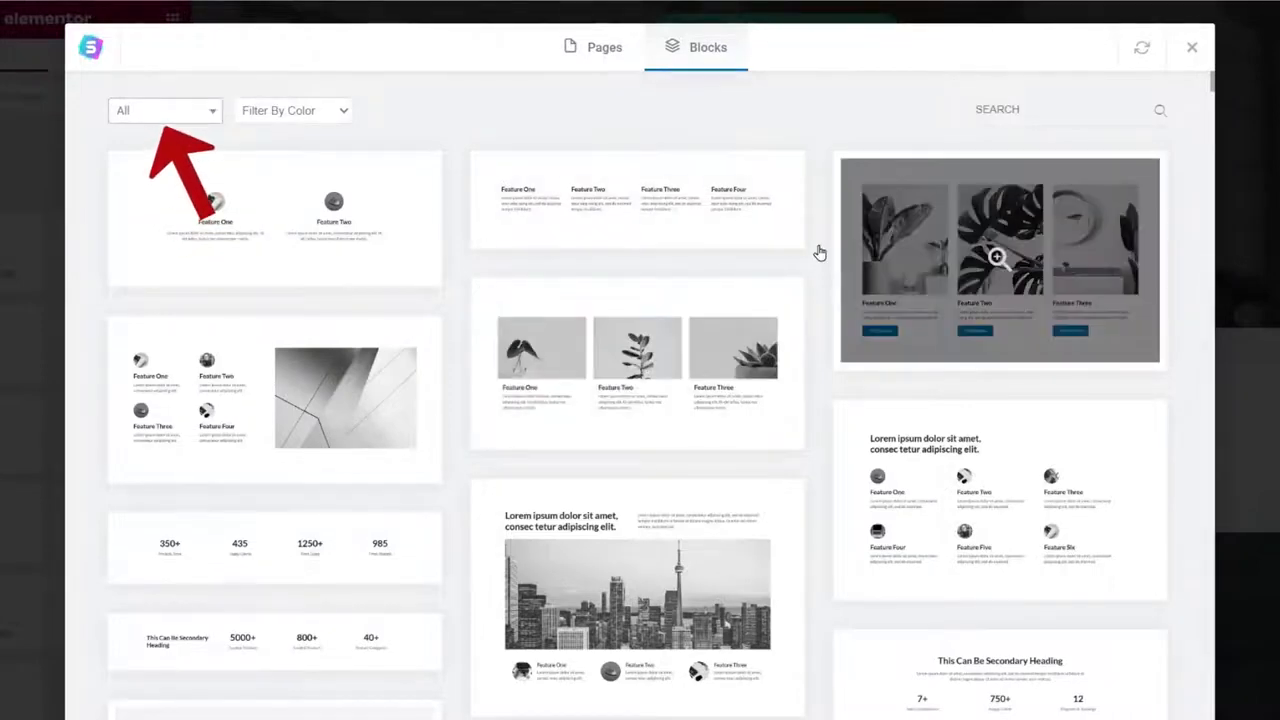
left_click(206, 114)
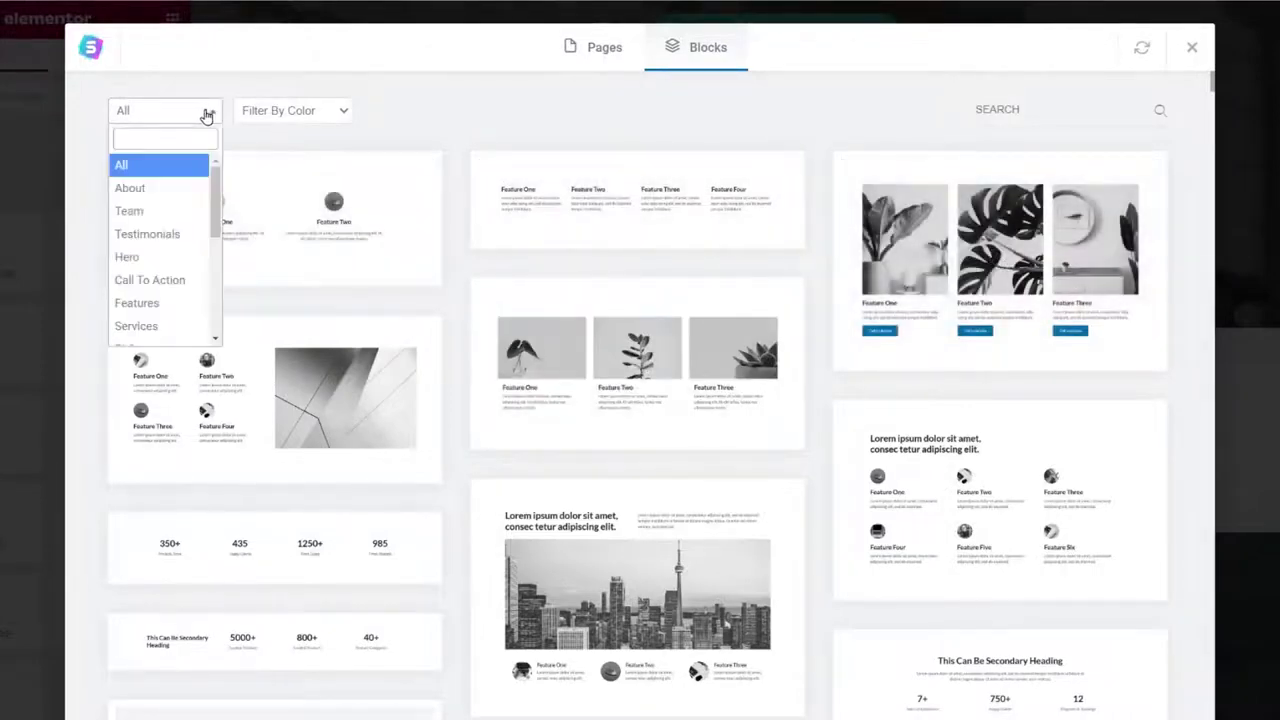
left_click(150, 234)
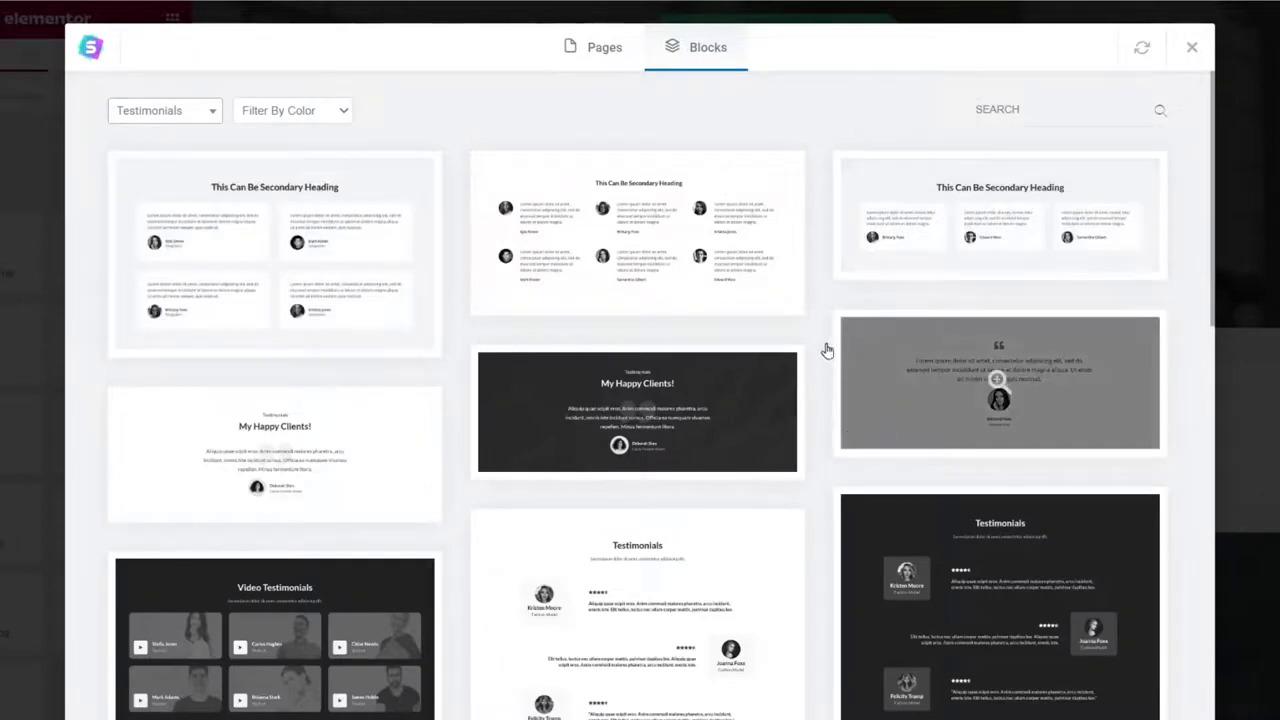
scroll(830, 311, "down", 5)
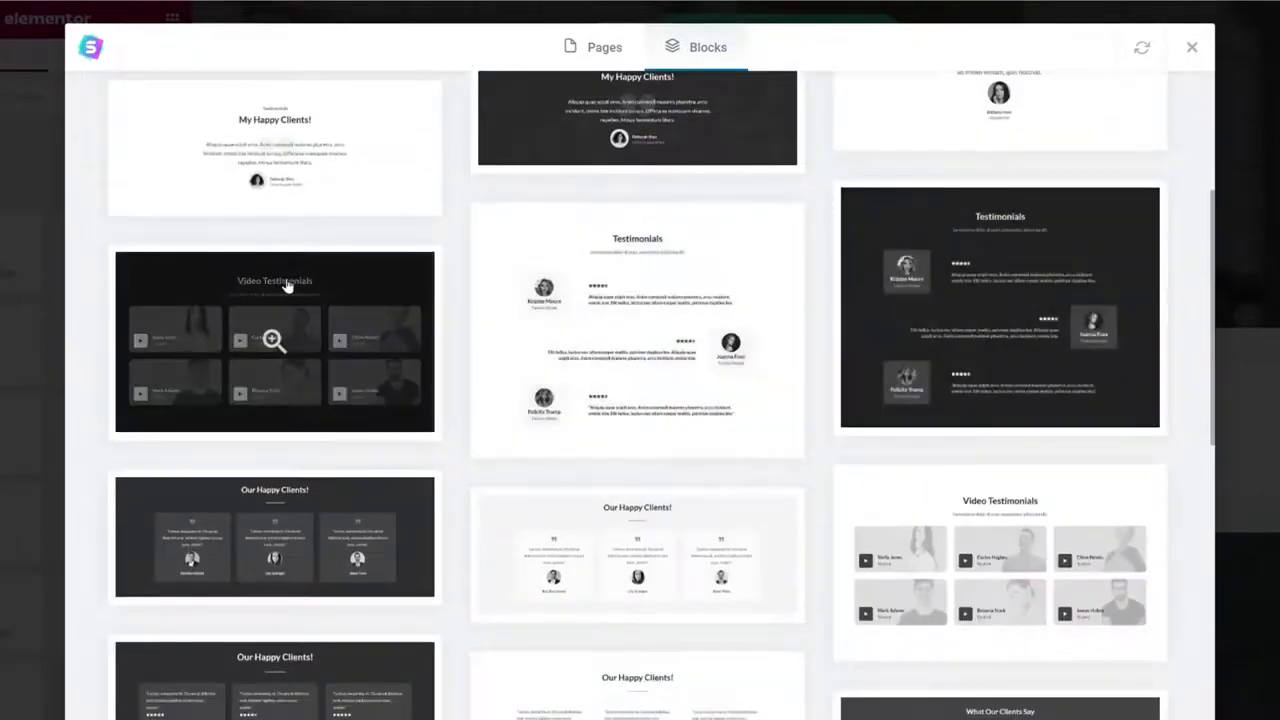
left_click(285, 286)
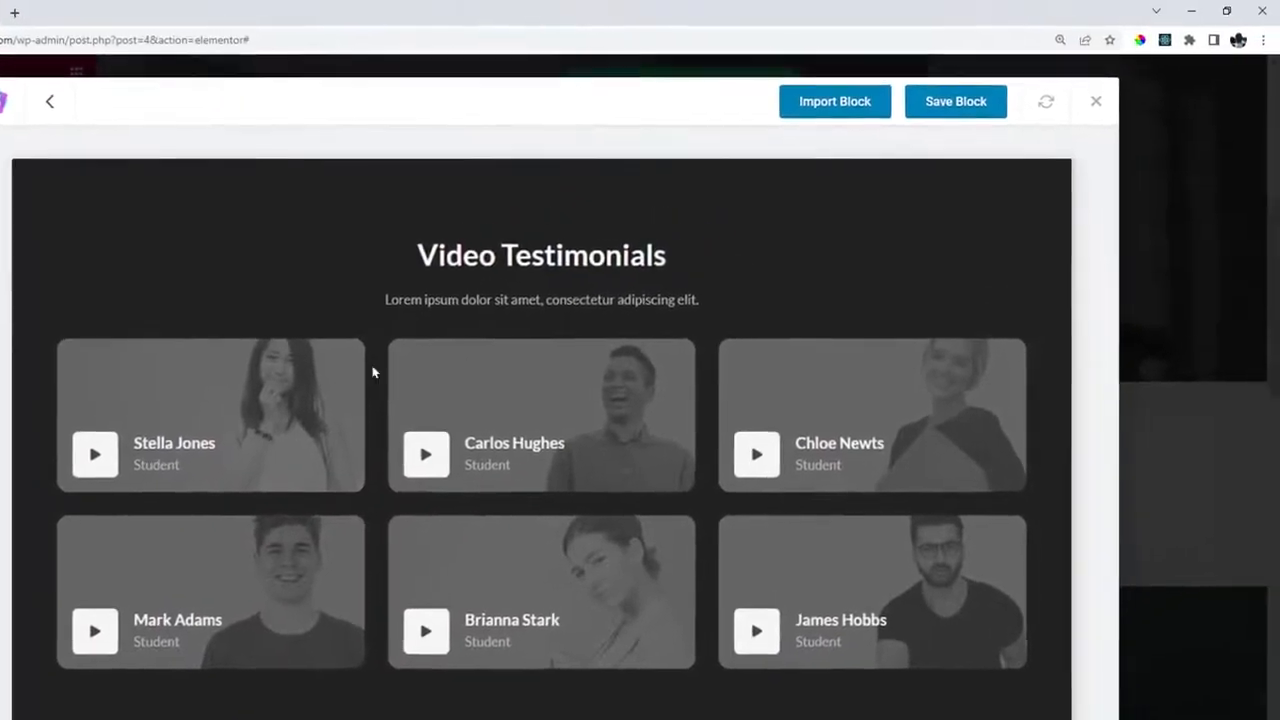
left_click(811, 108)
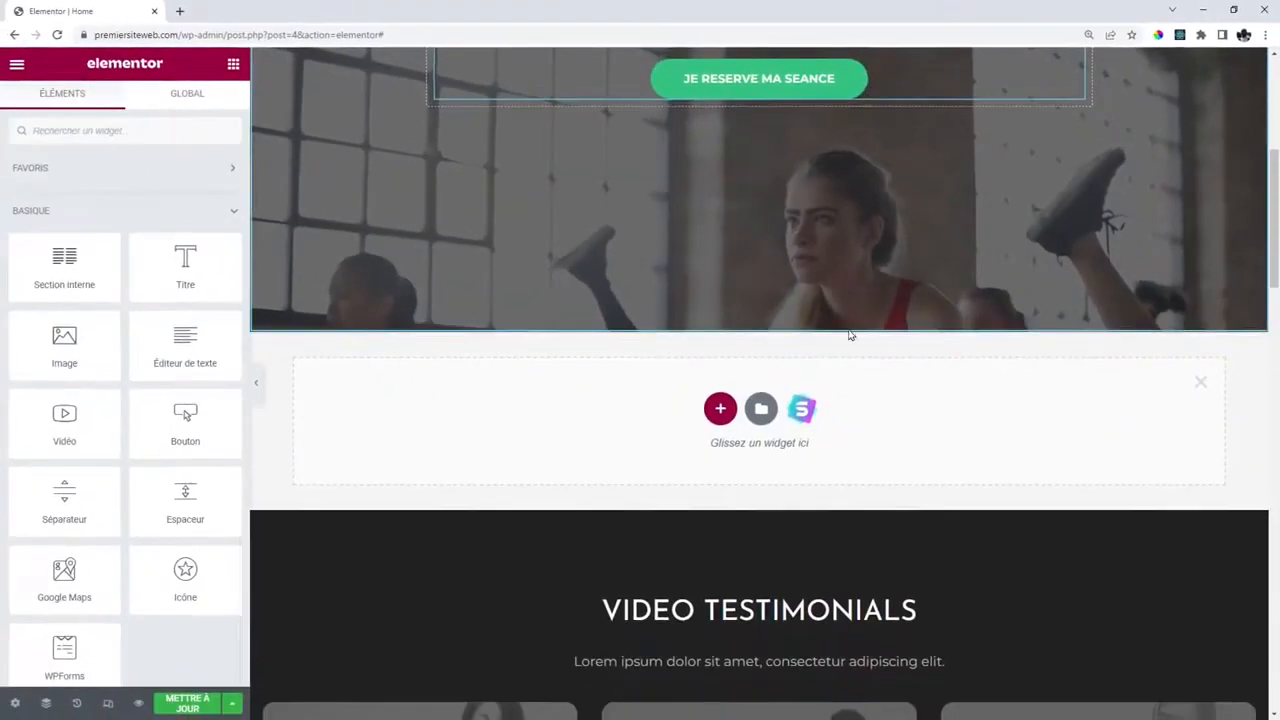
Remove the leftover empty section and set the Video Testimonials background to white #FFFFFF.
left_click(1200, 382)
scroll(1090, 302, "down", 3)
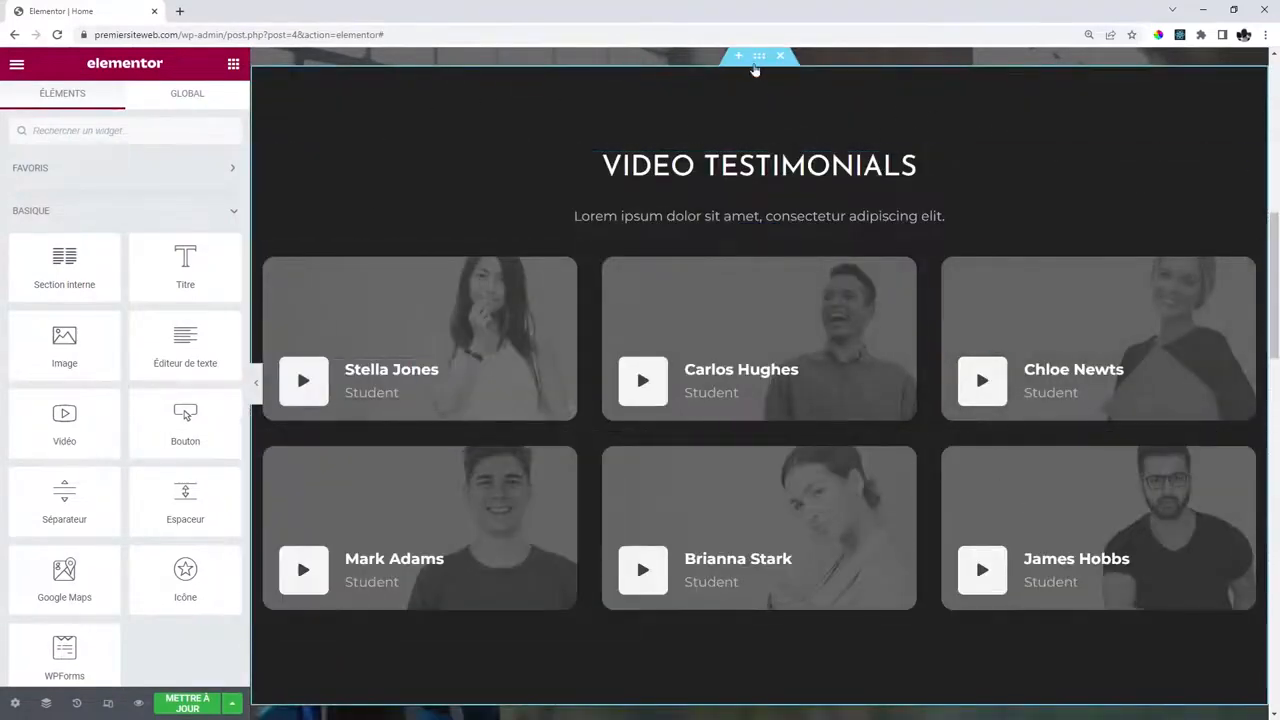
left_click(785, 126)
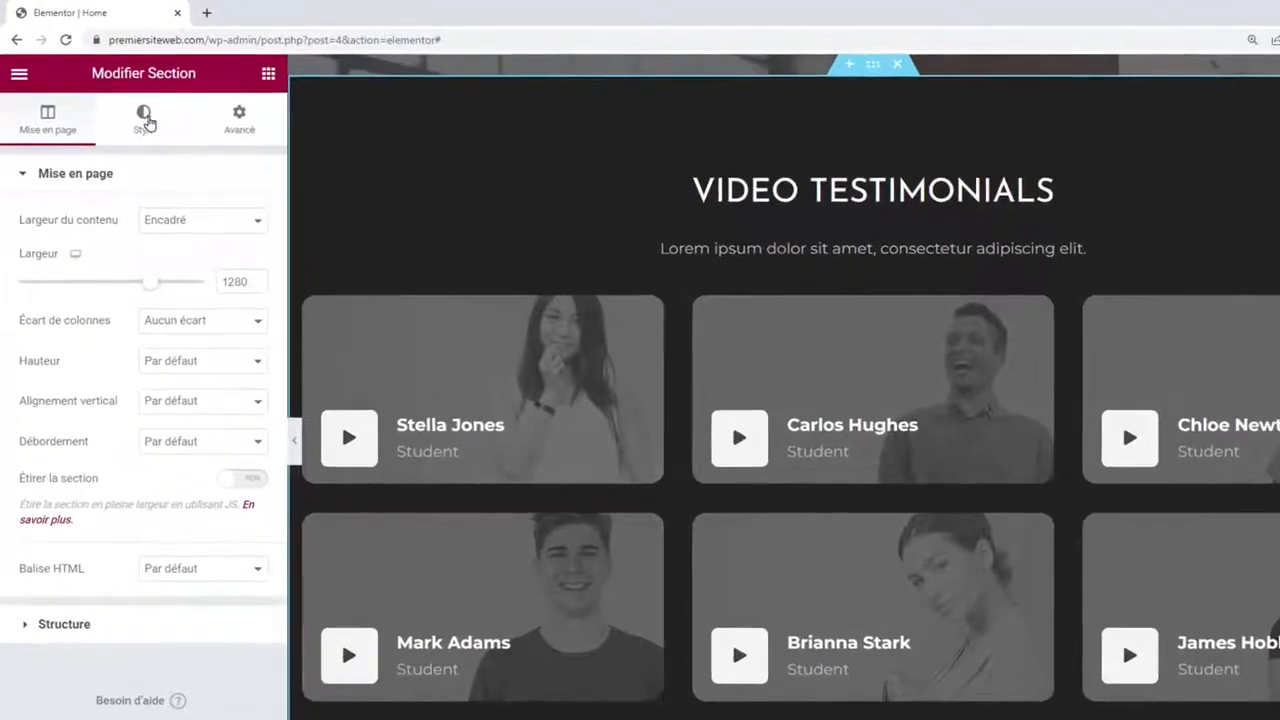
left_click(145, 120)
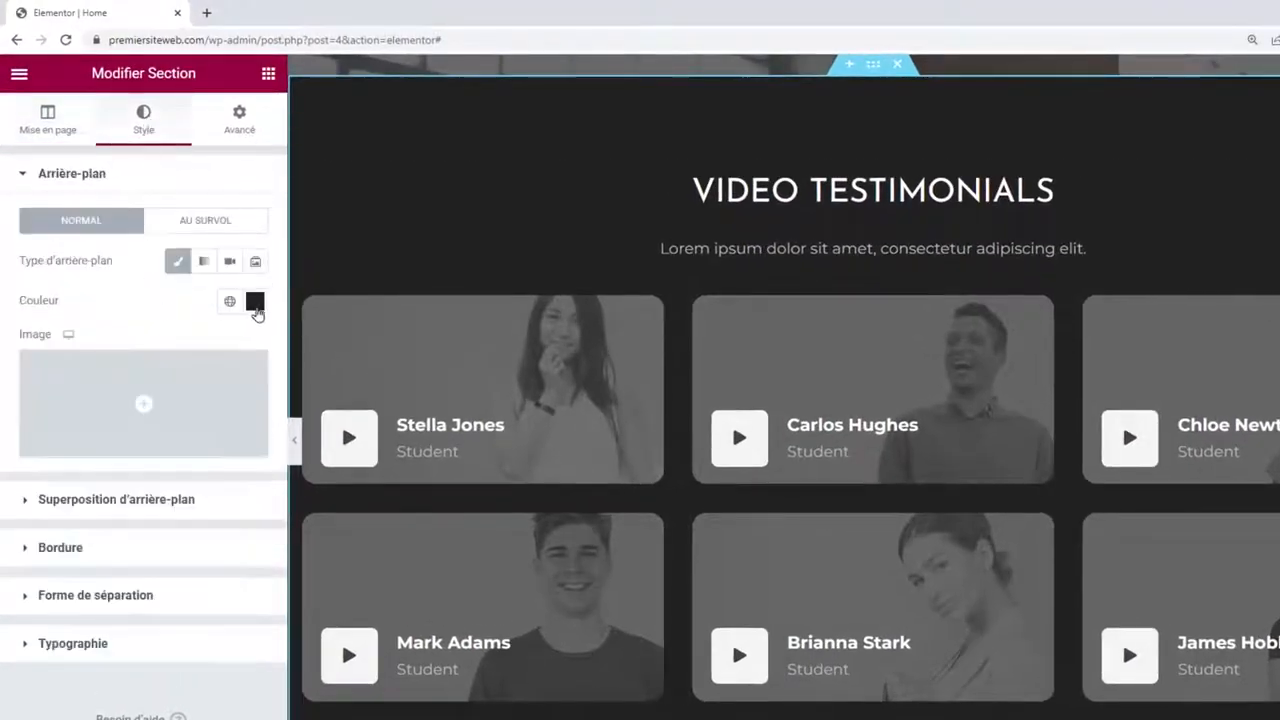
left_click(255, 302)
left_click_drag(89, 417, 16, 376)
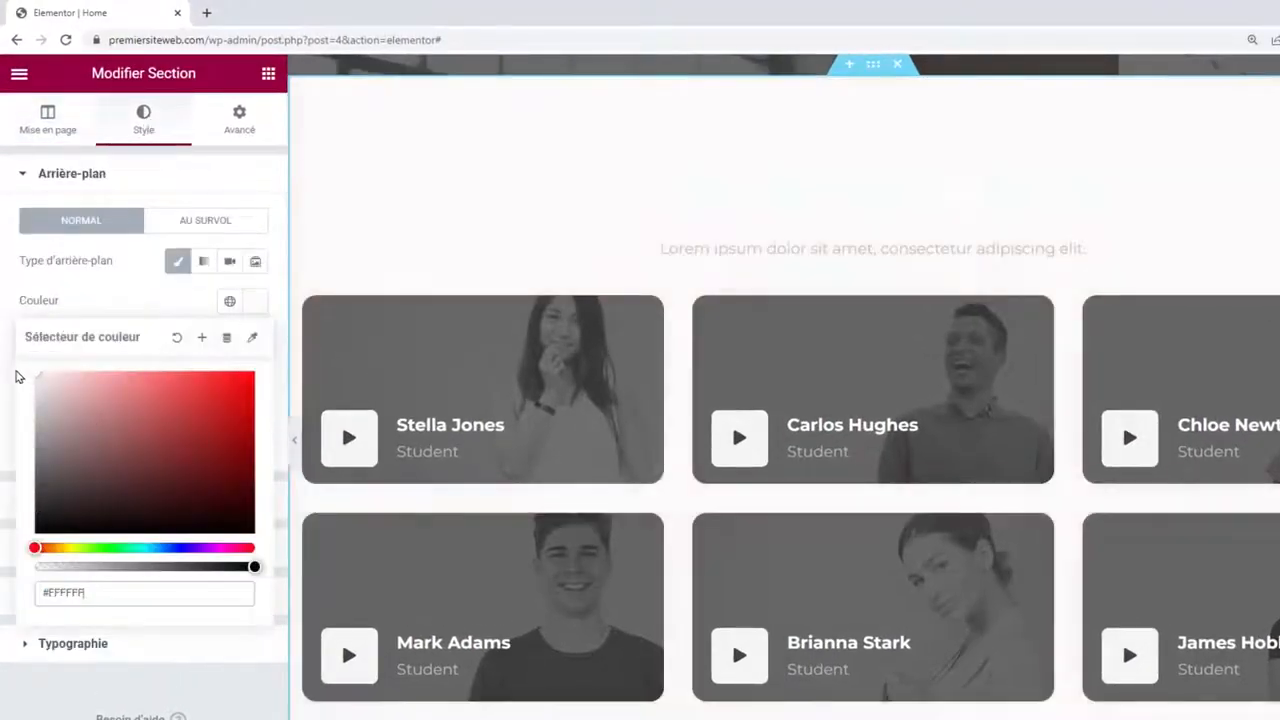
left_click(789, 234)
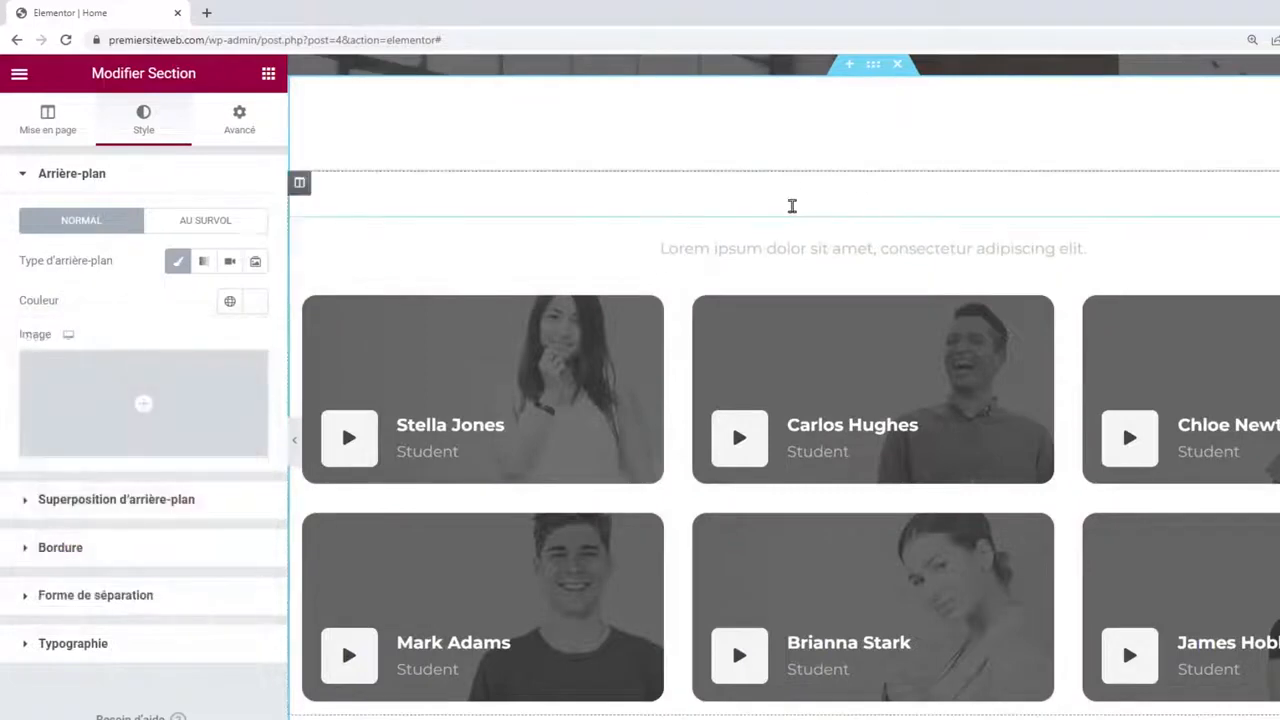
Make the heading near-black and retitle it 'Salle de SPORT HAUT DE GAMME'.
left_click(818, 192)
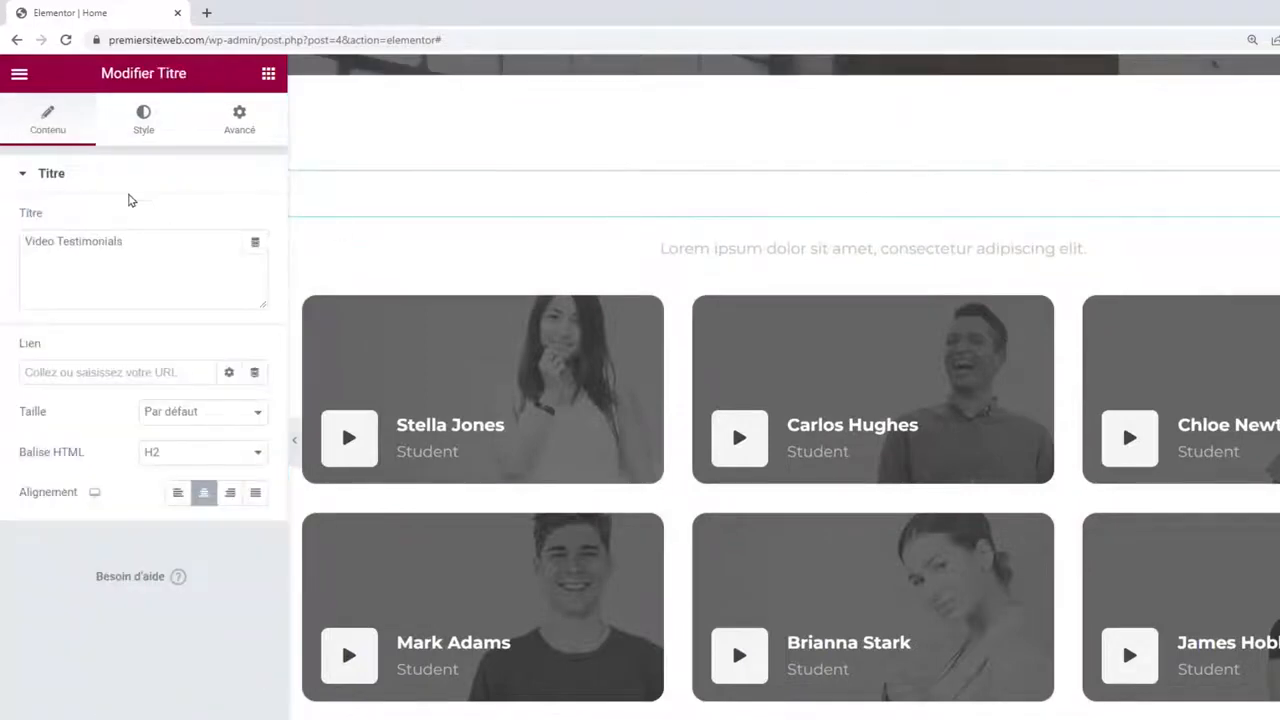
left_click(140, 134)
left_click(257, 228)
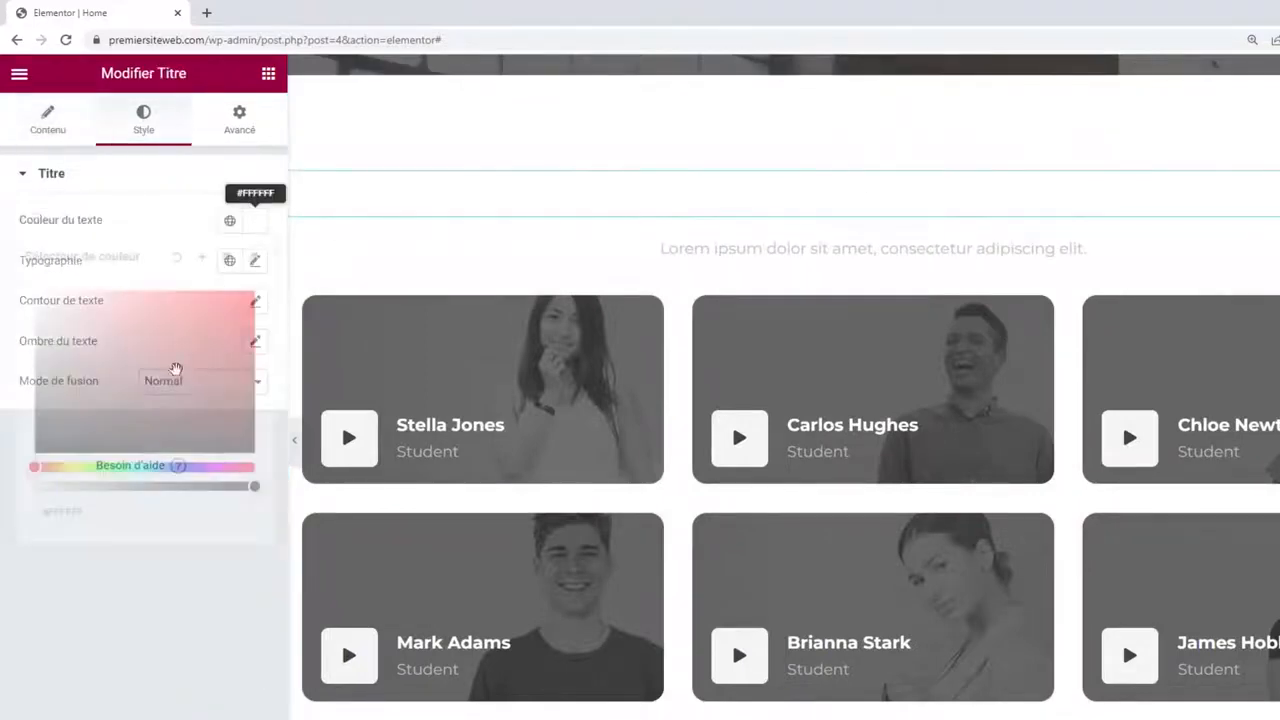
left_click_drag(30, 297, 12, 446)
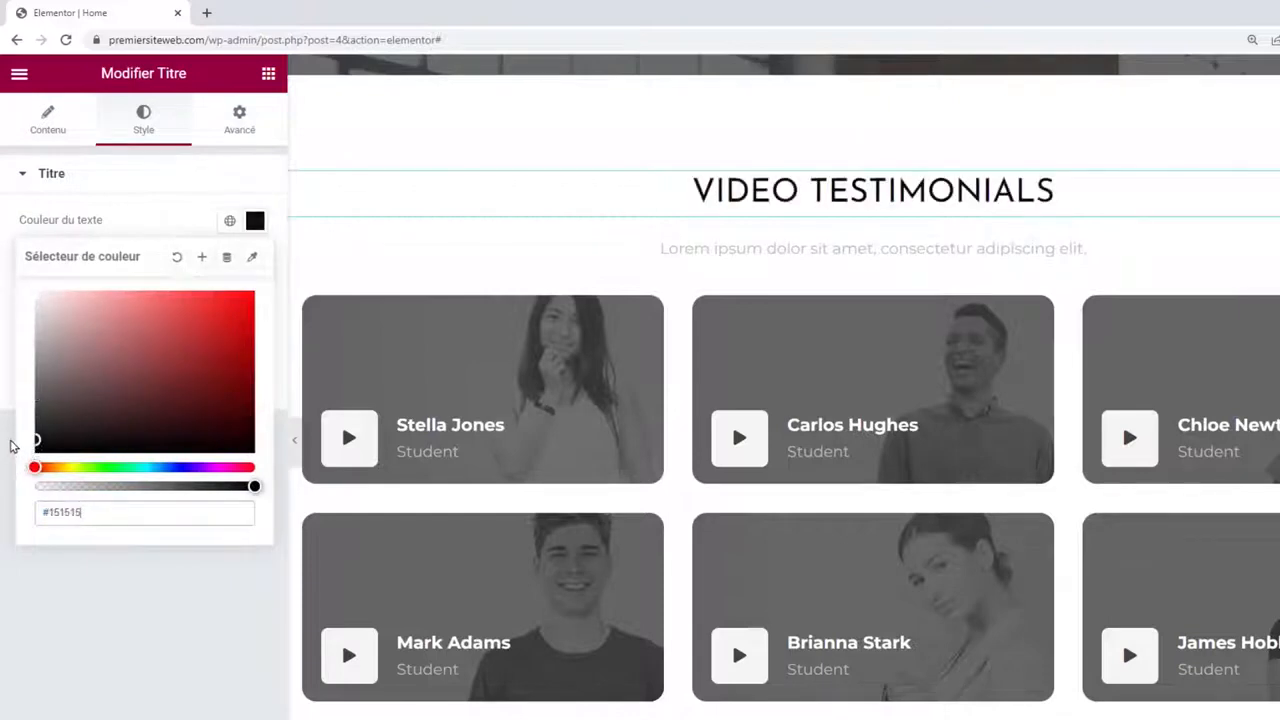
left_click(157, 219)
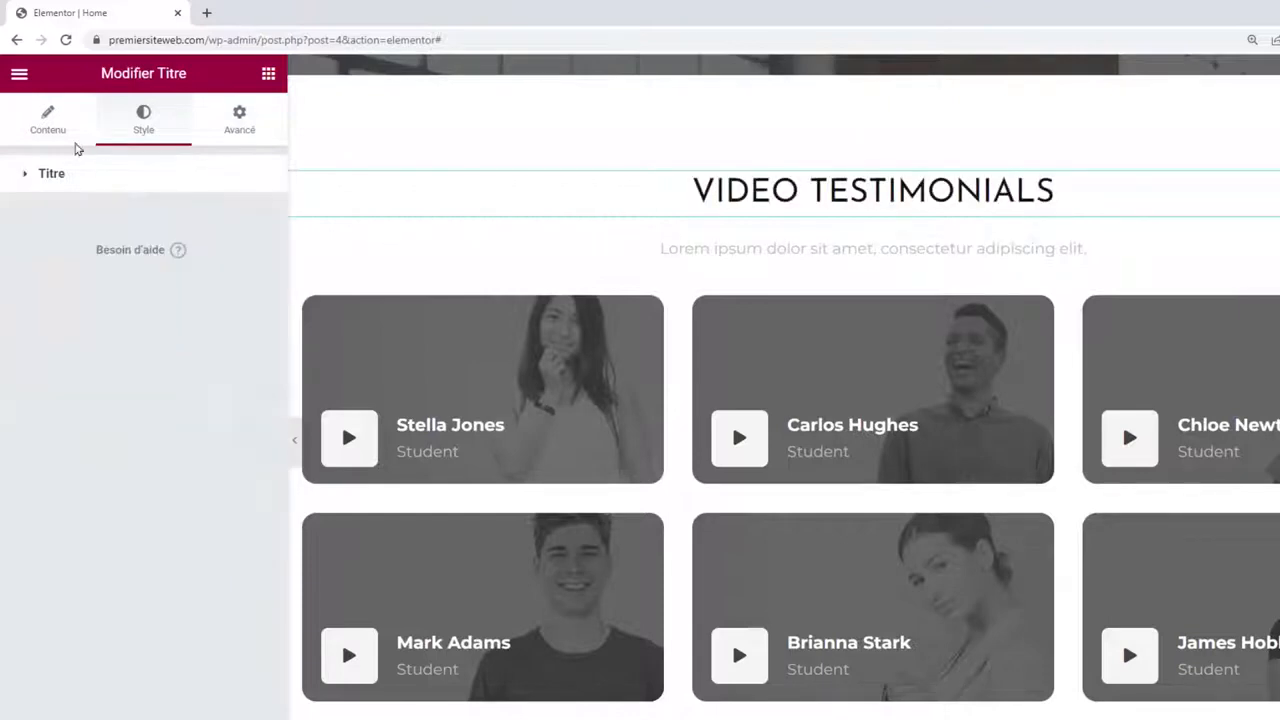
left_click(51, 129)
triple_click(102, 237)
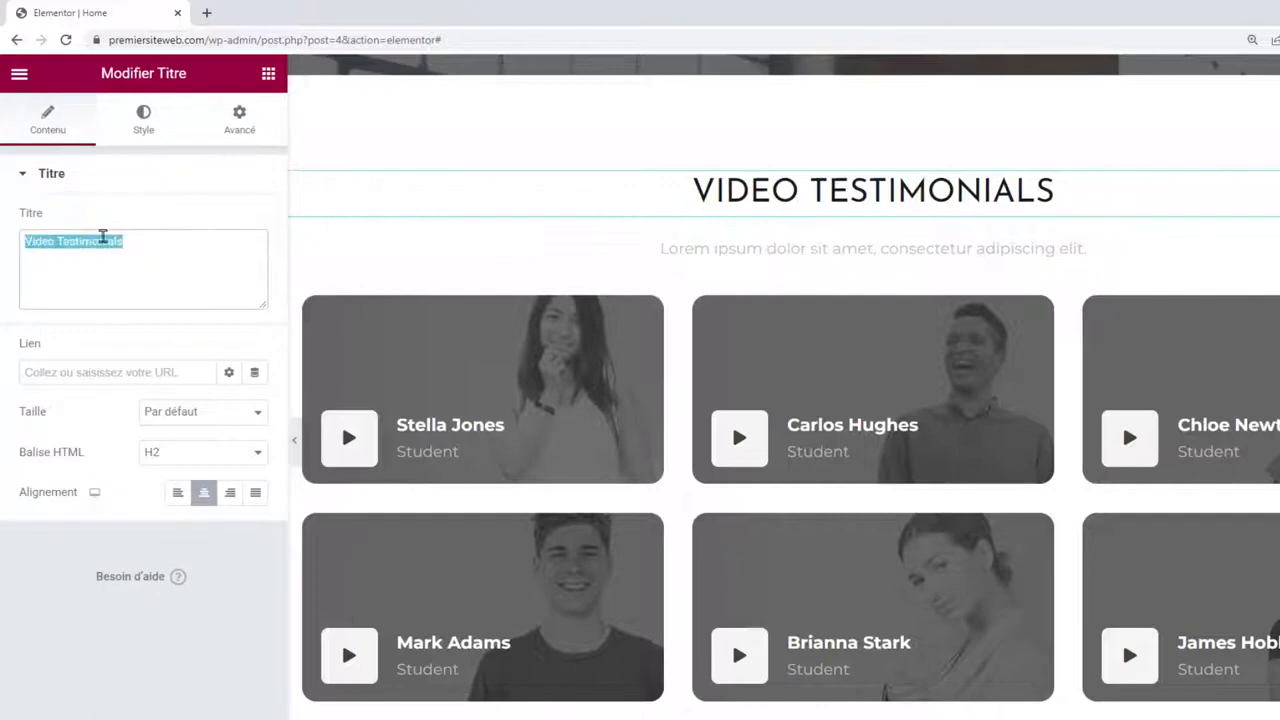
type("Salle de SPORT HAUT DE GAMME")
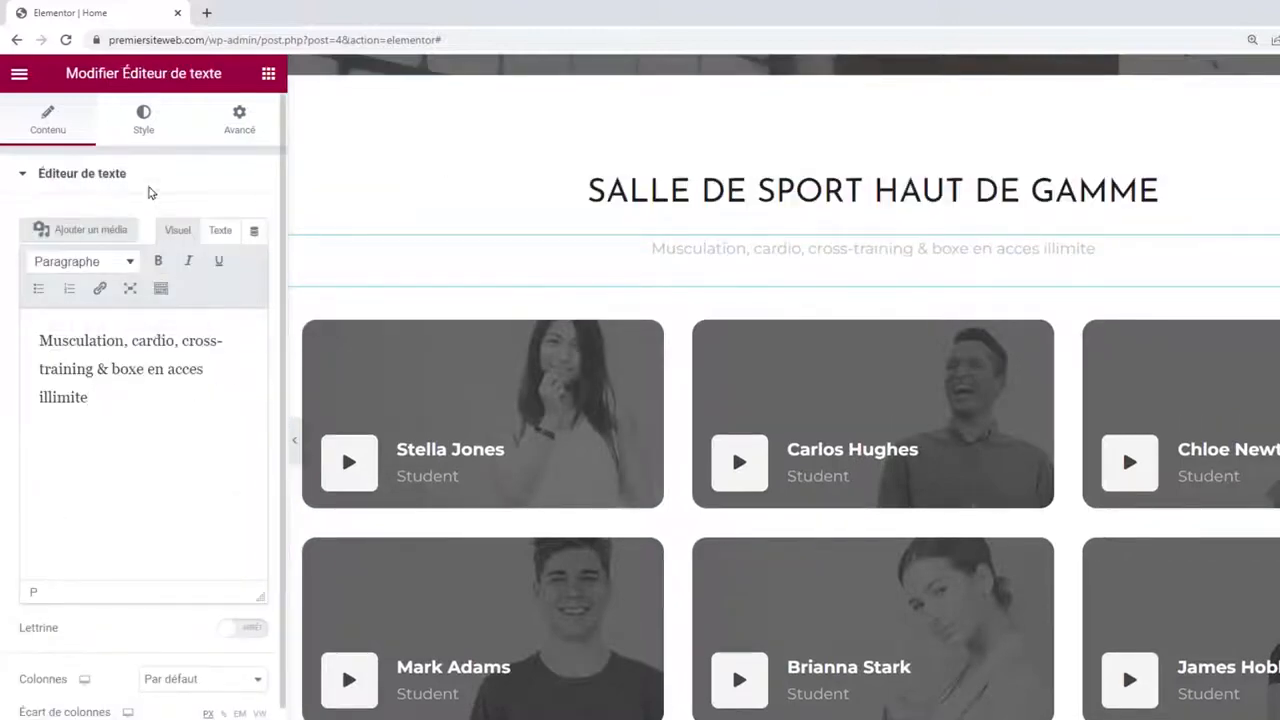
Make the subtitle dark grey and uppercase with wider letter spacing.
left_click(141, 135)
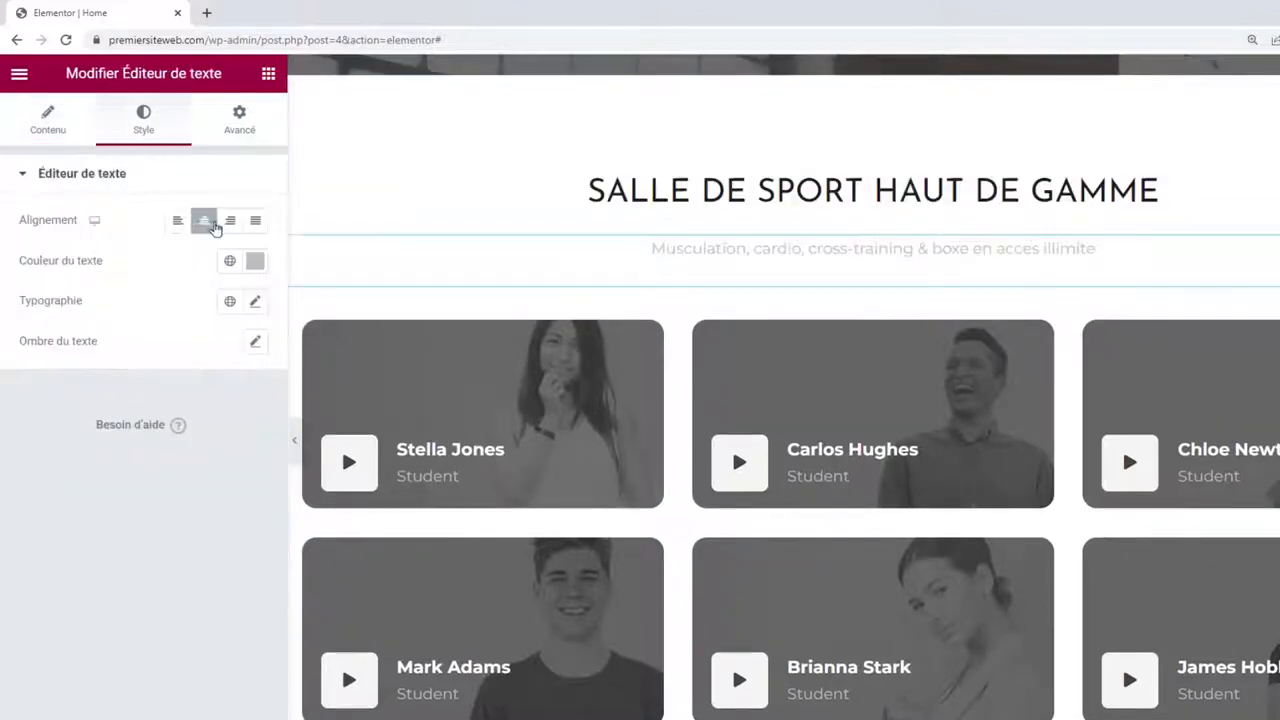
left_click(255, 260)
mouse_move(89, 430)
left_mouse_down()
mouse_move(38, 441)
mouse_move(25, 462)
mouse_move(29, 449)
left_mouse_up()
left_click(127, 257)
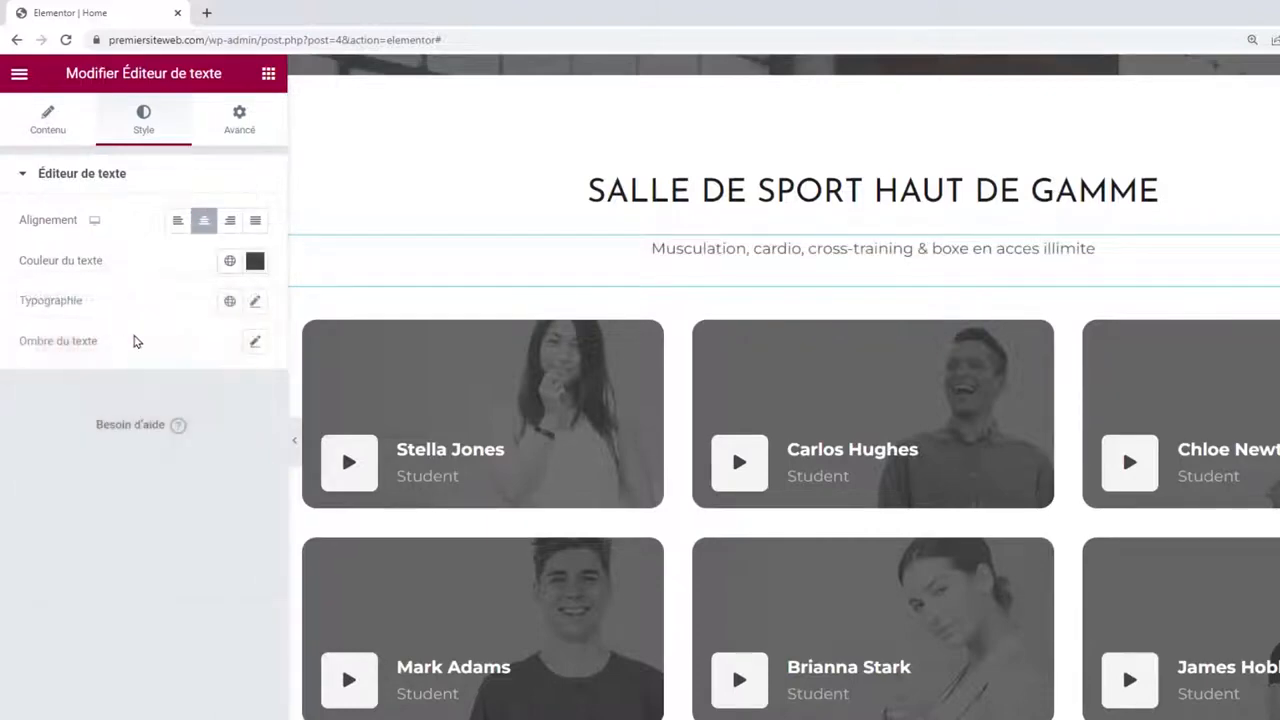
left_click(255, 302)
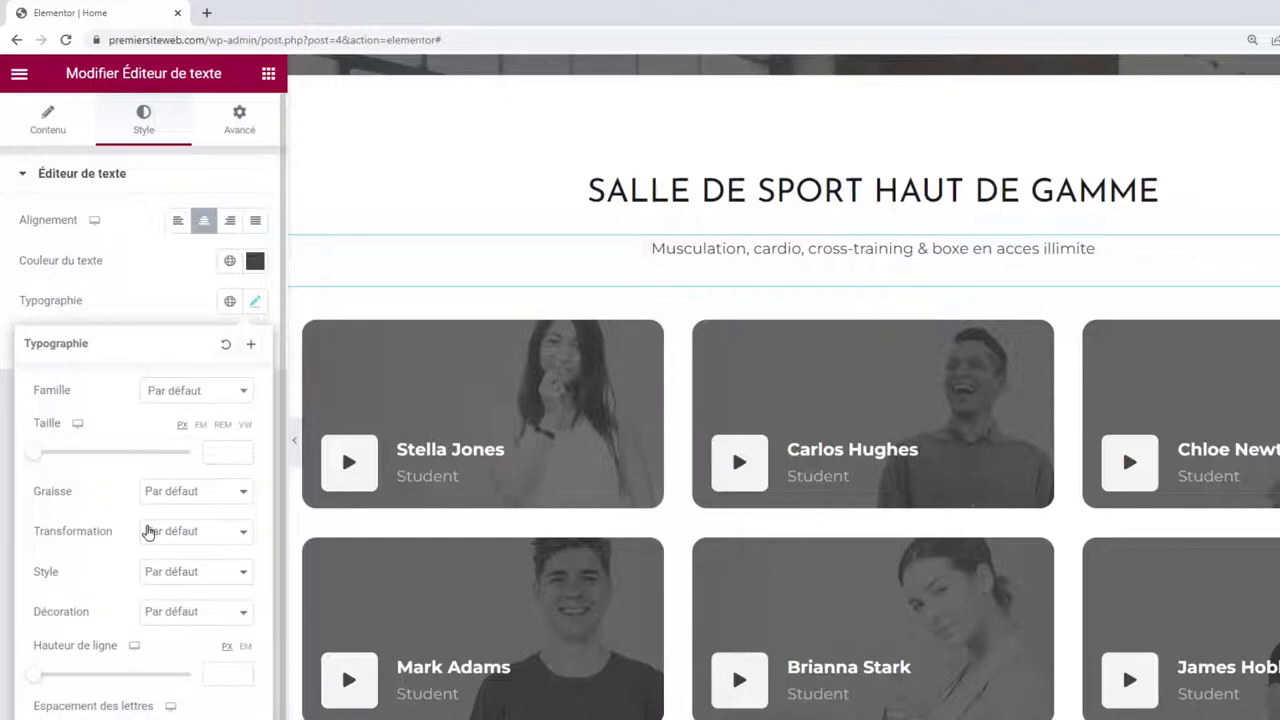
left_click(148, 531)
left_click(170, 564)
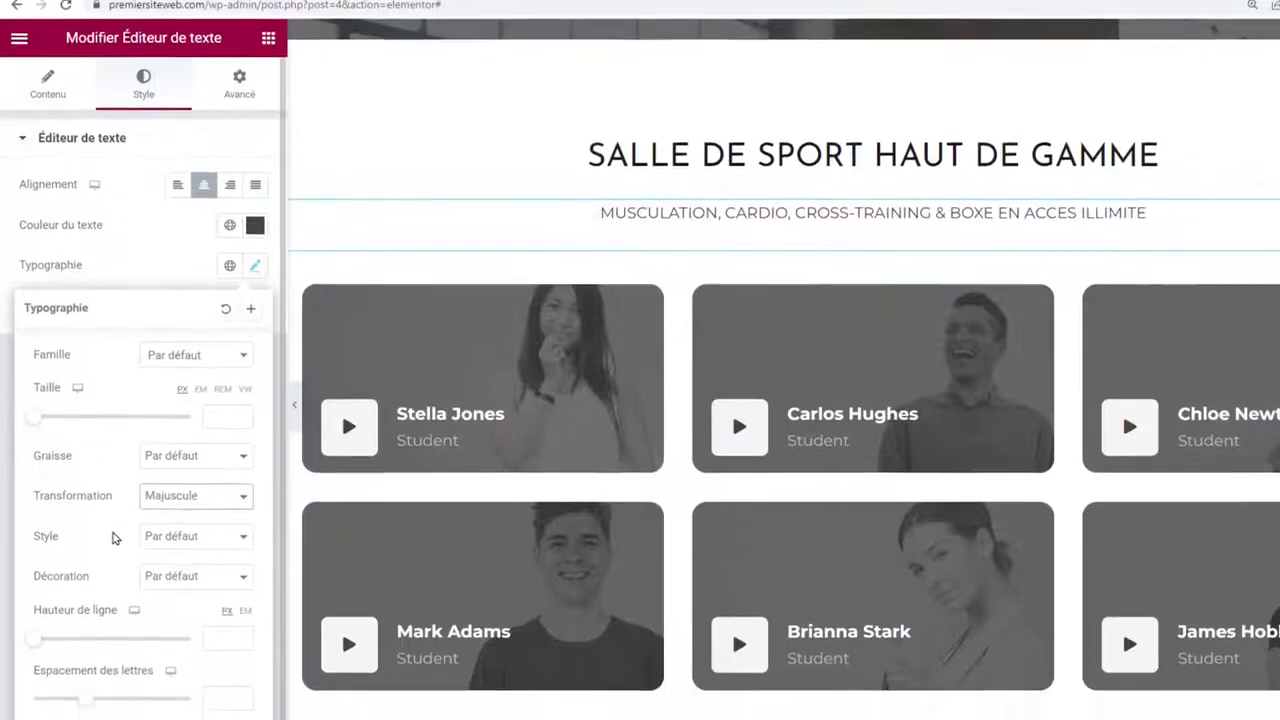
scroll(109, 471, "down", 1)
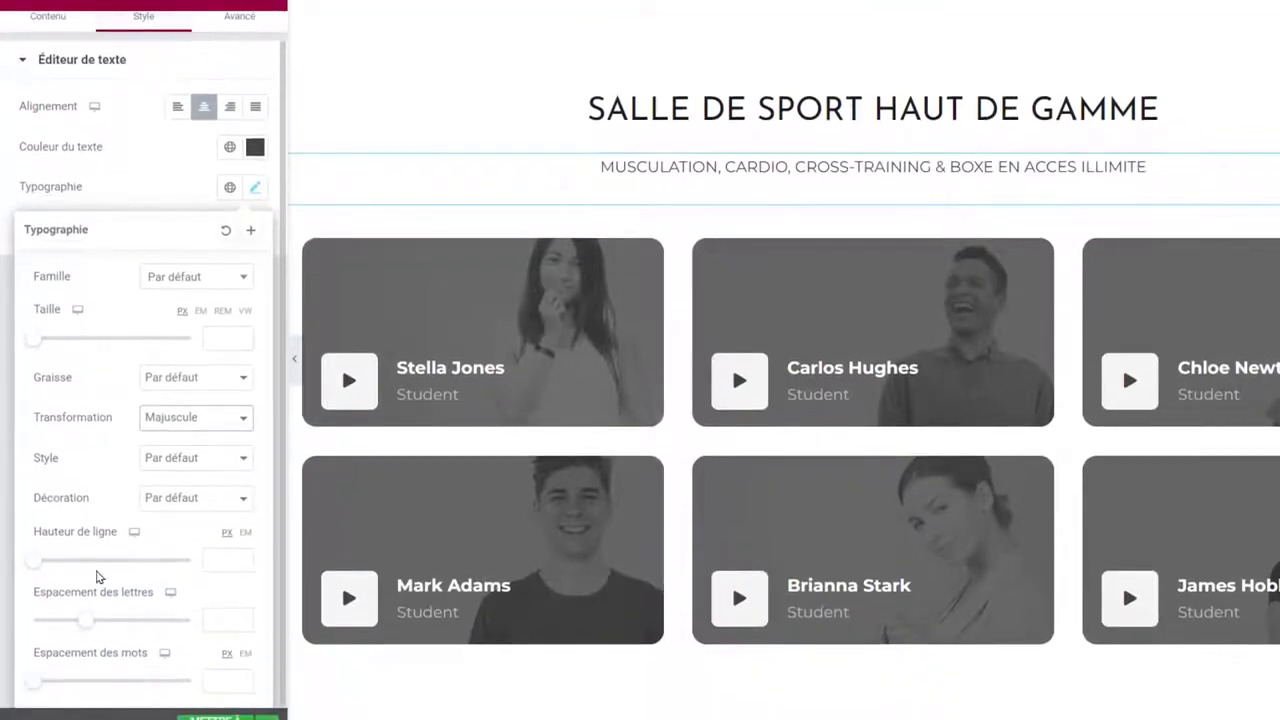
left_click_drag(94, 619, 120, 617)
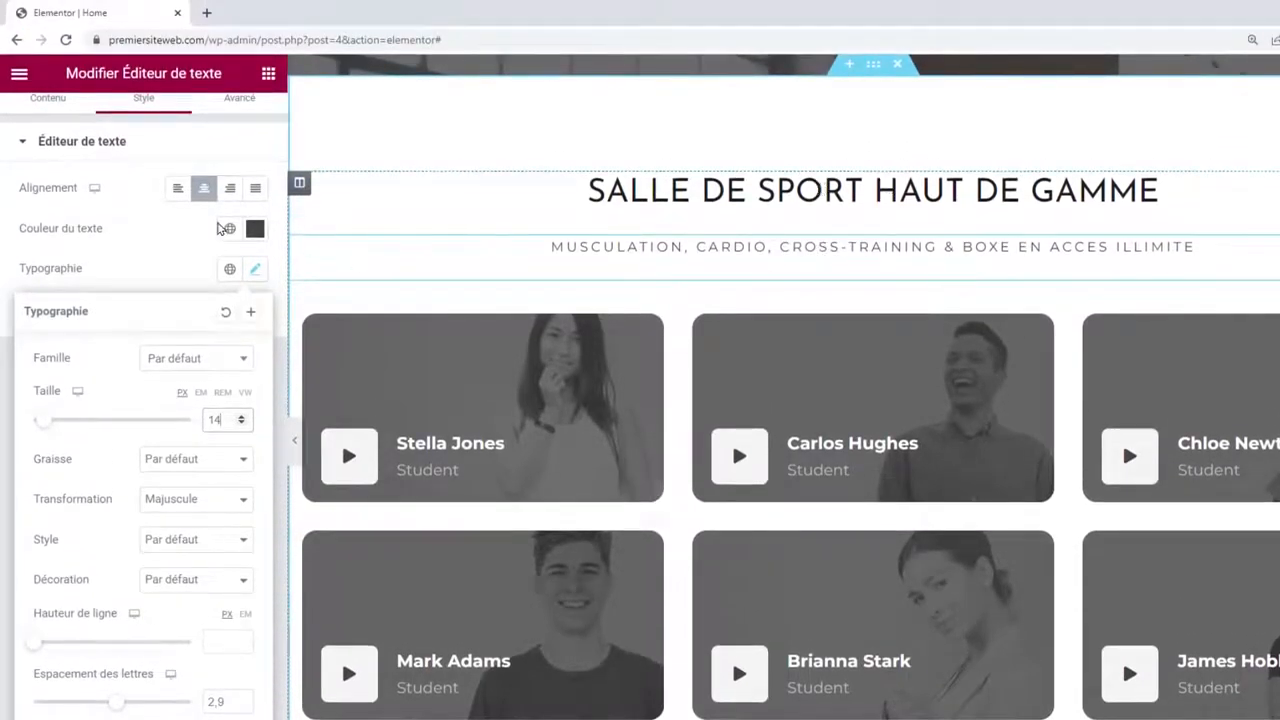
left_click(155, 248)
scroll(155, 248, "up", 1)
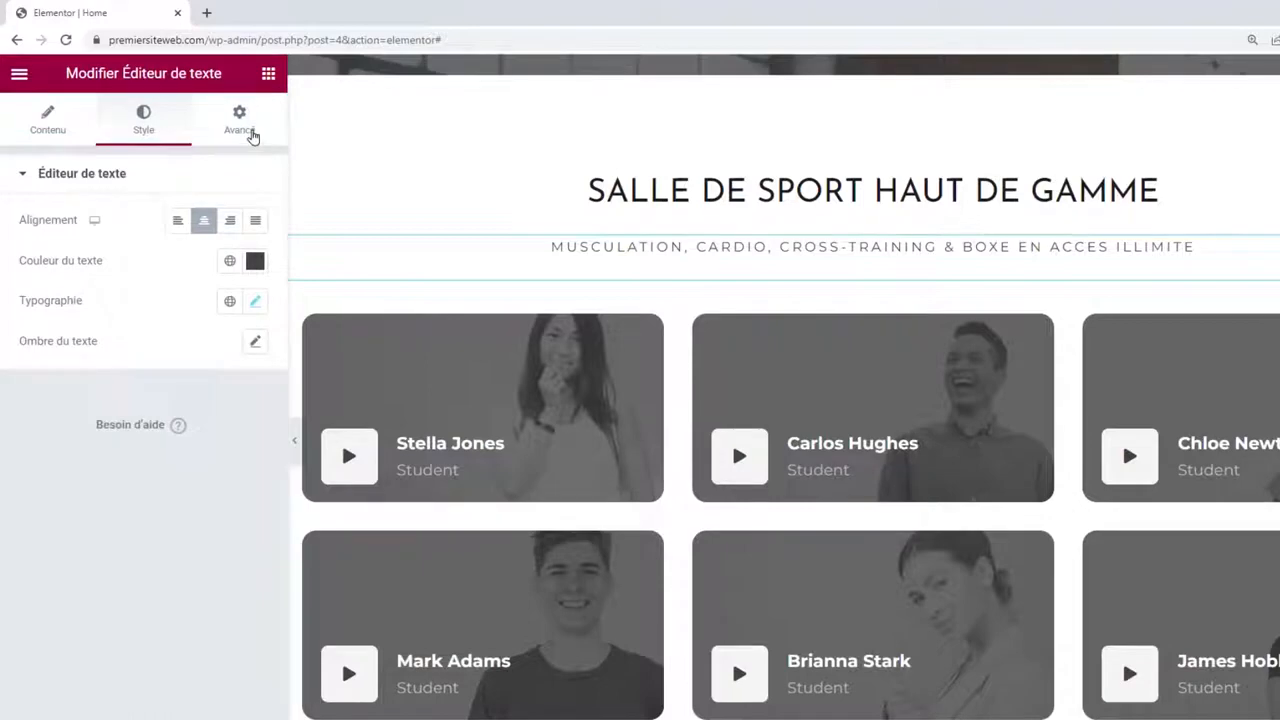
Unlink the subtitle's margins and set its top margin to -20.
left_click(252, 135)
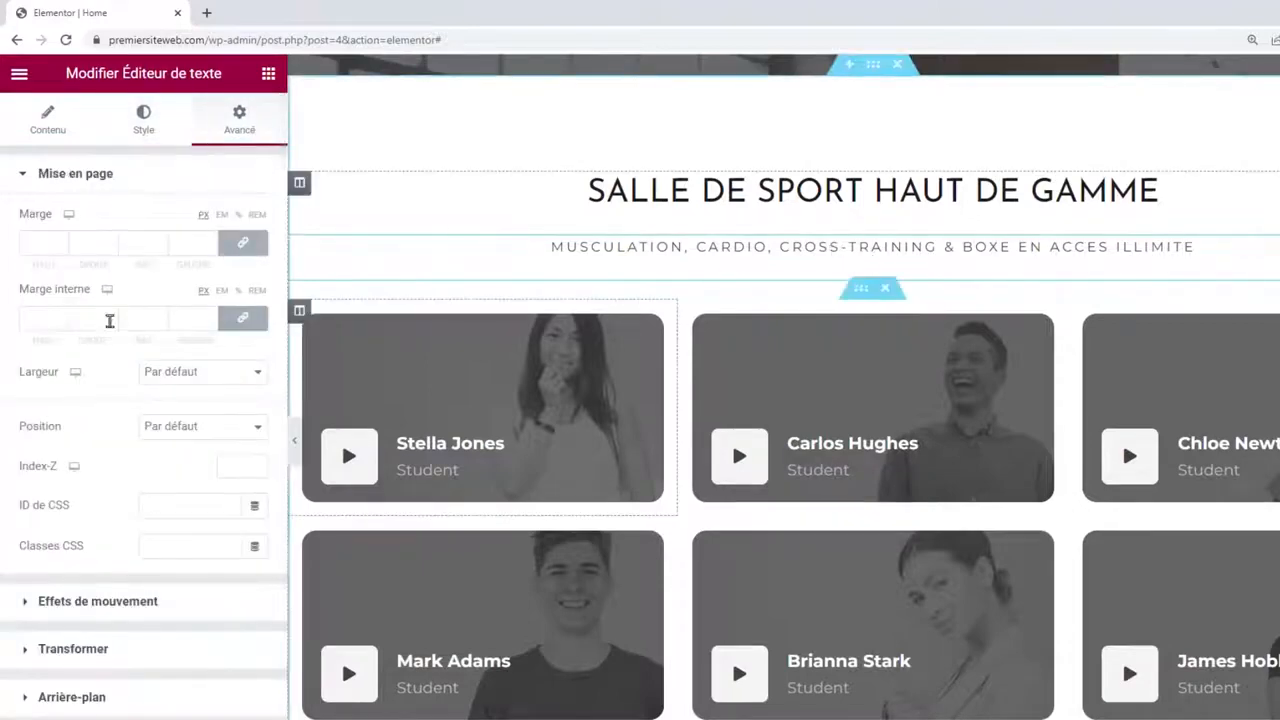
left_click(240, 237)
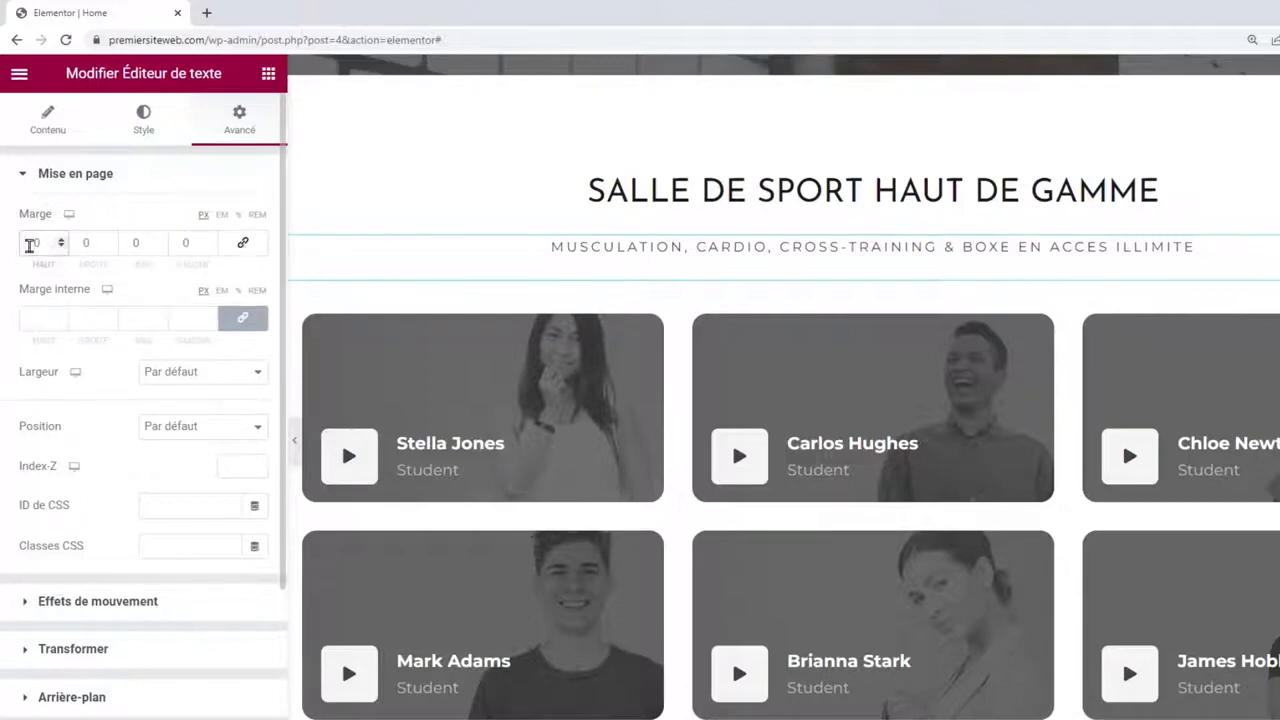
left_click(30, 243)
type("20")
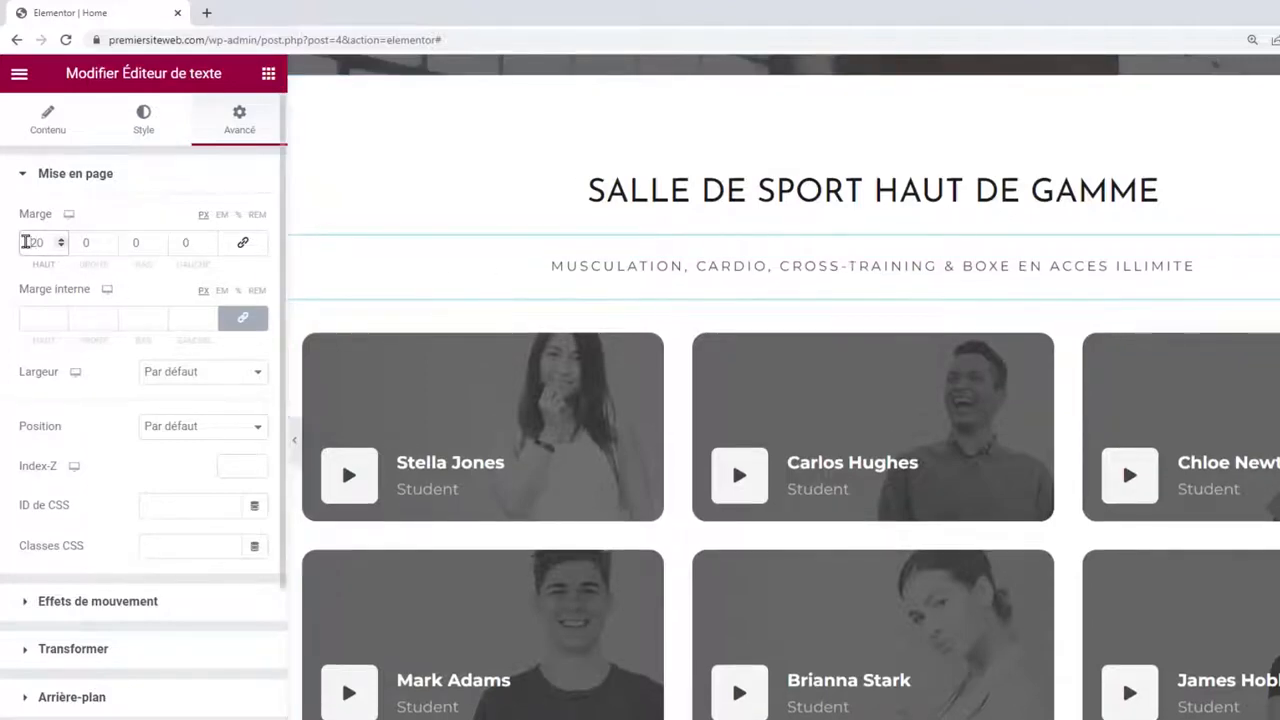
left_click(26, 242)
type("-")
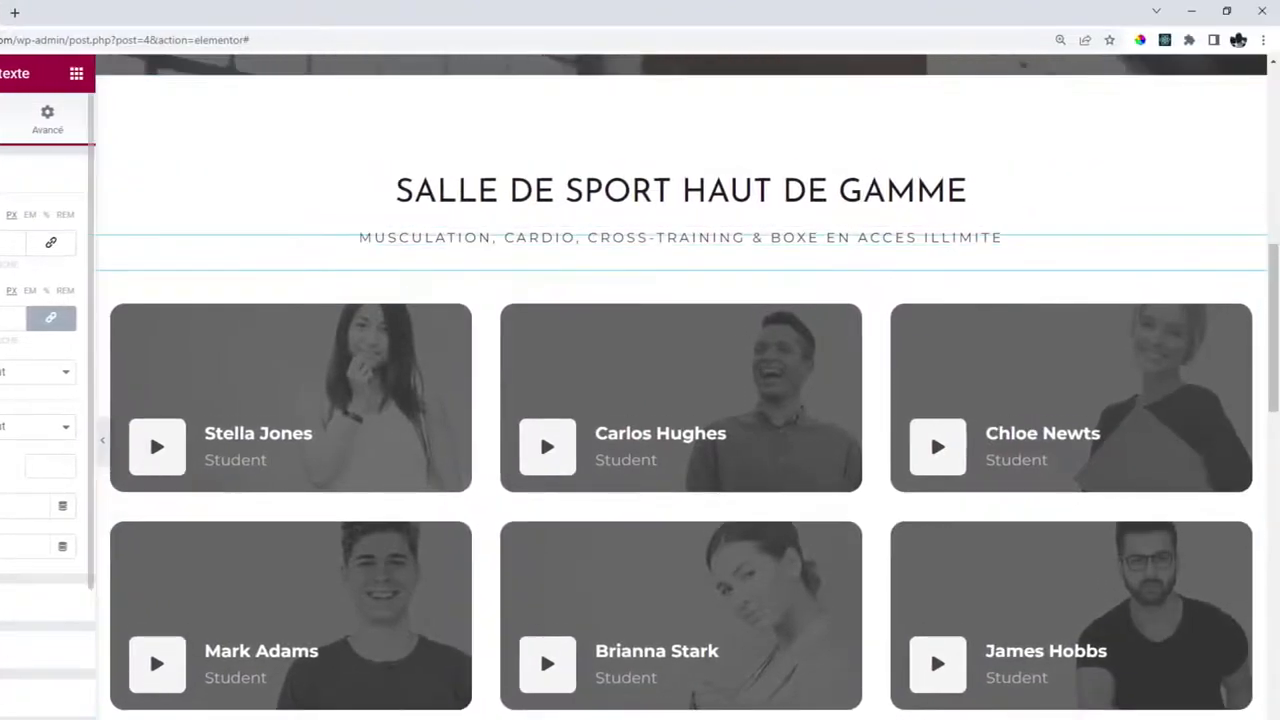
Delete the second row of three video cards, leaving Stella Jones, Carlos Hughes and Chloe Newts.
scroll(574, 317, "down", 1)
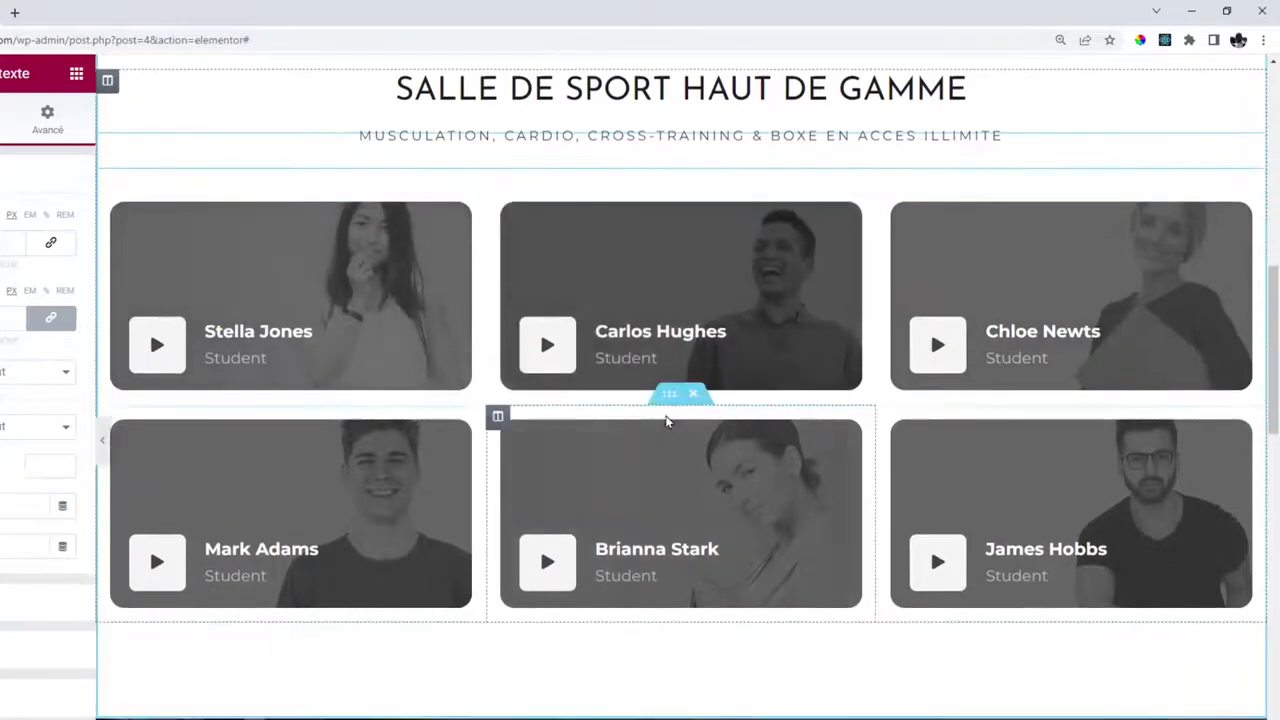
left_click(695, 398)
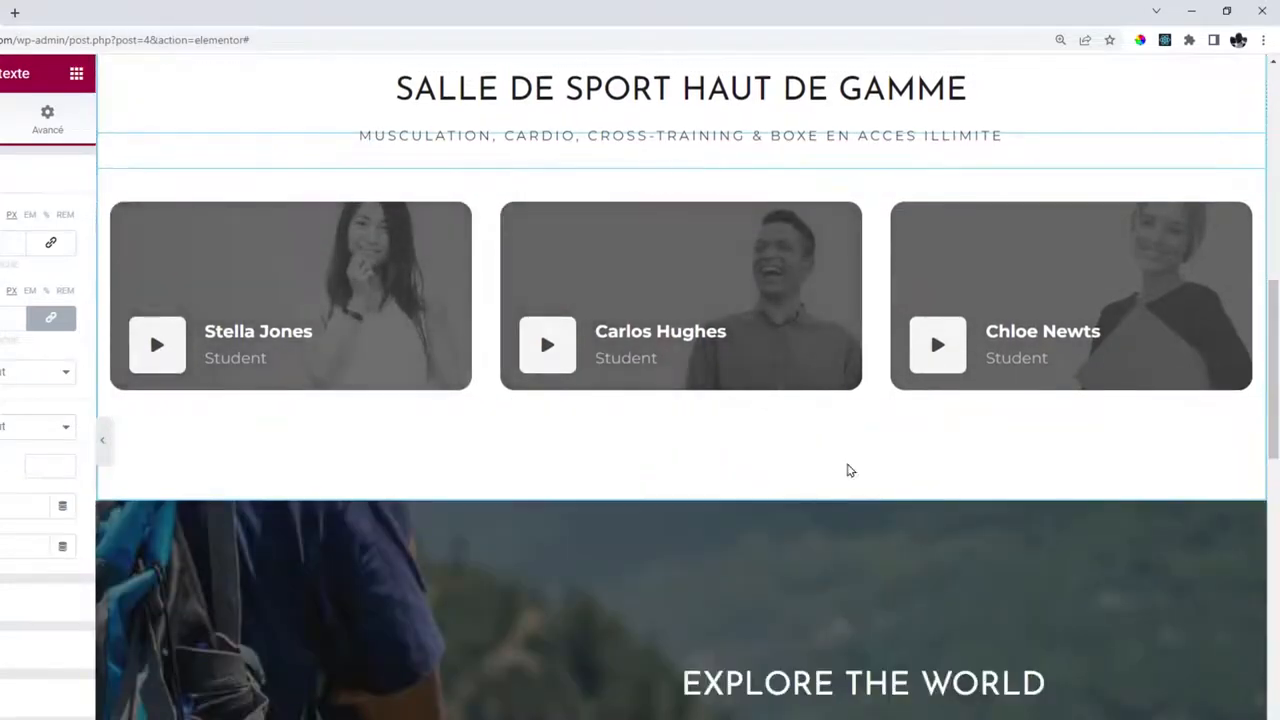
scroll(686, 277, "up", 2)
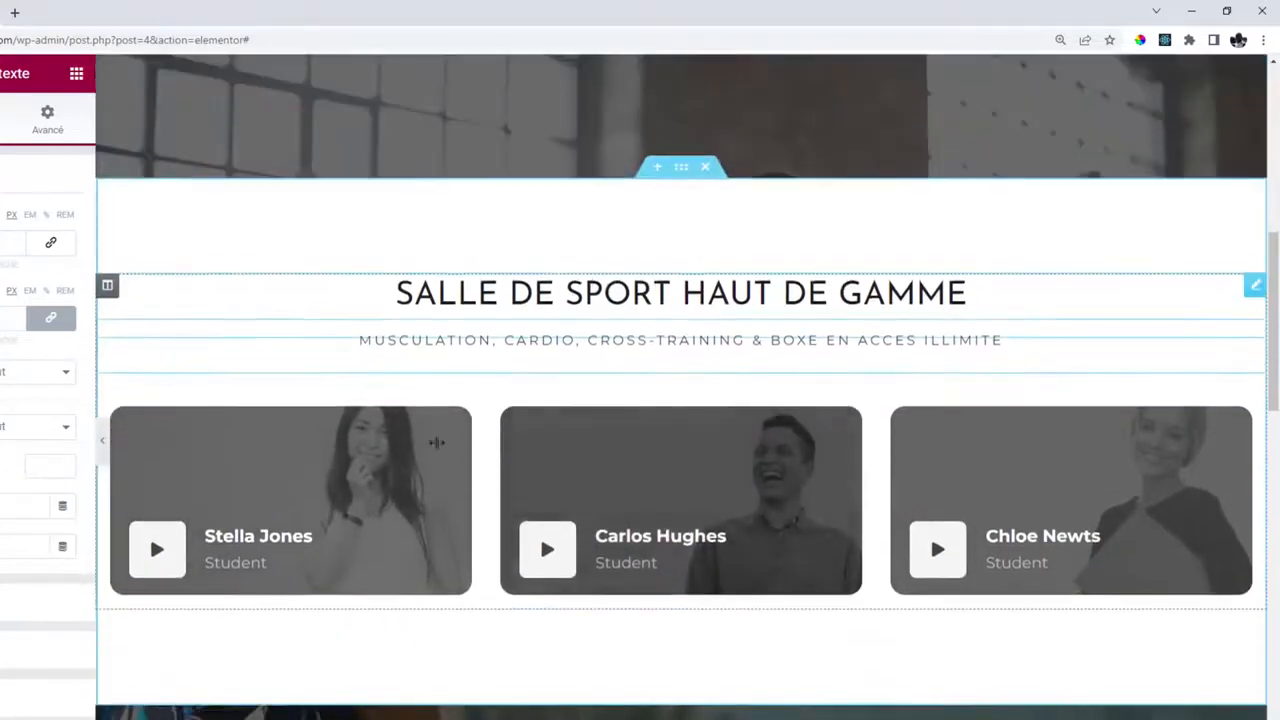
scroll(449, 446, "down", 2)
scroll(449, 443, "up", 1)
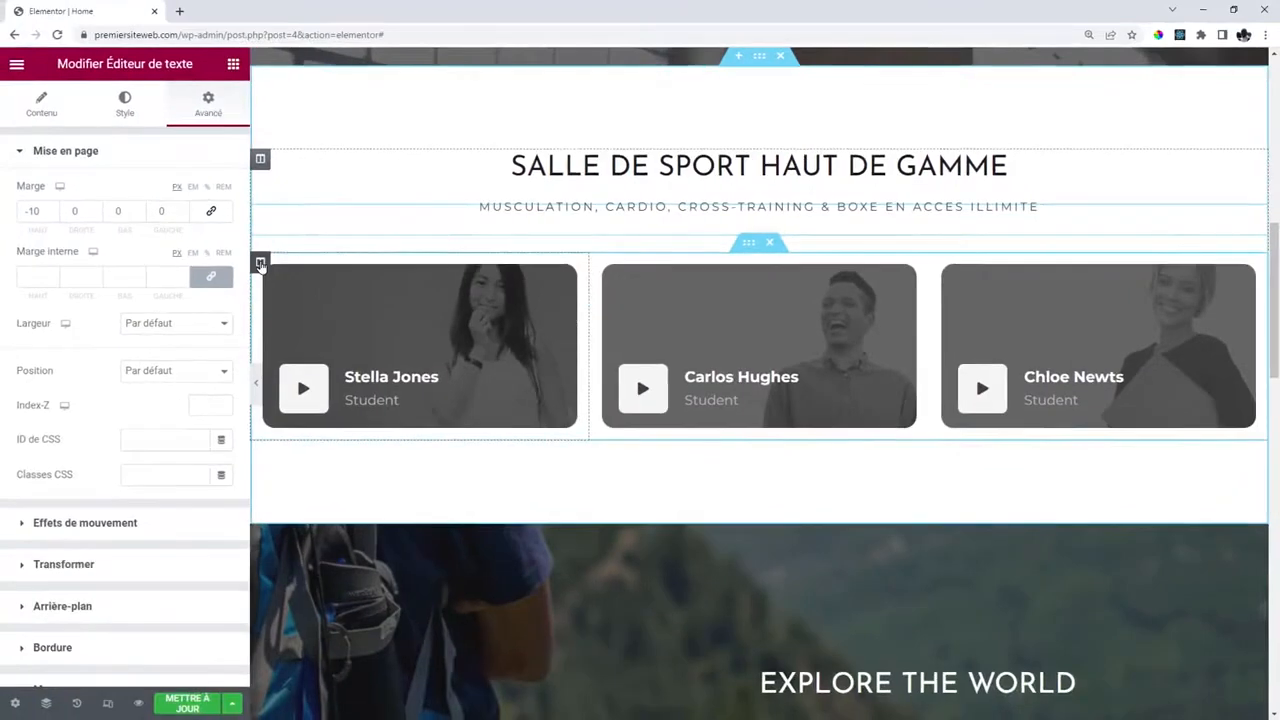
left_click(257, 264)
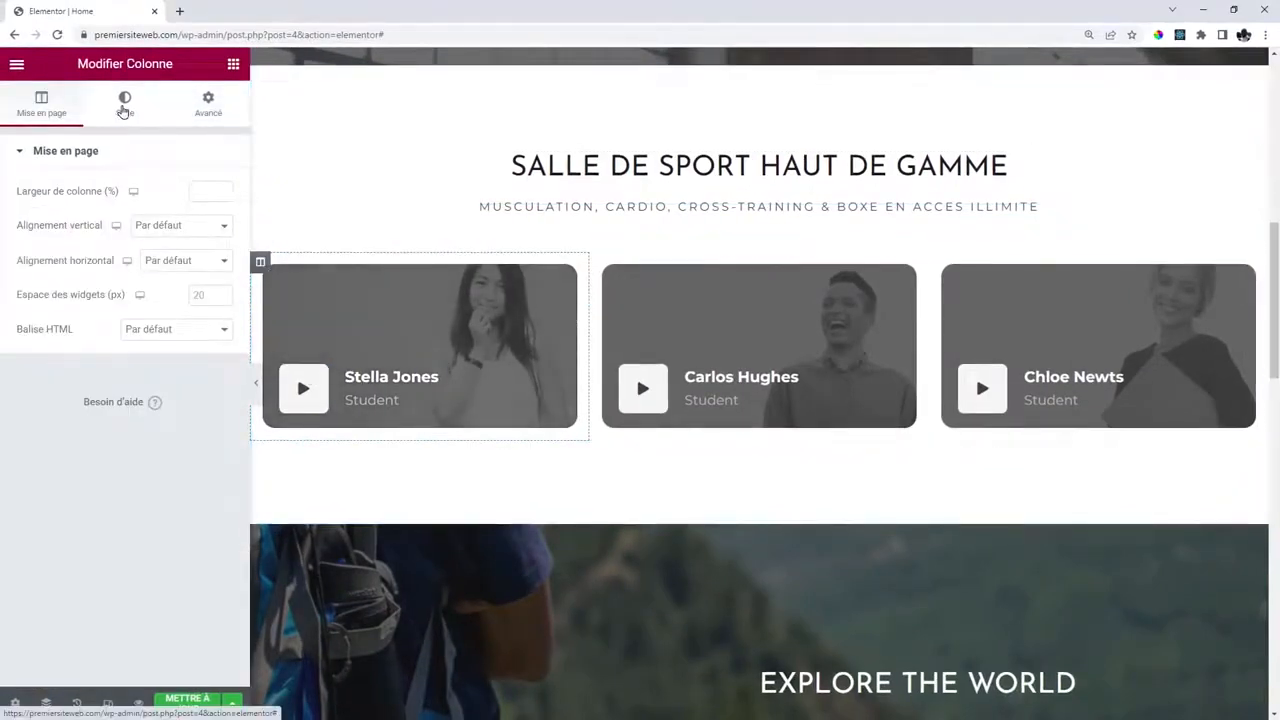
left_click(124, 104)
left_click(122, 346)
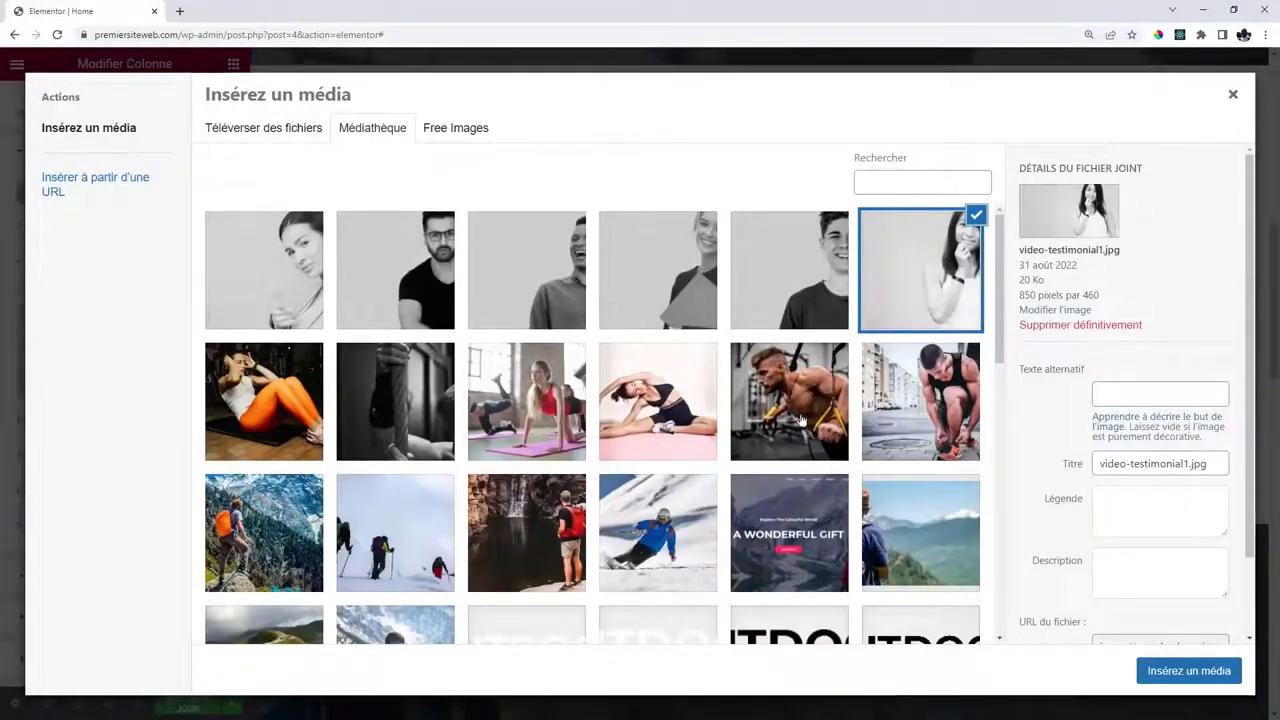
left_click(800, 420)
left_click(1189, 670)
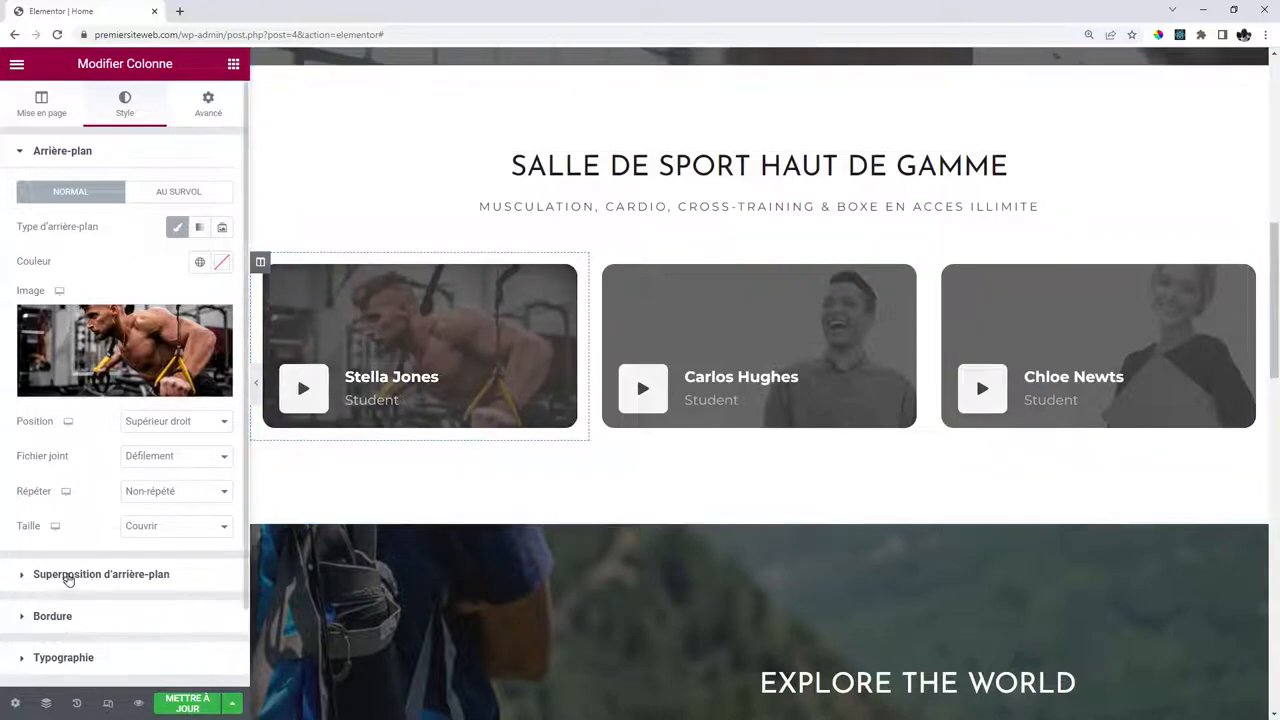
Add a near-black background overlay, lightened normally and at 0.61 opacity on hover.
left_click(67, 576)
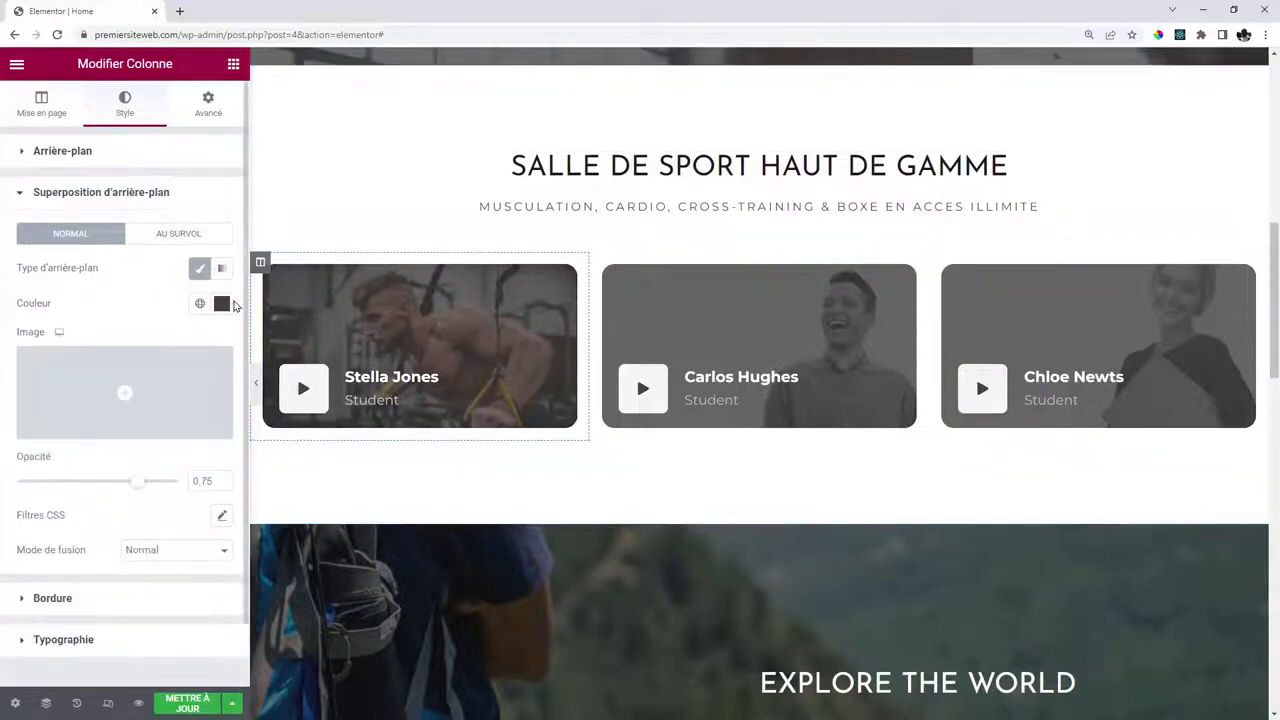
left_click(222, 303)
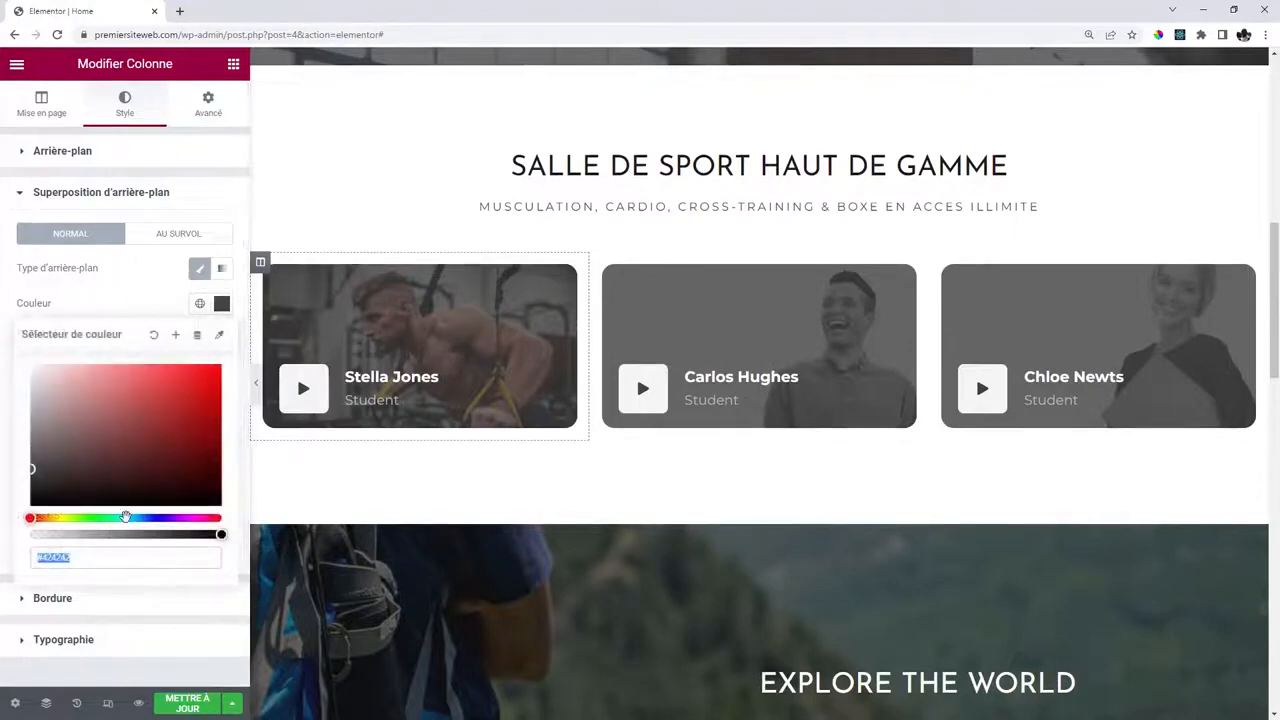
left_click(126, 517)
left_click(162, 428)
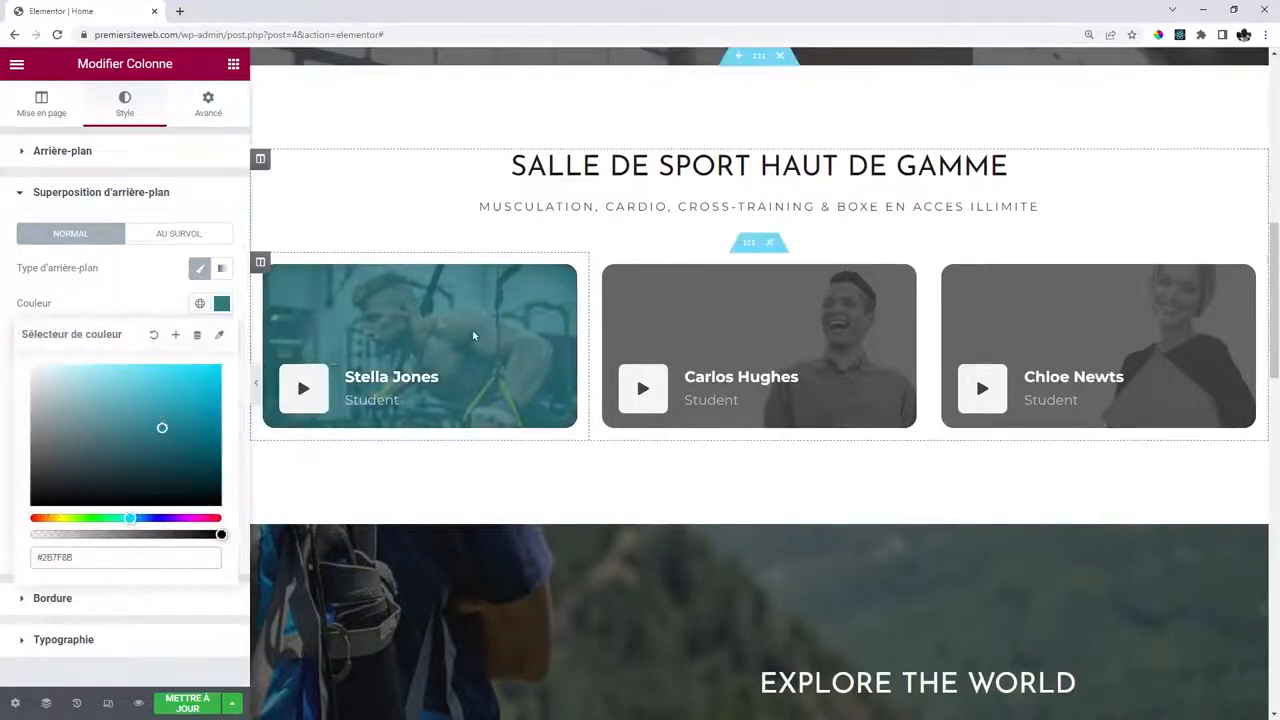
left_click_drag(160, 486, 53, 494)
left_click(114, 304)
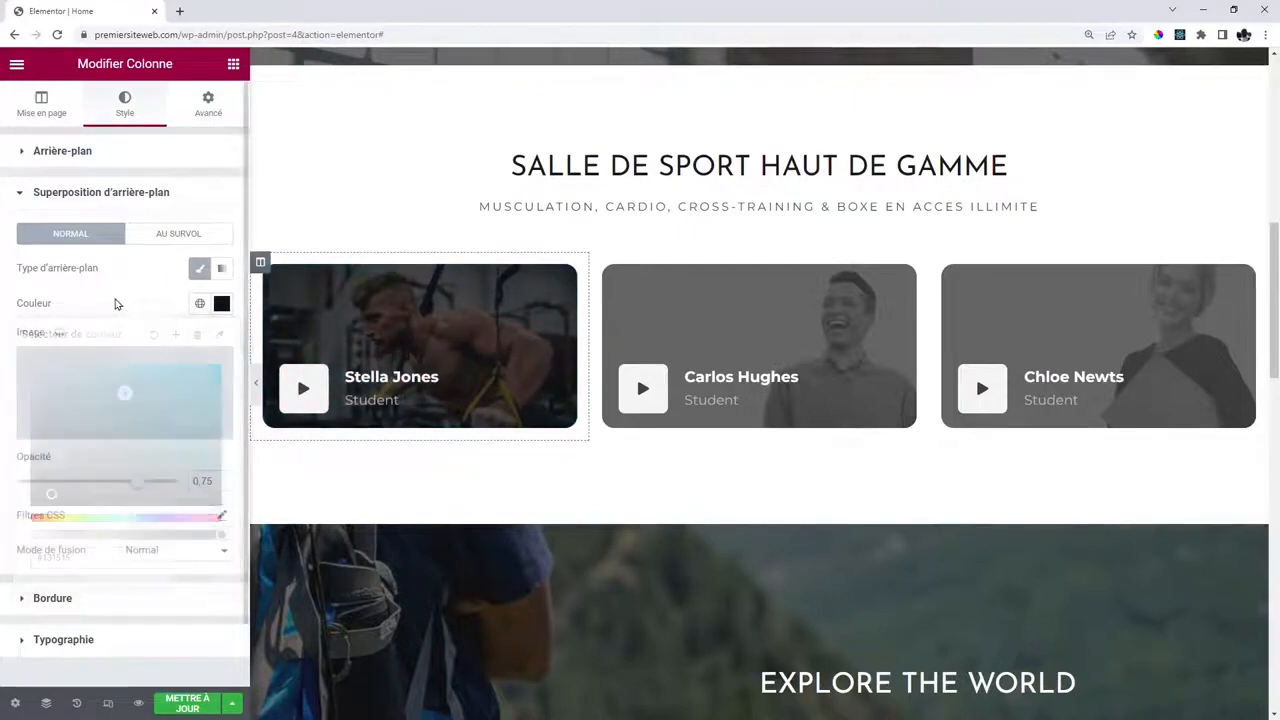
left_click_drag(133, 487, 106, 492)
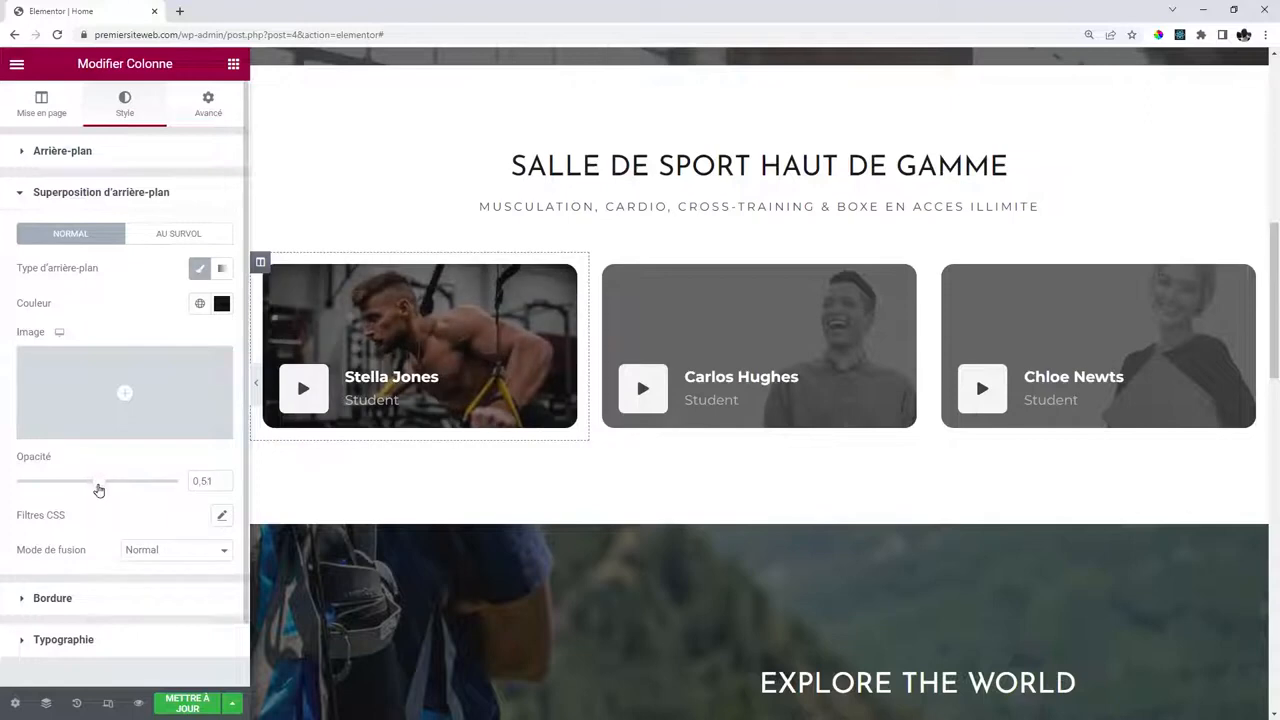
left_click(160, 235)
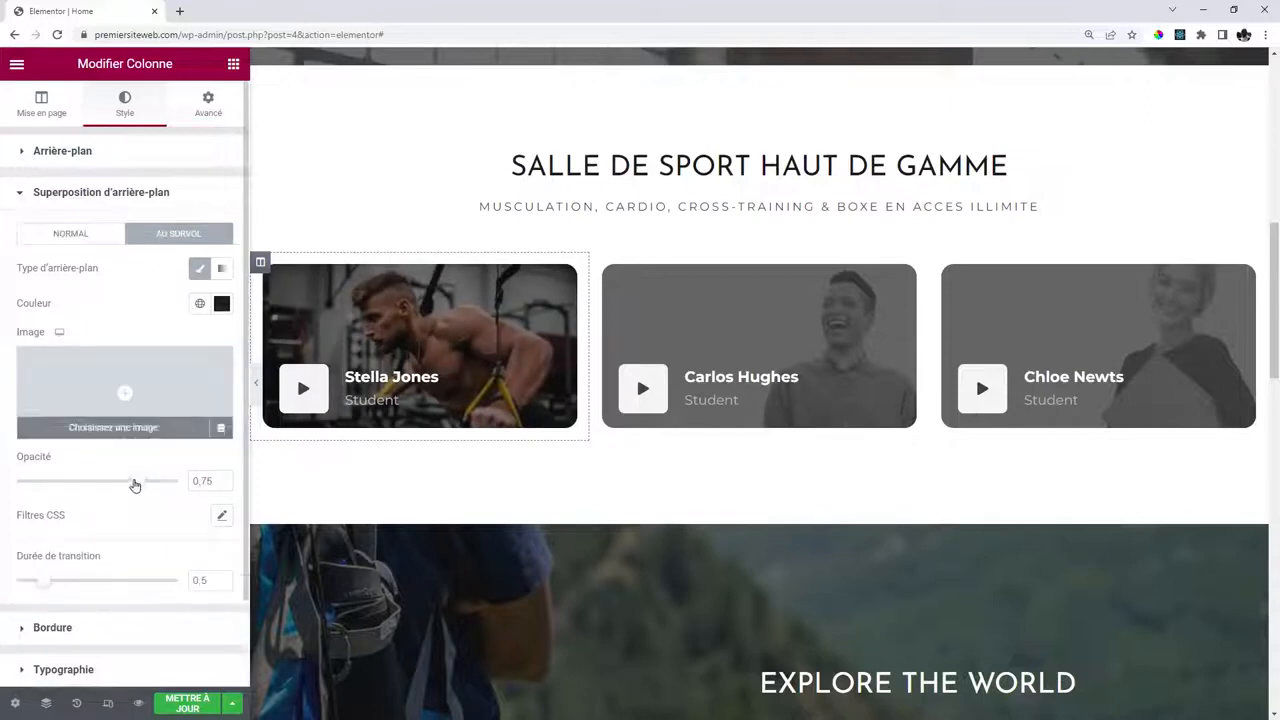
left_click_drag(137, 486, 114, 489)
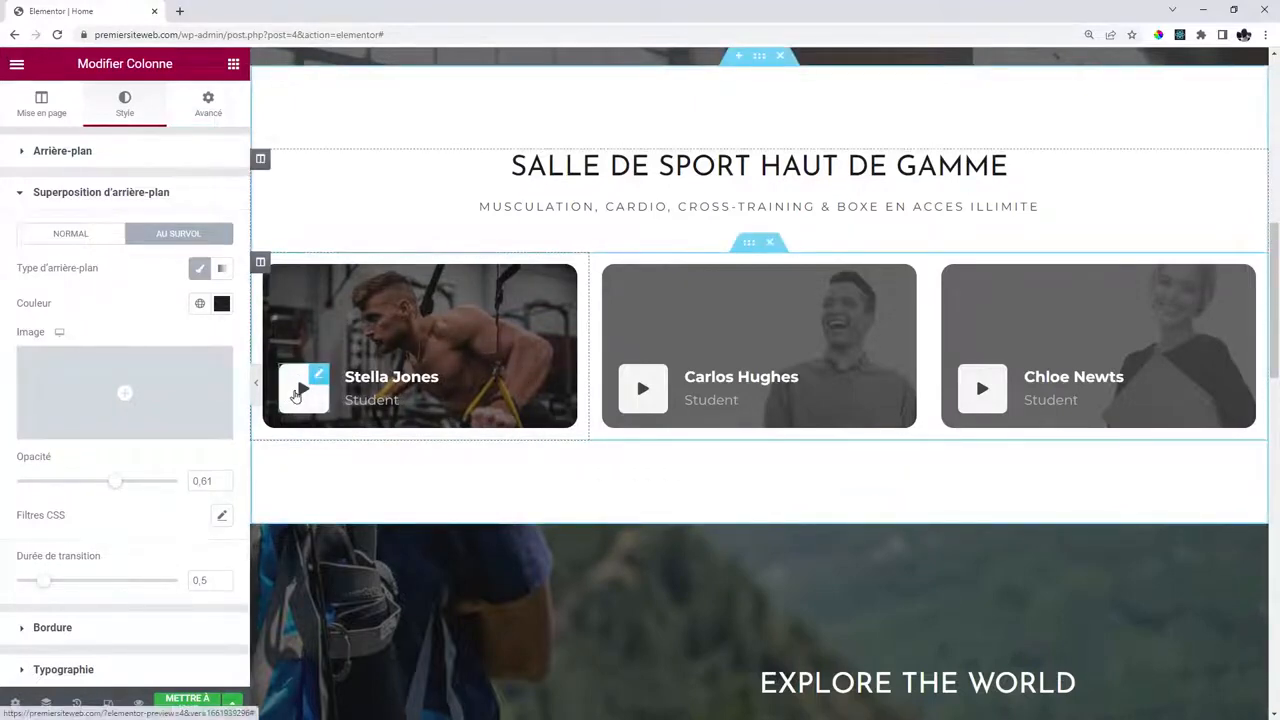
Delete the Stella Jones card's play button and set its image box's left margin to 0.
right_click(321, 481)
left_click(345, 609)
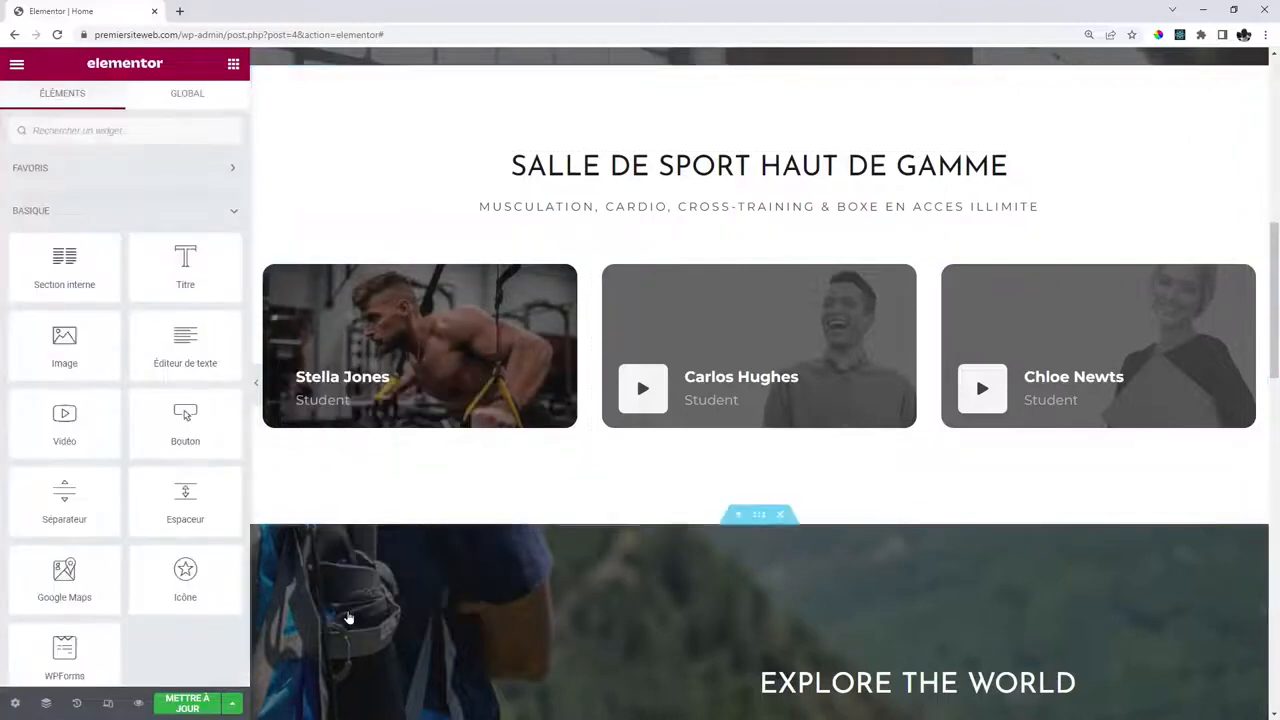
left_click(379, 376)
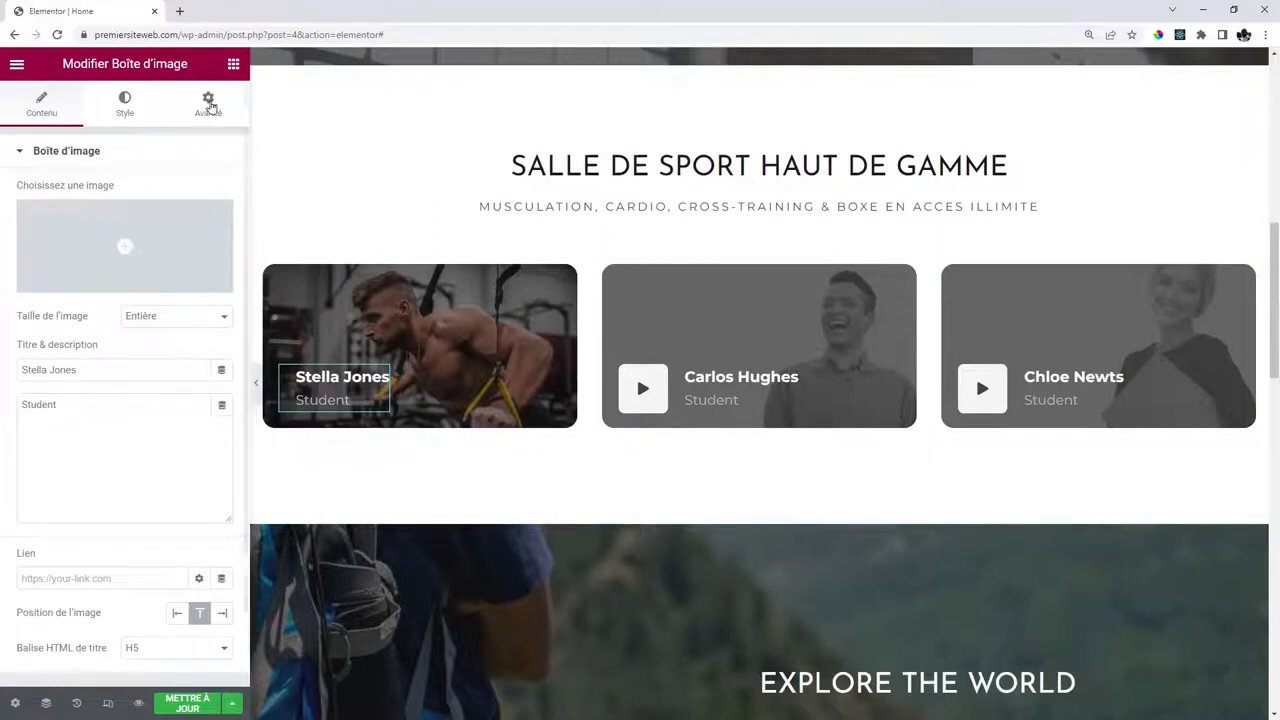
left_click(208, 105)
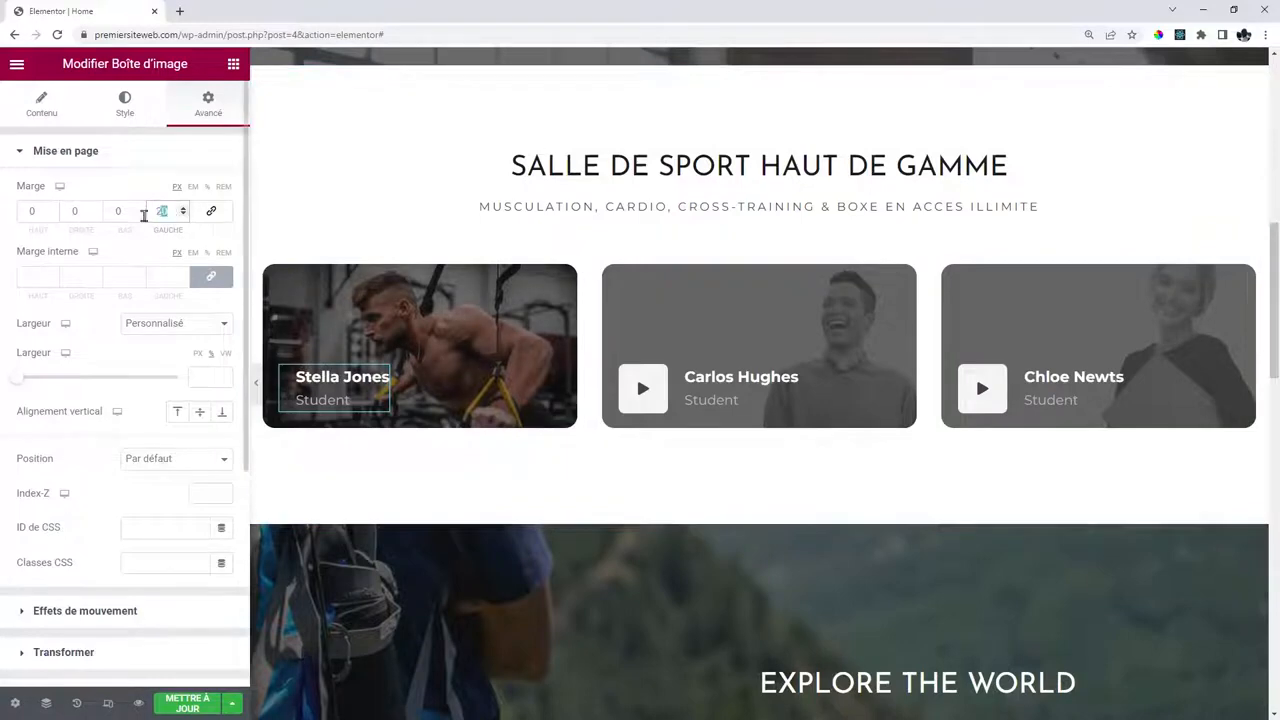
type("0")
left_click(335, 376)
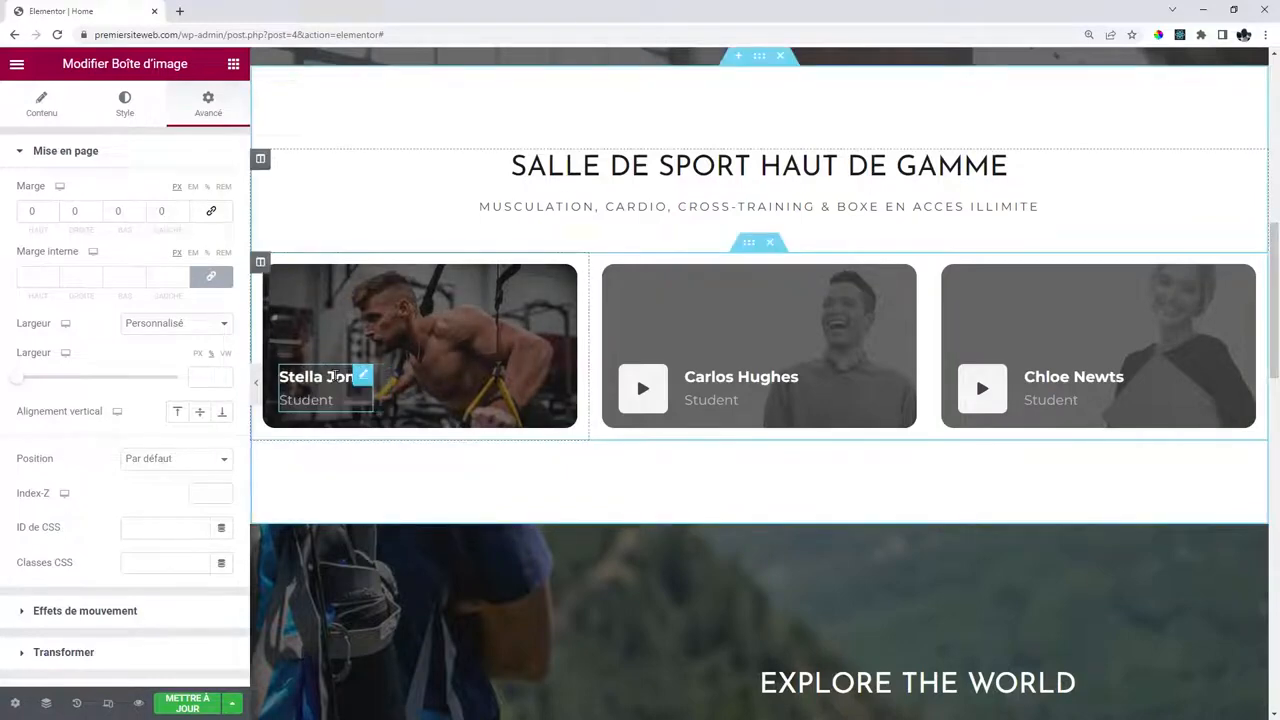
left_click(335, 376)
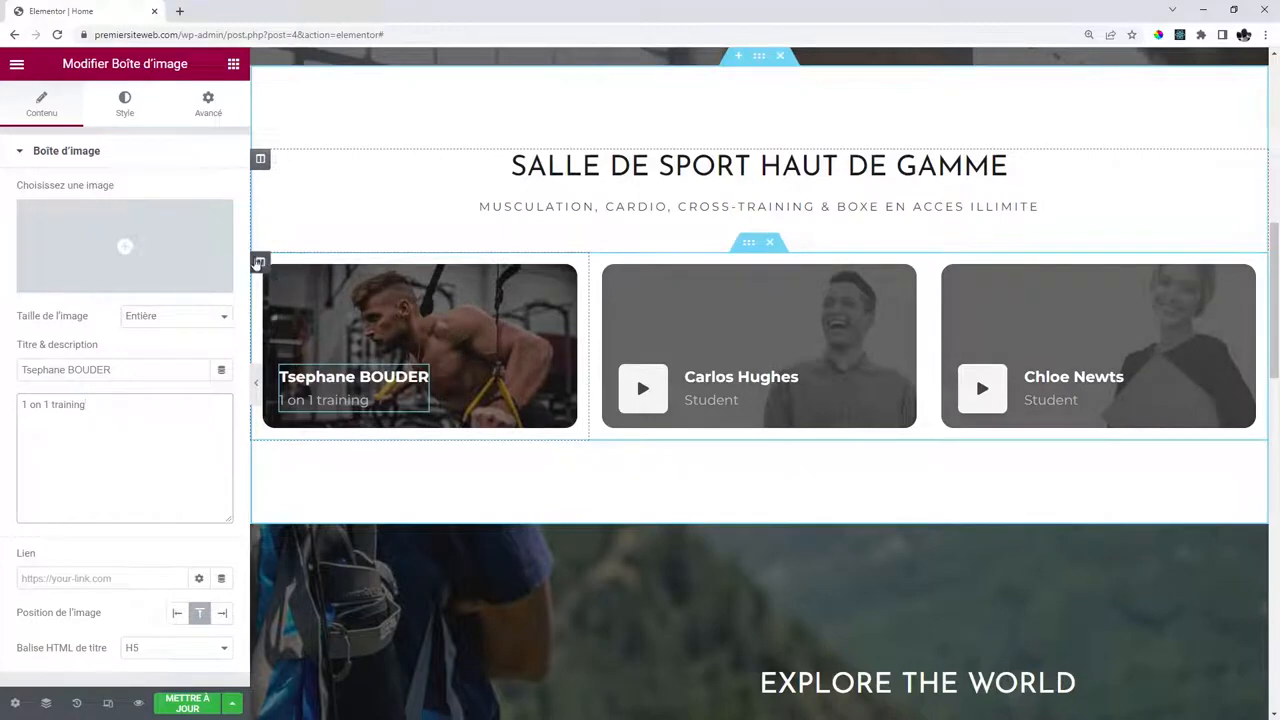
Copy the first card's column and paste its style onto the second and third columns.
right_click(260, 264)
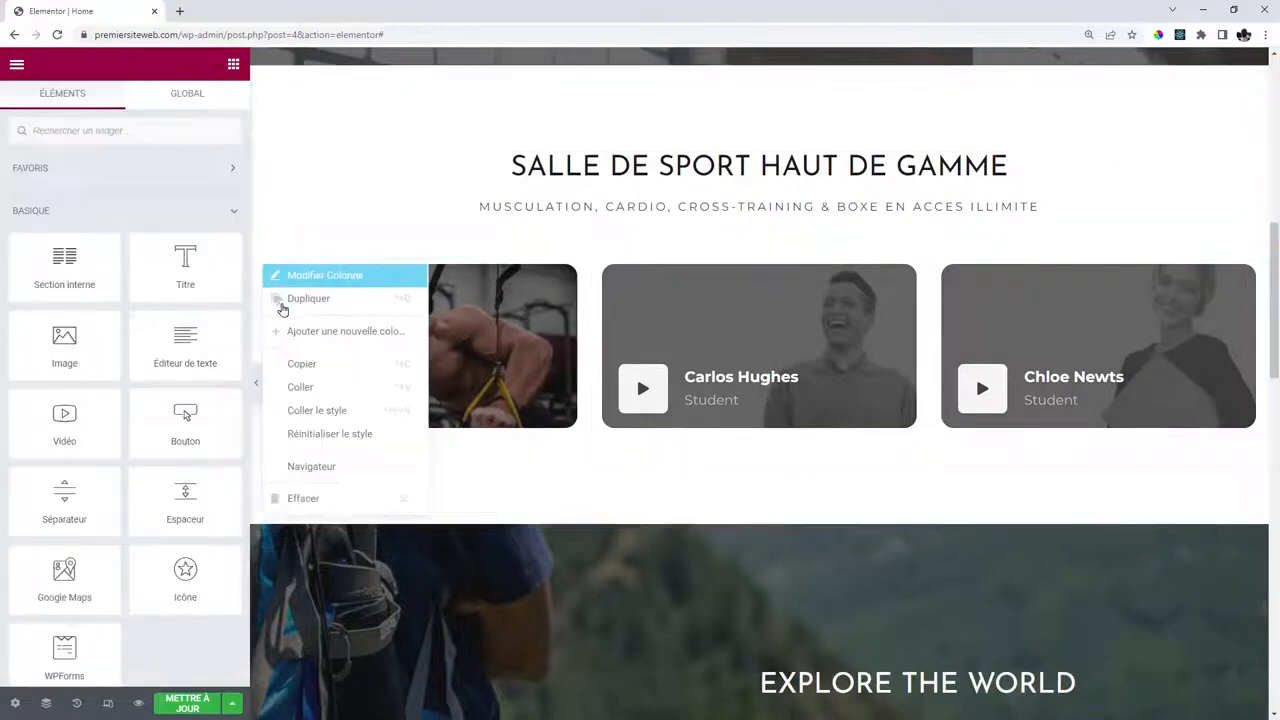
left_click(312, 365)
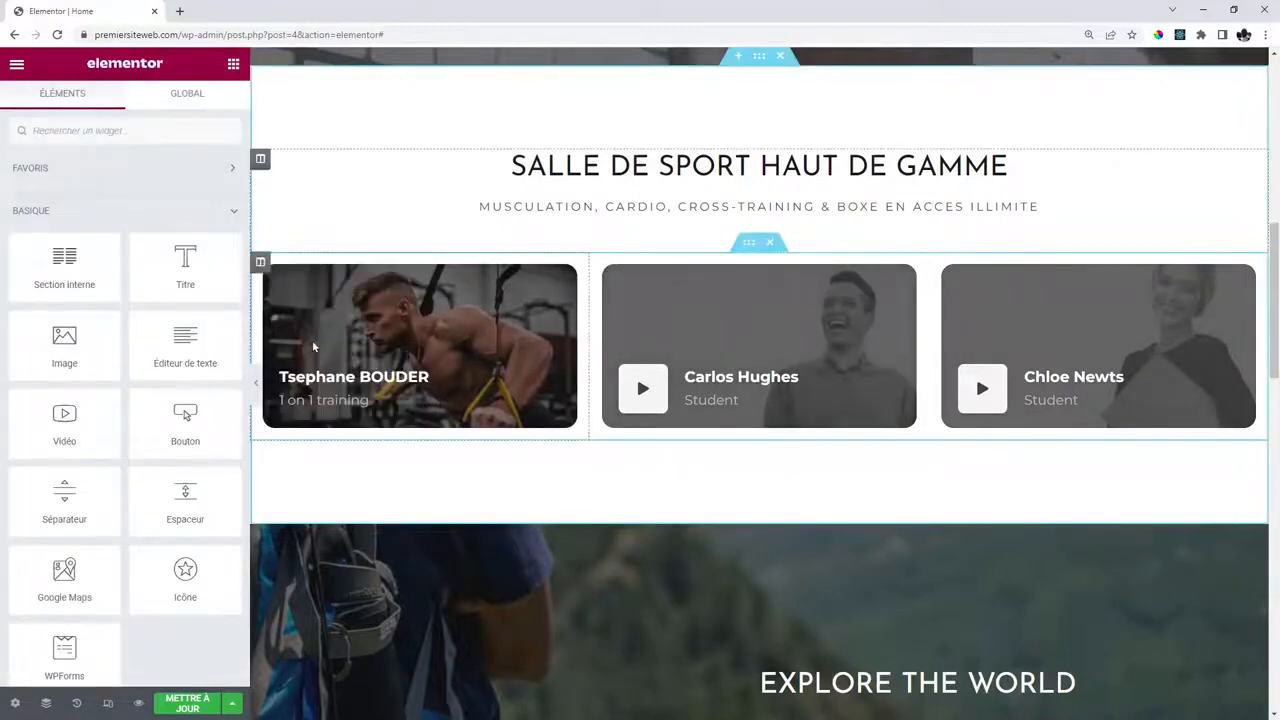
right_click(600, 263)
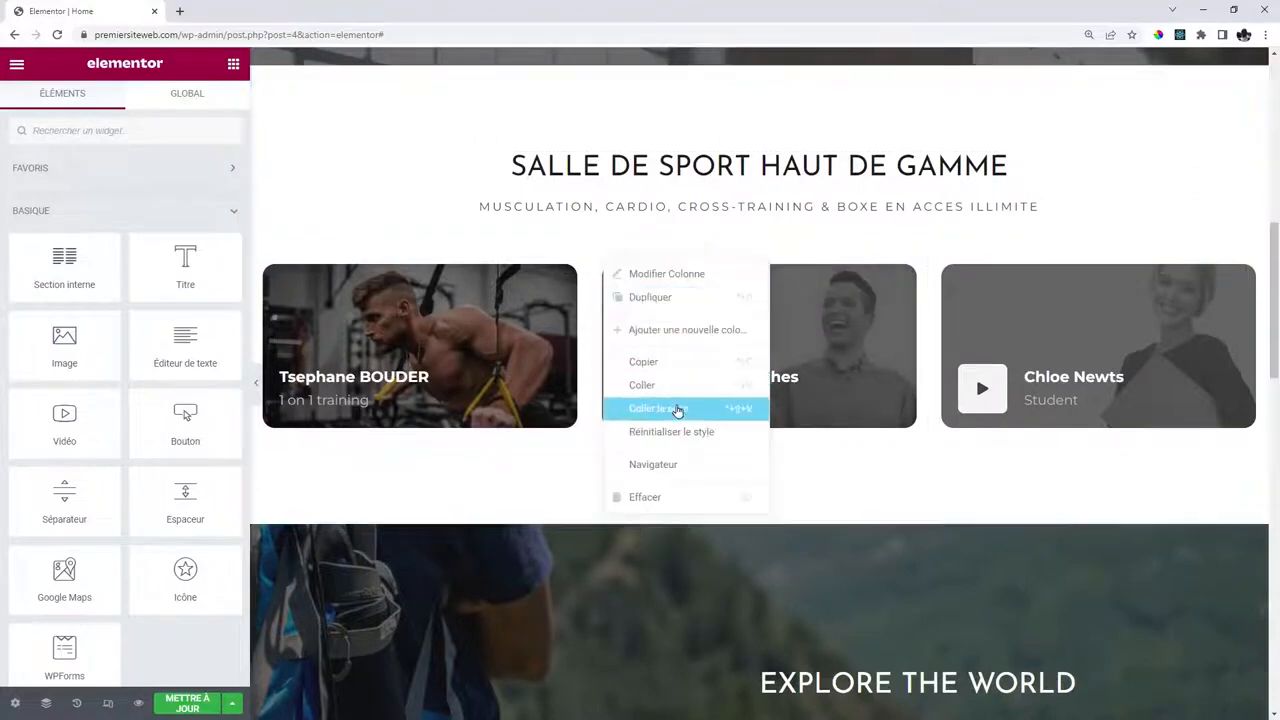
left_click(677, 411)
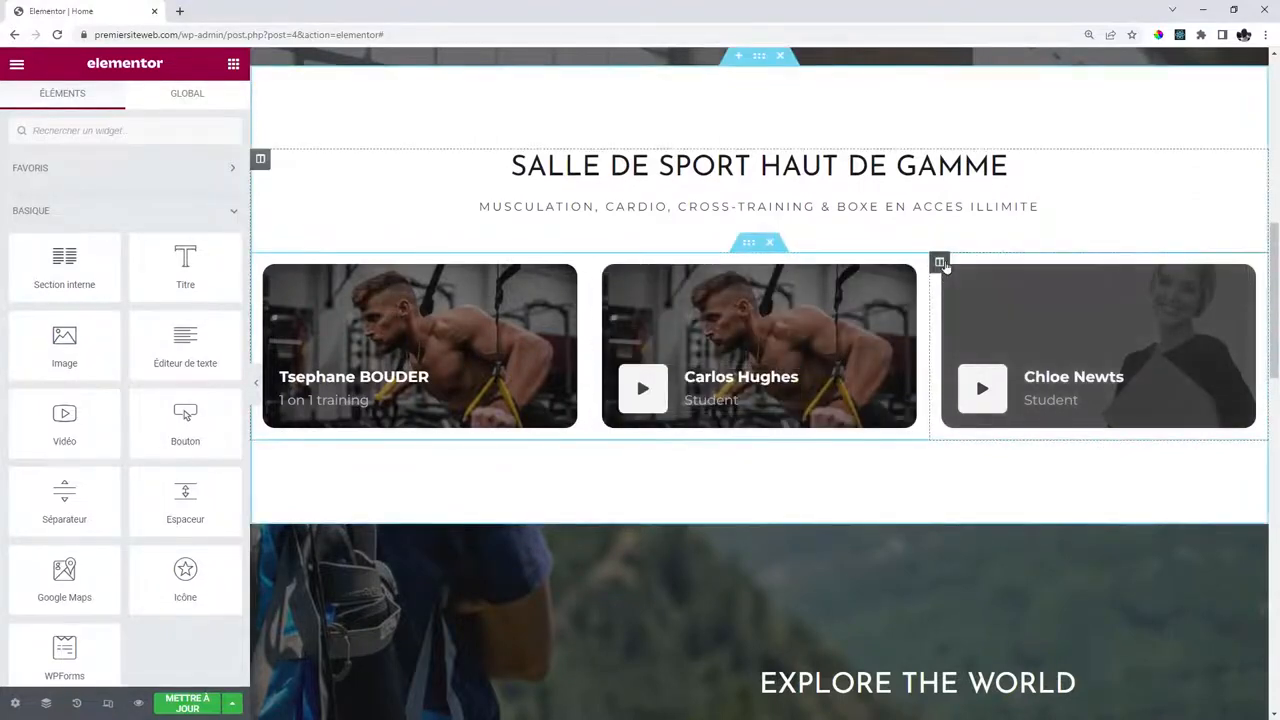
right_click(941, 263)
left_click(1032, 413)
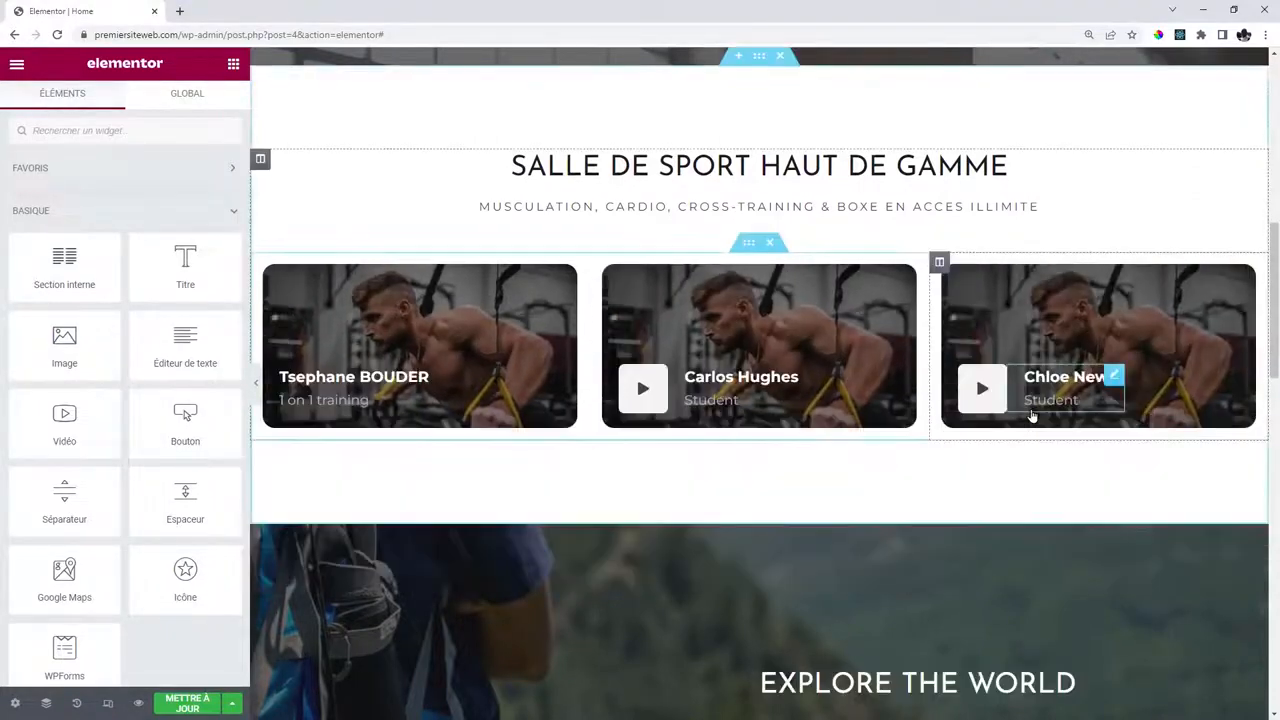
Delete the play icons from the second and third coach cards.
right_click(655, 375)
left_click(700, 610)
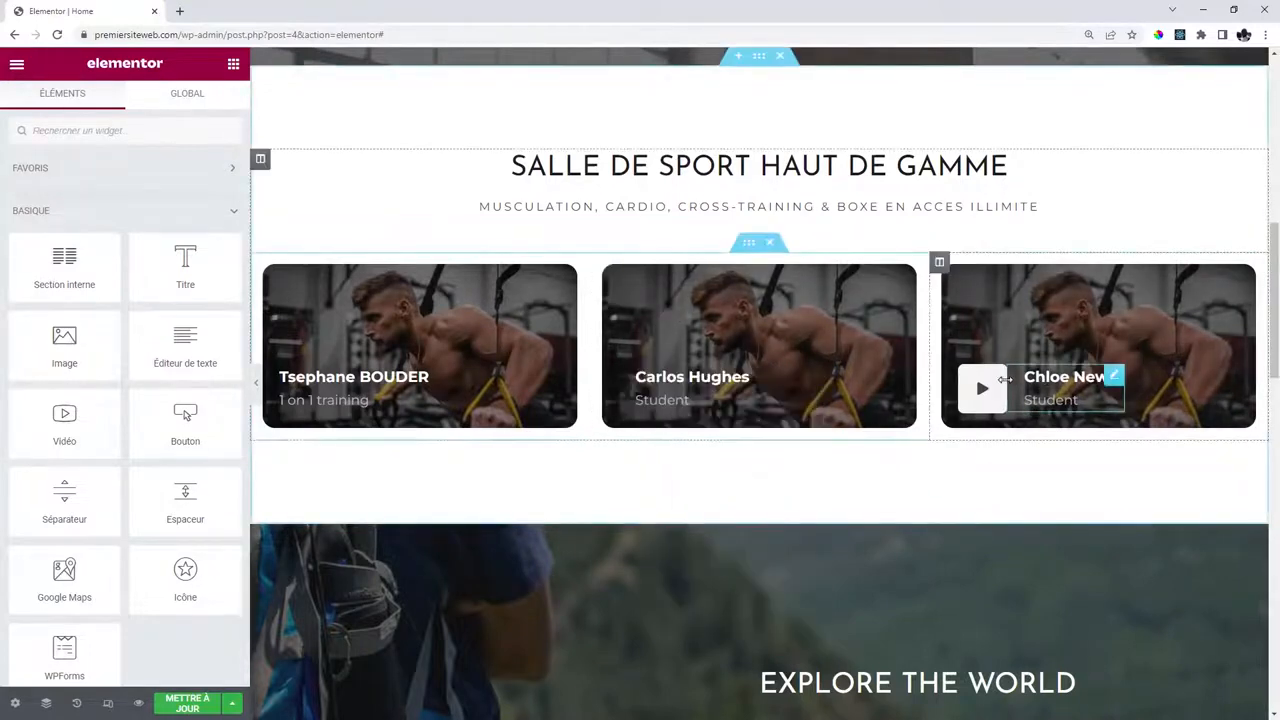
right_click(980, 375)
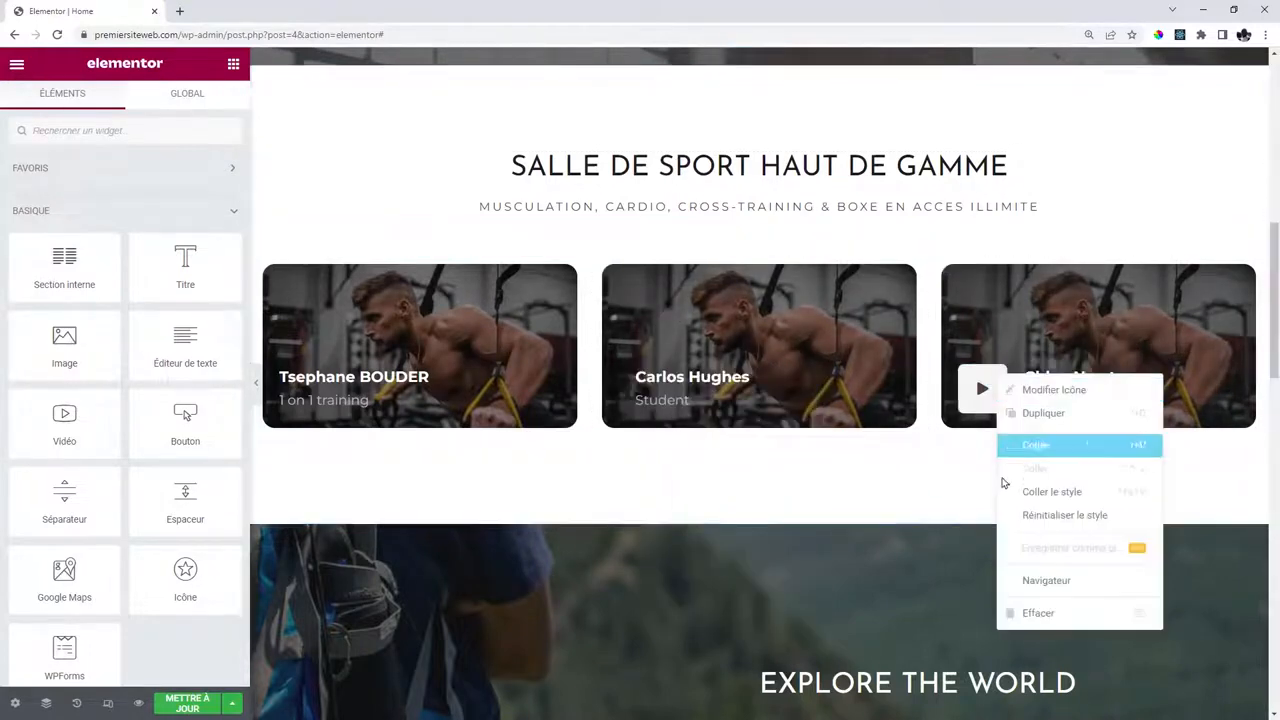
left_click(1036, 613)
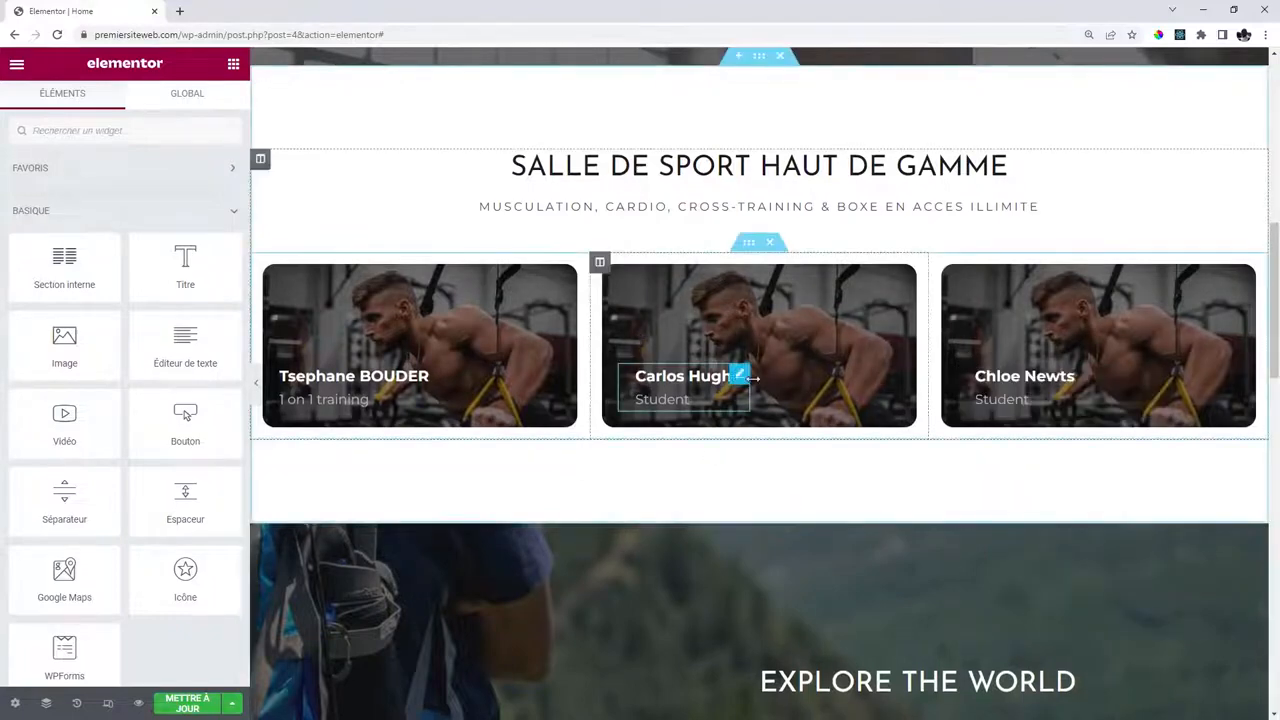
Paste the first card's image box text style onto the second and third cards.
right_click(422, 377)
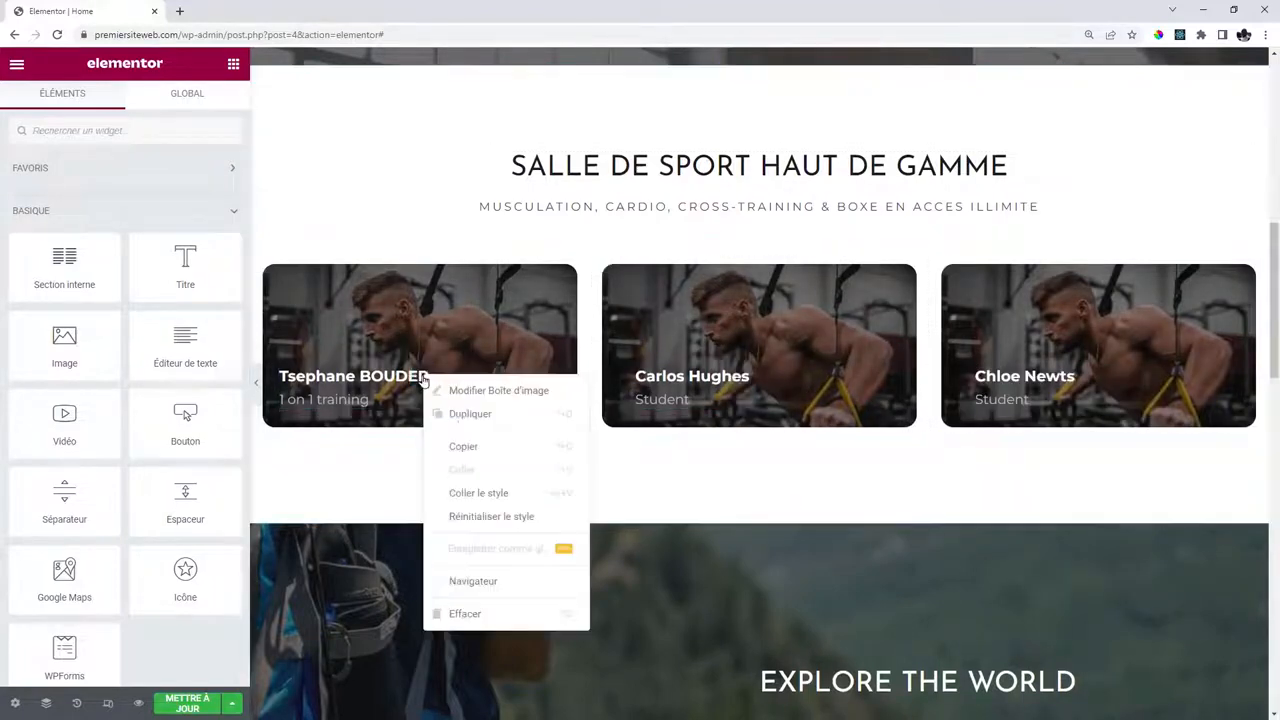
left_click(555, 445)
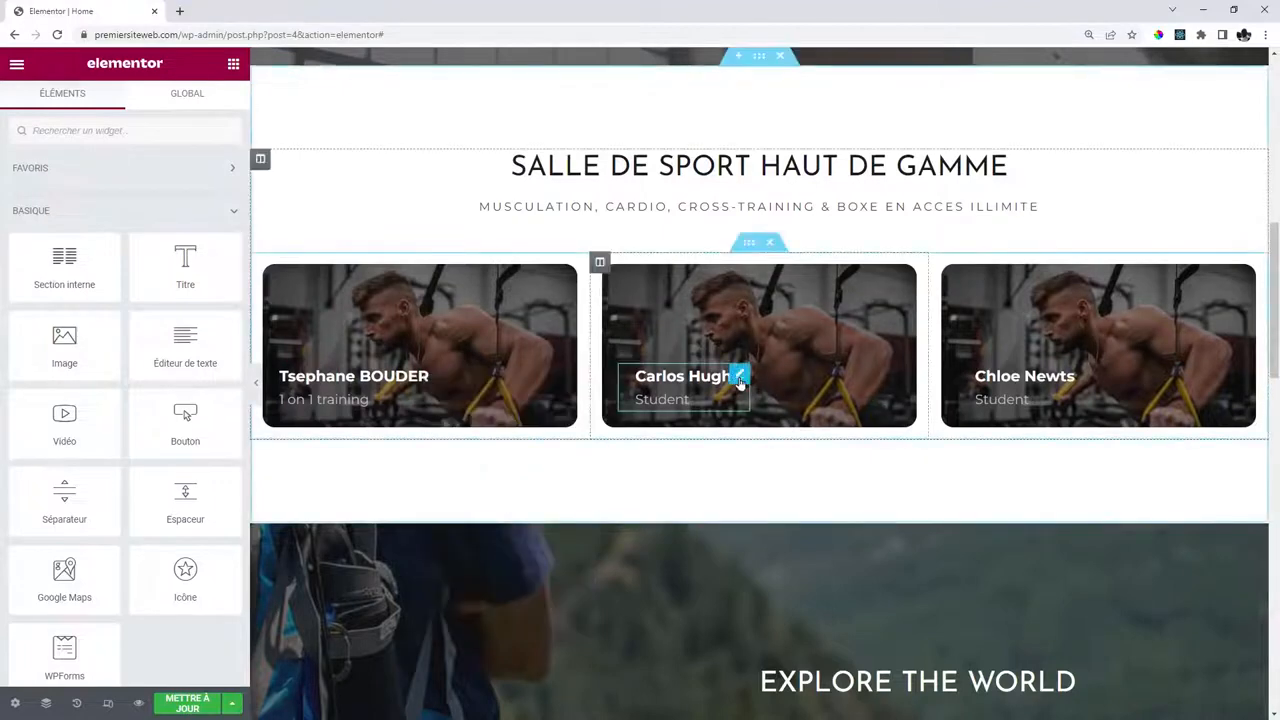
right_click(737, 375)
left_click(790, 497)
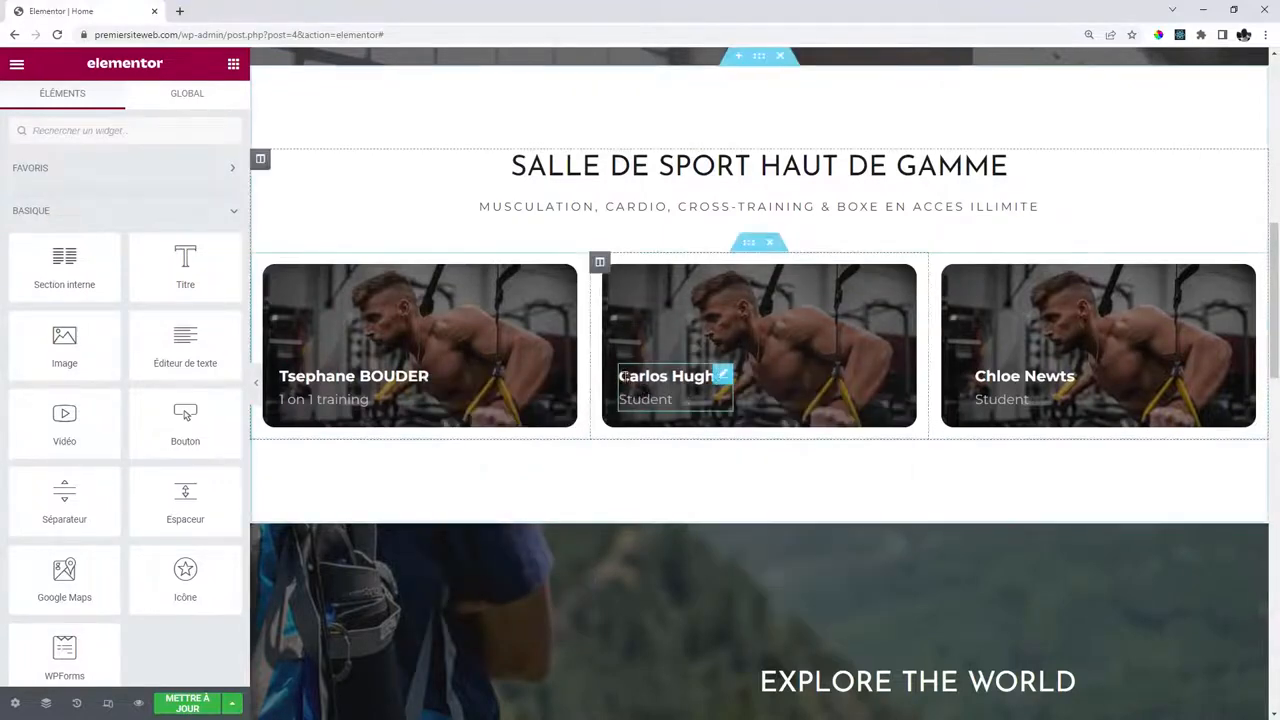
right_click(1071, 430)
left_click(1104, 492)
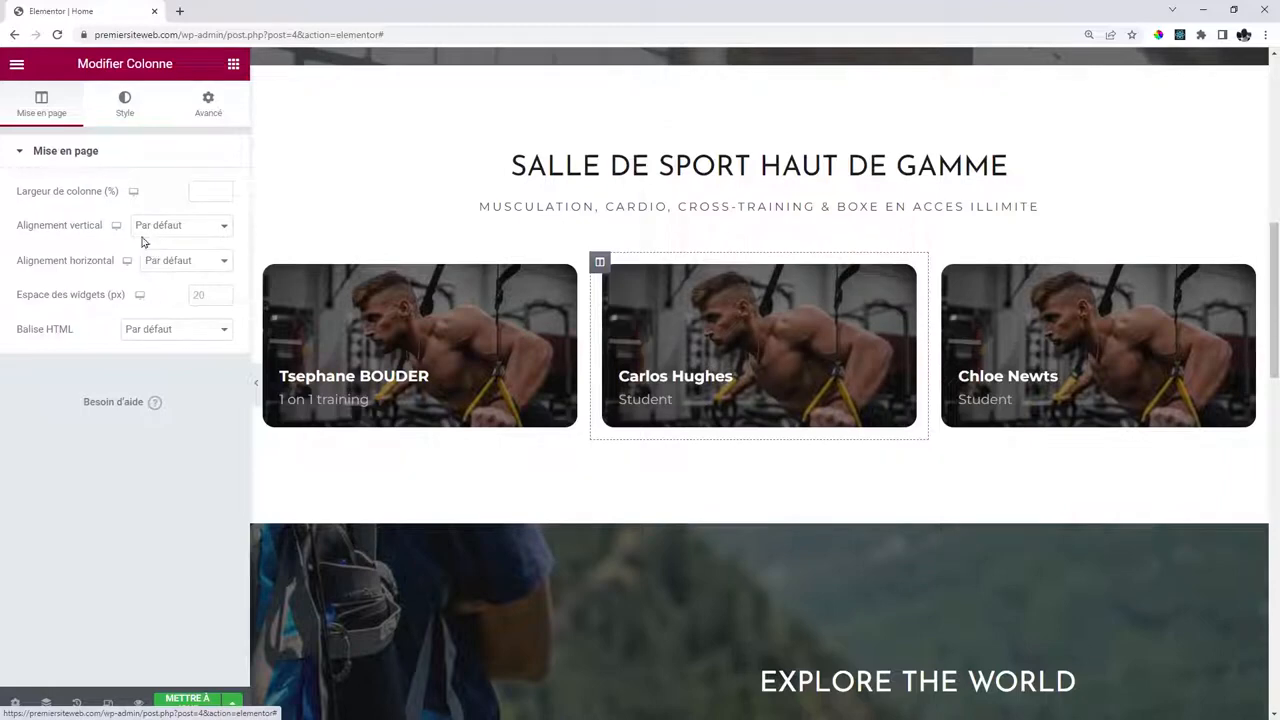
Set the second card's column background to the stretching-woman photo.
left_click(124, 104)
left_click(134, 332)
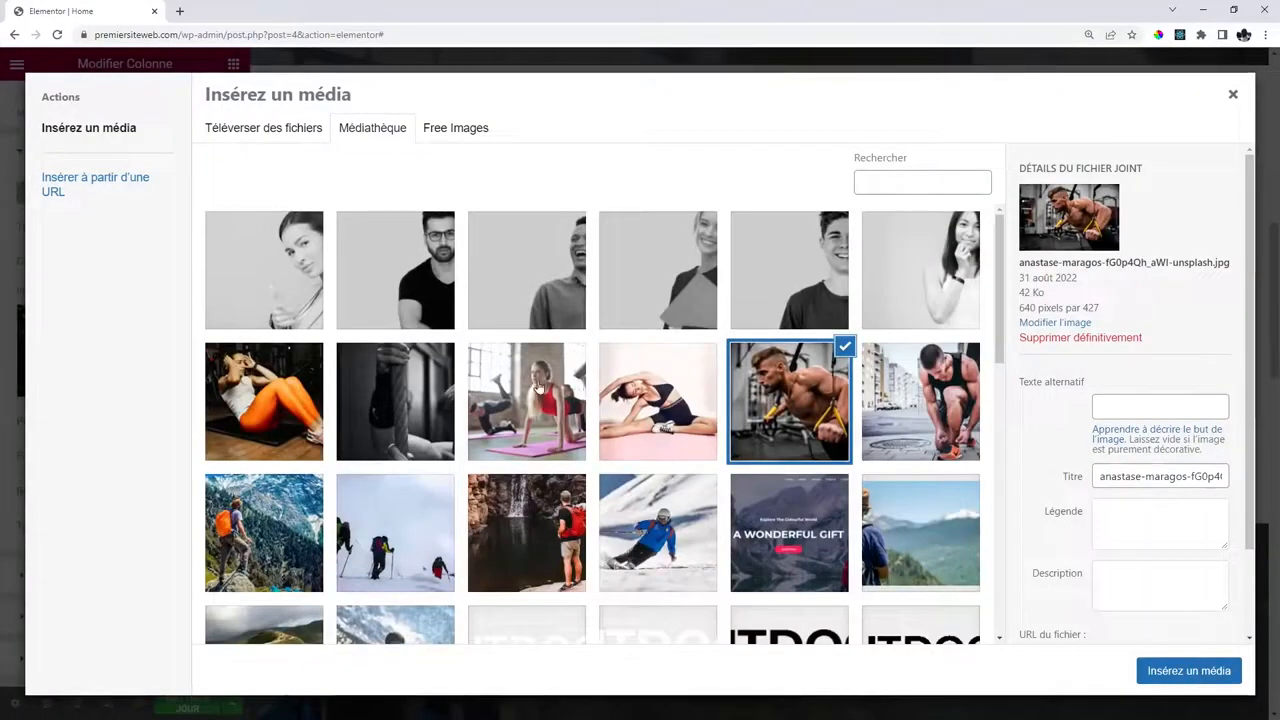
left_click(658, 401)
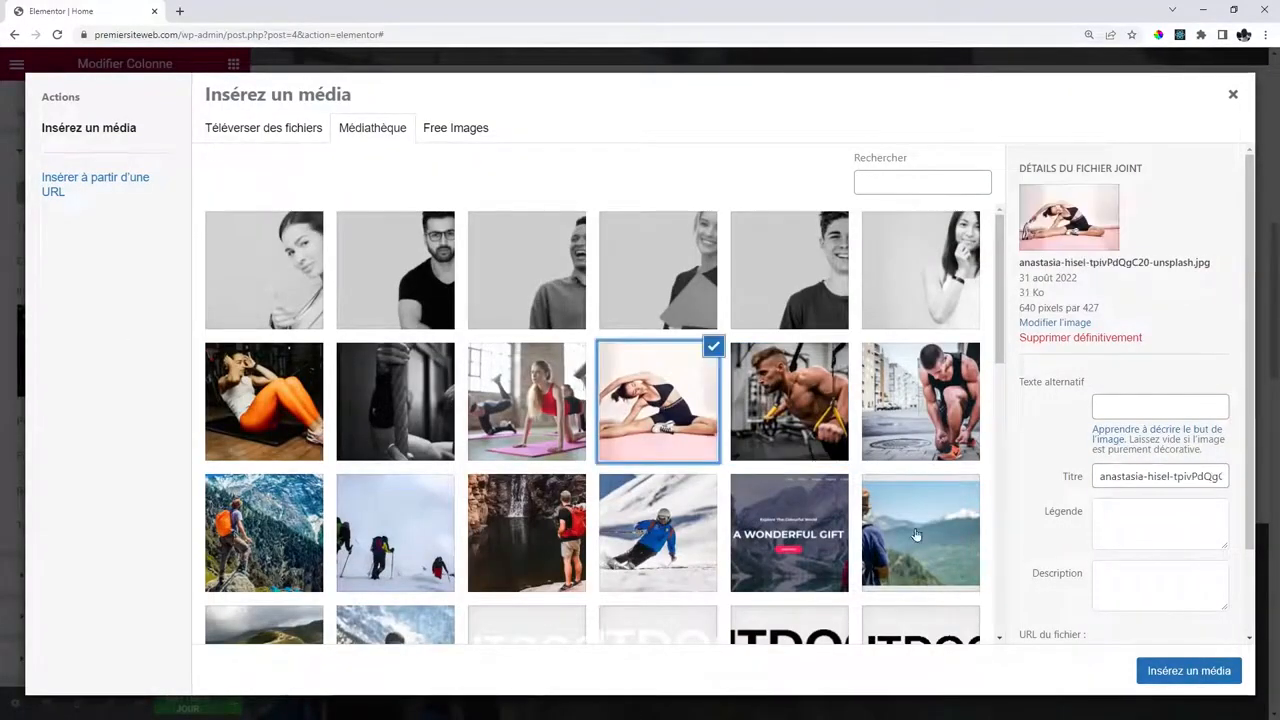
left_click(1189, 670)
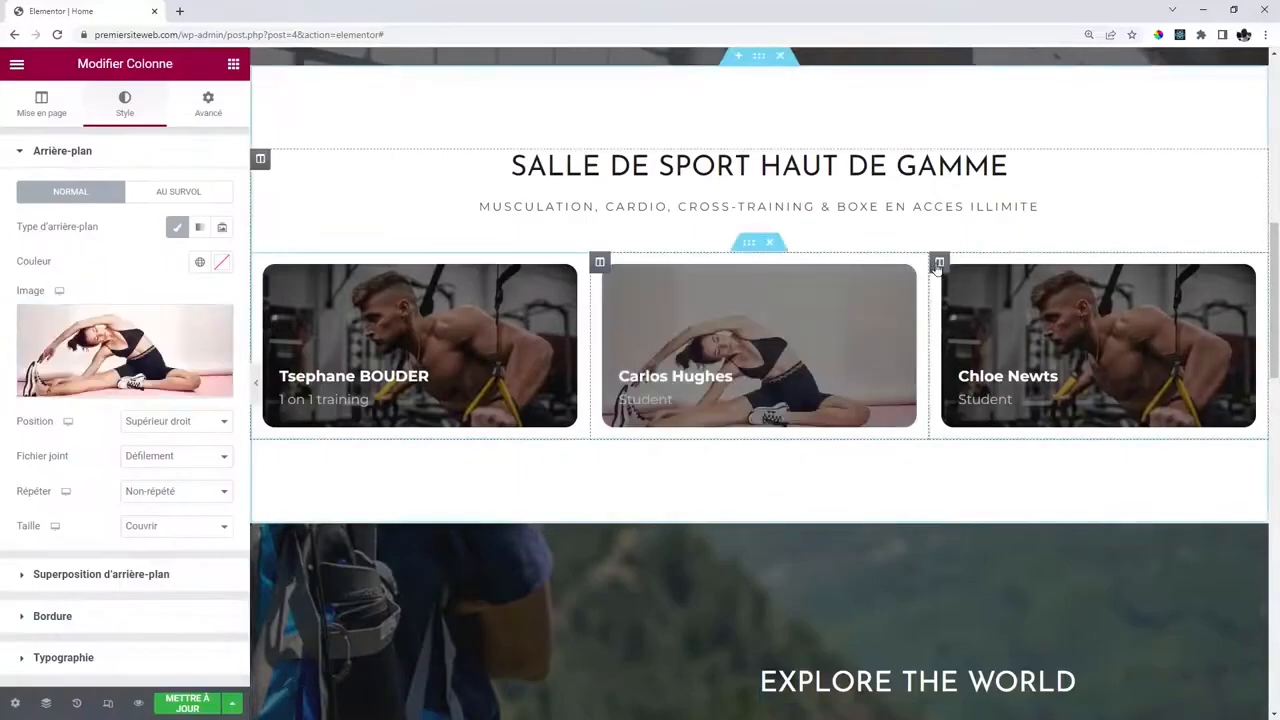
Set the third card's column background to the orange-leggings workout photo.
left_click(939, 261)
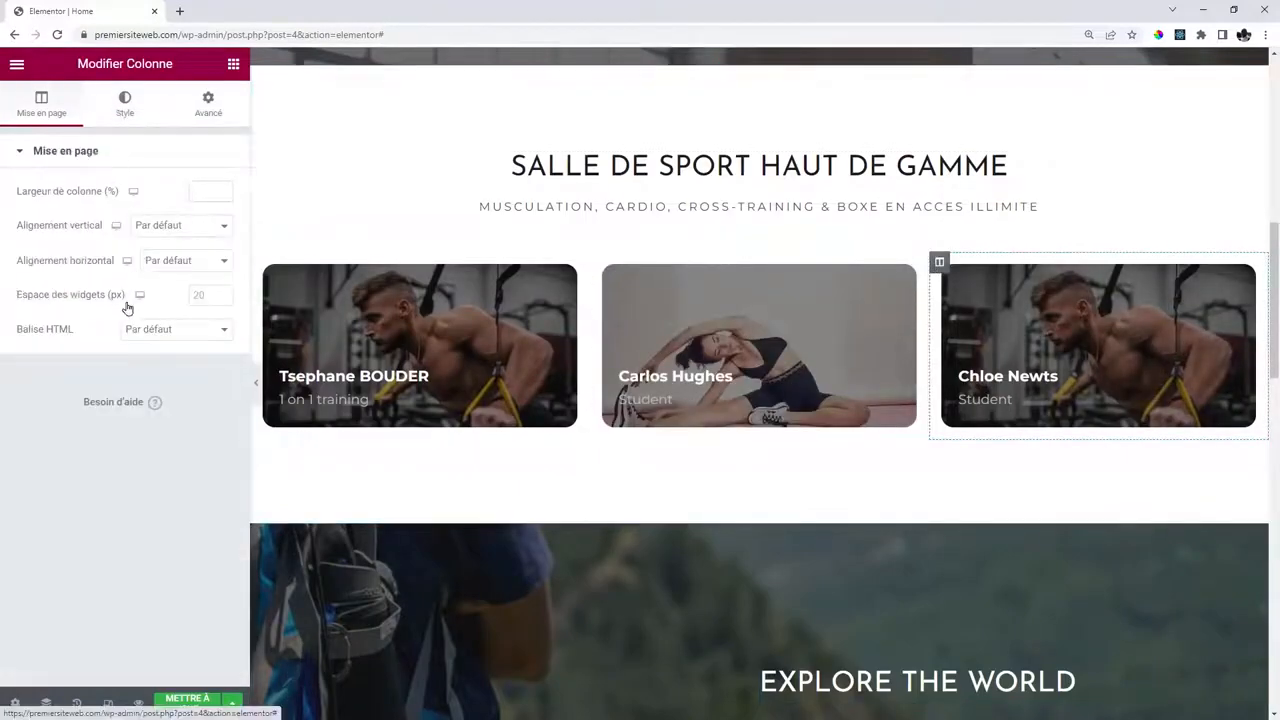
left_click(124, 104)
left_click(120, 355)
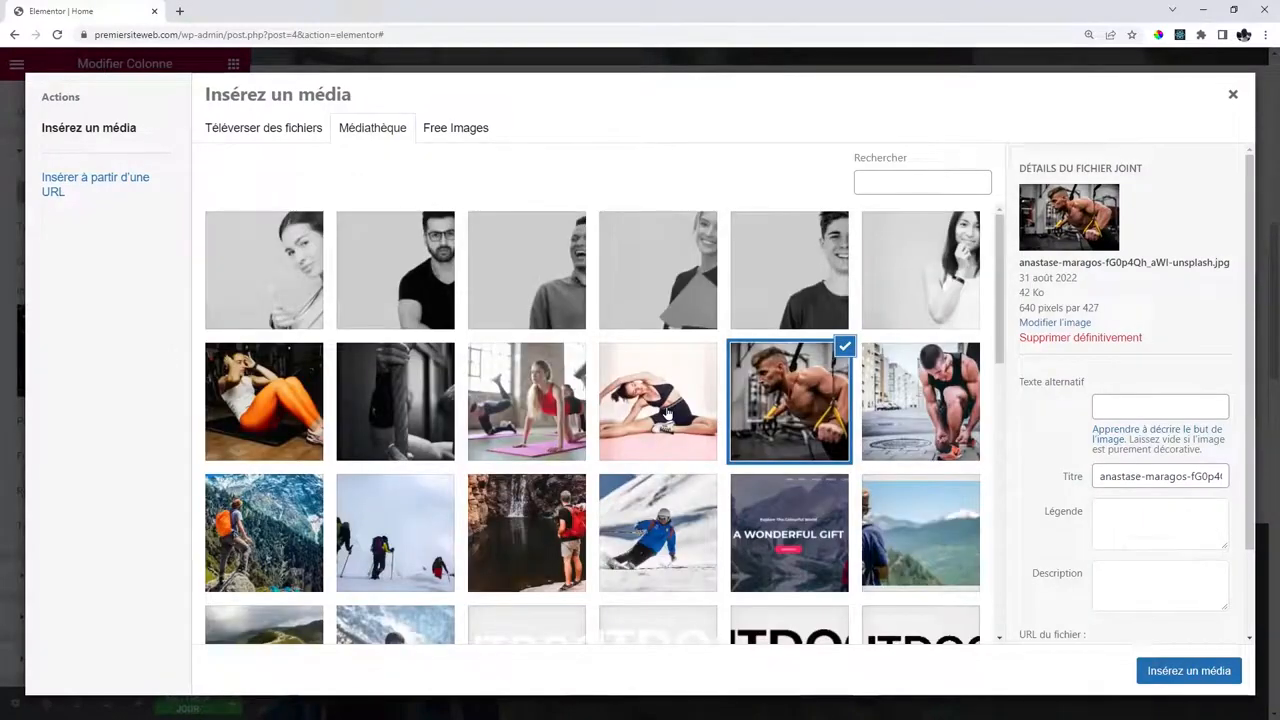
left_click(264, 401)
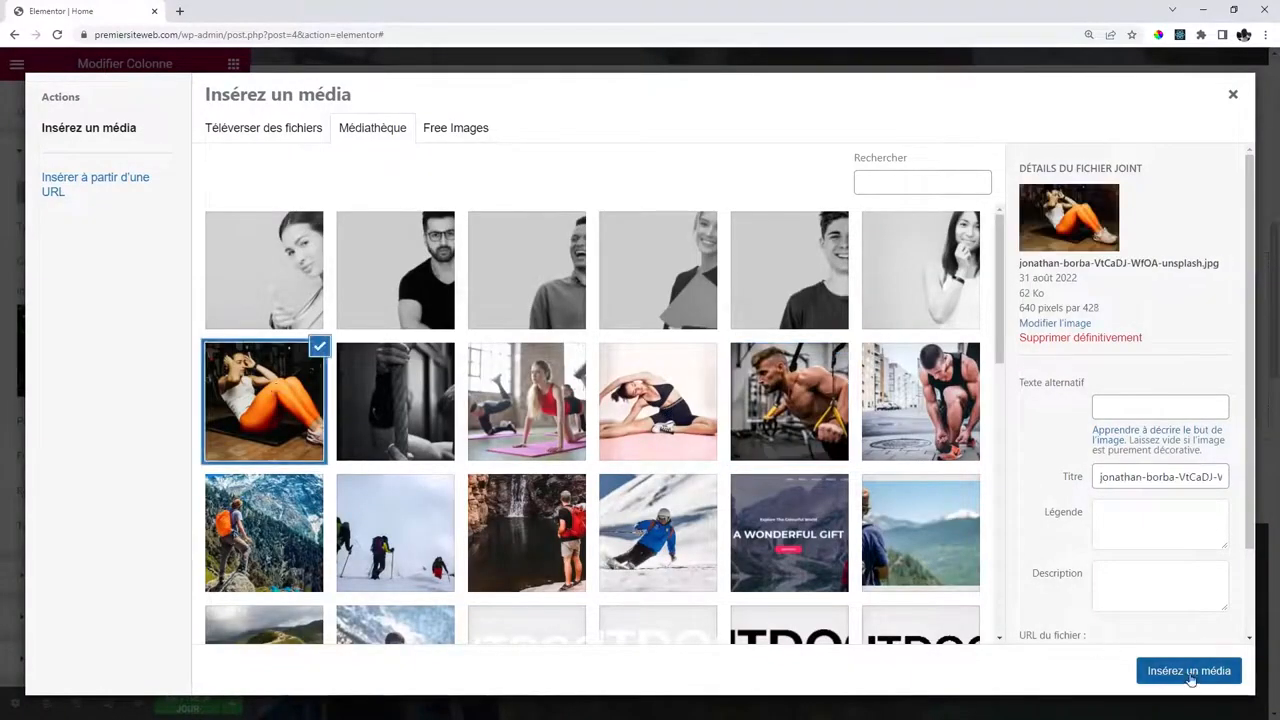
left_click(1189, 670)
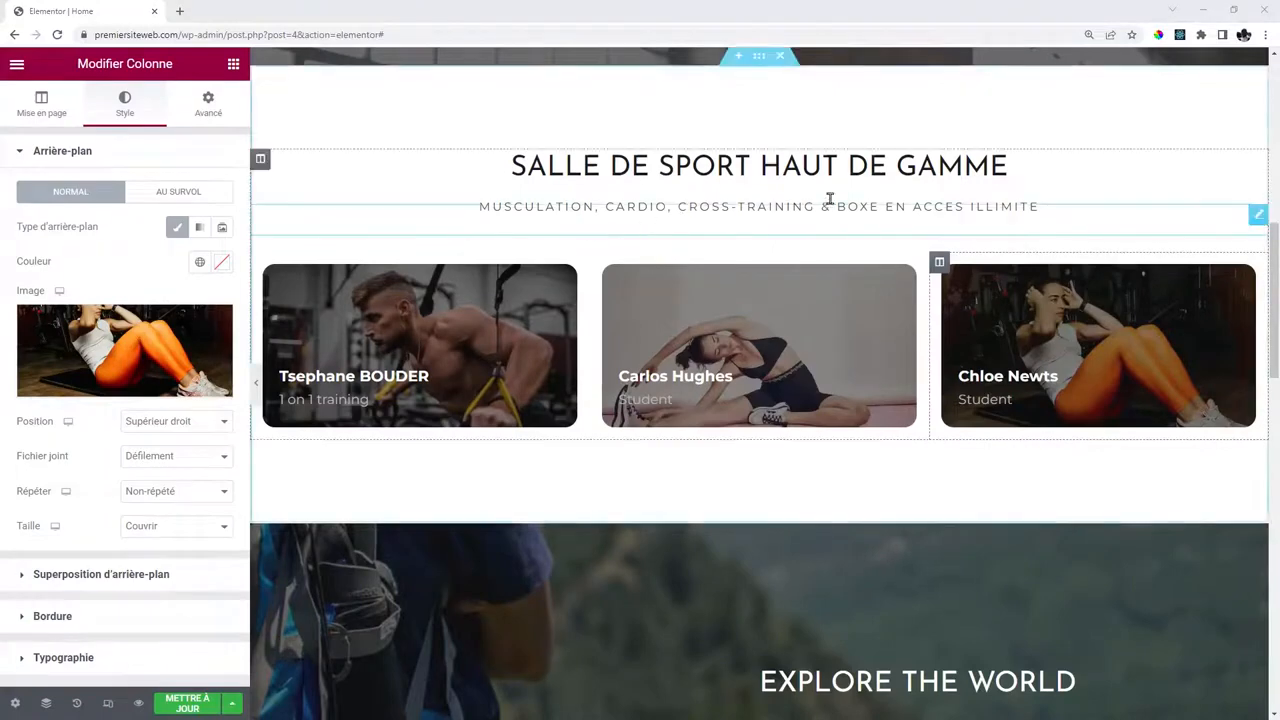
scroll(829, 203, "down", 3)
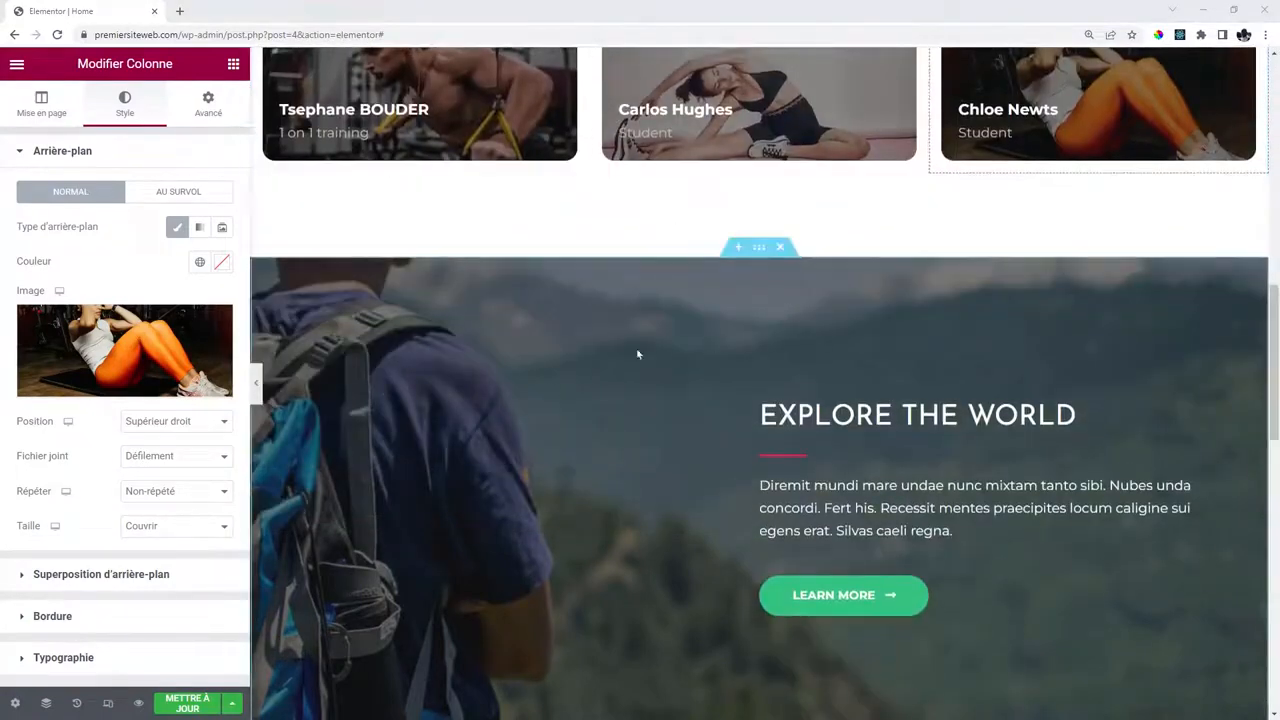
Replace the Explore the World section background with the runner tying his shoe.
left_click(759, 250)
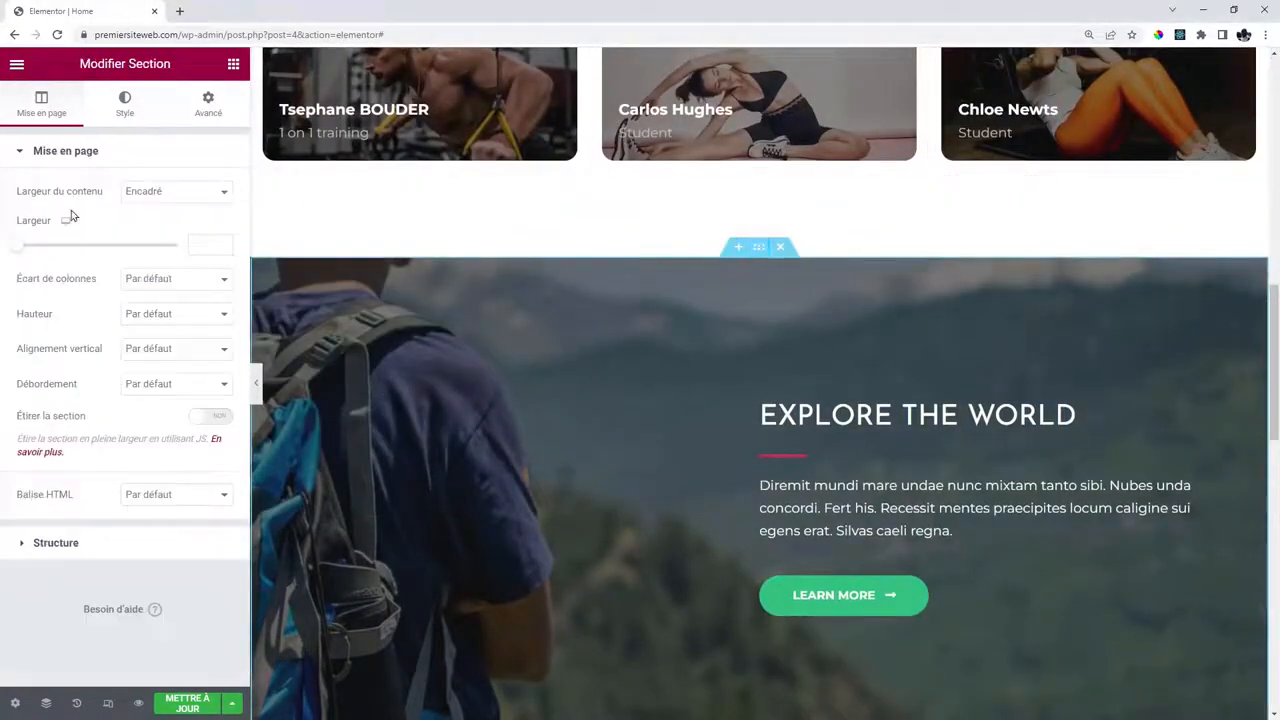
left_click(125, 110)
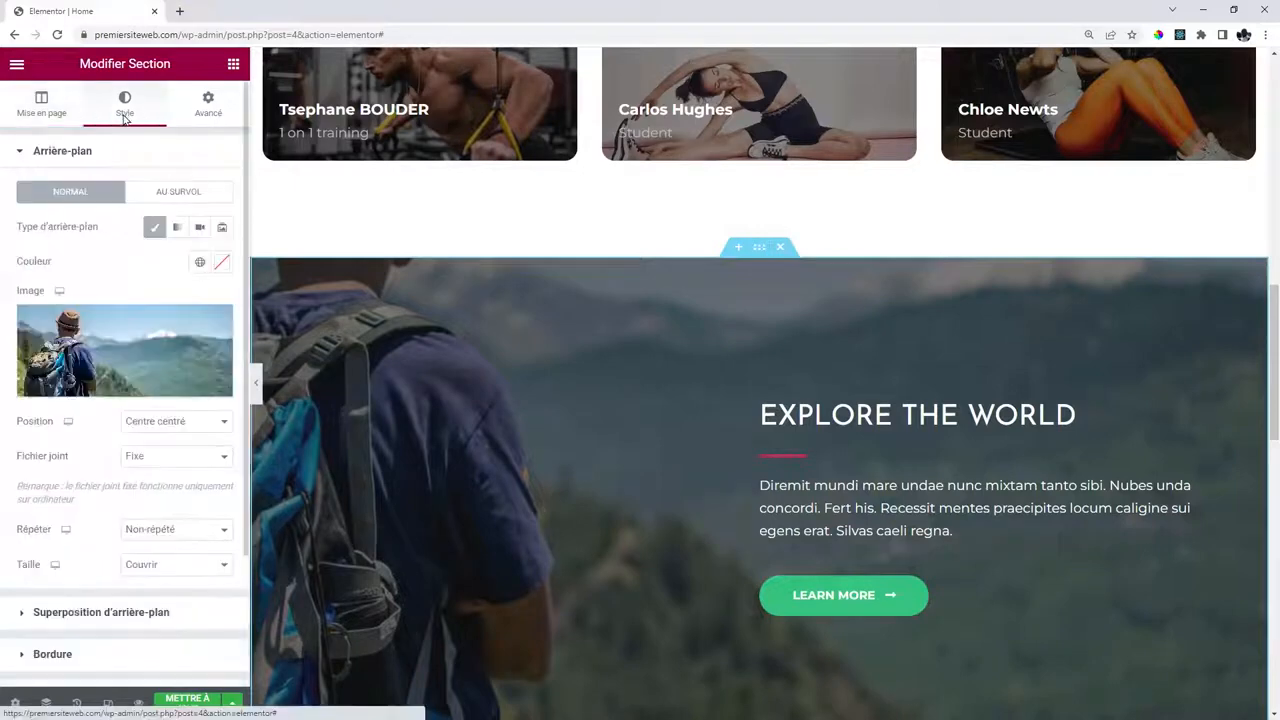
left_click(129, 331)
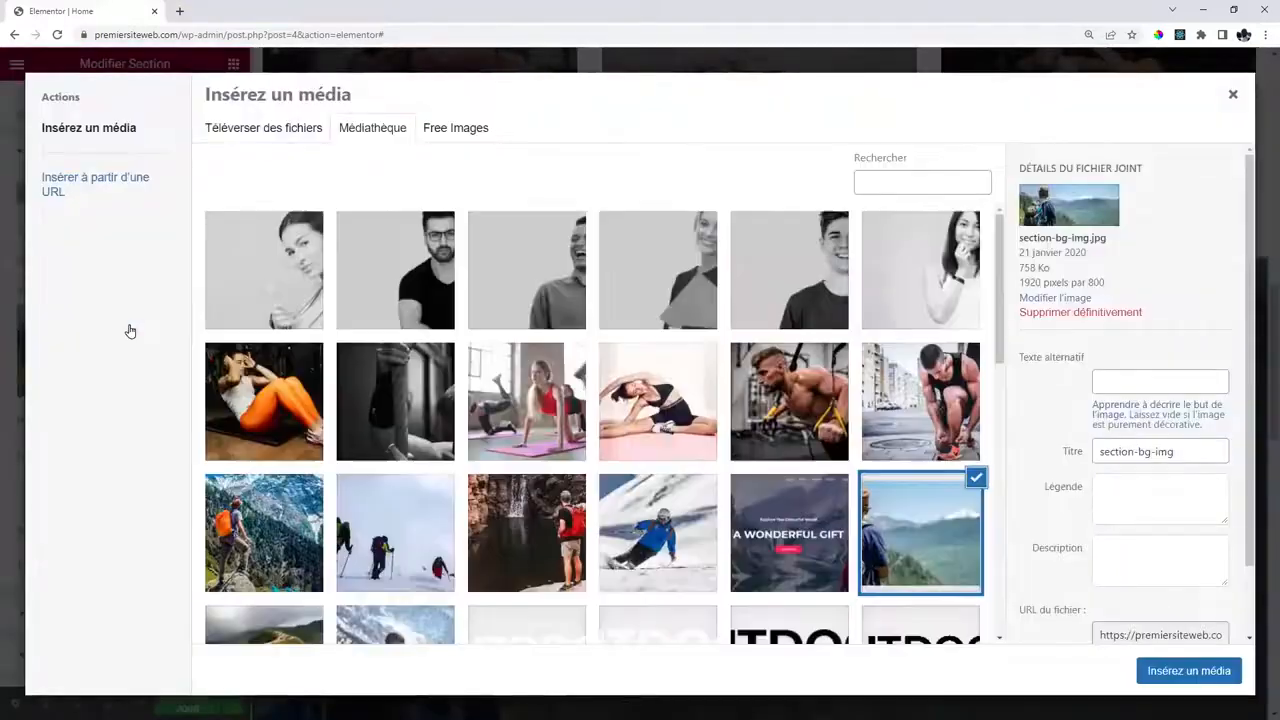
left_click(925, 398)
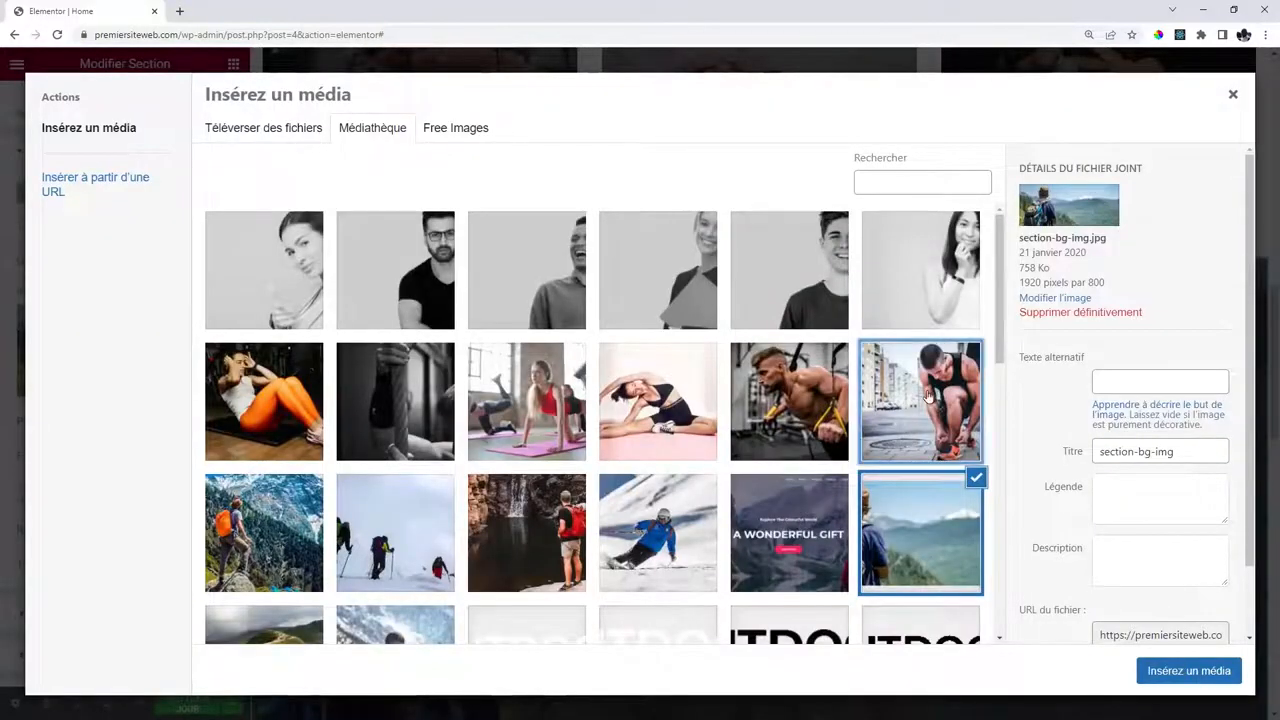
left_click(1189, 670)
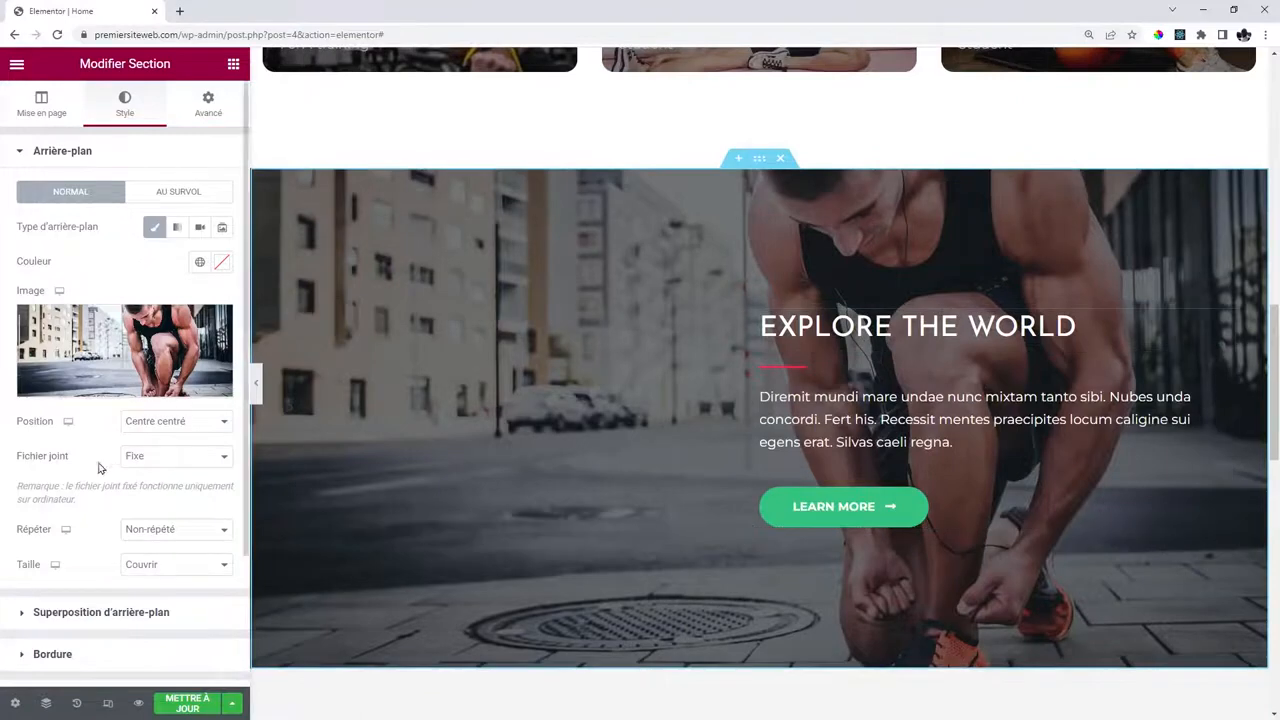
Change the section background attachment from fixed to default scrolling.
left_click(126, 456)
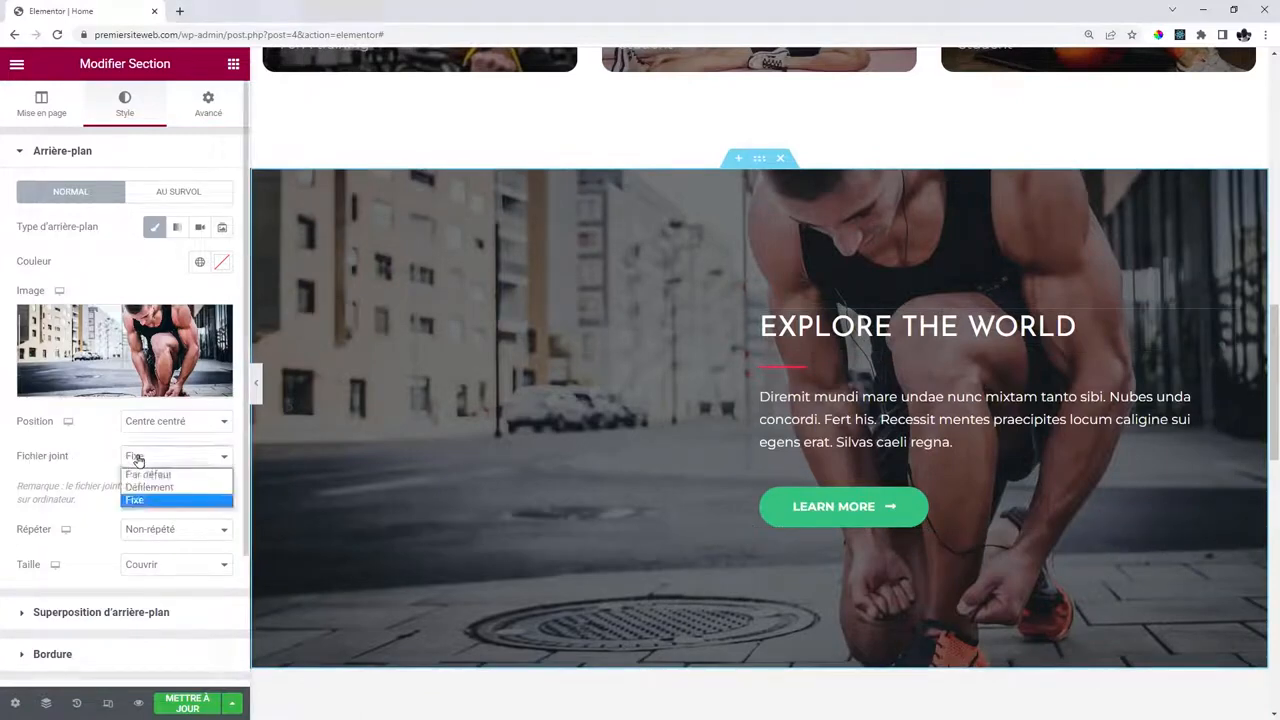
left_click(145, 473)
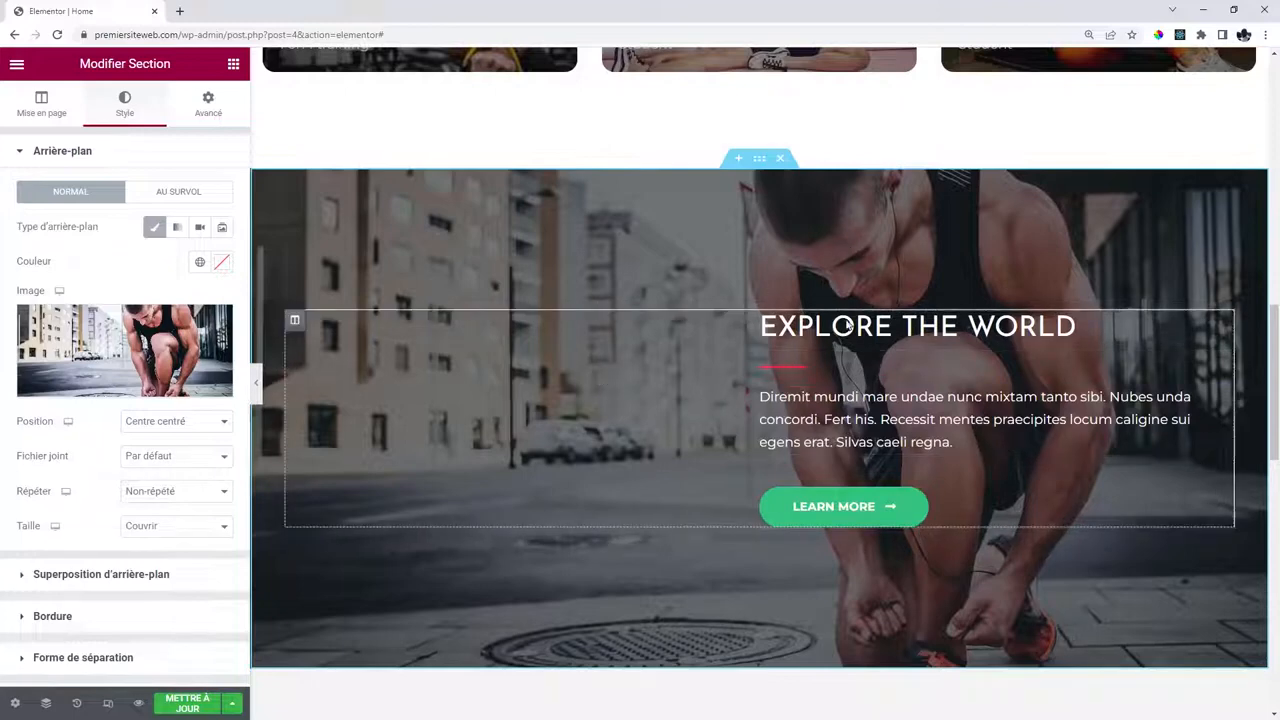
left_click(295, 321)
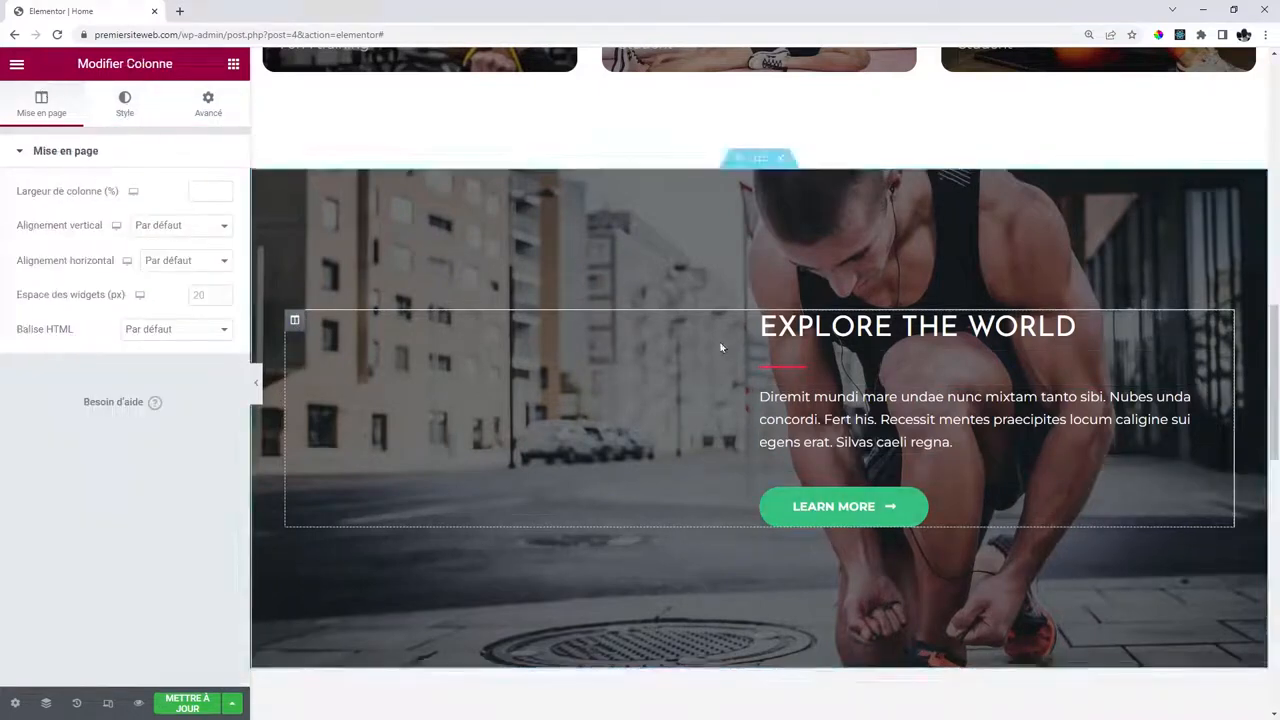
Set the runner column's padding to 0 on the left and 50 on the right.
left_click(208, 103)
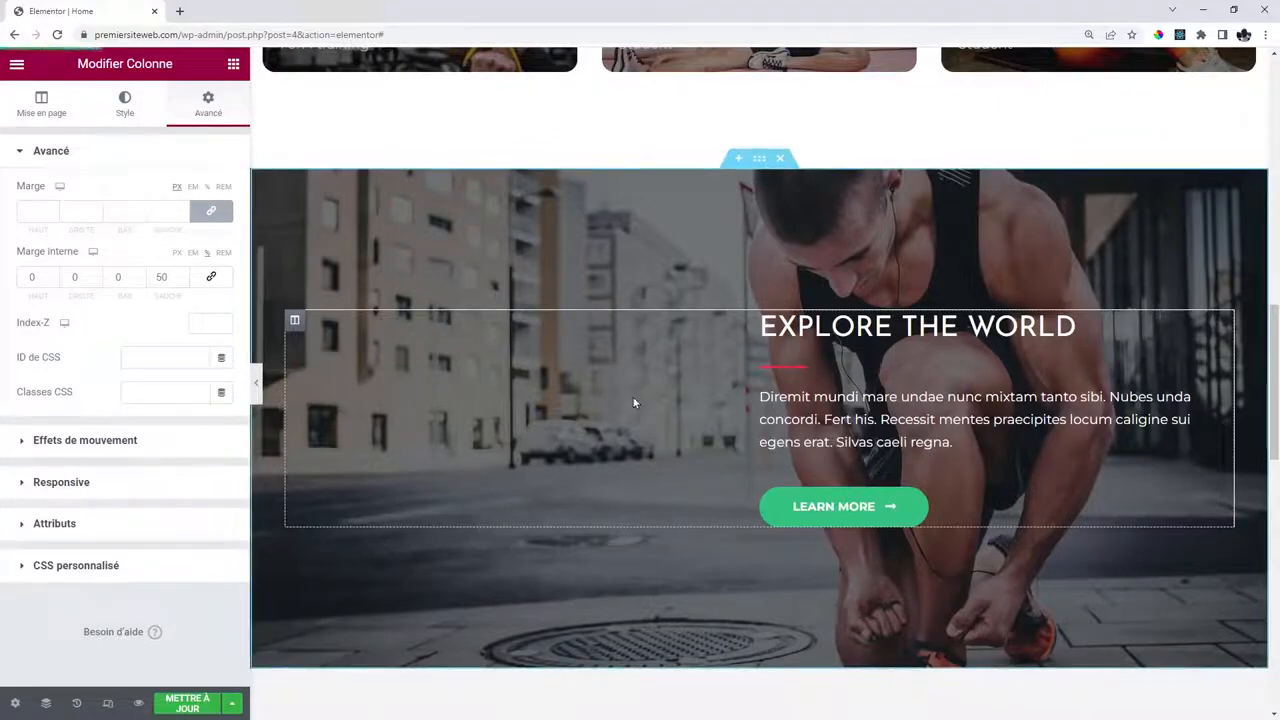
double_click(163, 277)
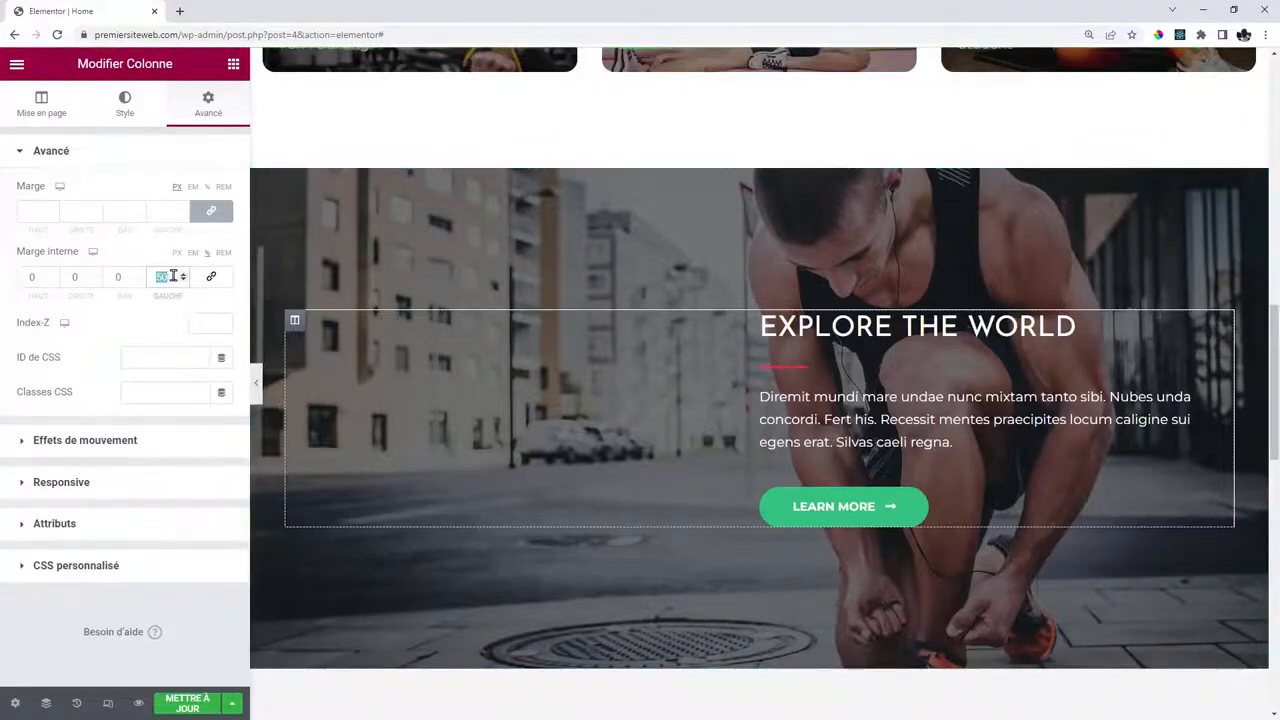
type("0")
double_click(76, 277)
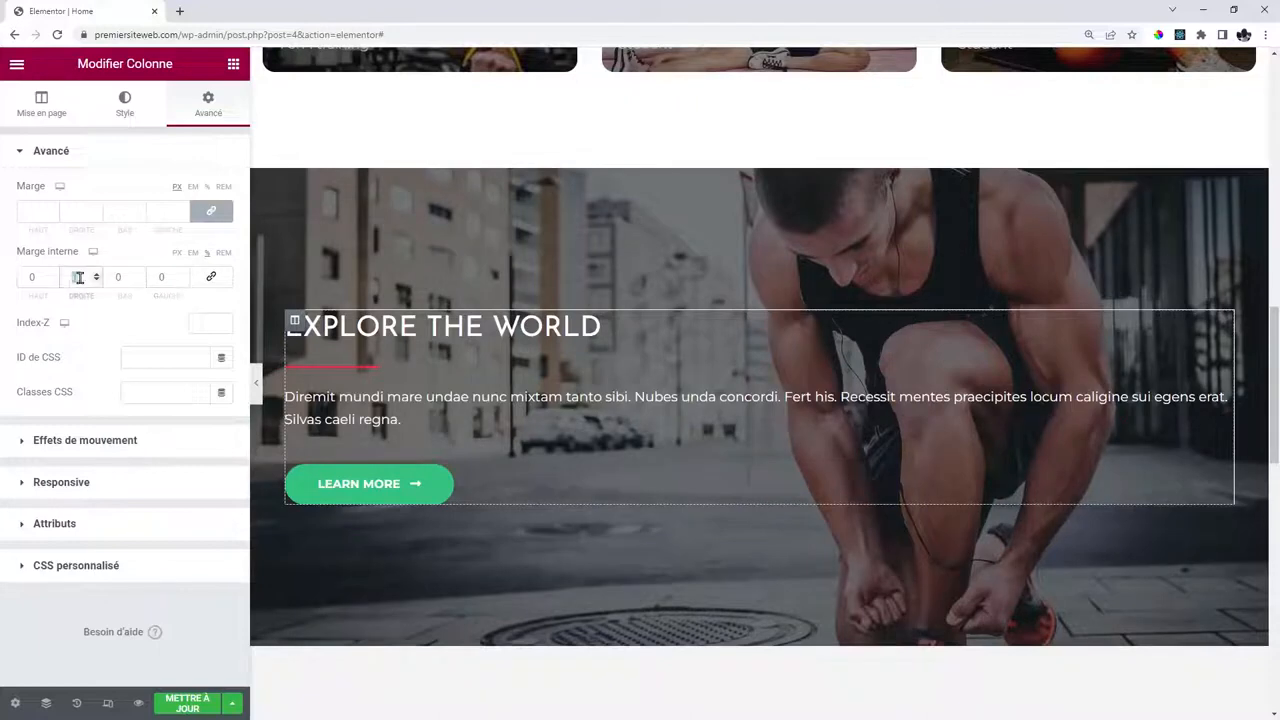
type("50")
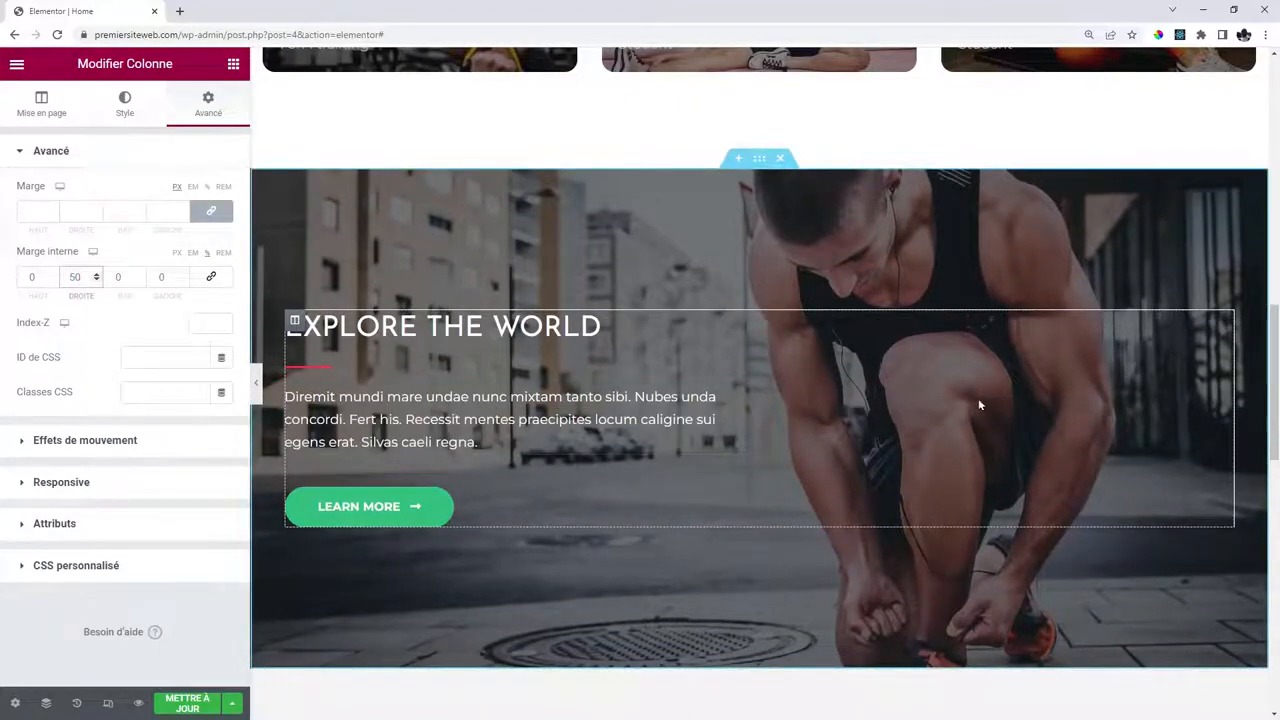
Edit the EXPLORE THE WORLD heading and copy the hero's reservation button.
left_click(748, 322)
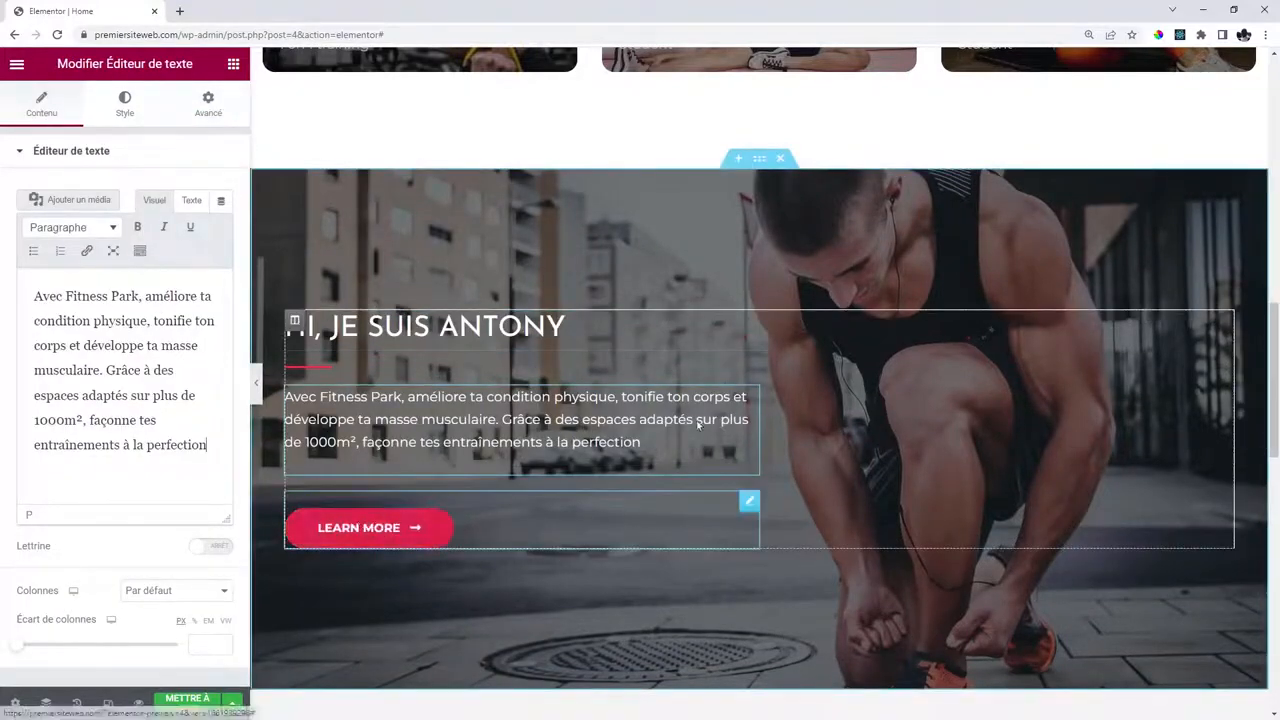
scroll(729, 393, "up", 2)
scroll(729, 393, "up", 10)
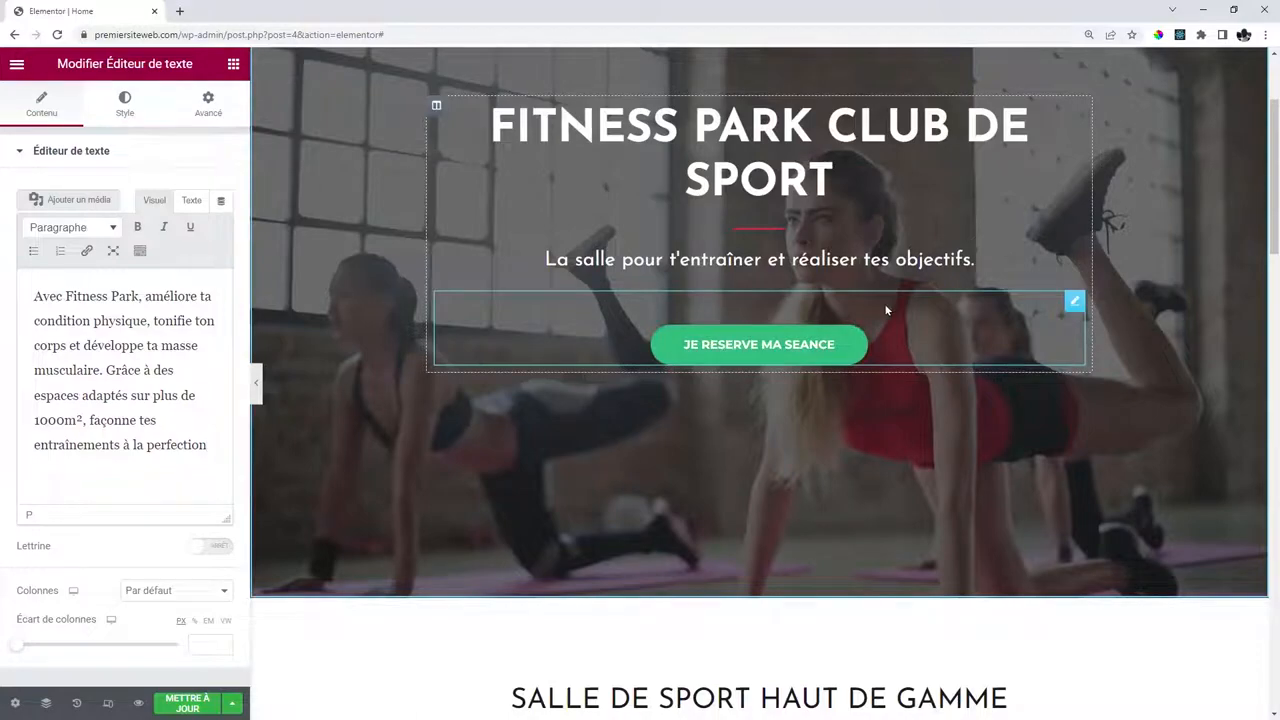
right_click(884, 304)
left_click(920, 381)
scroll(920, 381, "down", 10)
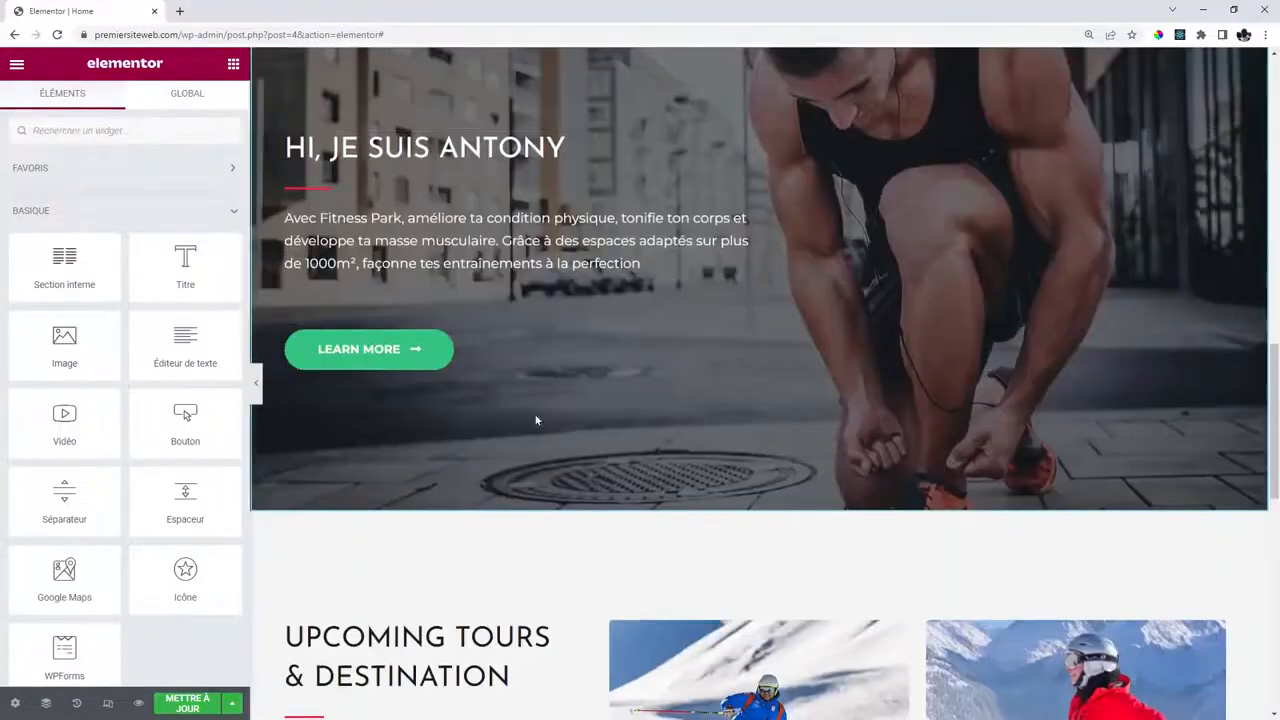
Delete the Learn More button and edit the French paragraph widget.
right_click(532, 318)
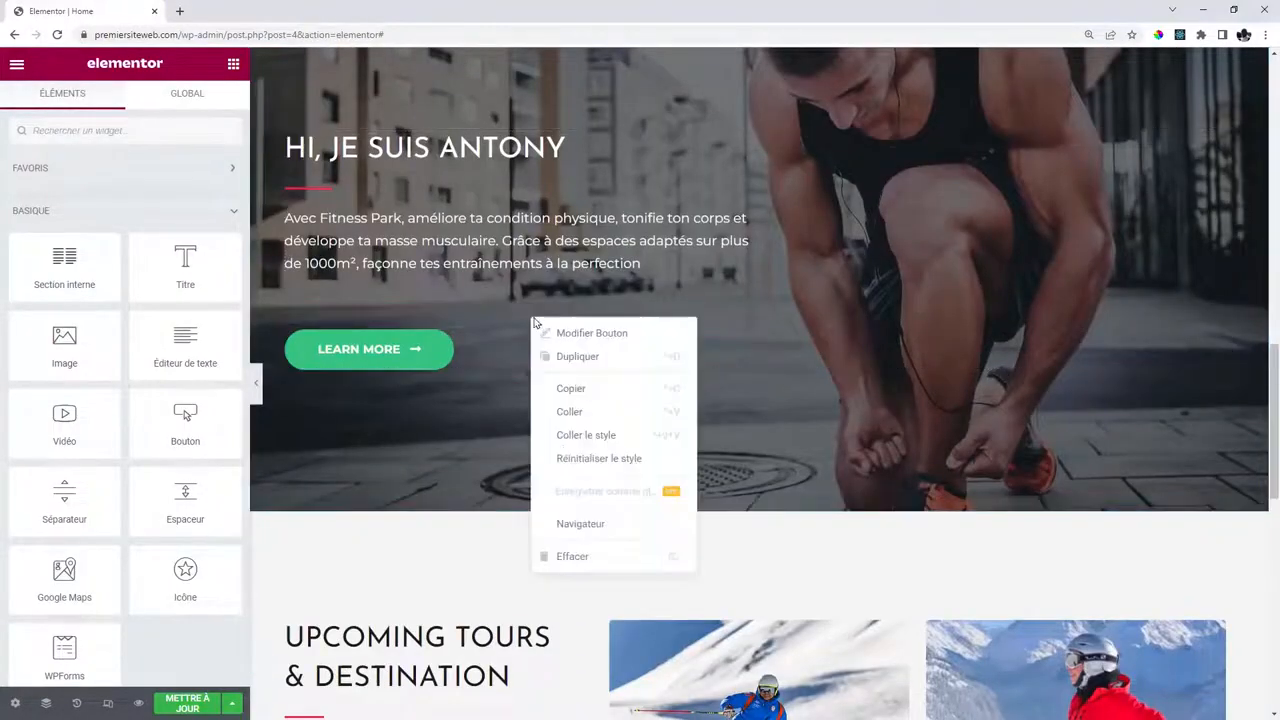
left_click(585, 557)
right_click(406, 291)
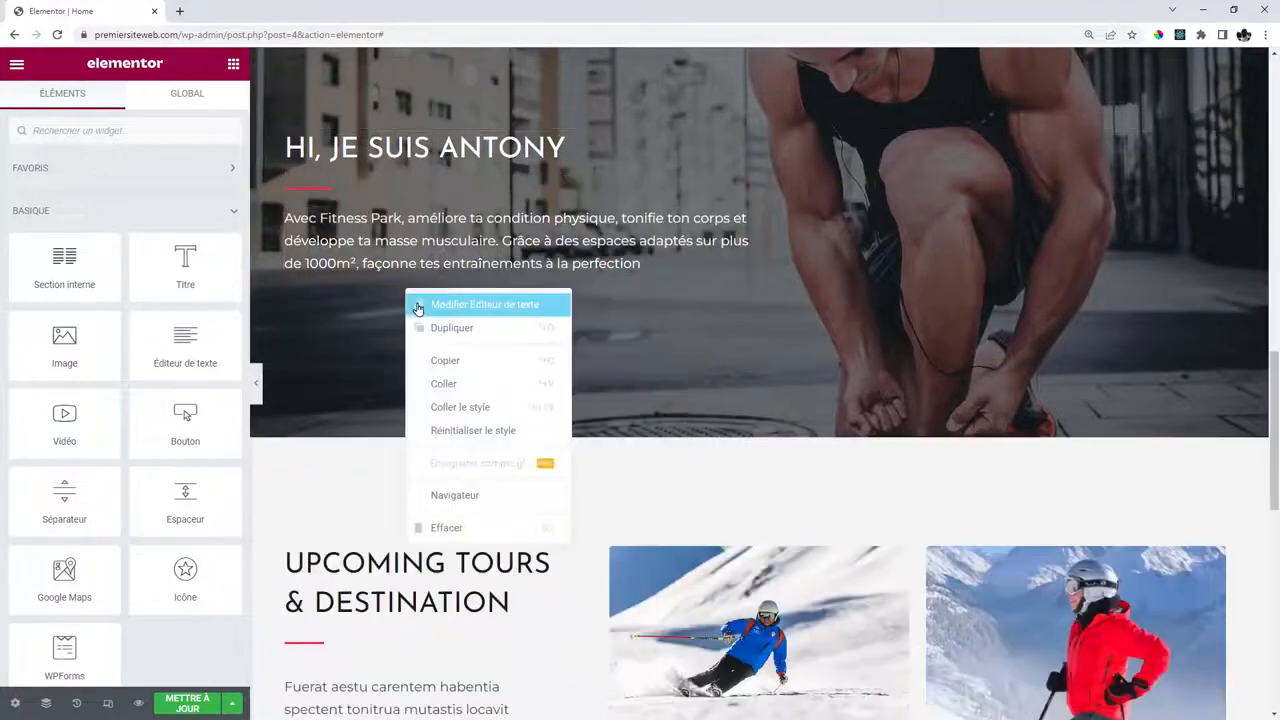
left_click(357, 276)
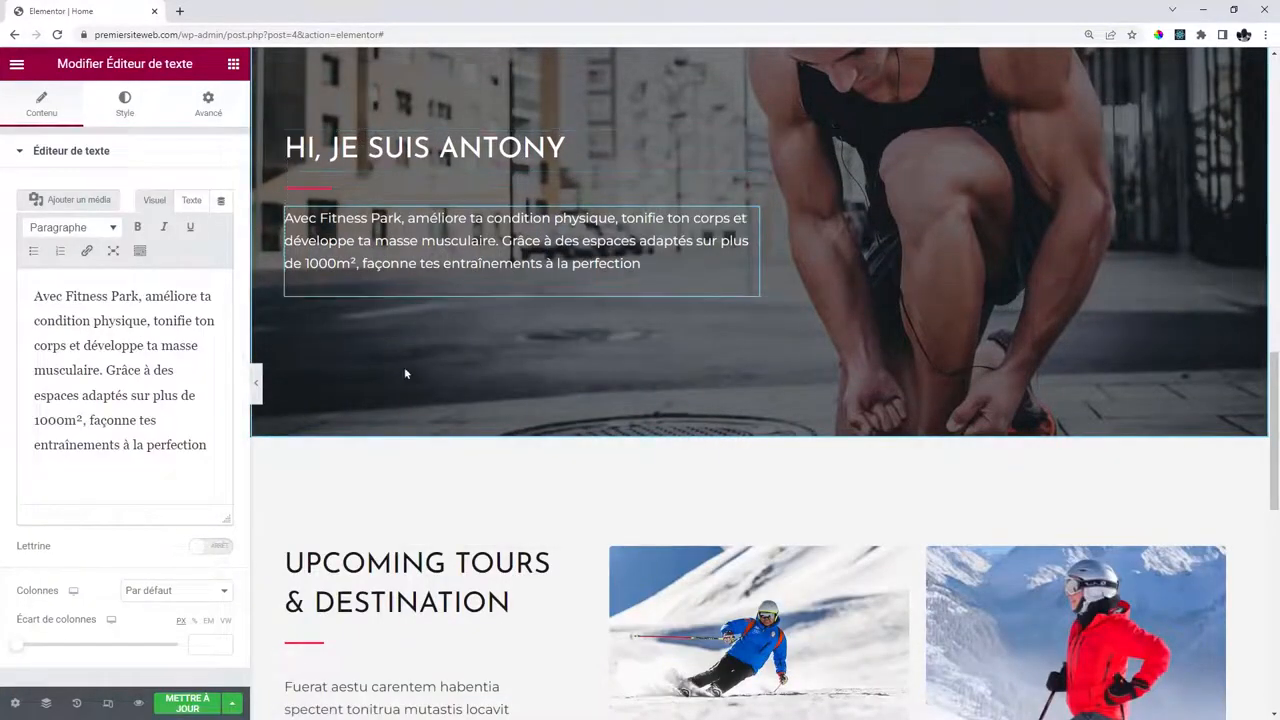
Paste the JE RESERVE MA SEANCE button below the text, left-aligned with a 400 top margin.
right_click(341, 285)
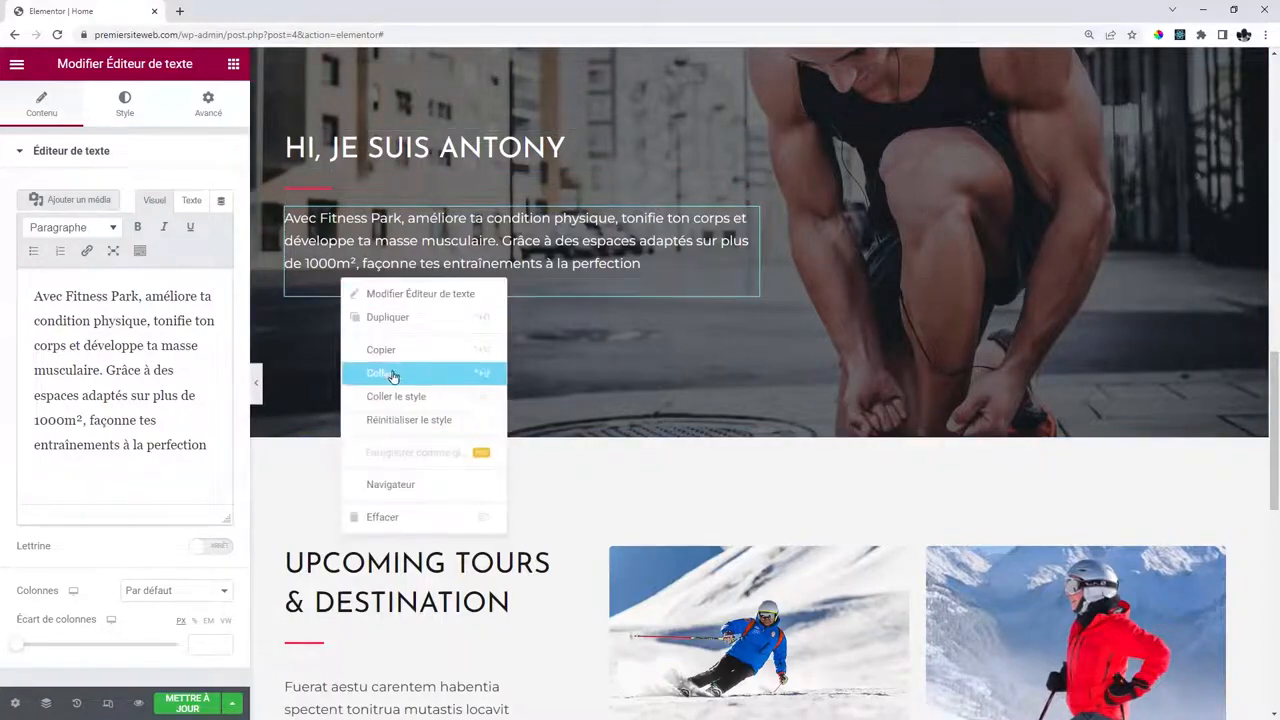
left_click(392, 376)
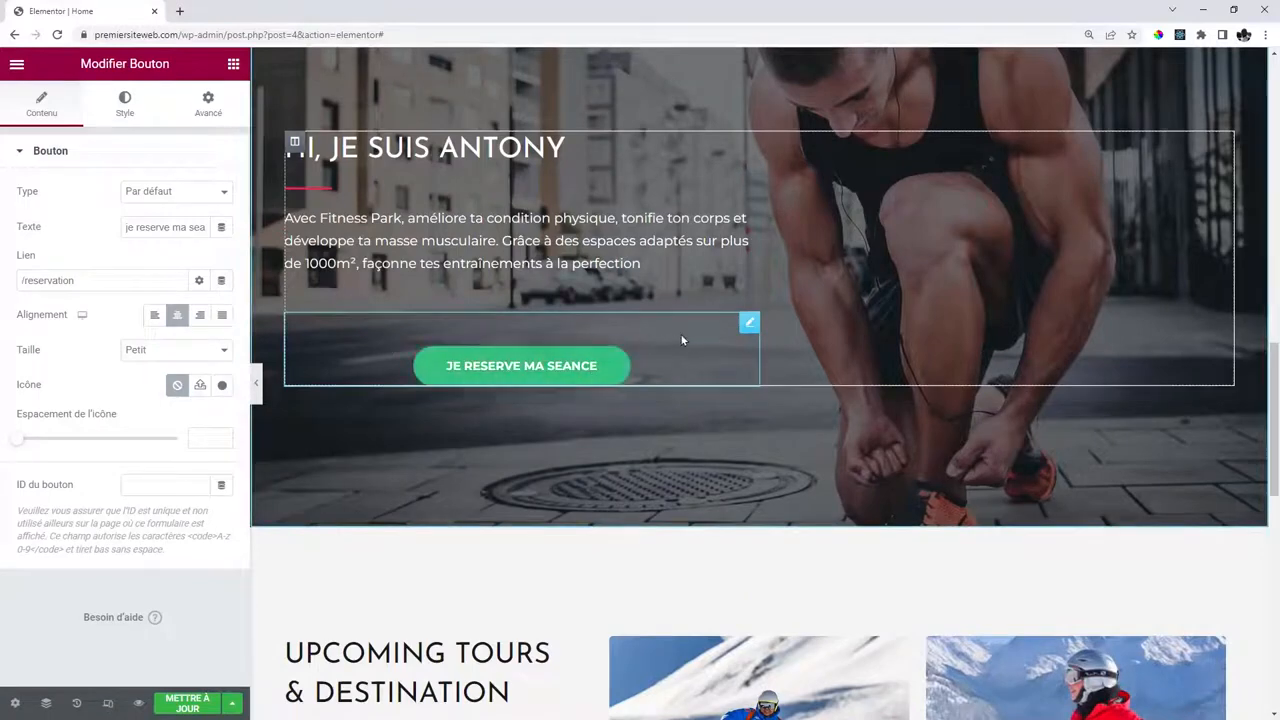
left_click(154, 316)
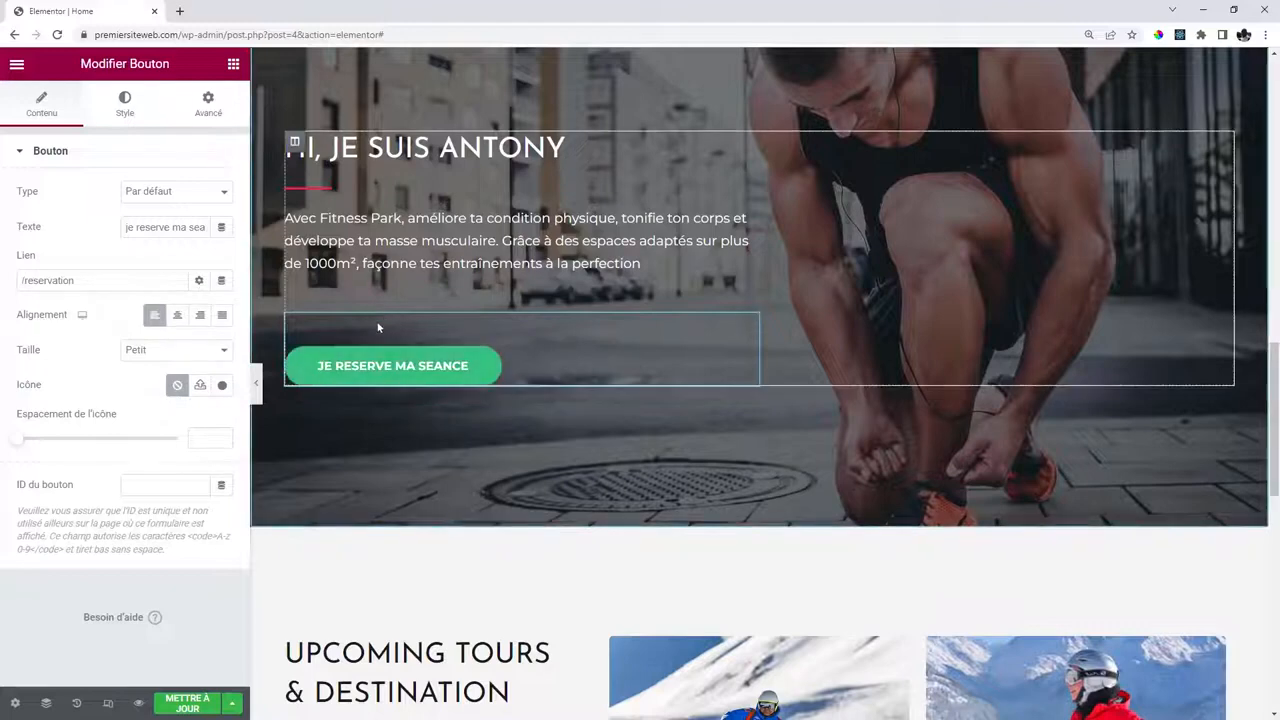
left_click(208, 108)
left_click(33, 211)
type("40")
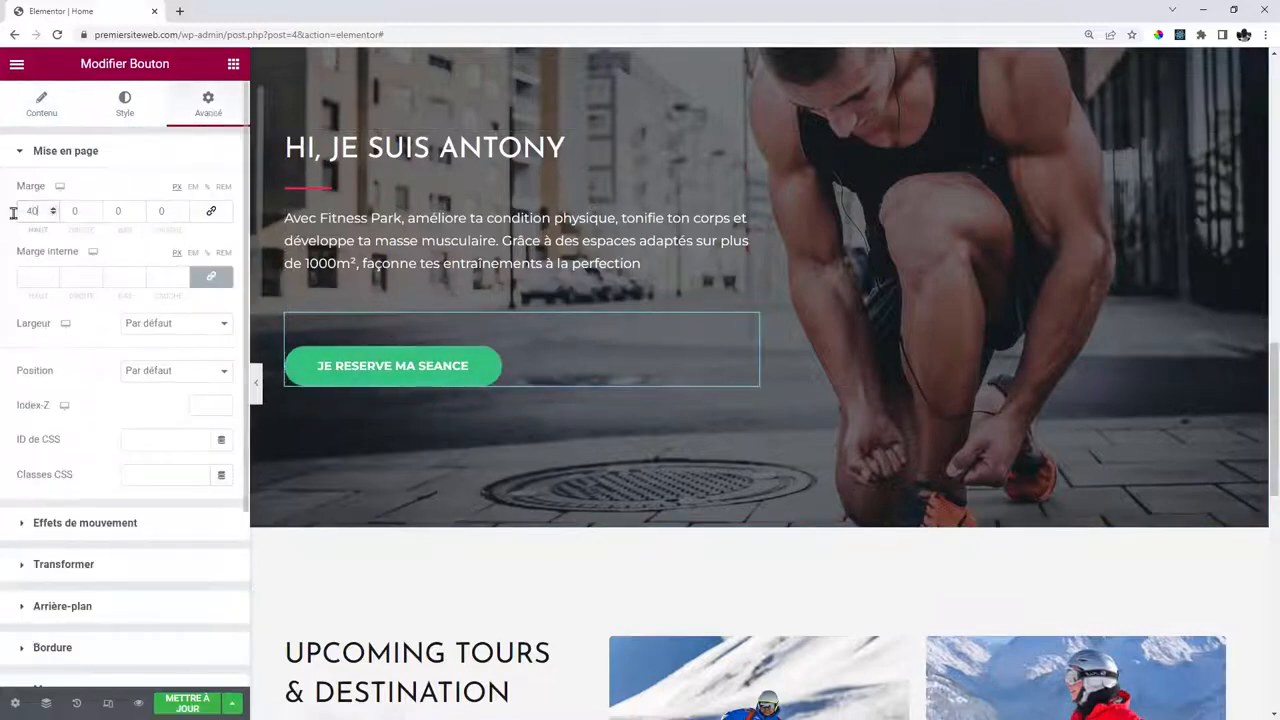
type("0")
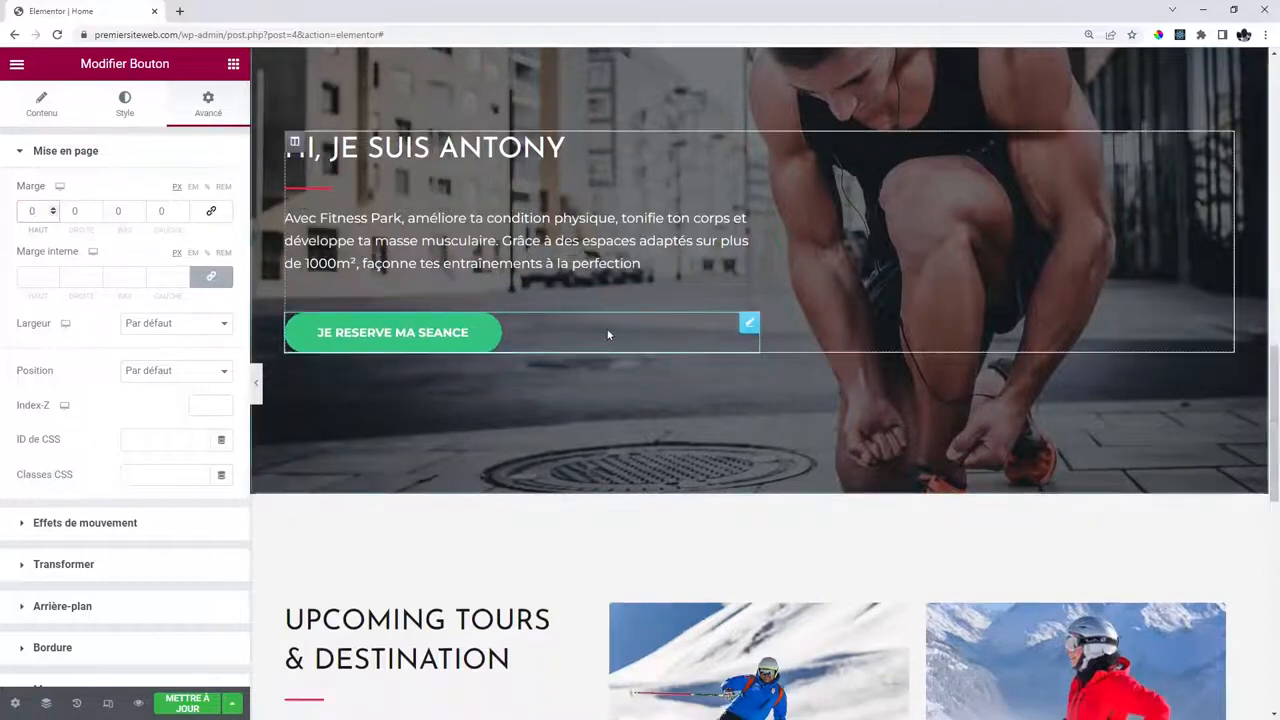
Delete the Upcoming Tours & Destination section.
scroll(699, 272, "up", 1)
scroll(700, 273, "up", 2)
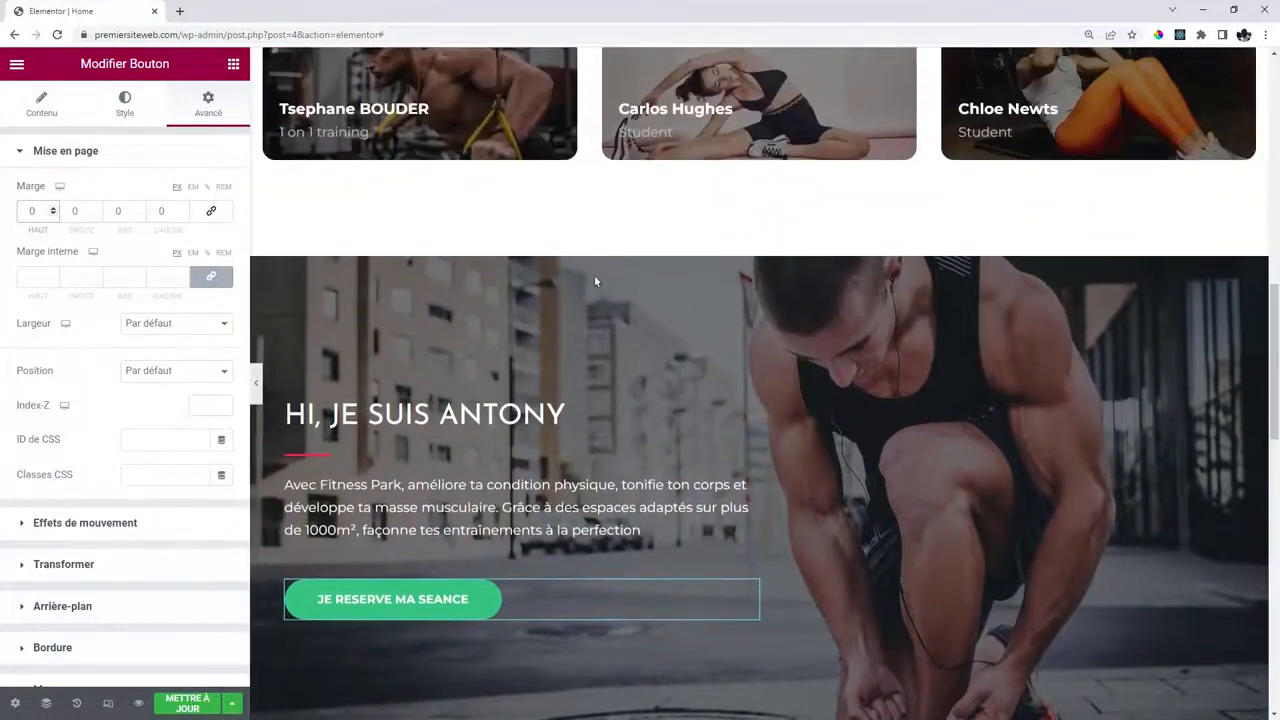
scroll(690, 270, "down", 2)
scroll(556, 447, "down", 5)
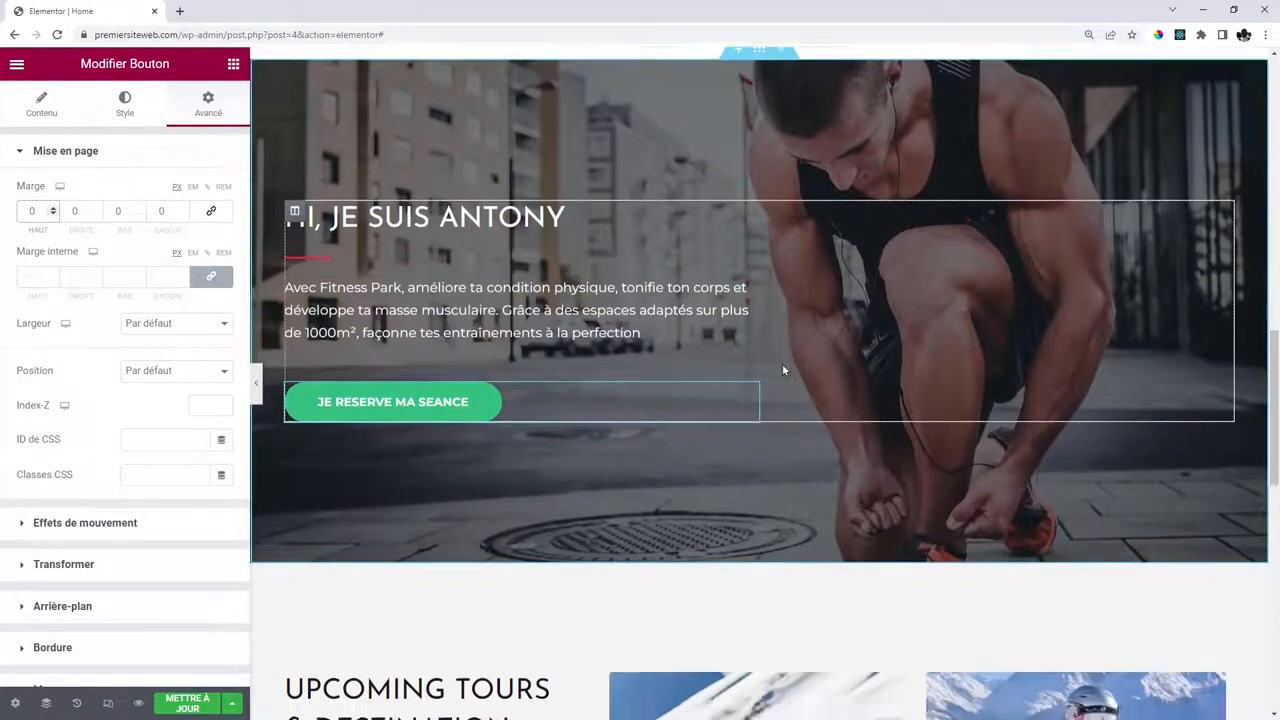
scroll(537, 350, "up", 3)
scroll(537, 350, "down", 2)
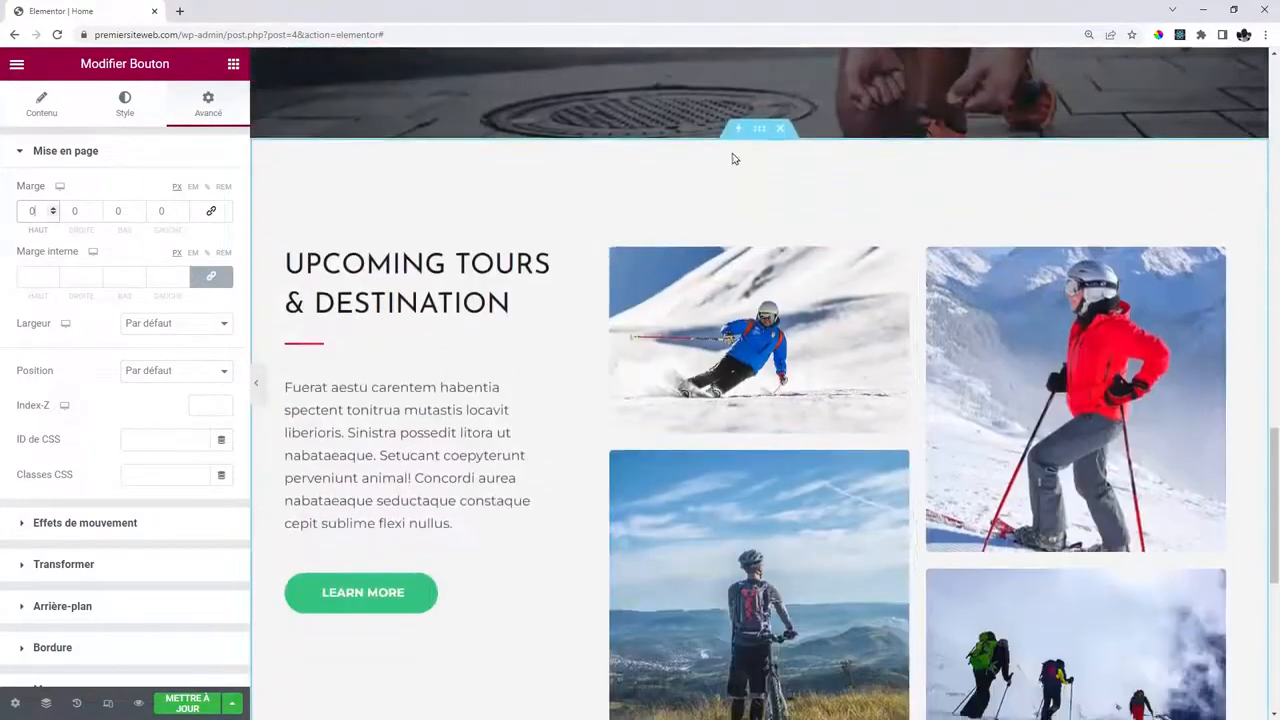
left_click(782, 130)
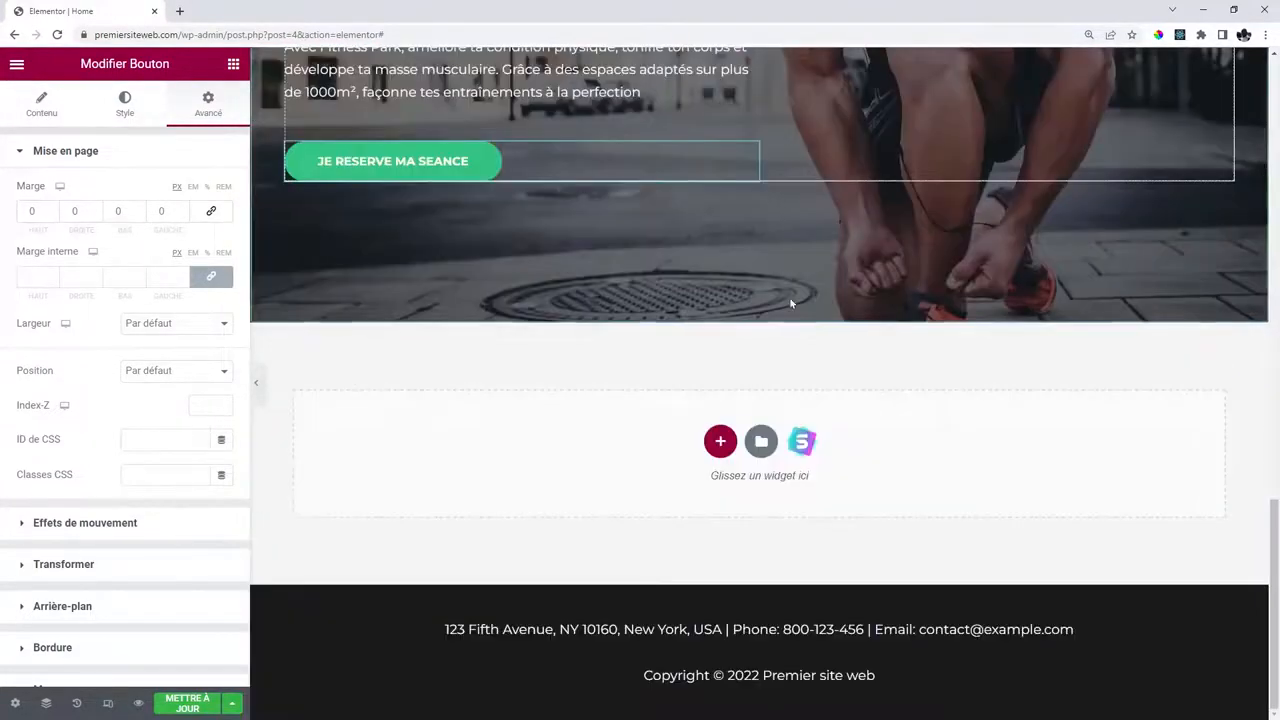
Import the 'Our Happy Clients!' block from the library's Testimonials blocks.
left_click(802, 443)
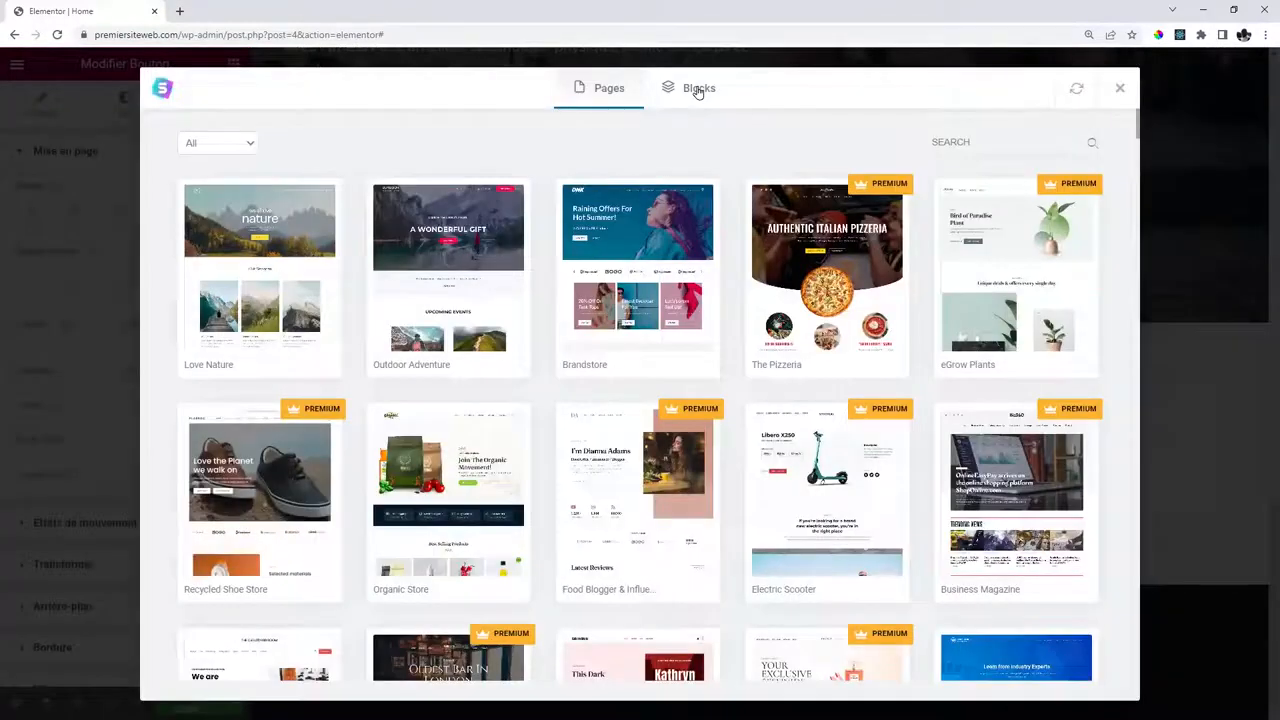
left_click(698, 89)
left_click(255, 146)
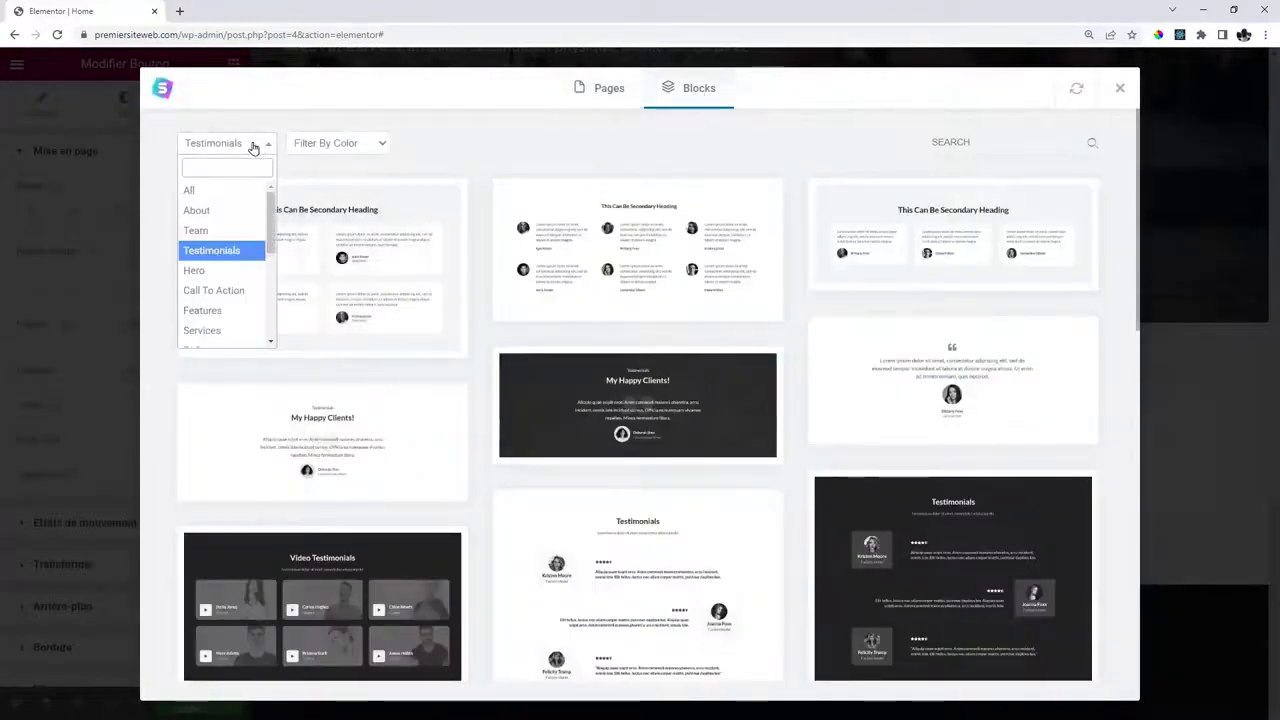
left_click(228, 143)
scroll(595, 318, "down", 1)
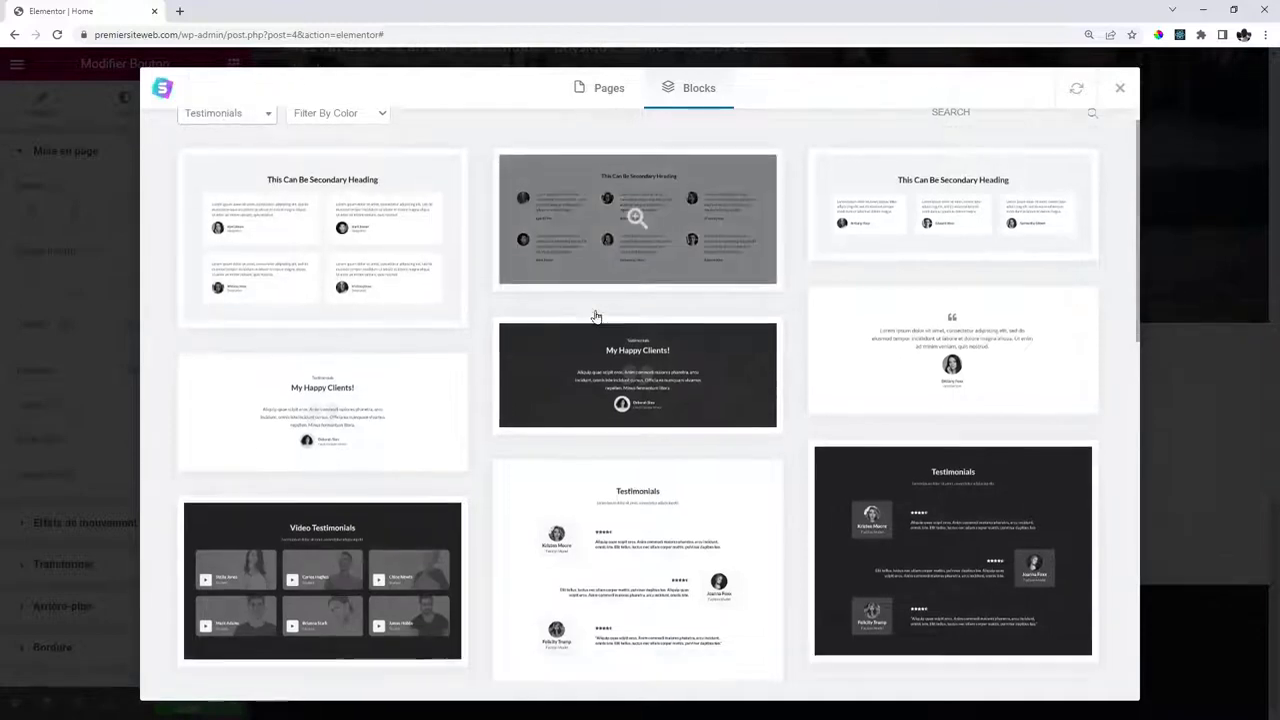
scroll(595, 318, "down", 15)
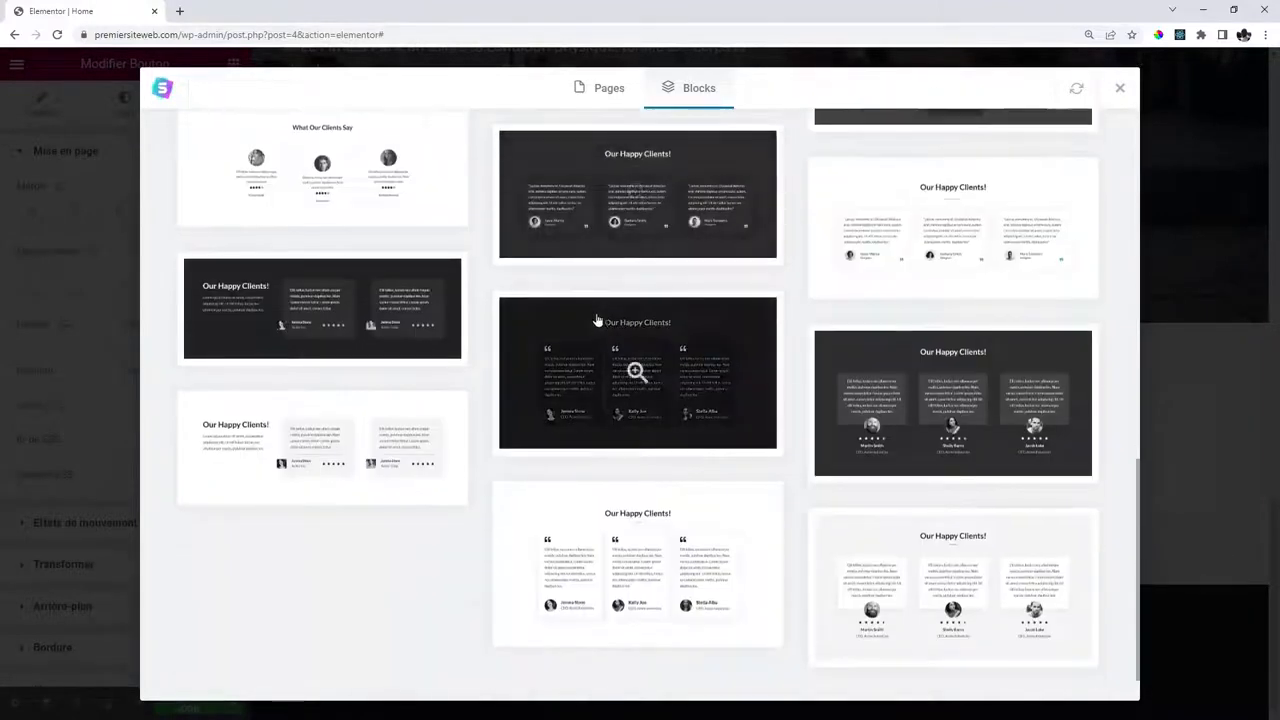
left_click(323, 443)
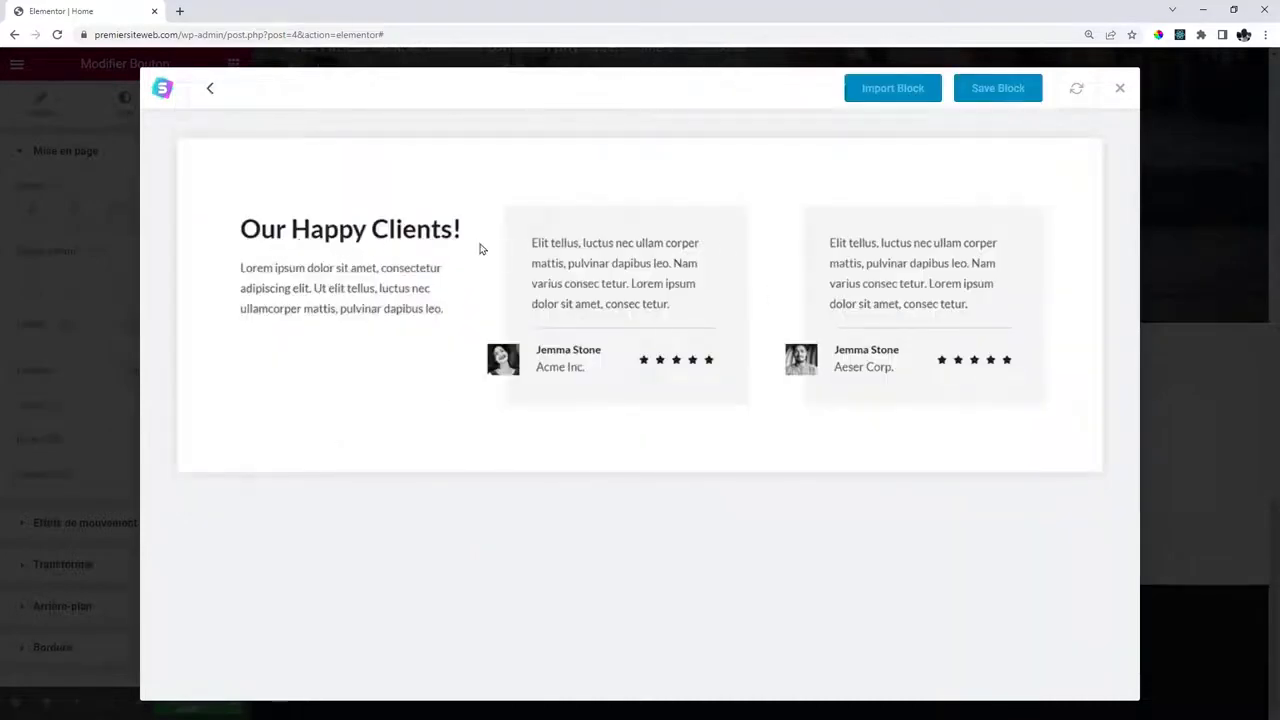
left_click(900, 92)
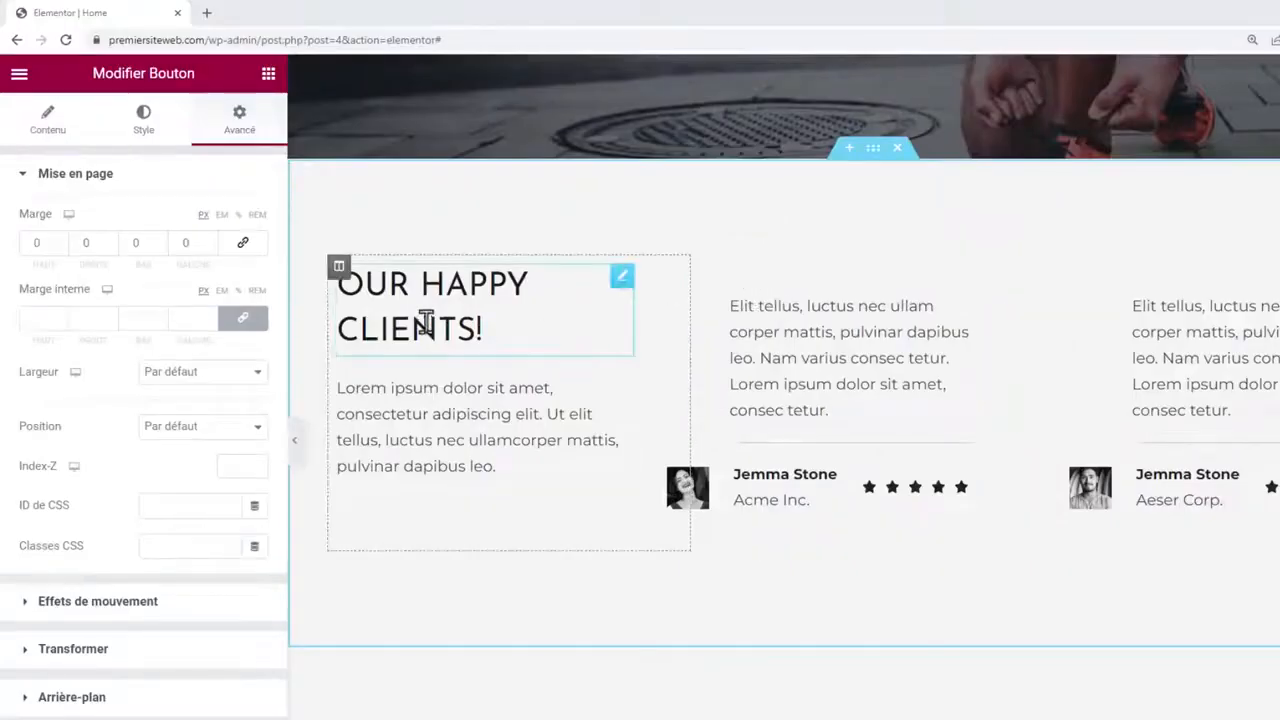
Retitle the testimonials heading to 'ce que nos clients disent'.
left_click(394, 286)
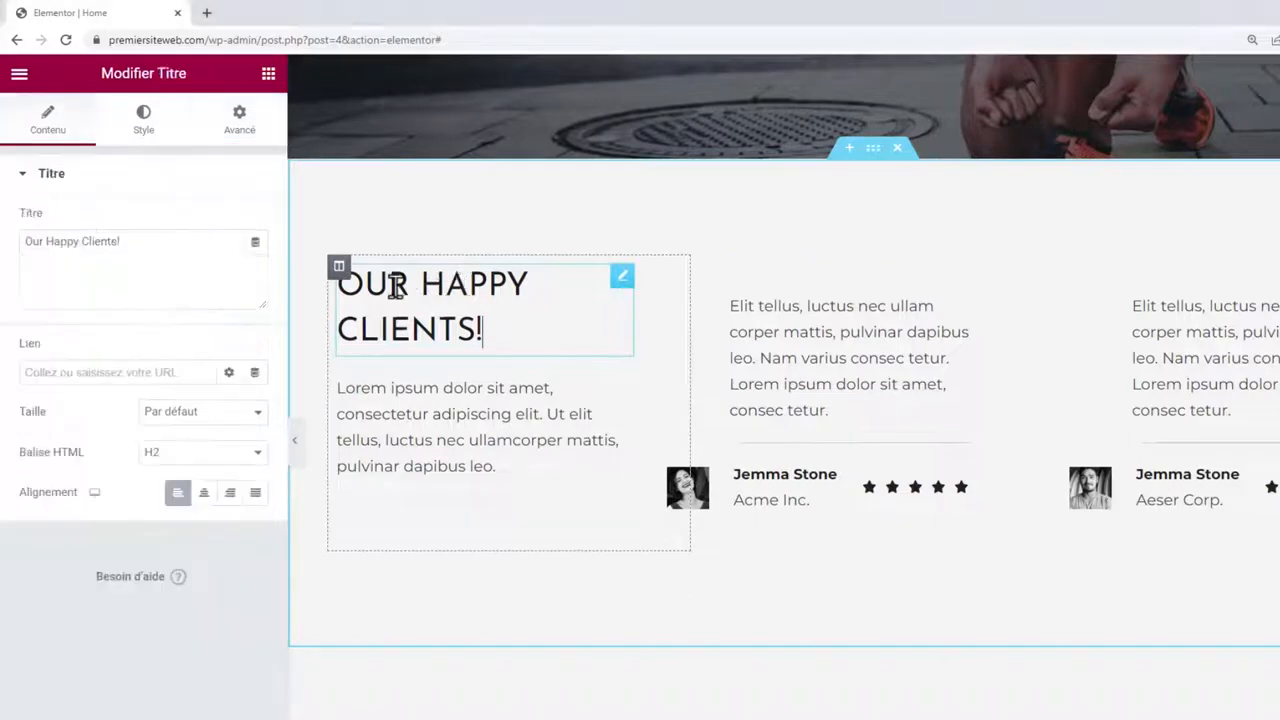
left_click_drag(130, 246, 10, 248)
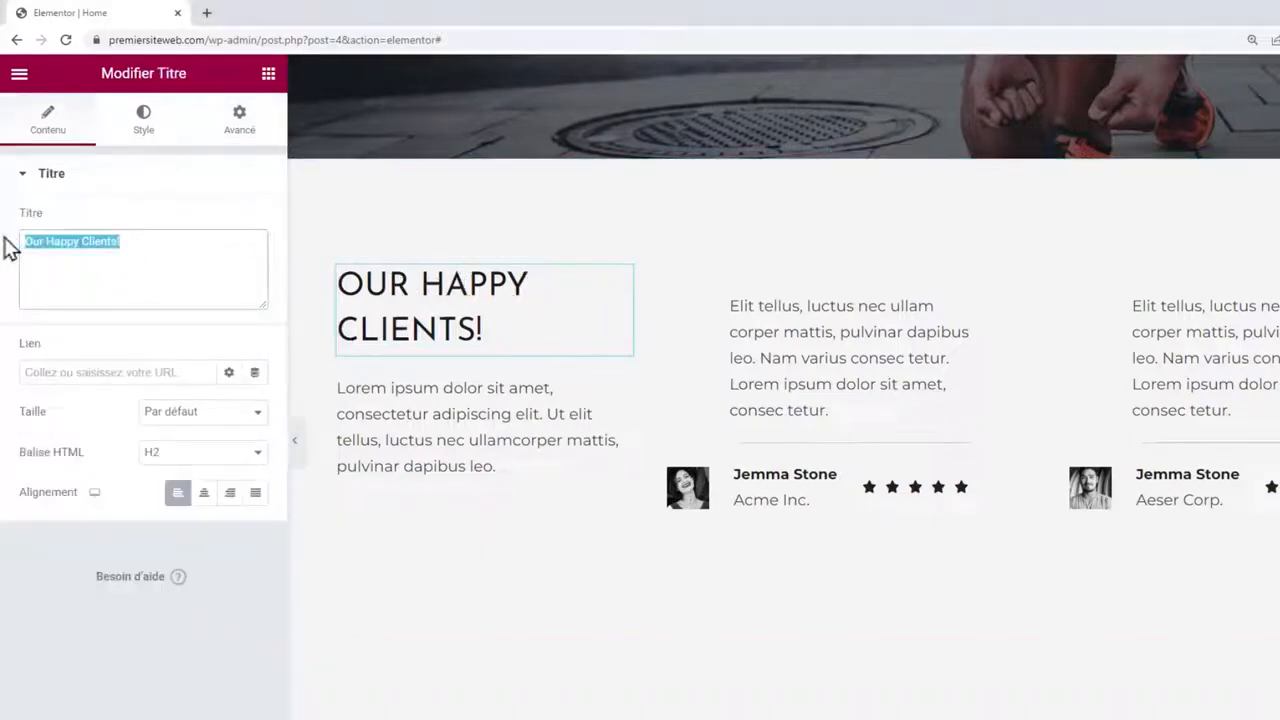
type("ce que ")
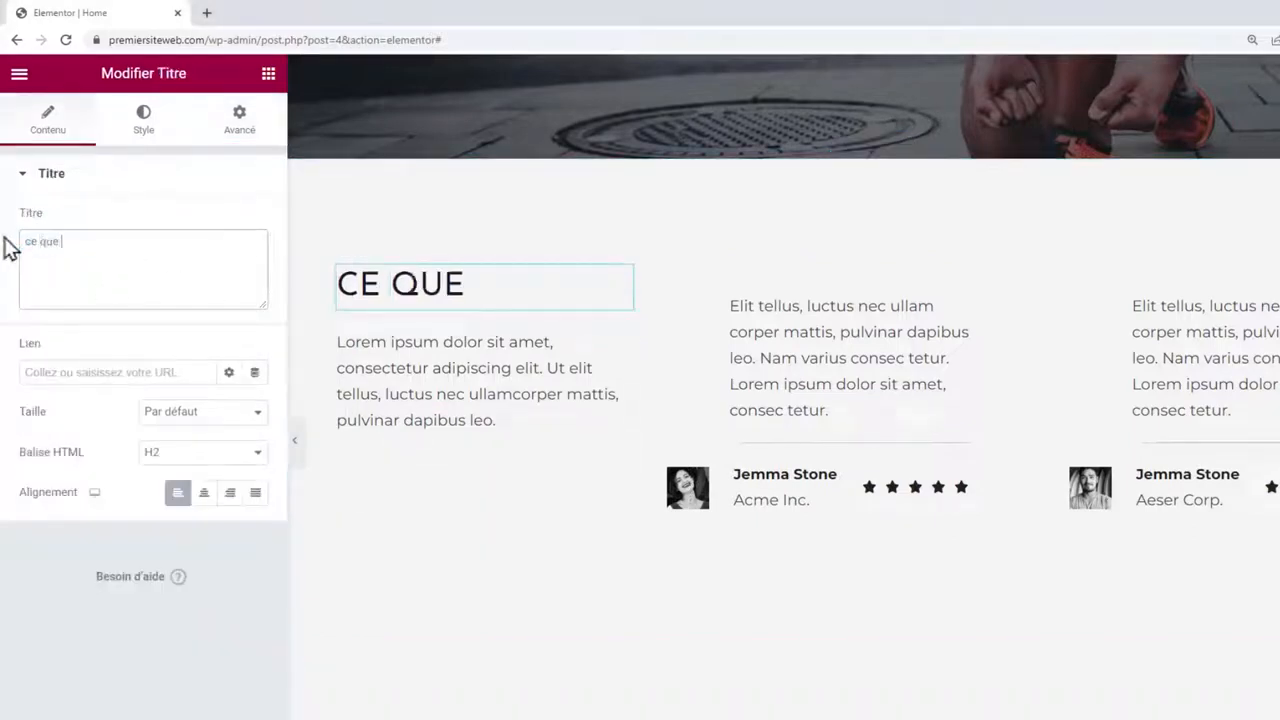
type("nos clients disent")
Add a quotation mark to the testimonial quote and make the whole quote italic.
left_click(573, 390)
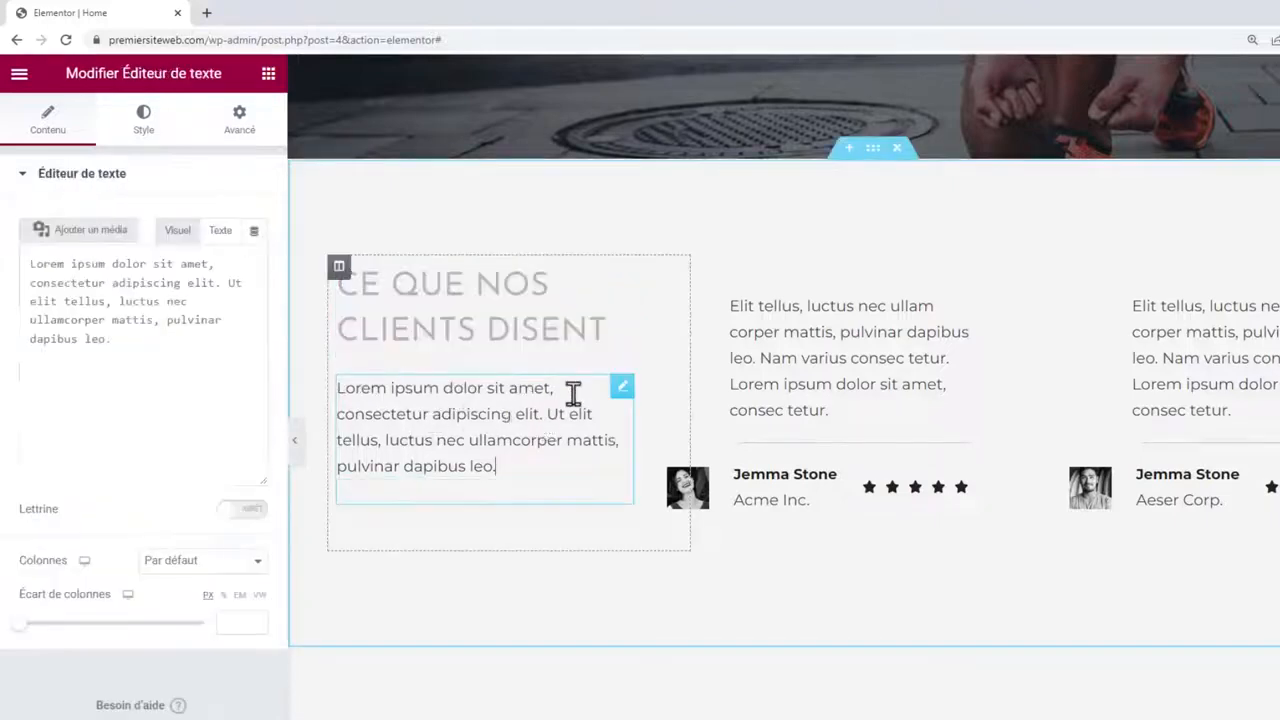
left_click(843, 325)
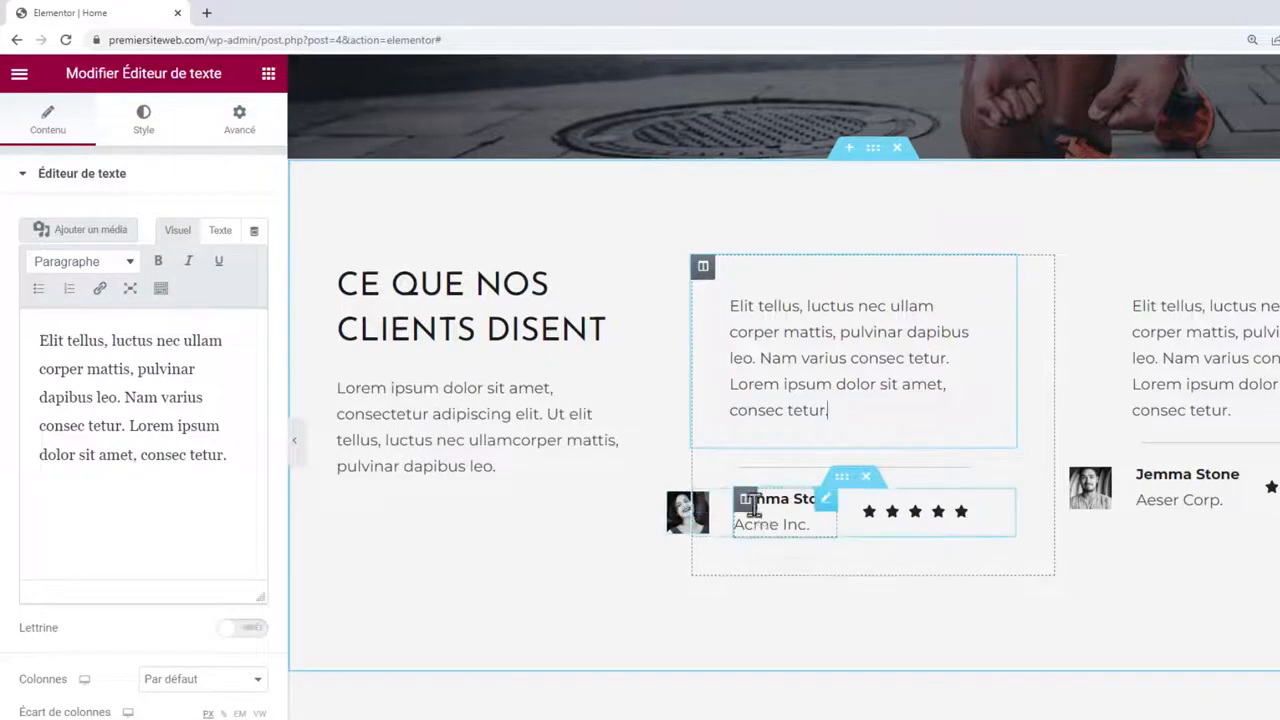
left_click(42, 340)
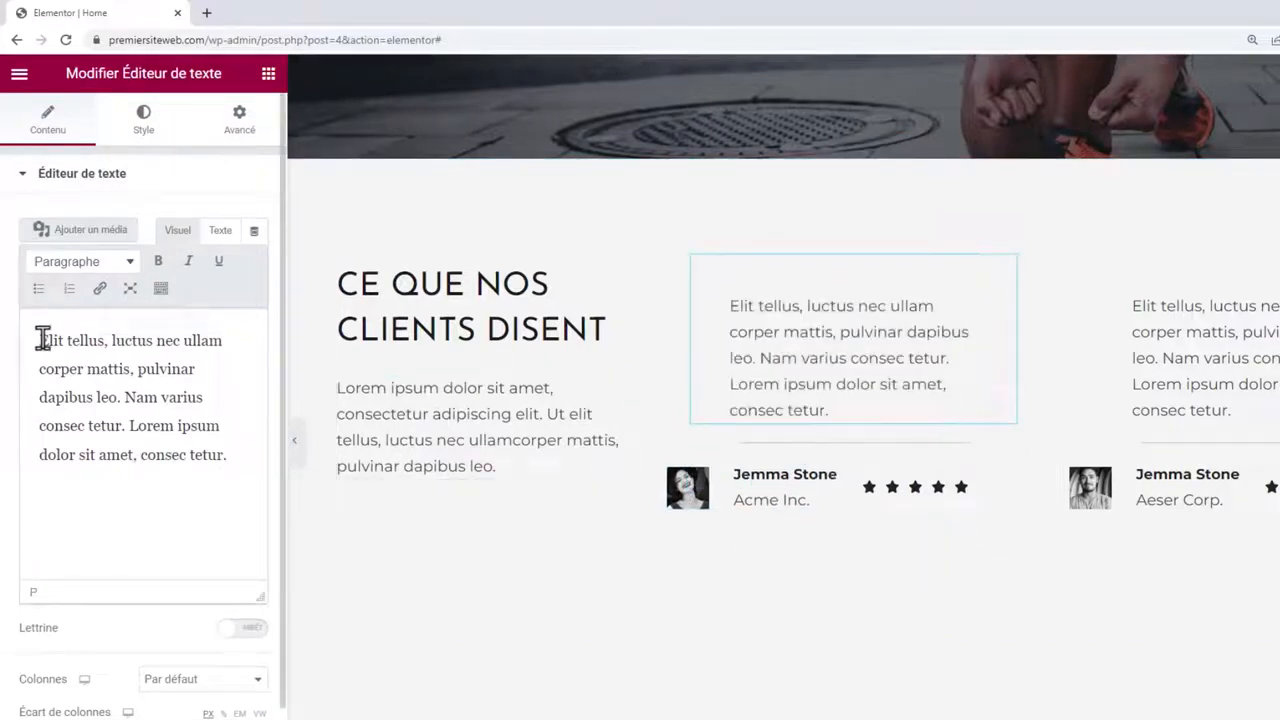
type("\"")
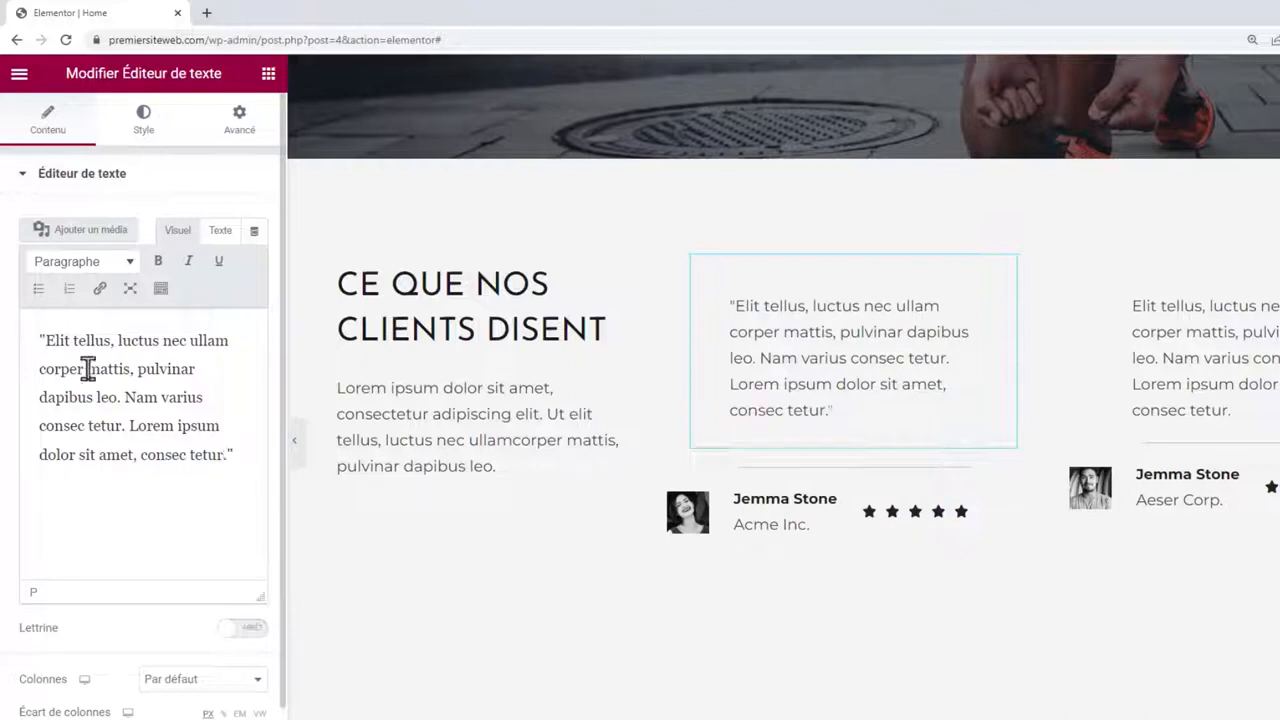
left_click(229, 454)
left_click_drag(240, 452, 29, 338)
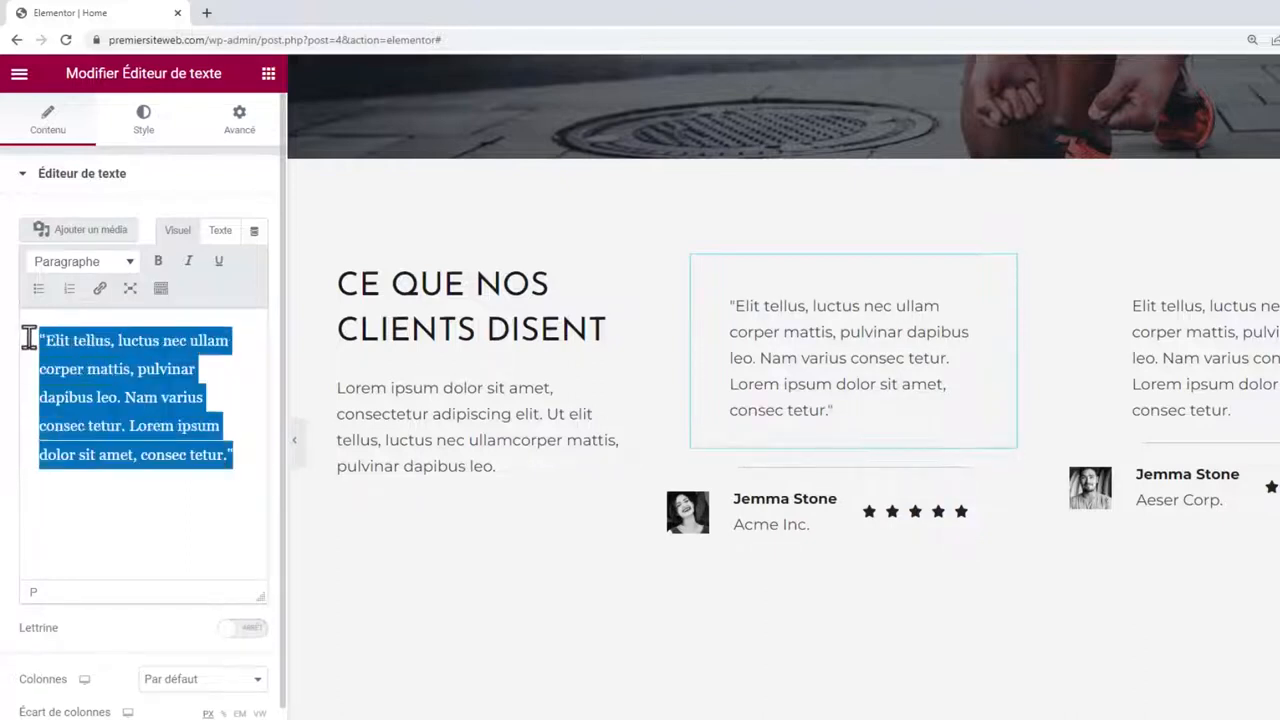
left_click(187, 263)
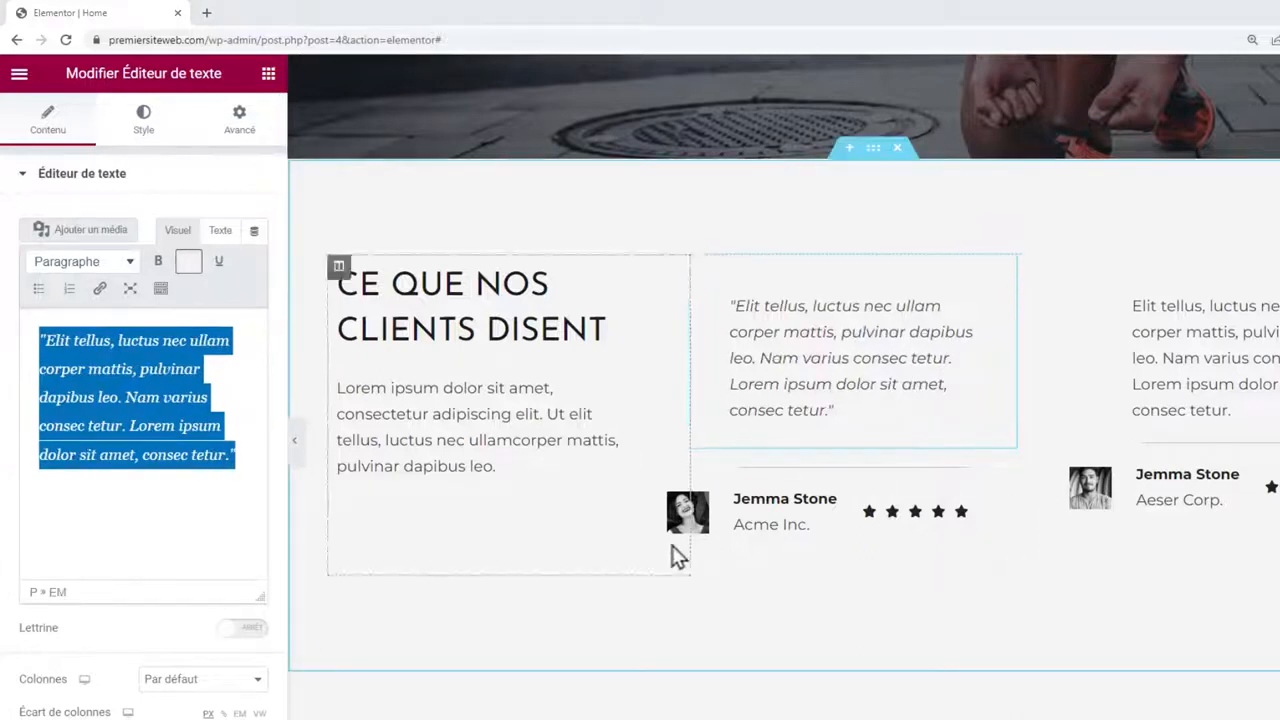
Give the first testimonial's avatar image a 50 border radius on all corners.
left_click(701, 510)
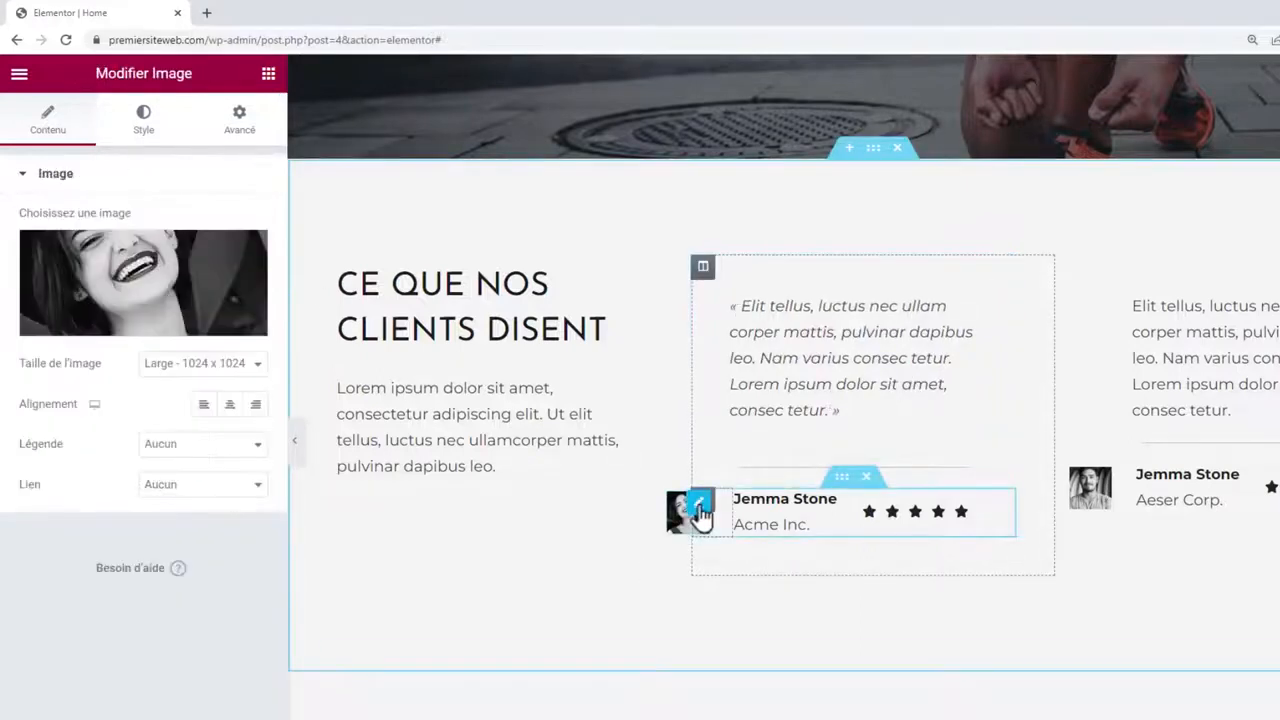
left_click(148, 290)
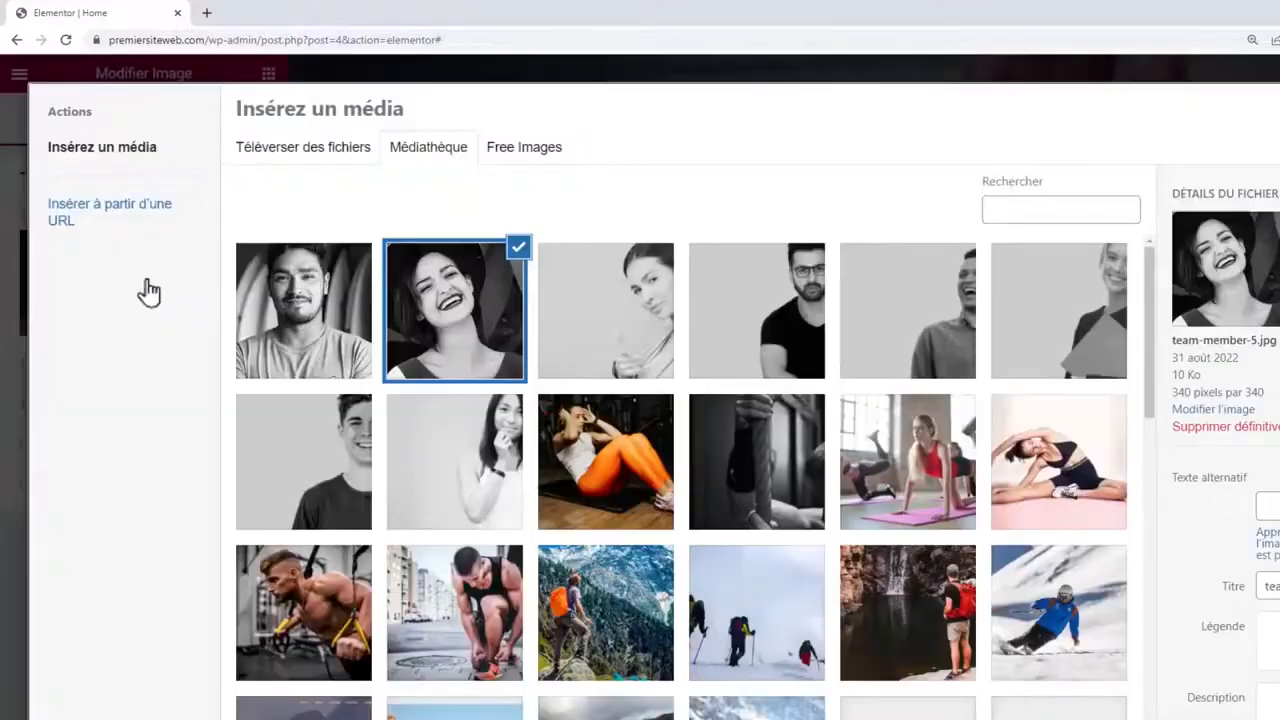
scroll(957, 534, "down", 10)
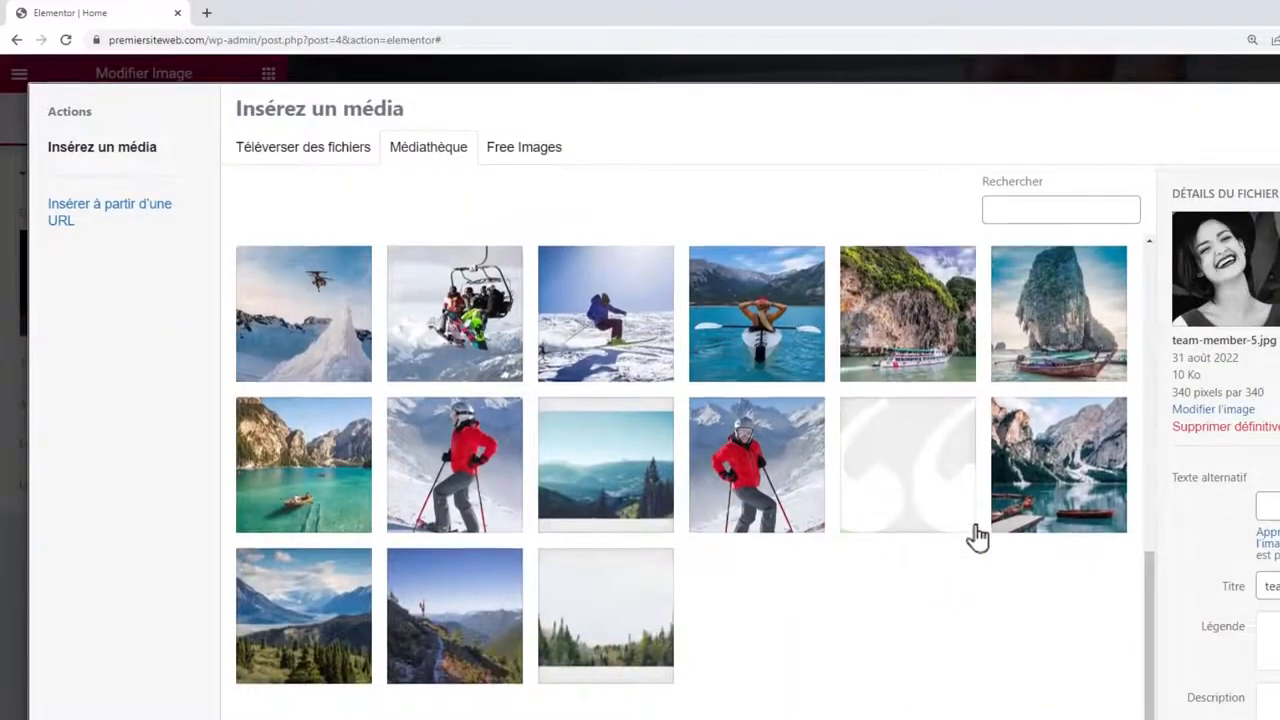
scroll(977, 537, "up", 10)
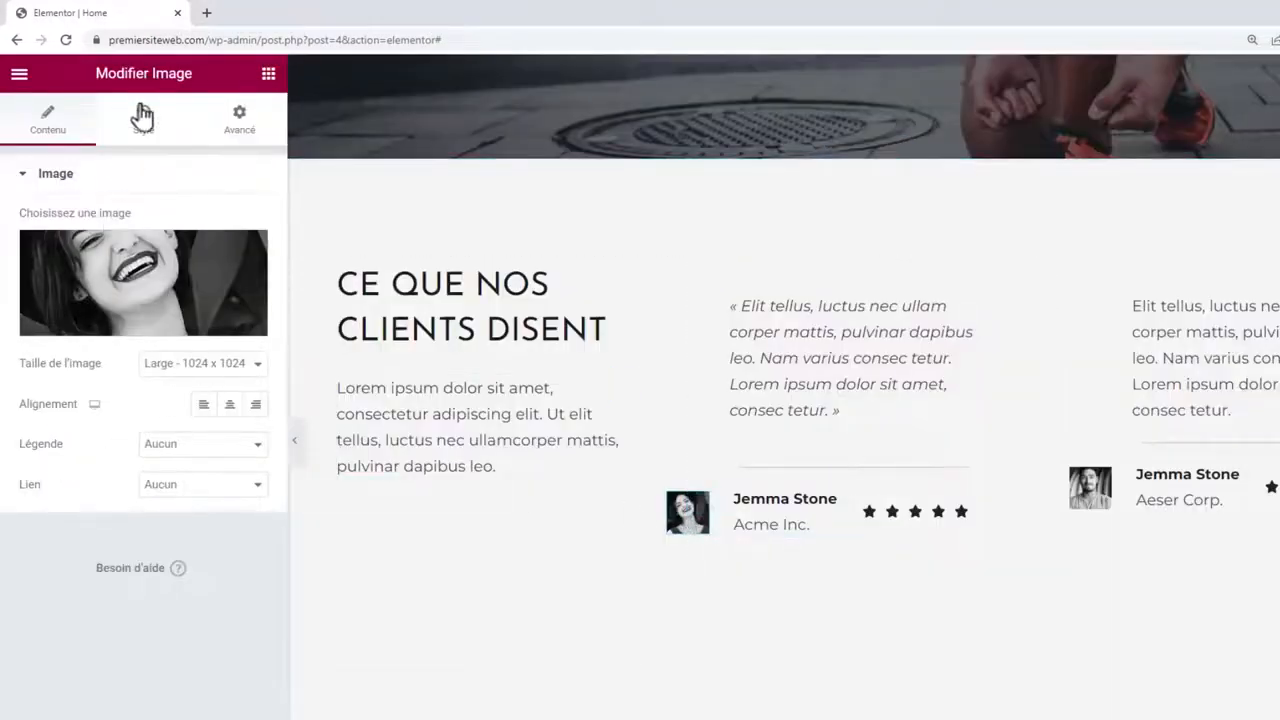
left_click(143, 116)
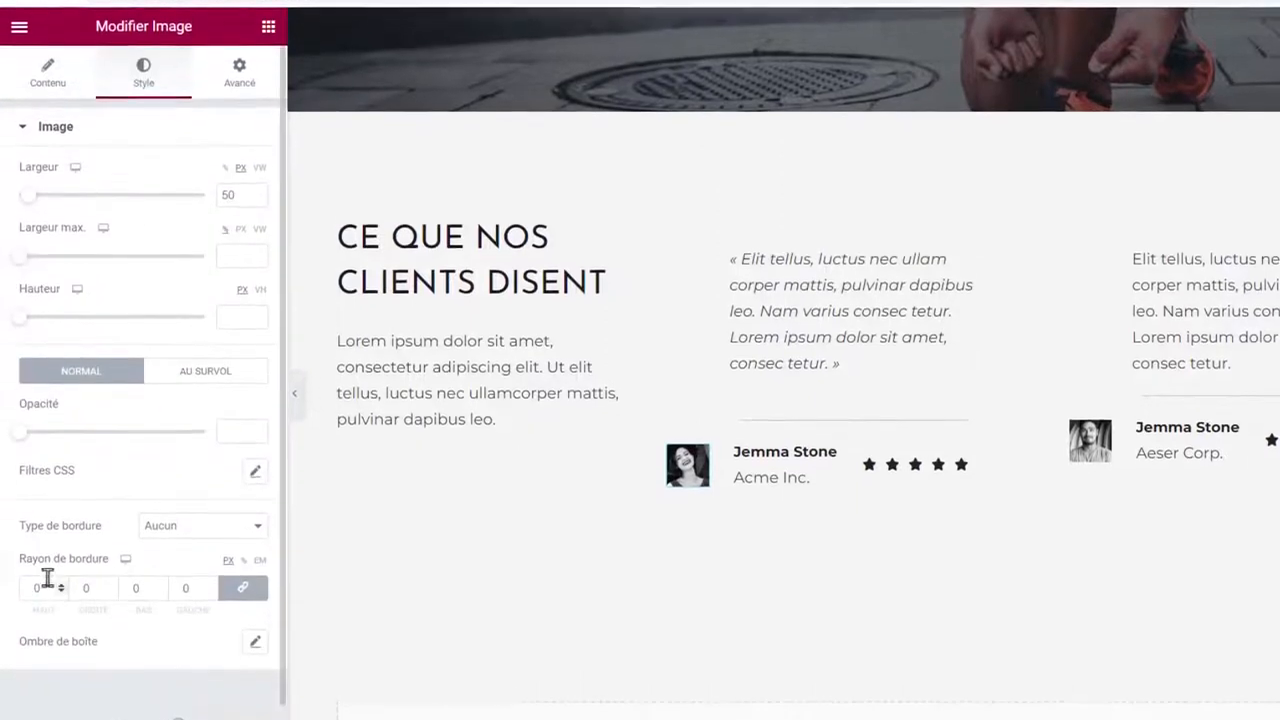
left_click(31, 527)
type("50")
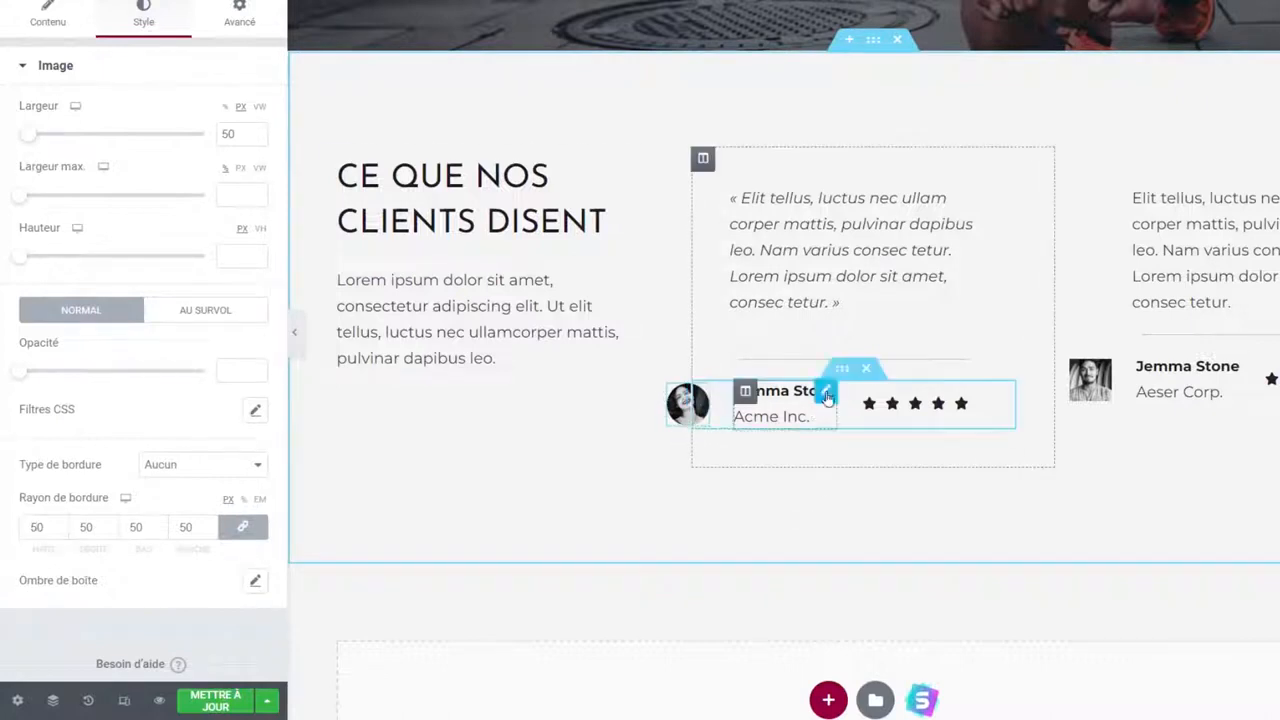
Set the first testimonial's rating to 4.5 stars coloured orange (#D17510).
left_click(766, 394)
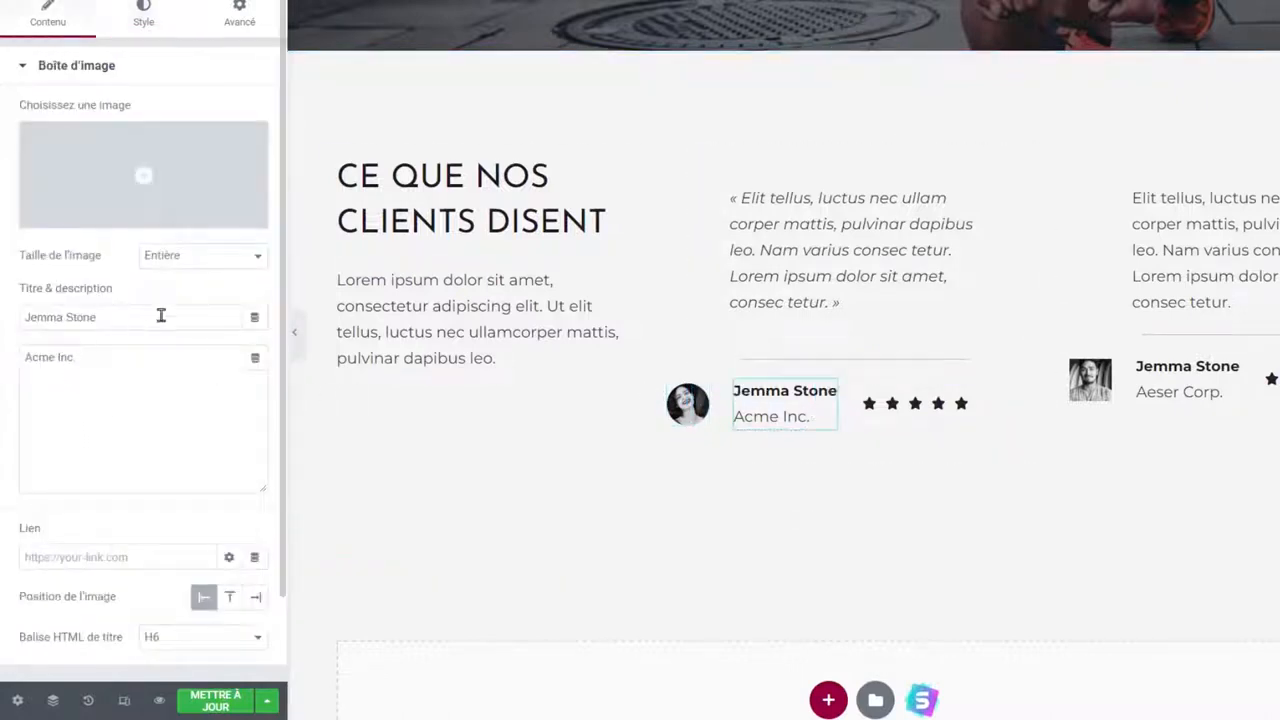
left_click(915, 403)
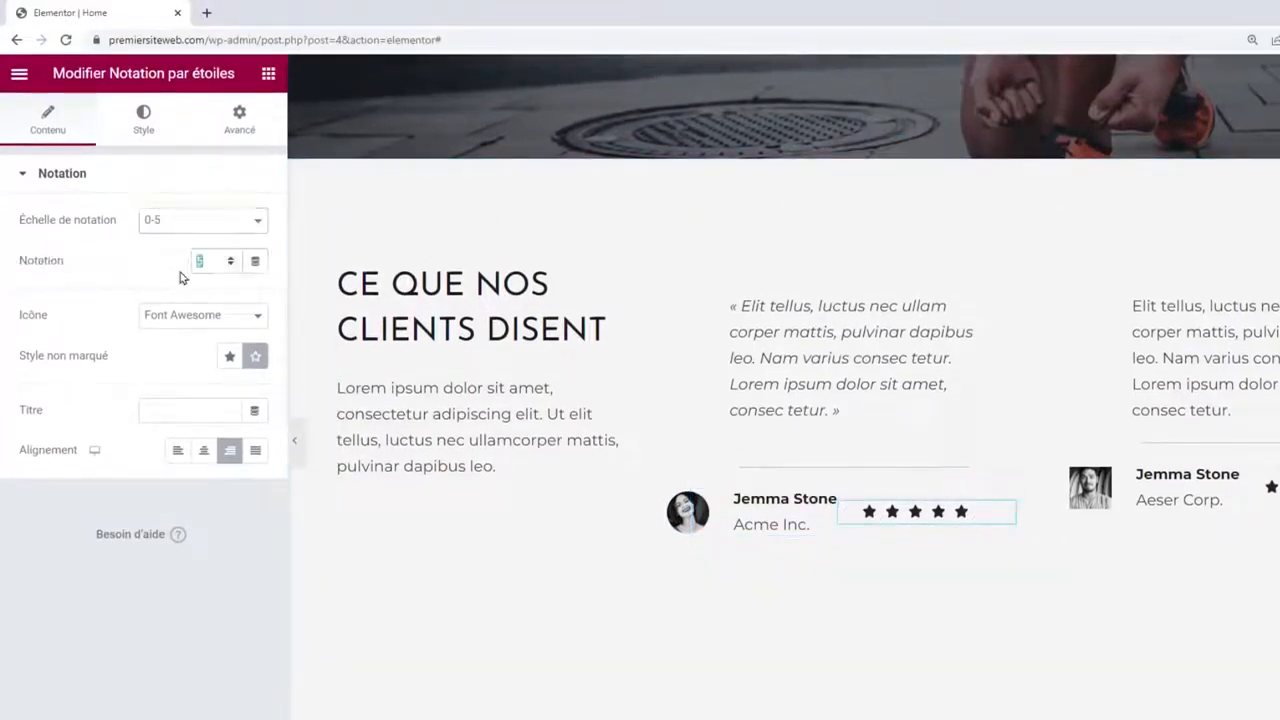
type(".5")
left_click(146, 120)
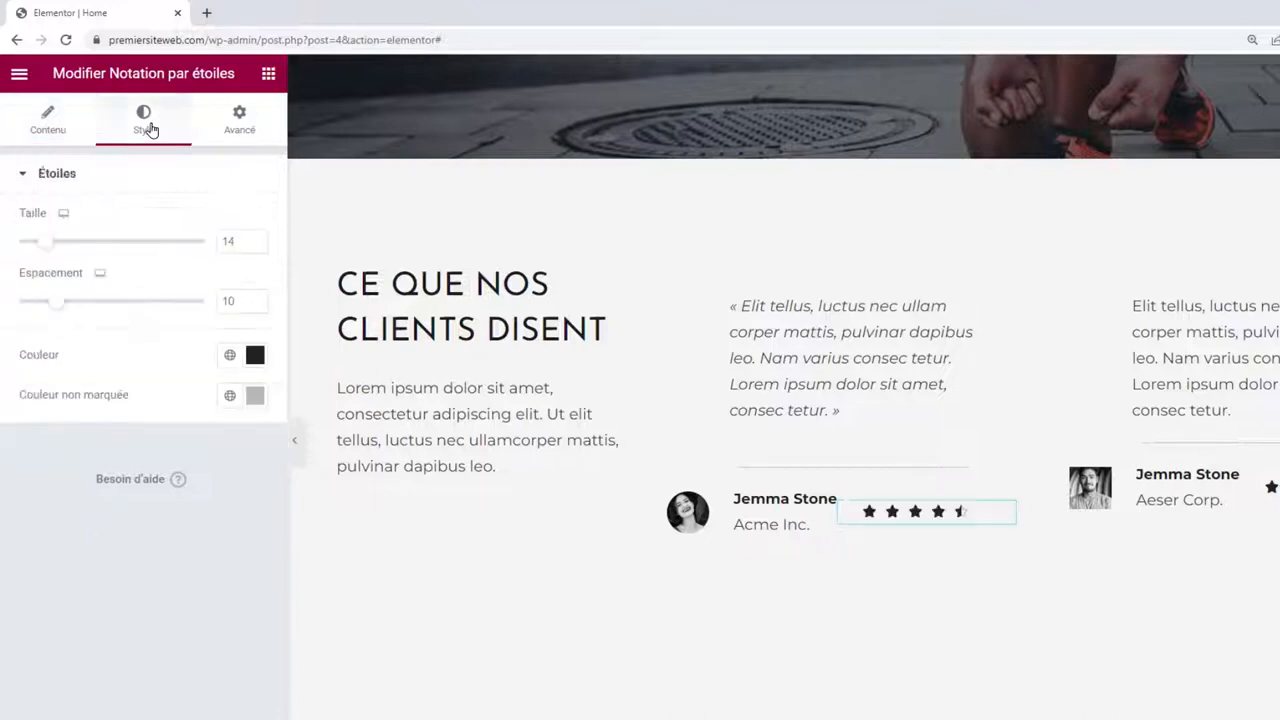
left_click(255, 357)
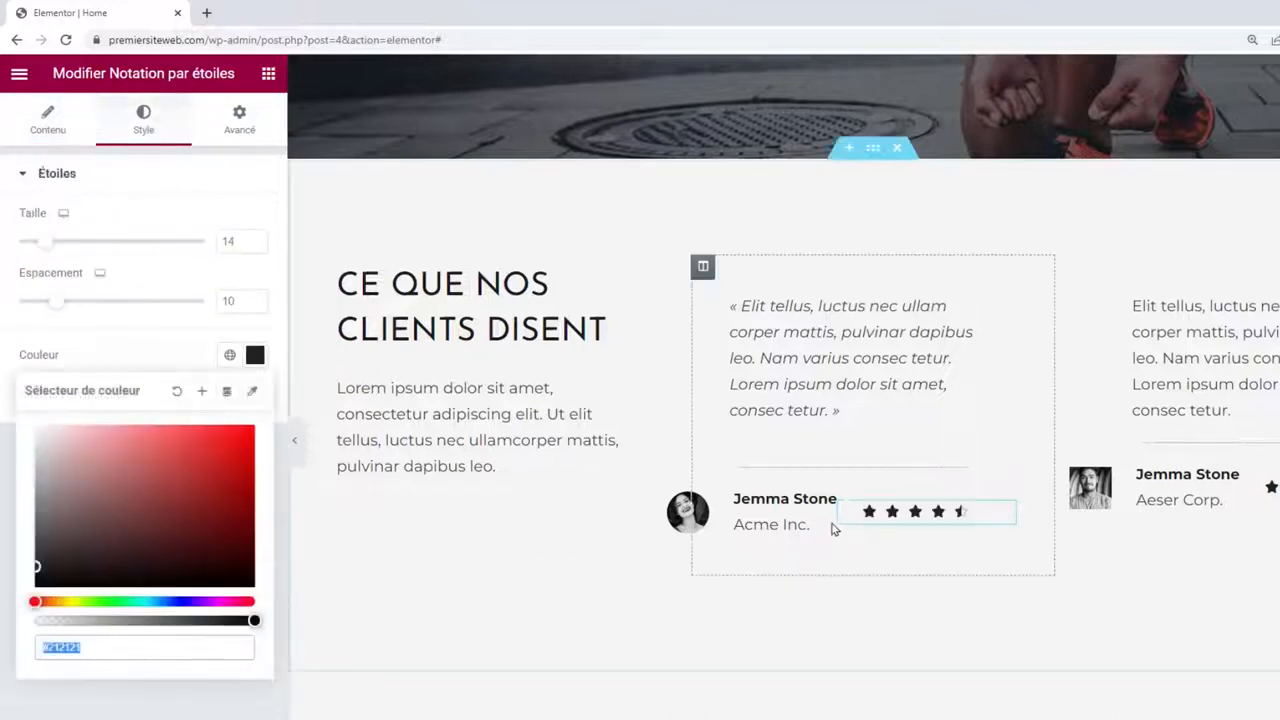
left_click_drag(84, 603, 66, 601)
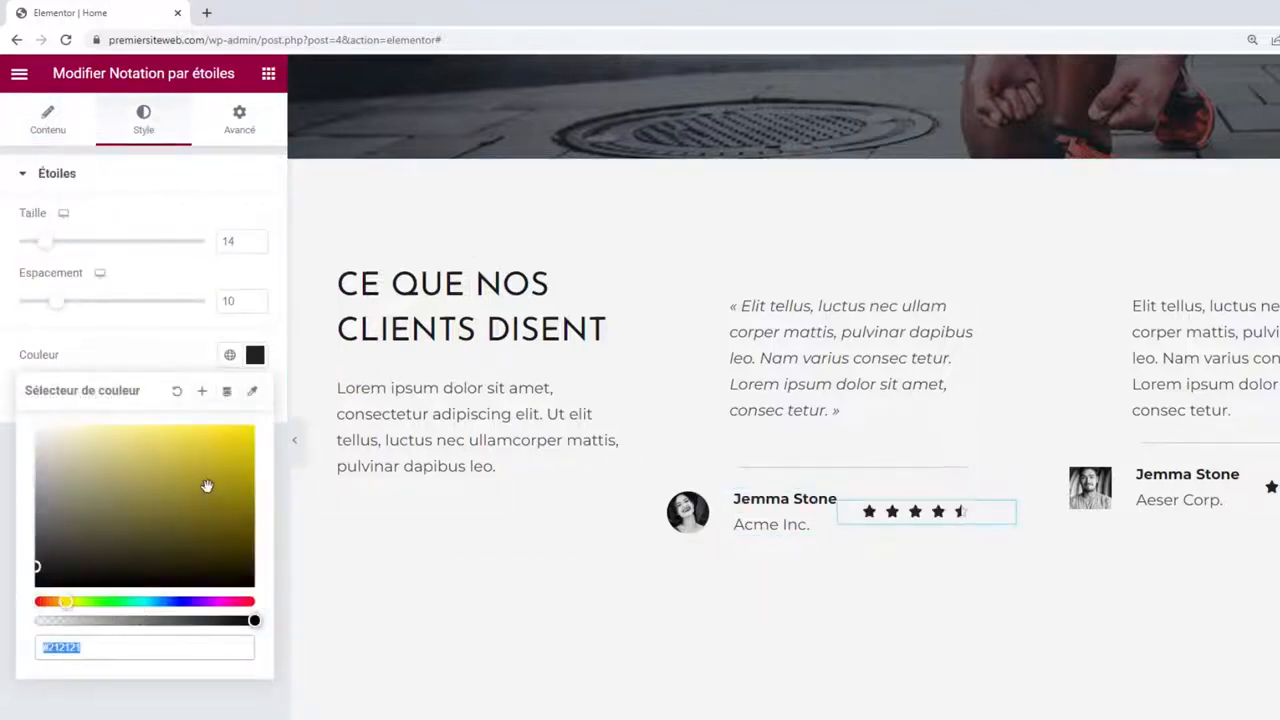
left_click_drag(245, 438, 237, 431)
left_click_drag(85, 603, 52, 602)
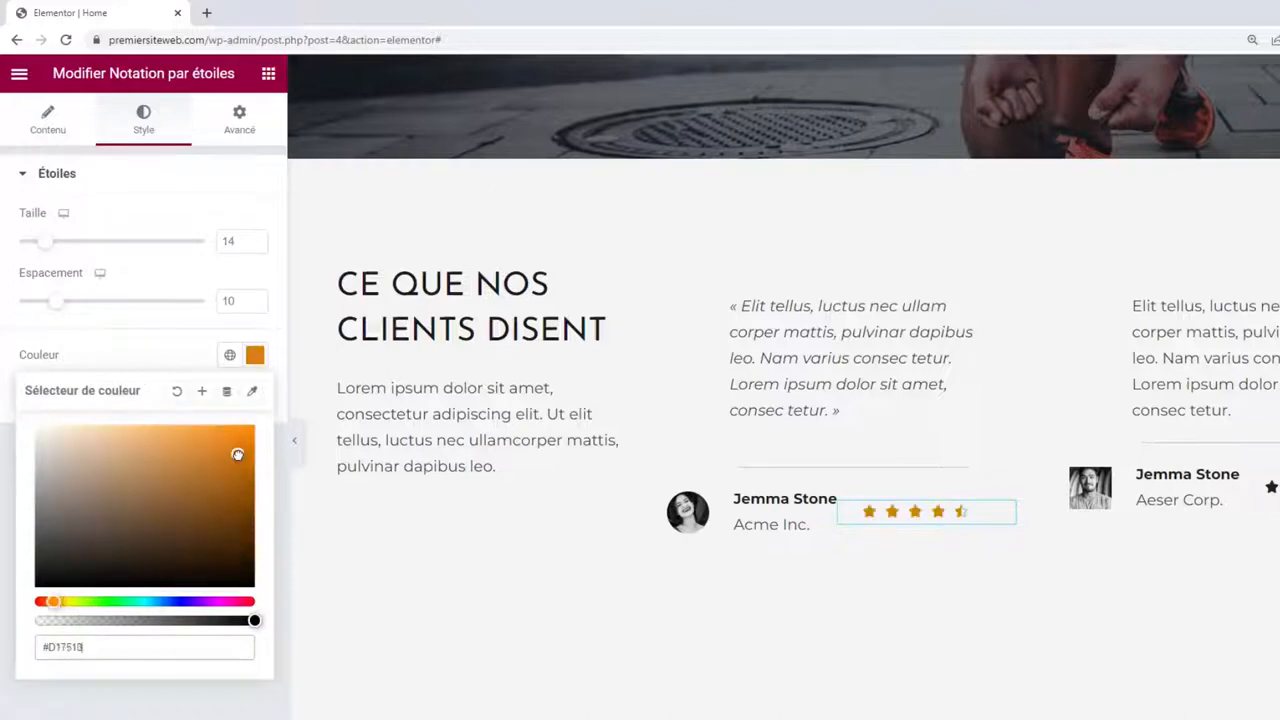
Paste the orange star style and the round avatar style onto the second testimonial.
right_click(930, 511)
left_click(783, 483)
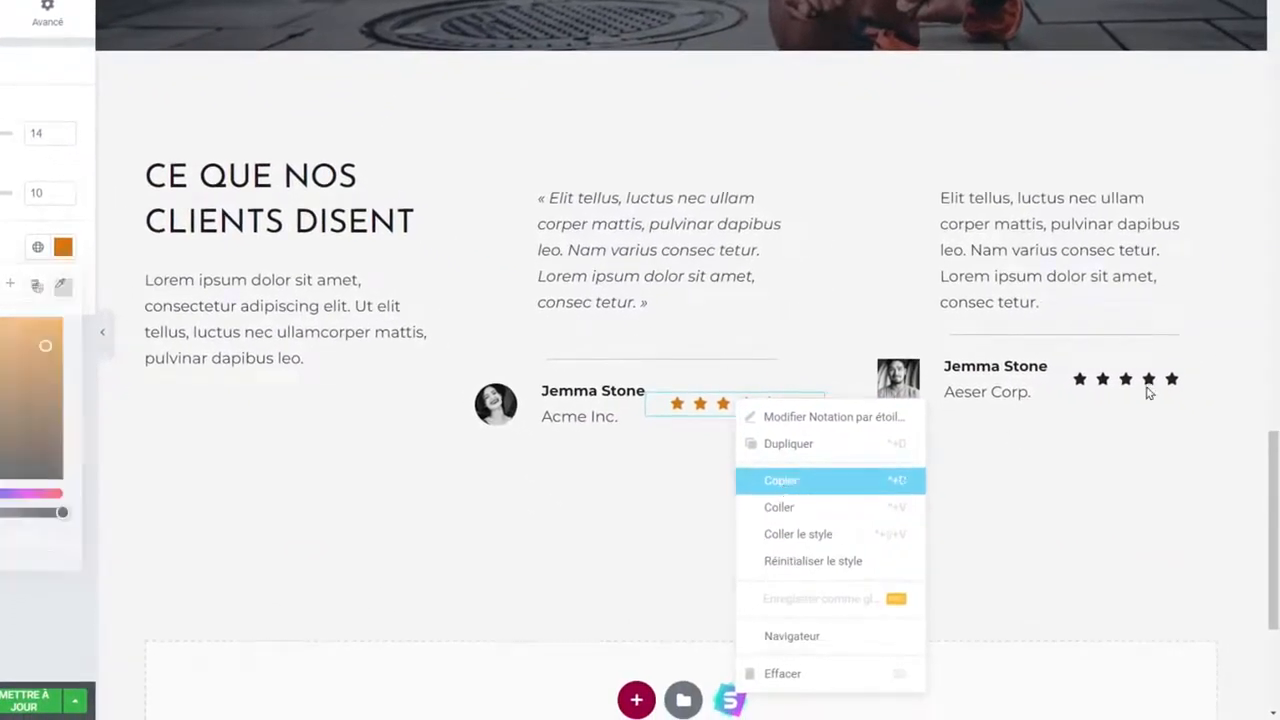
right_click(1125, 383)
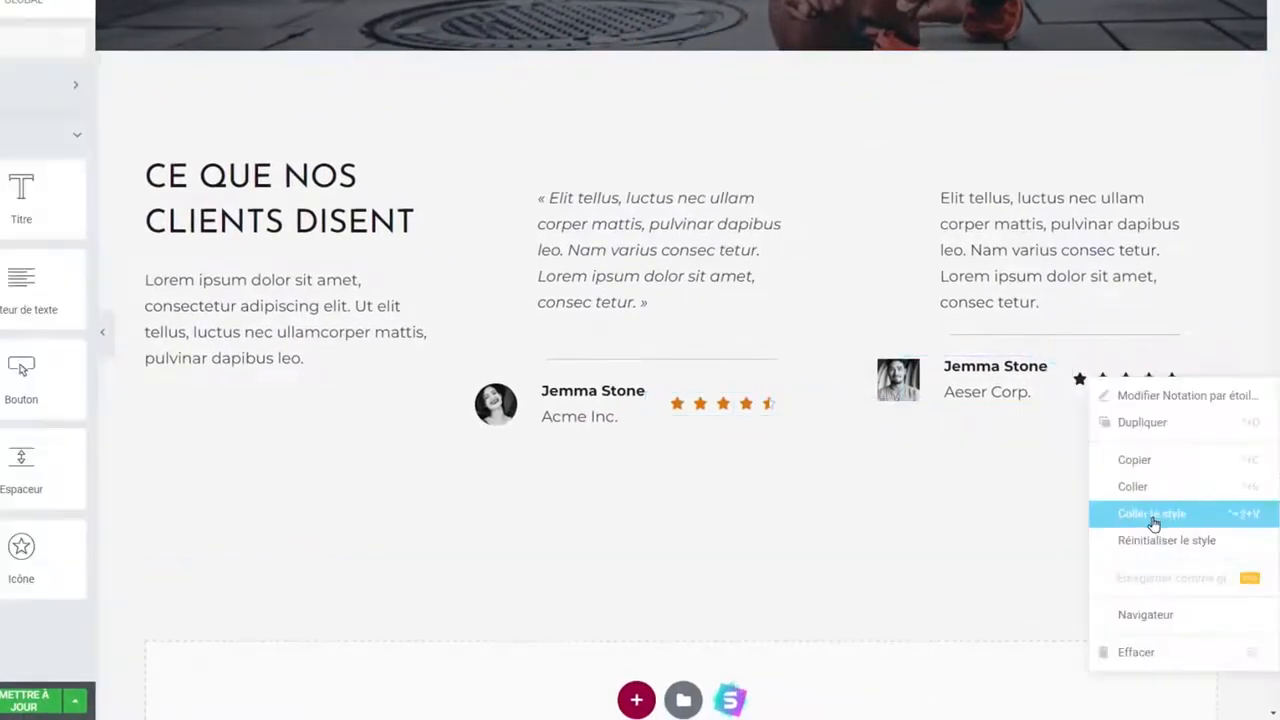
left_click(1153, 520)
right_click(505, 410)
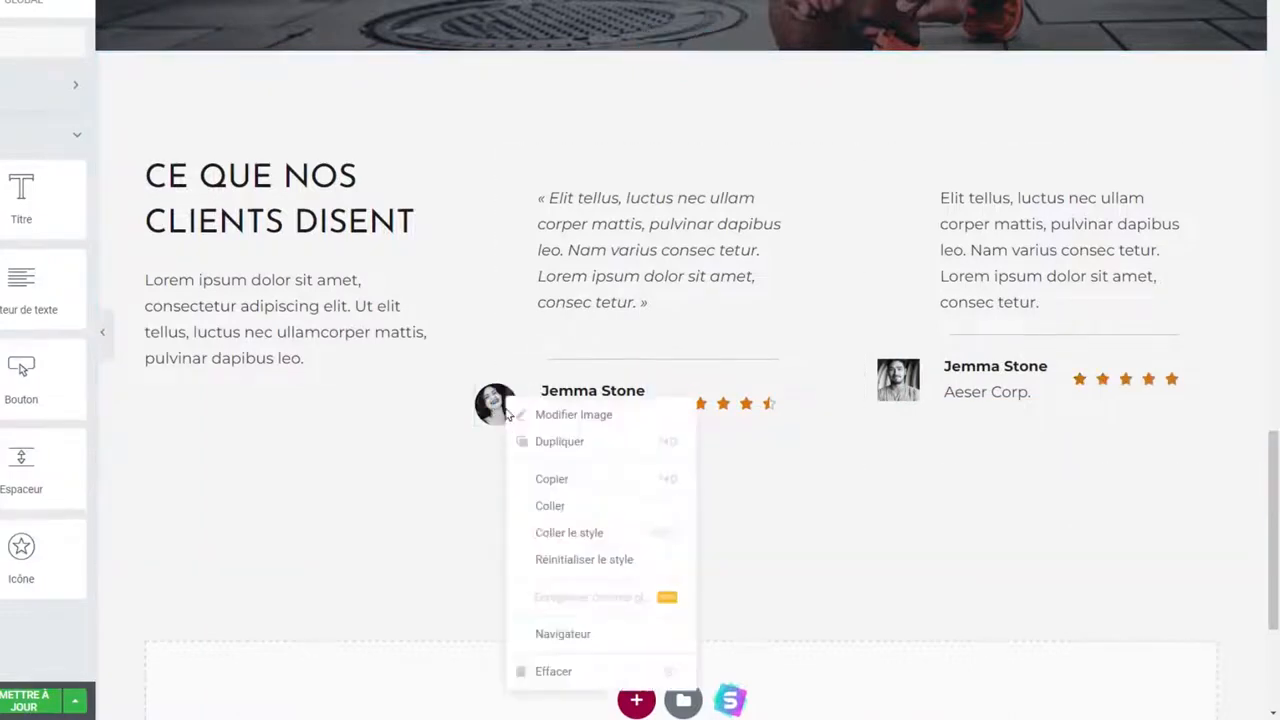
left_click(557, 485)
right_click(913, 378)
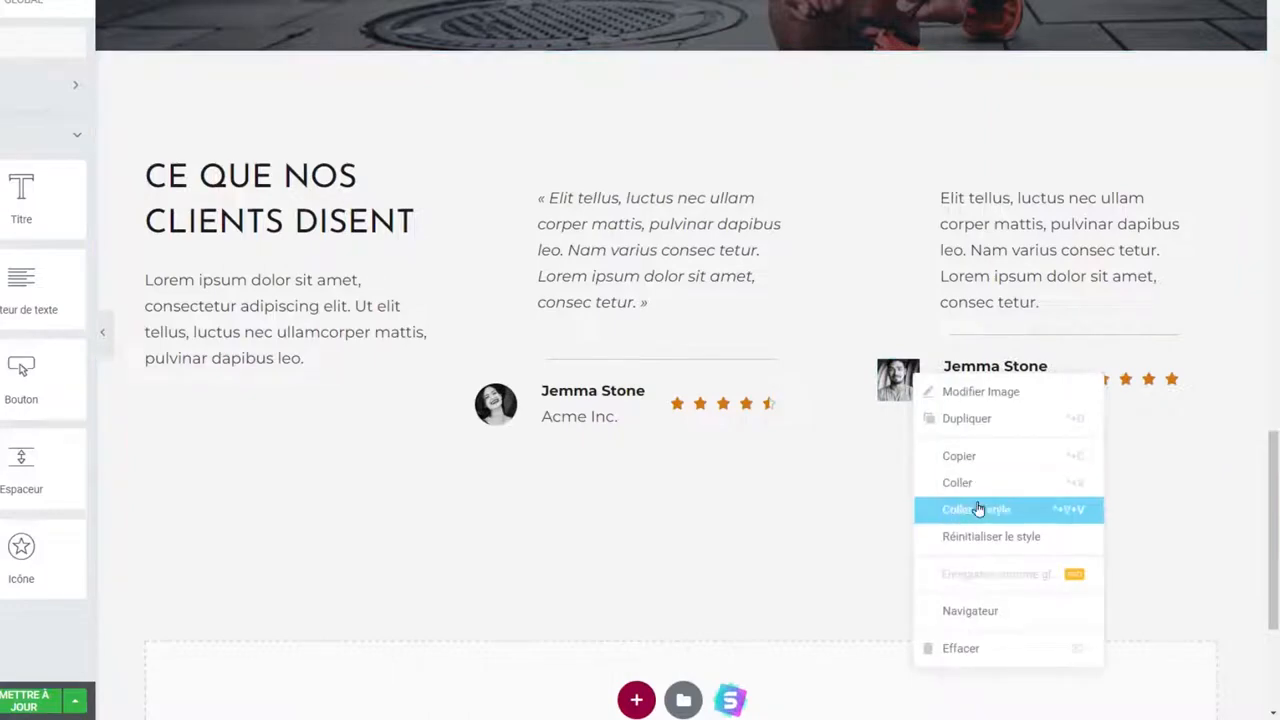
left_click(978, 510)
left_click(789, 274)
scroll(723, 306, "down", 3)
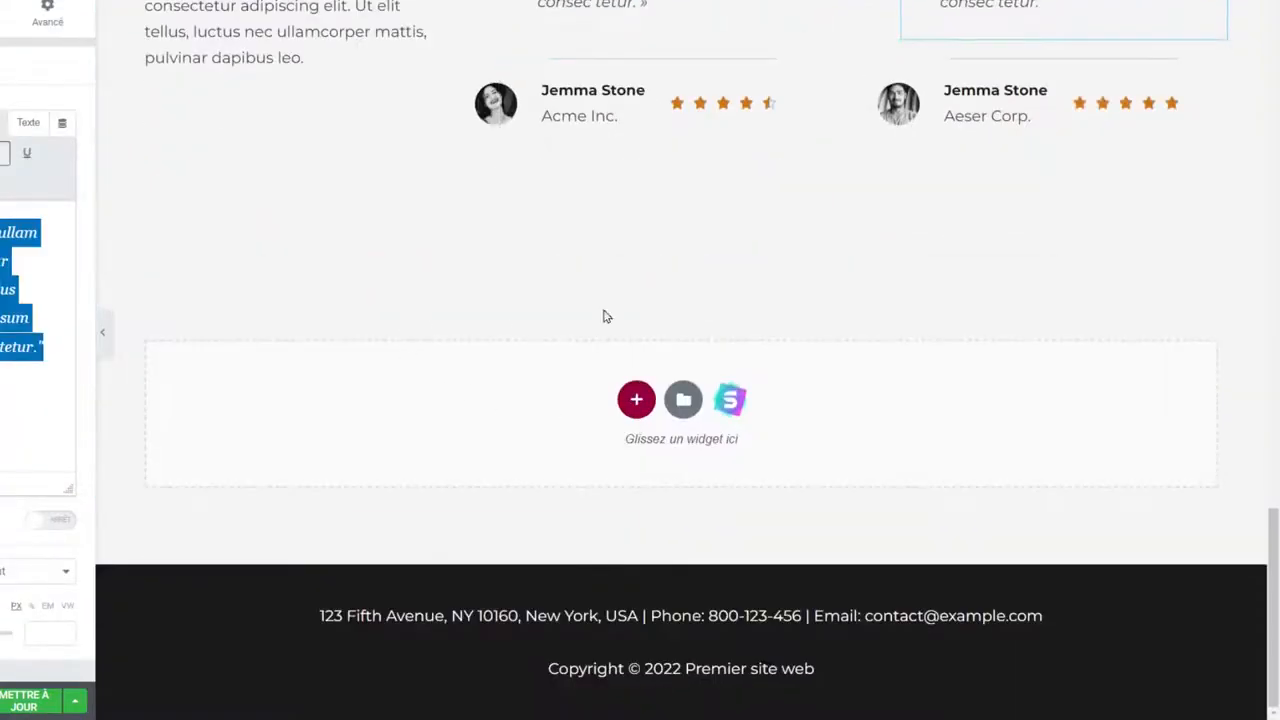
Import the dark 'Attractive Call to Action Text' block from the library's Call To Action blocks.
left_click(719, 408)
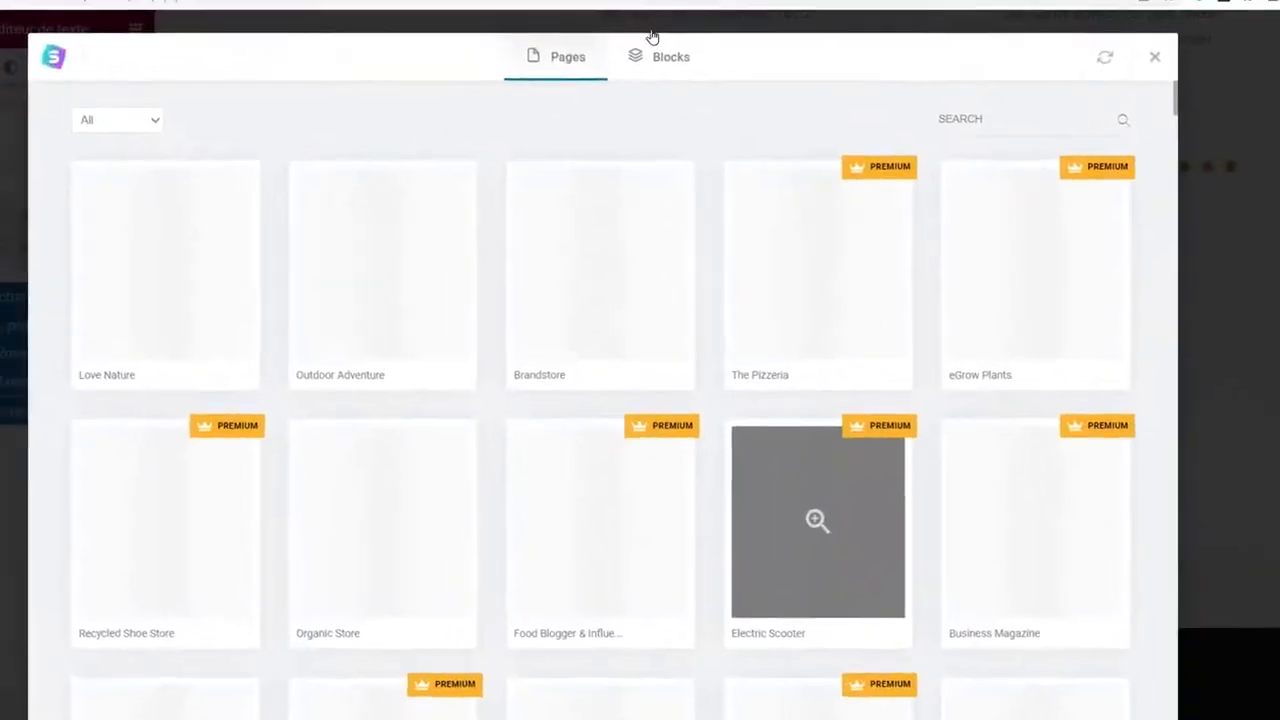
left_click(676, 75)
scroll(835, 303, "down", 8)
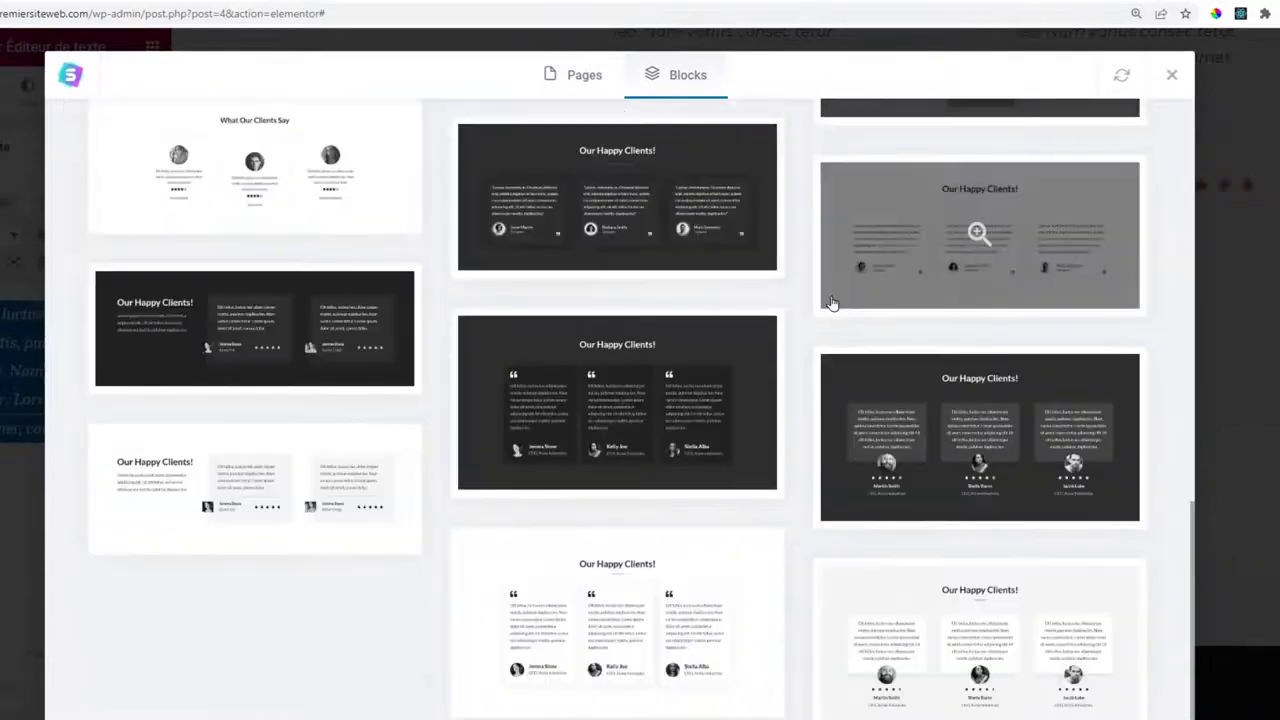
scroll(832, 303, "up", 8)
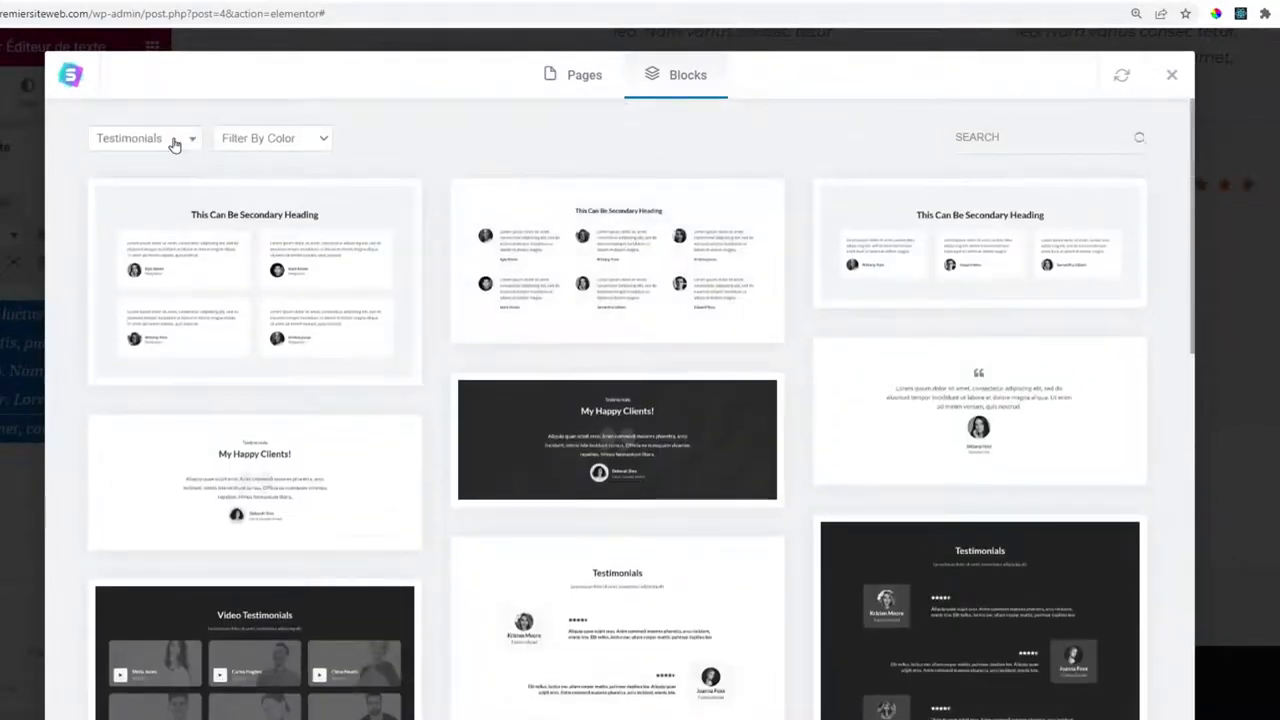
left_click(171, 137)
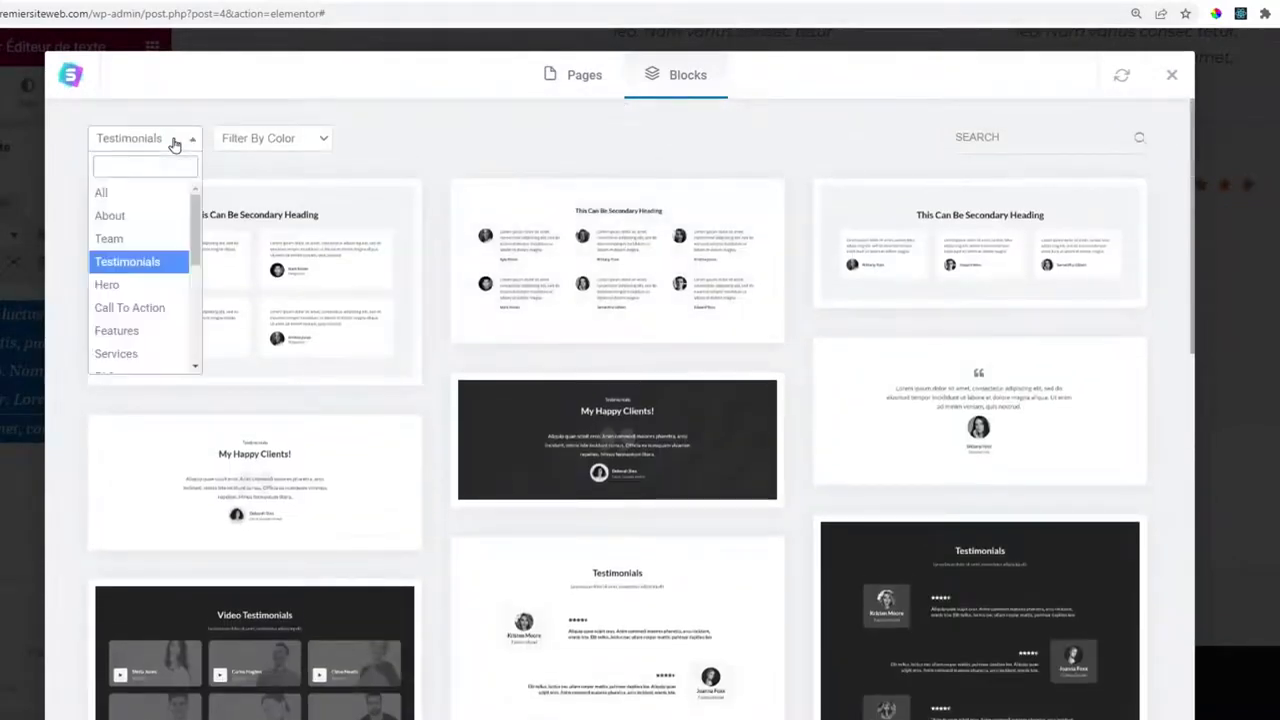
left_click(145, 308)
scroll(858, 314, "down", 5)
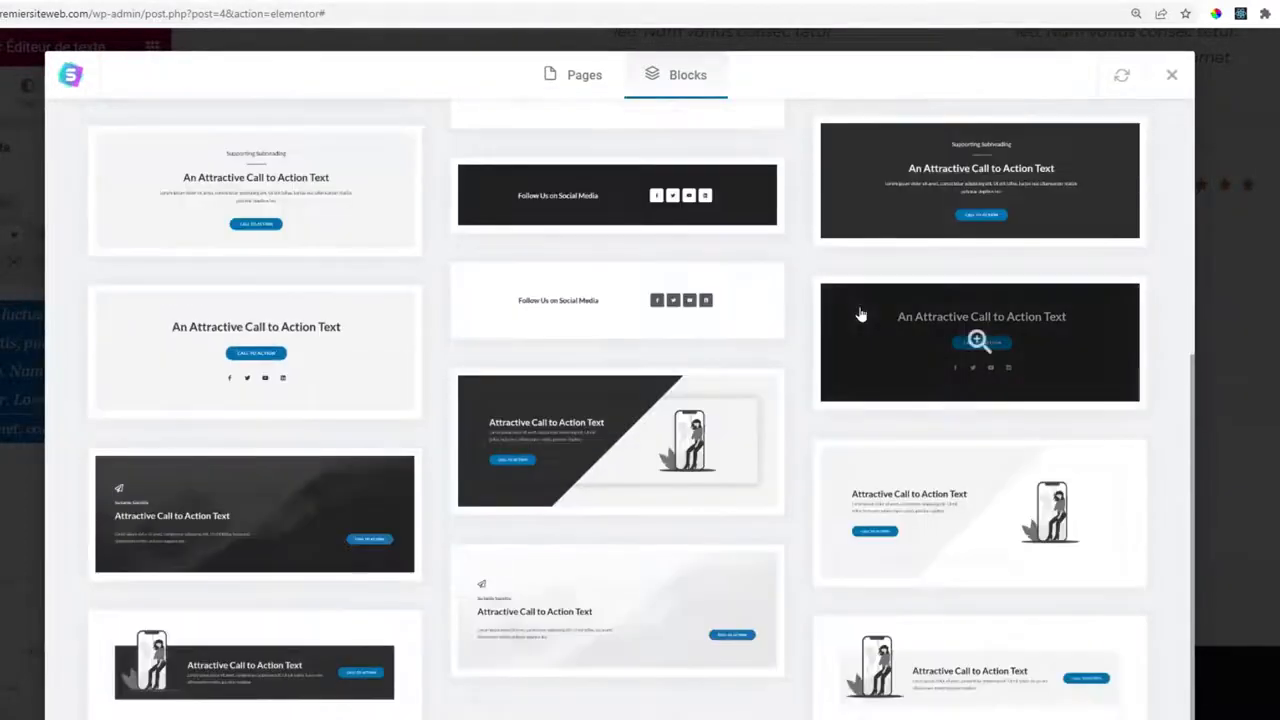
left_click(251, 514)
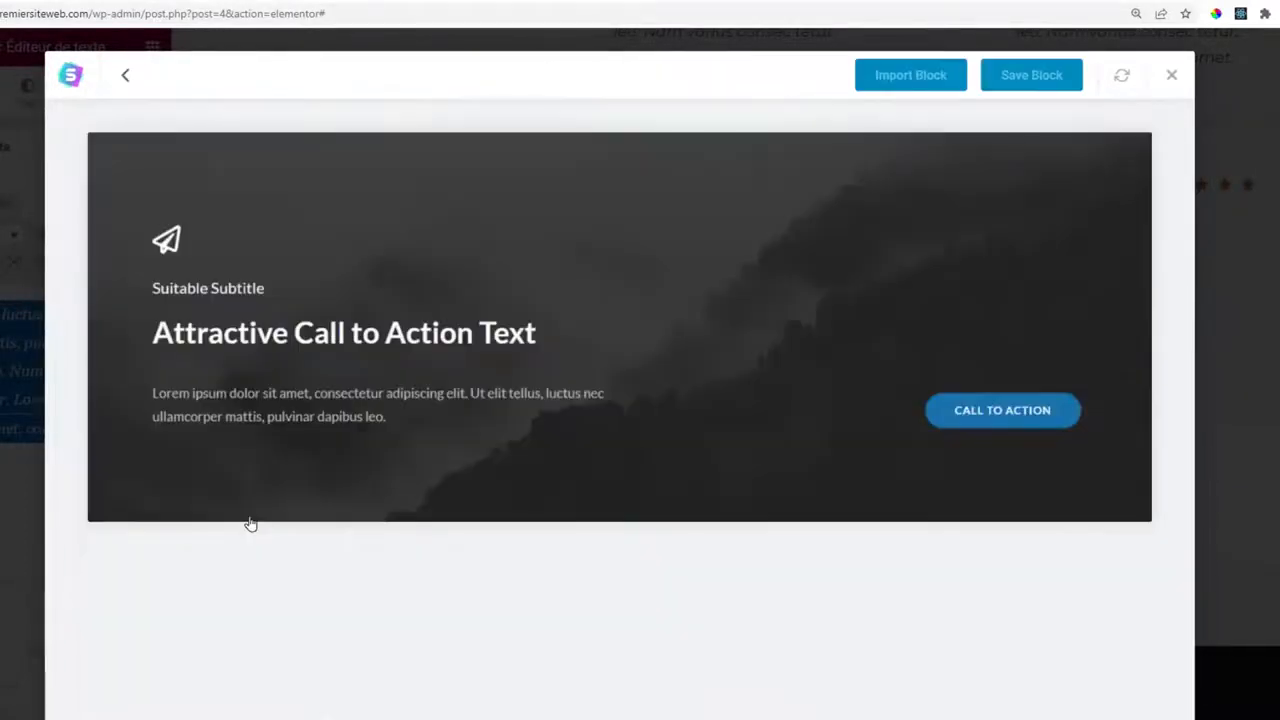
left_click(924, 84)
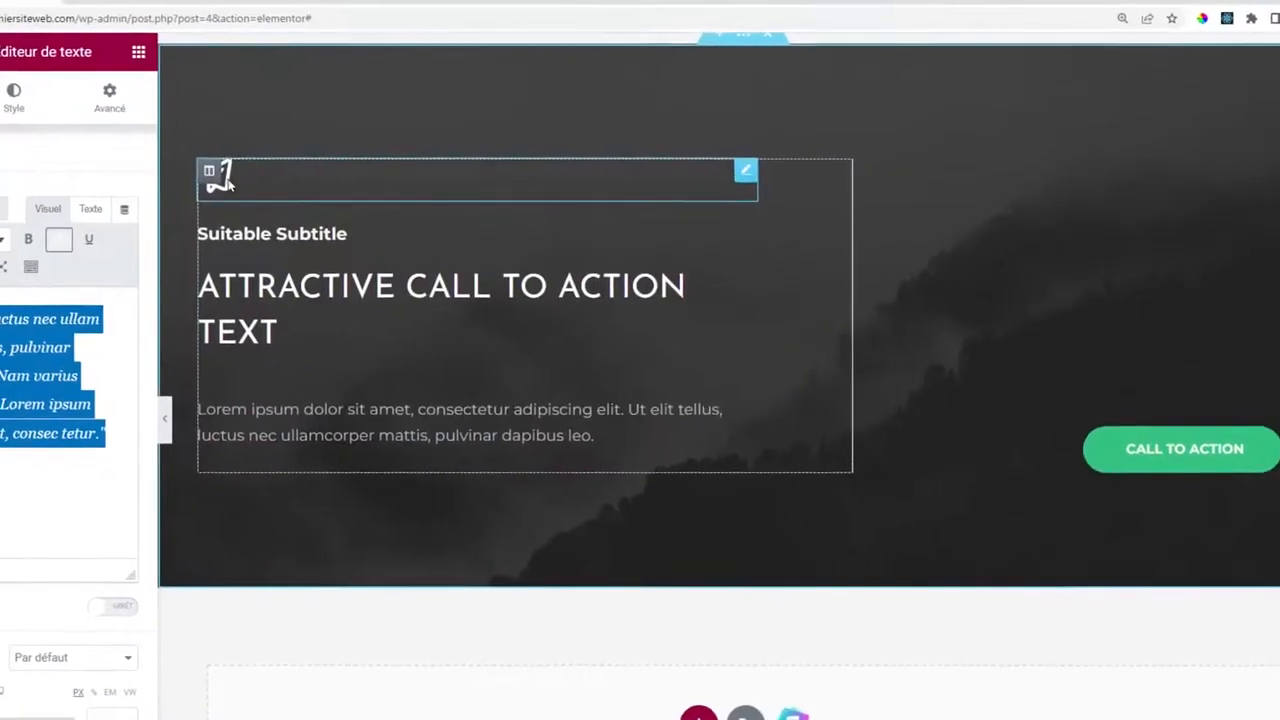
Delete the paper-plane icon and the 'Suitable Subtitle' text from the dark banner.
left_click(605, 176)
right_click(604, 174)
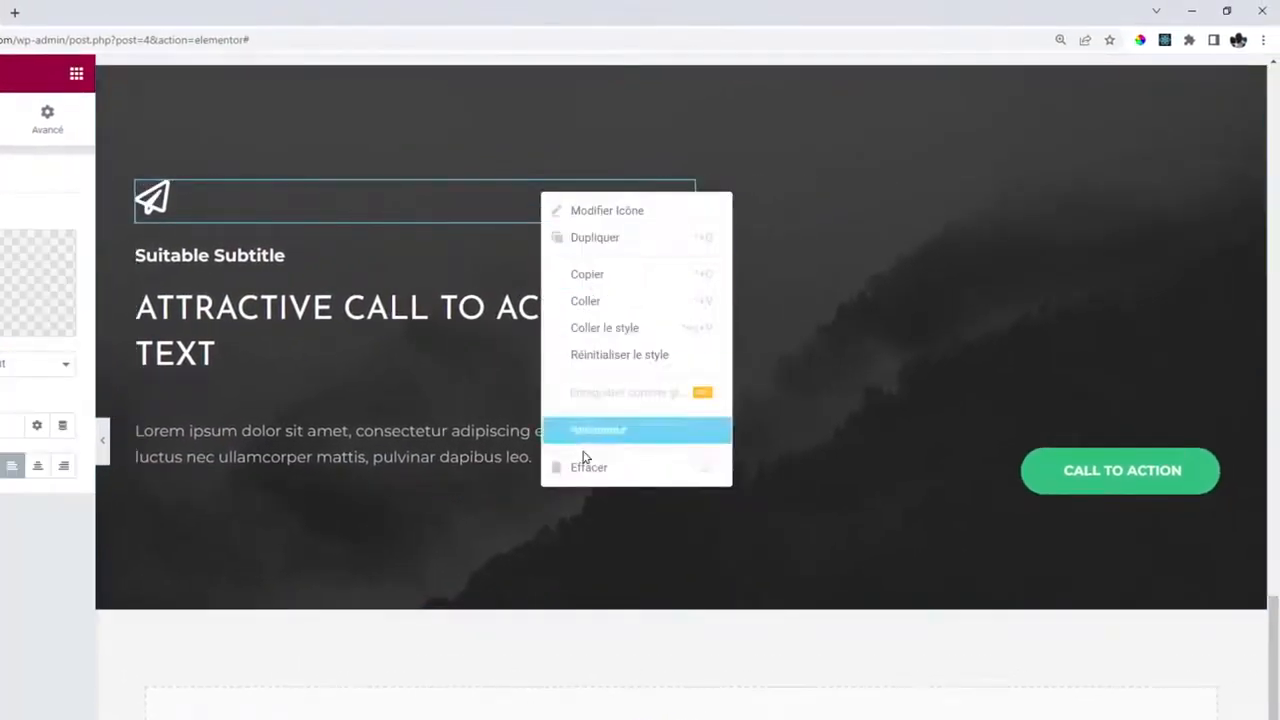
left_click(588, 467)
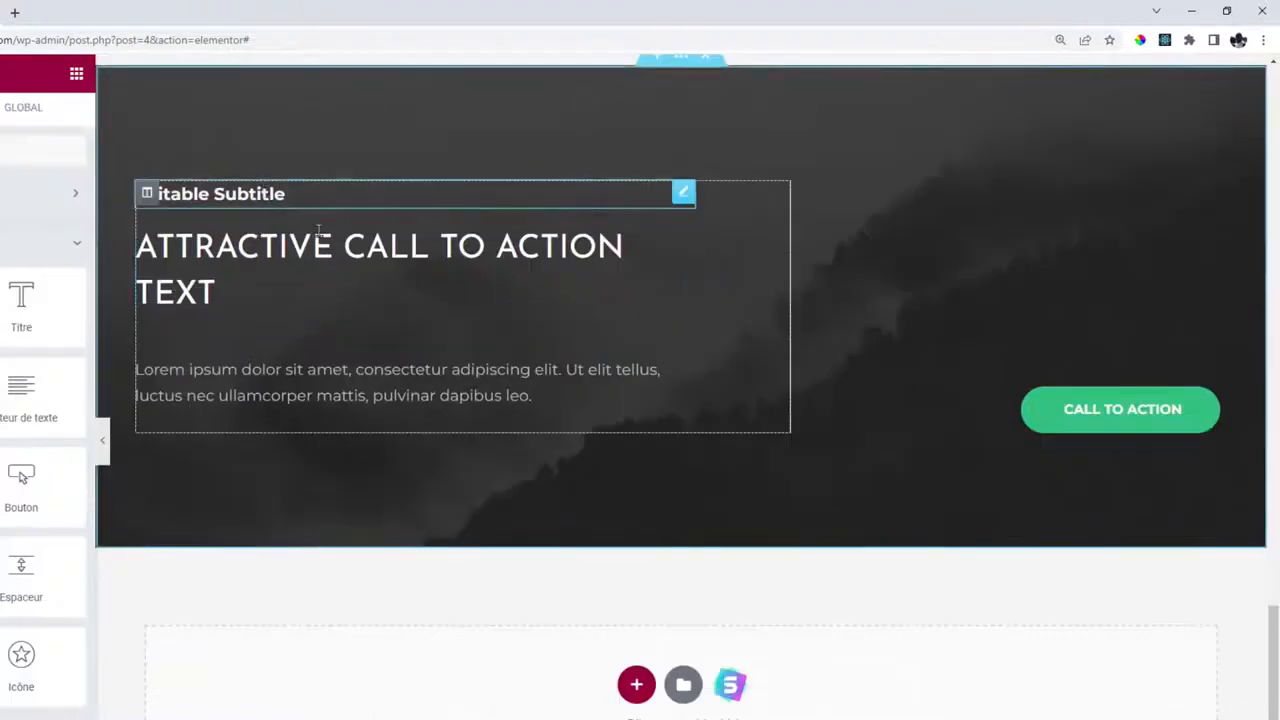
right_click(266, 193)
left_click(343, 467)
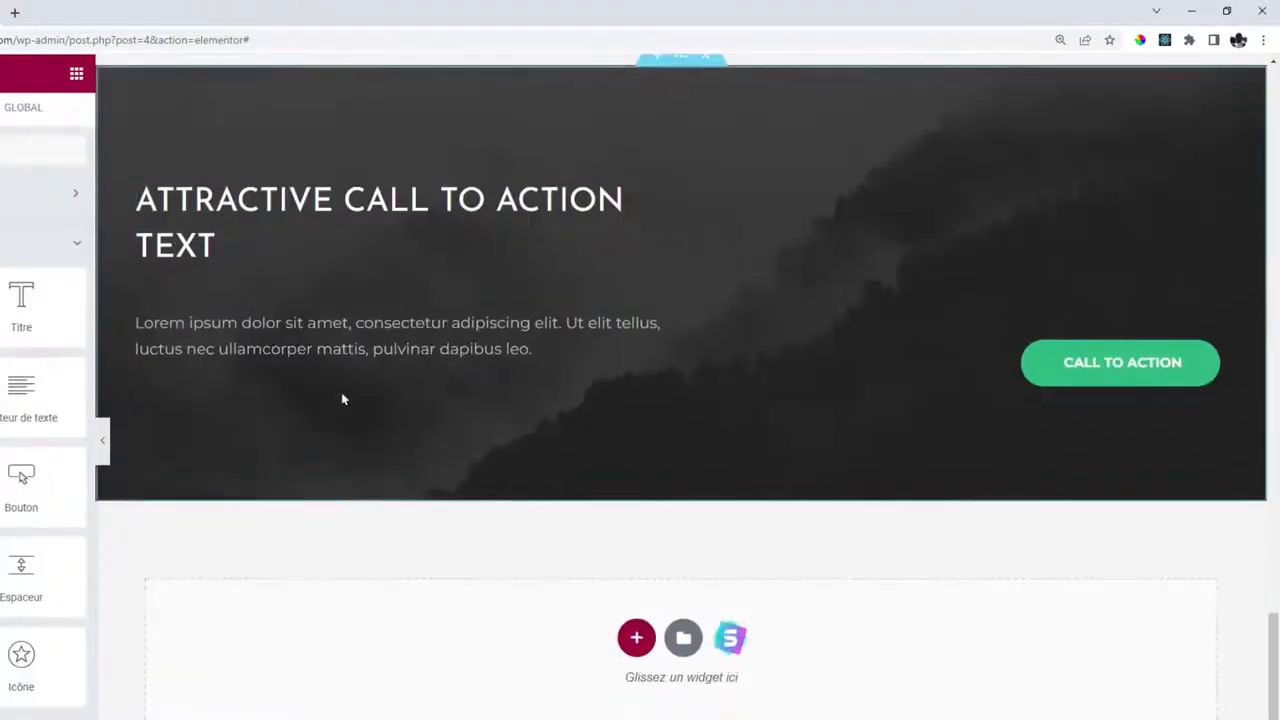
Replace the banner heading with the pasted text 'ENTRAÎNEMENT EN ILLIMITÉ. 7J/7'.
left_click(376, 200)
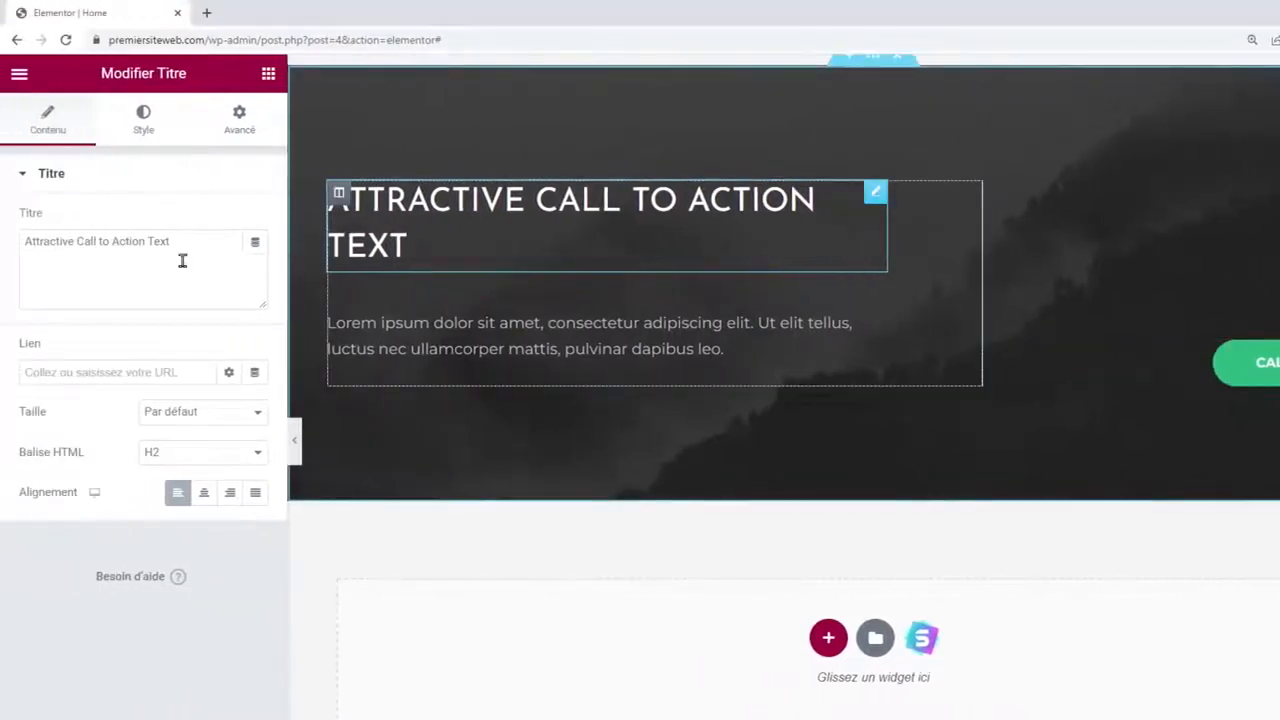
key("Return")
triple_click(83, 251)
type("ENTRAÎNEMENT EN ILLIMITÉ. 7J/7")
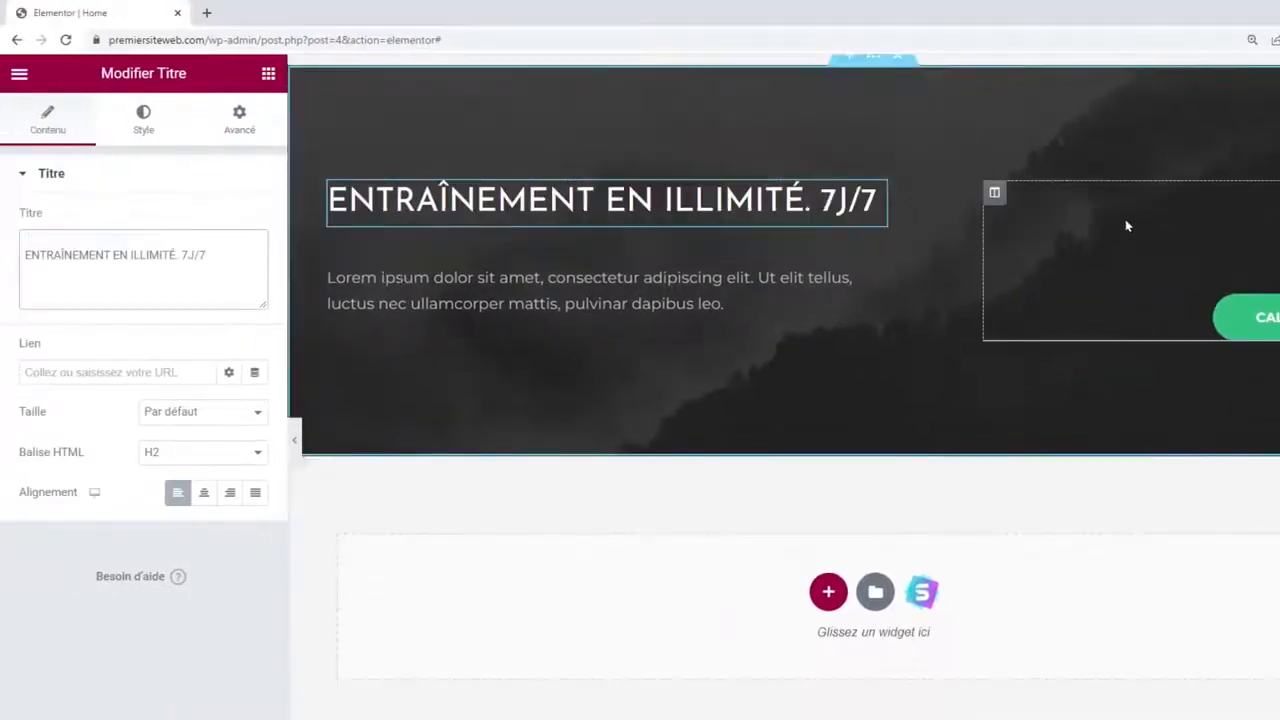
scroll(874, 266, "up", 1)
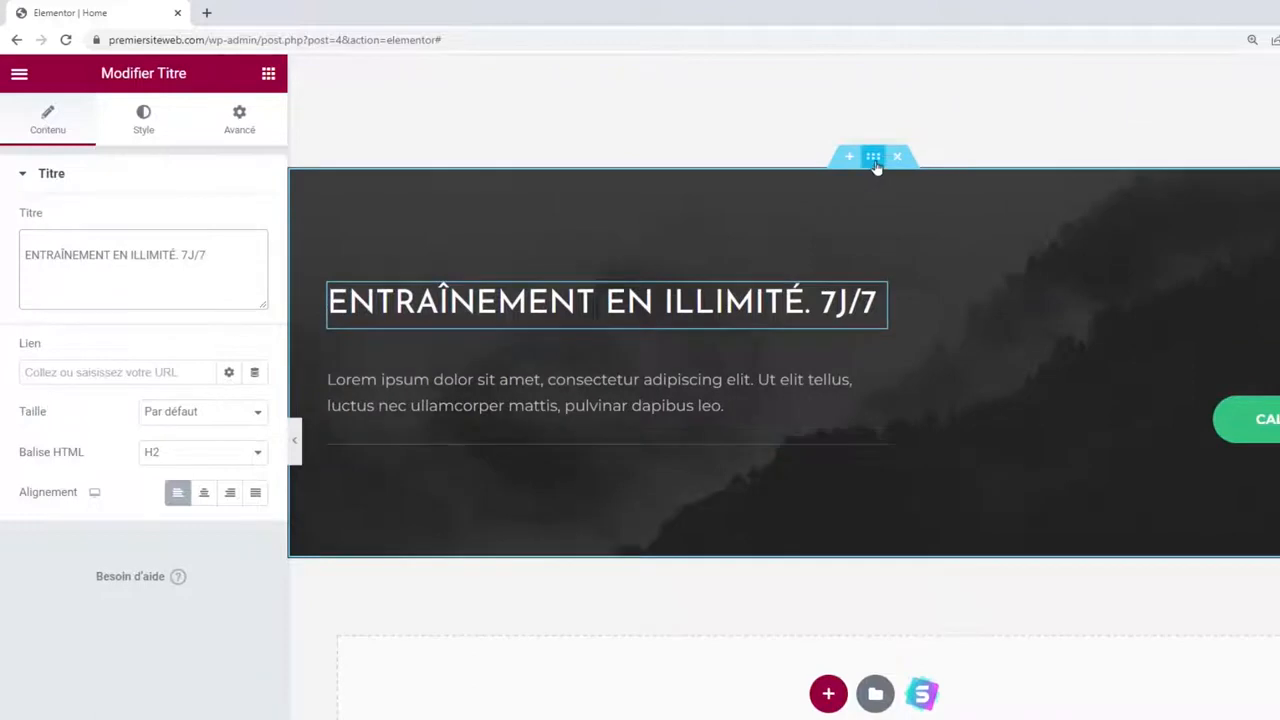
Set the dark banner section's top and bottom padding (Marge interne) to 60.
left_click(875, 163)
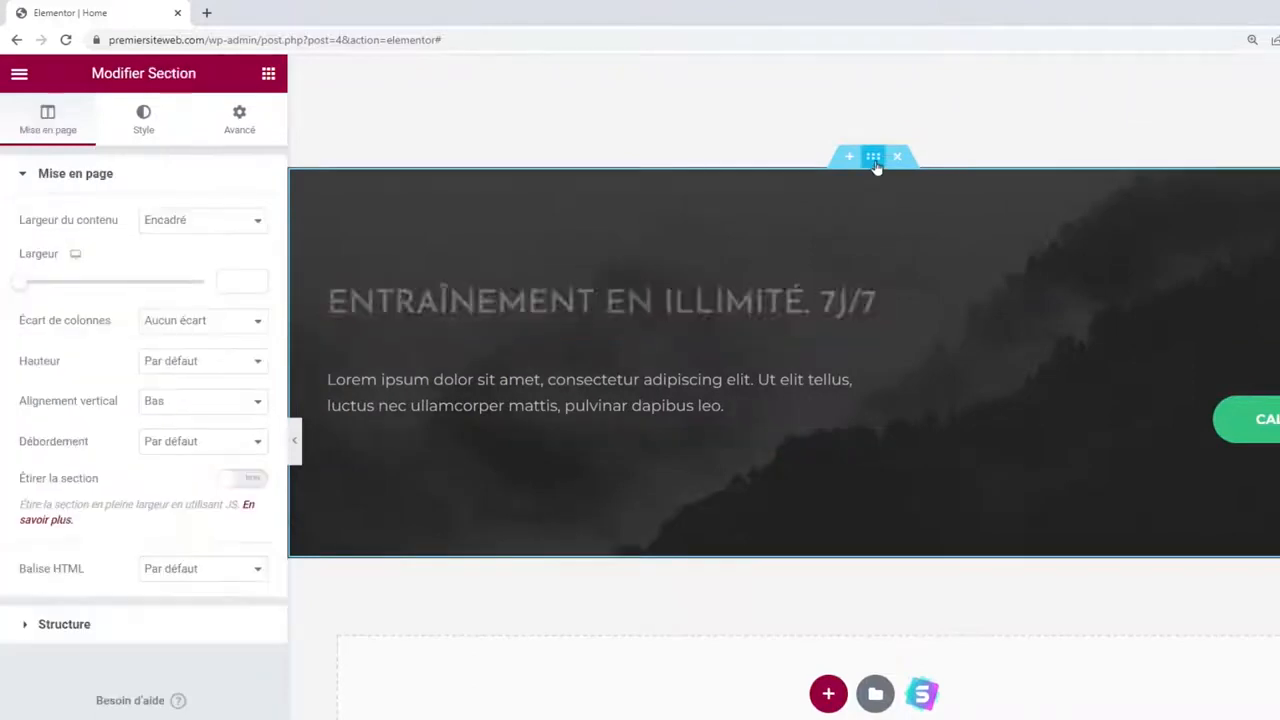
left_click(240, 120)
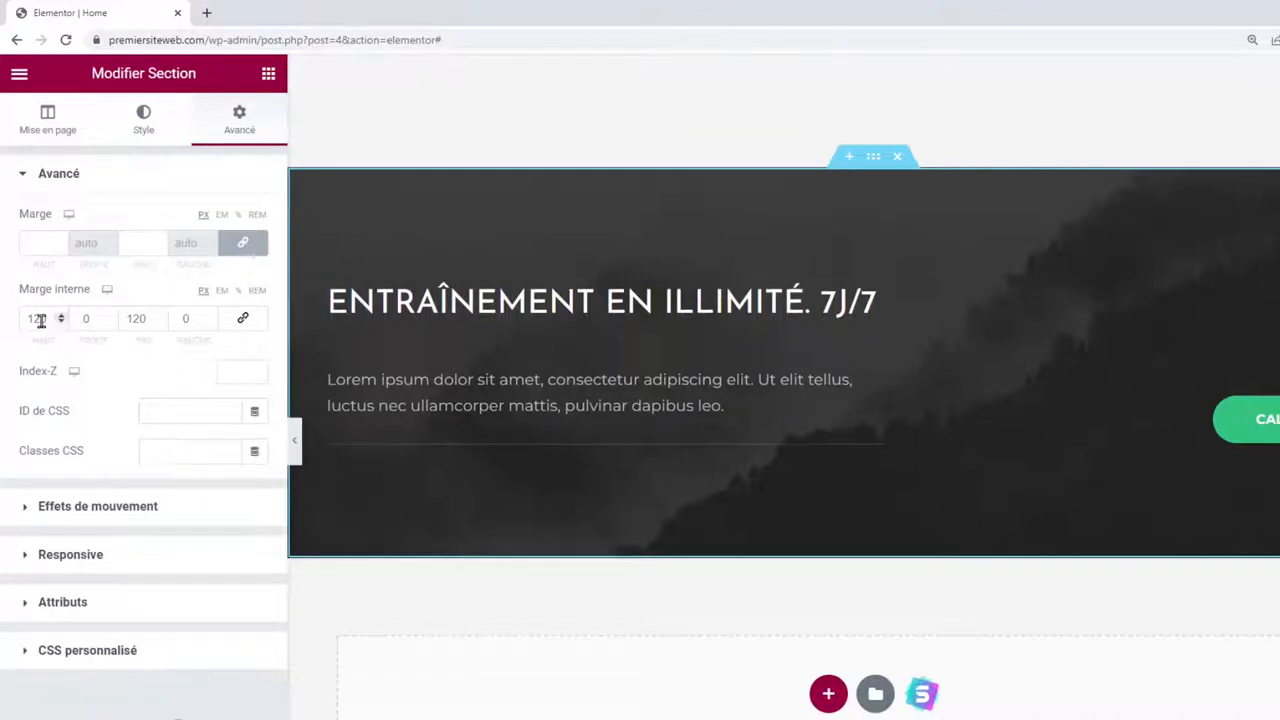
type("60")
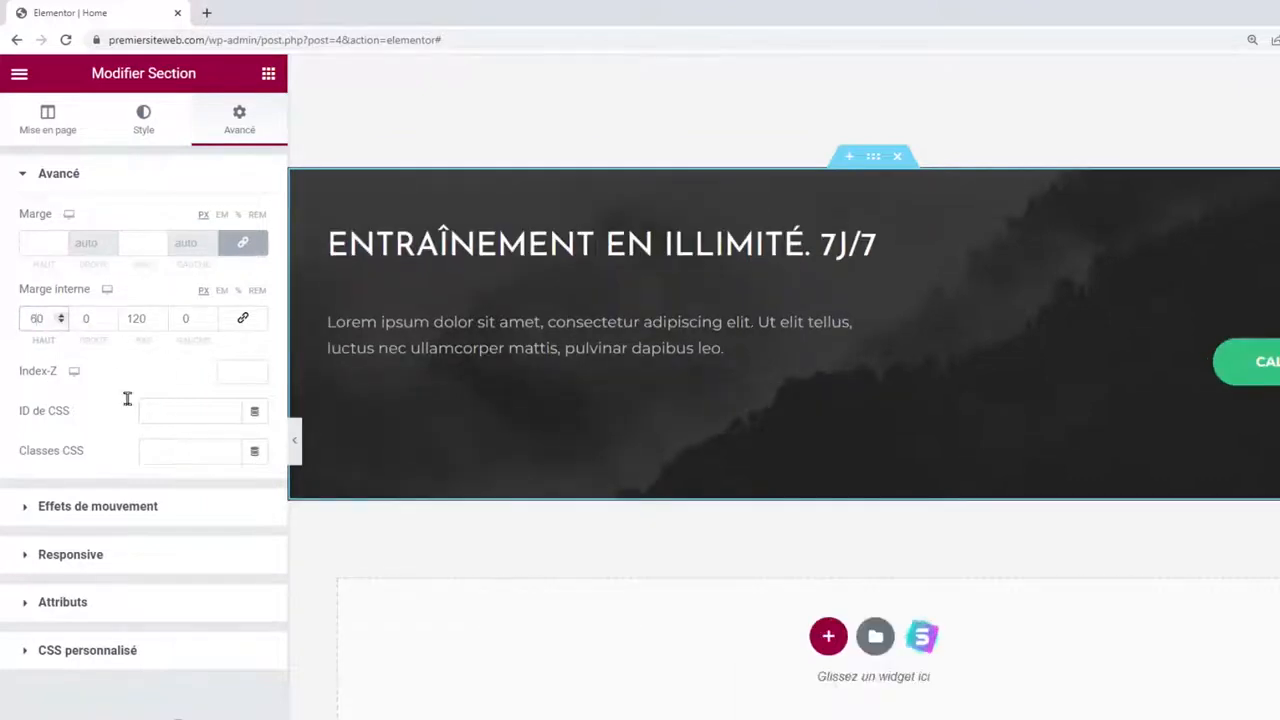
double_click(141, 319)
type("60")
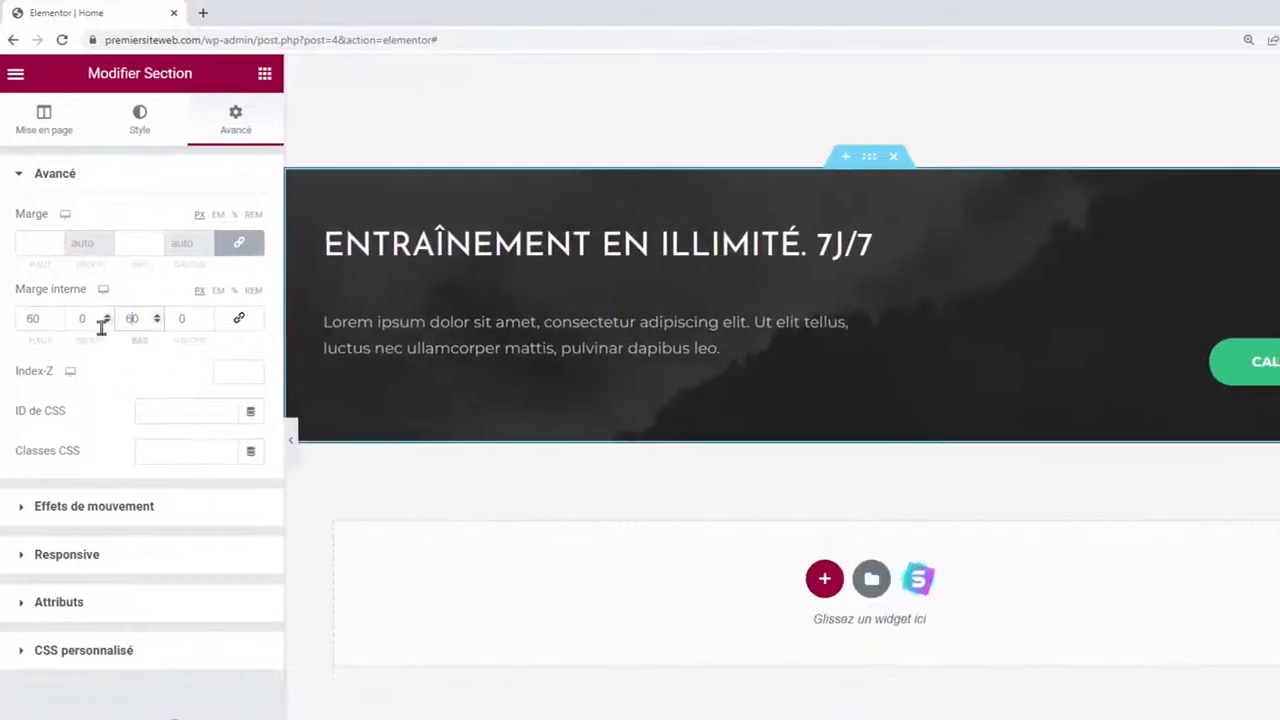
Vertically centre the button column's content with Alignement vertical set to Milieu.
left_click(995, 240)
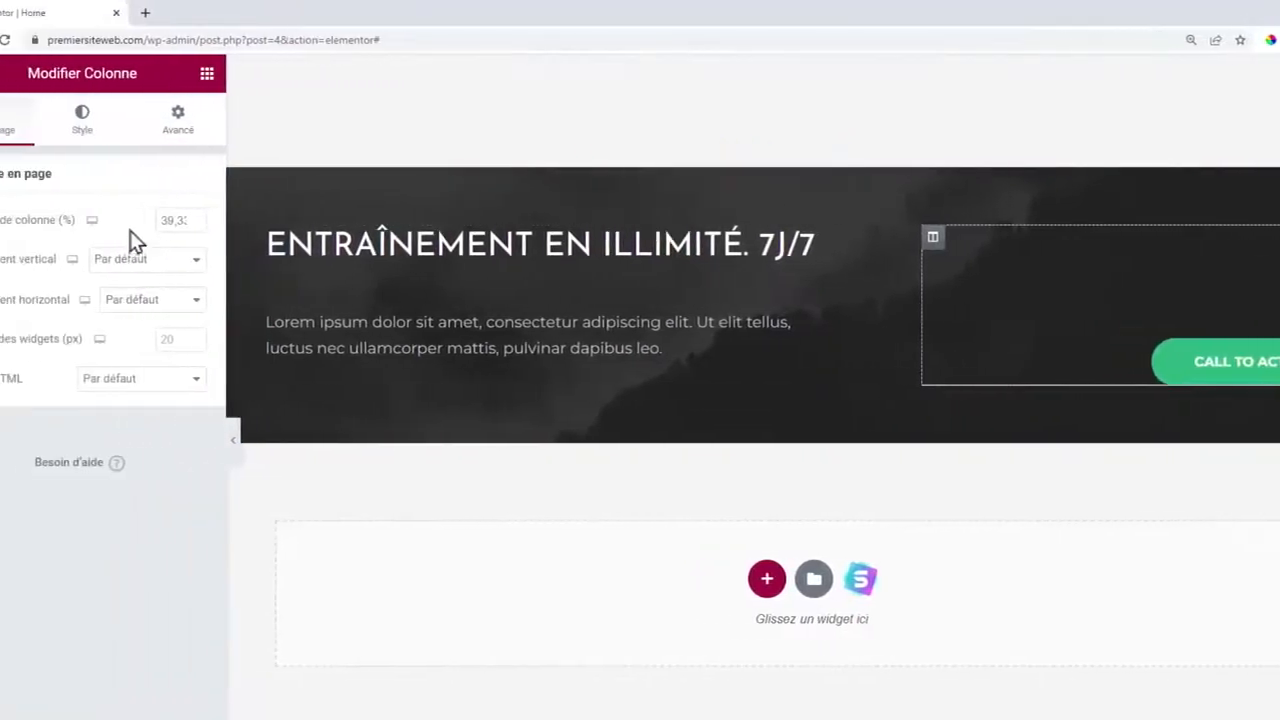
left_click(185, 262)
left_click(195, 308)
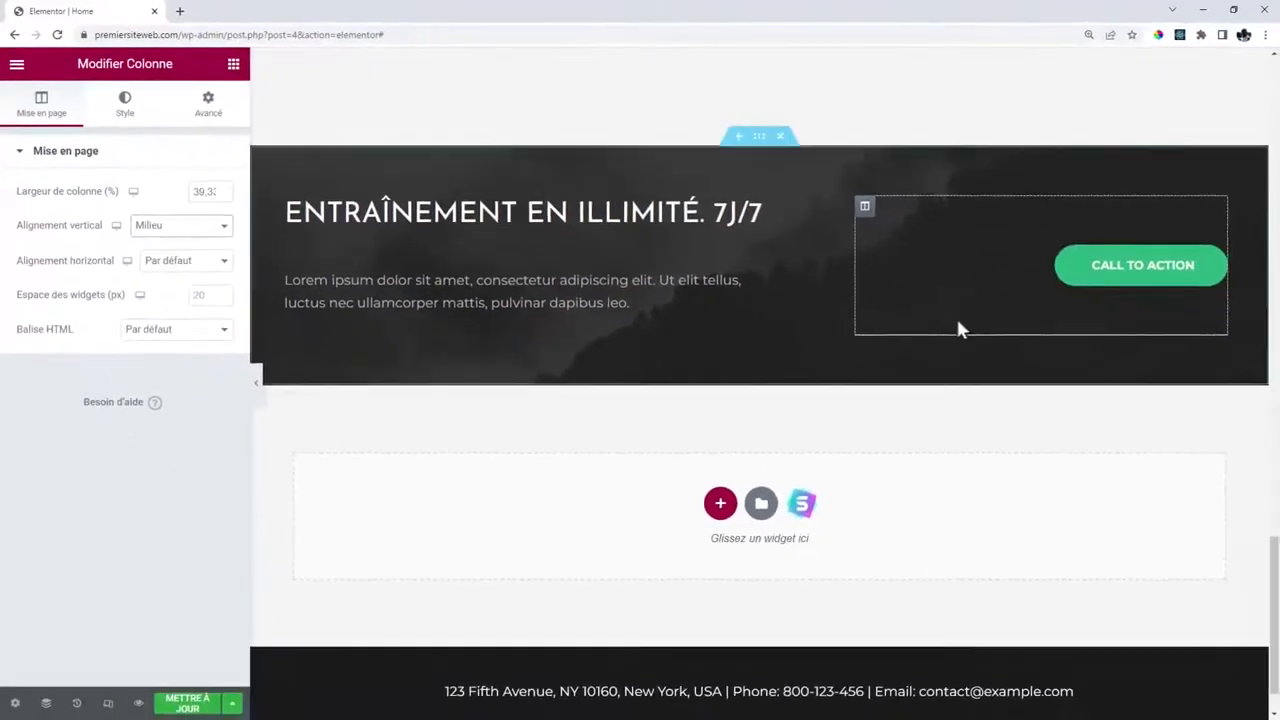
Copy the runner section's JE RESERVE MA SEANCE button and paste it where the deleted Call to Action button was.
scroll(1190, 545, "up", 2)
scroll(1010, 430, "up", 4)
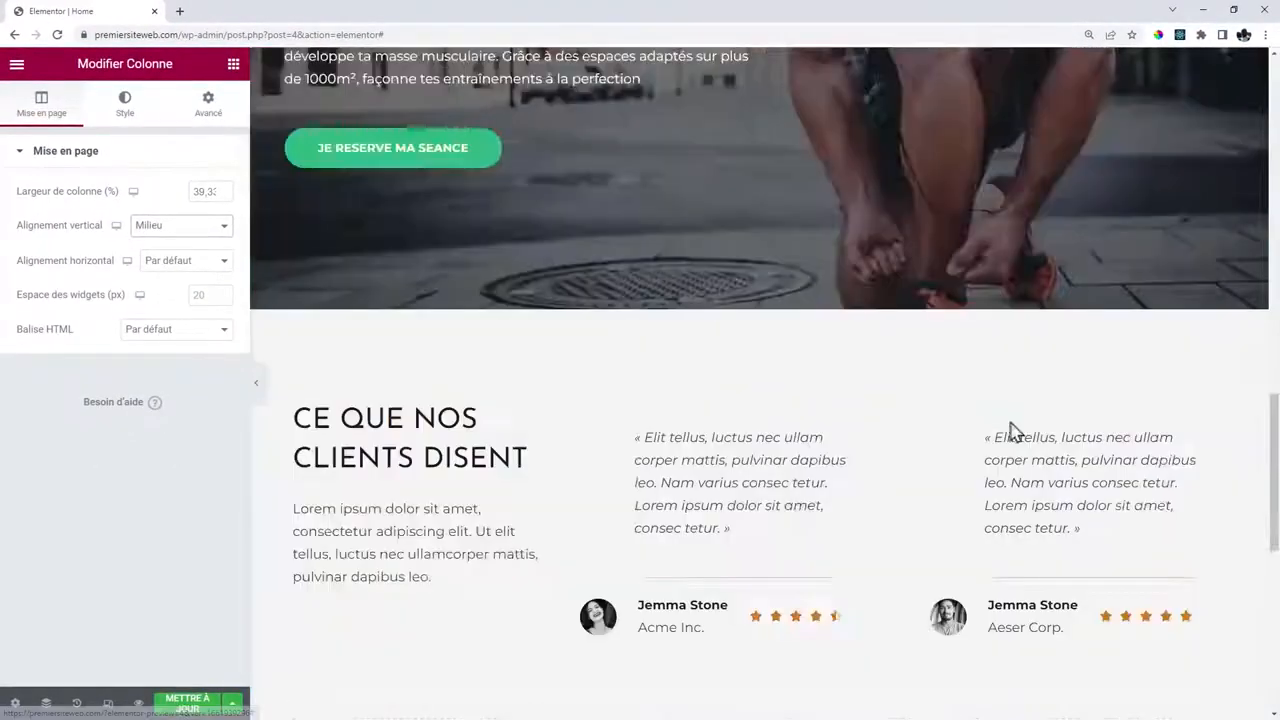
scroll(1010, 430, "up", 6)
scroll(1009, 418, "down", 3)
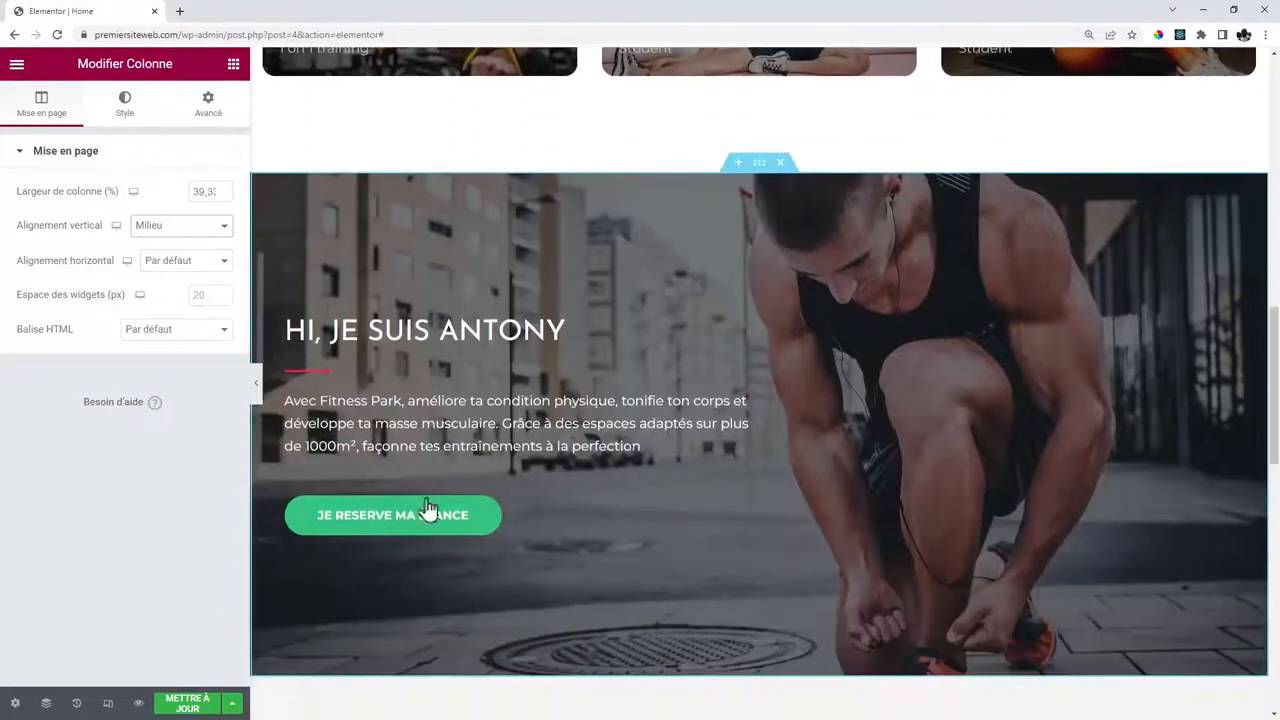
right_click(600, 540)
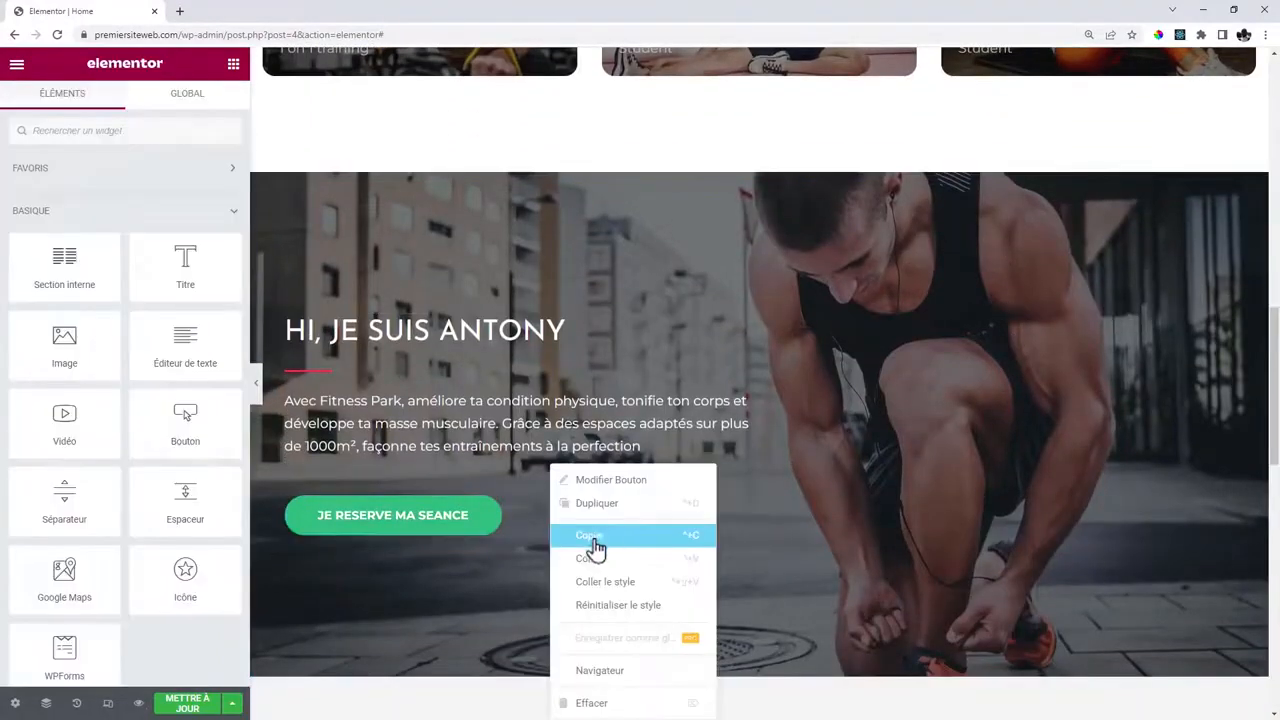
left_click(598, 540)
scroll(1028, 511, "down", 8)
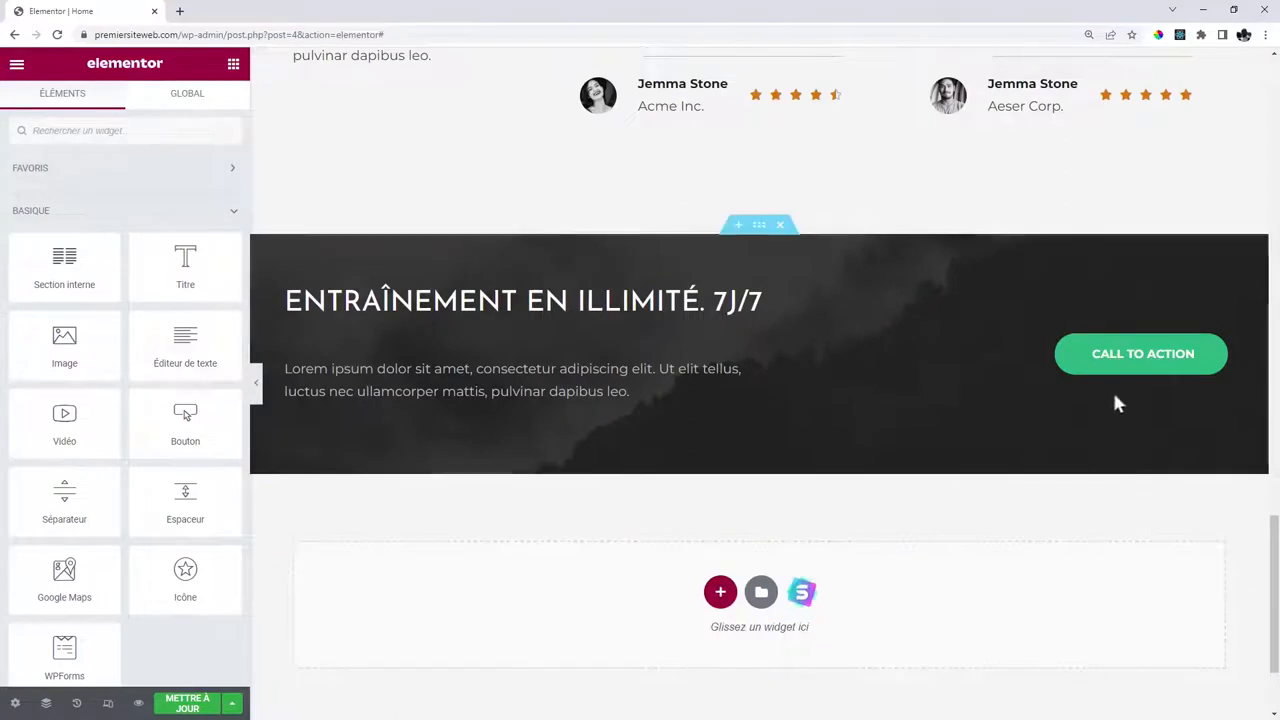
right_click(1114, 363)
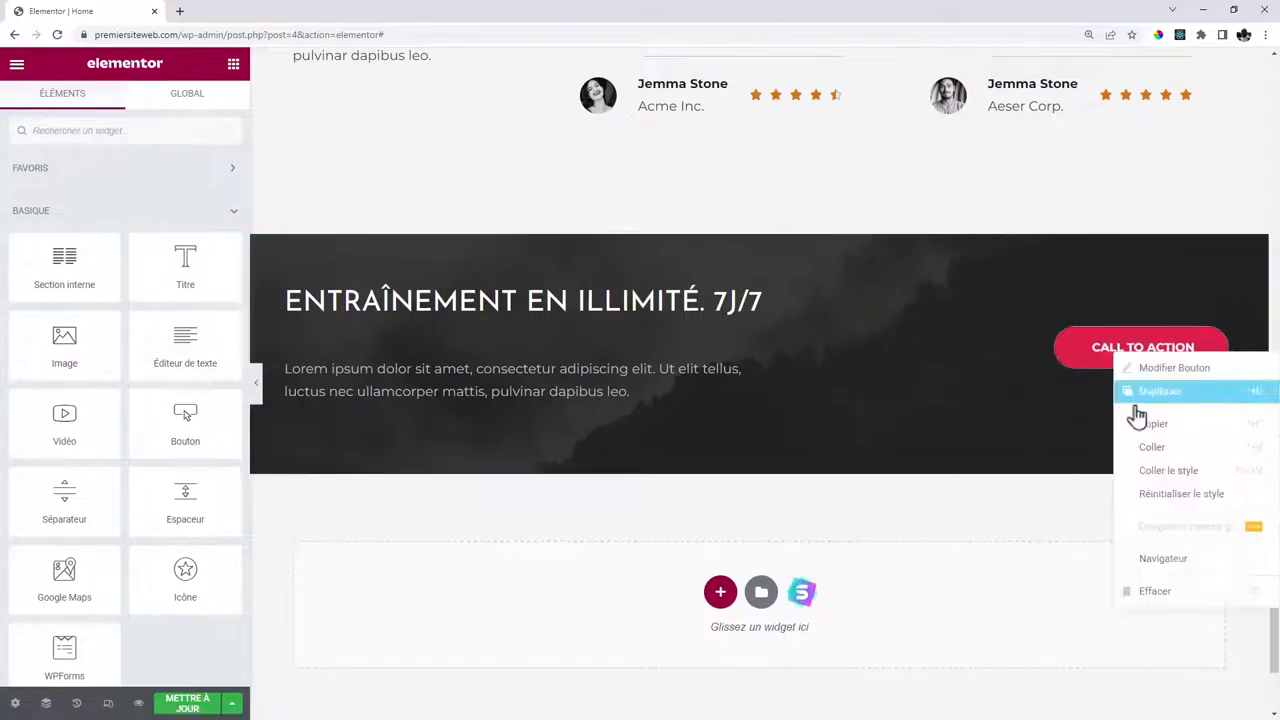
left_click(1157, 600)
right_click(1060, 343)
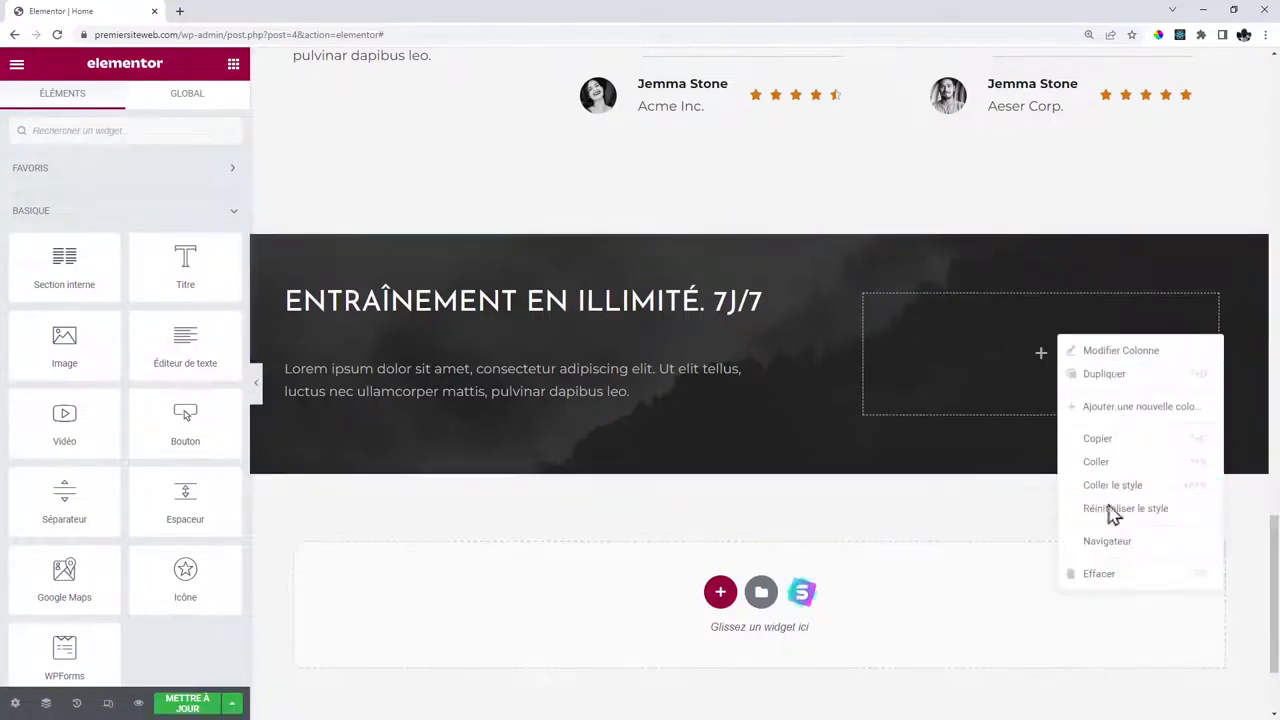
left_click(1114, 468)
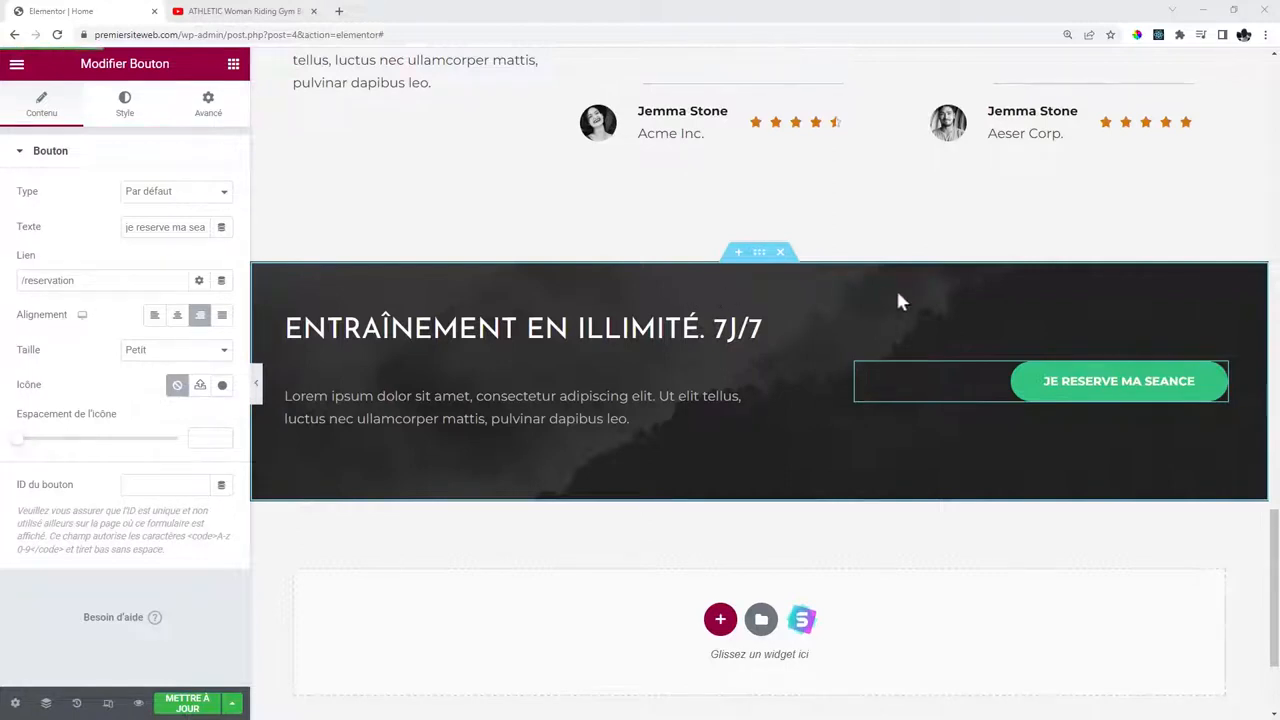
Set the dark banner section's background type (Arrière-plan) to Vidéo.
left_click(760, 255)
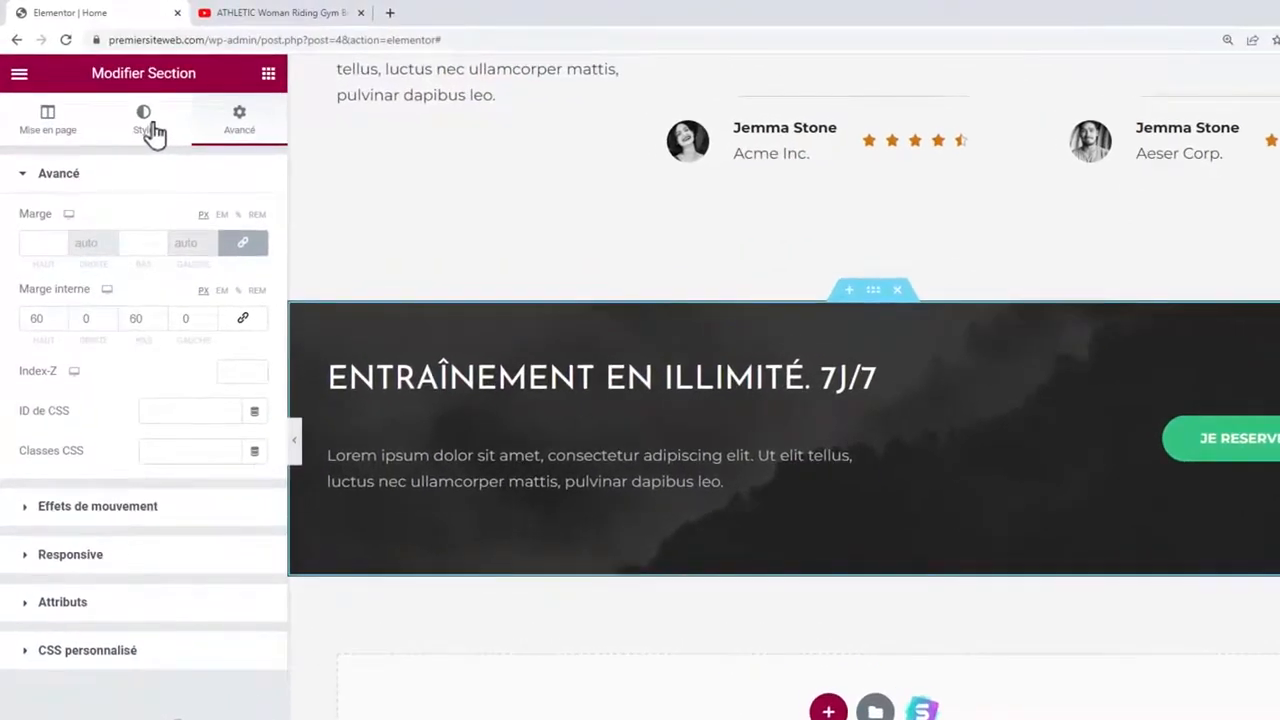
left_click(145, 125)
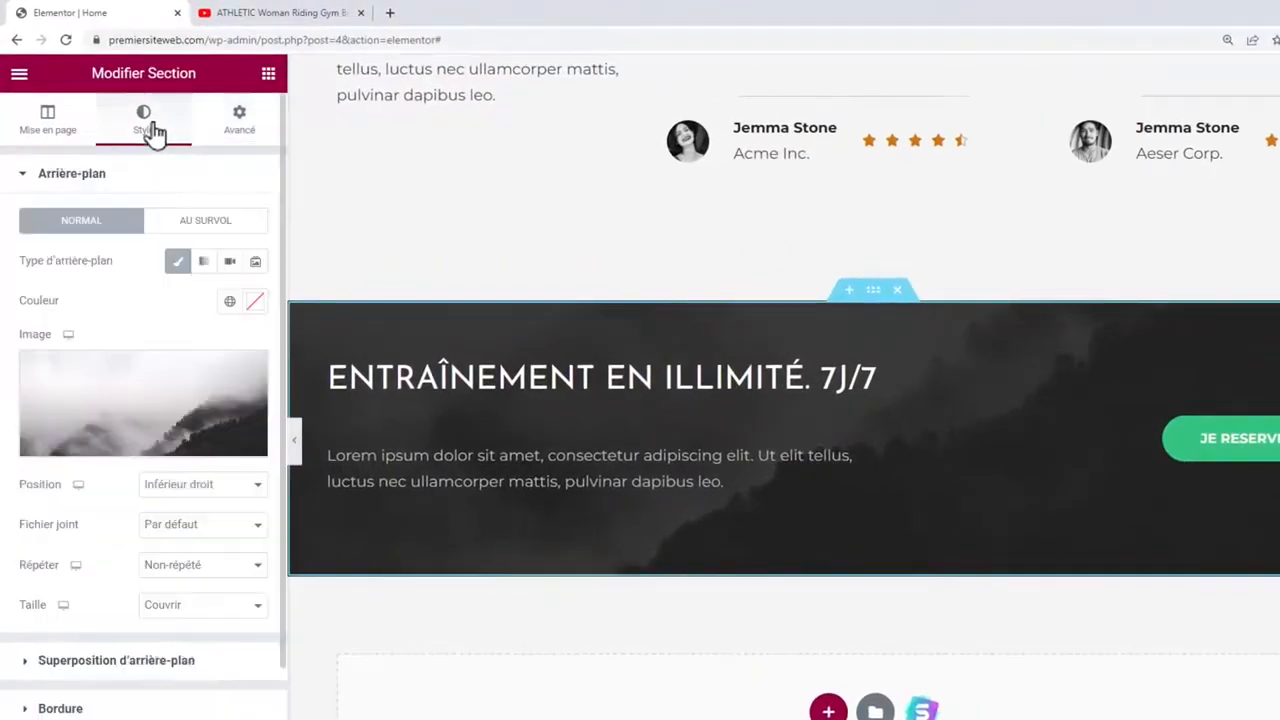
left_click(232, 264)
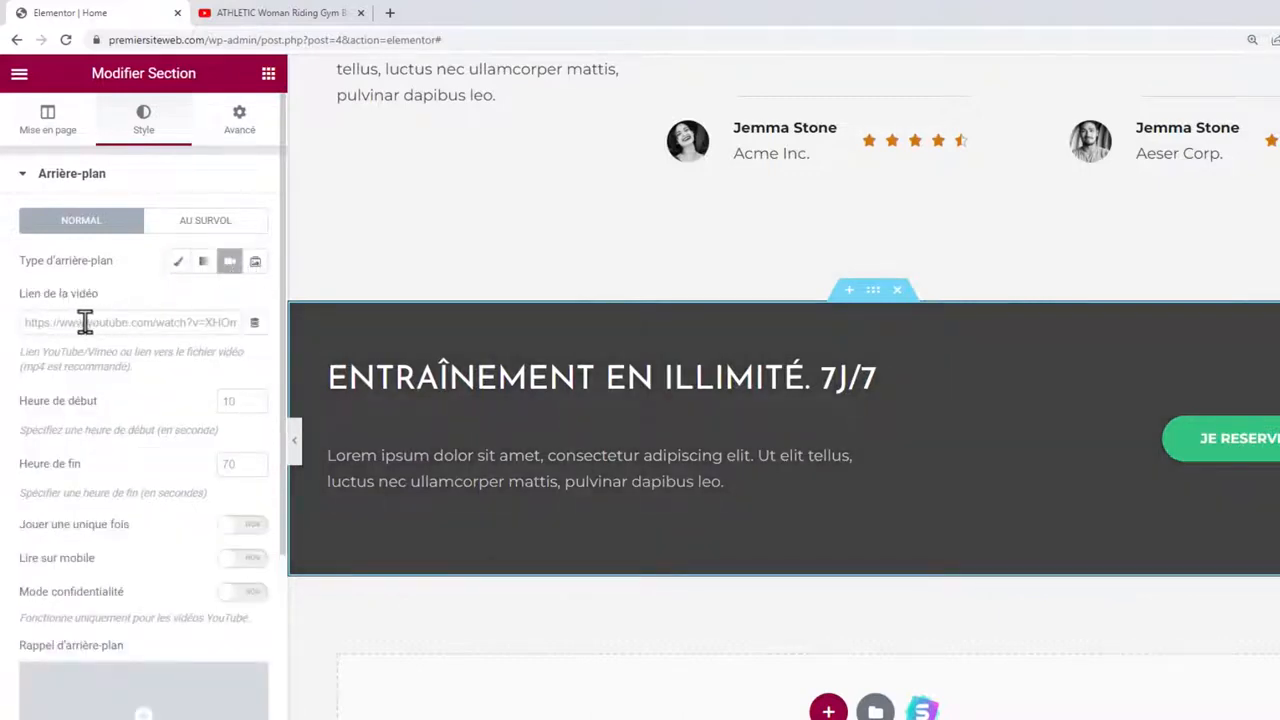
Copy the YouTube fitness cycling video's URL and bring up edit options on the video link field.
left_click(280, 12)
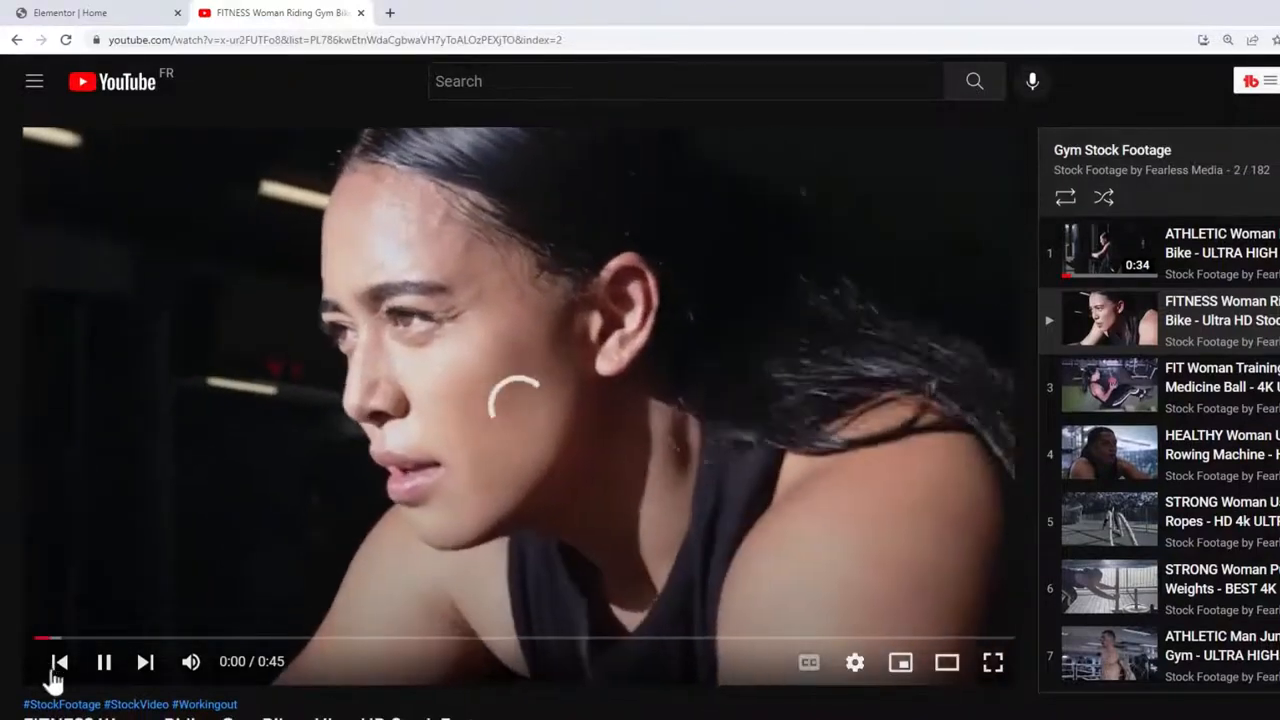
left_click(103, 672)
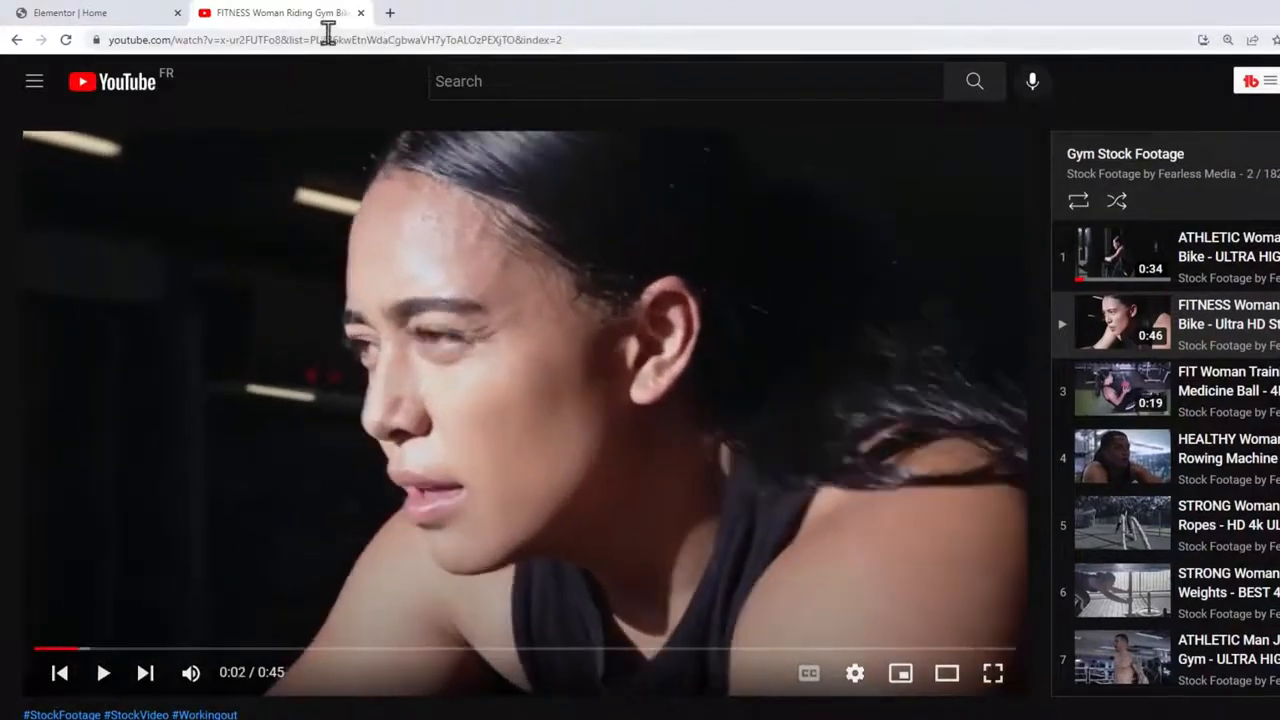
left_click(374, 40)
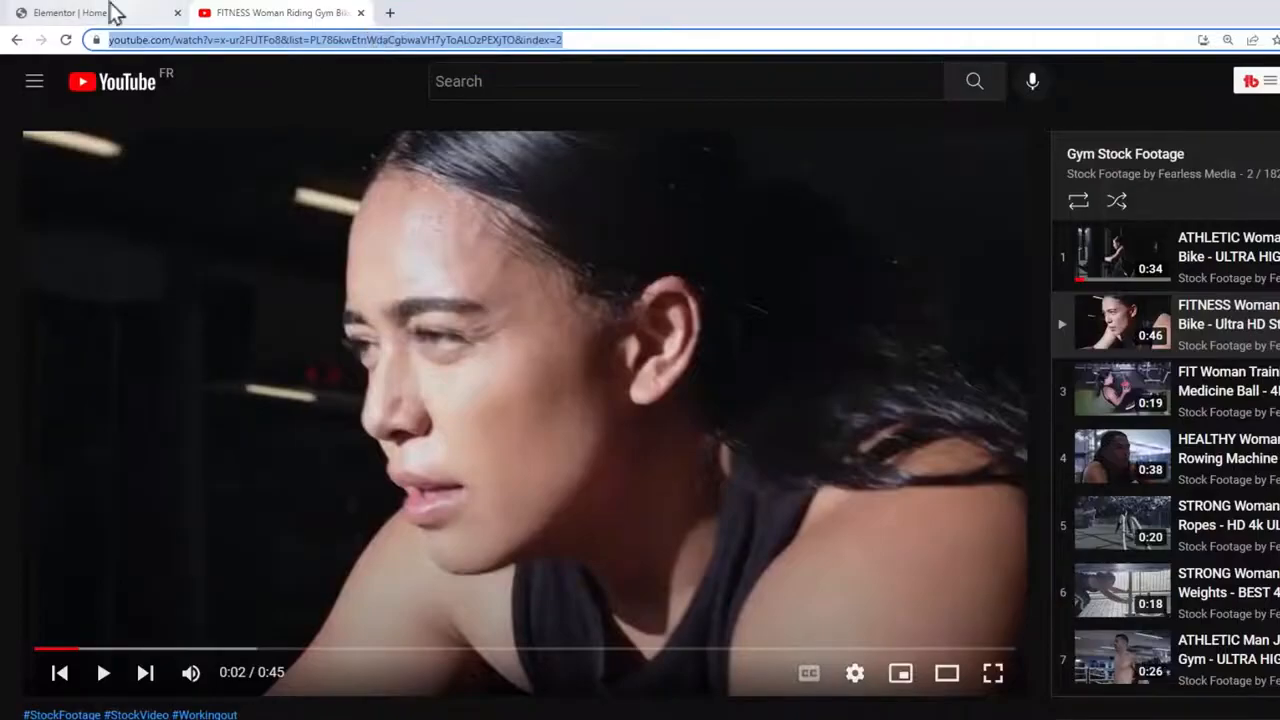
left_click(108, 12)
left_click(109, 322)
right_click(112, 331)
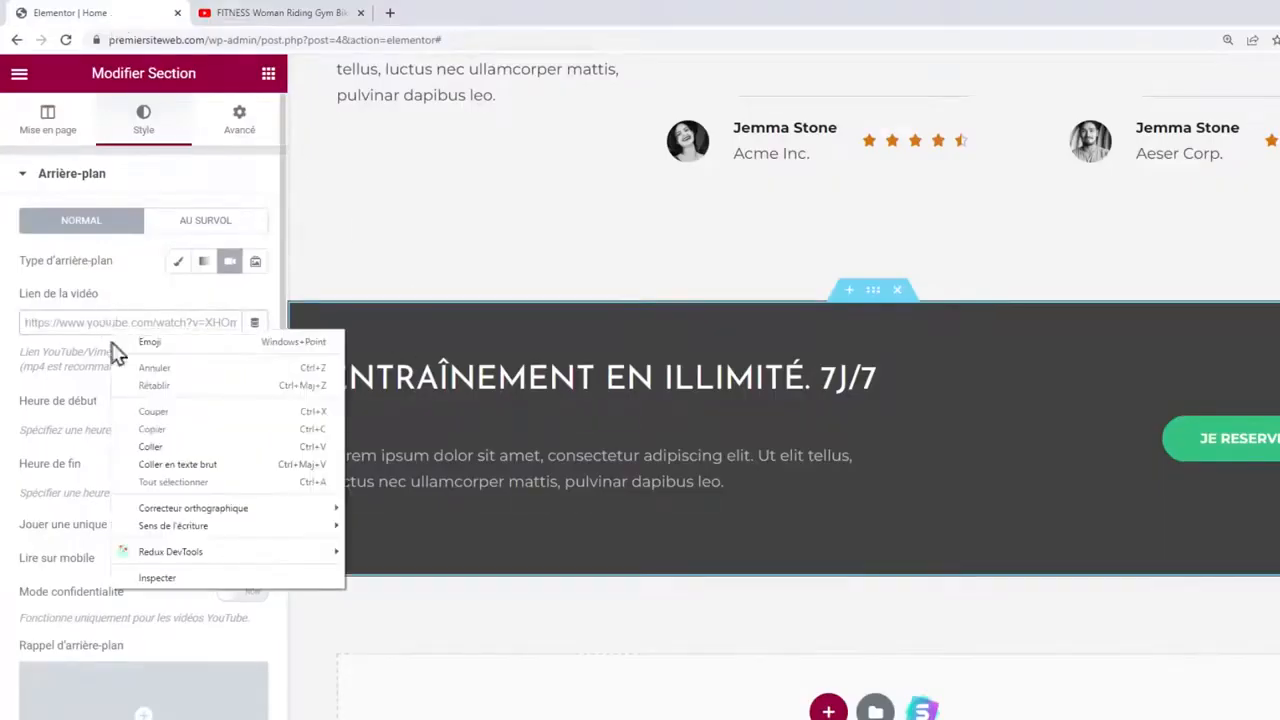
Paste the YouTube link as the banner's background video and raise its top padding to 180.
left_click(160, 446)
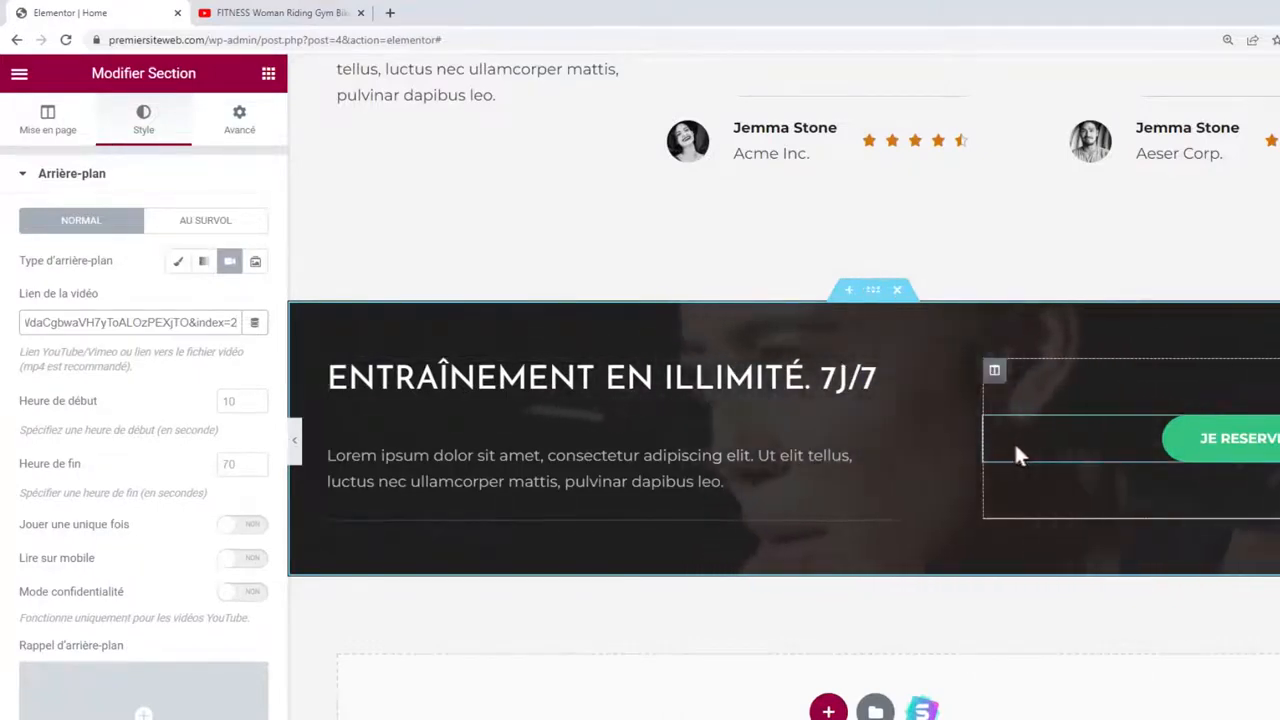
left_click(230, 138)
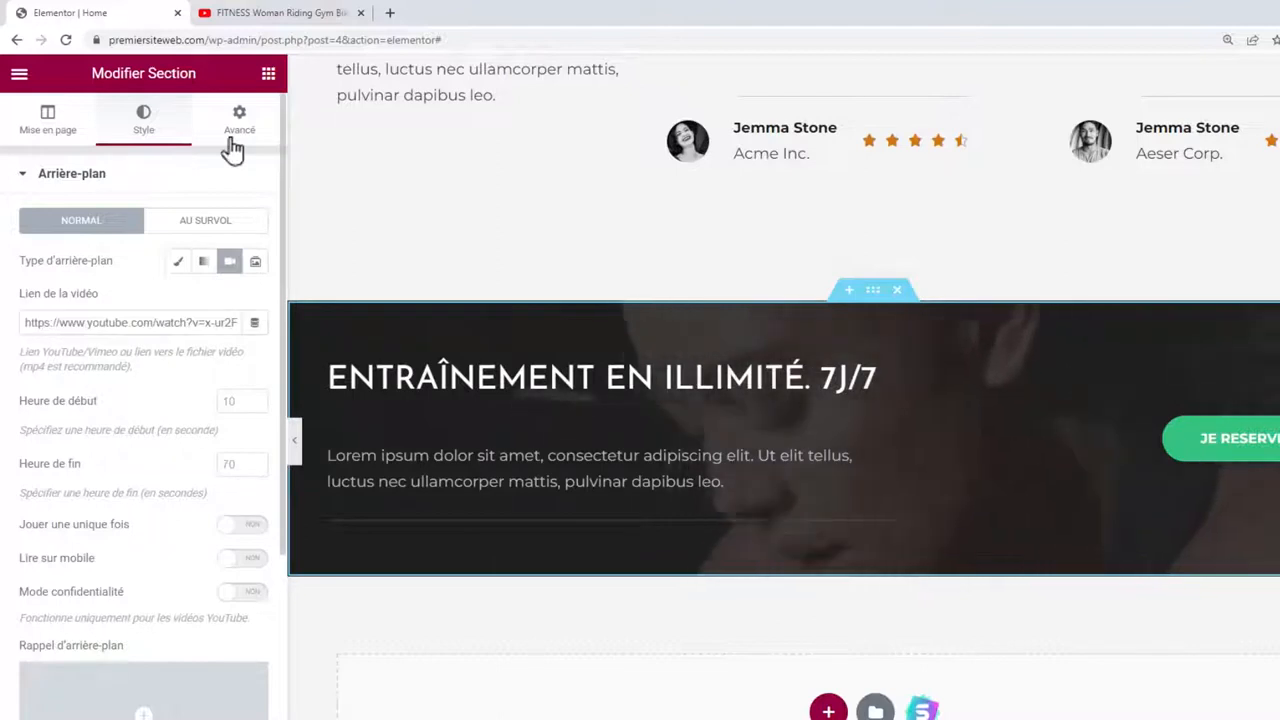
left_click(232, 145)
left_click(40, 318)
type("180")
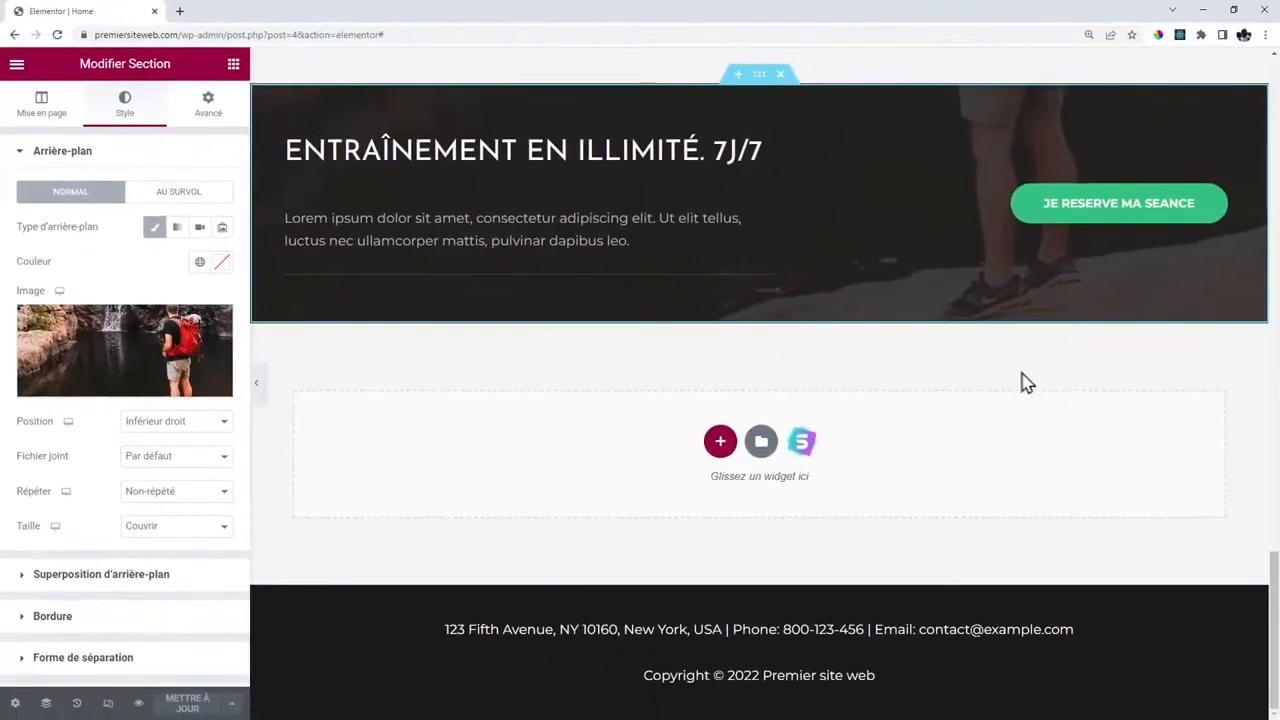
Preview the home page in tablet mode and scroll over the hero and coach cards.
scroll(857, 374, "up", 15)
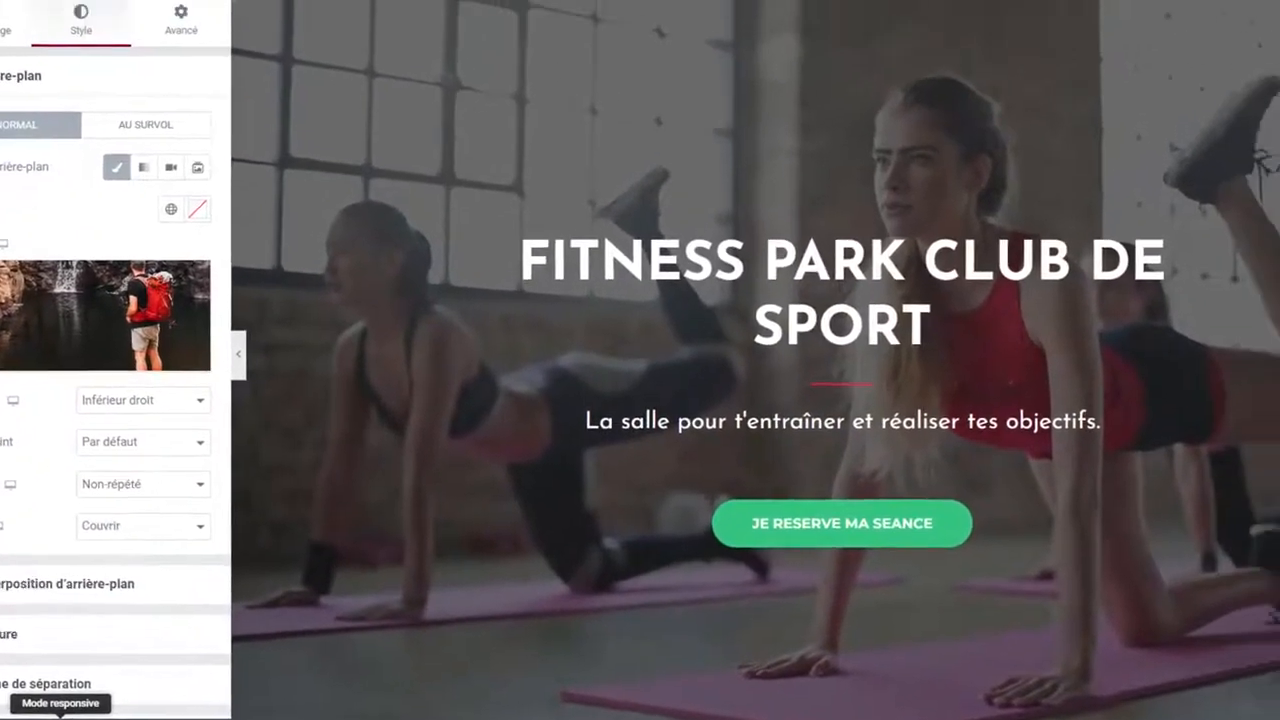
left_click(130, 703)
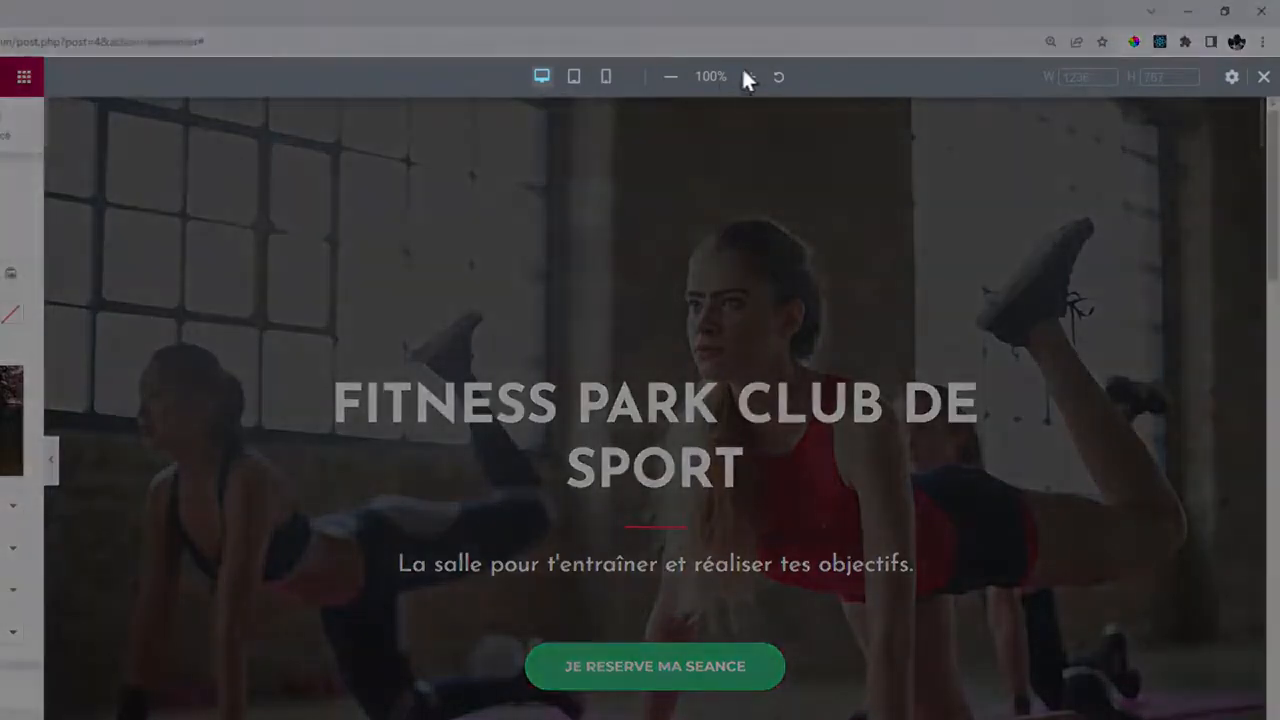
left_click(575, 78)
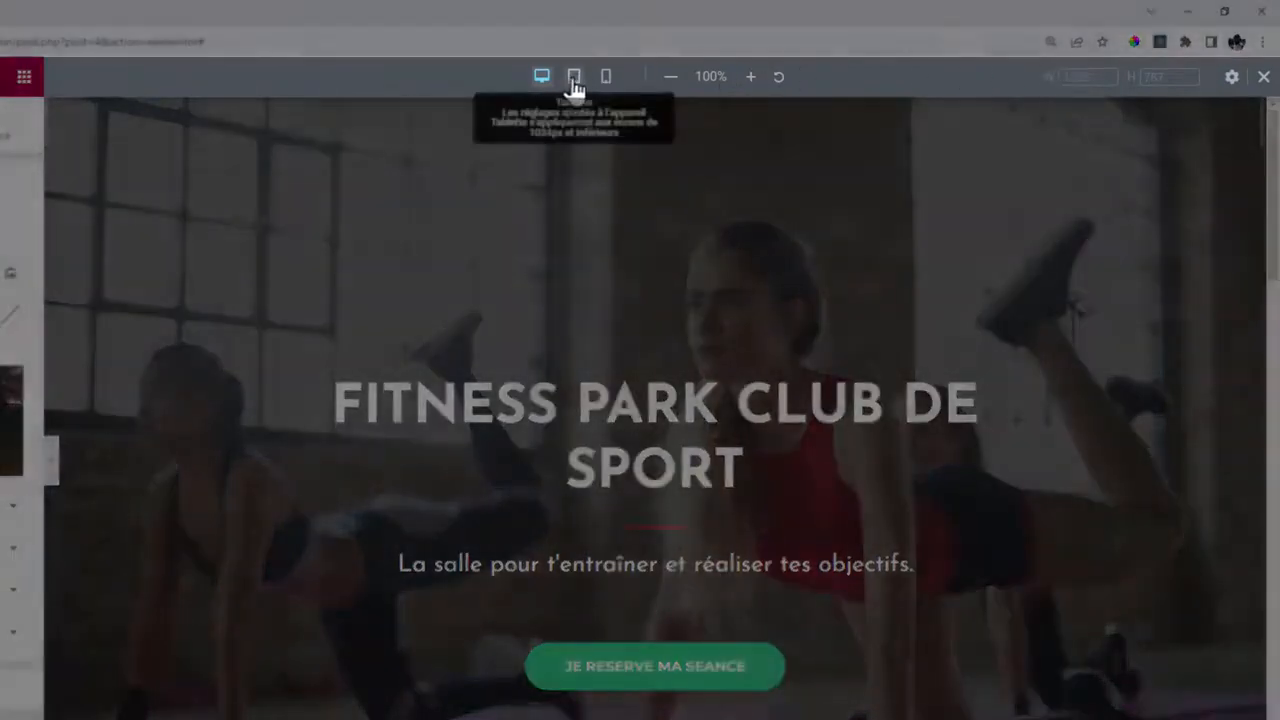
scroll(764, 272, "up", 20)
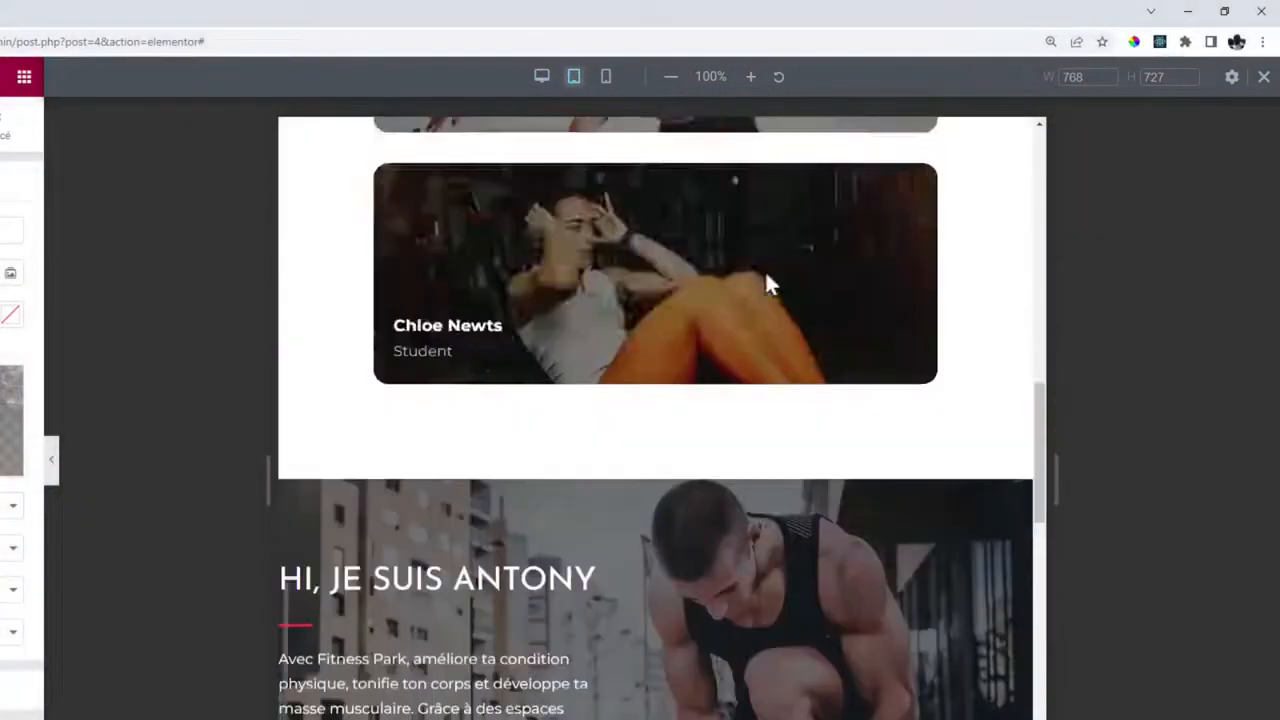
scroll(766, 276, "down", 15)
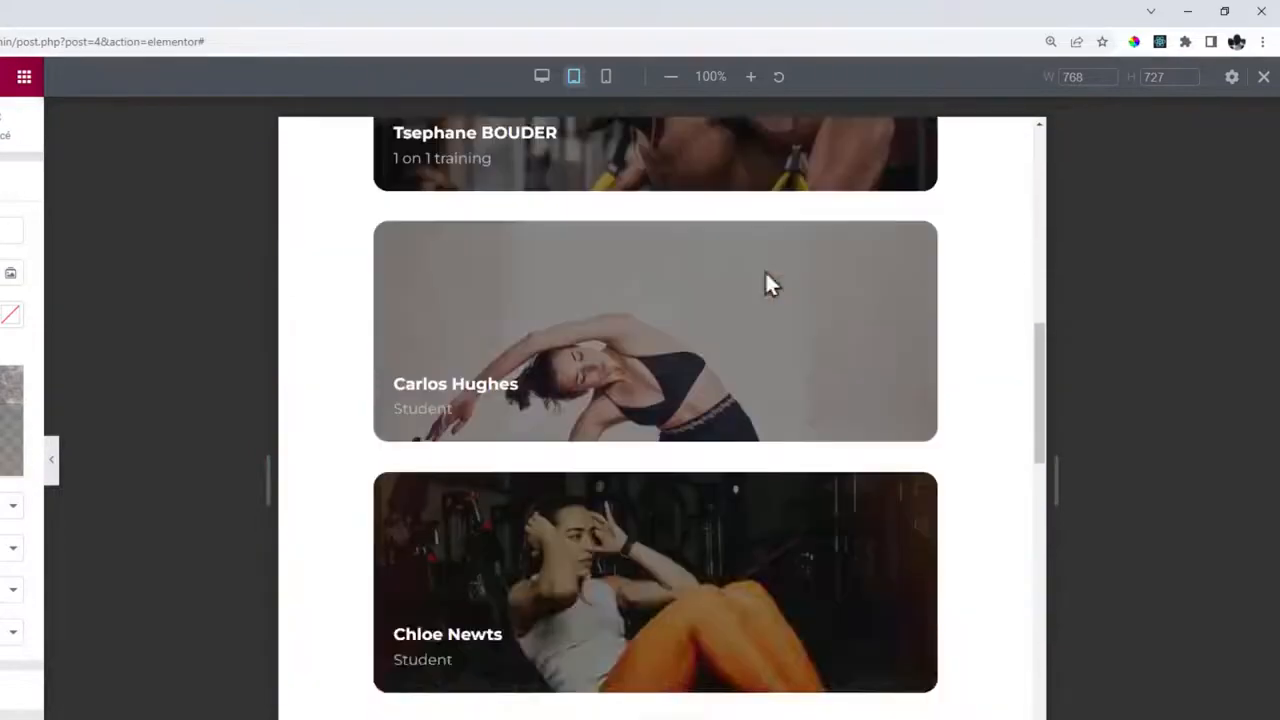
scroll(766, 276, "up", 8)
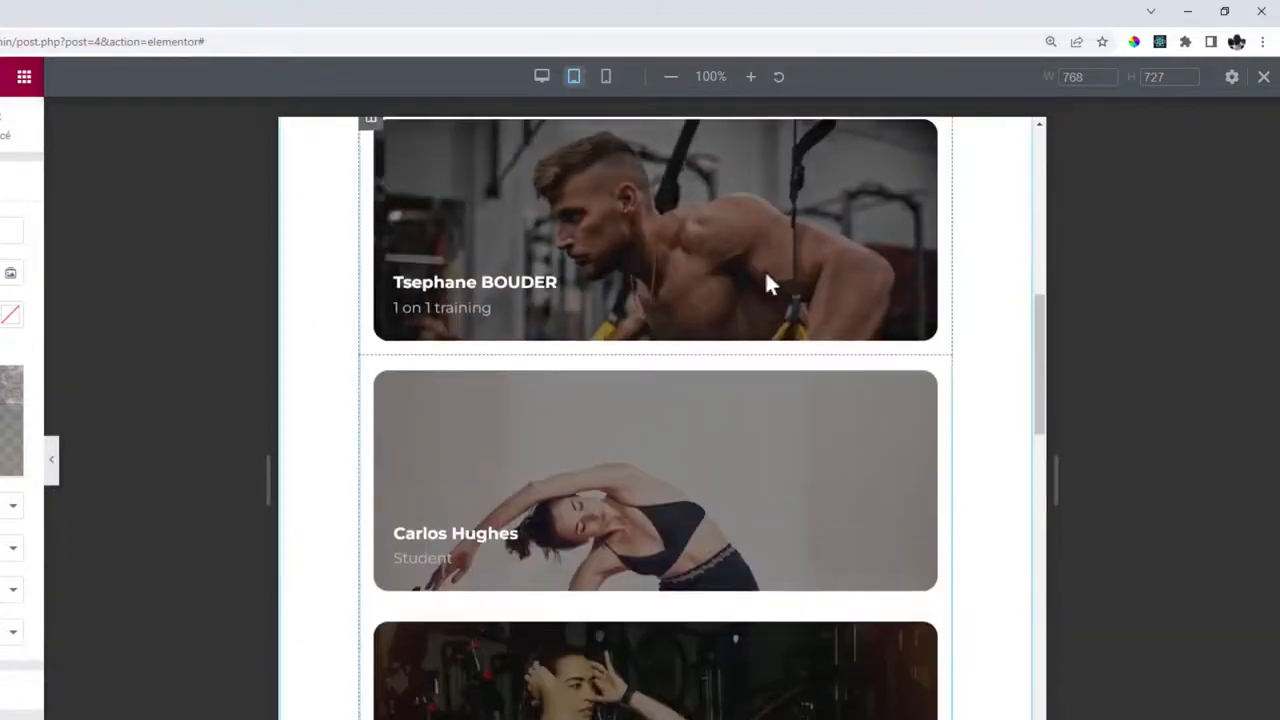
scroll(765, 270, "up", 10)
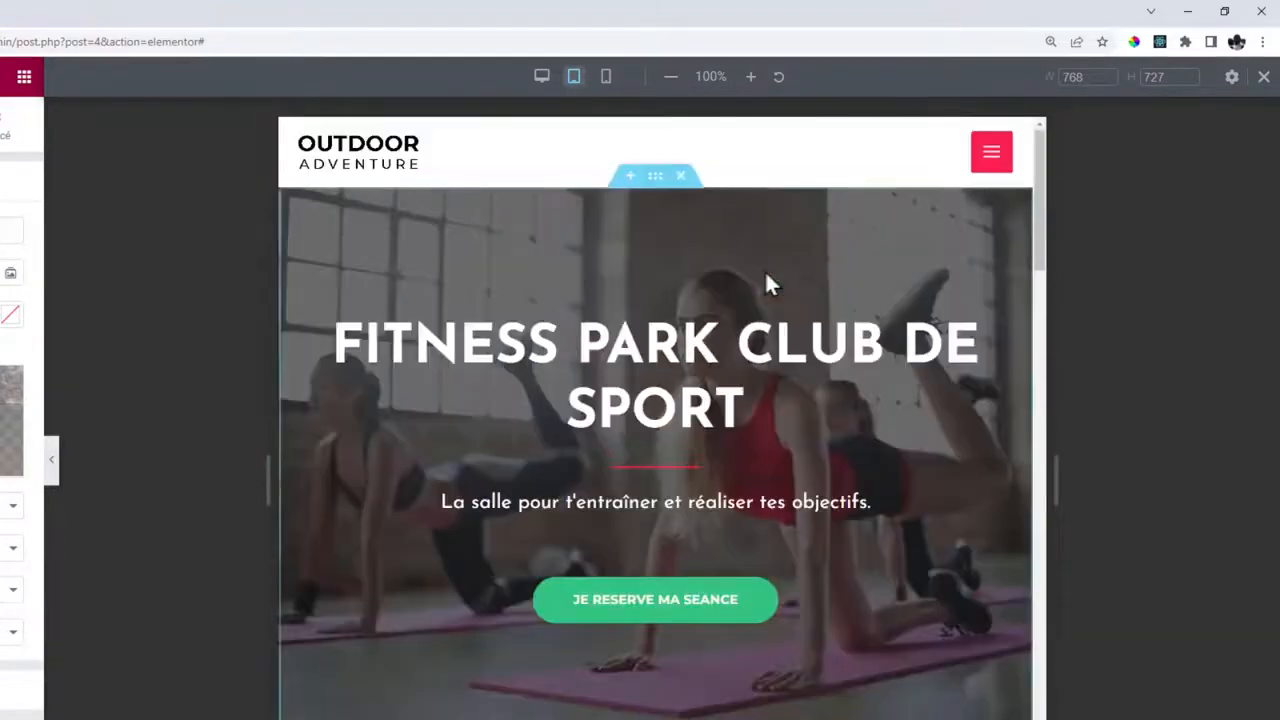
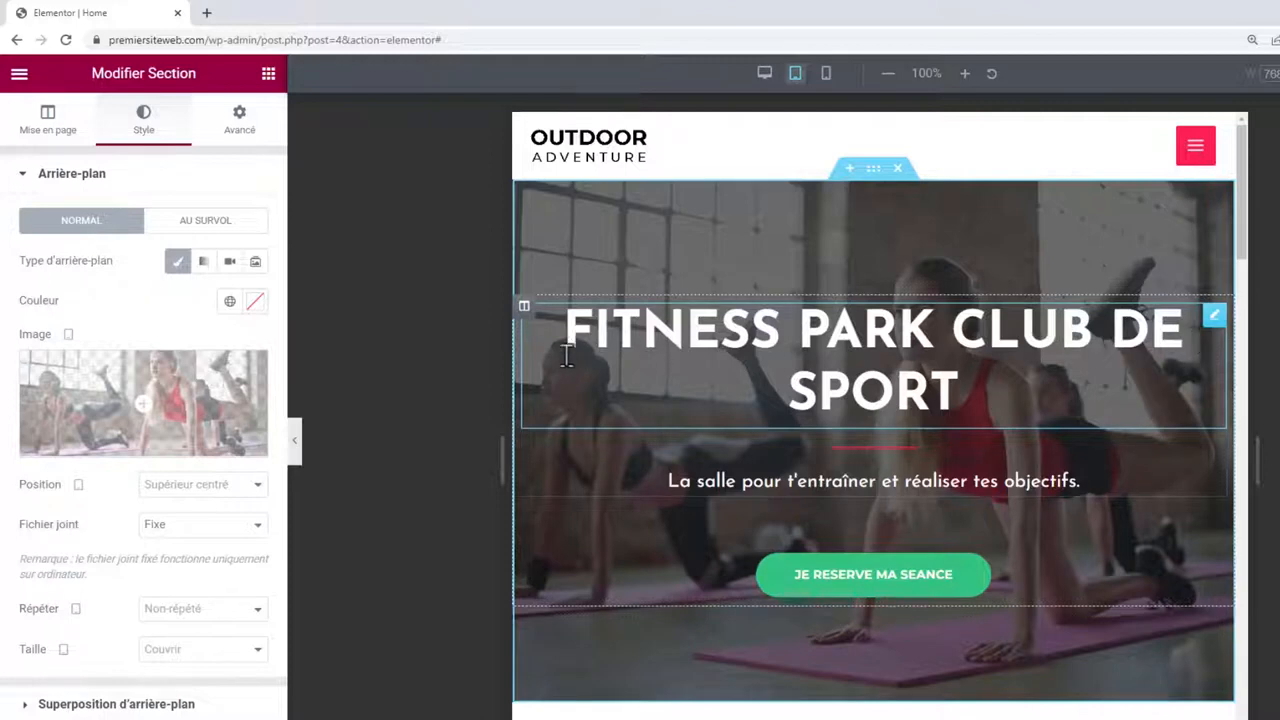
Give the hero section 80 px top/bottom and 50 px left/right inner padding.
left_click(247, 135)
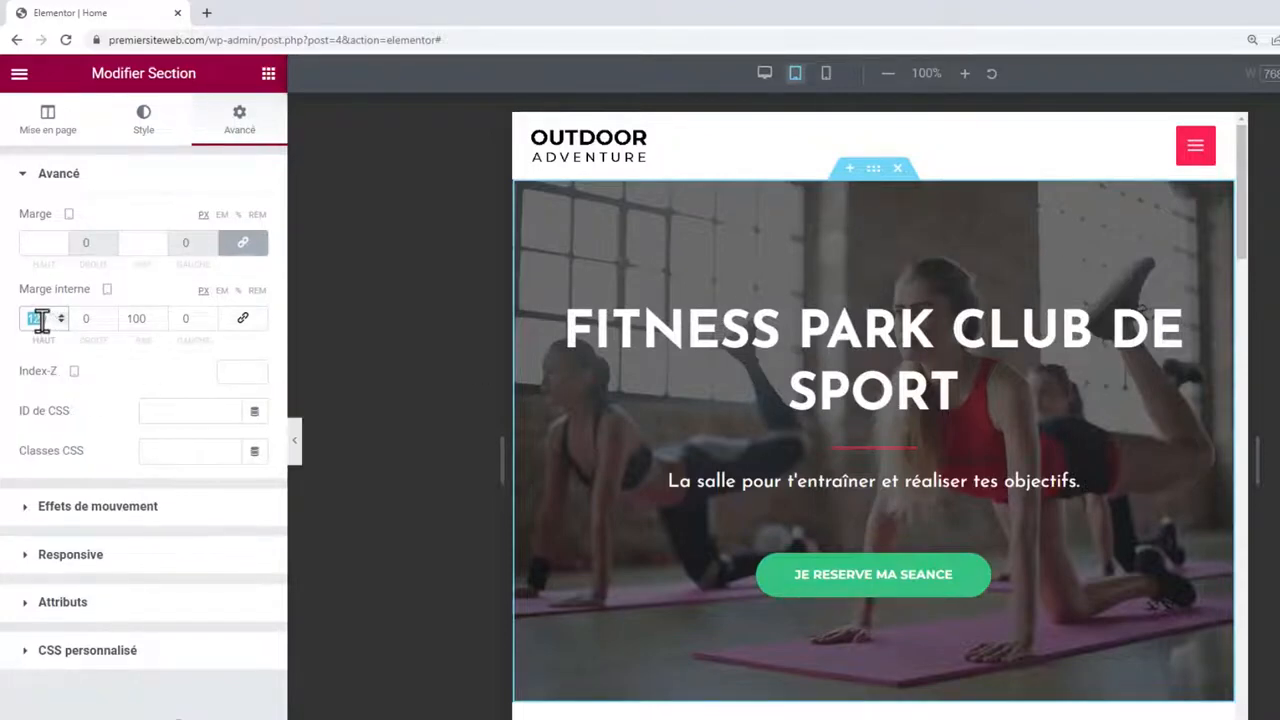
type("80")
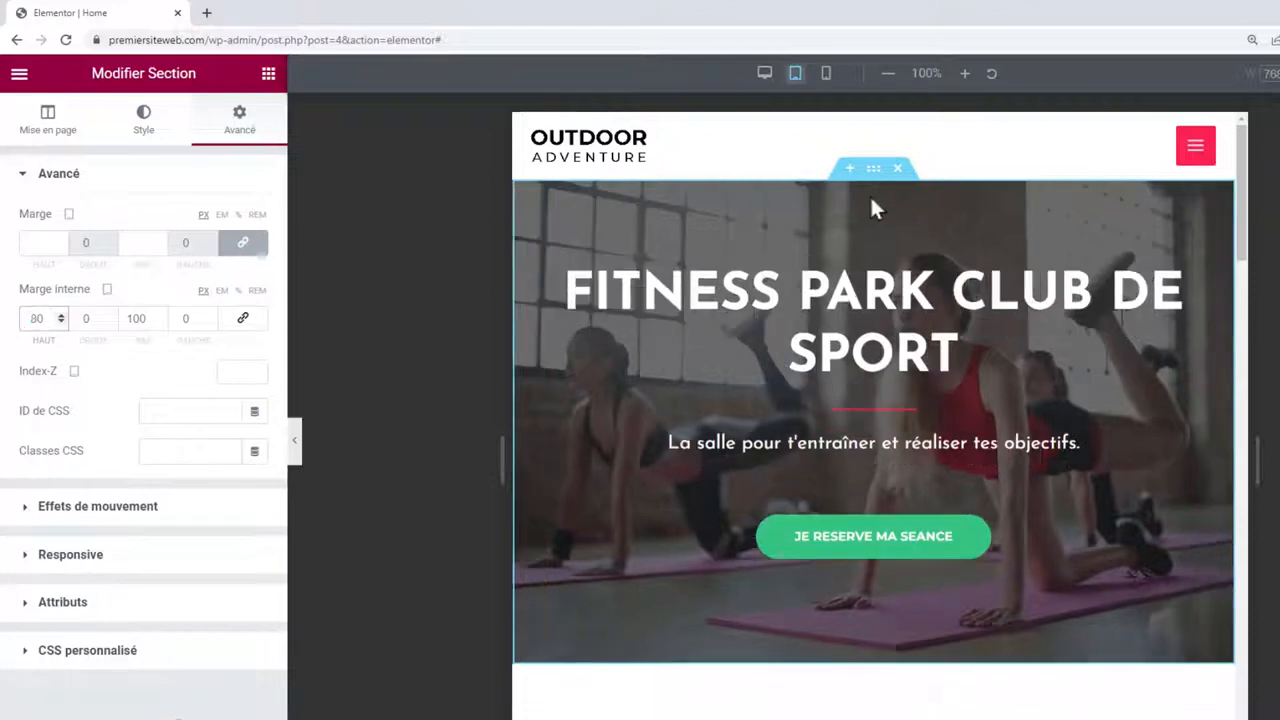
left_click(130, 320)
type("80")
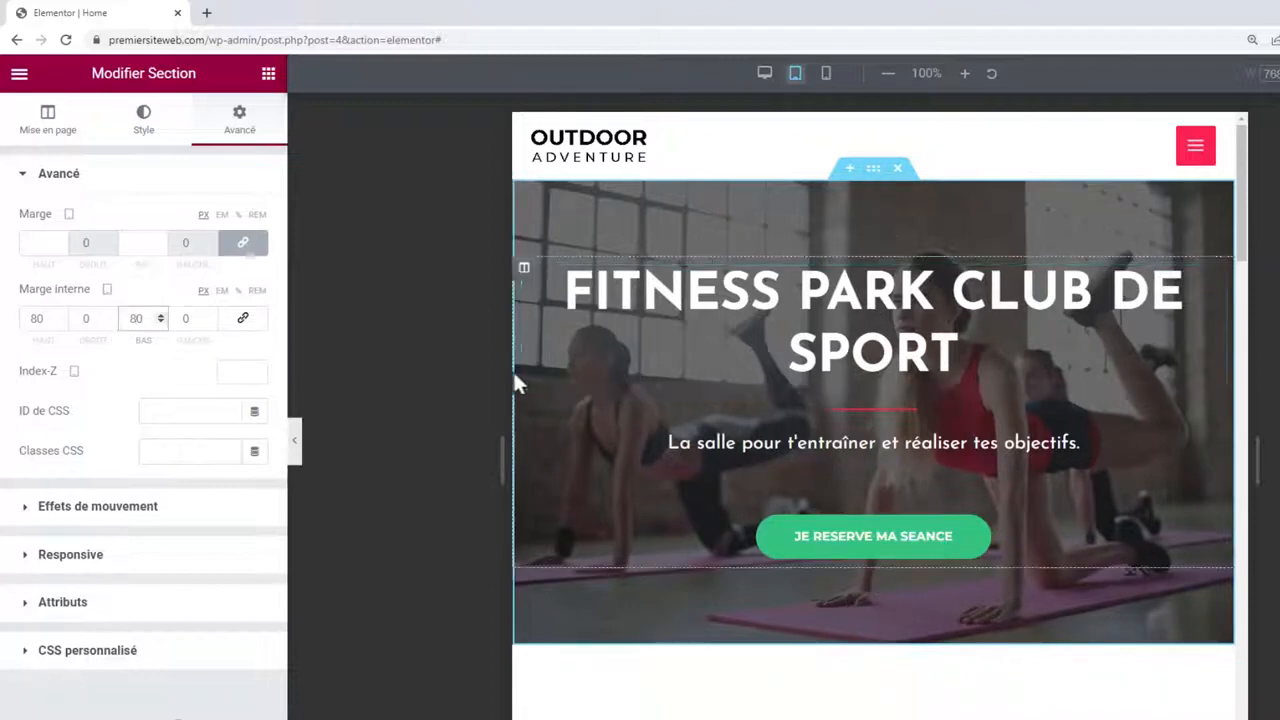
left_click(82, 318)
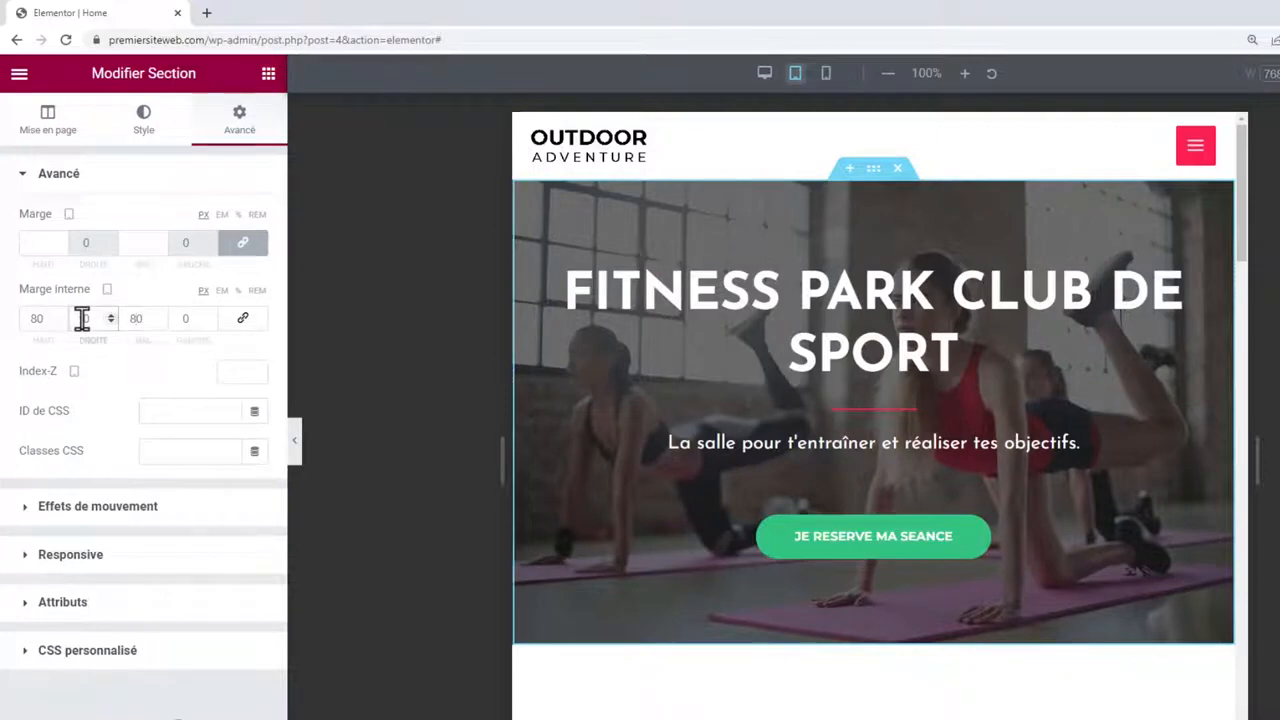
type("50")
left_click(184, 318)
type("50")
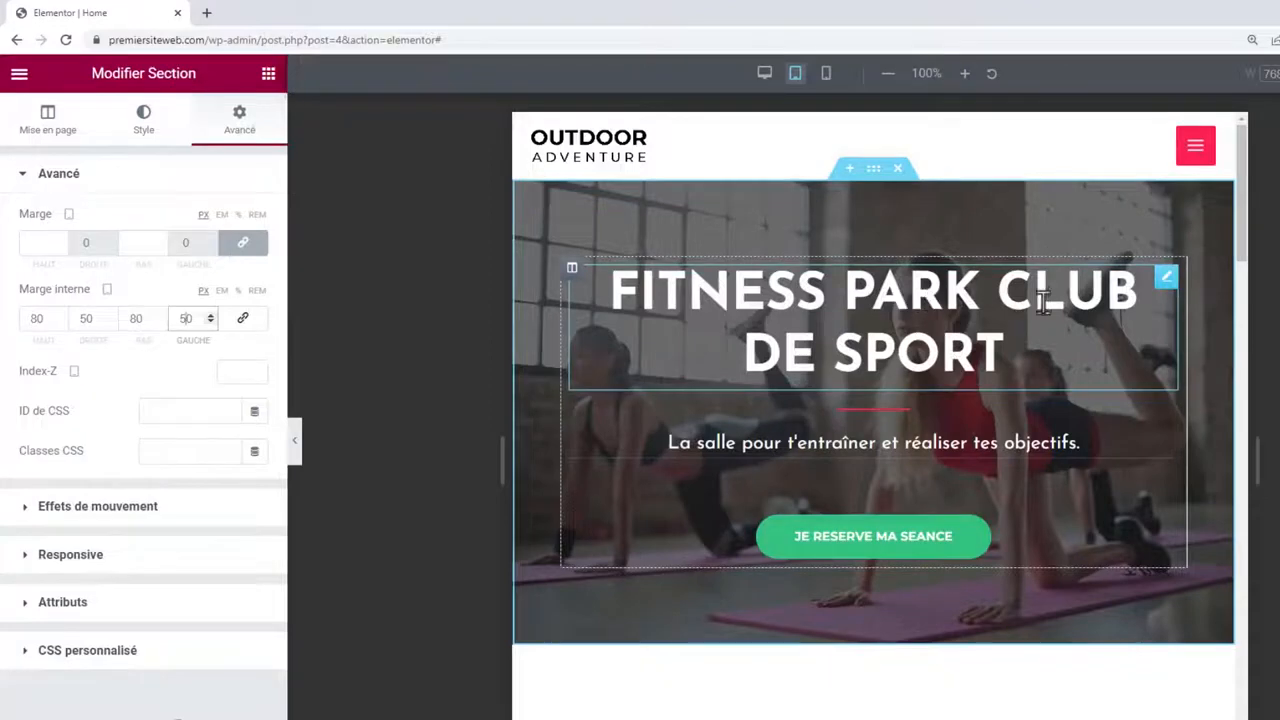
Shrink the FITNESS PARK CLUB DE SPORT heading to 37 px so it fits on one line.
left_click(852, 312)
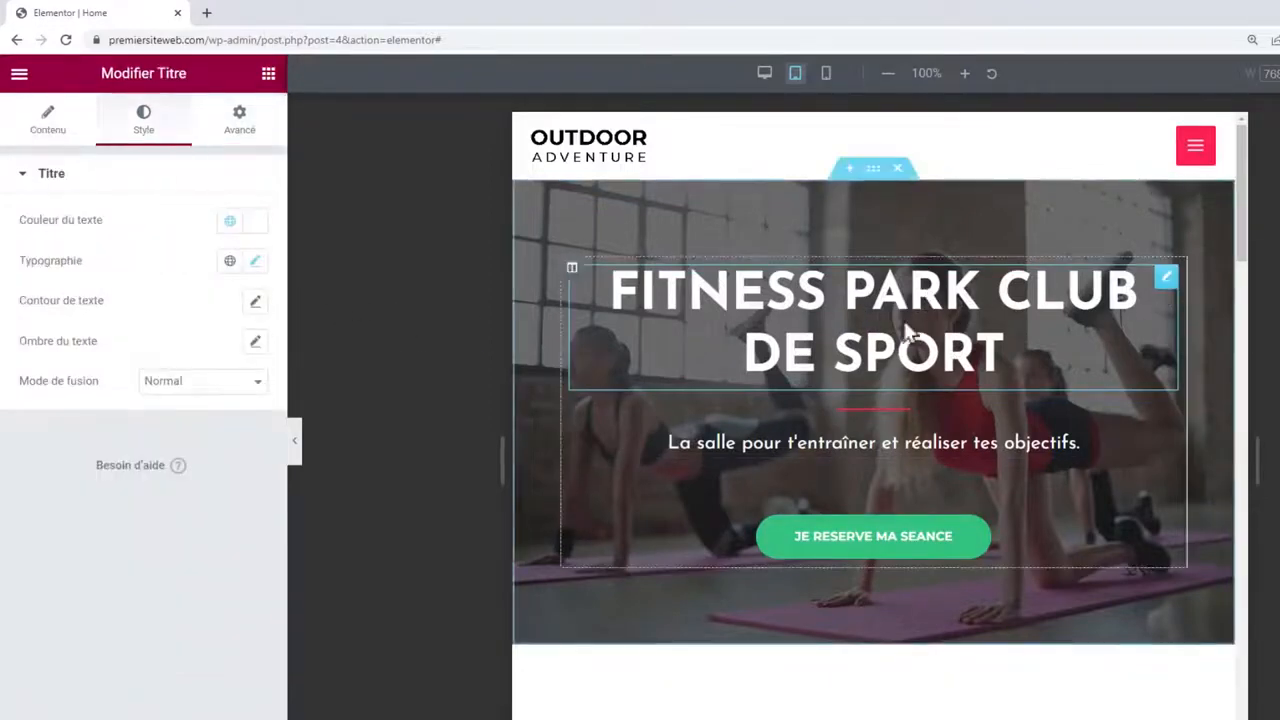
left_click(255, 260)
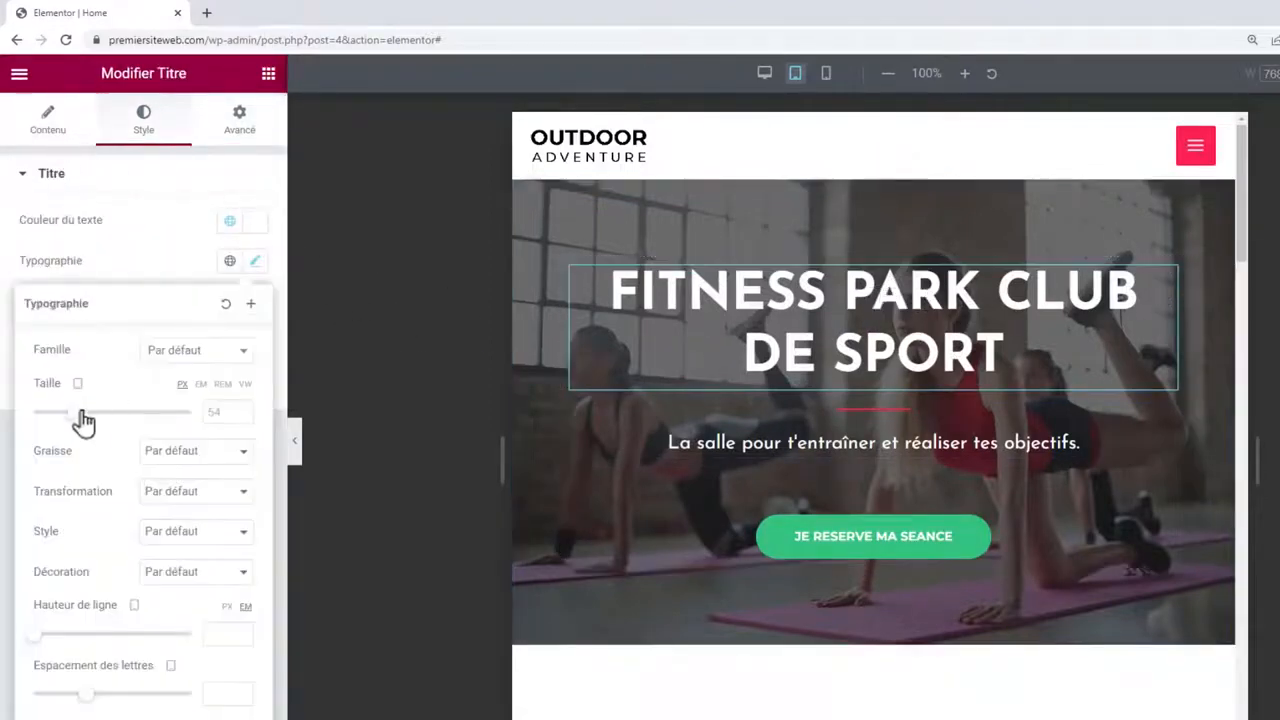
left_click_drag(80, 415, 60, 412)
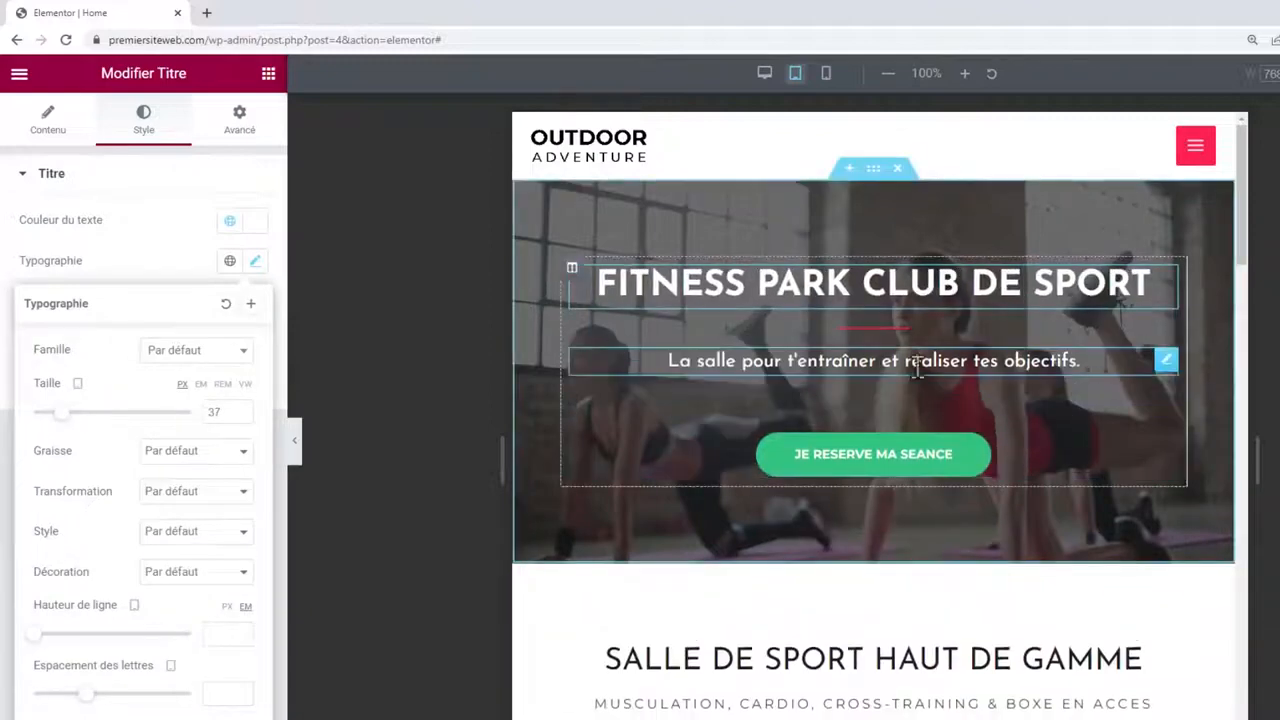
Unlink the booking button's margins and set its top margin to 20 px.
left_click(818, 358)
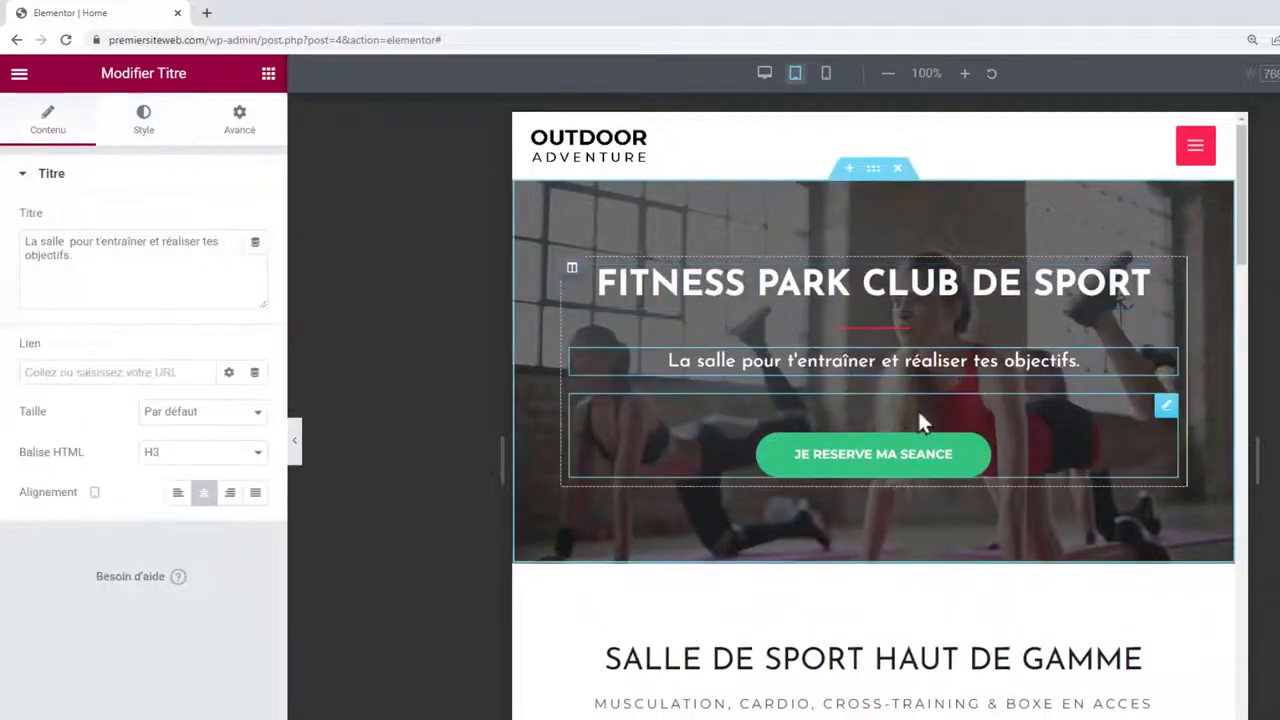
left_click(917, 412)
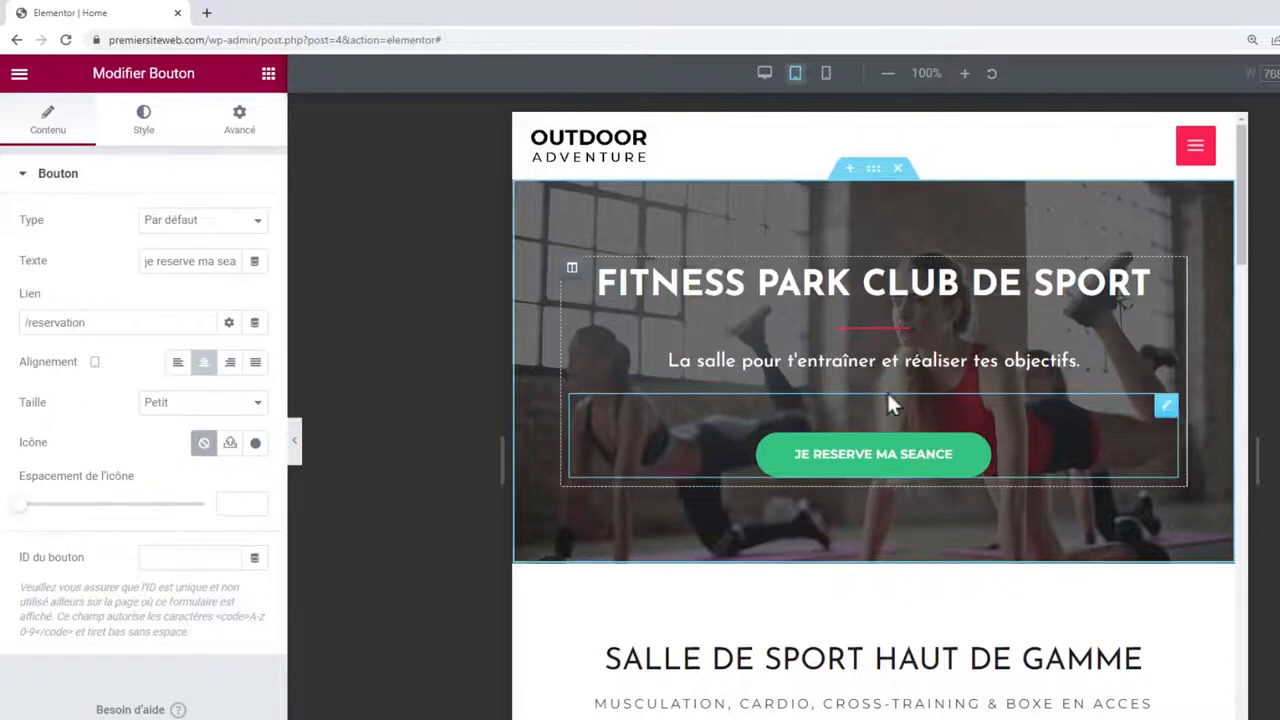
left_click(252, 124)
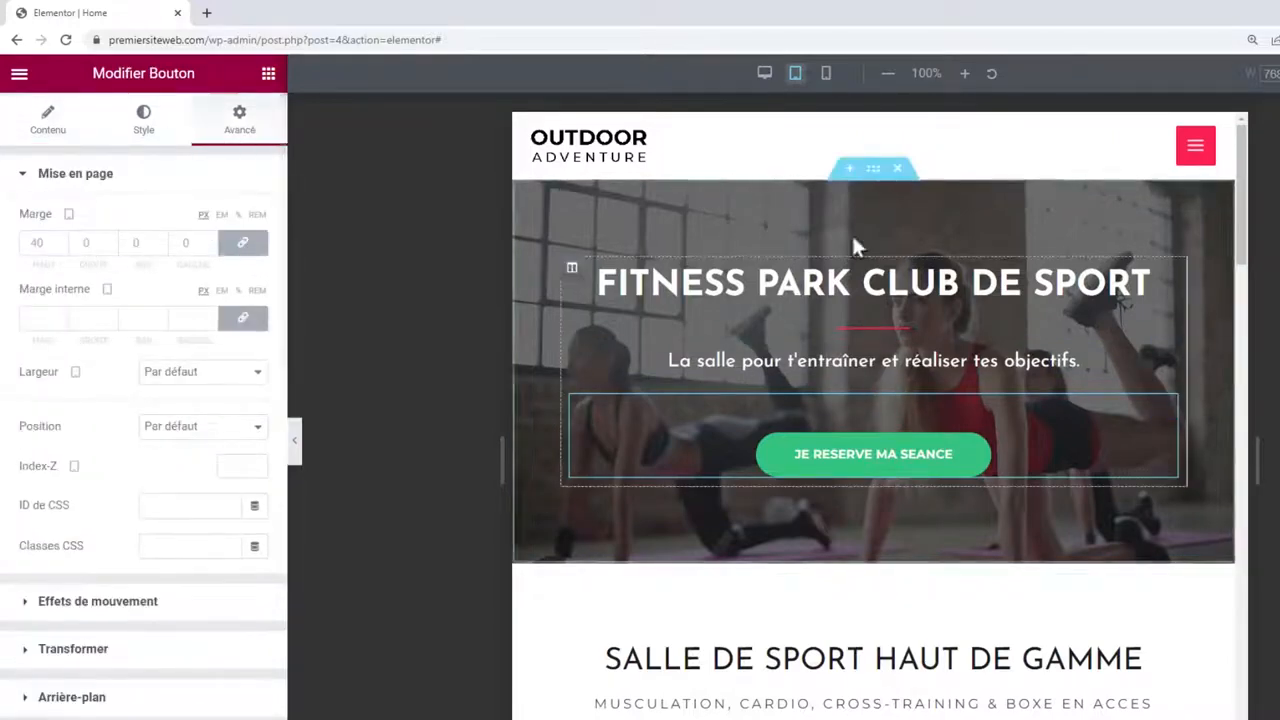
left_click(243, 250)
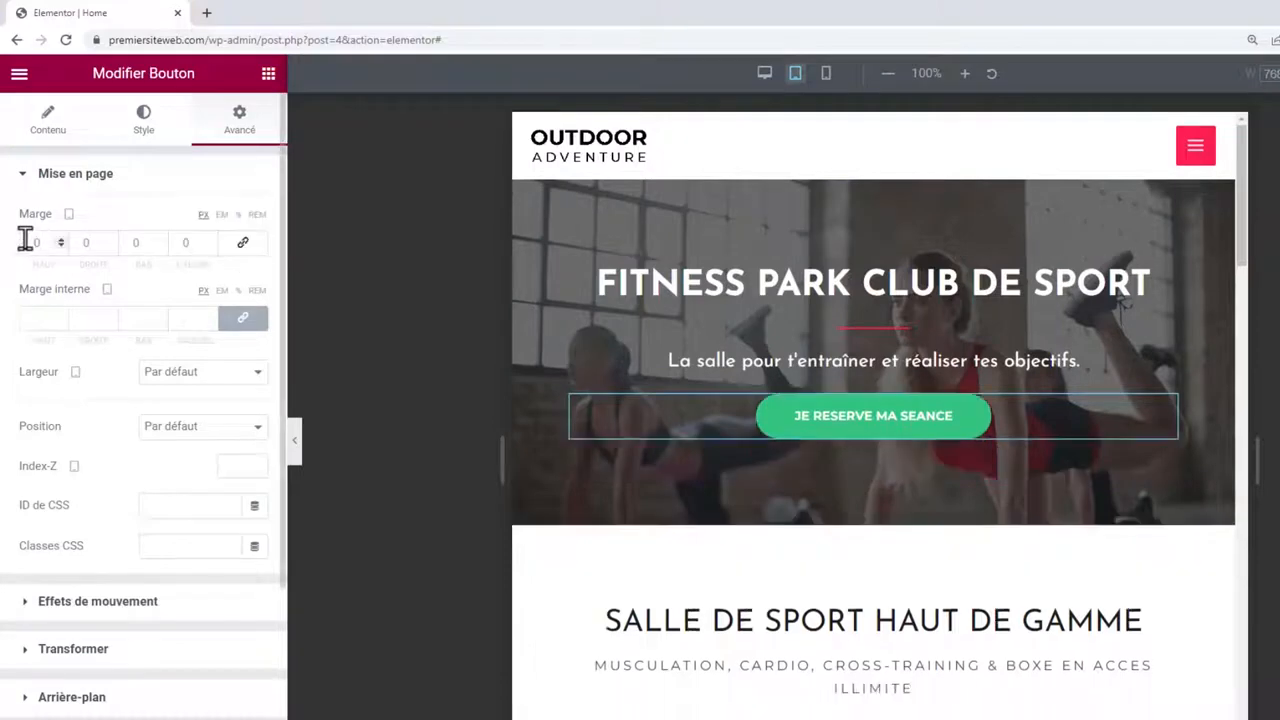
left_click(30, 242)
type("20")
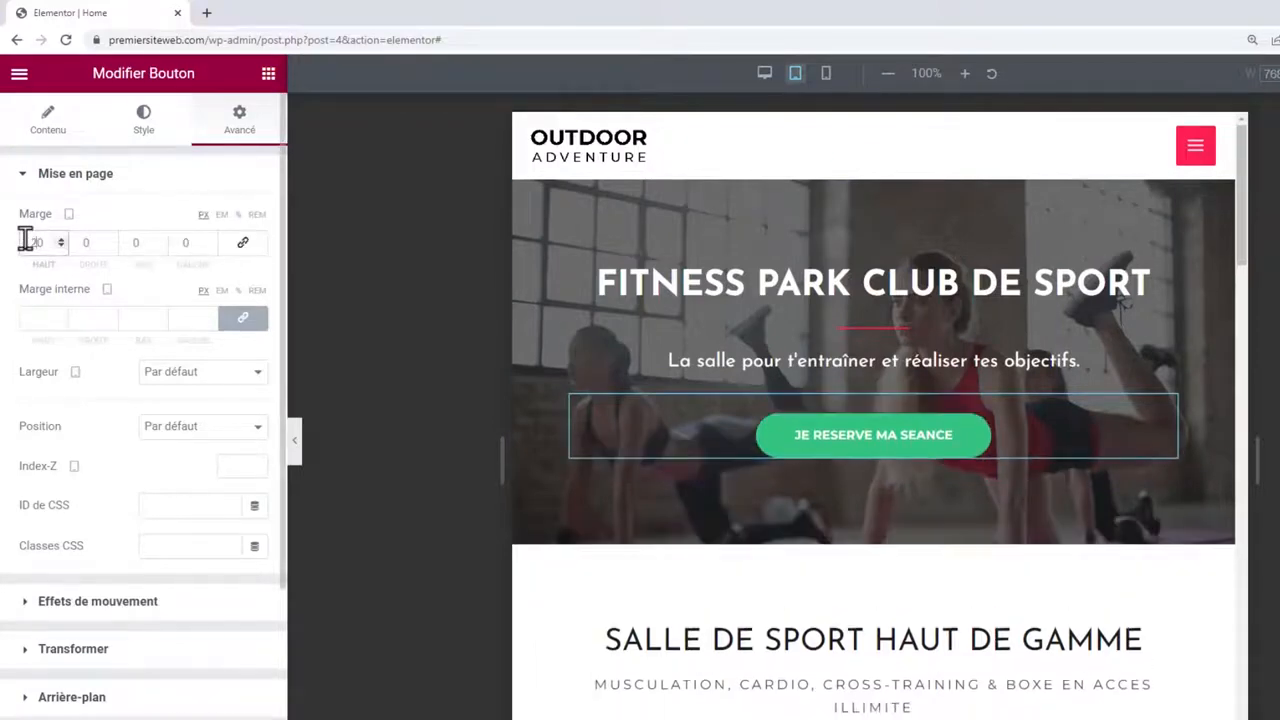
scroll(1131, 366, "down", 4)
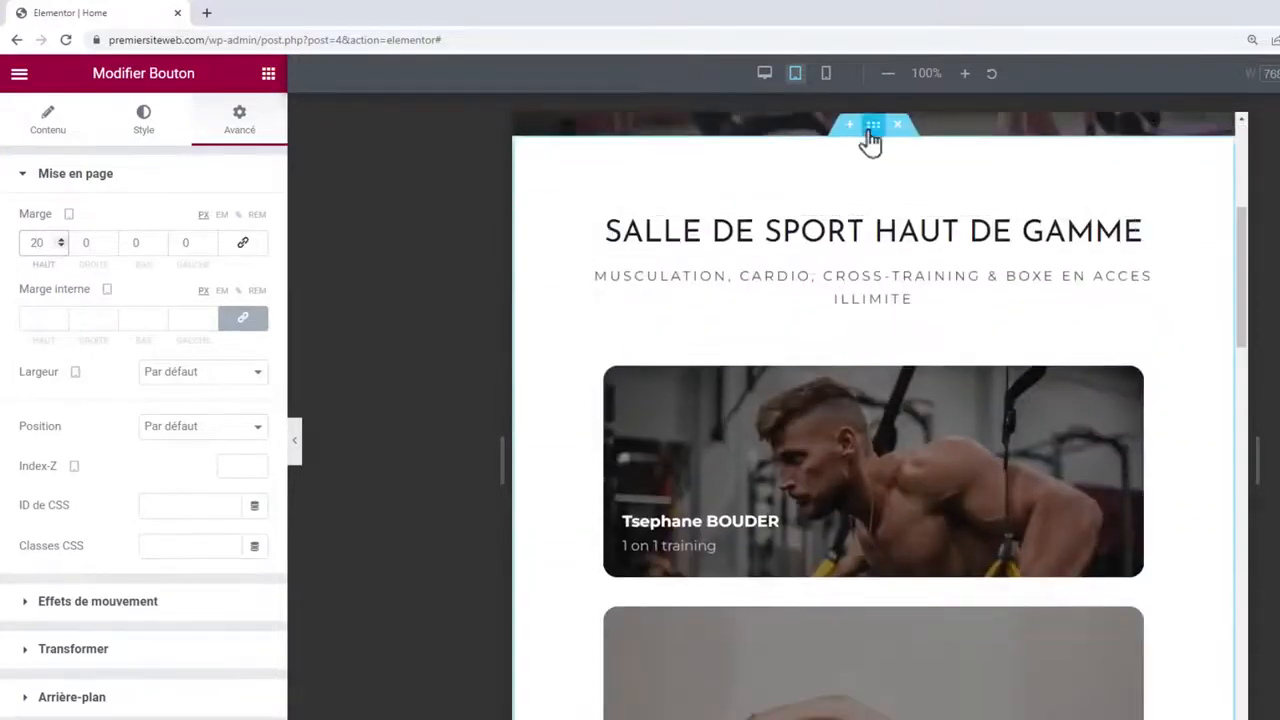
Unlink the SALLE DE SPORT HAUT DE GAMME section's padding and set right and left to 50 px.
left_click(870, 128)
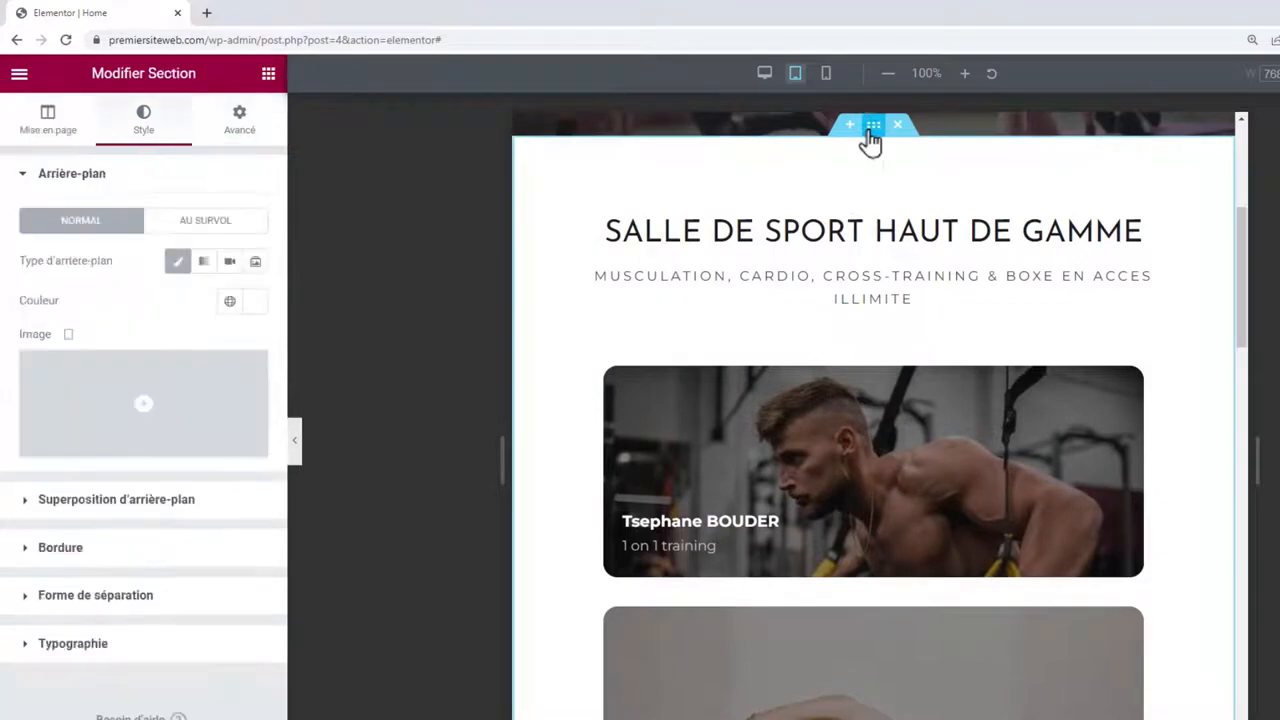
left_click(238, 136)
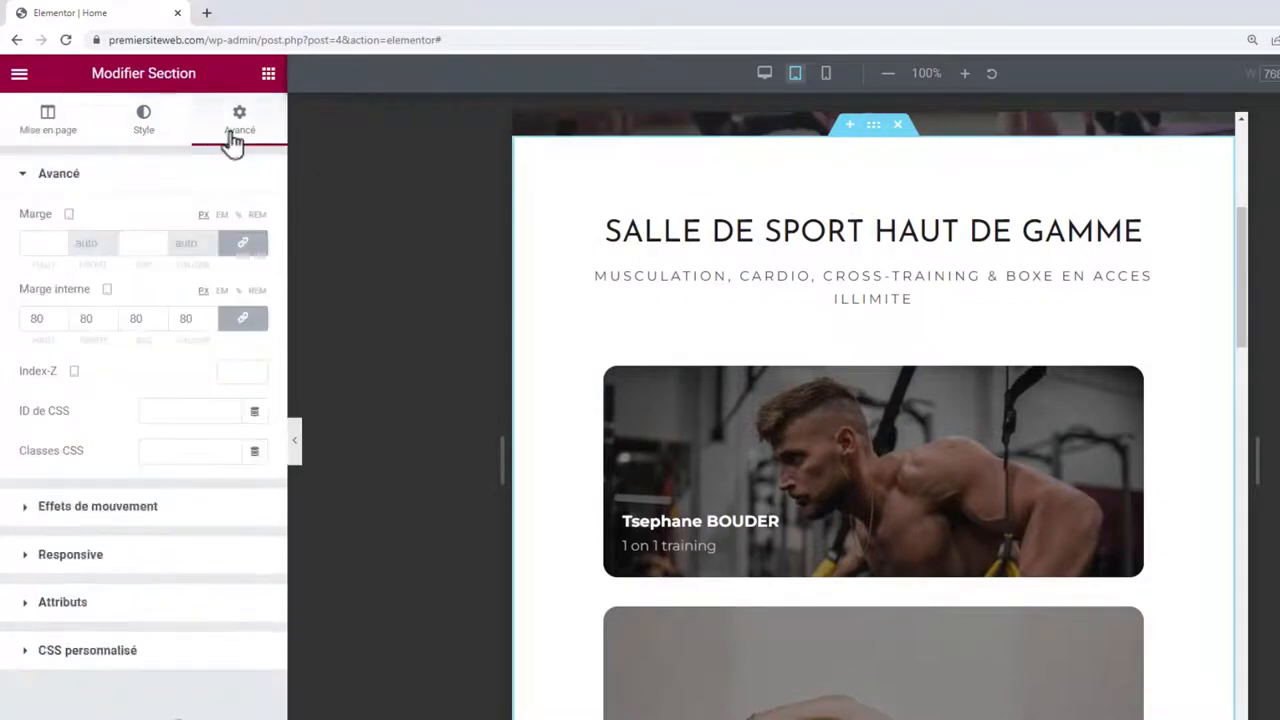
left_click(251, 318)
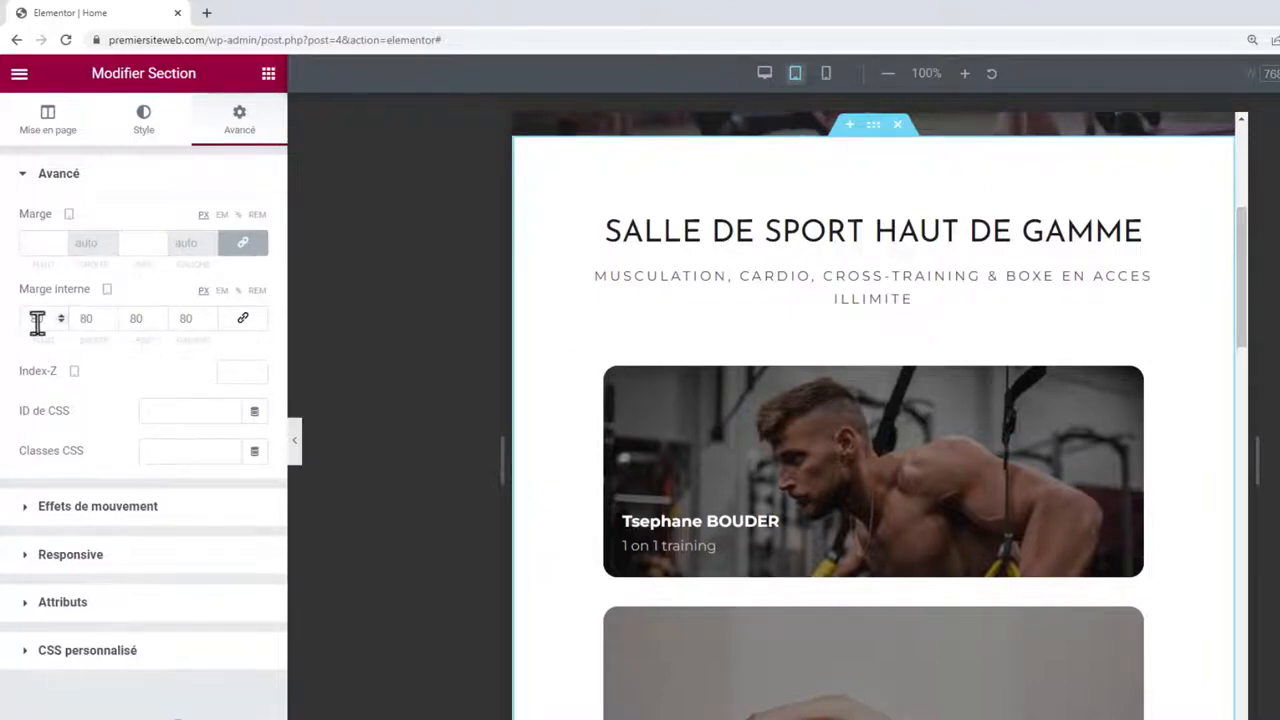
left_click_drag(88, 320, 75, 323)
type("5")
left_click_drag(187, 318, 174, 319)
type("5")
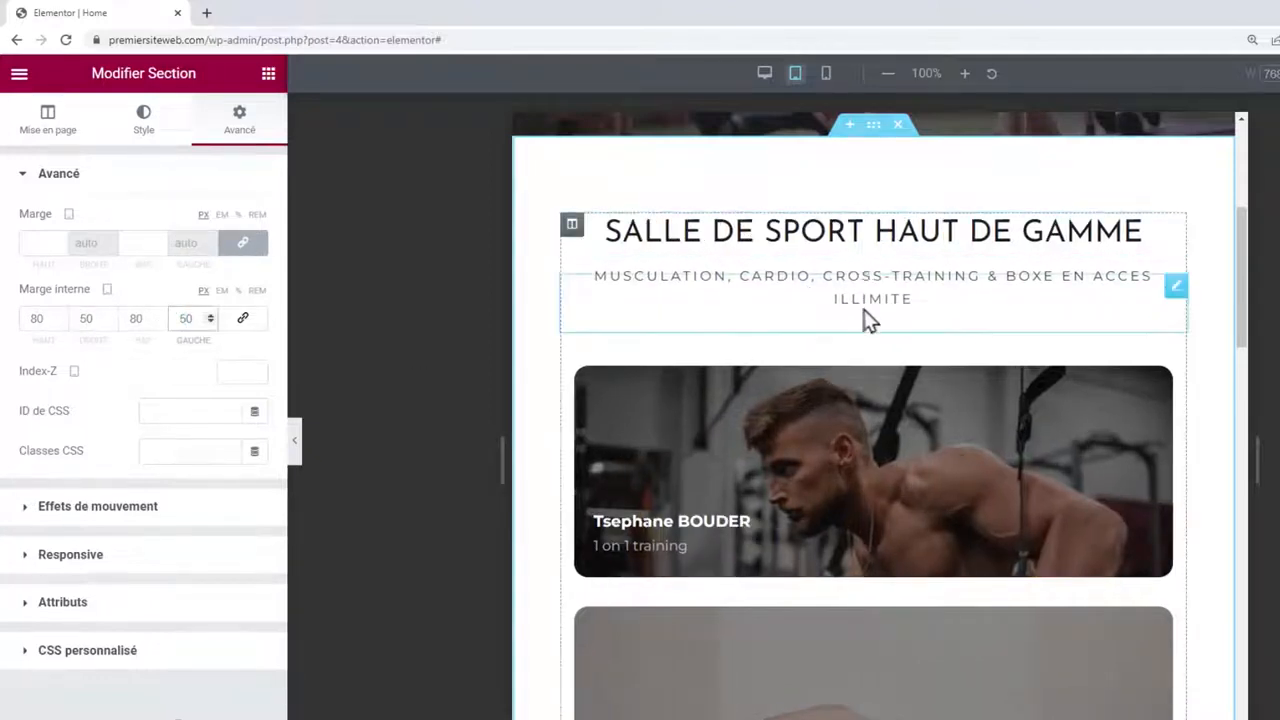
scroll(871, 320, "down", 2)
scroll(740, 294, "up", 2)
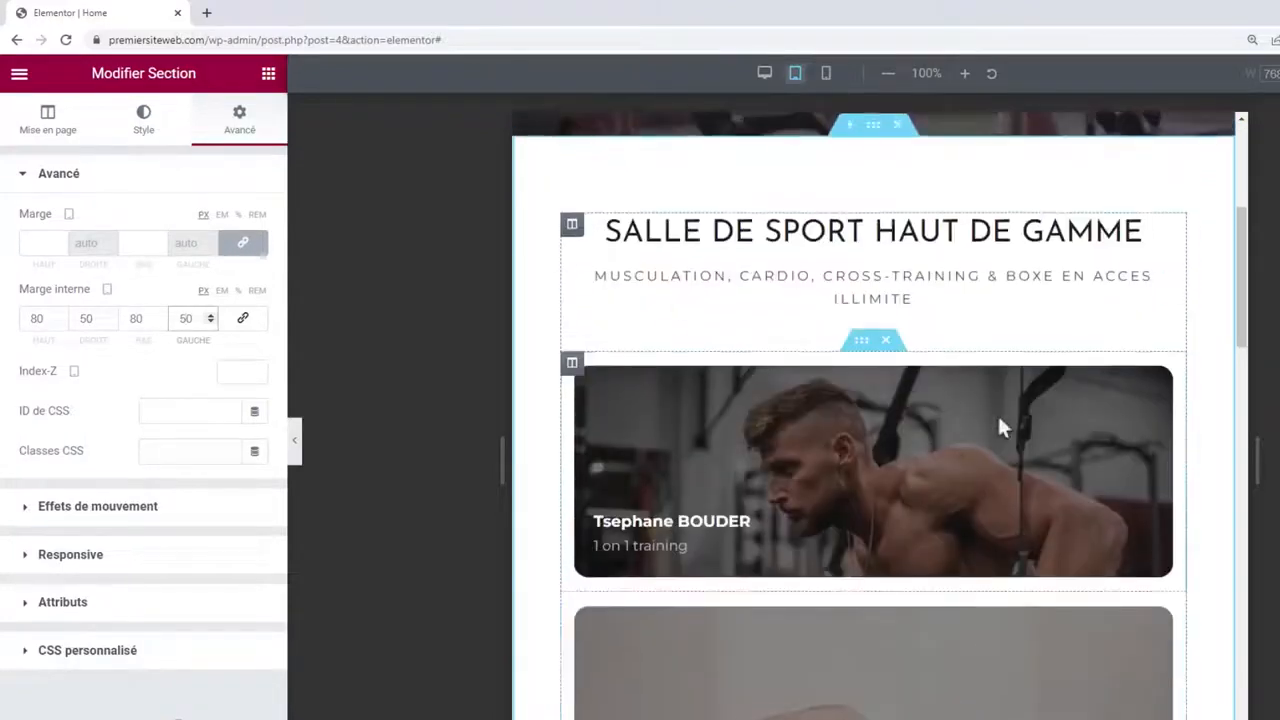
scroll(871, 457, "down", 2)
scroll(654, 386, "up", 1)
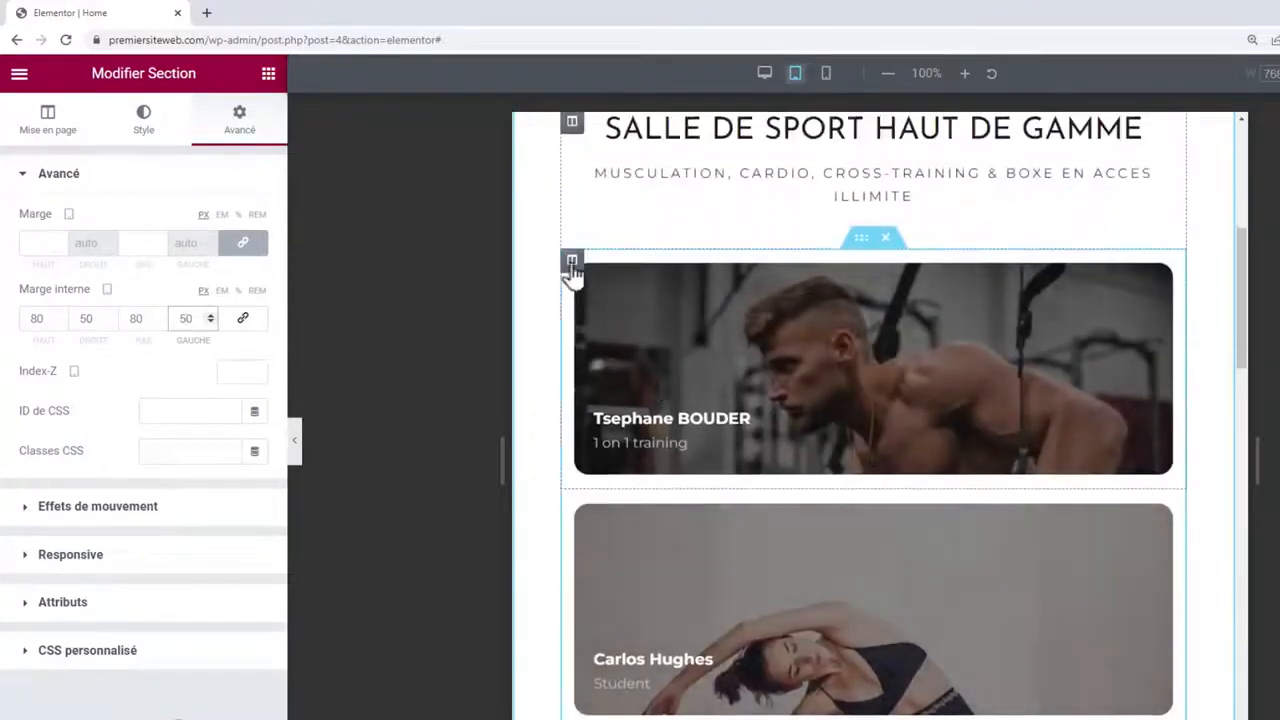
left_click(572, 262)
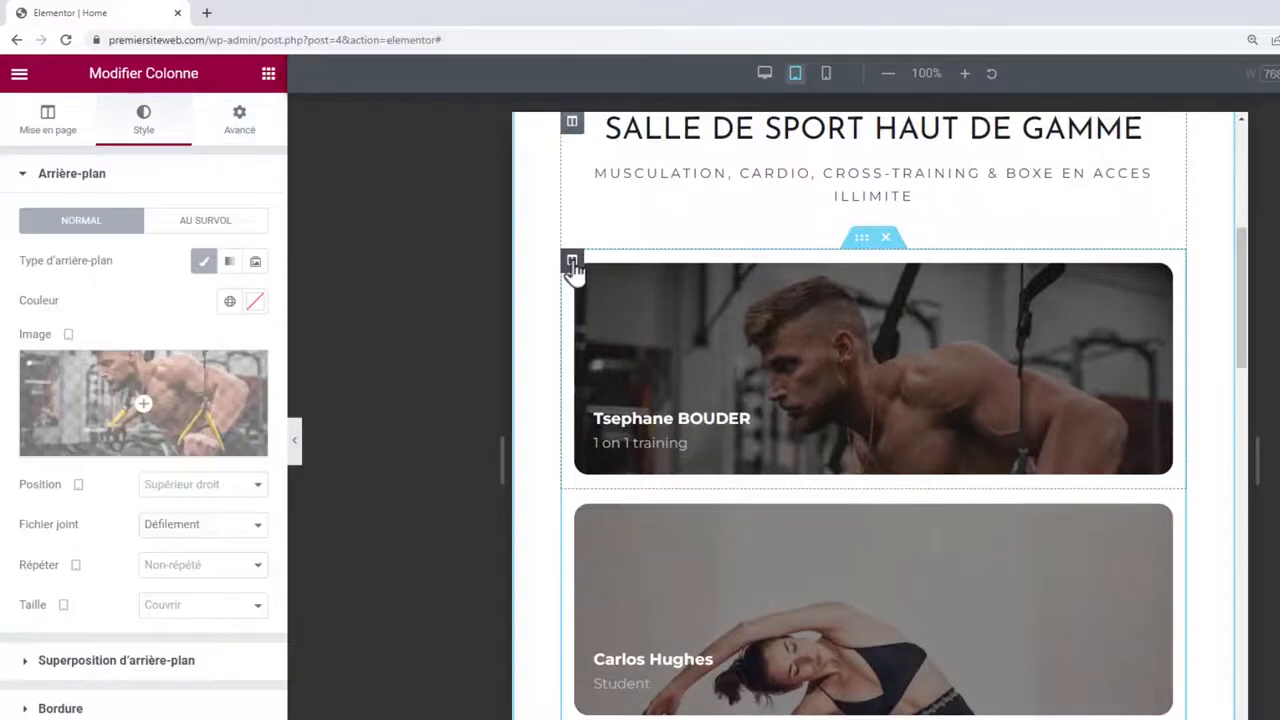
left_click(48, 130)
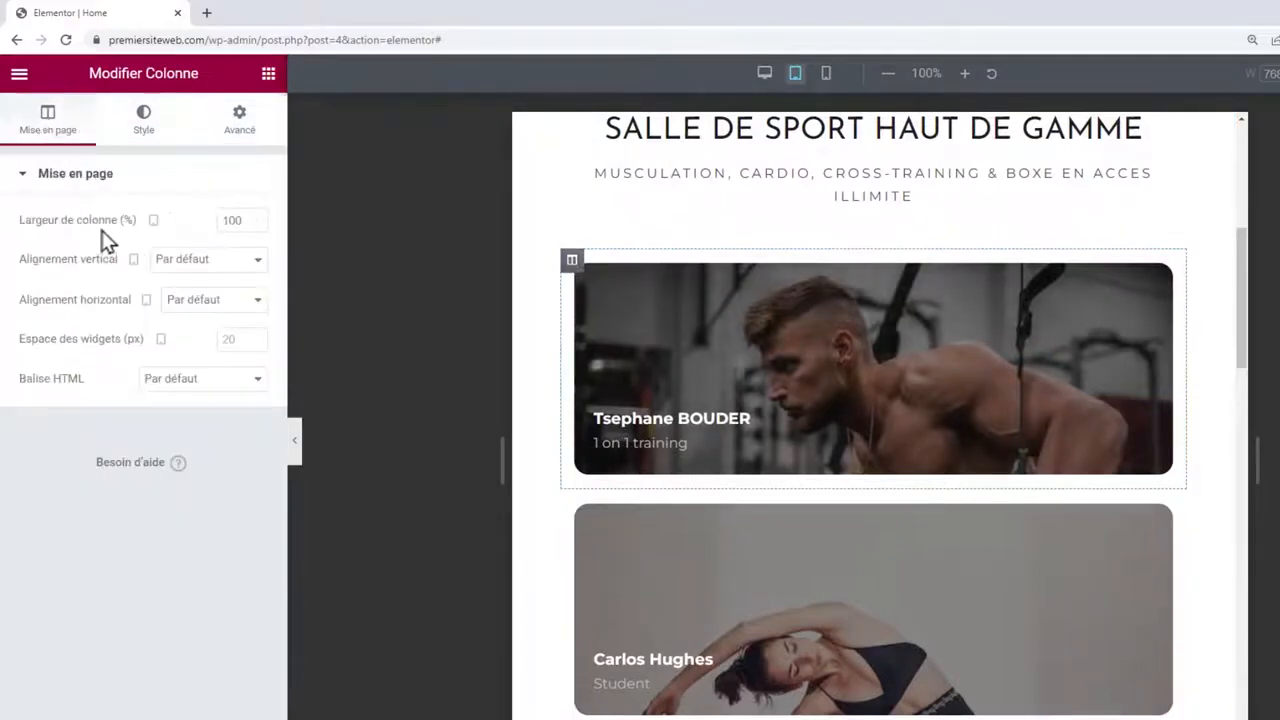
mouse_move(100, 220)
left_mouse_down()
mouse_move(43, 225)
mouse_move(103, 224)
mouse_move(86, 226)
left_mouse_up()
left_click_drag(237, 216, 210, 240)
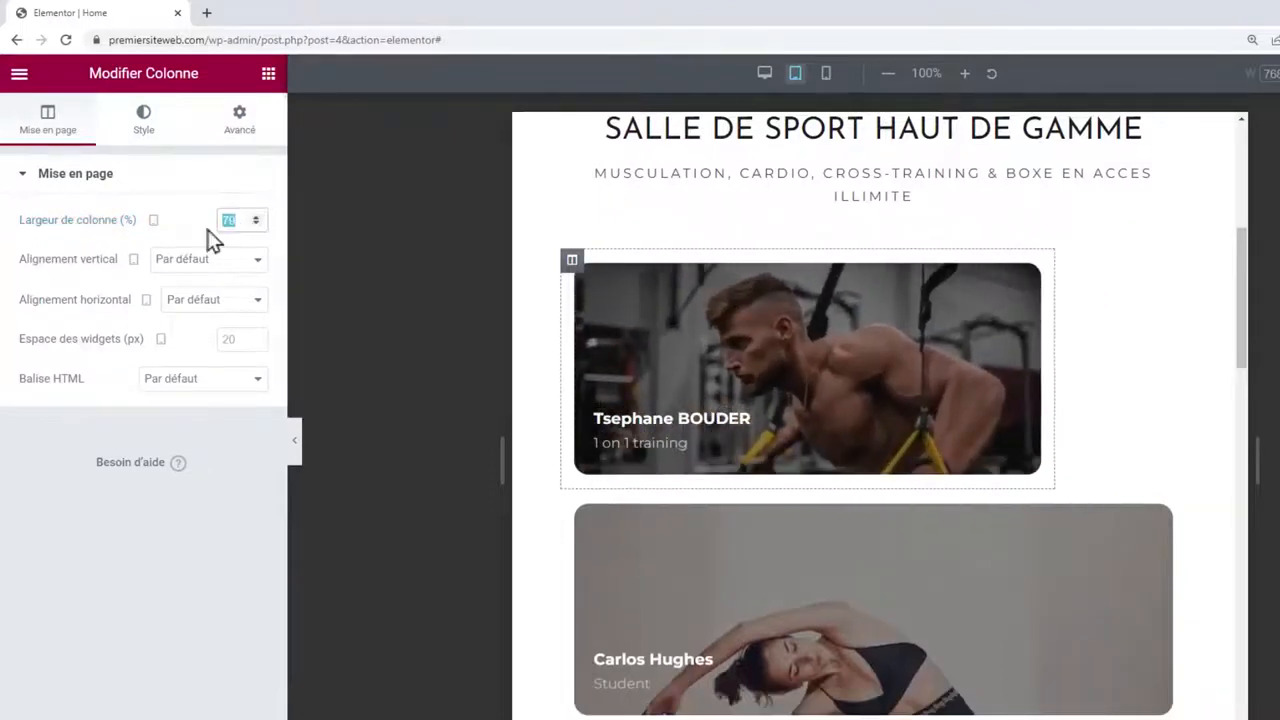
type("50")
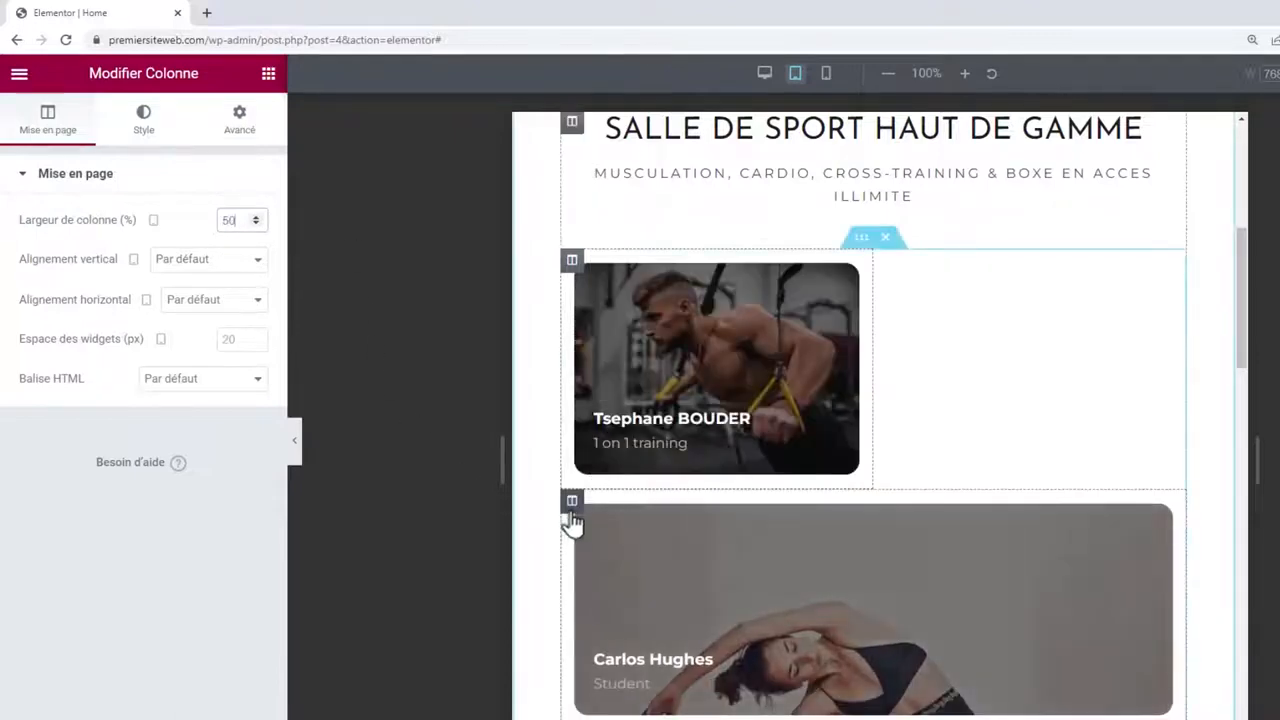
left_click(572, 501)
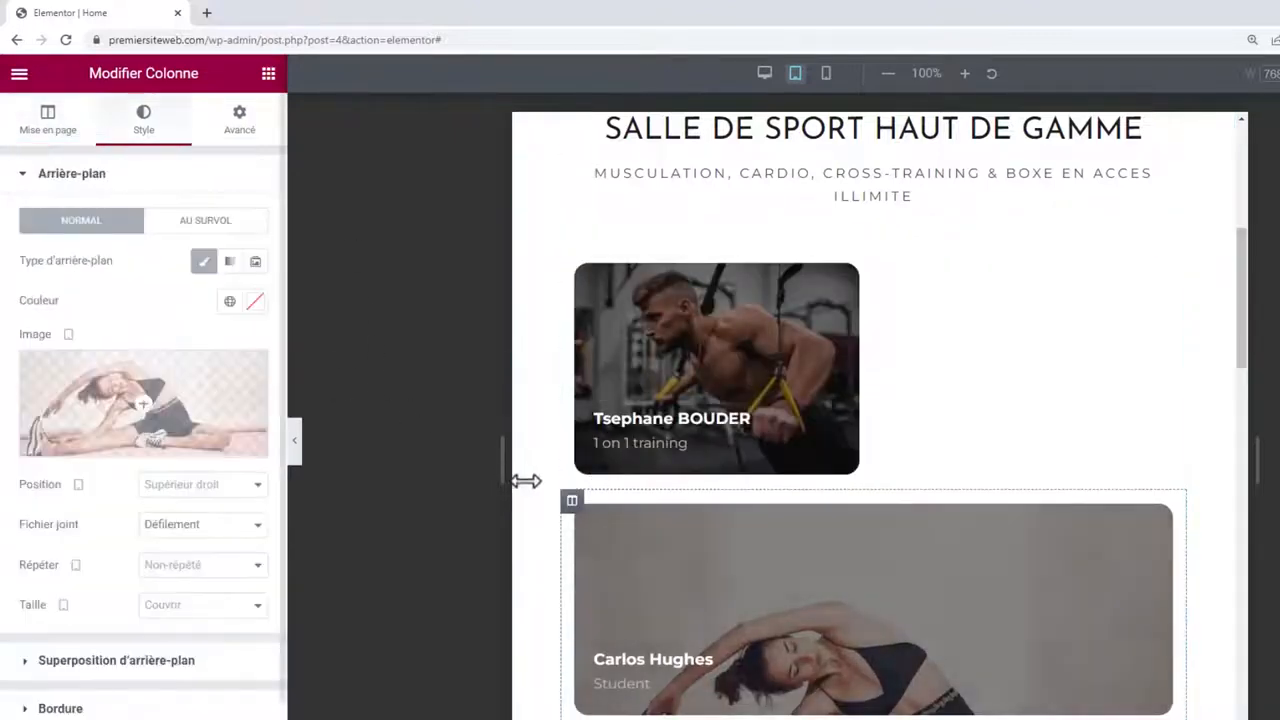
left_click(55, 137)
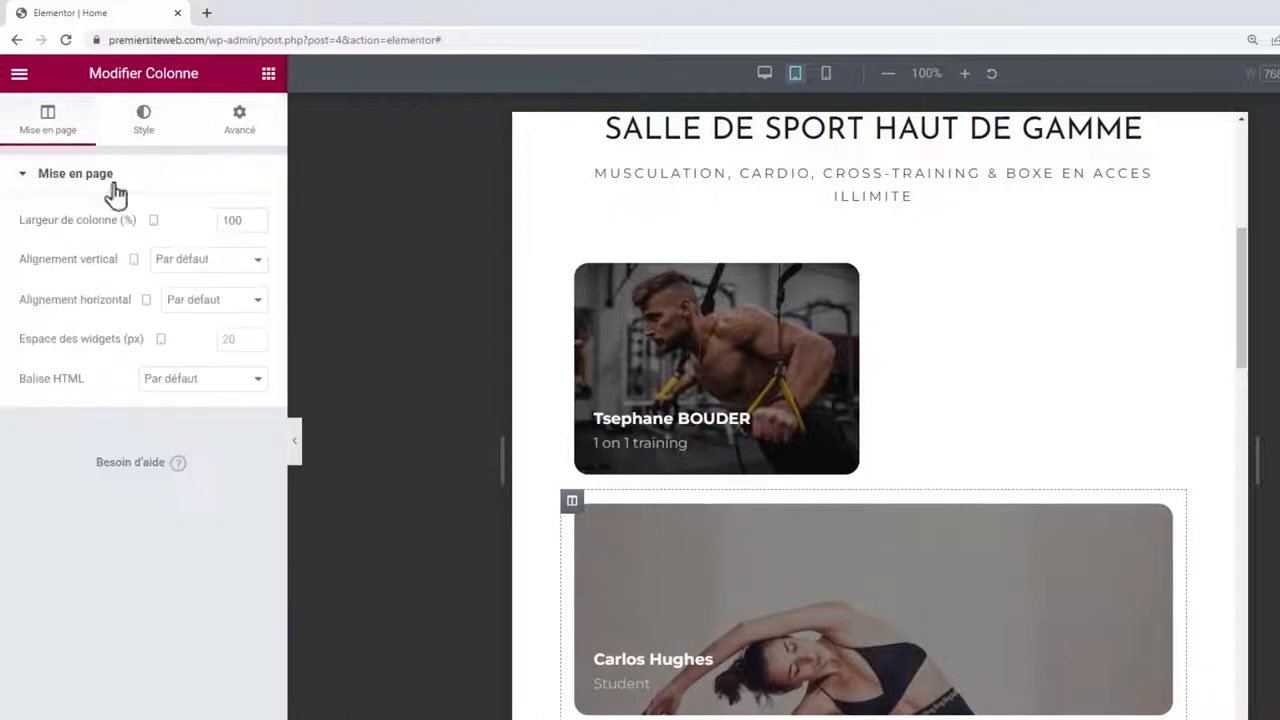
double_click(228, 221)
type("50")
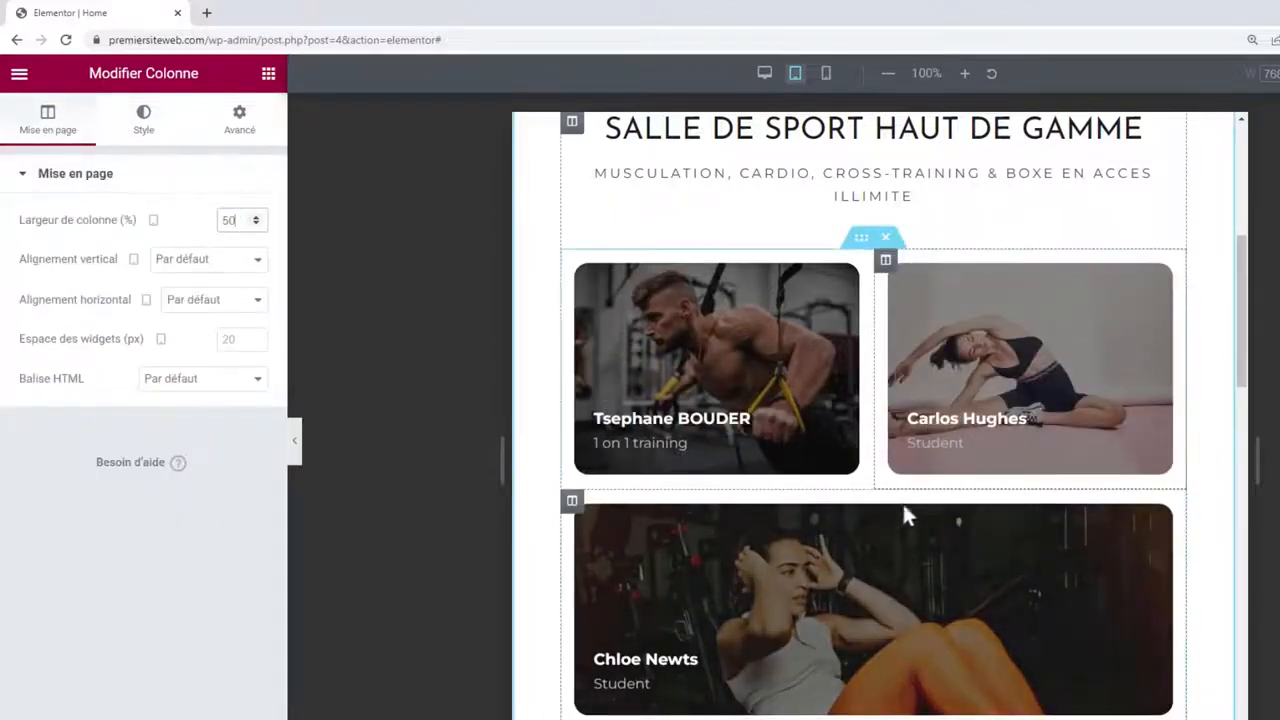
scroll(1049, 538, "down", 3)
scroll(1050, 547, "down", 1)
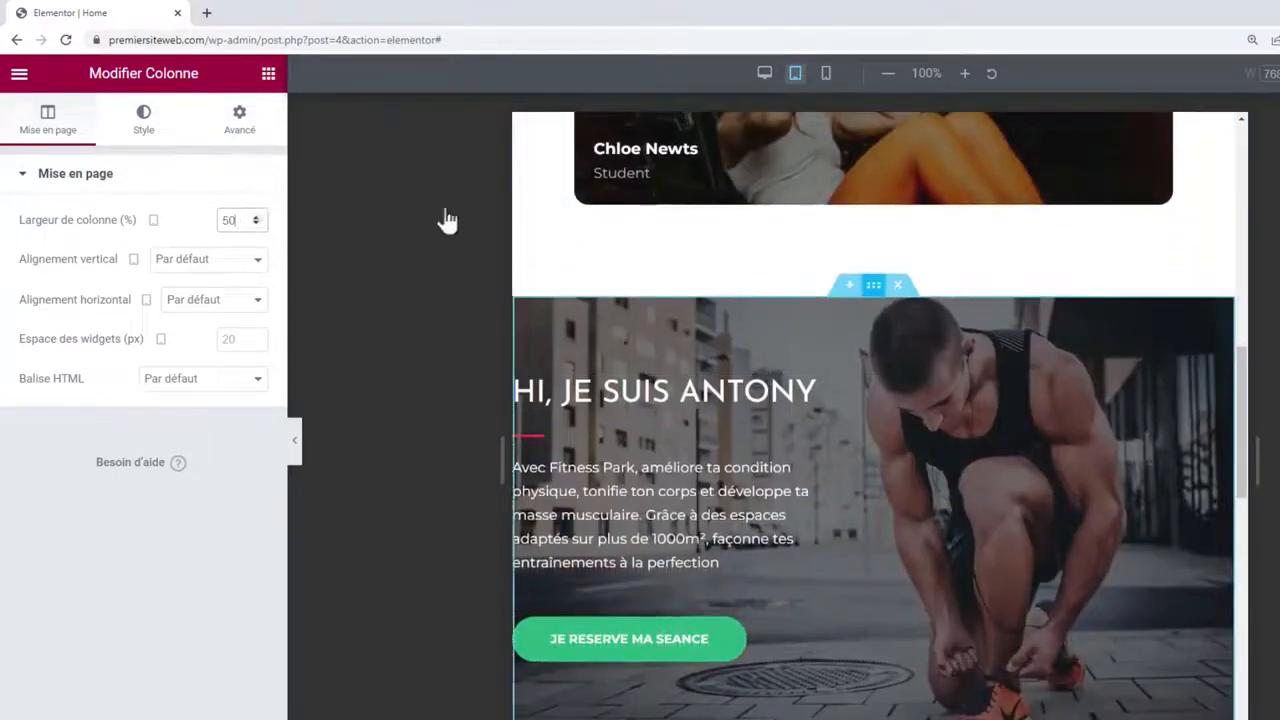
Set the Antony section's right and left padding to 50 px.
left_click(240, 135)
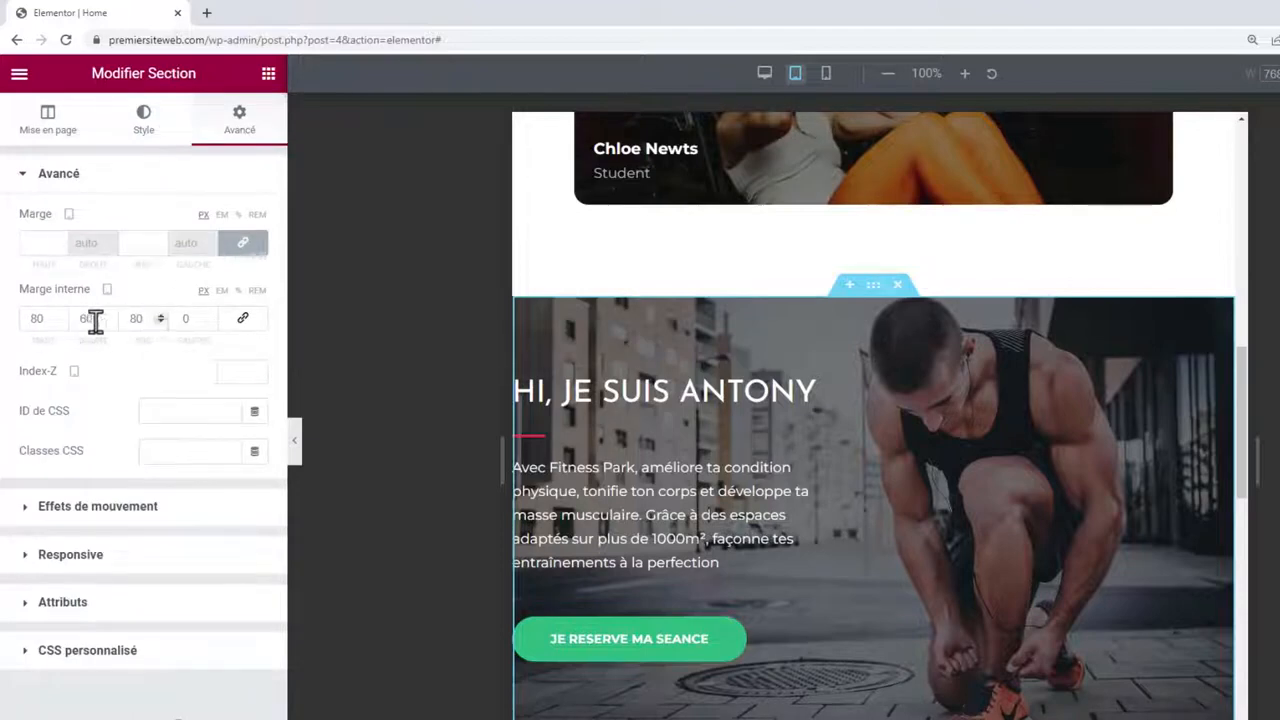
left_click_drag(88, 321, 72, 325)
type("5")
left_click(177, 320)
type("5")
scroll(890, 405, "down", 5)
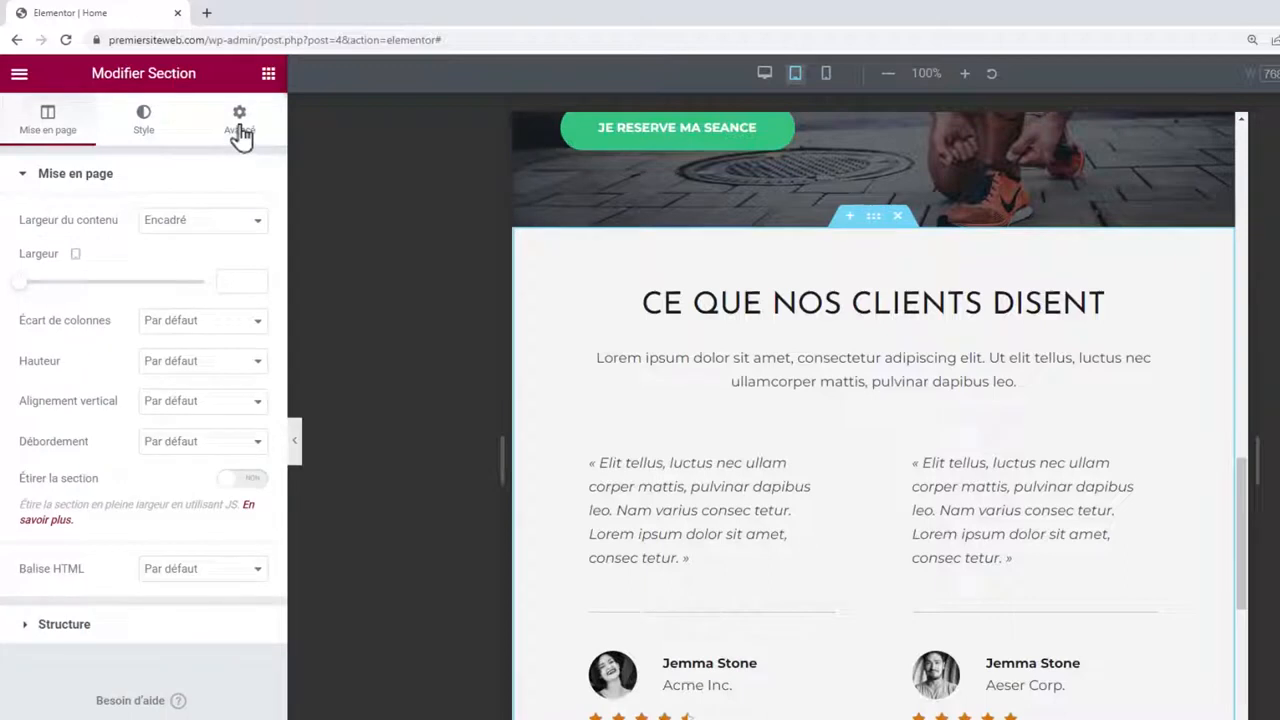
Give the testimonials section unlinked inner padding of 80/50/80/50.
left_click(240, 125)
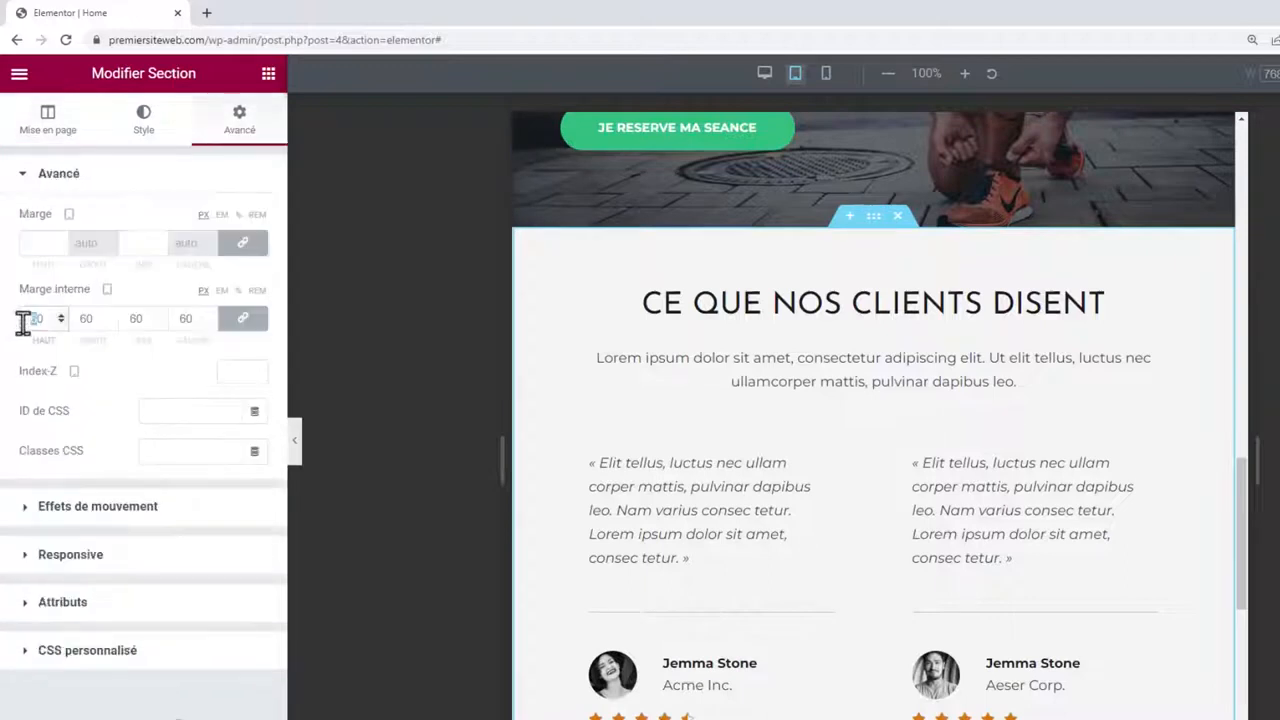
left_click(243, 318)
double_click(35, 318)
type("80")
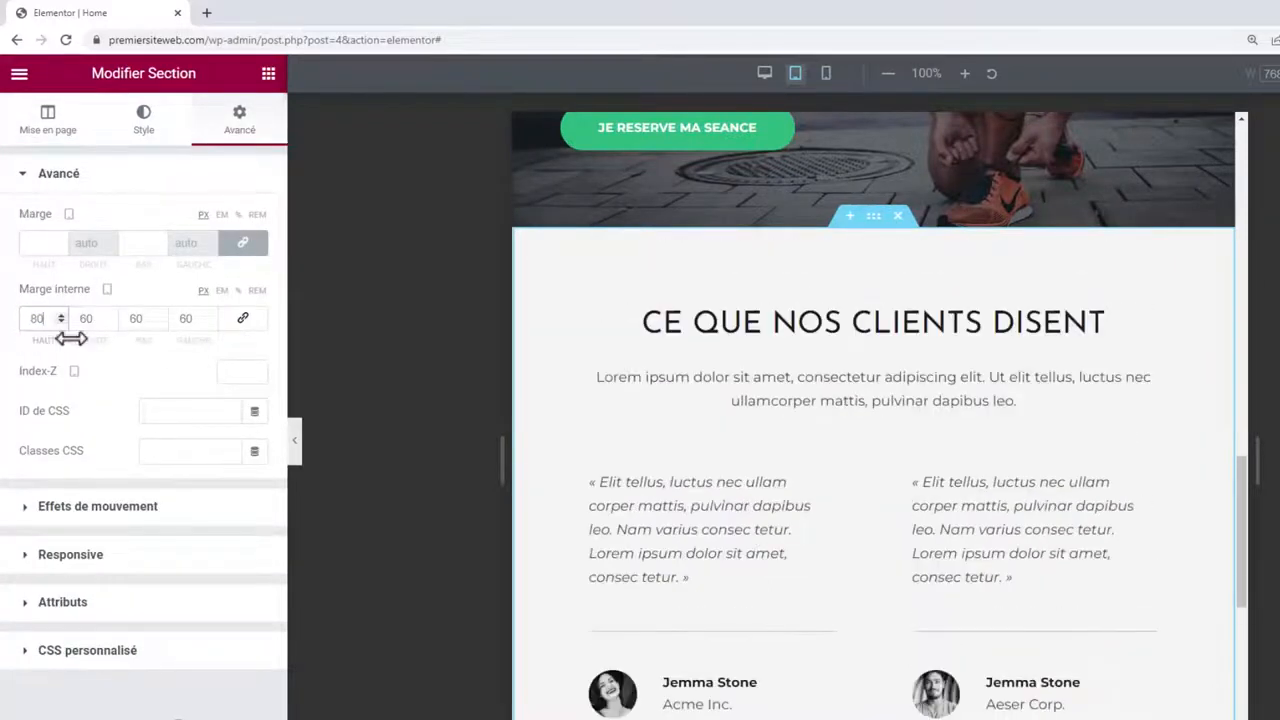
double_click(136, 319)
left_click_drag(97, 318, 77, 318)
type("50")
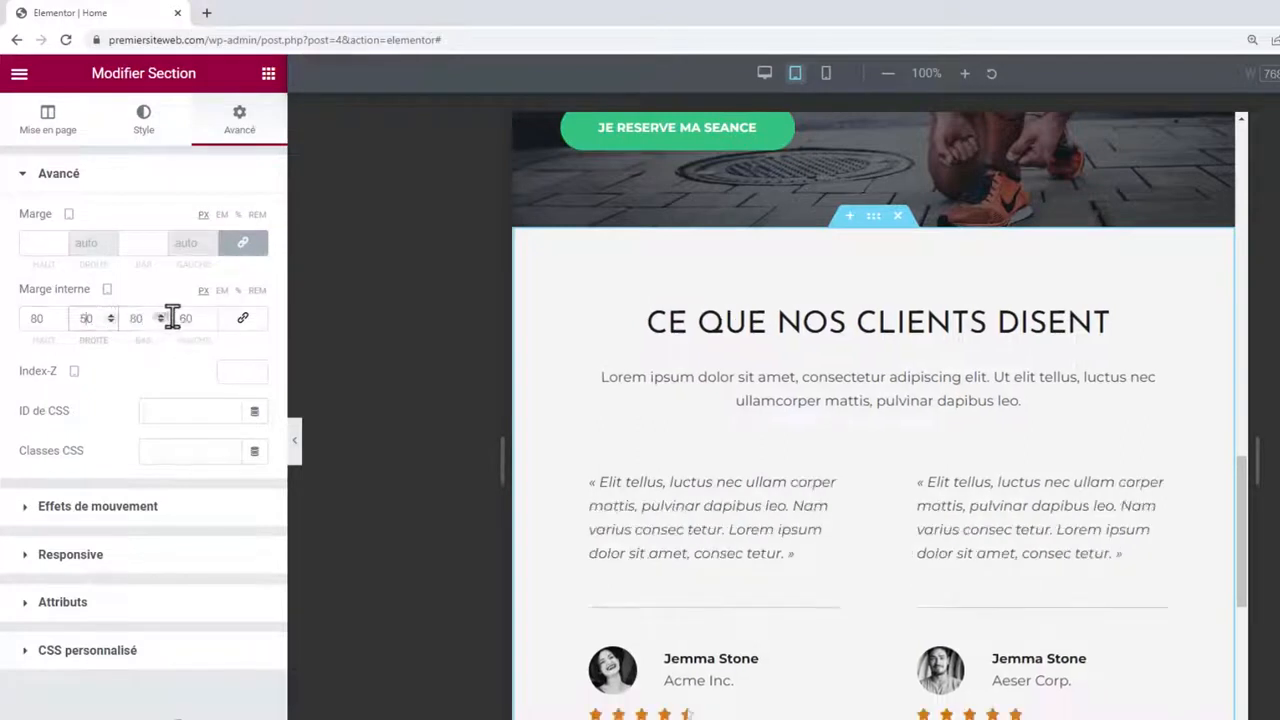
left_click_drag(195, 318, 171, 318)
type("50")
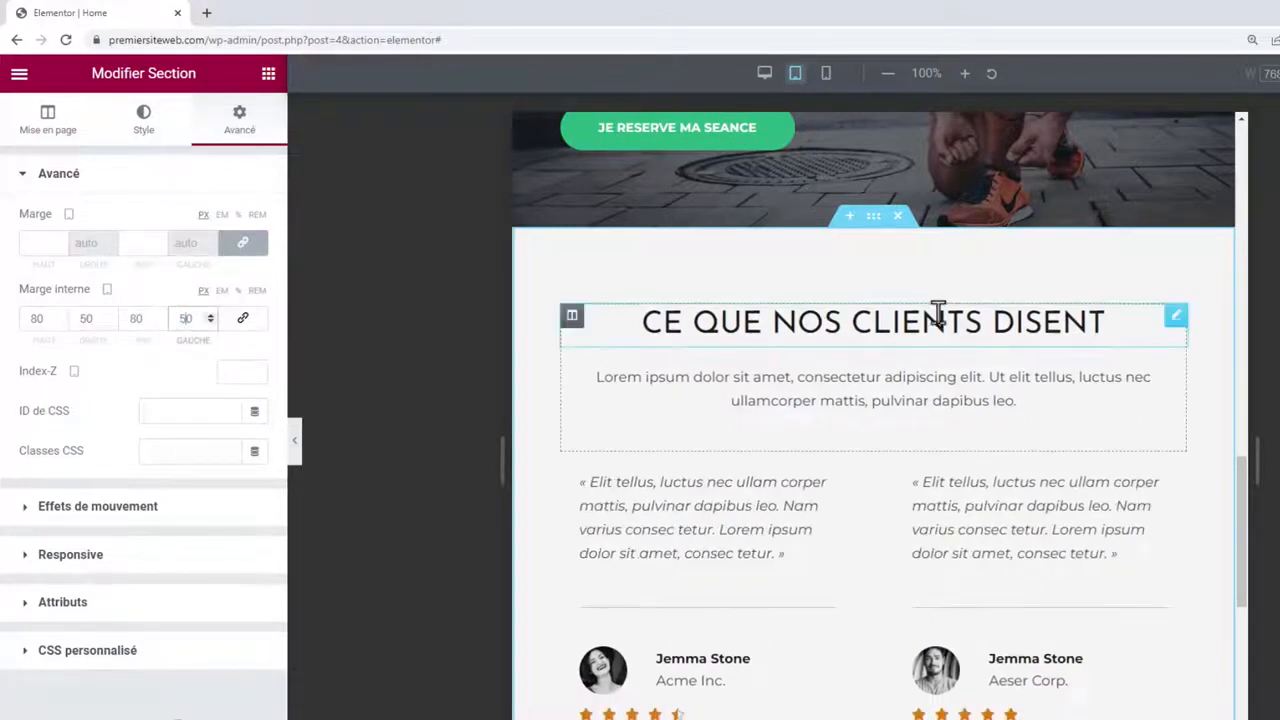
scroll(938, 312, "down", 1)
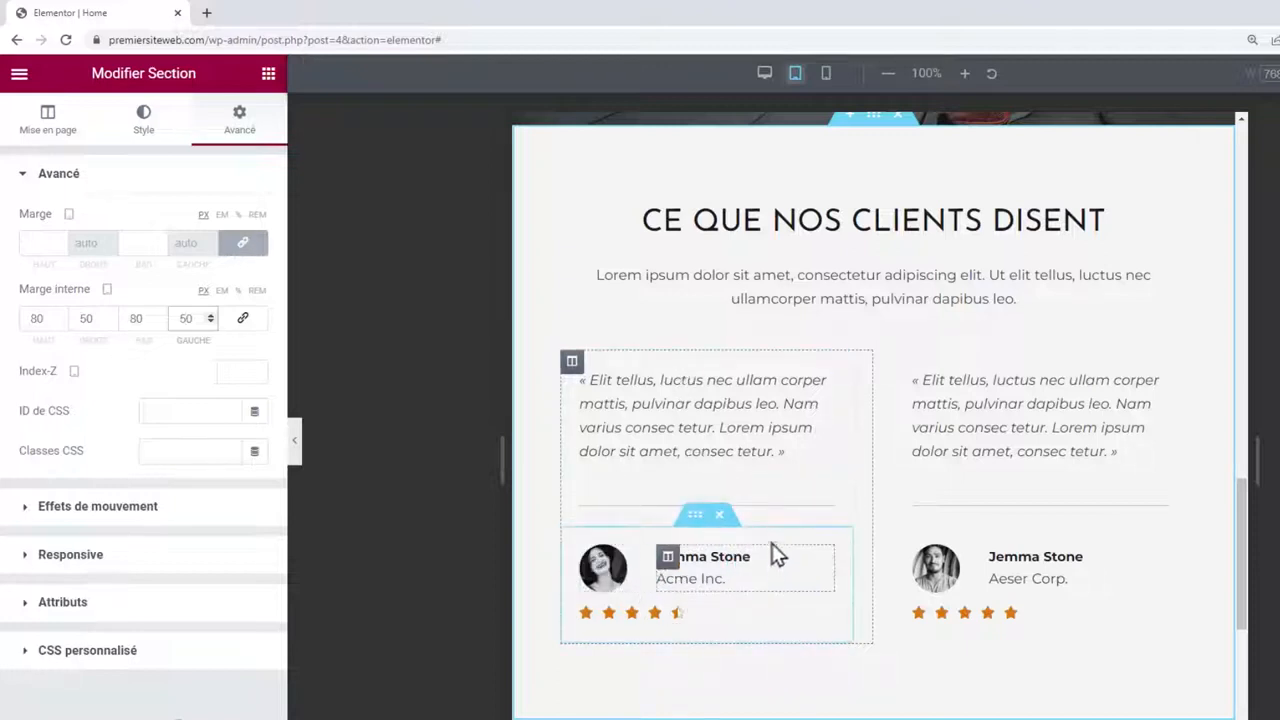
Centre-align the first testimonial's quote text.
left_click(778, 380)
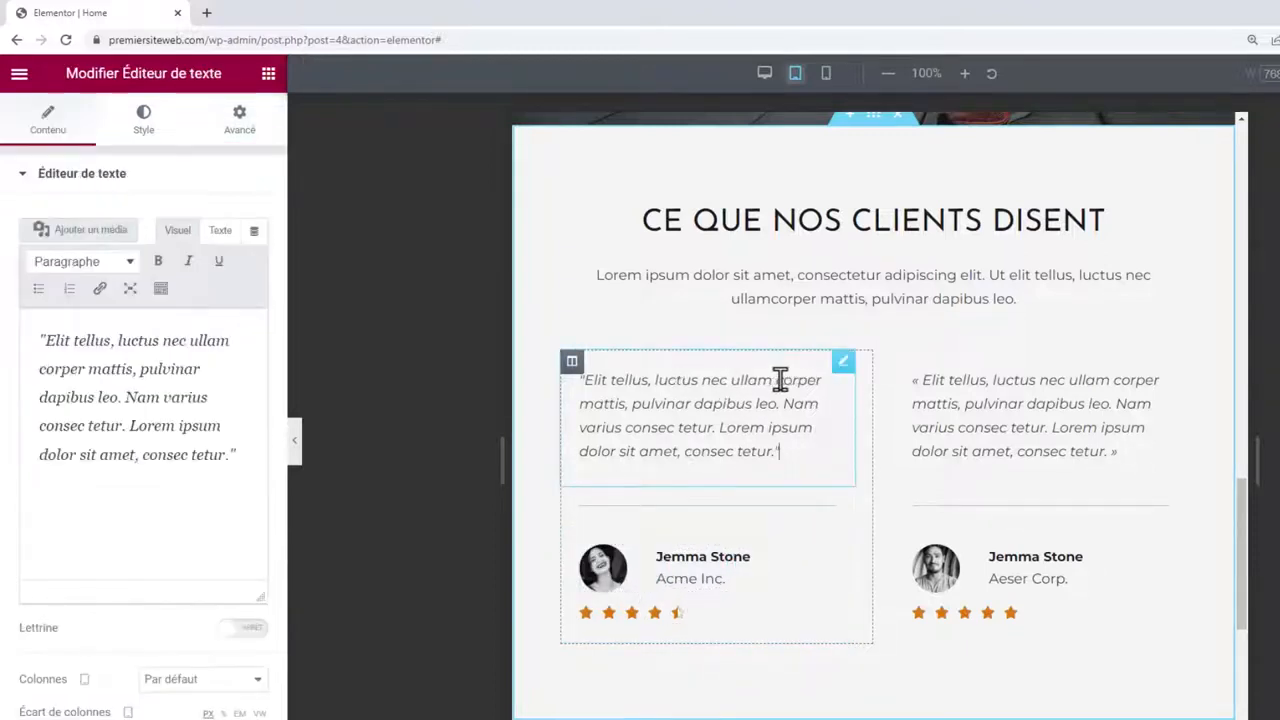
left_click(152, 140)
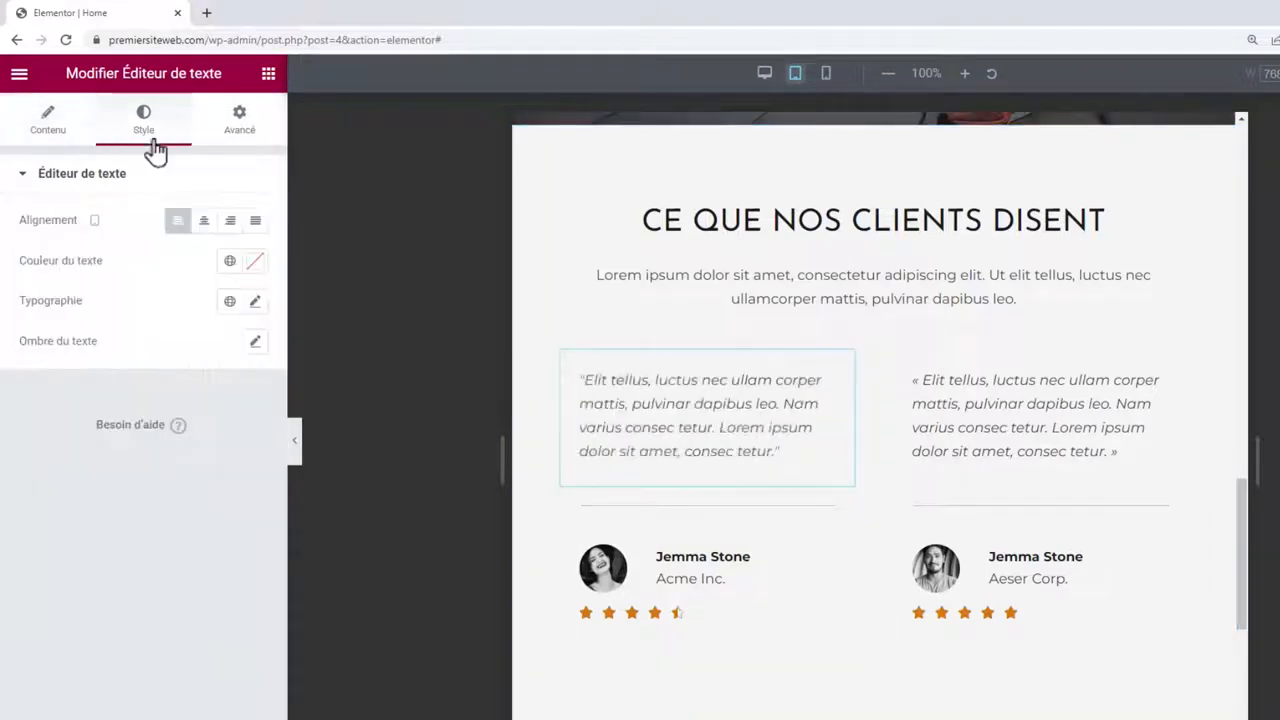
left_click(205, 222)
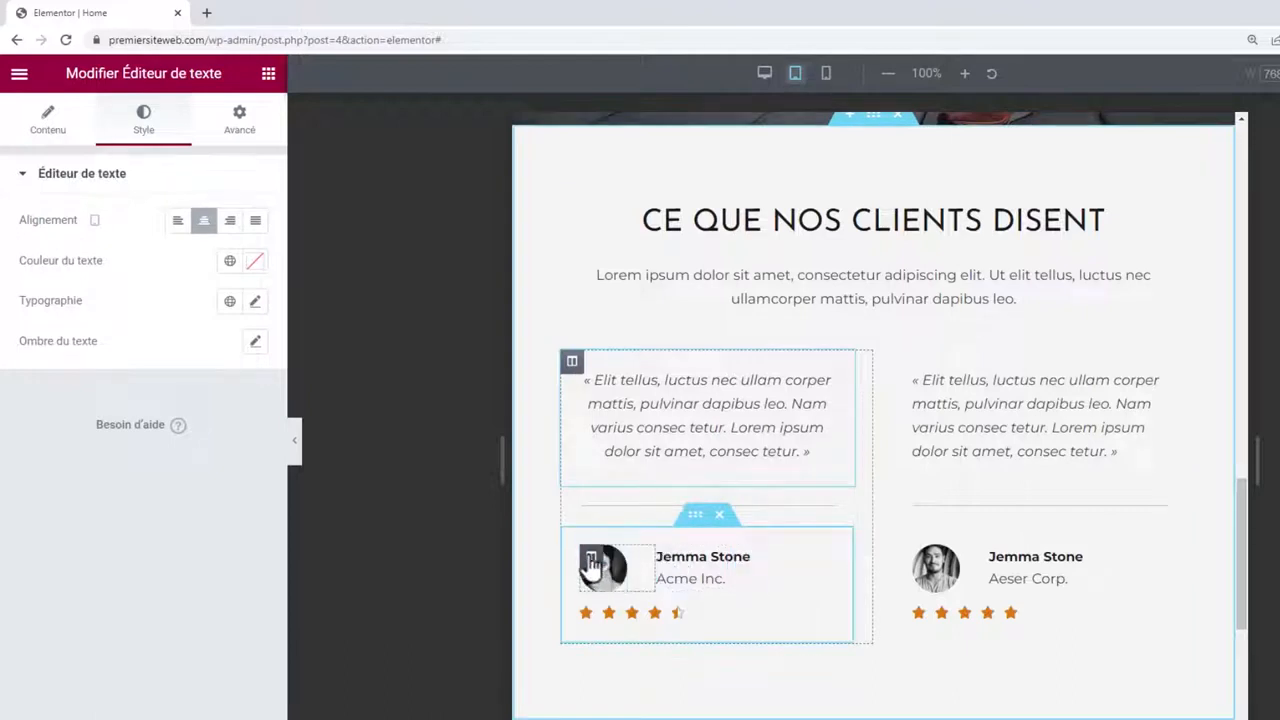
Set the avatar column to 45% width with end horizontal alignment and adjust the columns' padding.
left_click(591, 560)
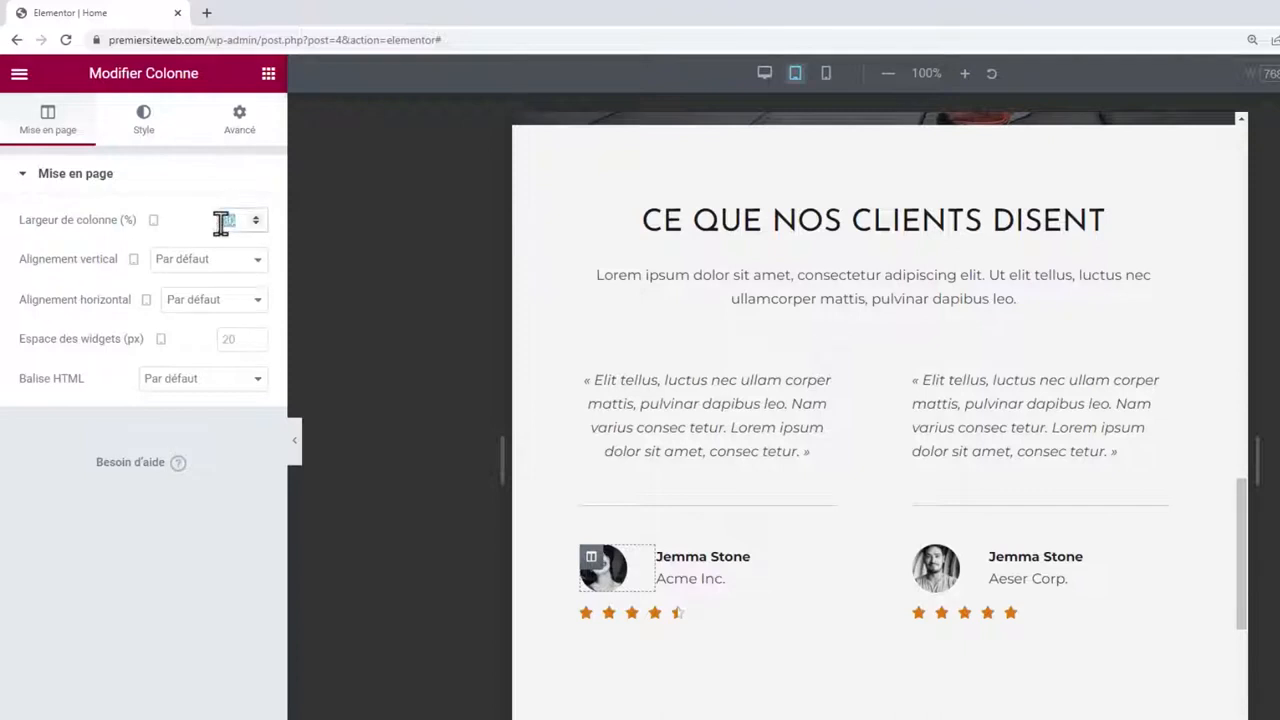
type("45")
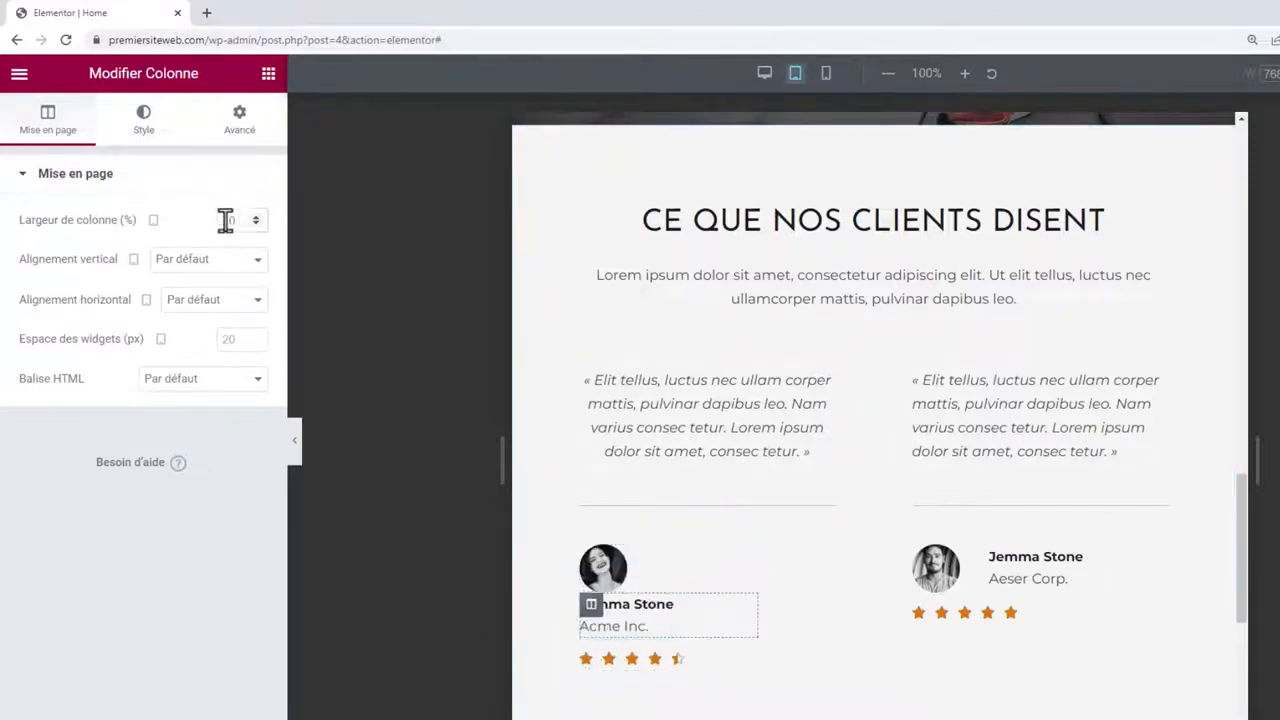
type("55")
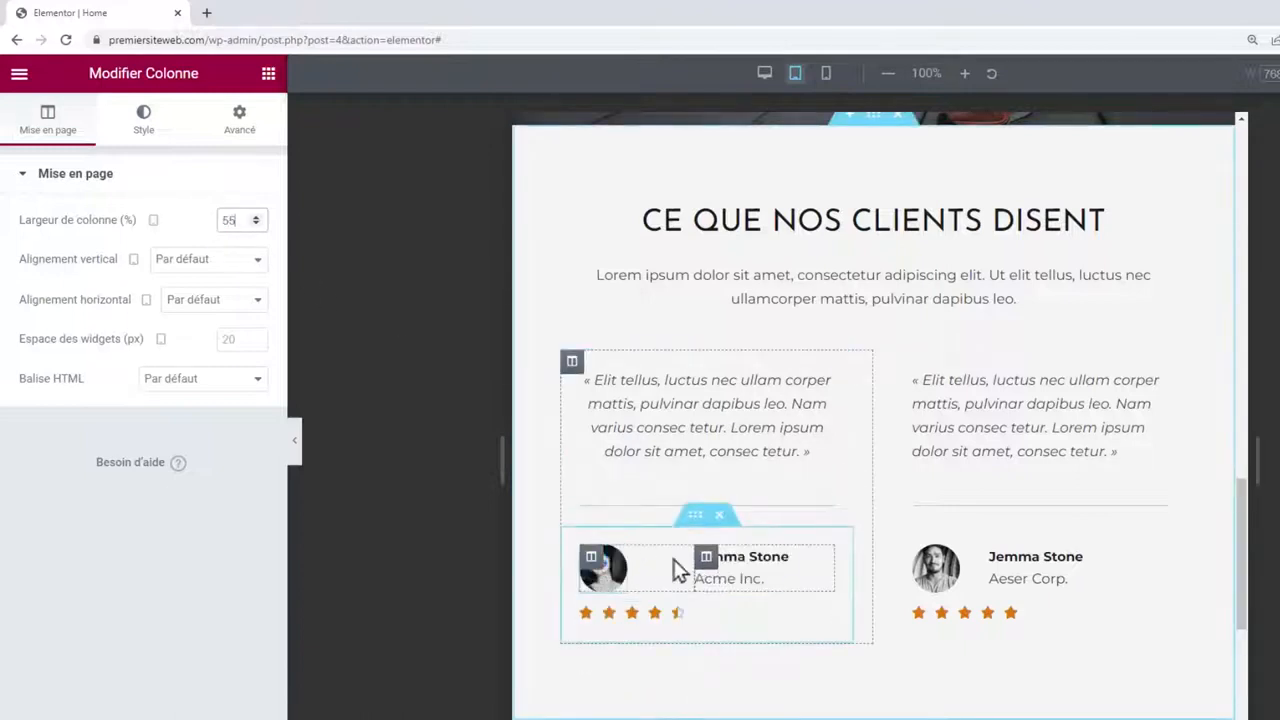
left_click(592, 562)
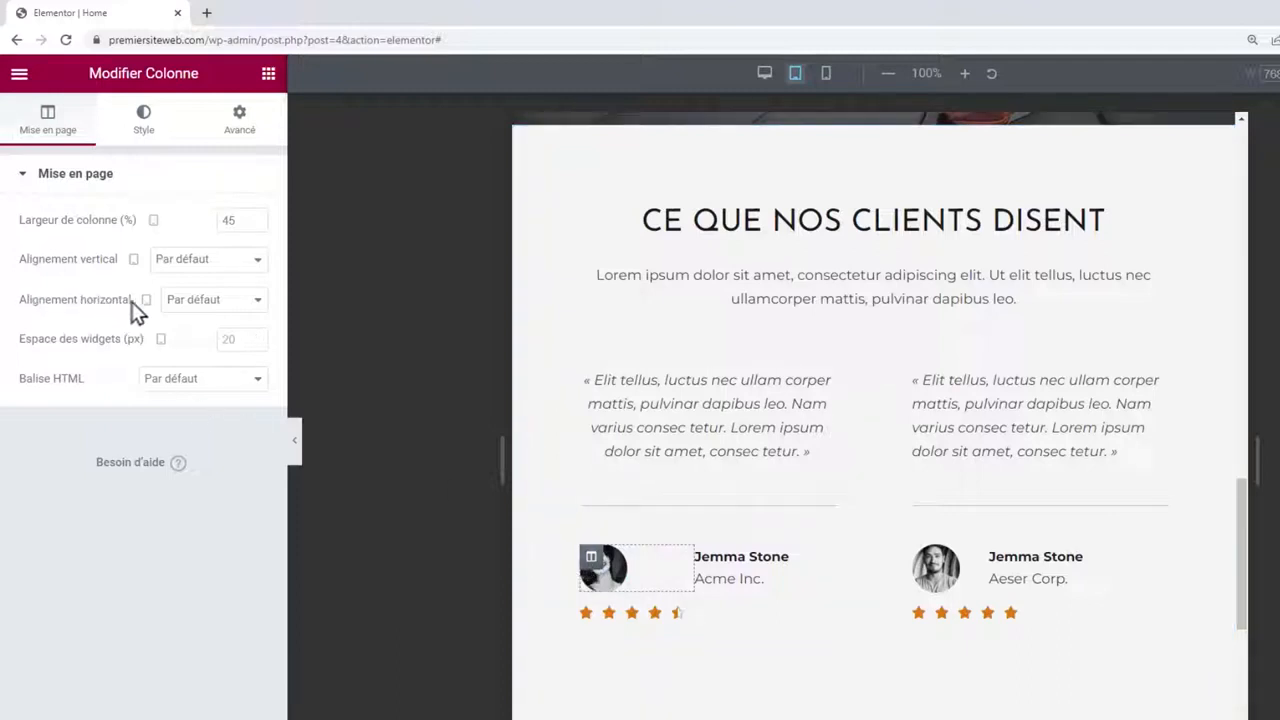
left_click(185, 308)
left_click(197, 364)
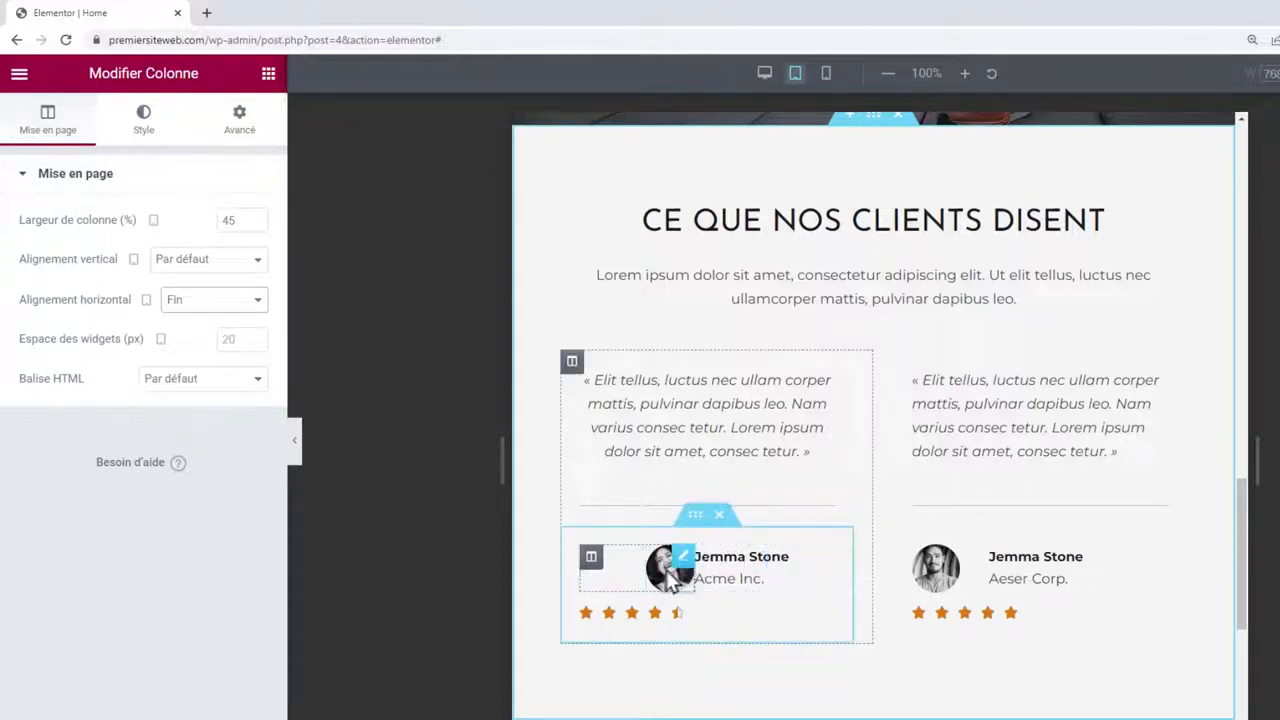
left_click(240, 125)
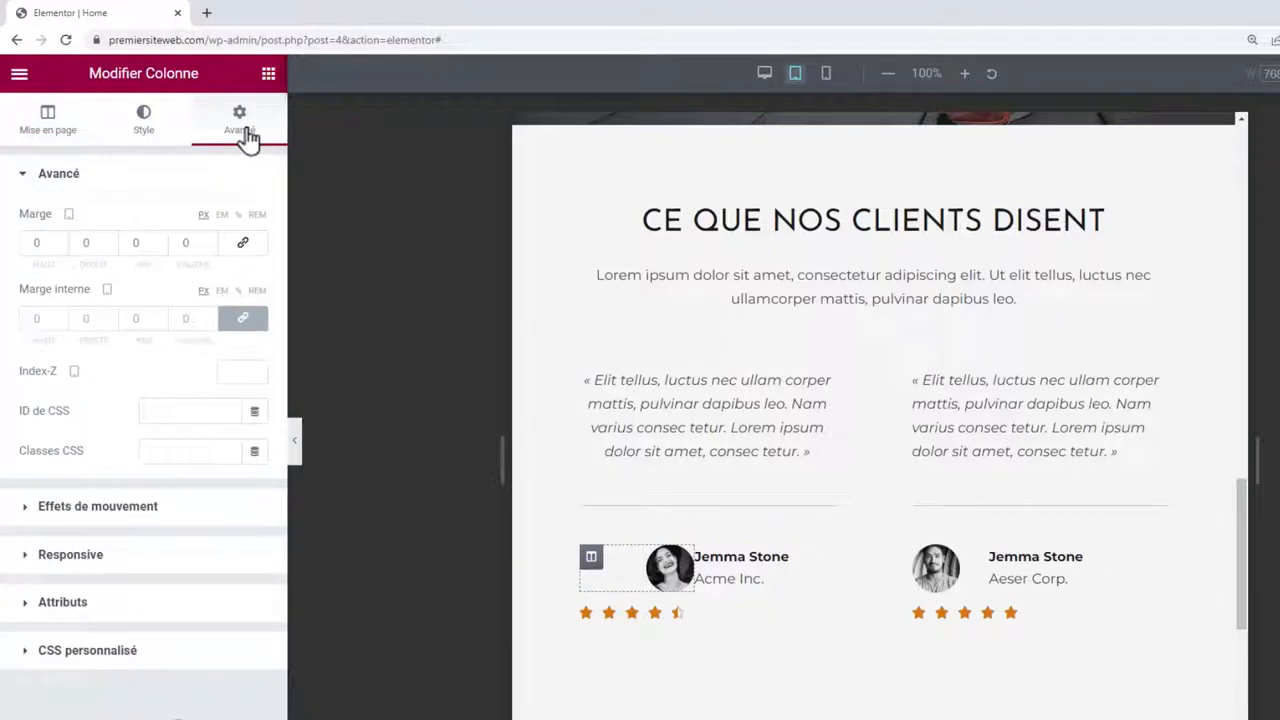
left_click(245, 322)
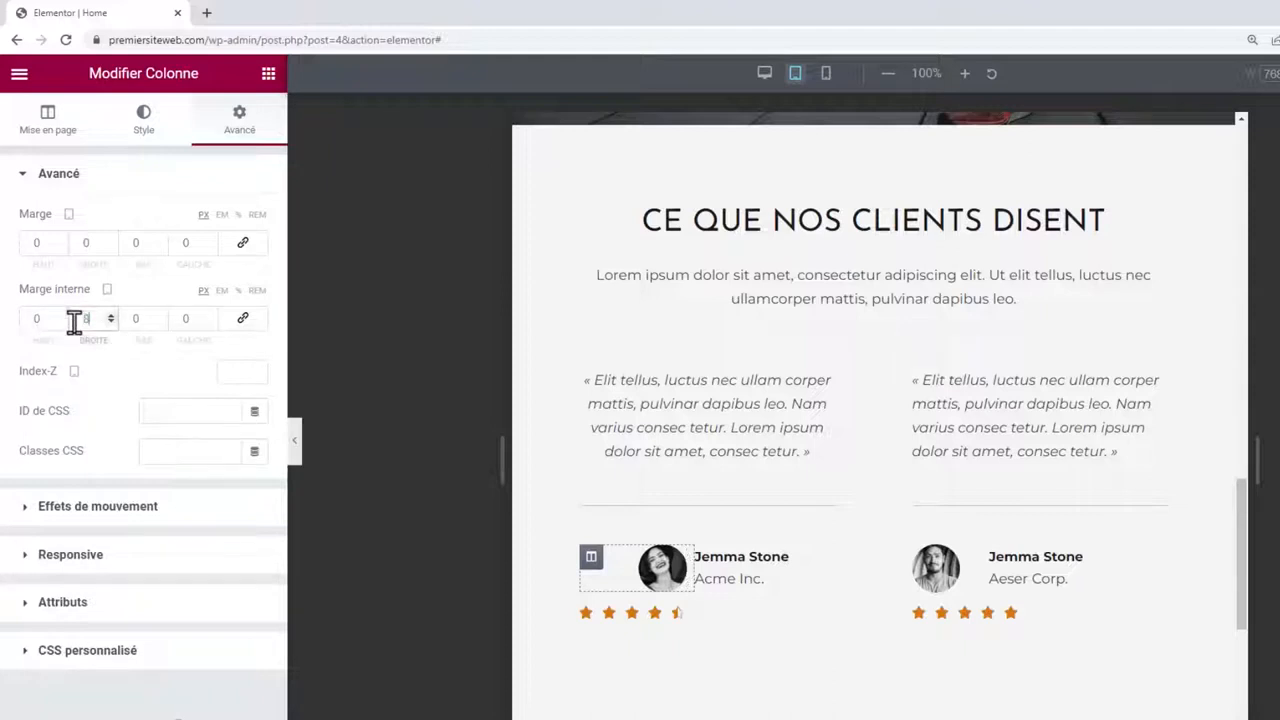
left_click(706, 557)
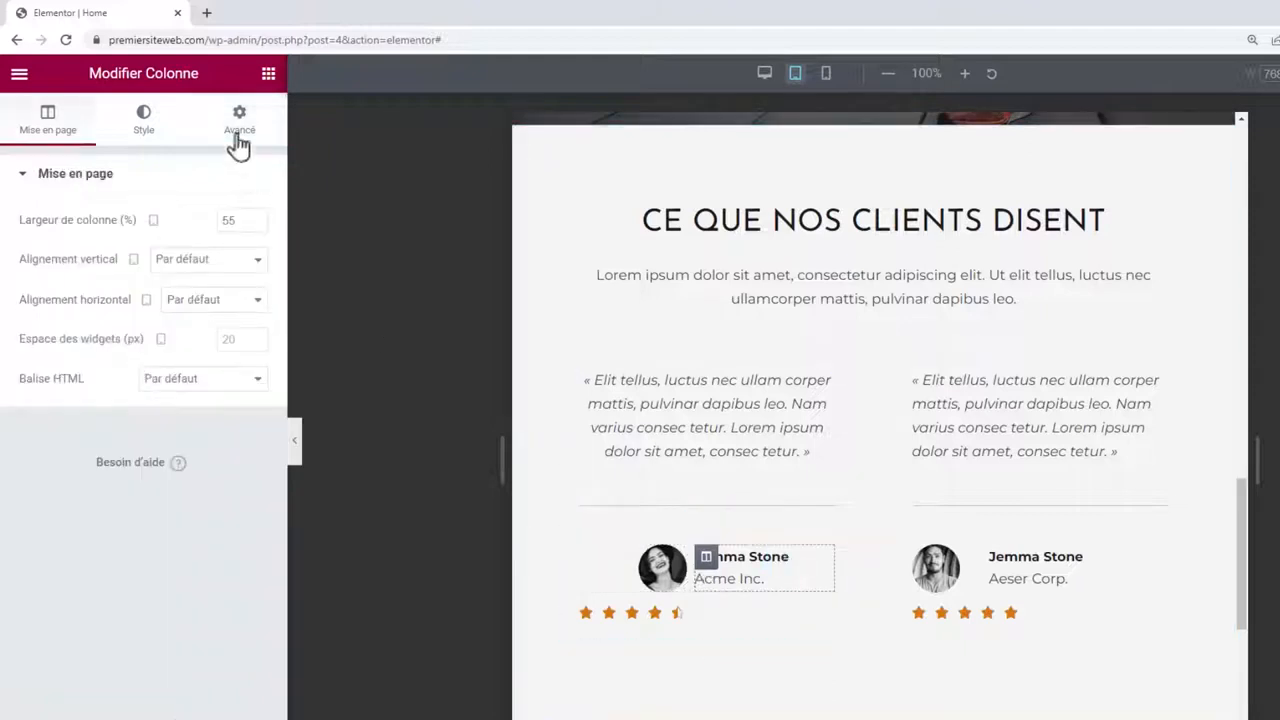
left_click(238, 136)
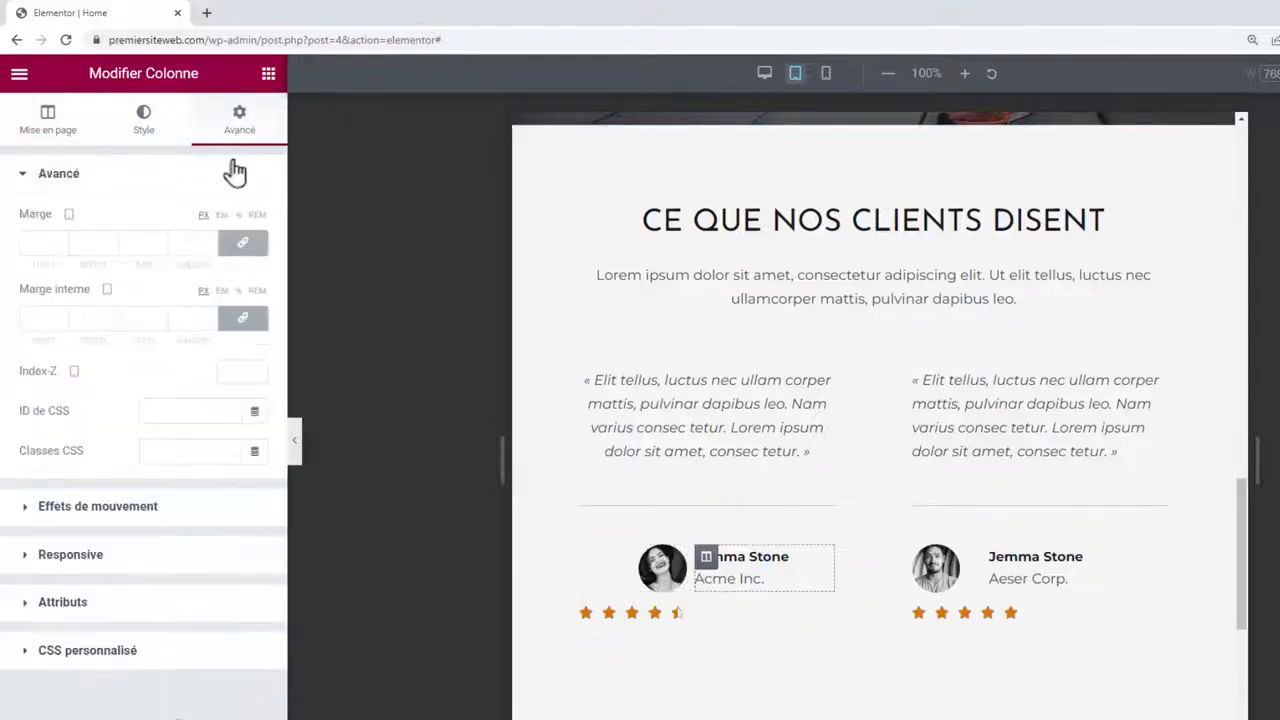
double_click(190, 318)
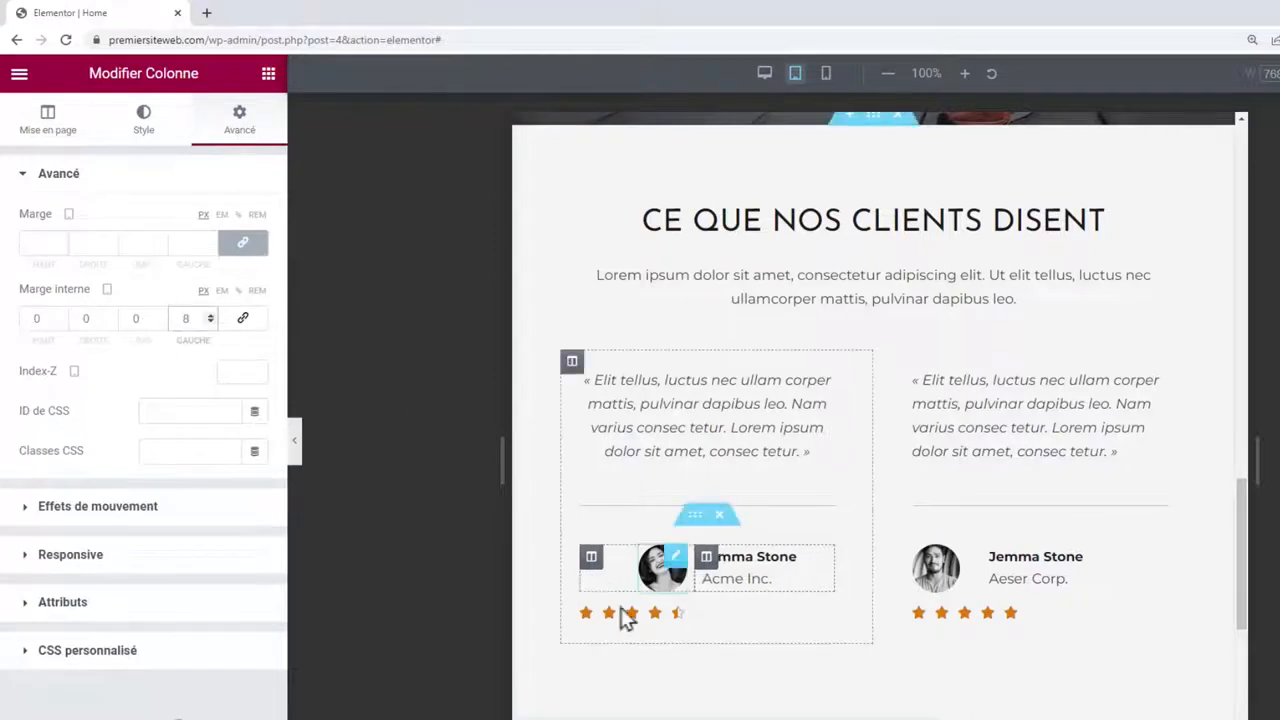
Centre the first testimonial's star rating.
left_click(666, 620)
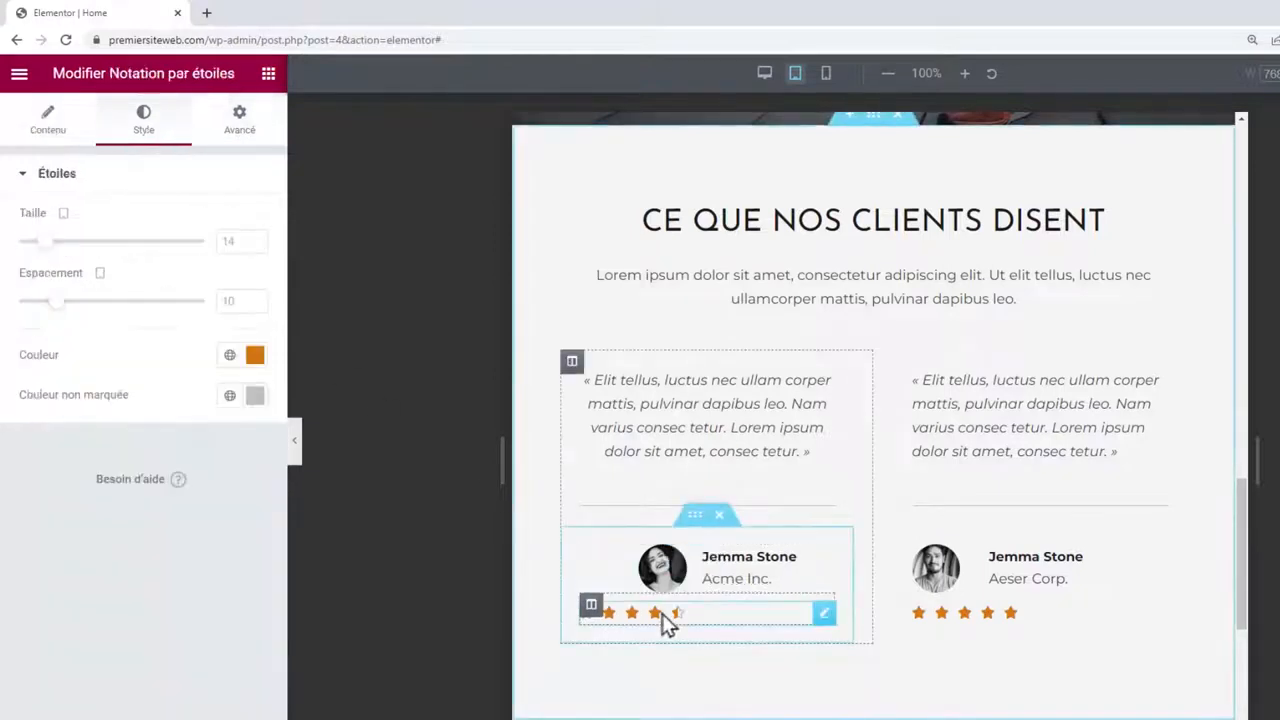
left_click(52, 120)
left_click(203, 450)
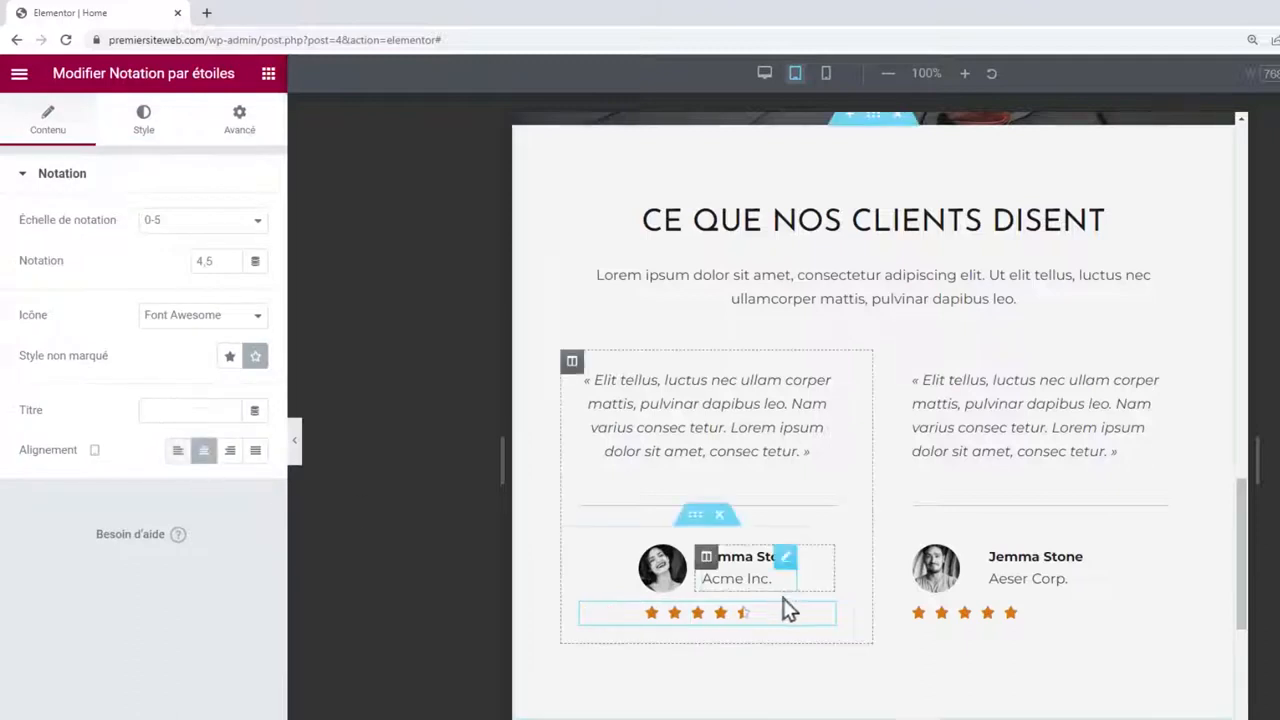
Copy the first testimonial block and paste its style onto the second testimonial.
right_click(716, 568)
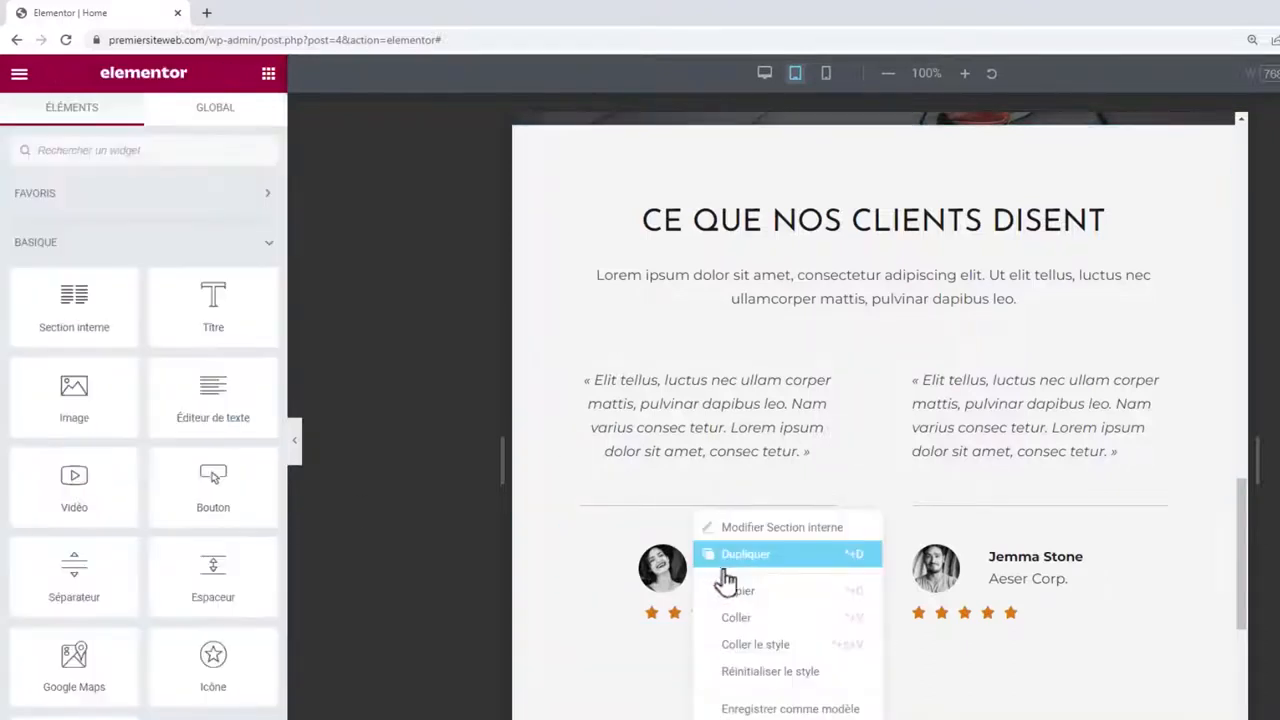
left_click(737, 591)
right_click(1047, 571)
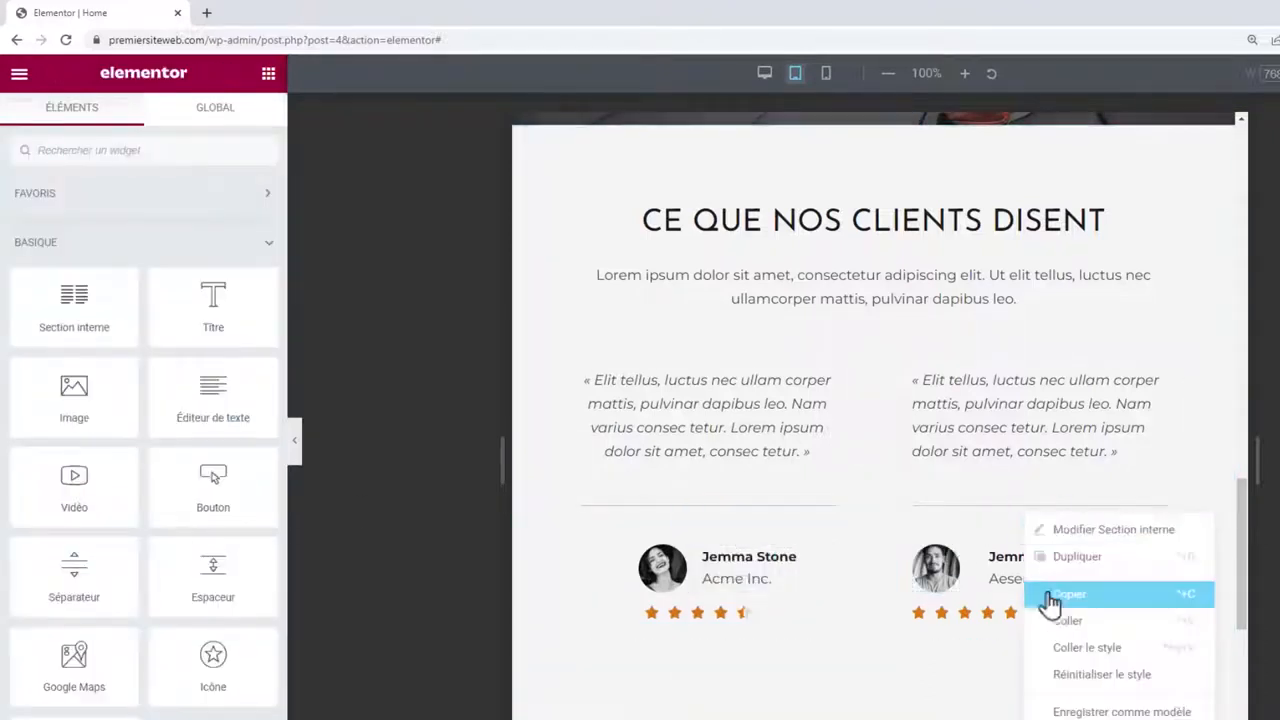
left_click(1085, 649)
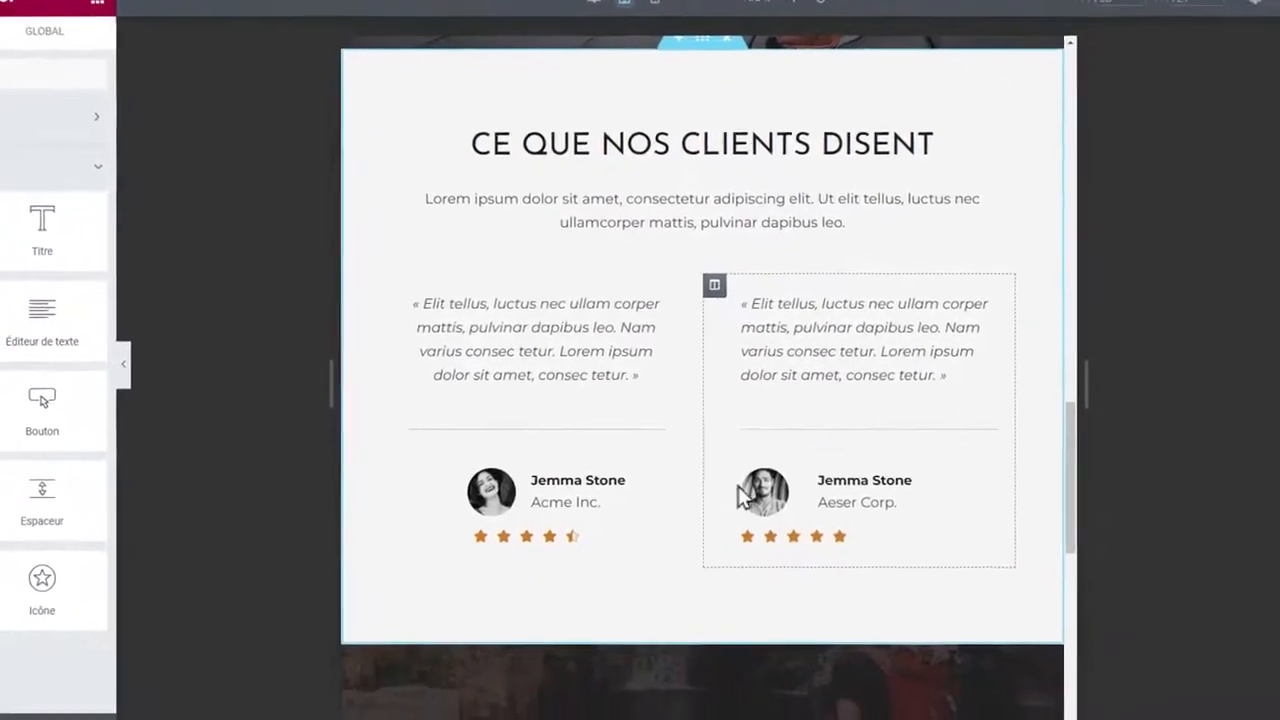
Copy the left testimonial column and paste its style onto the other testimonial columns.
right_click(421, 477)
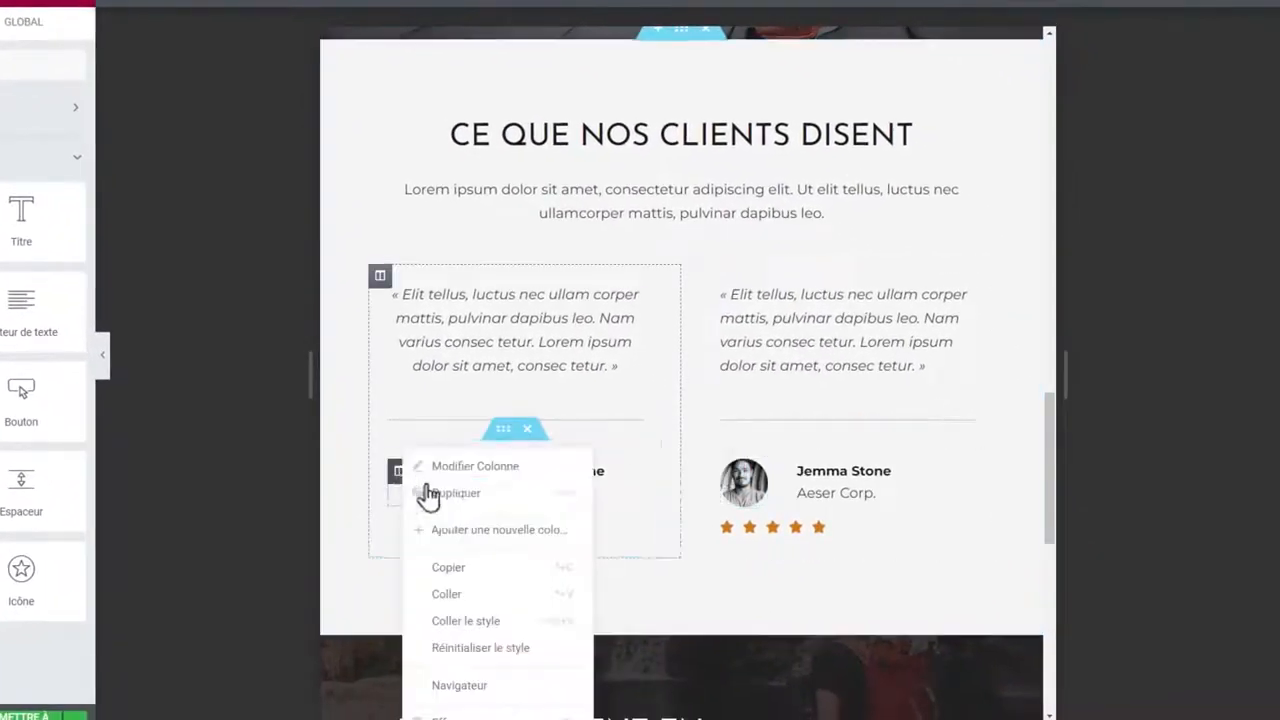
left_click(455, 566)
right_click(740, 477)
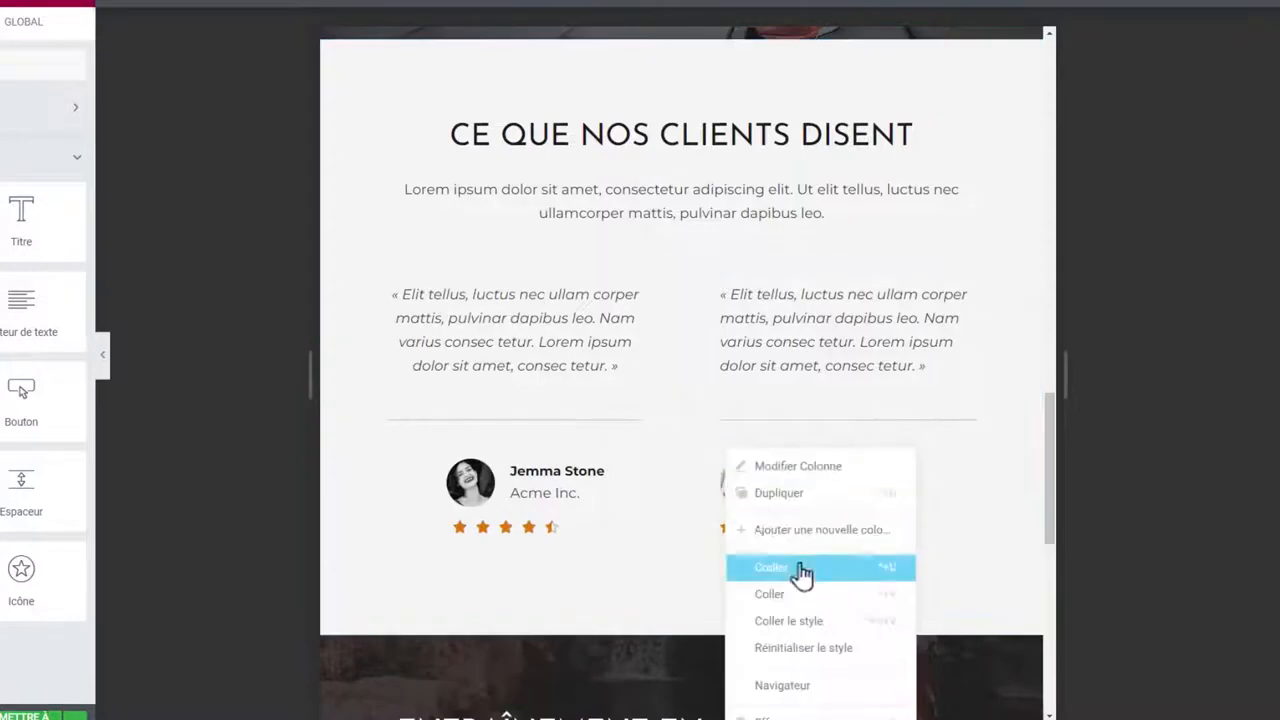
left_click(803, 623)
right_click(528, 480)
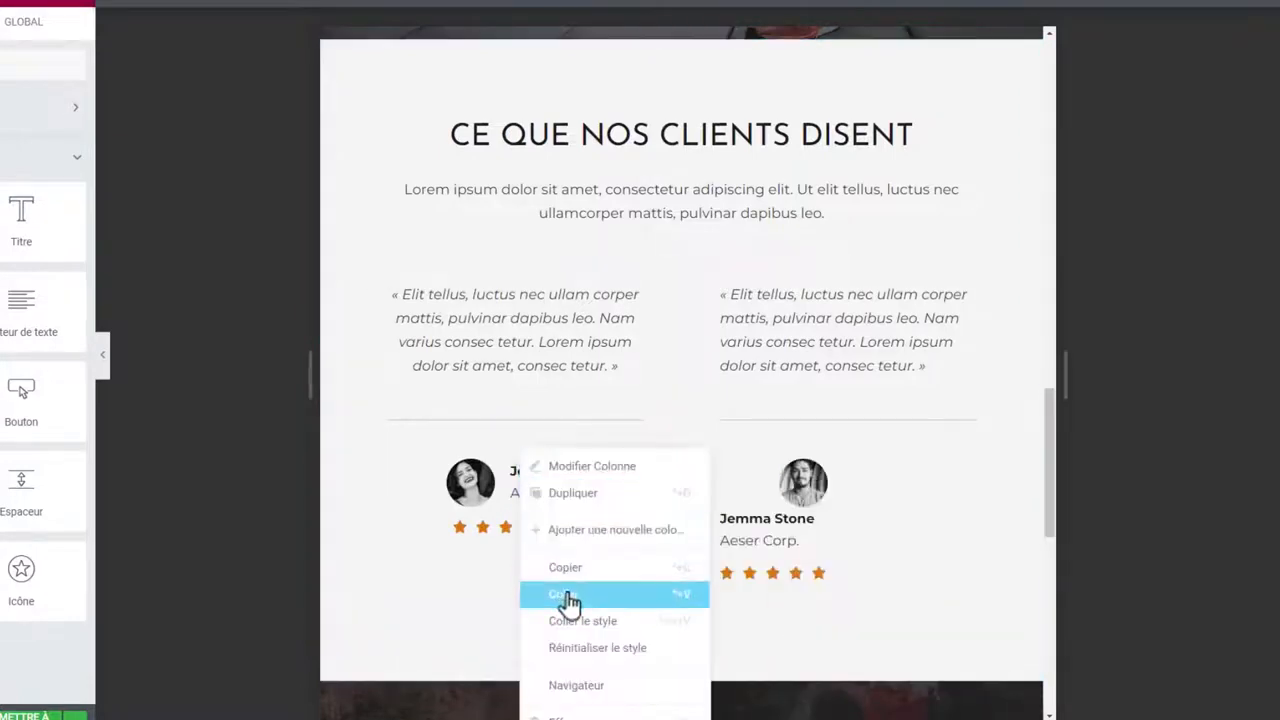
left_click(566, 598)
right_click(742, 528)
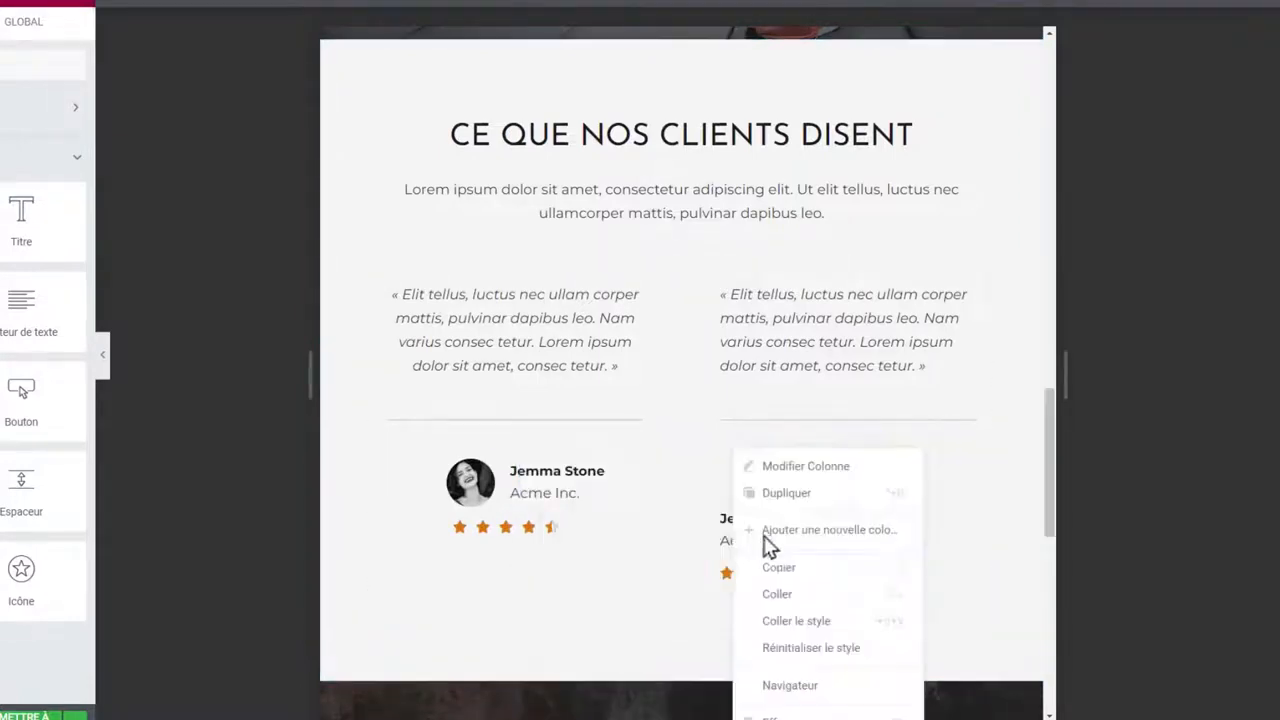
left_click(826, 621)
scroll(980, 474, "down", 6)
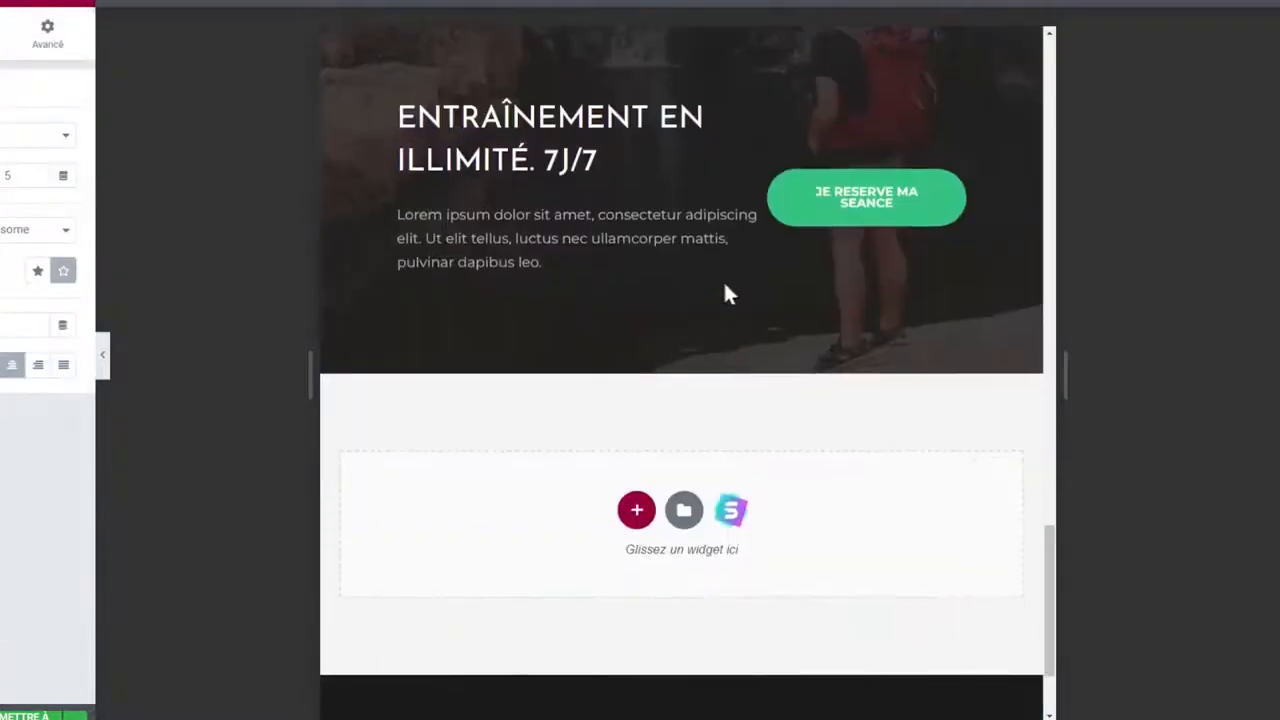
scroll(727, 293, "up", 2)
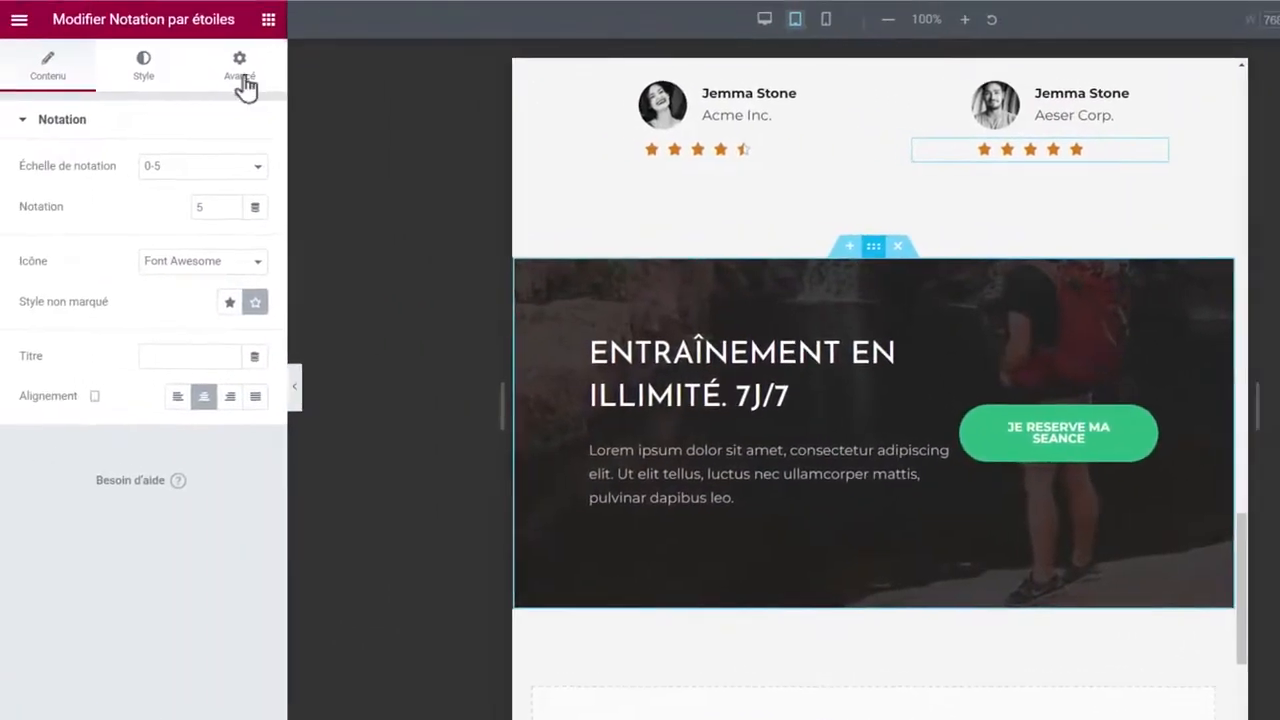
Set the Entraînement section's right and left padding to 50 px.
left_click(238, 70)
double_click(85, 267)
type("50")
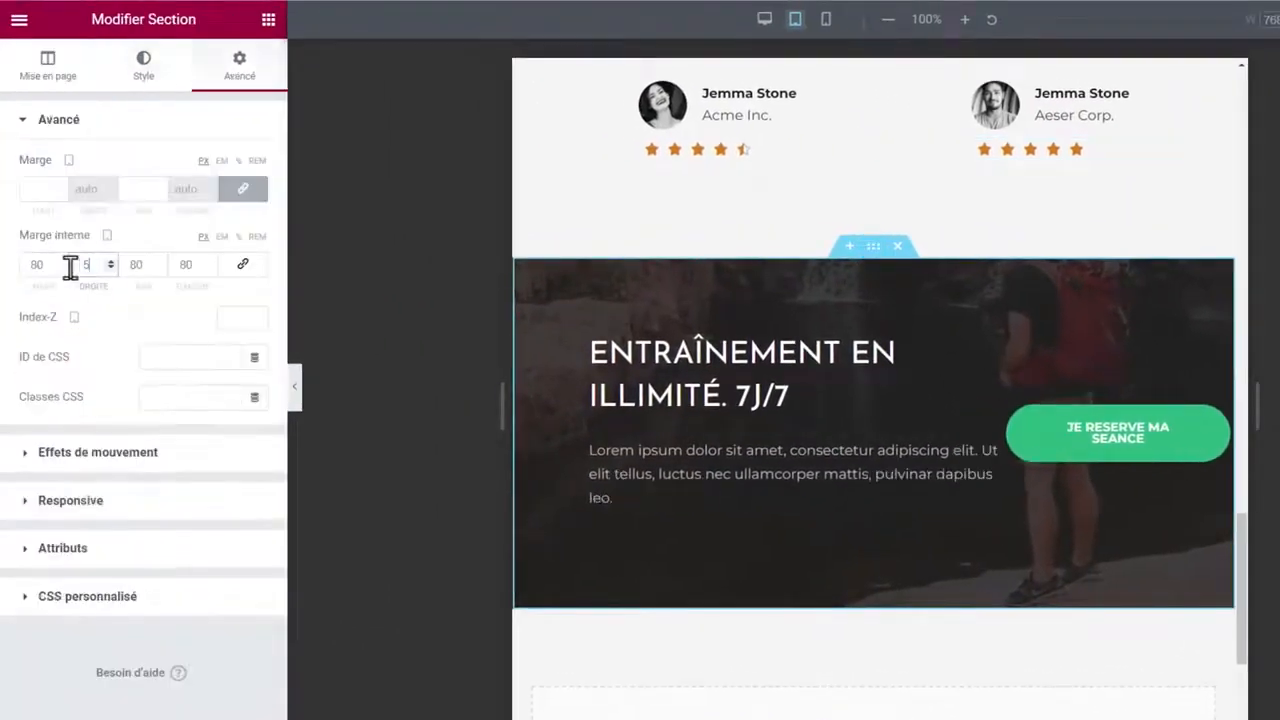
double_click(177, 266)
type("50")
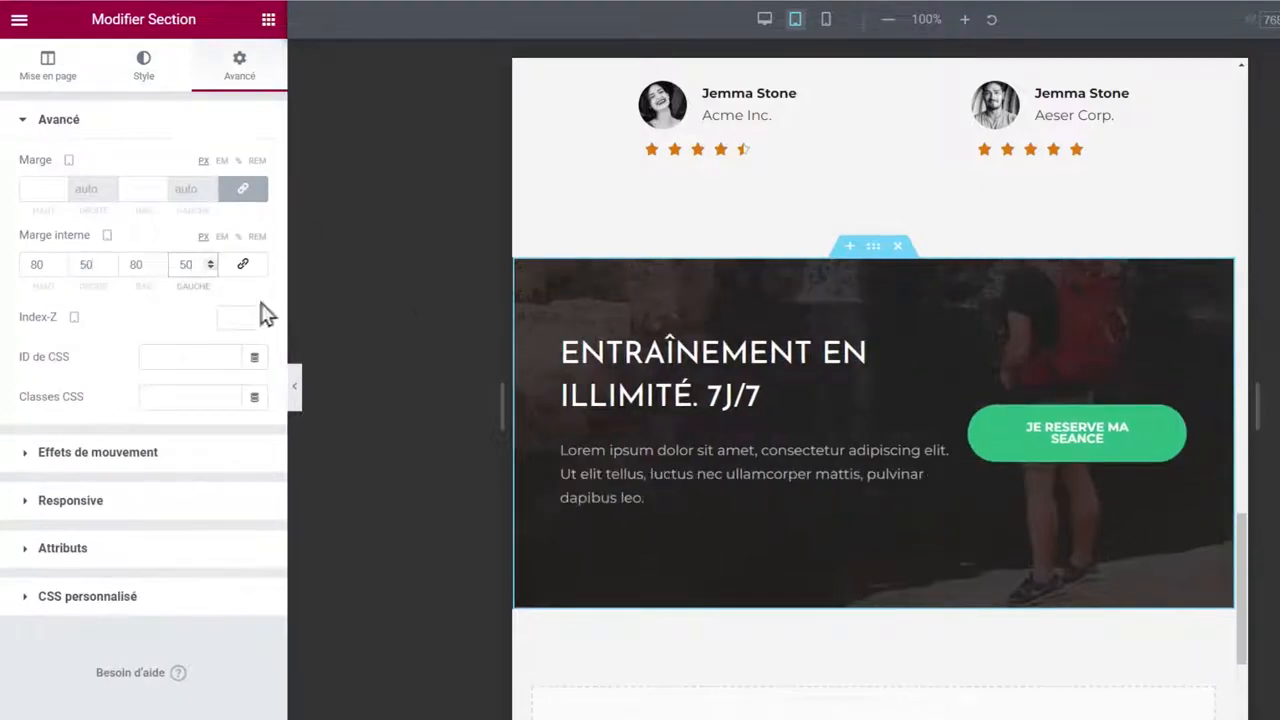
left_click(826, 22)
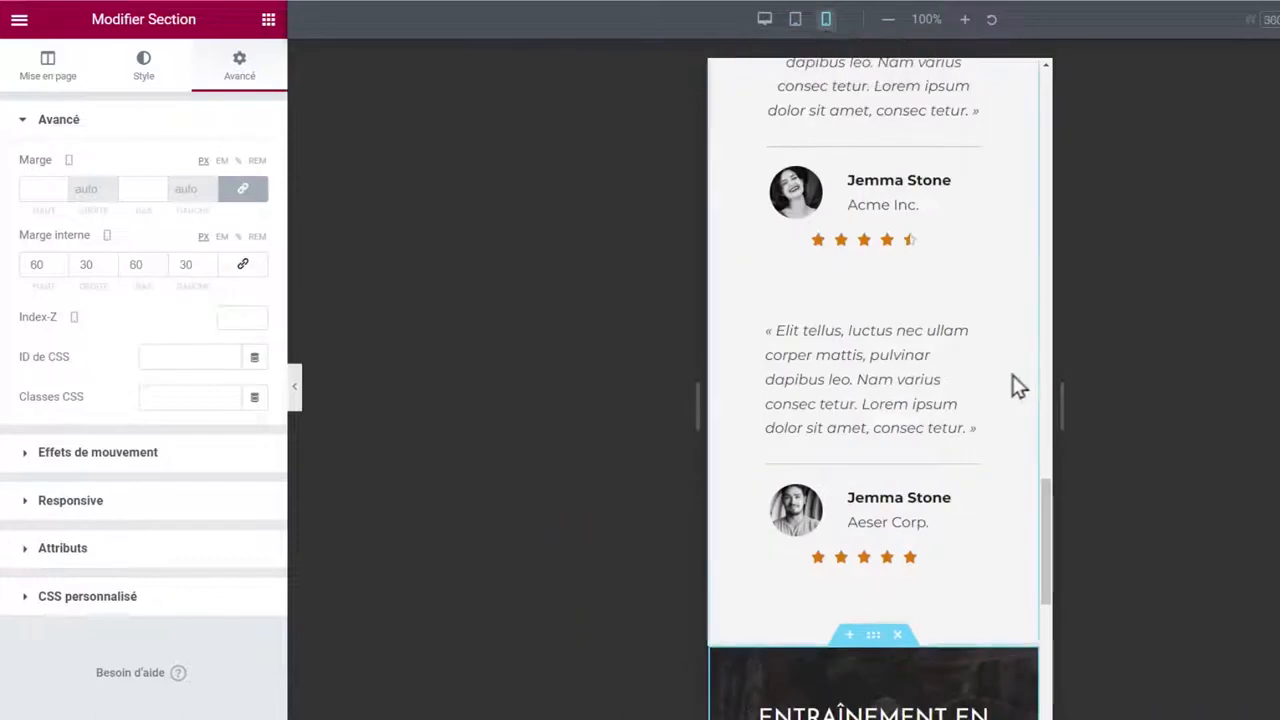
Give the mobile hero 70 px top and bottom padding.
scroll(995, 390, "up", 15)
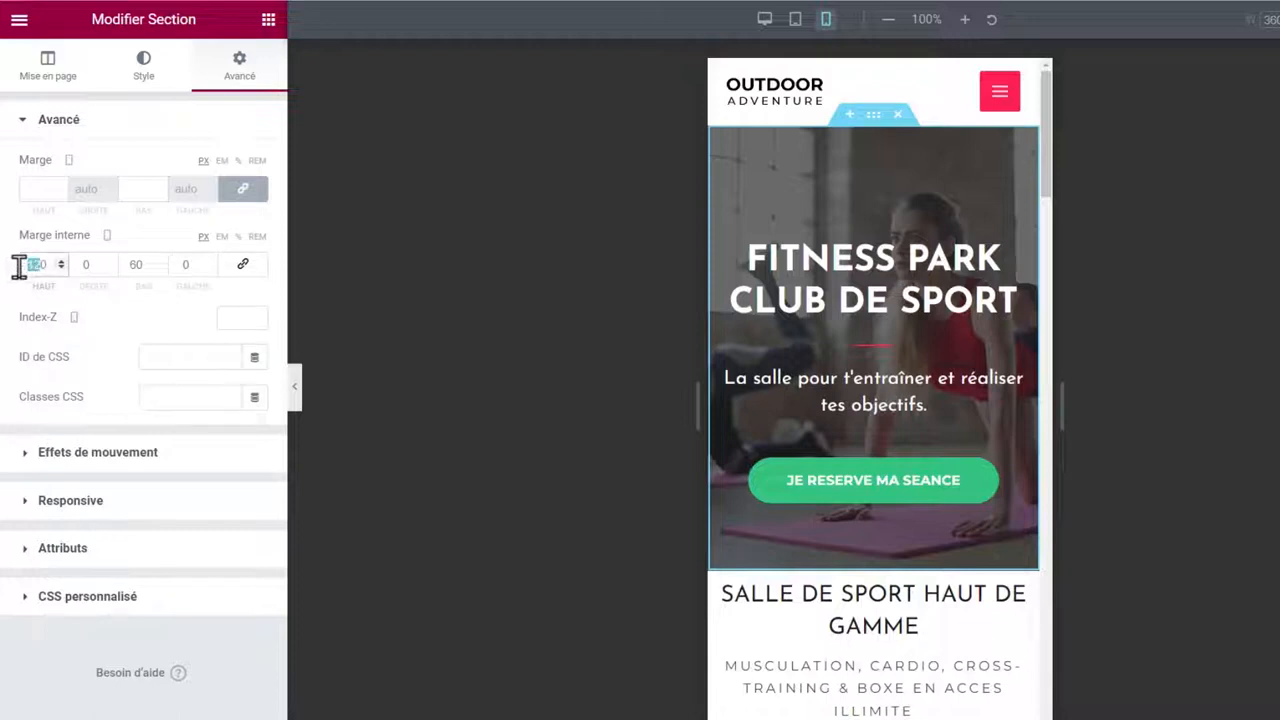
type("70")
left_click(138, 263)
type("70")
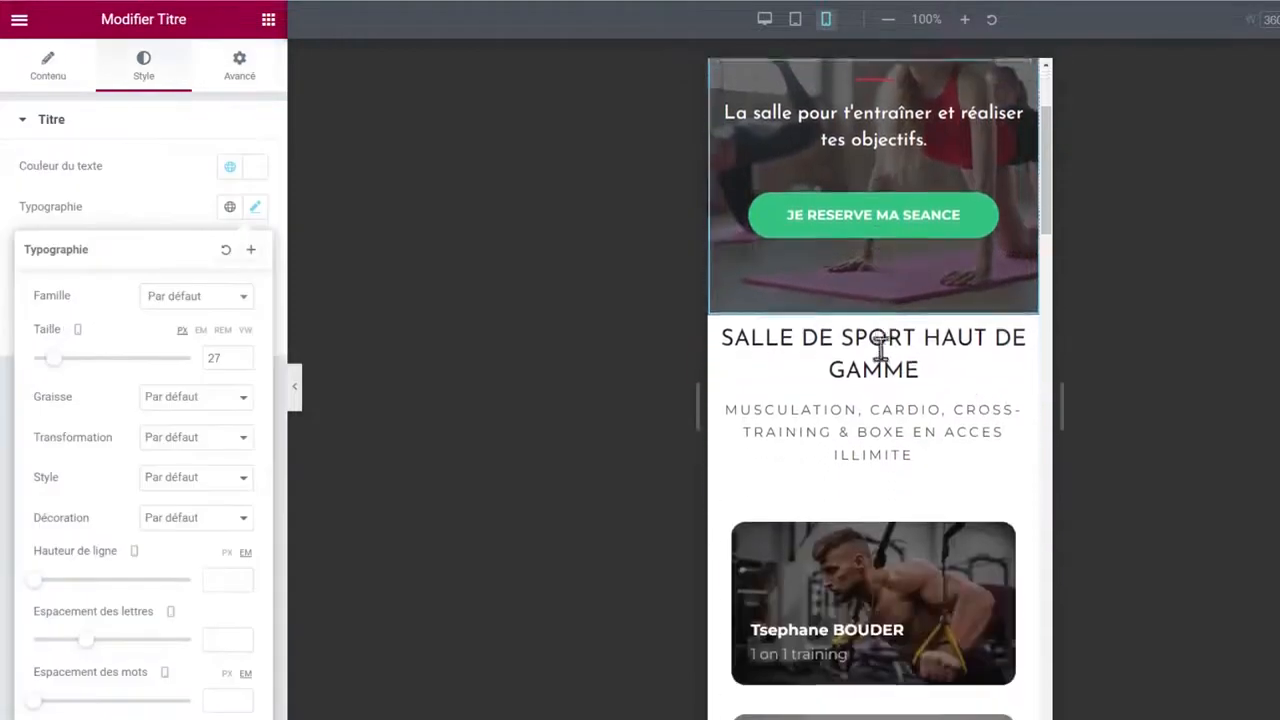
Set the SALLE DE SPORT HAUT DE GAMME section's mobile padding to 60/30/60/30.
left_click(873, 296)
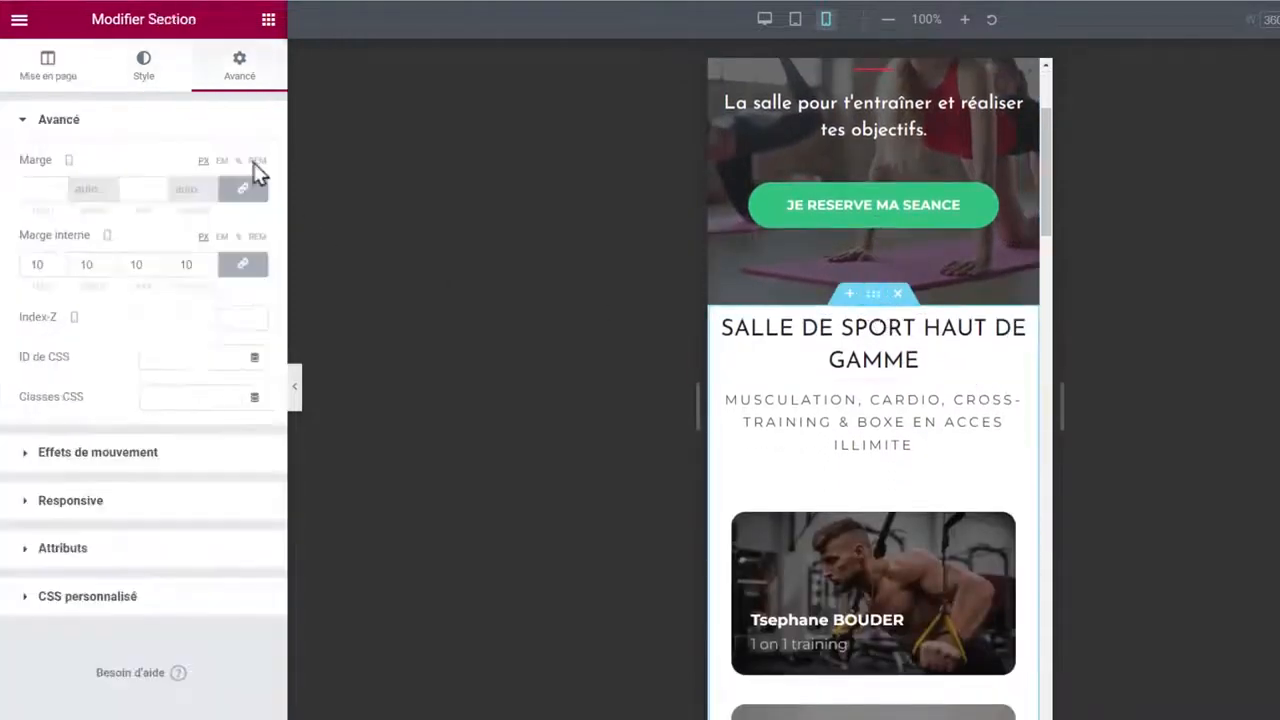
type("60")
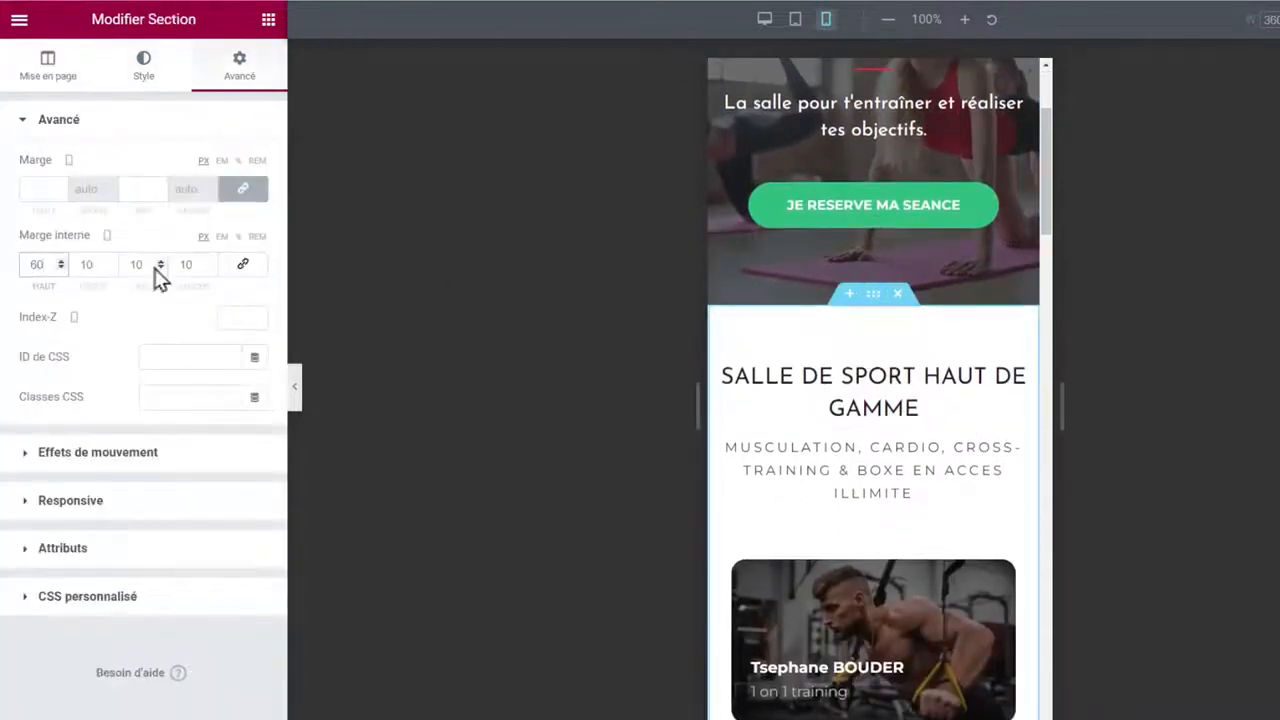
left_click_drag(139, 262, 117, 265)
type("60")
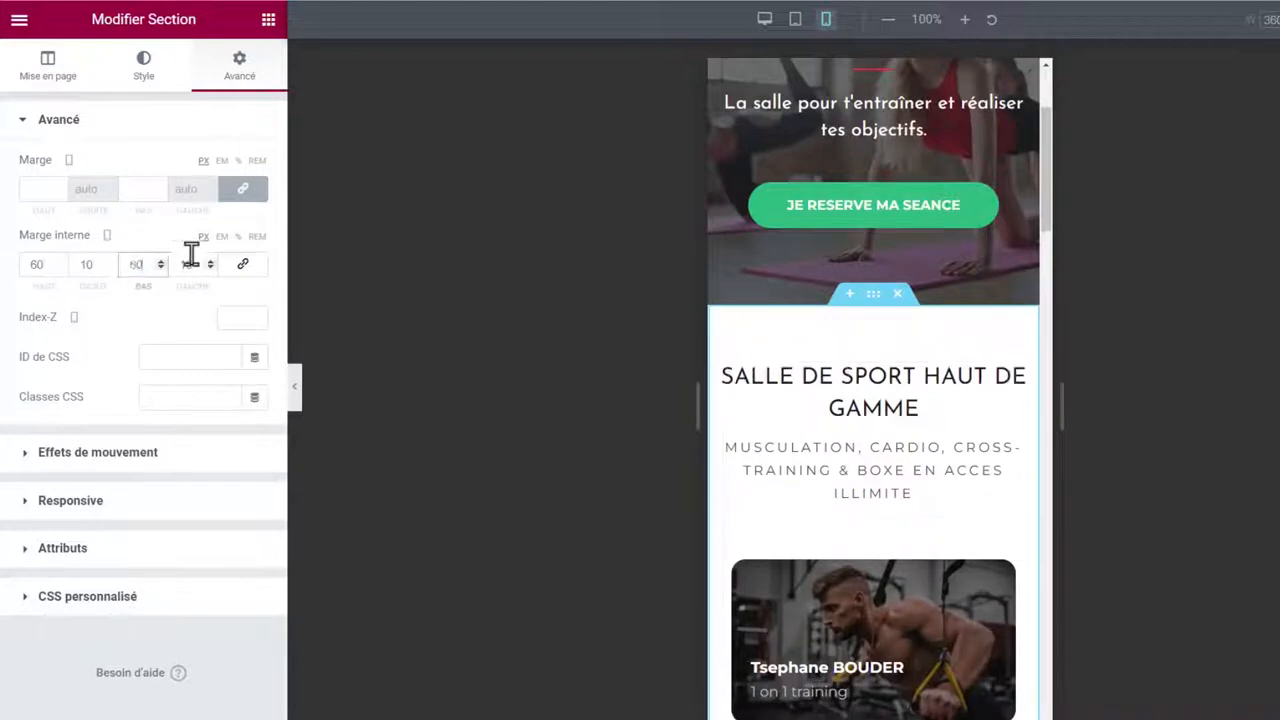
left_click(87, 263)
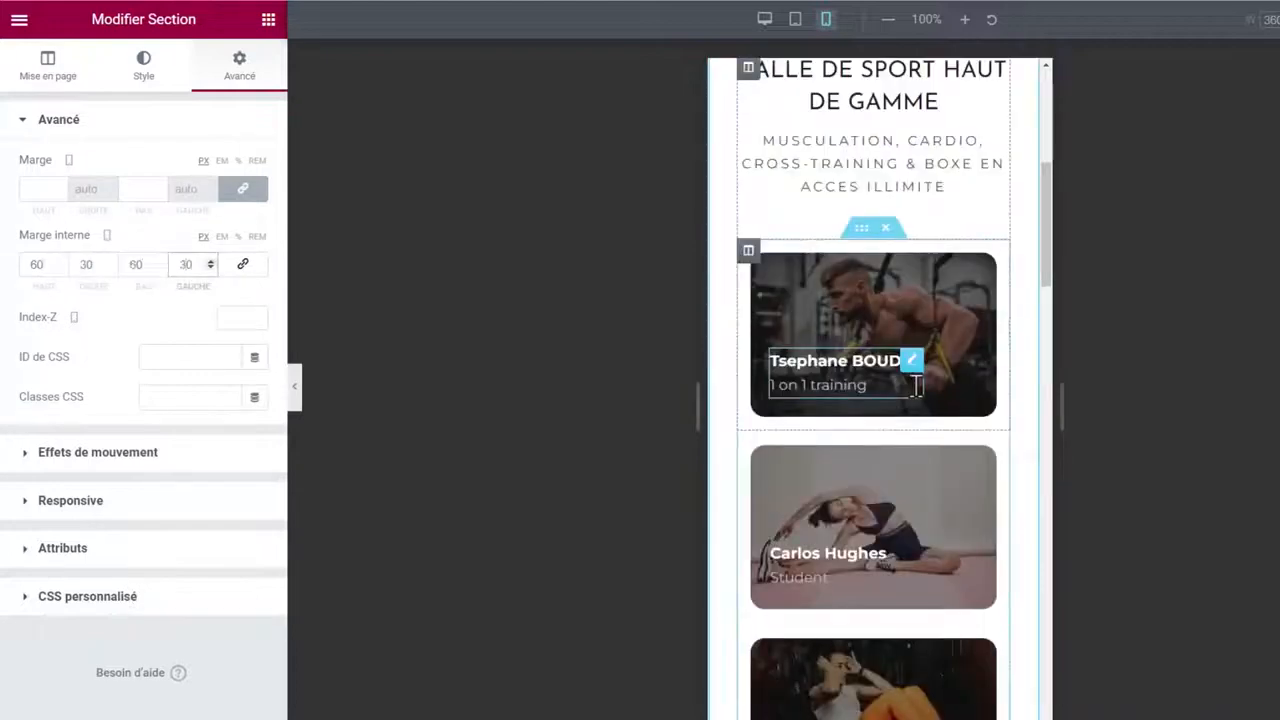
scroll(909, 251, "up", 2)
scroll(903, 334, "down", 8)
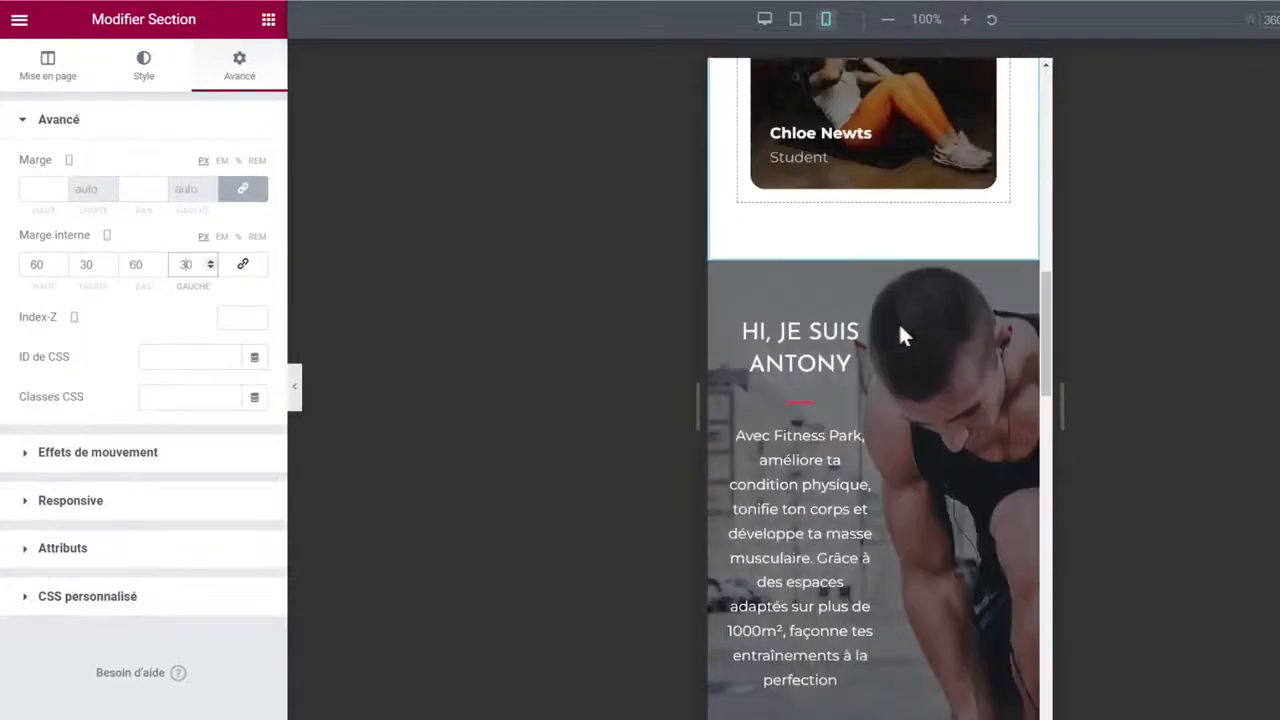
scroll(903, 325, "down", 2)
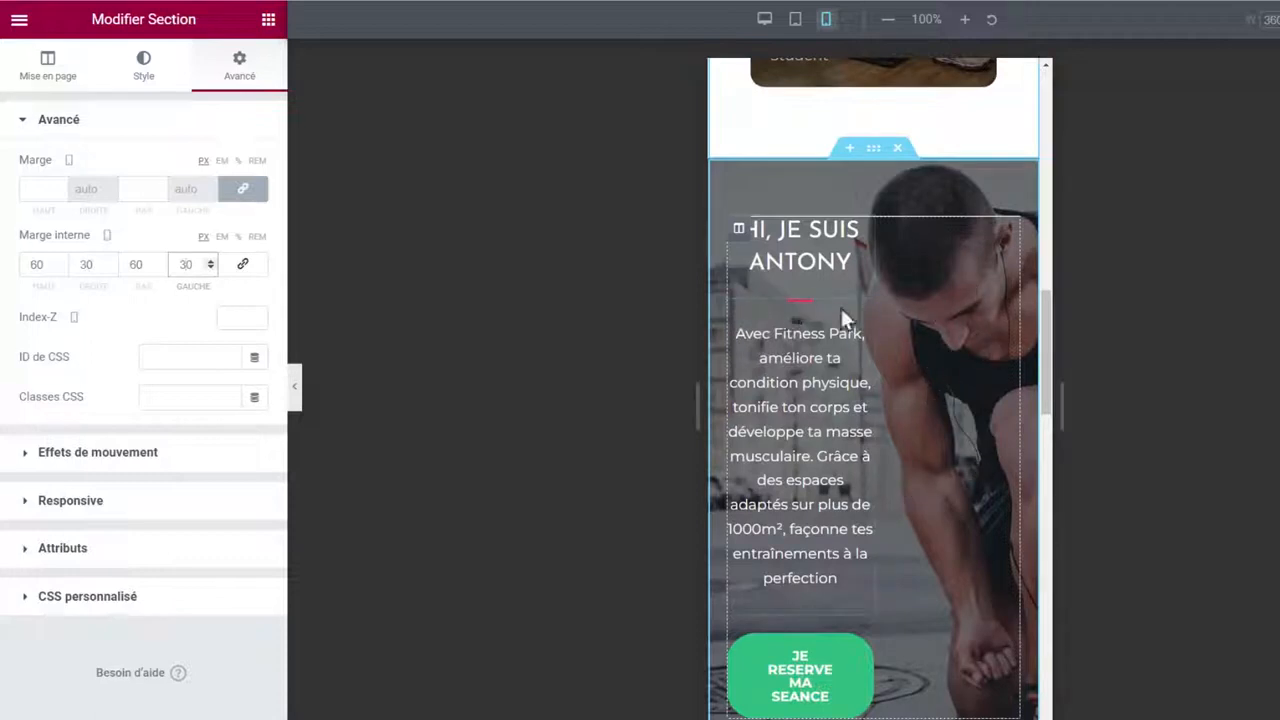
Reset the Antony column's padding to 0 and use the dark rope photo as the section's mobile background.
left_click(738, 232)
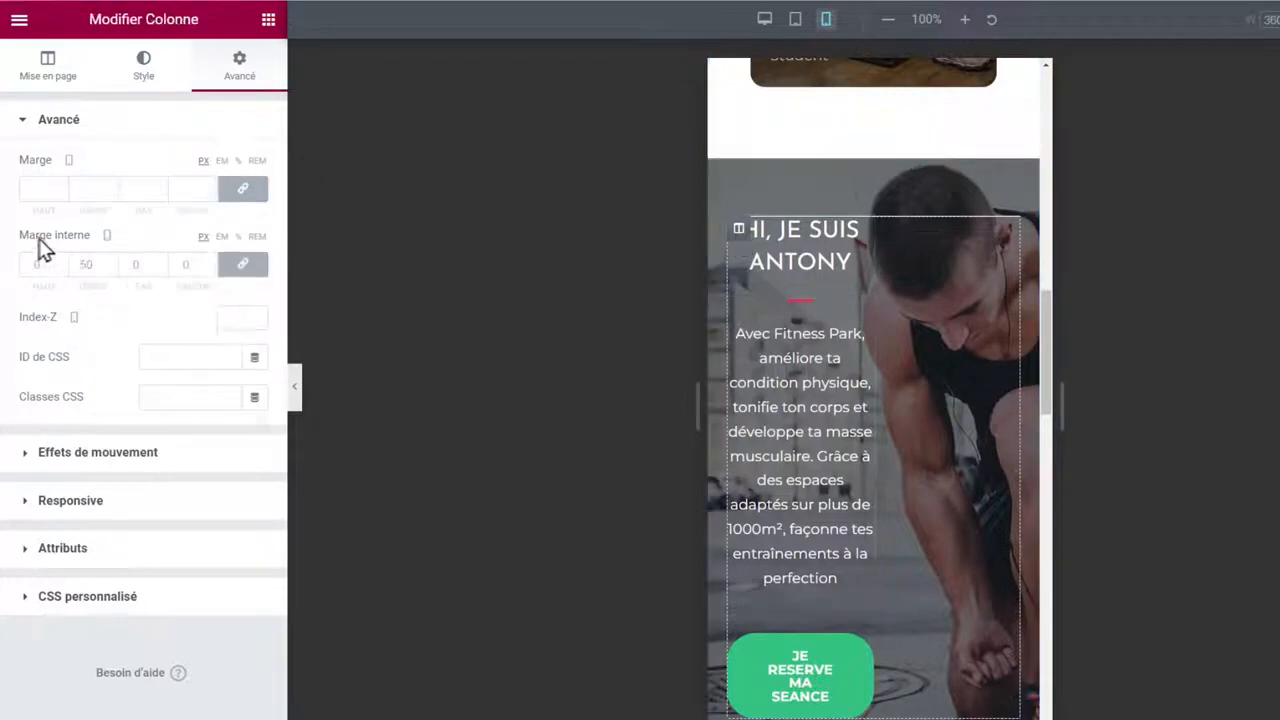
left_click(246, 266)
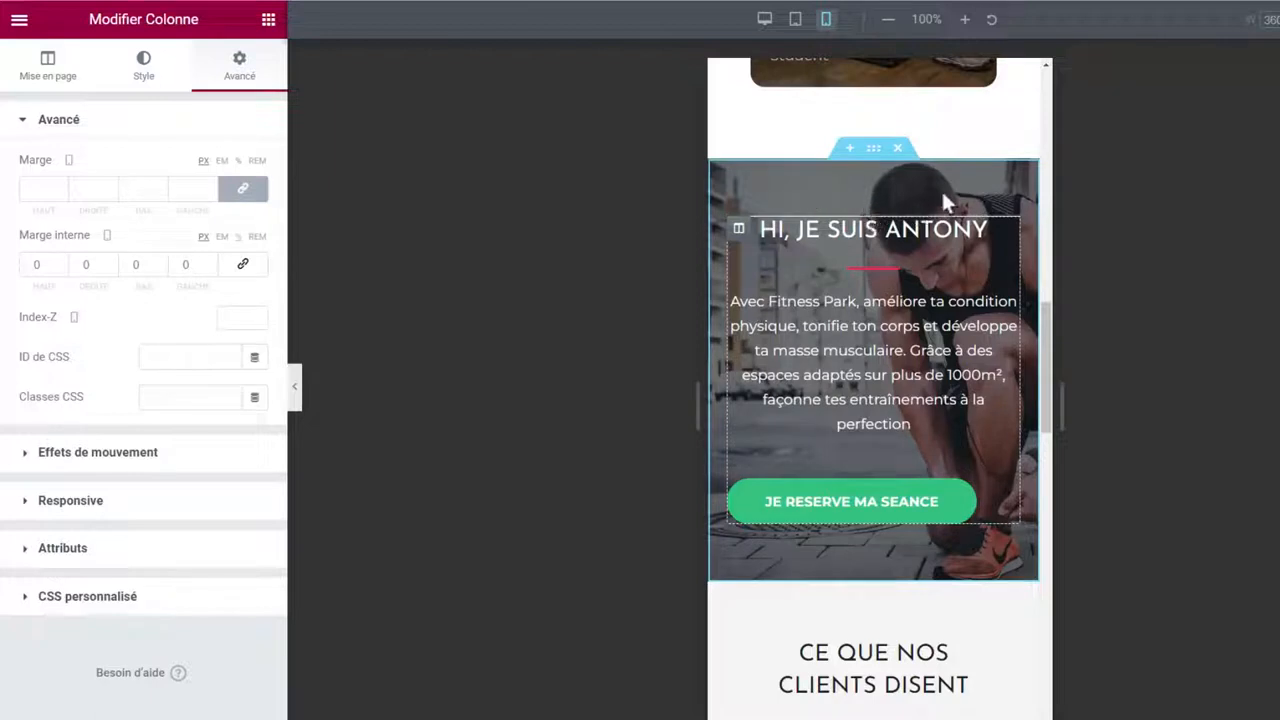
left_click(870, 152)
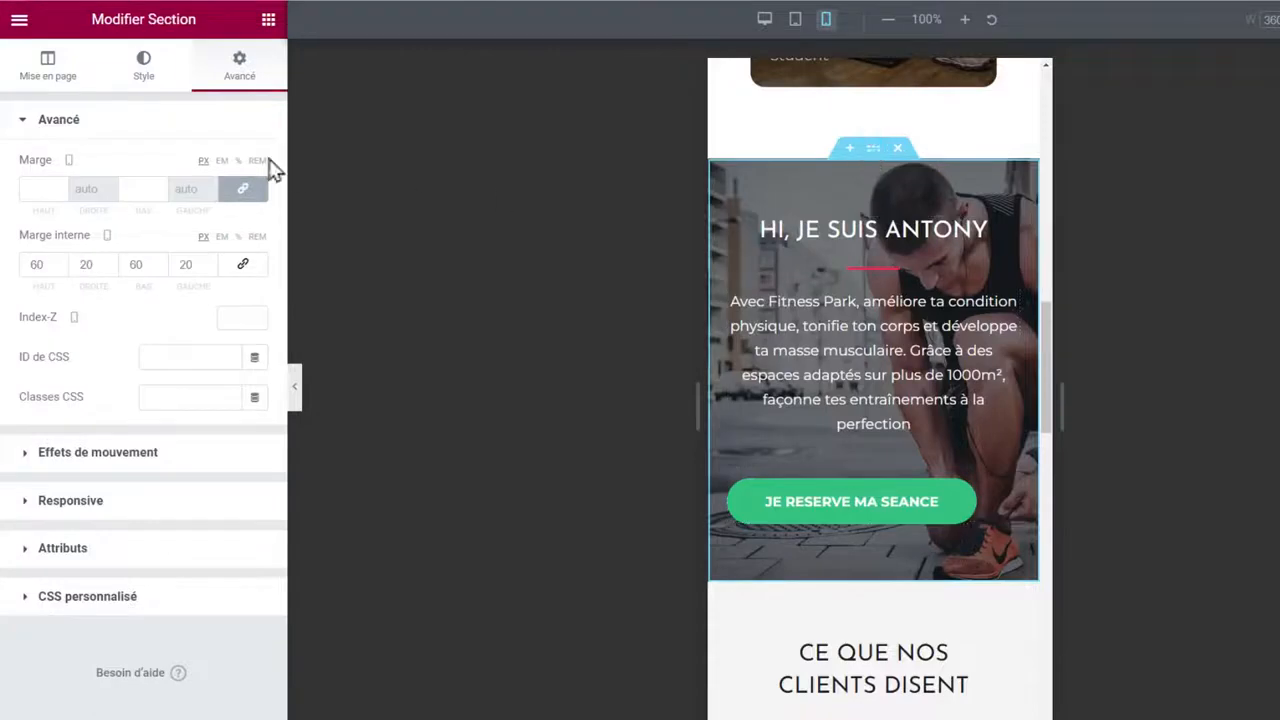
left_click(137, 75)
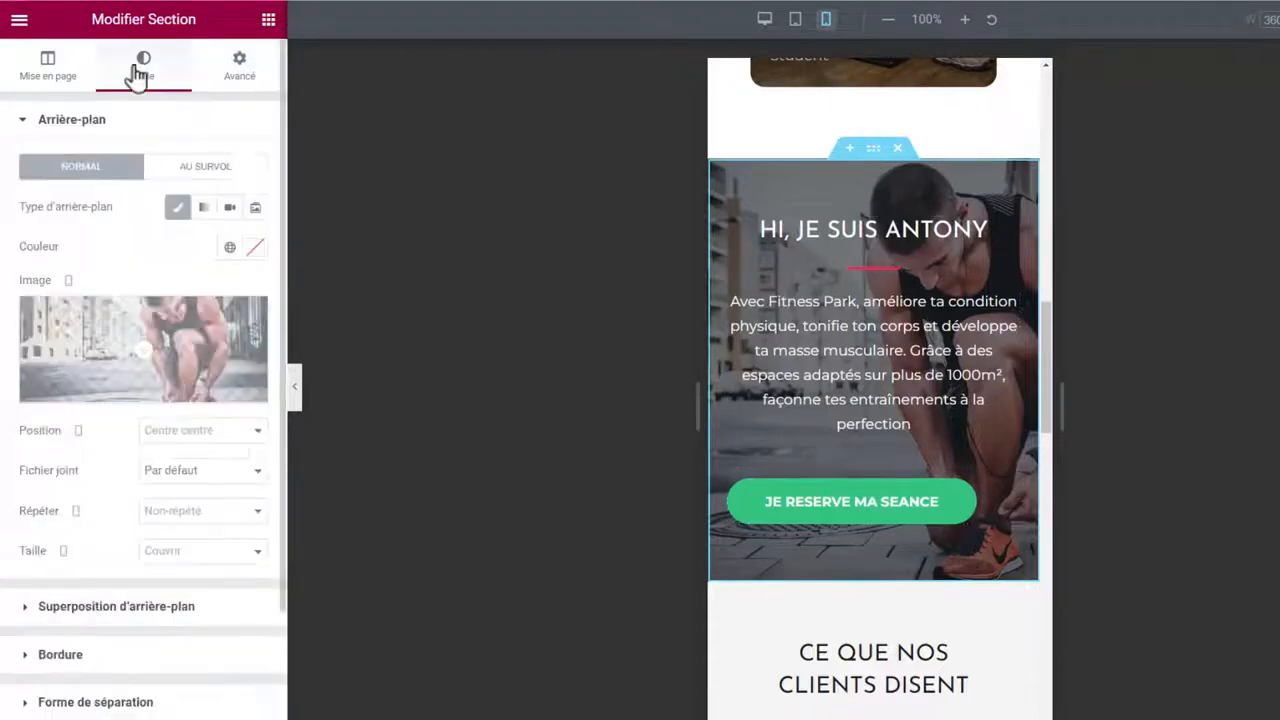
left_click(171, 323)
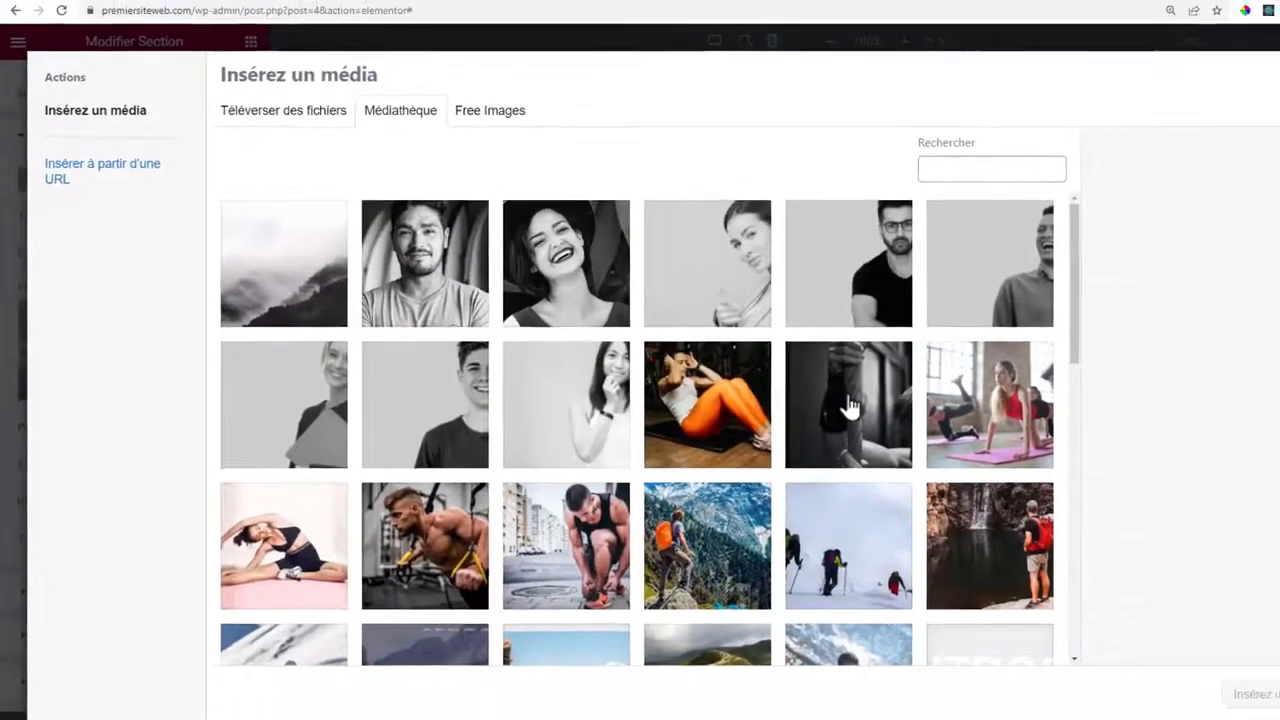
left_click(905, 408)
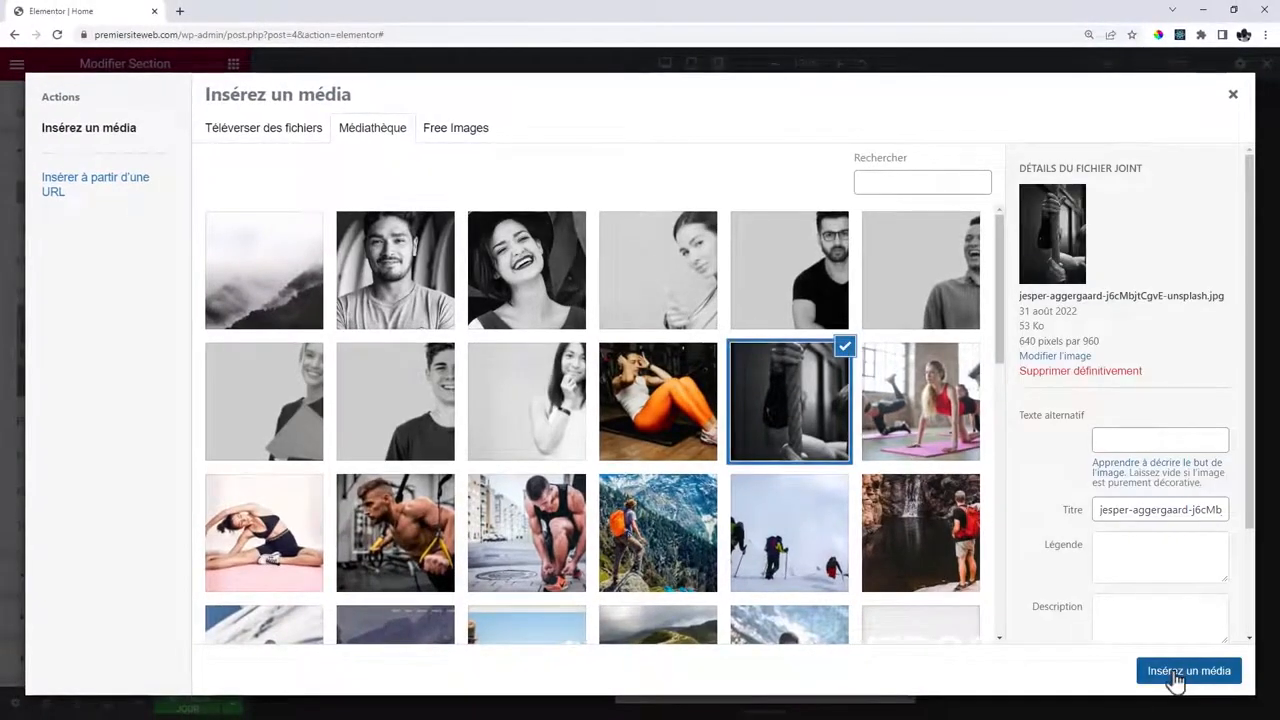
left_click(1177, 678)
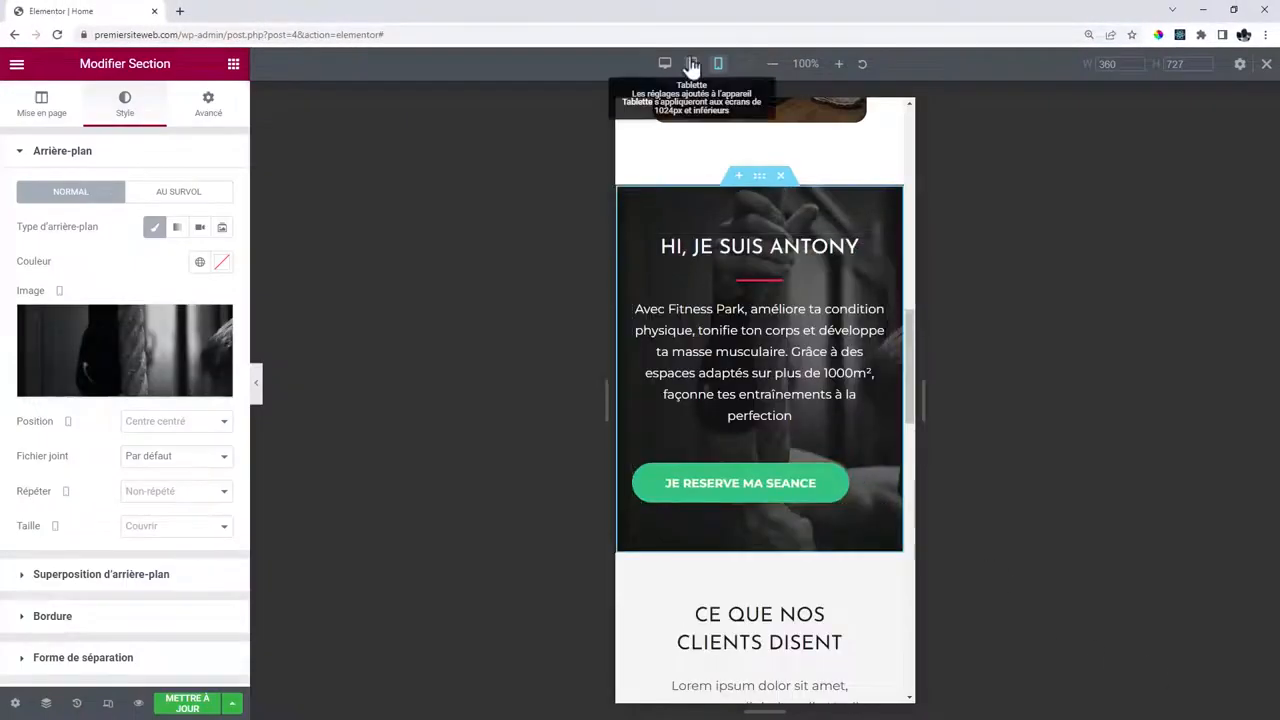
left_click(691, 64)
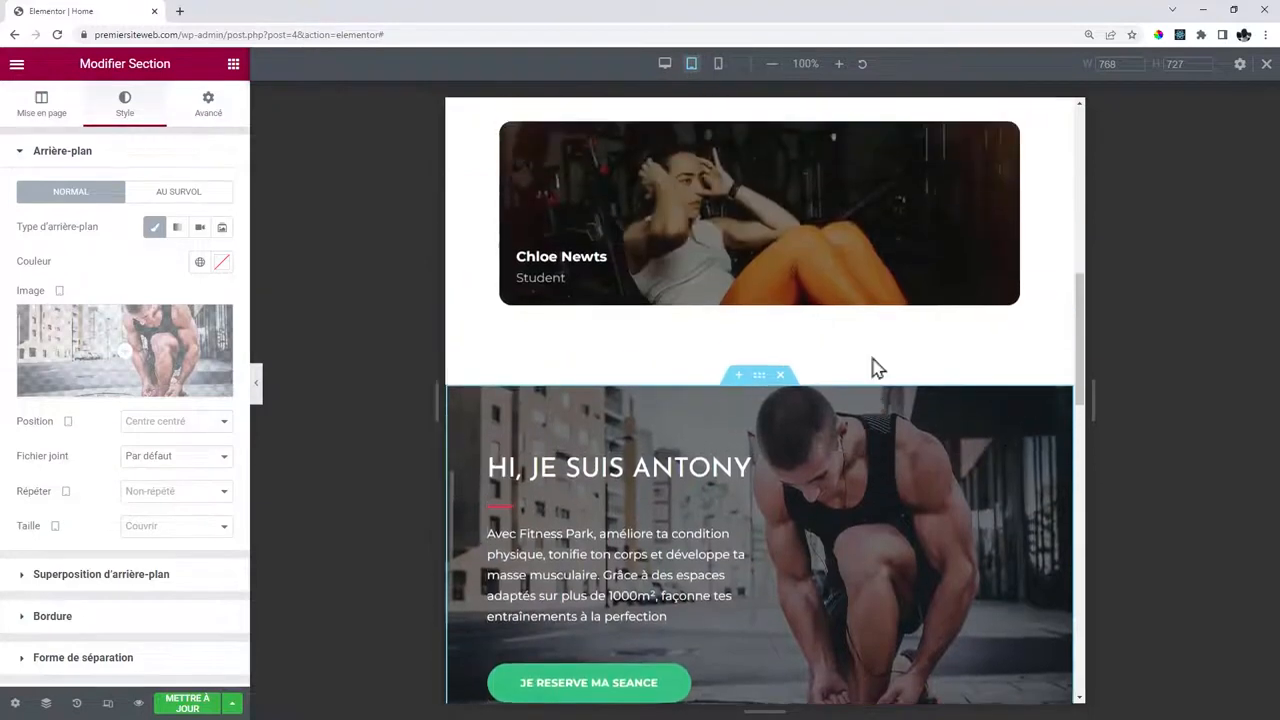
left_click(719, 66)
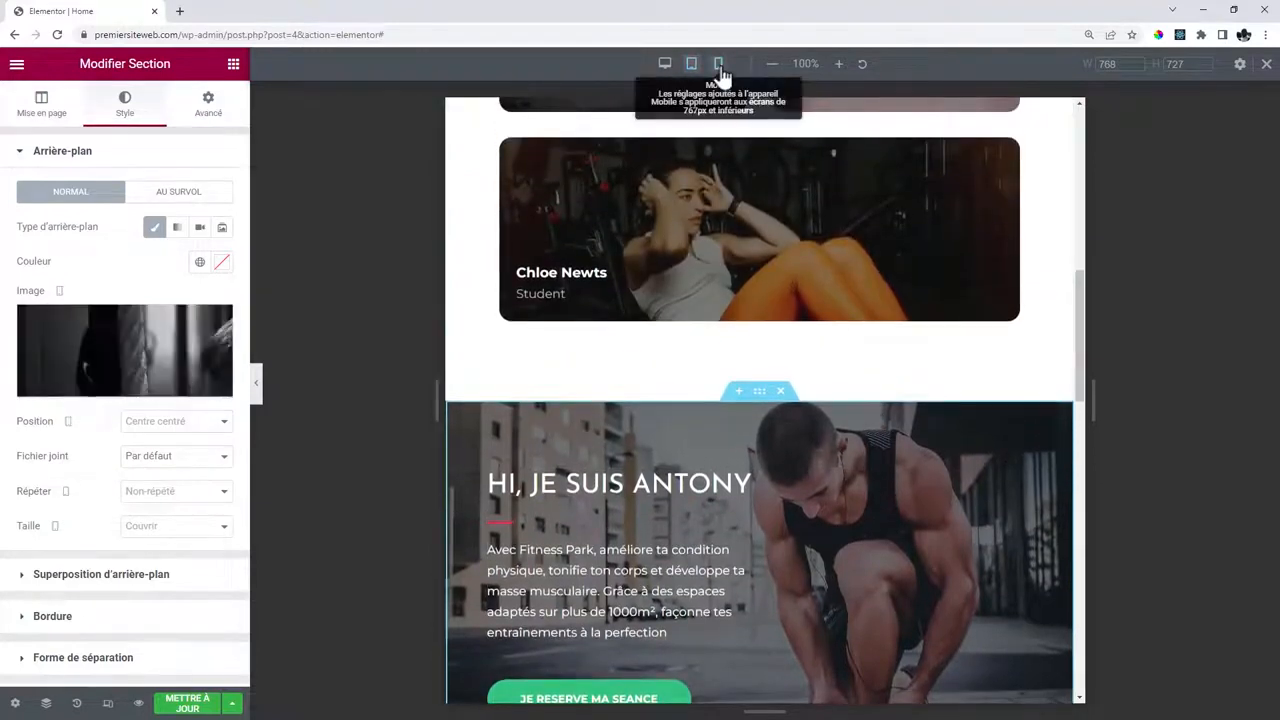
scroll(845, 420, "down", 3)
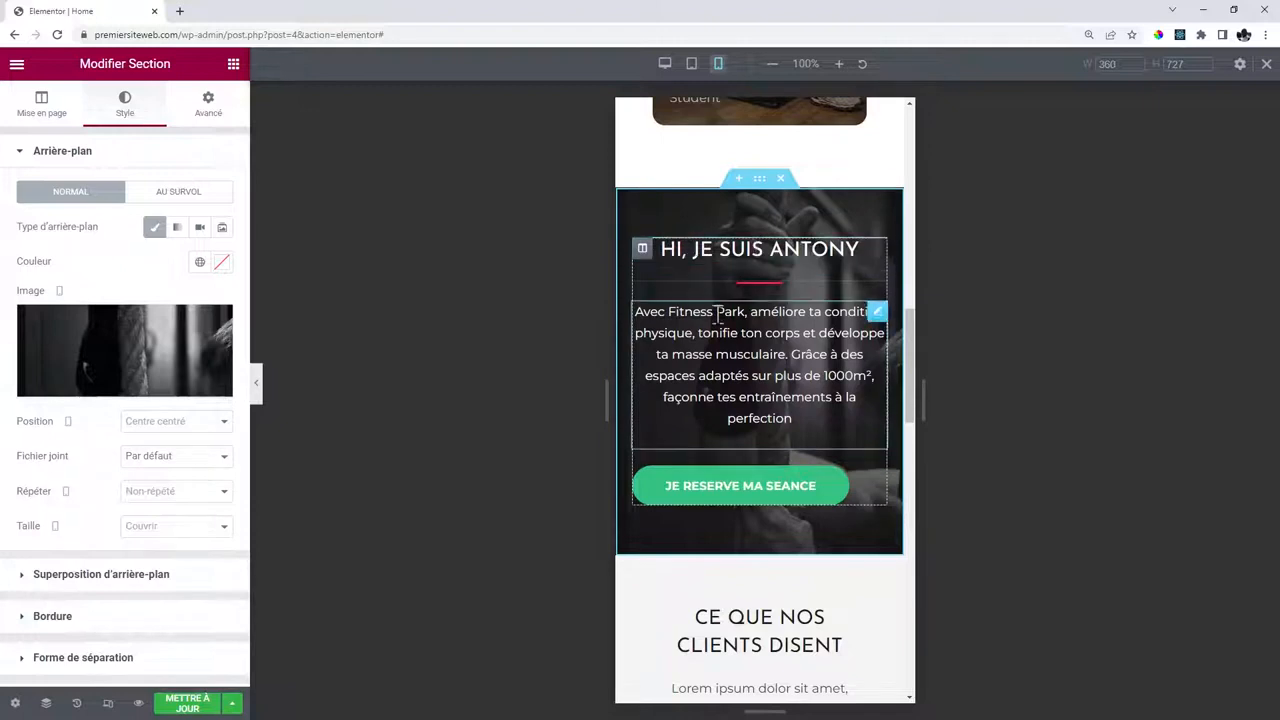
Centre the JE RESERVE MA SEANCE button on mobile.
left_click(879, 482)
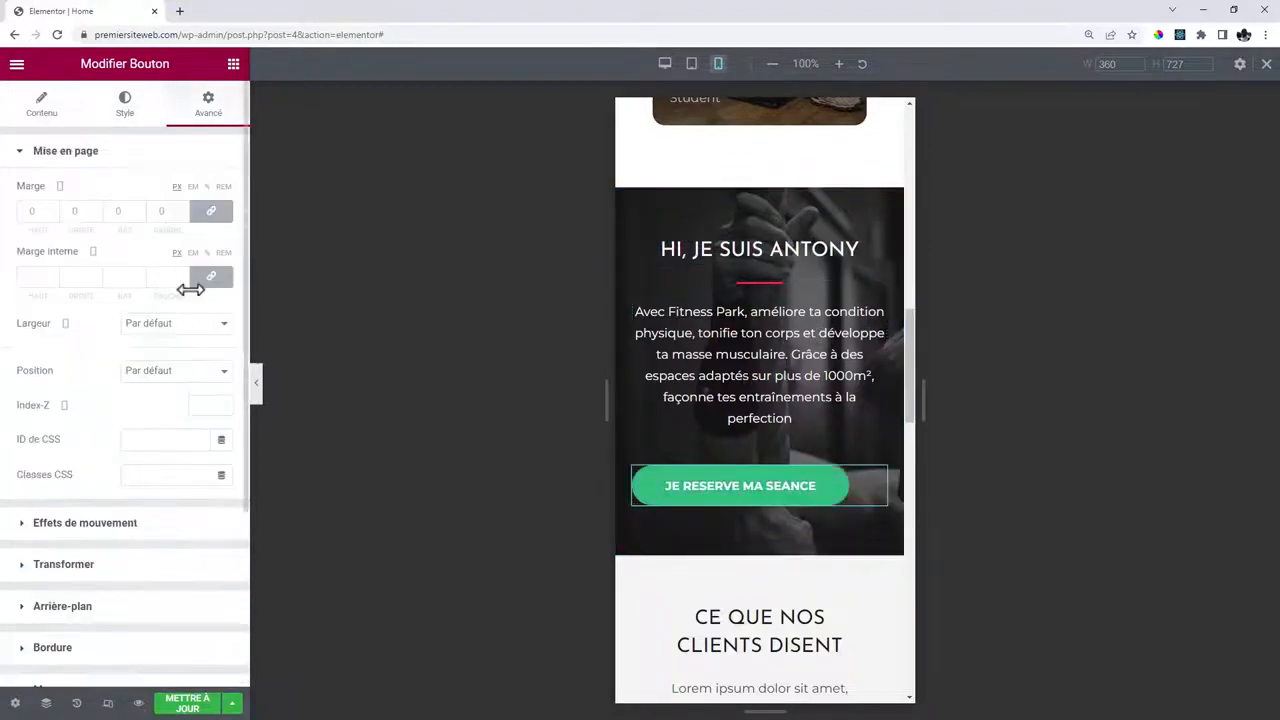
left_click(42, 104)
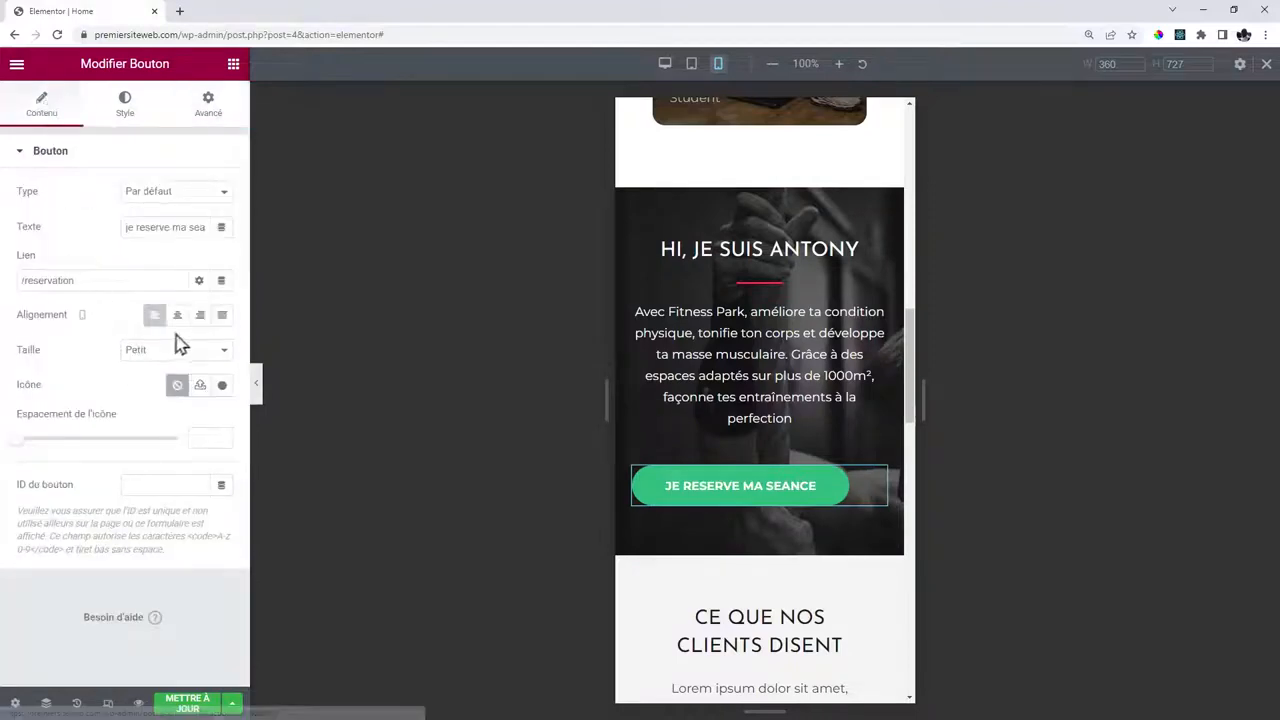
left_click(180, 322)
scroll(760, 340, "up", 15)
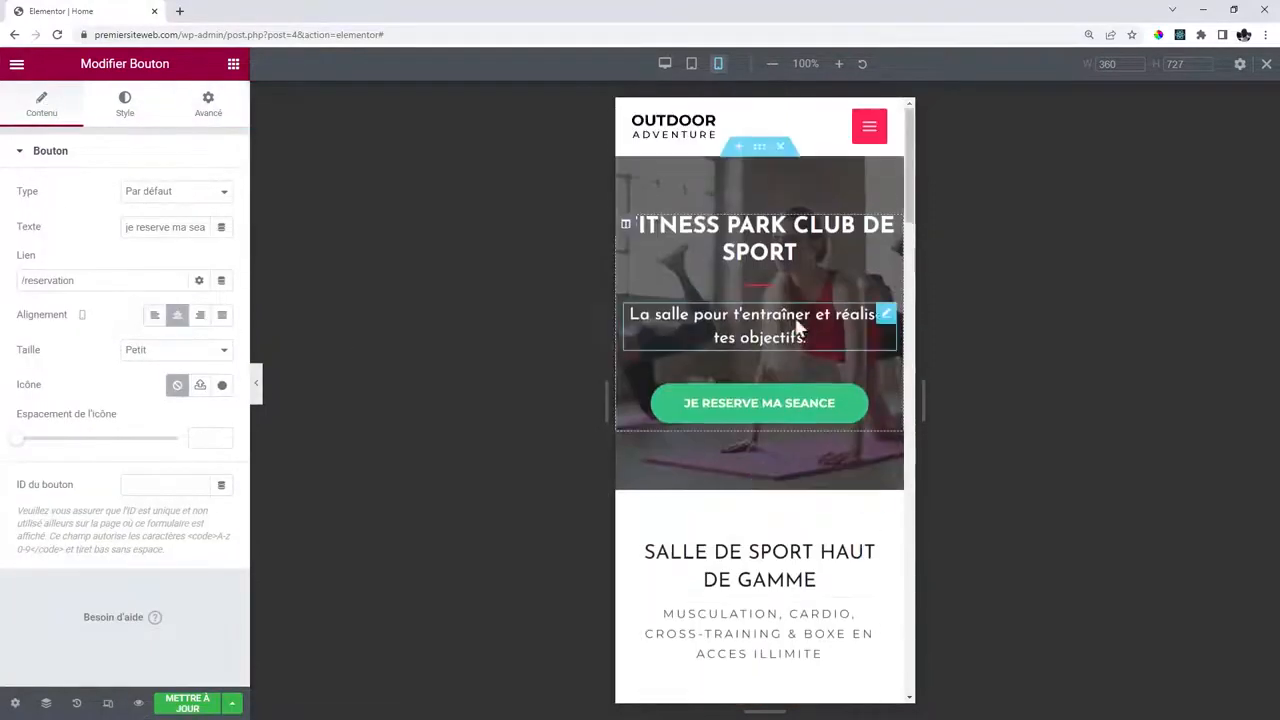
scroll(800, 414, "down", 10)
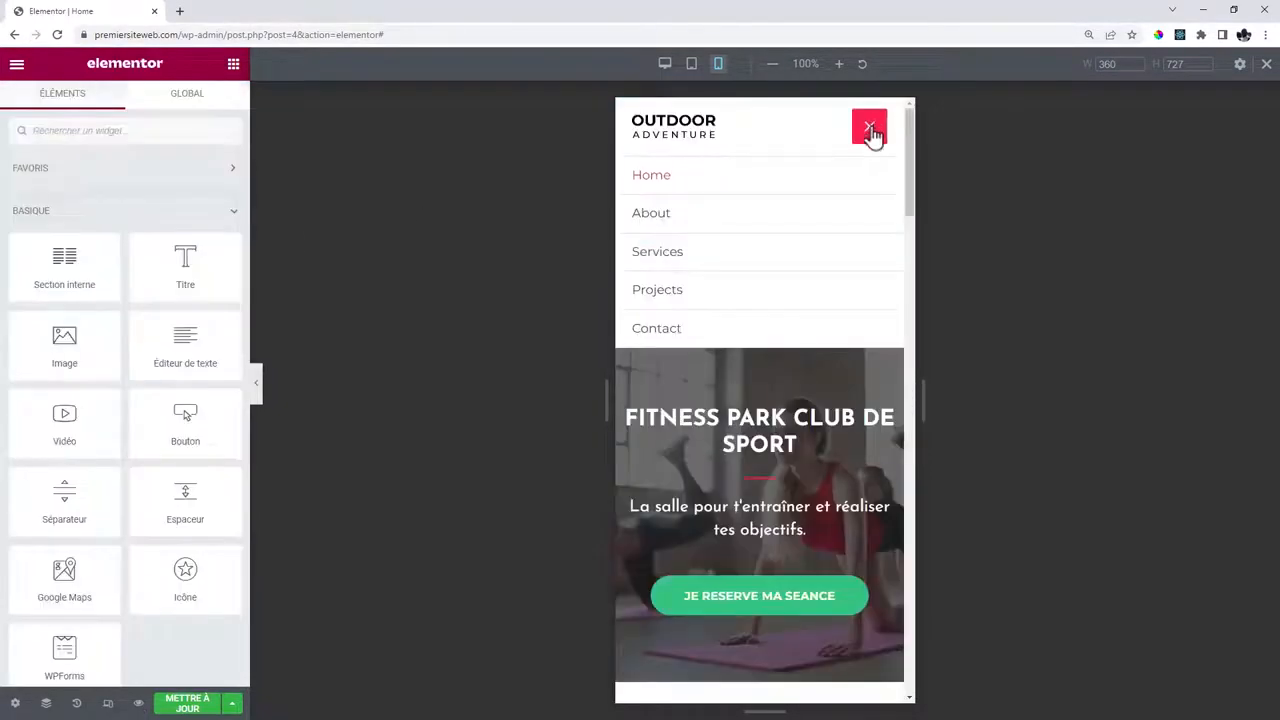
Close the mobile menu and save the page with Mettre à jour.
left_click(870, 129)
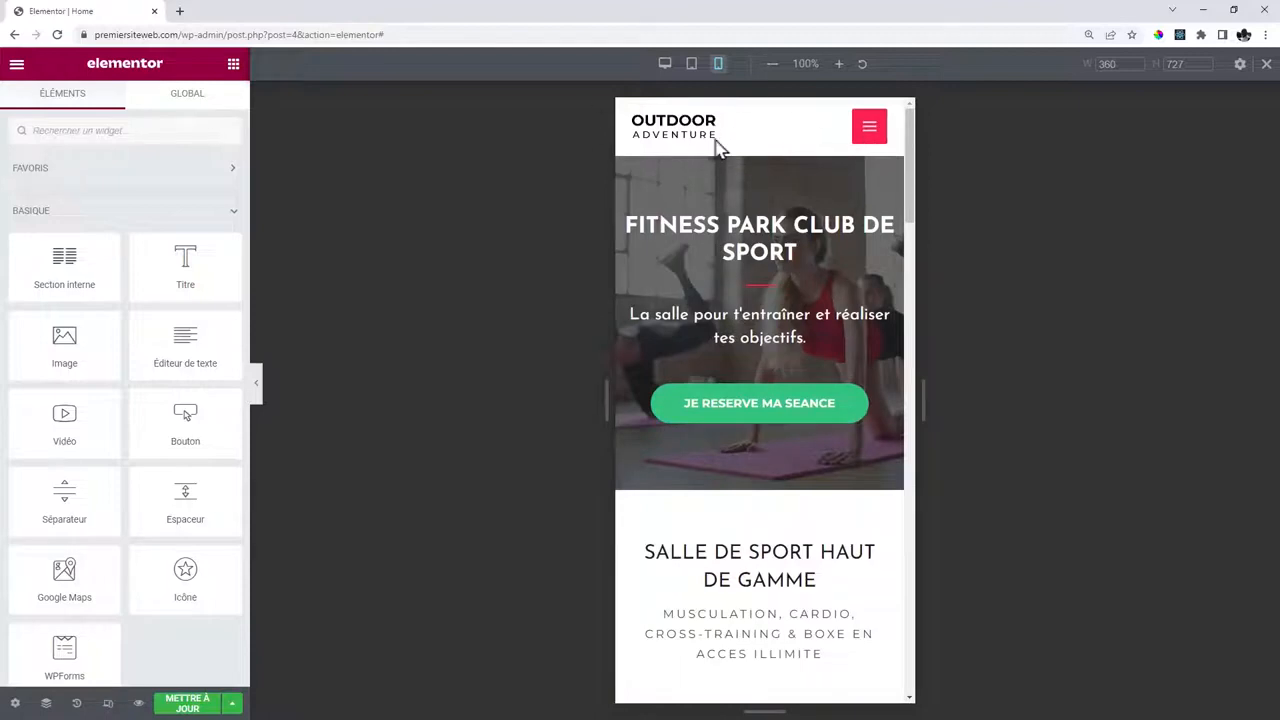
left_click(174, 706)
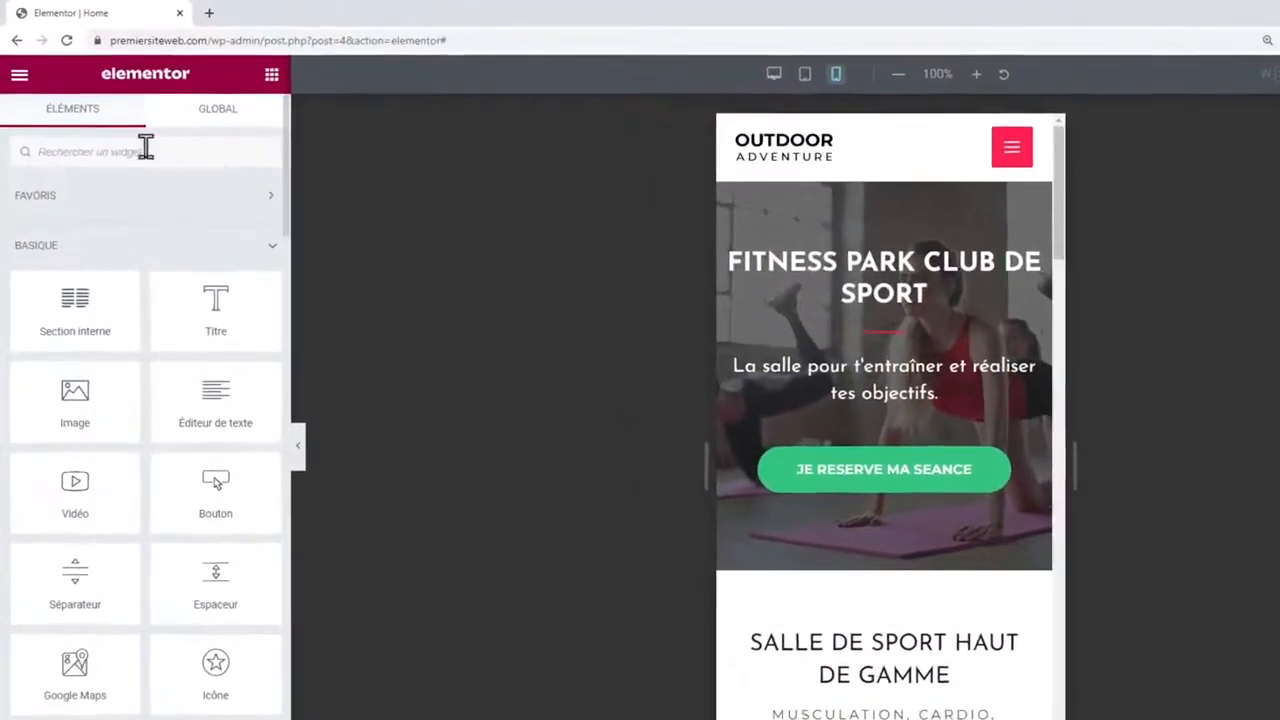
left_click_drag(183, 35, 632, 50)
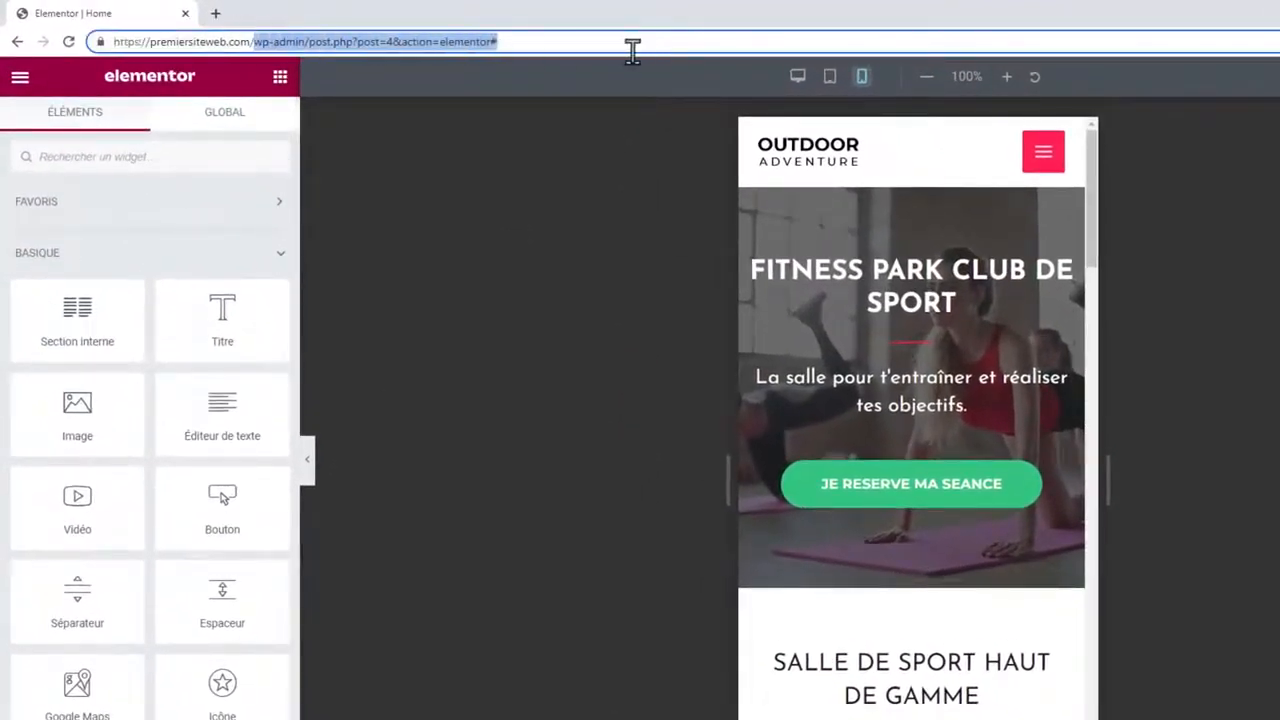
Go to the live site's About page and open it in Elementor.
key("BackSpace")
key("Return")
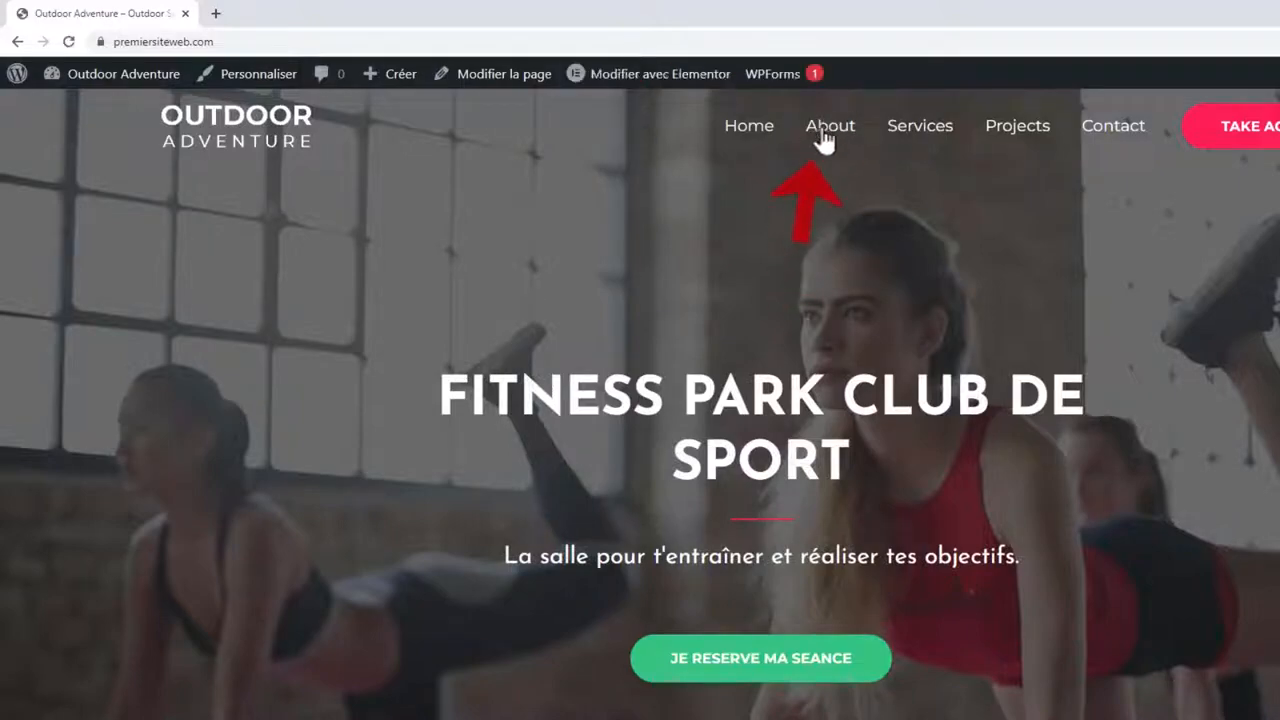
left_click(822, 136)
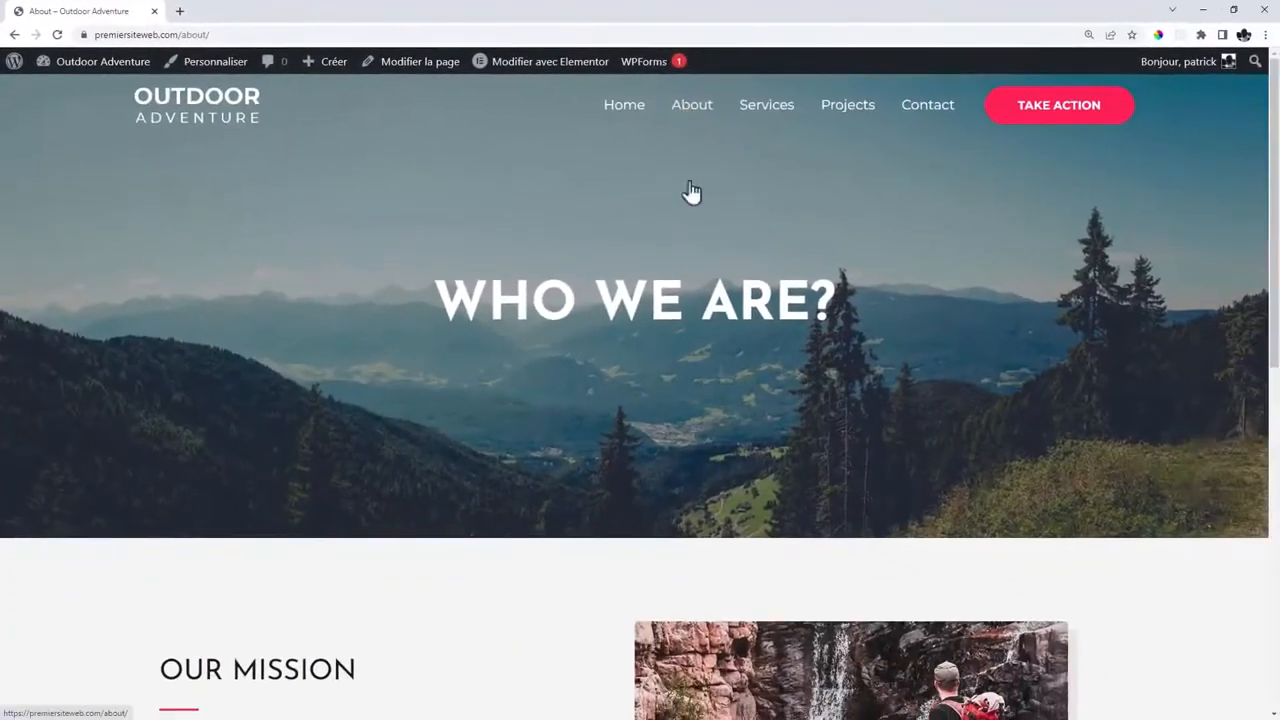
scroll(711, 271, "down", 10)
scroll(711, 271, "up", 10)
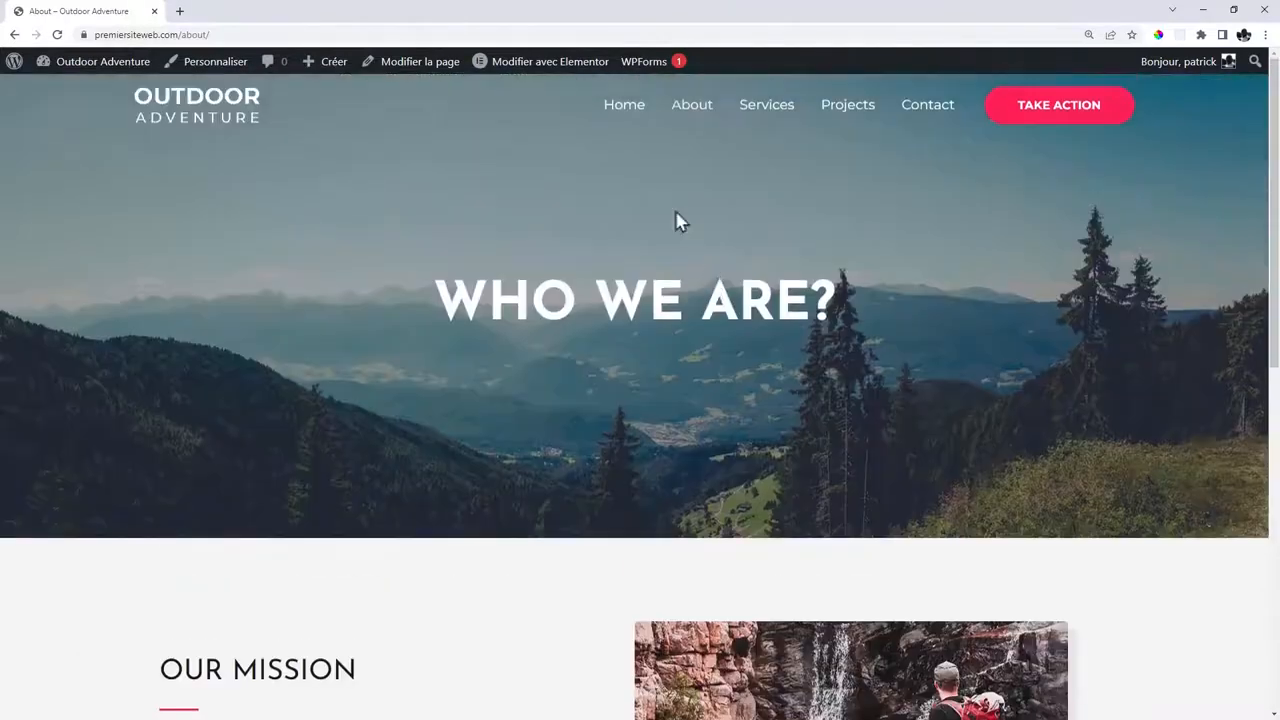
left_click(537, 64)
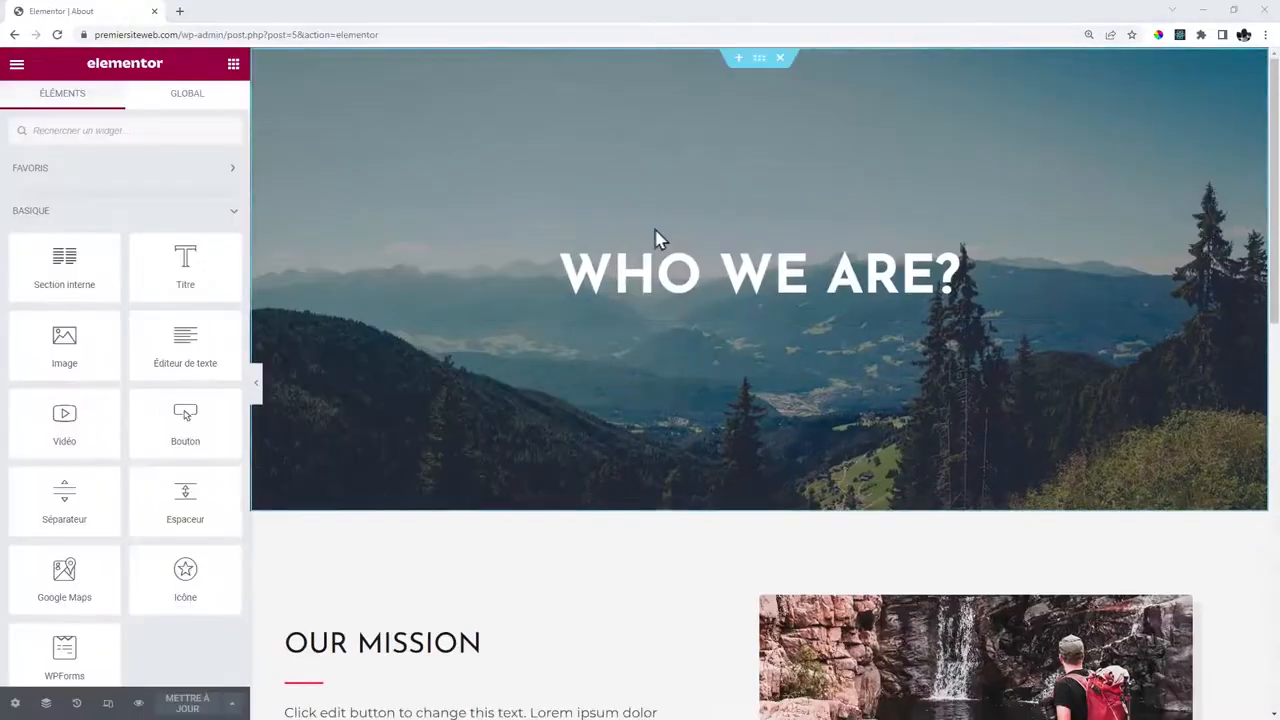
Upload both 2. A propos images and set the gym photo as the WHO WE ARE? hero background.
left_click(519, 231)
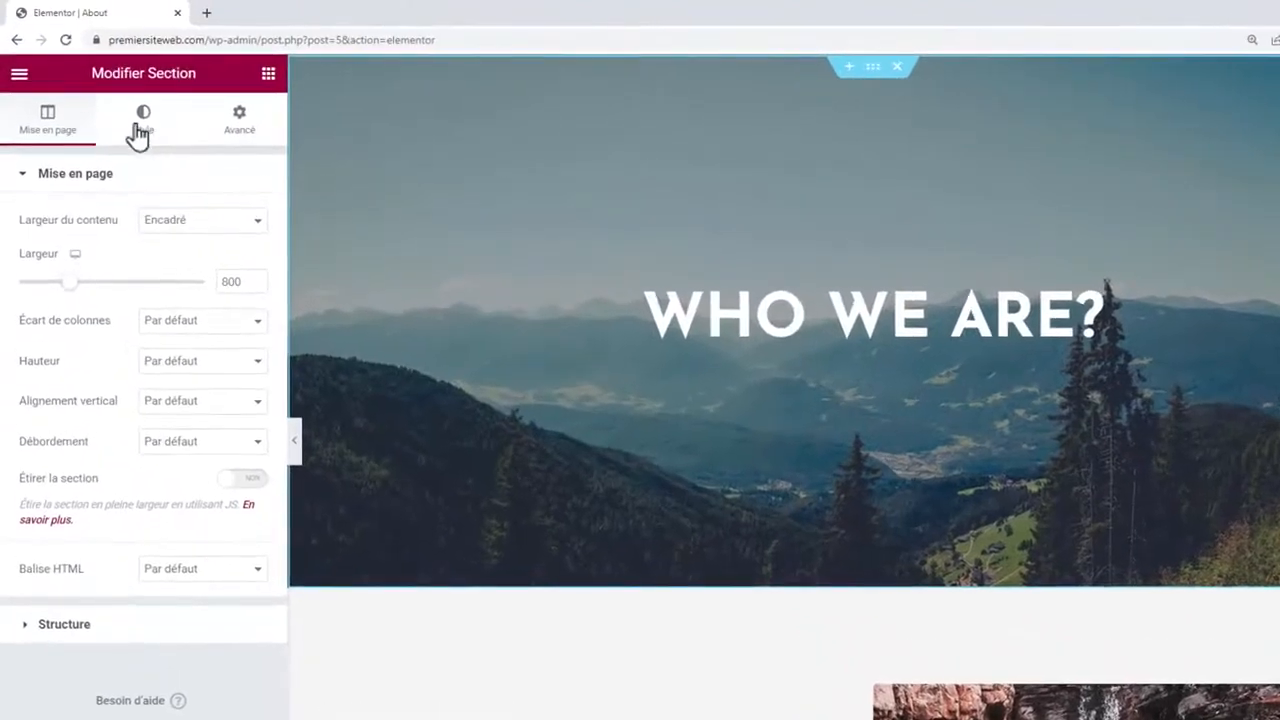
left_click(143, 118)
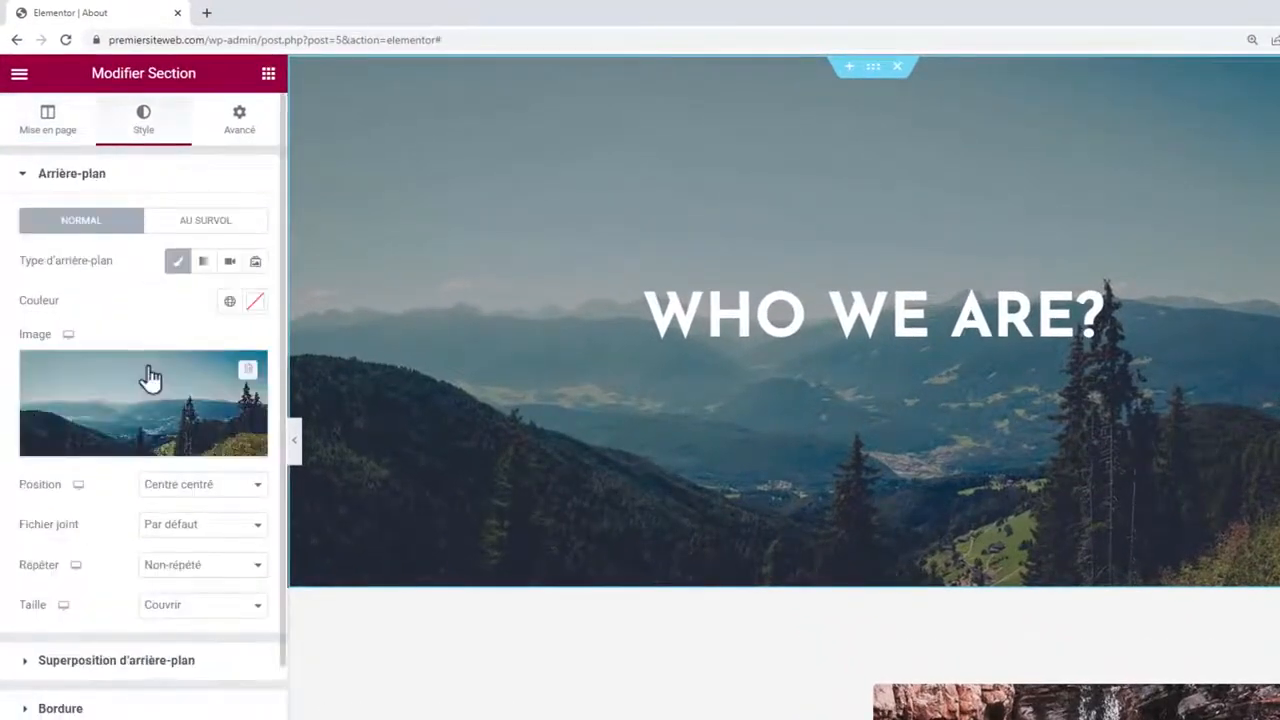
left_click(148, 378)
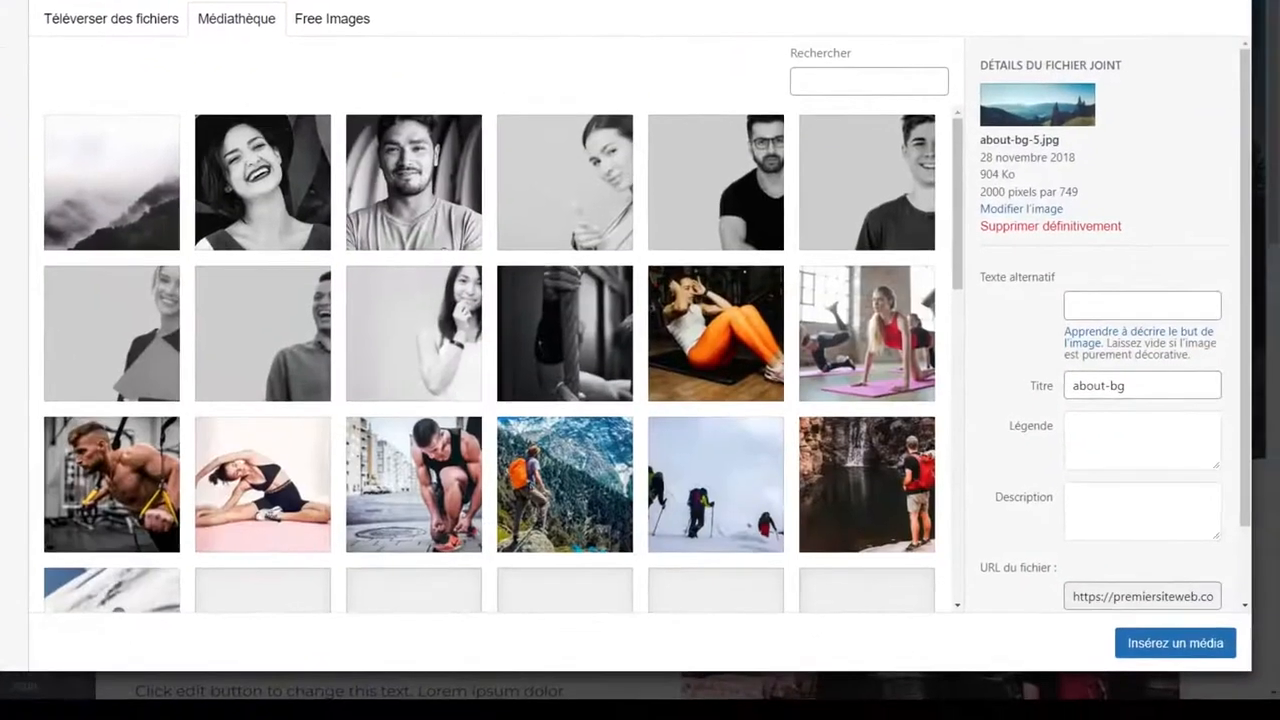
key("alt+Tab")
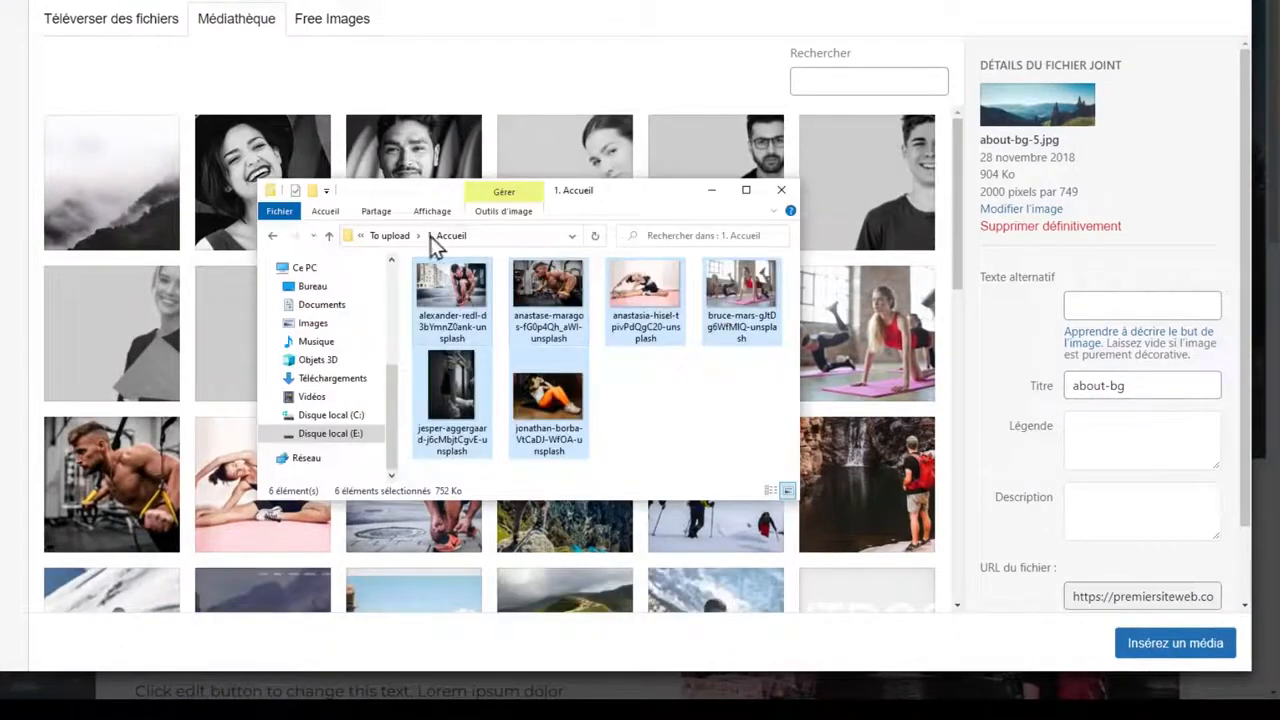
left_click(389, 235)
left_click(545, 294)
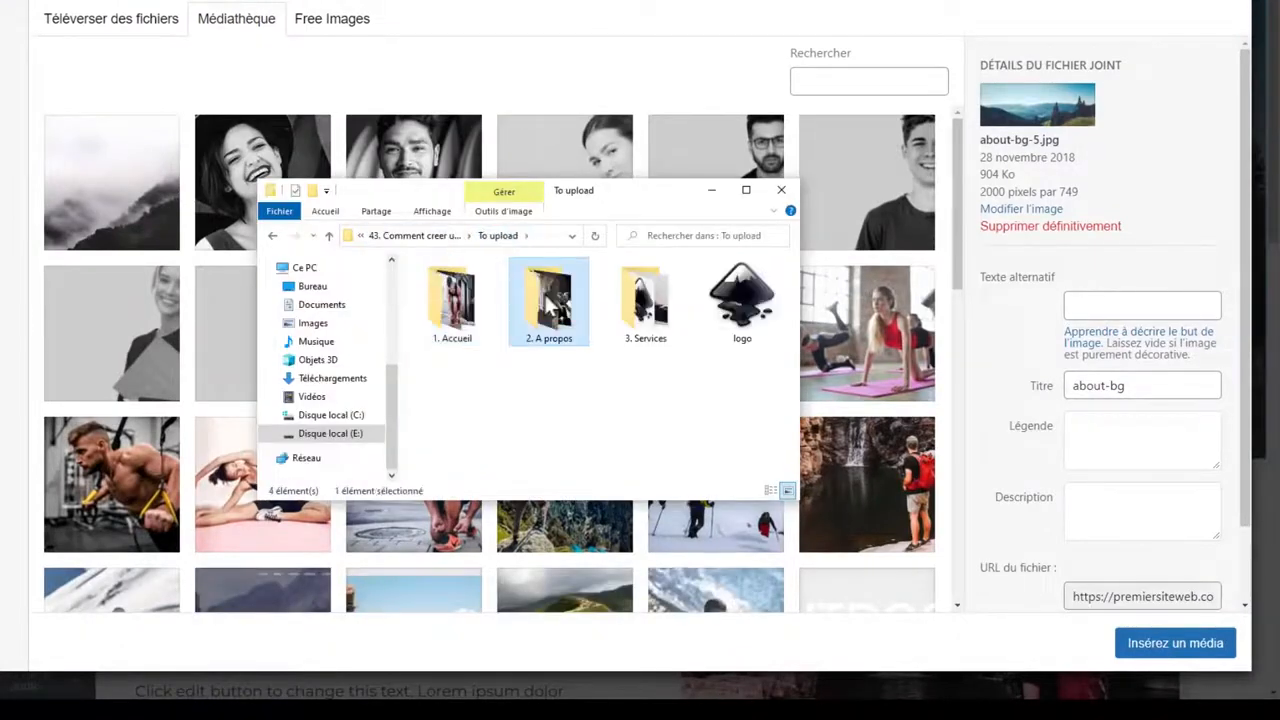
double_click(545, 294)
left_click_drag(609, 391, 197, 299)
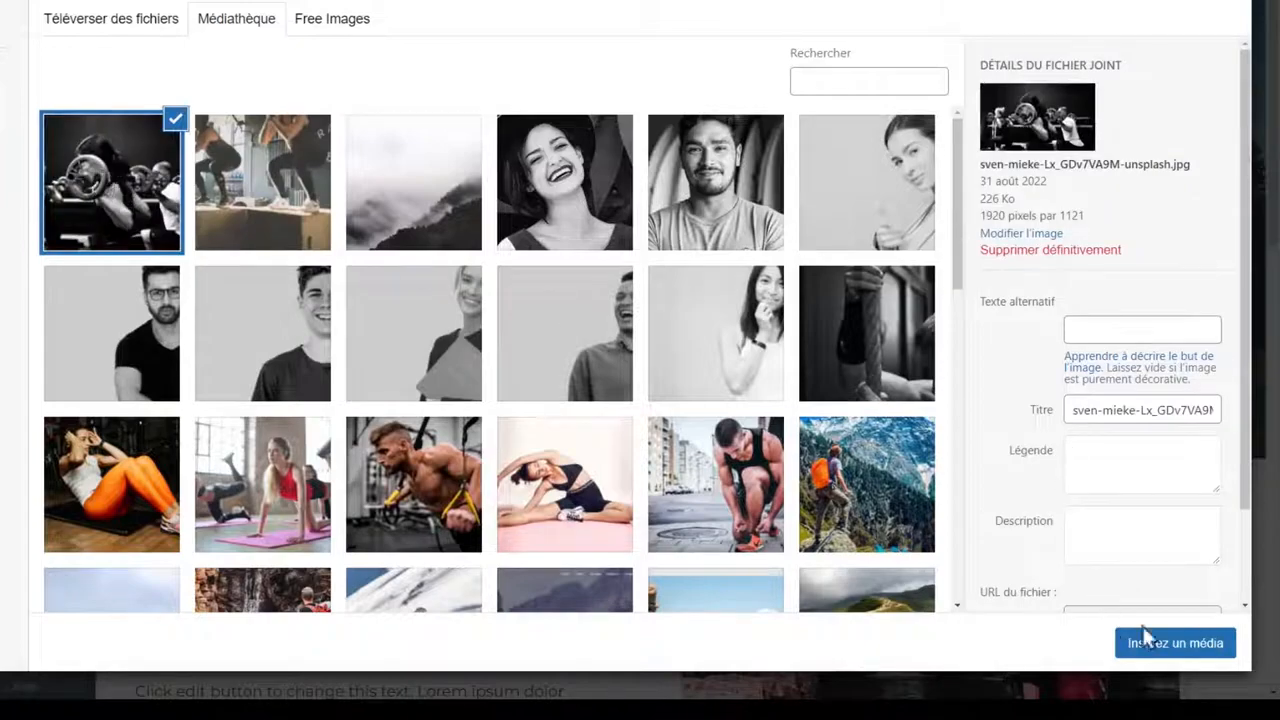
left_click(1145, 632)
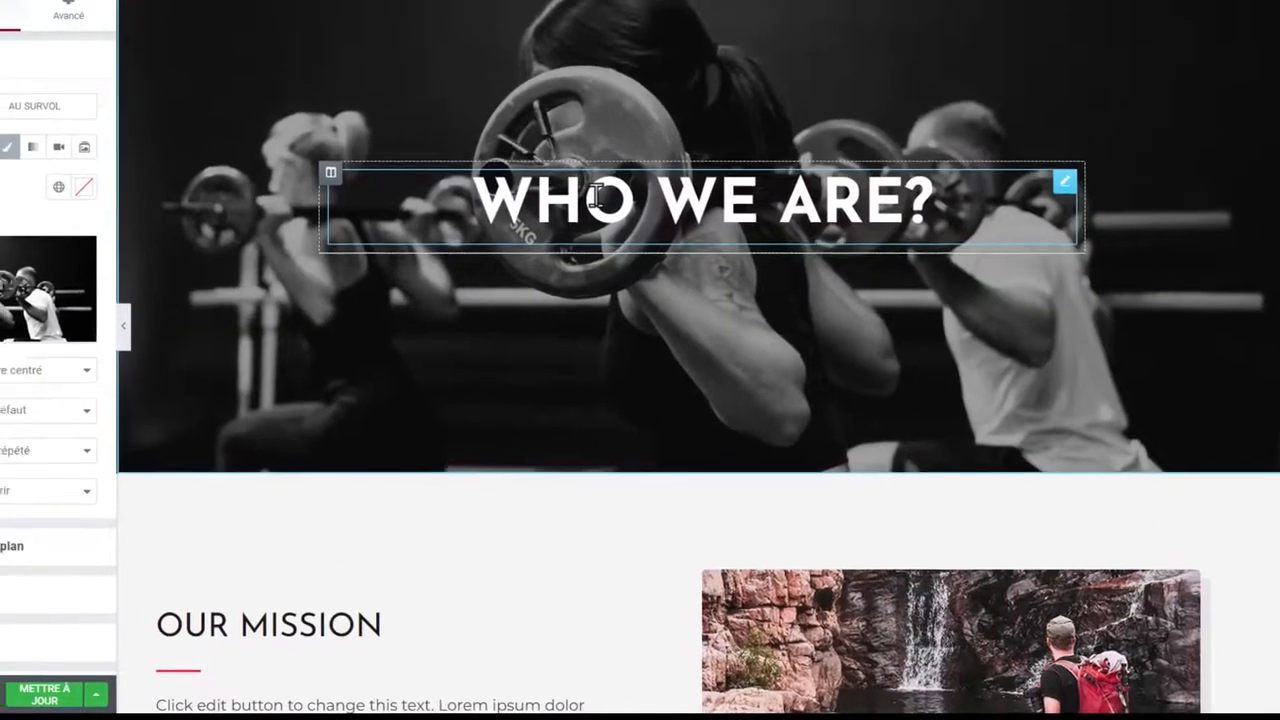
Rename the About page hero heading to 'A propos'.
left_click(595, 195)
left_click_drag(0, 132, 0, 143)
type("A propos")
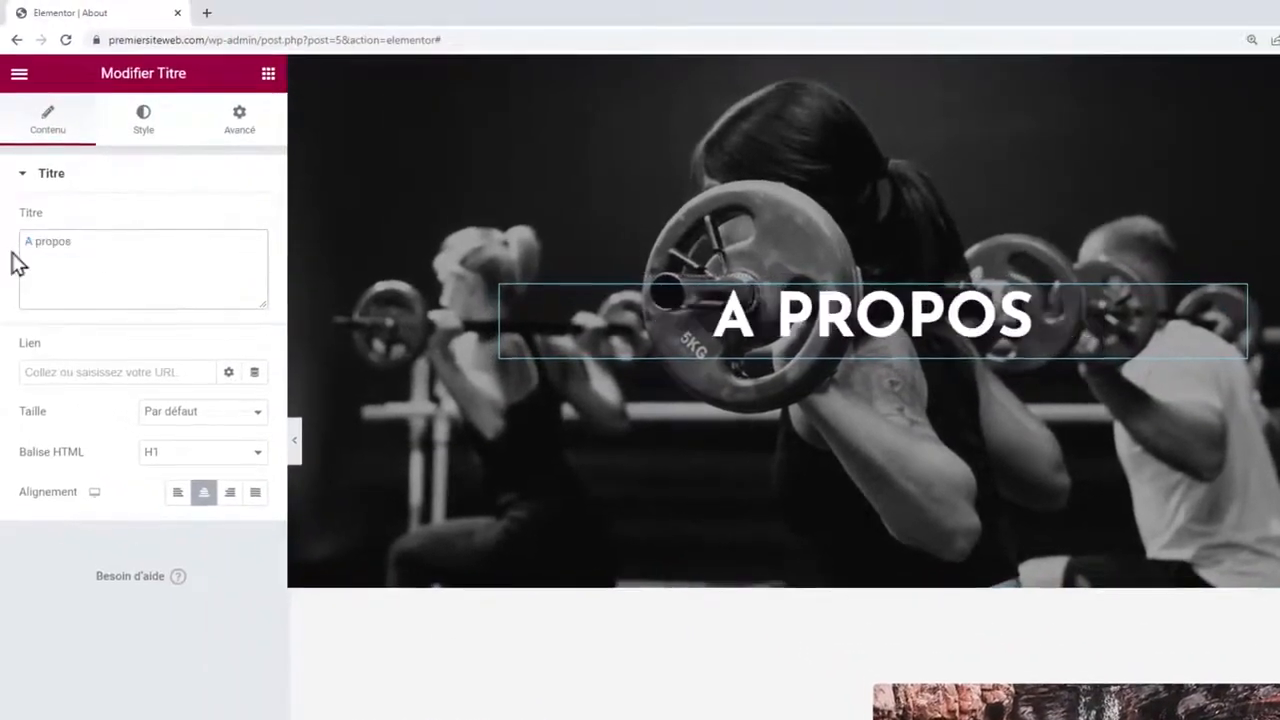
scroll(968, 331, "down", 4)
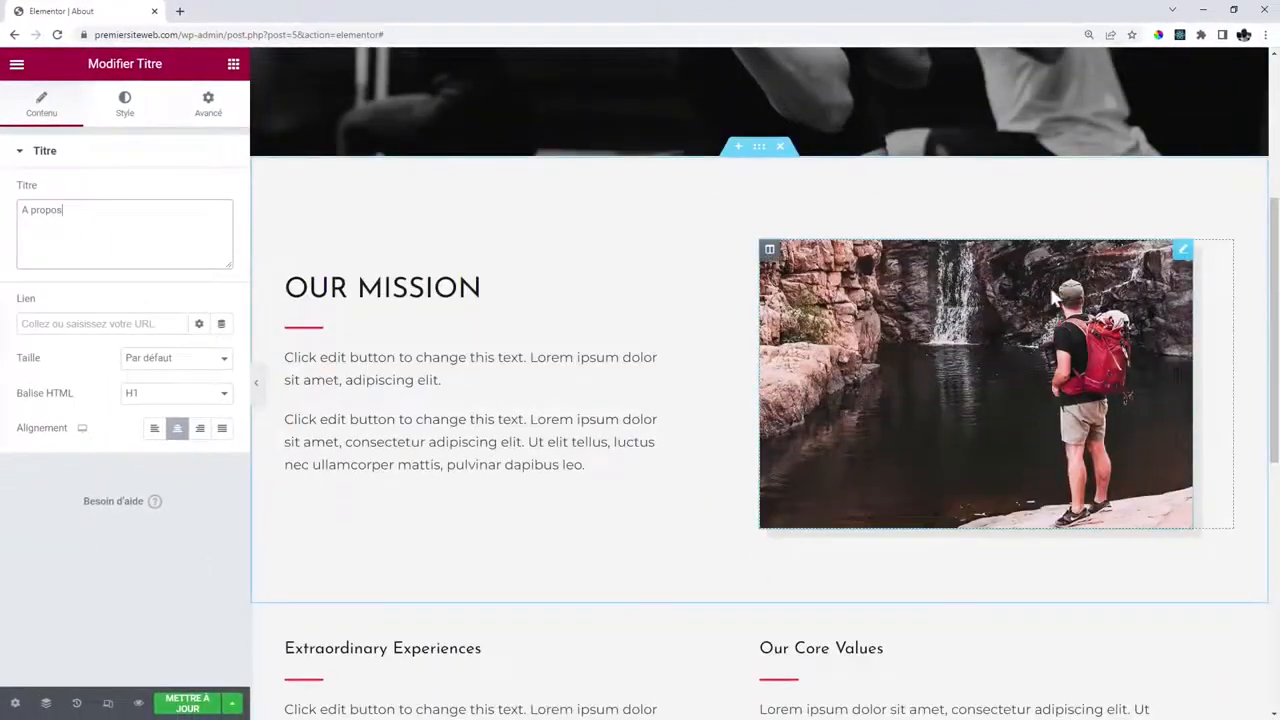
Replace the mission section's photo with the box-jump gym photo from the media library.
left_click(993, 355)
left_click(86, 224)
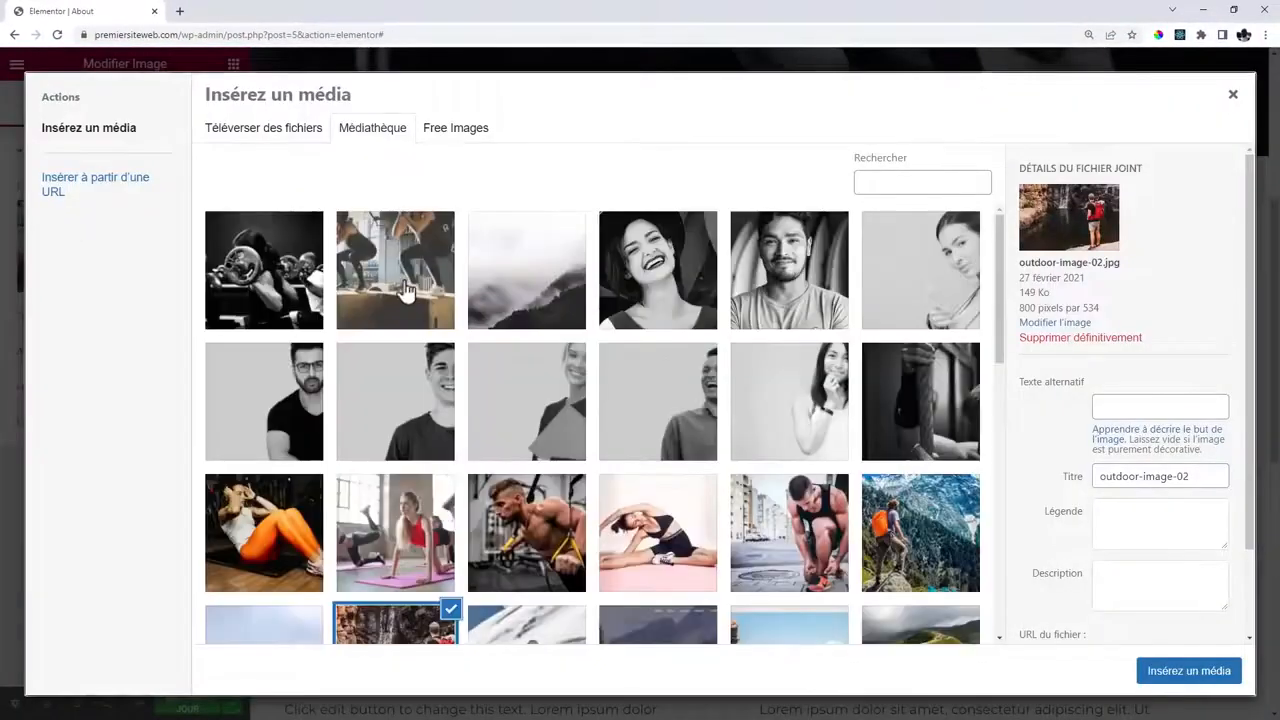
left_click(407, 290)
left_click(1189, 671)
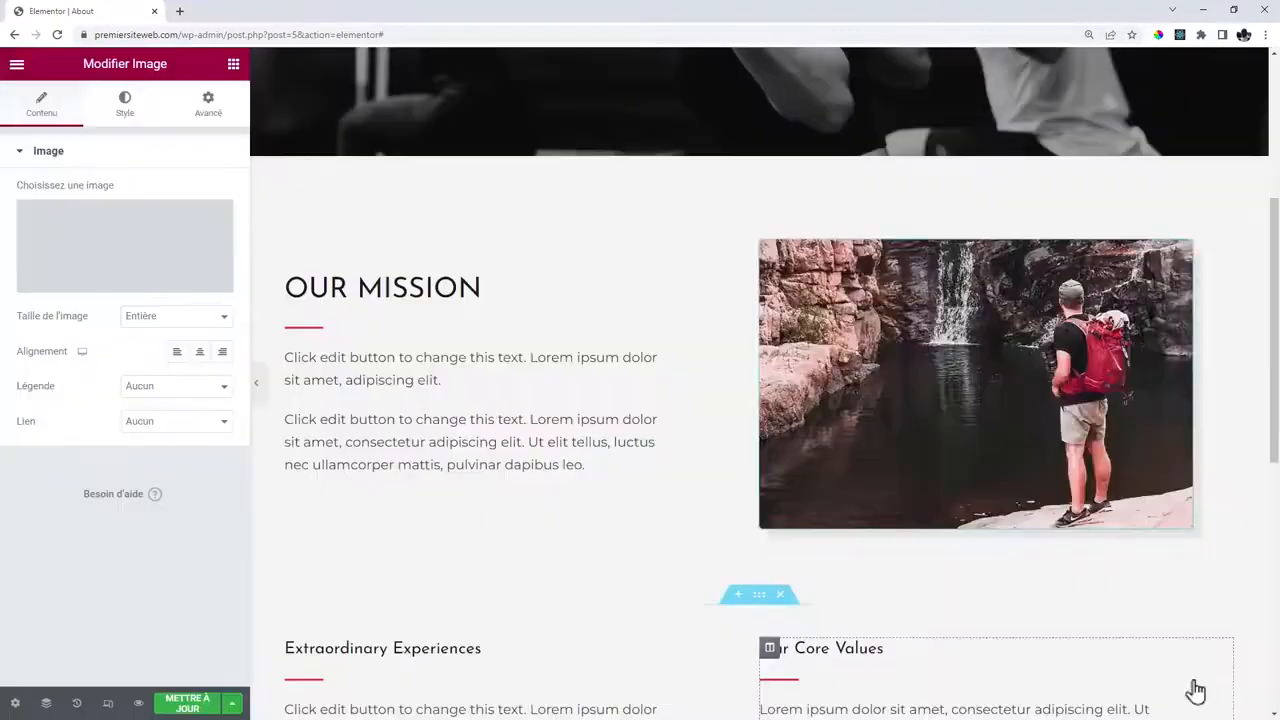
scroll(731, 414, "down", 4)
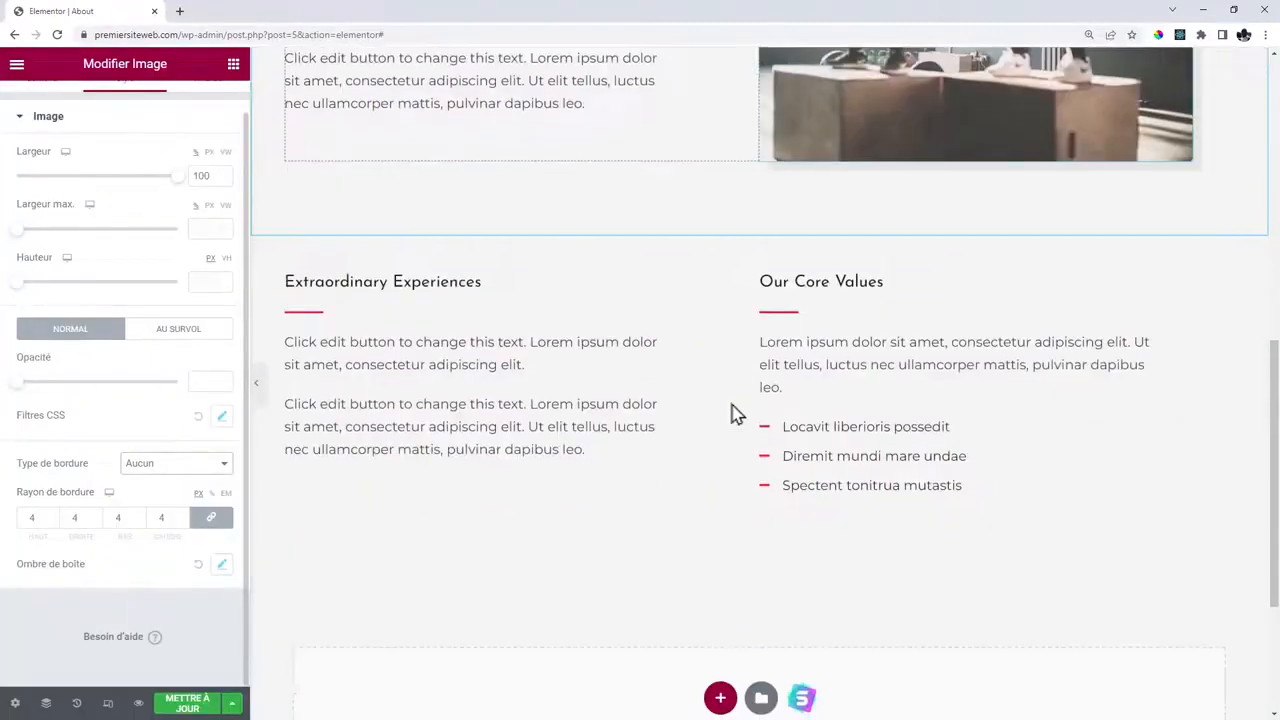
Retitle the OUR MISSION heading to 'Notre mission'.
left_click(378, 281)
scroll(540, 306, "up", 4)
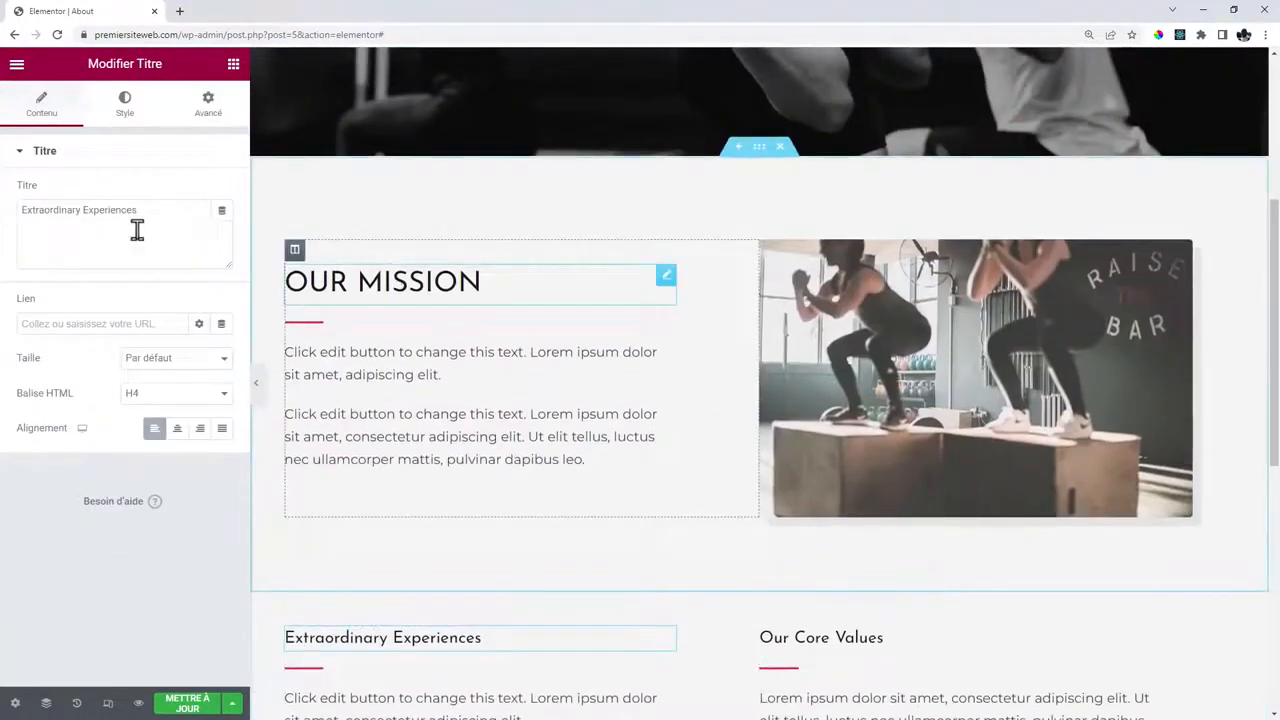
left_click(500, 284)
left_click(84, 211)
key("BackSpace")
key("BackSpace")
key("BackSpace")
key("BackSpace")
key("BackSpace")
key("BackSpace")
key("BackSpace")
key("BackSpace")
key("BackSpace")
key("BackSpace")
key("BackSpace")
type("Notre mission")
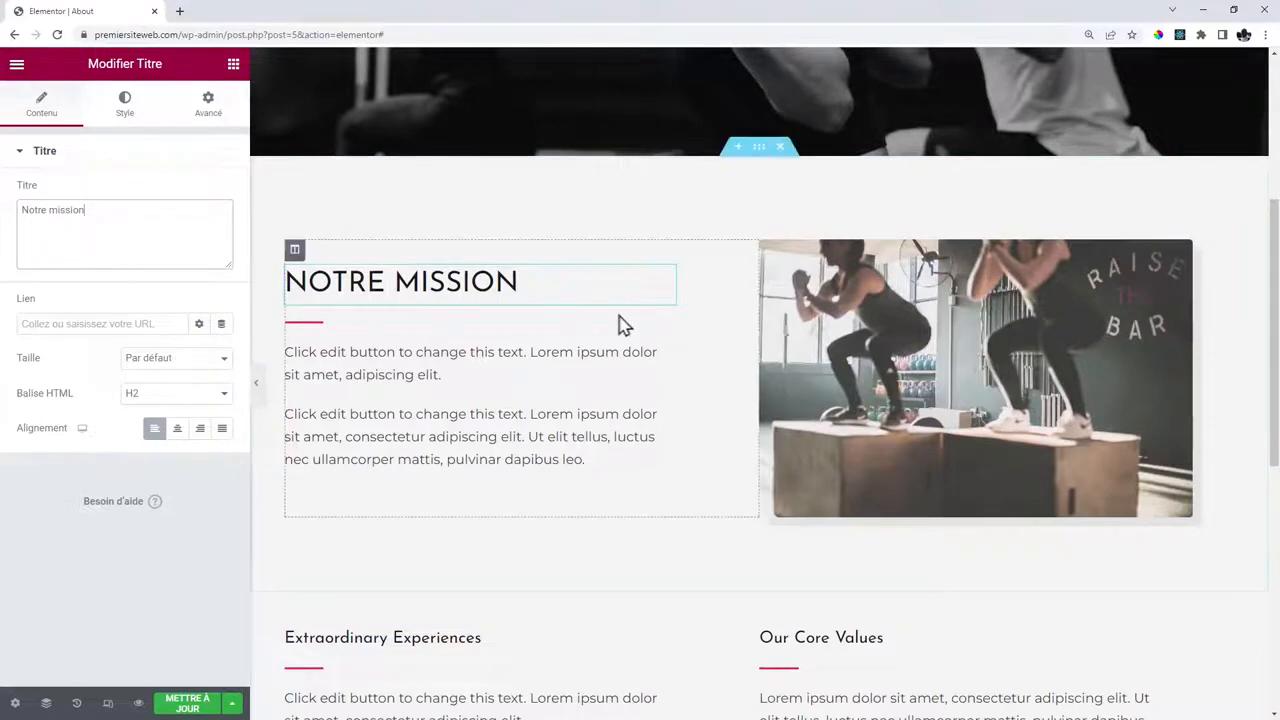
scroll(560, 330, "down", 3)
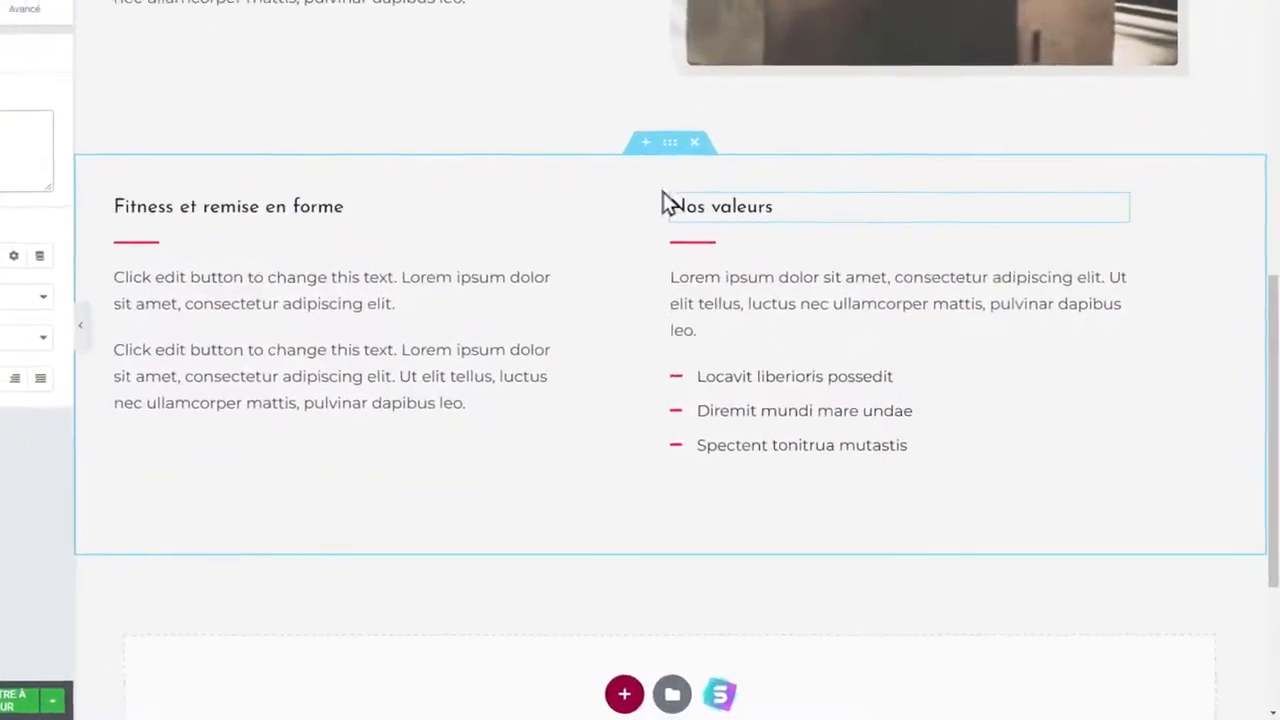
Save the two-column section as template 'Section page a propos' and publish the About page updates.
right_click(654, 144)
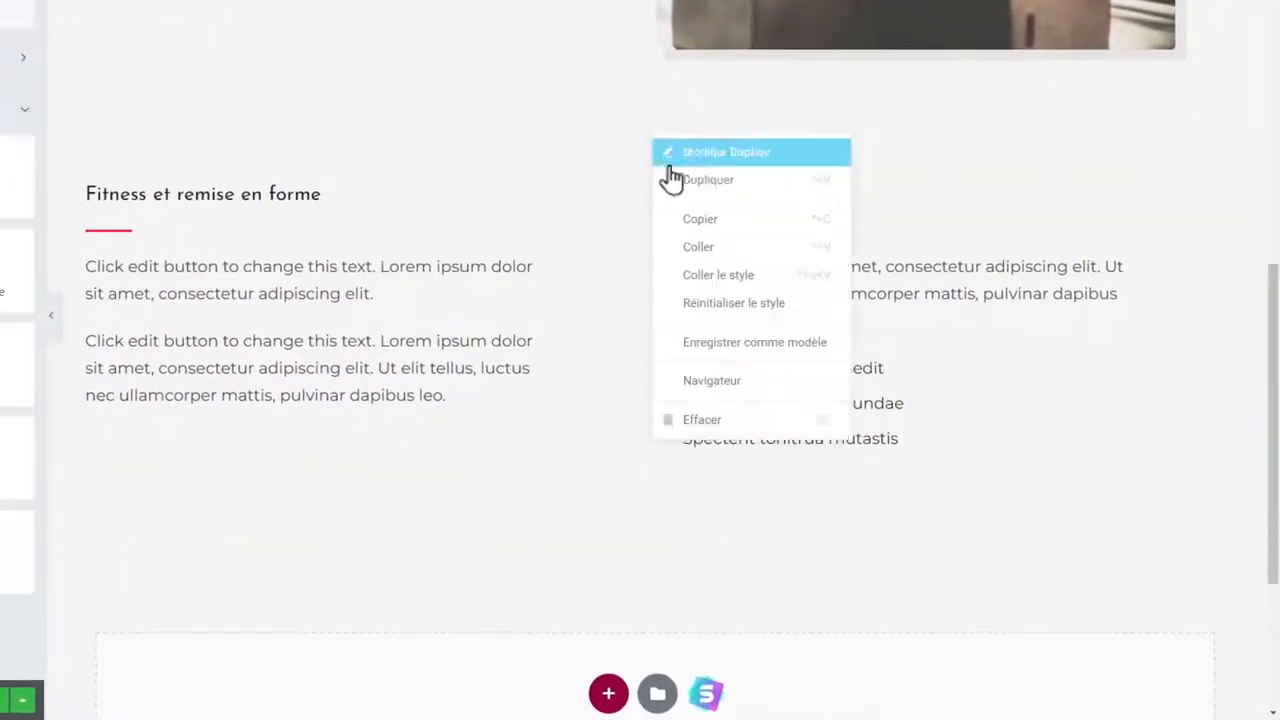
left_click(720, 345)
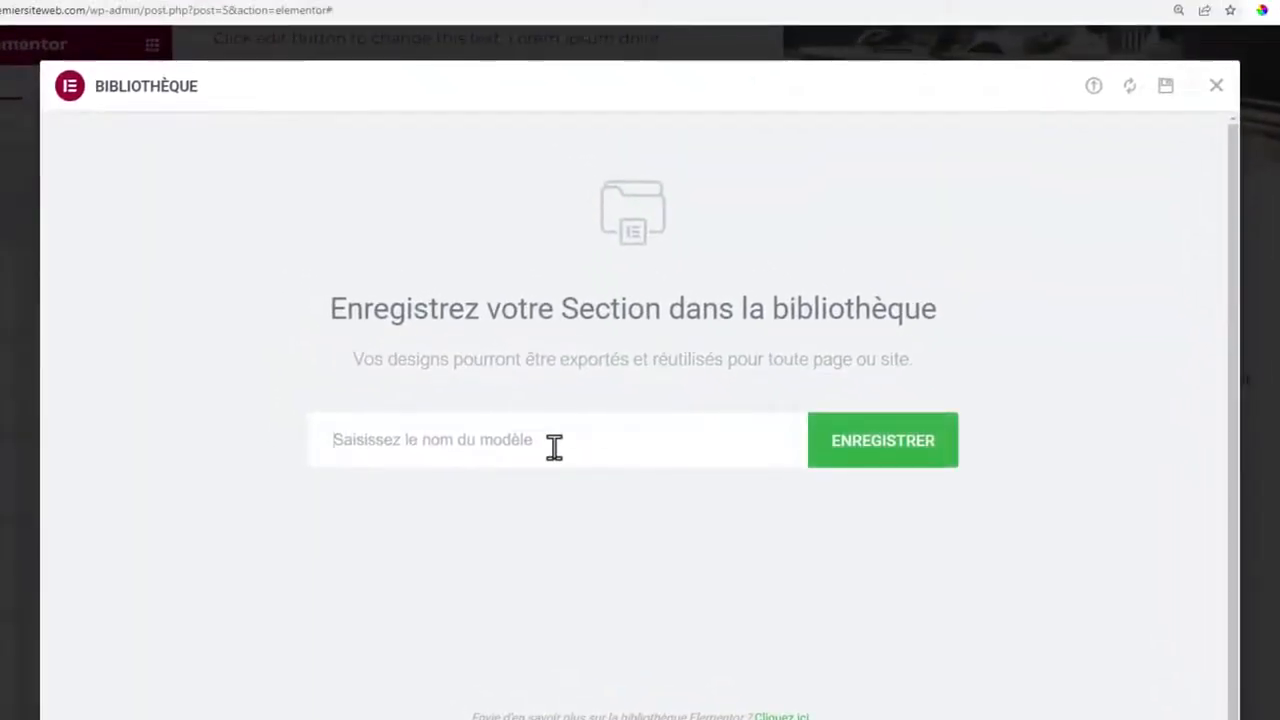
type("Section page a propos")
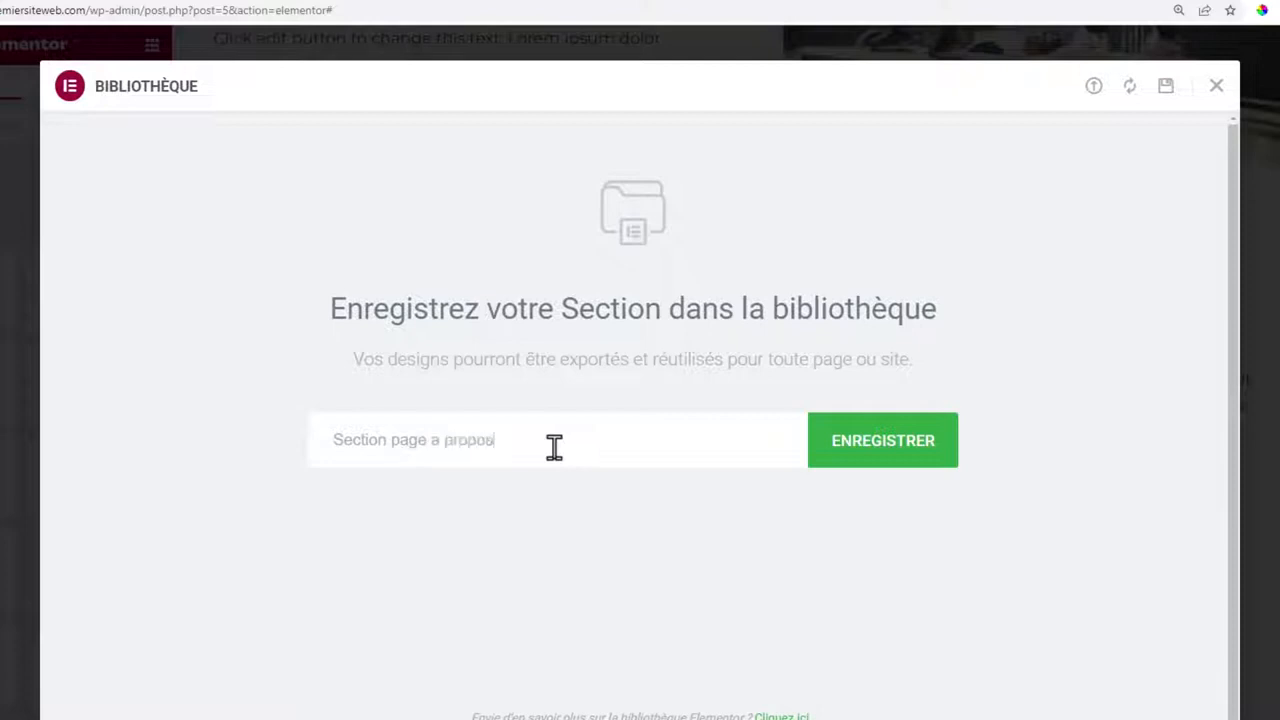
left_click(903, 449)
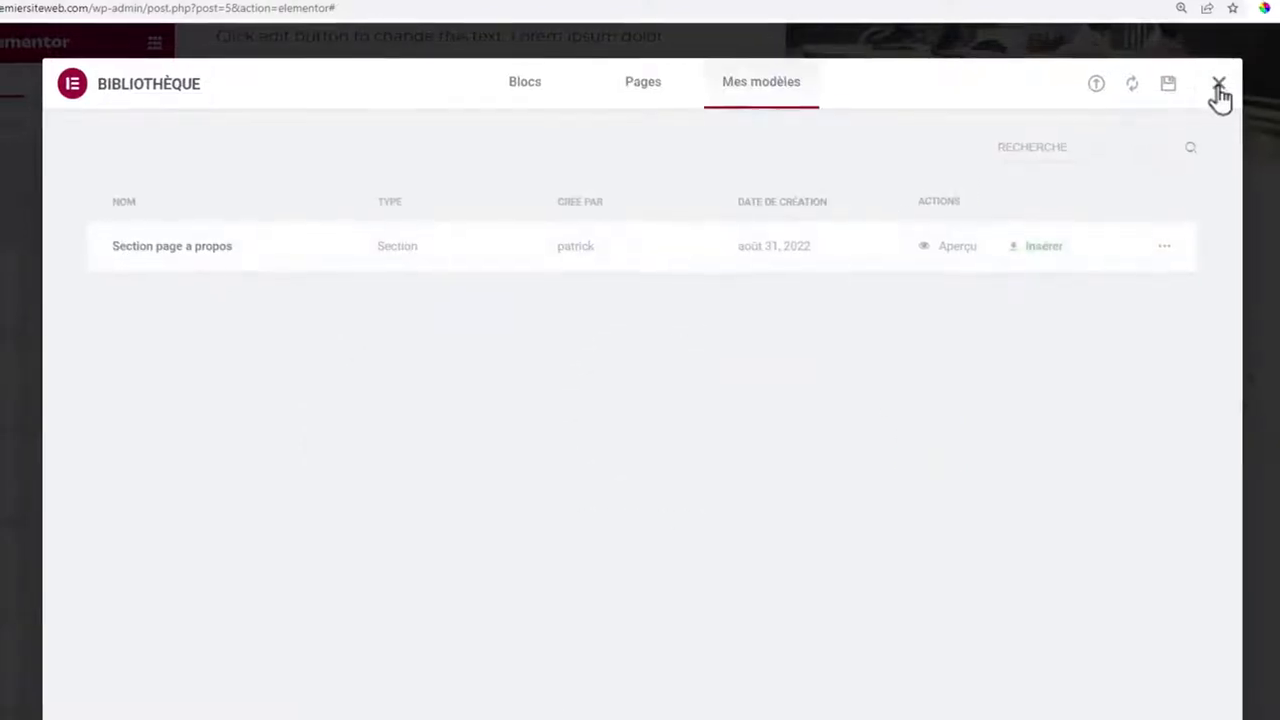
left_click(1220, 88)
left_click(237, 697)
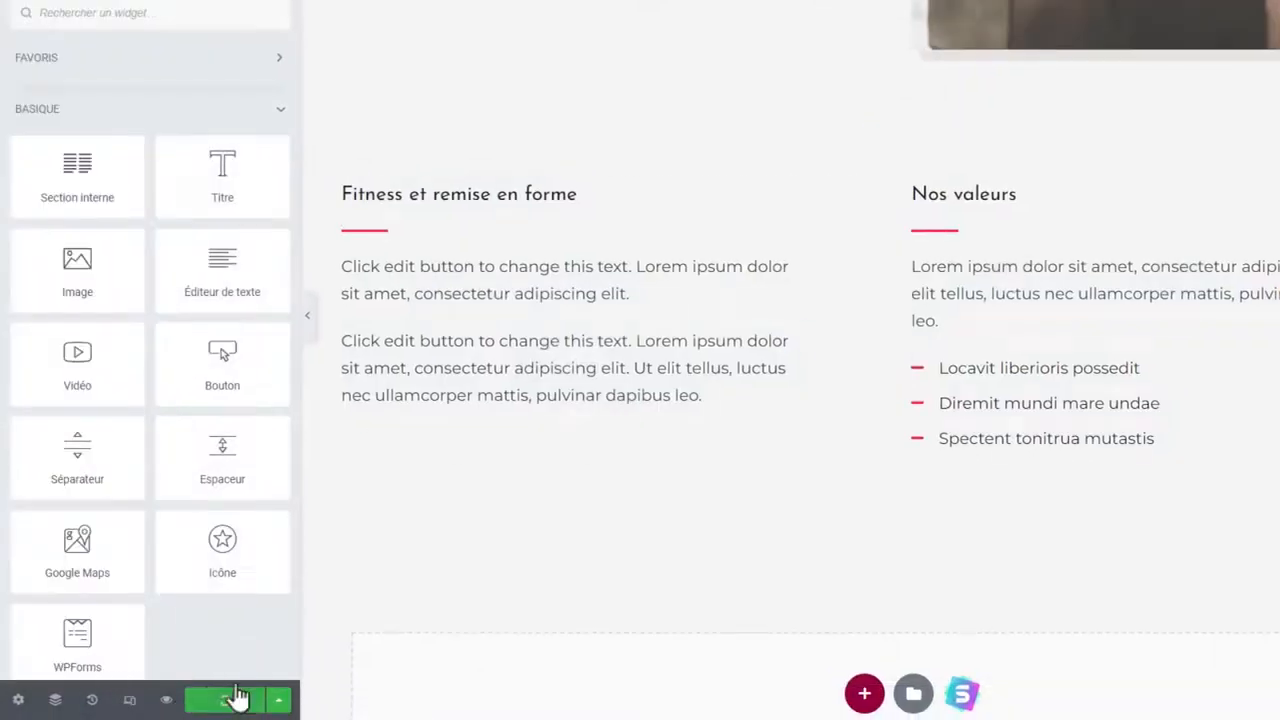
Go to the public site and open the Services page in Elementor.
scroll(997, 297, "up", 10)
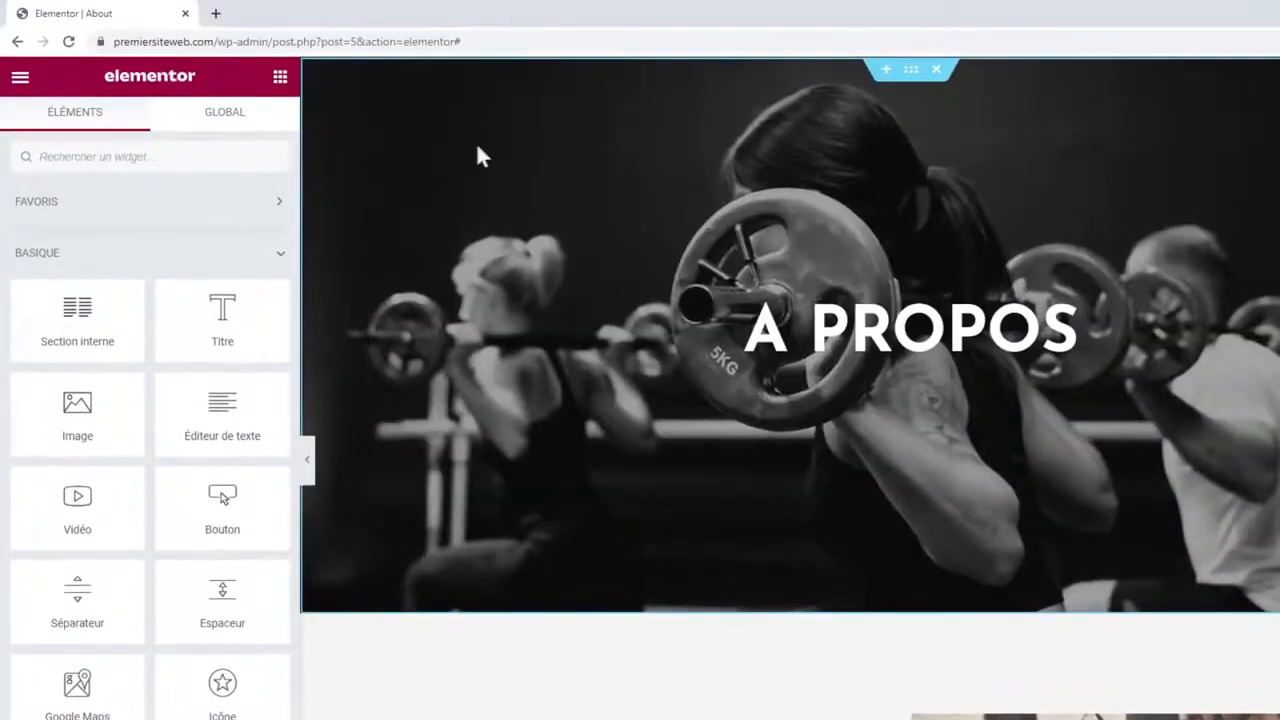
left_click_drag(217, 41, 789, 34)
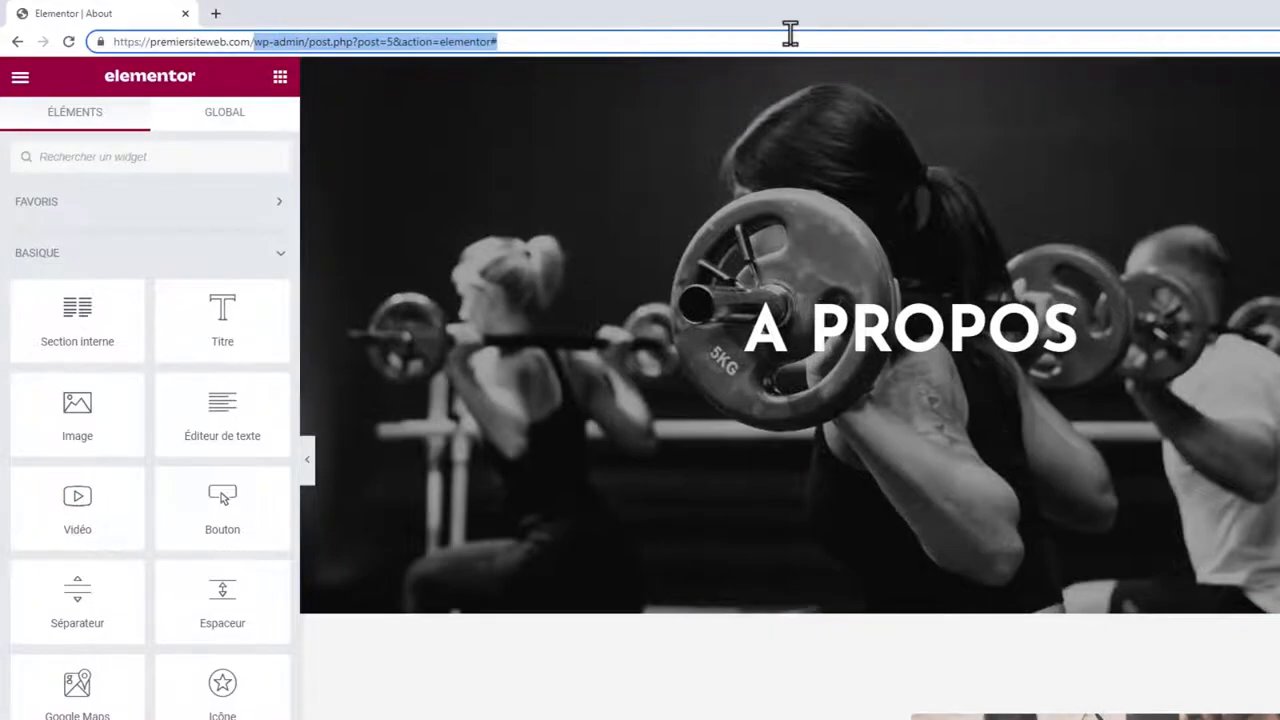
key("BackSpace")
key("Return")
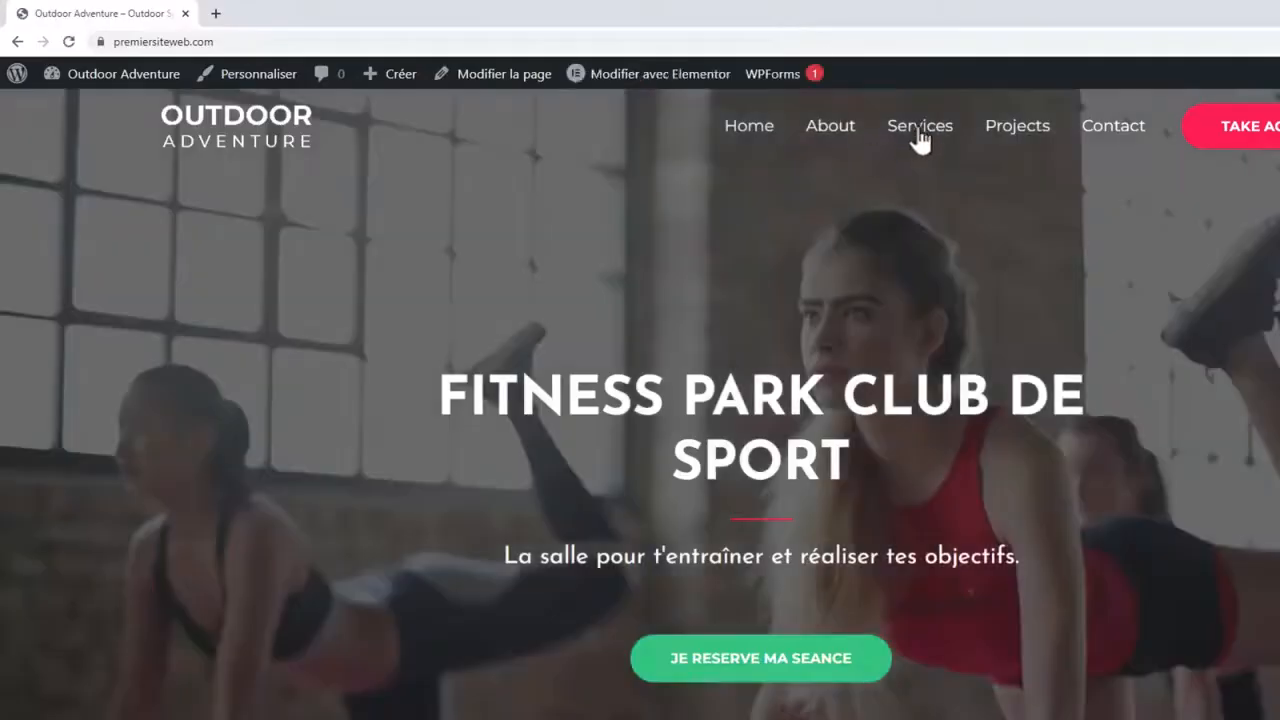
left_click(918, 127)
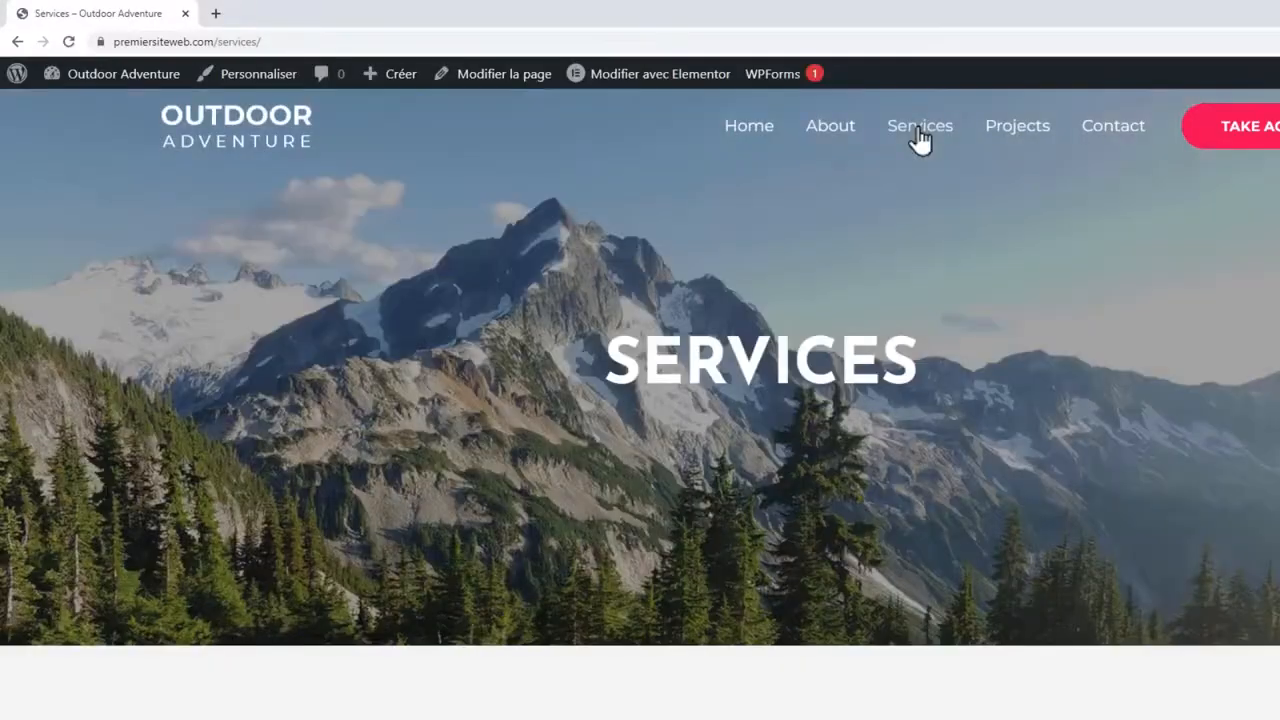
left_click(625, 78)
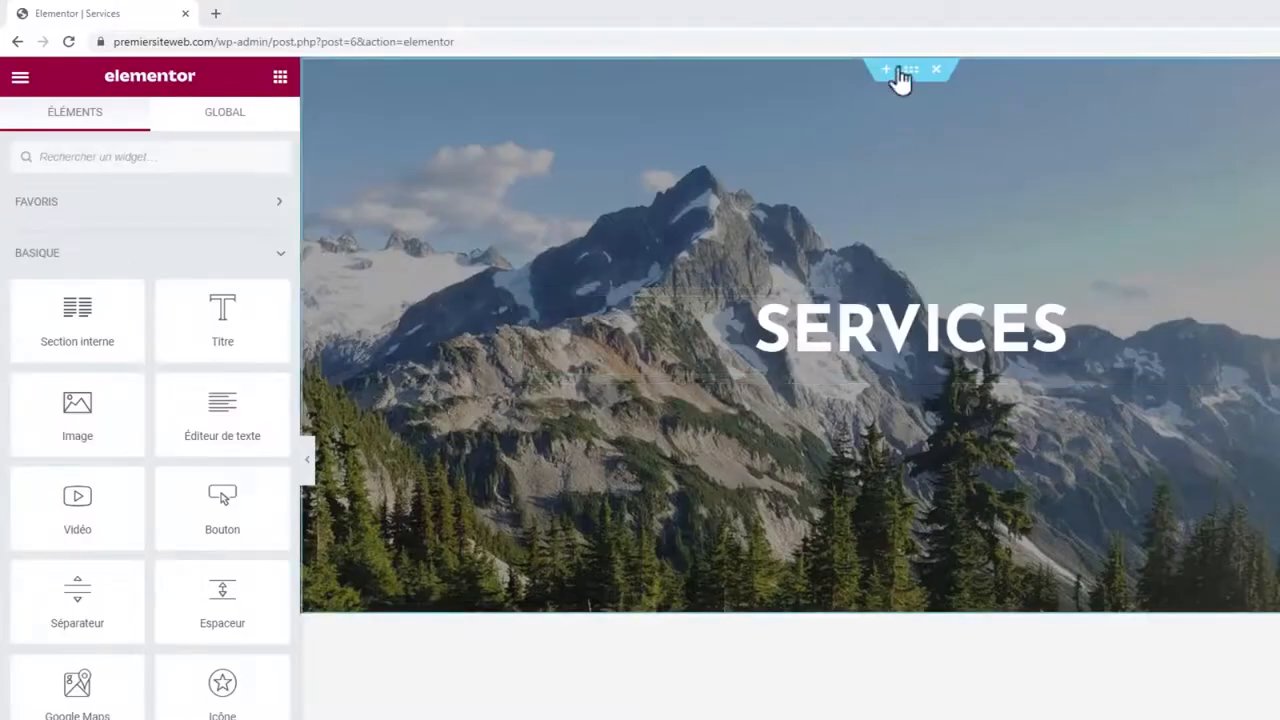
Open the Services hero's background image picker, with the 3. Services folder ready beside it.
left_click(911, 70)
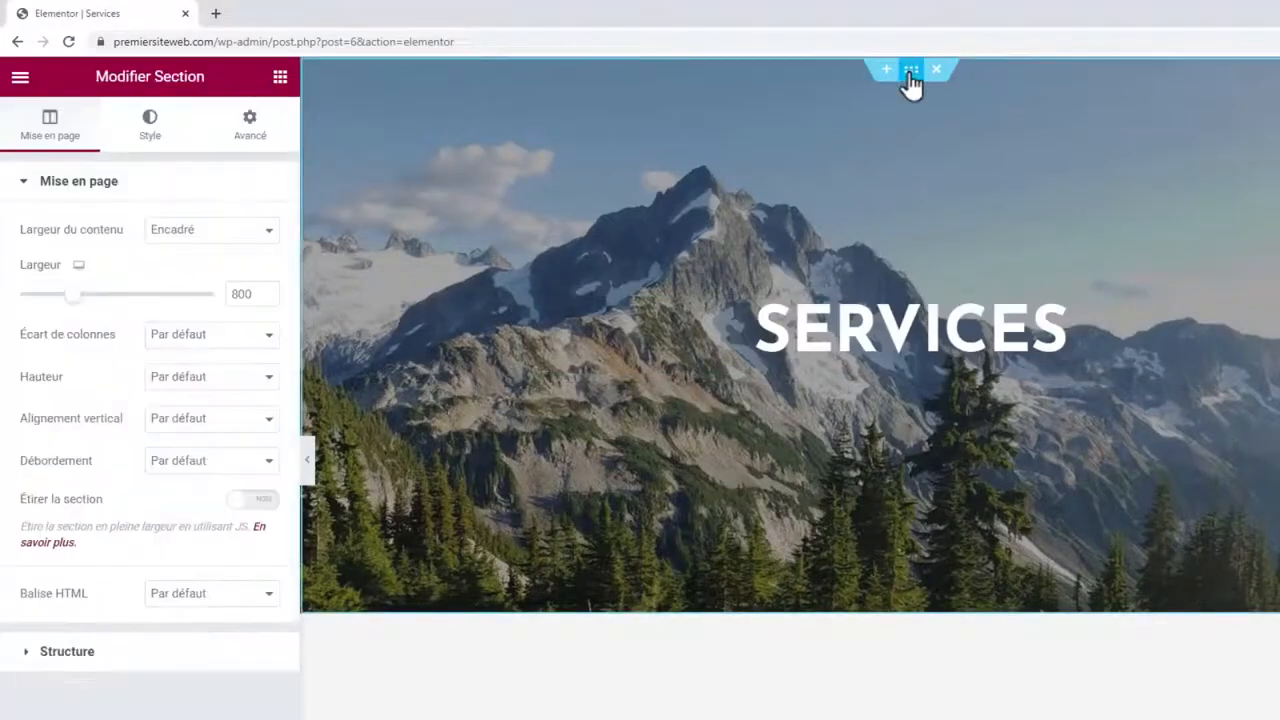
left_click(155, 130)
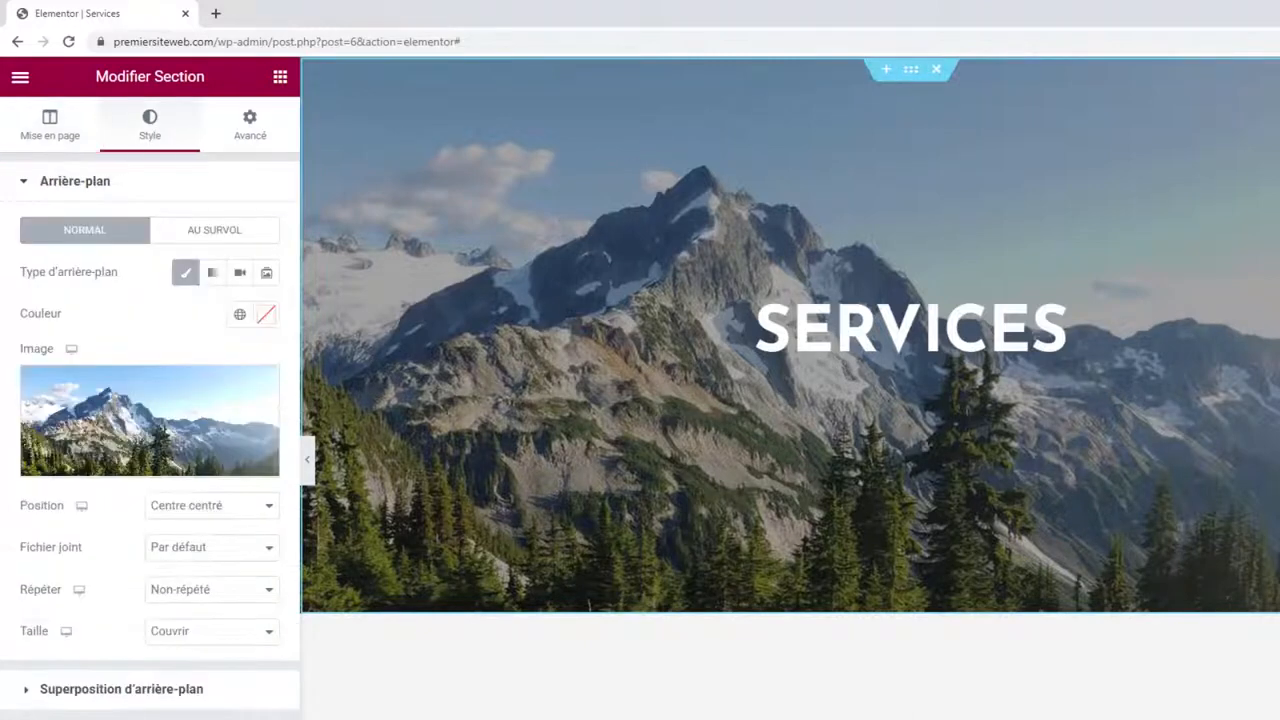
key("alt+Tab")
left_click(614, 384)
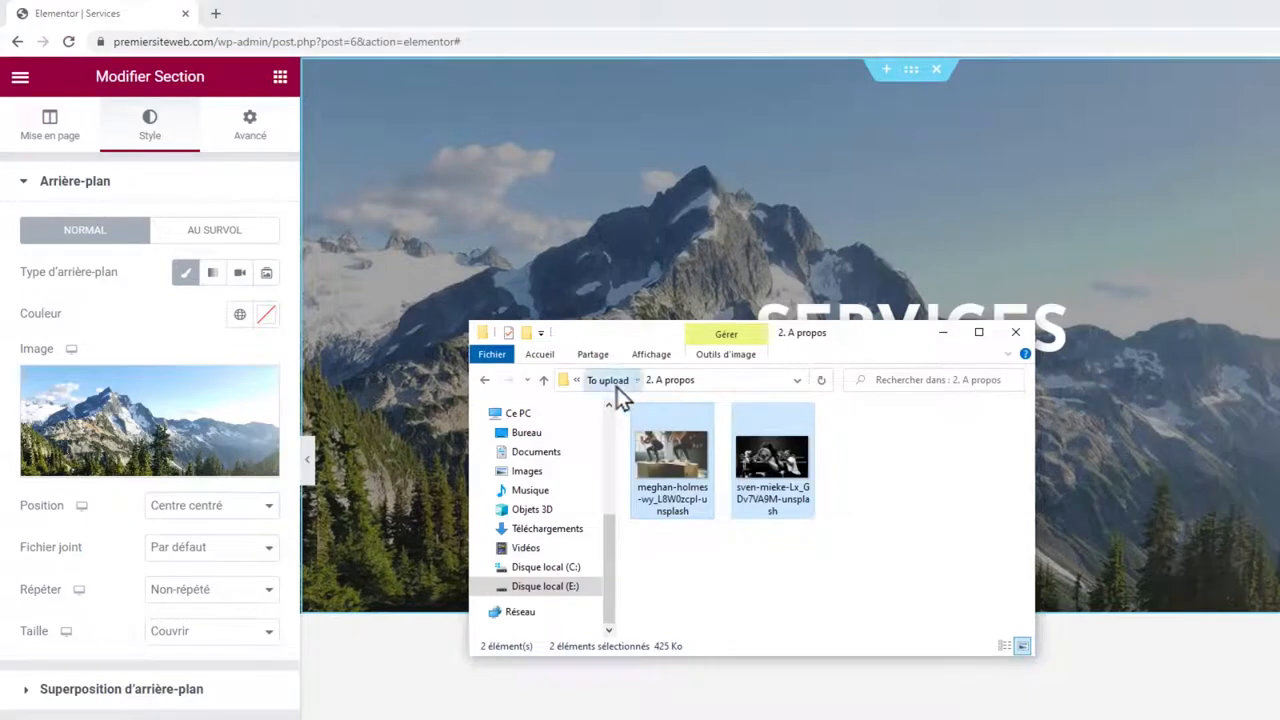
double_click(847, 463)
key("alt+Tab")
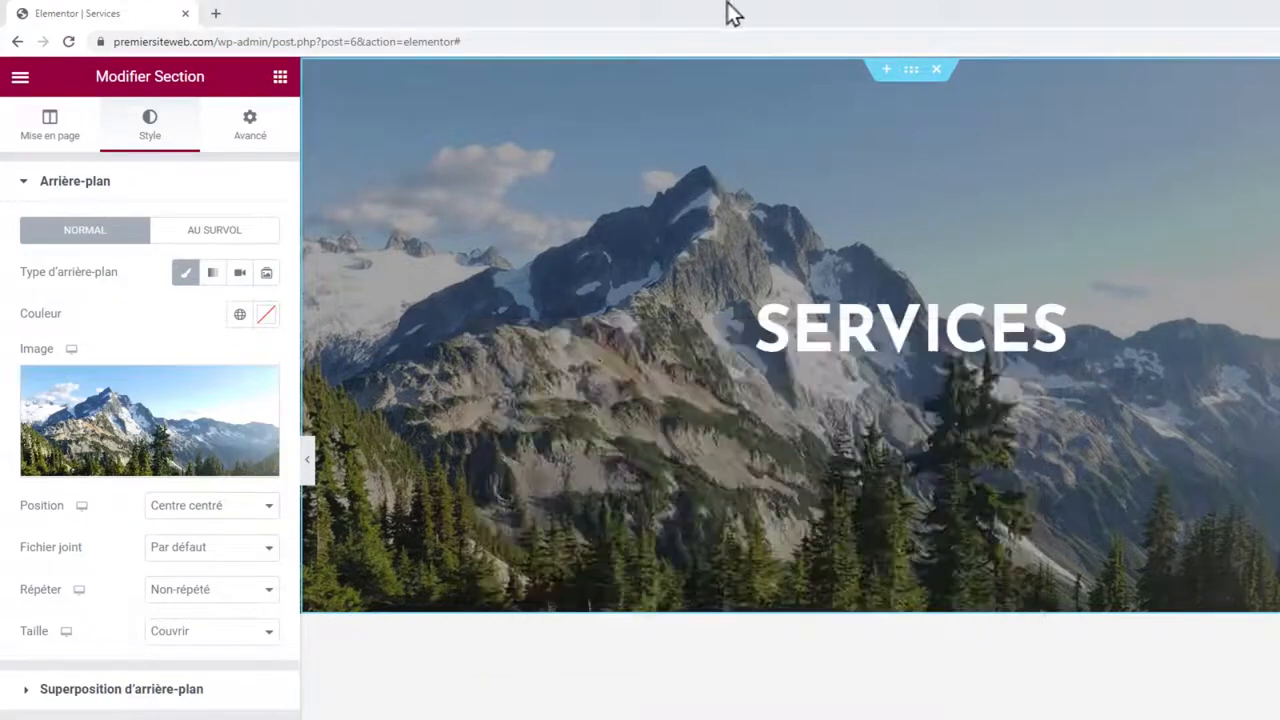
left_click(163, 429)
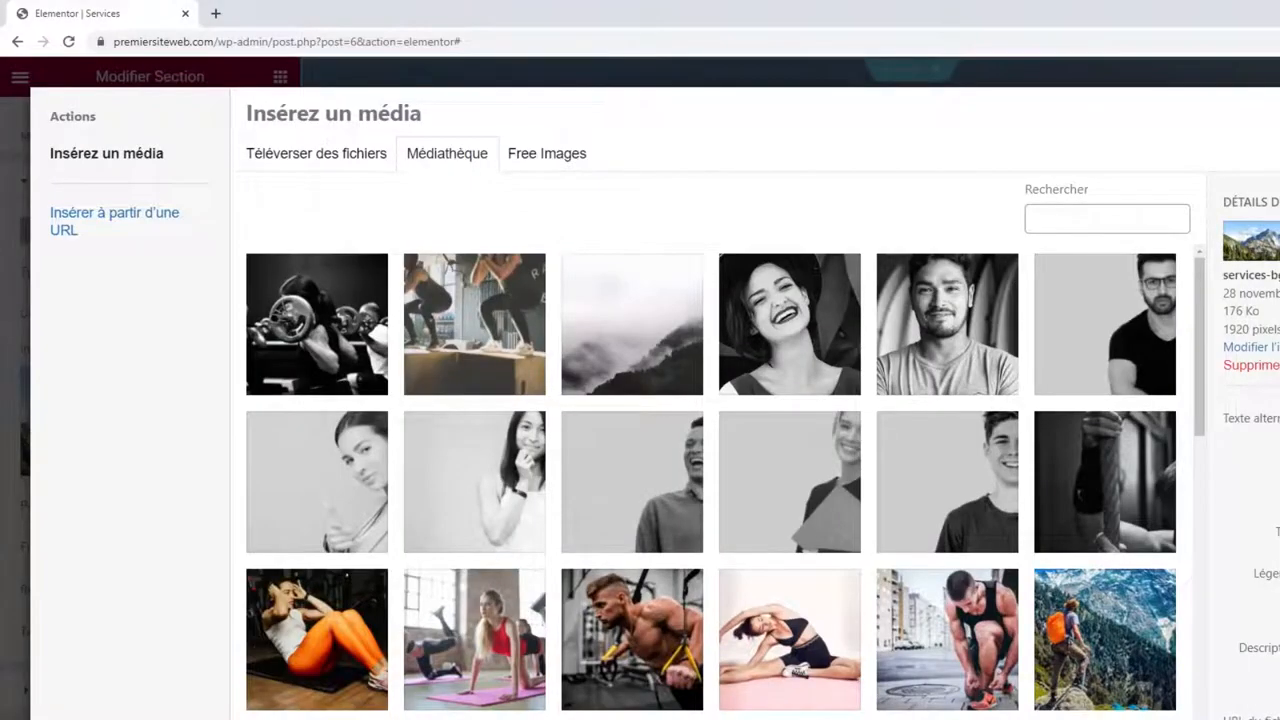
Upload three gym photos from 3. Services and set the battle-ropes photo as hero background.
key("alt+Tab")
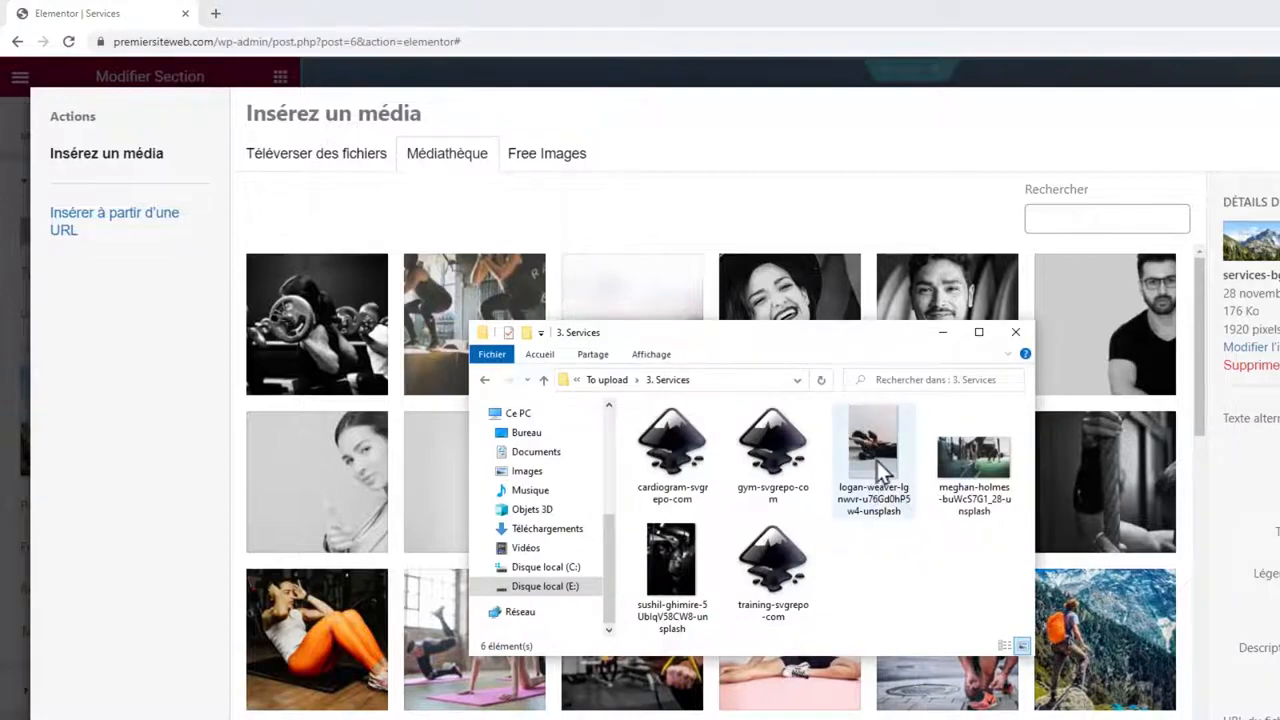
left_click(877, 461)
left_click(973, 460, "ctrl")
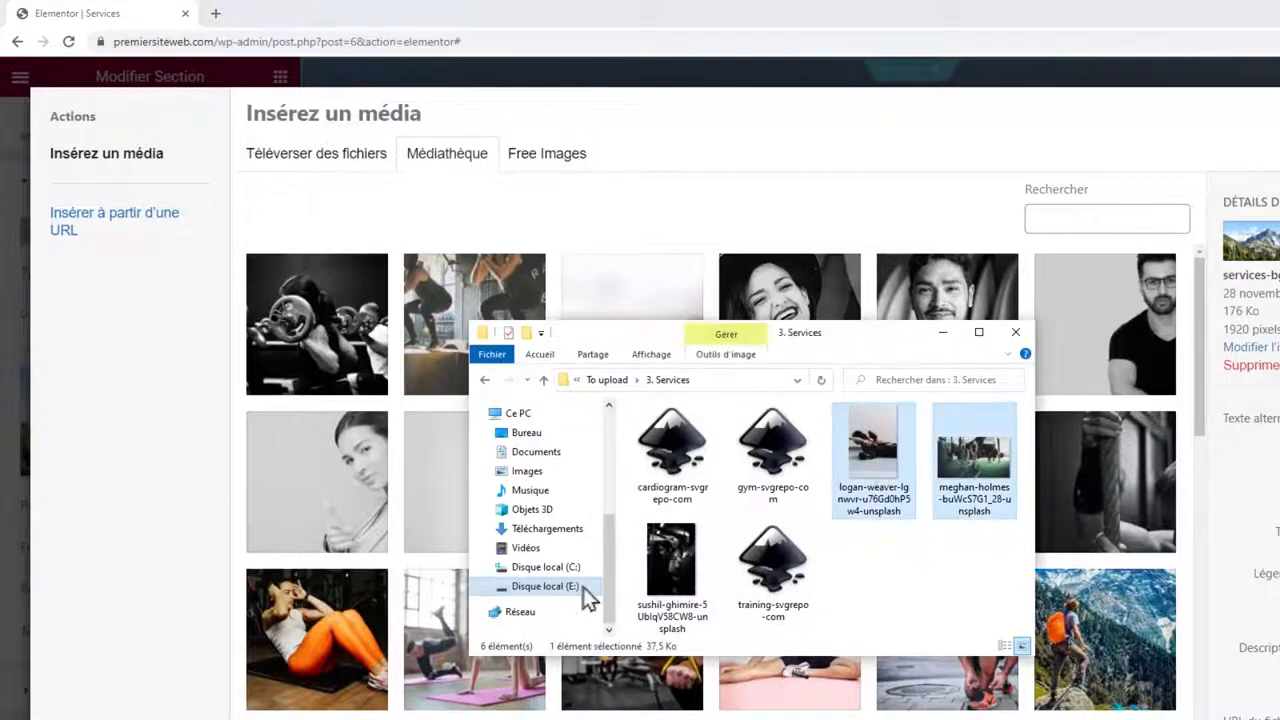
left_click(675, 583, "ctrl")
left_click_drag(675, 583, 410, 452)
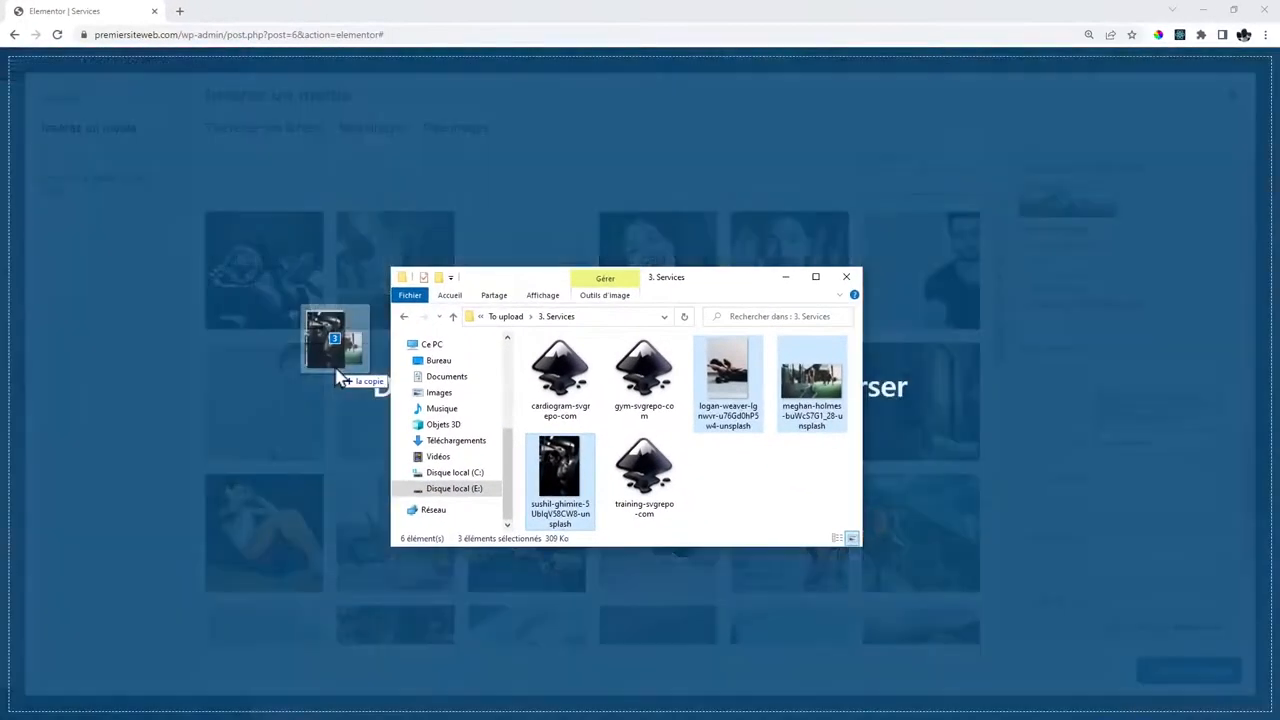
left_click_drag(340, 378, 334, 374)
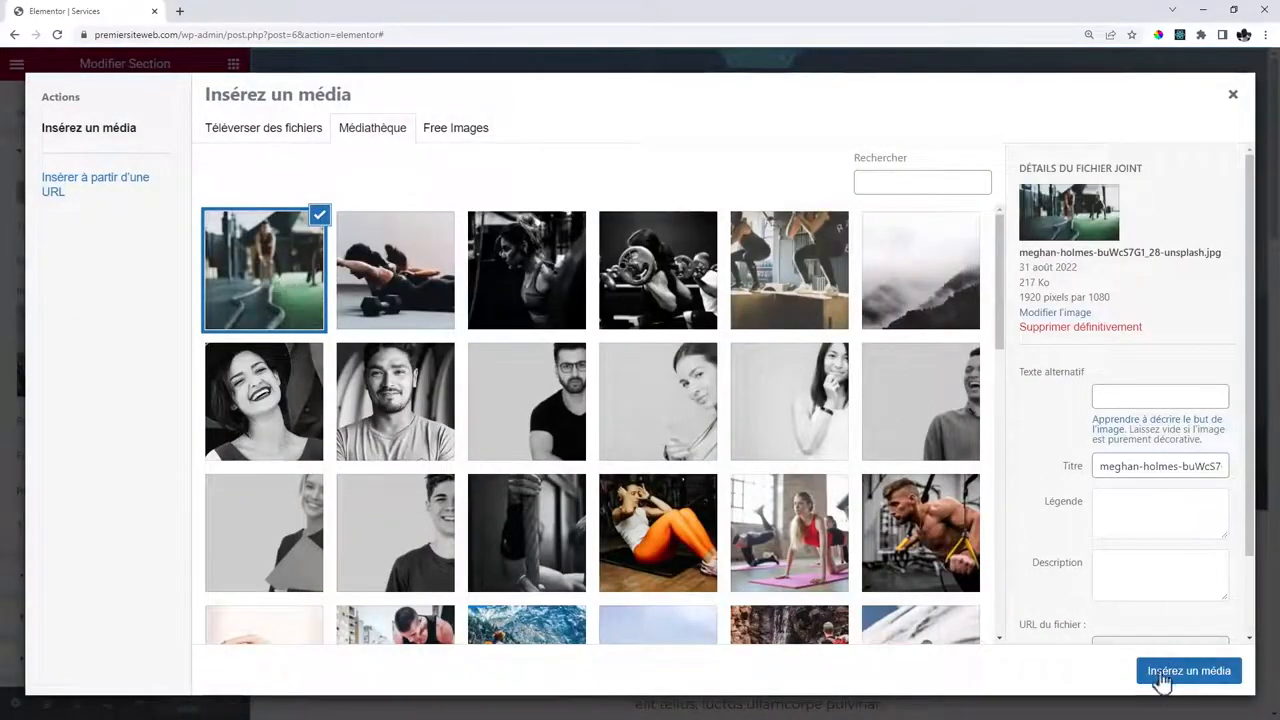
left_click(1163, 678)
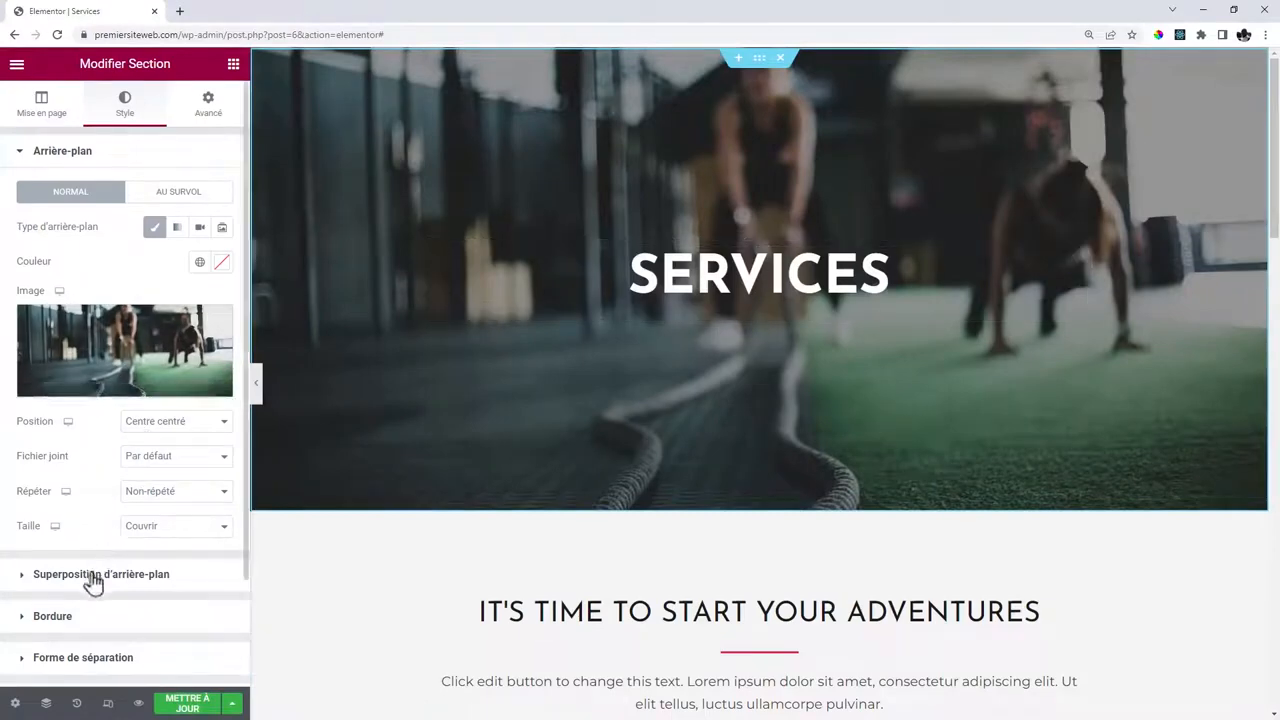
Give the Services hero a black background overlay at 0.87 opacity.
left_click(92, 576)
left_click(222, 306)
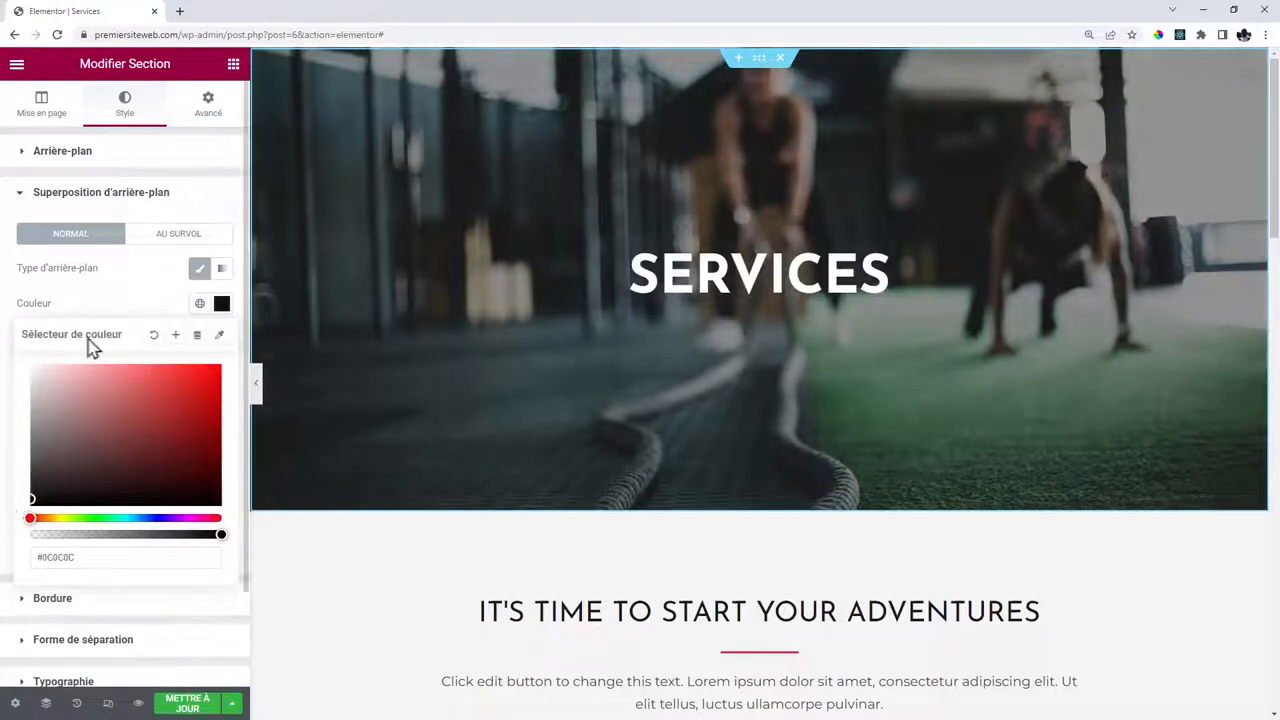
left_click(99, 306)
left_click_drag(86, 488, 155, 490)
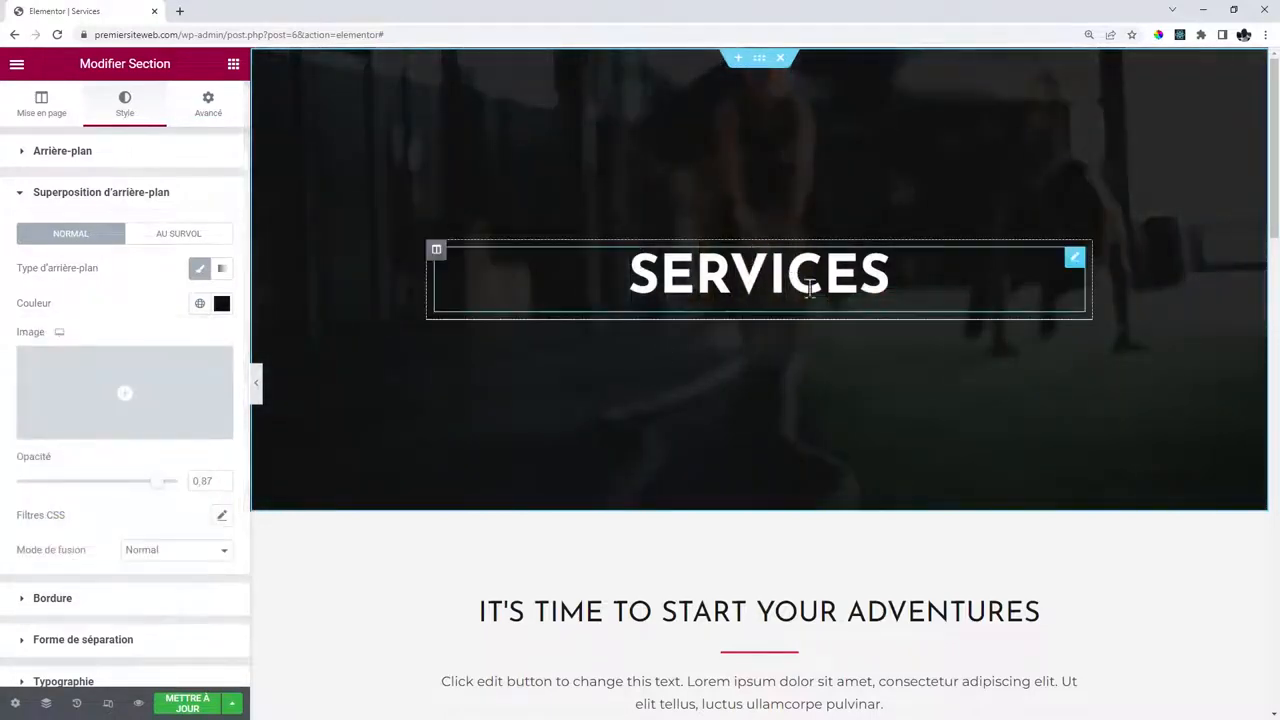
Delete the four leftover adventure sections: intro, Backpacking/Family Hiking, Water/Winter Sports, Why Outdoor Adventure.
scroll(797, 287, "down", 4)
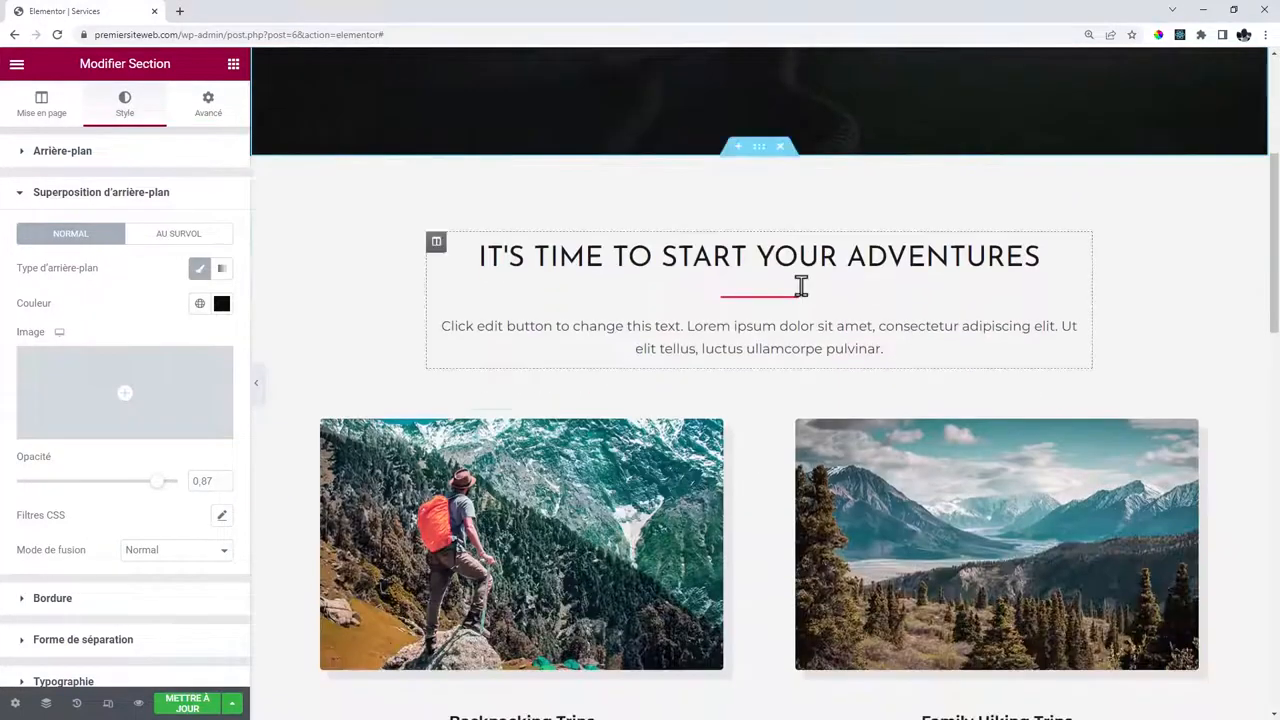
scroll(780, 150, "down", 1)
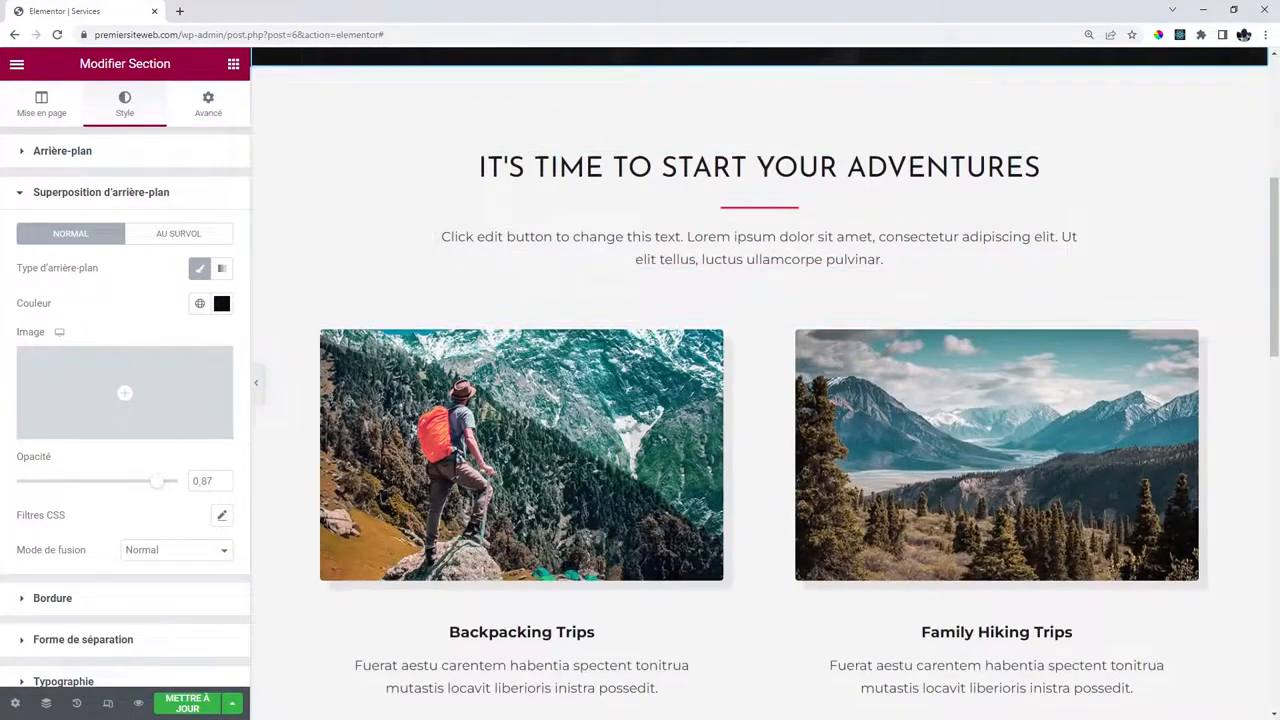
left_click(779, 58)
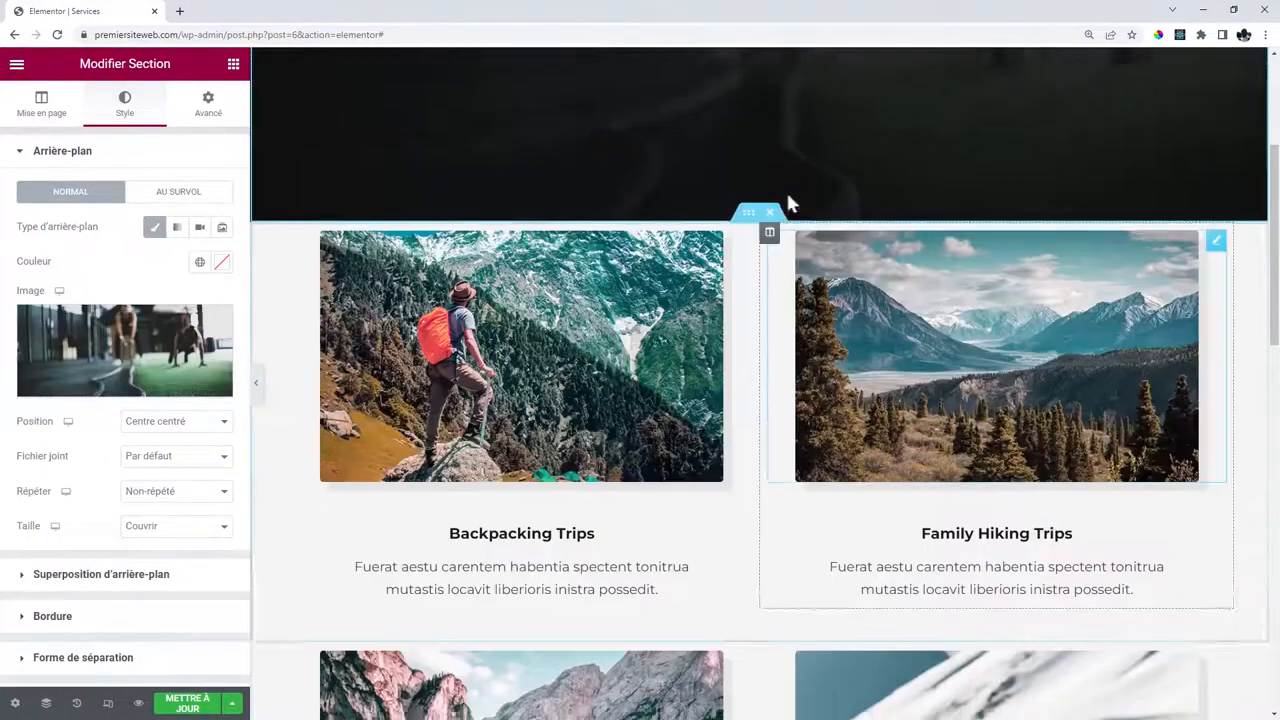
left_click(772, 223)
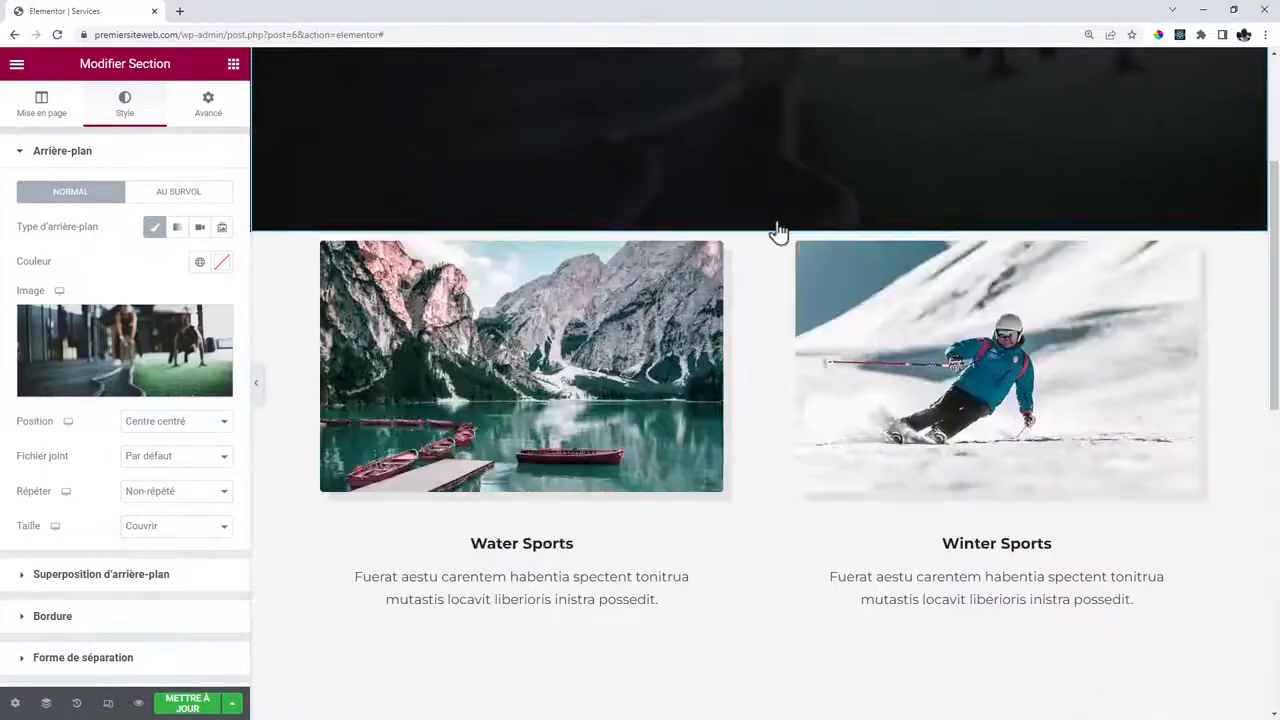
left_click(777, 223)
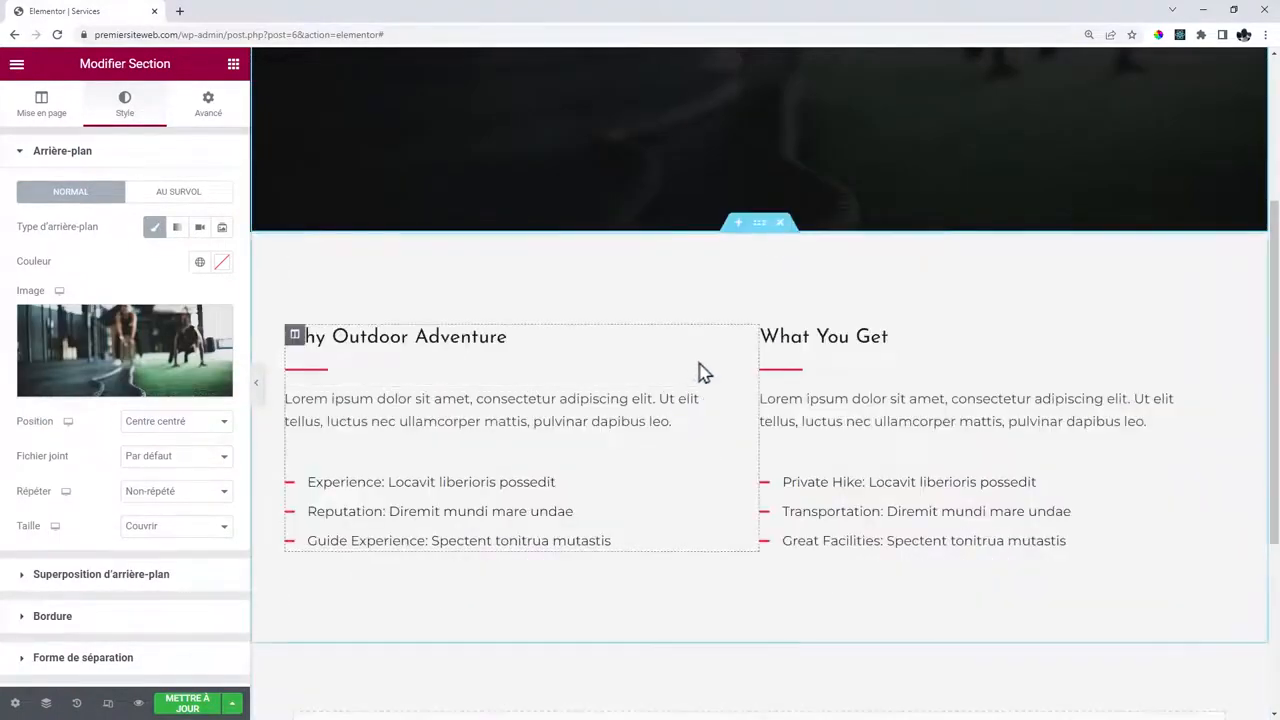
left_click(780, 223)
Import the dark three-card Our Services block from the Services category of library Blocks.
left_click(801, 441)
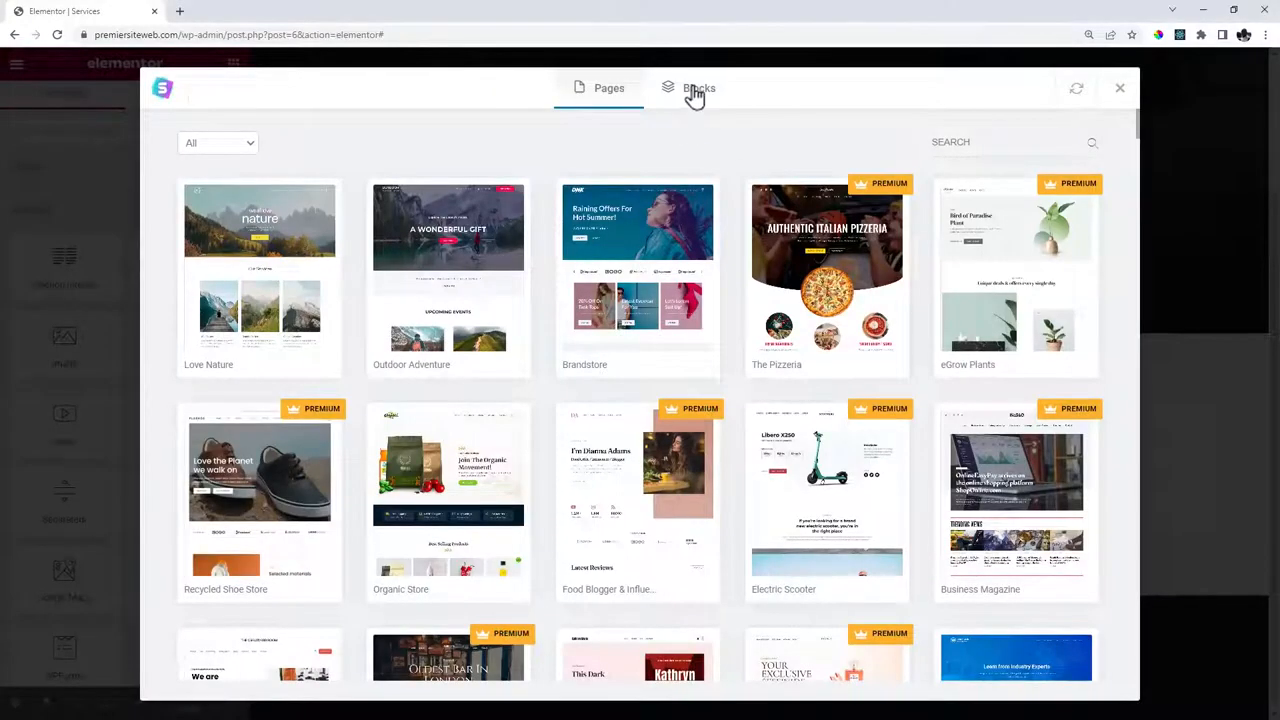
left_click(695, 92)
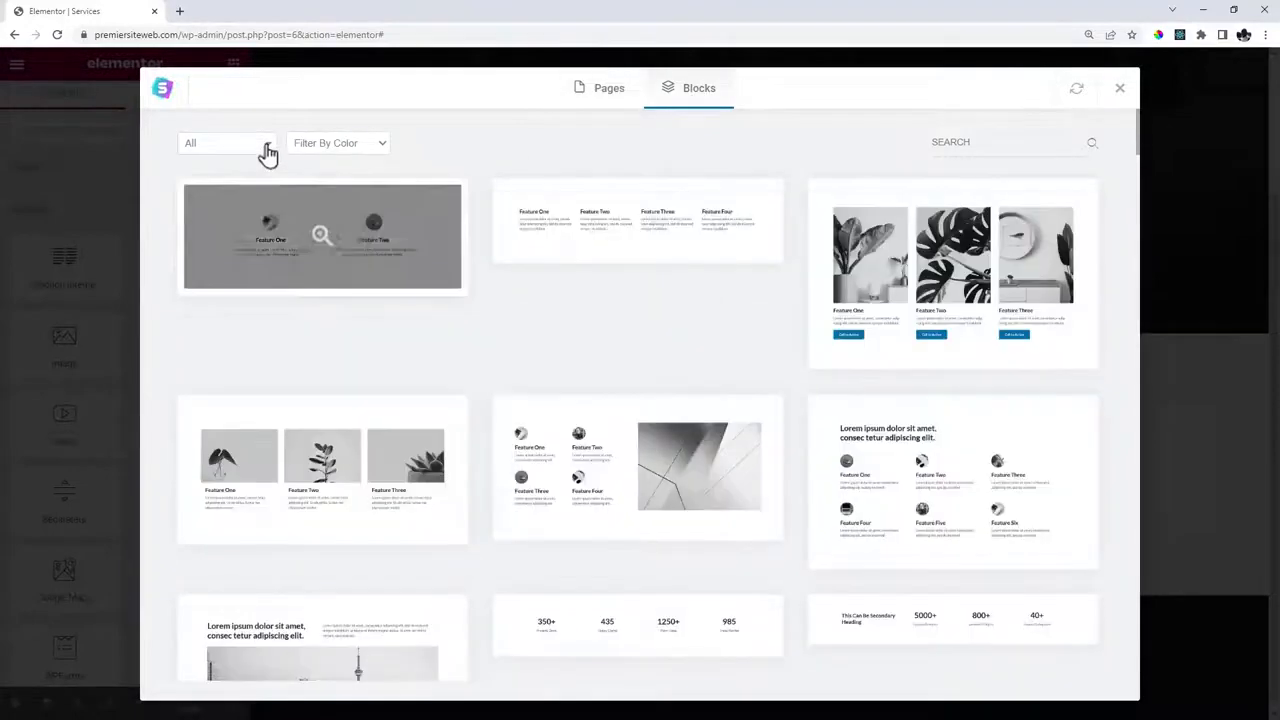
left_click(268, 152)
scroll(205, 240, "down", 2)
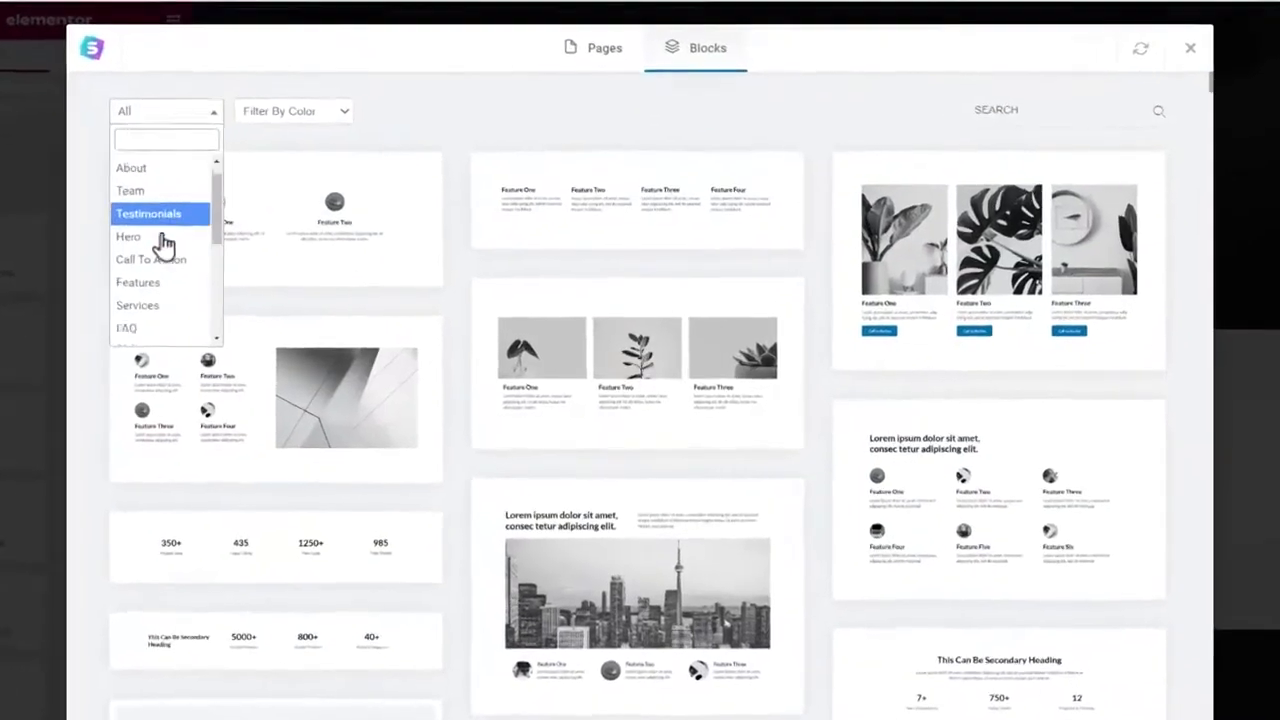
left_click(133, 226)
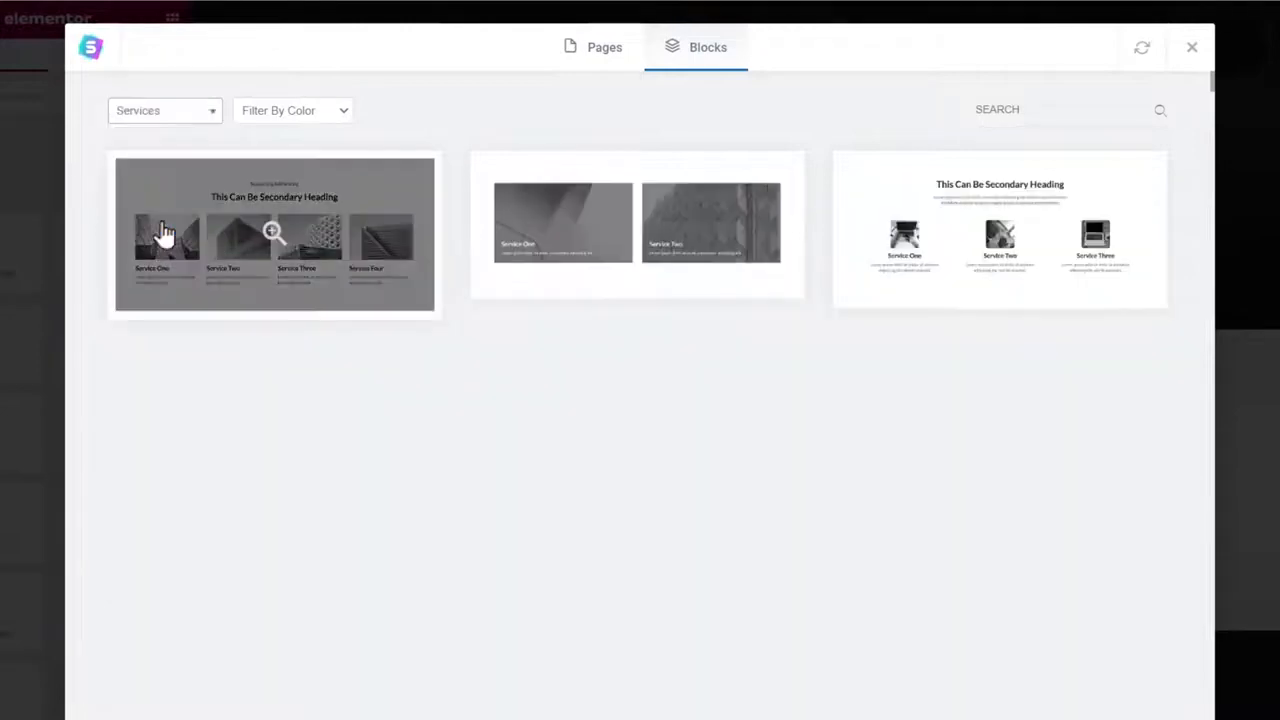
scroll(823, 229, "down", 2)
scroll(823, 229, "down", 4)
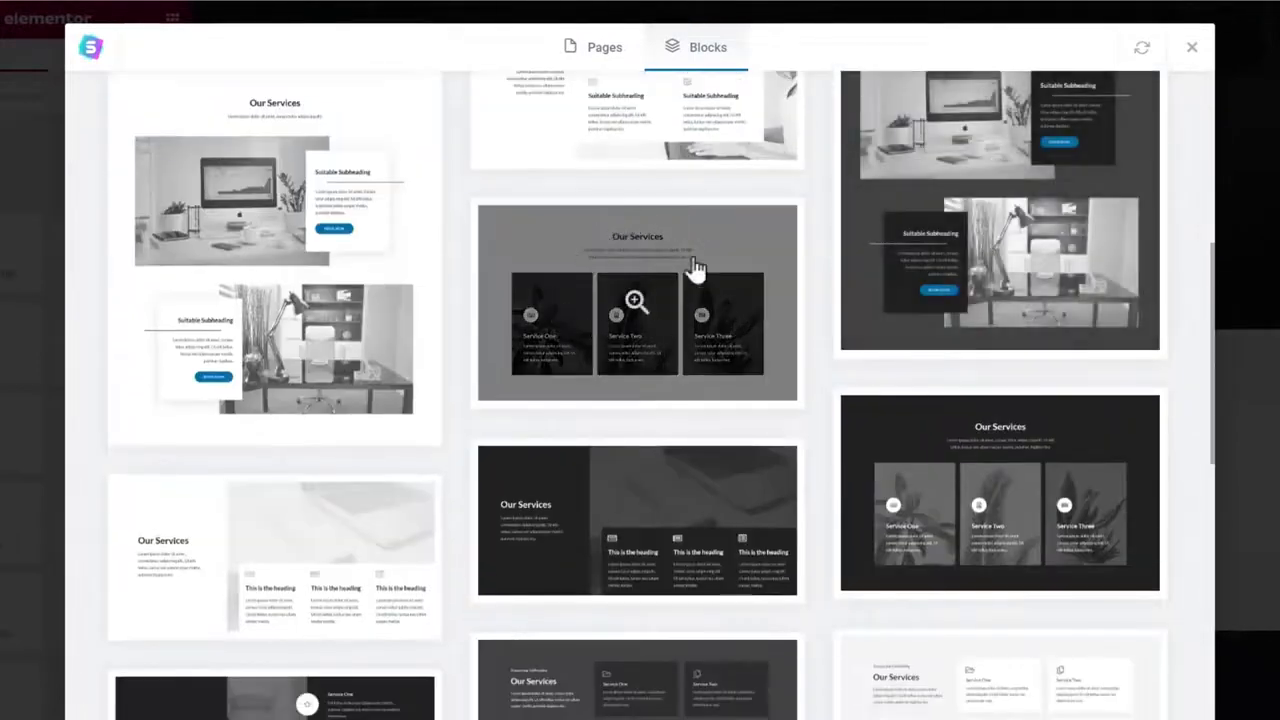
left_click(630, 280)
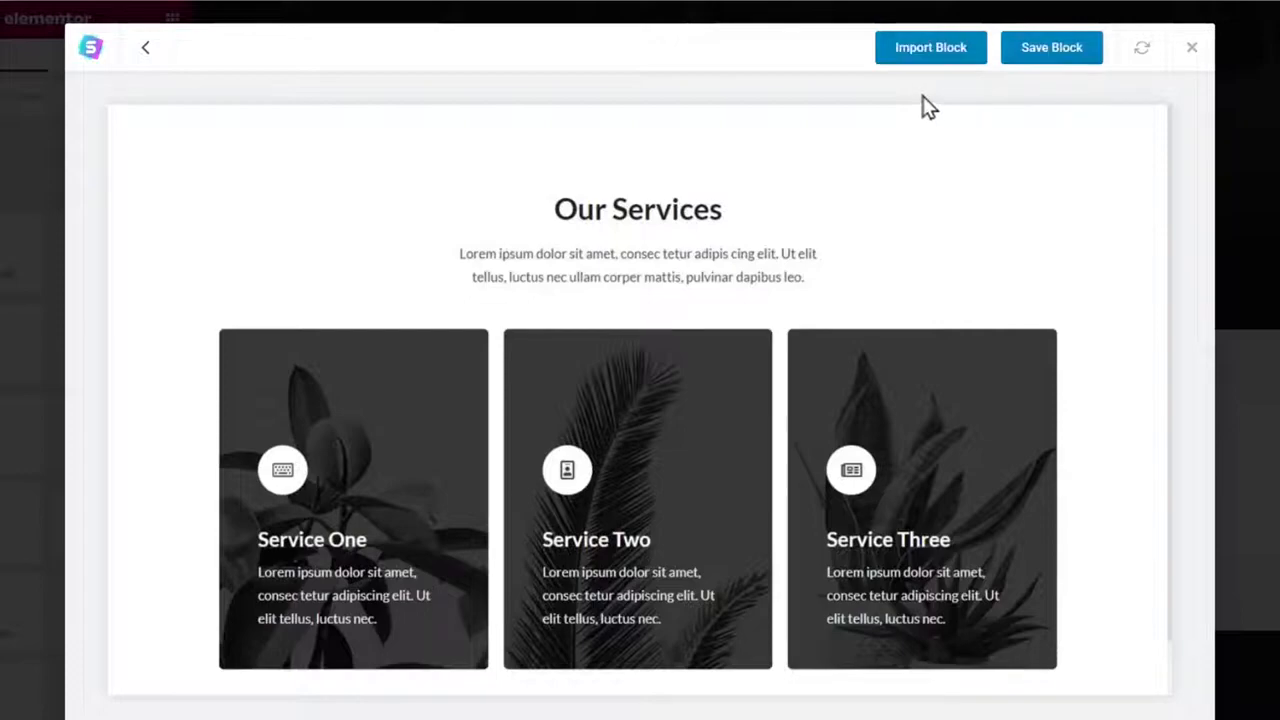
left_click(938, 55)
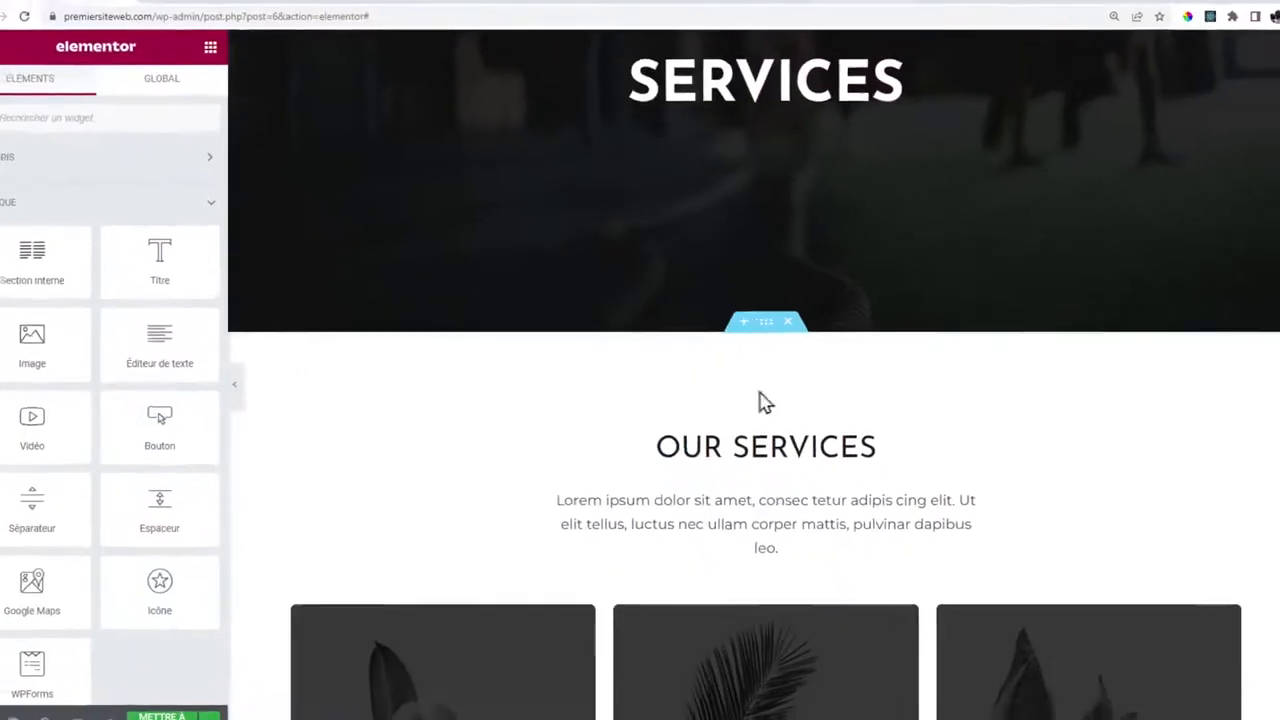
Check the 'Fitness park paris' heading and select the Service One card's column.
scroll(725, 355, "down", 1)
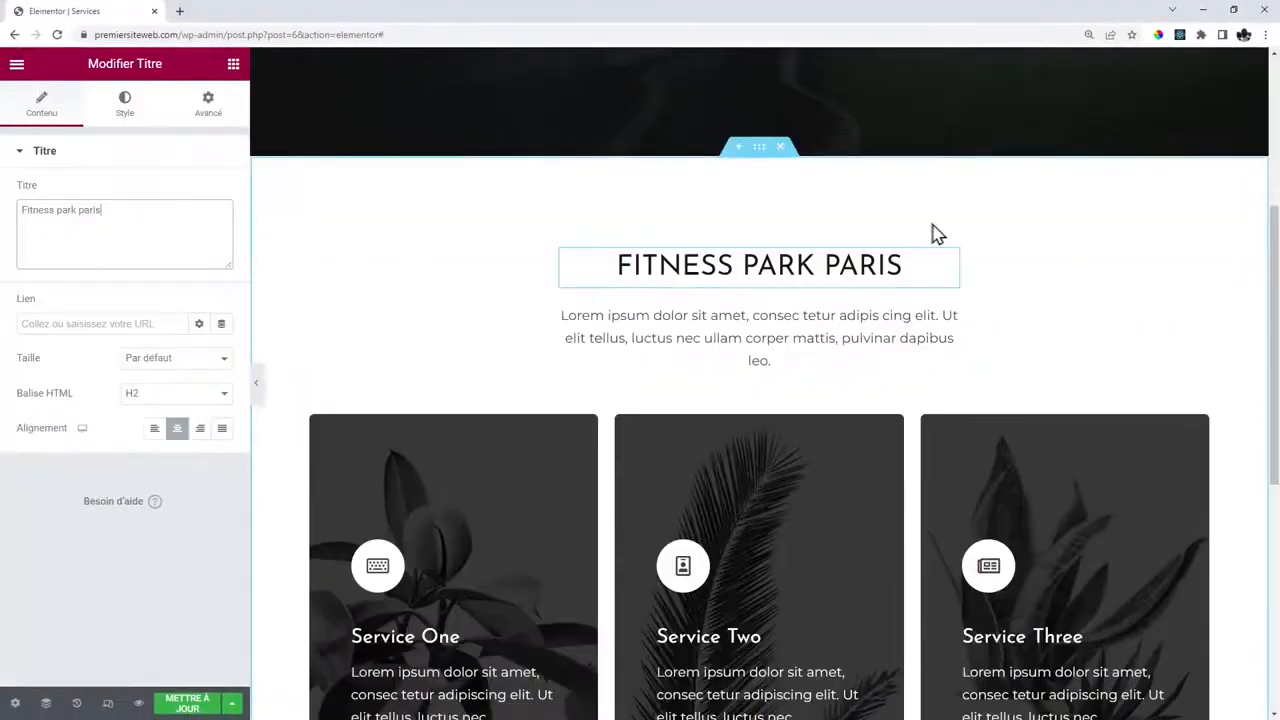
scroll(934, 234, "down", 4)
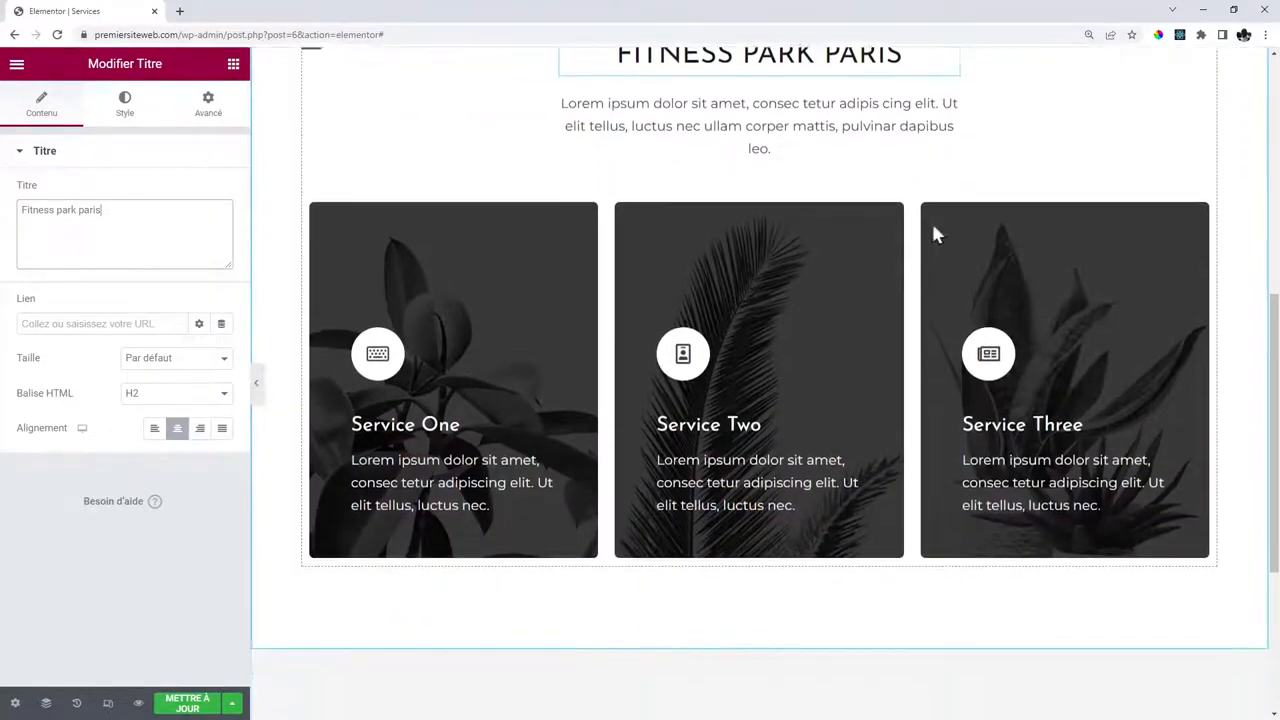
scroll(492, 316, "up", 1)
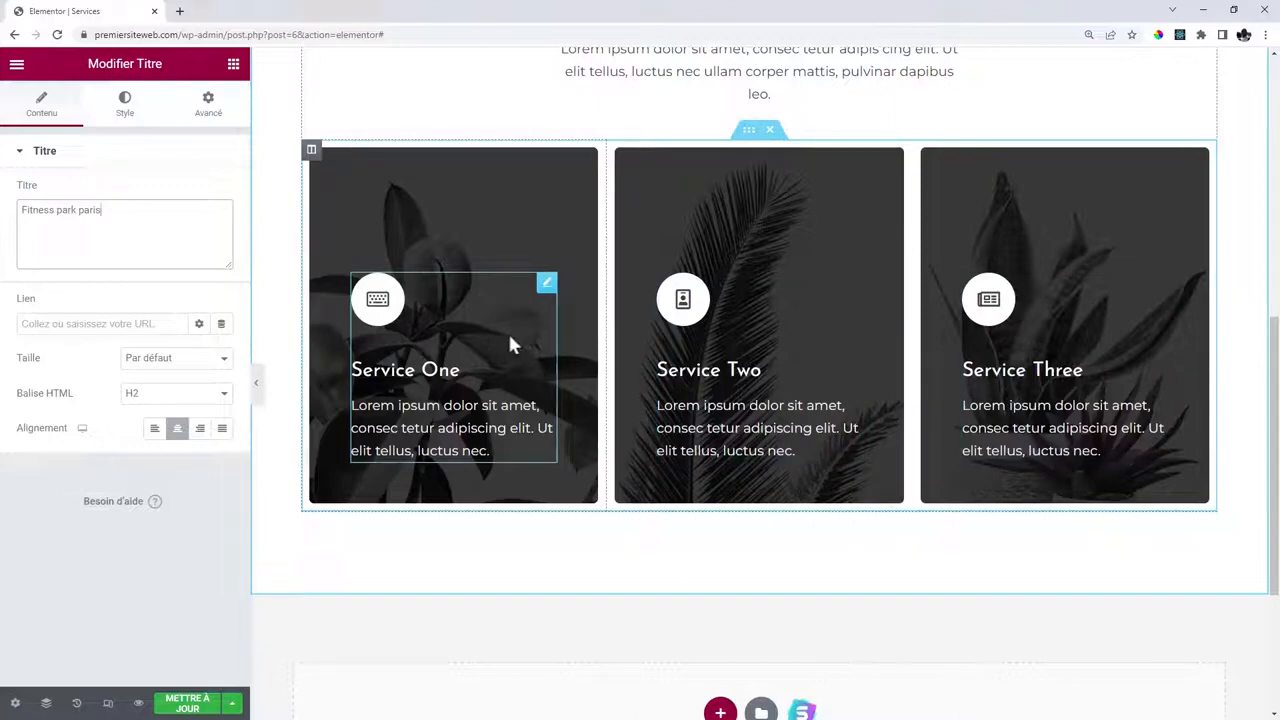
left_click(311, 152)
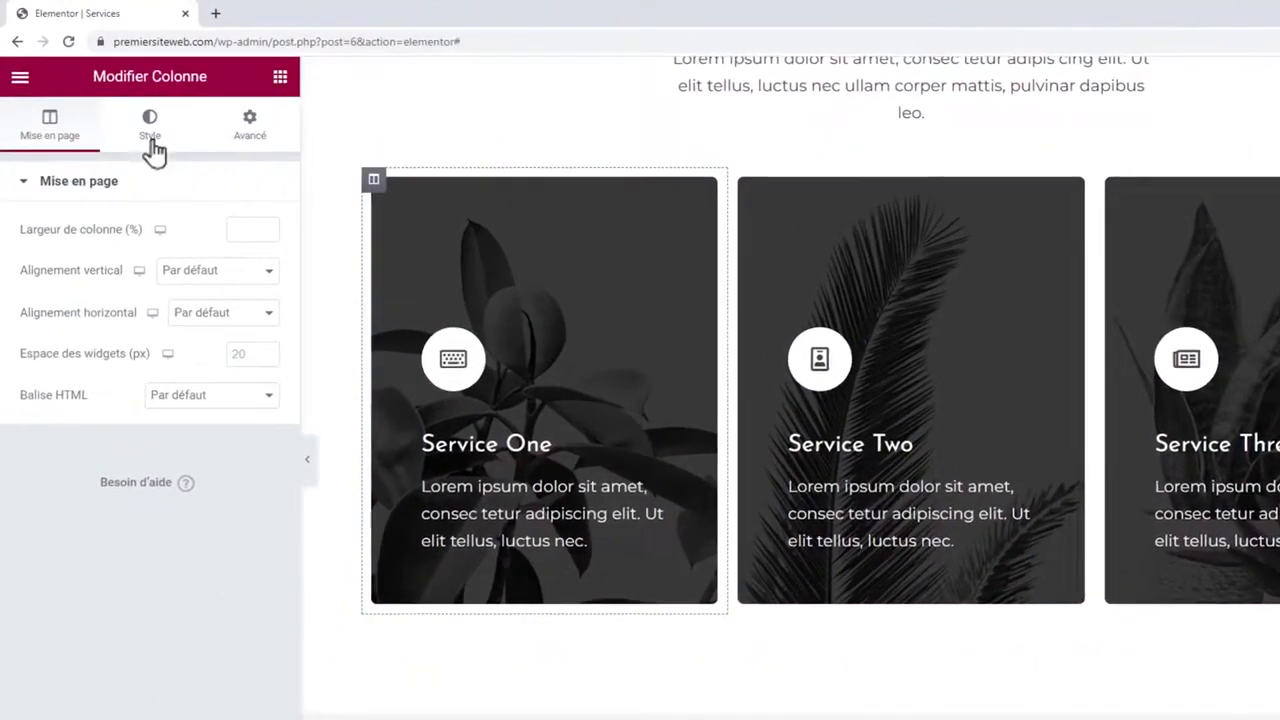
Set the dark gym photo from the media library as the Service One column background.
left_click(150, 130)
left_click(125, 418)
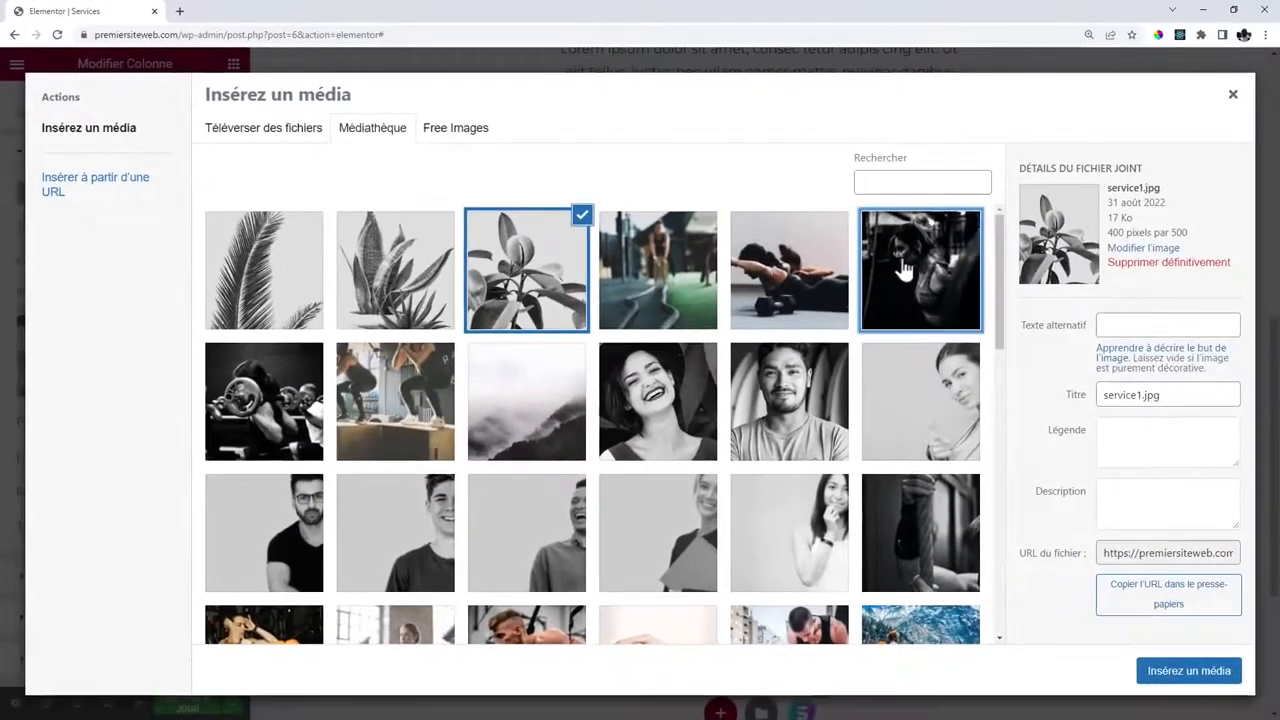
left_click(903, 268)
left_click(1182, 672)
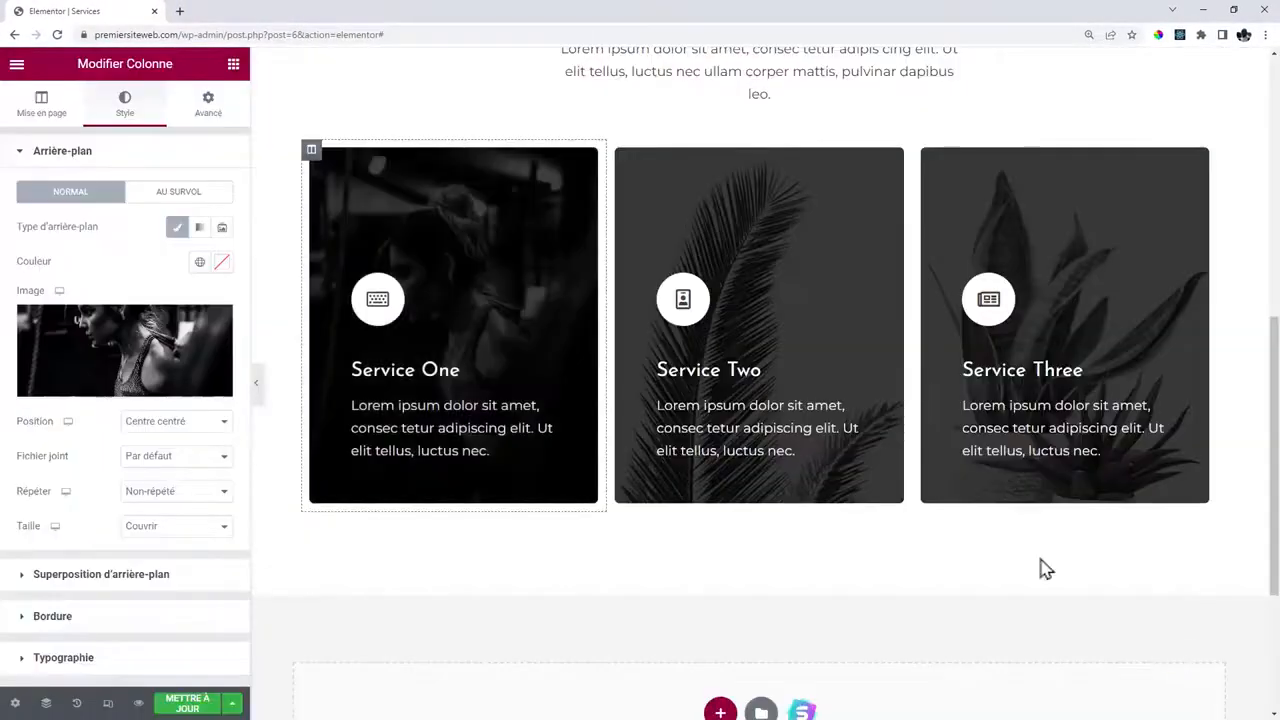
scroll(677, 294, "up", 4)
scroll(603, 175, "down", 1)
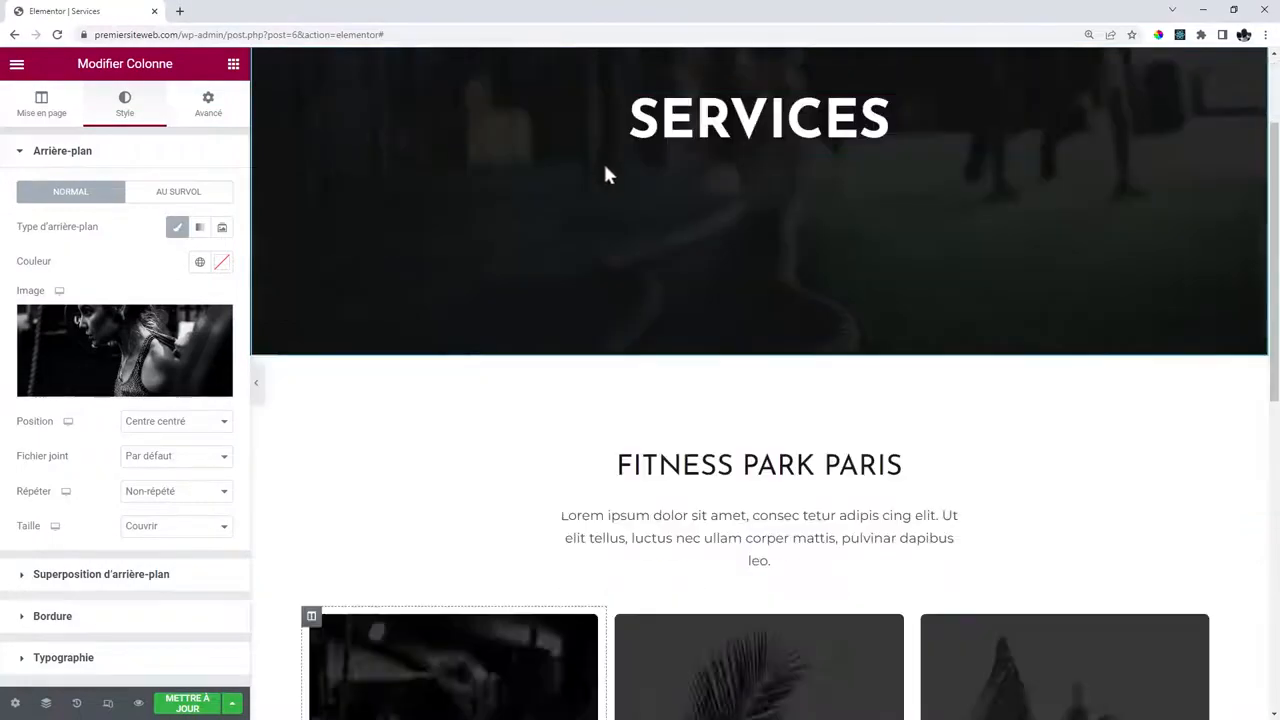
scroll(603, 175, "down", 5)
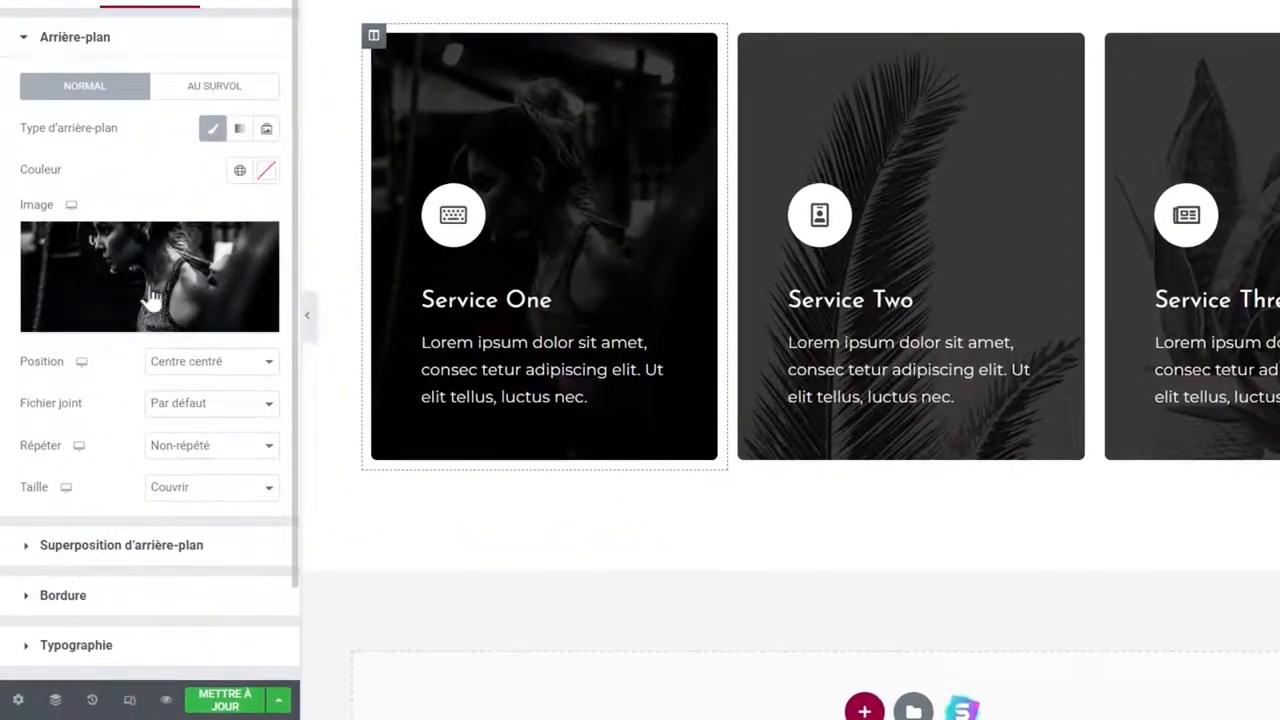
Tint the Service One card with a dark teal #113E45 background overlay.
left_click(120, 545)
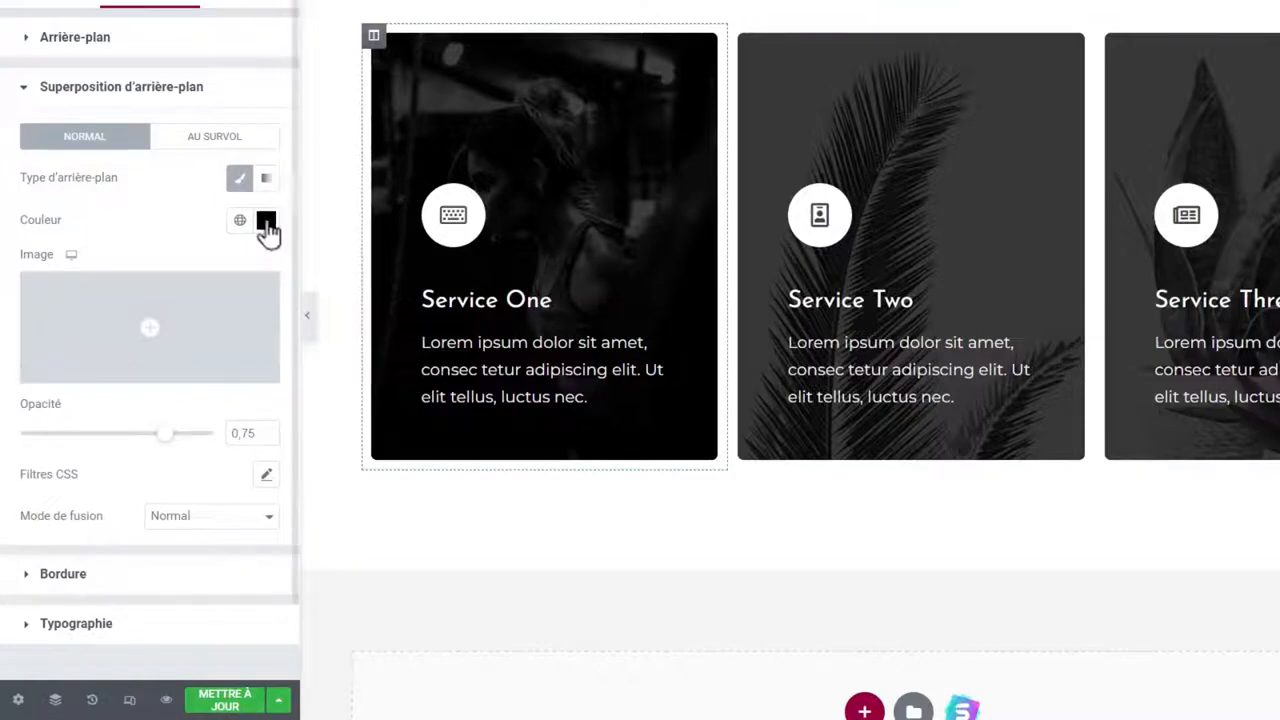
left_click(266, 222)
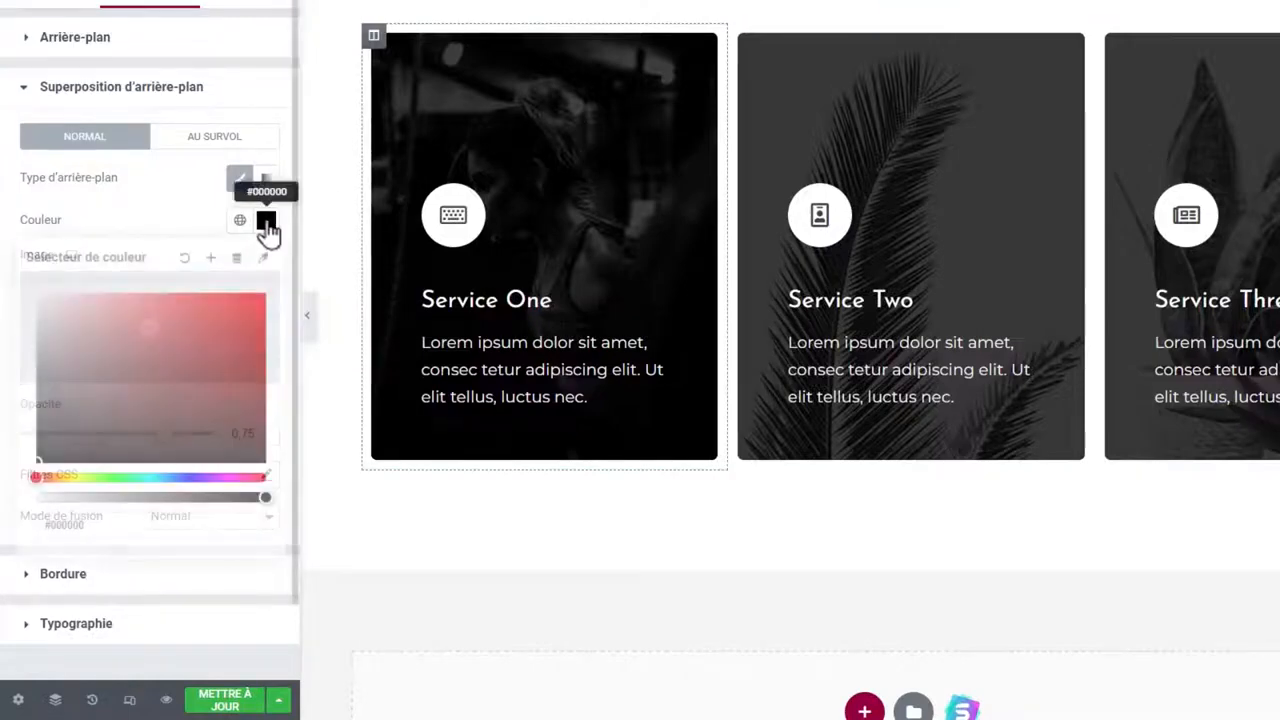
left_click(158, 479)
left_click_drag(205, 372, 209, 419)
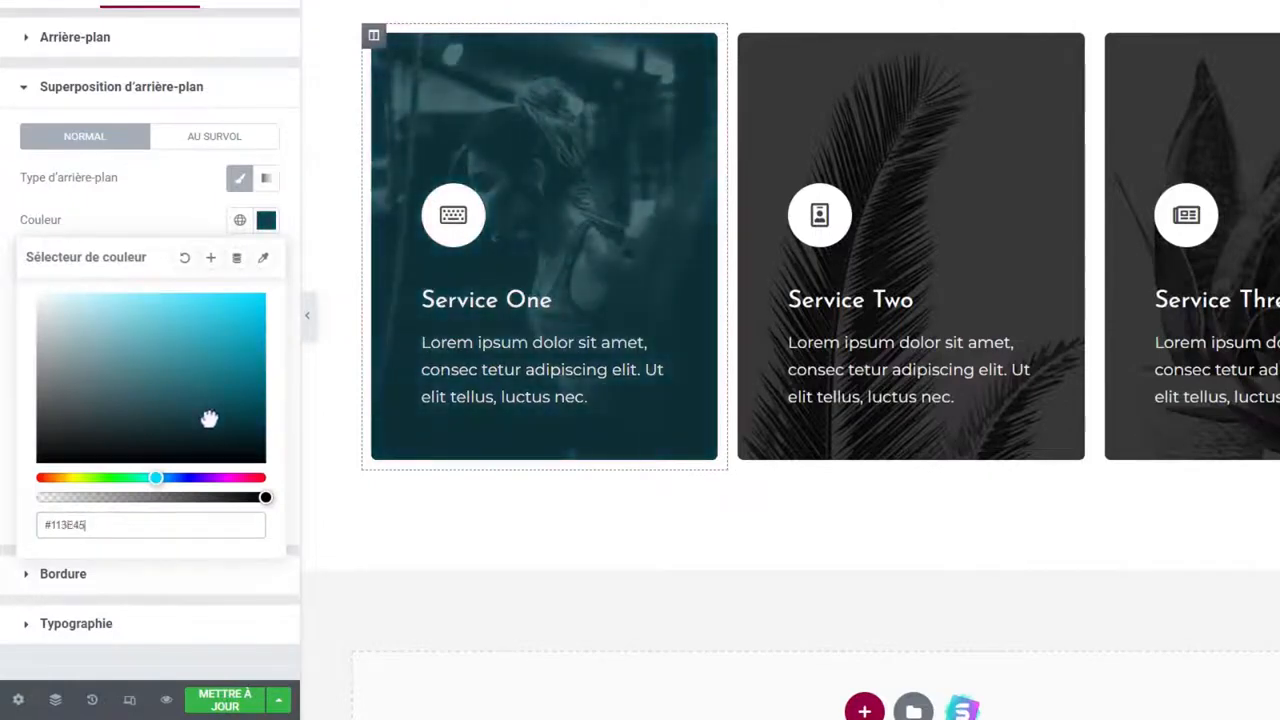
left_click(527, 303)
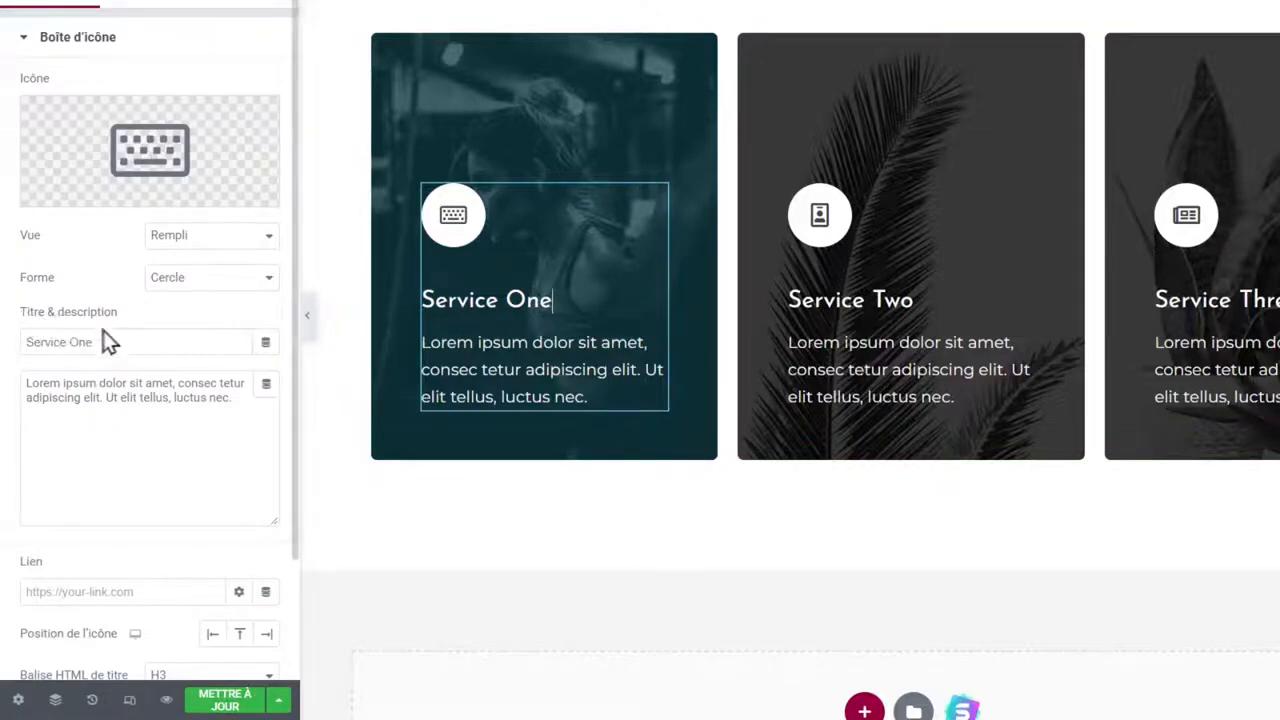
left_click_drag(114, 341, 22, 342)
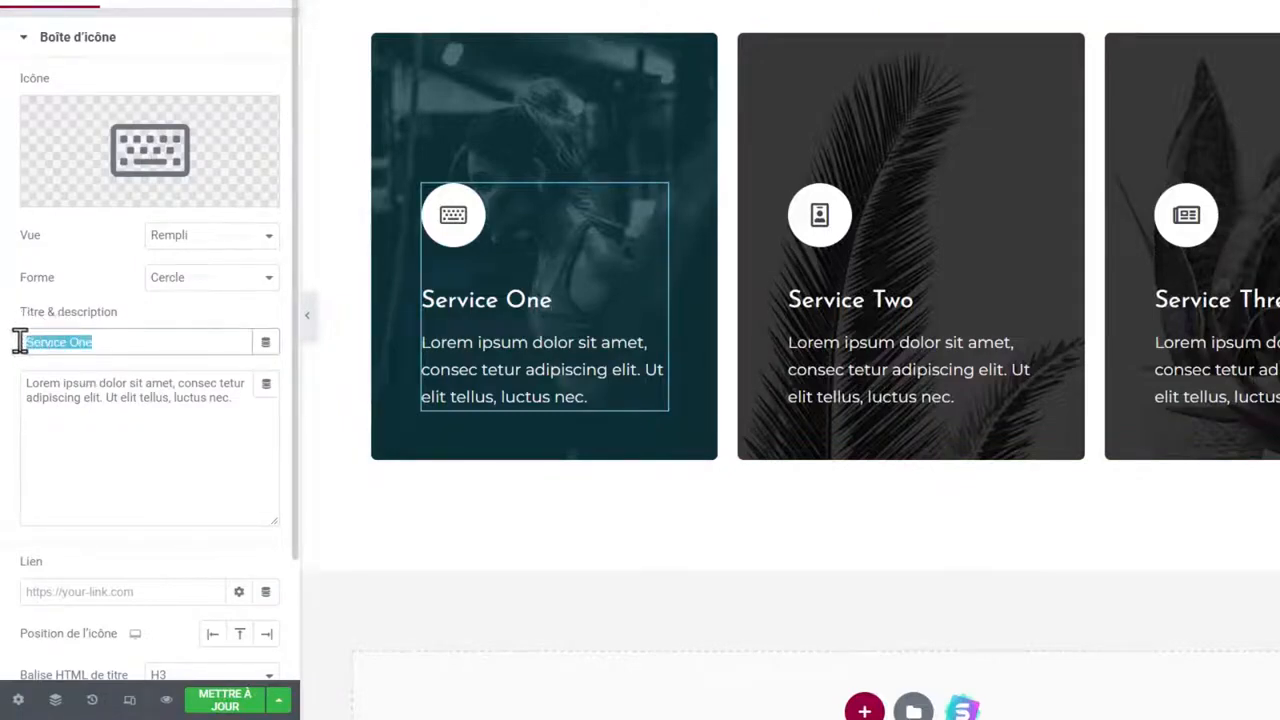
type("Musculation")
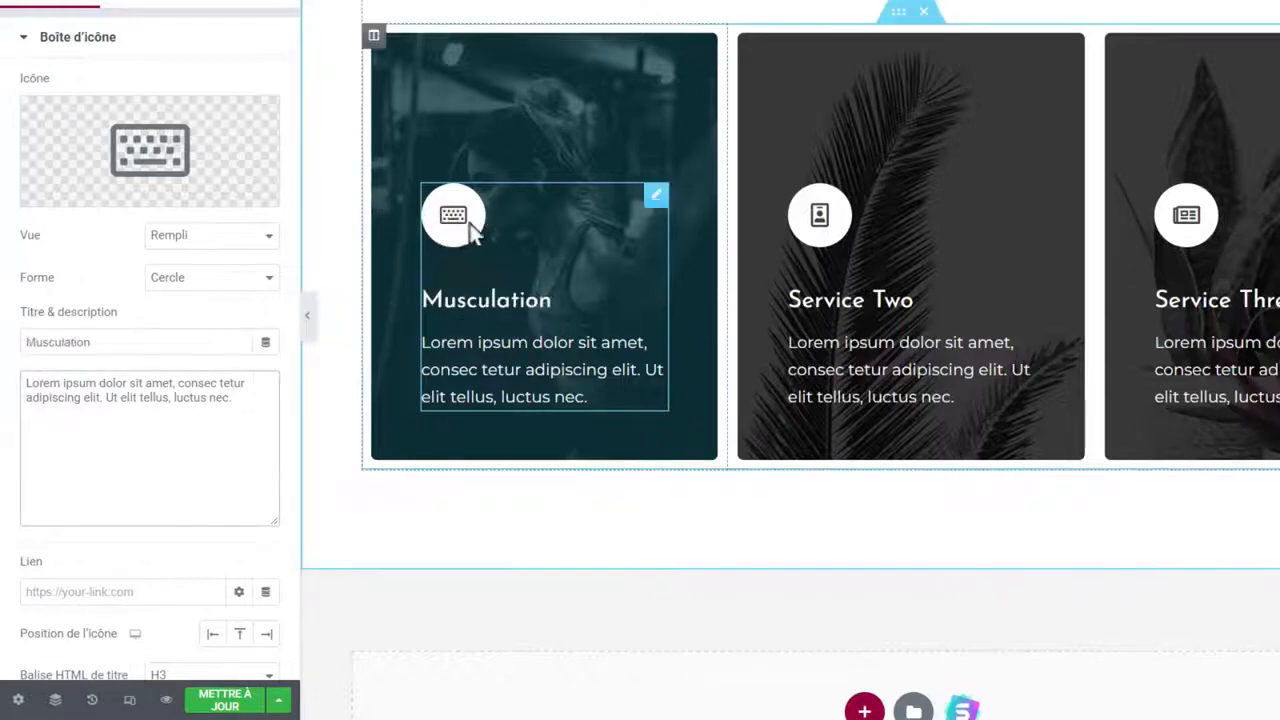
mouse_move(180, 150)
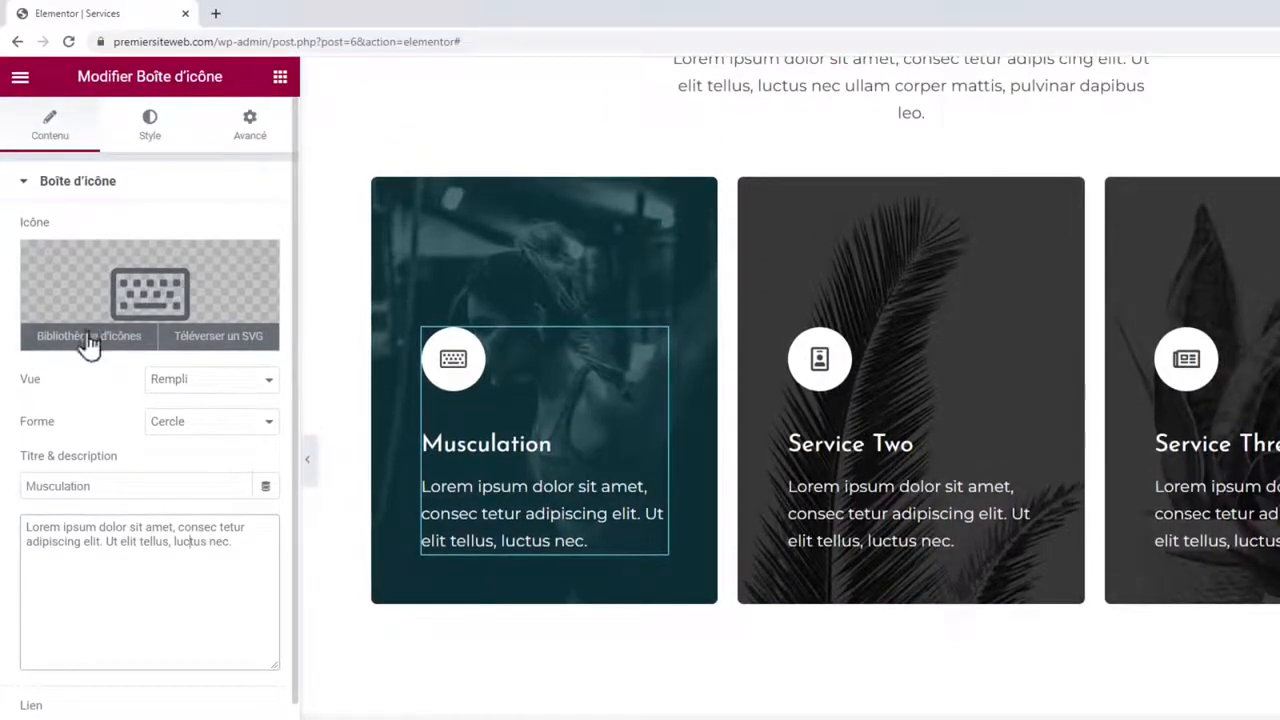
left_click(100, 348)
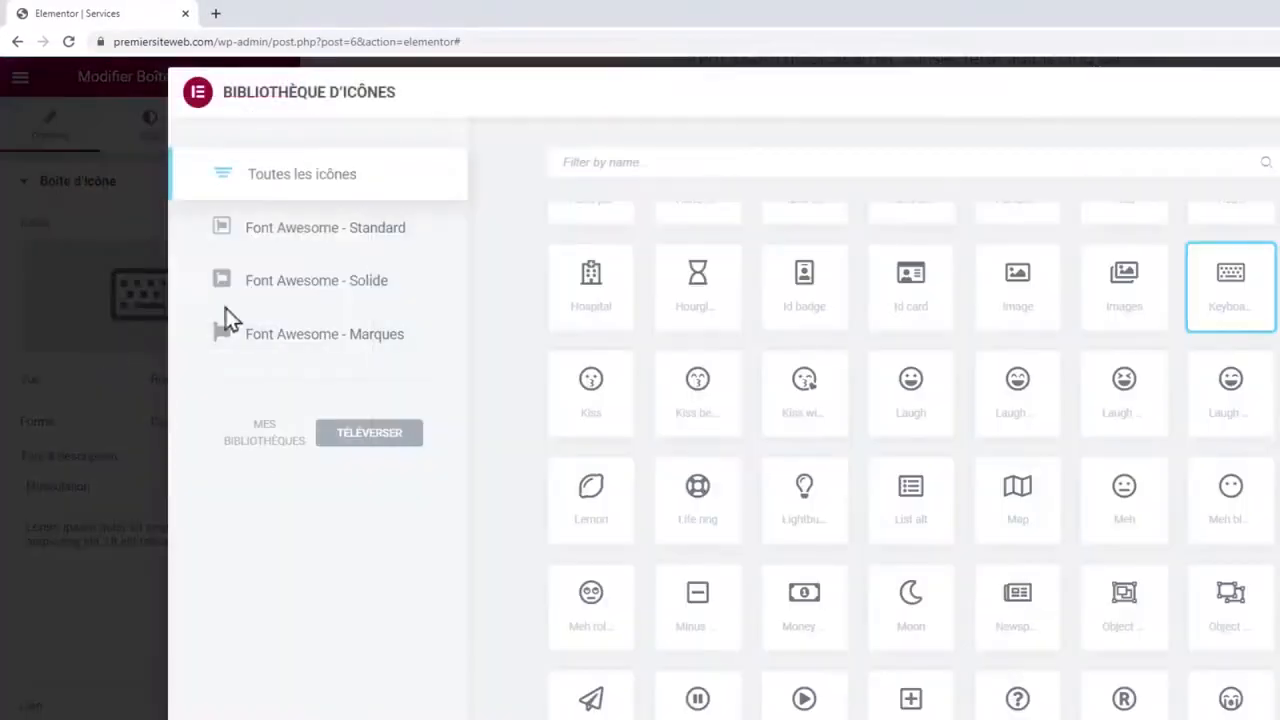
left_click(612, 158)
type("musculation")
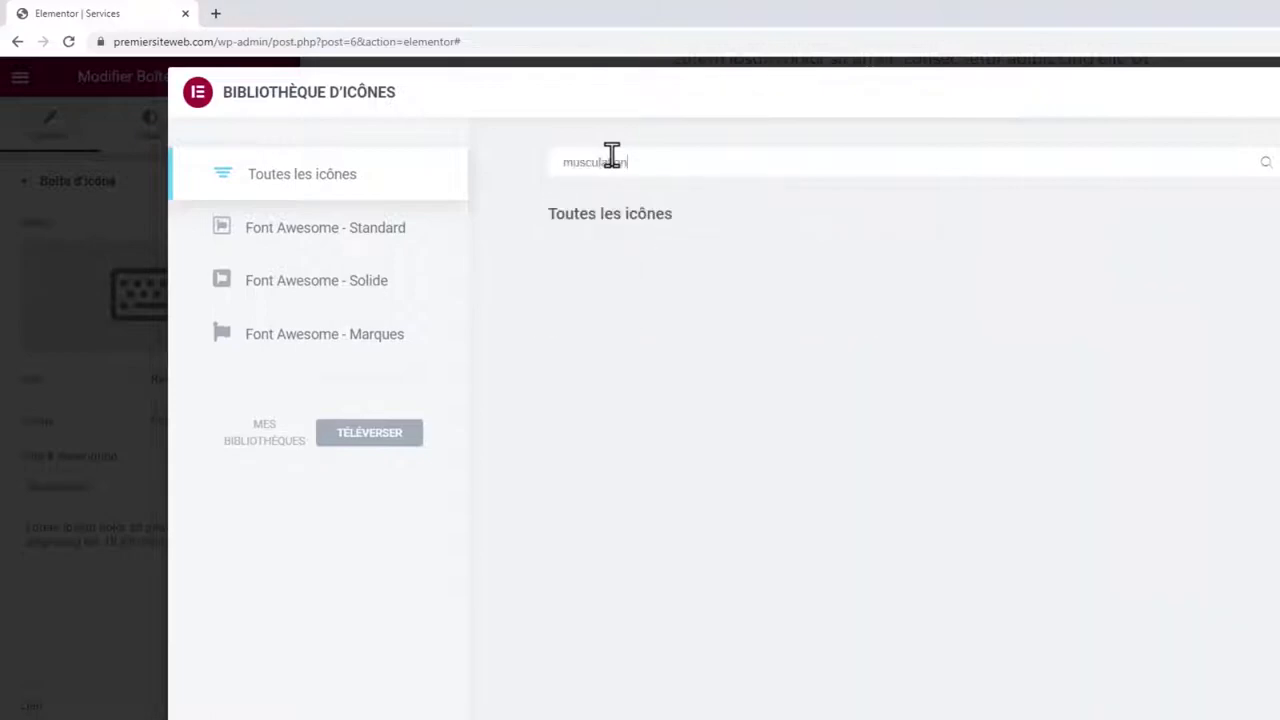
left_click_drag(640, 162, 560, 163)
type("sport")
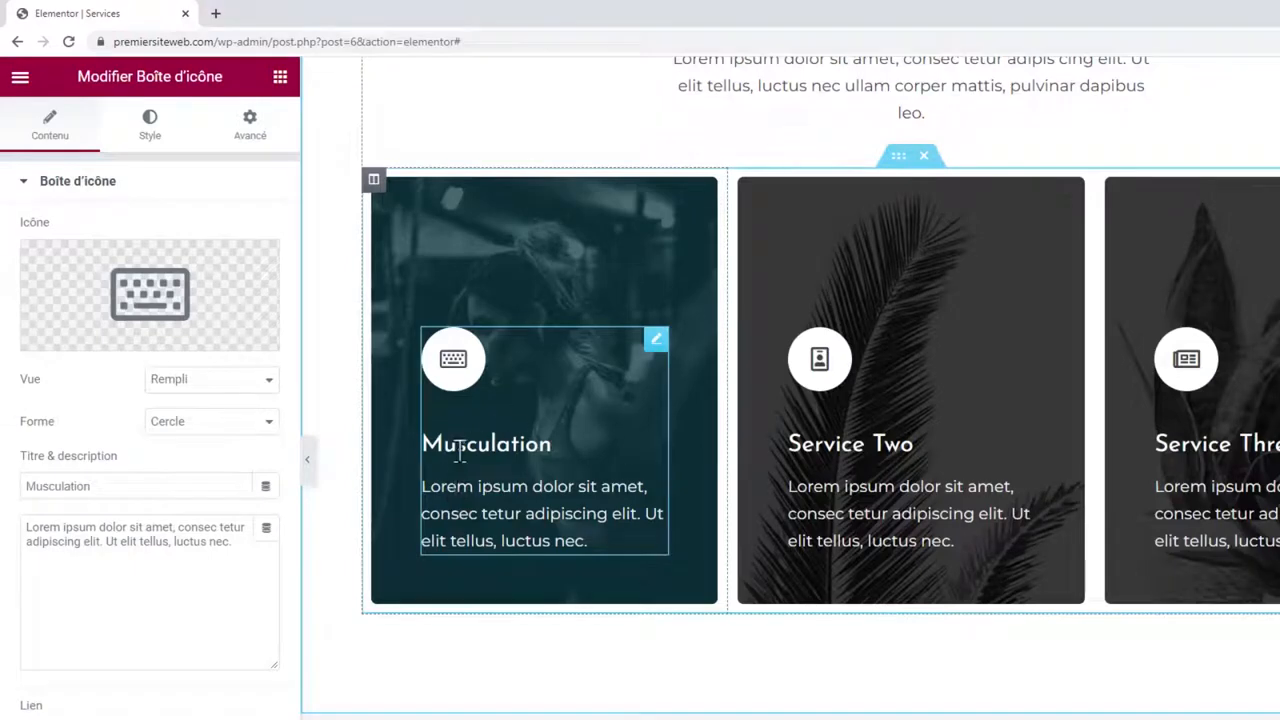
Load the SVG Repo homepage (svgrepo.com) in a new browser tab.
left_click(216, 14)
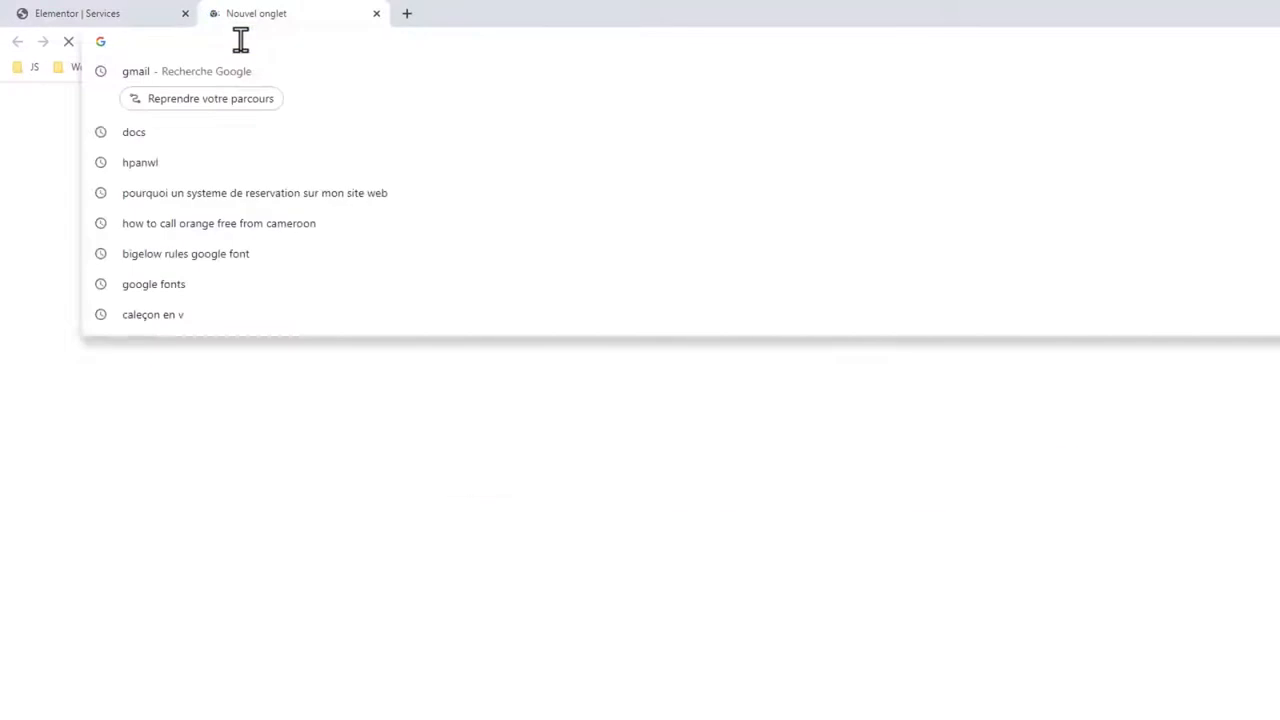
type("svg")
key("Return")
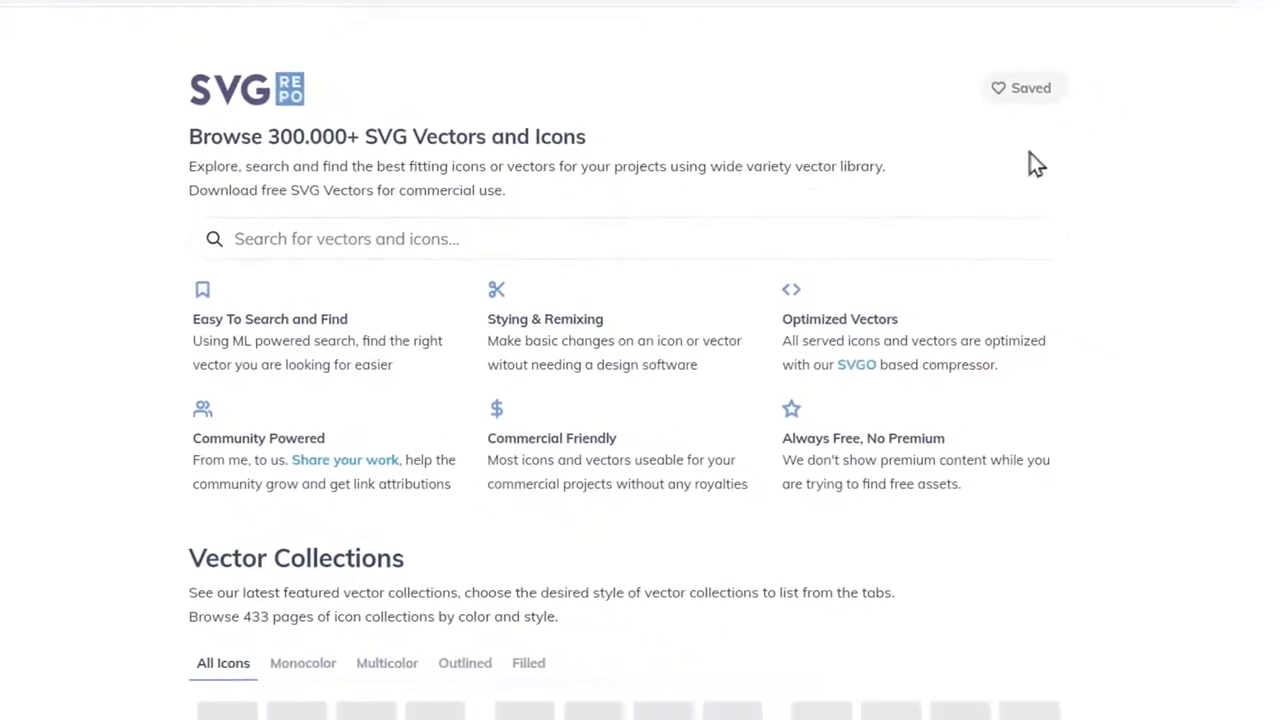
scroll(1052, 225, "down", 5)
scroll(1058, 235, "up", 6)
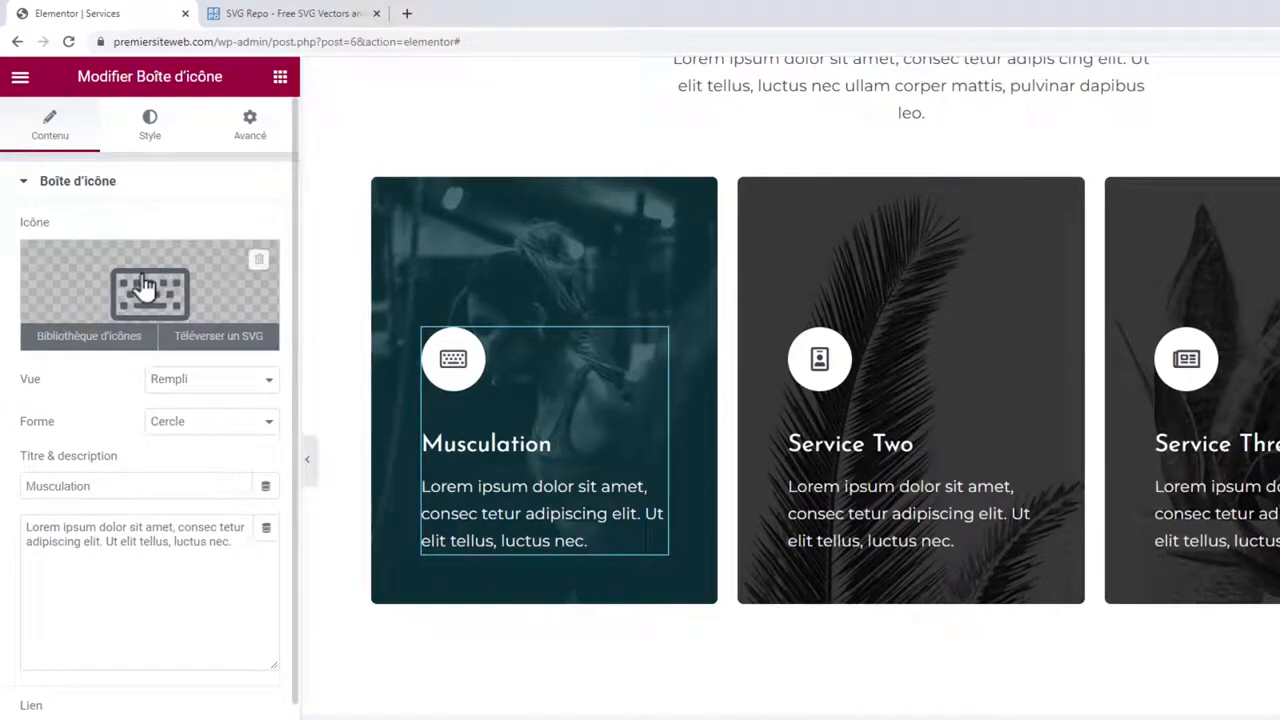
Enlarge the Musculation card's icon, trying size 267 before settling around 59.
left_click(152, 130)
left_click_drag(28, 442, 193, 445)
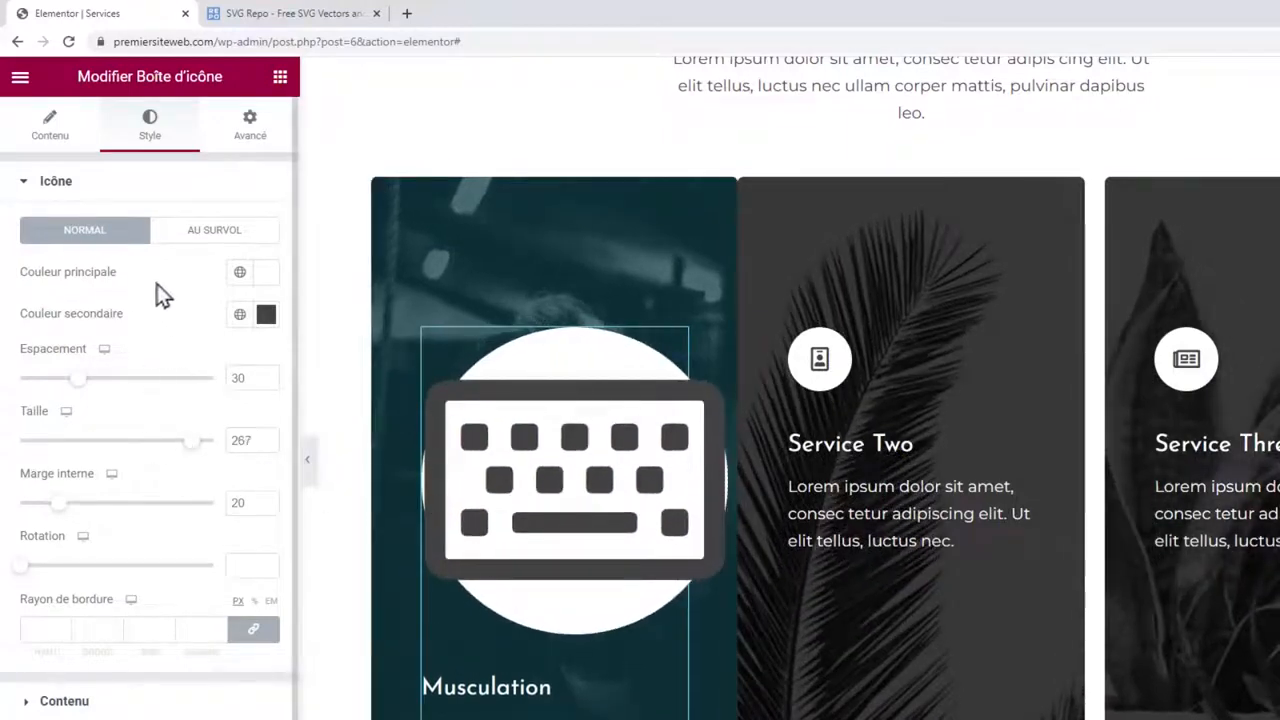
left_click_drag(200, 453, 63, 451)
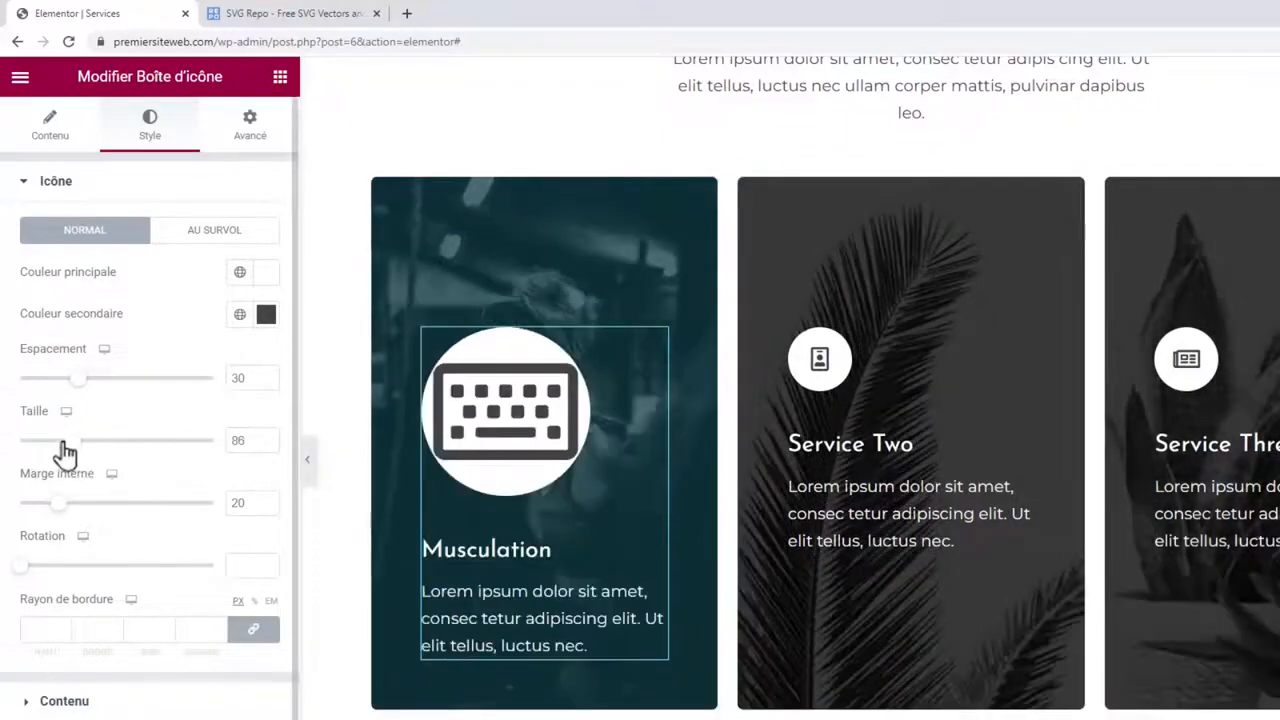
Search SVG Repo for 'workout' and download the Gym dumbbell icon as gym-svgrepo-com.svg.
left_click(275, 14)
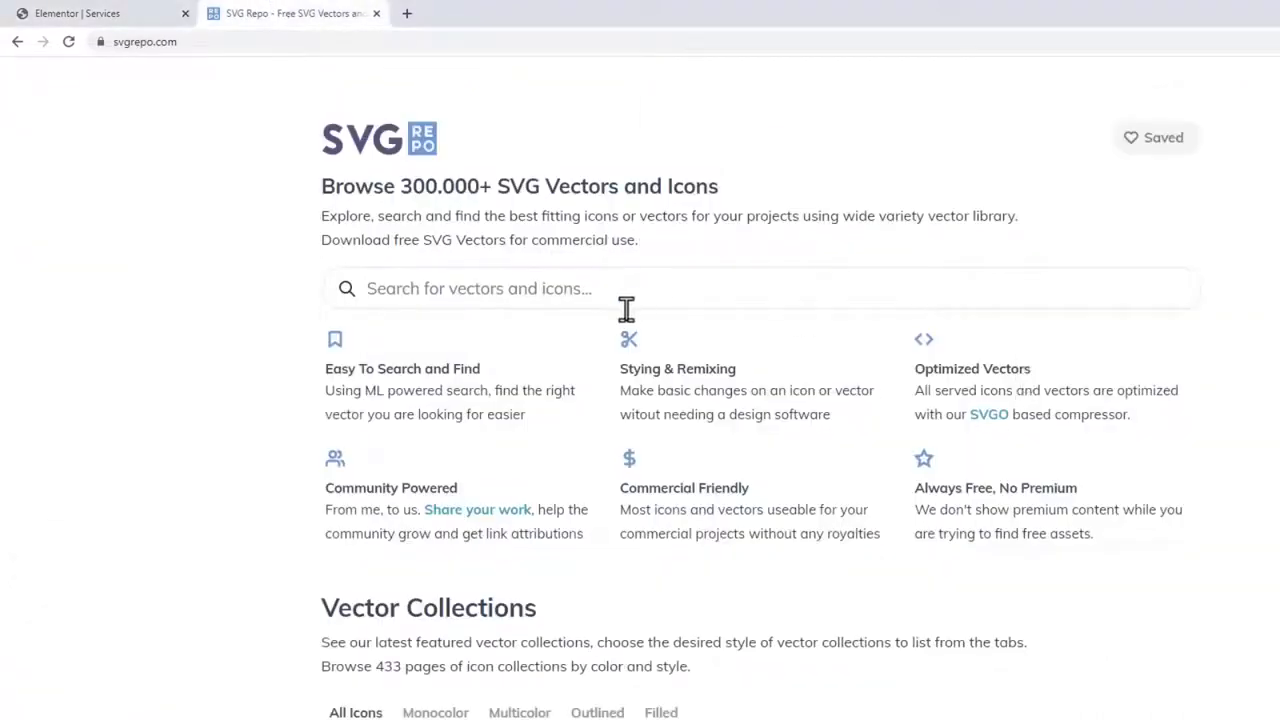
left_click(120, 14)
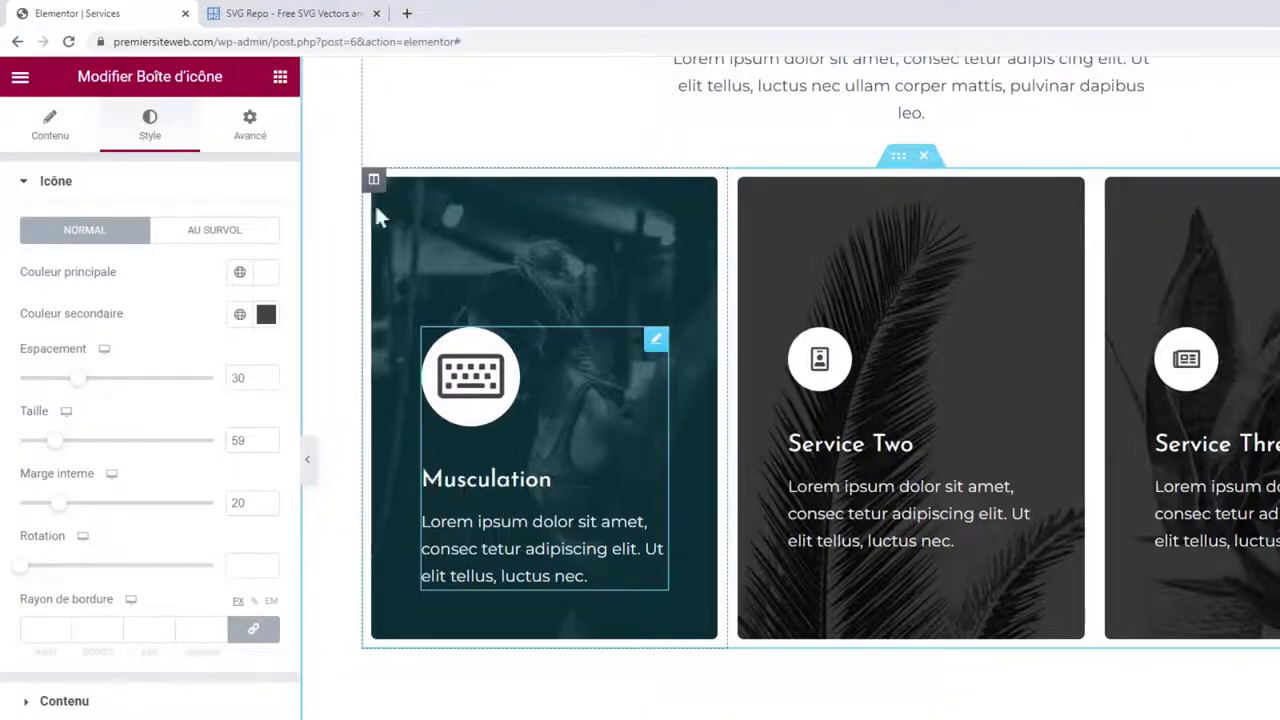
left_click(294, 13)
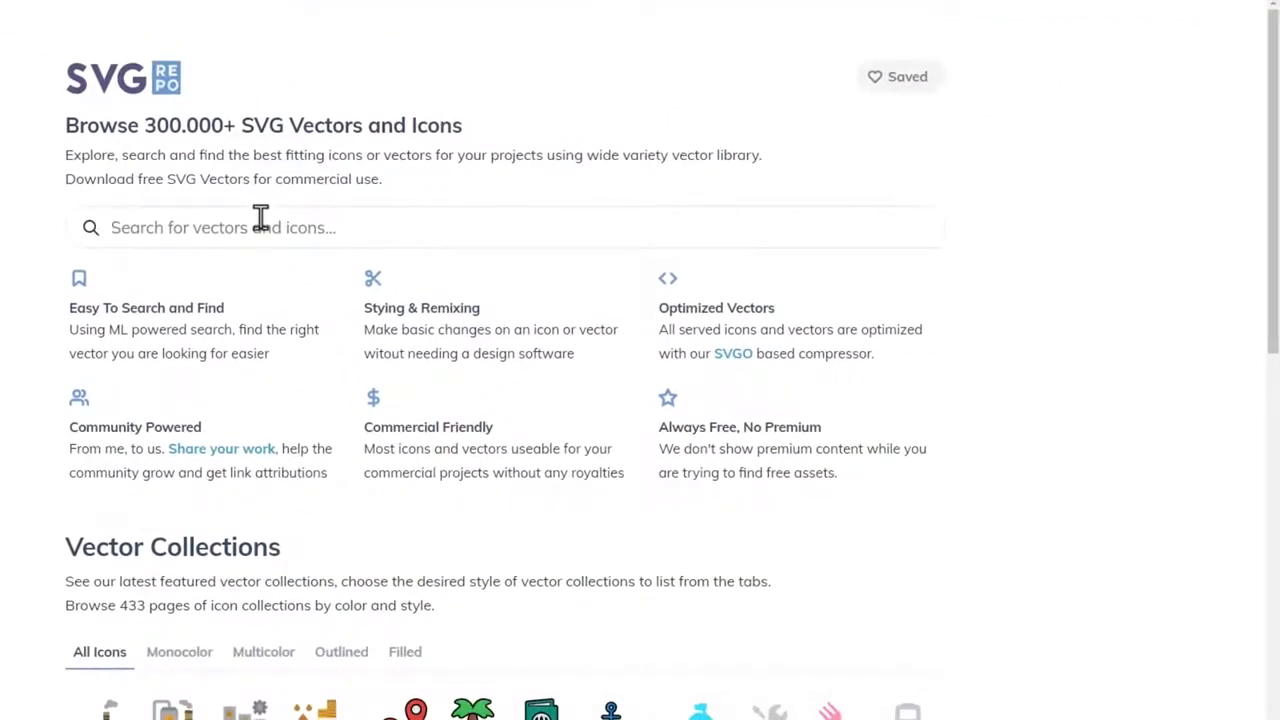
type("workout")
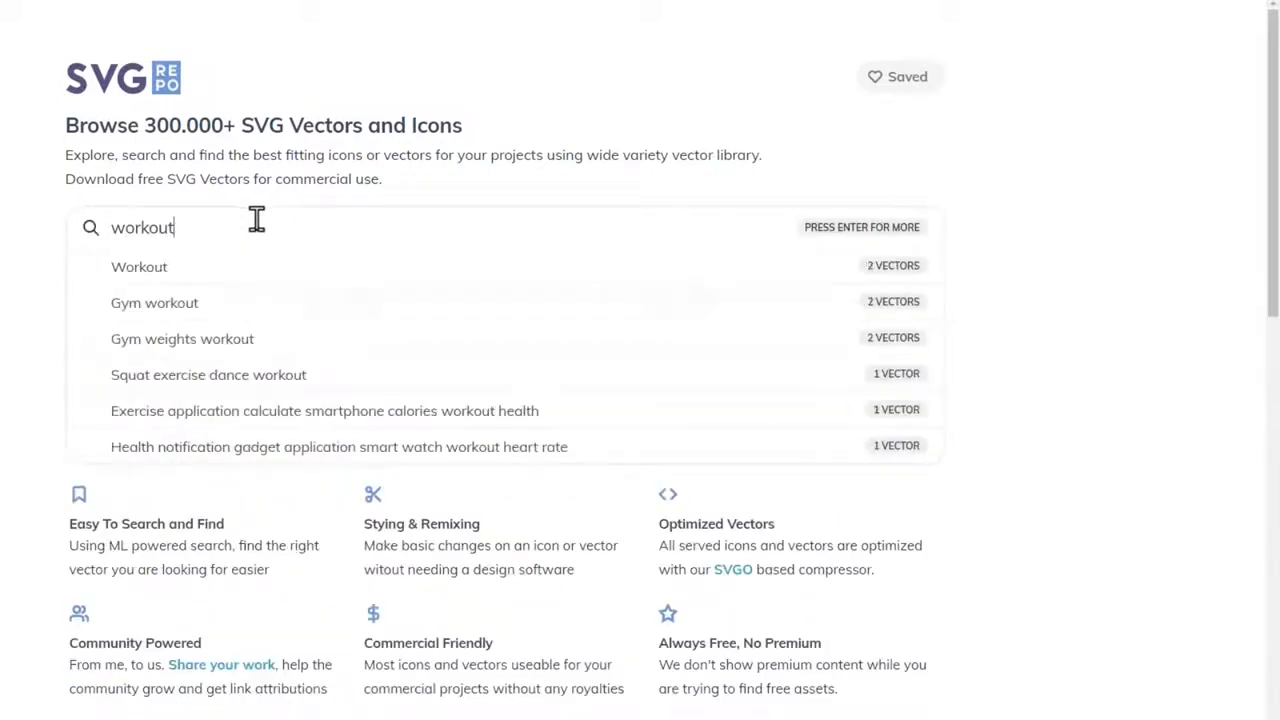
left_click(330, 277)
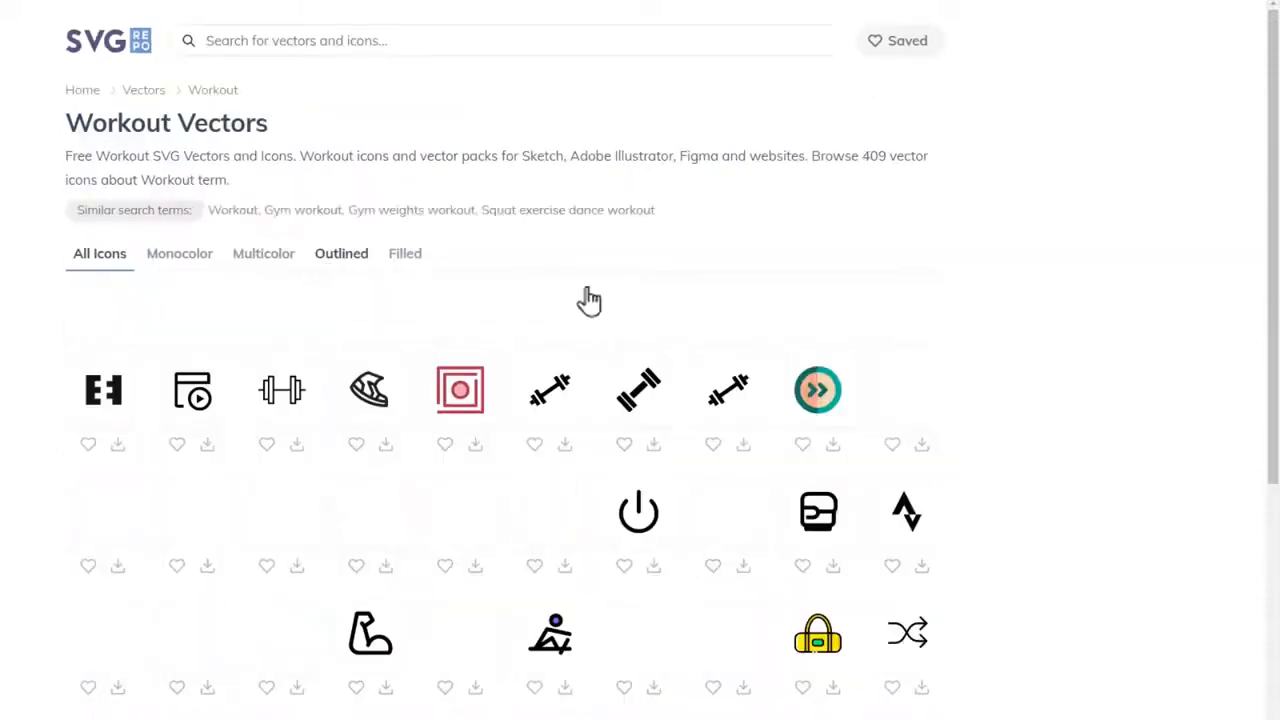
scroll(995, 329, "down", 5)
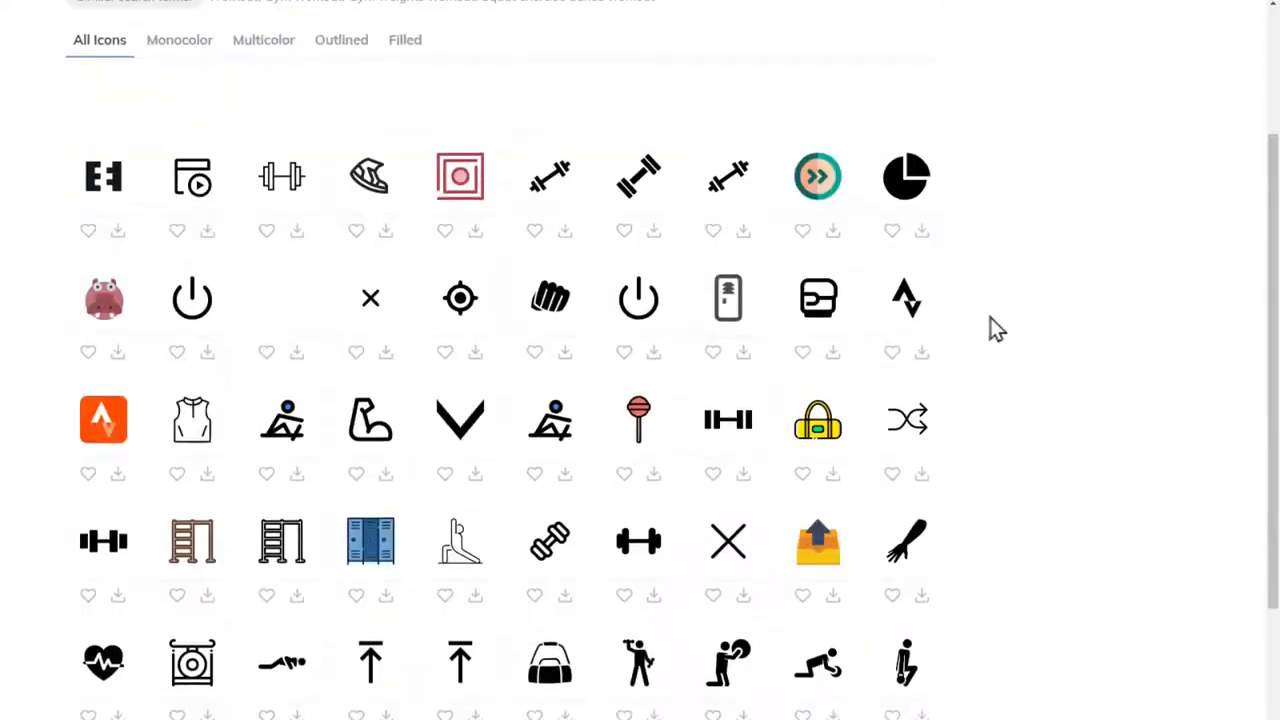
scroll(995, 329, "up", 4)
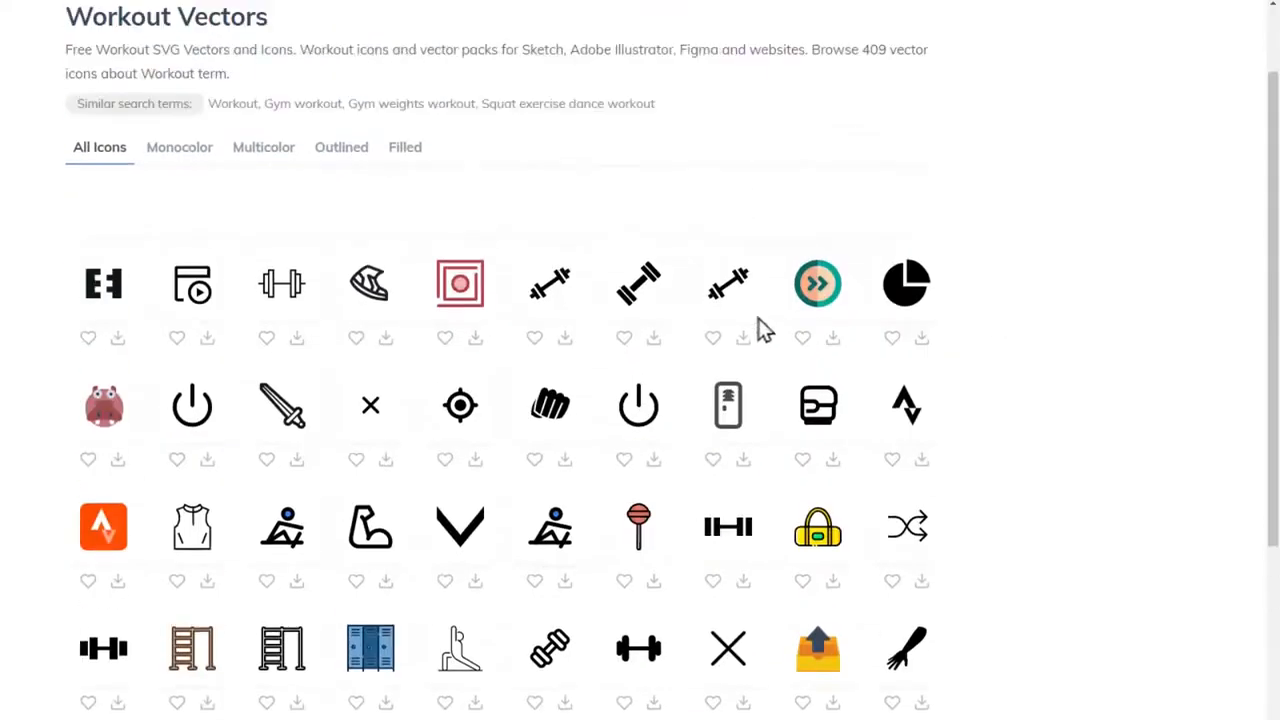
left_click(638, 284)
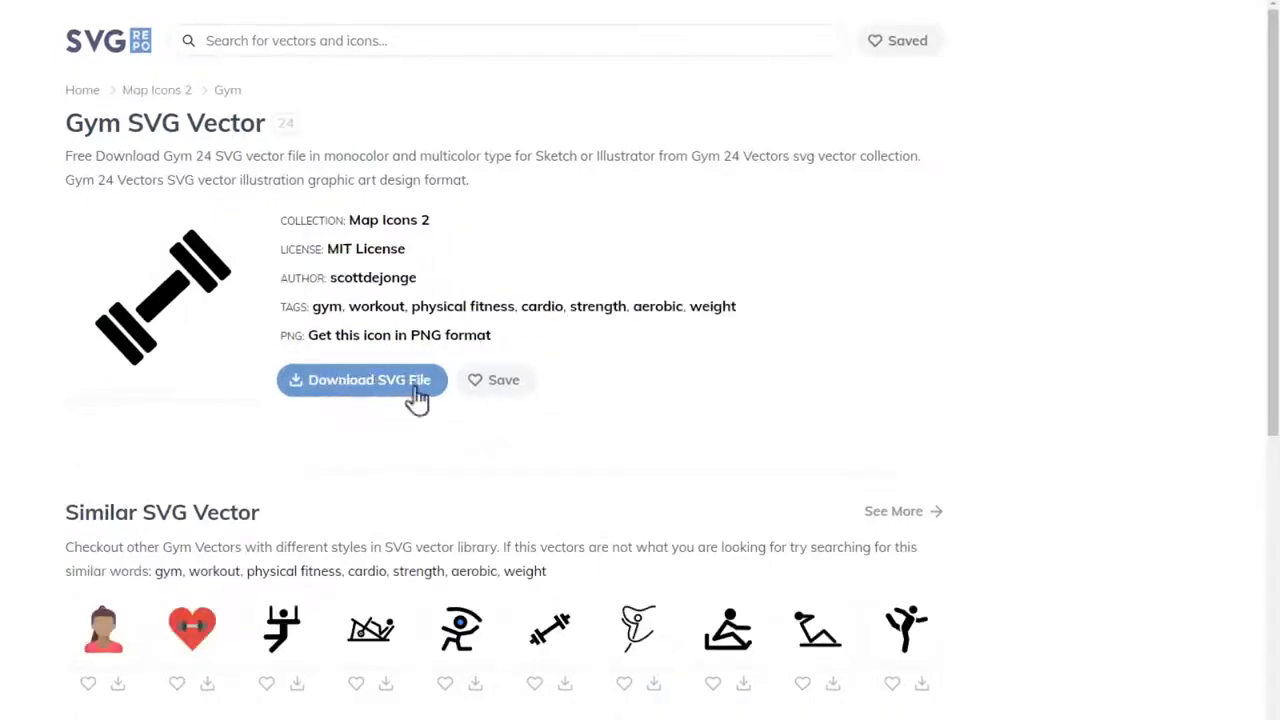
left_click(343, 393)
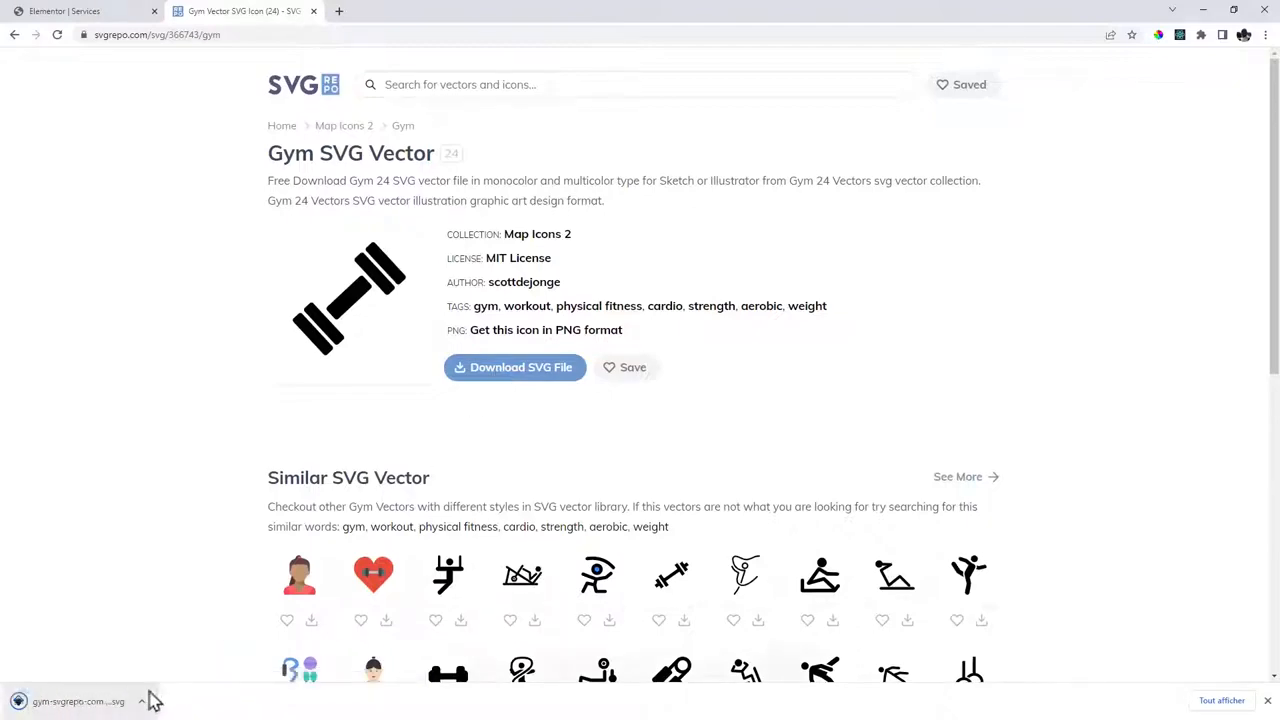
left_click(77, 11)
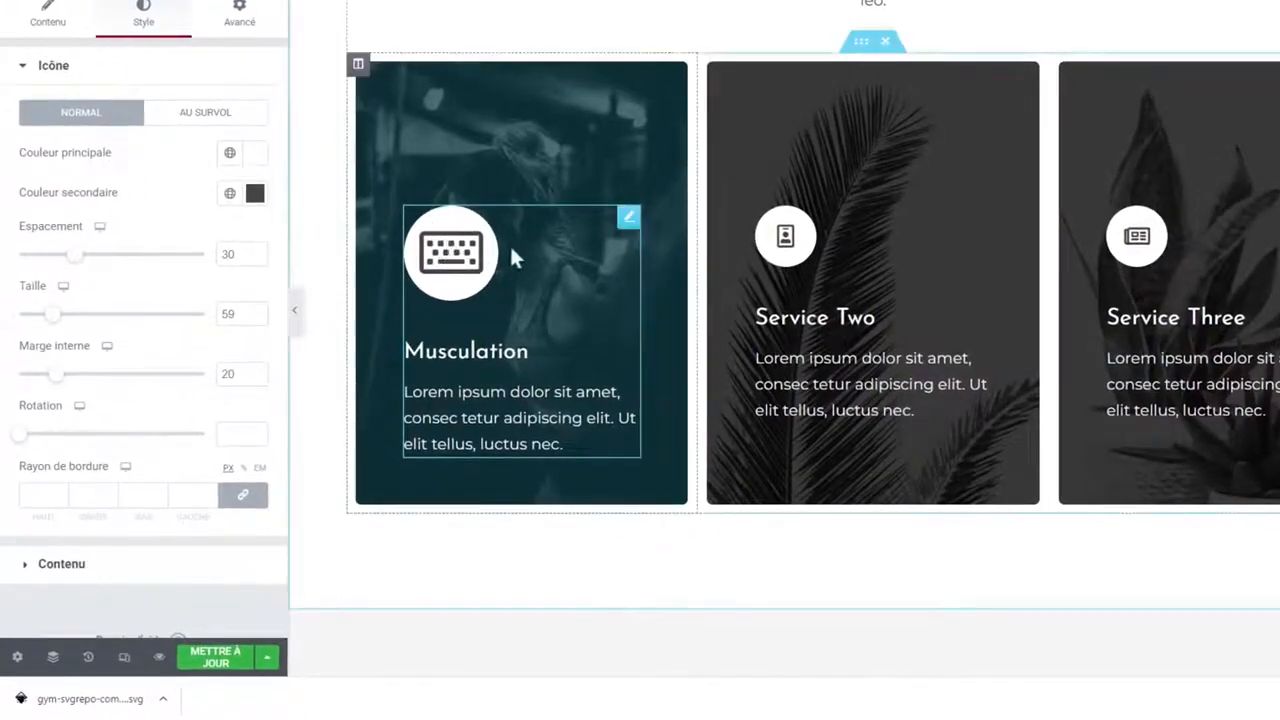
Upload the dumbbell gym-svgrepo-com.svg and insert it as the Musculation card's icon.
left_click(56, 22)
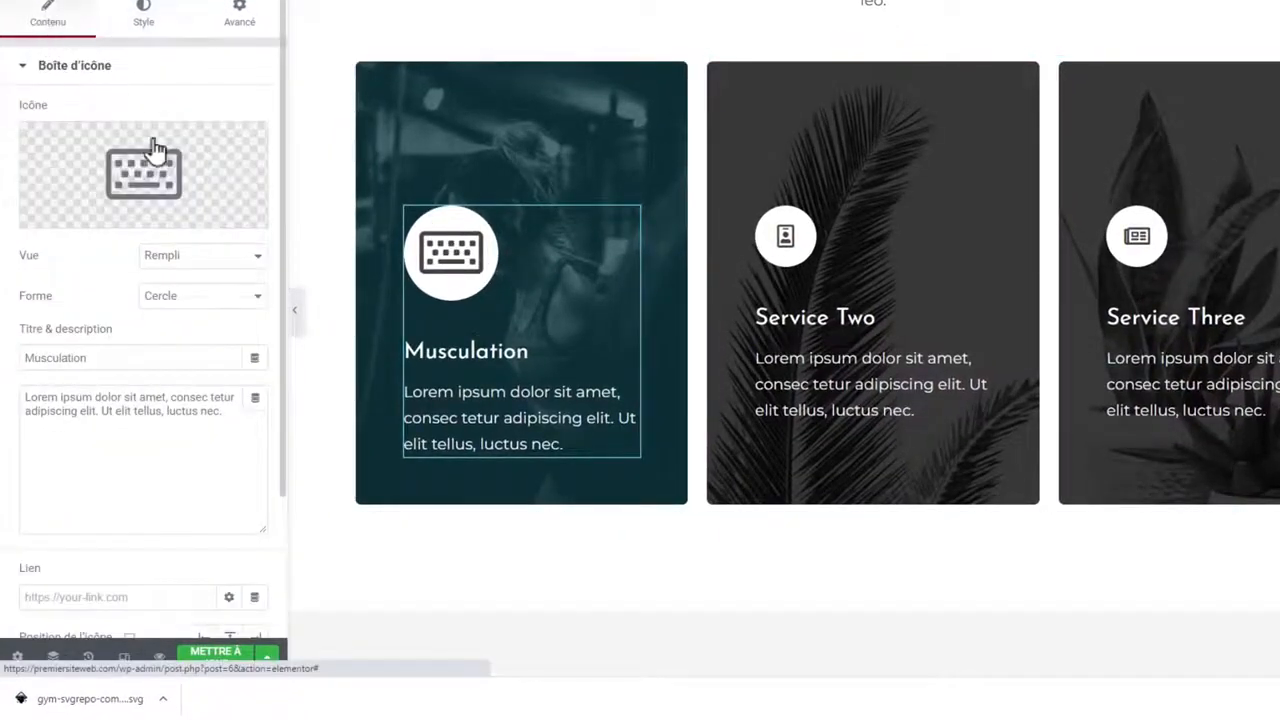
left_click(210, 215)
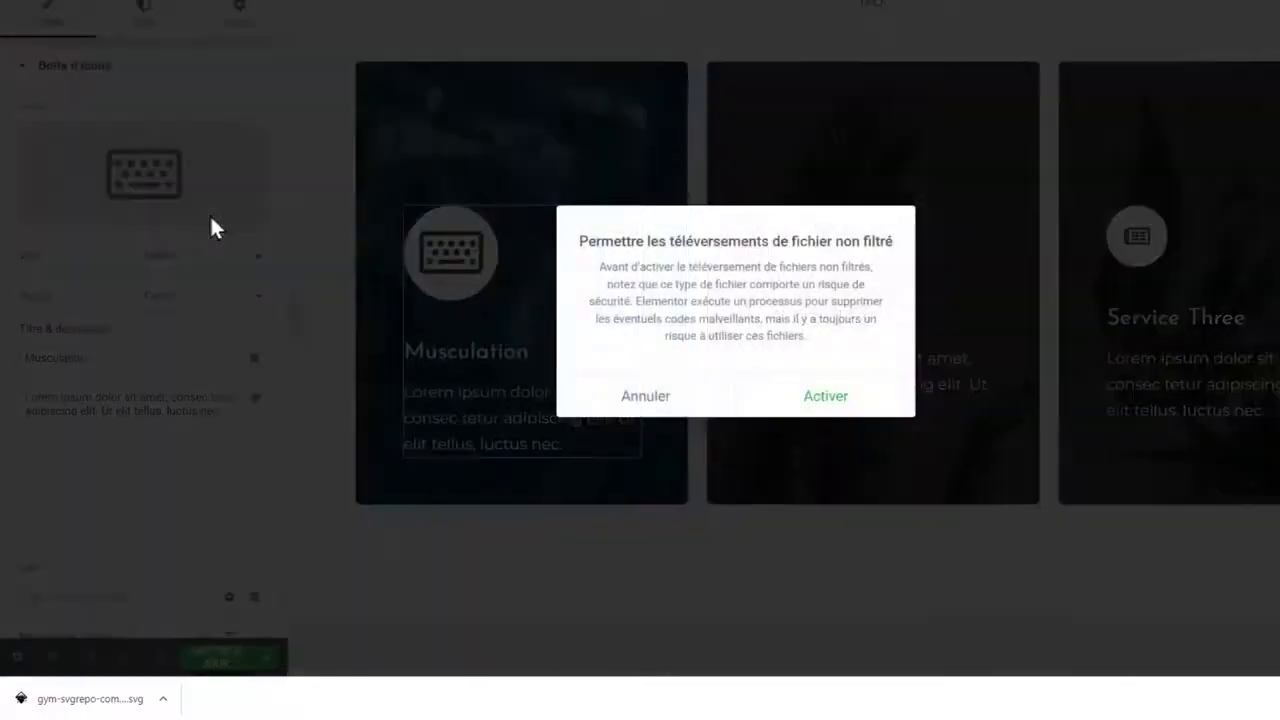
left_click(824, 397)
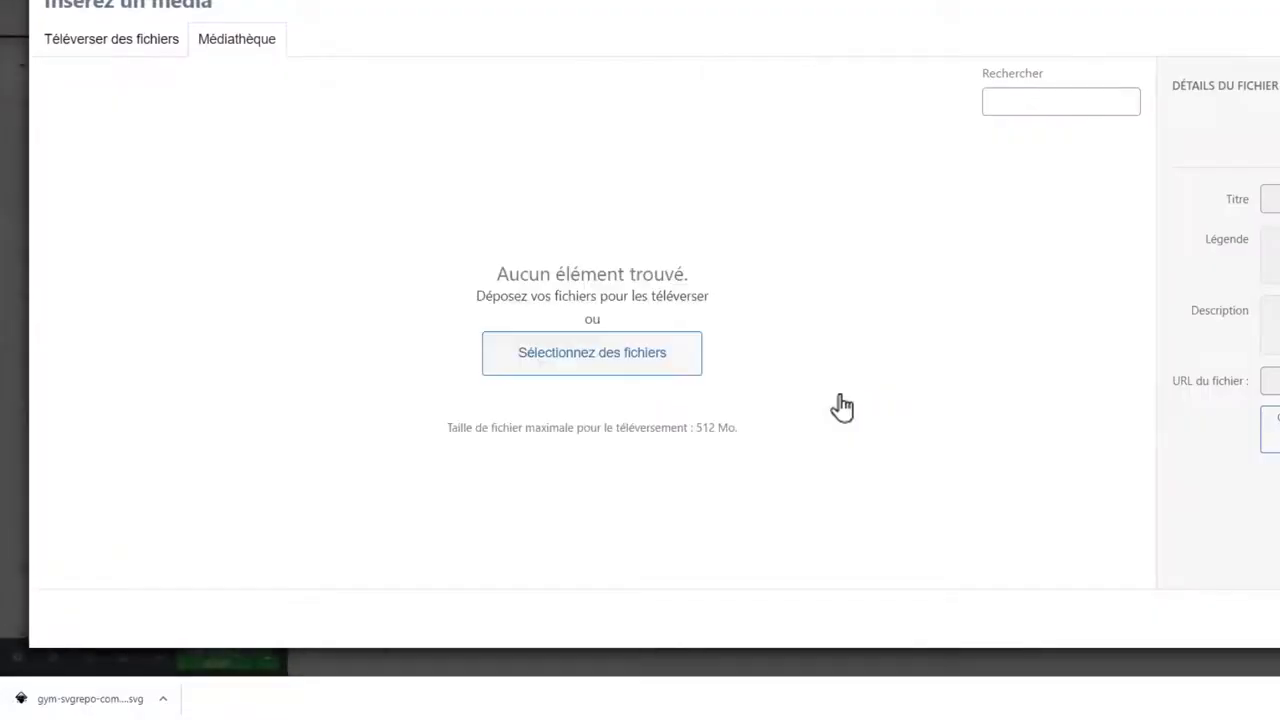
left_click_drag(85, 690, 610, 322)
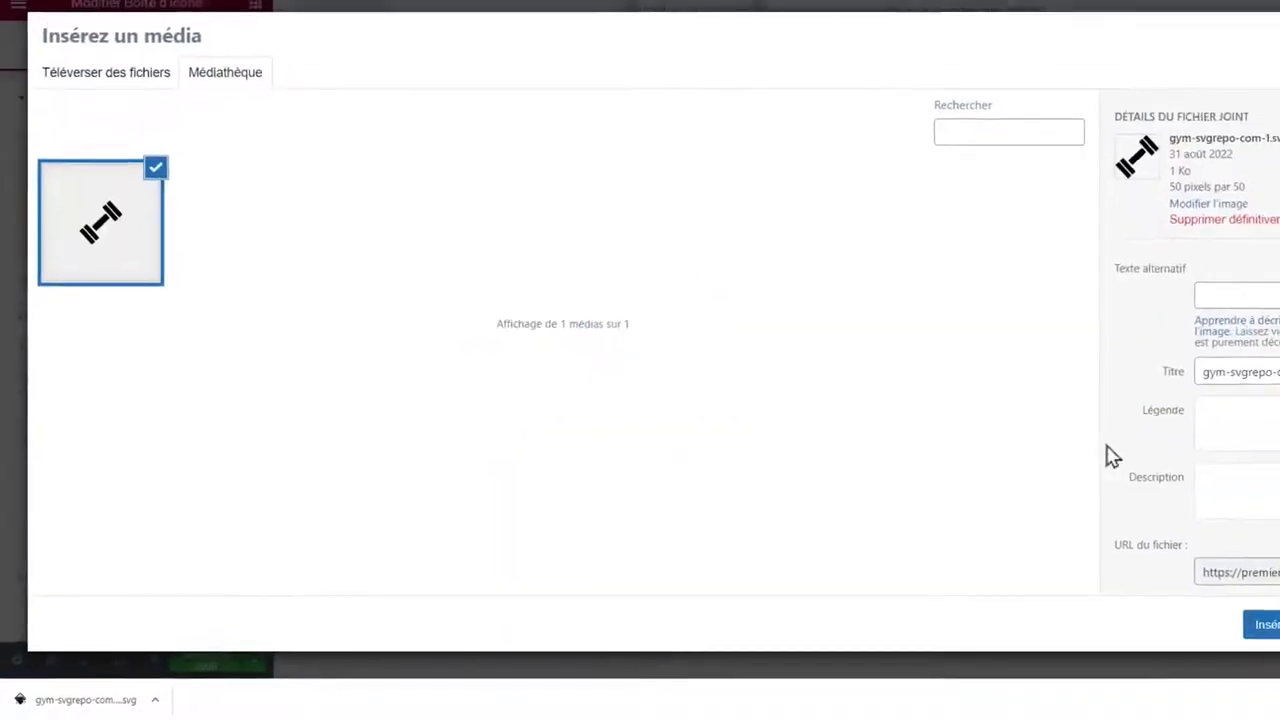
left_click(1262, 625)
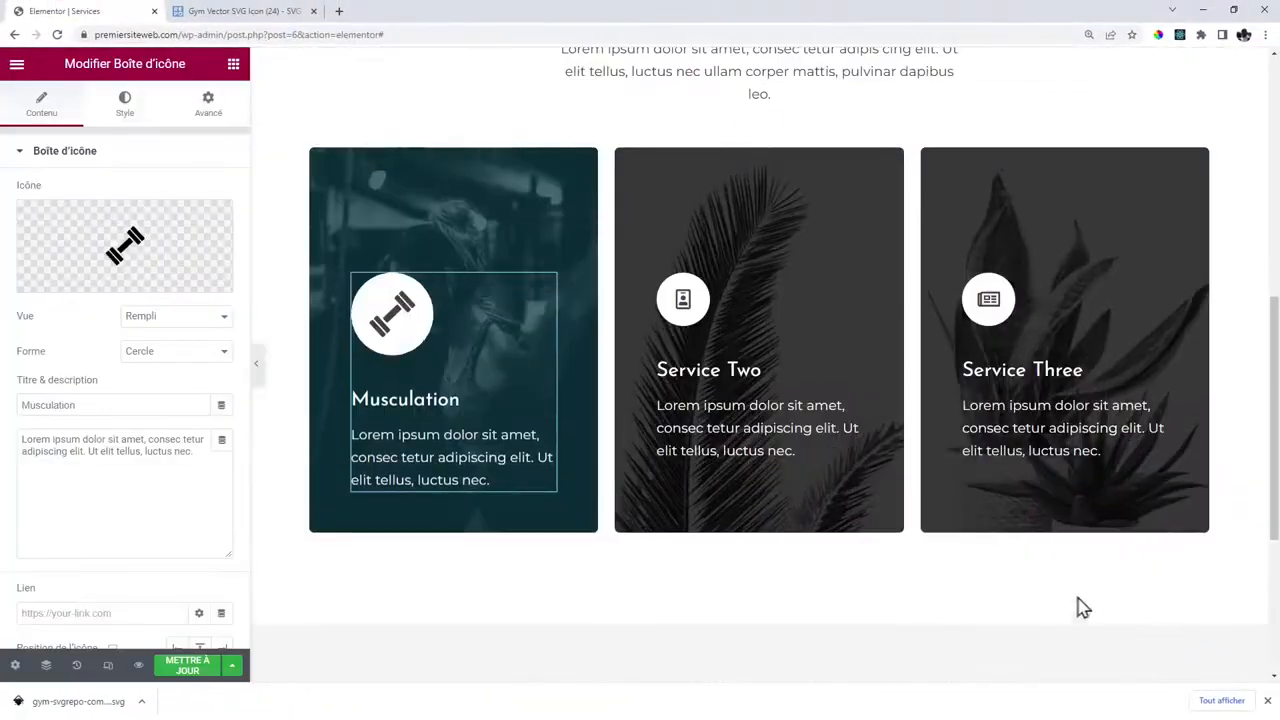
Recolour the Musculation dumbbell icon to dark navy #04374E.
left_click(127, 110)
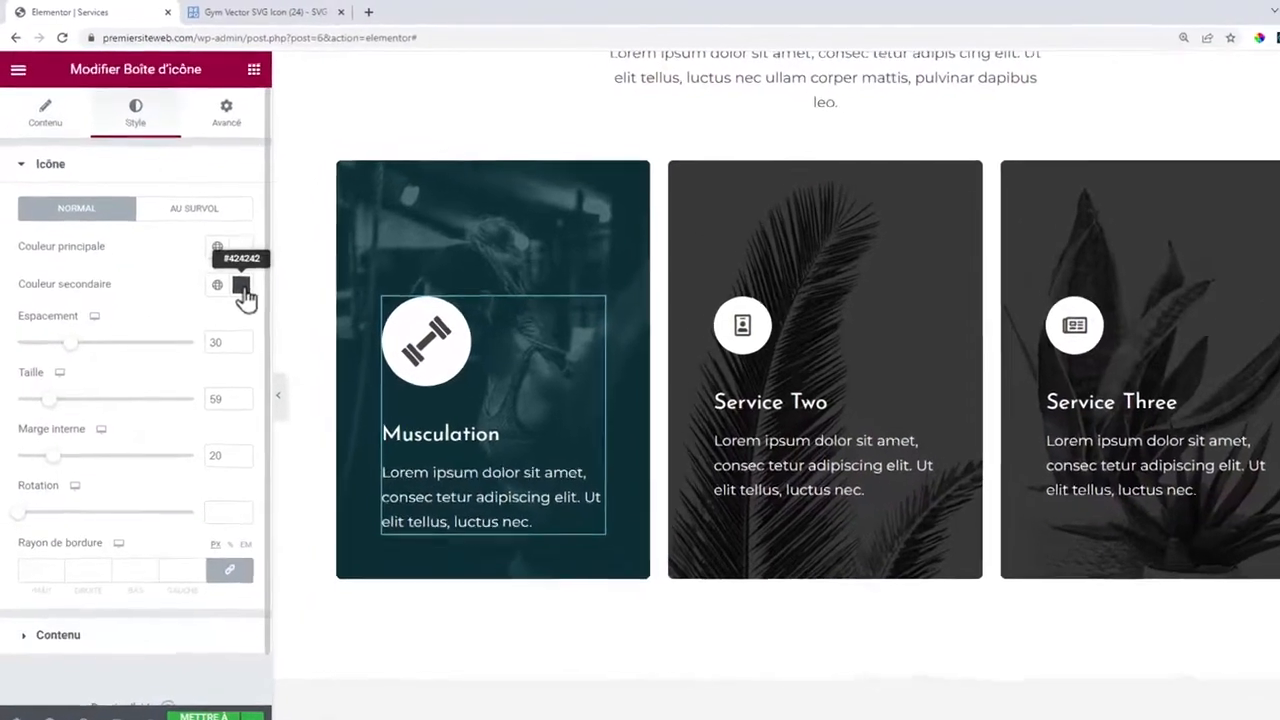
left_click(222, 260)
type("#CC1616")
left_click_drag(232, 484, 171, 503)
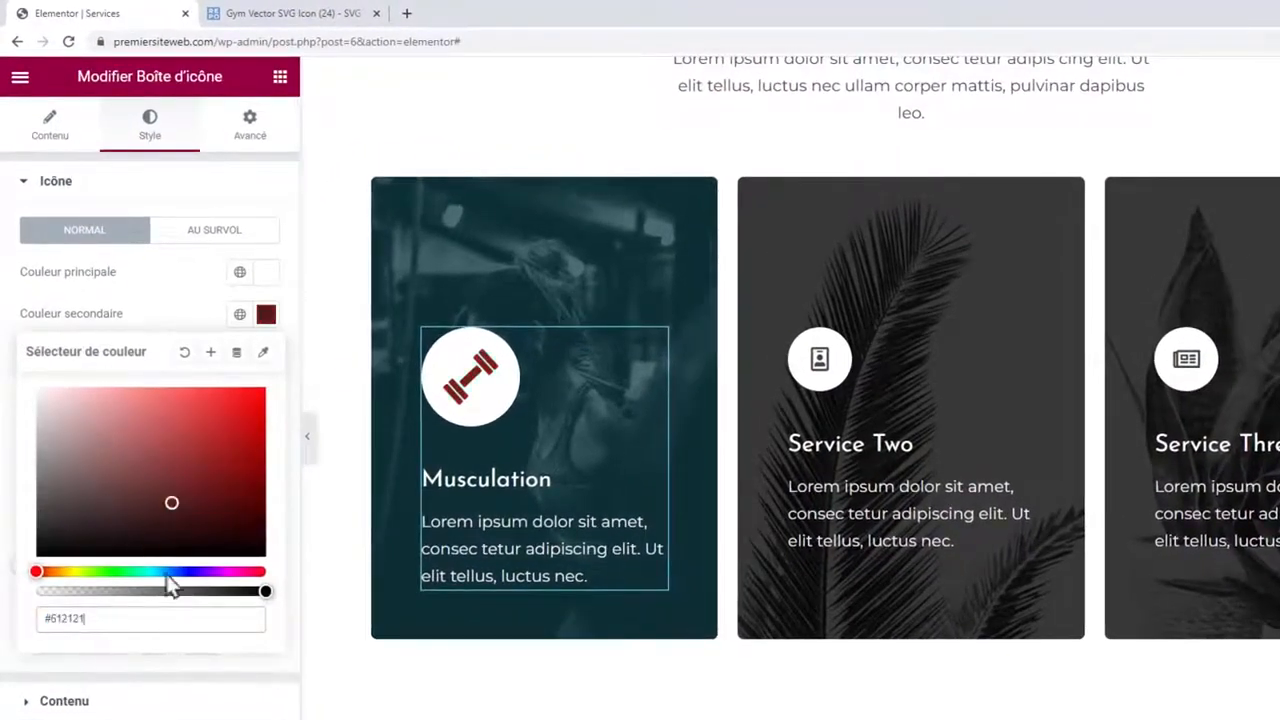
left_click(235, 571)
left_click(209, 440)
left_click(89, 444)
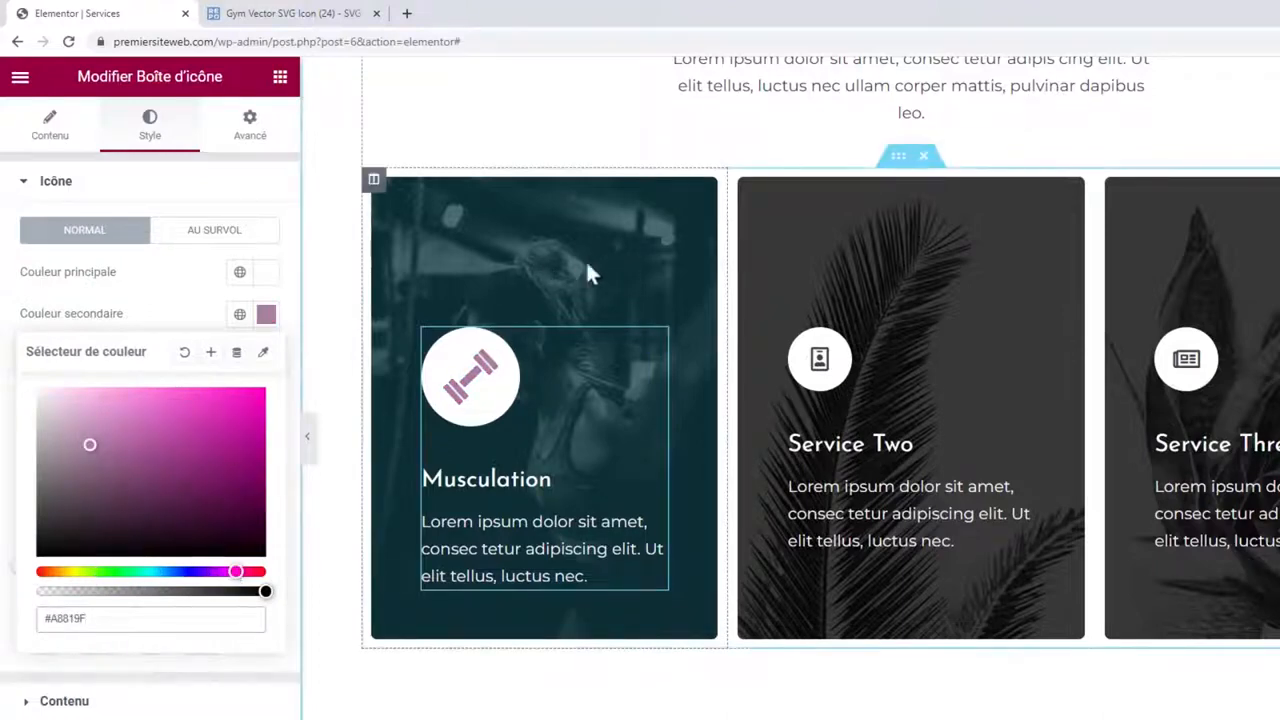
left_click_drag(157, 571, 171, 571)
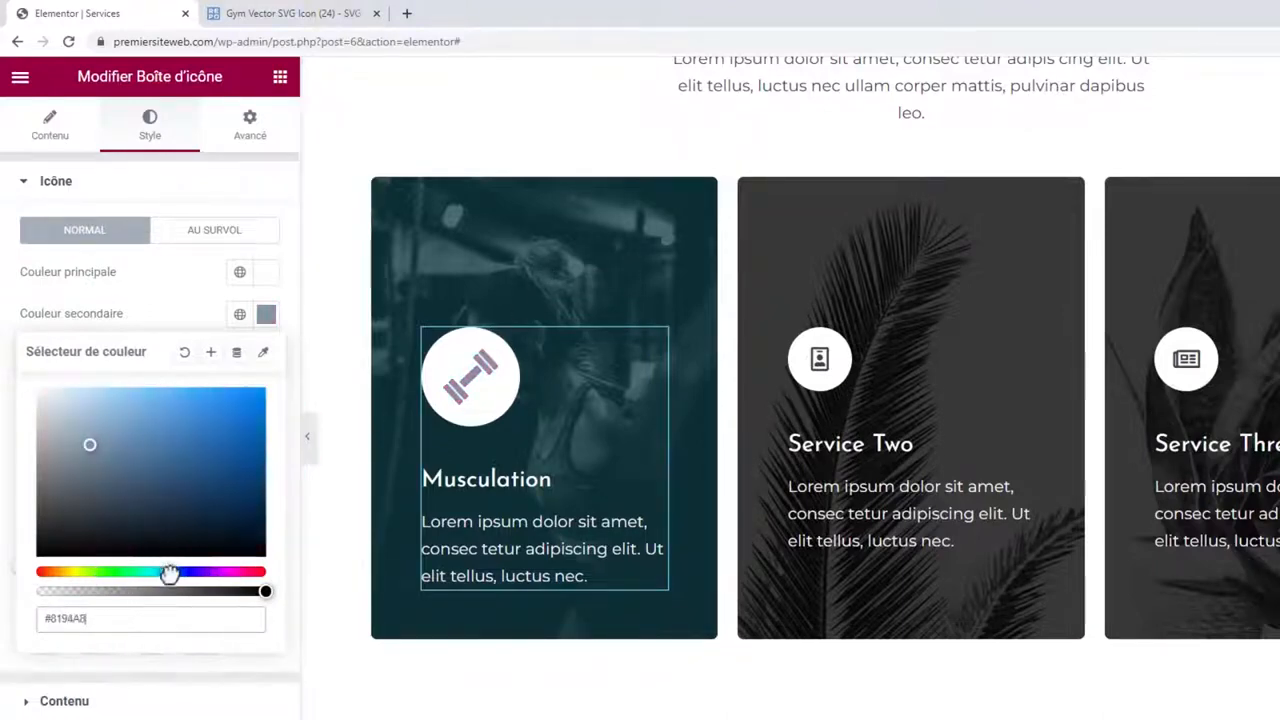
left_click_drag(158, 448, 179, 468)
left_click(142, 572)
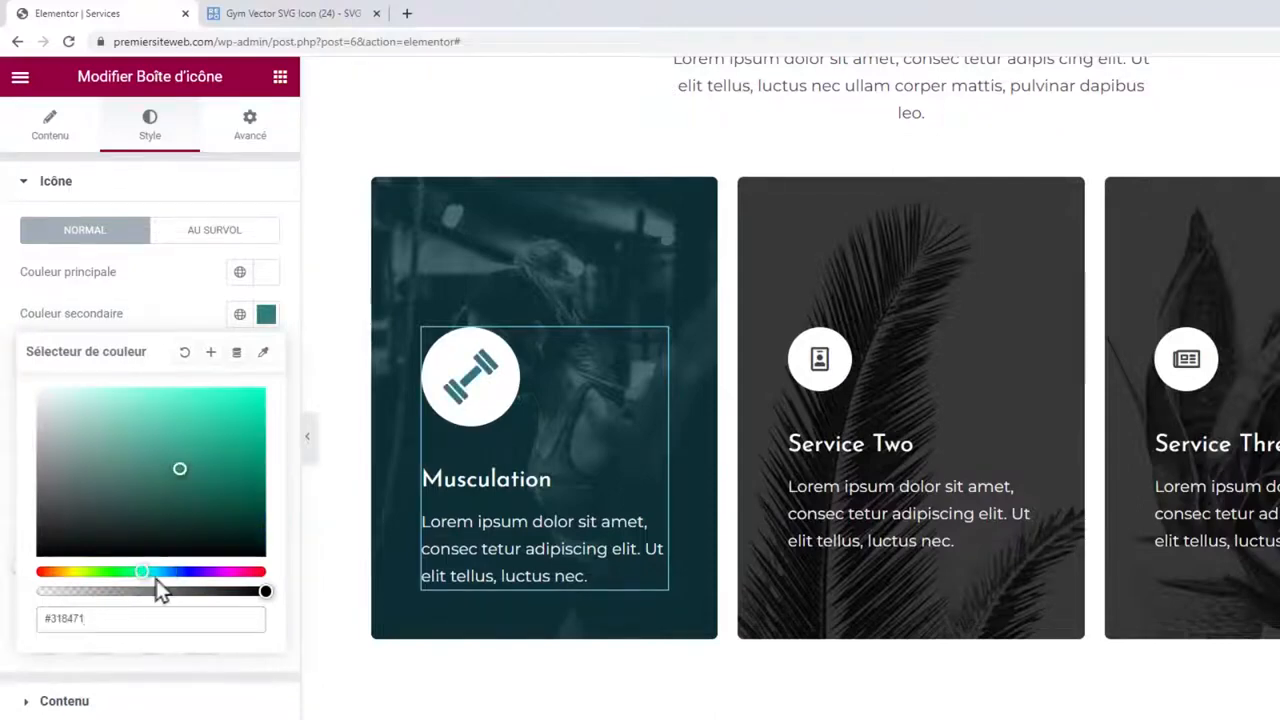
left_click_drag(157, 571, 164, 571)
mouse_move(206, 486)
left_mouse_down()
mouse_move(217, 462)
mouse_move(256, 505)
left_mouse_up()
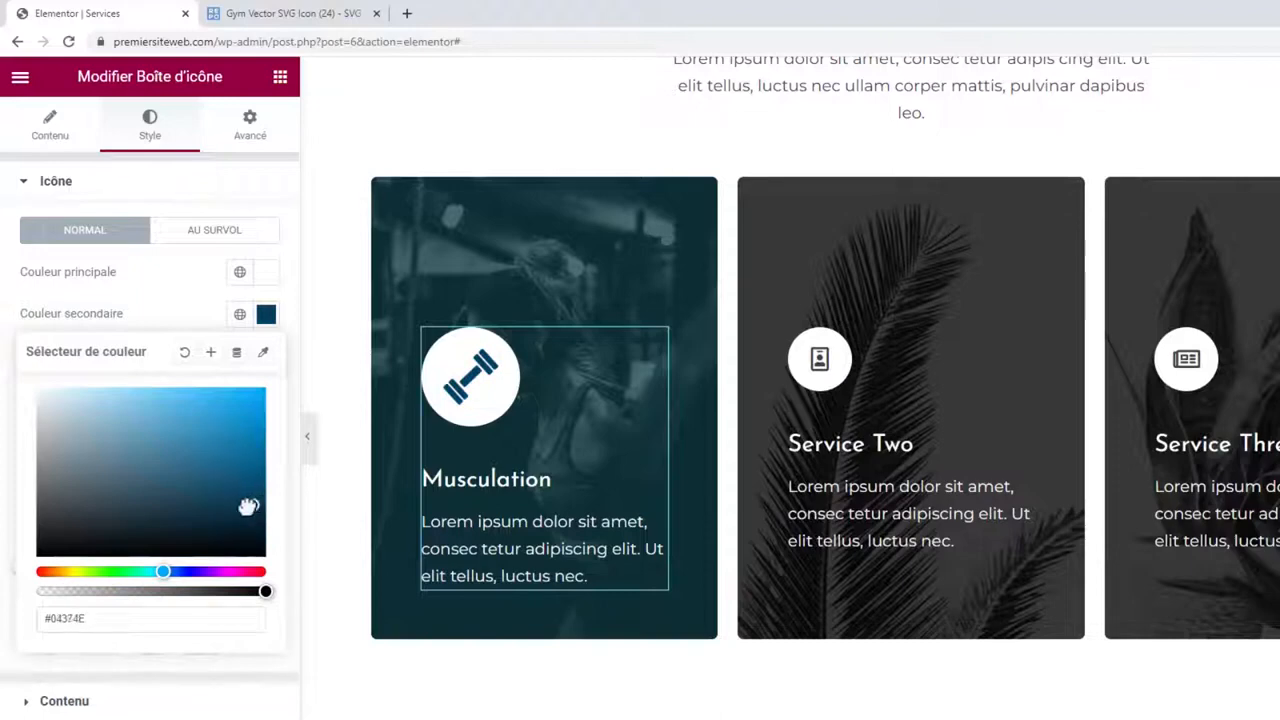
left_click(200, 294)
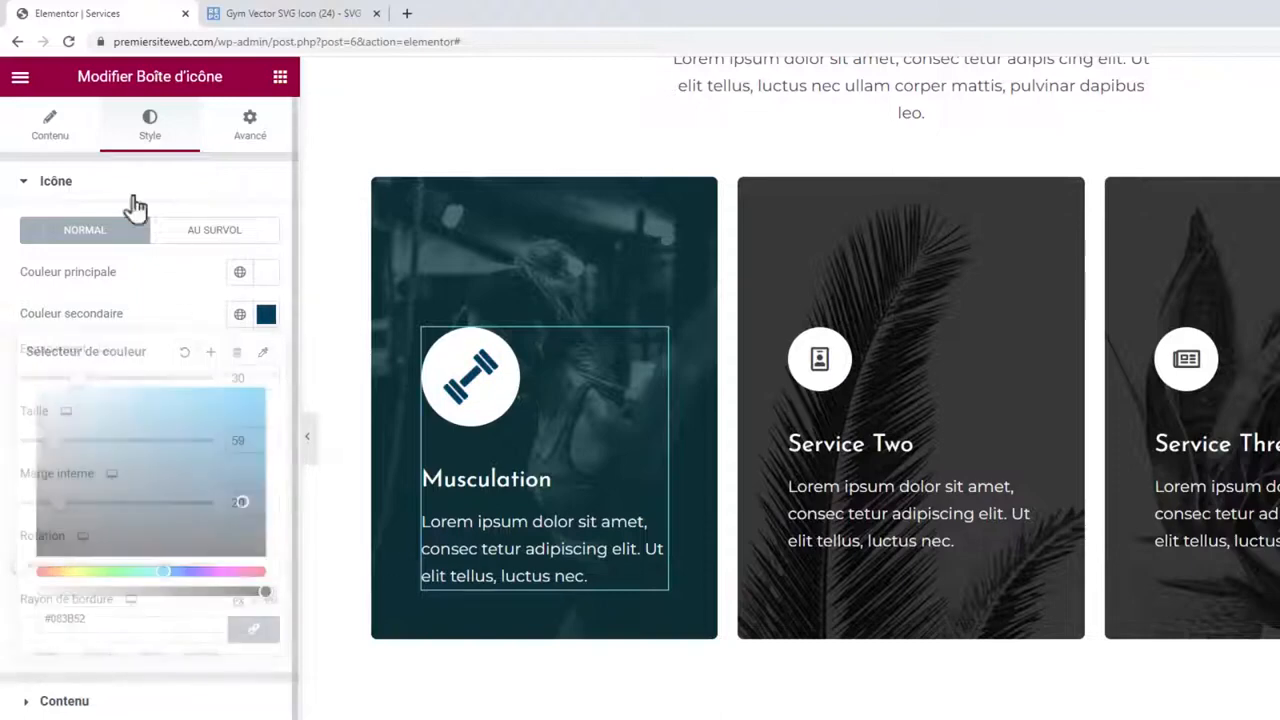
Shrink the dumbbell icon to size 35.
left_click(46, 134)
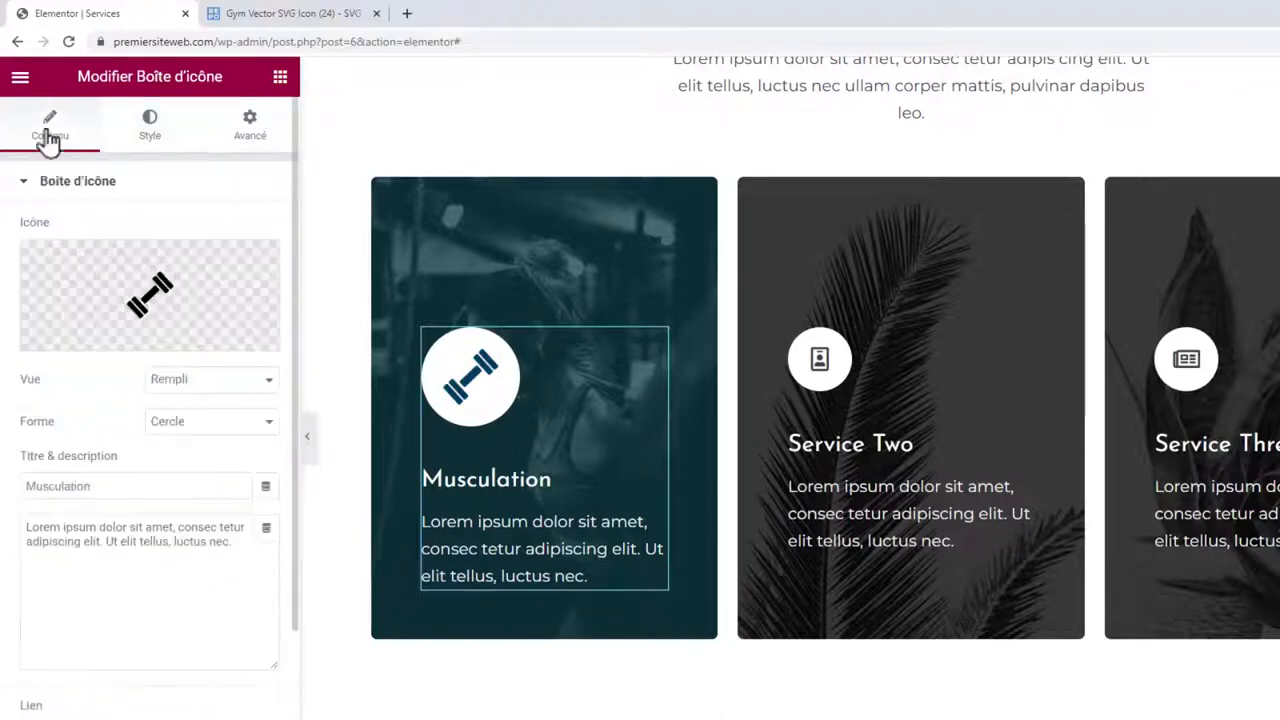
left_click(149, 130)
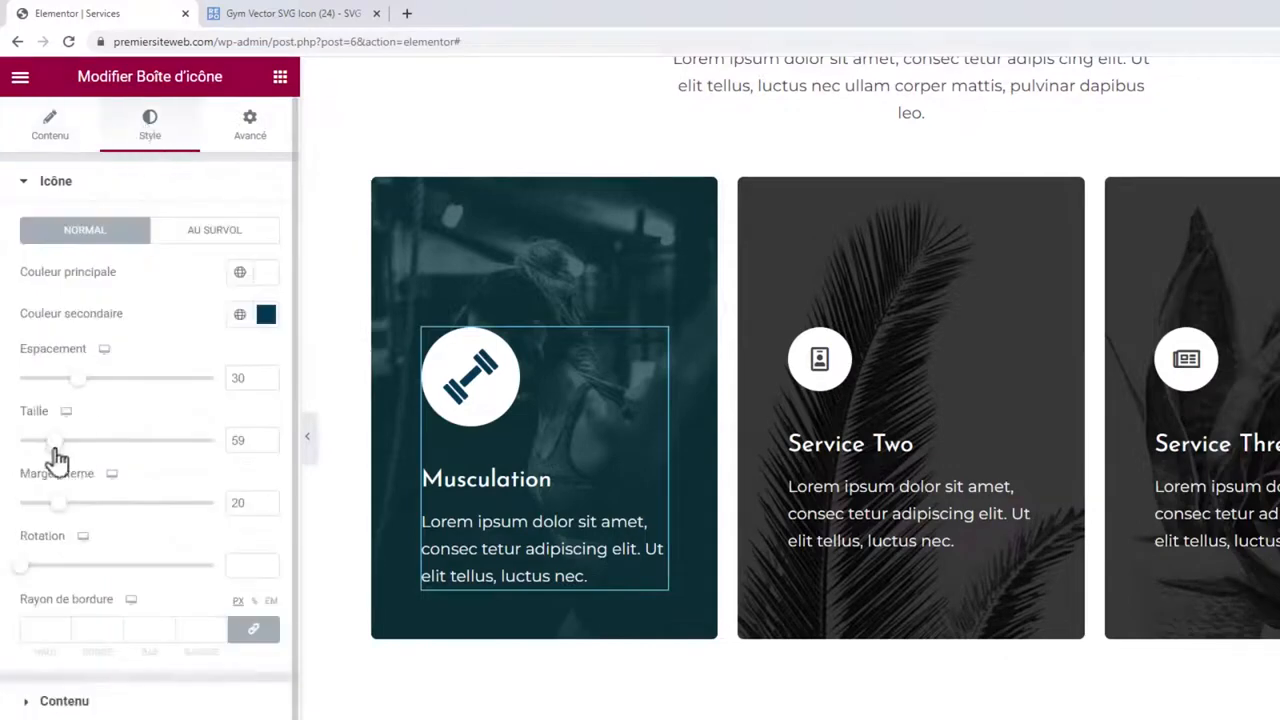
left_click_drag(48, 445, 40, 451)
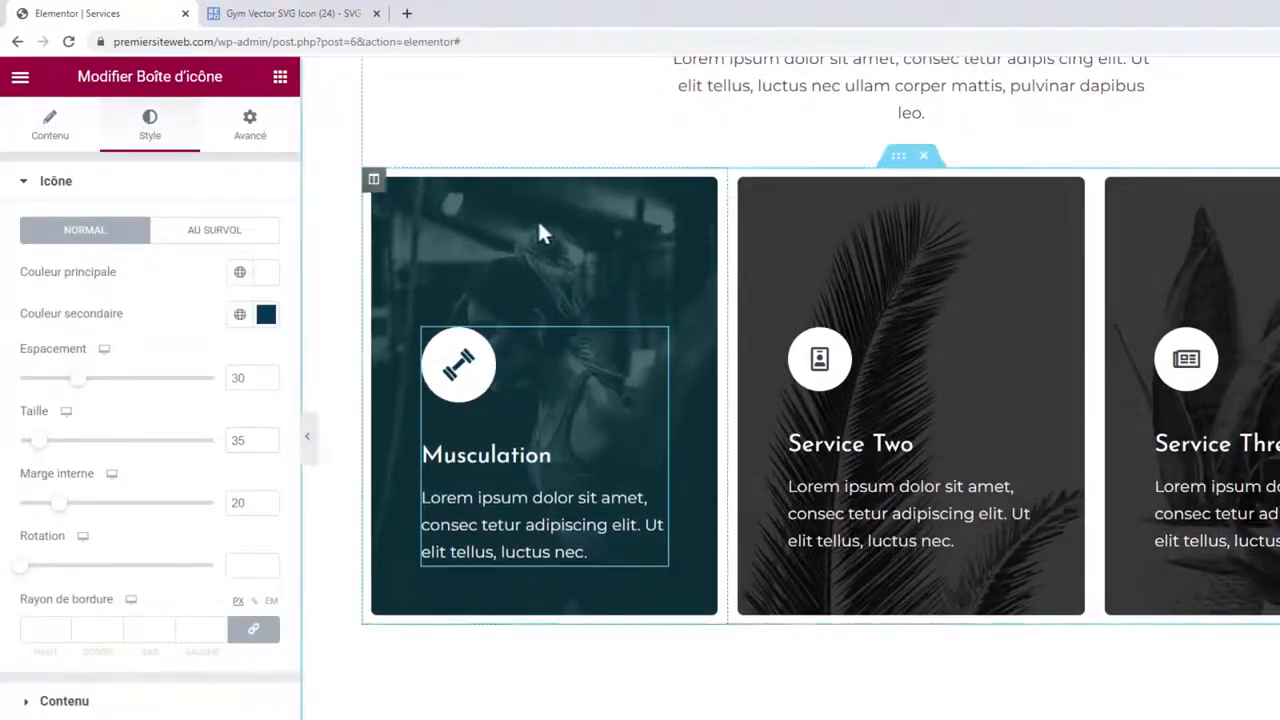
Copy the Musculation column and paste its style onto the Service Two and Service Three columns.
right_click(375, 180)
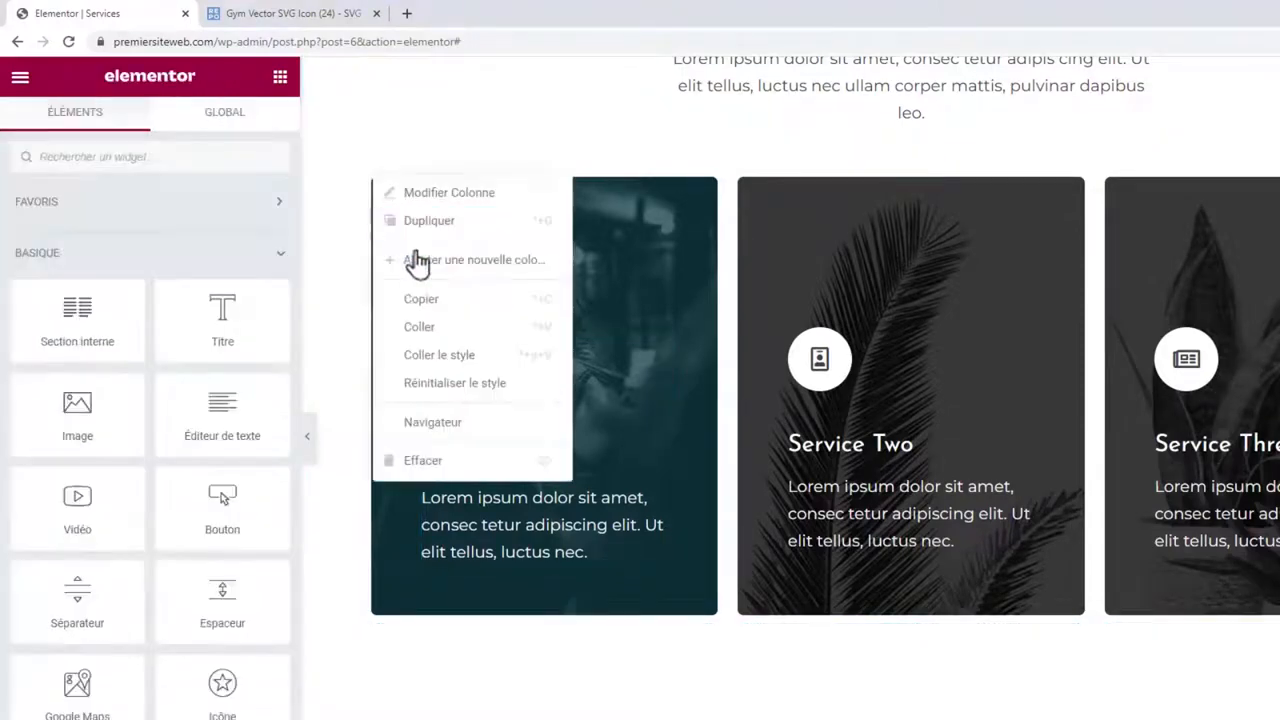
left_click(420, 300)
right_click(740, 185)
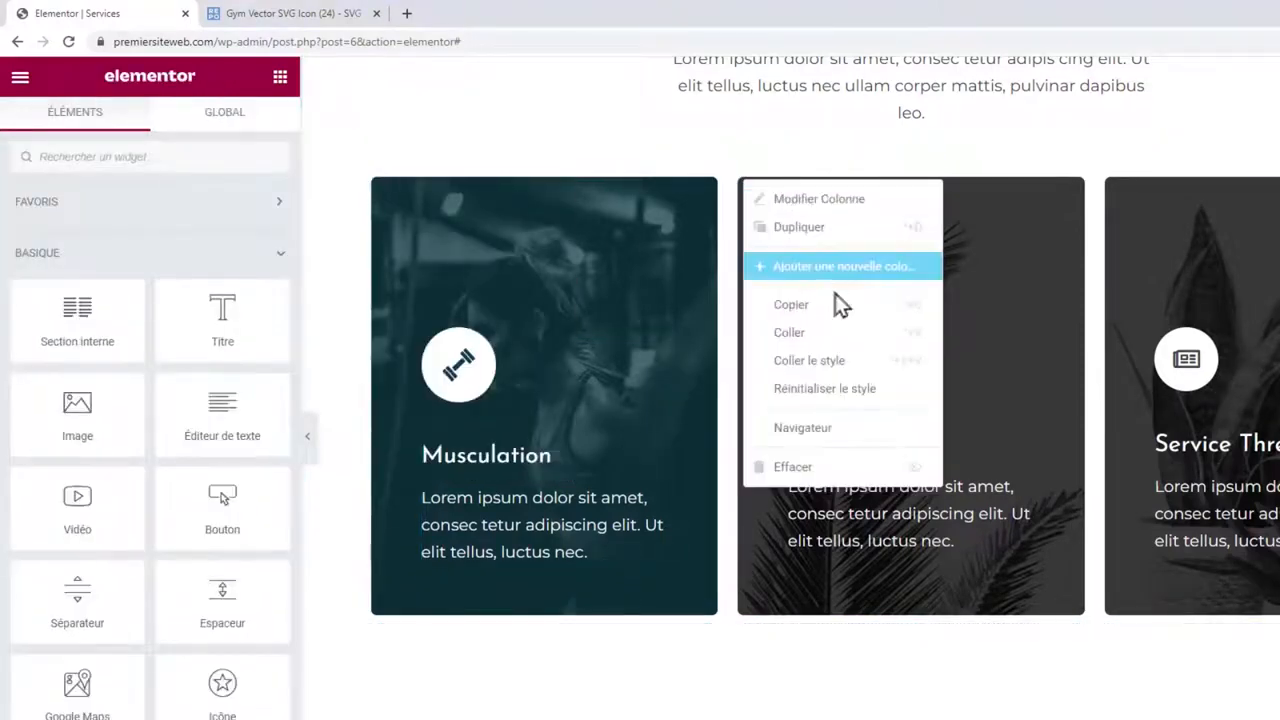
left_click(843, 362)
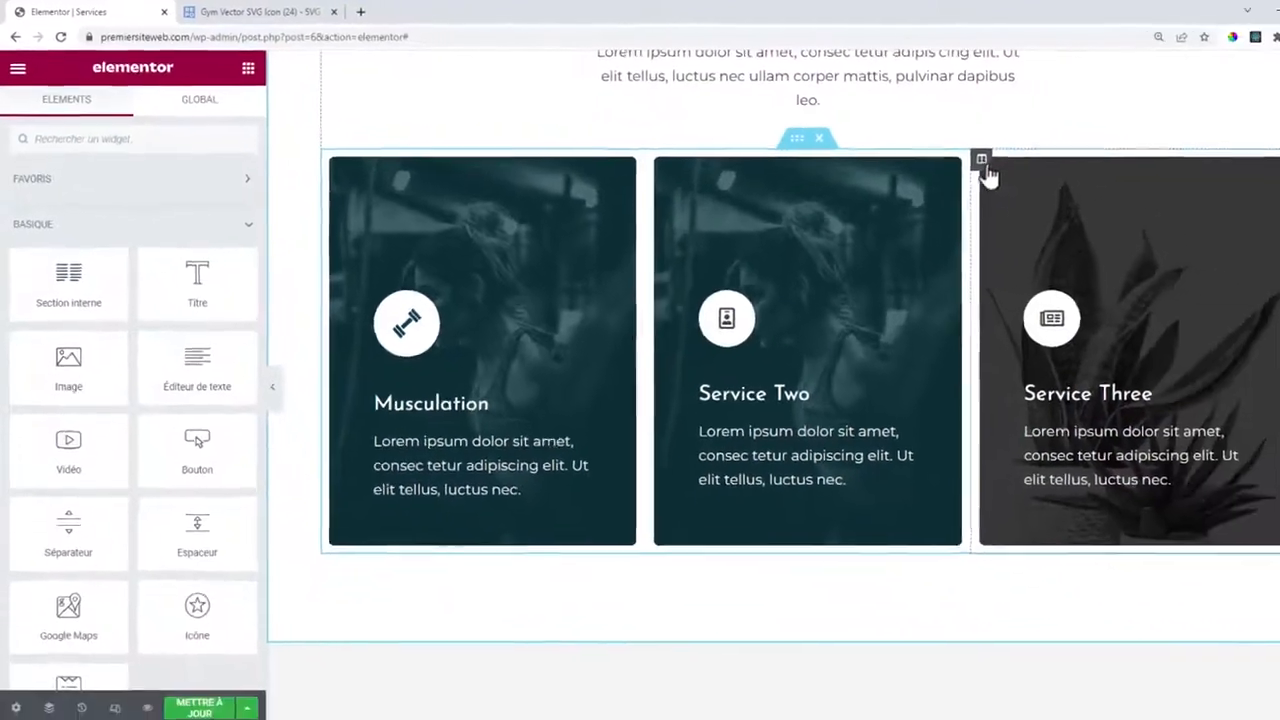
right_click(1104, 180)
left_click(1172, 361)
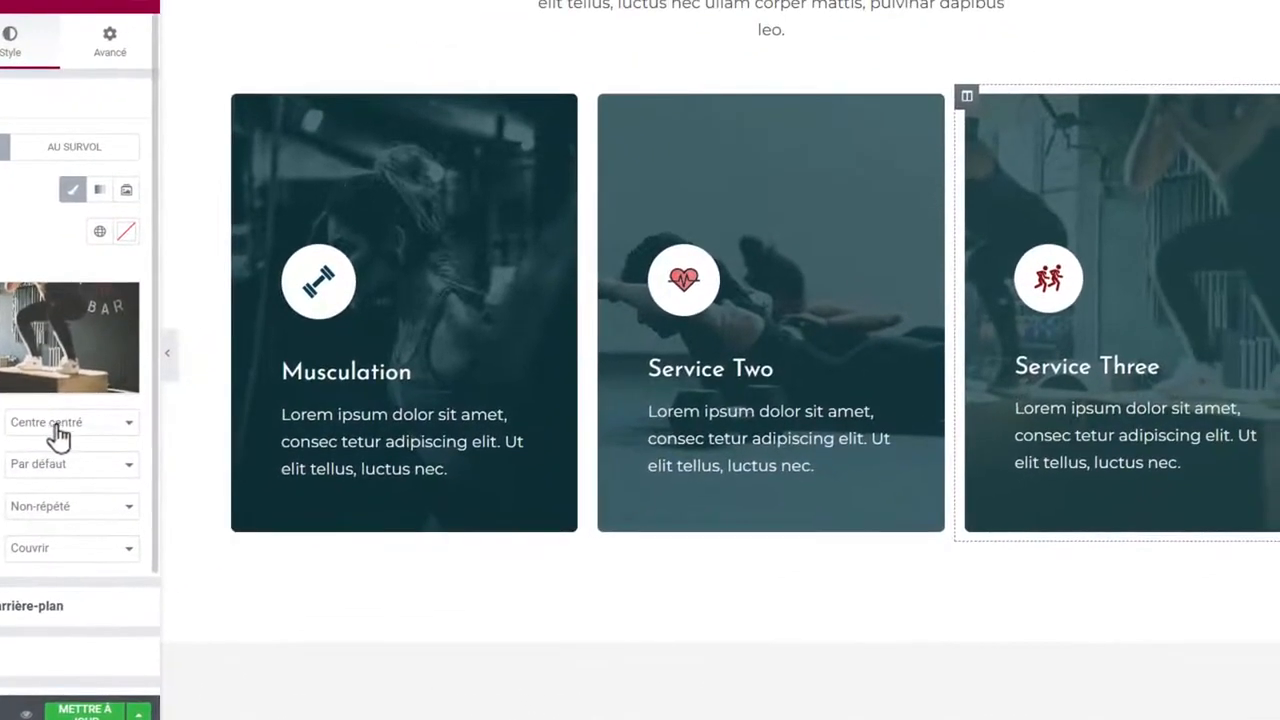
Try Centre right, Top centre and custom X/Y background positions for Service Three's photo.
left_click(60, 430)
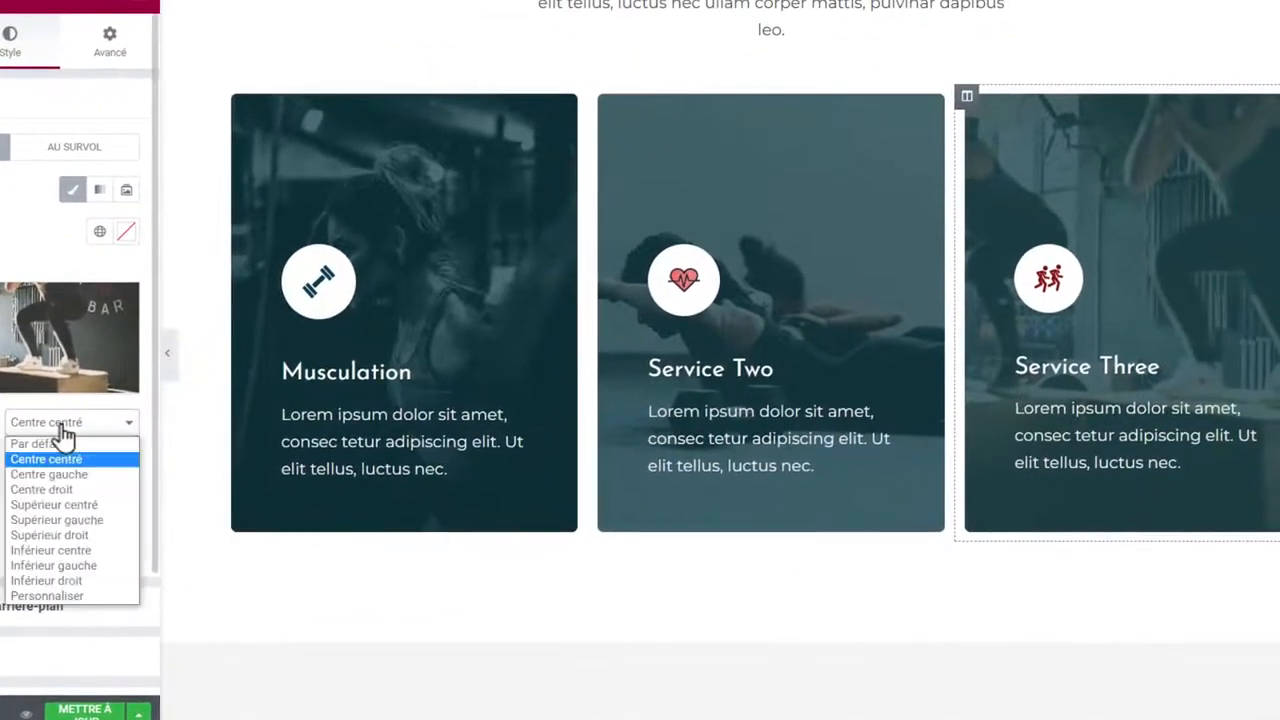
left_click(78, 489)
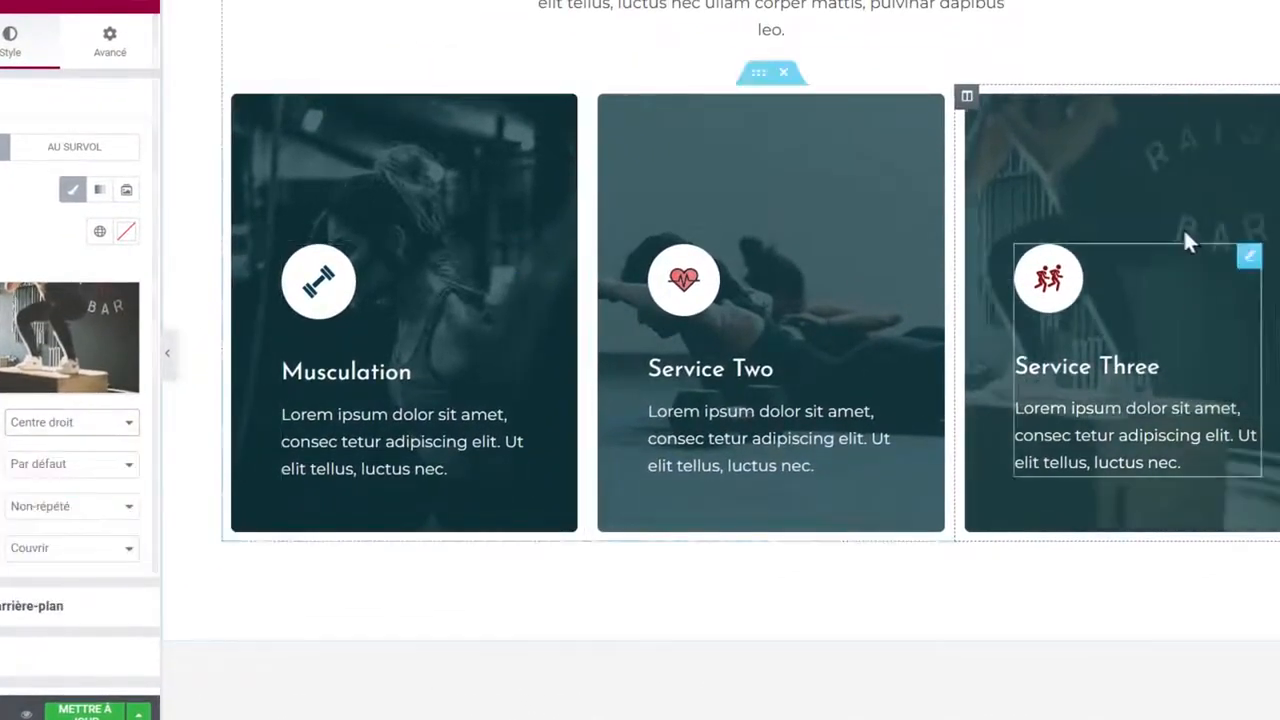
left_click(80, 430)
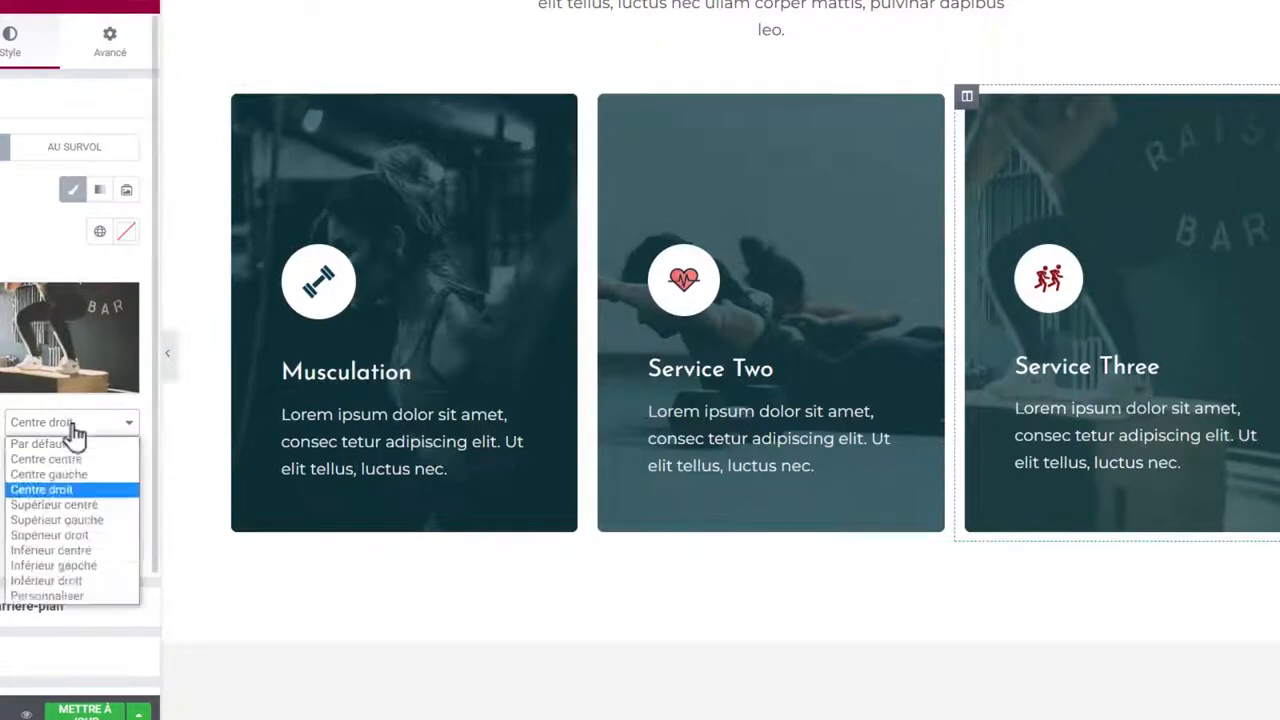
left_click(75, 512)
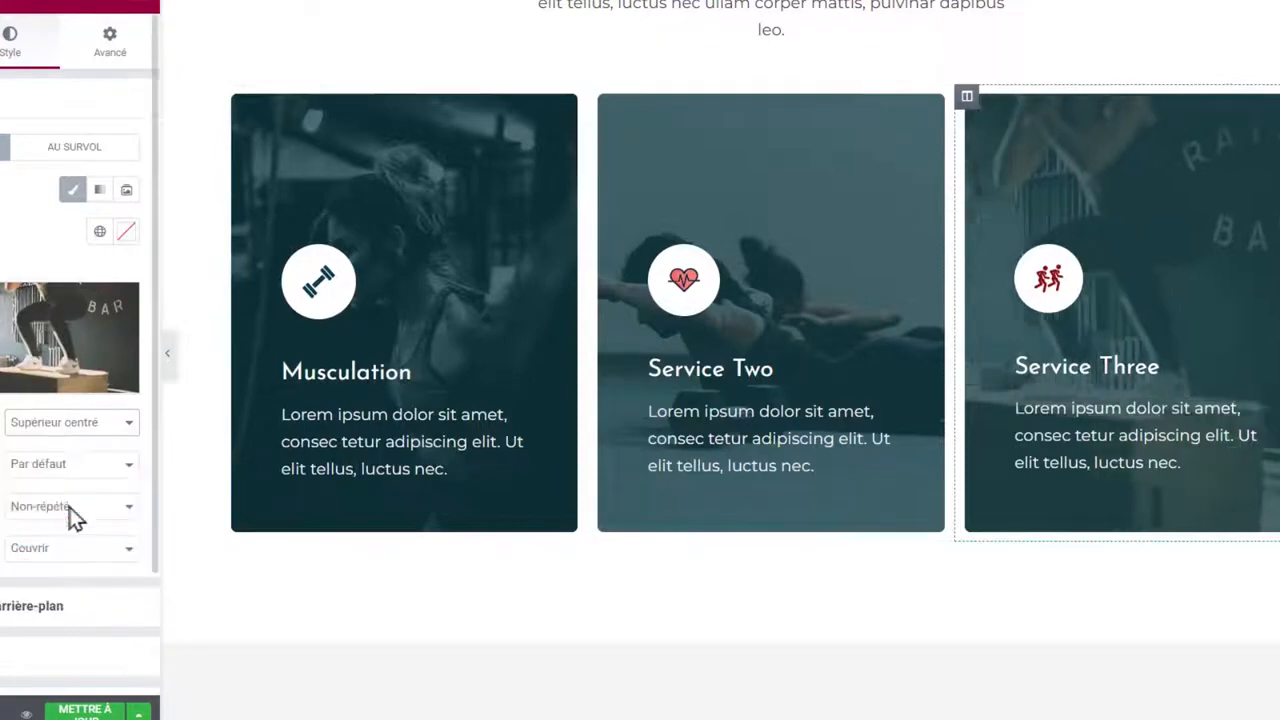
left_click(58, 432)
left_click(47, 597)
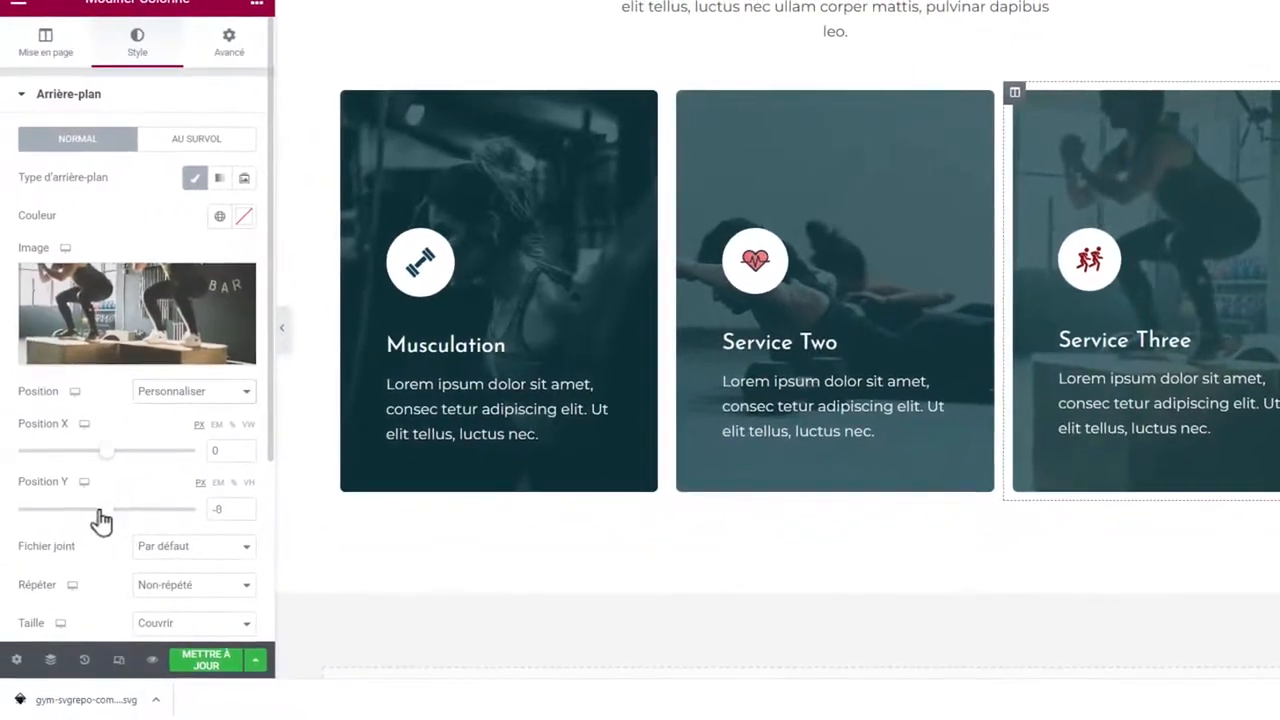
mouse_move(101, 519)
left_mouse_down()
mouse_move(74, 517)
mouse_move(127, 519)
mouse_move(110, 516)
left_mouse_up()
left_click_drag(97, 460, 80, 463)
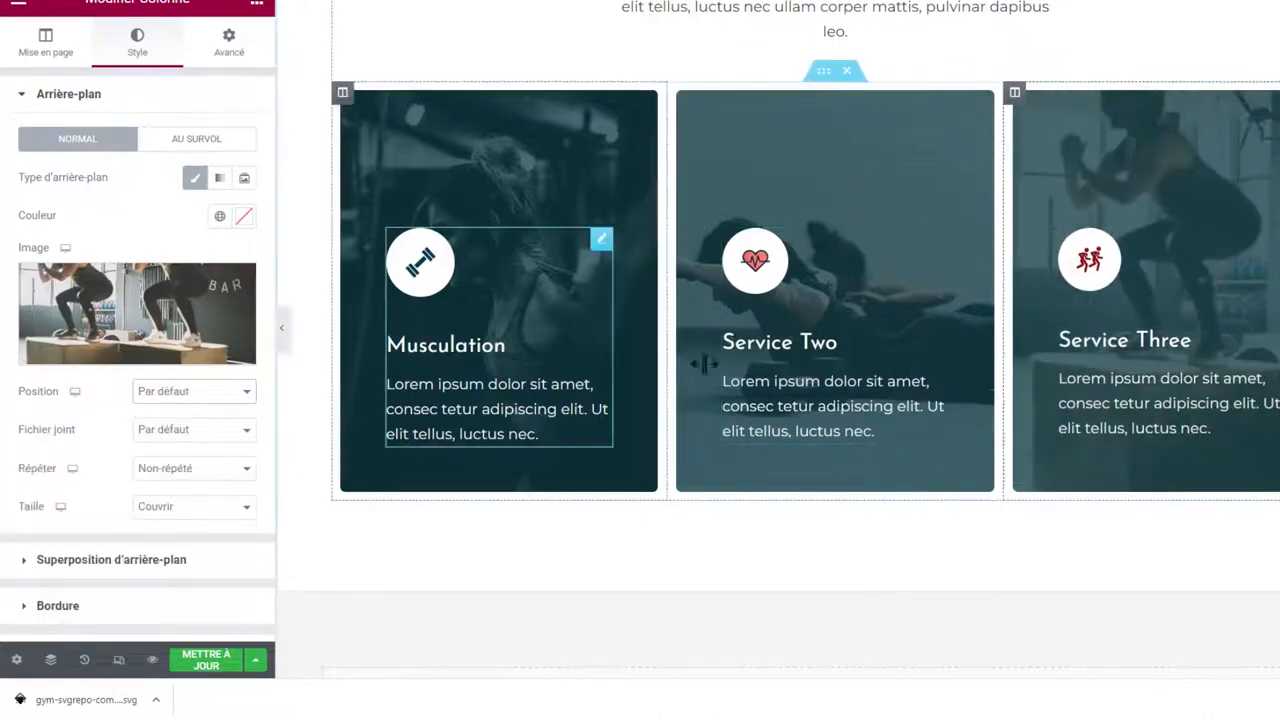
scroll(690, 360, "down", 3)
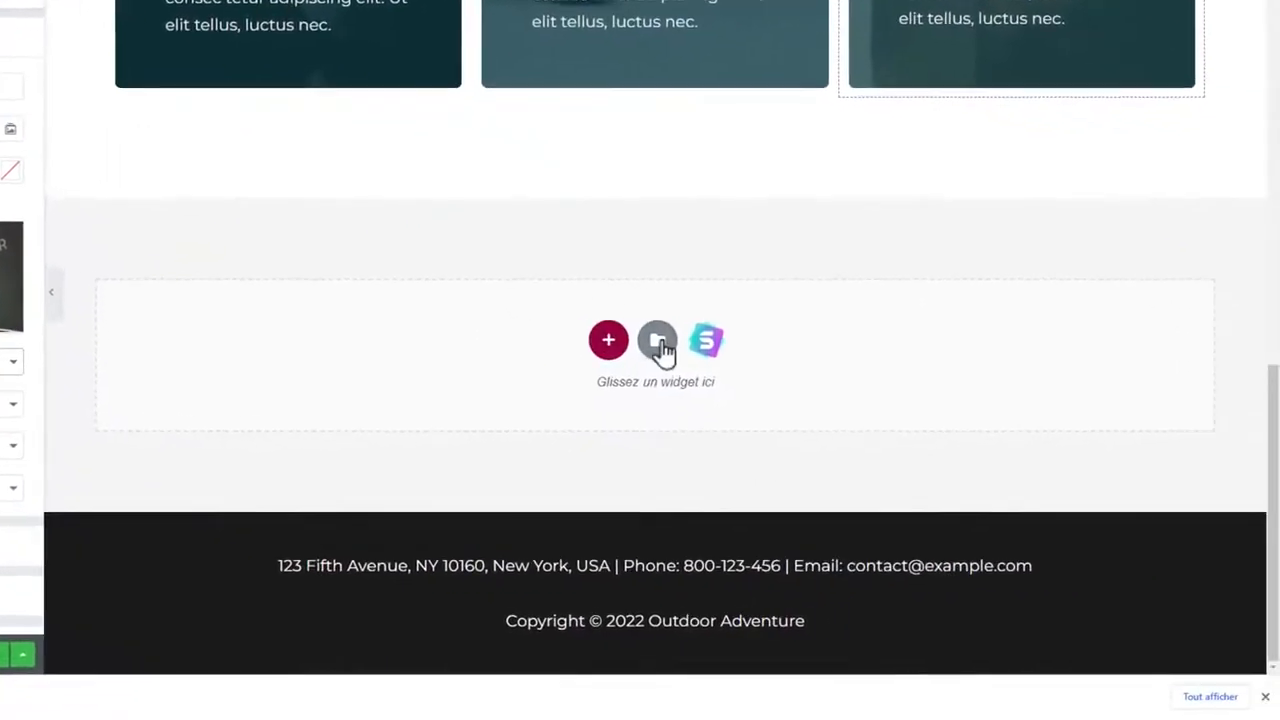
Insert the saved 'Section page a propos' template from My templates, applying its settings.
left_click(657, 342)
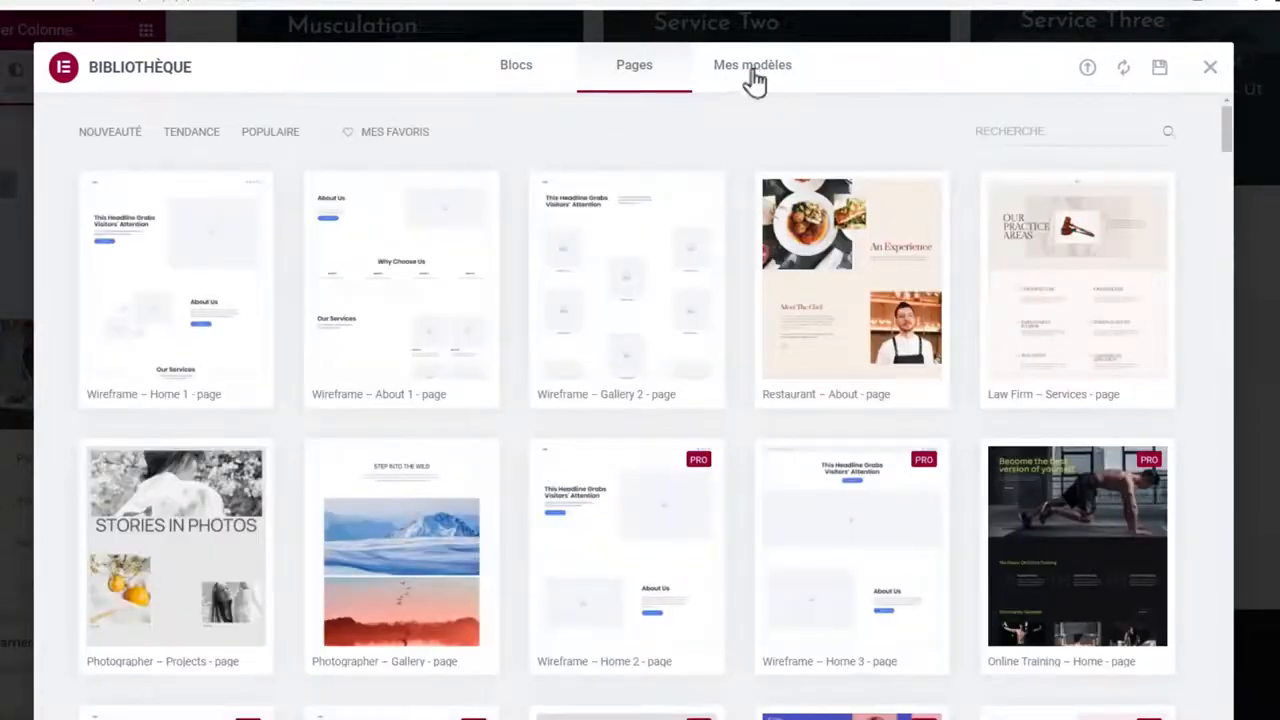
left_click(746, 70)
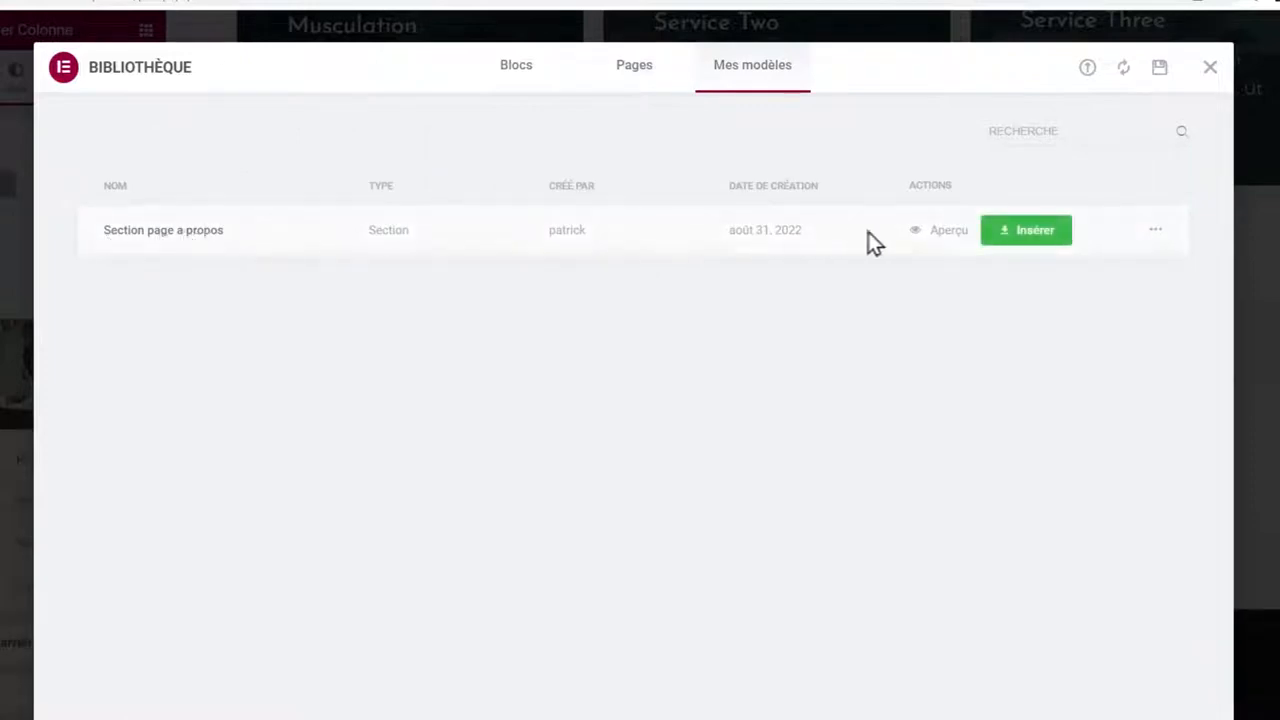
left_click(1020, 232)
left_click(731, 456)
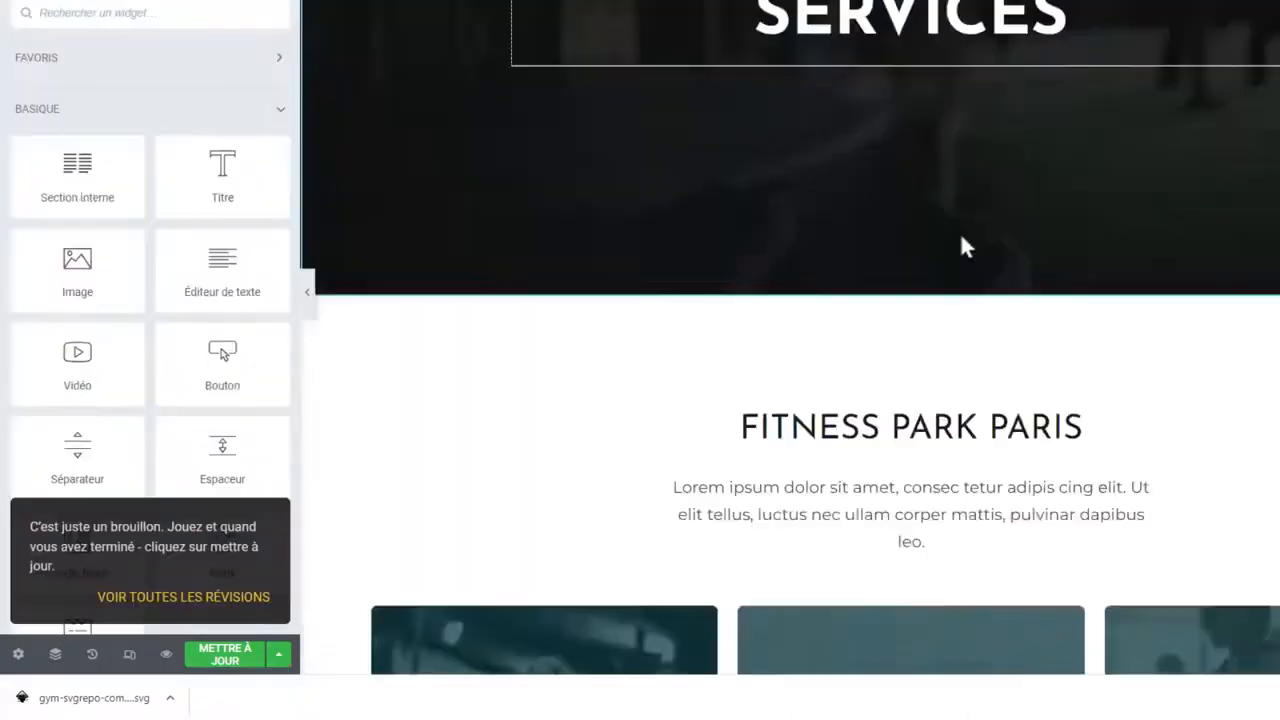
Dismiss the draft revision notice and clear the editor path from the web address.
scroll(965, 248, "down", 10)
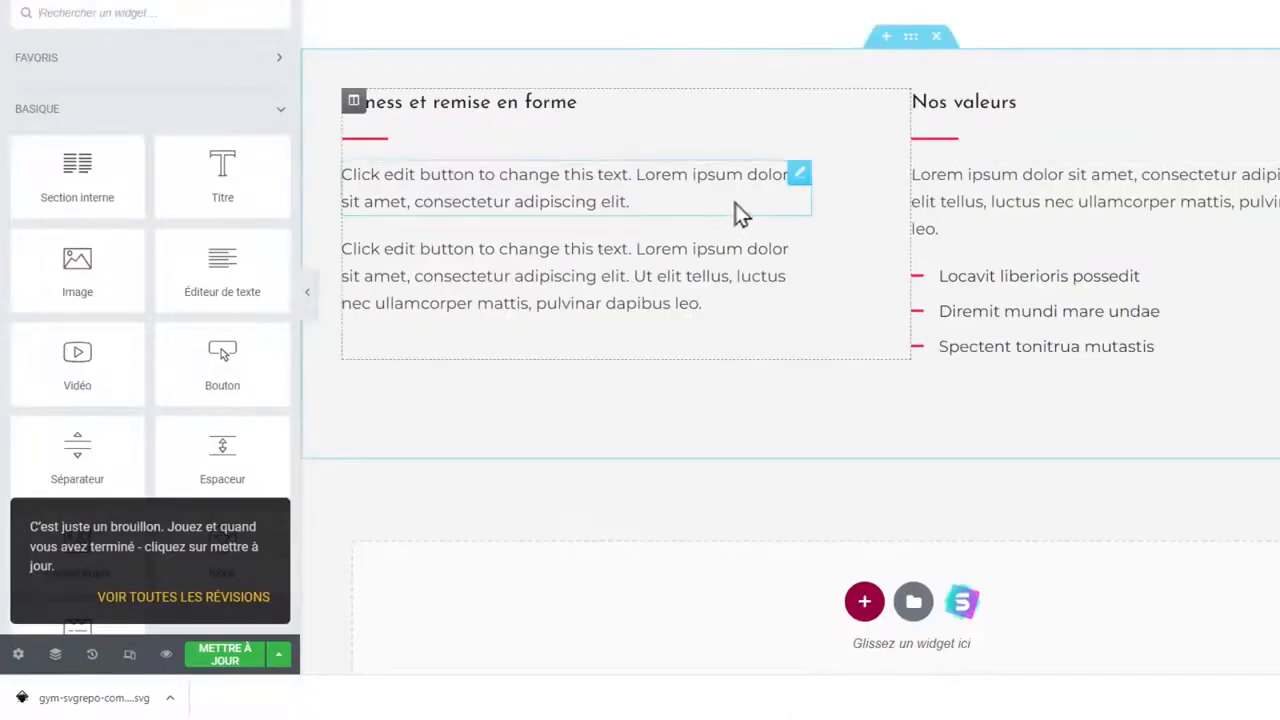
left_click(228, 654)
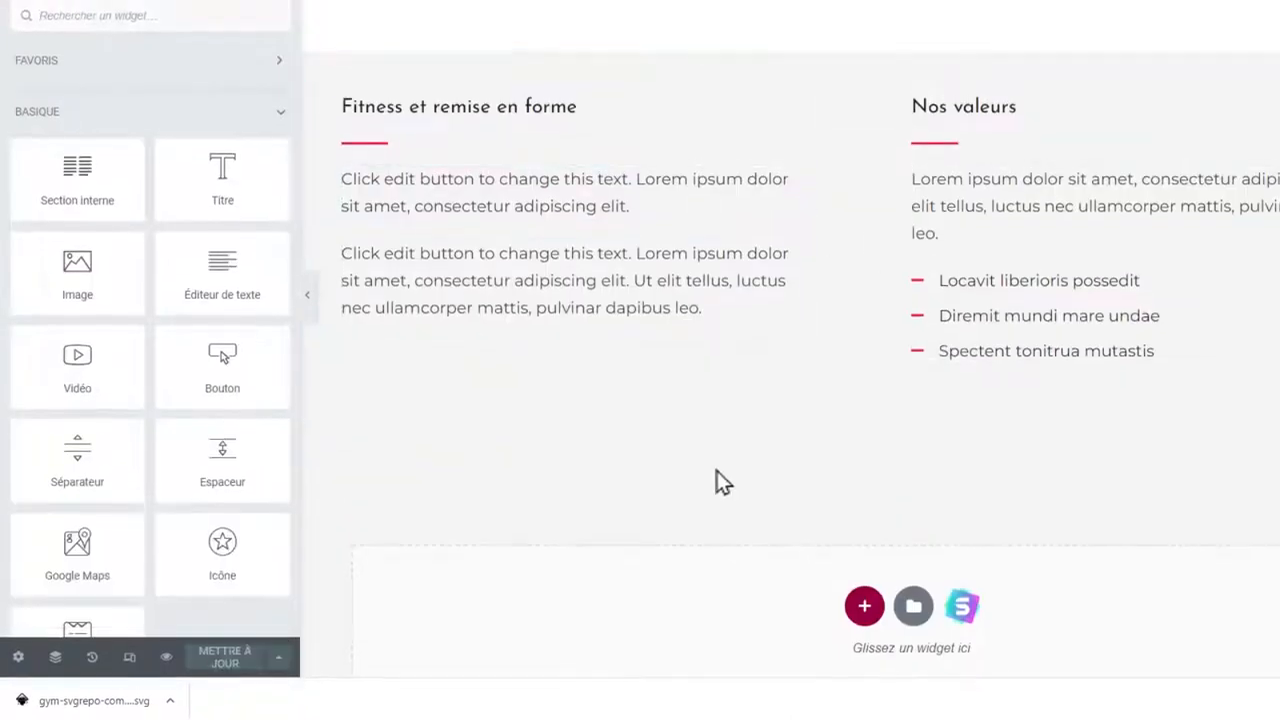
scroll(718, 470, "up", 10)
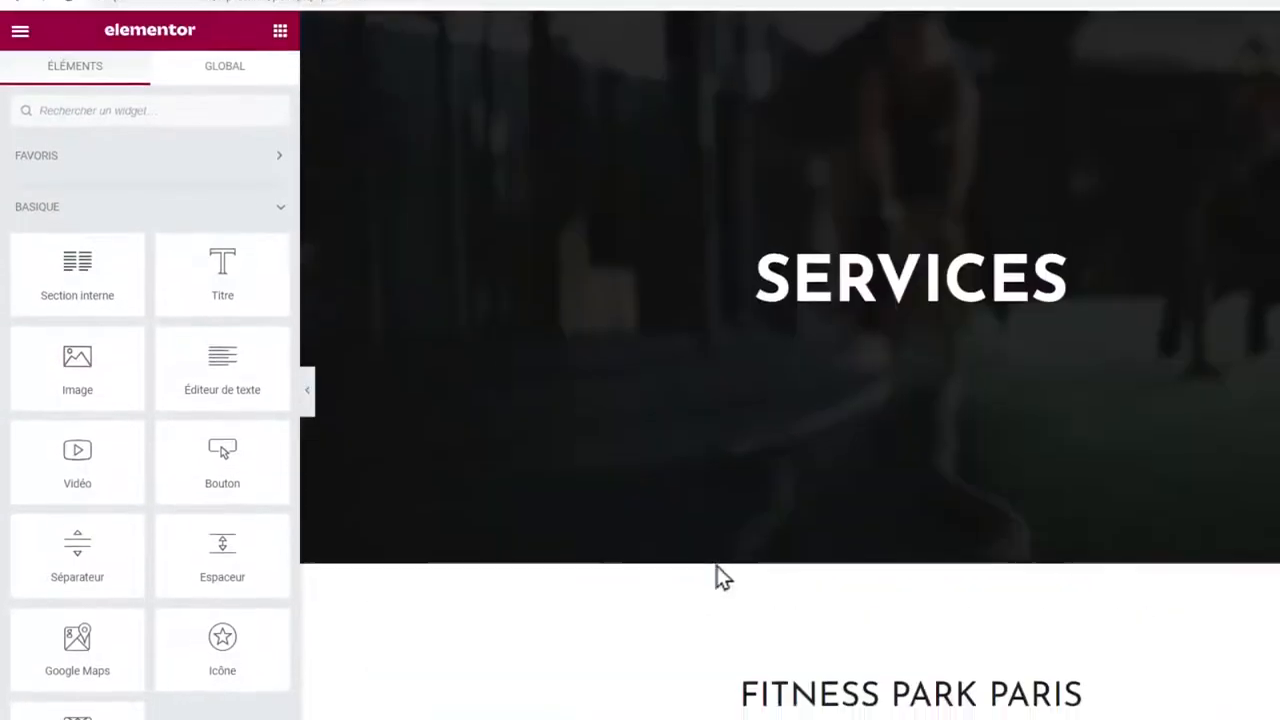
left_click_drag(223, 43, 606, 51)
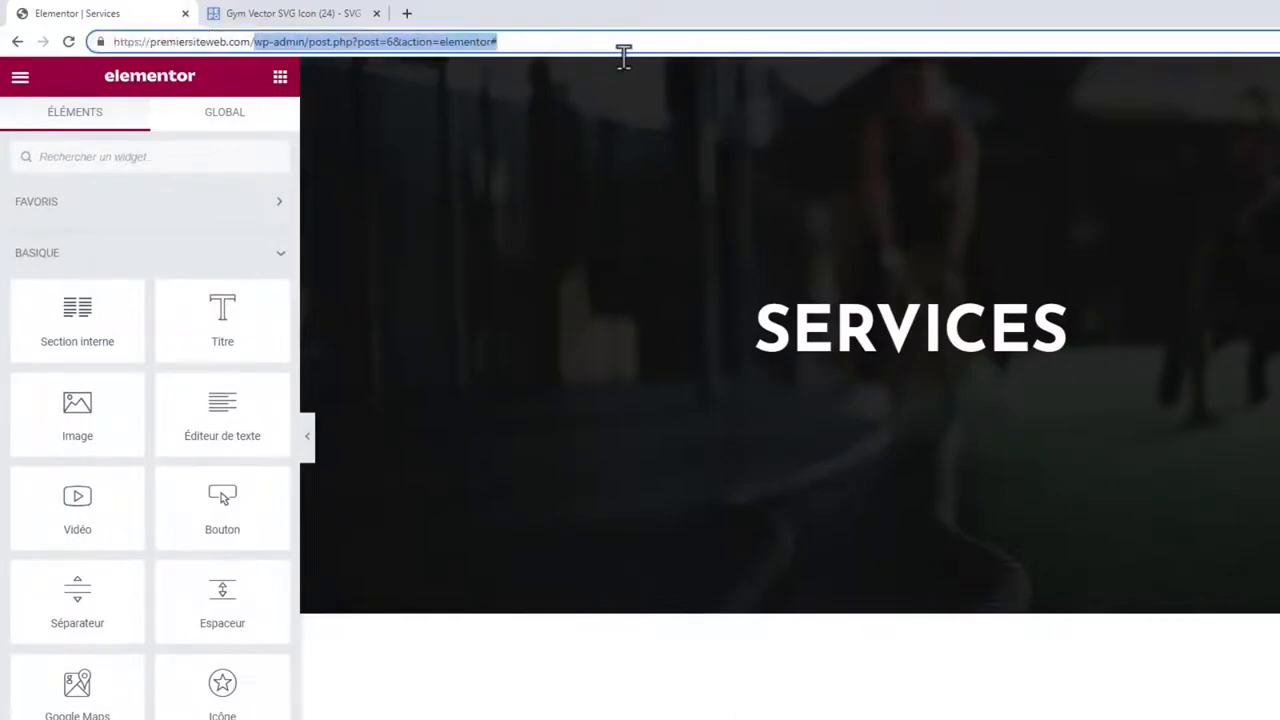
key("BackSpace")
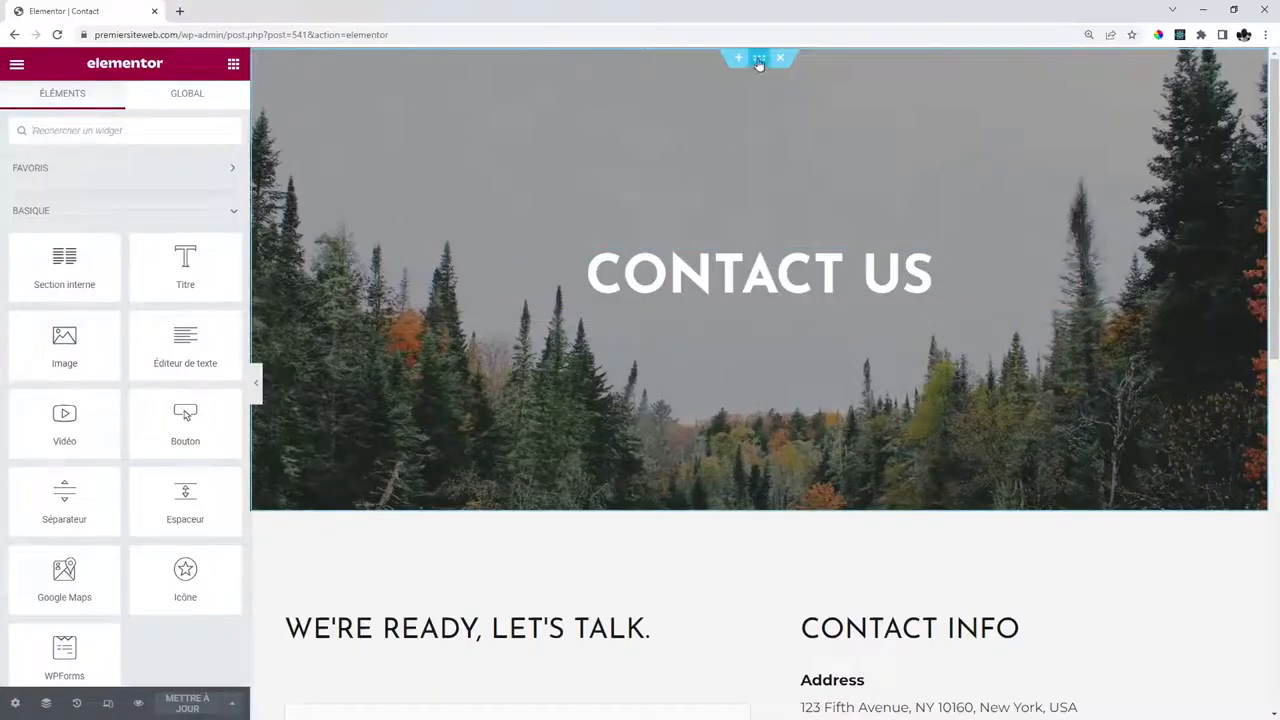
Set the Contact hero background to the box-jump gym photo with a darker overlay.
left_click(759, 60)
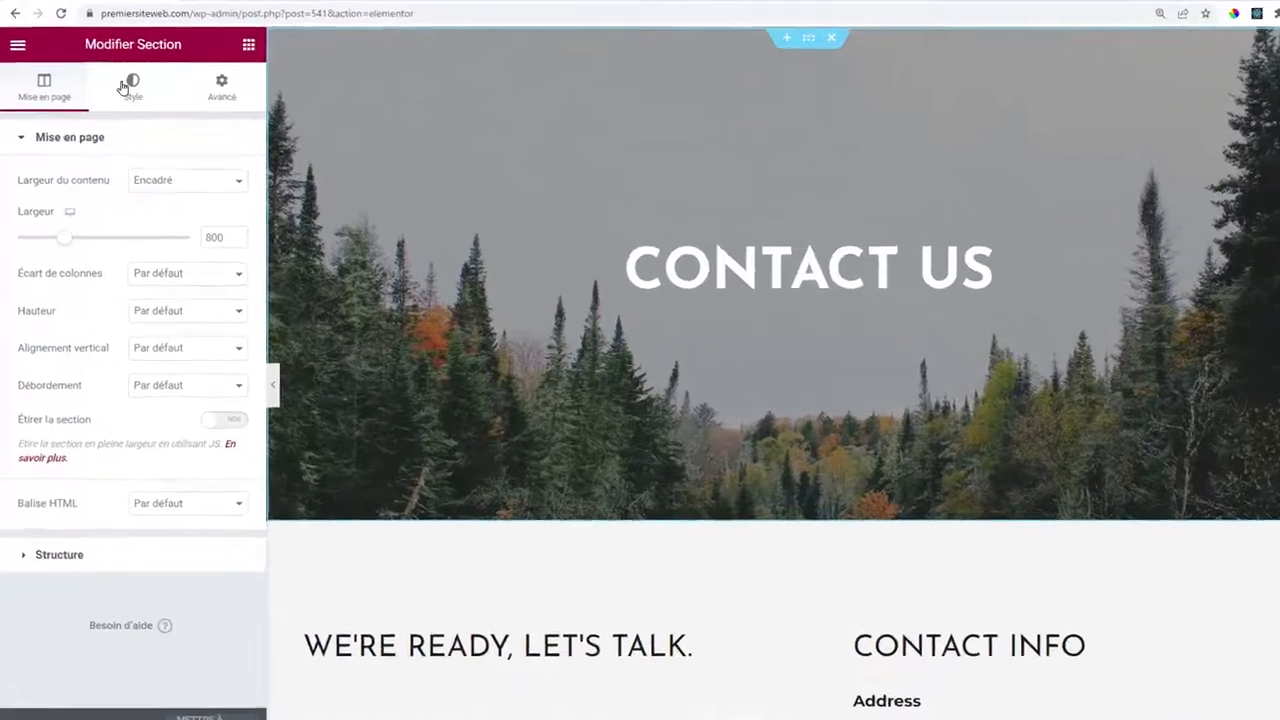
left_click(118, 104)
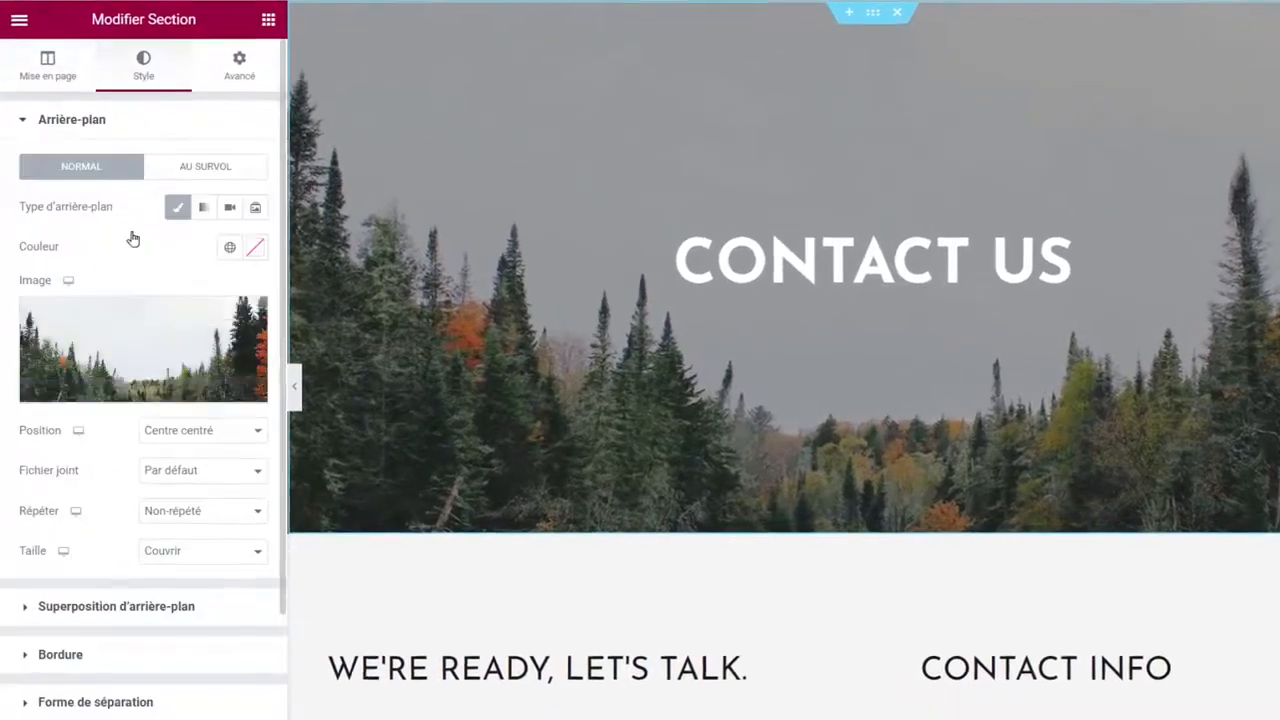
left_click(137, 353)
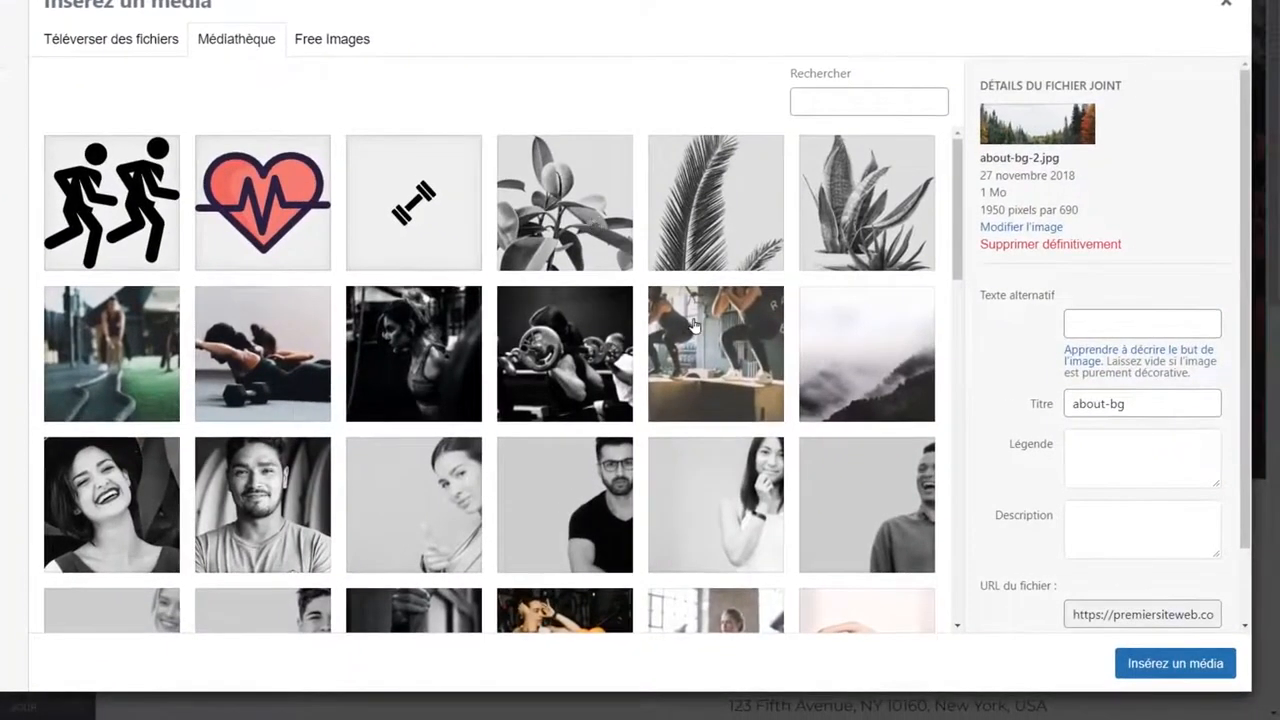
left_click(695, 325)
left_click(1175, 663)
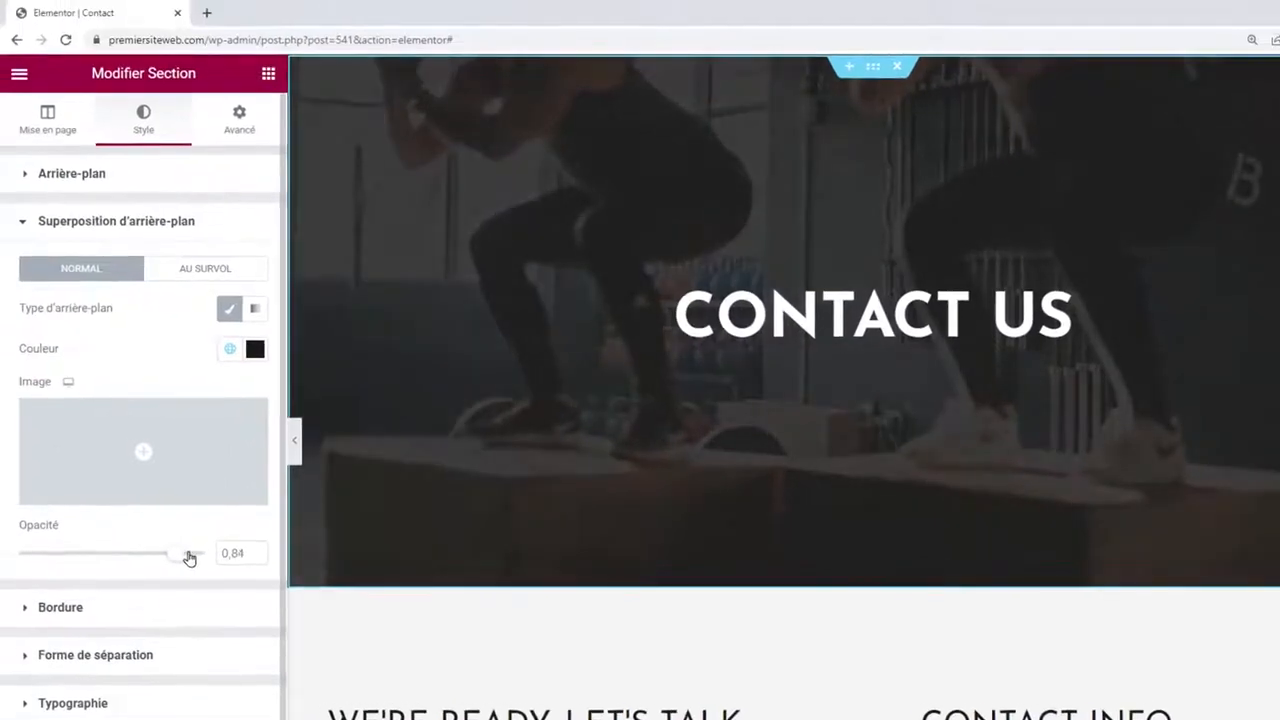
left_click_drag(189, 558, 195, 560)
Retype the CONTACT US heading as 'nous contacter', edit the next heading, and save the page.
left_click(870, 316)
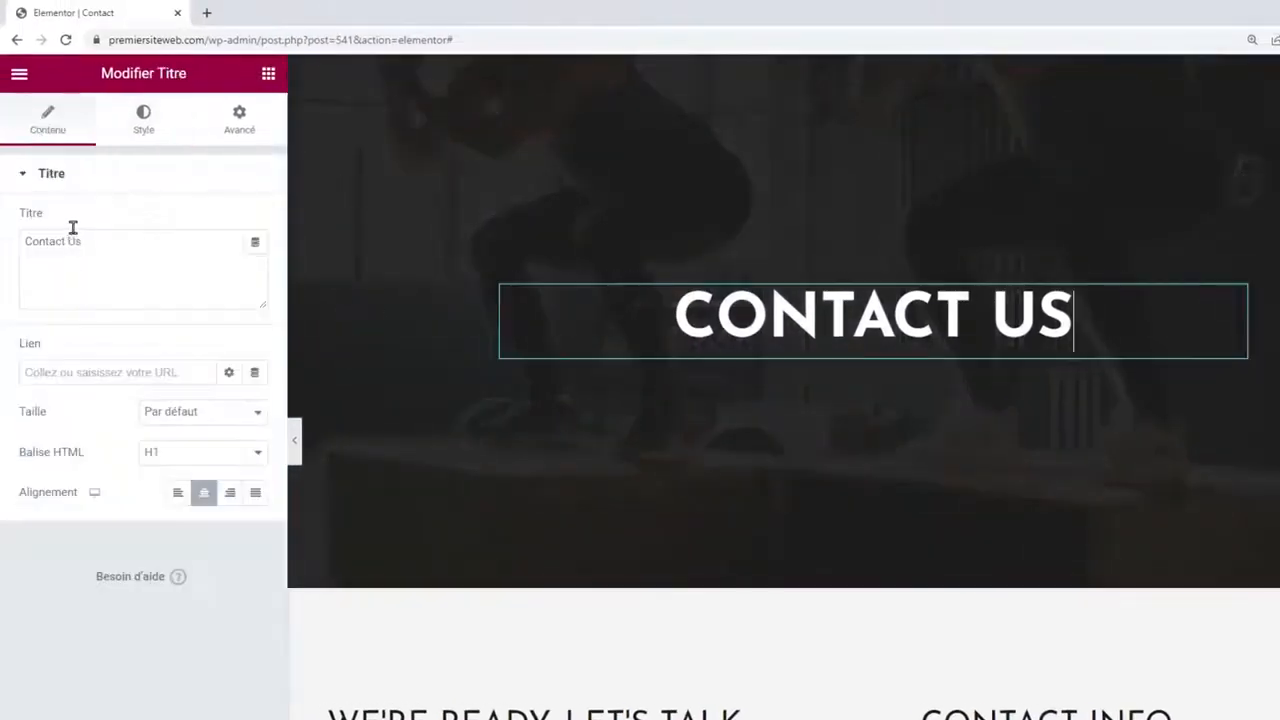
left_click_drag(114, 256, 1, 262)
type("nous contacter")
scroll(651, 314, "down", 5)
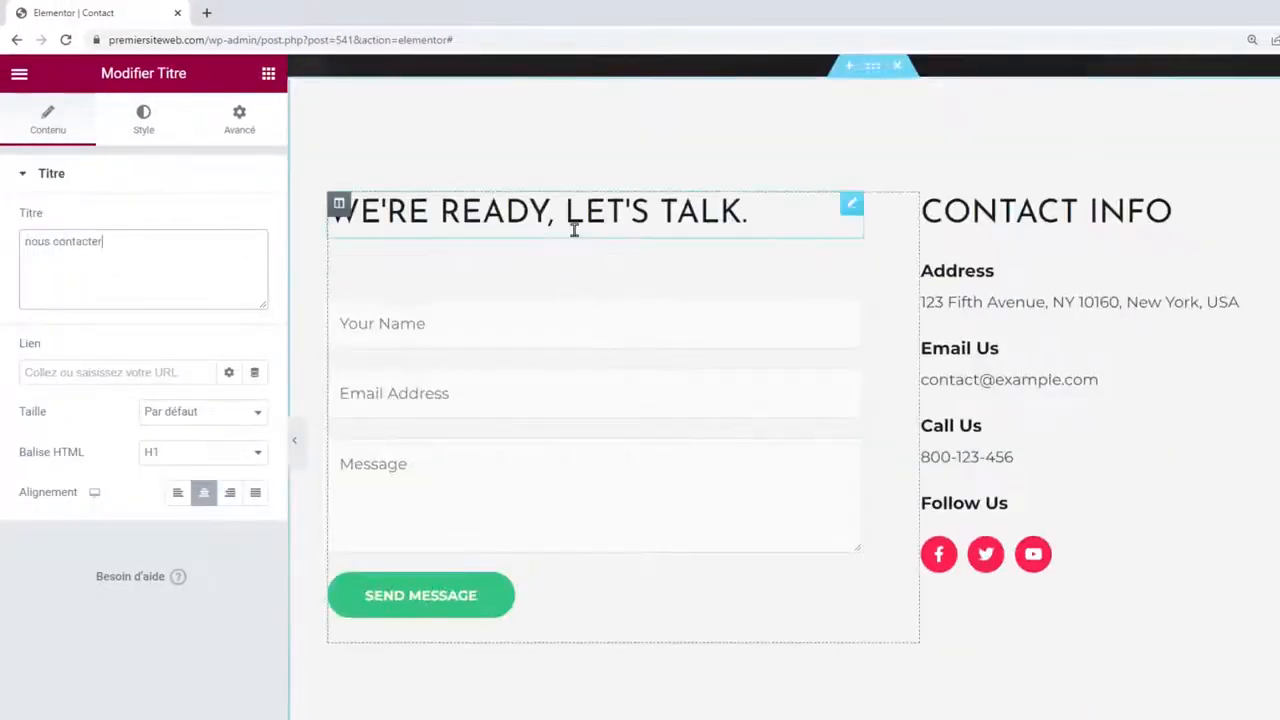
left_click_drag(145, 246, 2, 246)
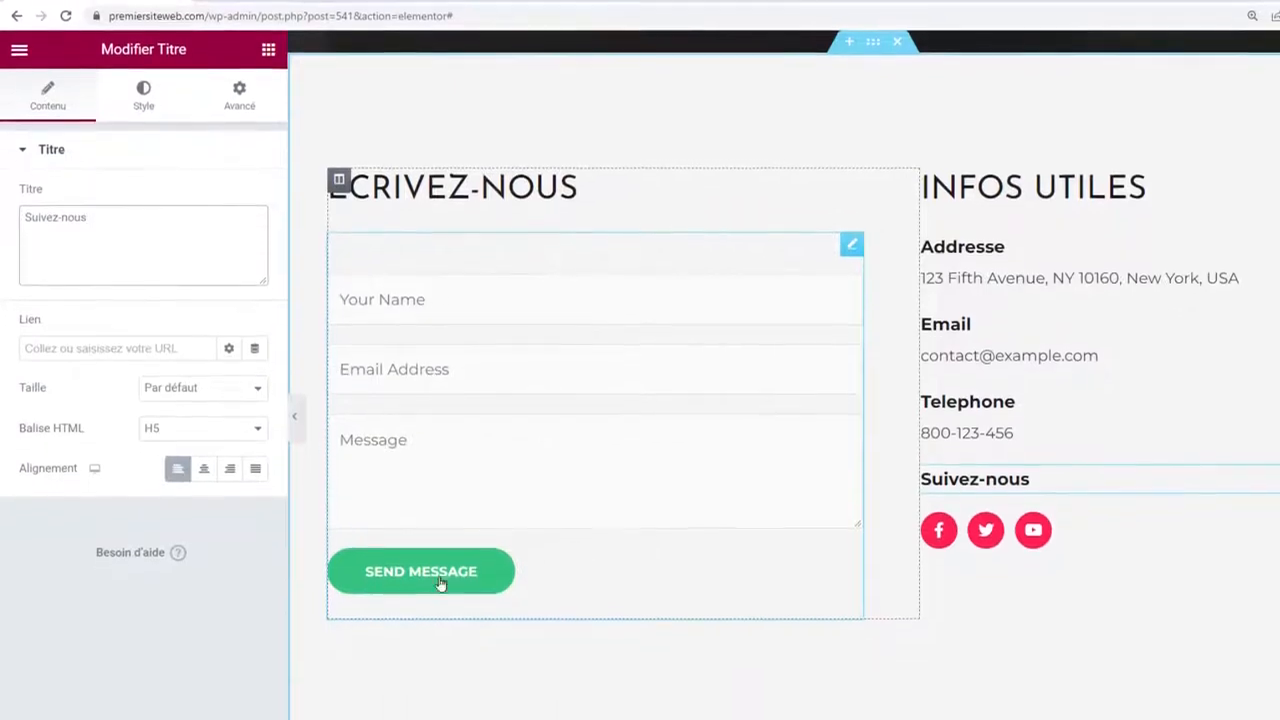
left_click(222, 700)
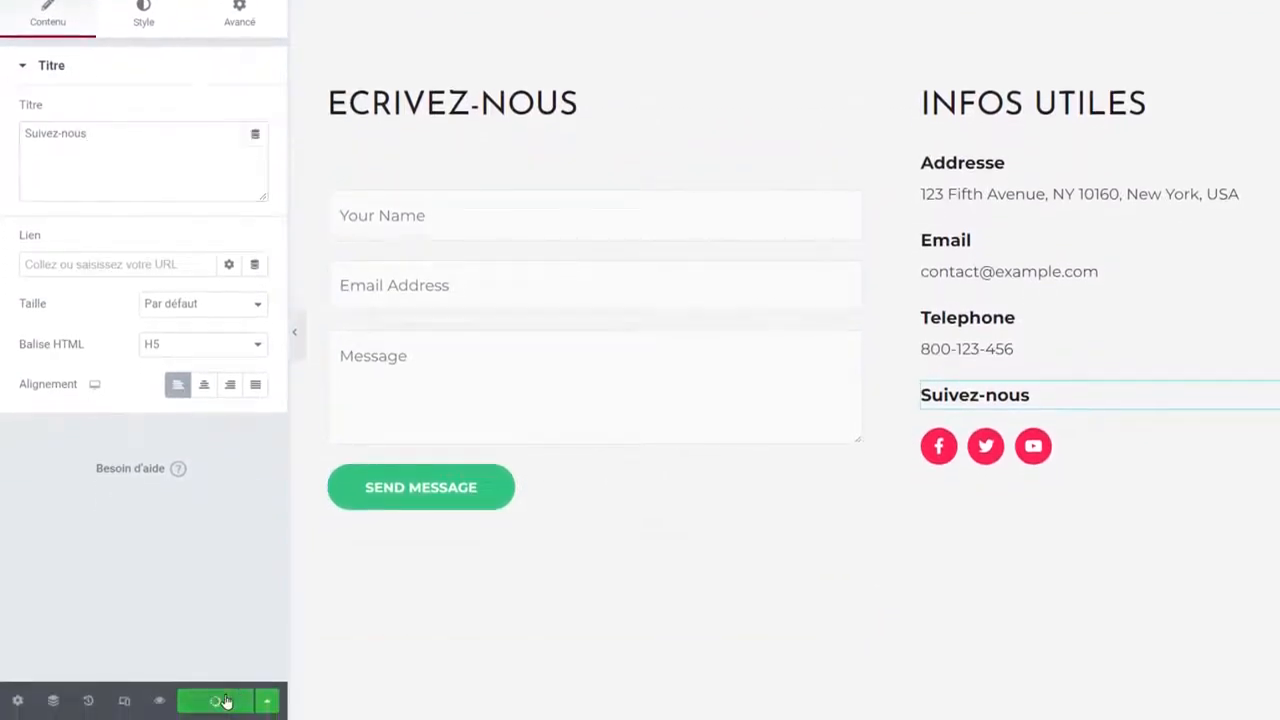
left_click_drag(219, 40, 753, 43)
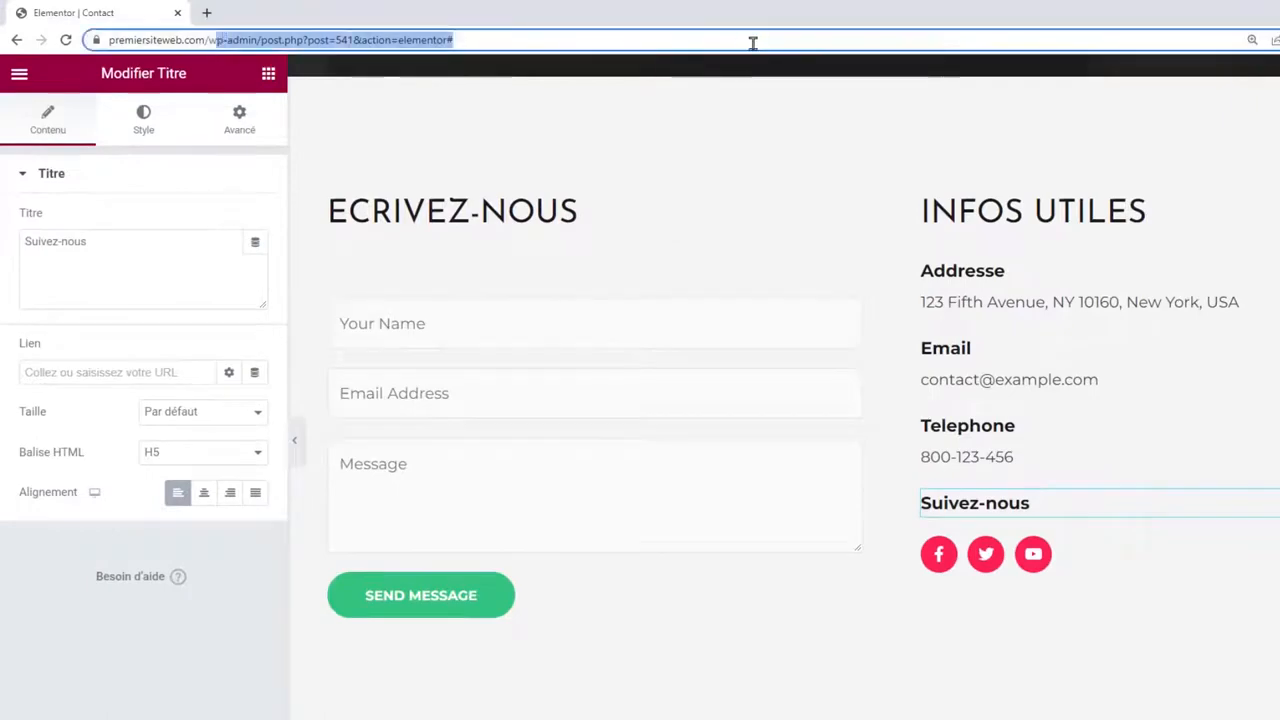
Go to the dashboard and open Contact Form in the WPForms builder.
type("p-admin/")
key("Return")
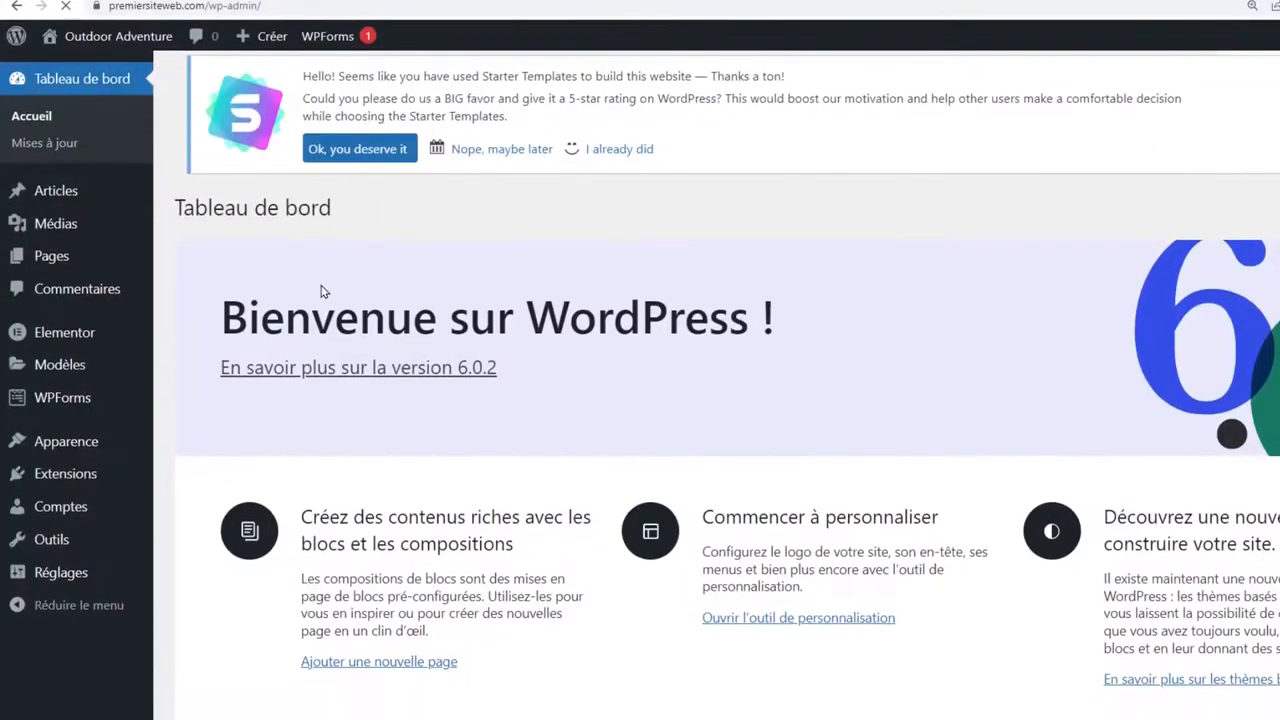
mouse_move(58, 405)
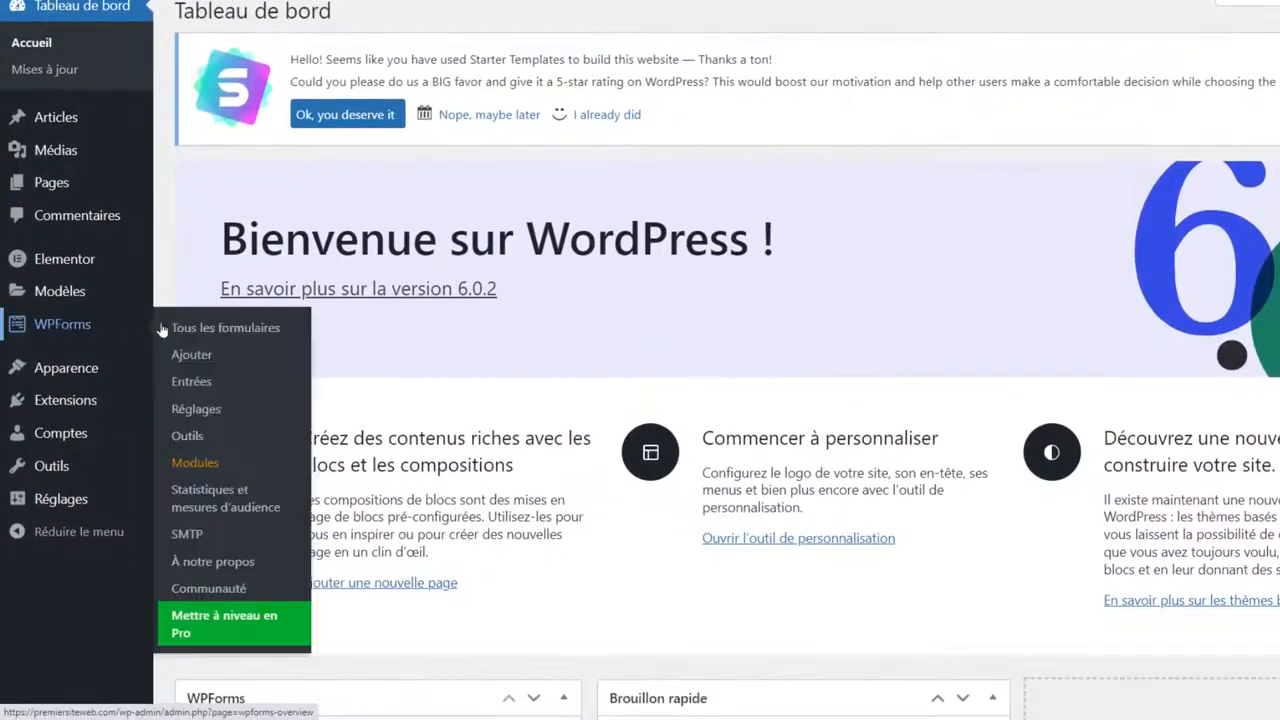
left_click(214, 328)
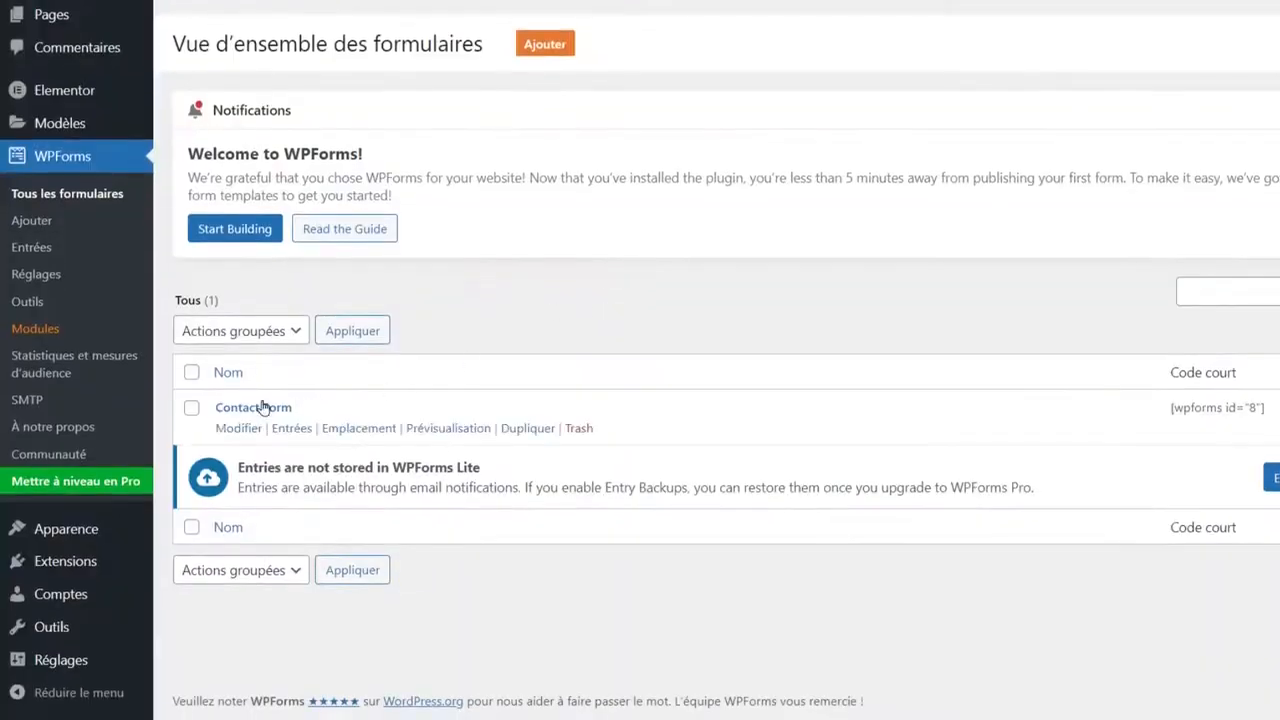
left_click(262, 406)
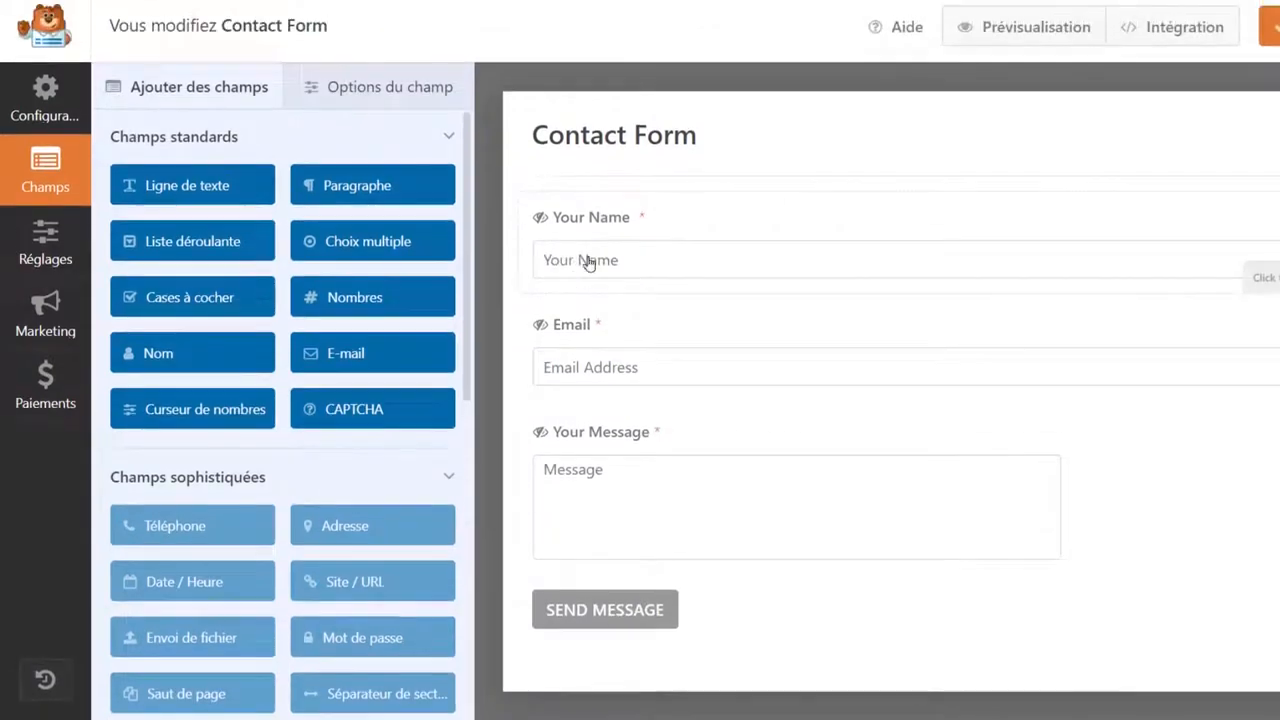
Set the name and email placeholders to 'Votre nom' and 'Votre adresse email'.
left_click(691, 262)
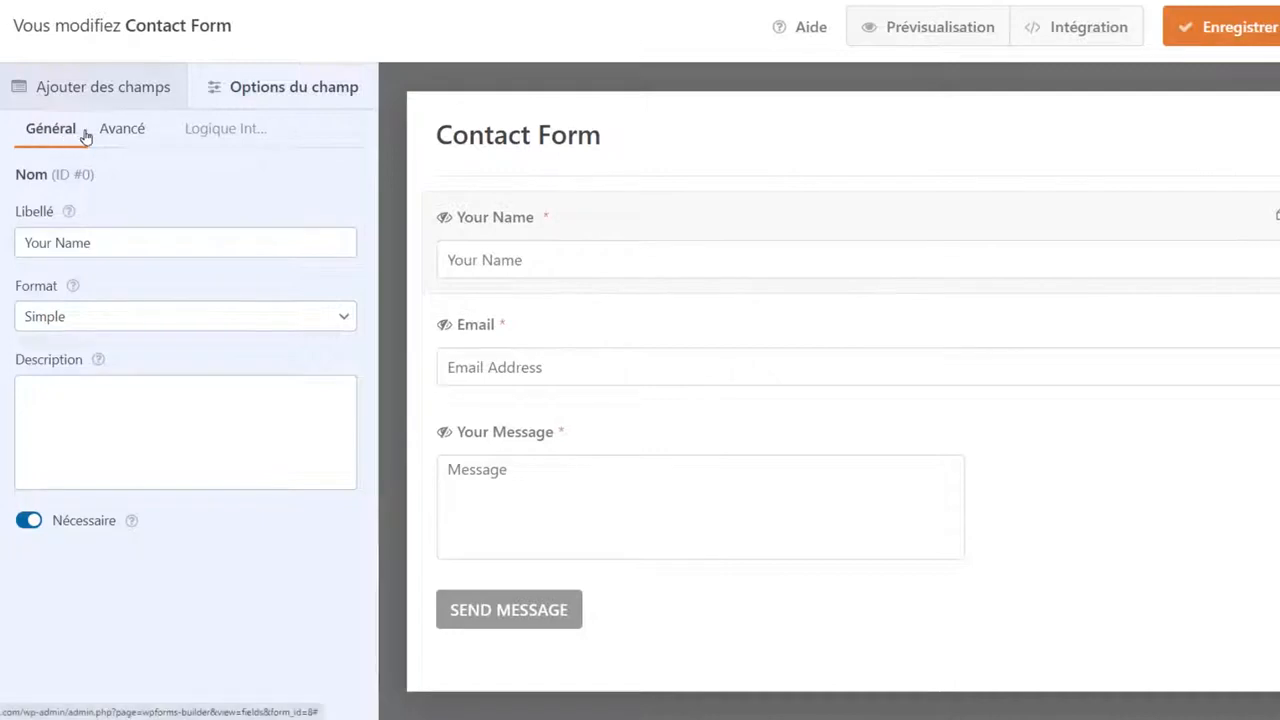
left_click(120, 134)
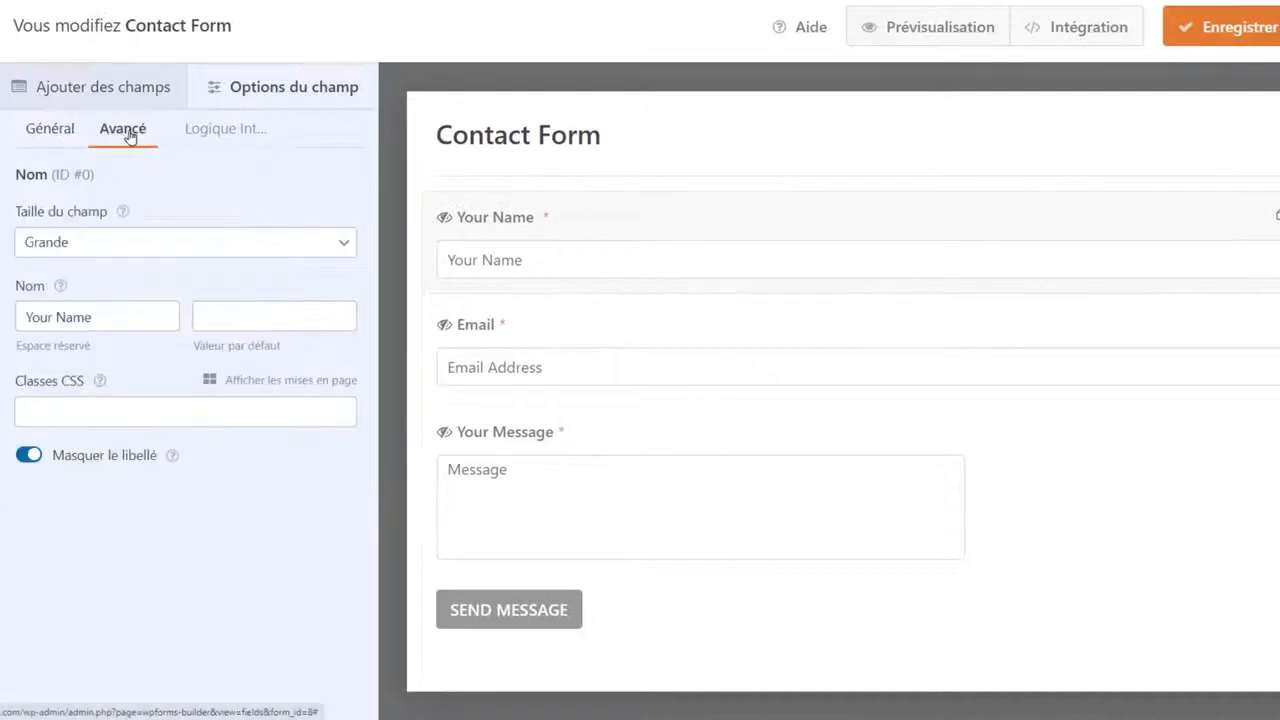
left_click_drag(29, 315, 197, 315)
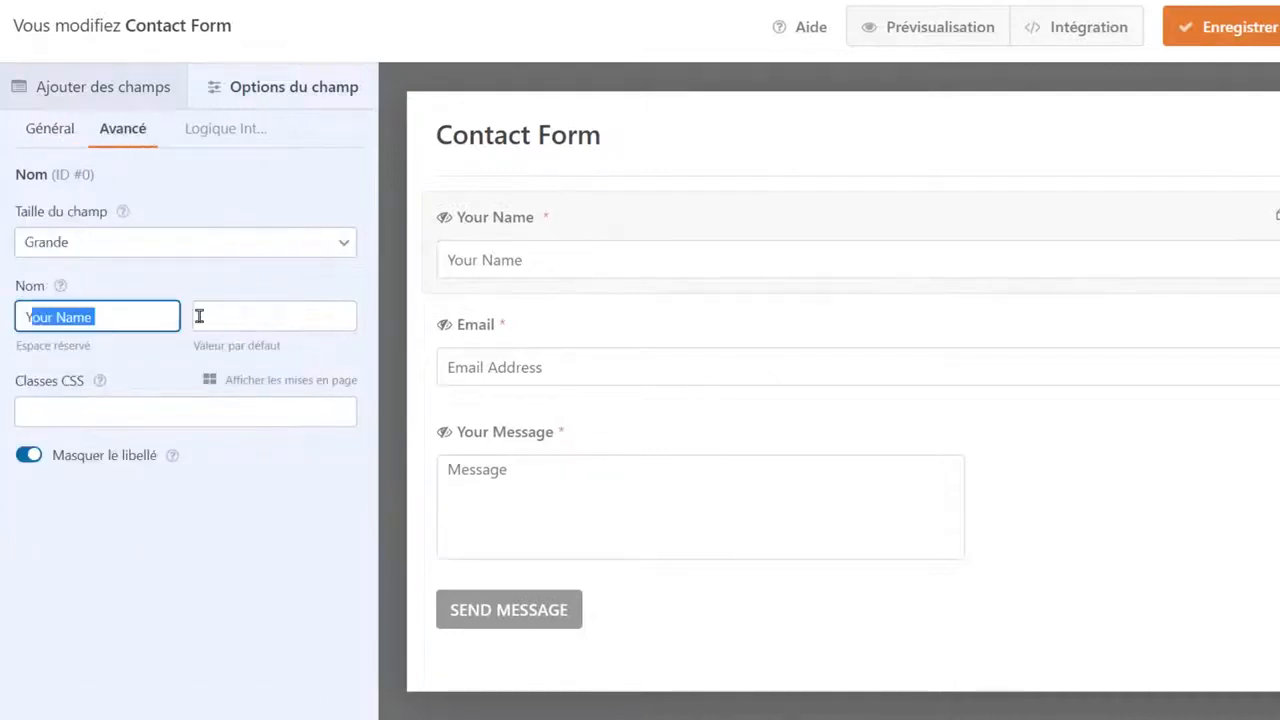
type("Y")
type("otre ")
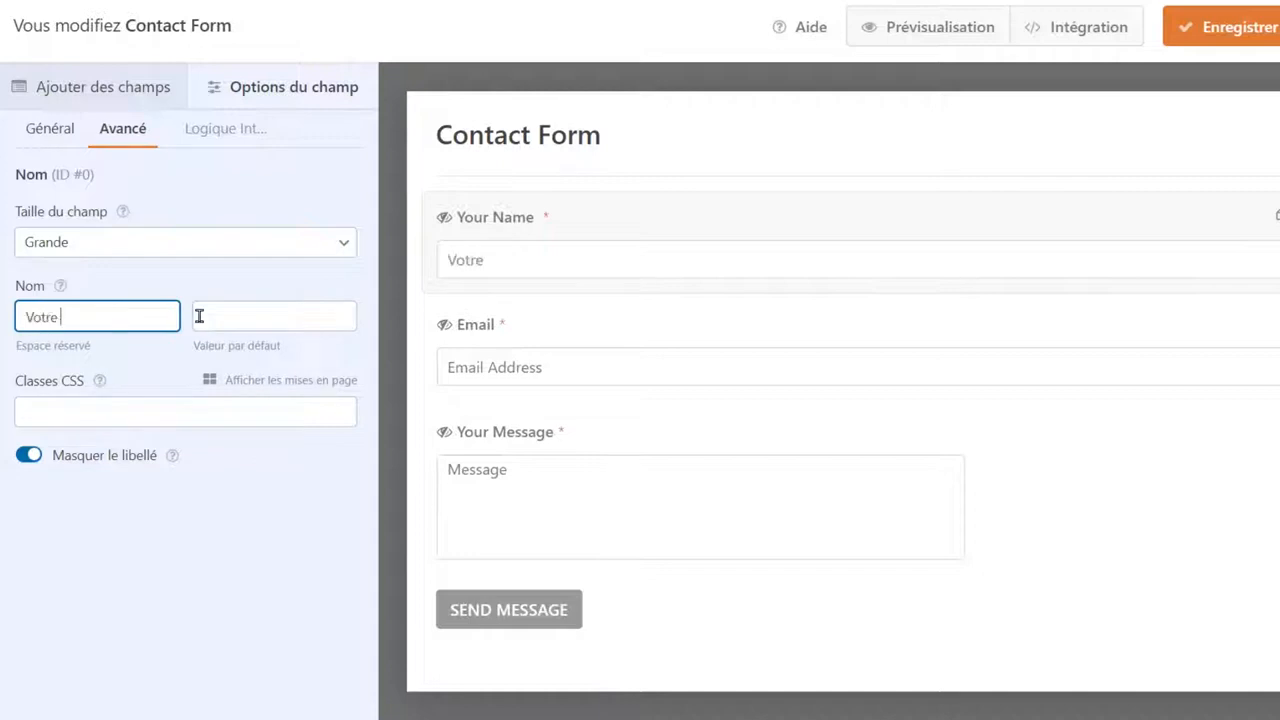
type("nom")
left_click(608, 362)
left_click(122, 128)
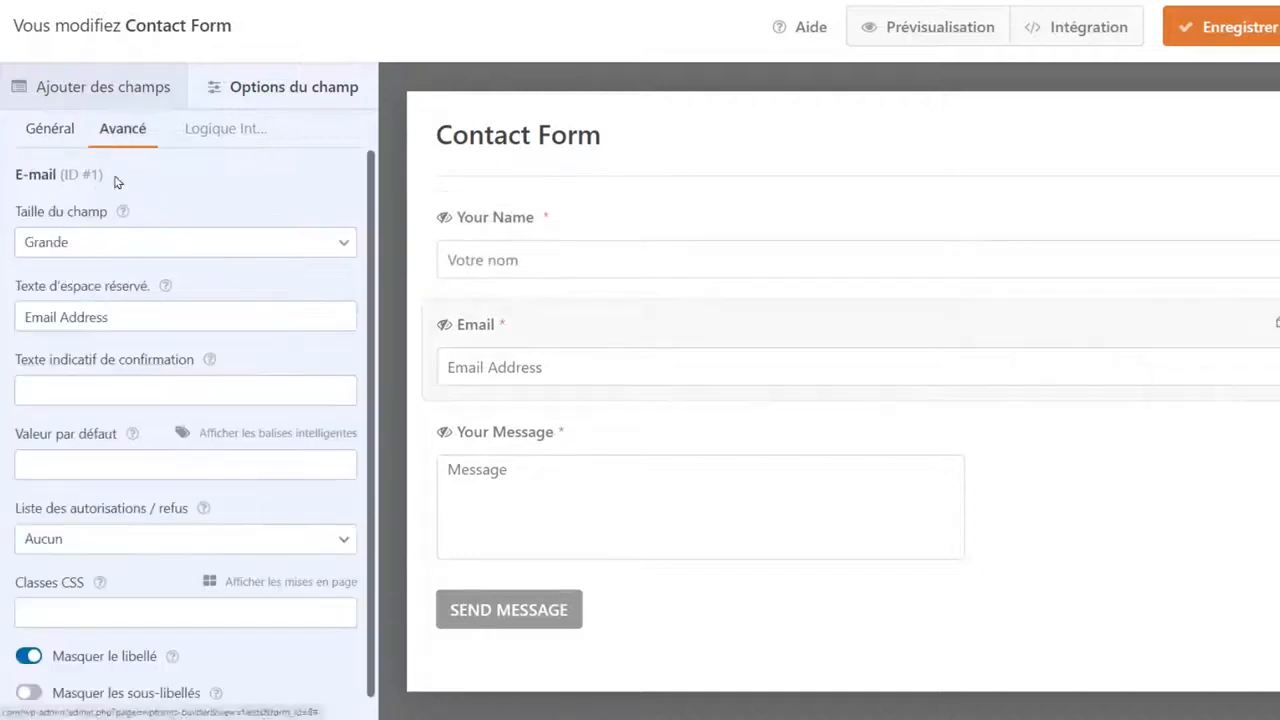
left_click_drag(120, 318, 2, 338)
type("Votre adre")
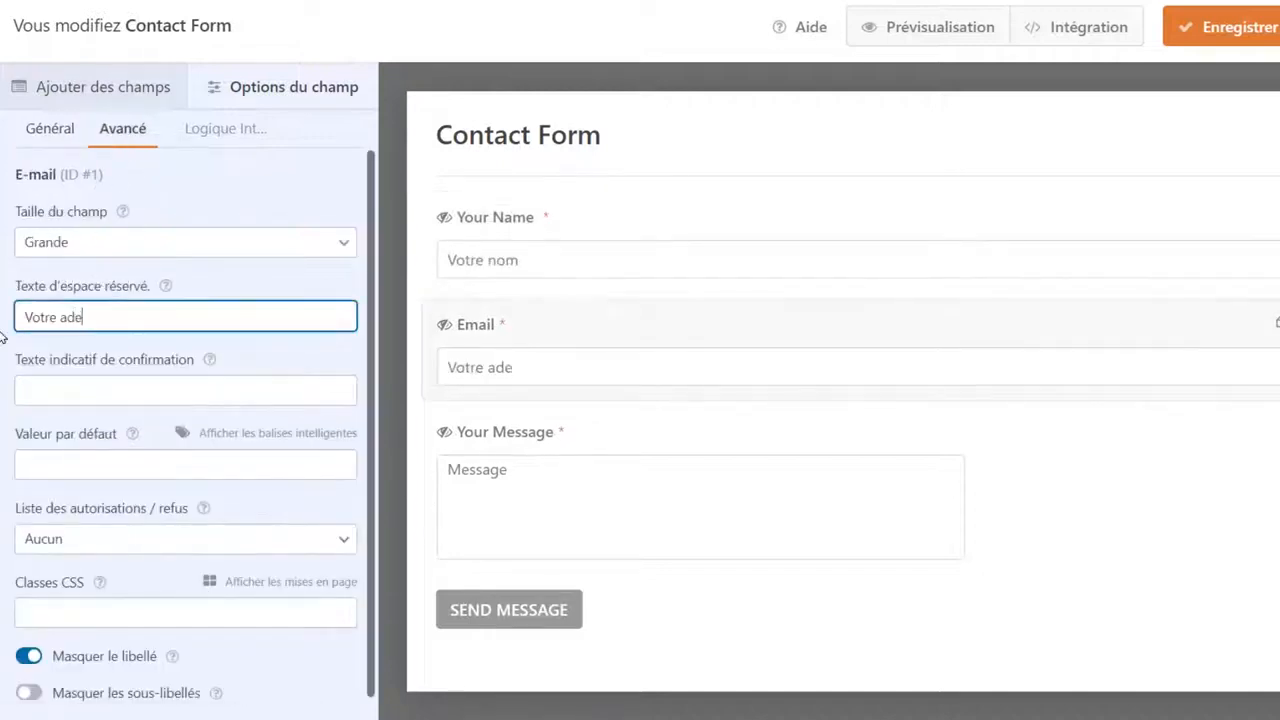
type("sse email")
Set the message field placeholder to 'Votre message'.
left_click(674, 477)
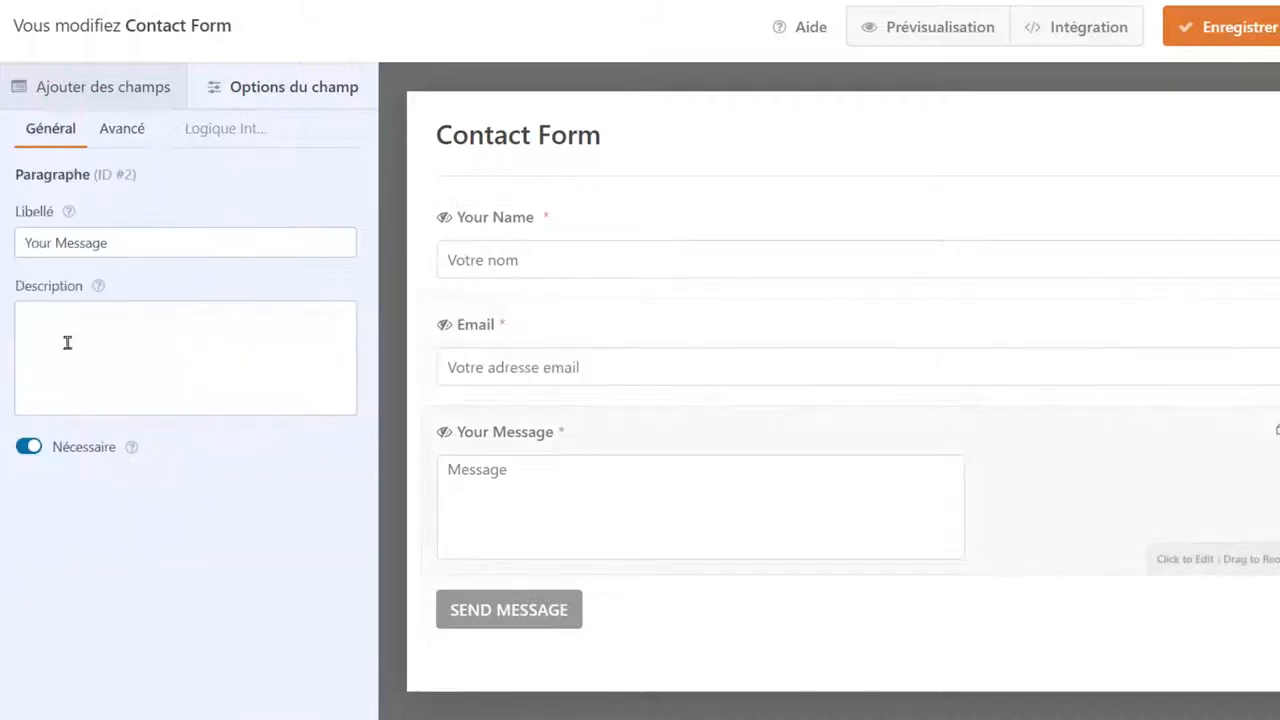
left_click(121, 132)
left_click(29, 316)
key("Delete")
type("Votre message")
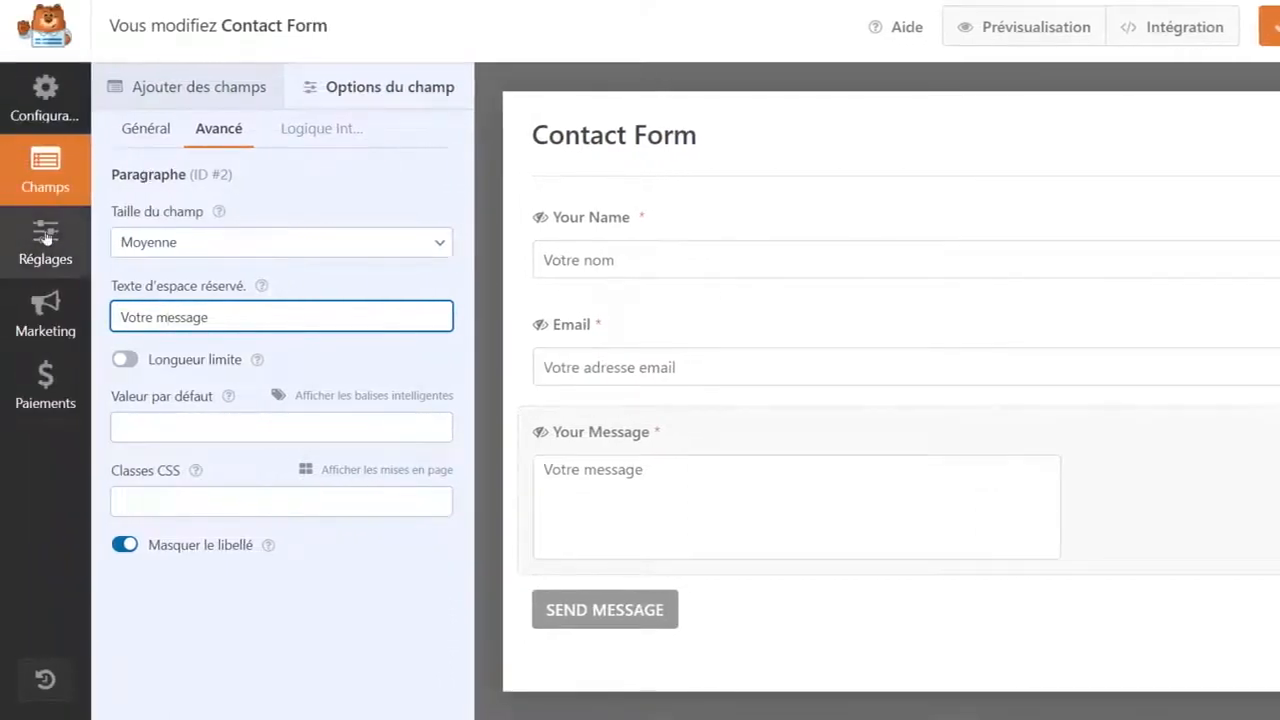
left_click(45, 236)
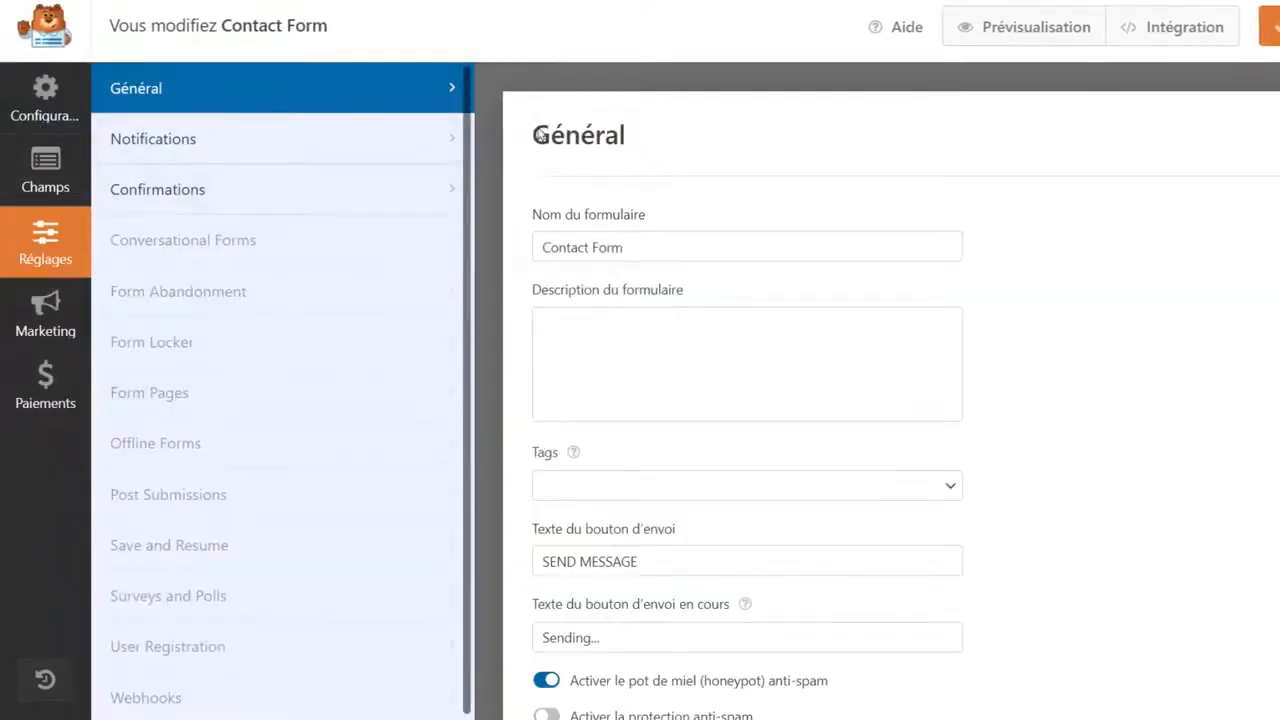
Change the submit text to 'Envoyer le message' and in-progress text to 'En cours d'envoi...'.
scroll(585, 320, "down", 1)
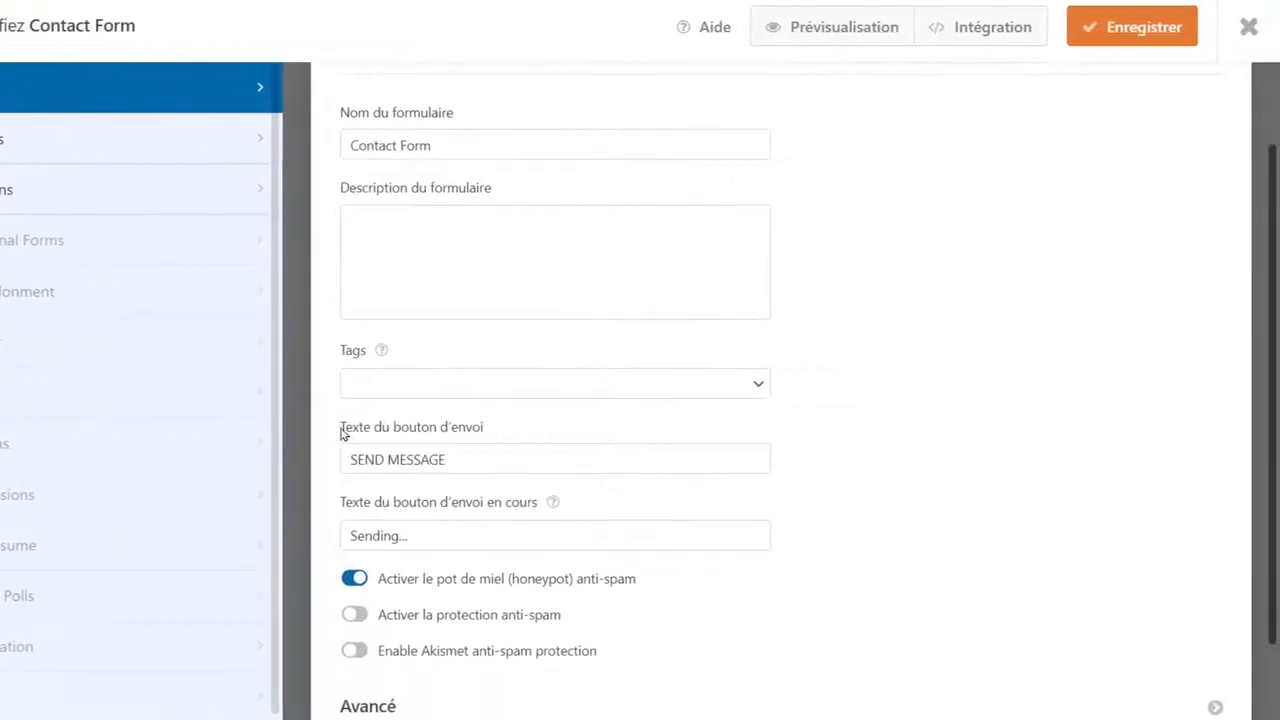
type("E")
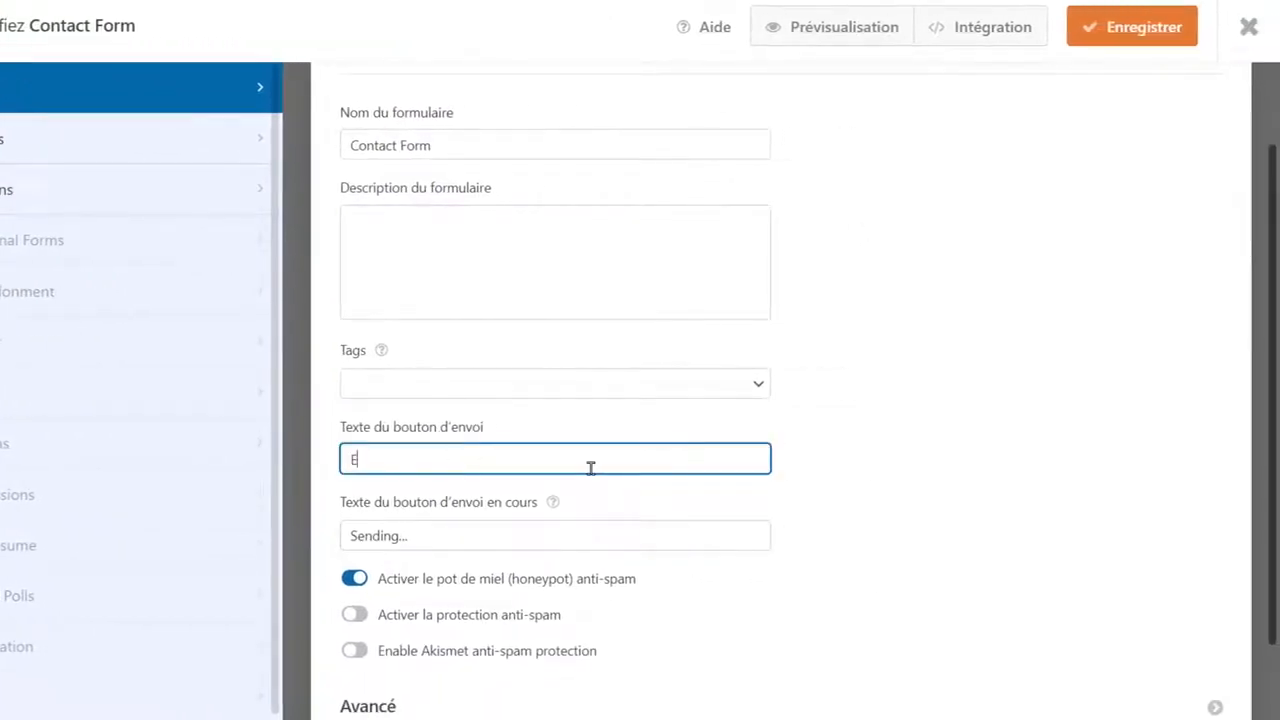
type("nvoyer le message")
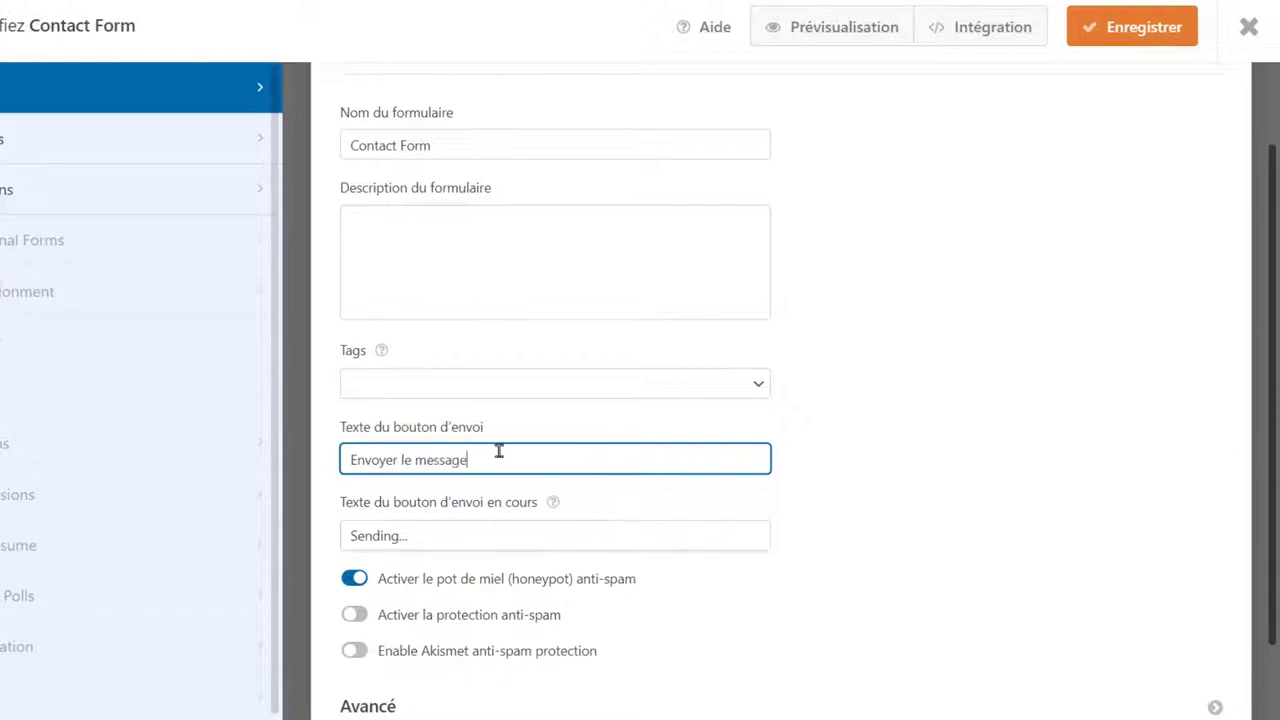
double_click(351, 535)
type("En cours d")
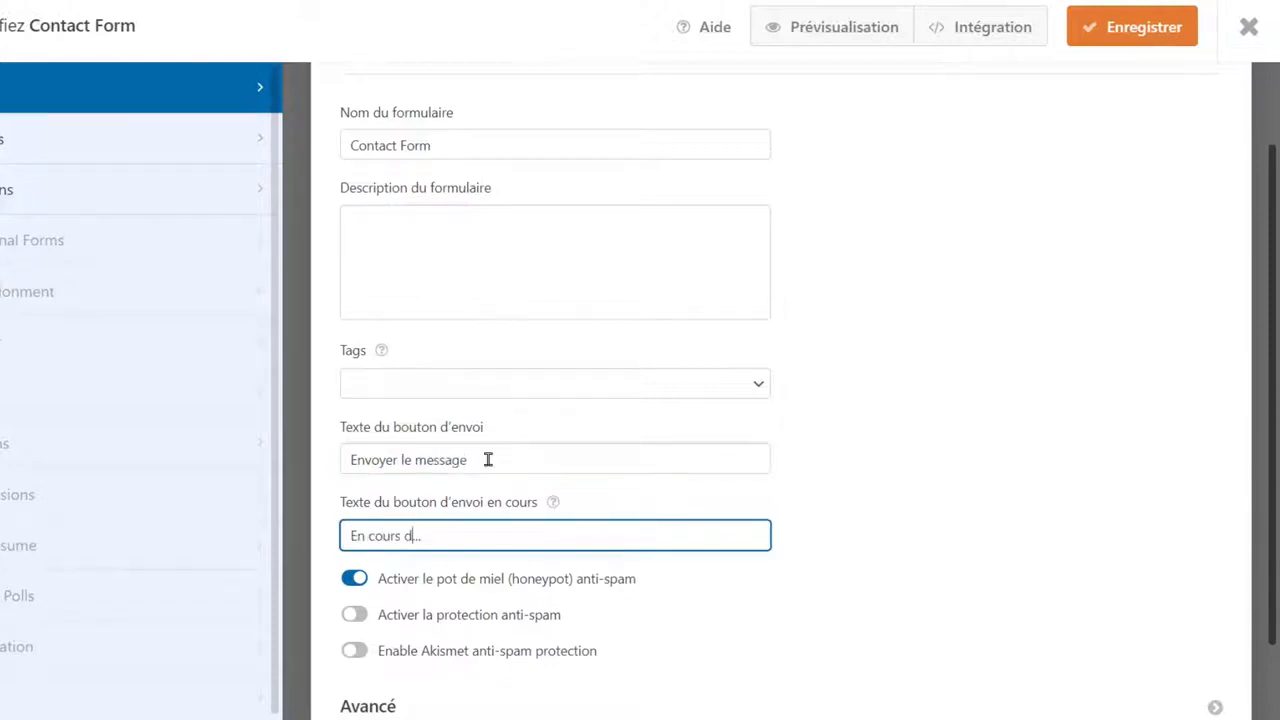
type("'envoi")
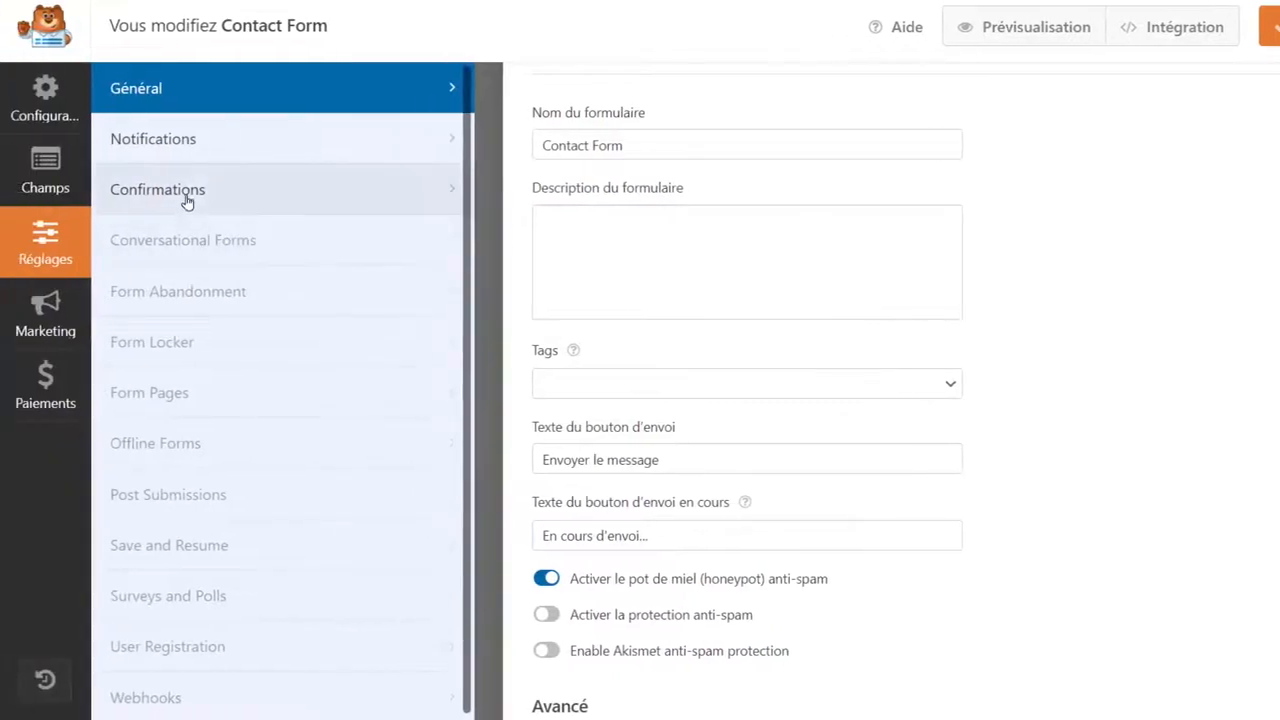
Replace the confirmation message with 'Merci de nous avoir ecris !' and save the form.
left_click(186, 199)
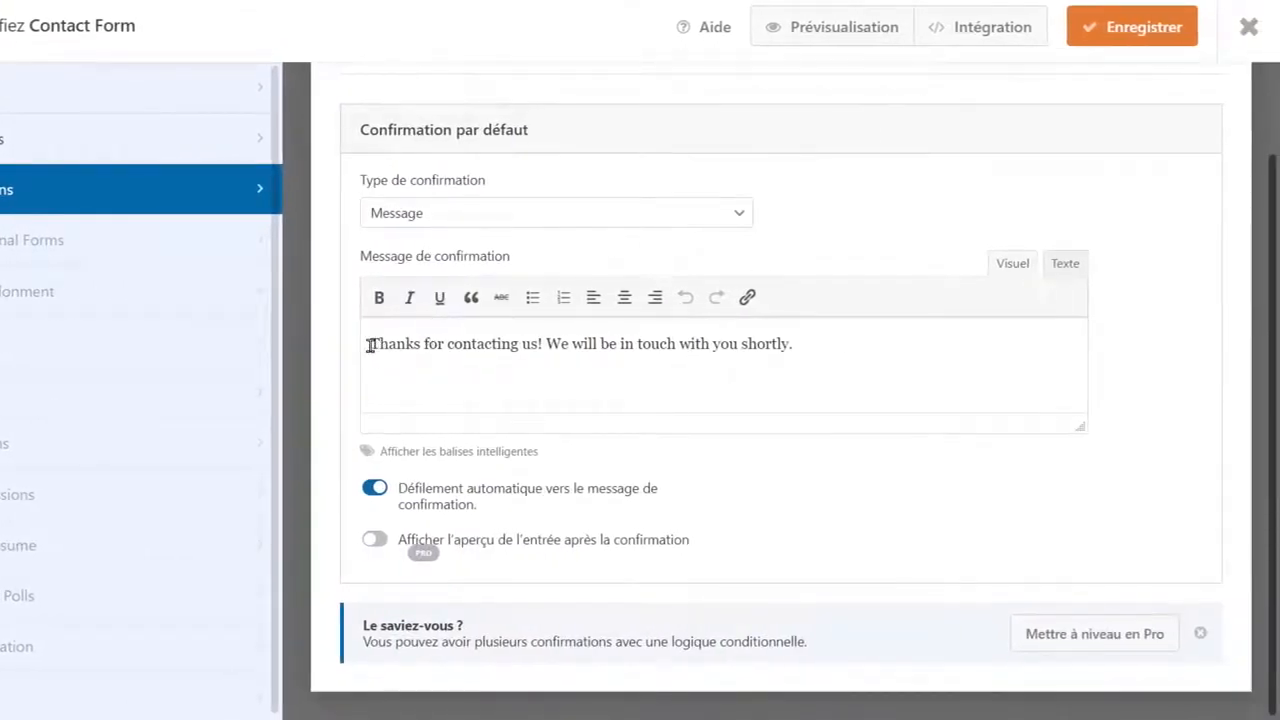
left_click_drag(368, 345, 840, 344)
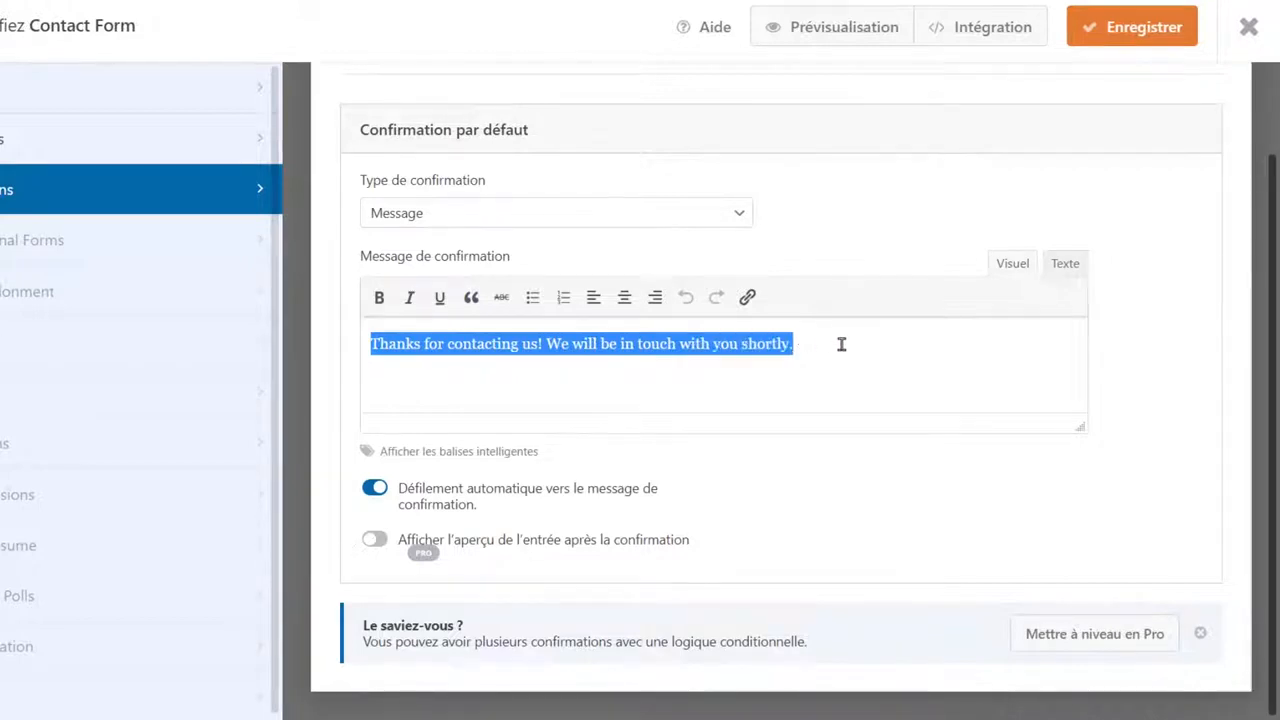
type("Merci de nous avoir ecris !")
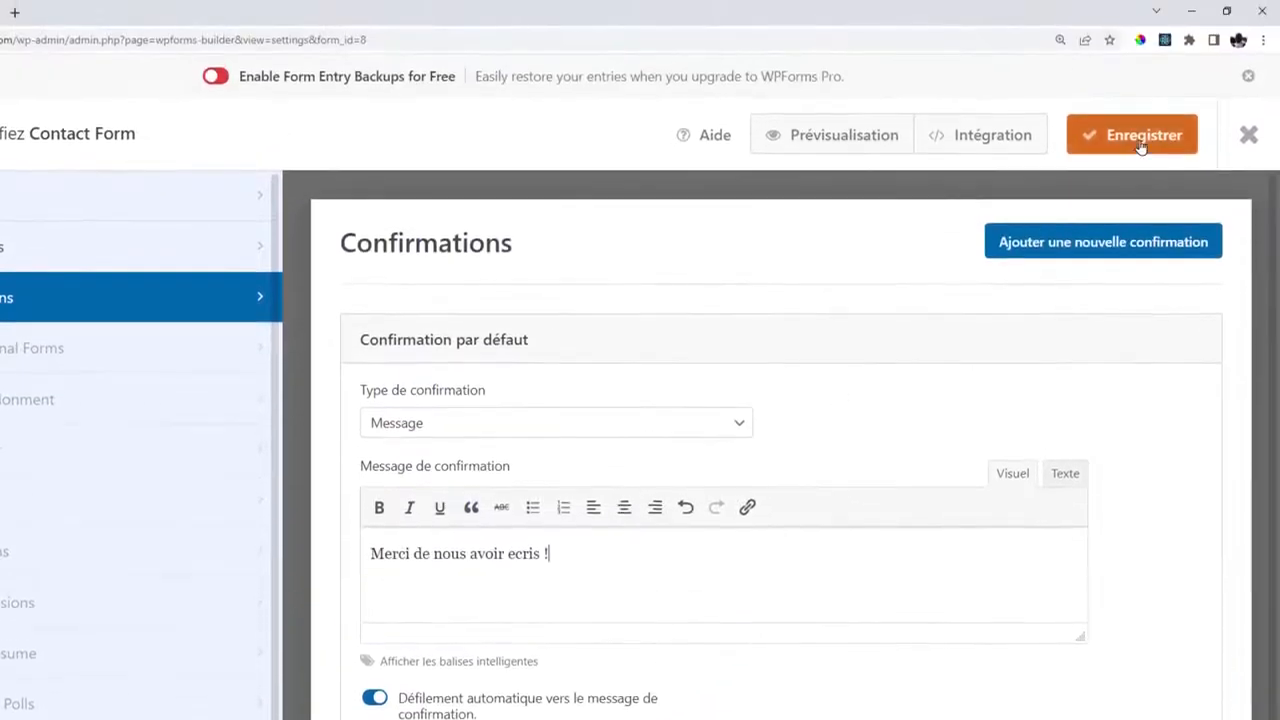
left_click(1140, 38)
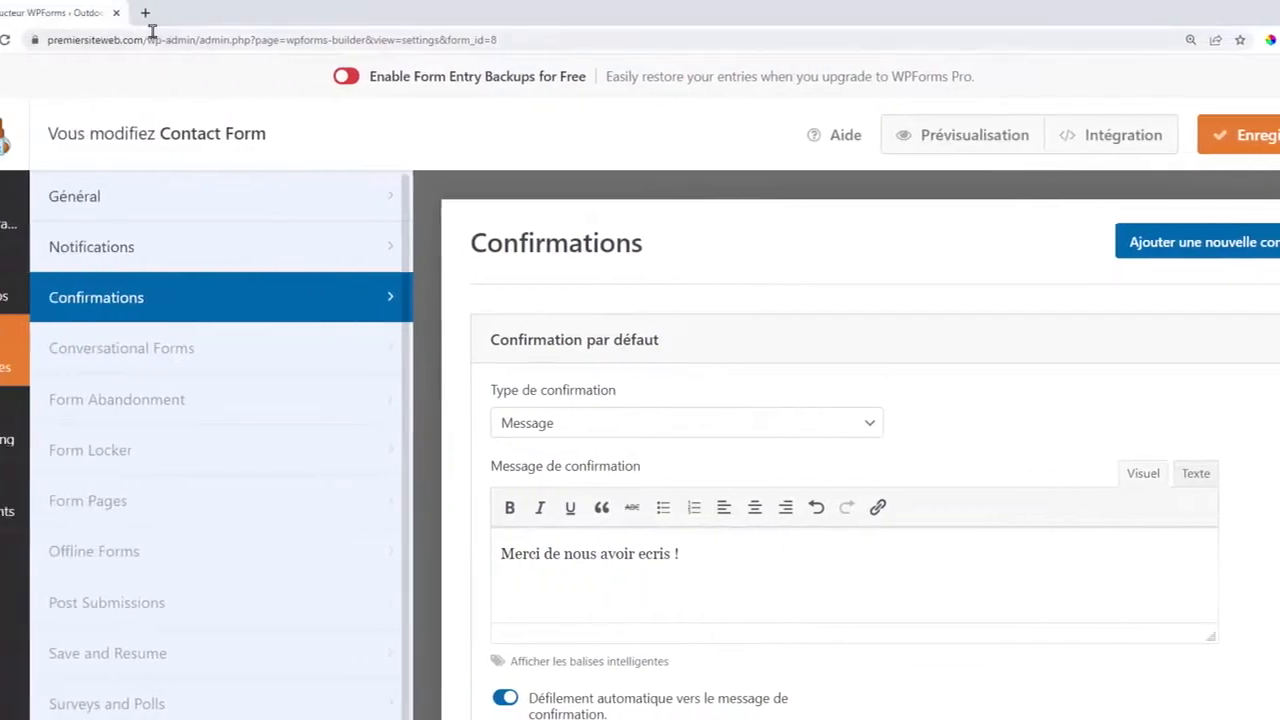
Load the live premiersiteweb.com/contact page.
left_click_drag(211, 40, 749, 68)
key("BackSpace")
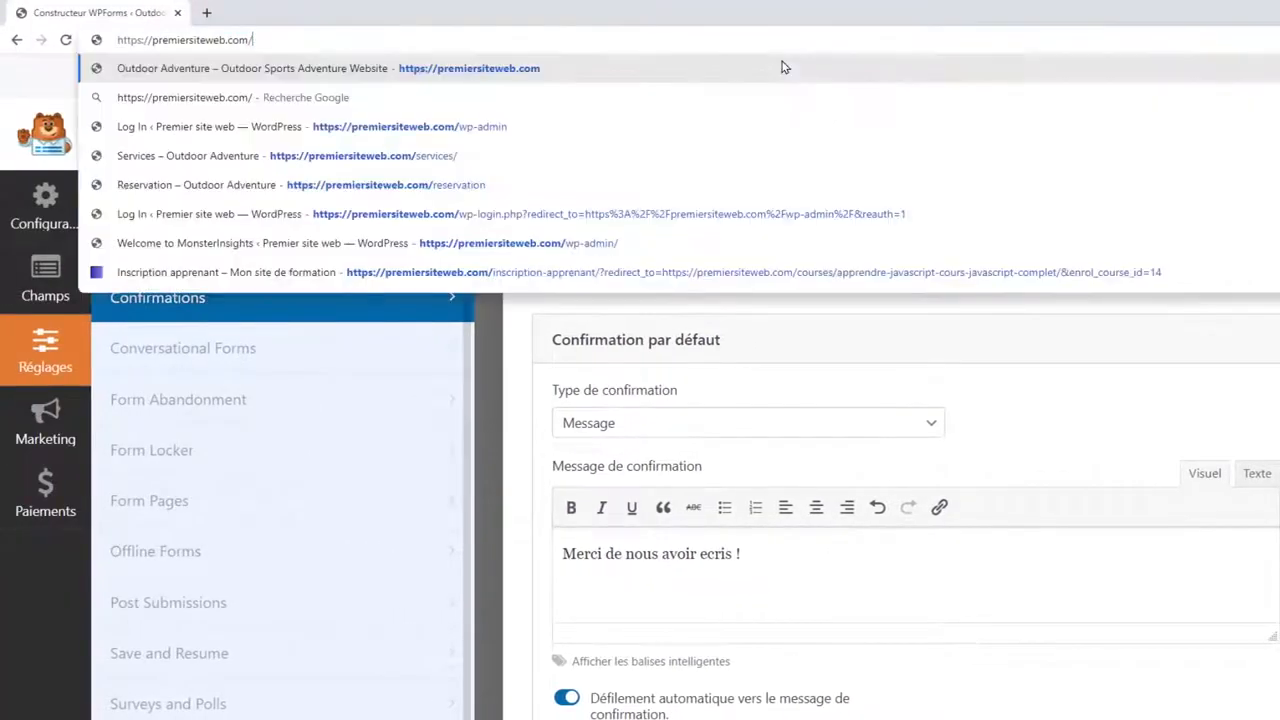
type("contact")
key("Return")
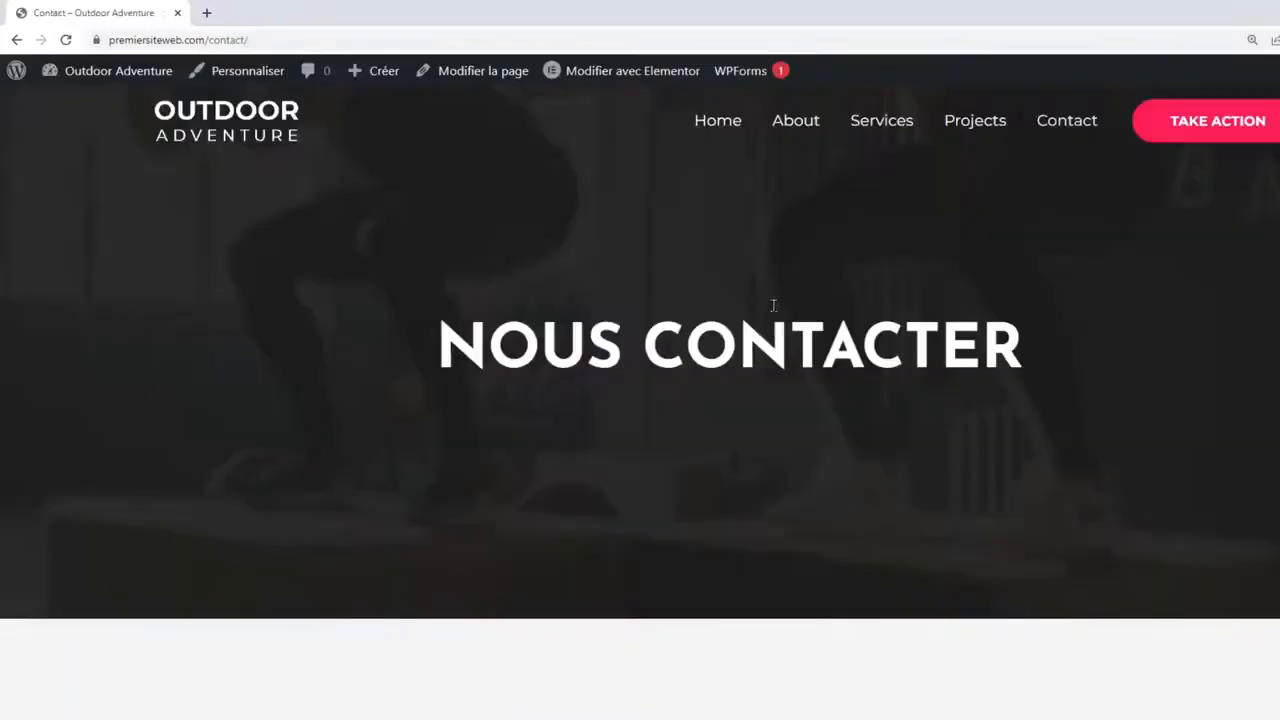
scroll(1137, 360, "down", 5)
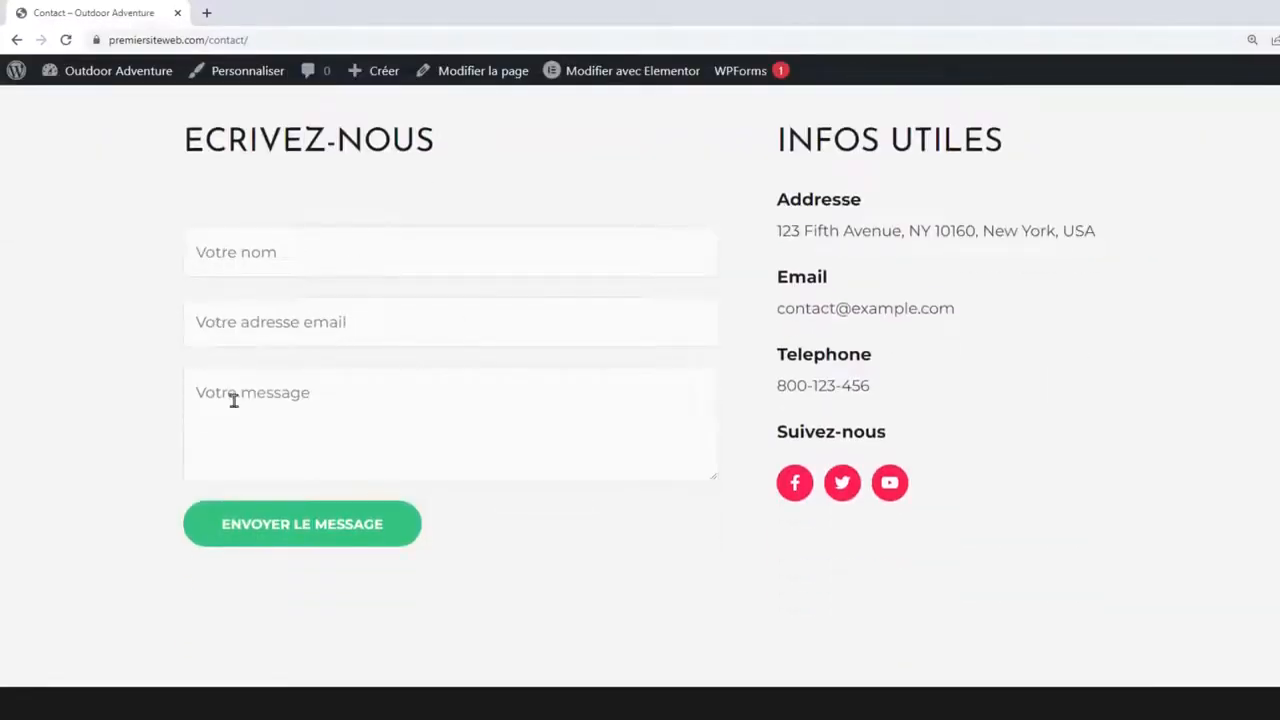
Submit a test name, email and 'Message' through the form and check the French thank-you.
left_click(267, 237)
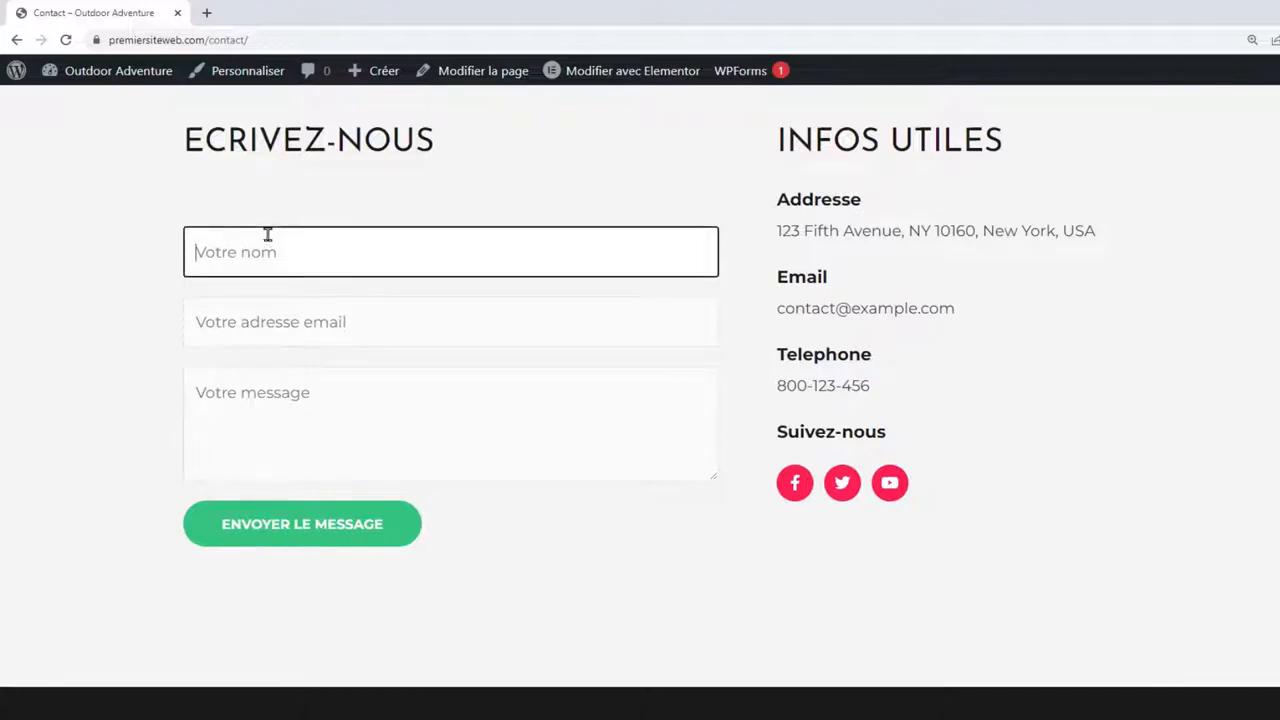
type("test")
left_click(299, 316)
type("email.com")
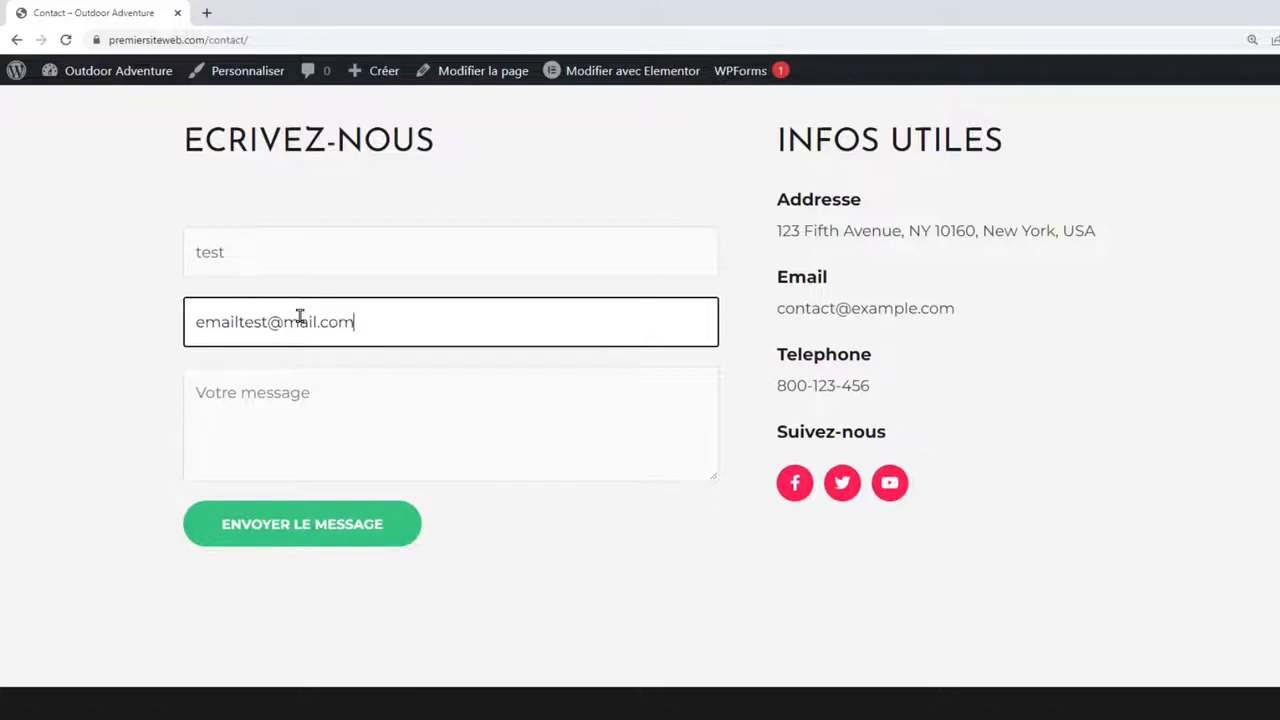
left_click(280, 391)
type("Mess")
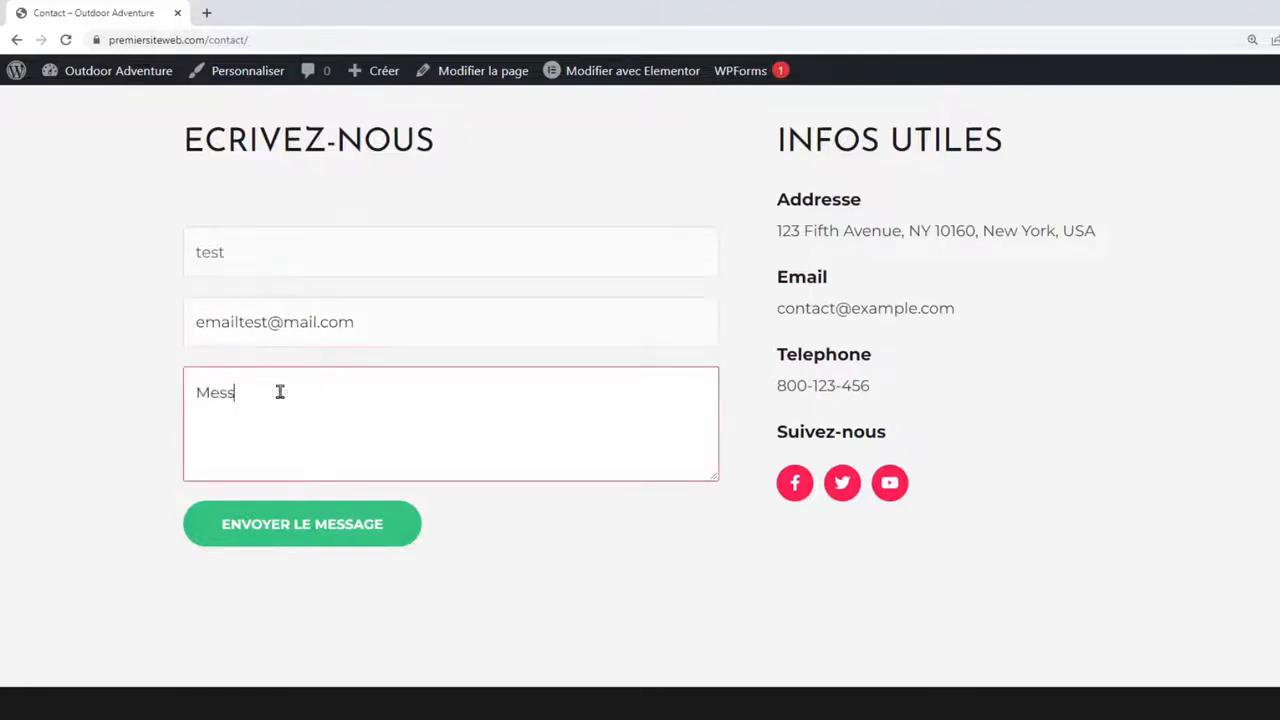
type("age test")
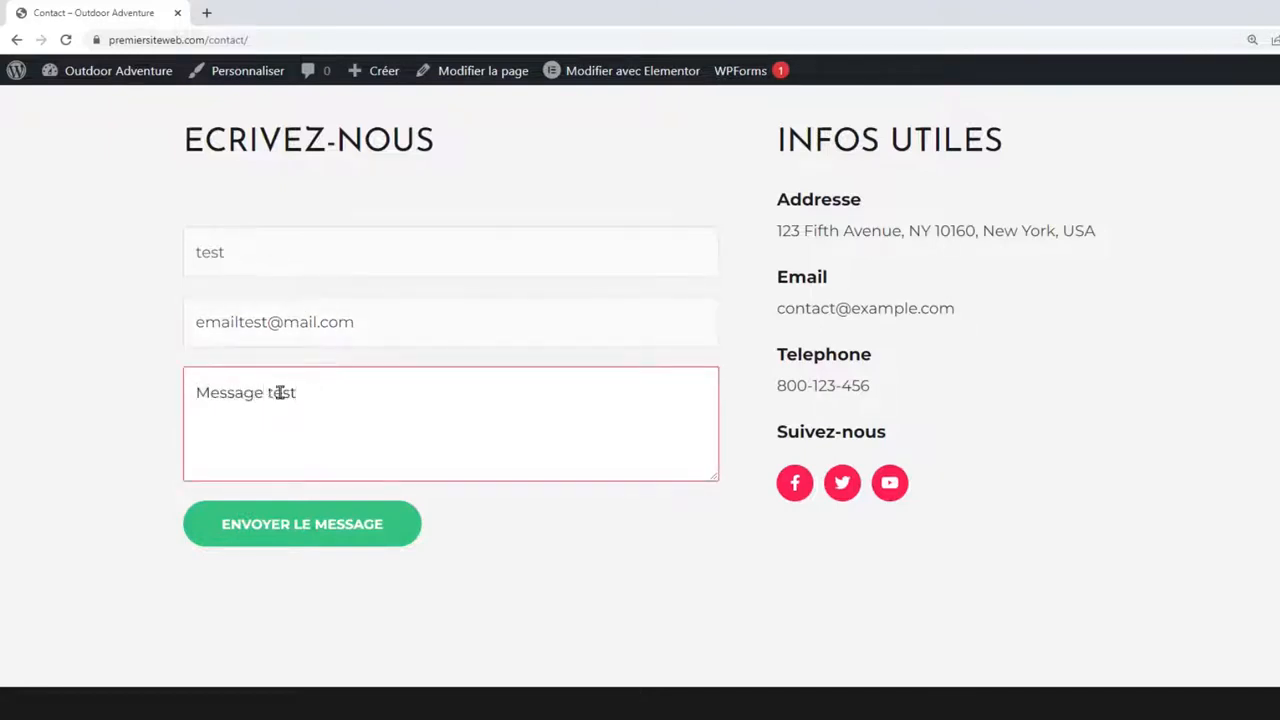
left_click(158, 420)
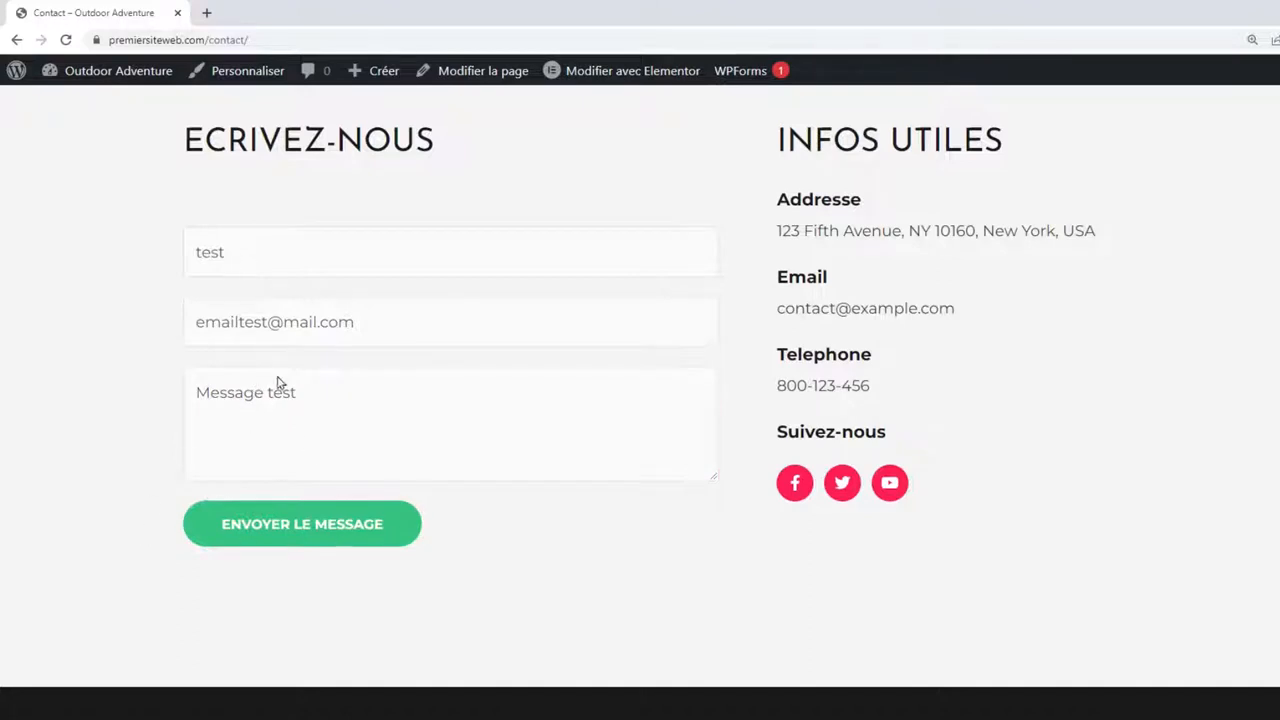
left_click(312, 522)
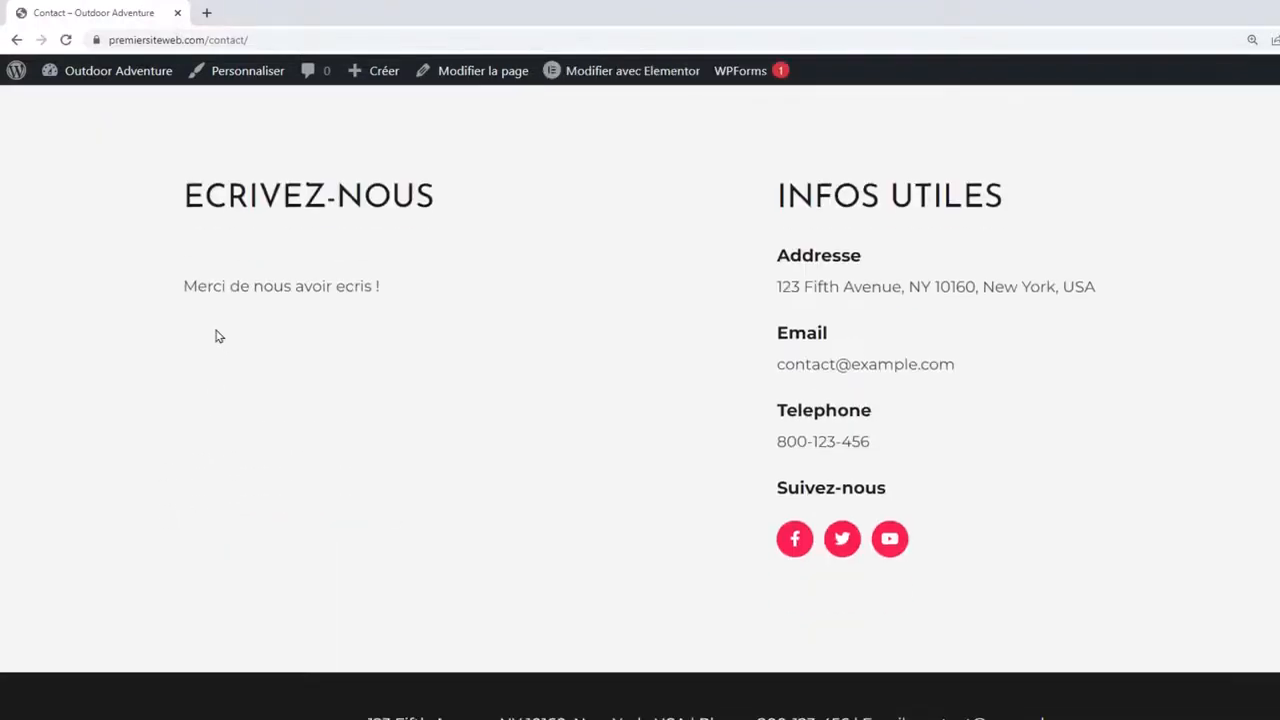
left_click_drag(186, 284, 414, 286)
left_click(452, 288)
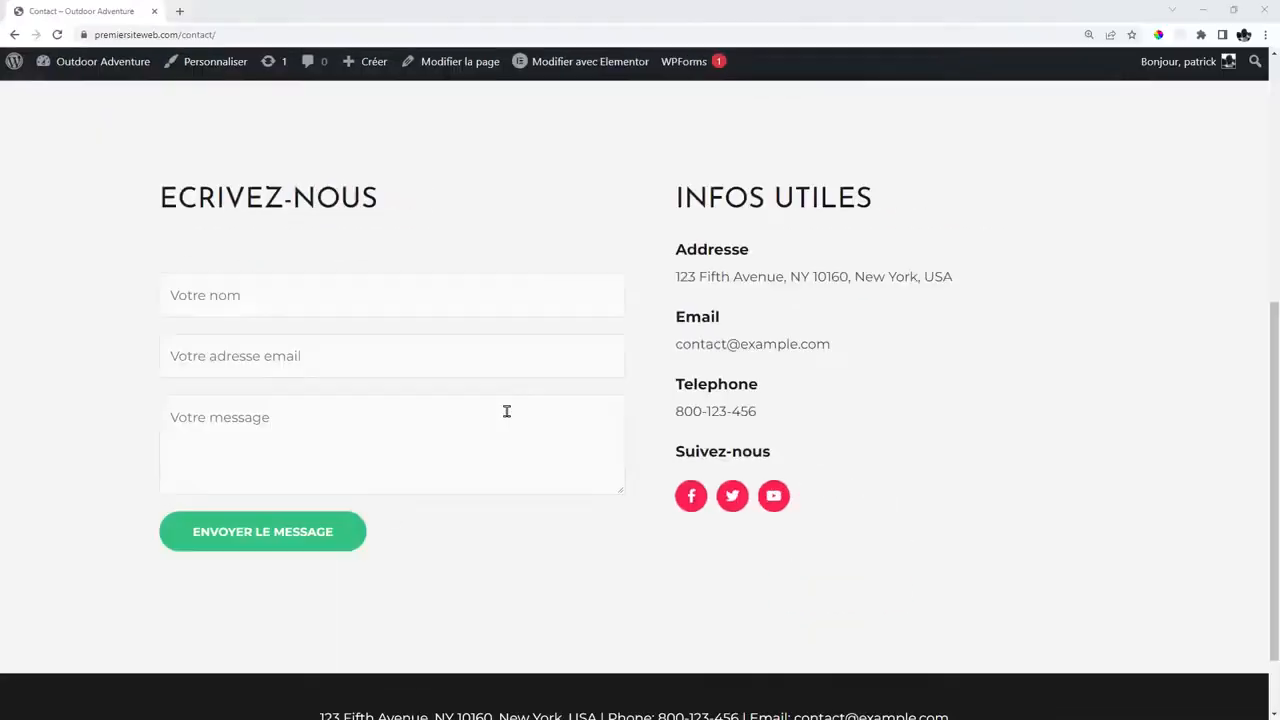
scroll(506, 411, "up", 6)
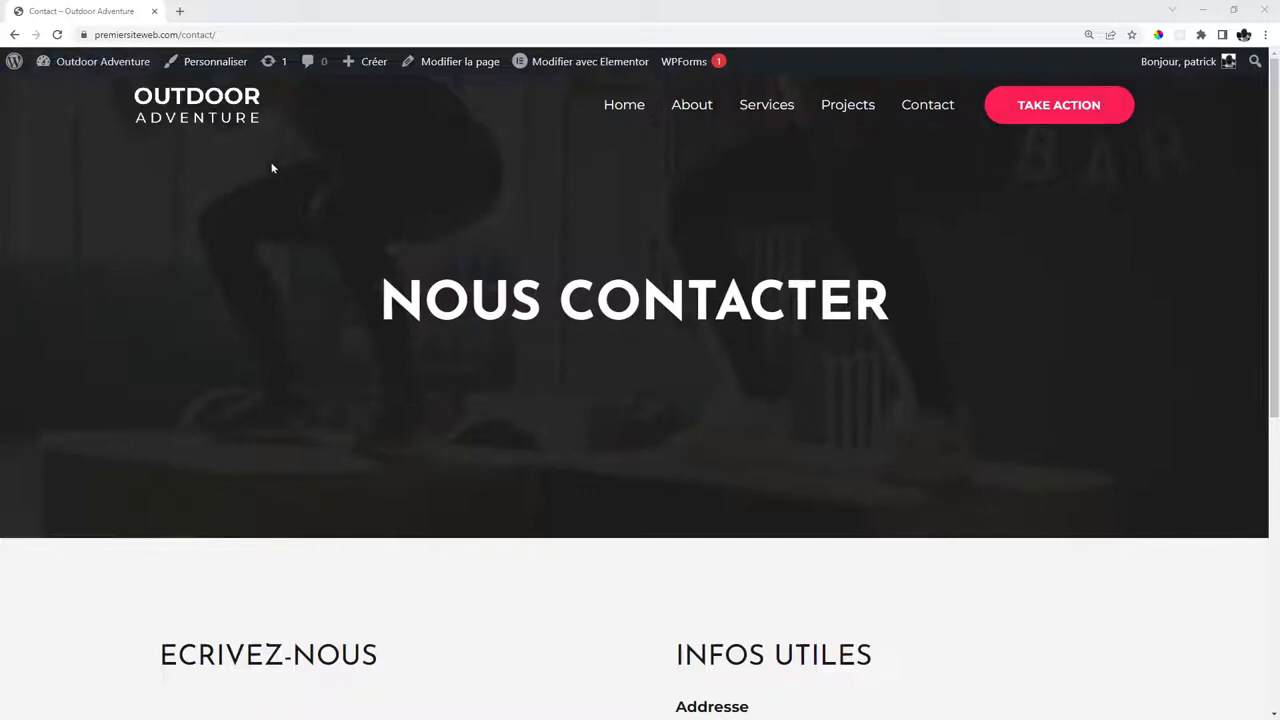
Scroll through the live Contact page and reveal the admin bar's Créer submenu.
scroll(694, 241, "down", 5)
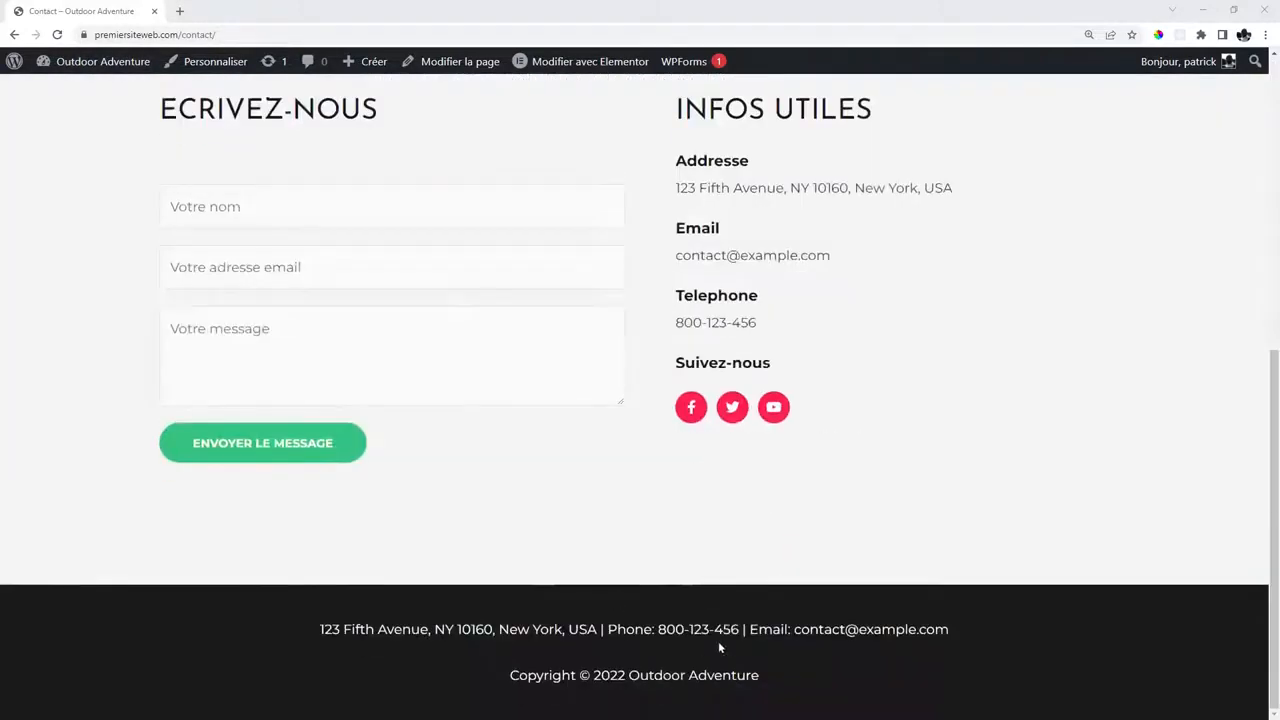
scroll(897, 351, "up", 5)
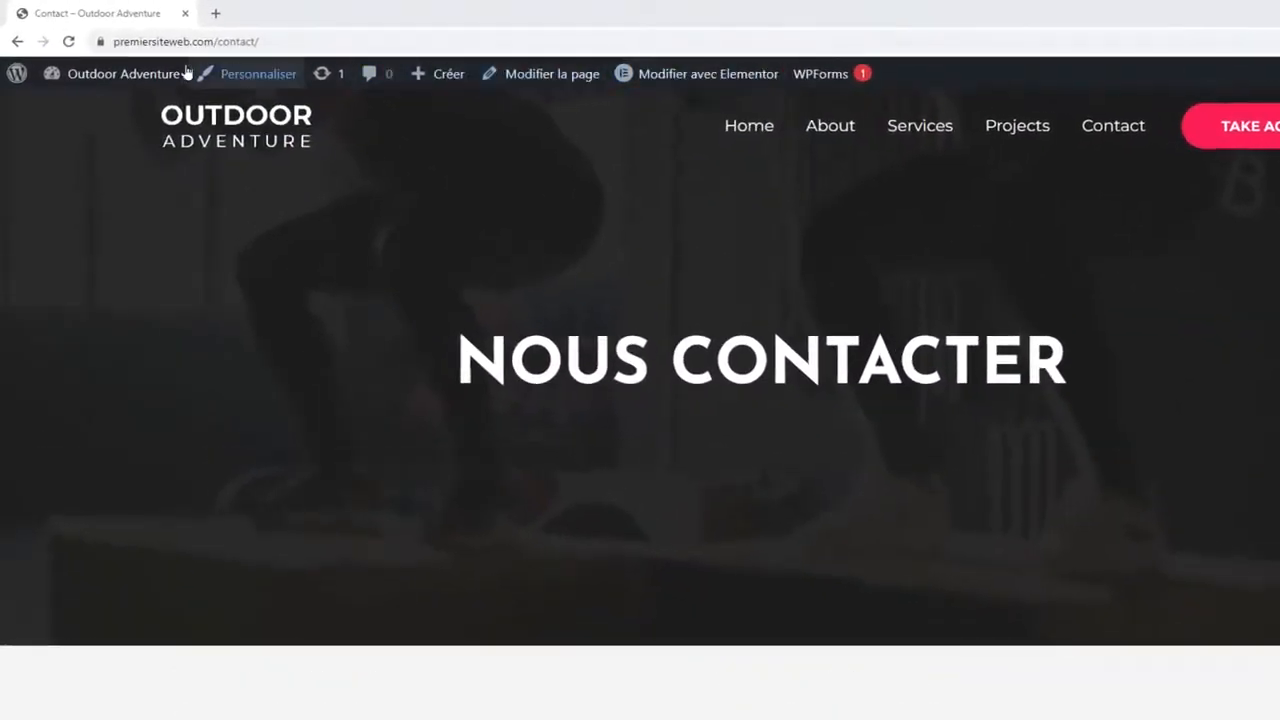
mouse_move(440, 78)
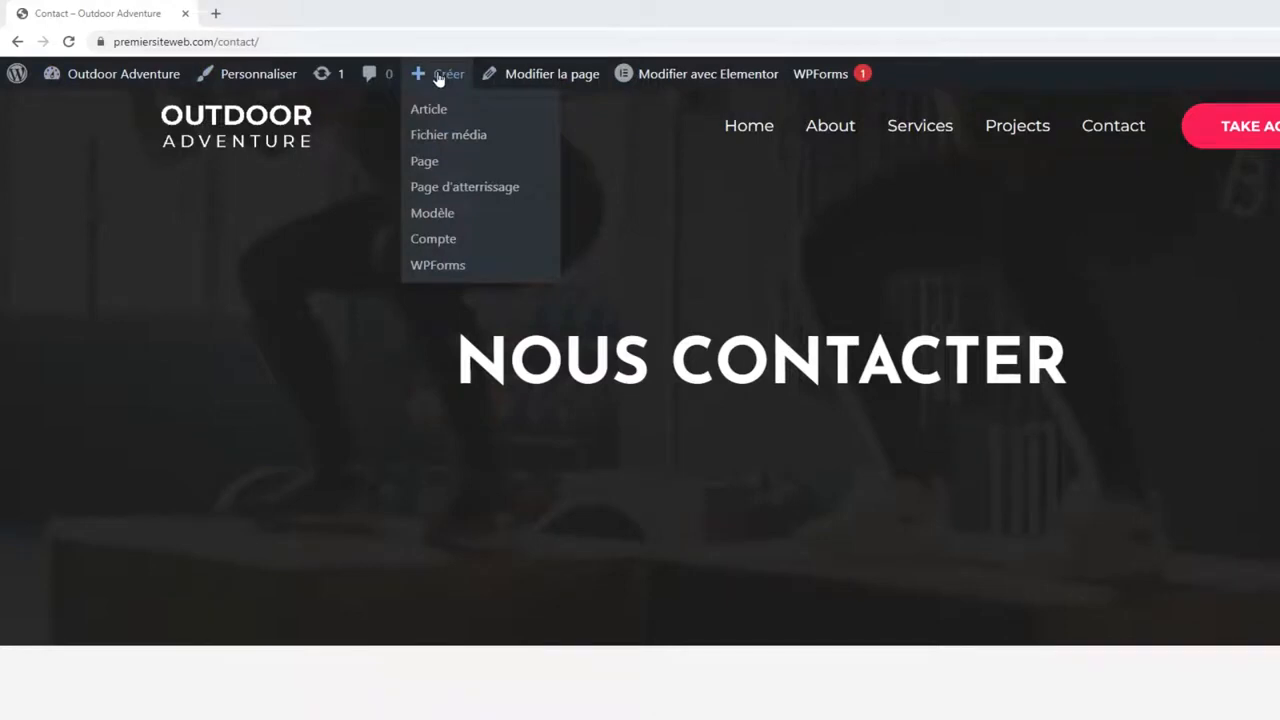
Create and publish a page titled RESERVATION, then open it in Elementor.
left_click(428, 162)
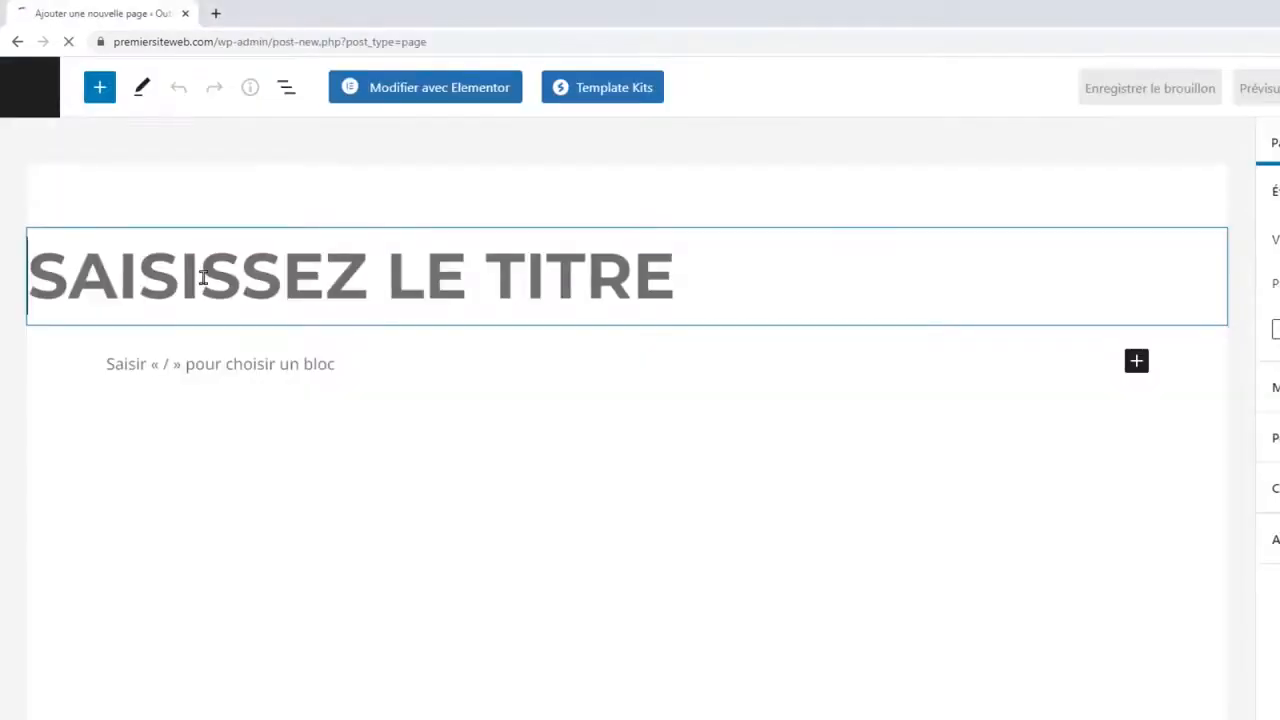
type("RESERVATION")
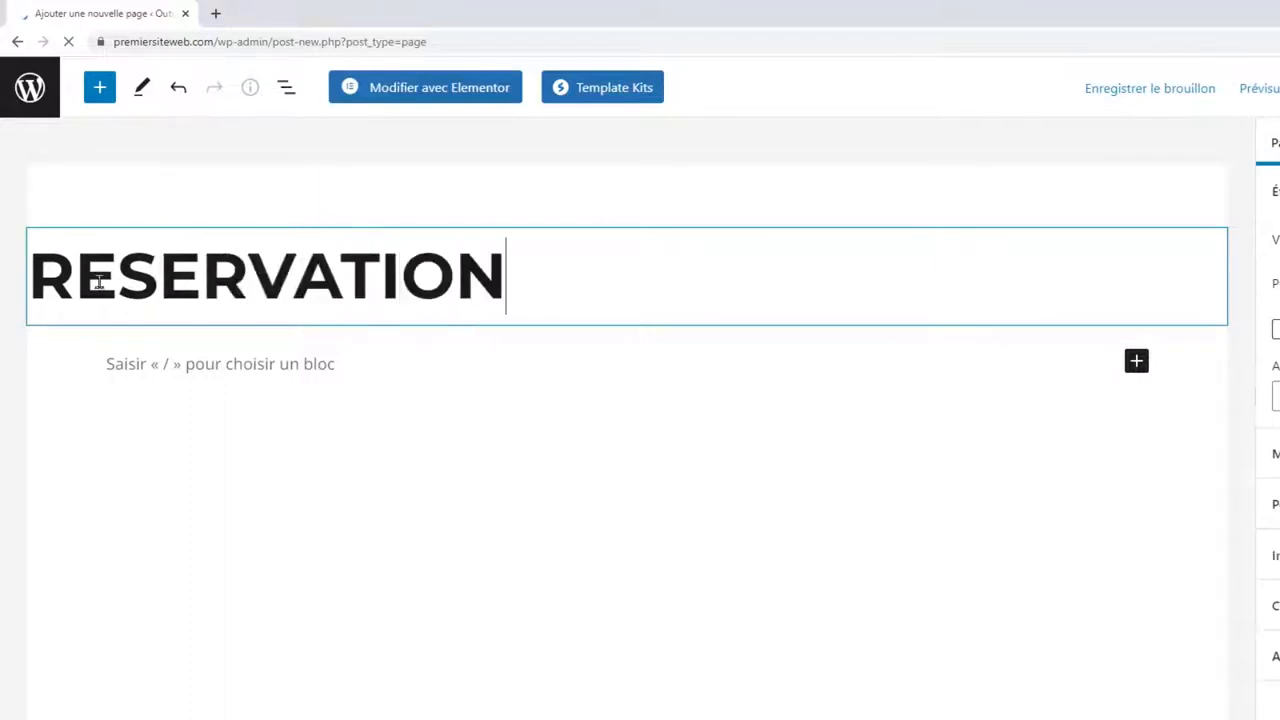
left_click_drag(101, 282, 455, 275)
left_click(457, 274)
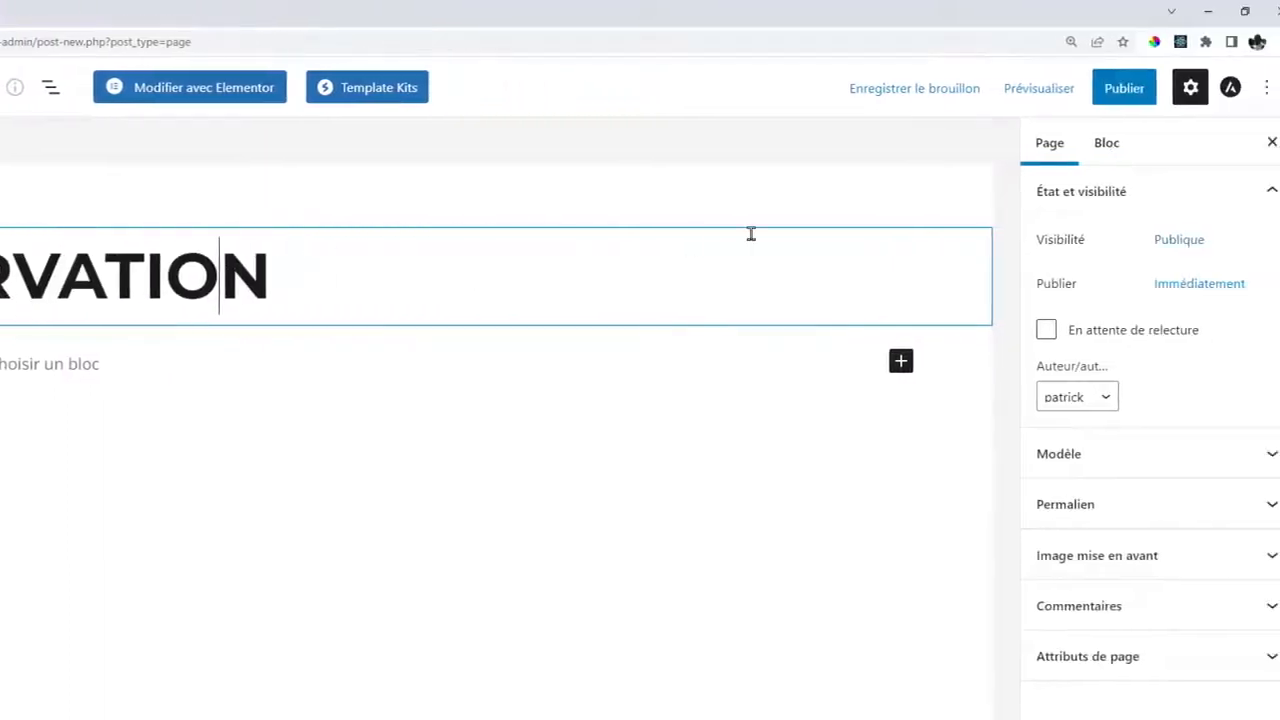
left_click(1103, 90)
left_click(1079, 89)
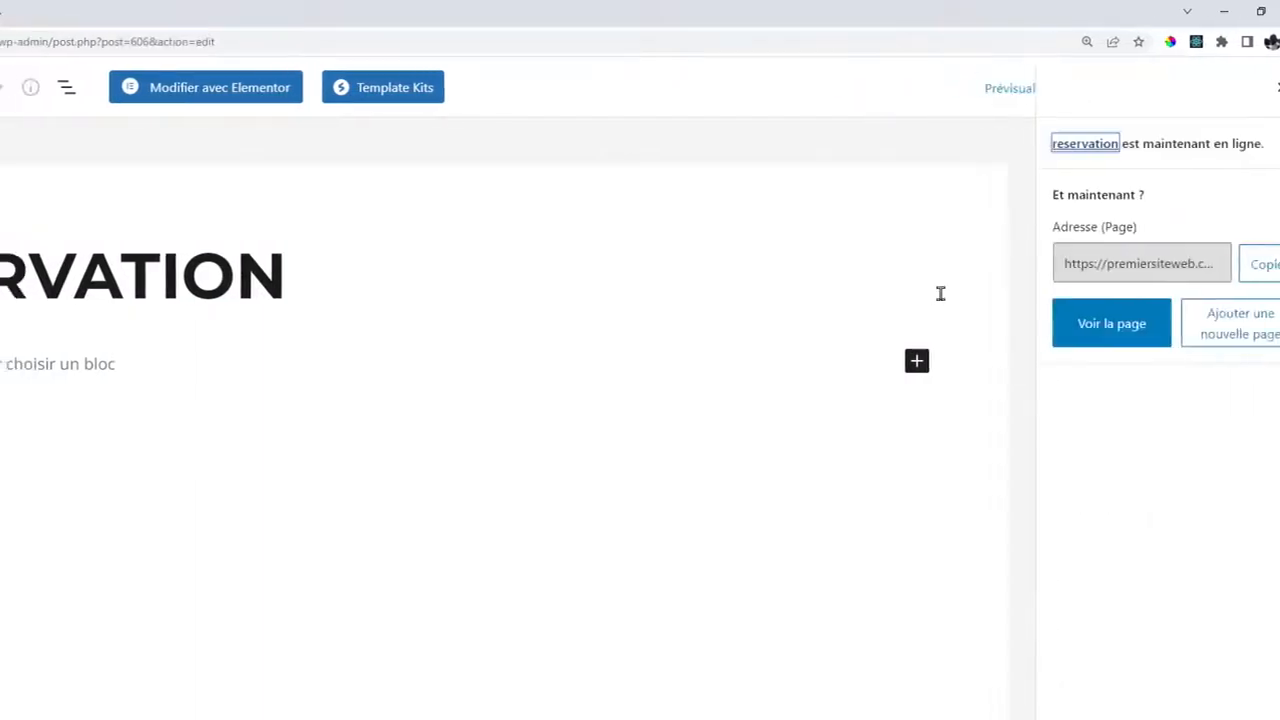
left_click(183, 91)
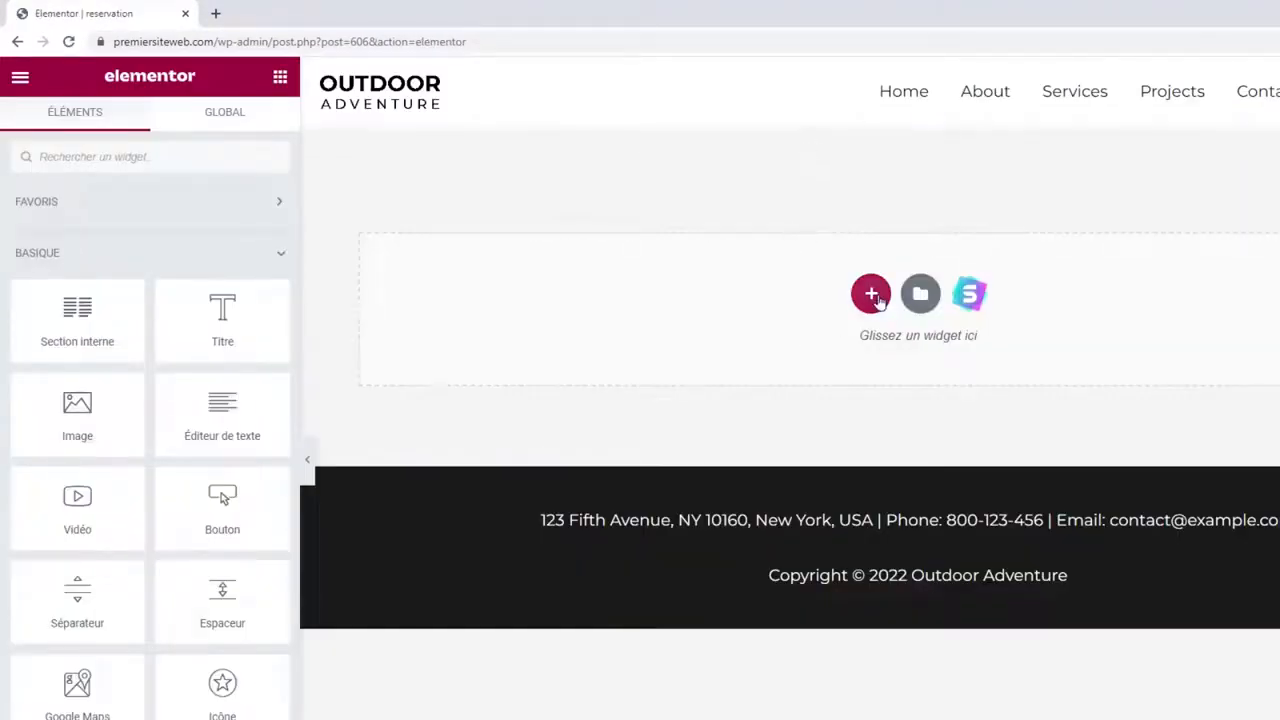
Add a one-column section with the barbell photo as its classic background.
left_click(870, 293)
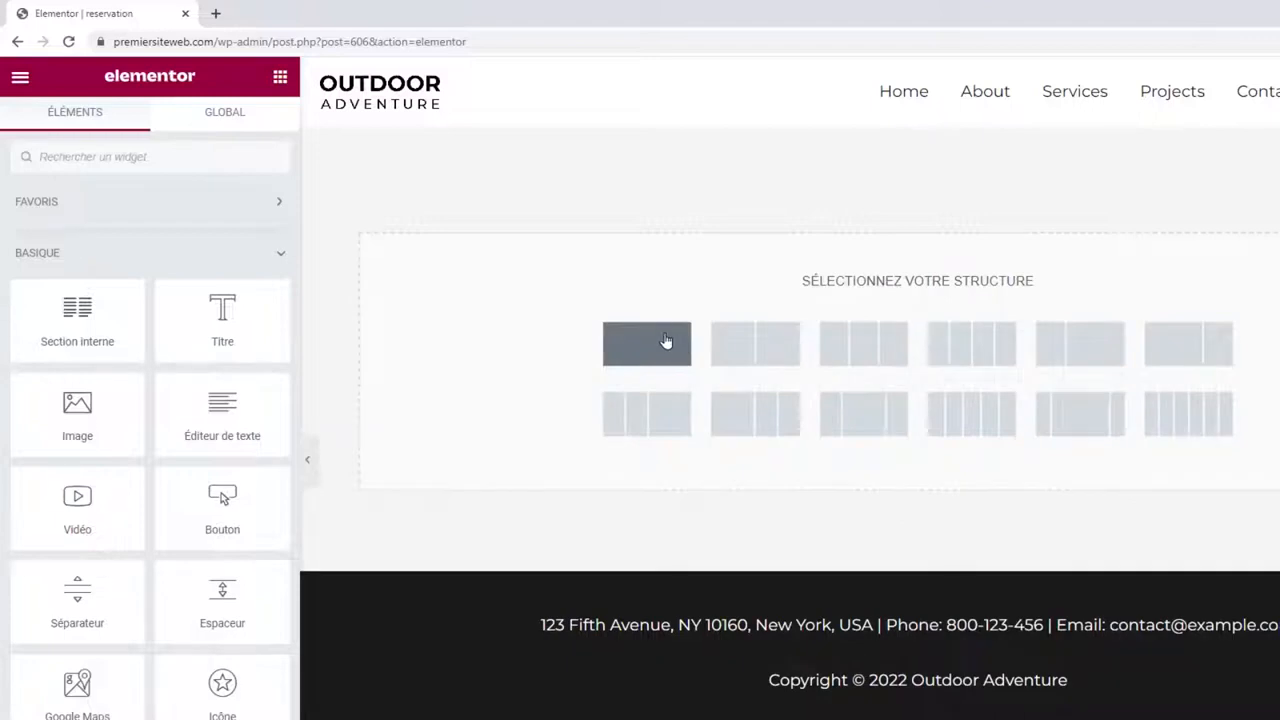
left_click(665, 341)
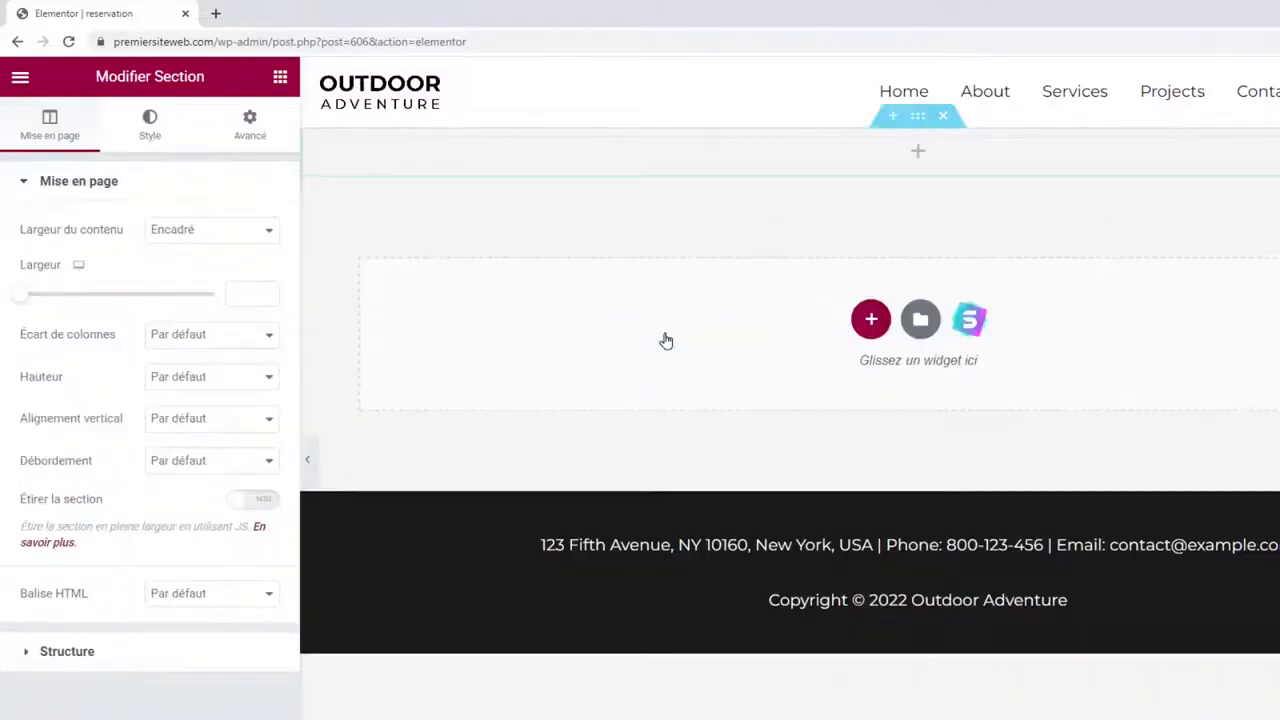
left_click(148, 127)
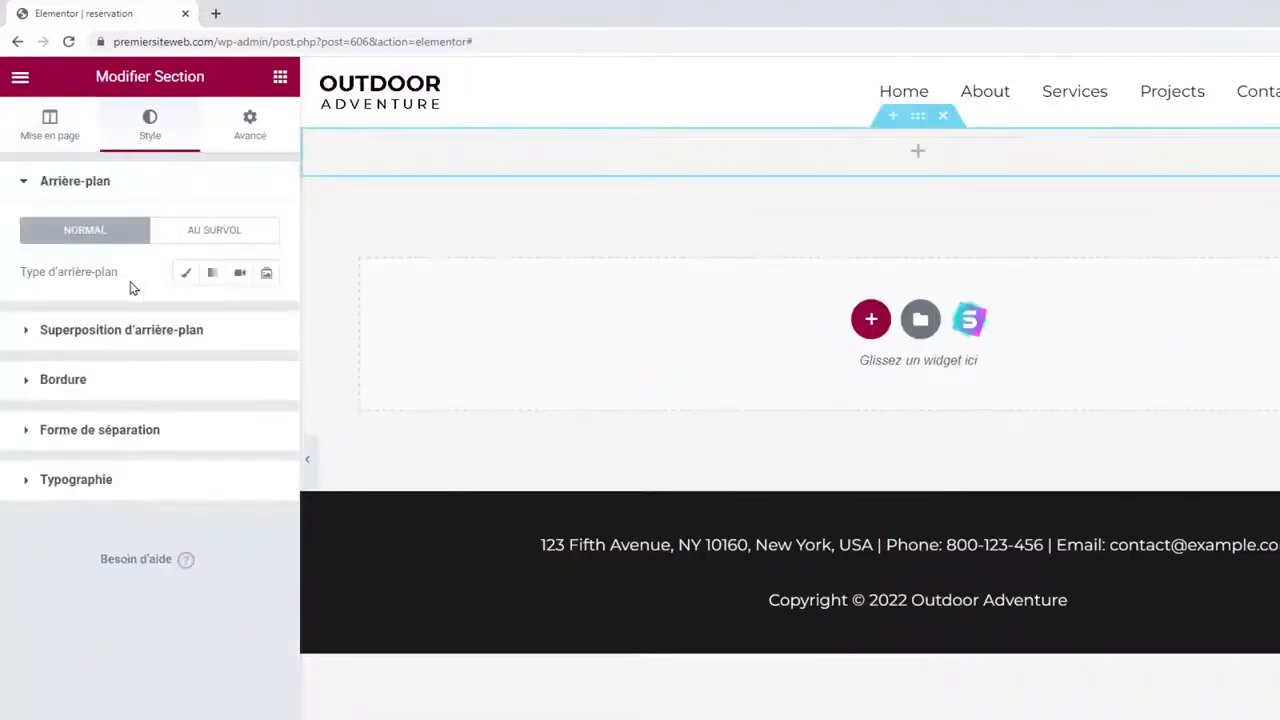
left_click(186, 274)
left_click(122, 409)
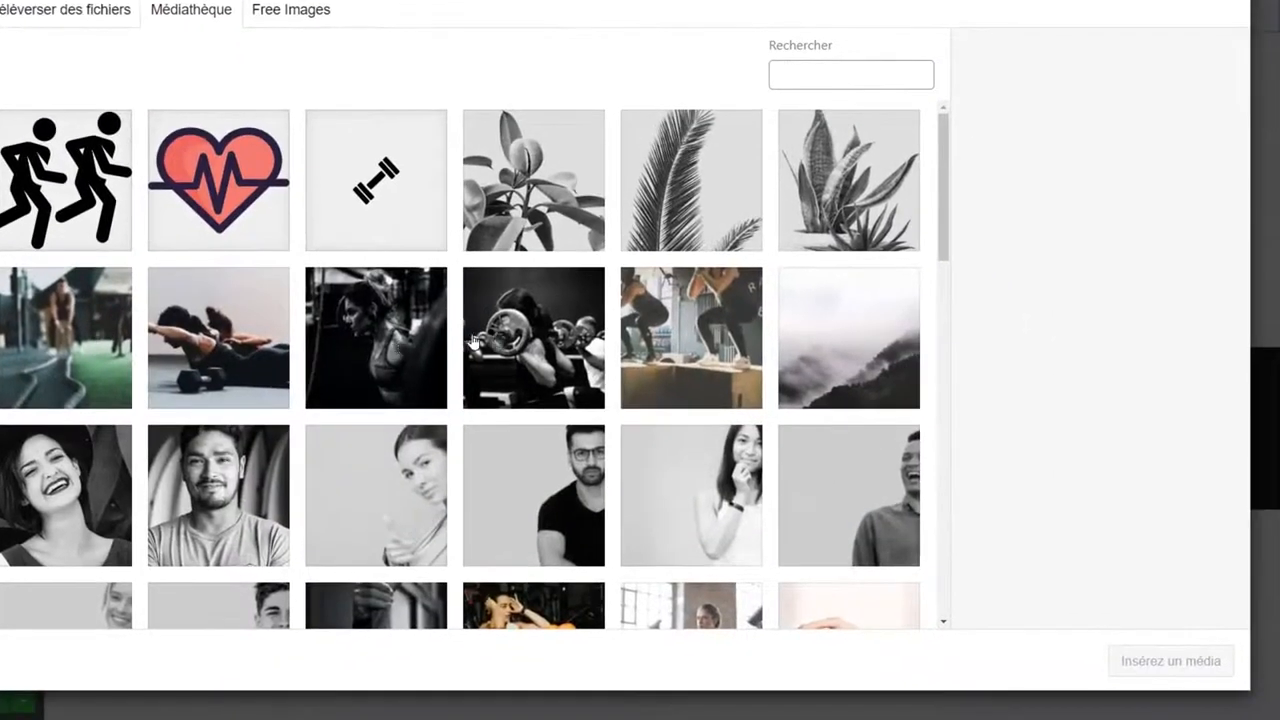
left_click(527, 342)
left_click(1160, 660)
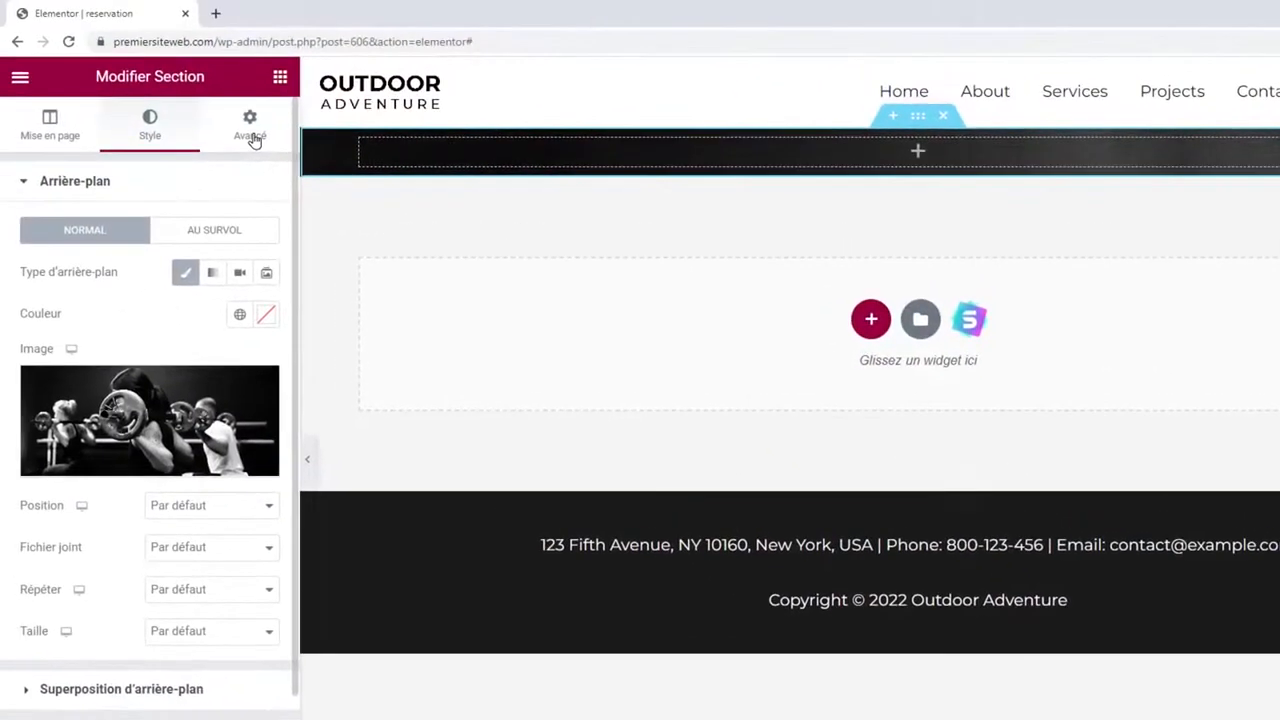
Set the section's top and bottom padding to 50 px and drop in a heading widget.
left_click(250, 130)
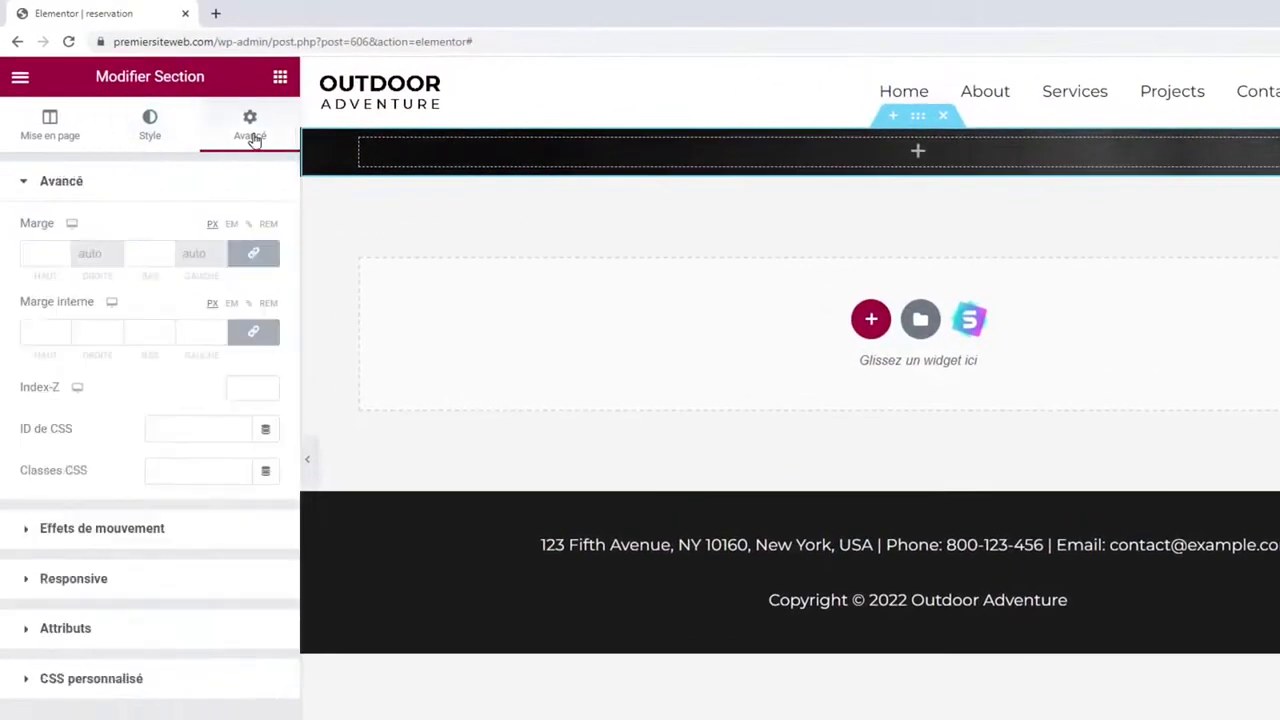
left_click(248, 340)
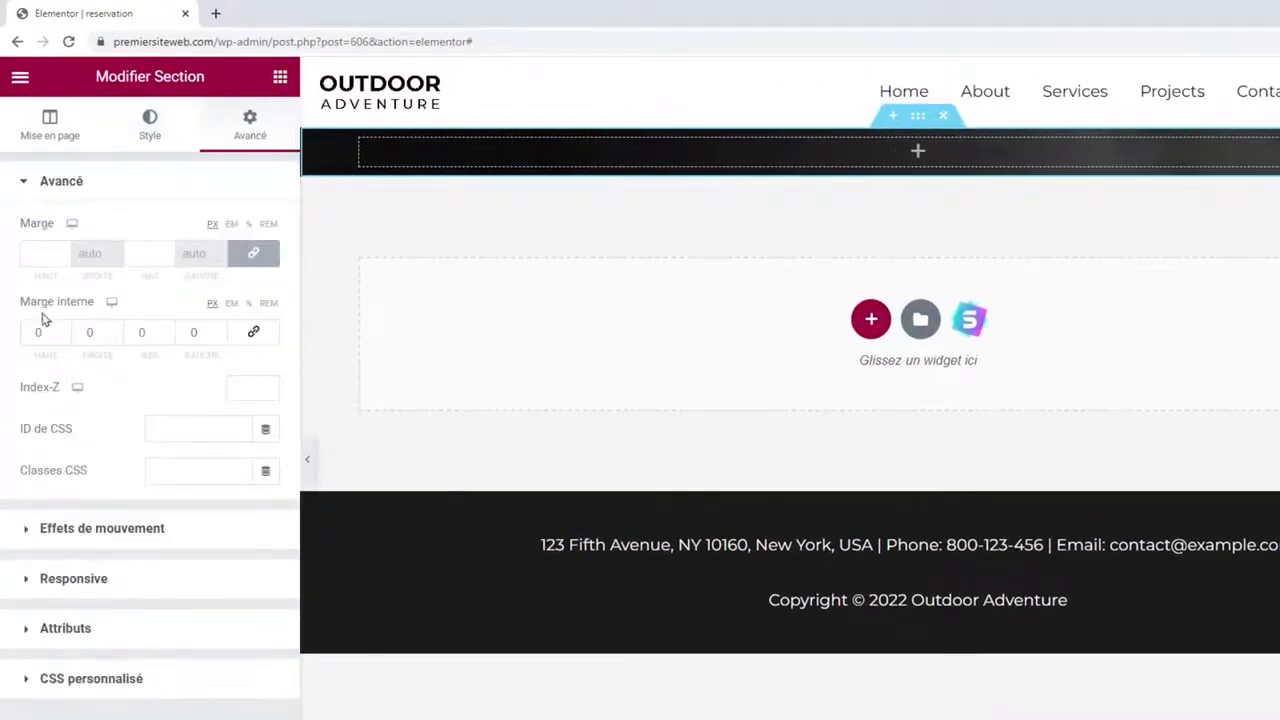
left_click(36, 332)
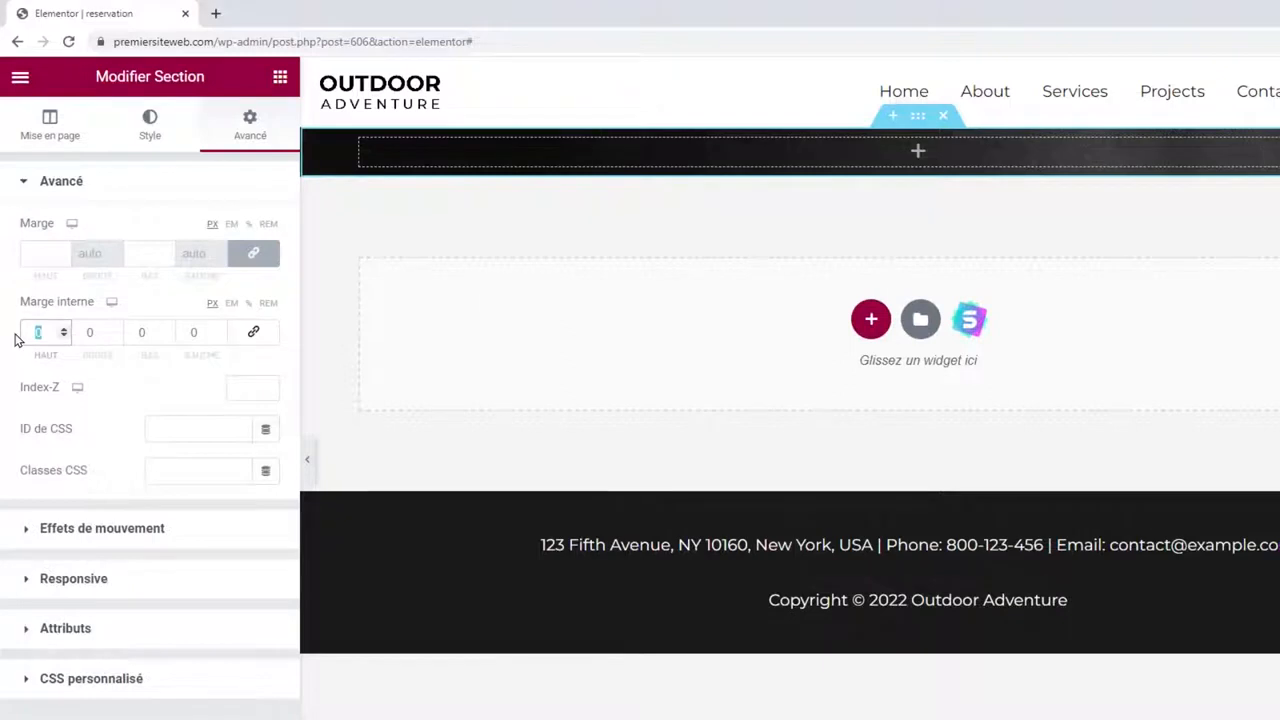
type("50")
left_click(145, 333)
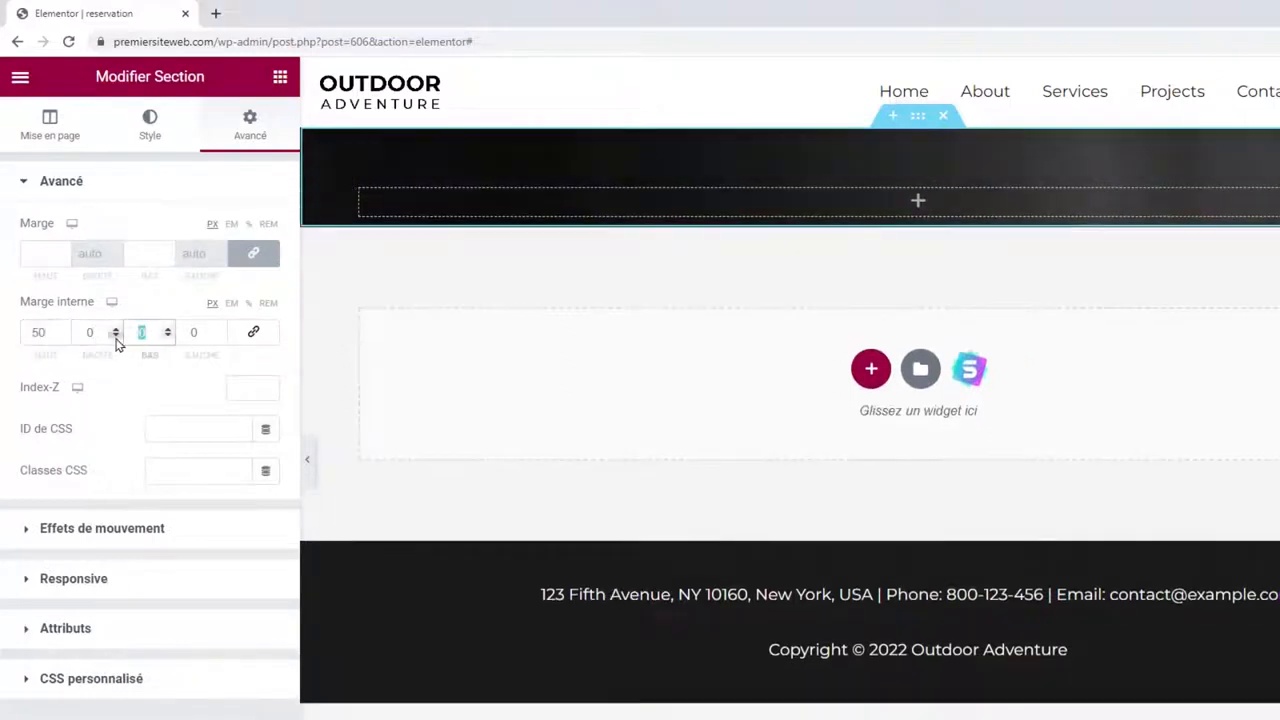
type("50")
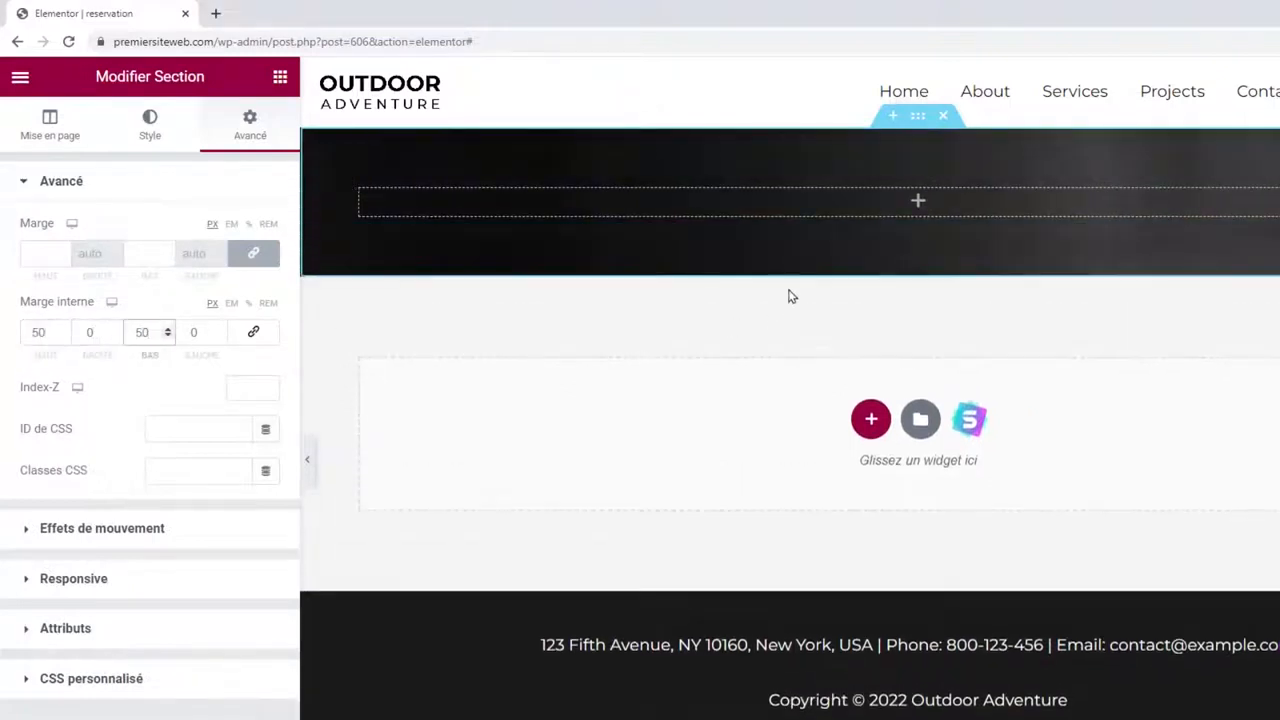
left_click(280, 80)
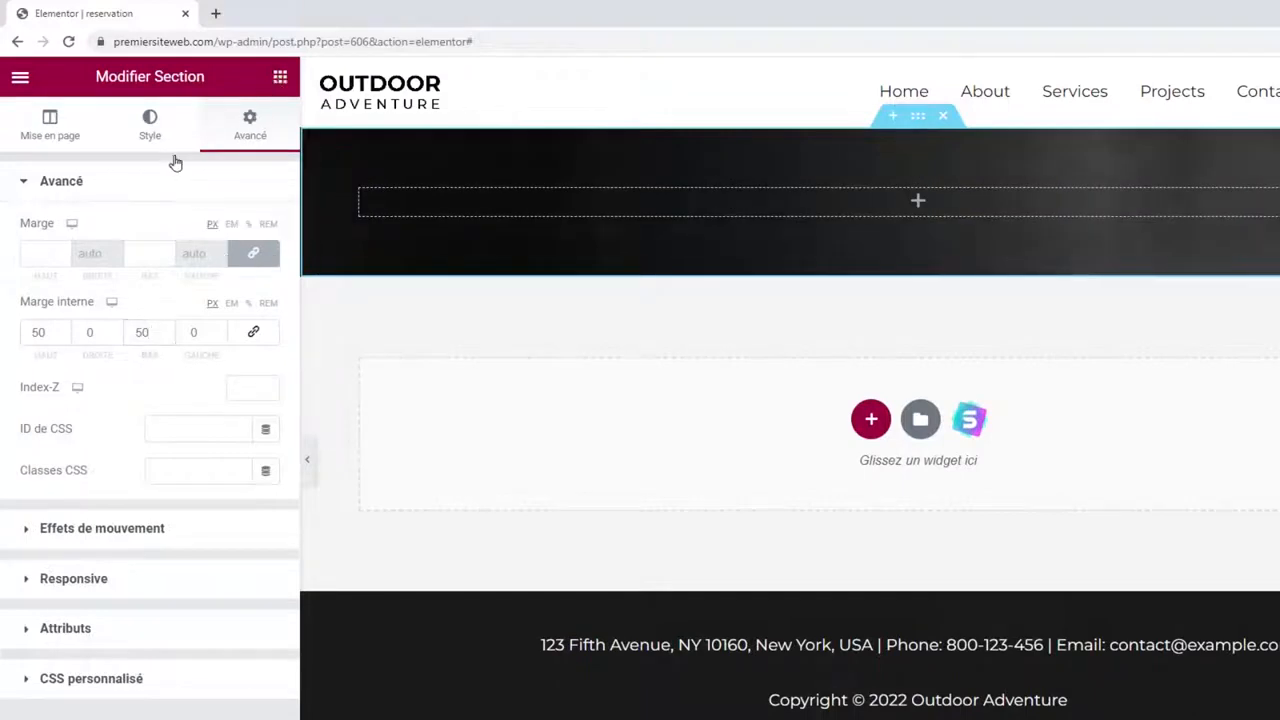
left_click_drag(222, 315, 829, 211)
Enter RESERVATION as the heading text, colour it white and centre it.
left_click_drag(137, 252, 4, 256)
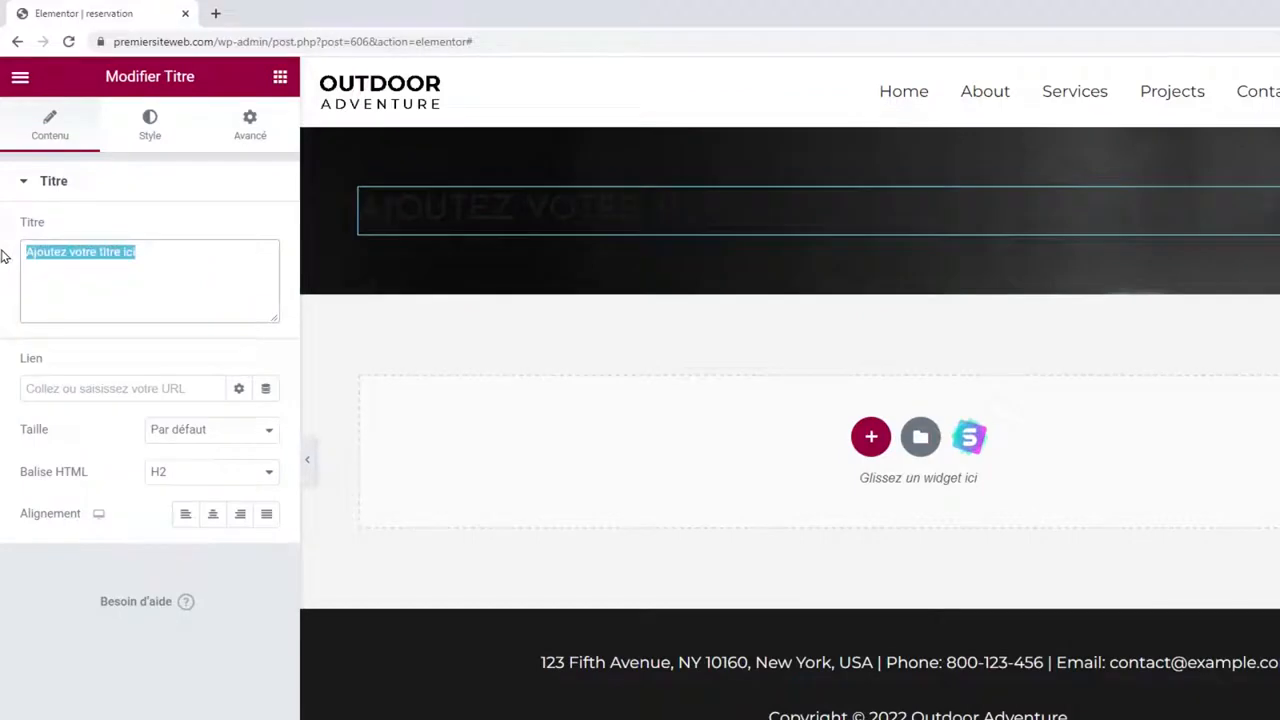
type("Reservation")
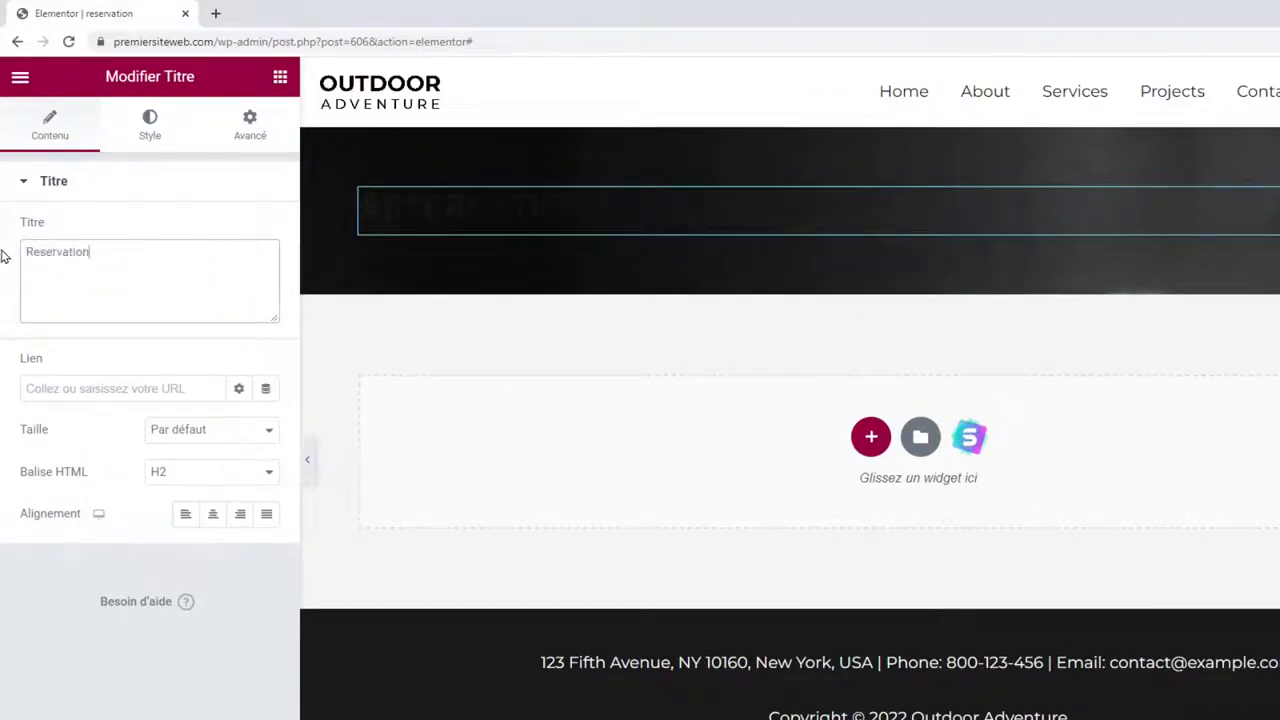
left_click(148, 130)
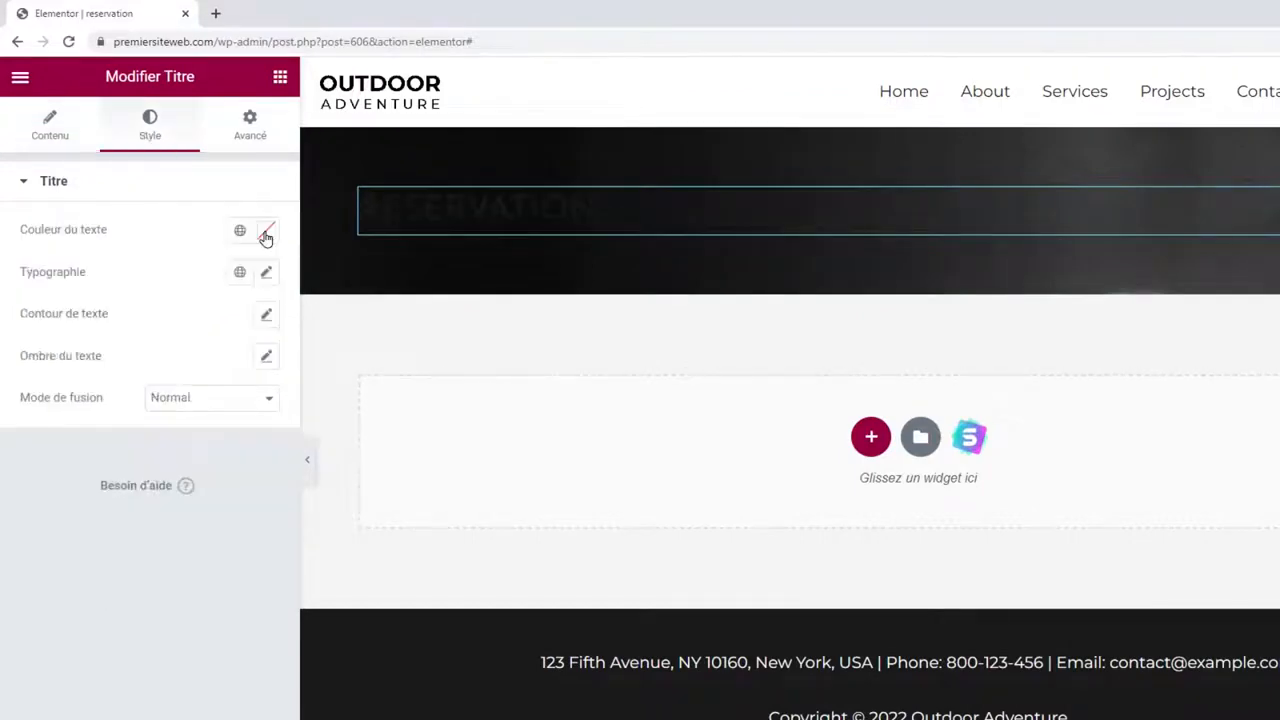
left_click(265, 230)
left_click_drag(71, 325, 25, 310)
left_click(108, 120)
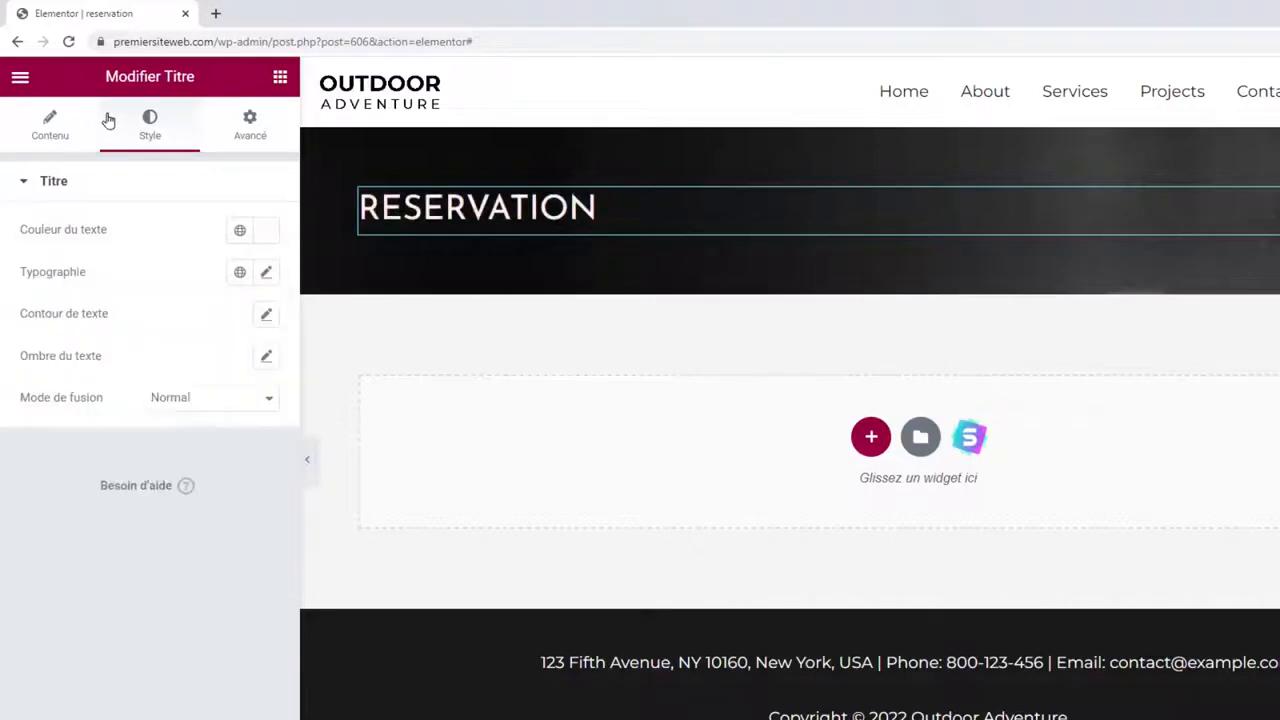
left_click(48, 125)
left_click(213, 513)
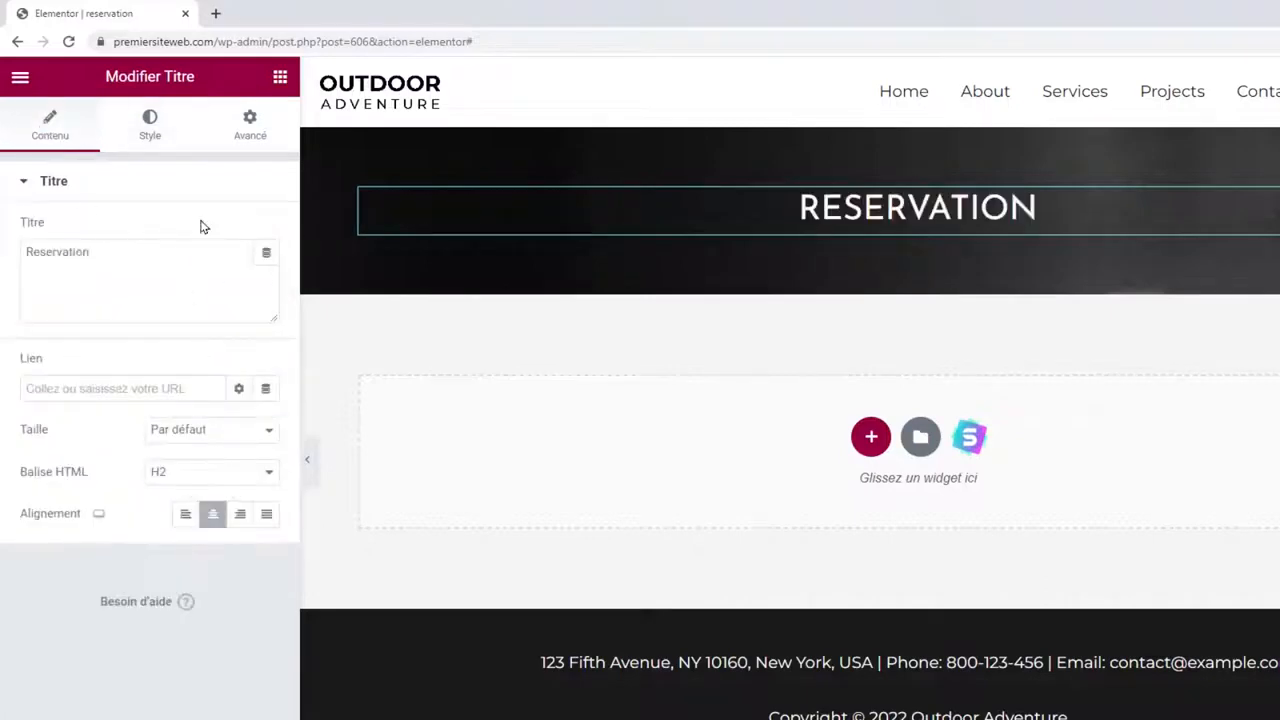
Make the RESERVATION heading bold and enlarge it to 52 px.
left_click(150, 140)
left_click(264, 276)
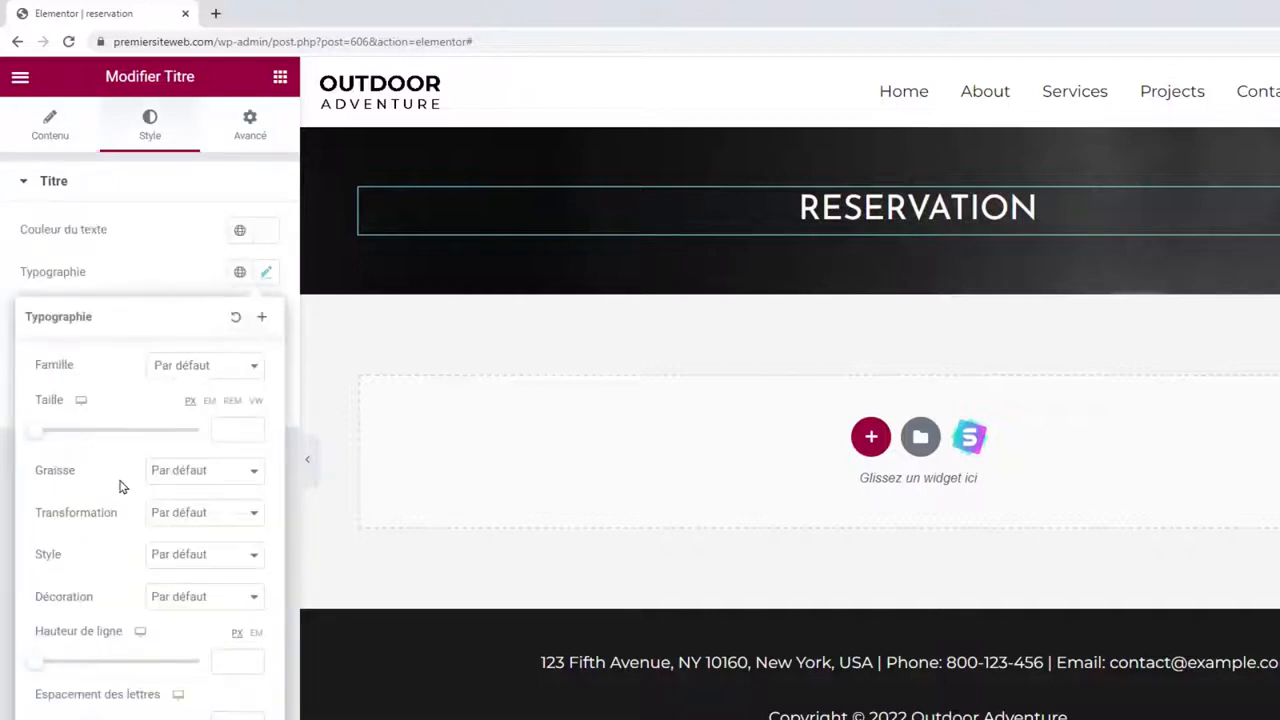
left_click(192, 478)
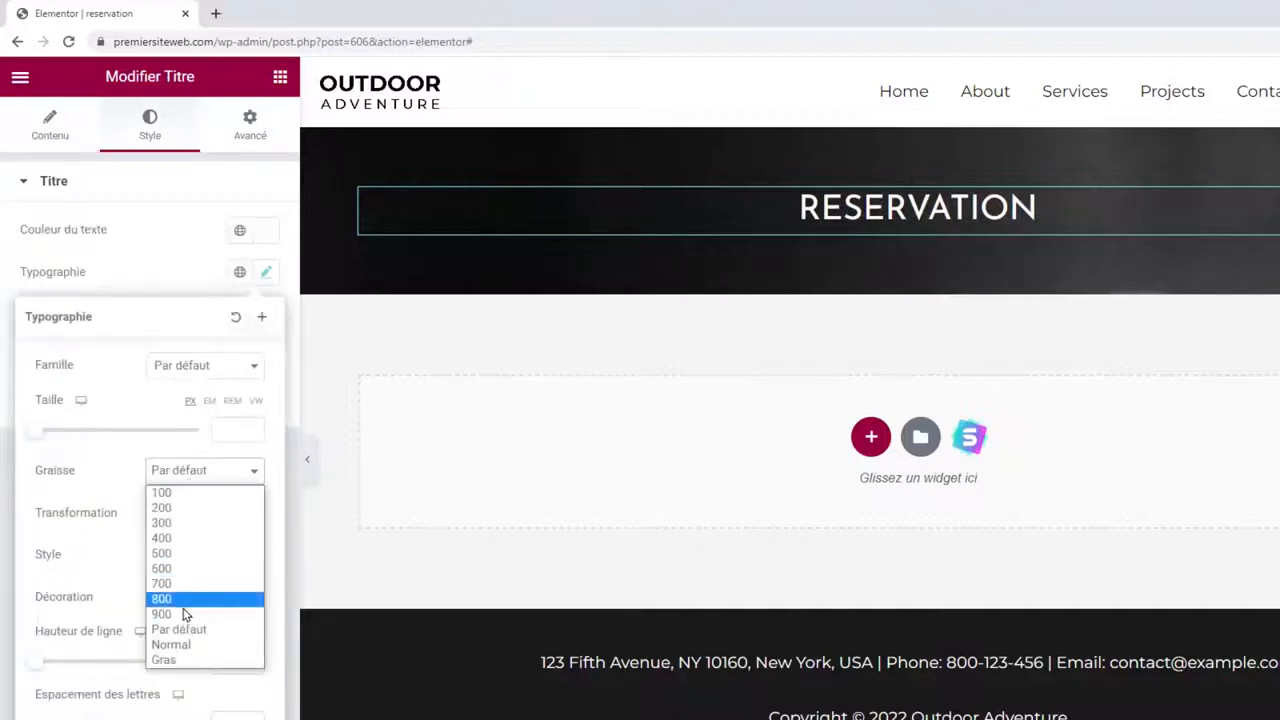
left_click(191, 662)
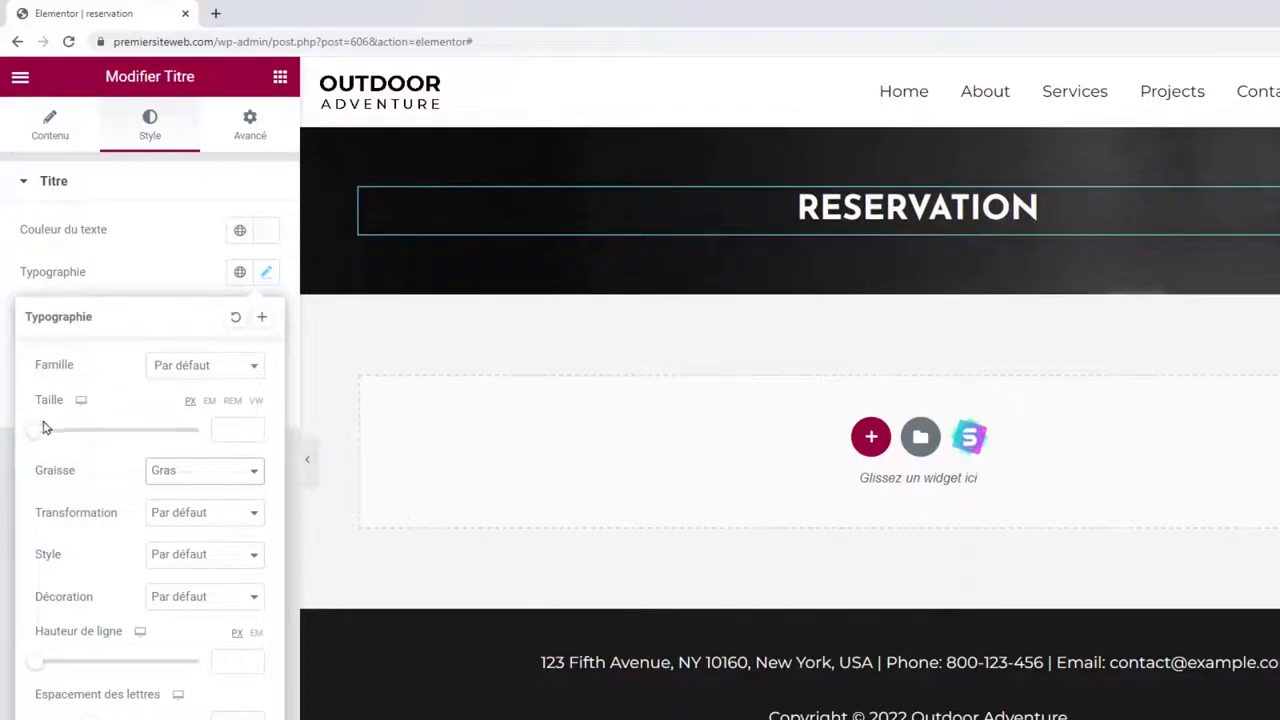
left_click_drag(43, 430, 79, 435)
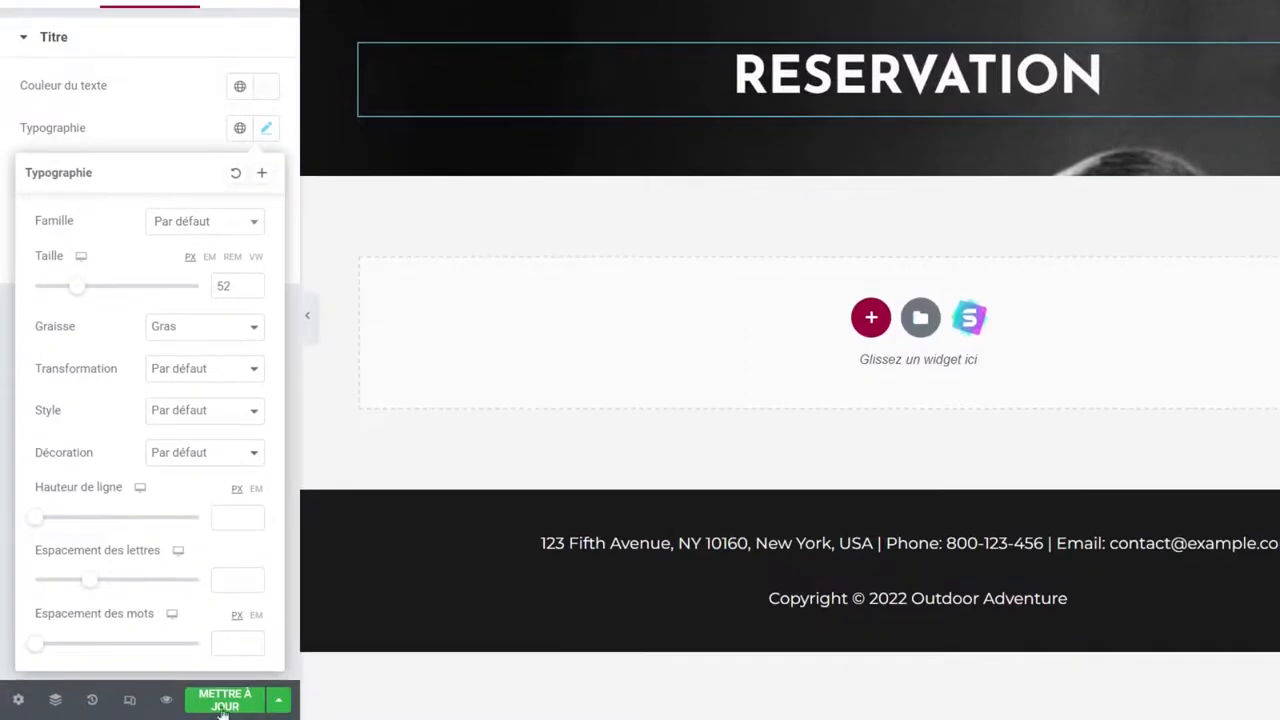
Save the page and go to the WordPress dashboard at /wp-admin/.
left_click(224, 706)
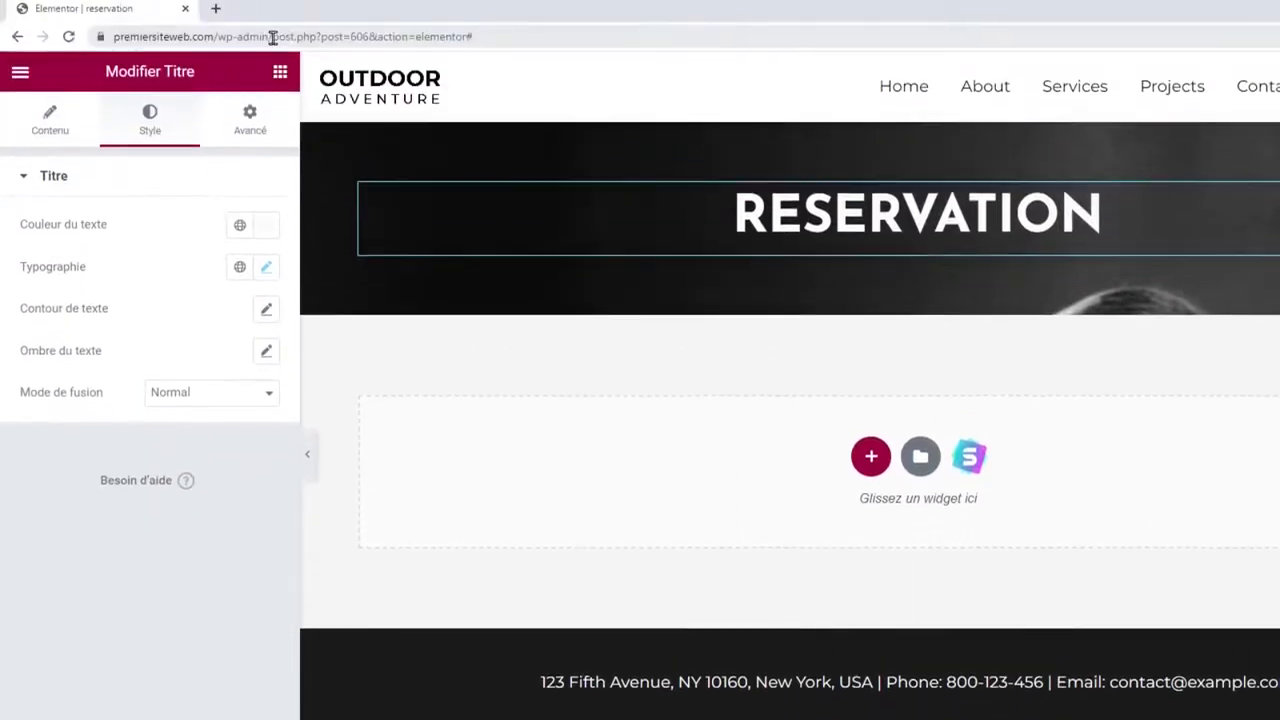
left_click_drag(271, 37, 624, 22)
key("BackSpace")
key("Return")
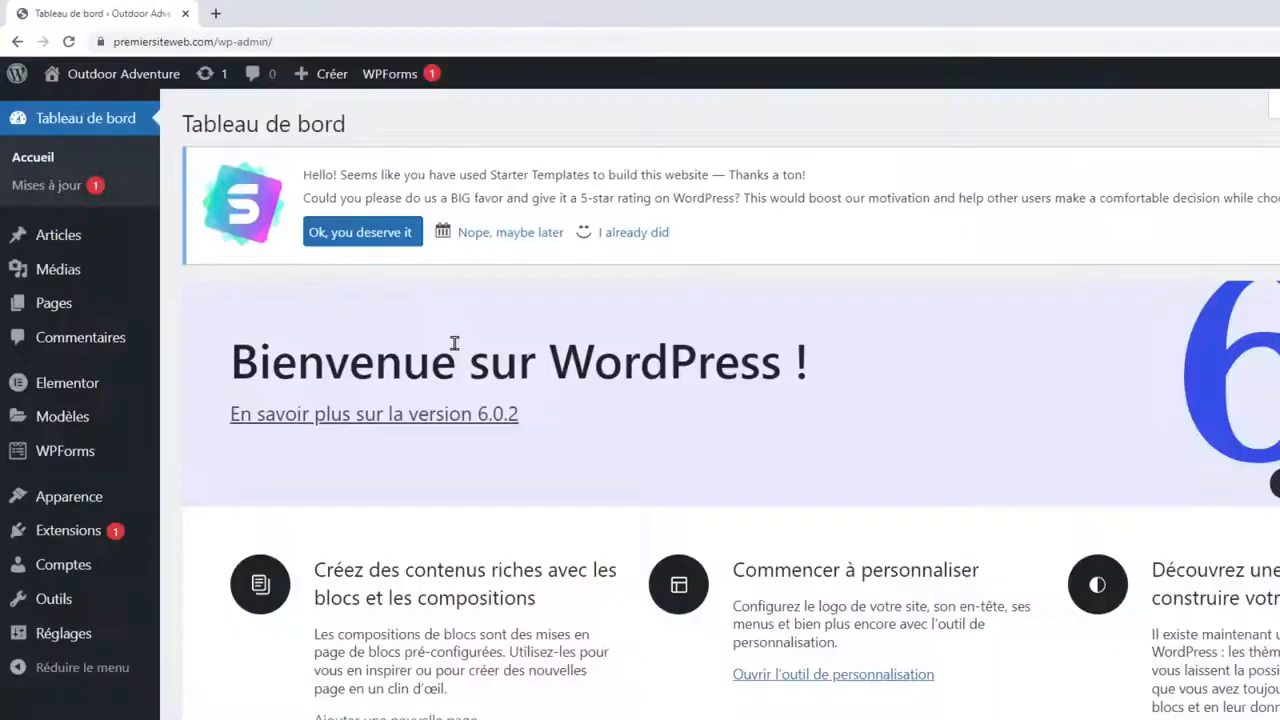
Inspect the Home entry in Apparence > Menus, then go to Toutes les pages.
mouse_move(12, 505)
left_click(210, 585)
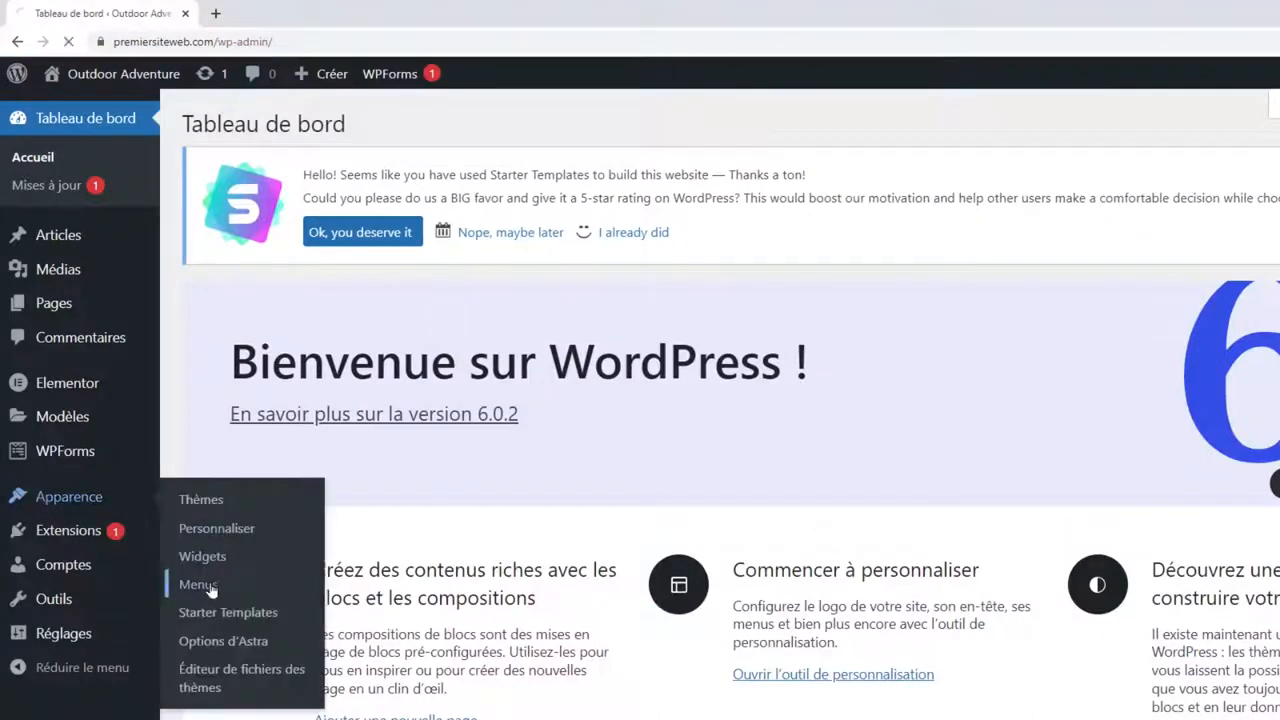
scroll(897, 567, "down", 2)
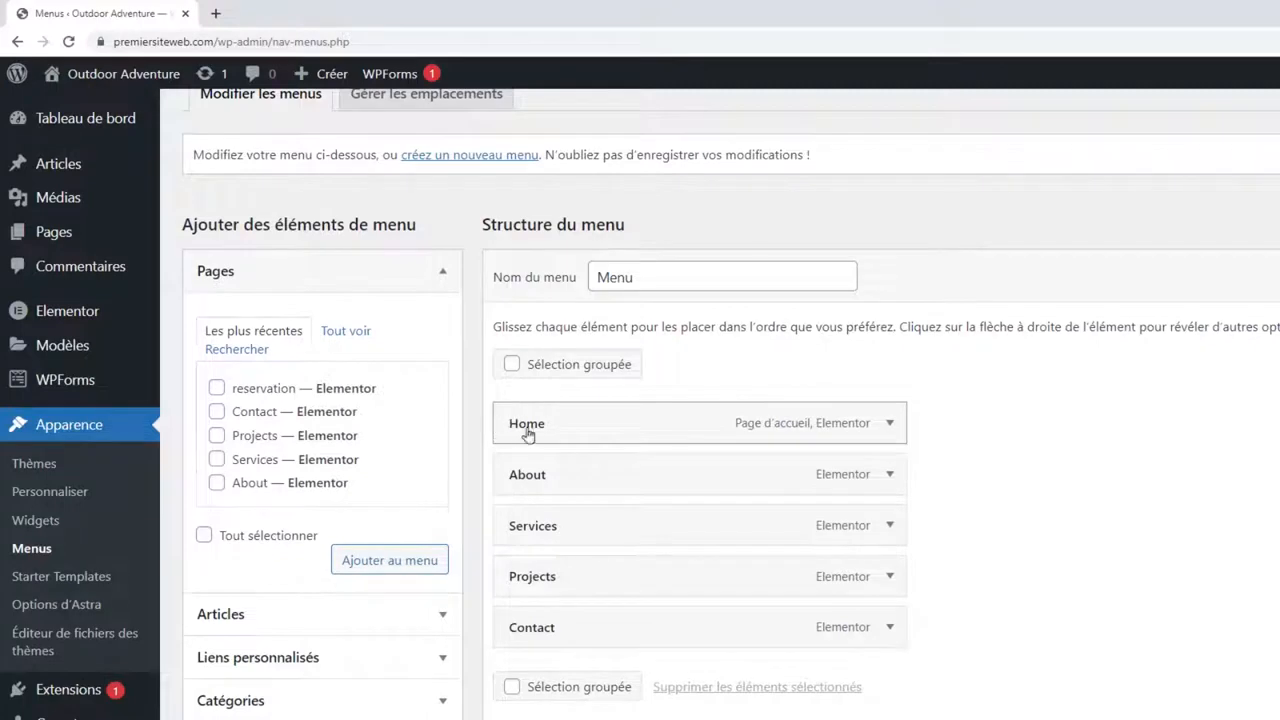
left_click(889, 428)
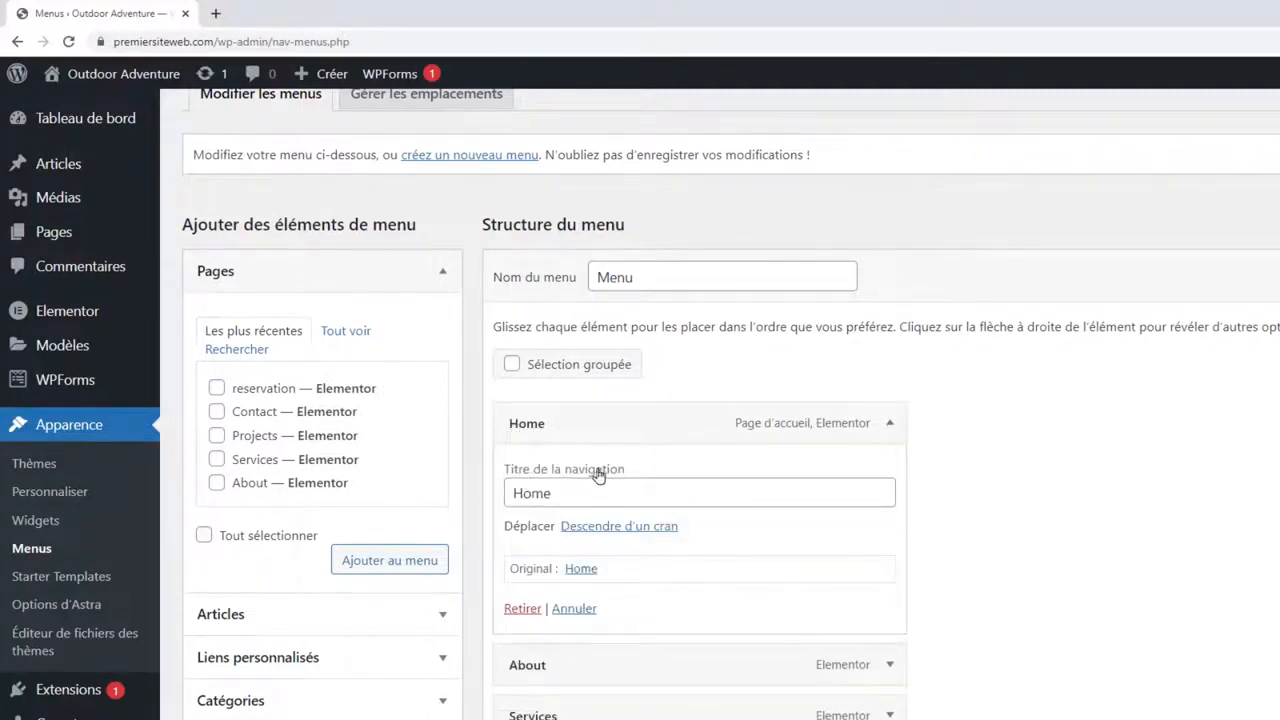
left_click_drag(516, 494, 553, 493)
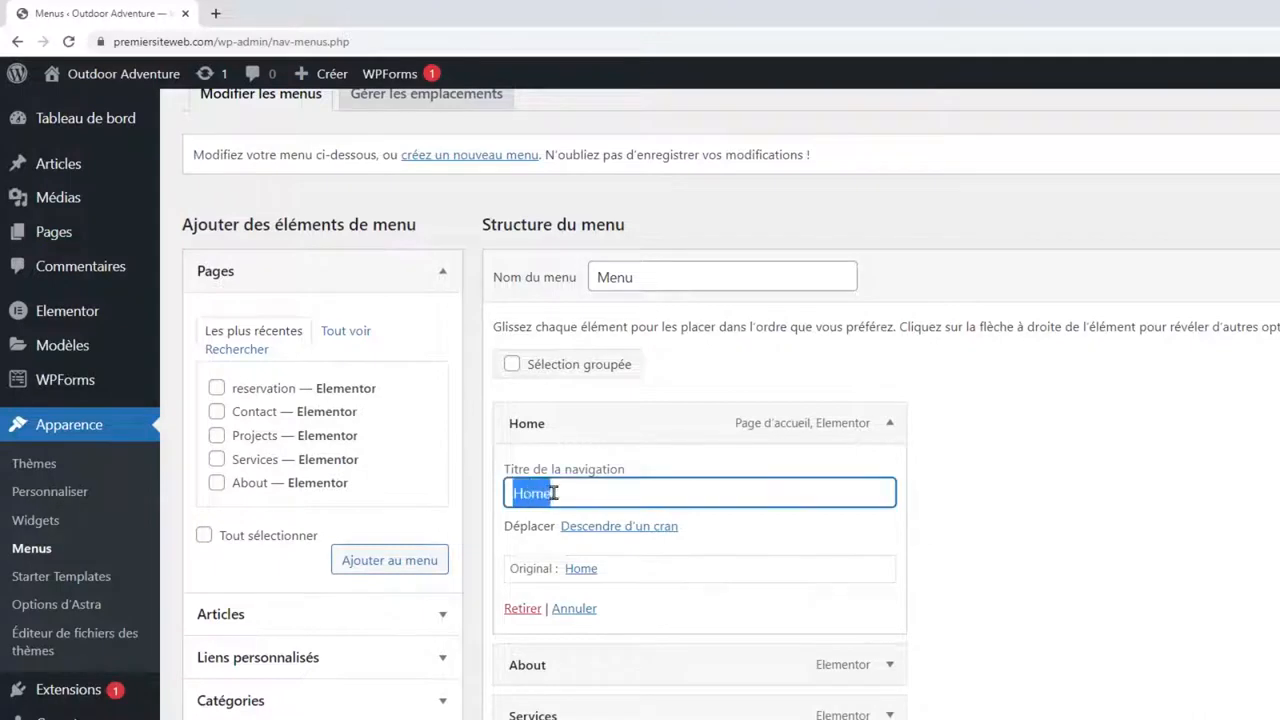
left_click(553, 493)
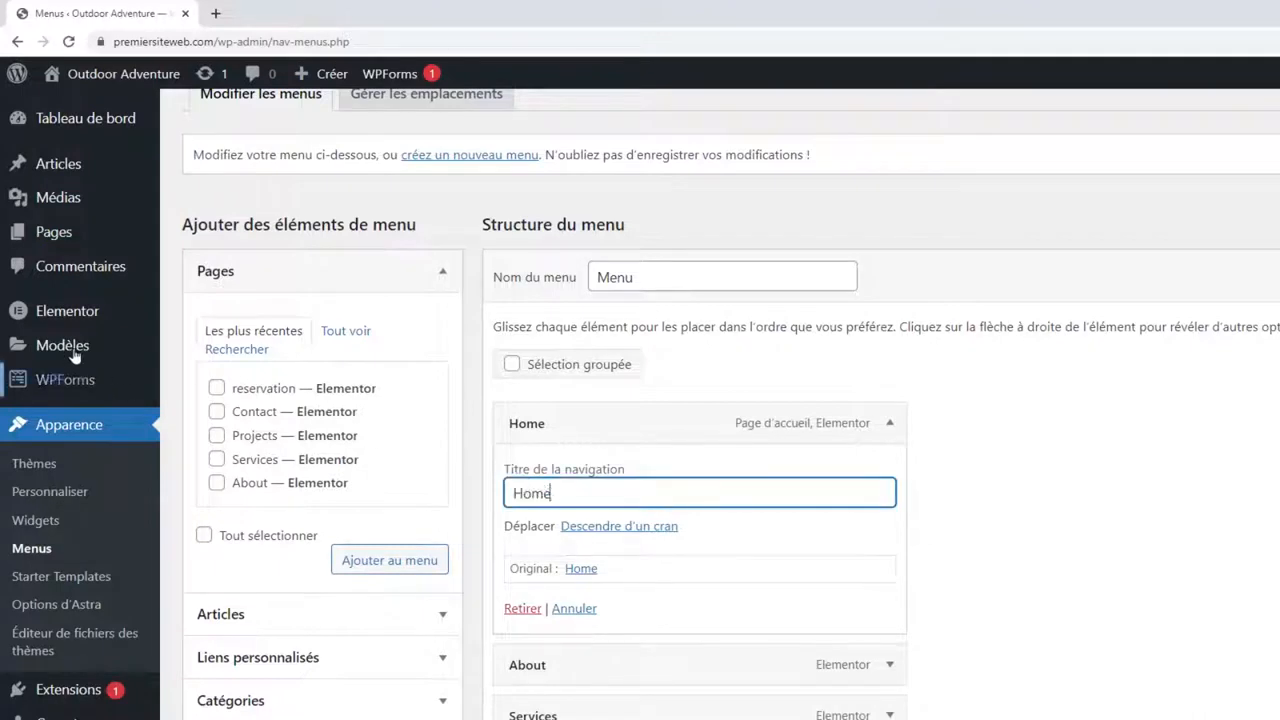
left_click(215, 242)
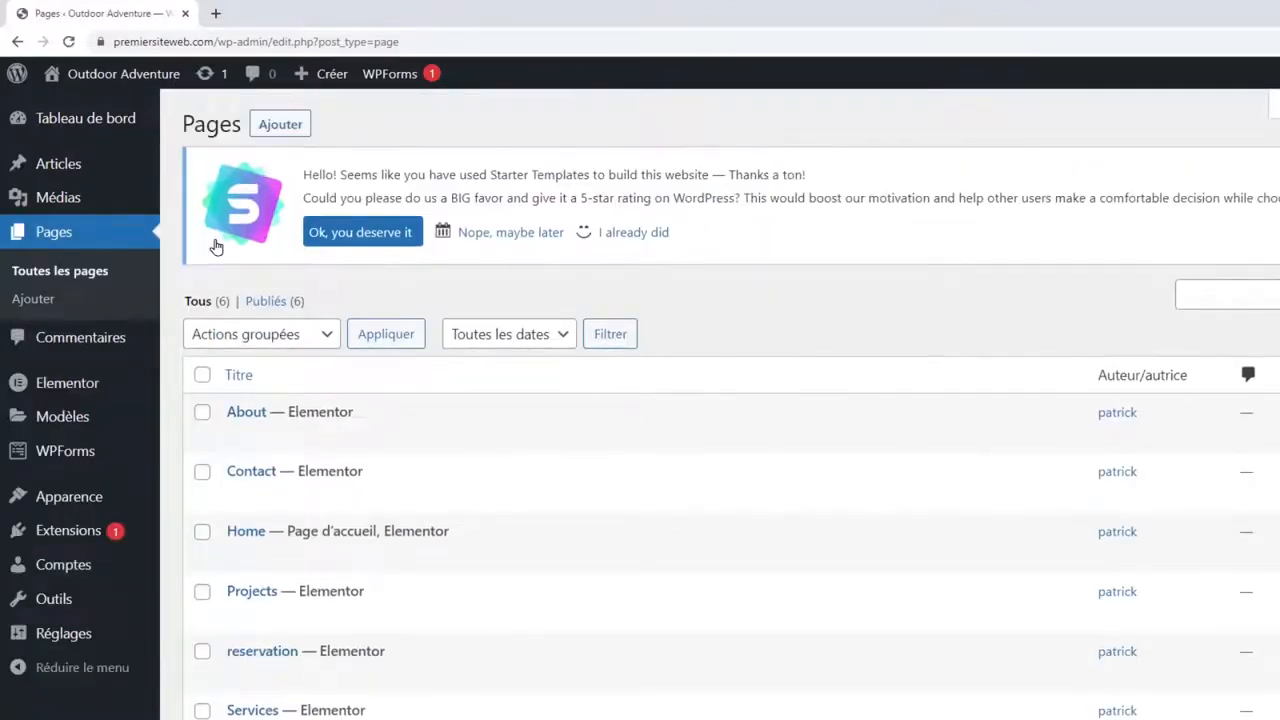
Quick-edit the Home page to title 'Accueil' with a matching slug.
scroll(300, 430, "down", 2)
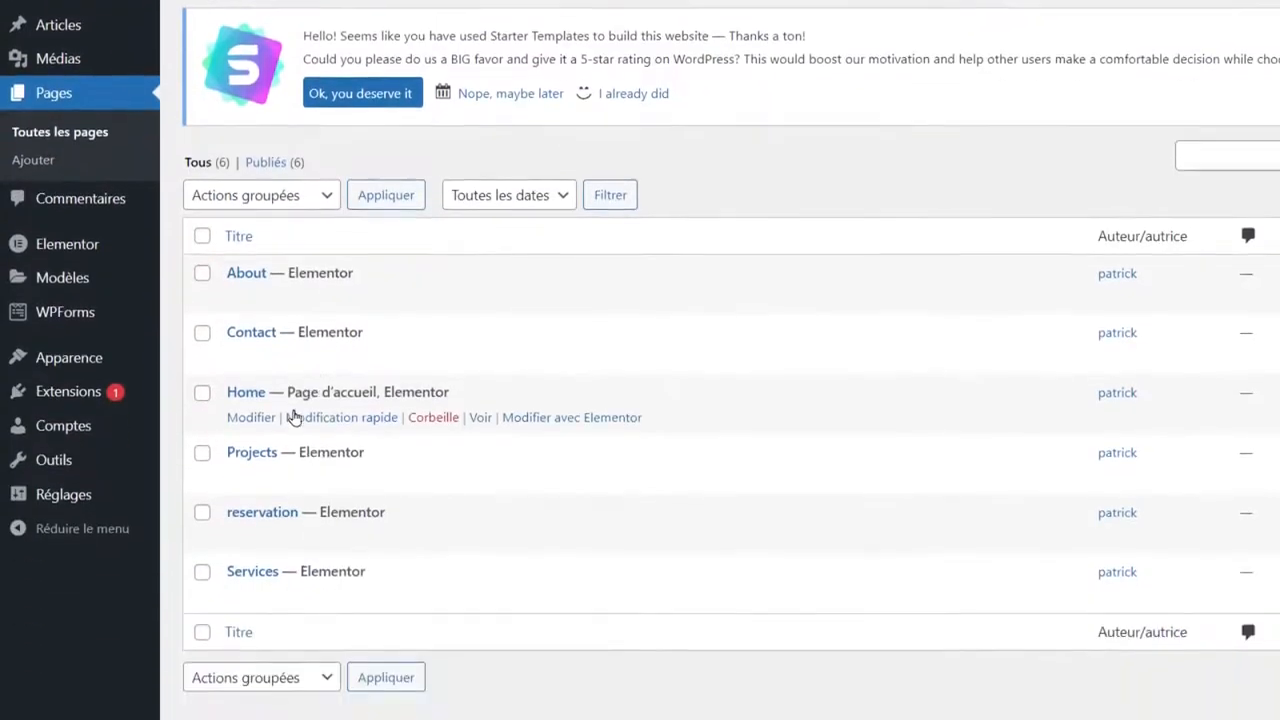
left_click(332, 413)
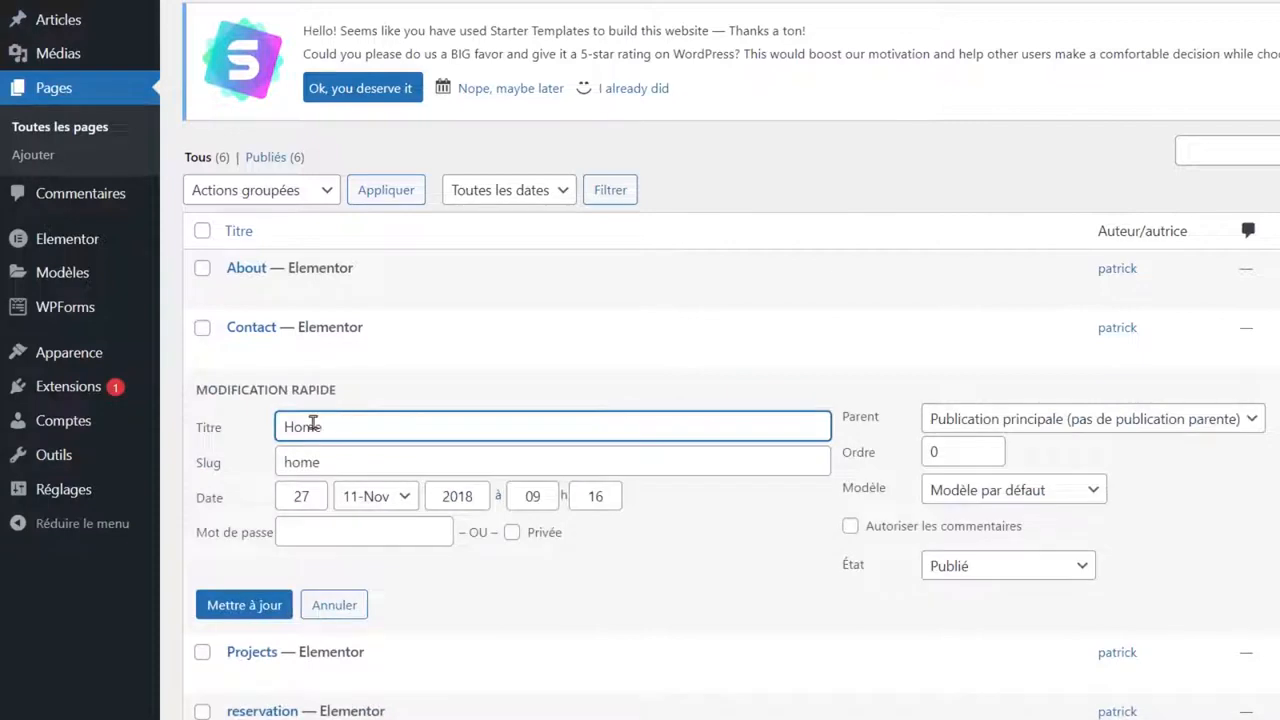
left_click_drag(322, 426, 272, 433)
type("Accueil")
left_click_drag(340, 462, 267, 475)
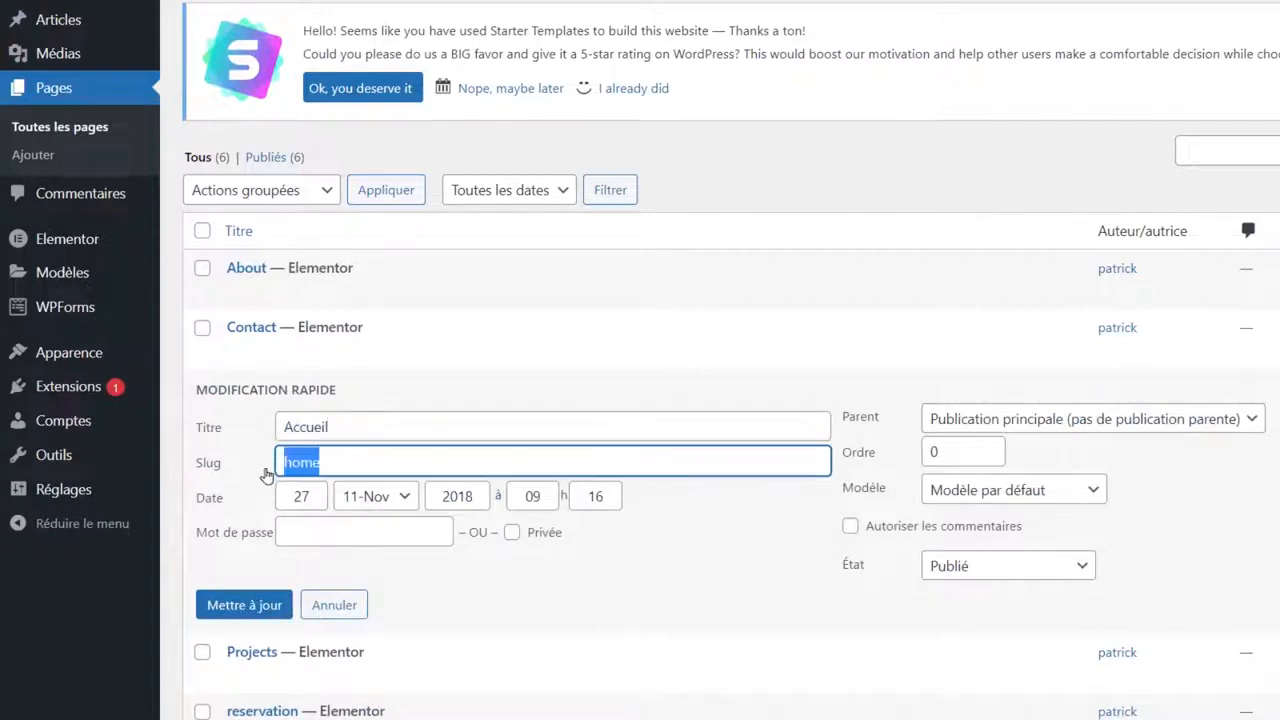
type("accueil")
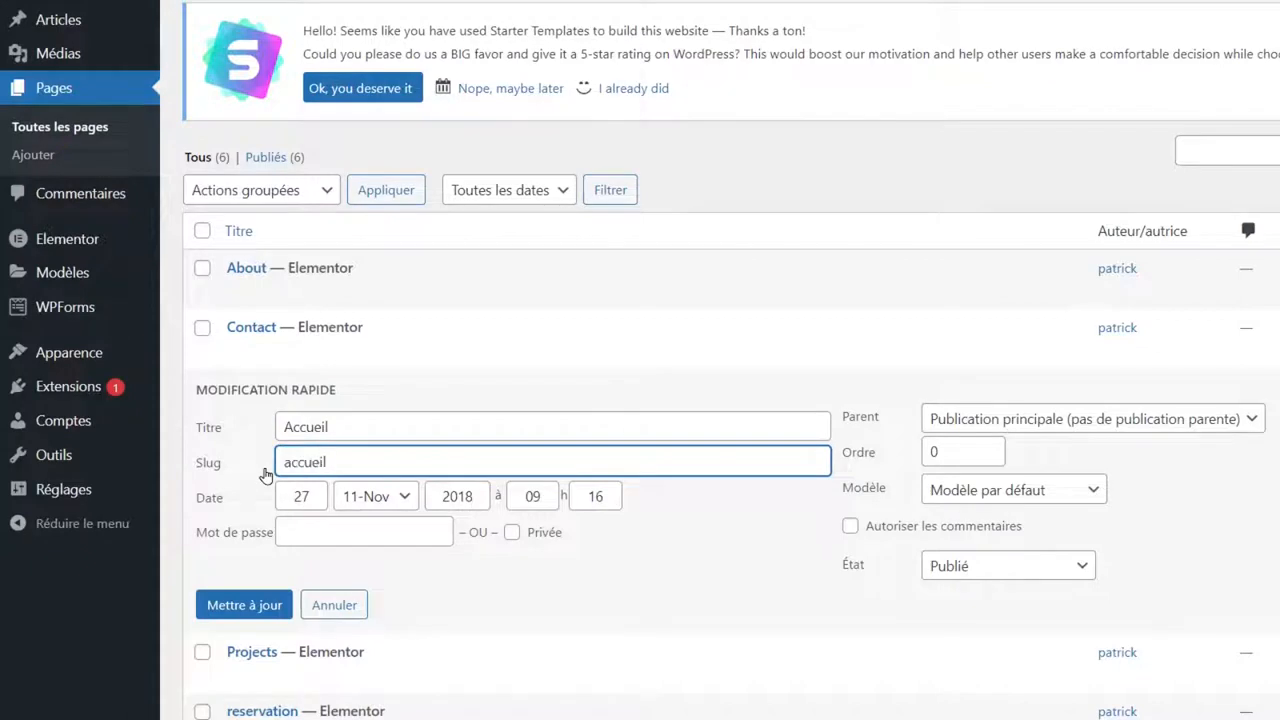
left_click(240, 604)
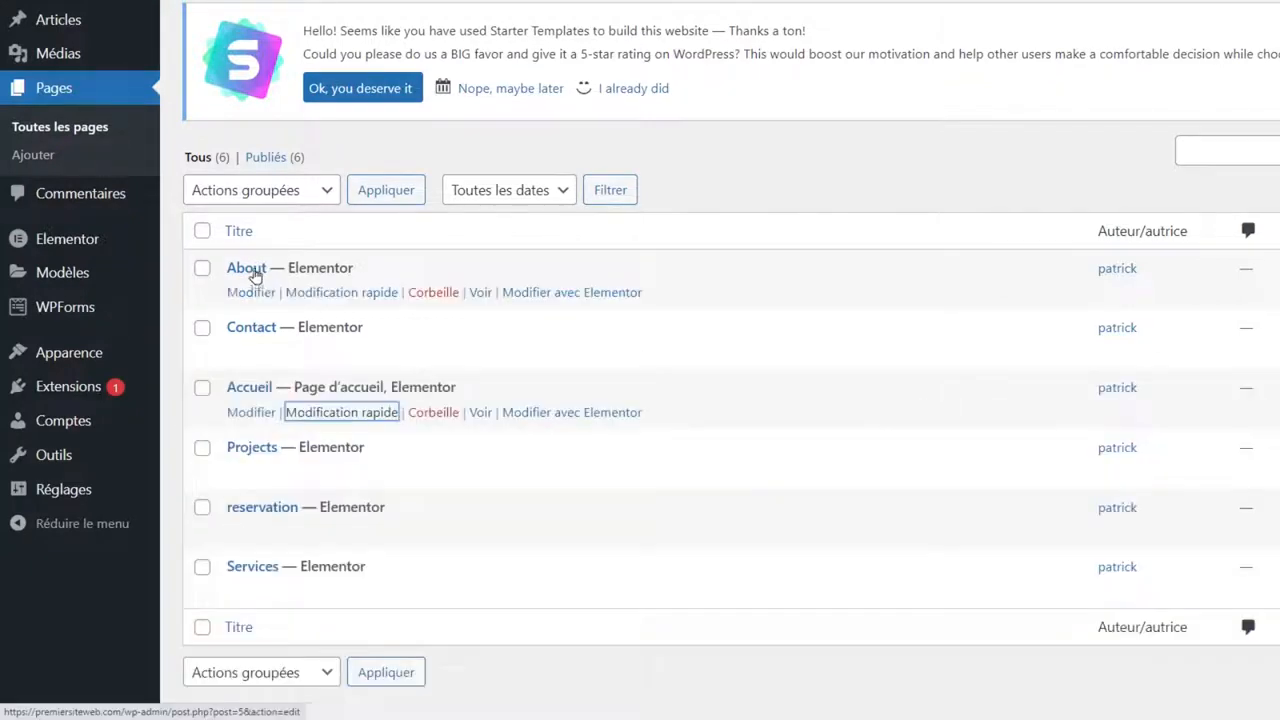
Rename About to 'A propos' with slug a-propos, and trash the Projects page.
left_click(338, 296)
left_click_drag(332, 314, 261, 316)
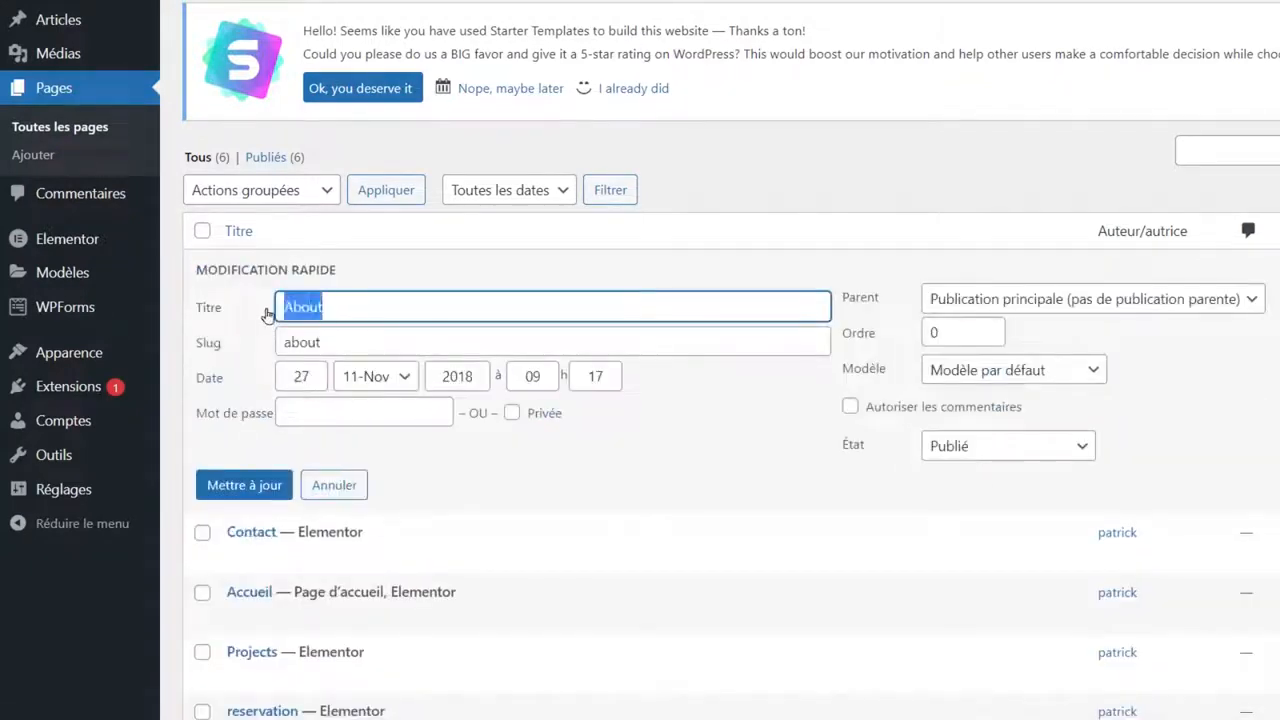
type("A propos")
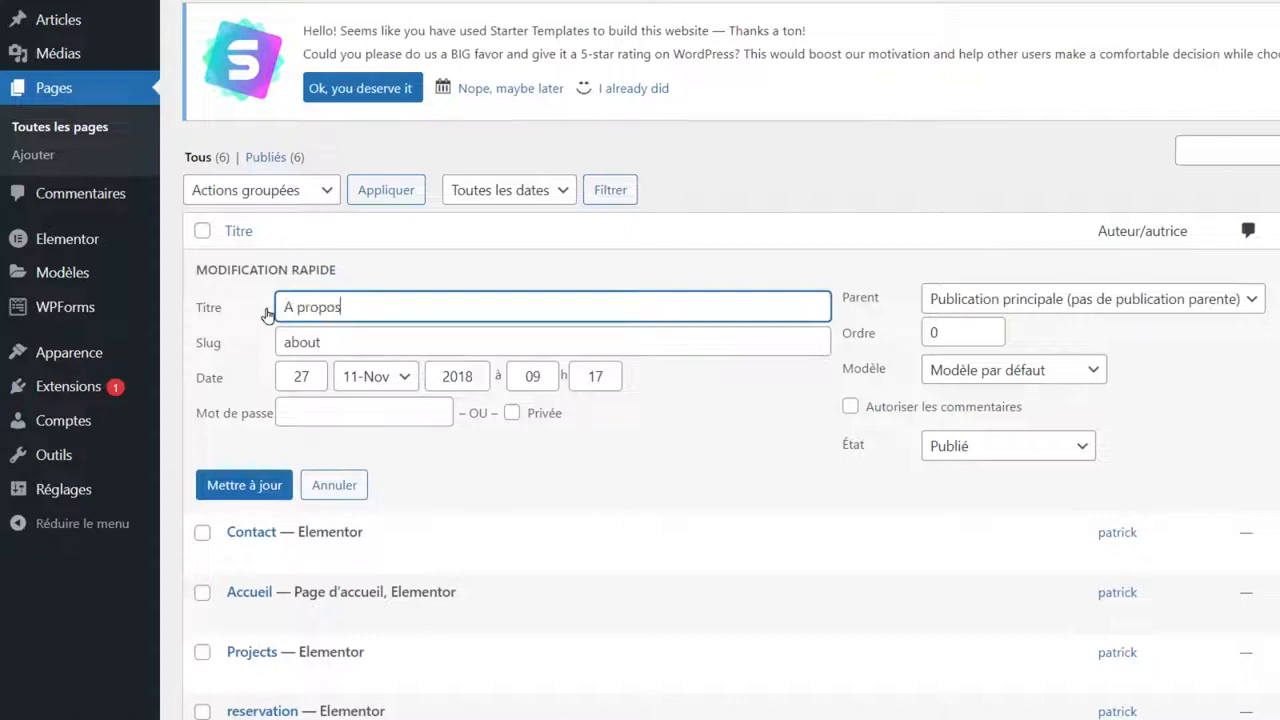
key("Tab")
type("a-prop")
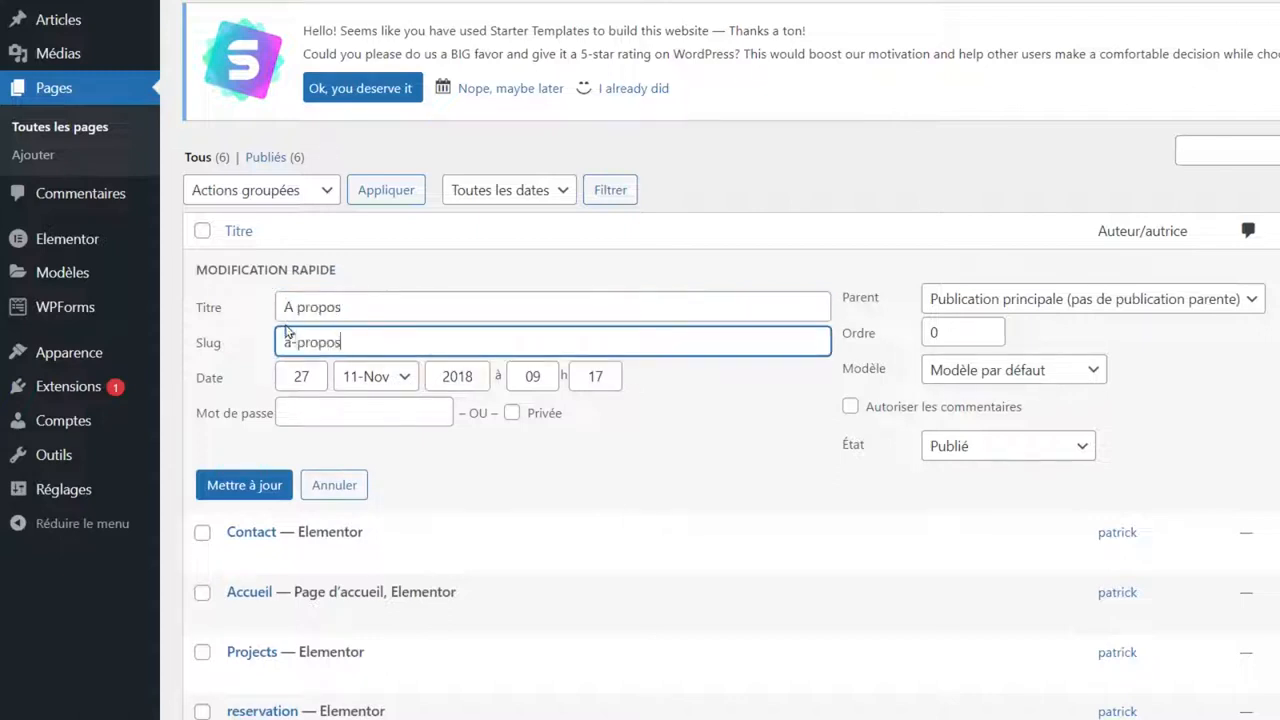
left_click(245, 487)
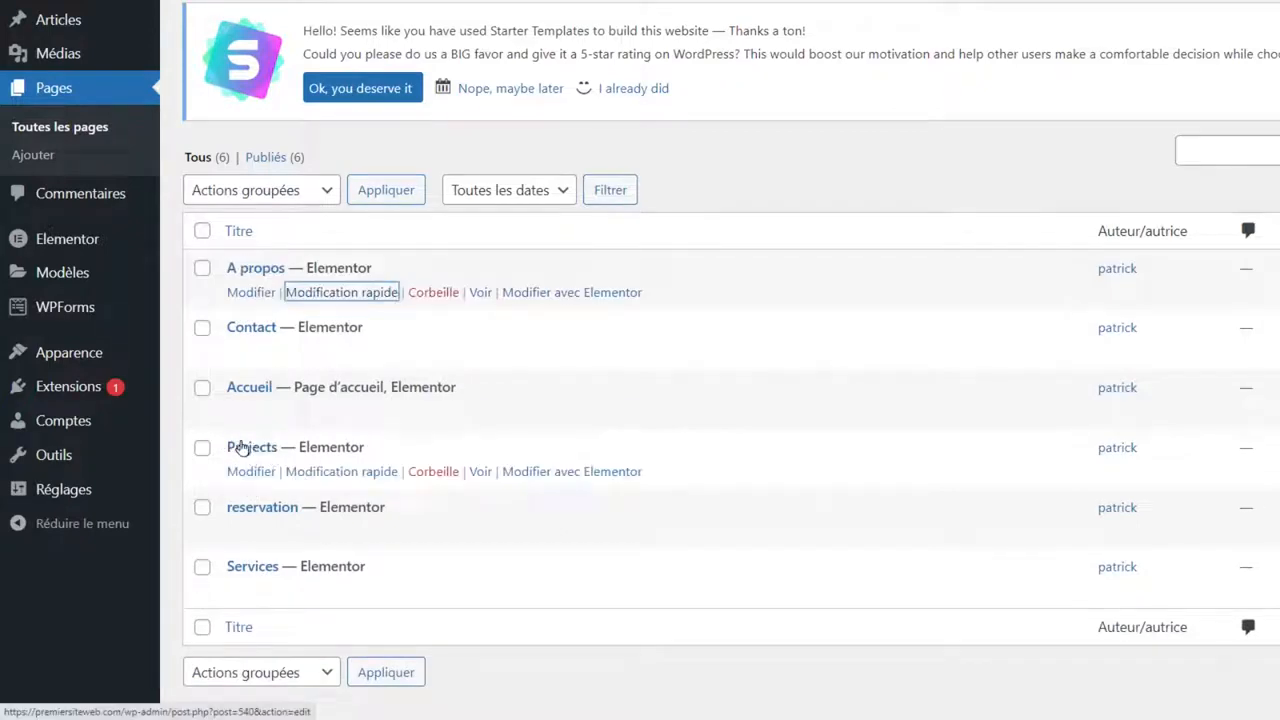
left_click(431, 476)
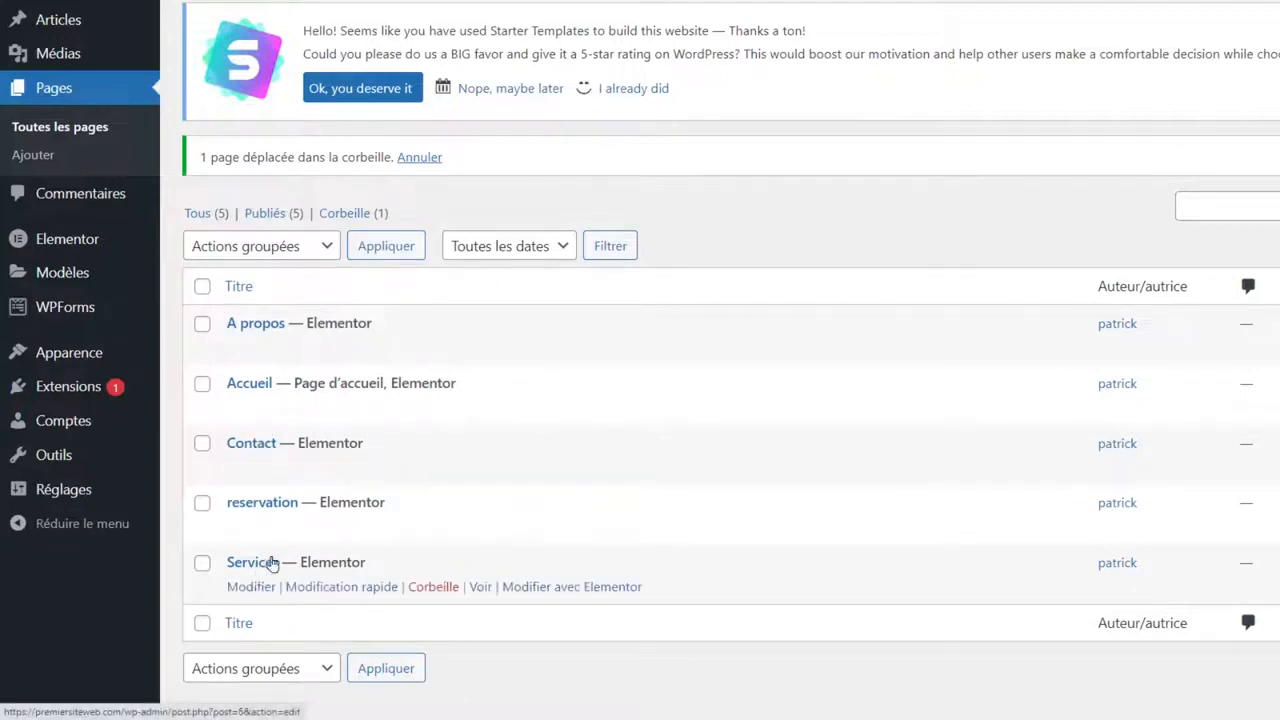
mouse_move(74, 371)
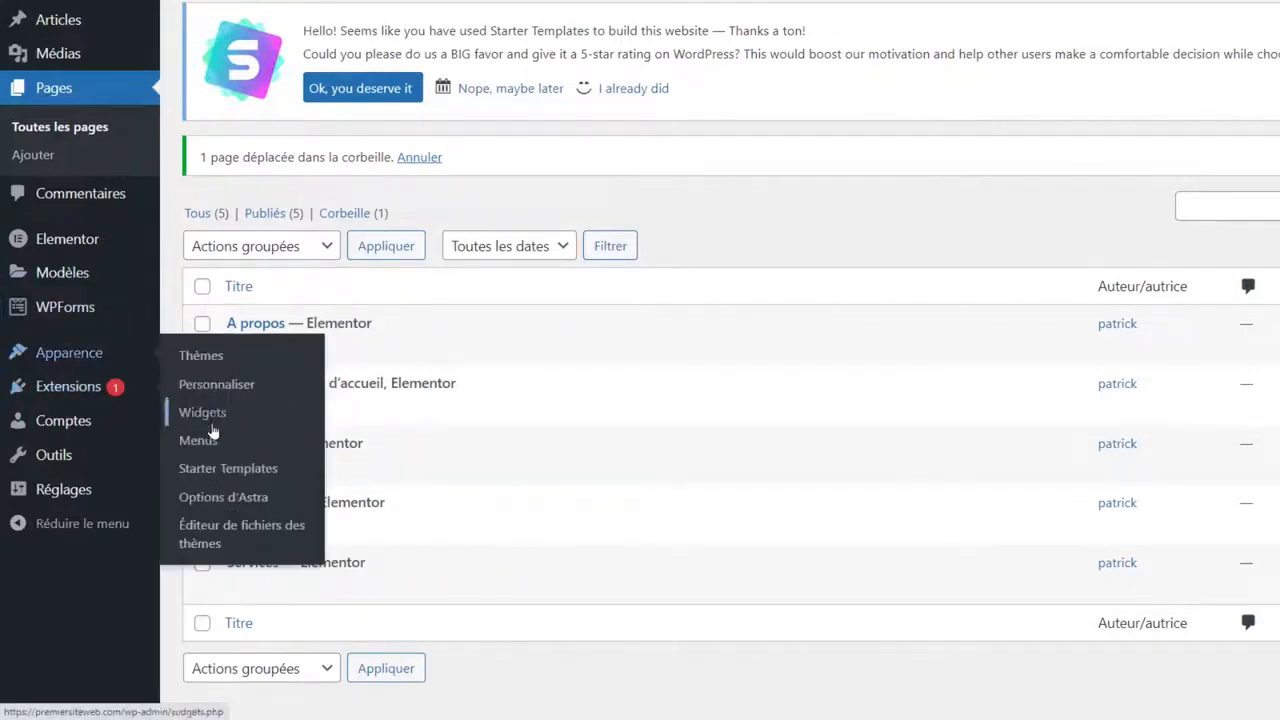
In Apparence > Menus, remove the 'Projects (non valide)' item and save the menu.
left_click(198, 440)
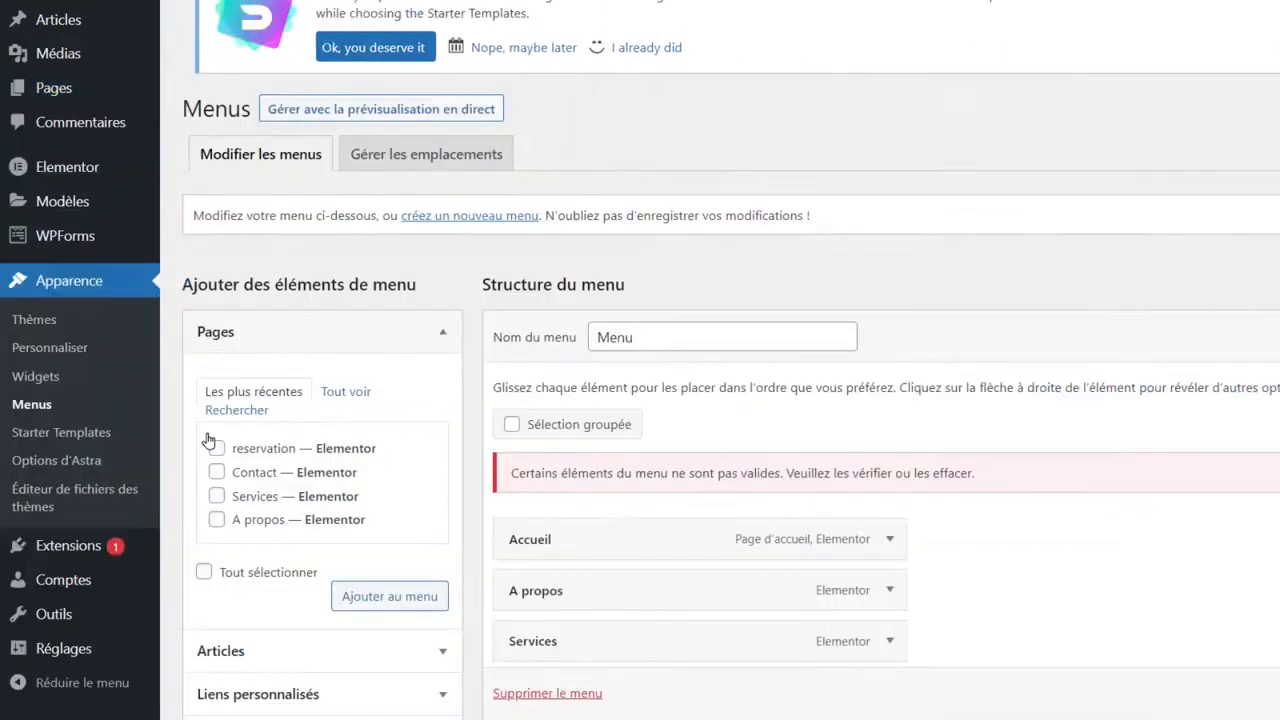
scroll(851, 452, "down", 2)
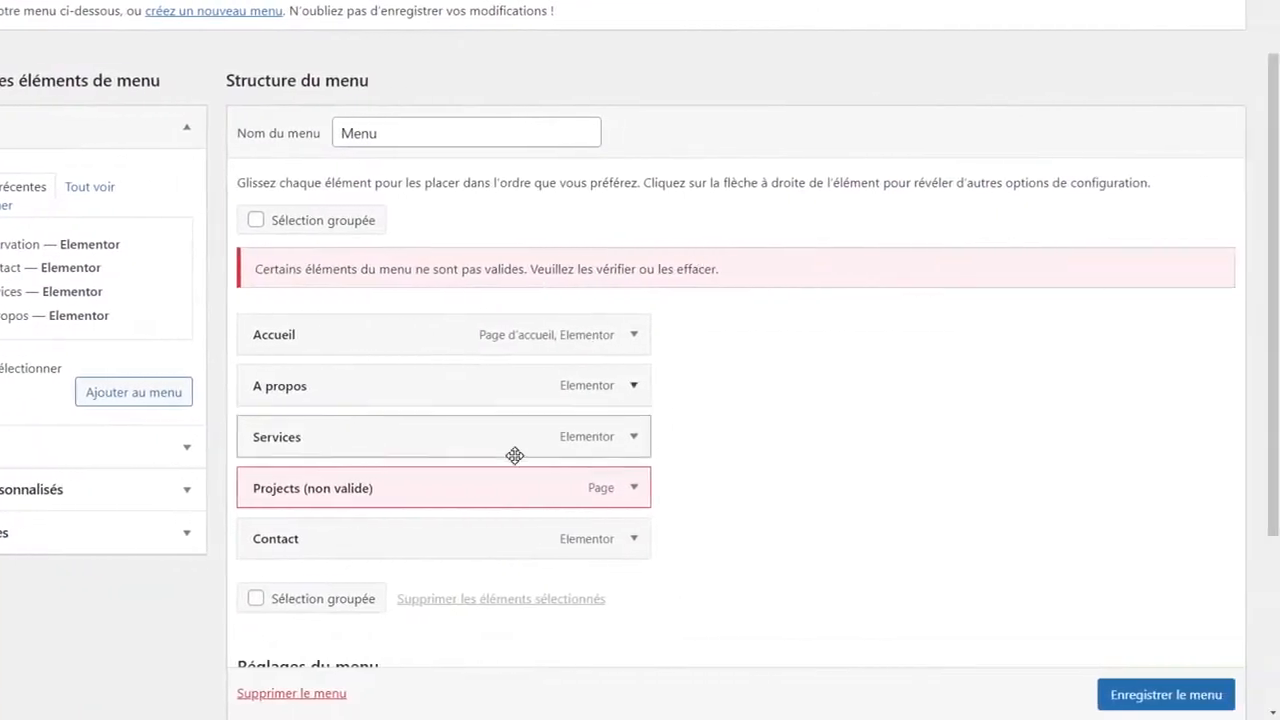
left_click(634, 487)
scroll(669, 423, "down", 5)
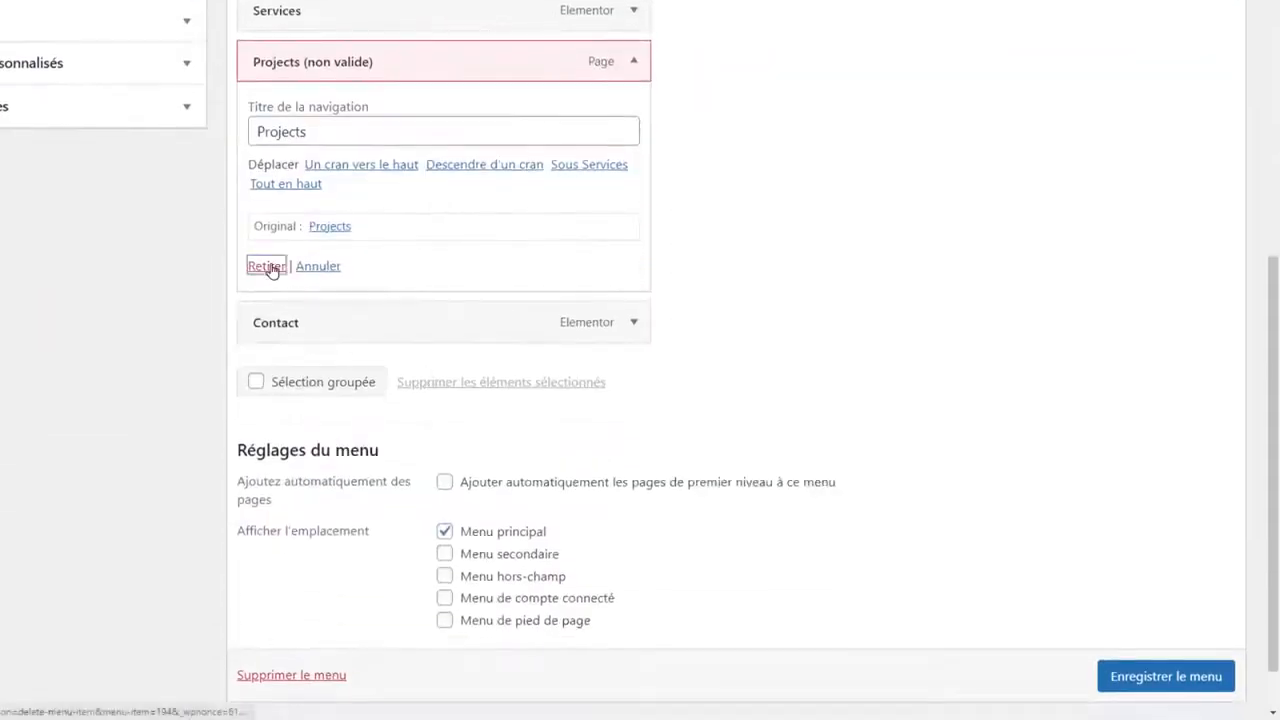
left_click(268, 266)
scroll(714, 231, "up", 3)
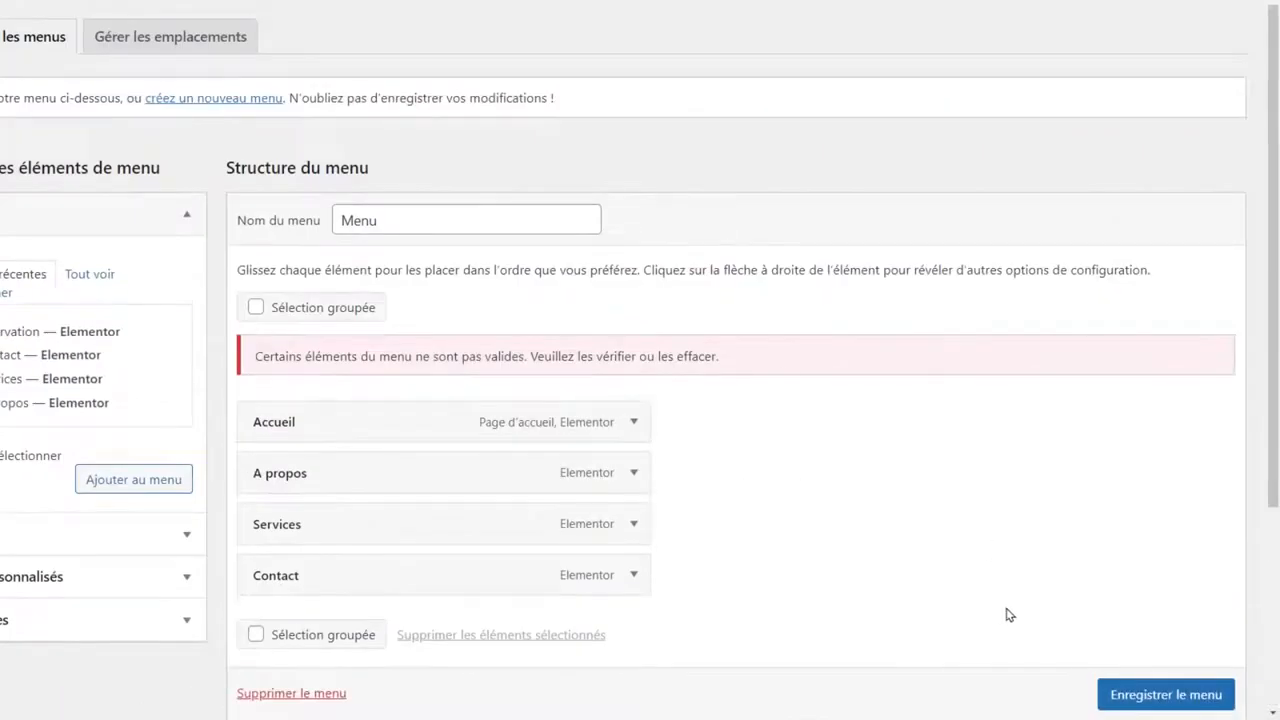
scroll(1163, 695, "down", 1)
left_click(1165, 695)
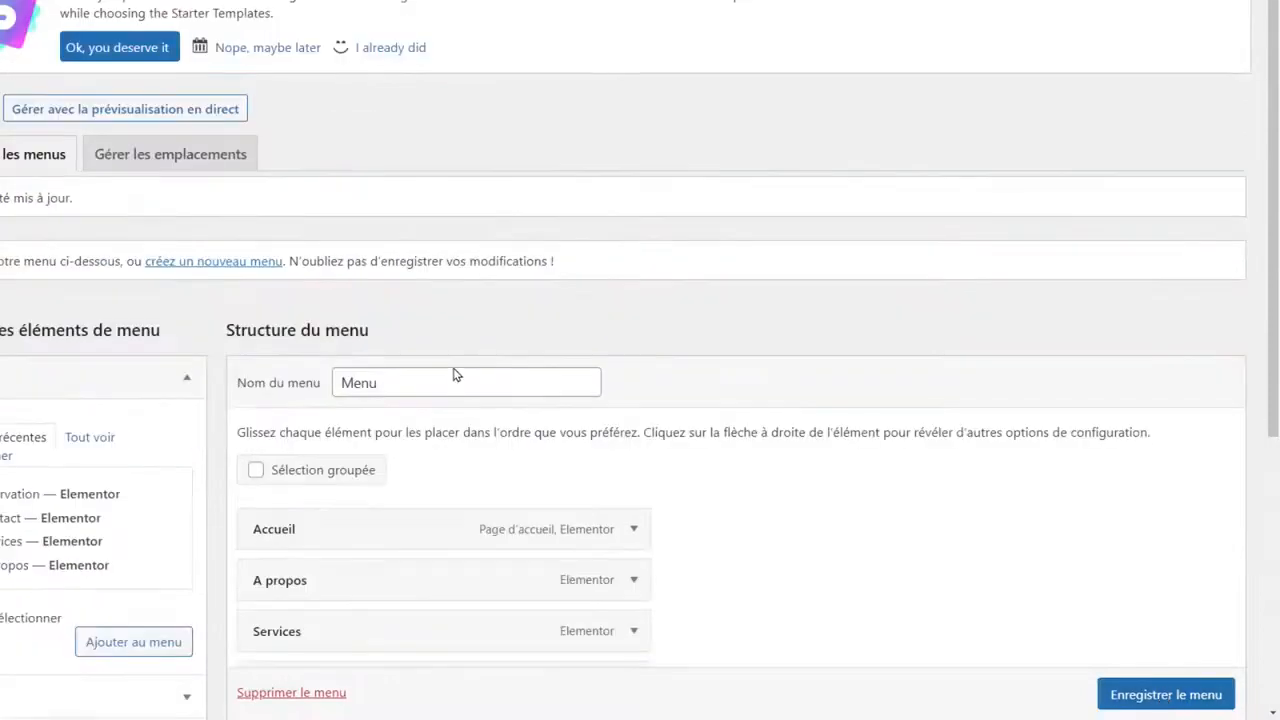
scroll(380, 355, "down", 2)
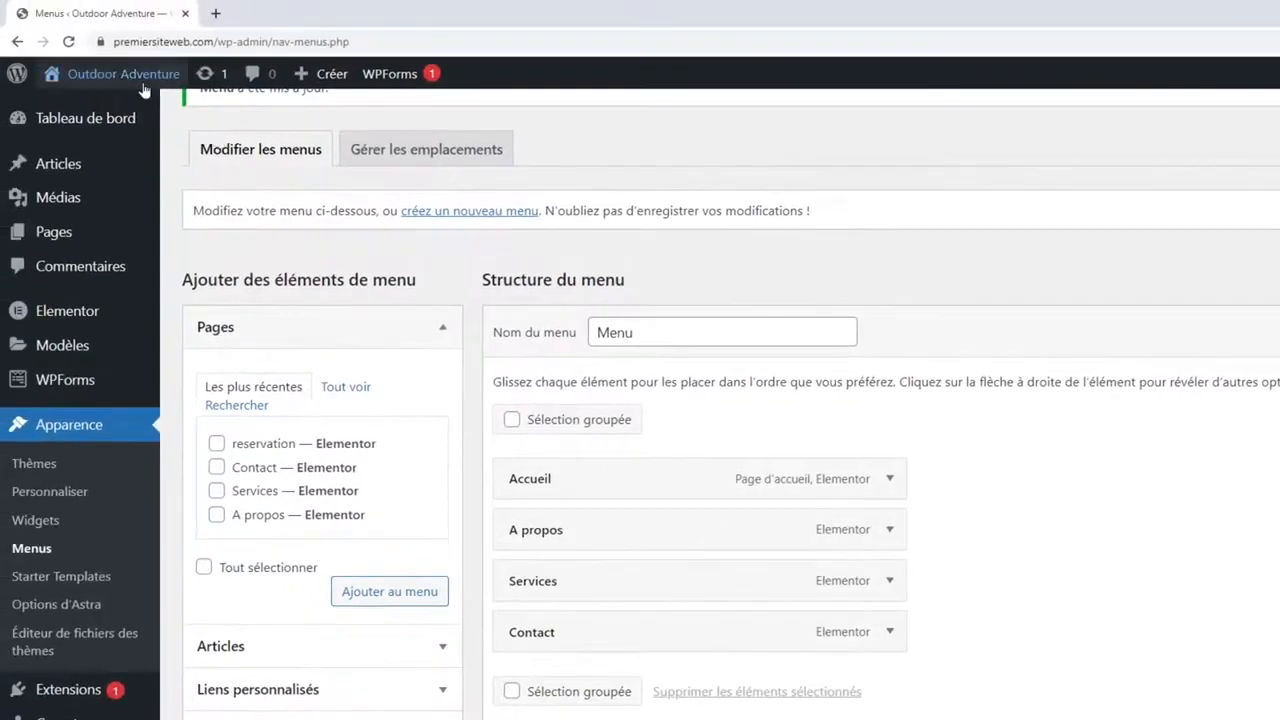
View the live Fitness Park homepage showing the Accueil, A propos, Services, Contact menu.
mouse_move(143, 86)
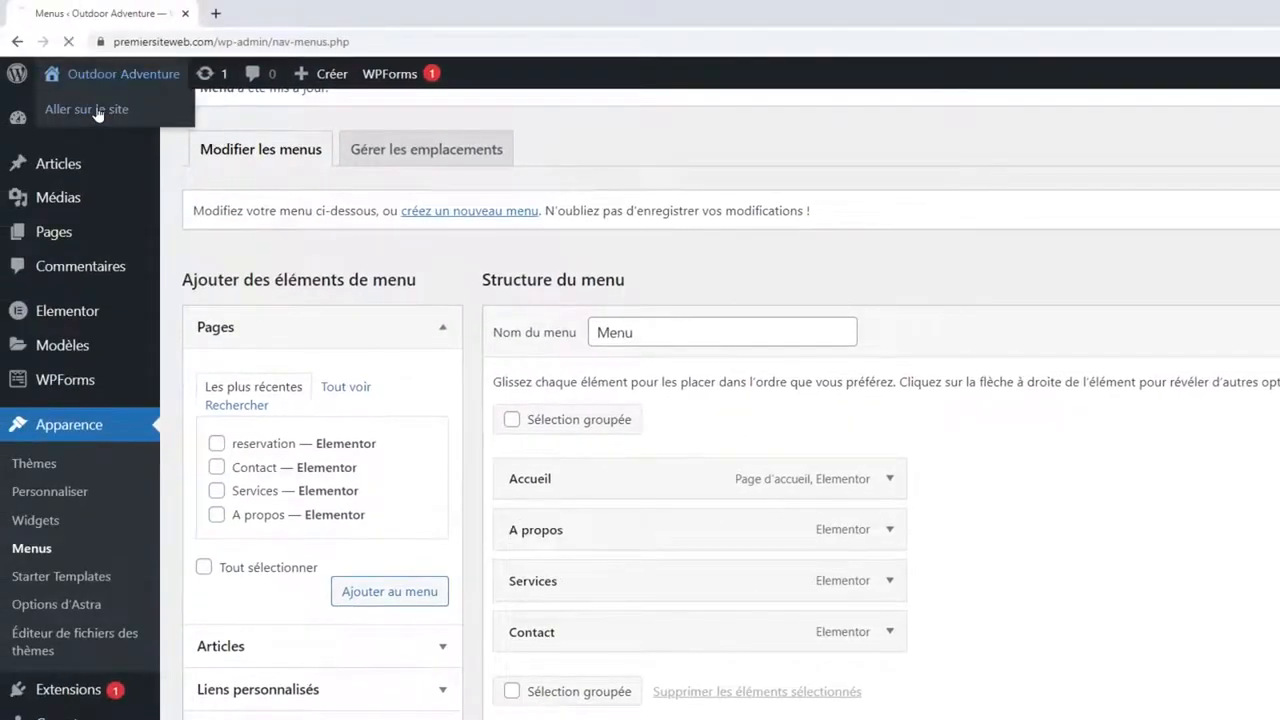
left_click(97, 115)
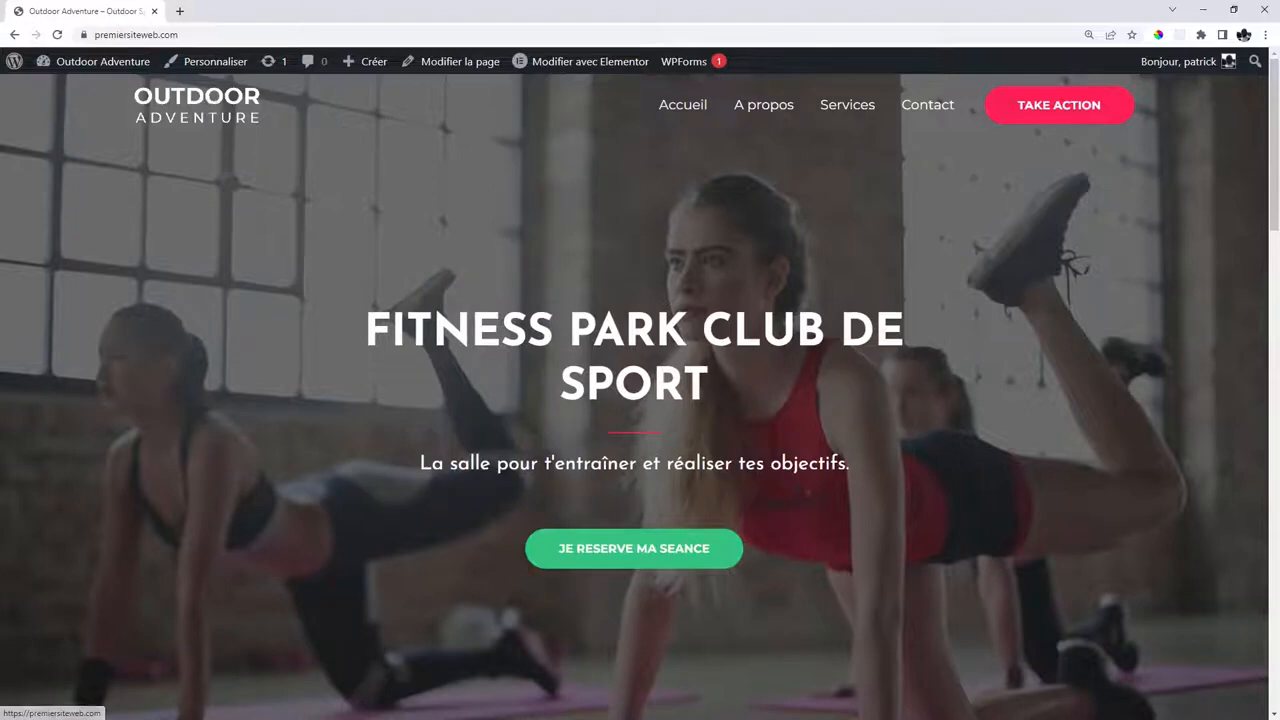
key("alt+Tab")
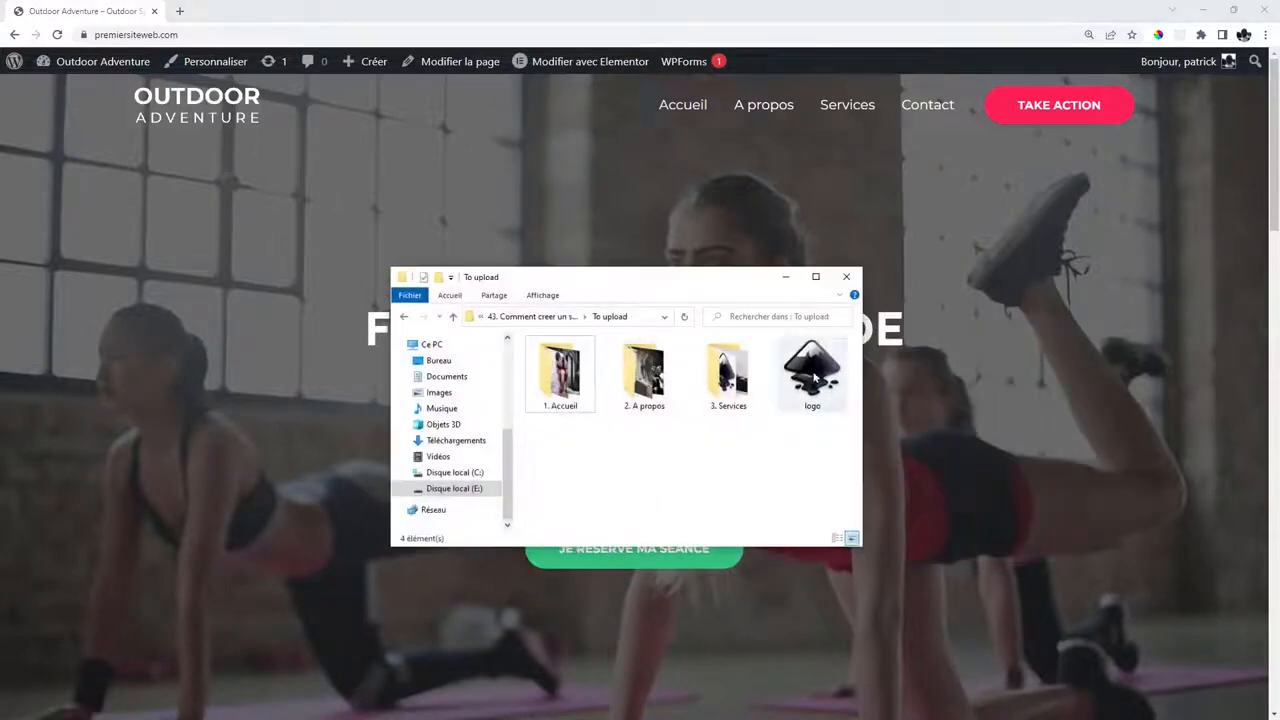
left_click(786, 276)
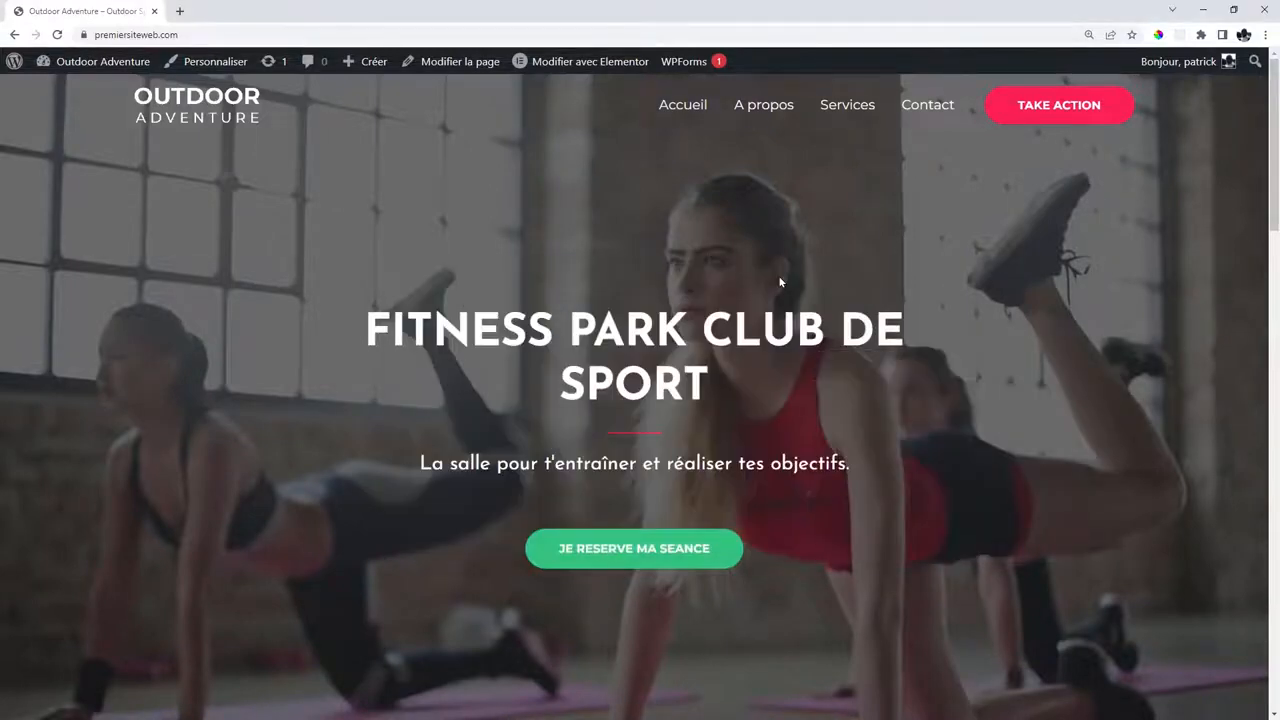
mouse_move(110, 62)
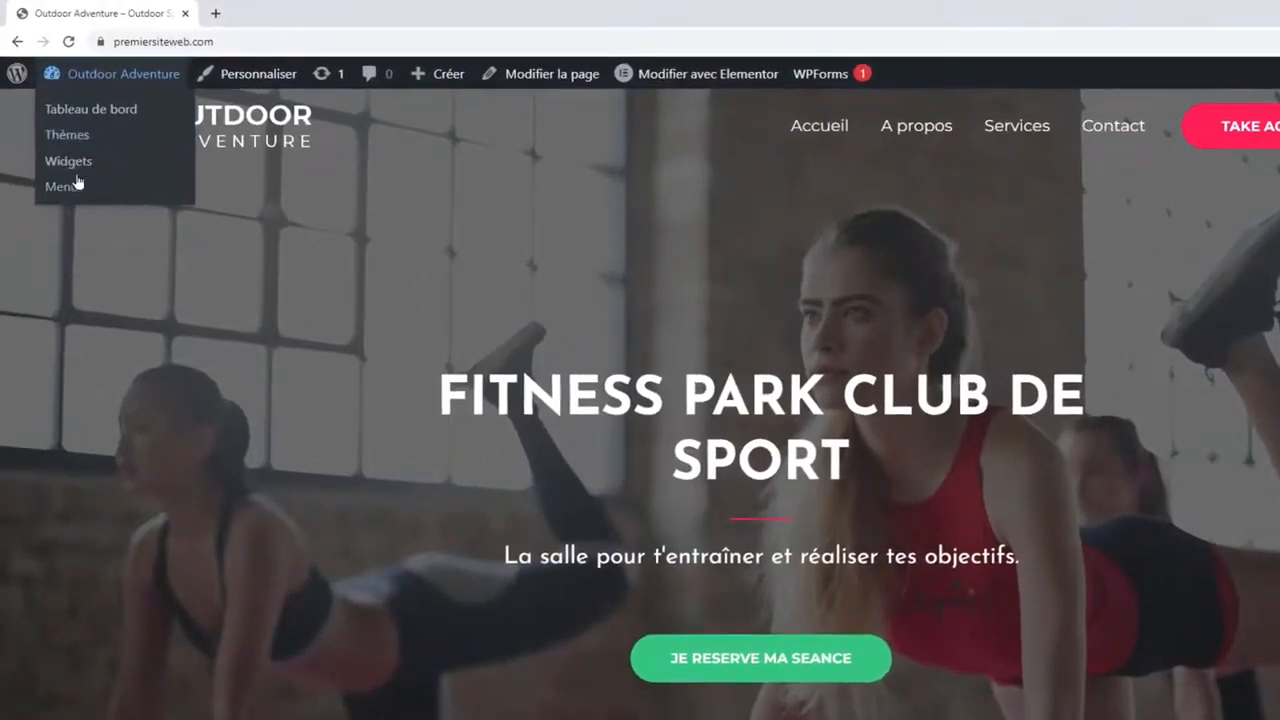
Go to the Customizer's Header Builder transparent-header logo settings.
left_click(258, 74)
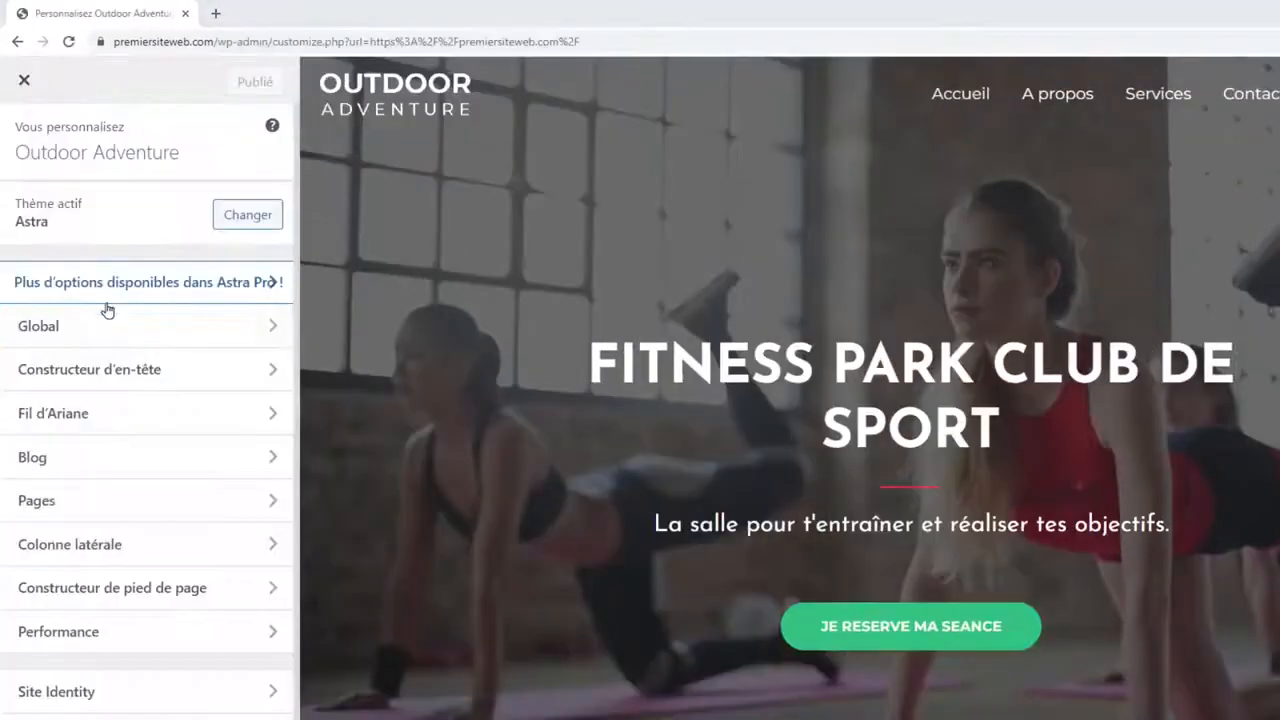
left_click(201, 371)
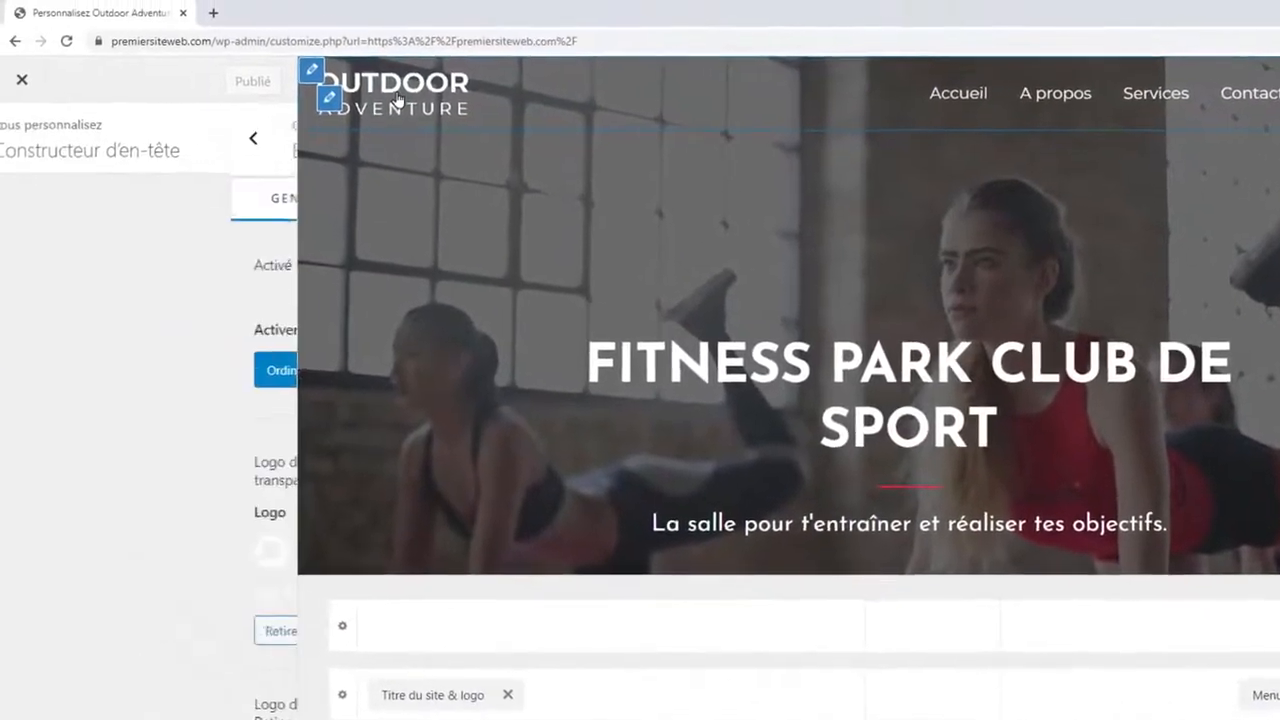
left_click(75, 45)
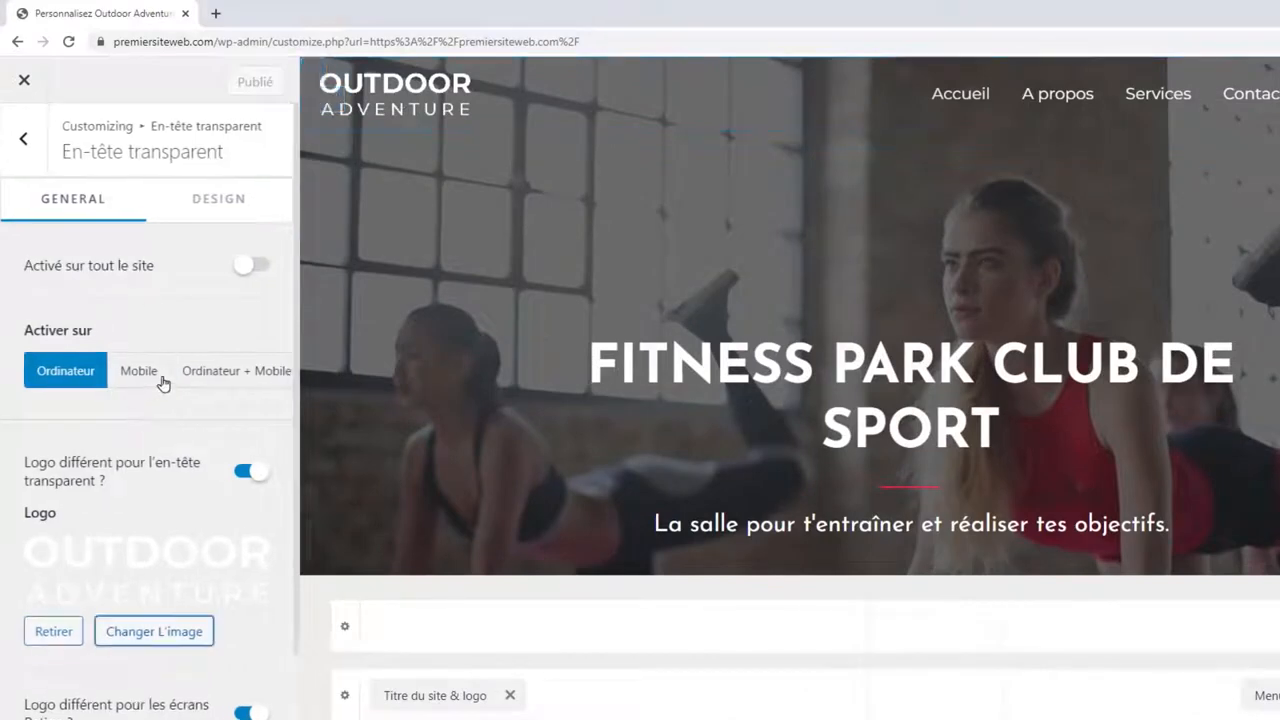
scroll(171, 374, "down", 2)
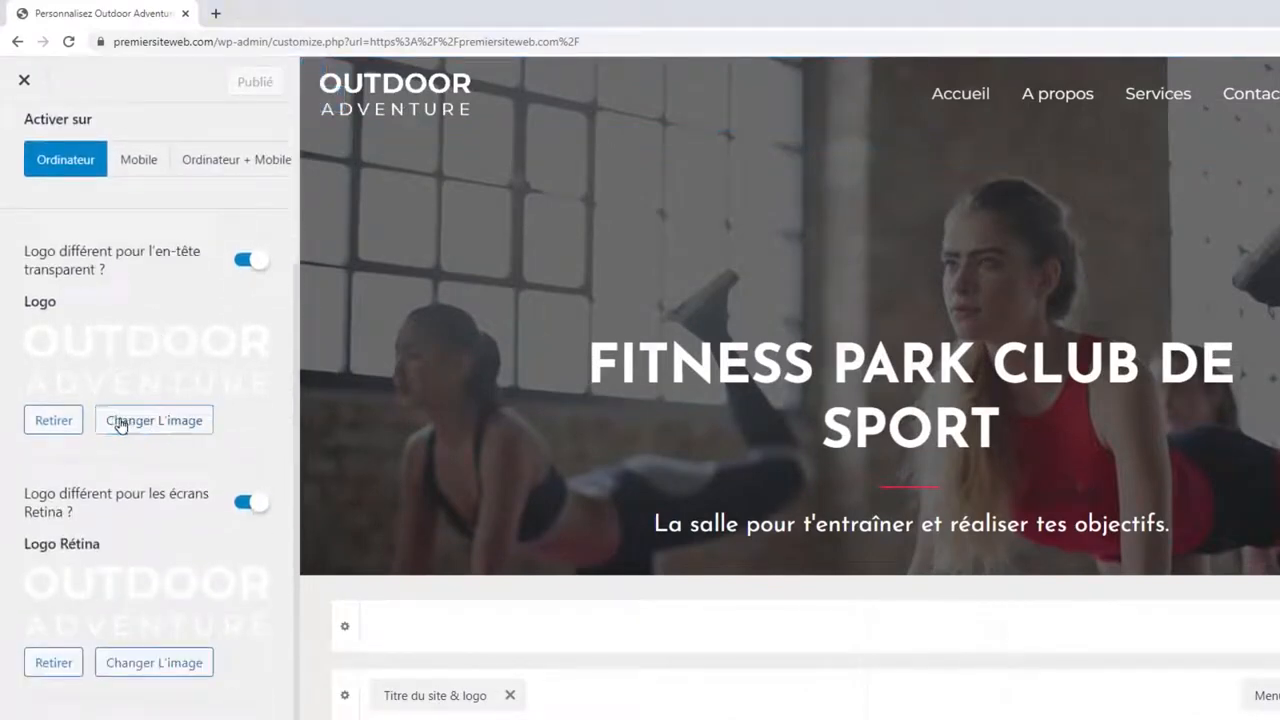
Upload the flexed-arm icon as the transparent-header logo and set its width to 74 px.
left_click(120, 422)
key("alt+Tab")
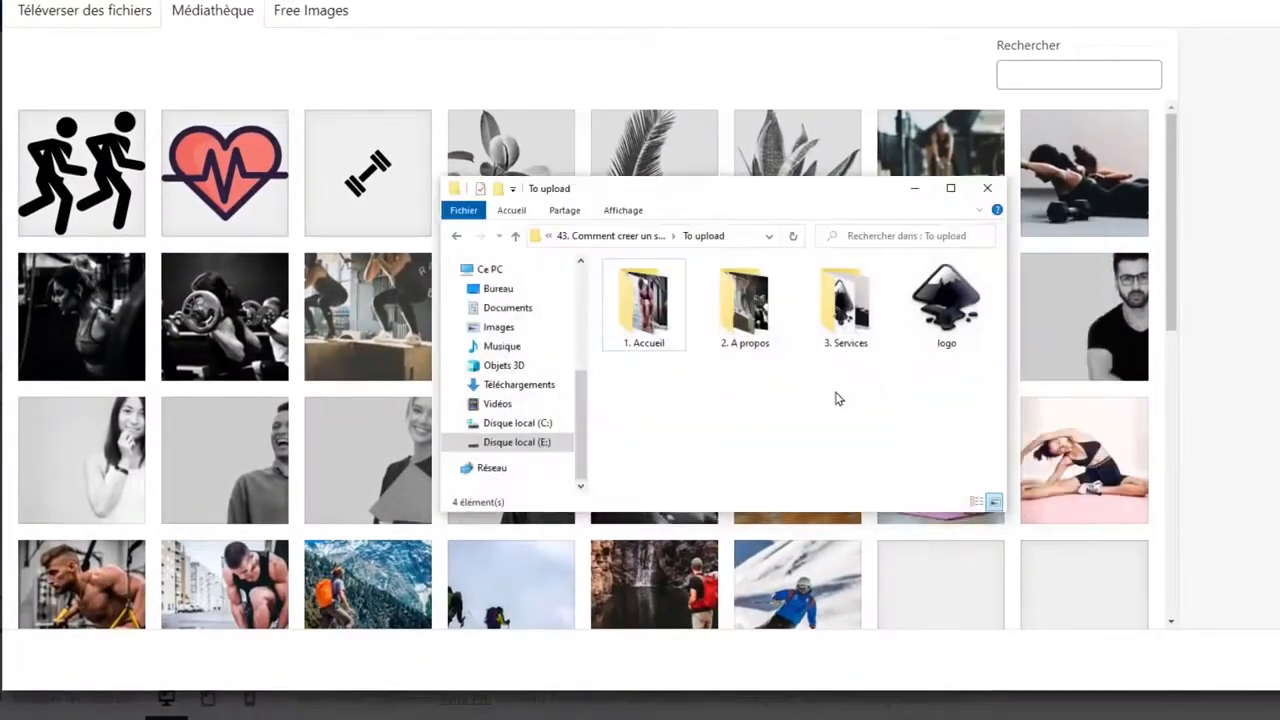
left_click_drag(945, 307, 353, 222)
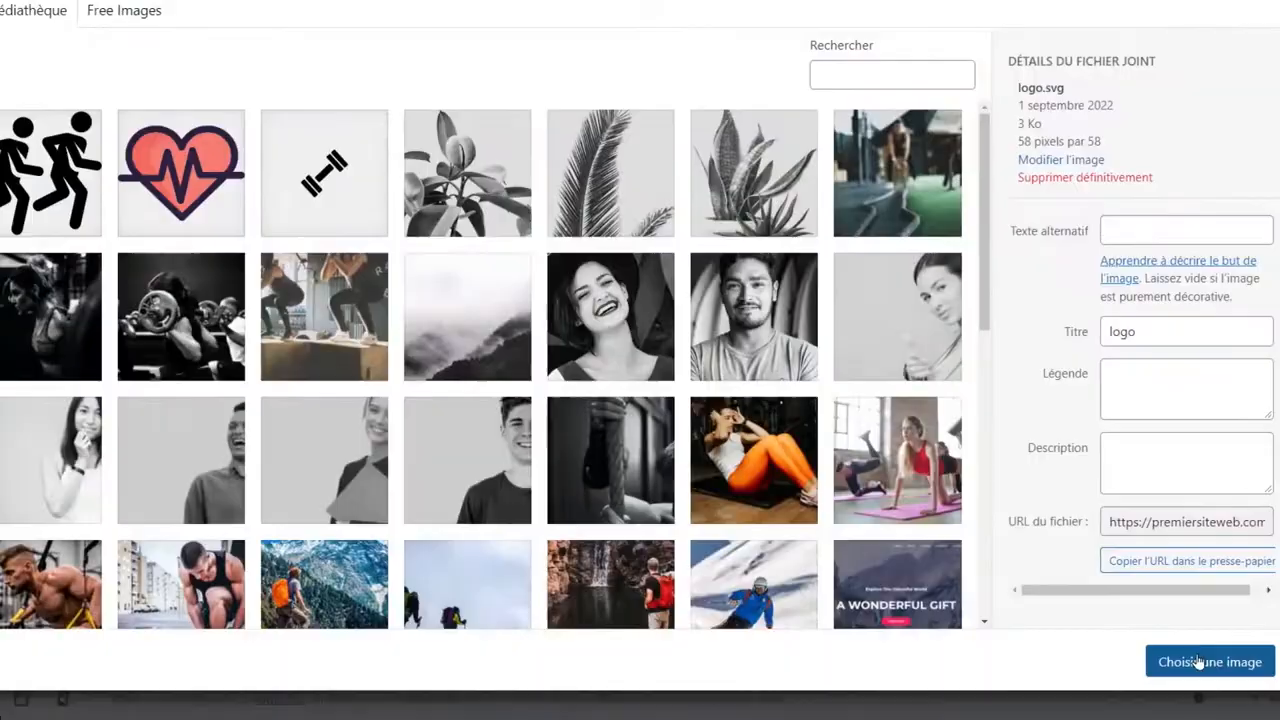
left_click(1199, 662)
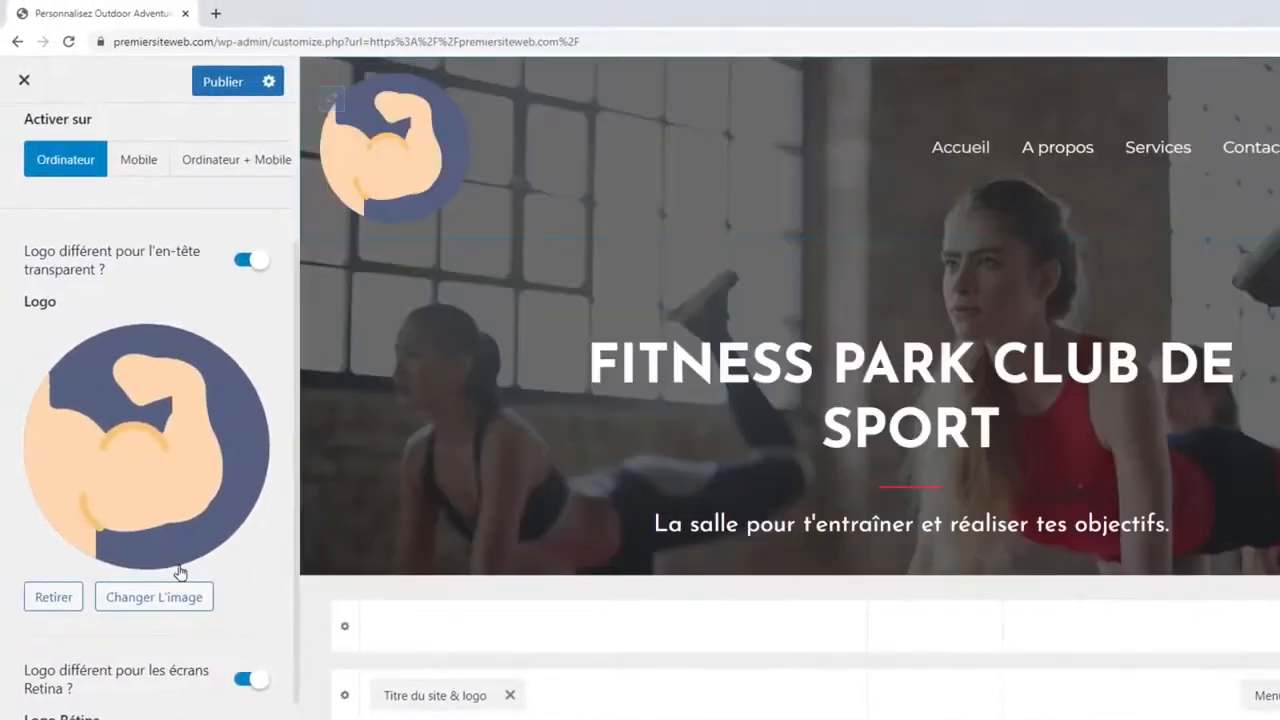
scroll(170, 520, "down", 3)
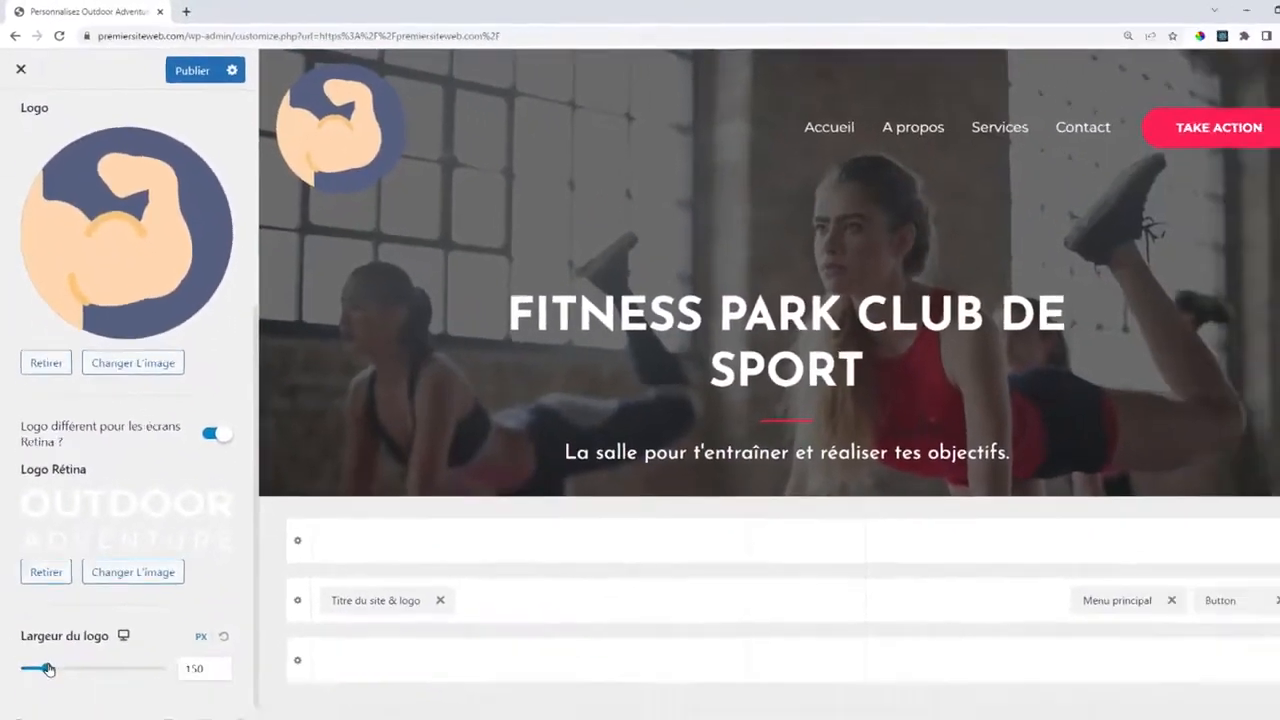
left_click_drag(48, 669, 31, 668)
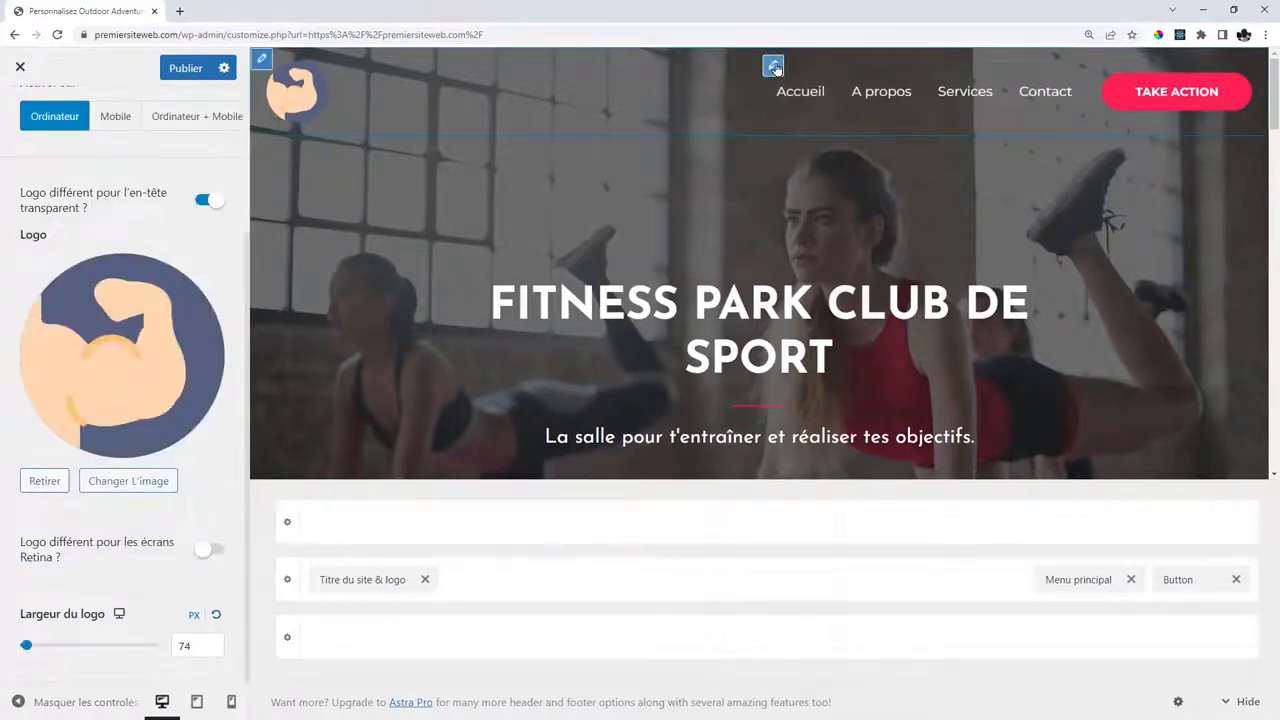
Set the main menu's hover style to Zoomer and publish the Customizer changes.
left_click(775, 68)
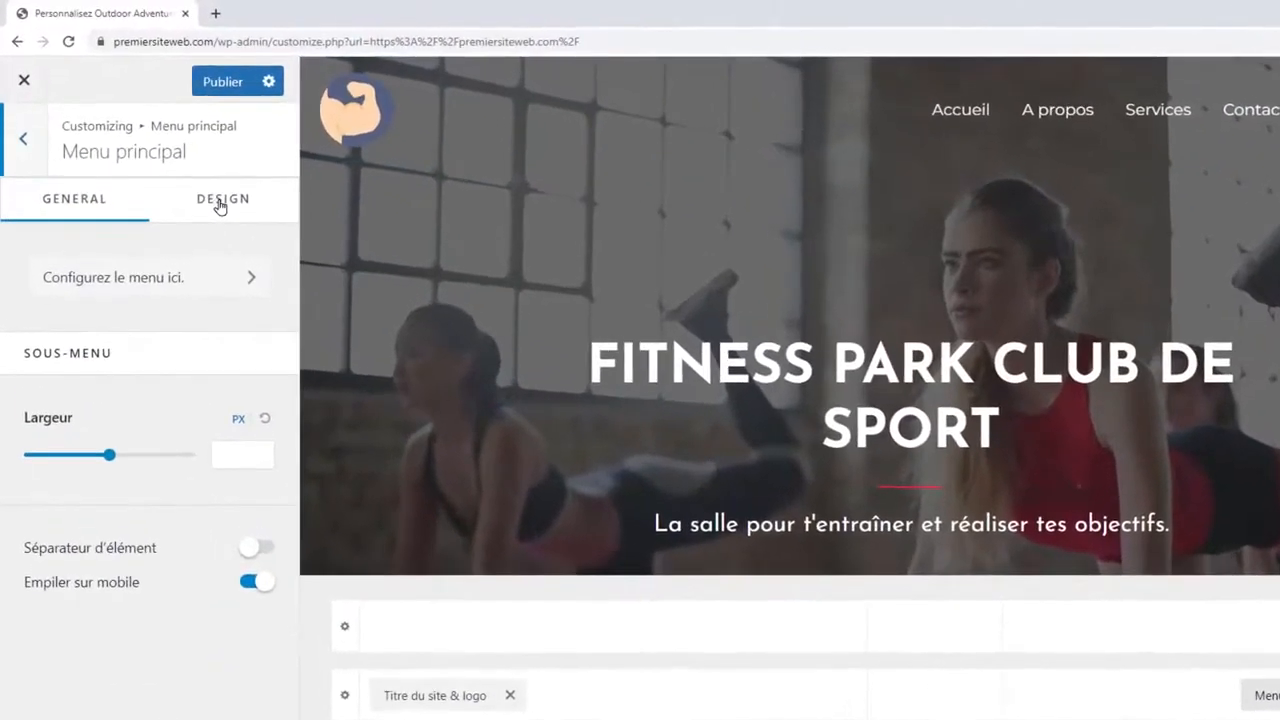
left_click(222, 200)
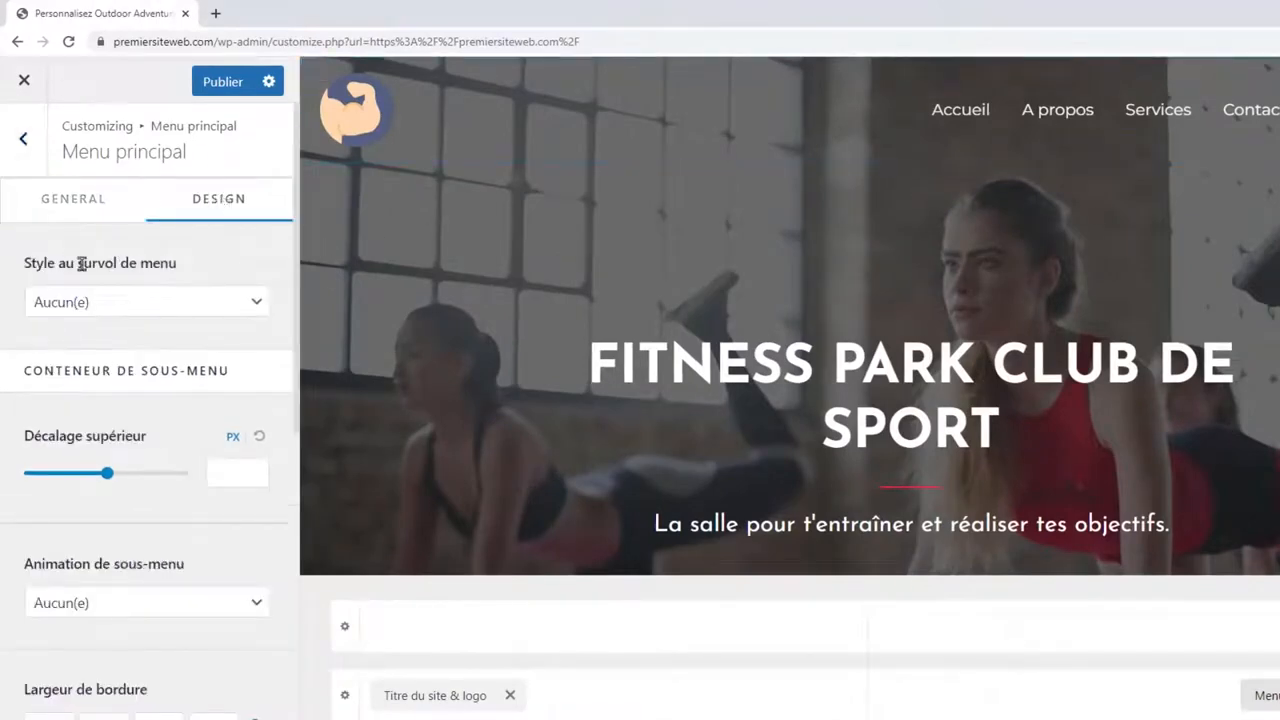
left_click(159, 300)
left_click(137, 356)
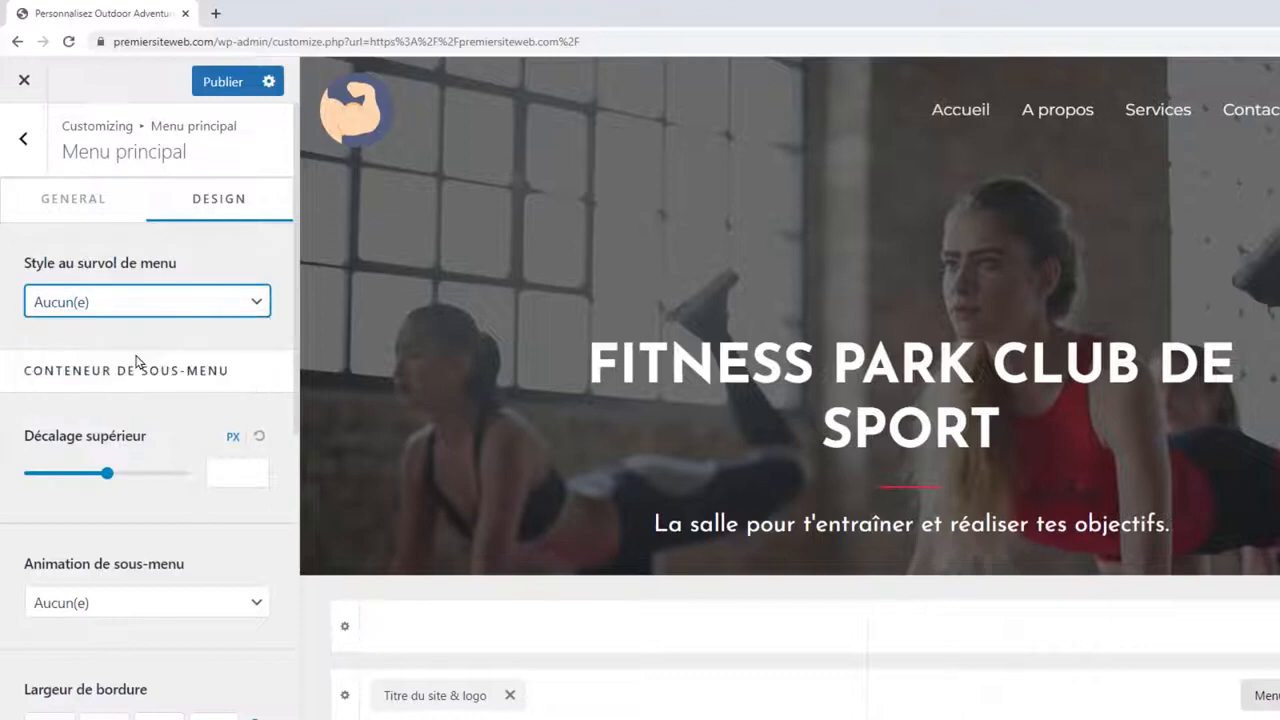
left_click(234, 88)
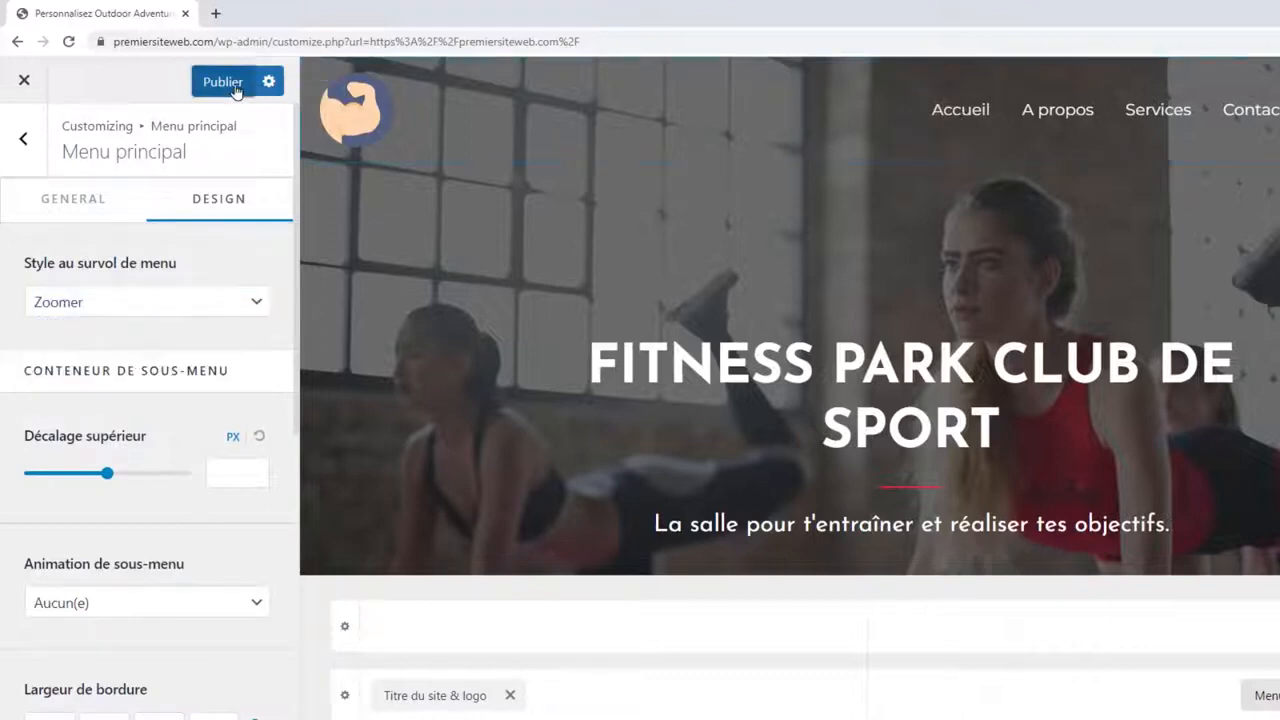
Load premiersiteweb.com in a new tab, then return to the Customizer tab.
left_click(215, 13)
type("pre")
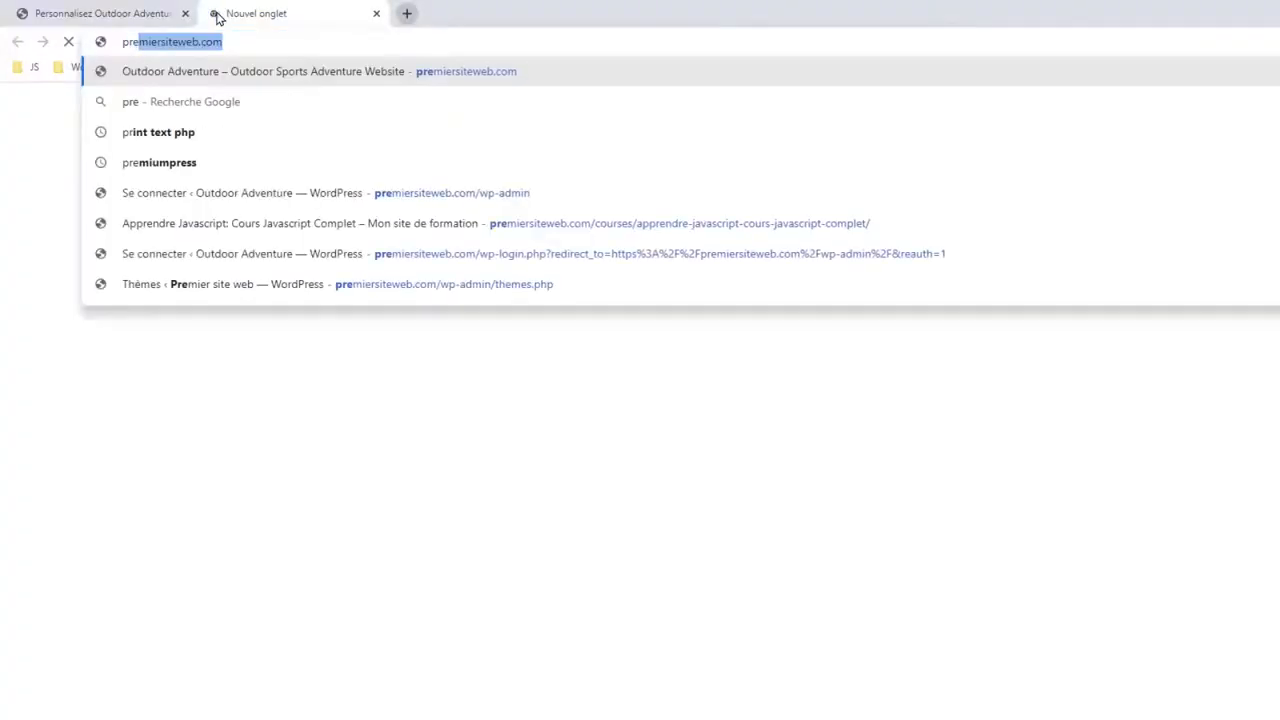
key("Return")
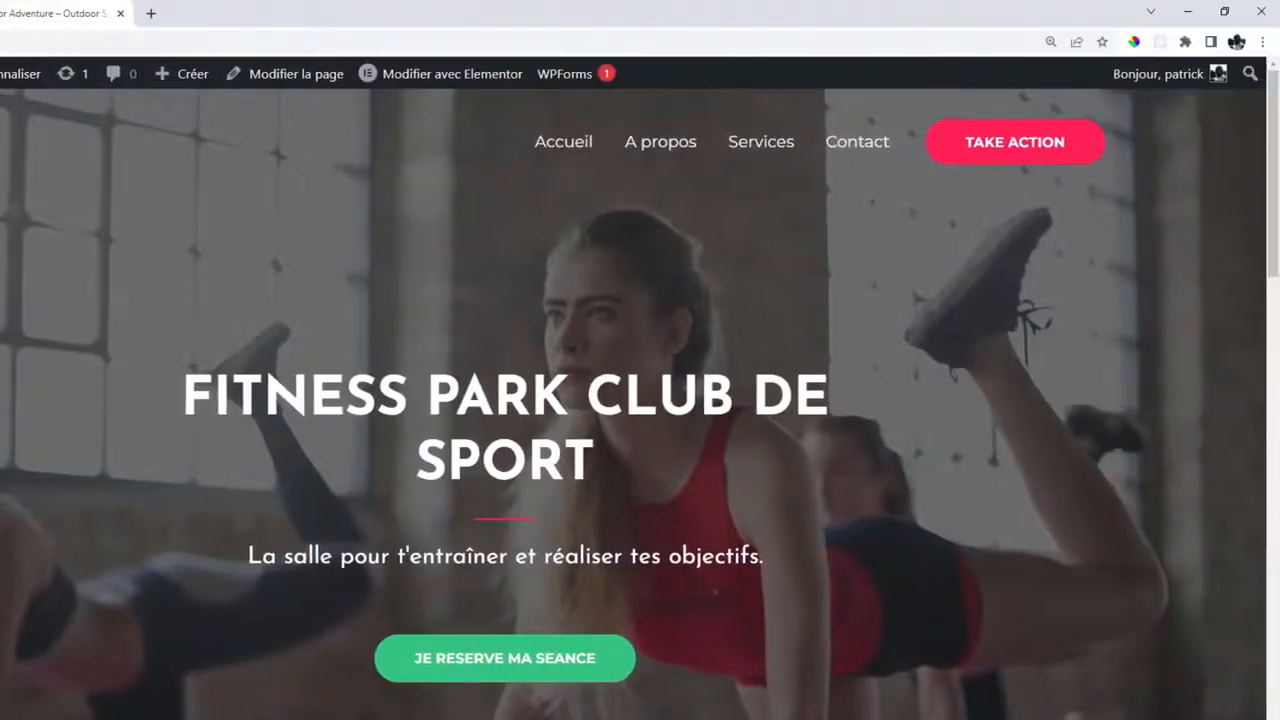
left_click(0, 13)
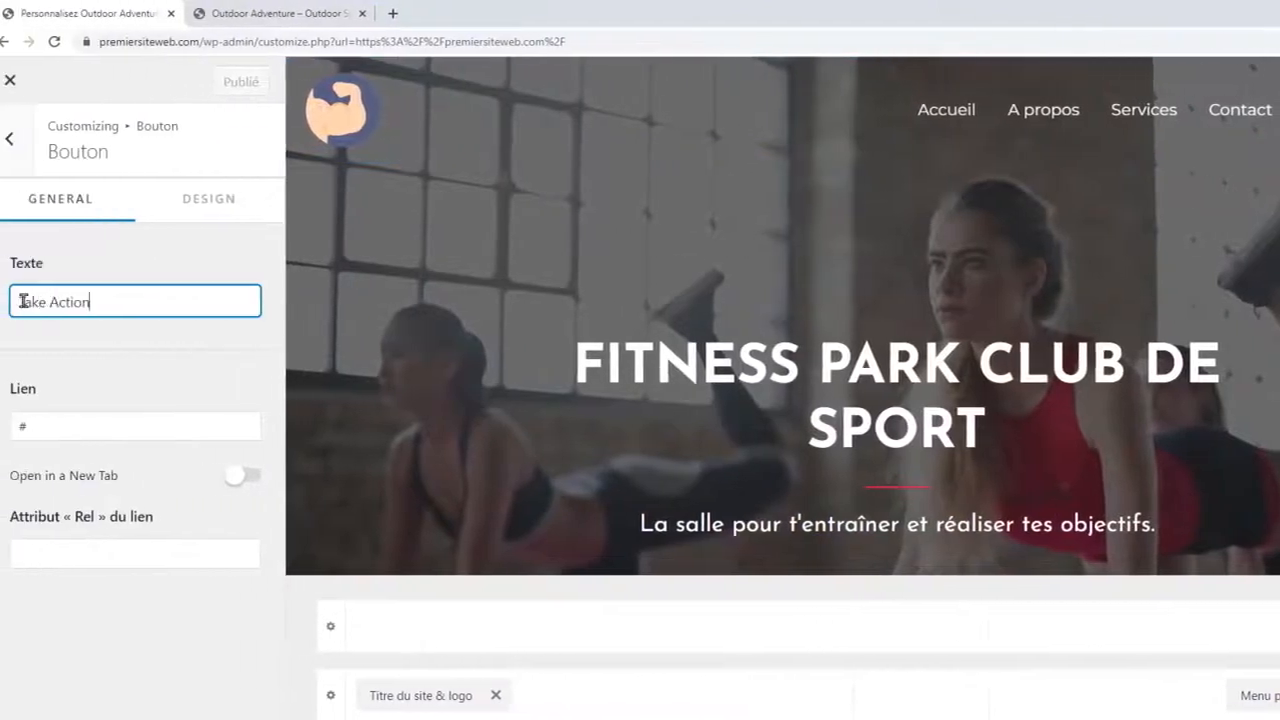
Rename the header button to 'Je reserve ma seance', link it to /reservation, and publish.
triple_click(22, 300)
type("Je")
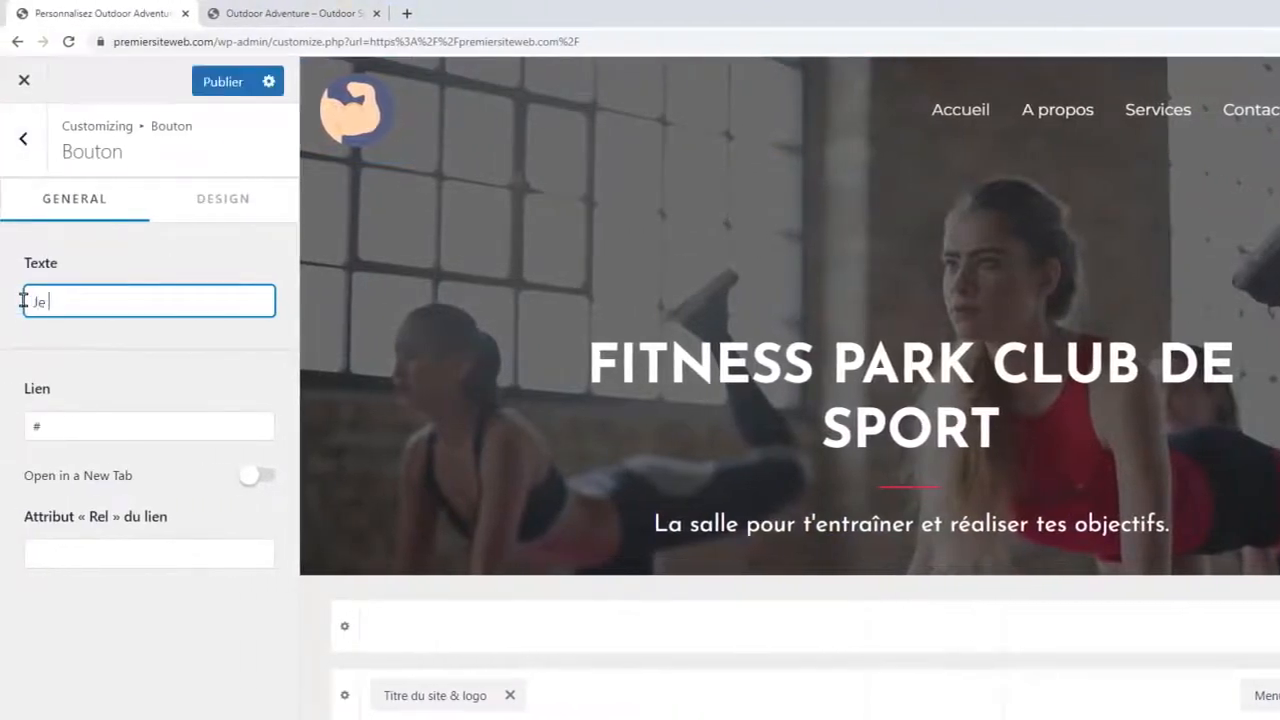
type(" reserve ma seance")
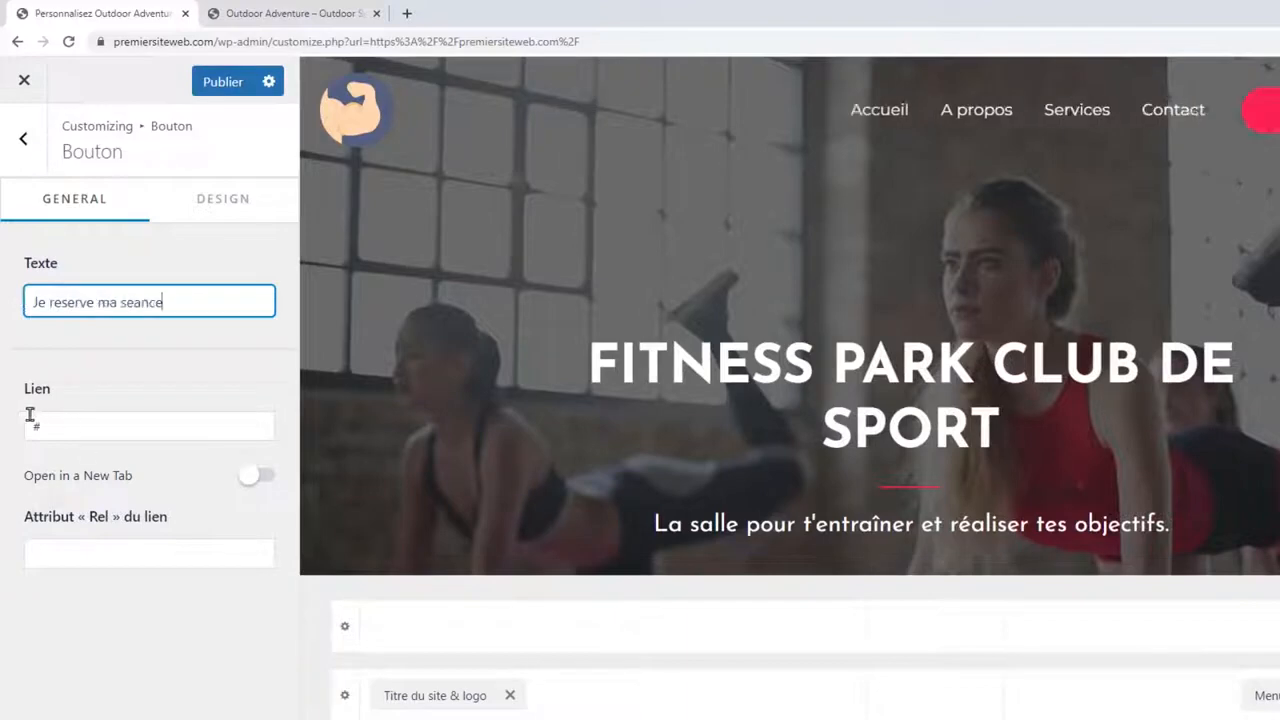
key("Tab")
type("/")
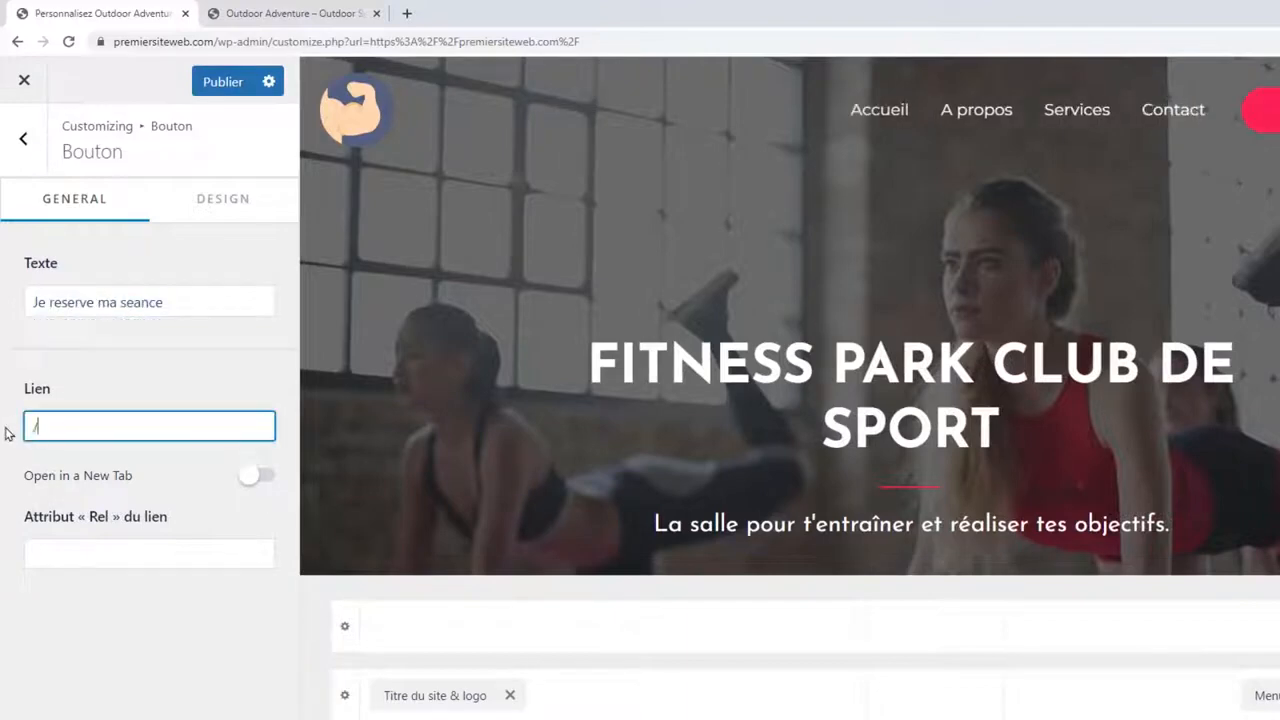
type("reservation")
left_click(128, 492)
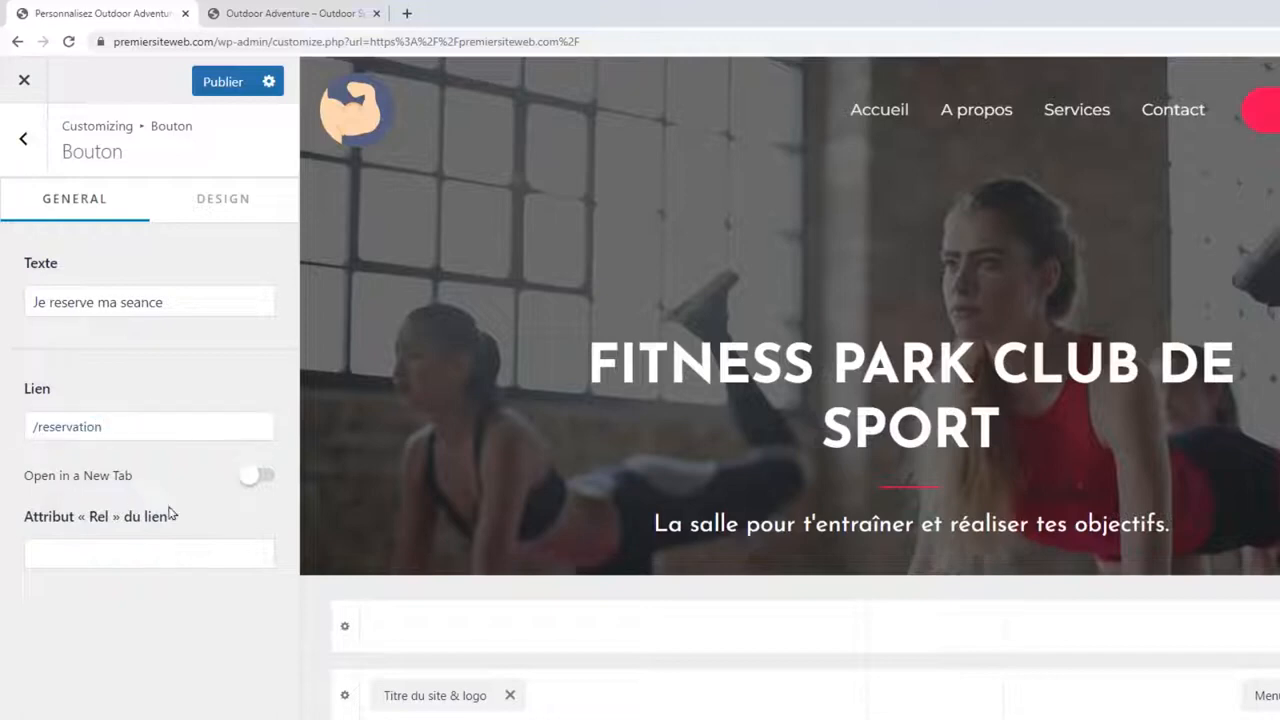
left_click(223, 86)
On the live site, check the header button opens the Réservation page, then return home.
left_click(290, 13)
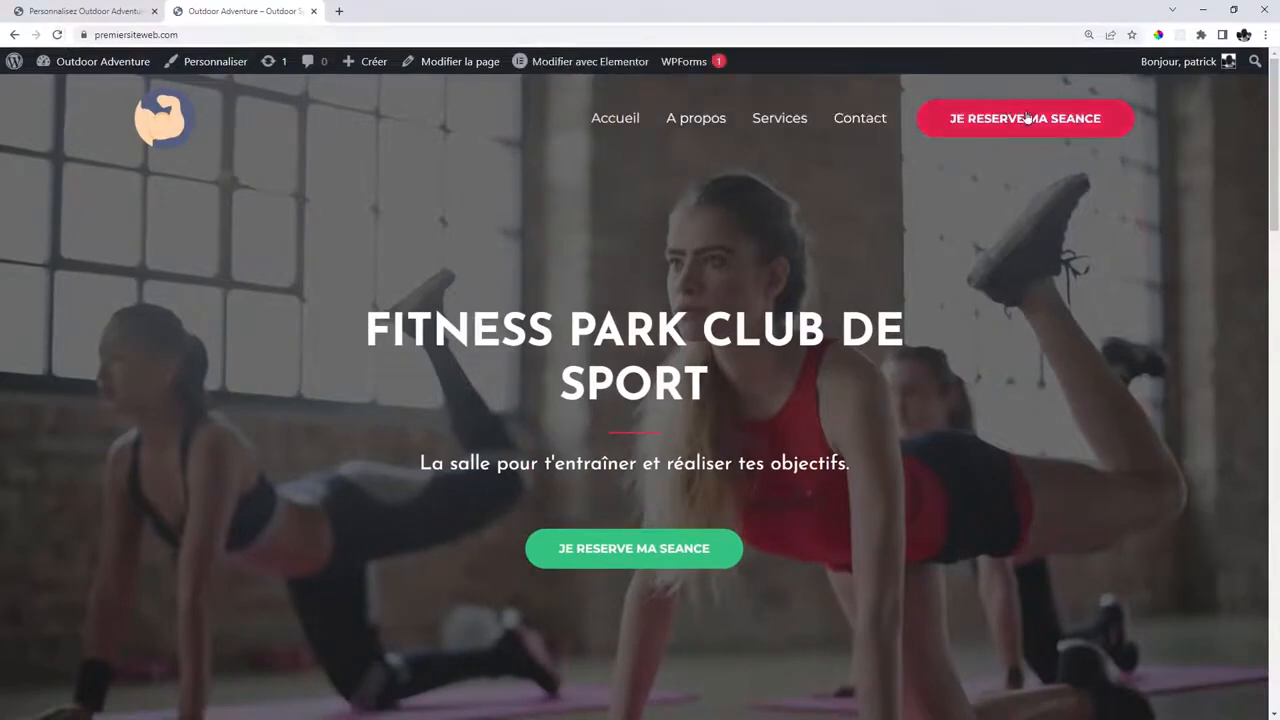
left_click(1018, 120)
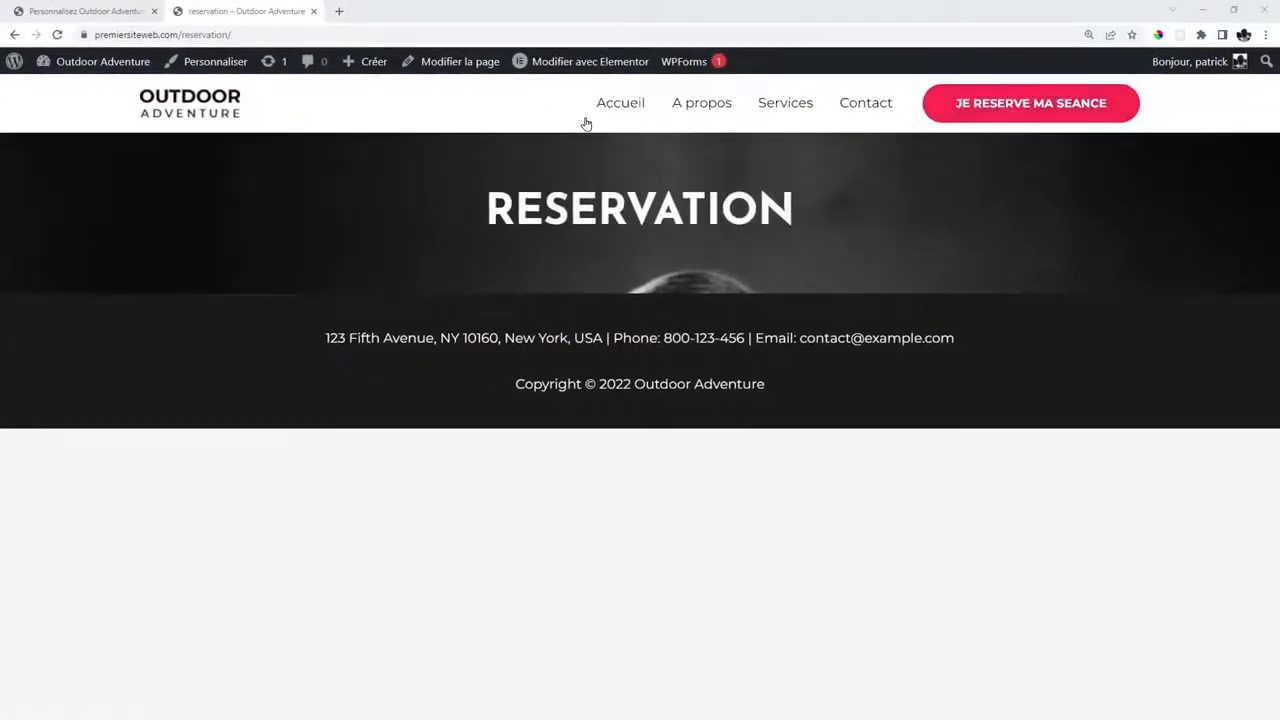
left_click(637, 109)
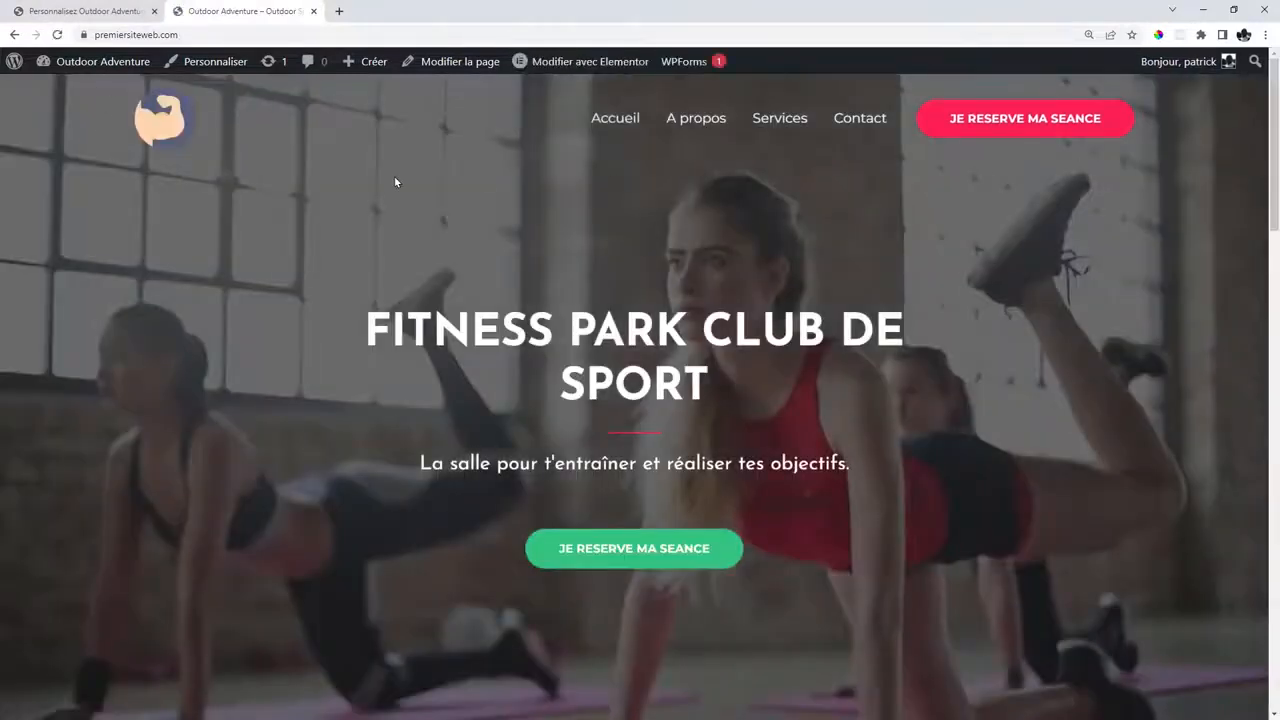
Publish the customizer settings and follow the header button link in the preview.
left_click(97, 8)
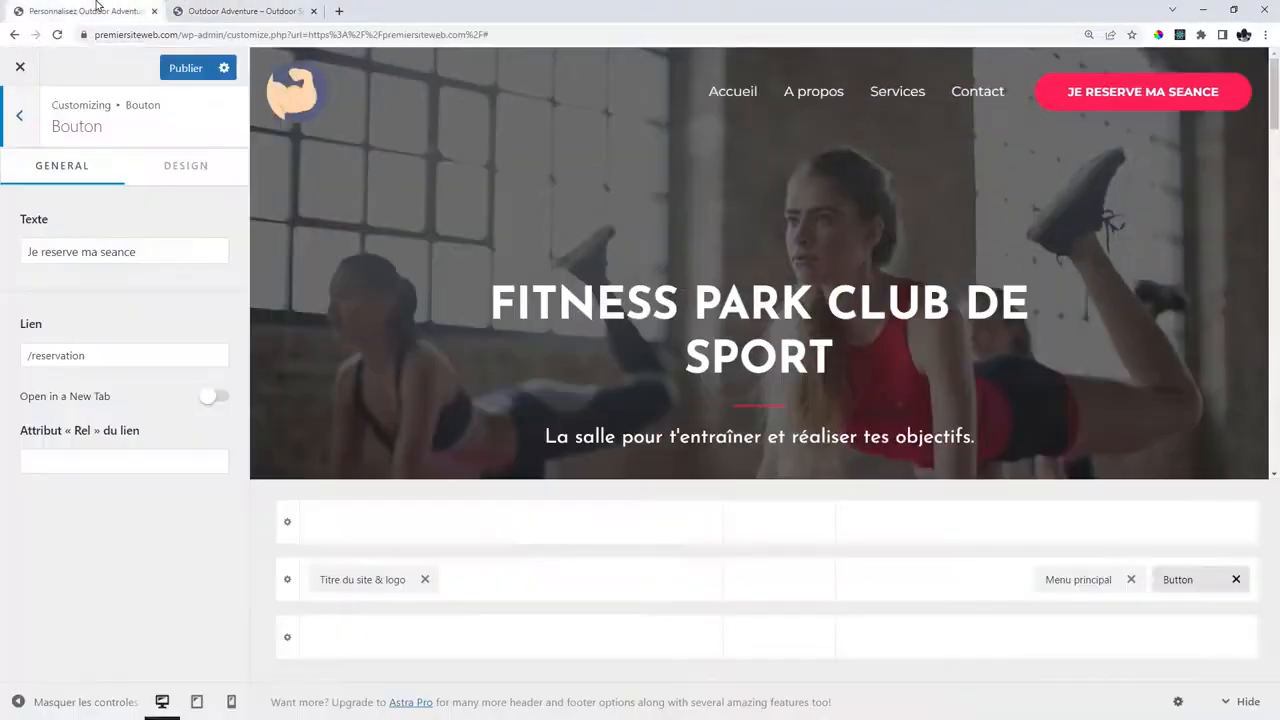
left_click(185, 67)
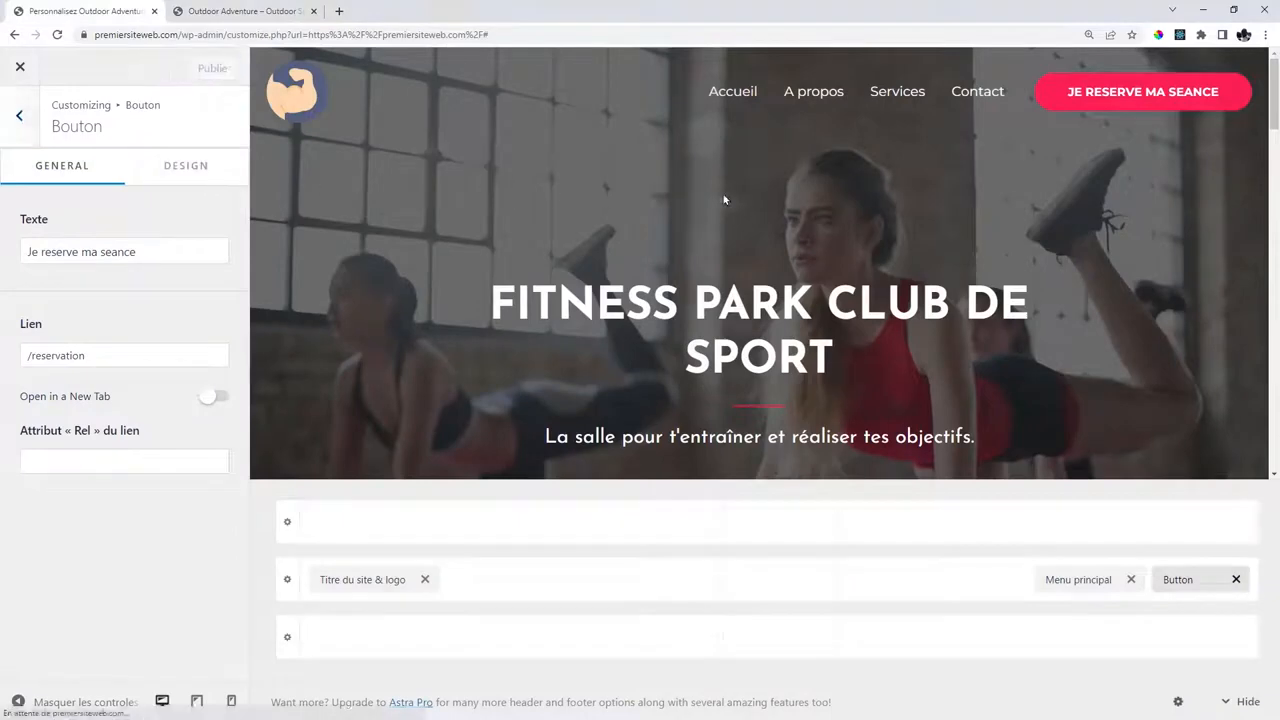
left_click(1115, 96)
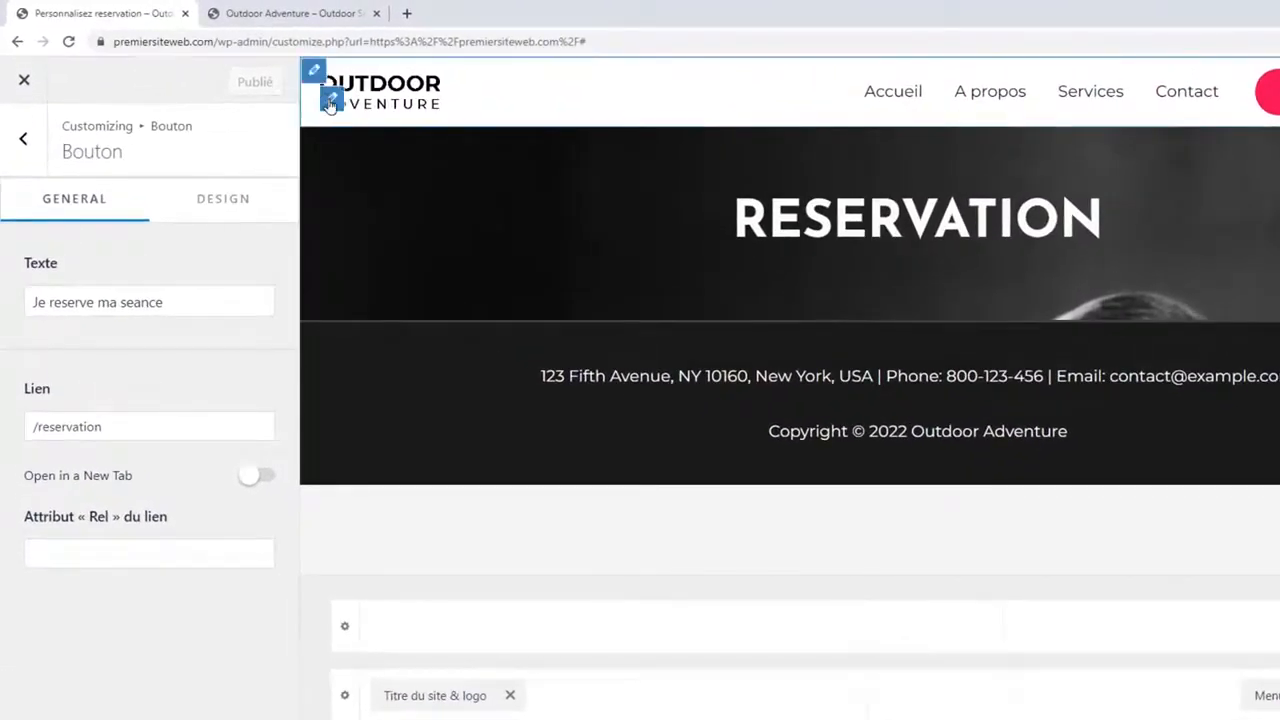
Set the flexed-arm icon uncropped as logo, disable the Retina logo, and shrink width to 22.
left_click(330, 102)
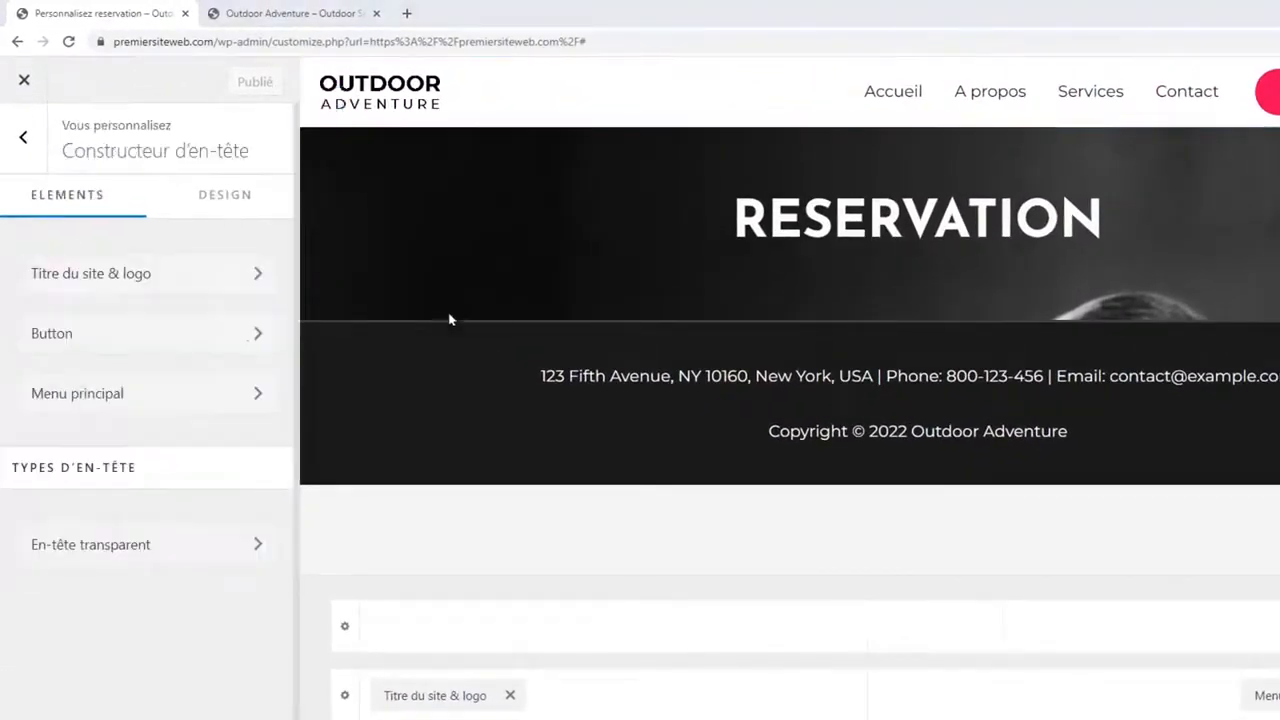
left_click(129, 275)
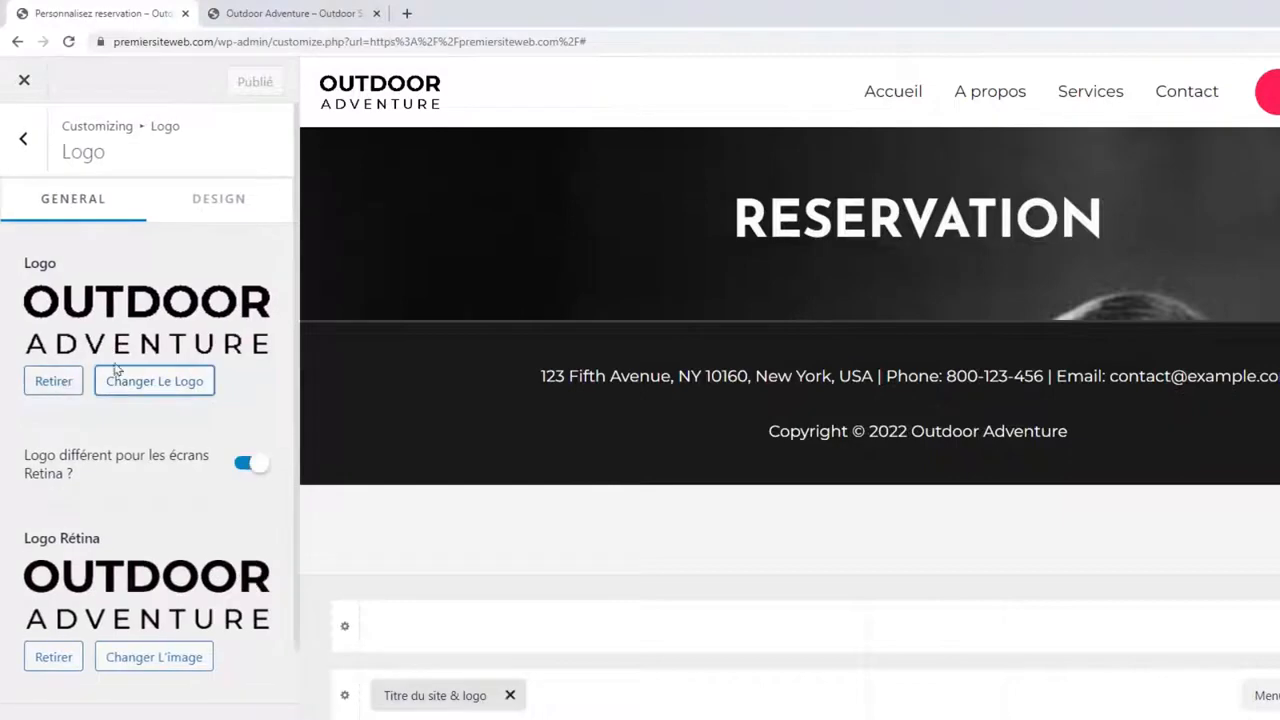
left_click(158, 381)
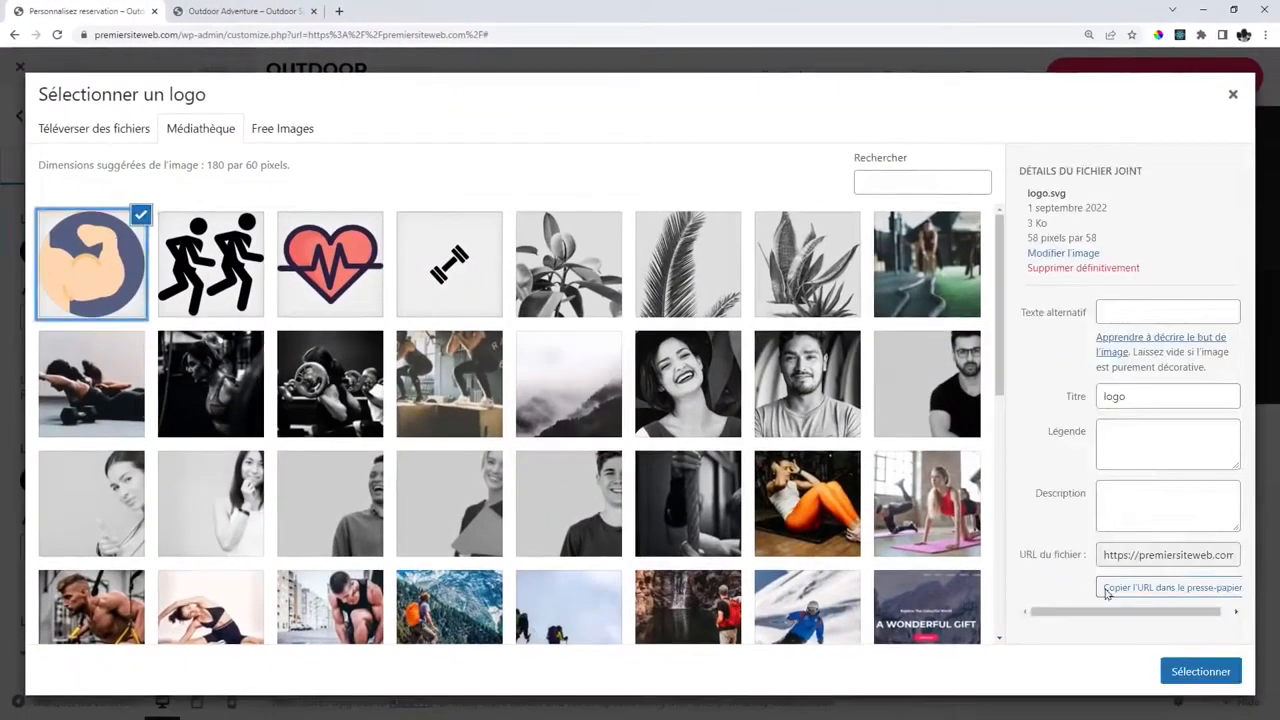
left_click(1200, 672)
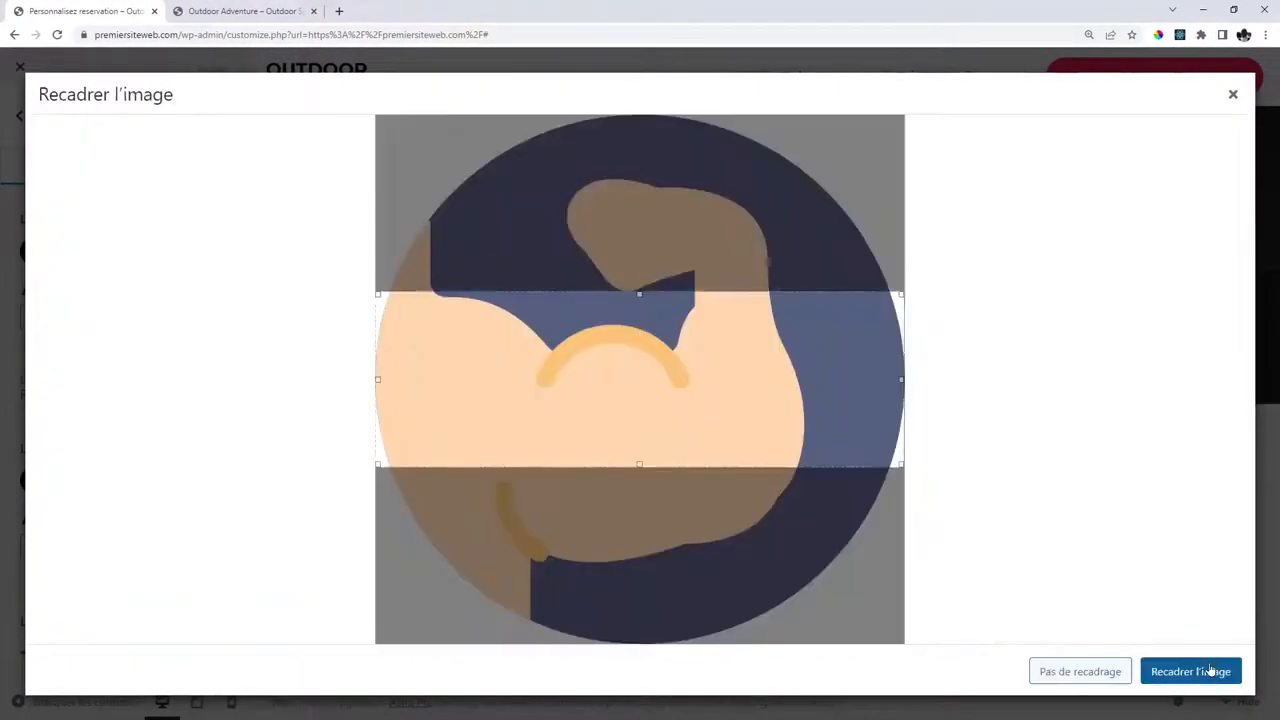
left_click(1082, 679)
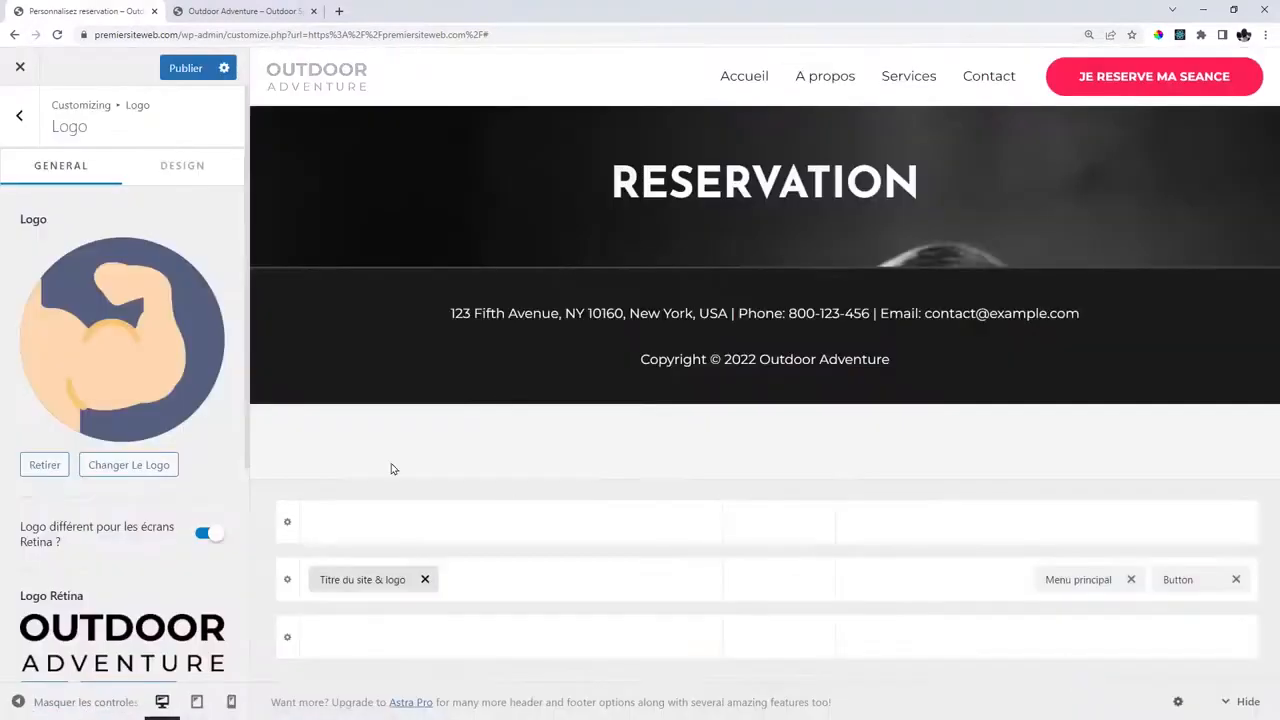
left_click(203, 537)
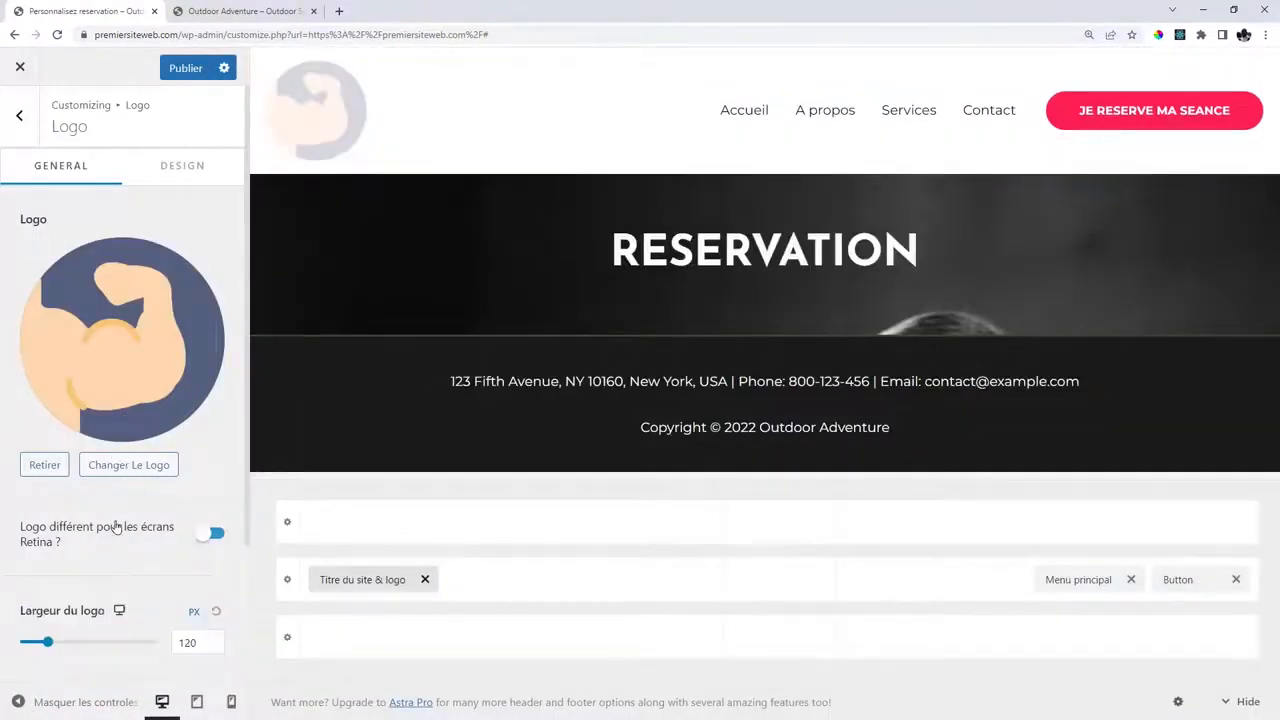
scroll(60, 560, "down", 2)
mouse_move(47, 467)
left_mouse_down()
mouse_move(27, 478)
mouse_move(45, 478)
mouse_move(25, 468)
left_mouse_up()
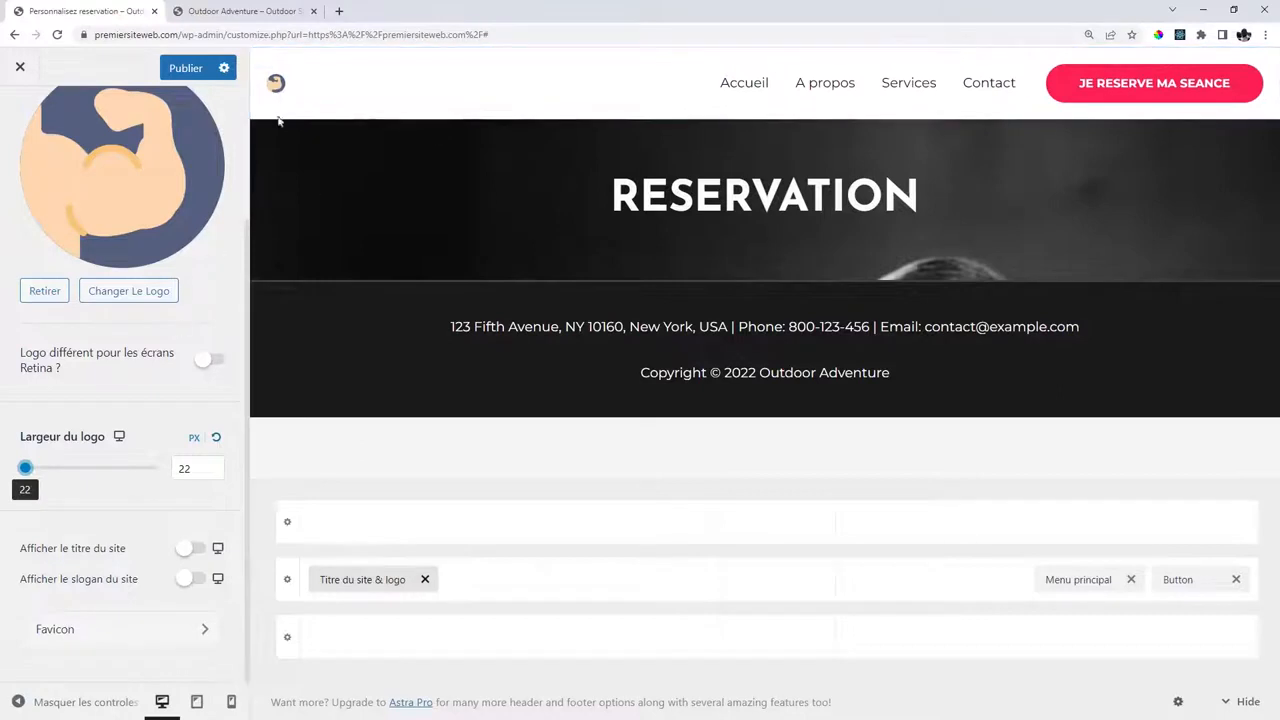
Publish the uncropped flexed-arm logo at 22 px width.
left_click(185, 70)
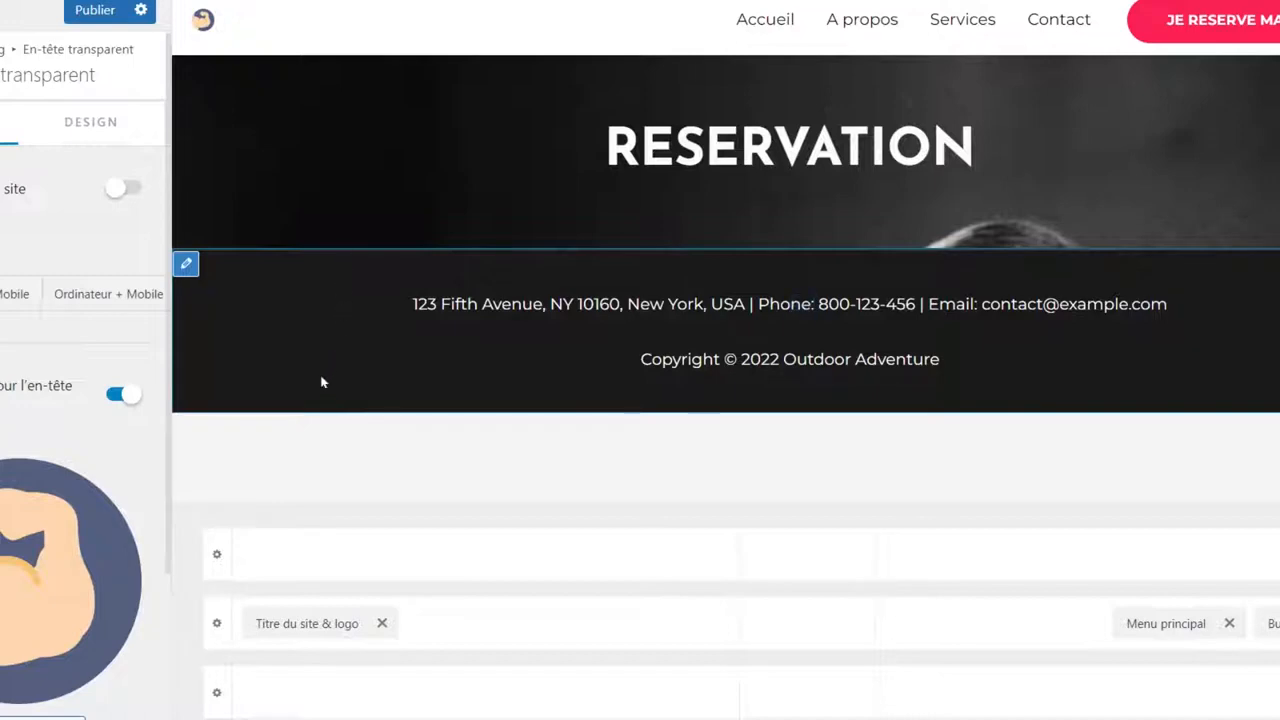
Remove the address and contact widget from the footer.
mouse_move(291, 284)
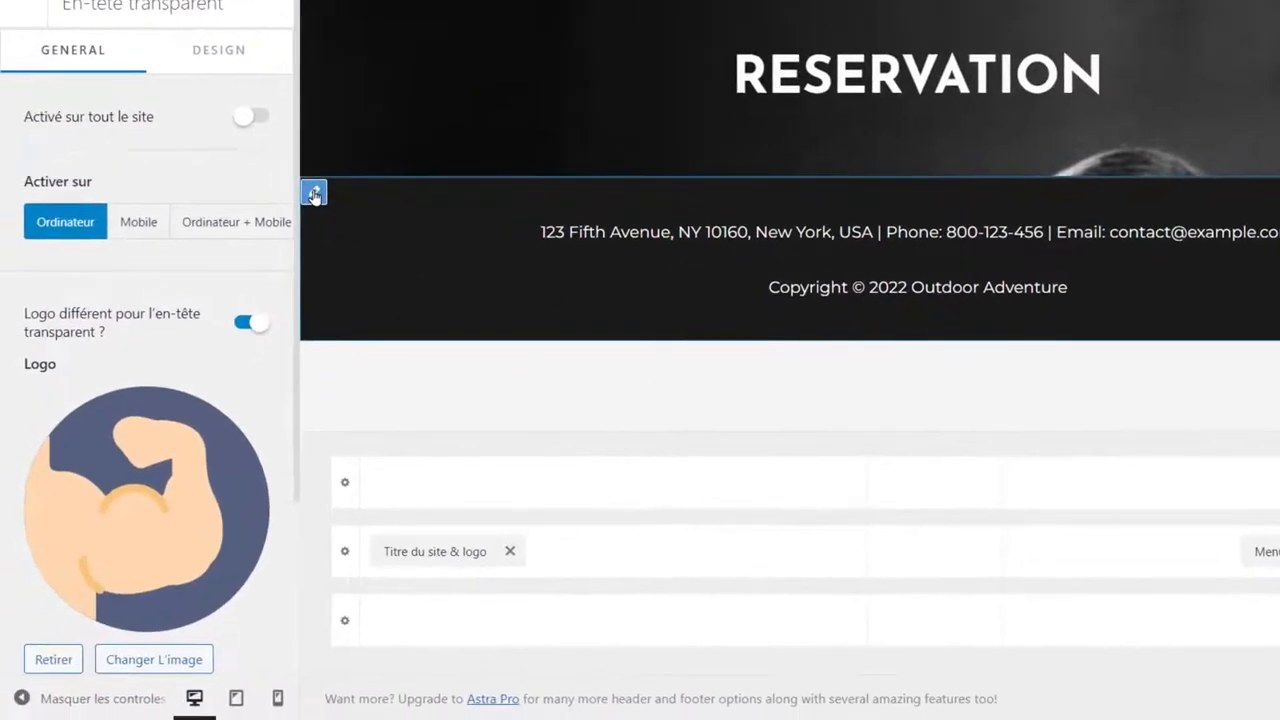
left_click(314, 194)
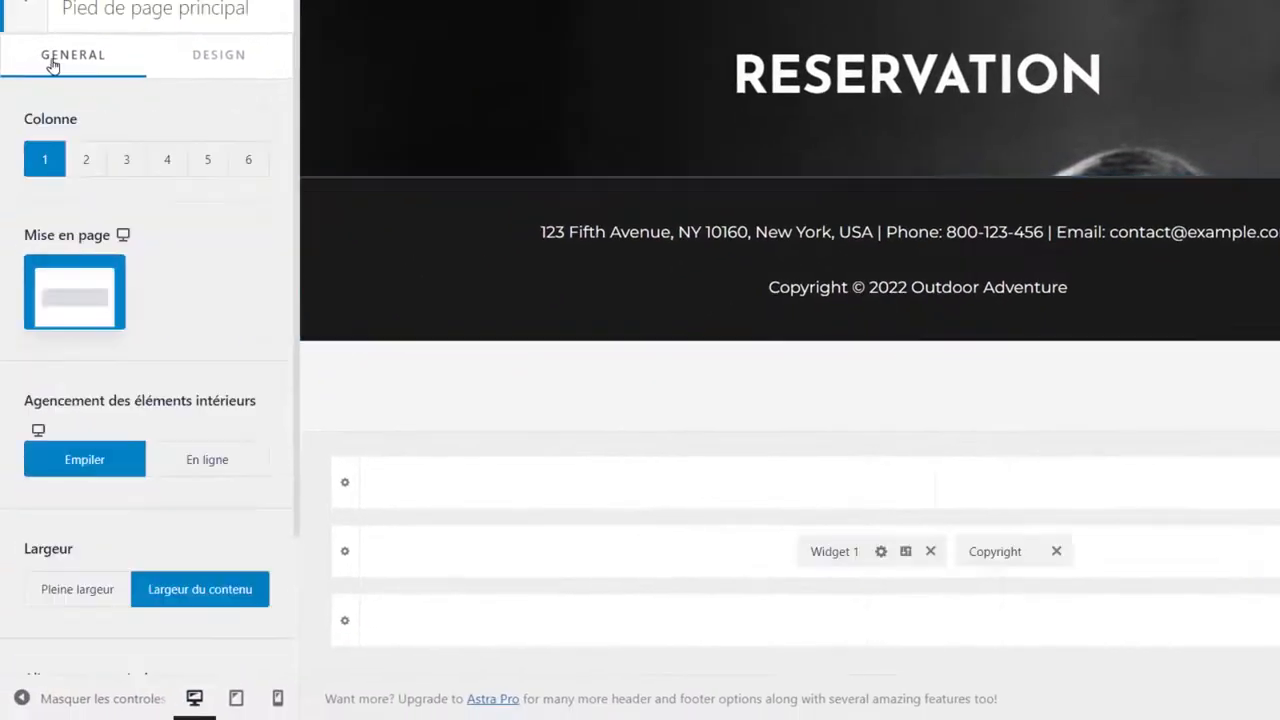
scroll(222, 205, "down", 3)
scroll(224, 208, "up", 3)
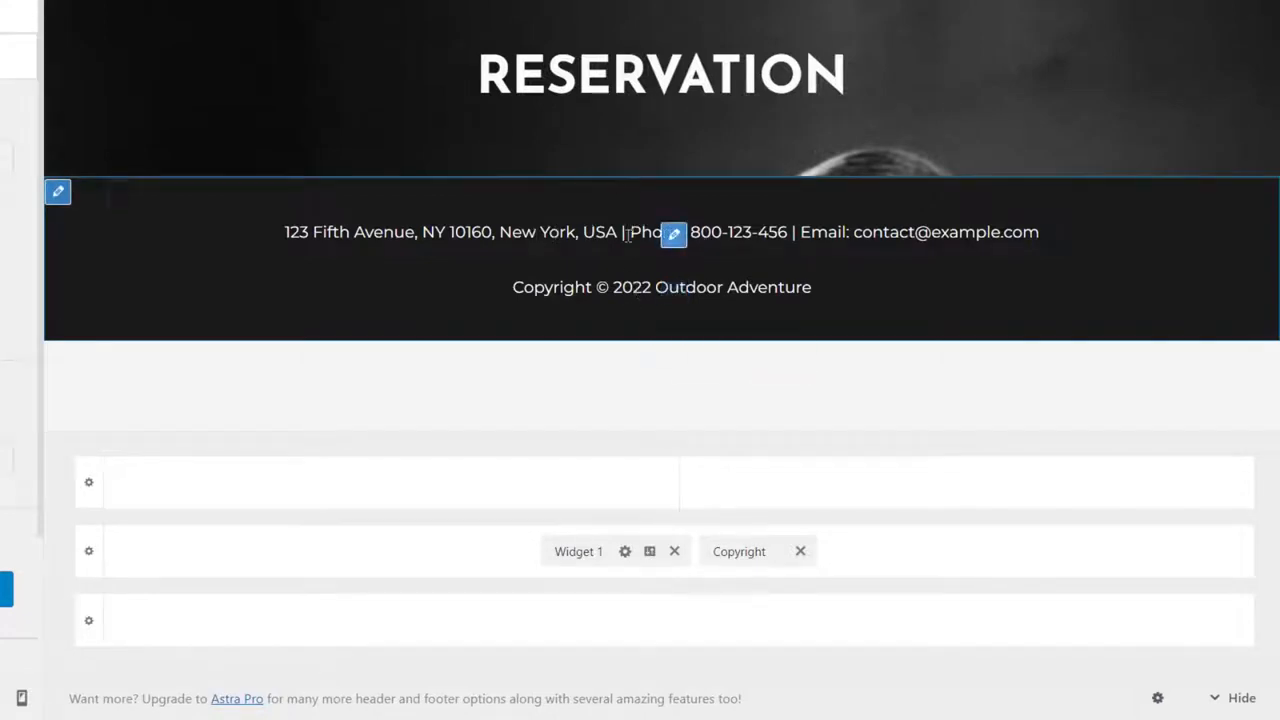
left_click(675, 552)
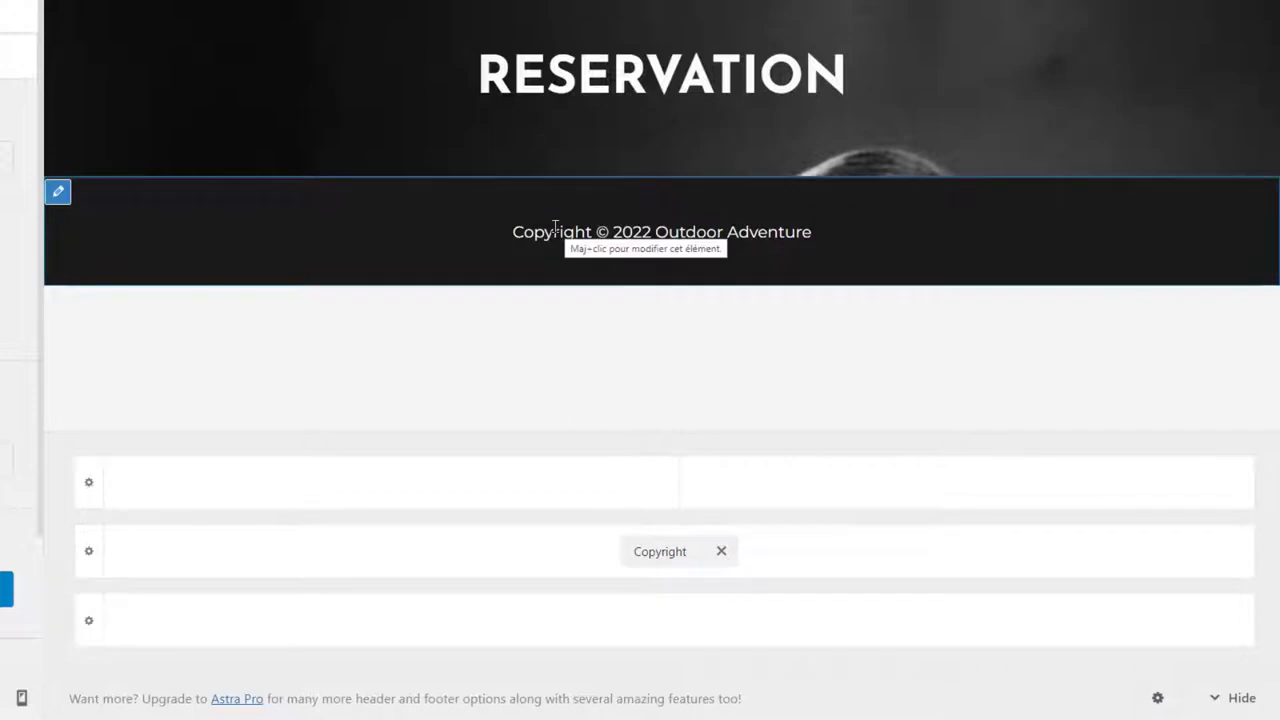
Replace [site_title] with 'Fitness' in the footer copyright text.
left_click(671, 556)
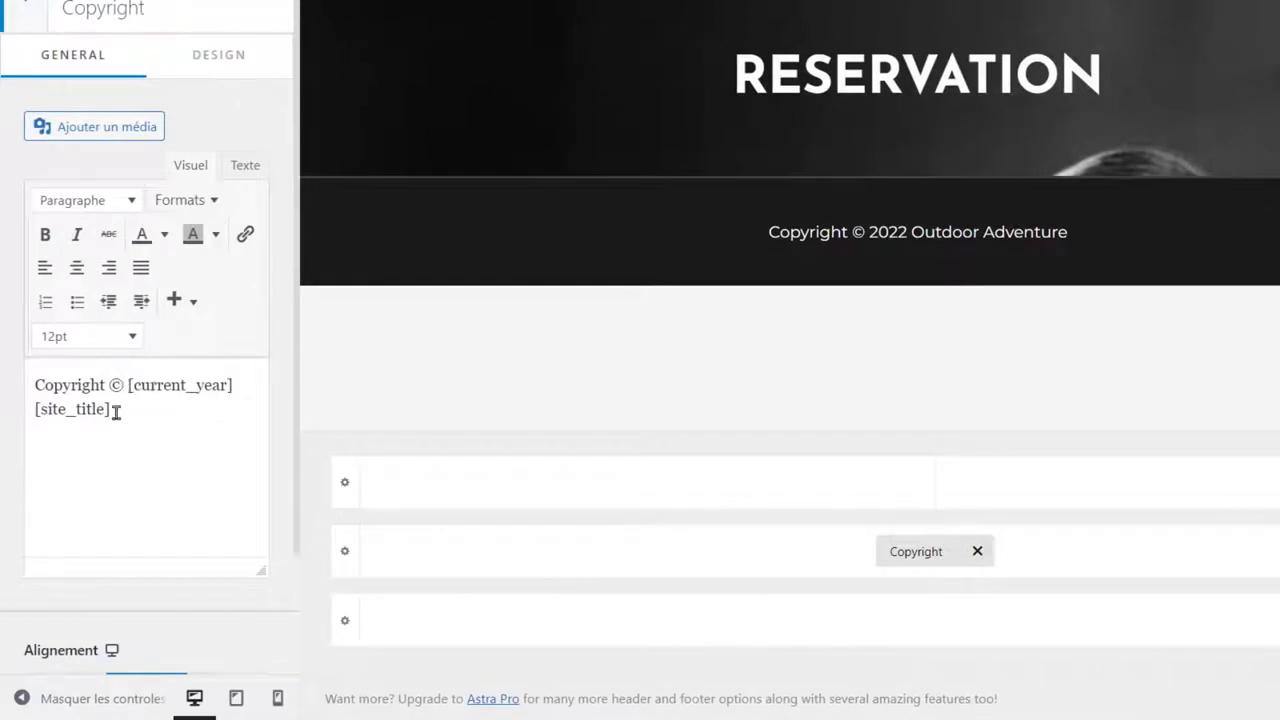
left_click_drag(116, 411, 32, 407)
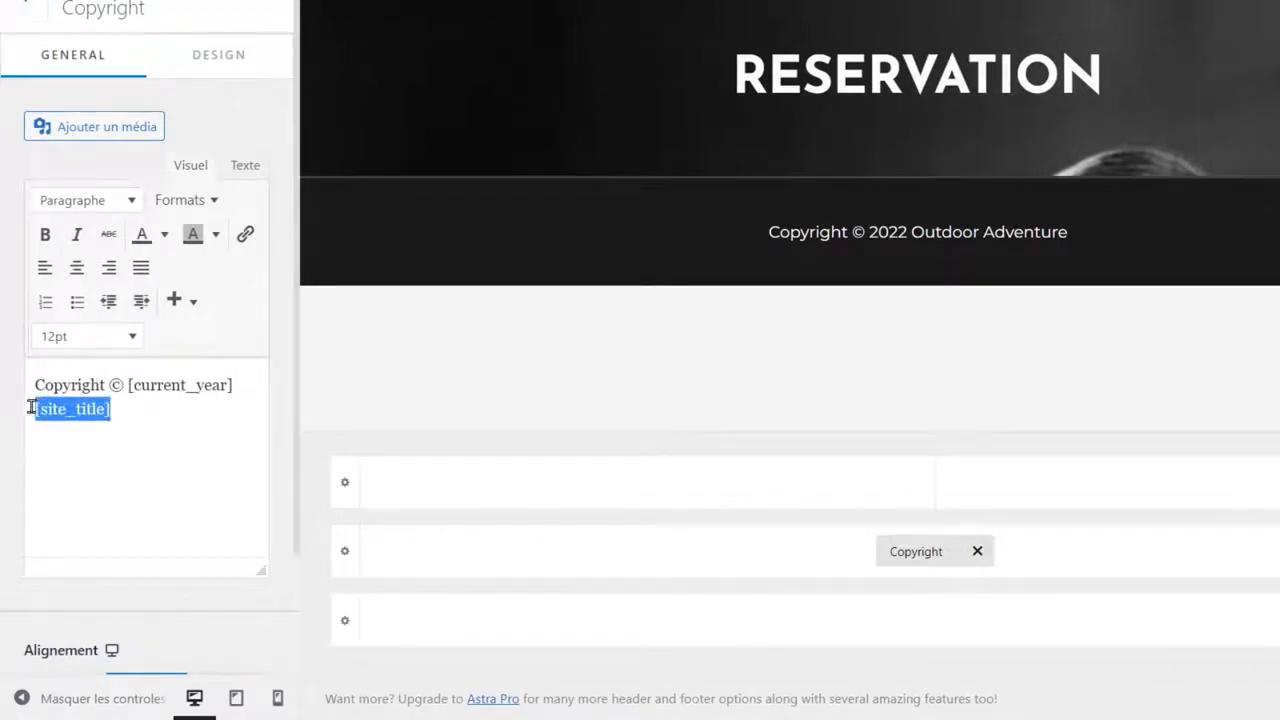
type("Fitness")
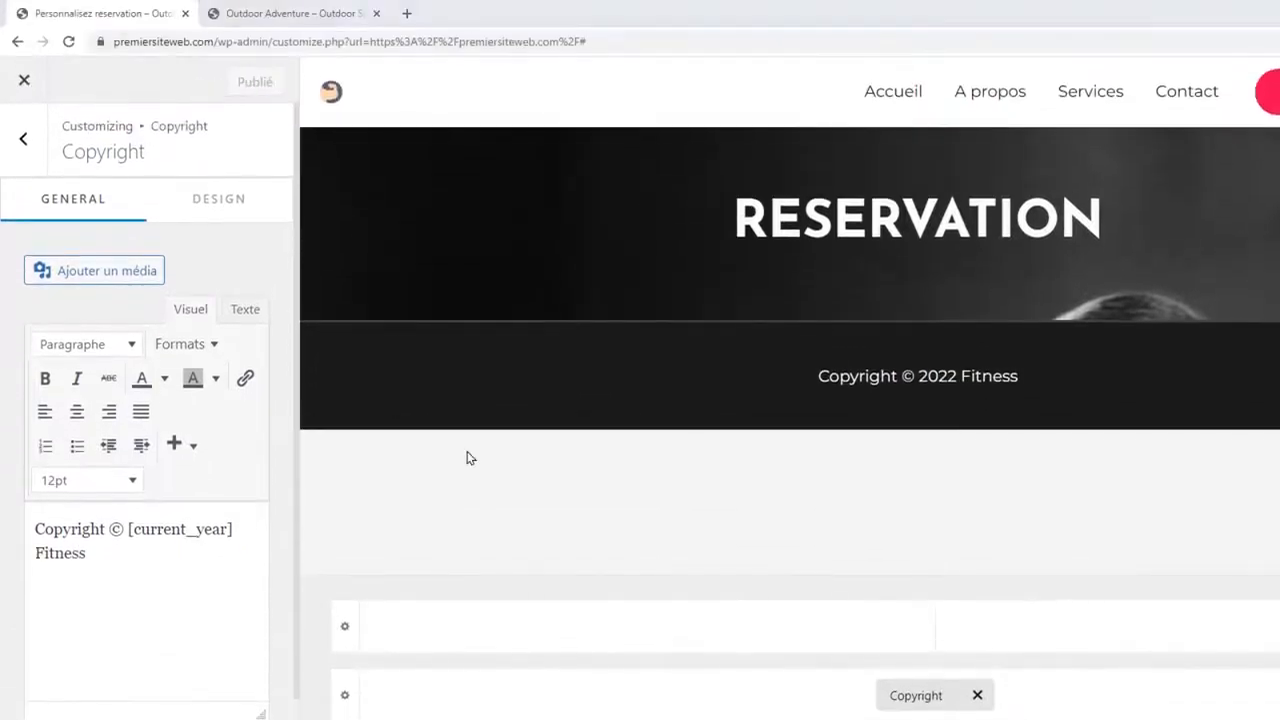
left_click(268, 13)
Verify the live footer reads 'Copyright © 2022 Fitness', open Réservation, and close the customizer.
left_click(68, 42)
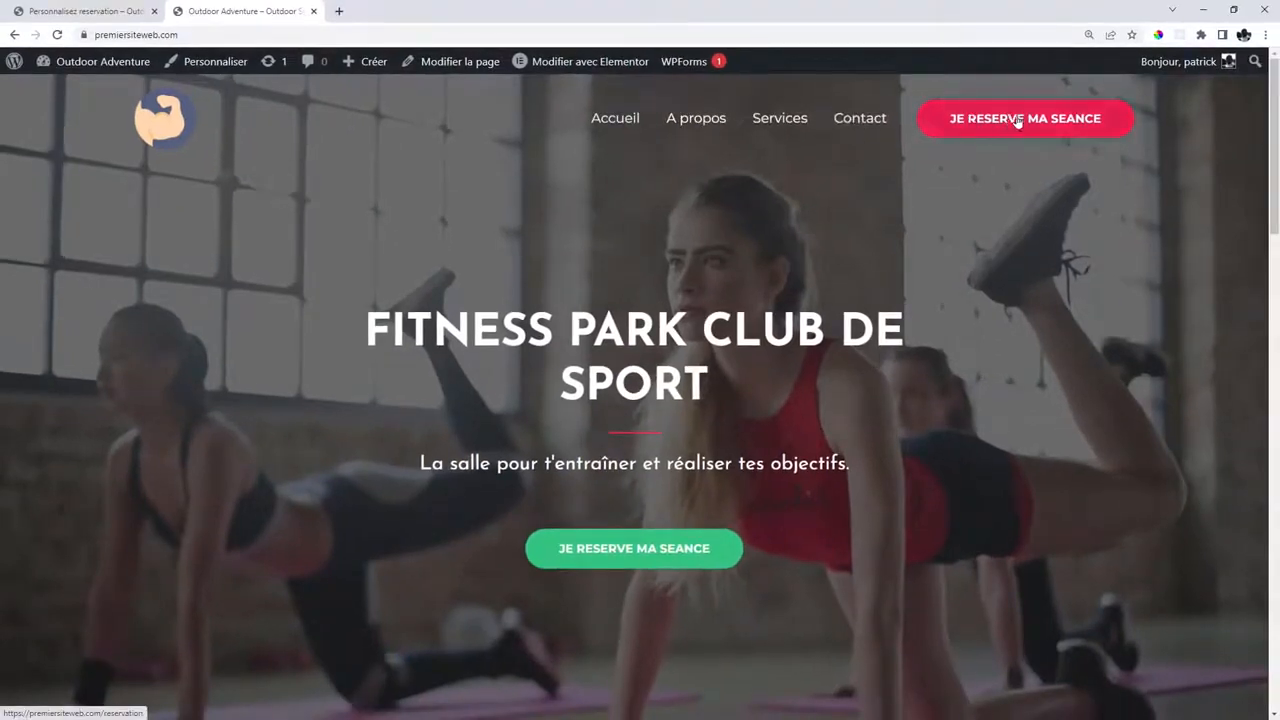
scroll(1006, 206, "down", 15)
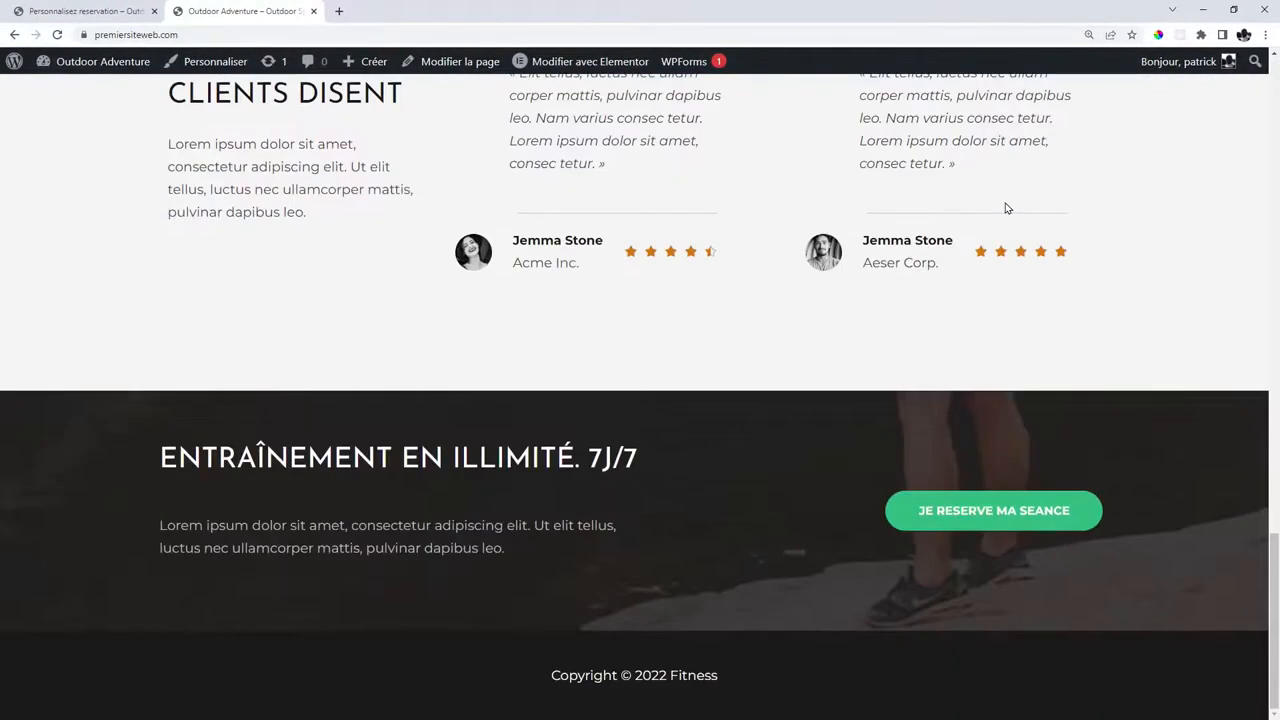
scroll(1012, 275, "up", 15)
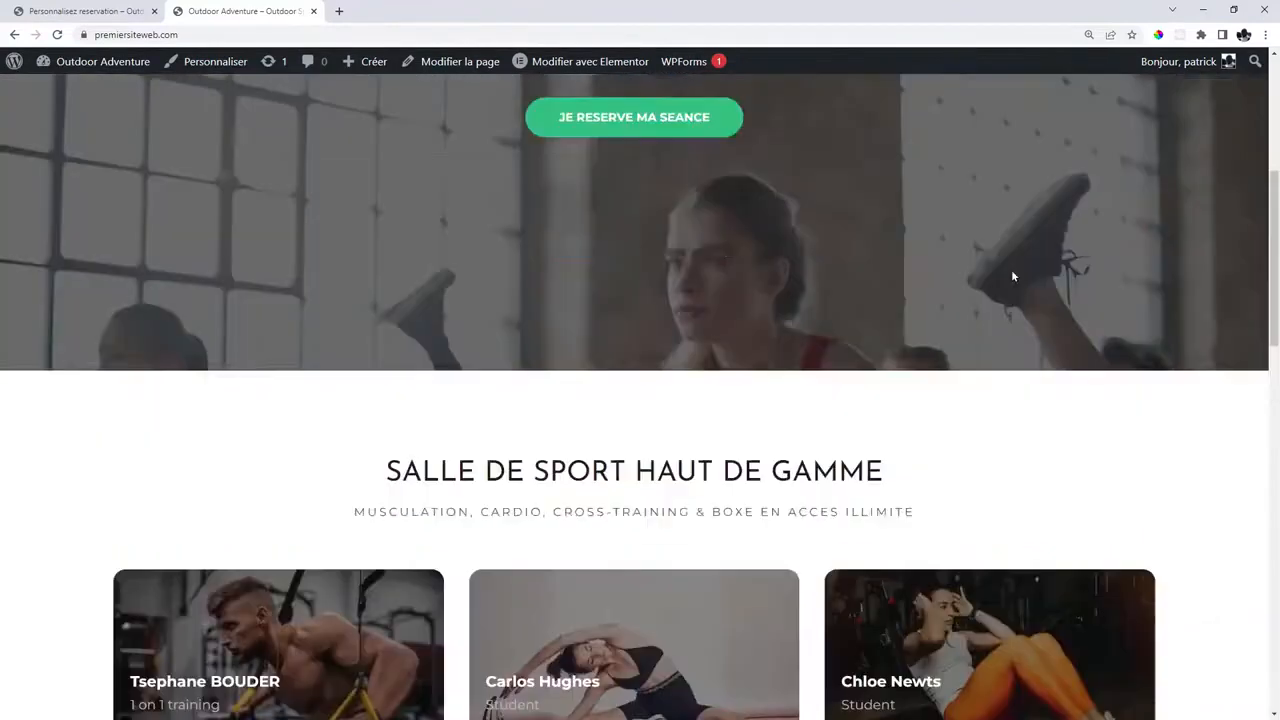
left_click(664, 549)
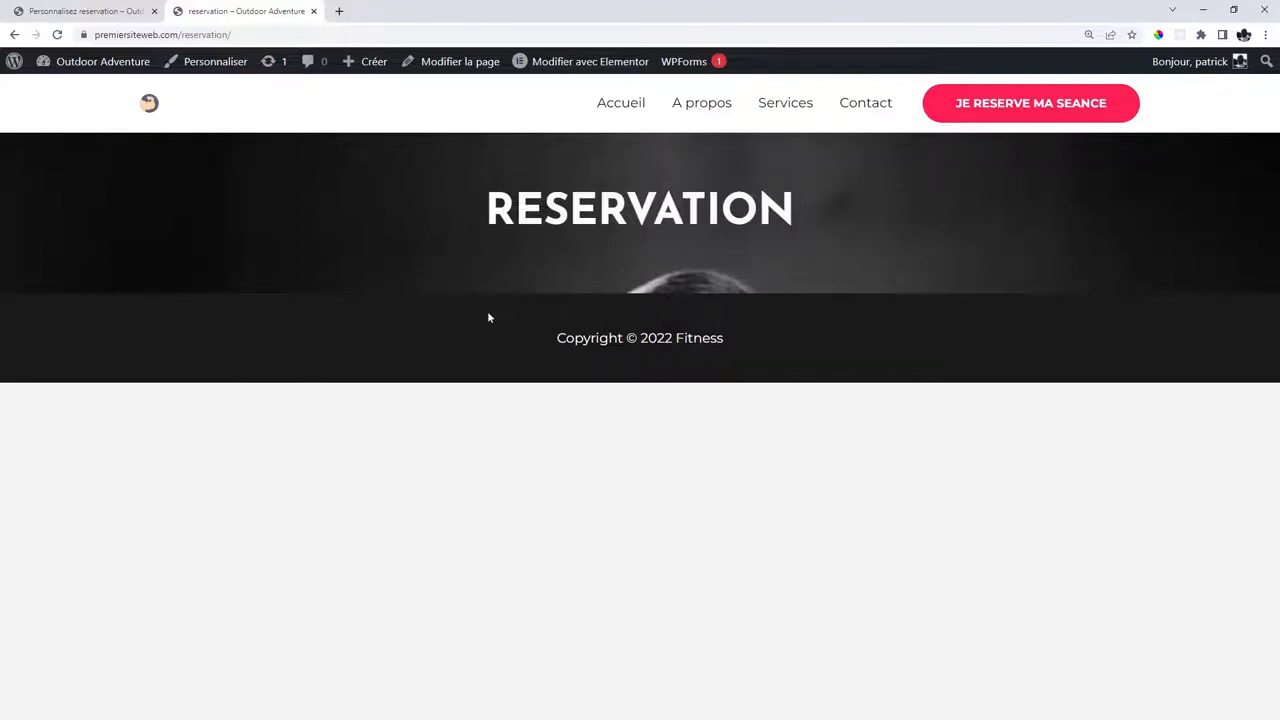
left_click(154, 11)
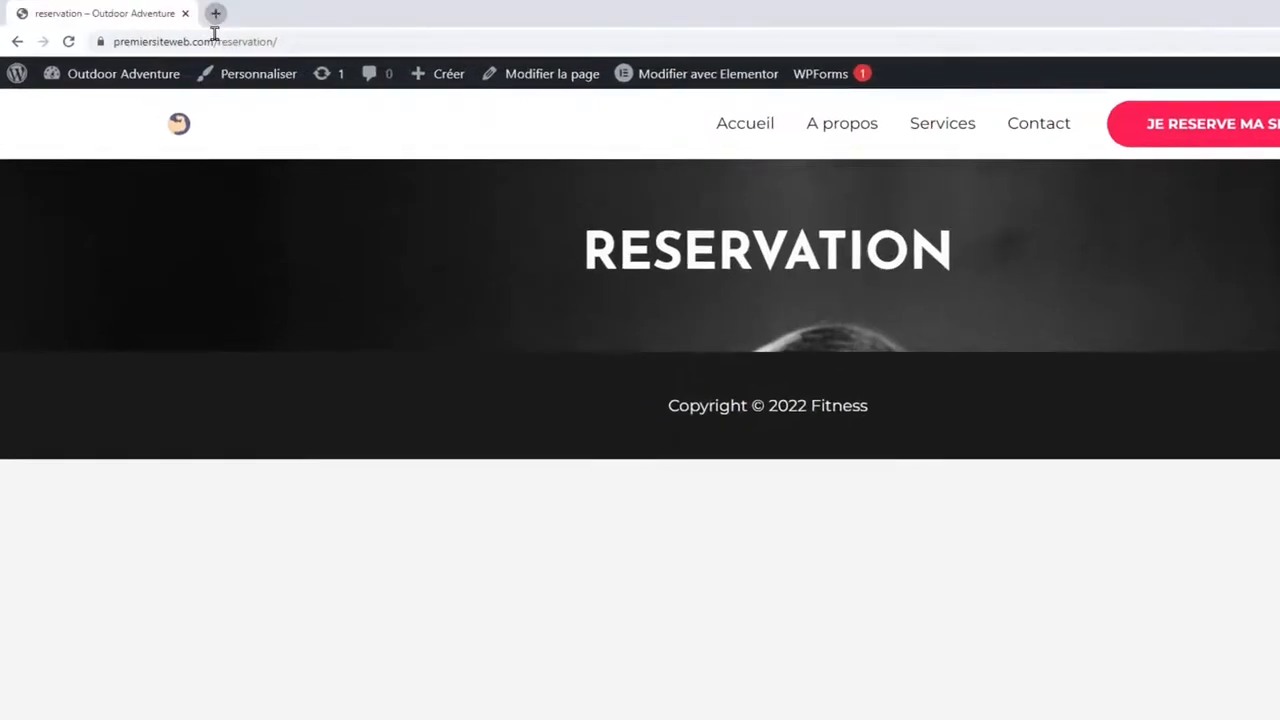
Load calendly.com in a new browser tab and note its free account offer.
left_click(215, 14)
type("cal")
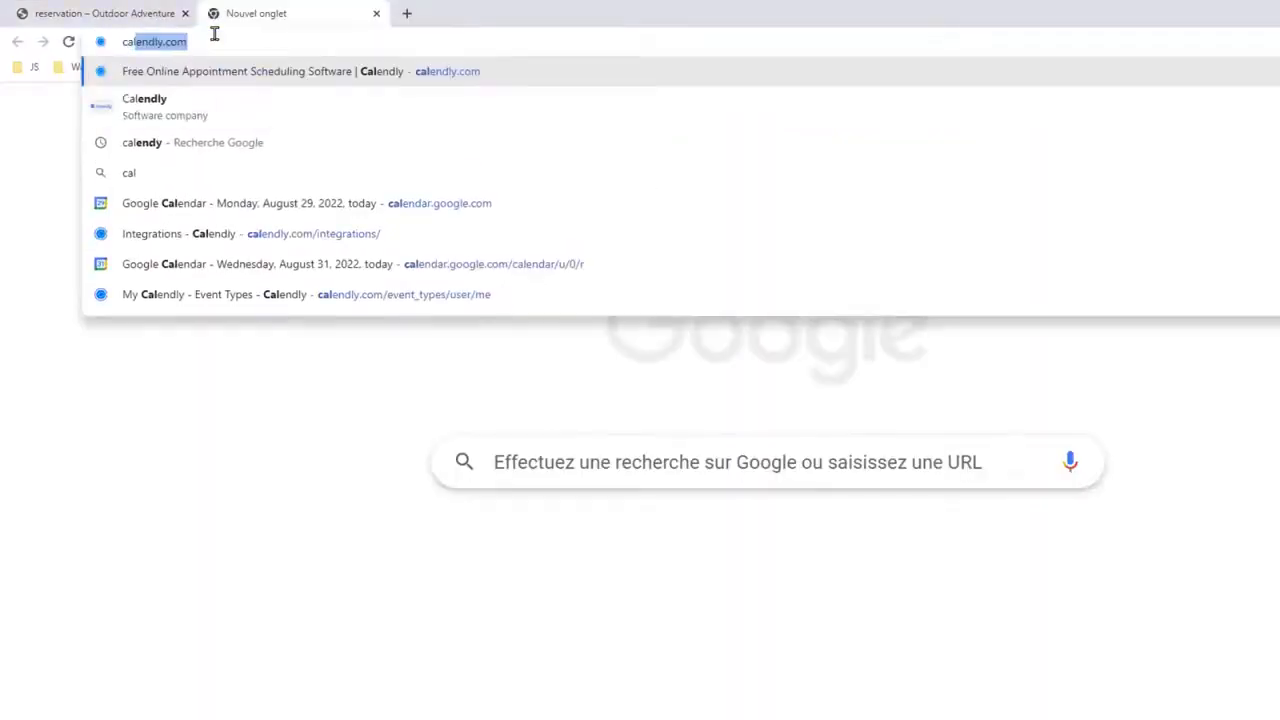
type("endly")
key("Return")
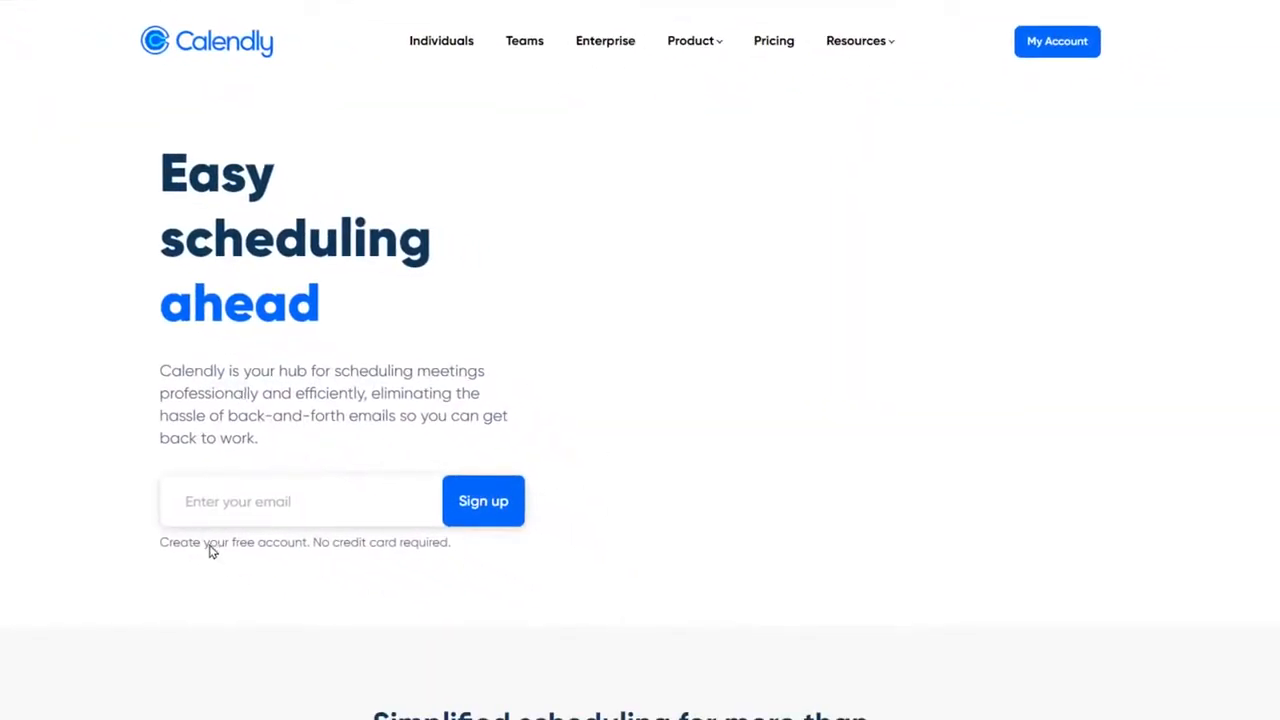
left_click_drag(269, 560, 446, 545)
left_click(446, 545)
scroll(243, 445, "down", 1)
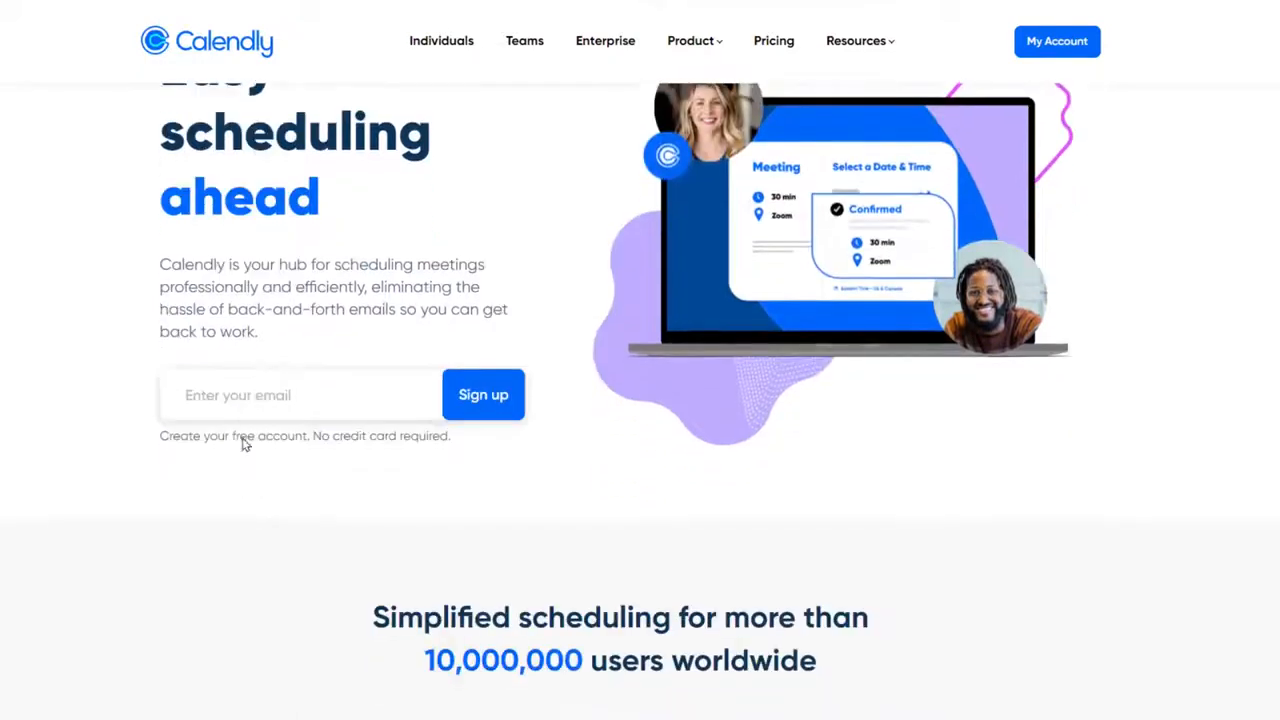
Sign up with an e-mail address, agreeing to the terms and opting in to news e-mails.
left_click(240, 395)
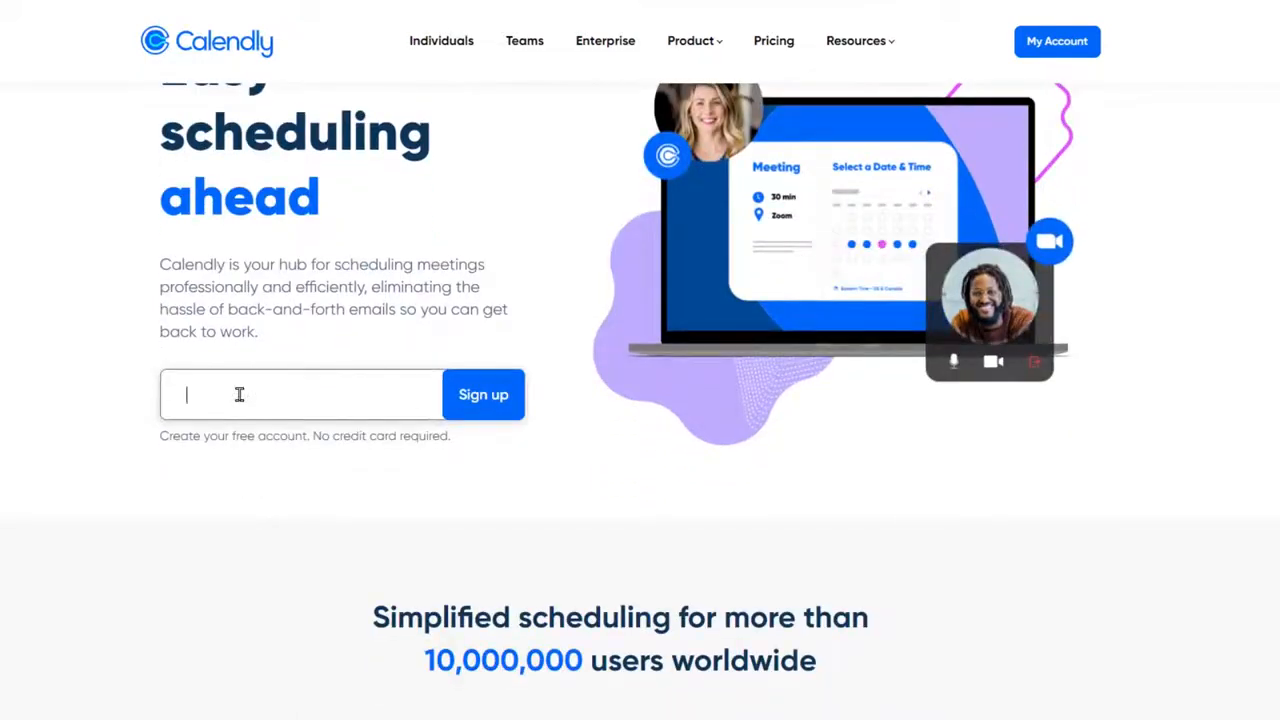
left_click(478, 399)
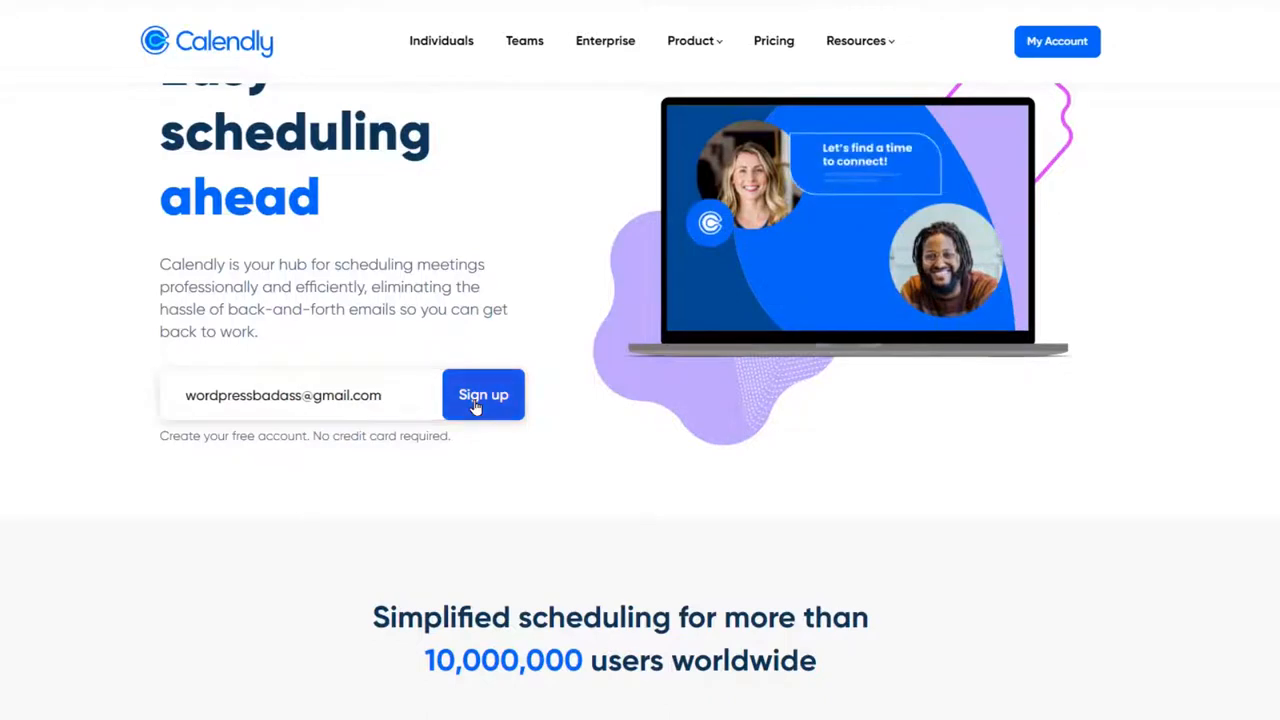
left_click(478, 296)
left_click(480, 347)
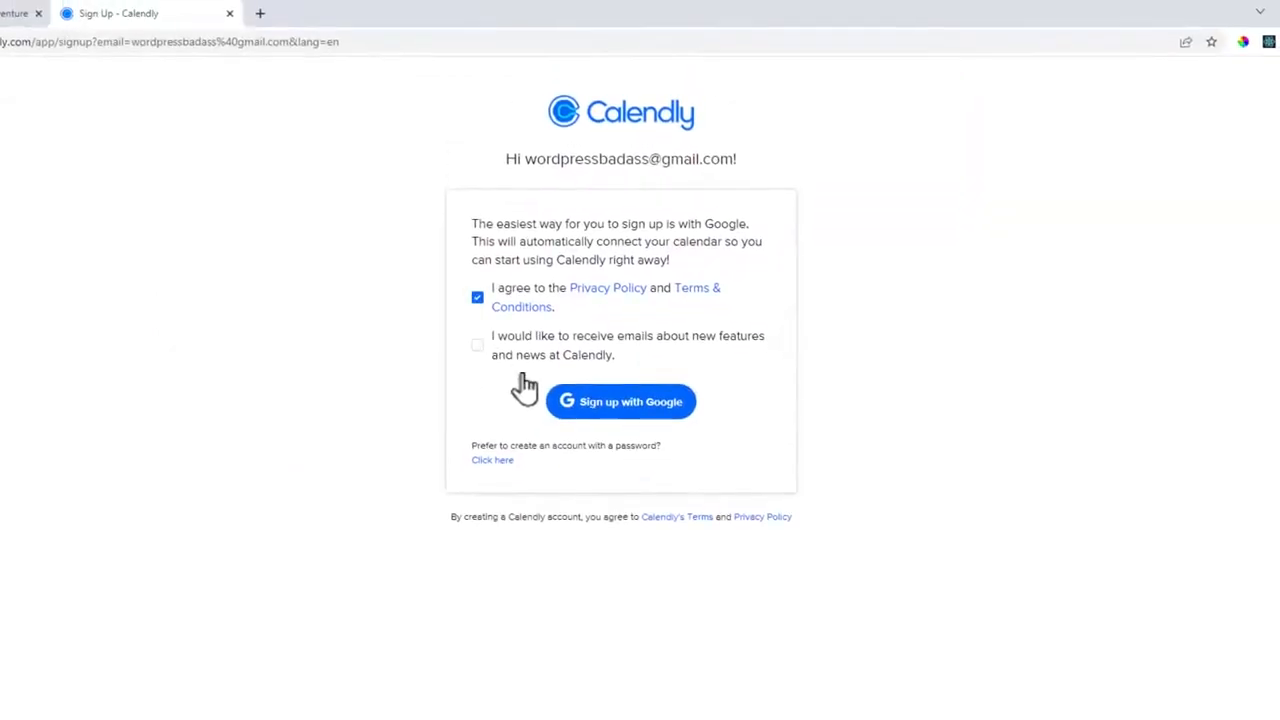
Sign up with the Google account, allow access, and keep the suggested Calendly URL.
left_click(645, 415)
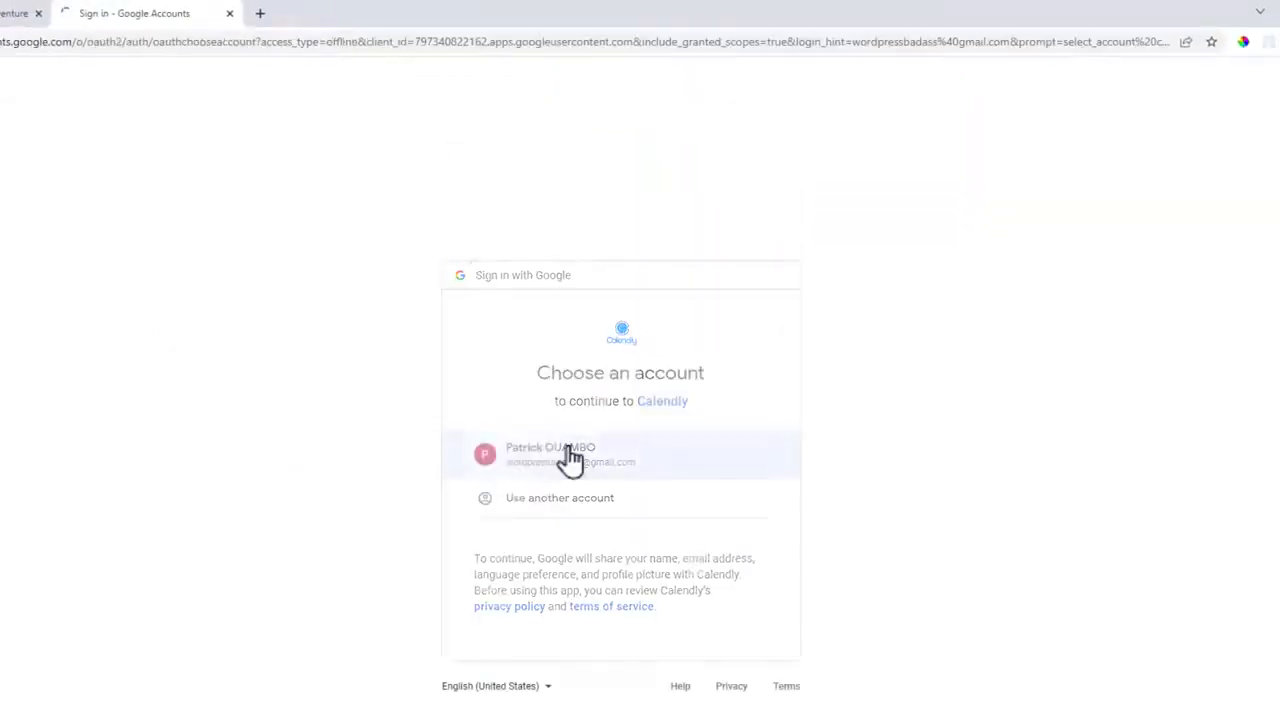
left_click(570, 460)
left_click(704, 674)
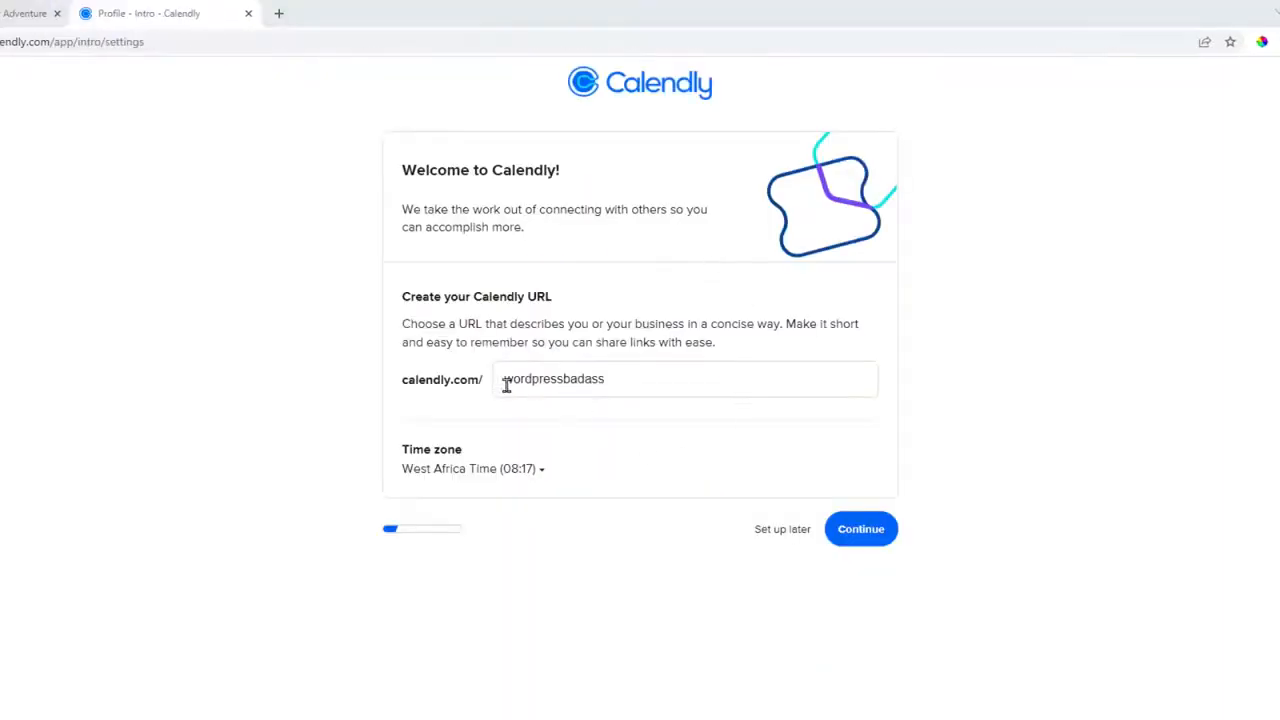
double_click(615, 380)
left_click(632, 379)
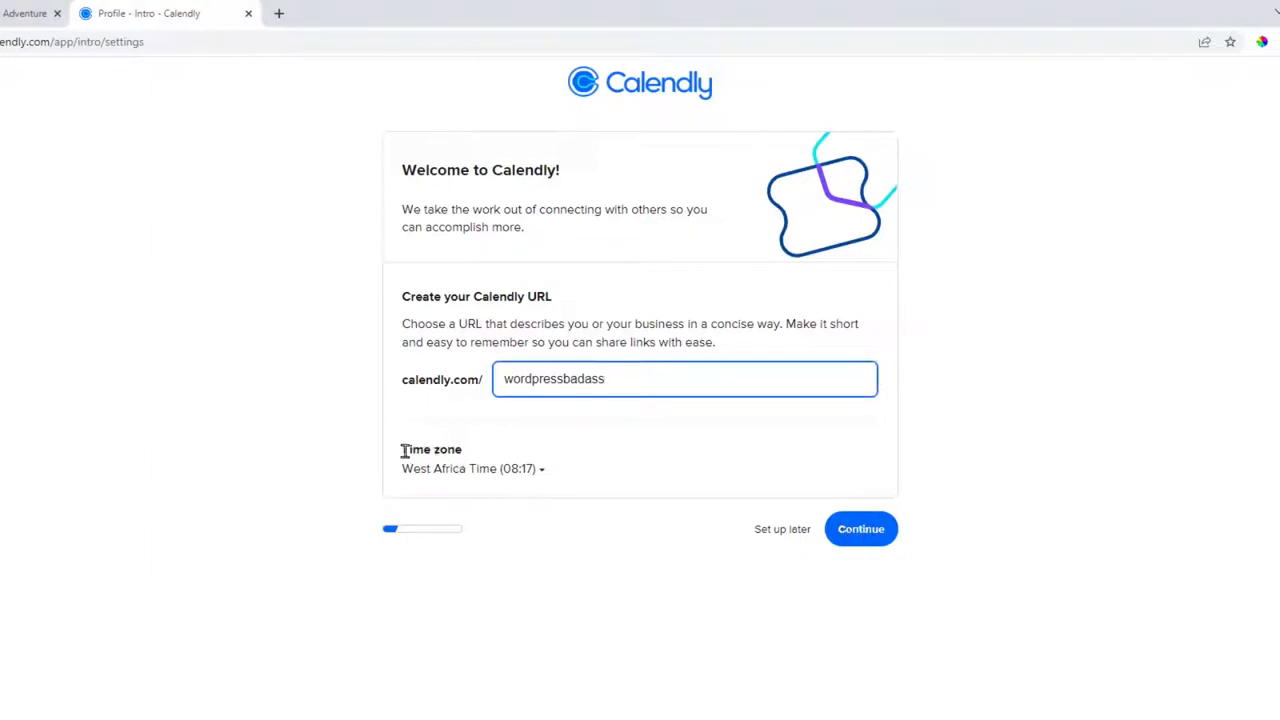
left_click_drag(403, 450, 468, 457)
left_click(472, 458)
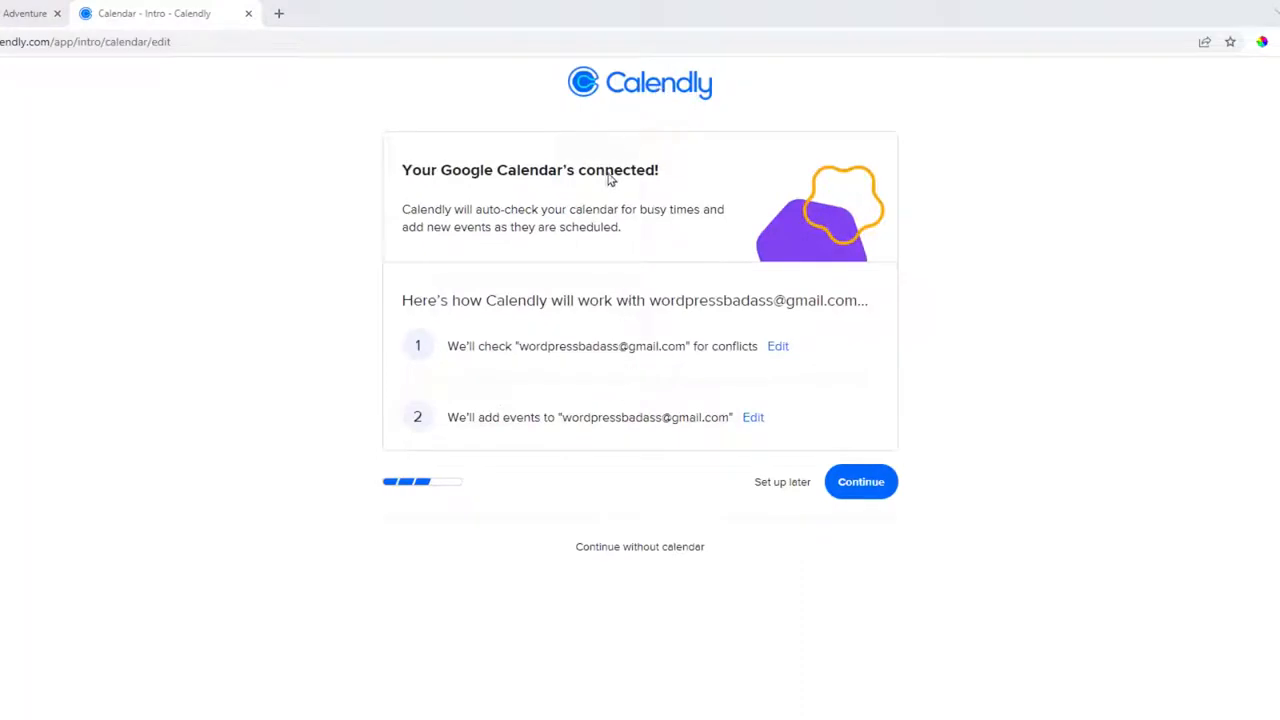
Confirm the connected Google Calendar checked for conflicts and continue to availability.
left_click_drag(441, 170, 559, 170)
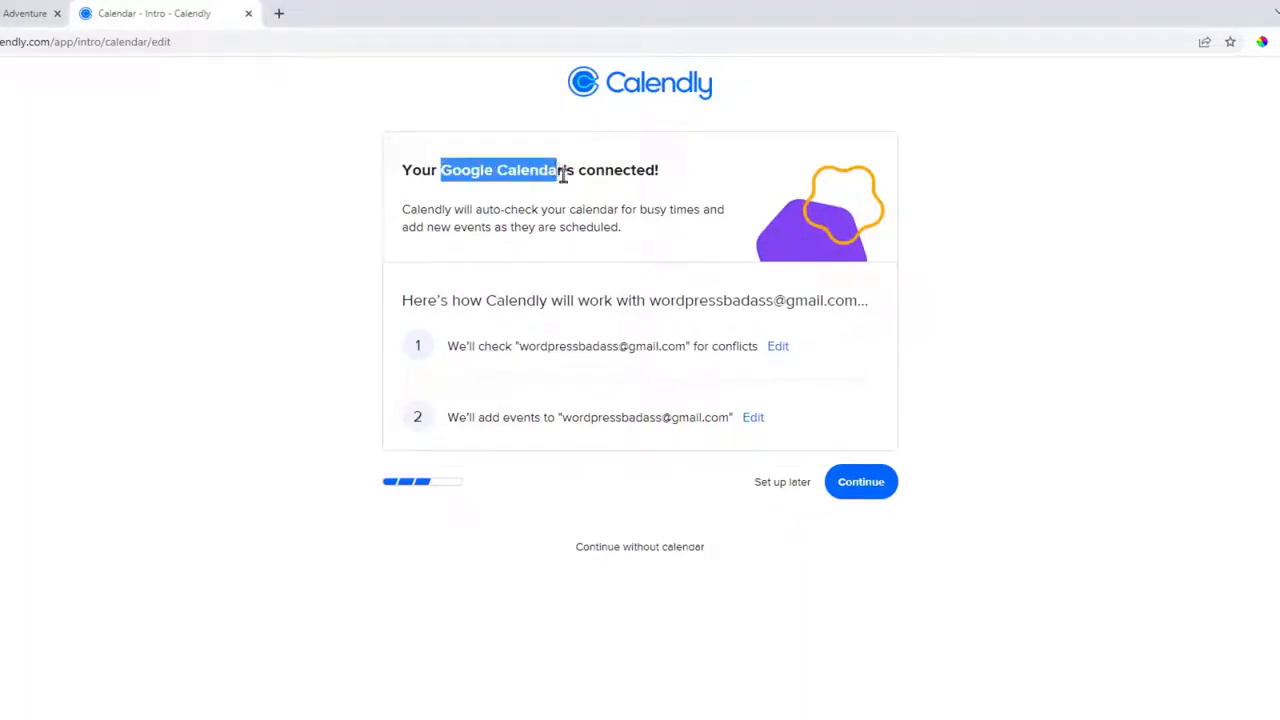
left_click(563, 174)
left_click_drag(518, 346, 662, 346)
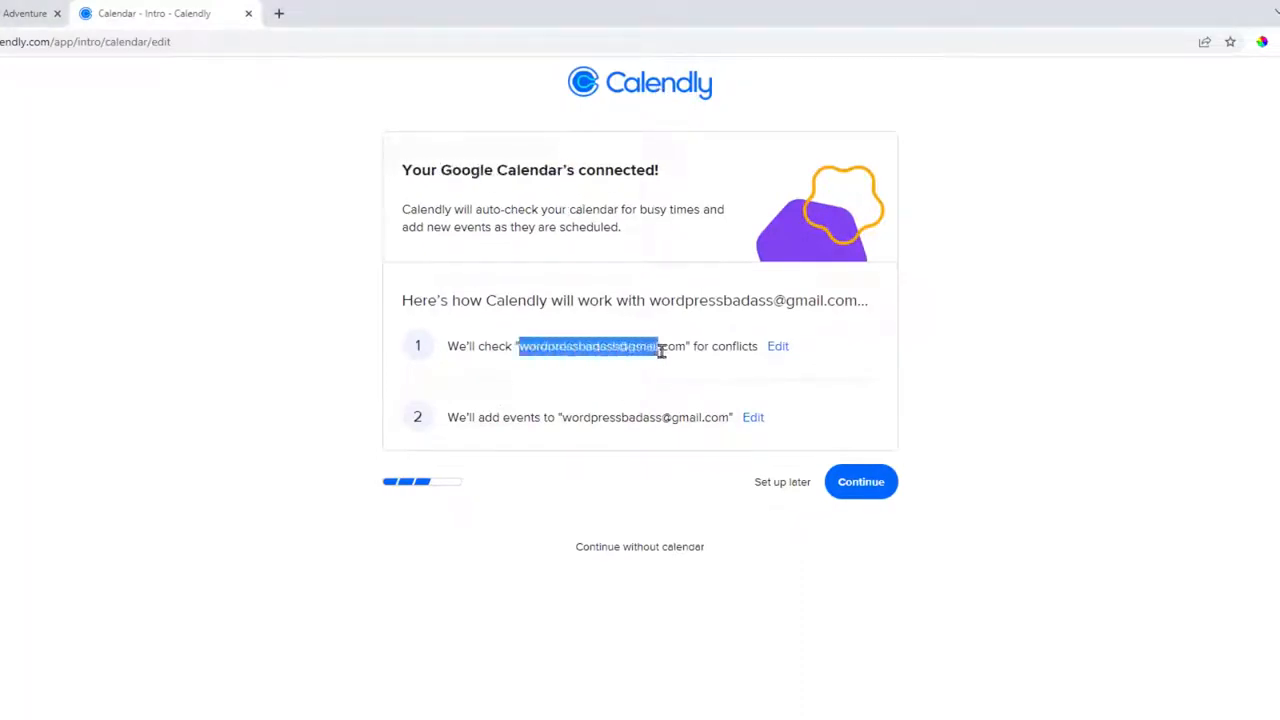
left_click(632, 346)
left_click(857, 480)
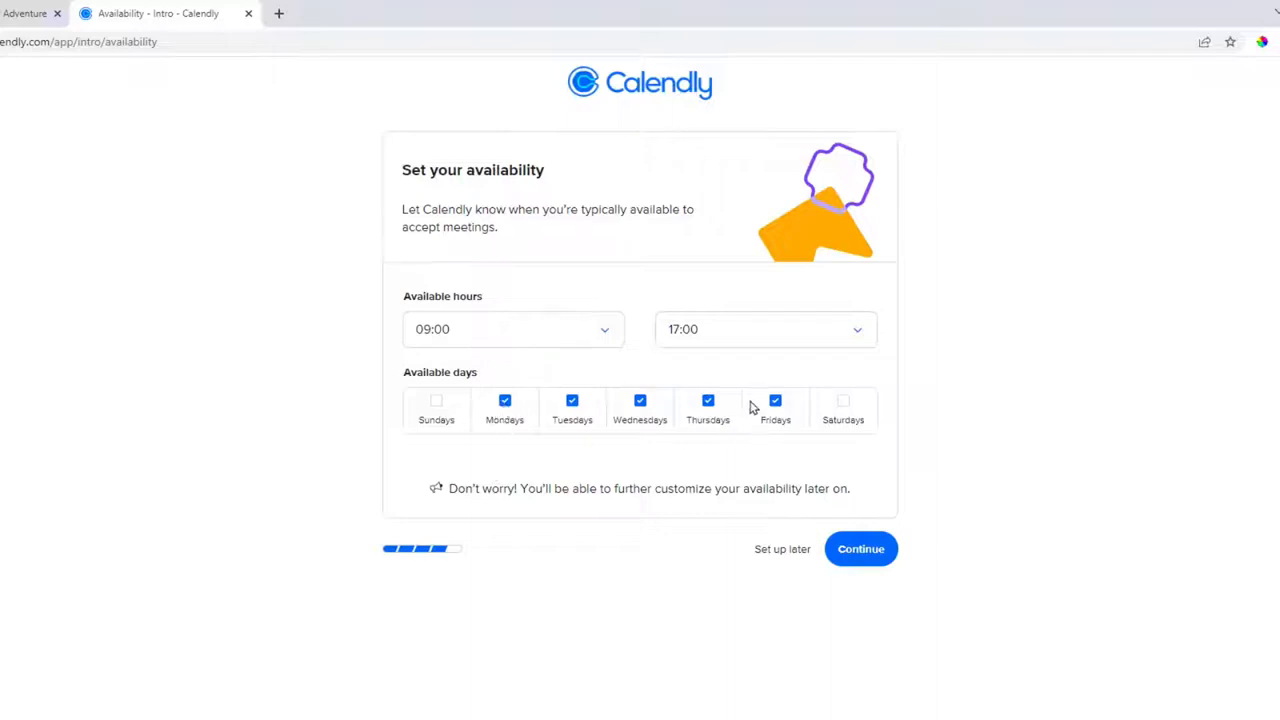
Make Sundays available, end daily hours at 18:00, and complete the Calendly onboarding.
left_click(437, 412)
left_click(843, 410)
left_click(812, 414)
left_click(722, 338)
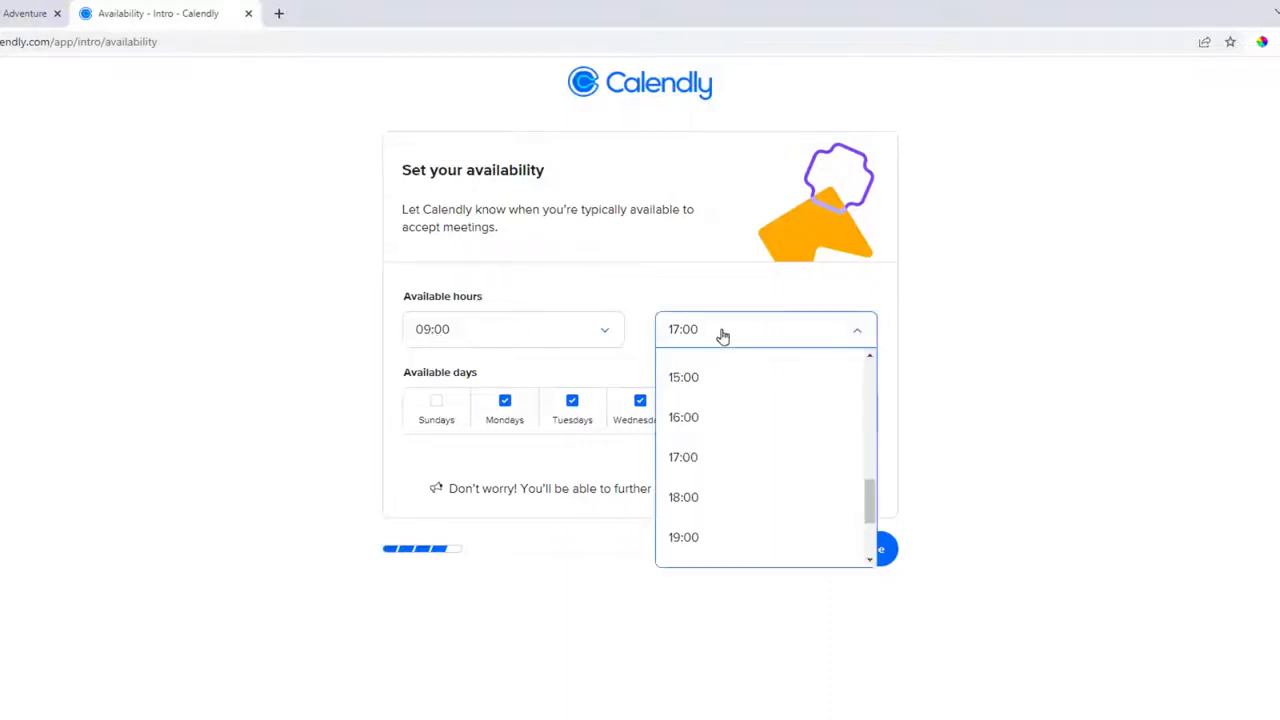
left_click(706, 500)
left_click(859, 549)
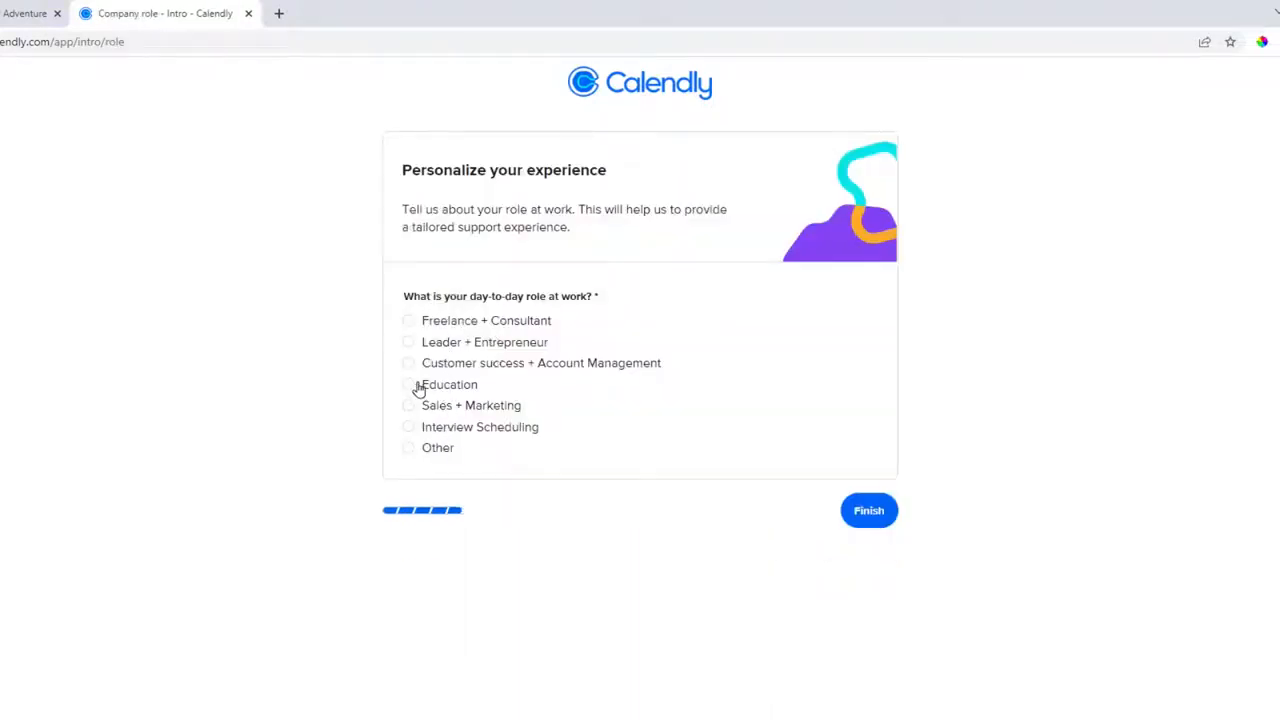
left_click(876, 511)
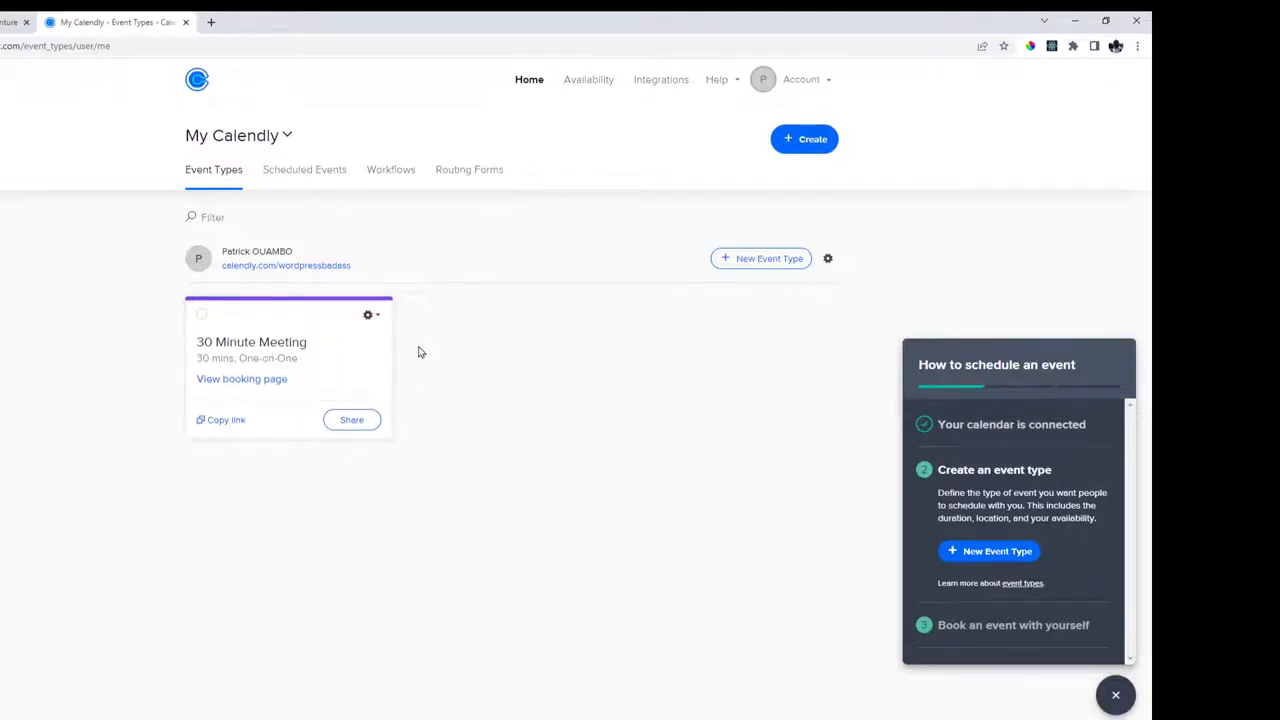
Compare the One-on-One, Group, Collective and Round Robin event types, then create a One-on-One.
left_click(763, 262)
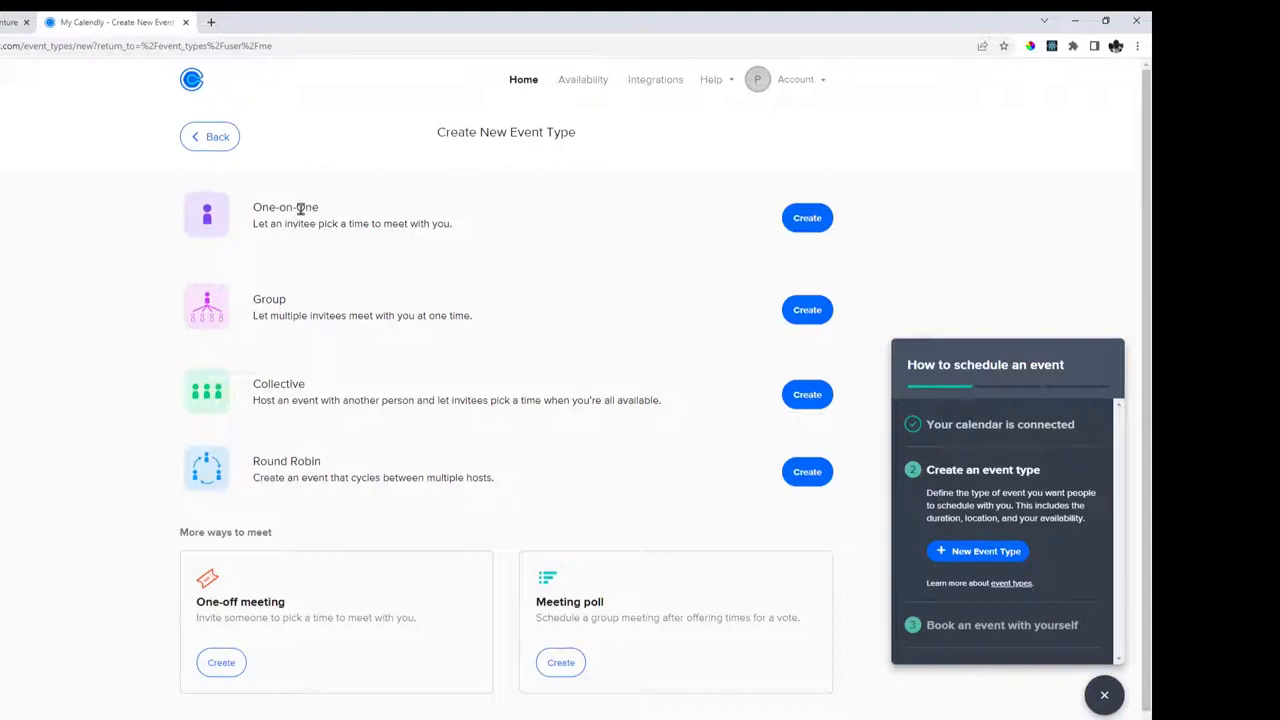
left_click_drag(267, 209, 310, 207)
left_click(309, 207)
left_click_drag(254, 300, 283, 299)
left_click_drag(254, 384, 304, 384)
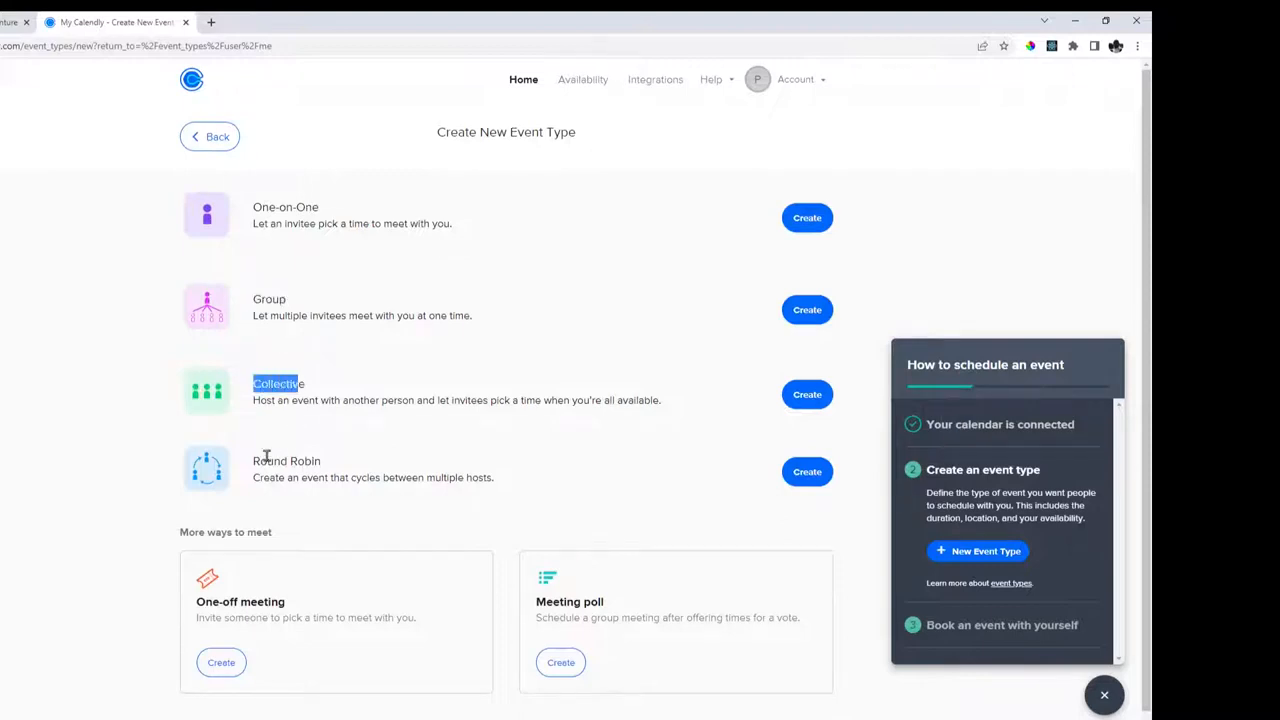
left_click_drag(259, 461, 293, 462)
left_click(293, 462)
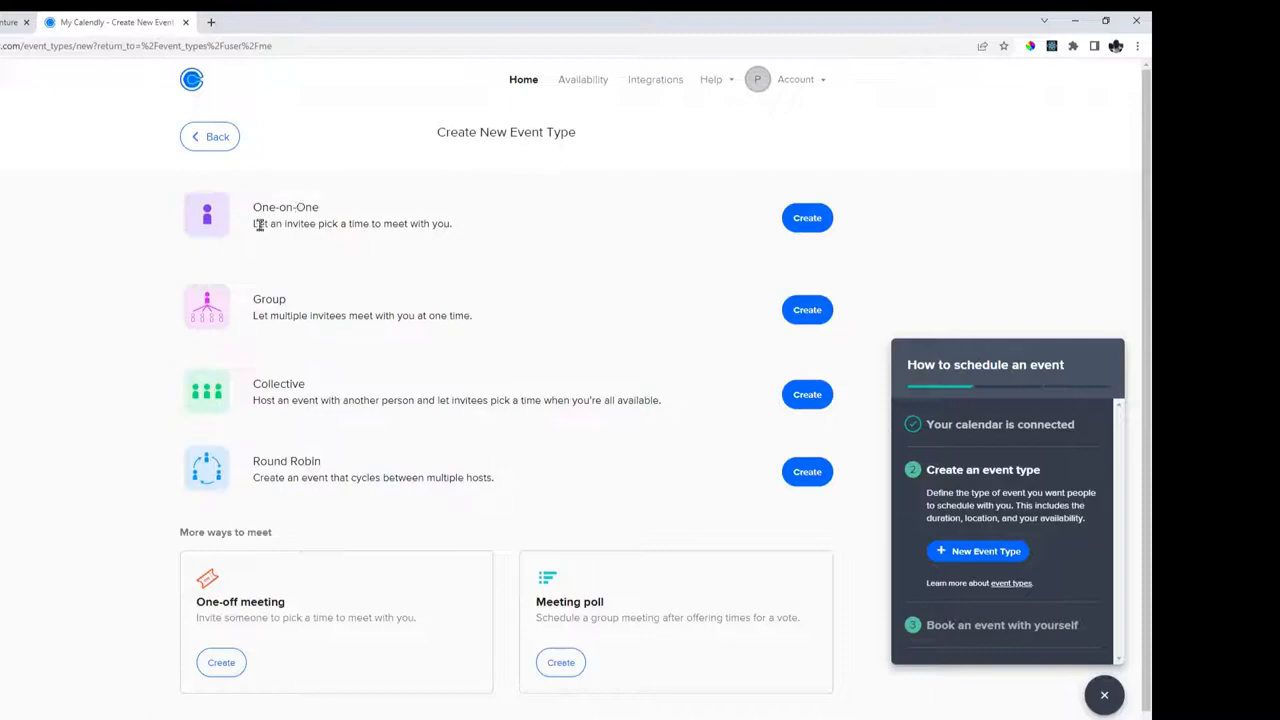
left_click_drag(350, 223, 424, 224)
left_click(424, 224)
left_click(806, 217)
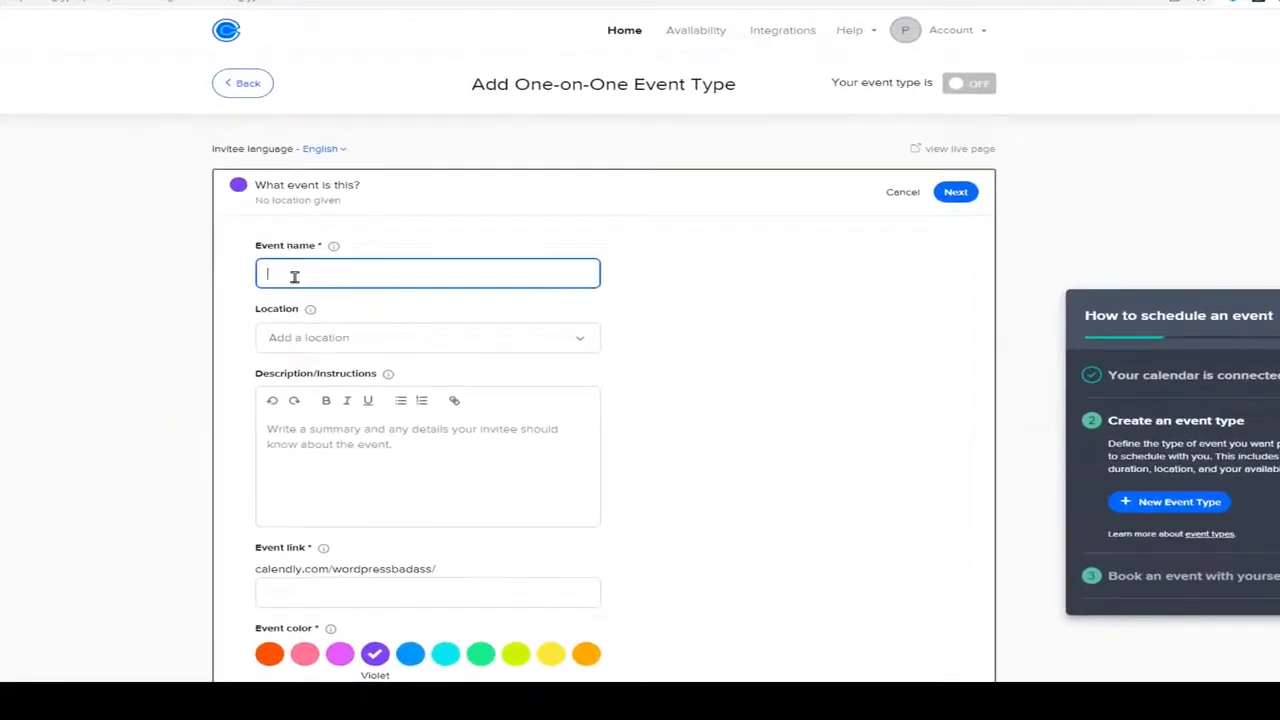
Name the event 'Musculation' and make it an in-person meeting in Marseille.
type("Musculation")
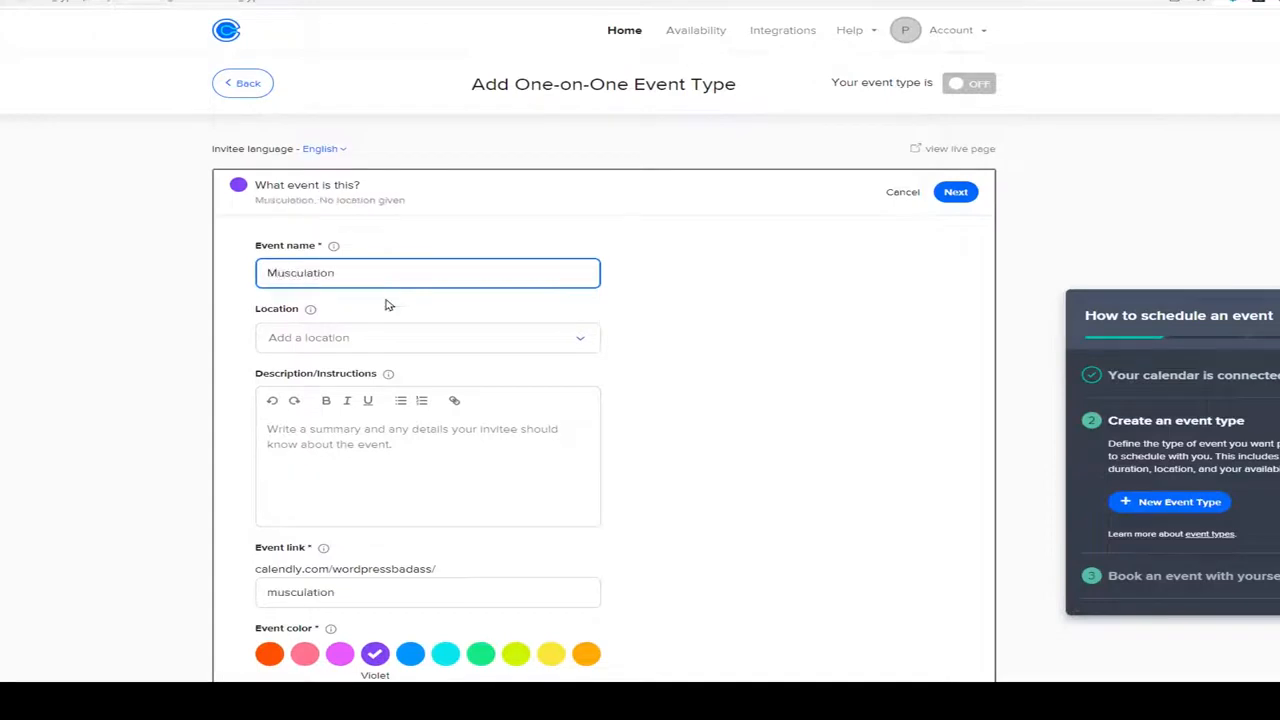
left_click(324, 343)
left_click(324, 343)
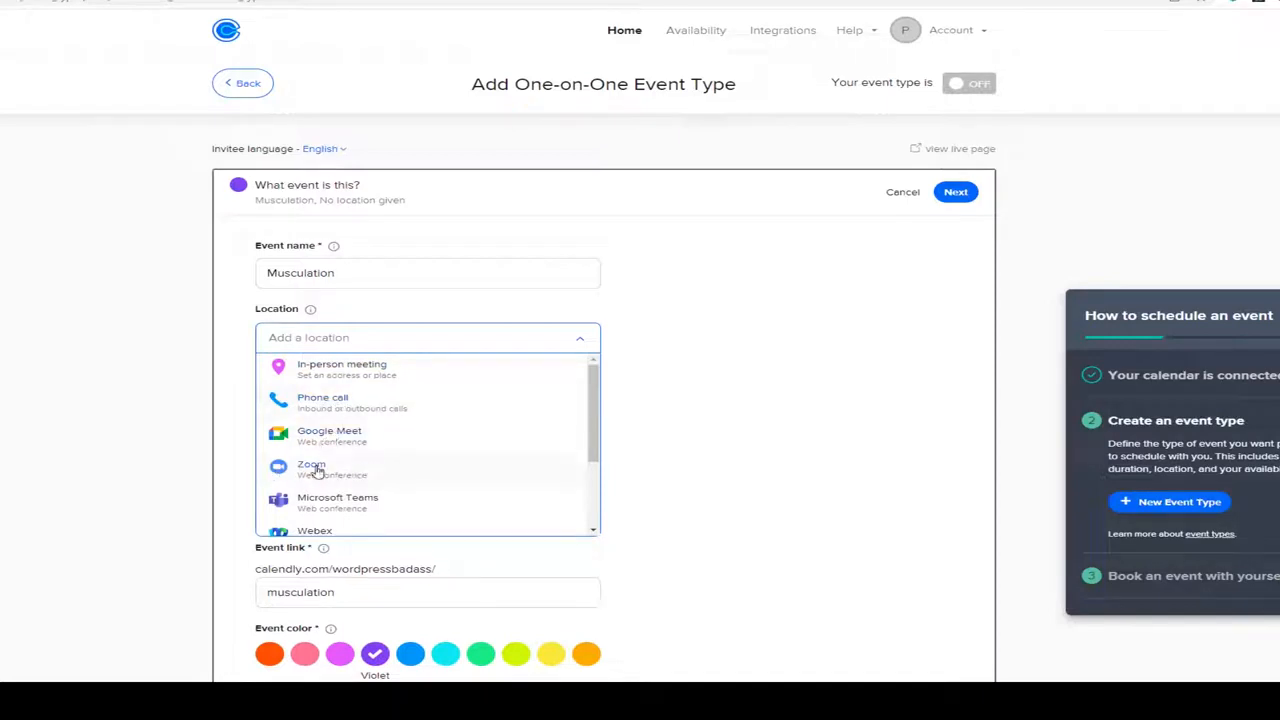
left_click(340, 368)
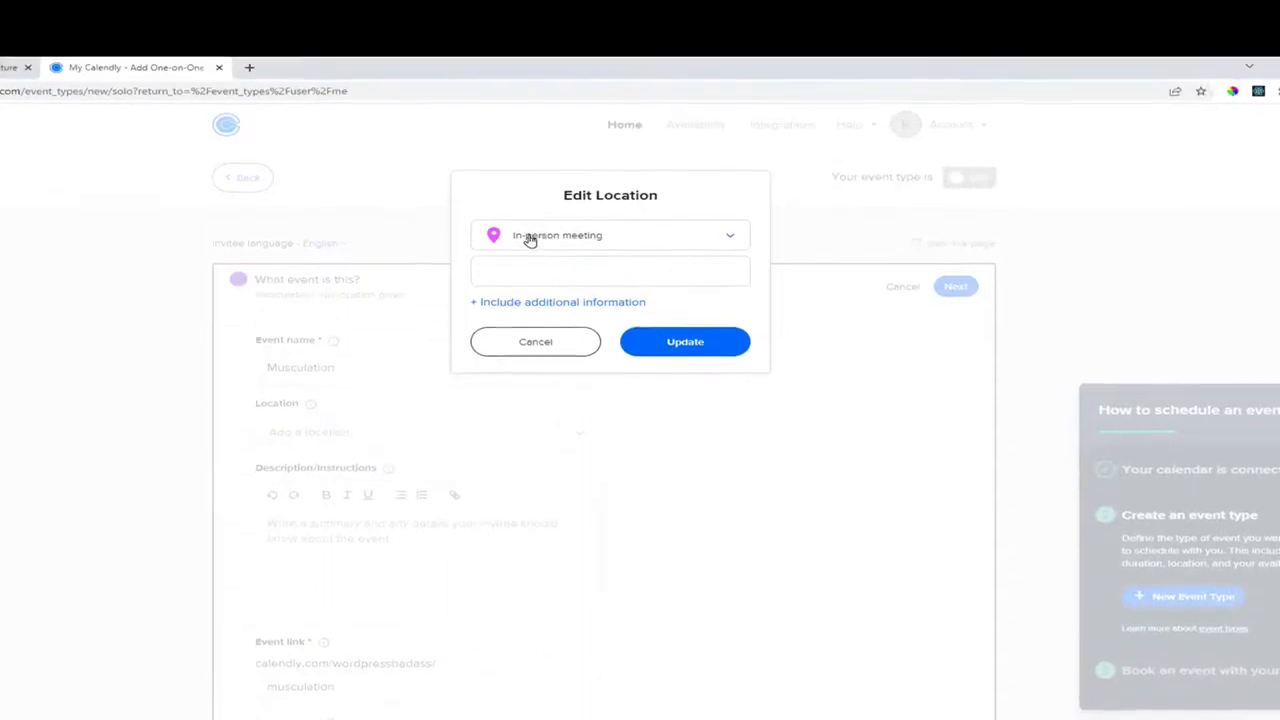
left_click(533, 269)
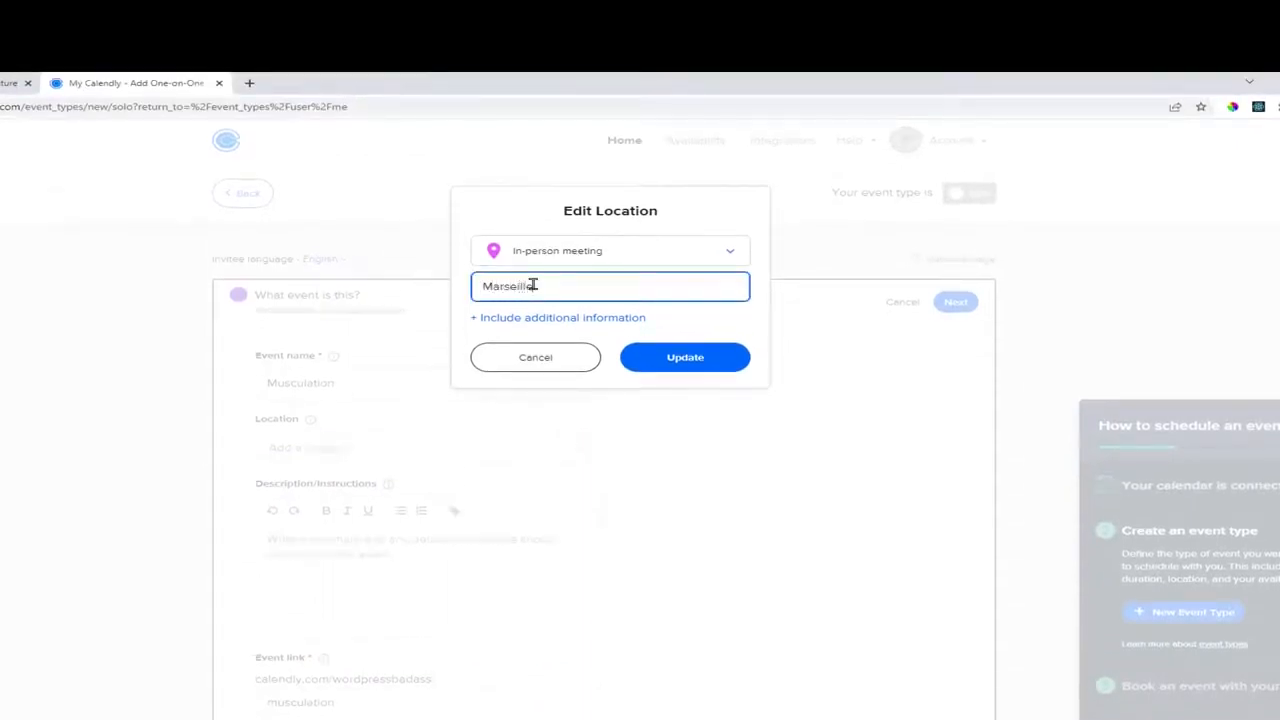
left_click(694, 357)
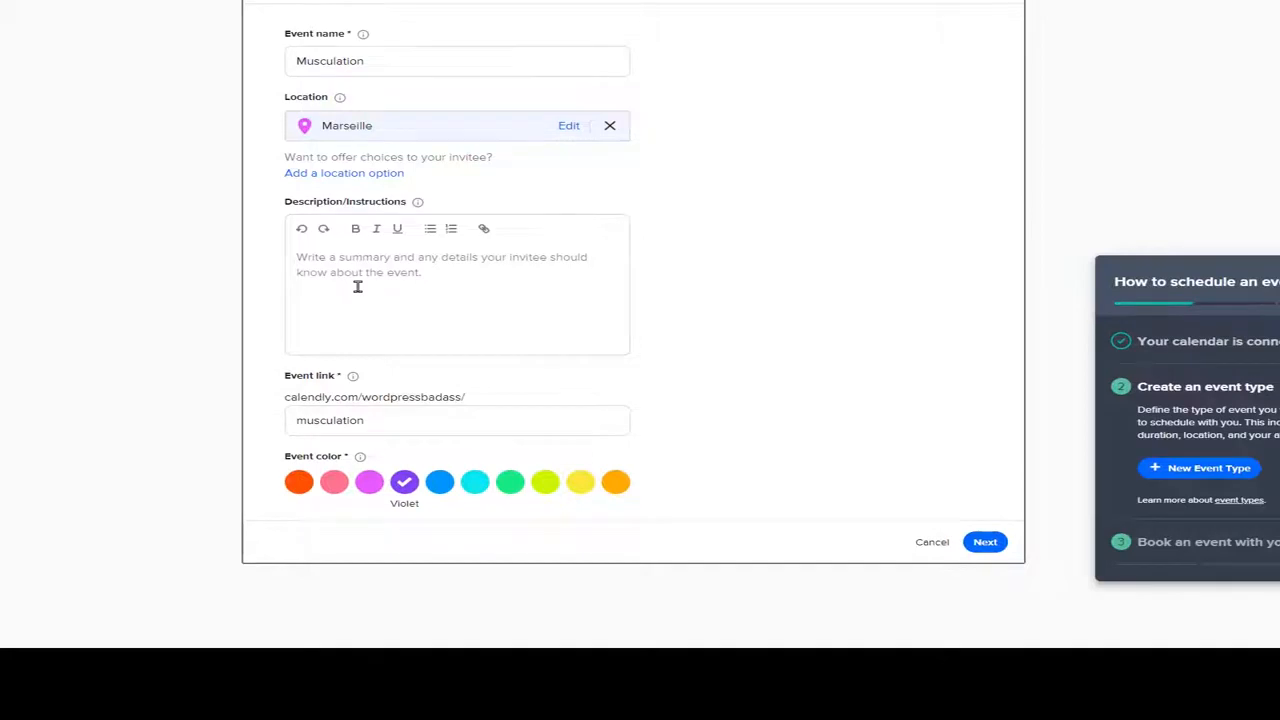
Add the description 'Venez a l'heure SVP' and save the event details.
left_click(373, 270)
type("V")
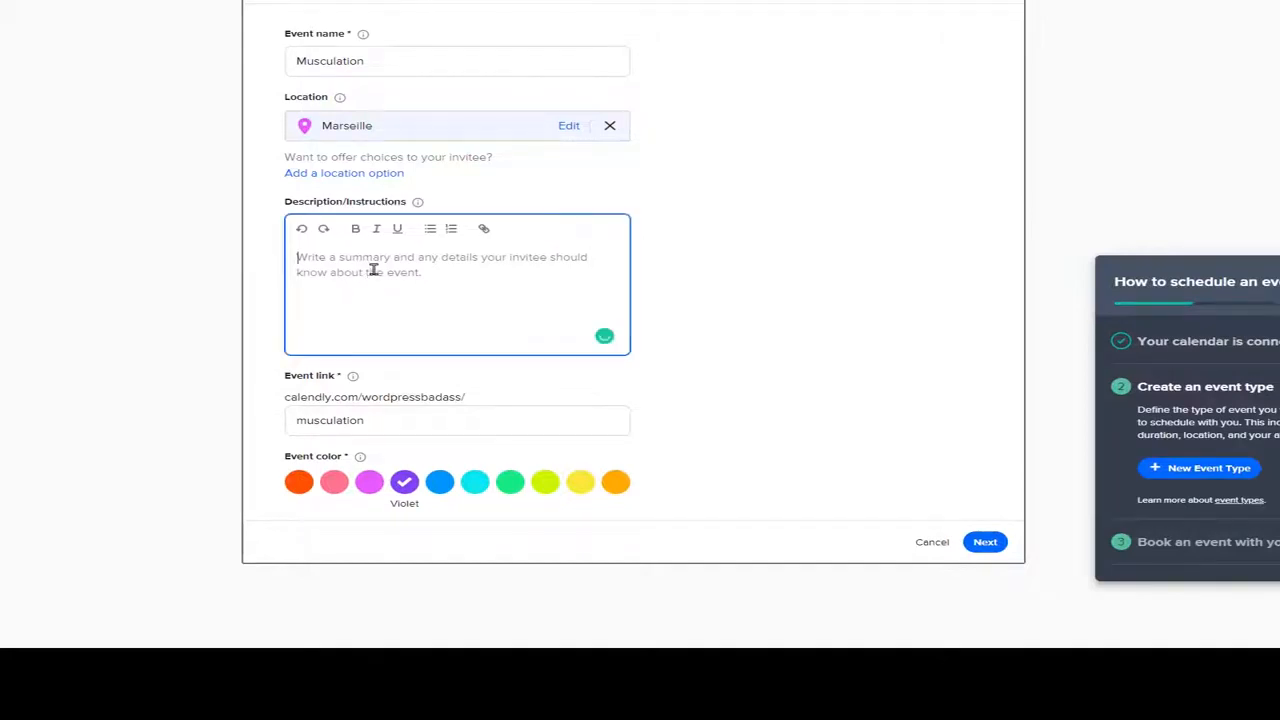
type("enez a")
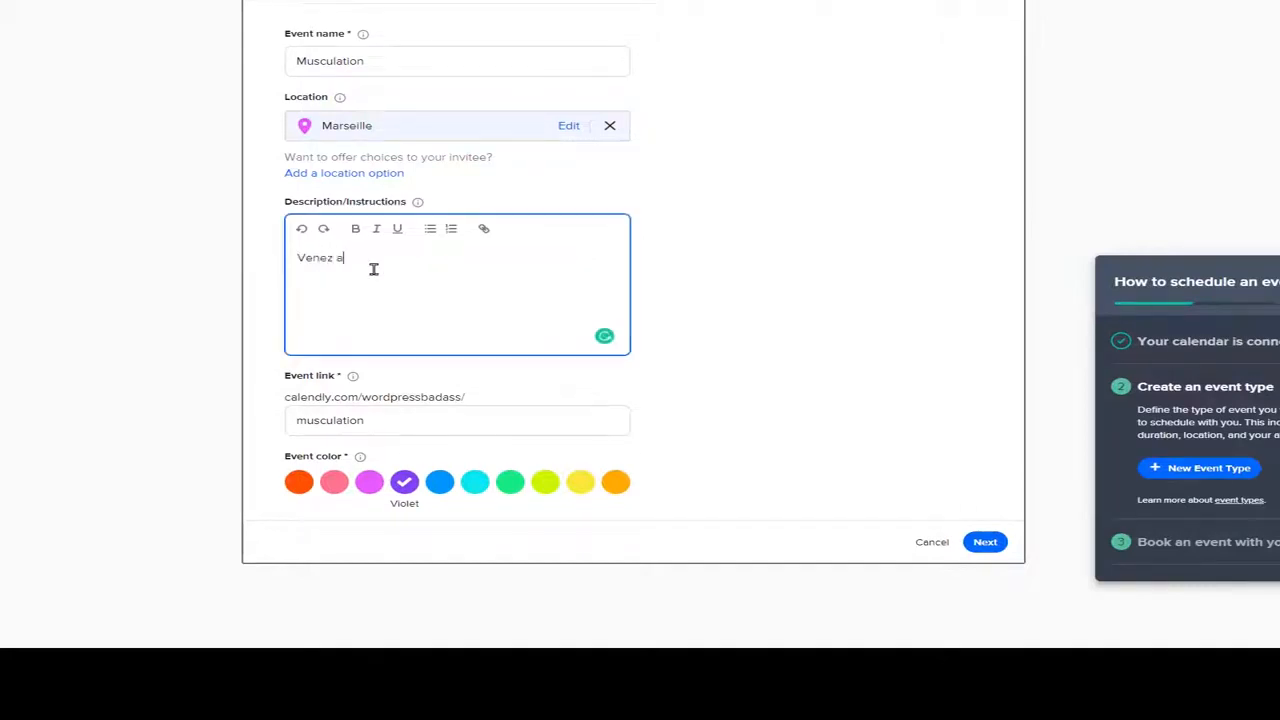
type(" l'heure SVP")
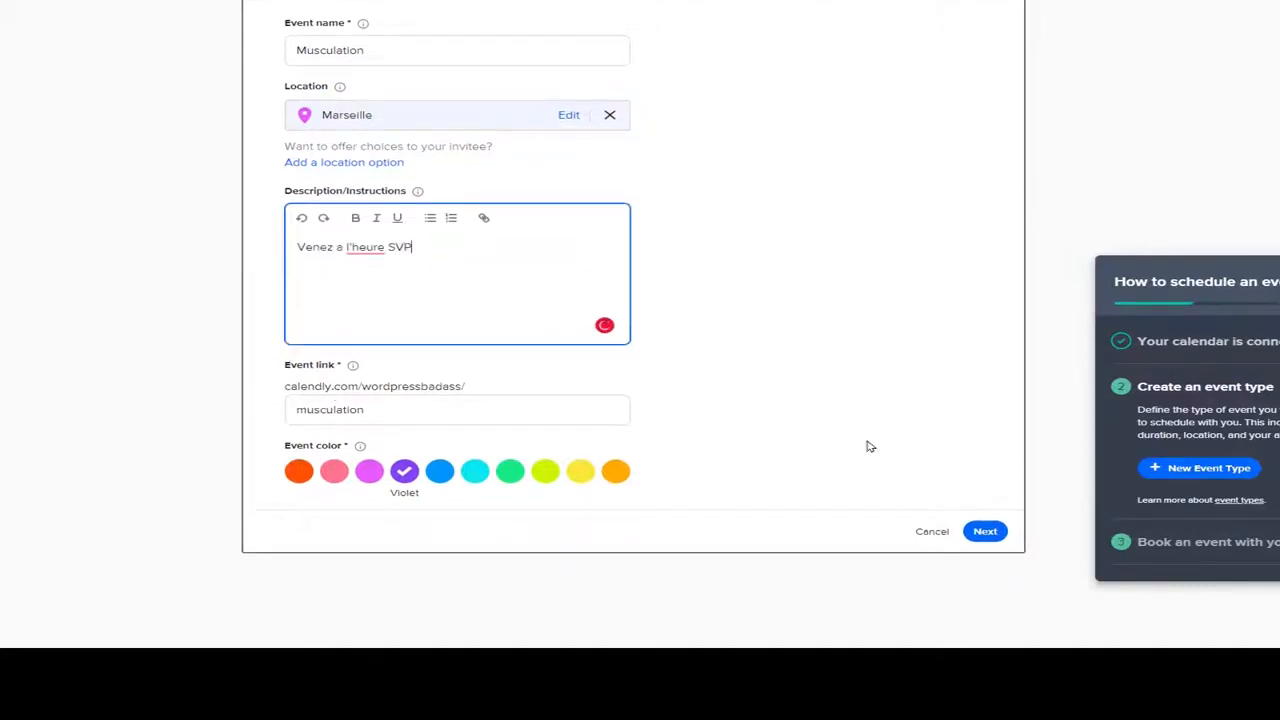
left_click(986, 533)
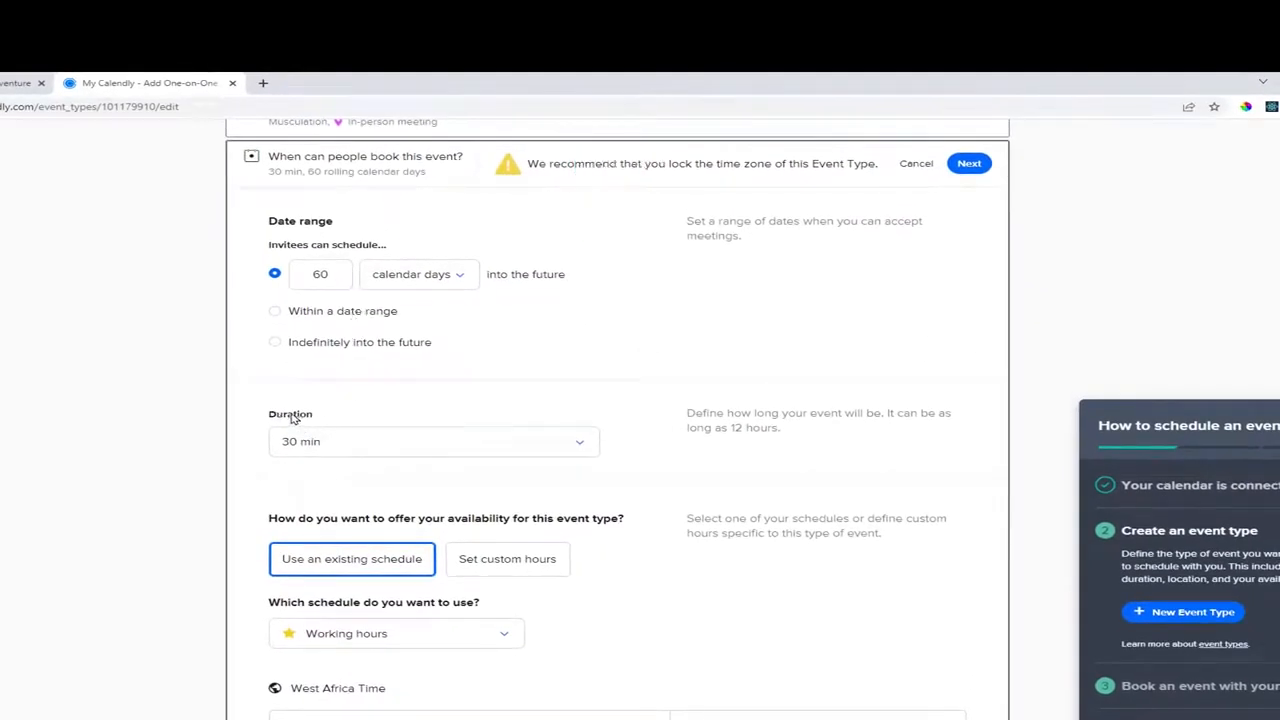
left_click_drag(272, 421, 314, 420)
left_click(320, 420)
Set the duration to 60 min, then try a custom duration measured in hours.
left_click(345, 446)
left_click(342, 576)
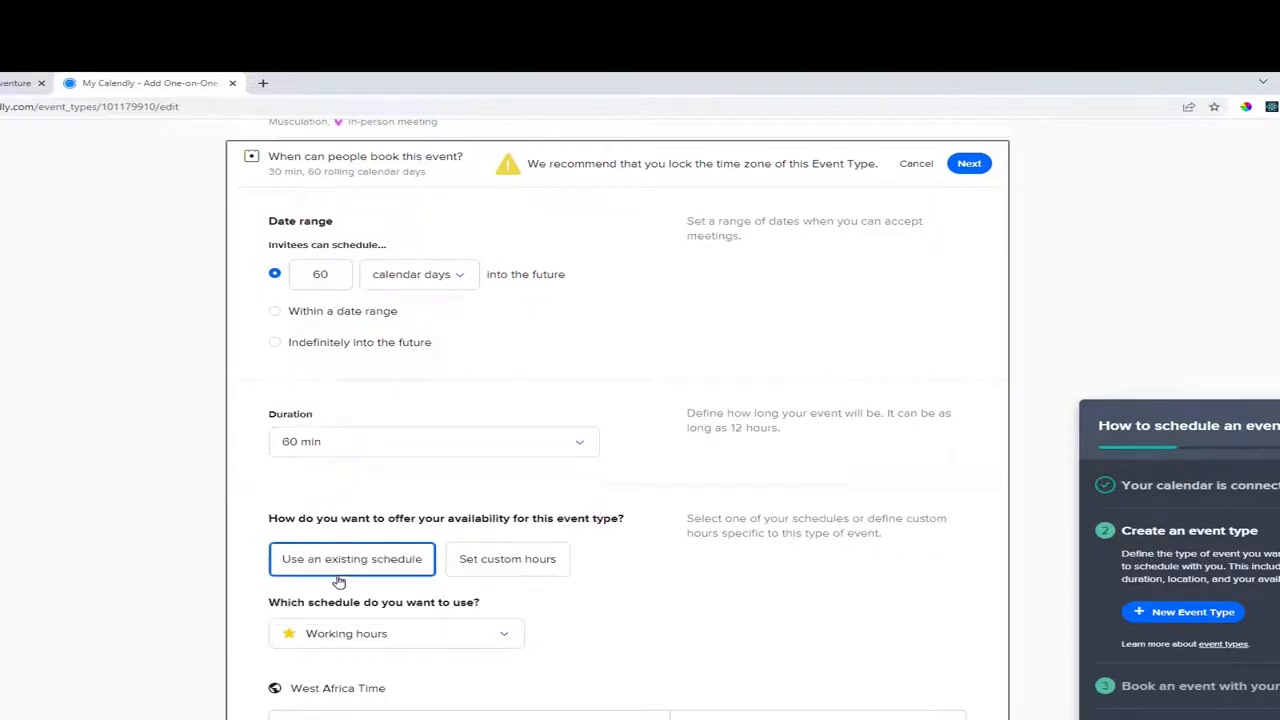
left_click(354, 446)
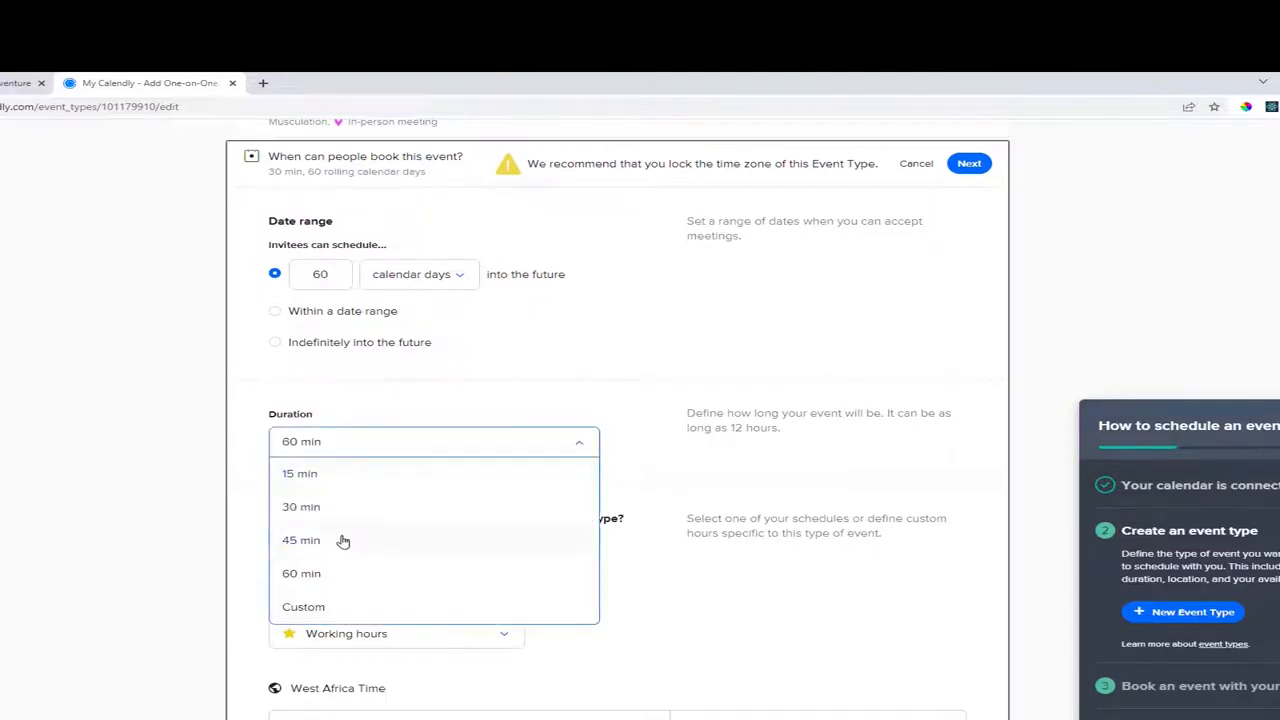
left_click(307, 609)
left_click(520, 484)
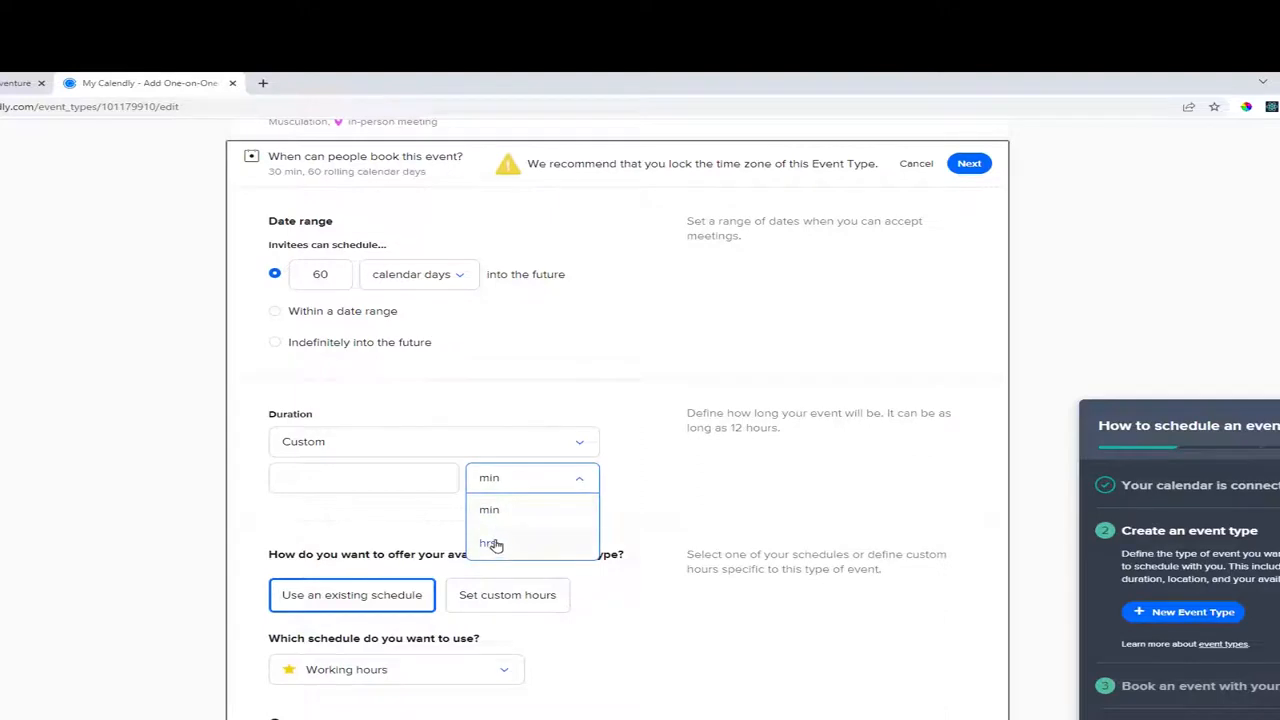
left_click(493, 543)
Enter 5 as the custom hours, clear it, and set the duration back to 60 min.
left_click_drag(309, 478, 274, 481)
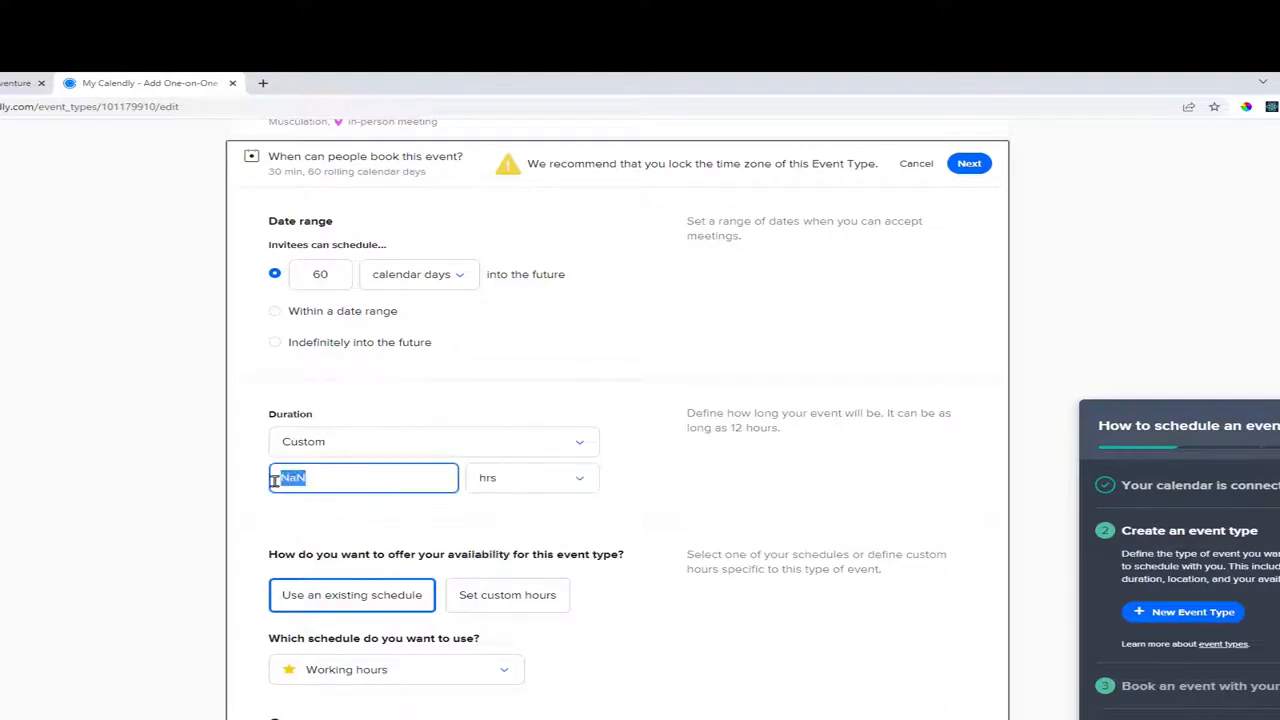
type("5")
key("BackSpace")
left_click(378, 444)
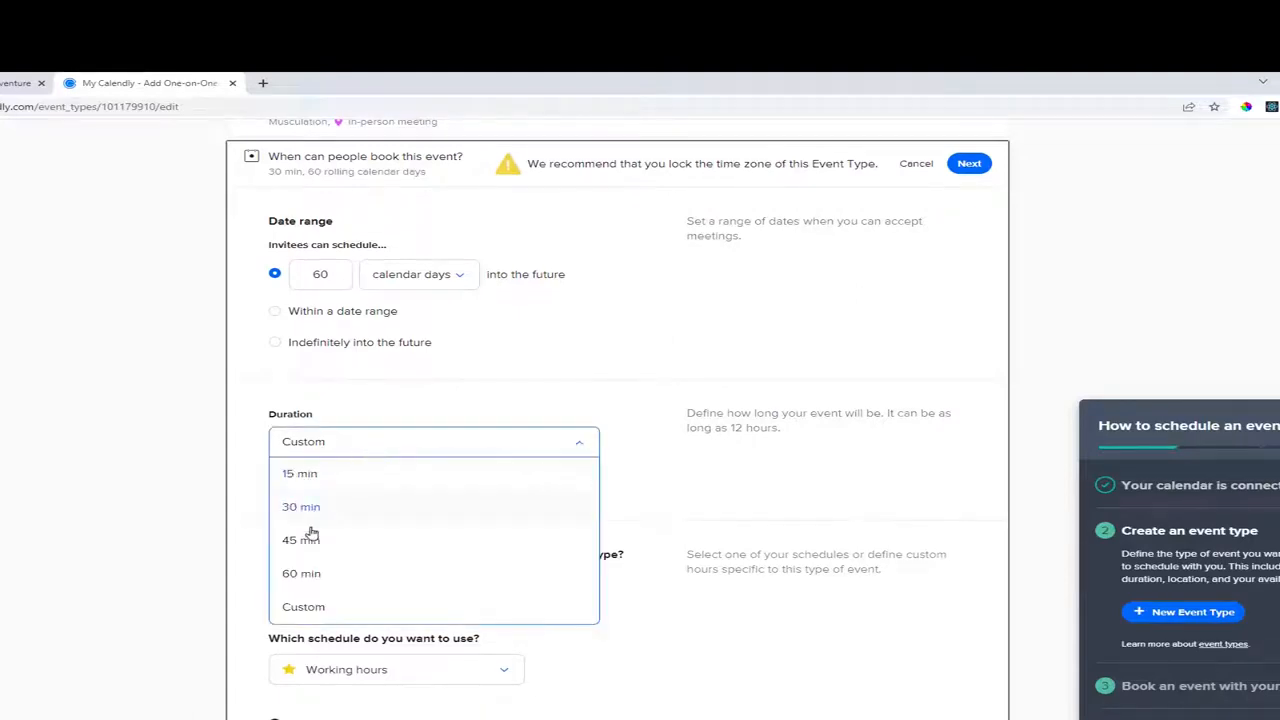
left_click(316, 574)
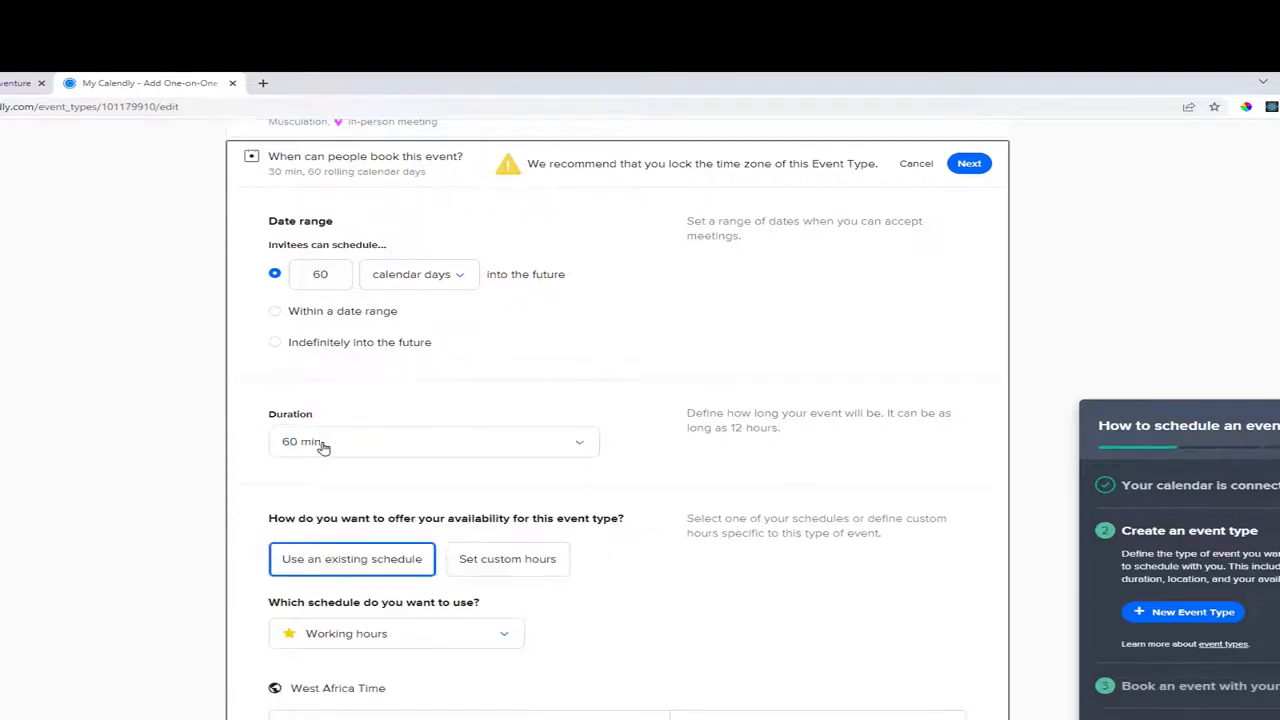
scroll(531, 423, "down", 3)
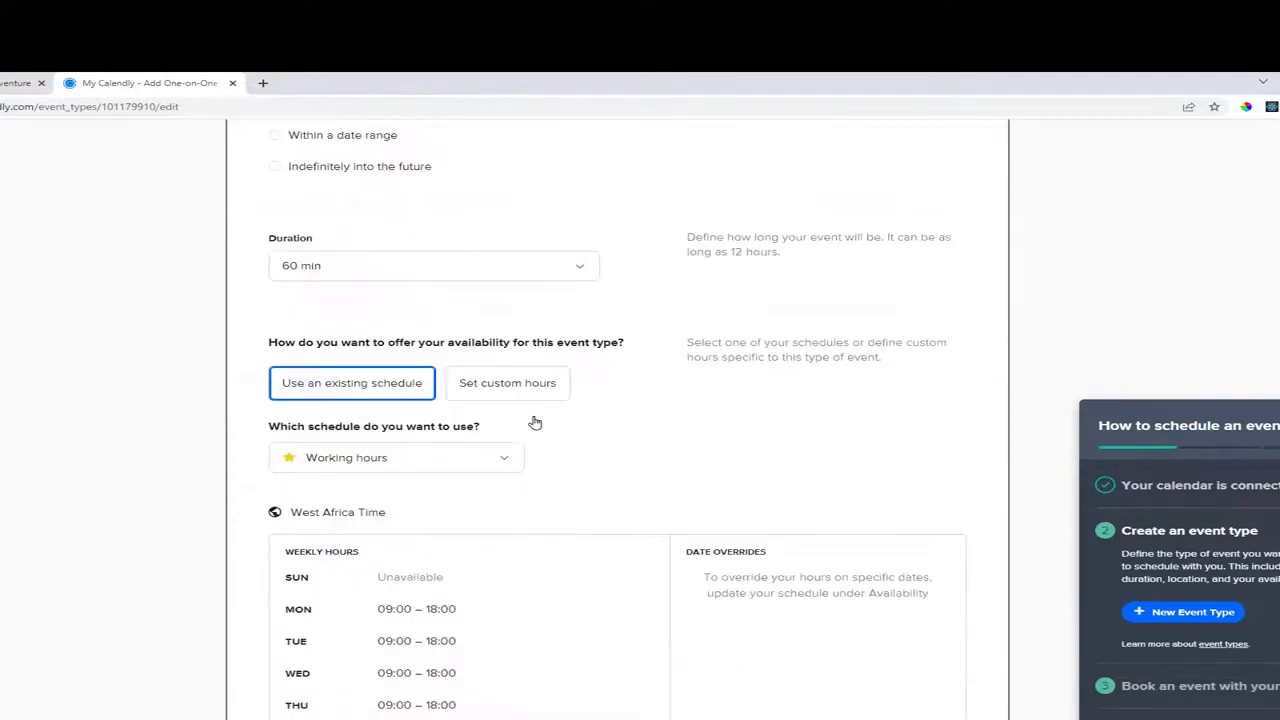
scroll(545, 405, "down", 2)
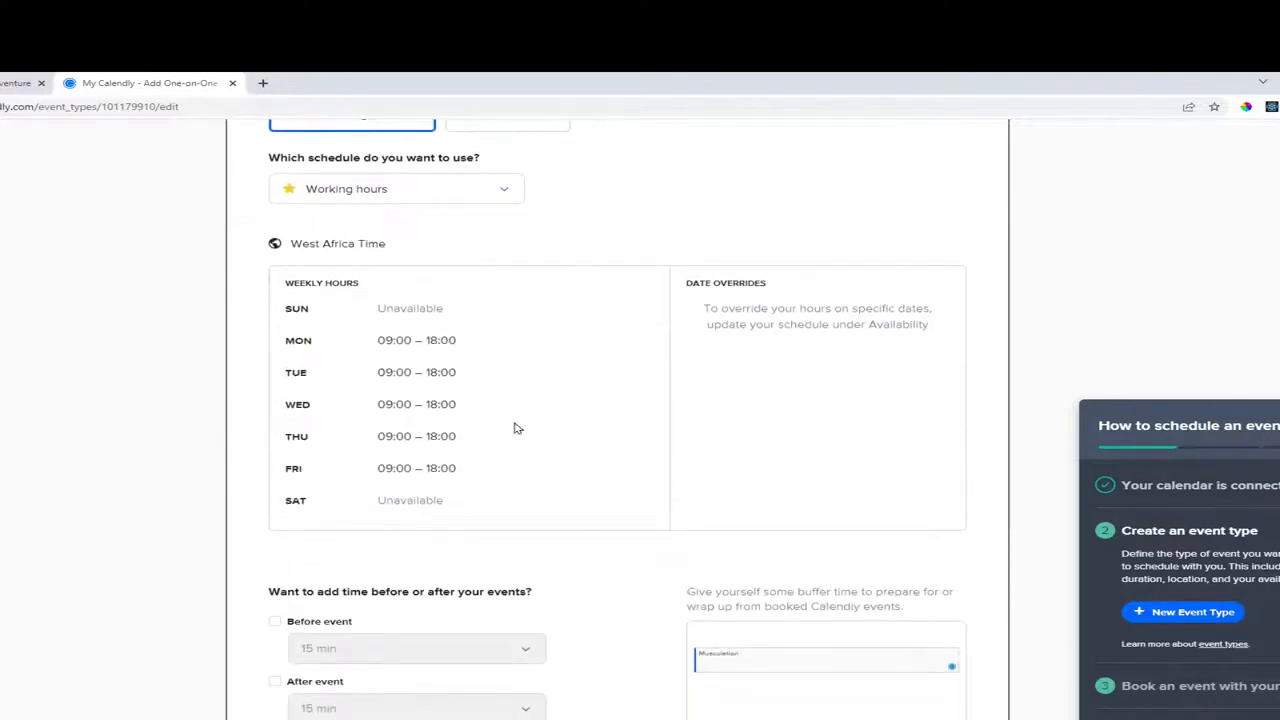
scroll(365, 508, "up", 1)
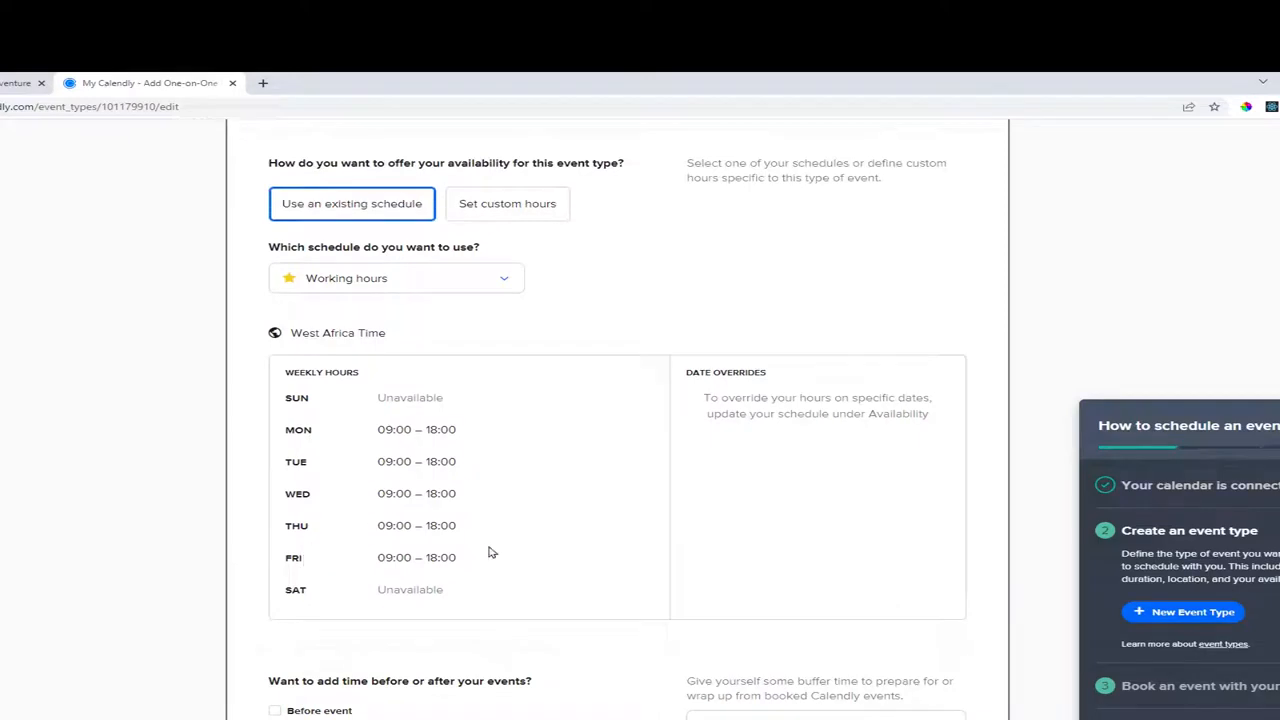
Switch to custom hours and make Sunday available from 12:00 to 15:30.
left_click(517, 206)
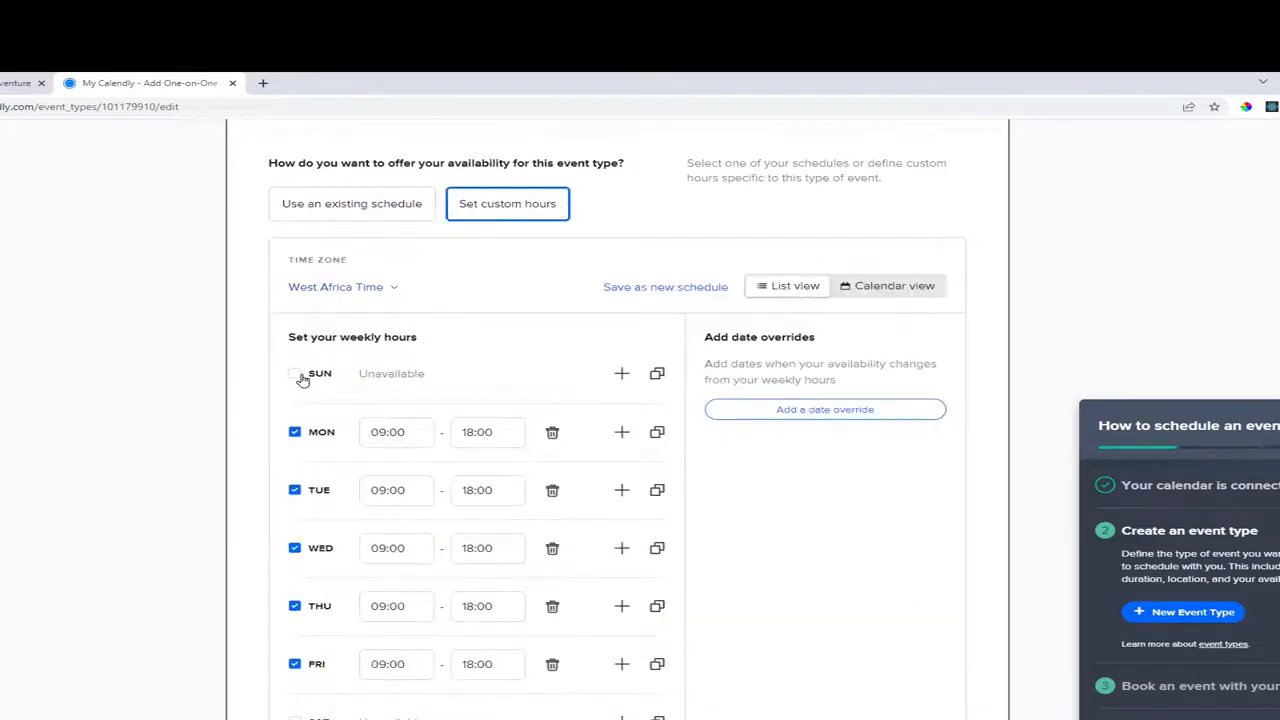
left_click(295, 374)
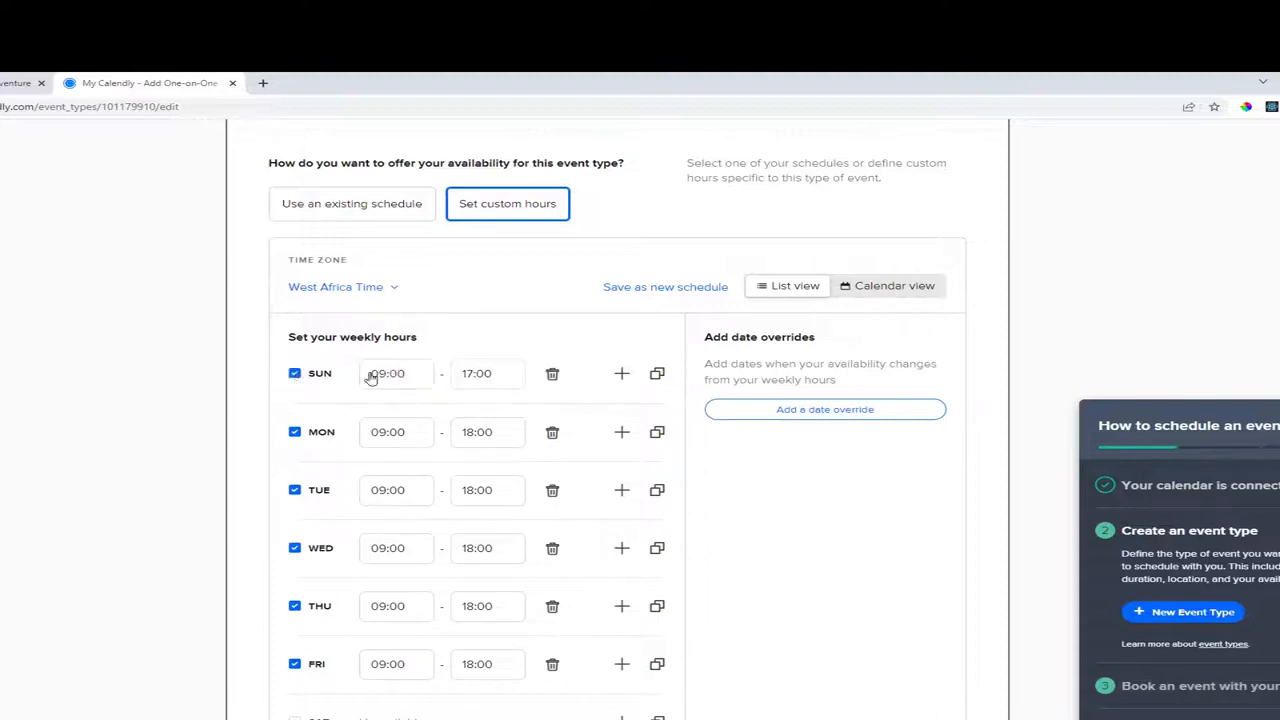
left_click(391, 373)
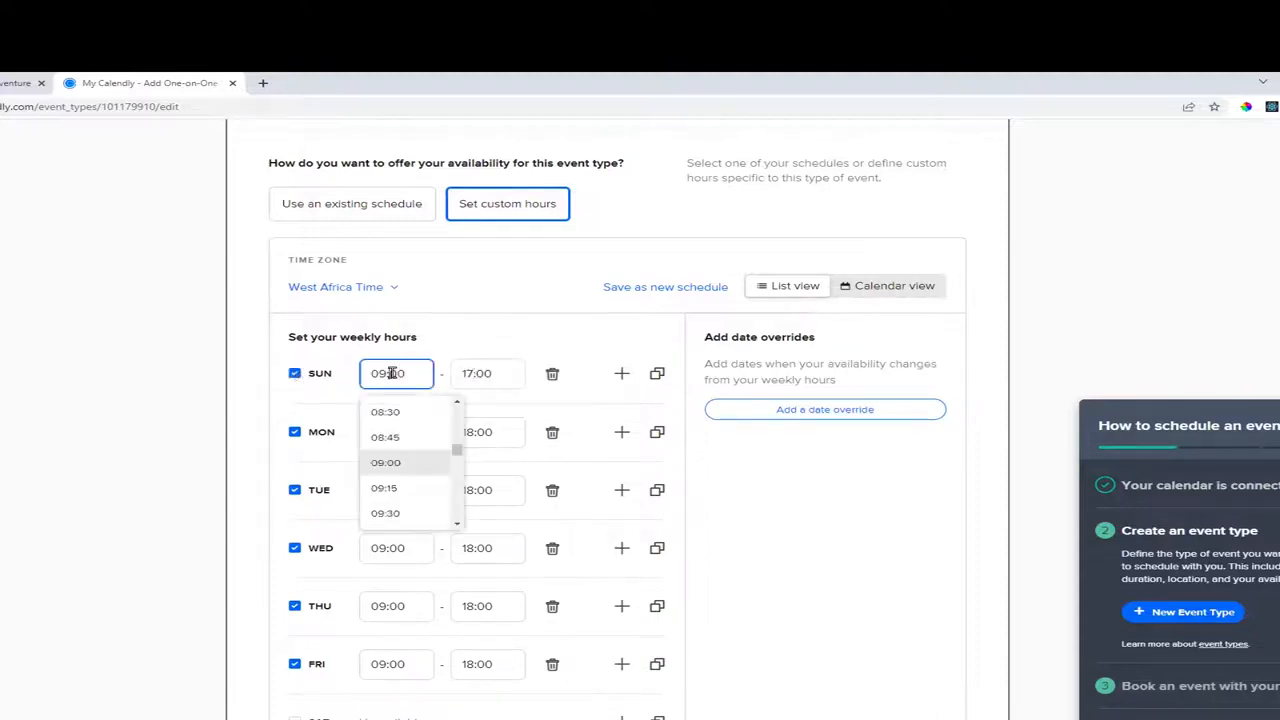
scroll(410, 480, "down", 2)
scroll(414, 495, "down", 4)
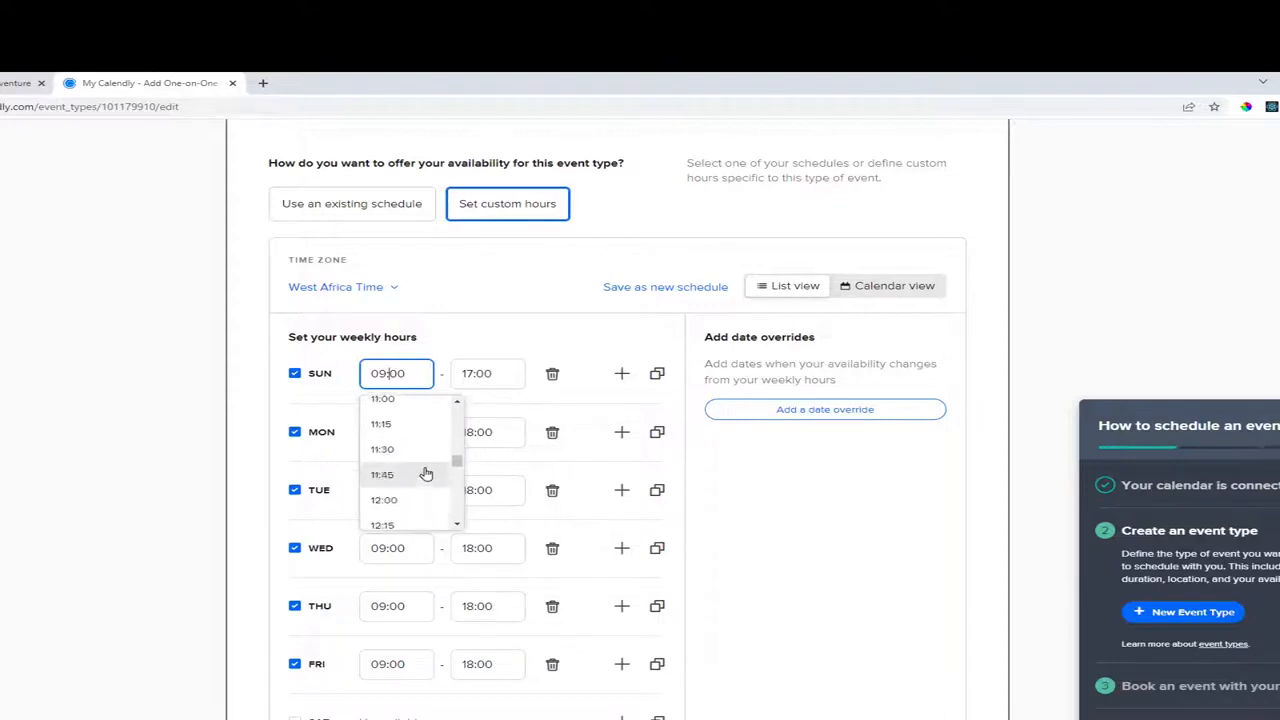
left_click(414, 509)
left_click(491, 371)
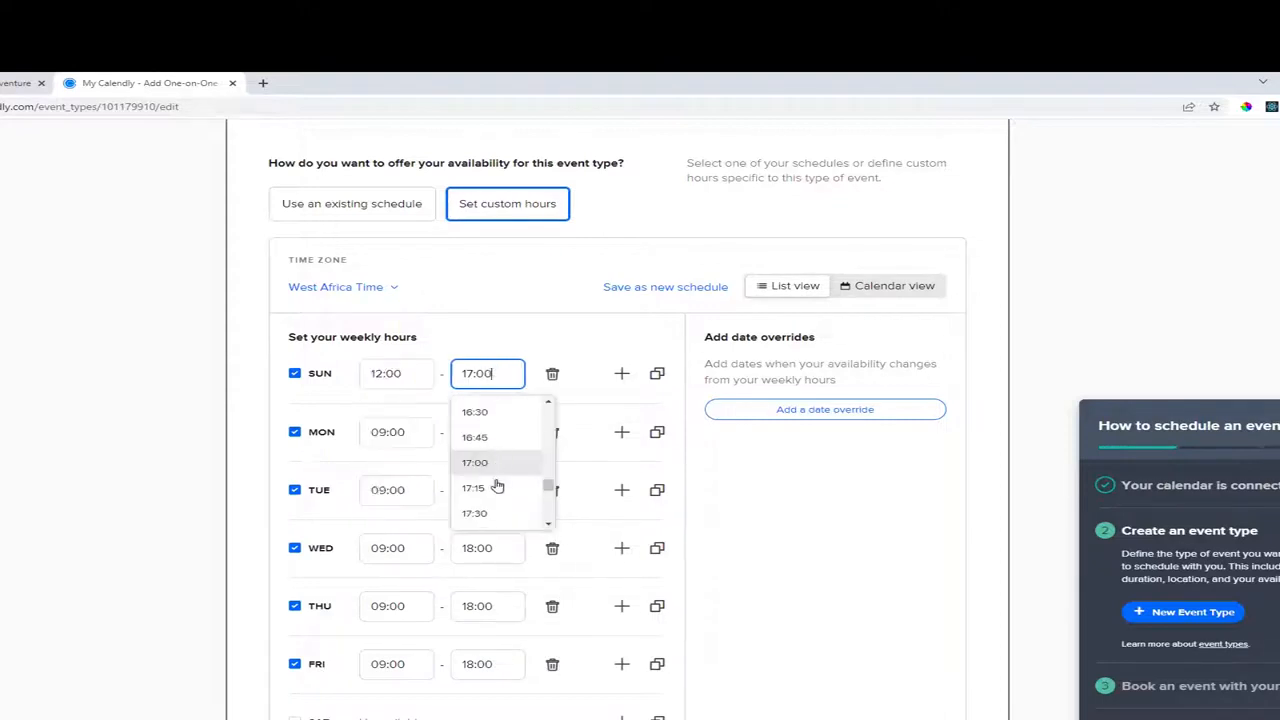
scroll(497, 440, "up", 3)
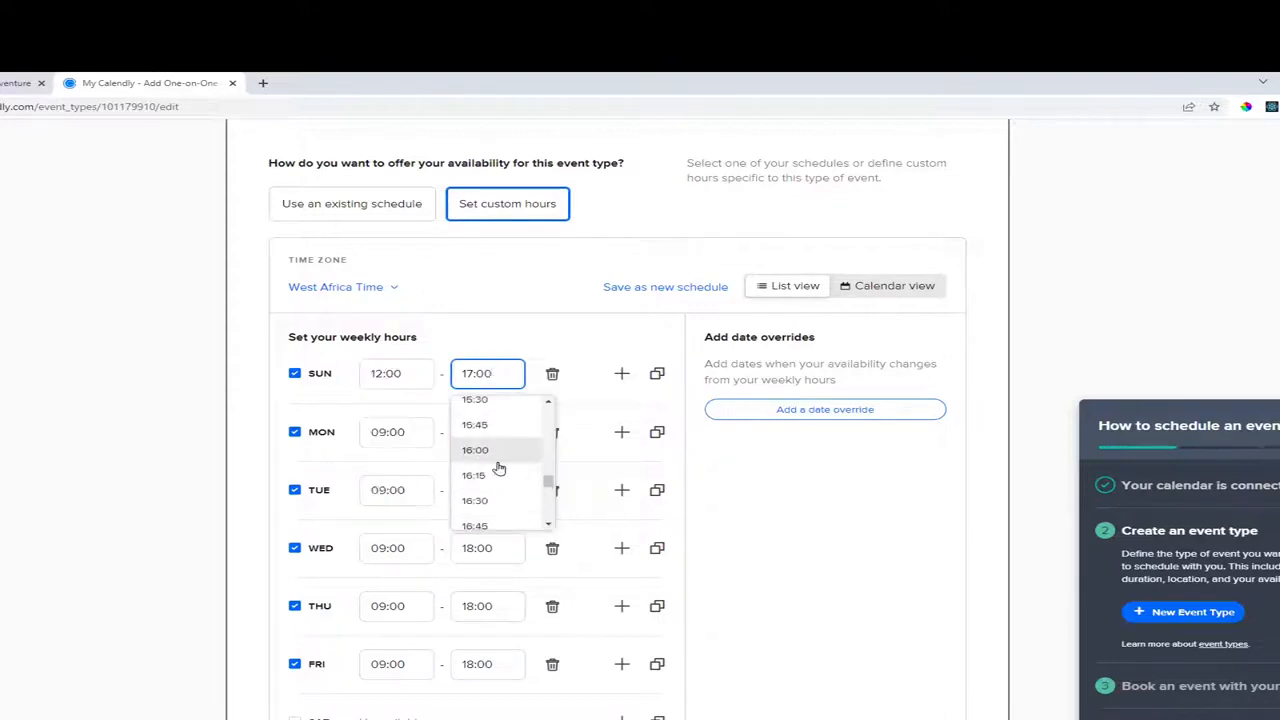
left_click(486, 410)
scroll(486, 405, "down", 1)
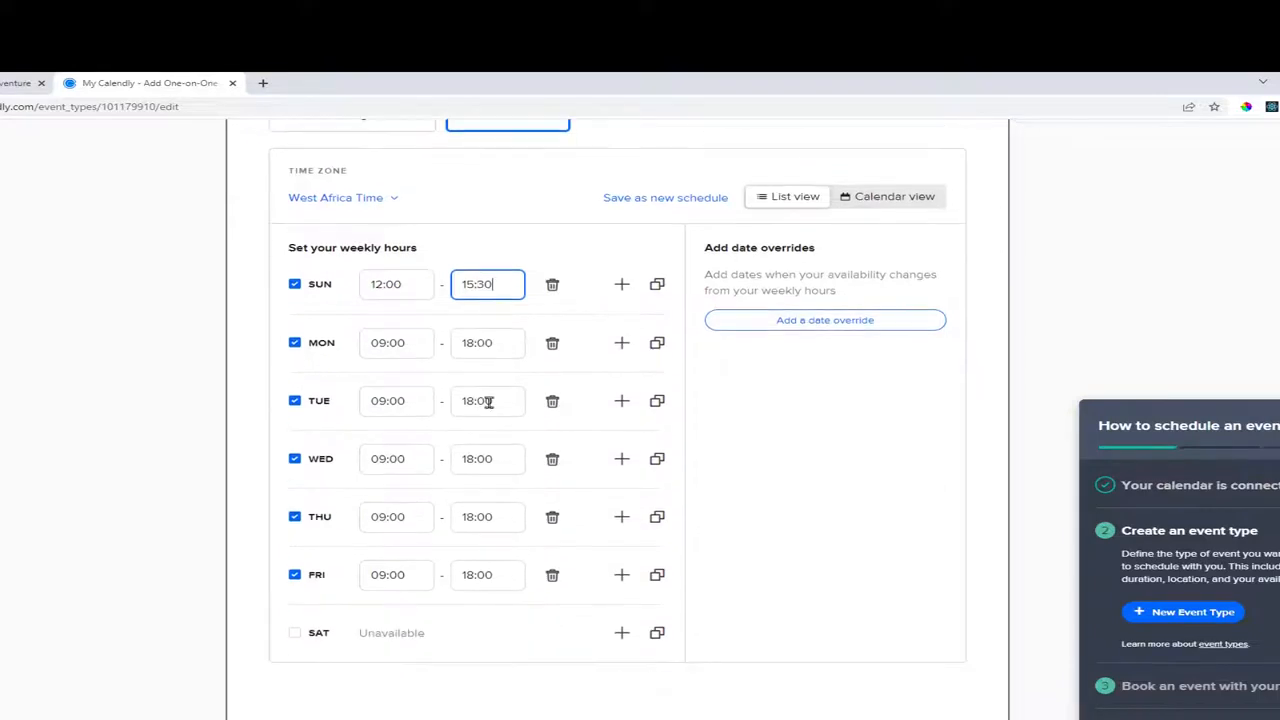
Make Tuesday unavailable, leaving Thursday at 09:00–18:00.
left_click(294, 401)
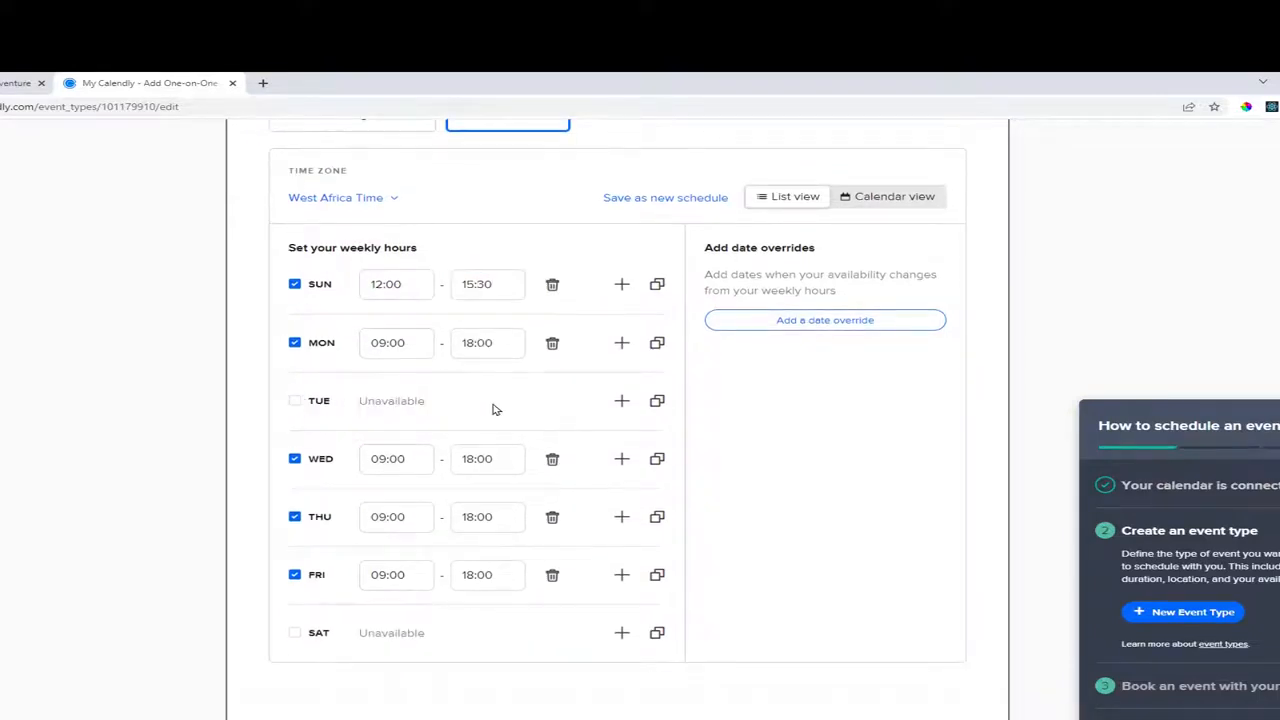
scroll(491, 409, "down", 2)
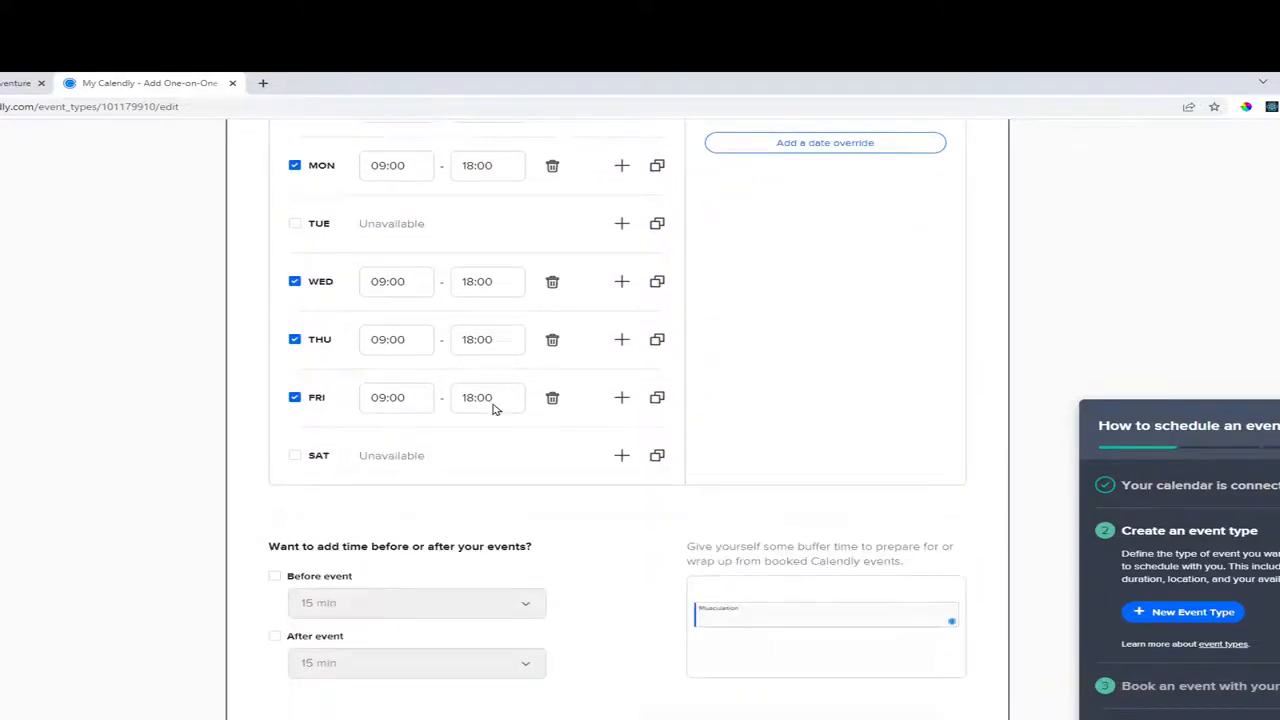
left_click(305, 342)
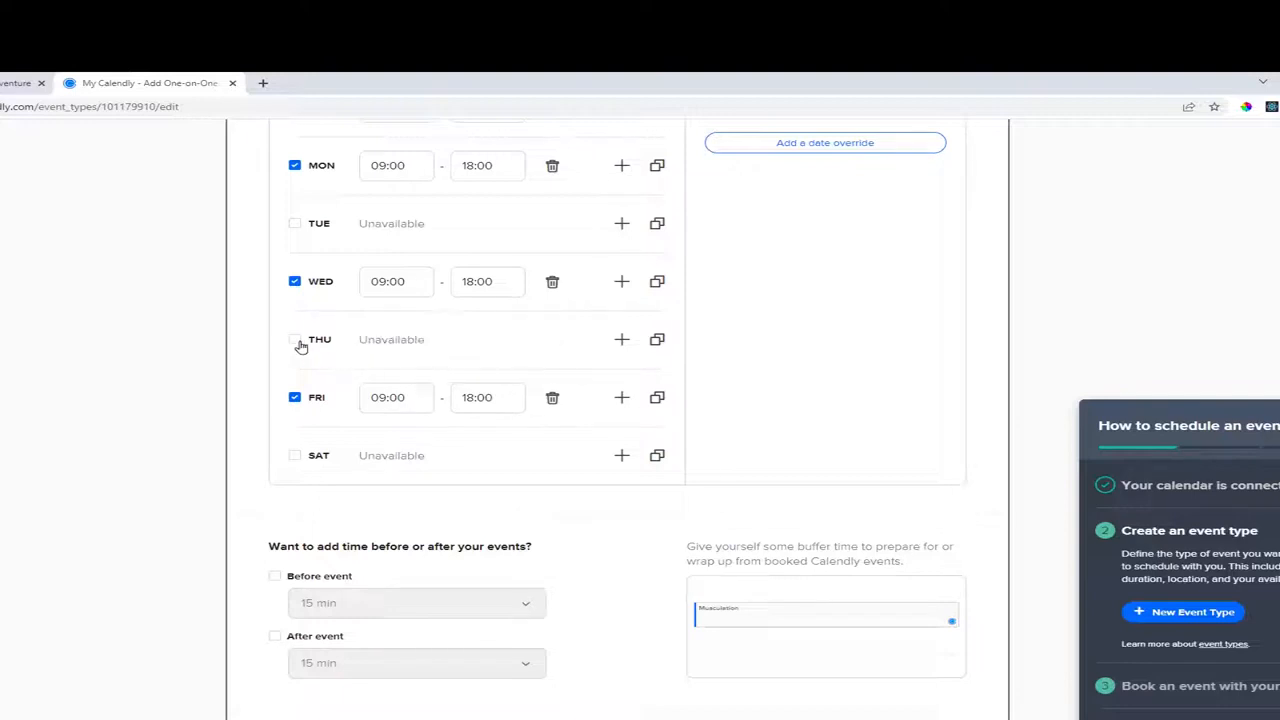
left_click(299, 343)
scroll(483, 366, "up", 4)
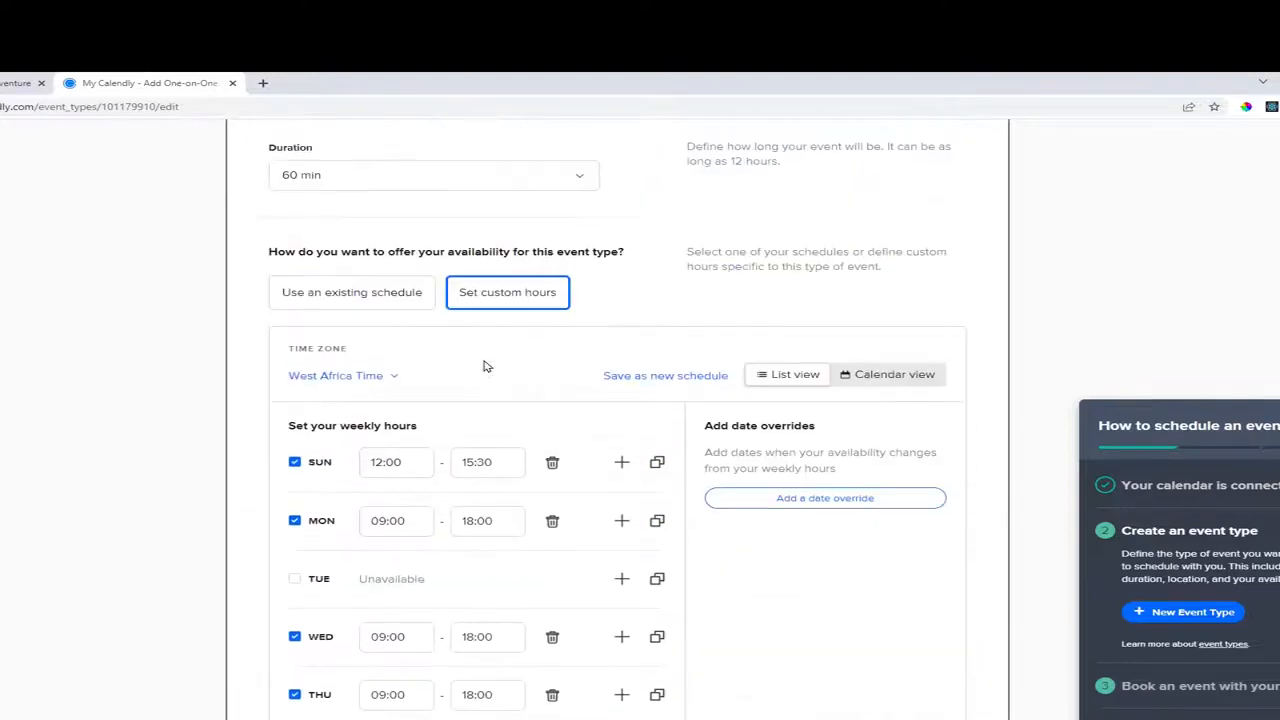
scroll(485, 366, "down", 5)
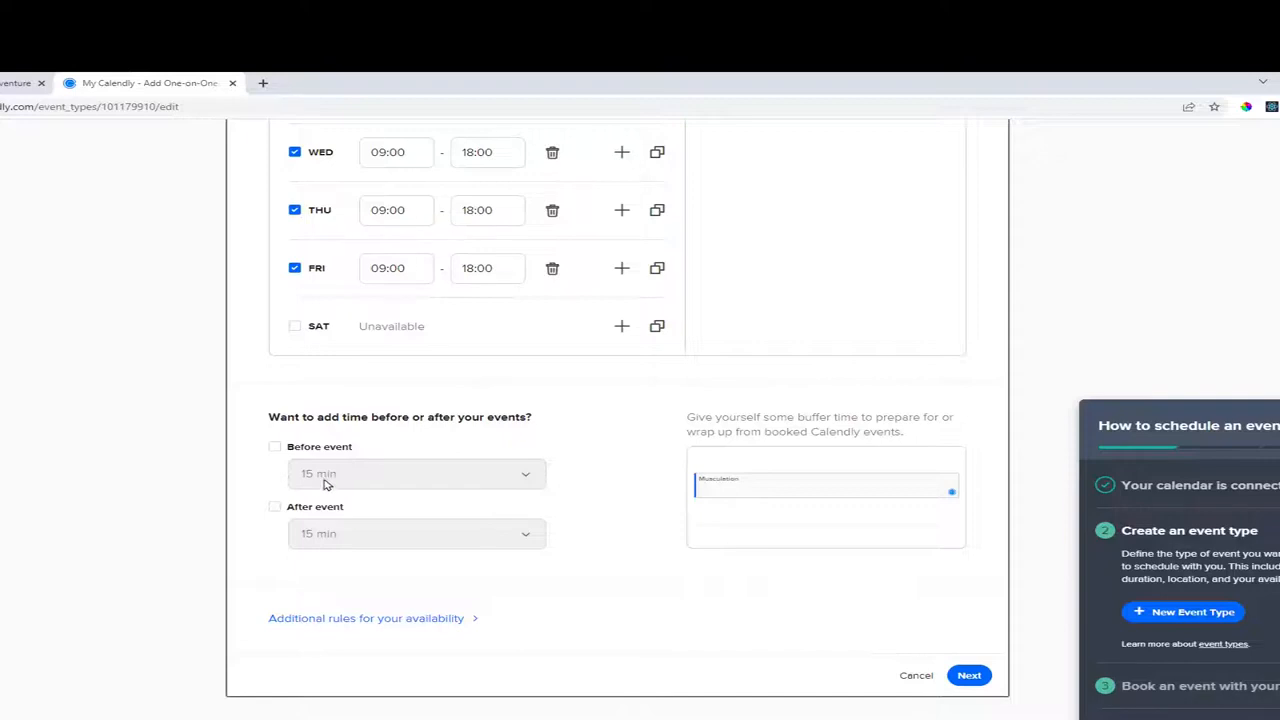
Add a 30 min buffer before each event and save the availability settings.
left_click(277, 450)
left_click(340, 478)
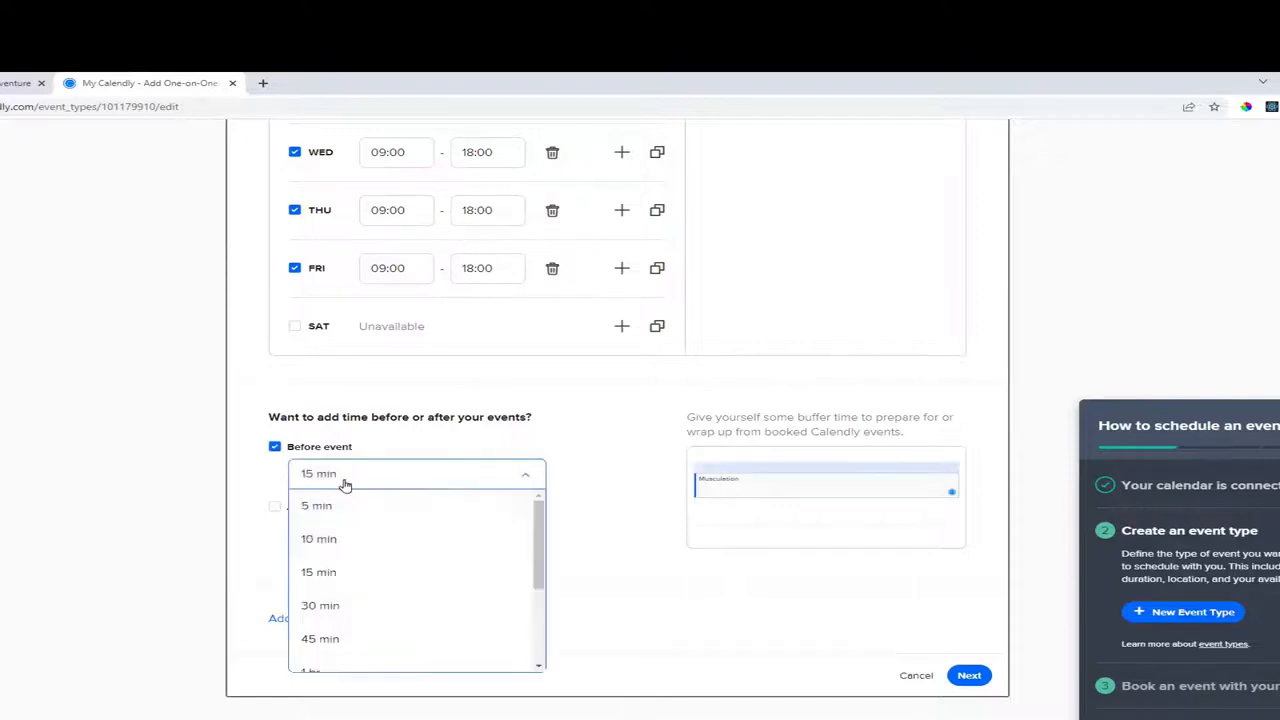
left_click(341, 605)
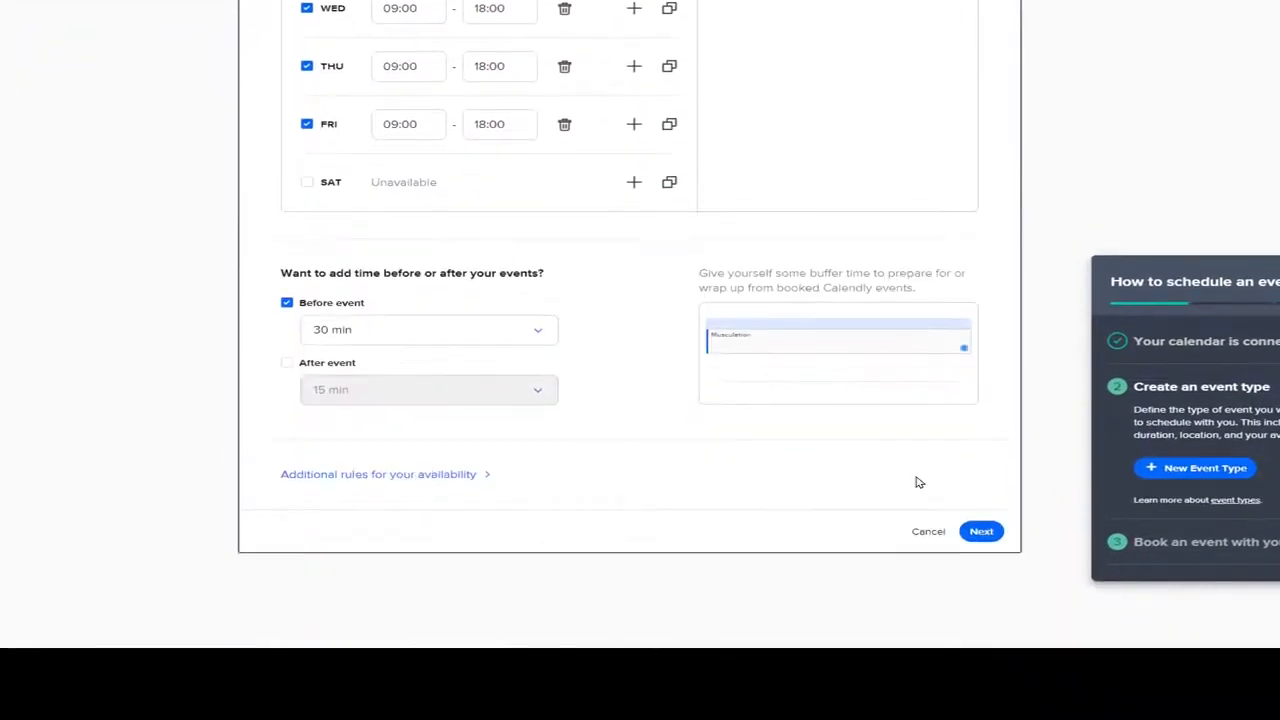
left_click(981, 532)
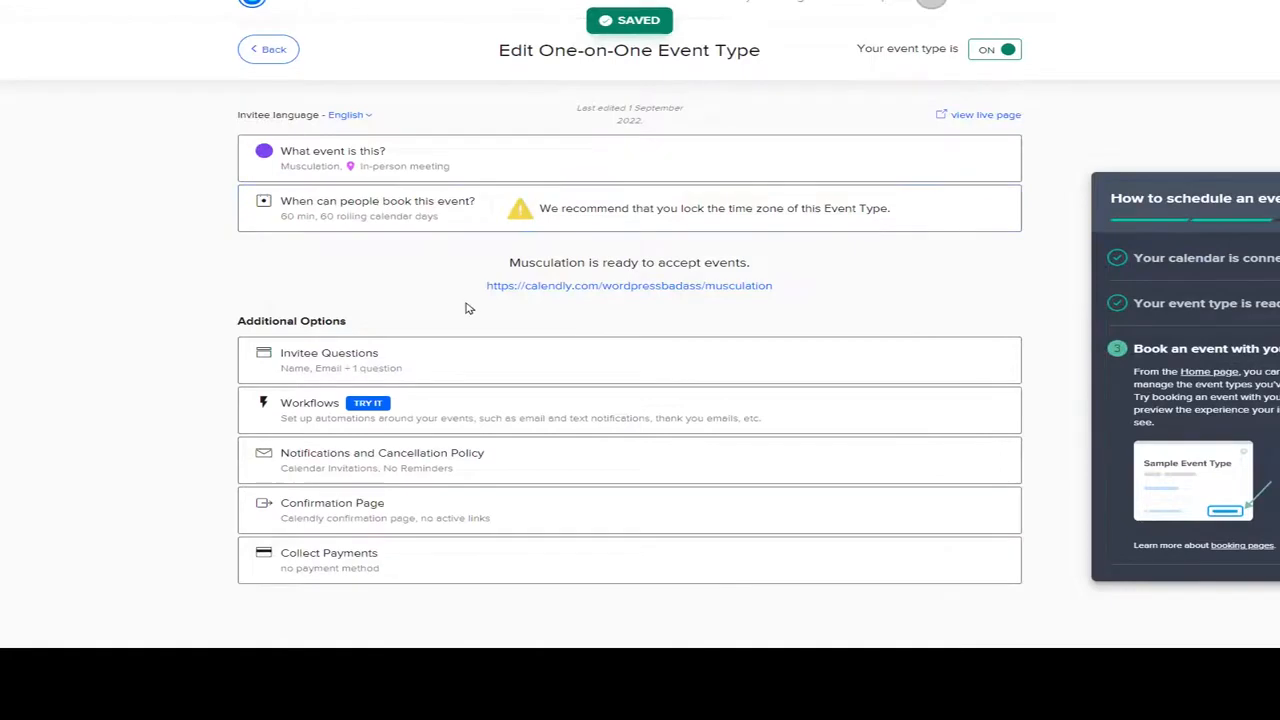
Expand the Invitee Questions section of the Musculation event.
left_click_drag(280, 322, 390, 327)
left_click(410, 306)
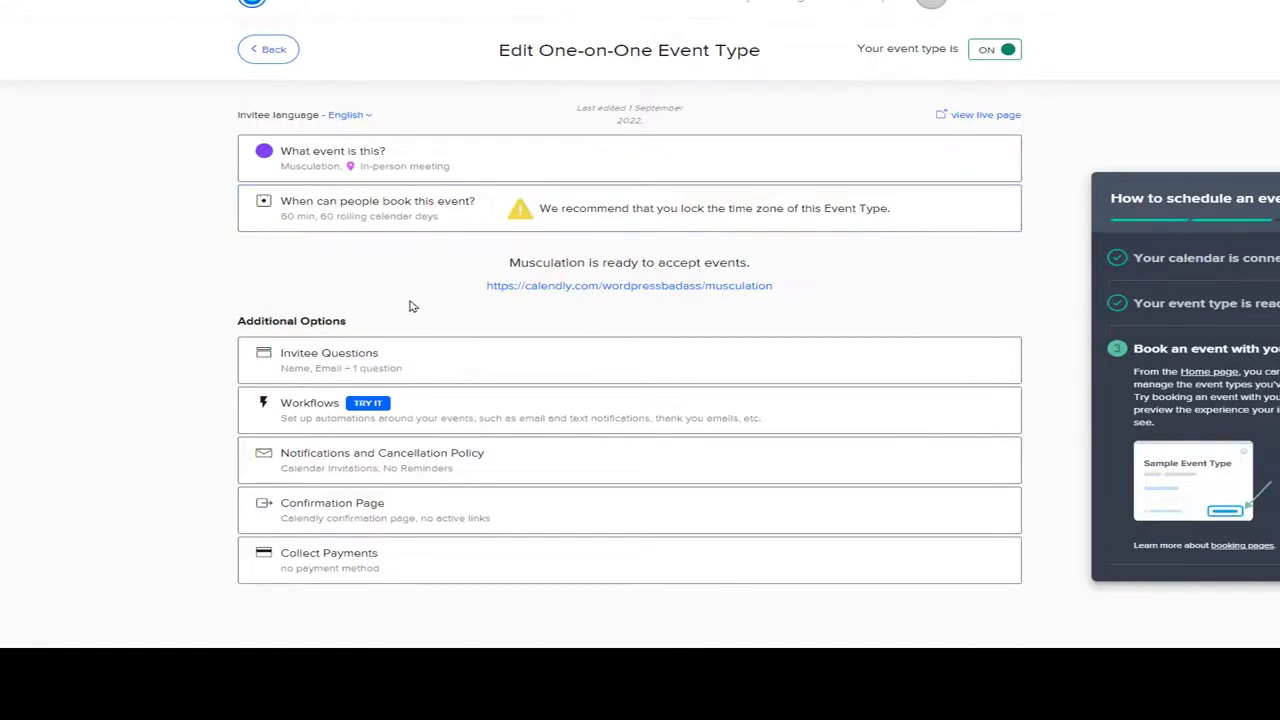
scroll(411, 303, "down", 1)
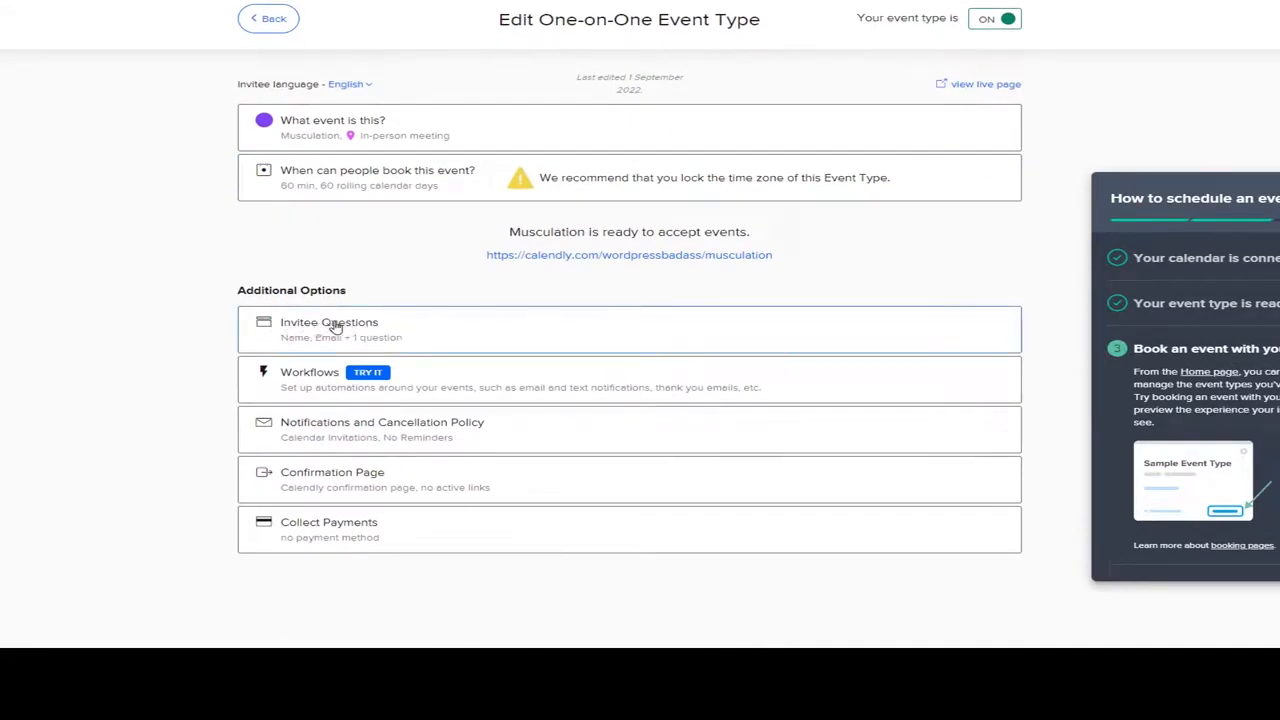
left_click(377, 326)
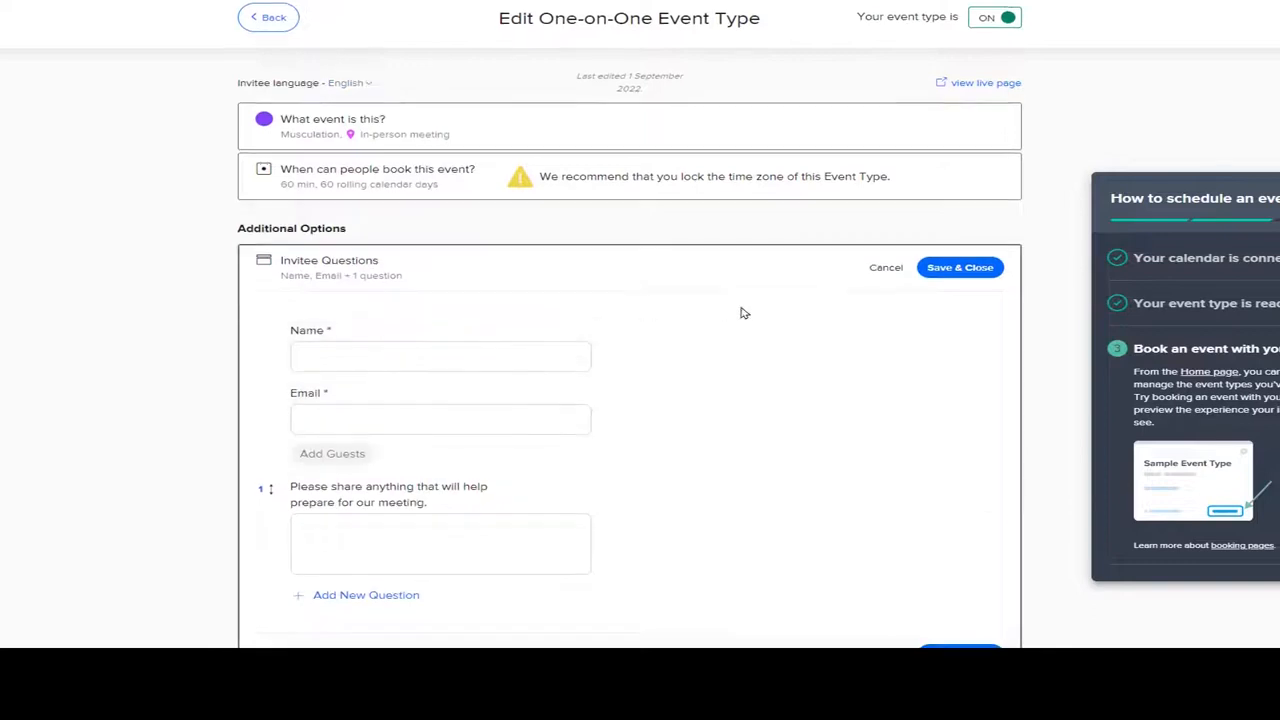
scroll(741, 313, "down", 3)
scroll(741, 313, "up", 1)
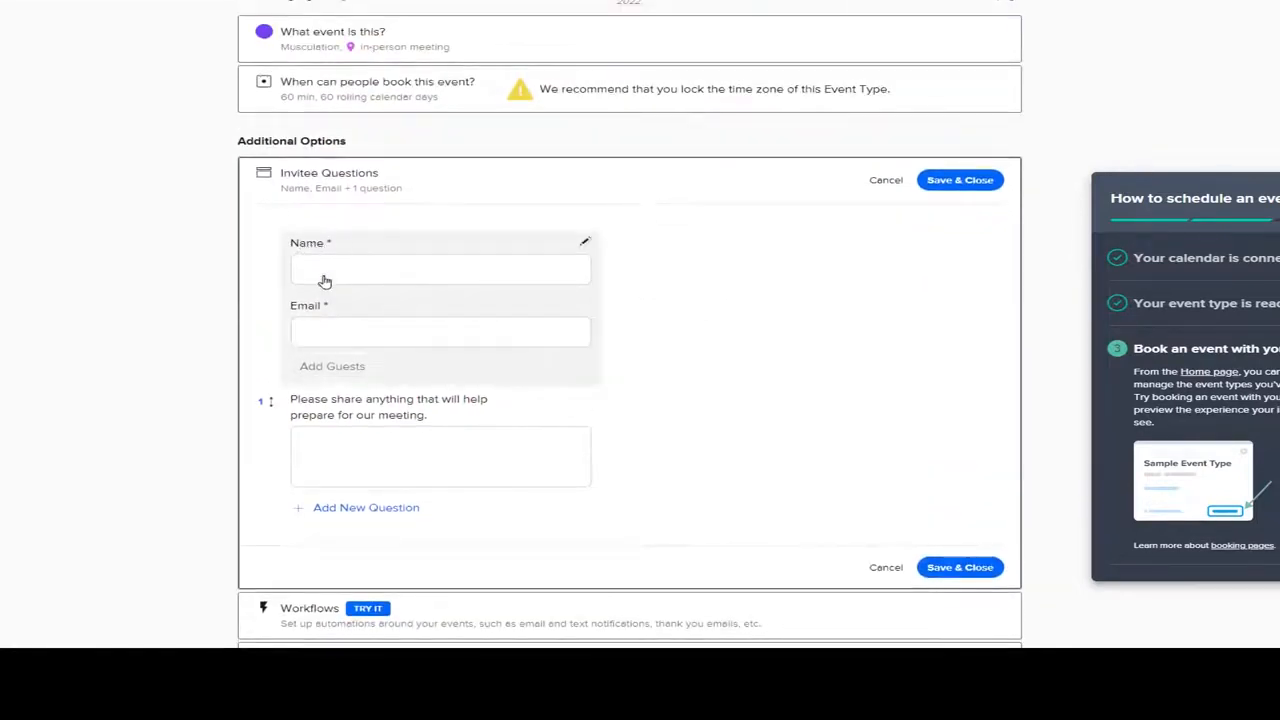
scroll(700, 311, "down", 3)
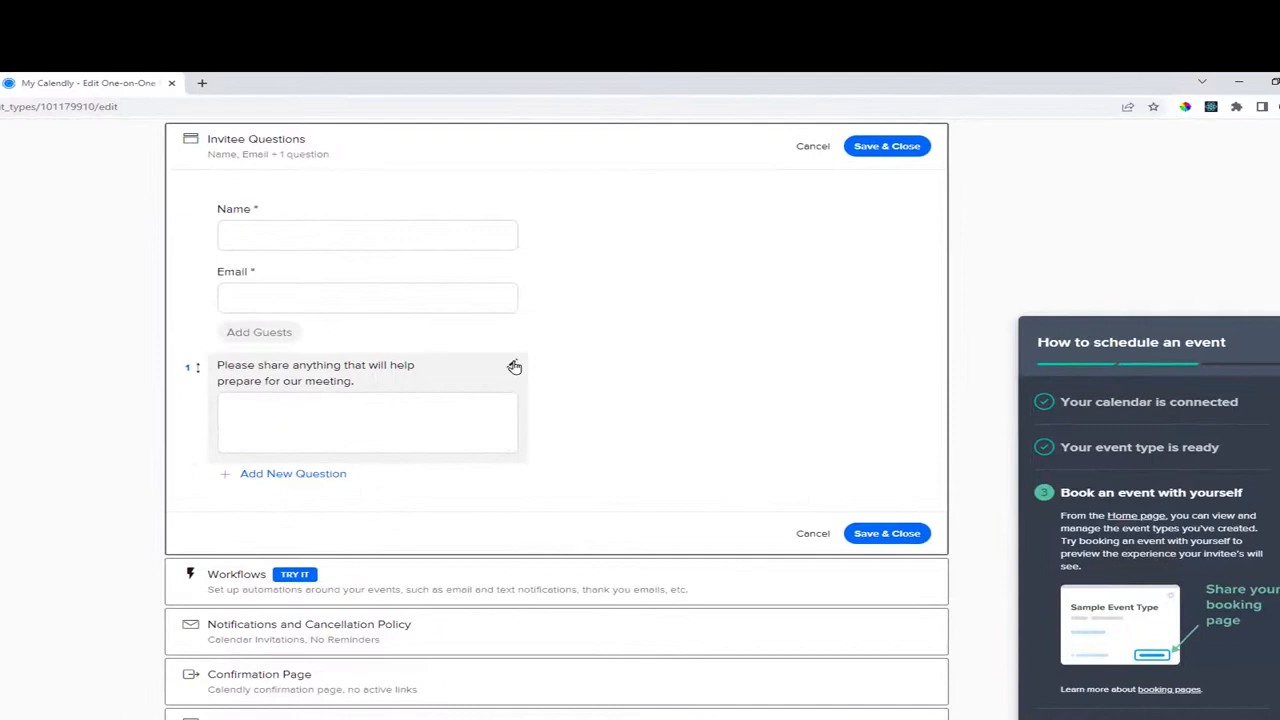
Reword the meeting-preparation question to 'Quelles sont vos preferences', apply, and save.
left_click(585, 219)
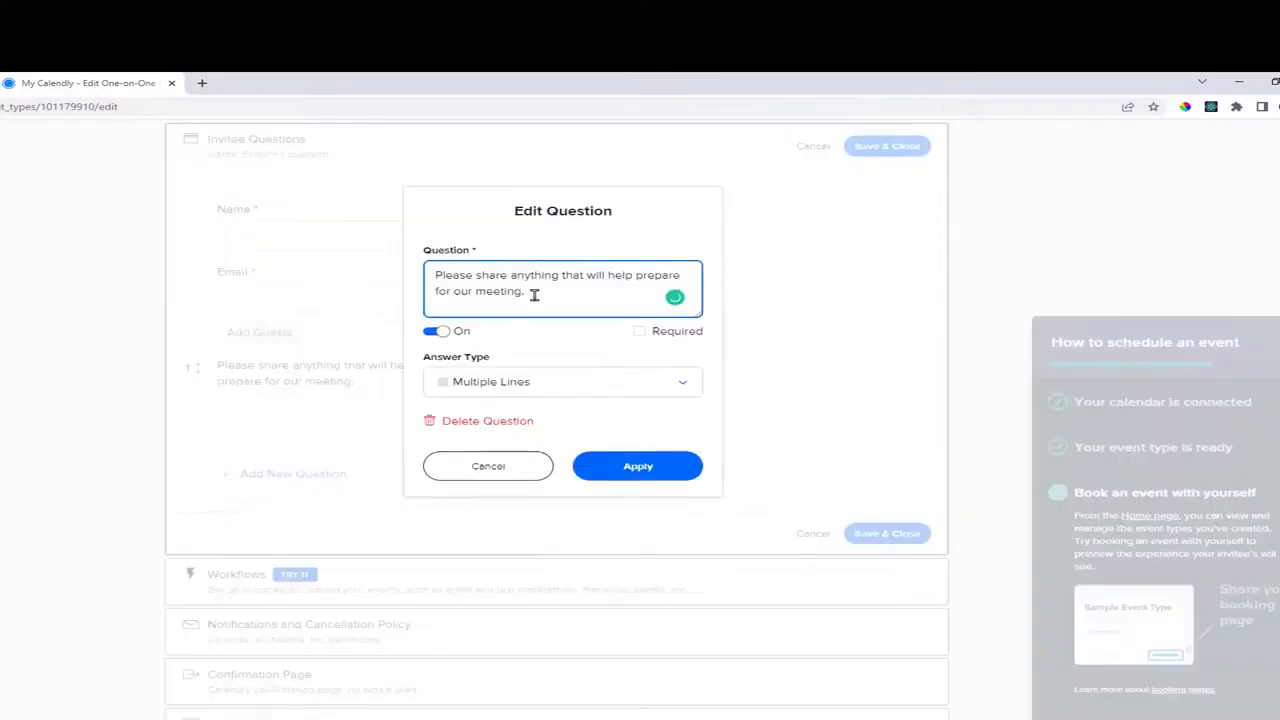
left_click_drag(534, 295, 403, 285)
type("Quelles sont vos preferences ?")
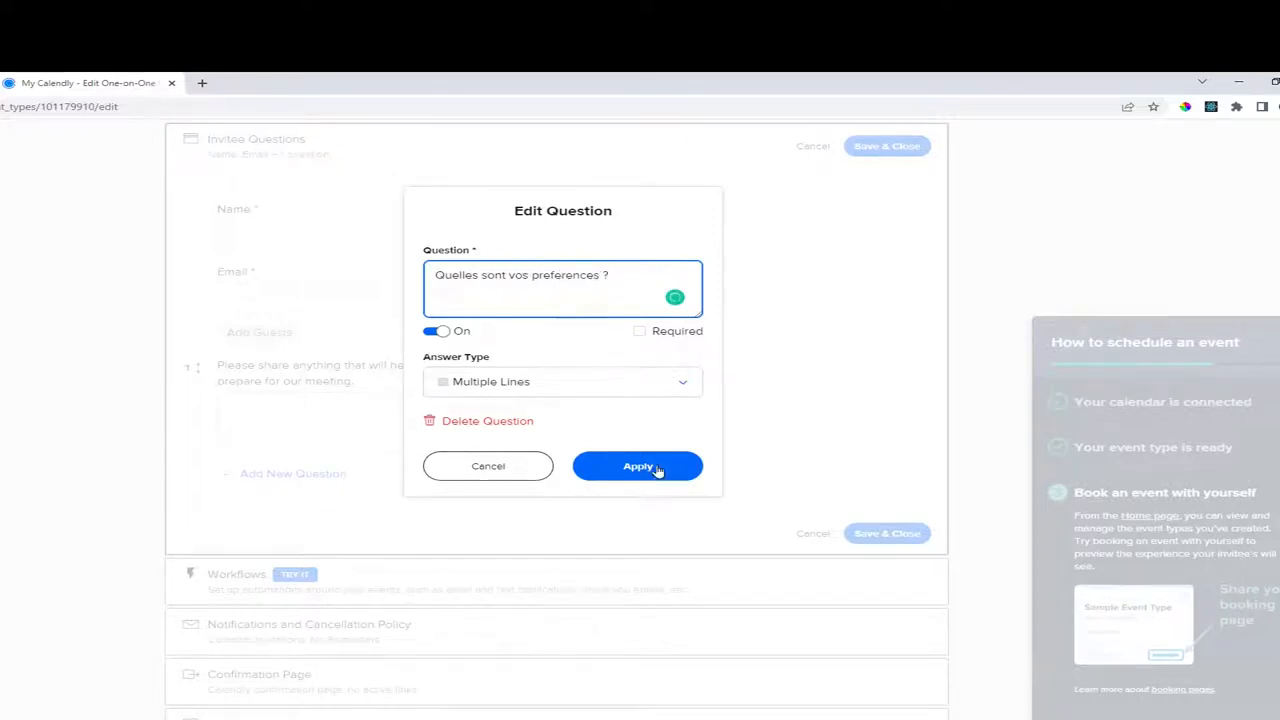
left_click(657, 468)
scroll(829, 503, "up", 2)
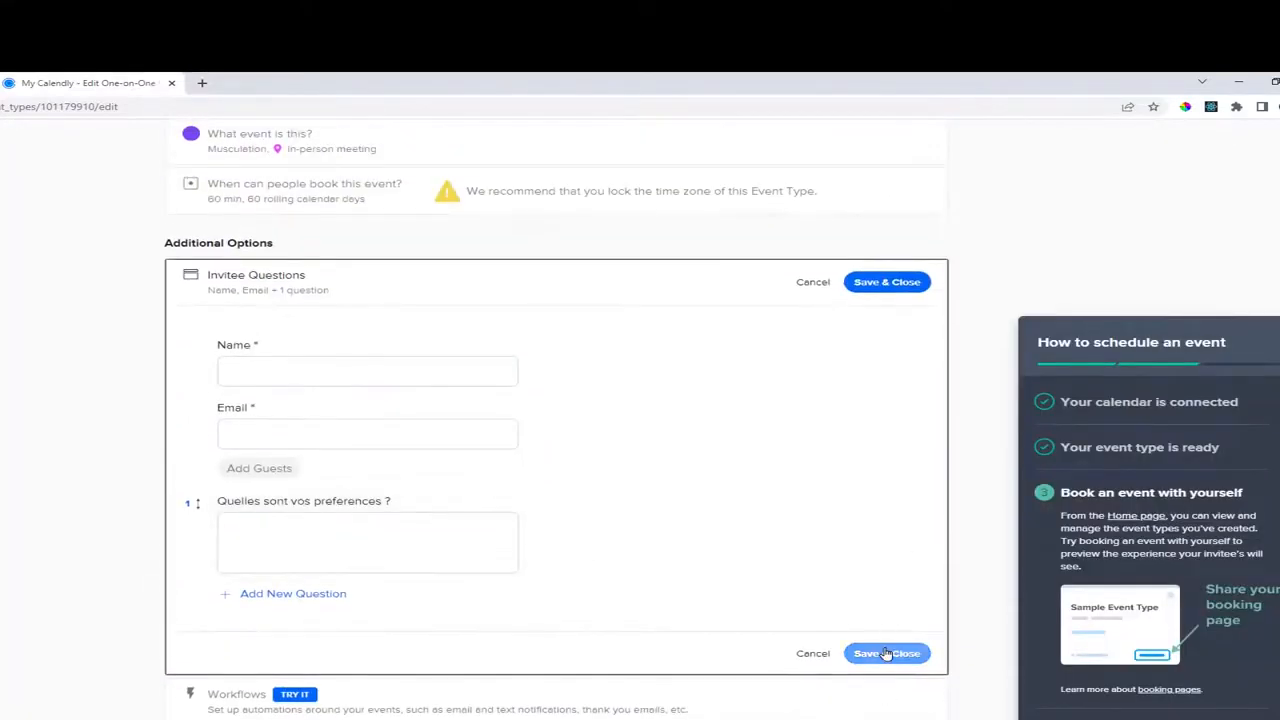
left_click(886, 653)
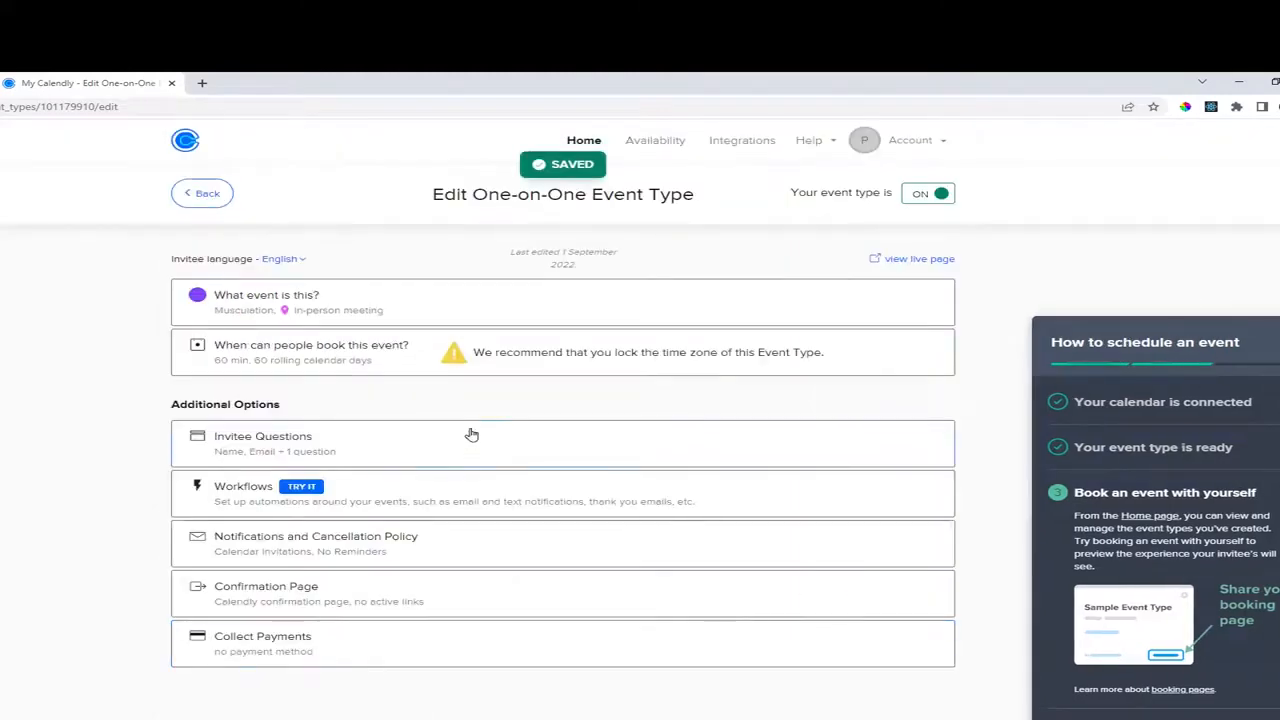
Try 'Redirect to an external site', then revert to 'Display Calendly confirmation page'.
left_click(278, 590)
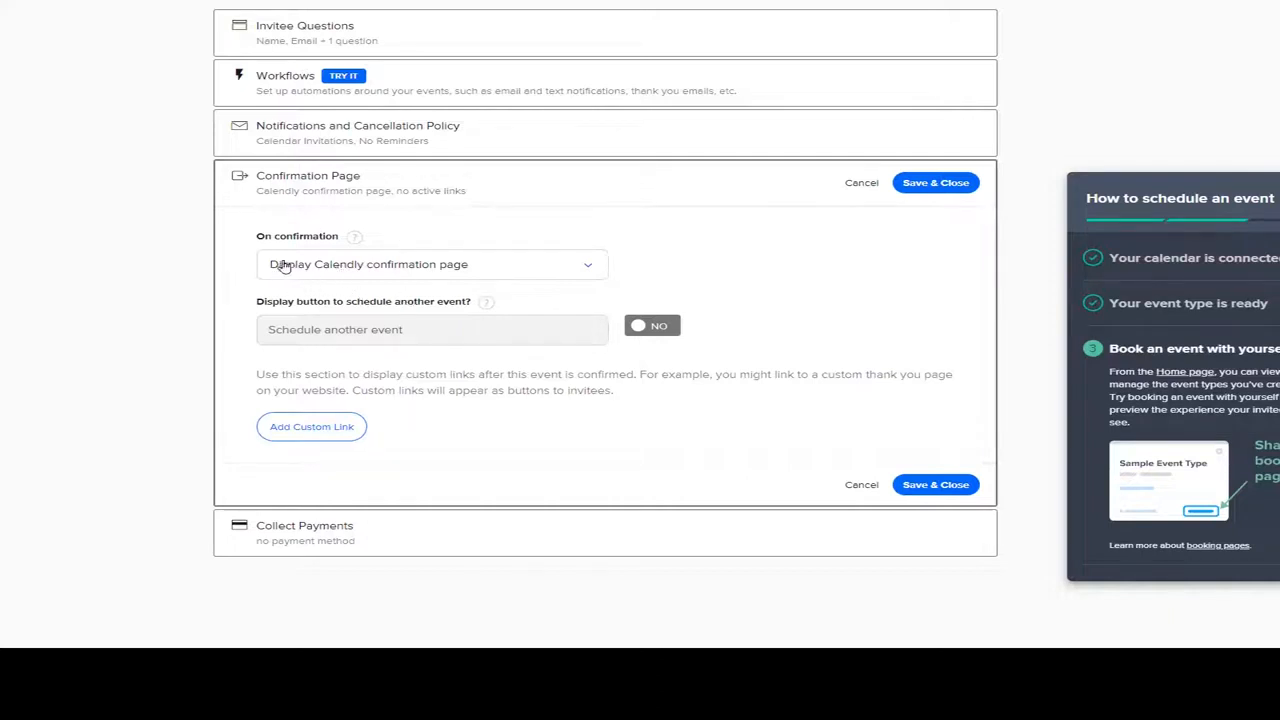
left_click(434, 268)
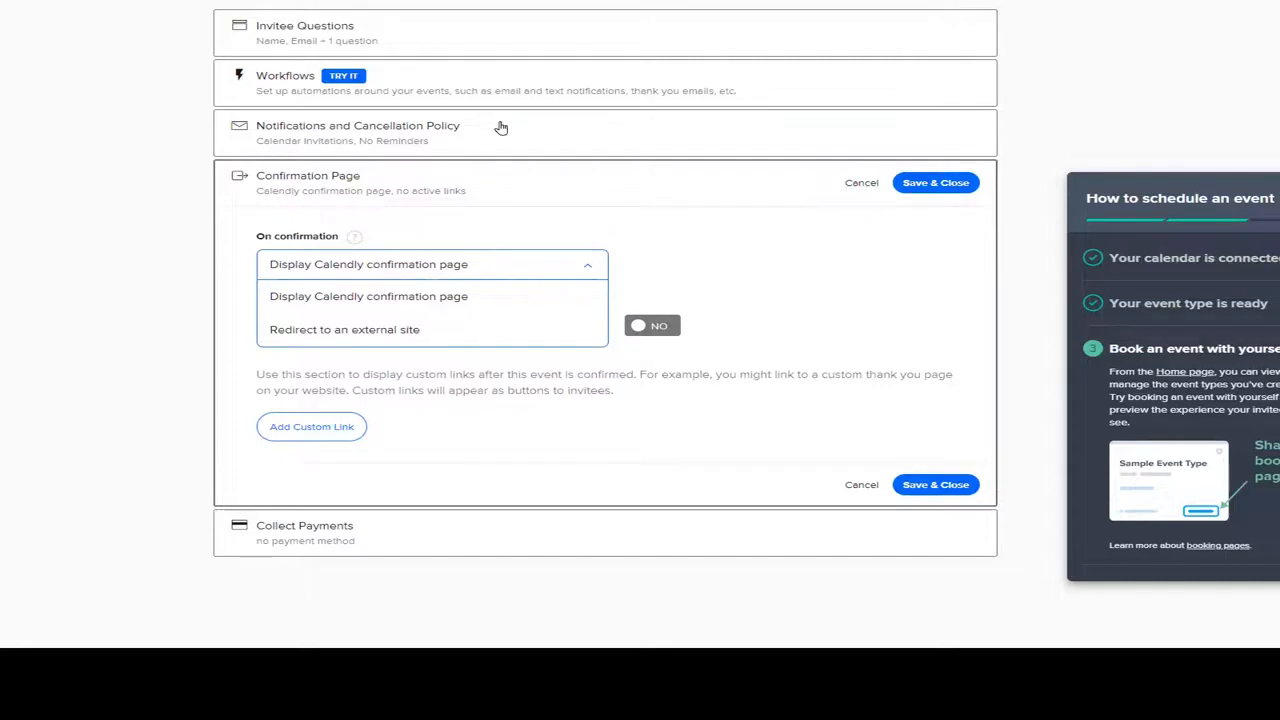
left_click(350, 330)
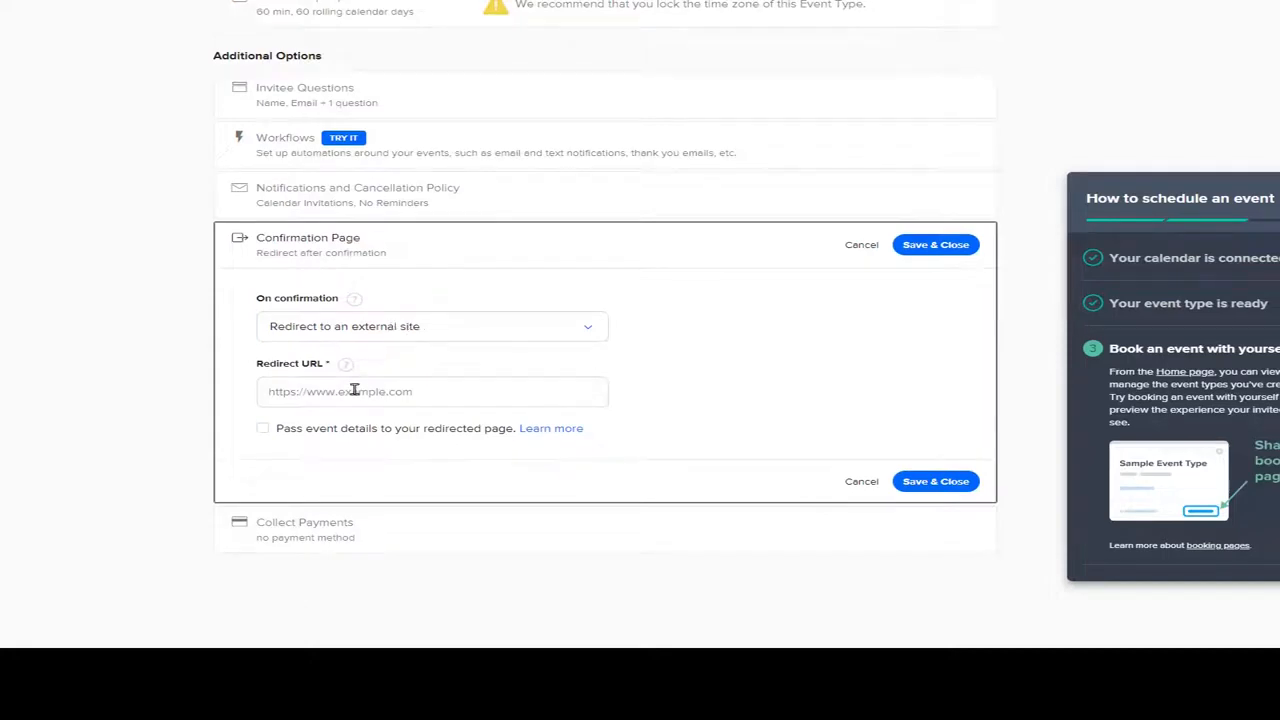
left_click(322, 393)
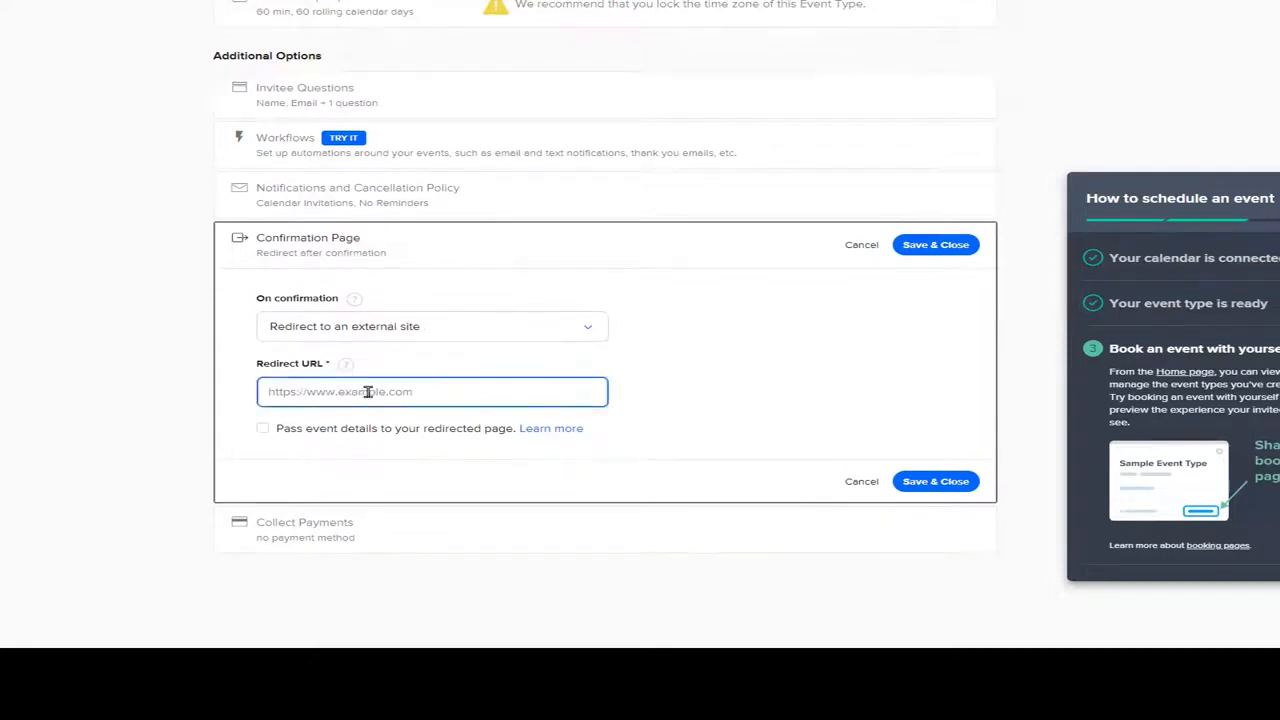
left_click(385, 328)
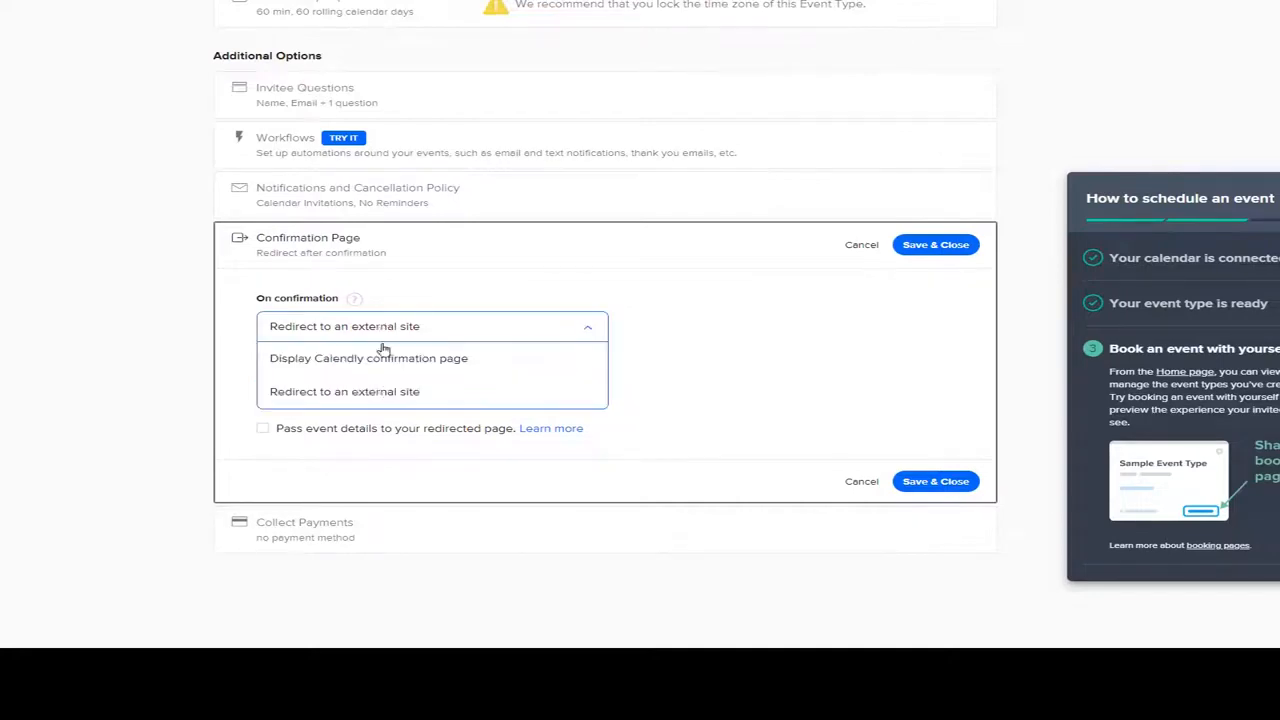
left_click(371, 360)
scroll(843, 416, "up", 1)
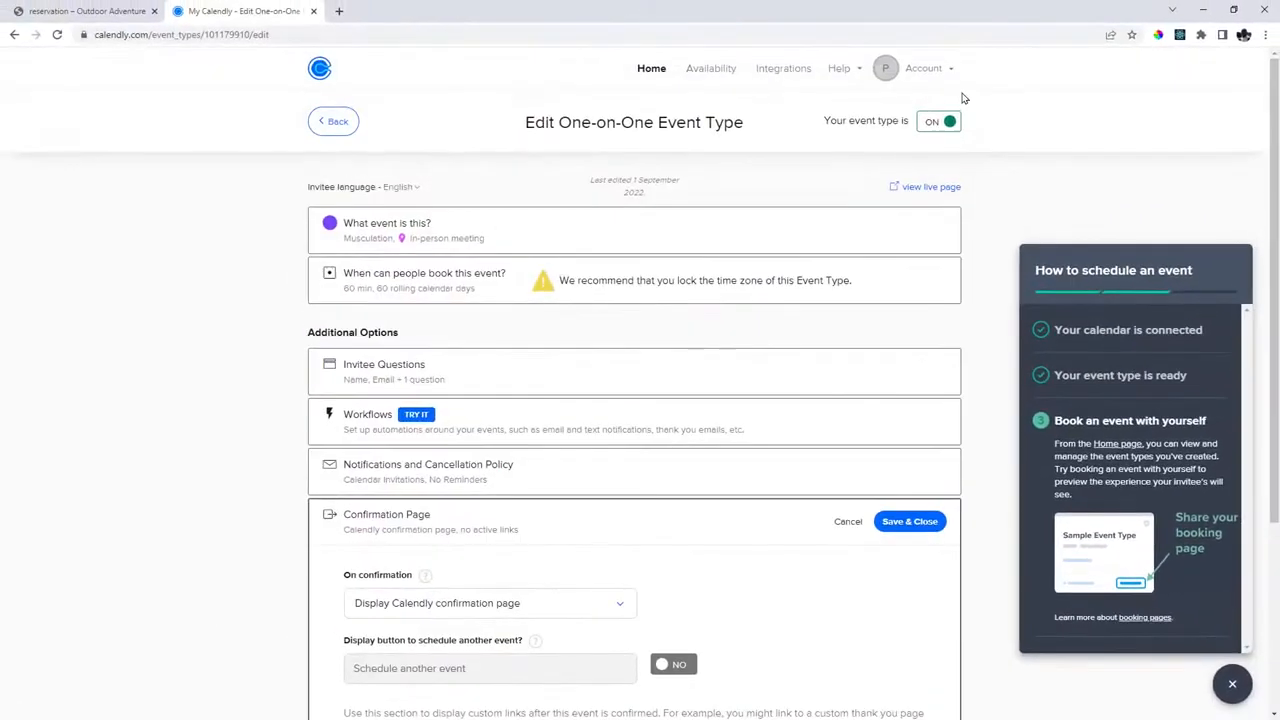
Preview the live booking page, save the confirmation settings, and open the Collect Payments integrations.
left_click(924, 188)
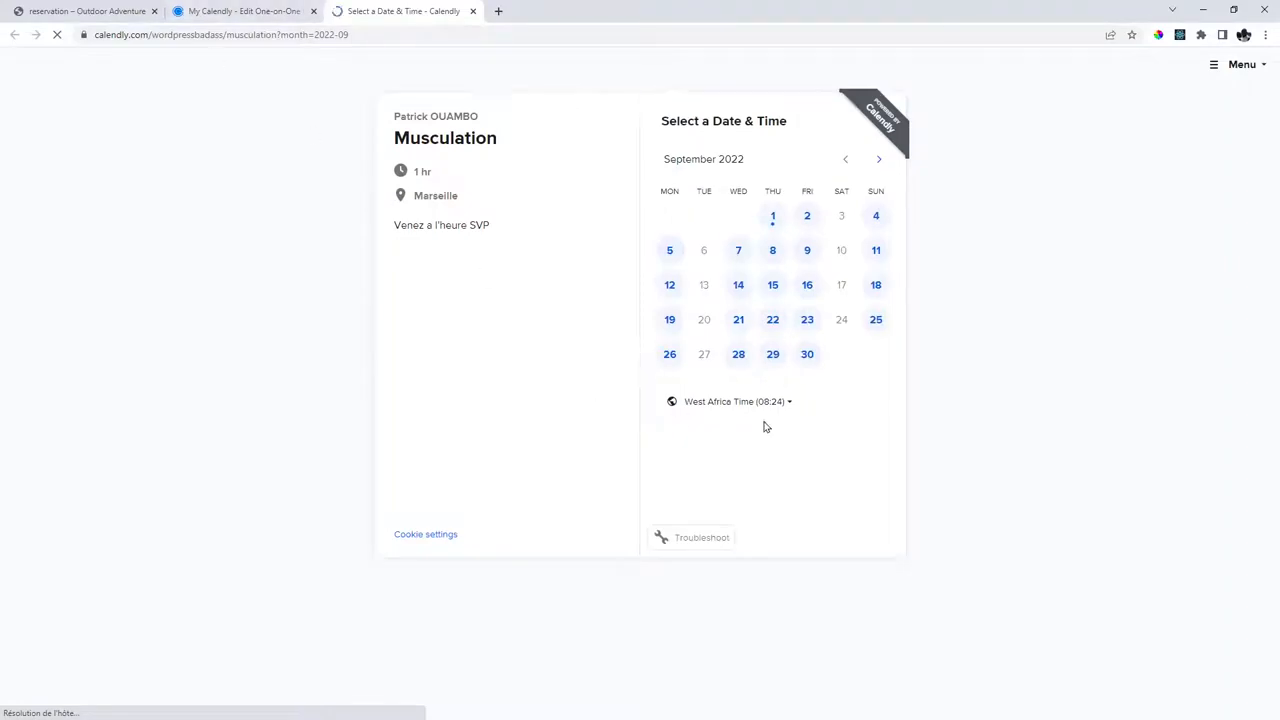
left_click(261, 8)
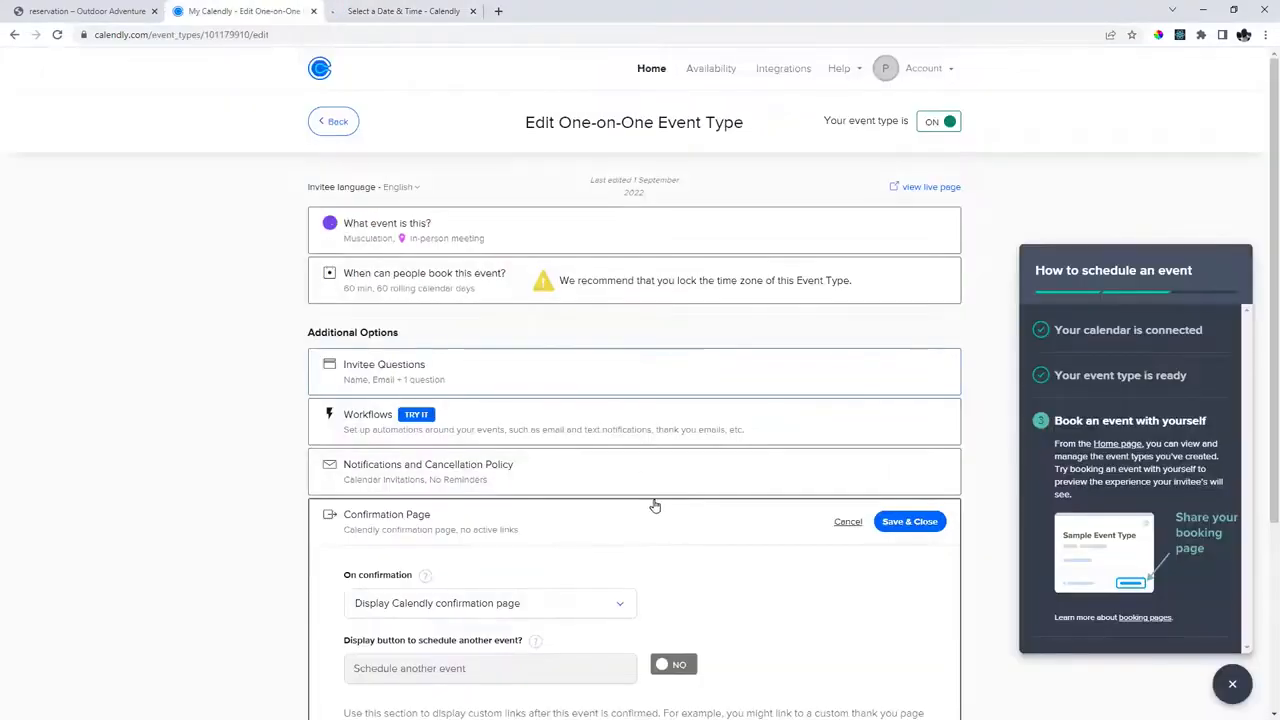
scroll(428, 460, "down", 3)
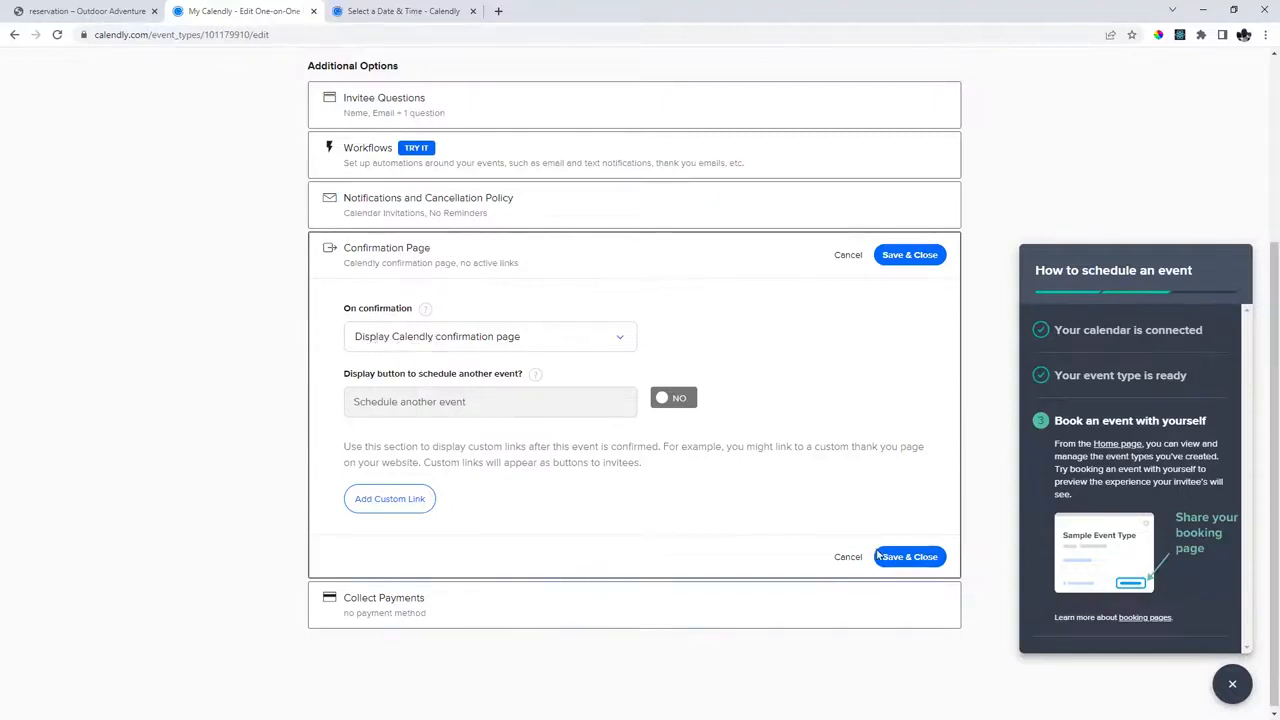
left_click(908, 558)
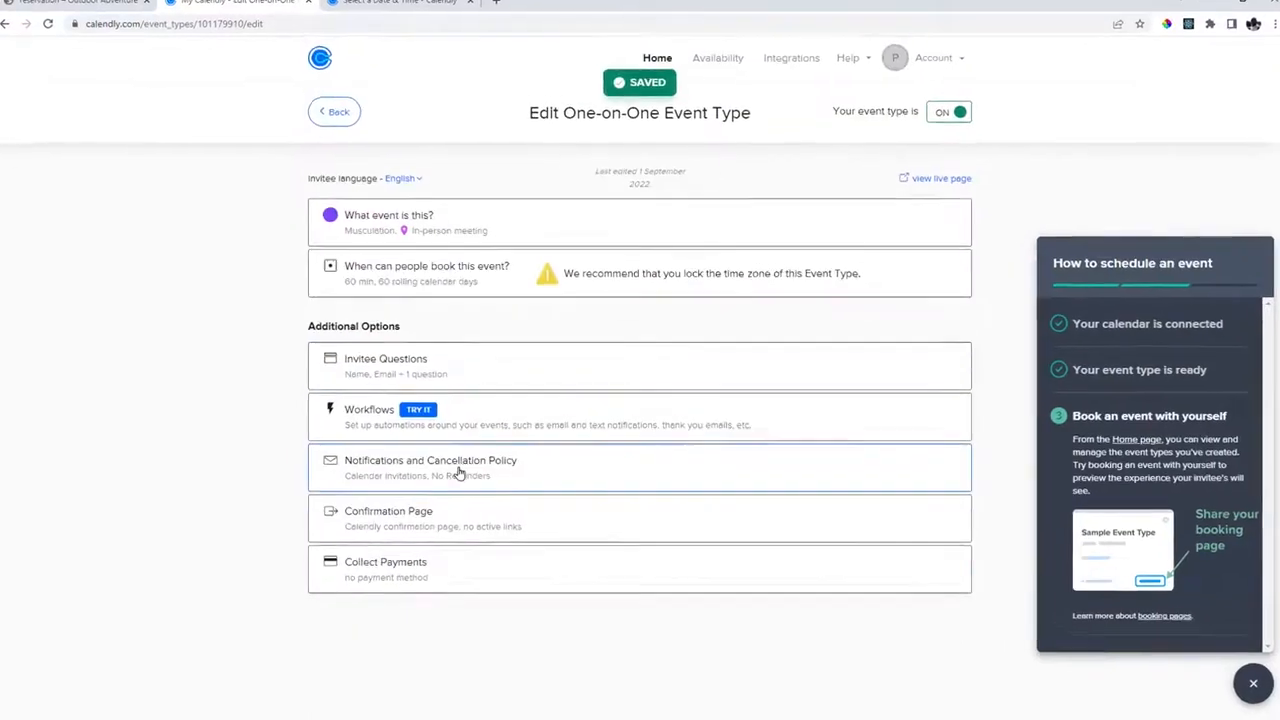
left_click(437, 568)
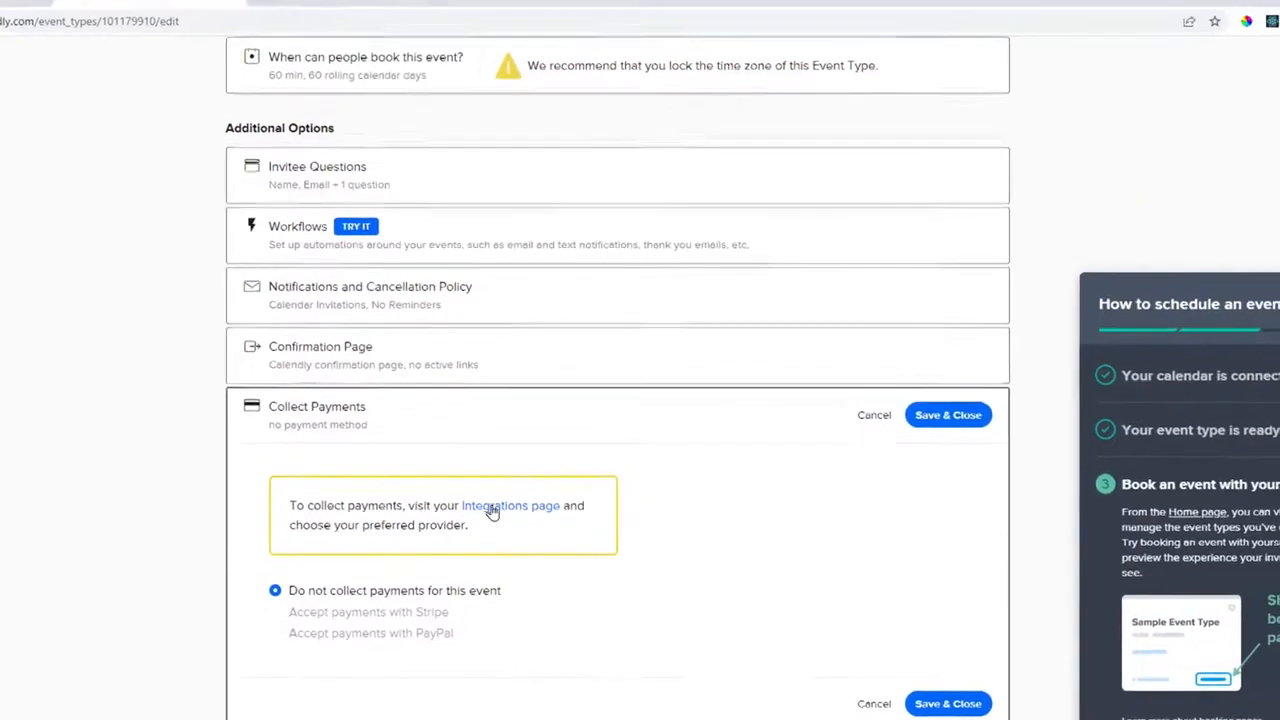
left_click(523, 530)
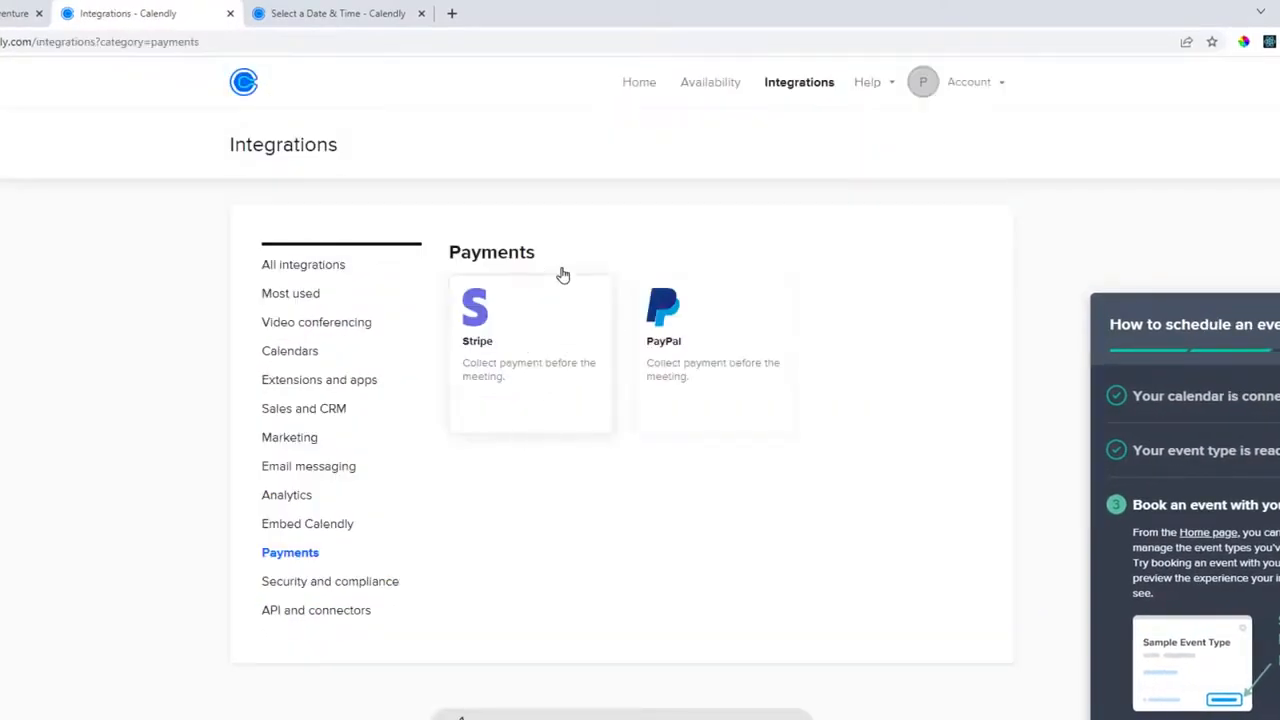
Open the PayPal integration and start Connect with PayPal, then go back without linking an account.
left_click(669, 326)
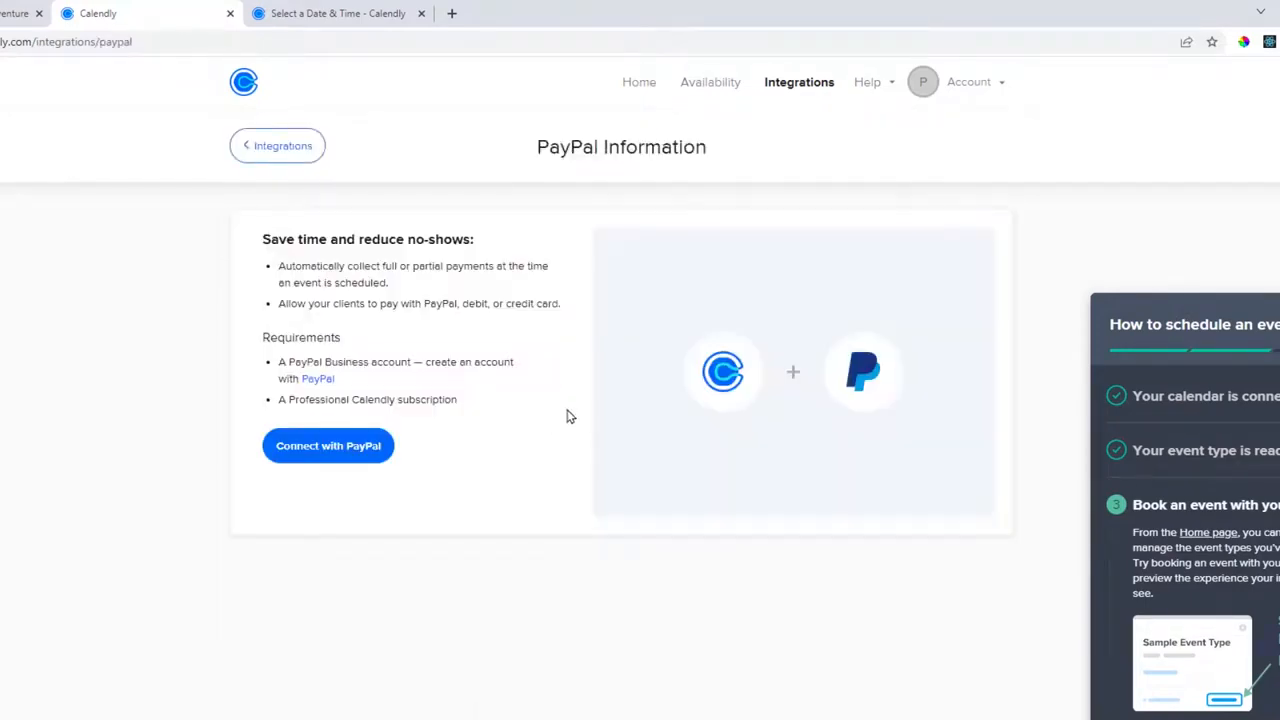
left_click(330, 446)
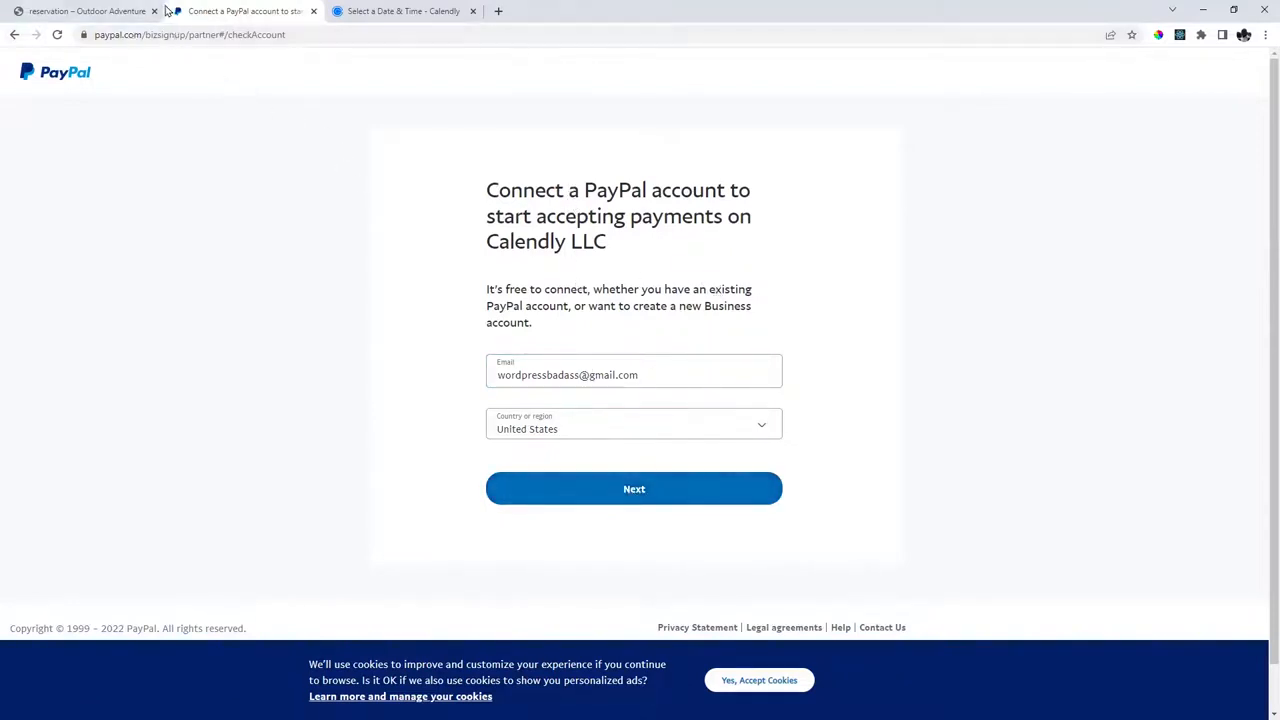
left_click(14, 35)
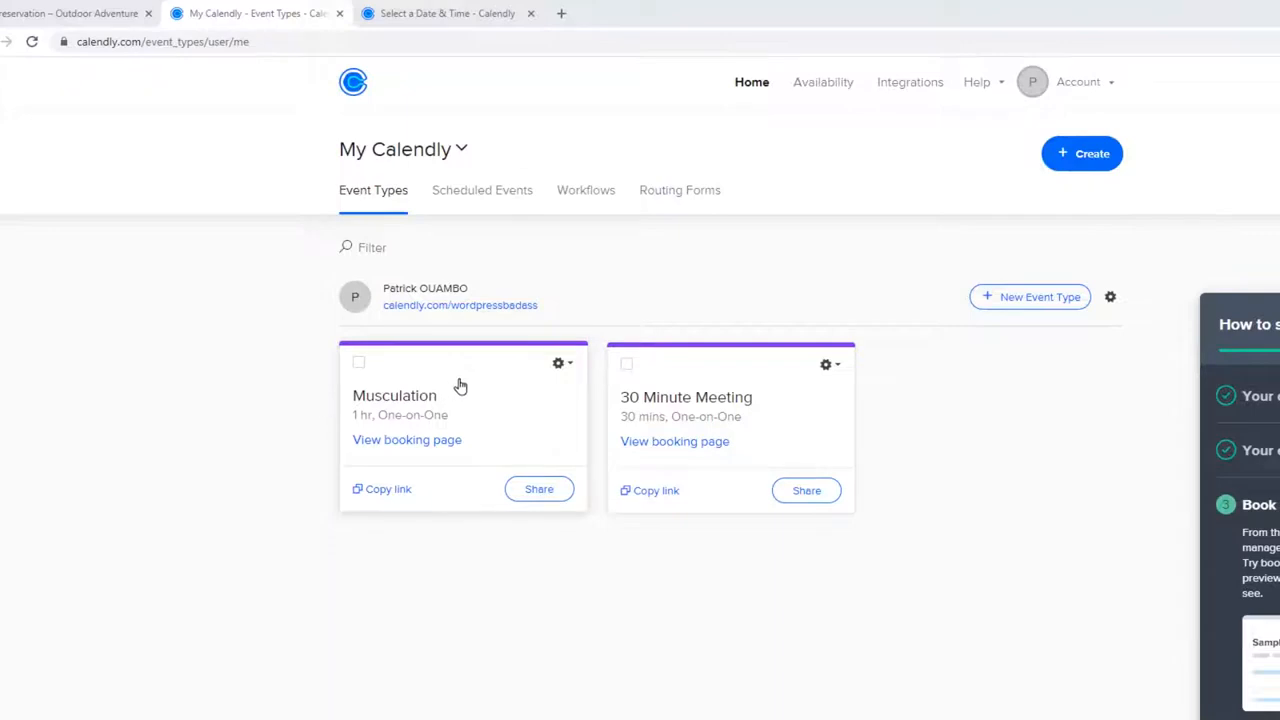
Reload the Musculation booking page and review its title, 1 hr duration, Marseille location and description.
left_click(450, 10)
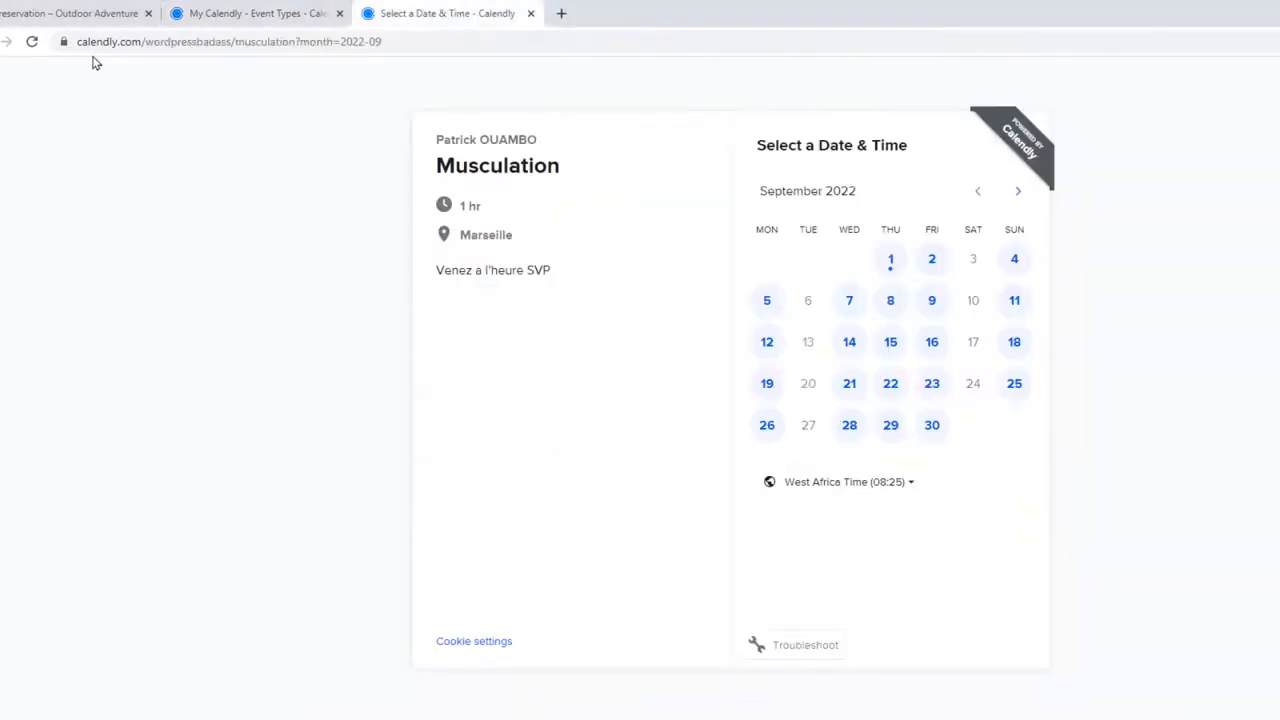
left_click(32, 41)
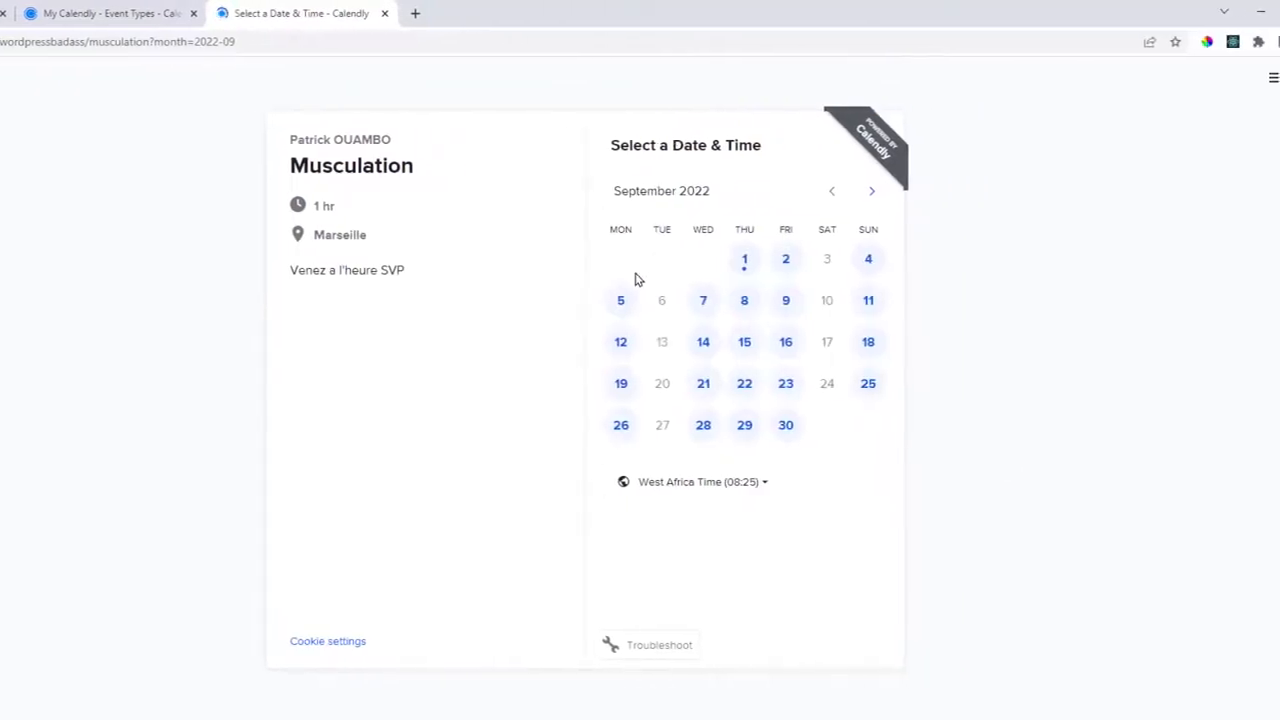
left_click_drag(291, 270, 422, 277)
left_click(422, 277)
double_click(340, 170)
left_click(368, 216)
left_click_drag(320, 208, 380, 238)
left_click(352, 216)
left_click(380, 238)
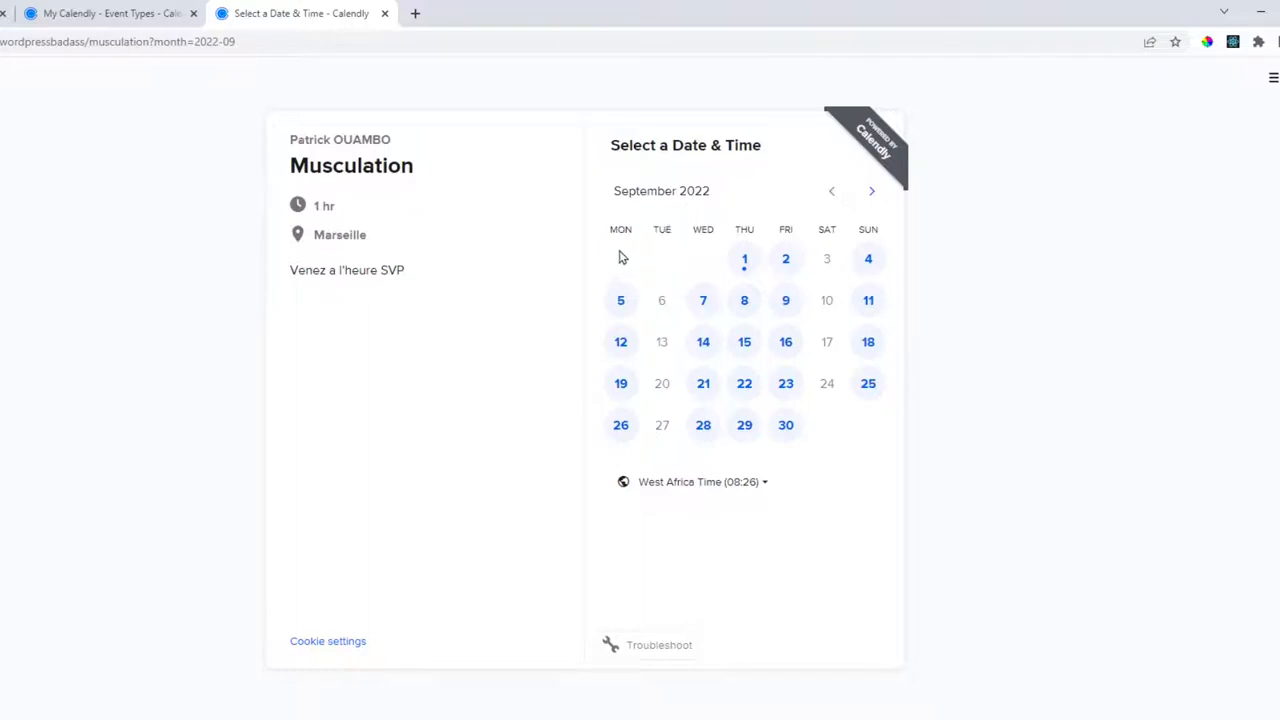
Book Friday, September 2 at 11:00 with a test email and the answer 'De la muscu !'.
left_click(785, 261)
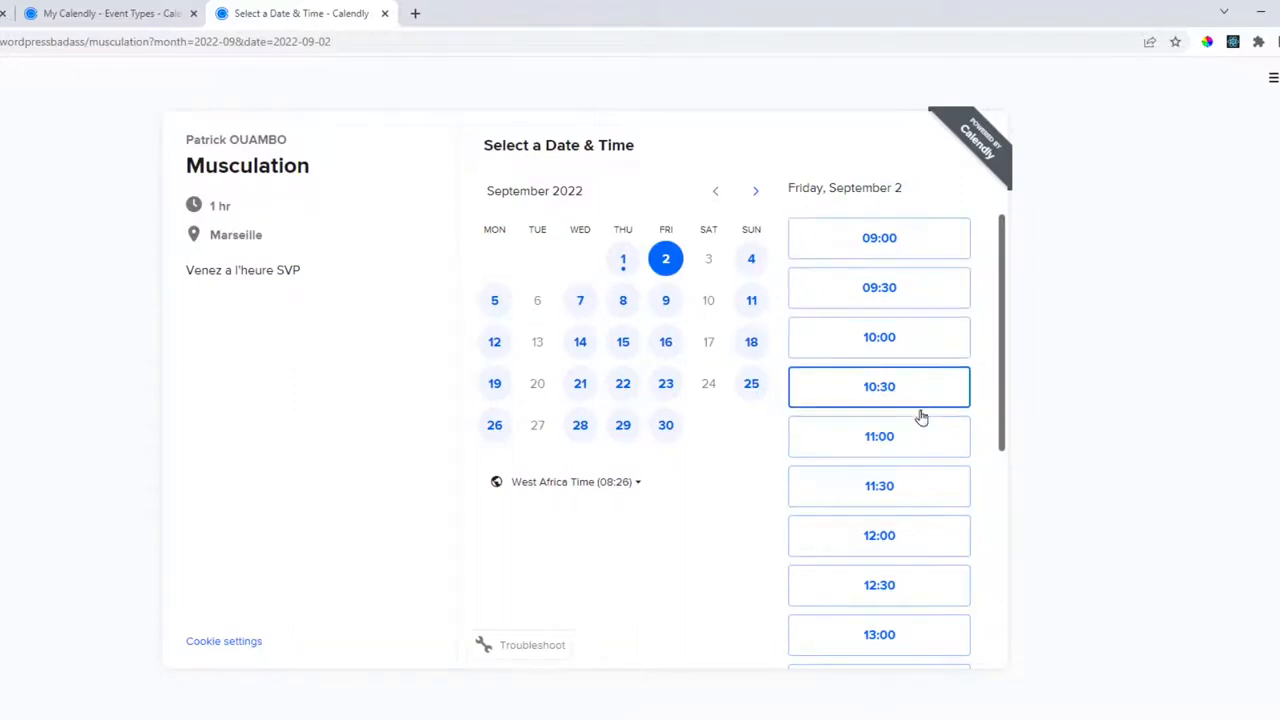
left_click(903, 440)
left_click(940, 437)
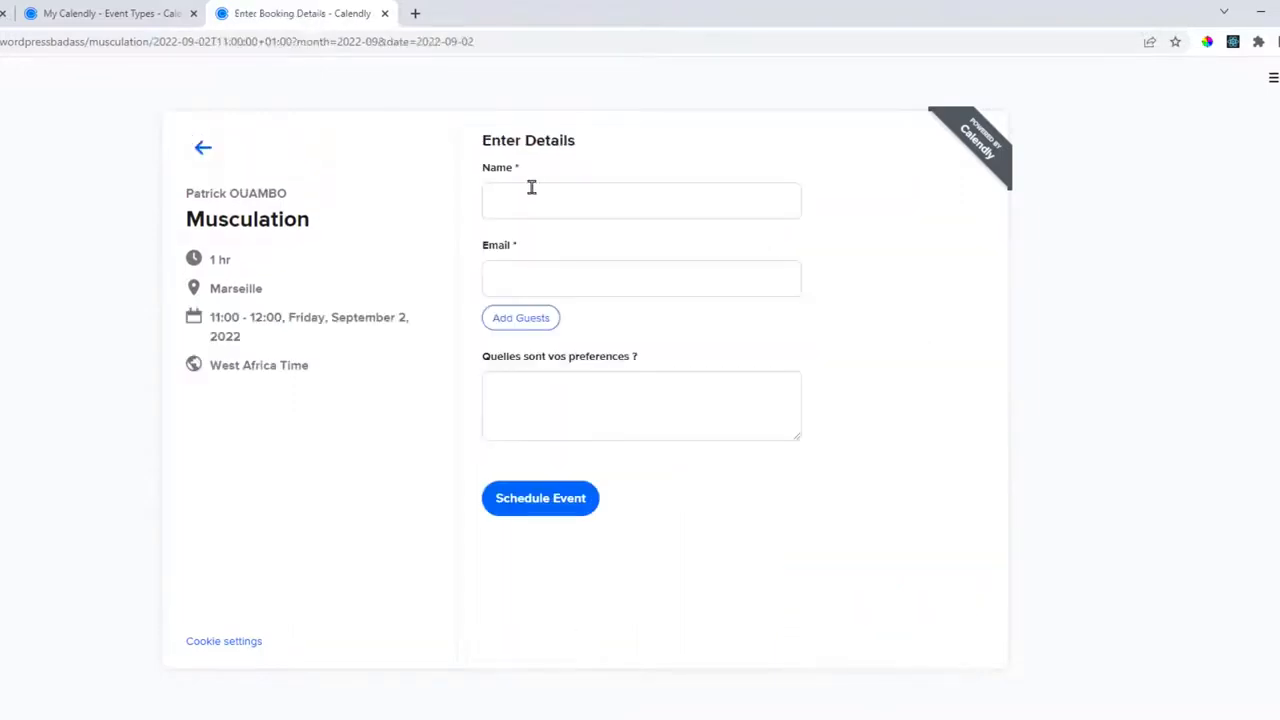
left_click(549, 206)
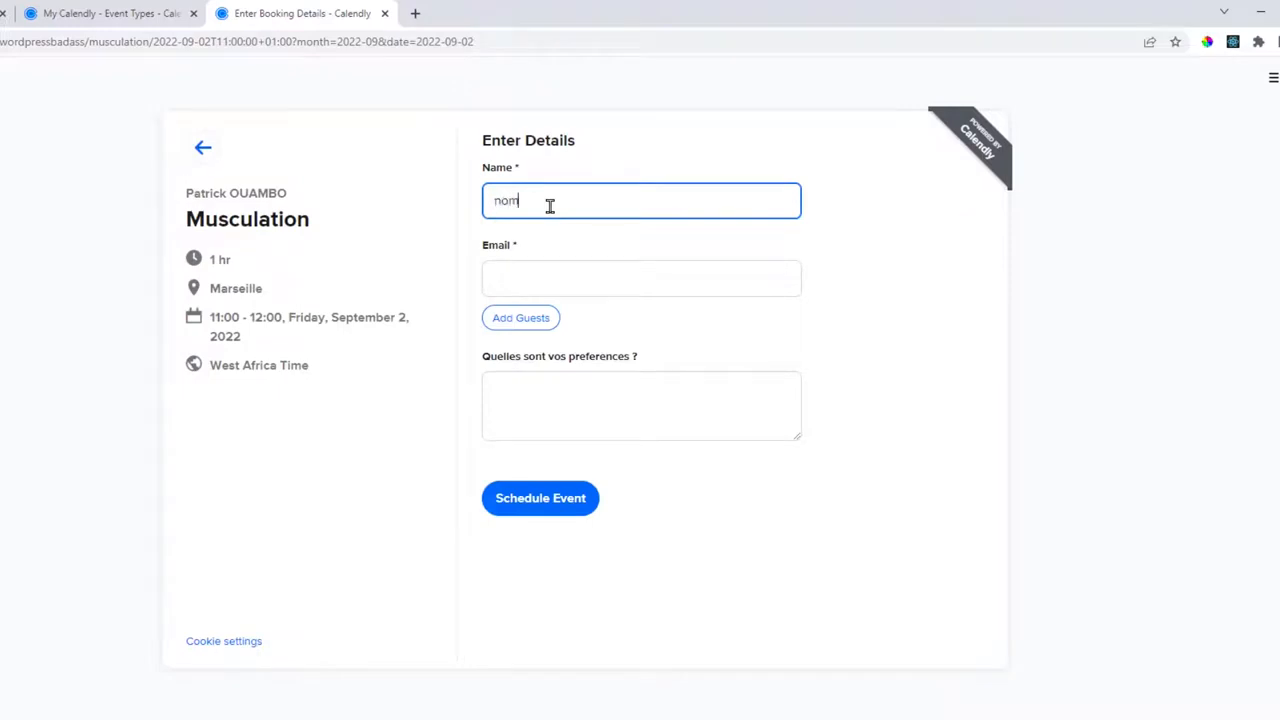
left_click(555, 283)
type("email@mail.com")
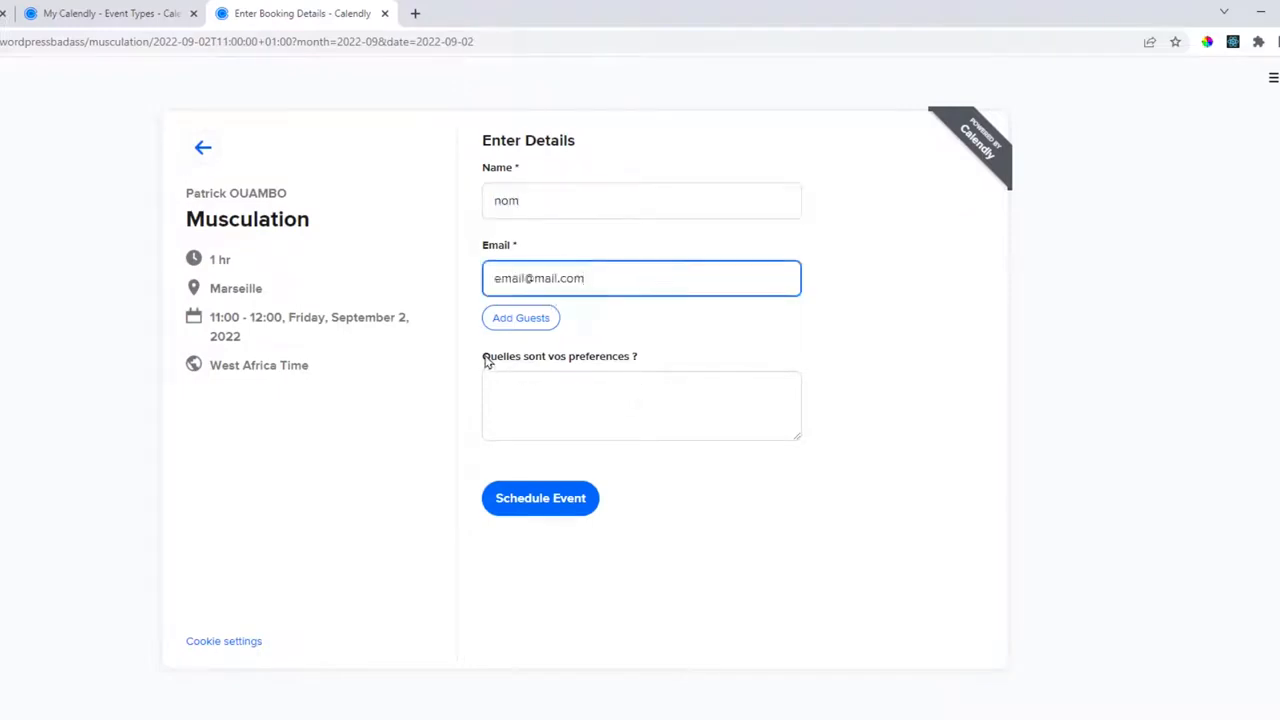
left_click_drag(484, 357, 658, 366)
left_click(662, 374)
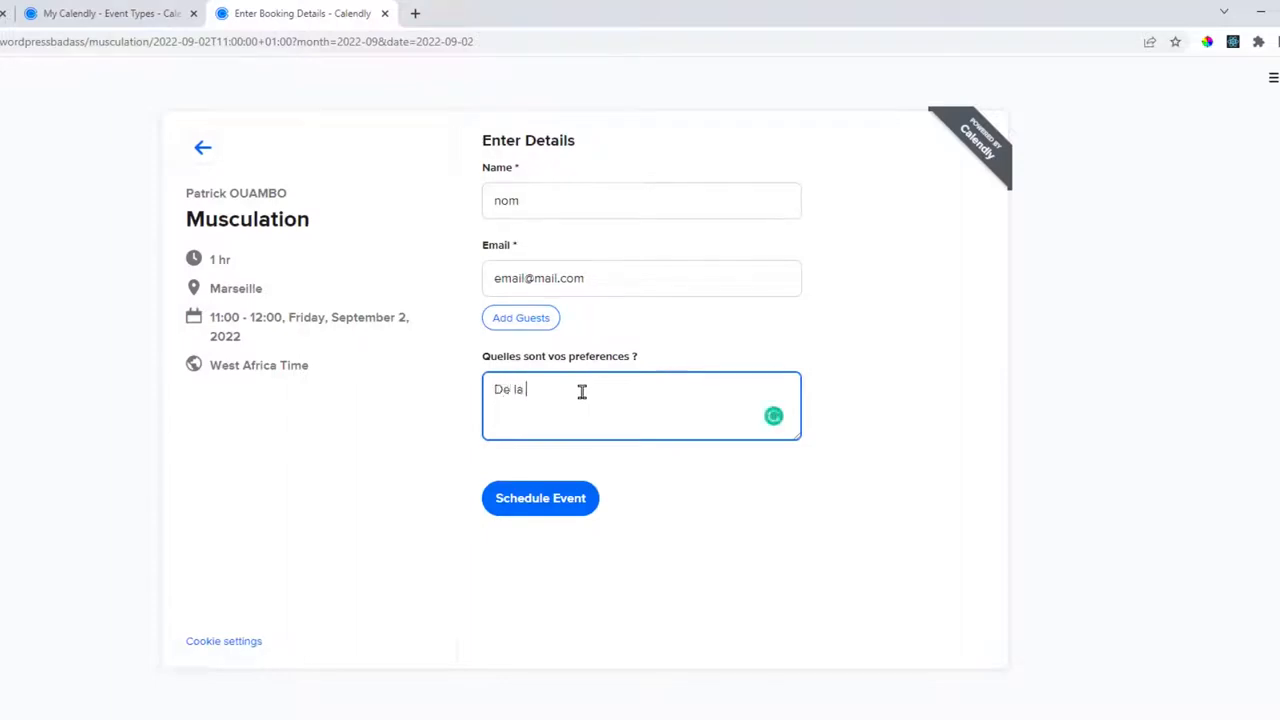
type("De la muscu !")
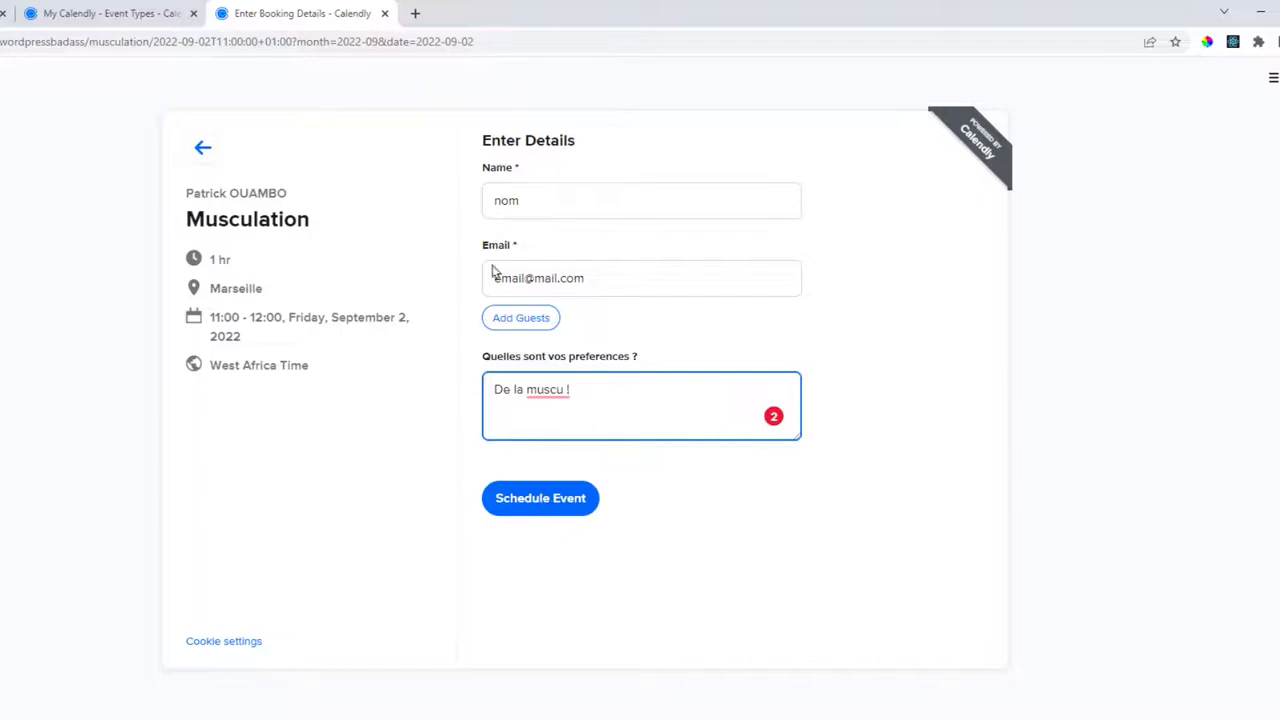
left_click(551, 512)
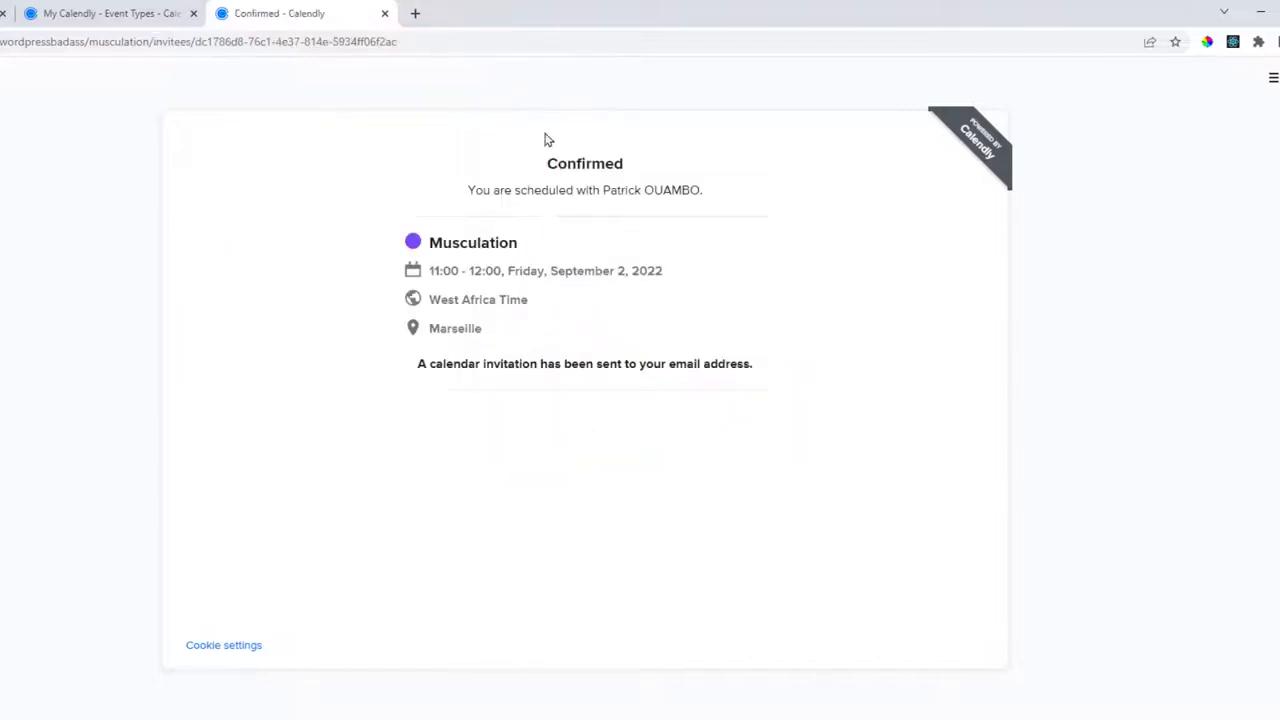
Review the booking confirmation, then return to the Event Types list.
left_click_drag(468, 190, 684, 190)
left_click(605, 190)
left_click(678, 190)
left_click_drag(419, 364, 695, 360)
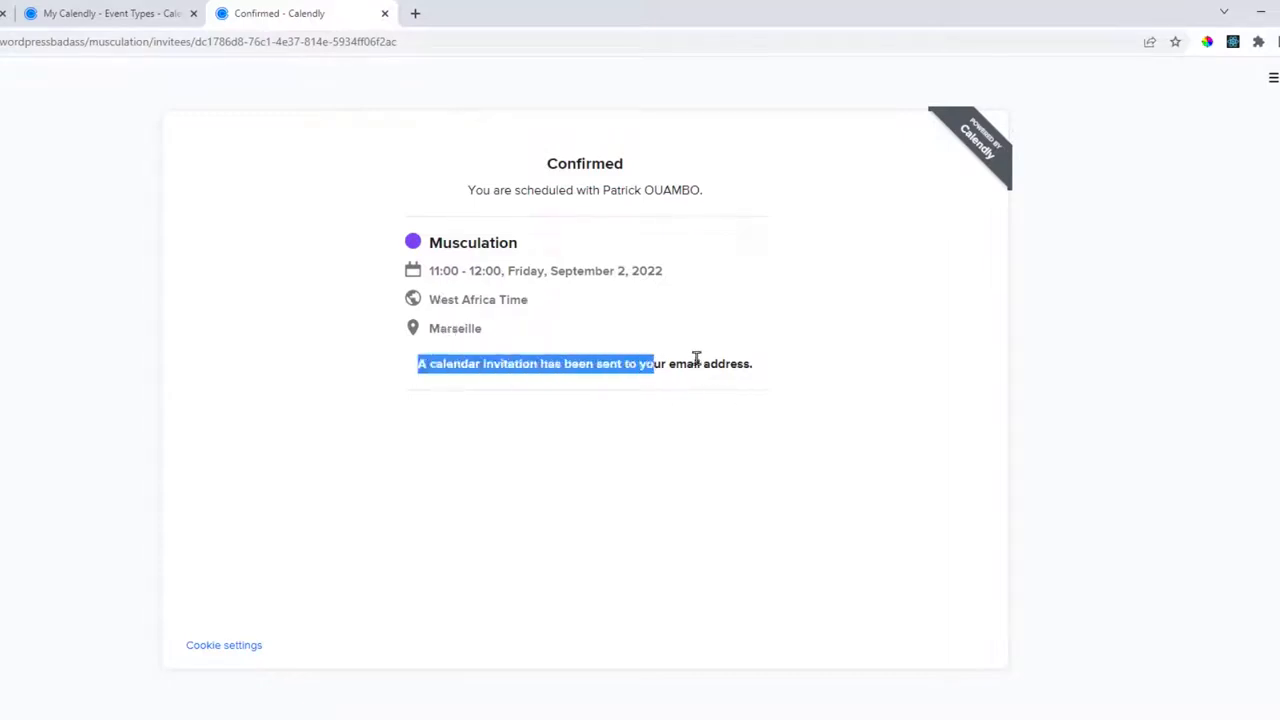
left_click(695, 360)
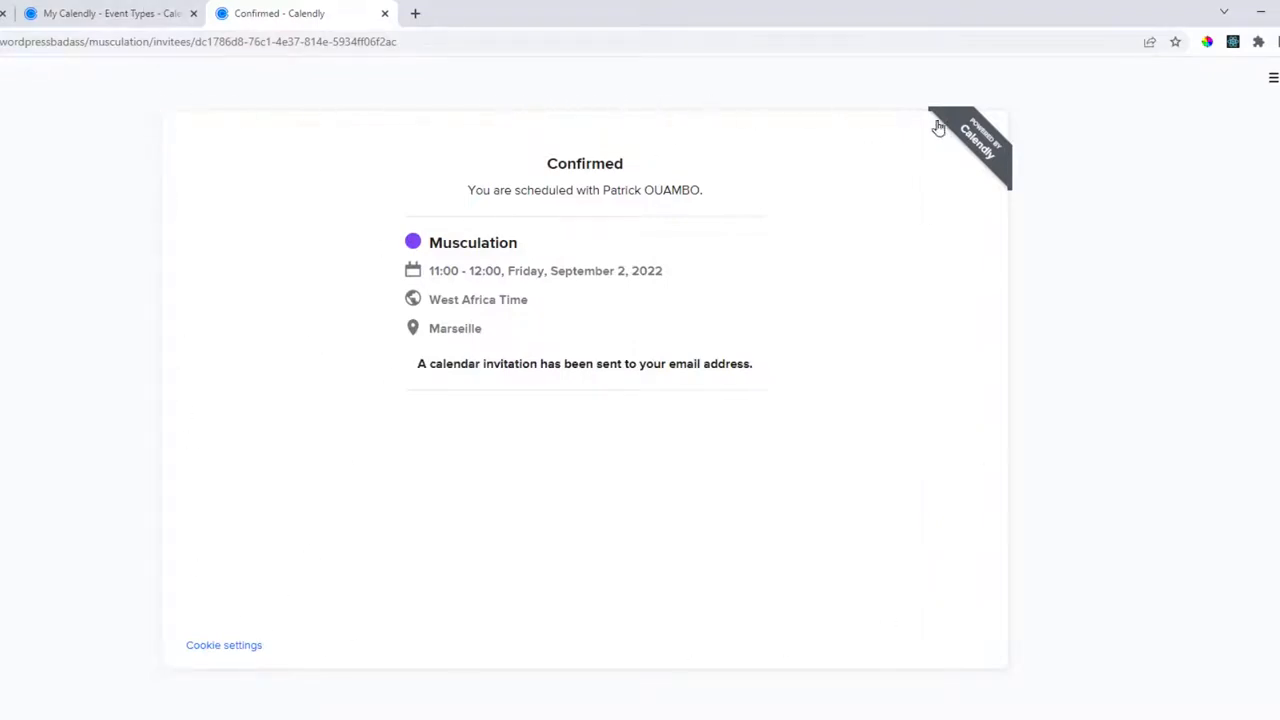
left_click(90, 18)
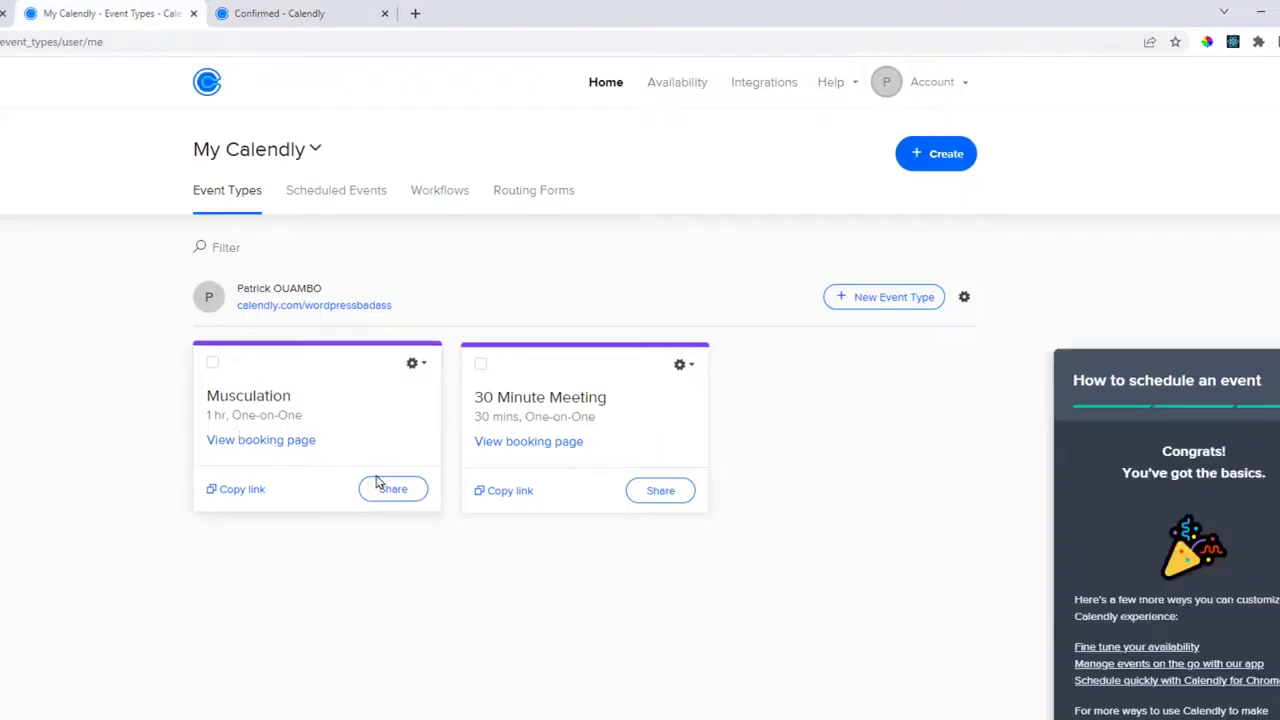
Set the Musculation confirmation page to redirect invitees to Google after booking, and save.
left_click(268, 403)
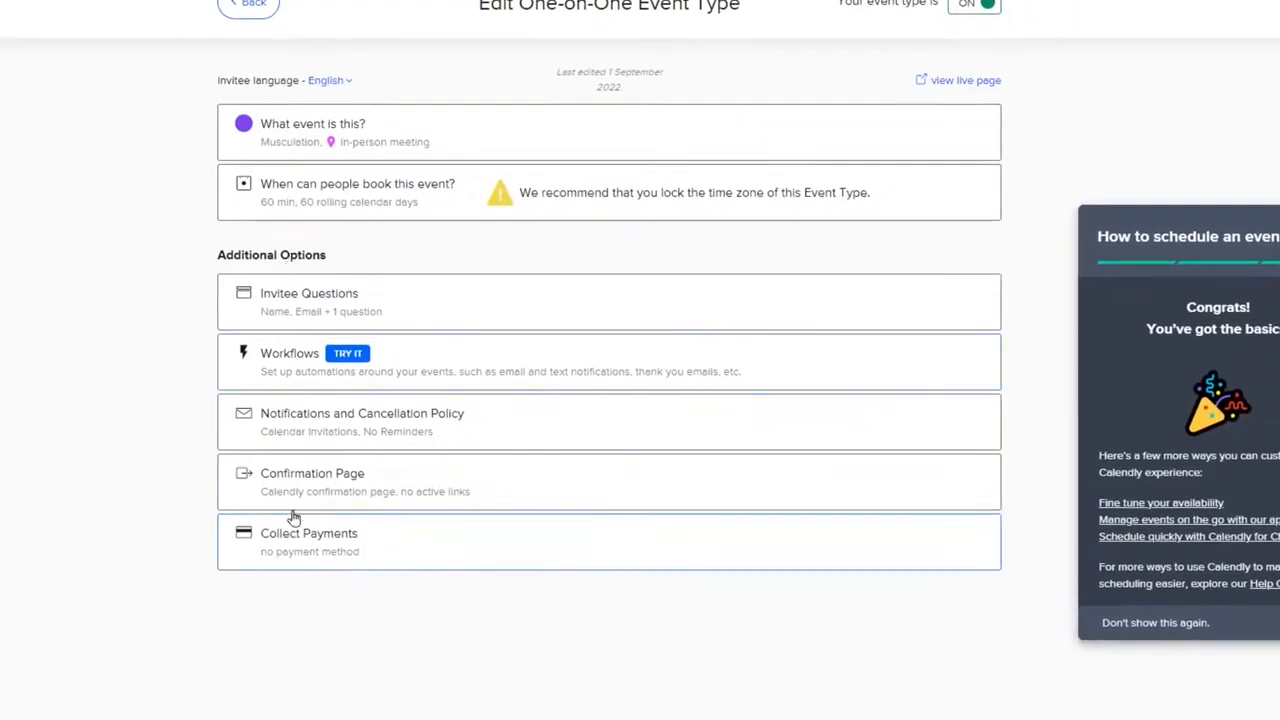
left_click(358, 473)
scroll(370, 450, "down", 3)
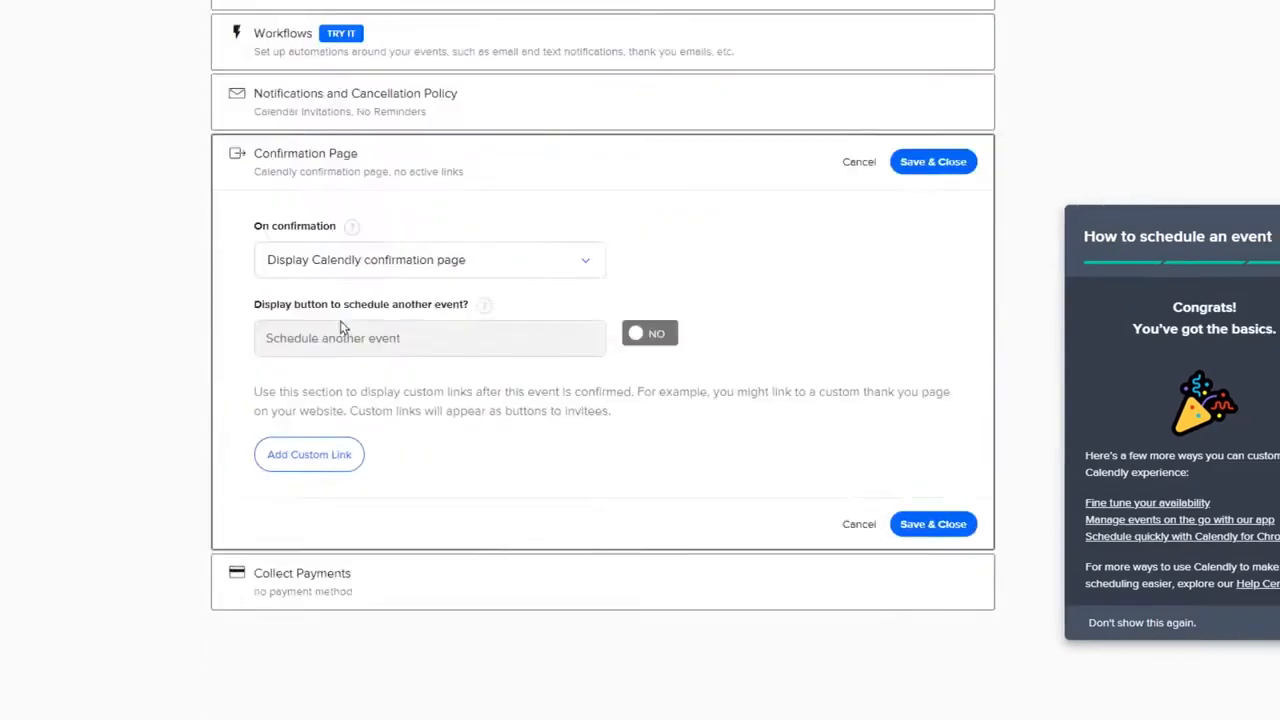
left_click(388, 266)
left_click(346, 337)
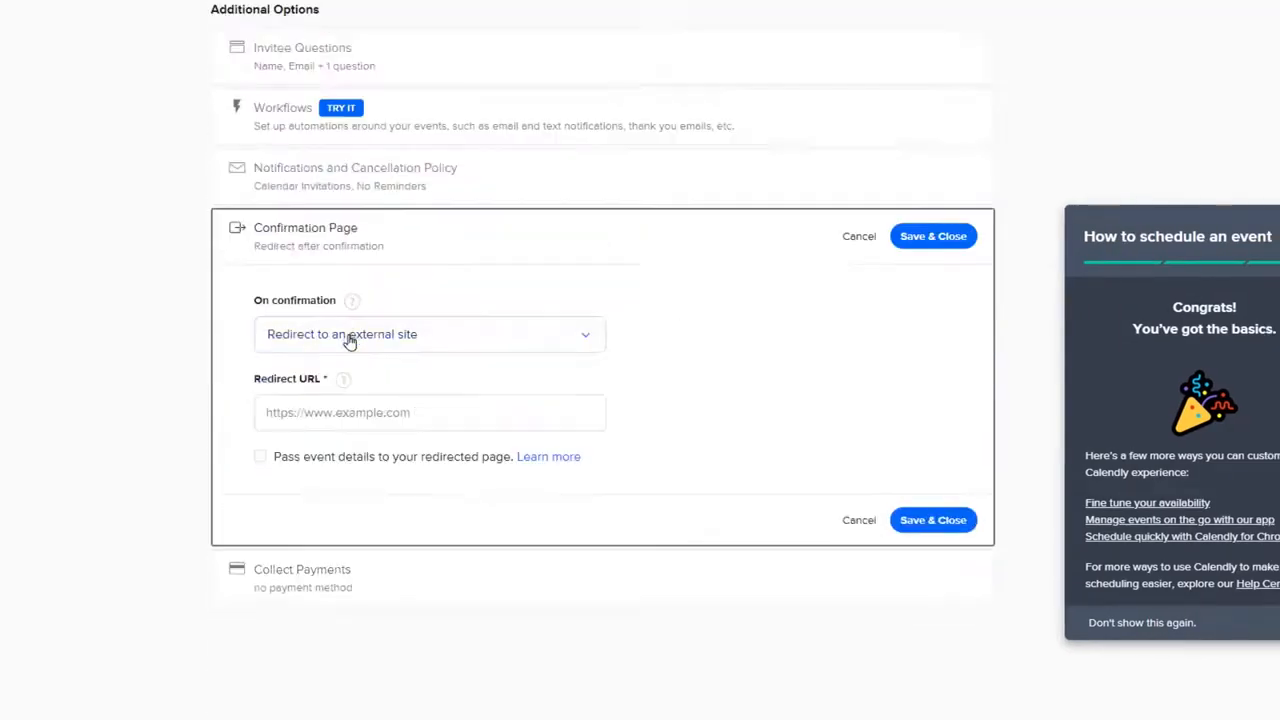
left_click(287, 415)
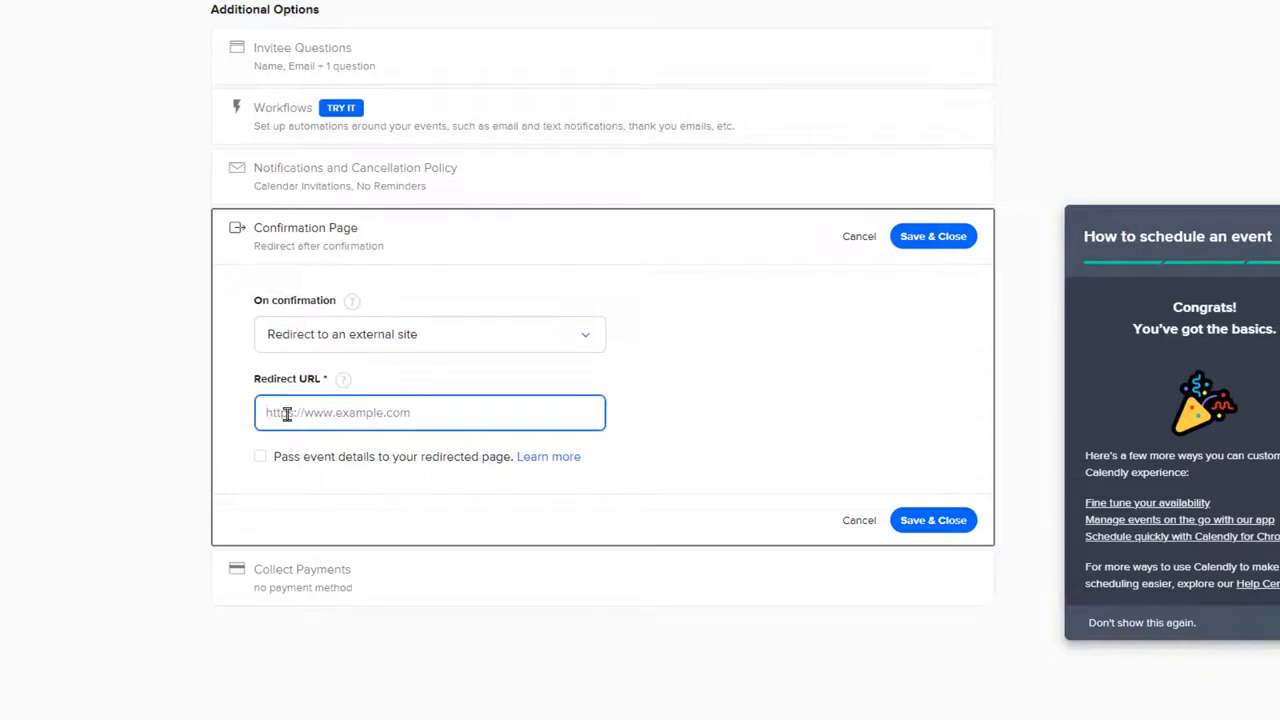
type("d")
key("BackSpace")
type("google.com")
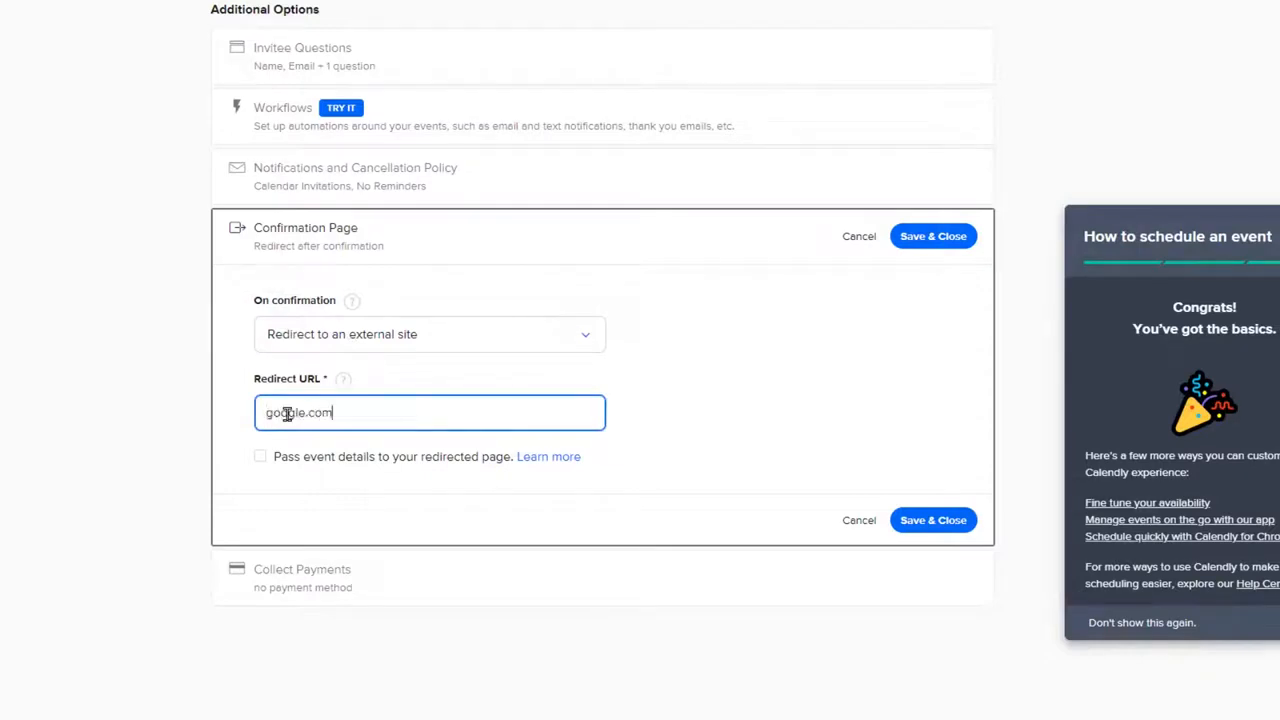
left_click(933, 520)
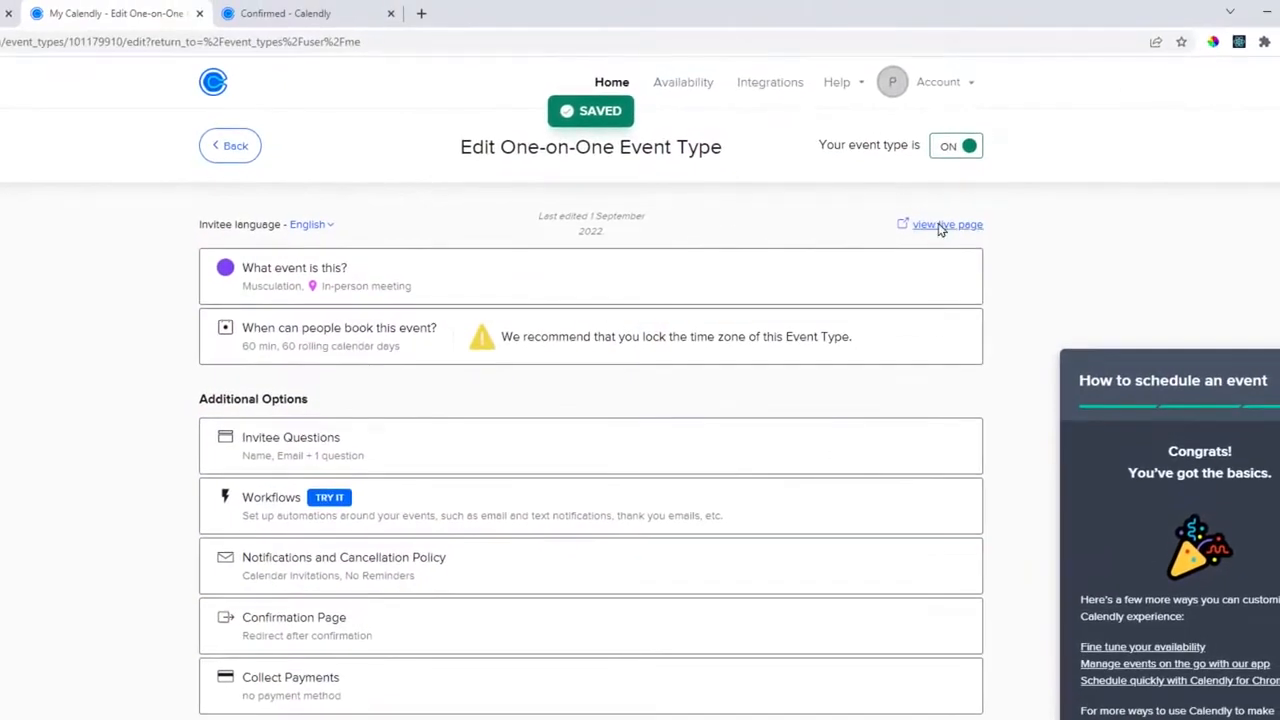
Book a test session for Thursday, September 8 at 10:00, then close the Google tab.
left_click(940, 226)
left_click(749, 302)
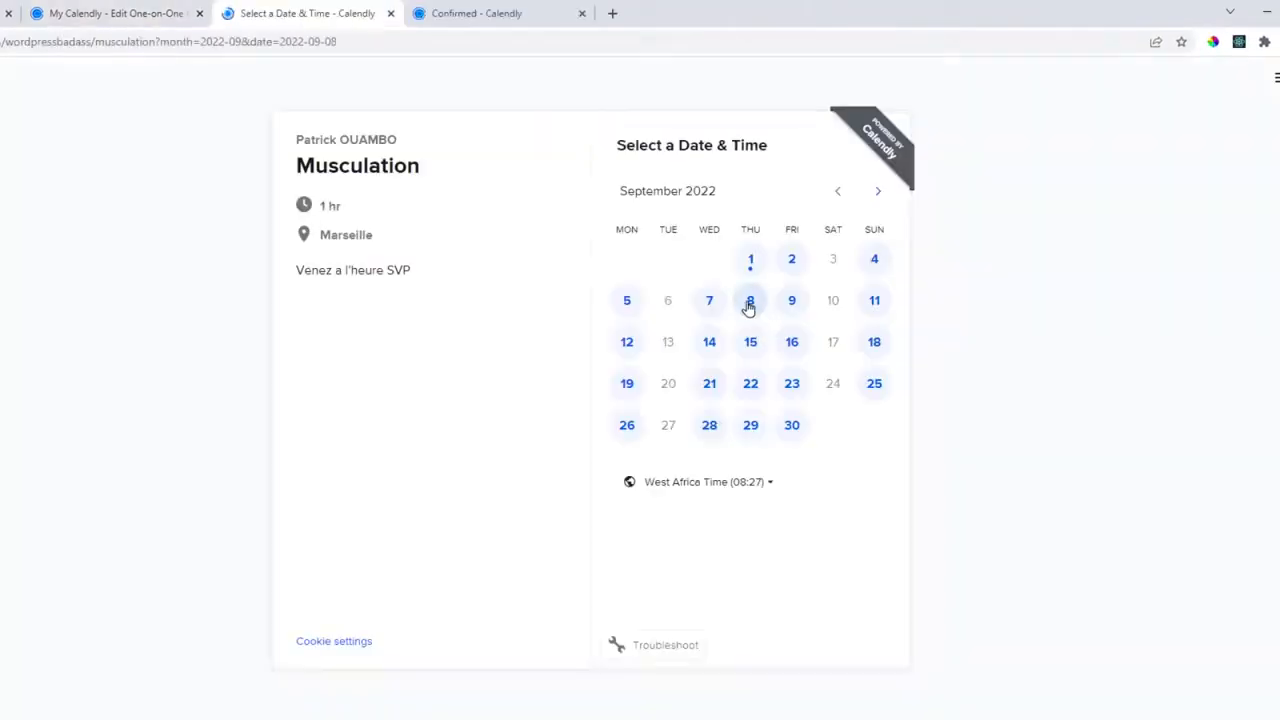
left_click(869, 354)
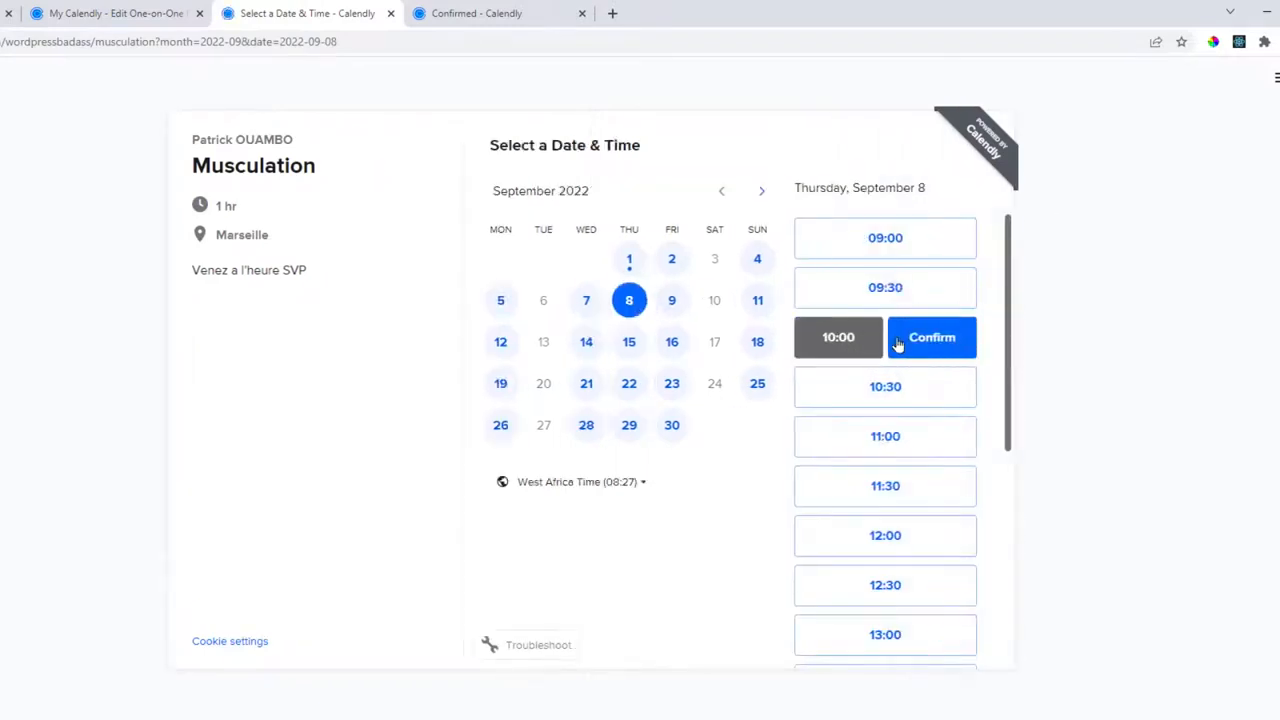
left_click(894, 346)
key("Tab")
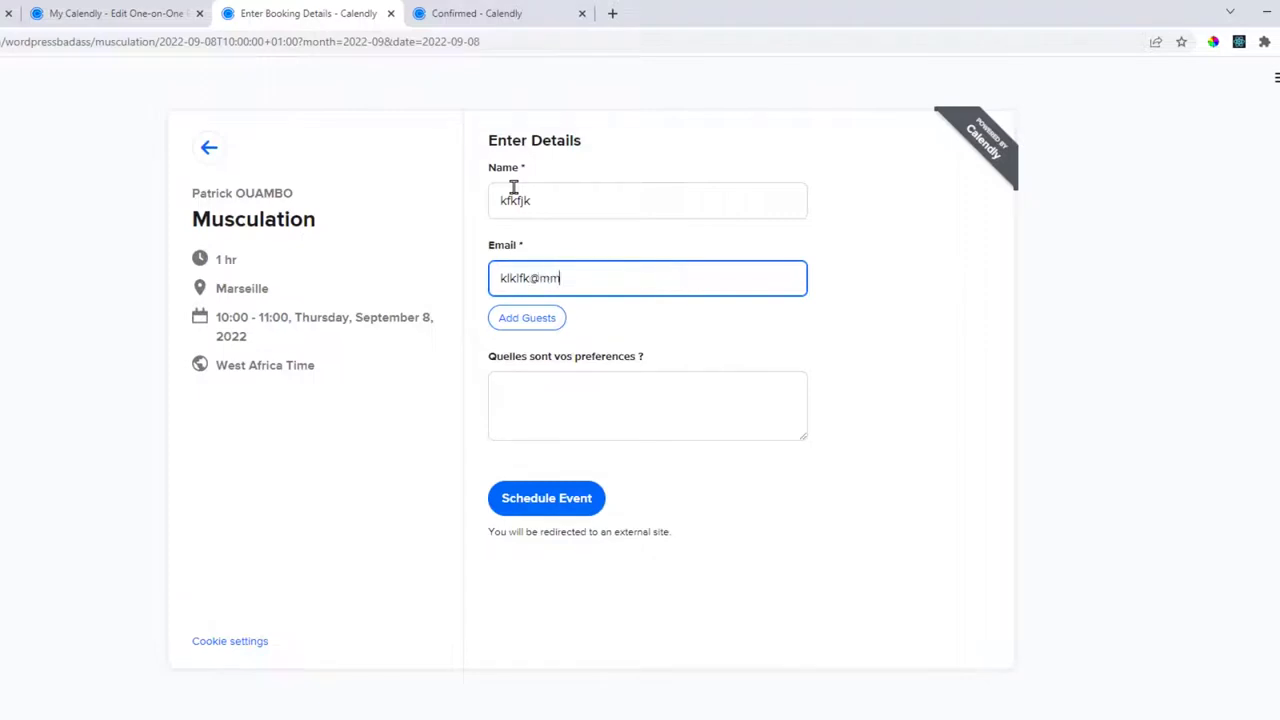
left_click(594, 385)
type("kf")
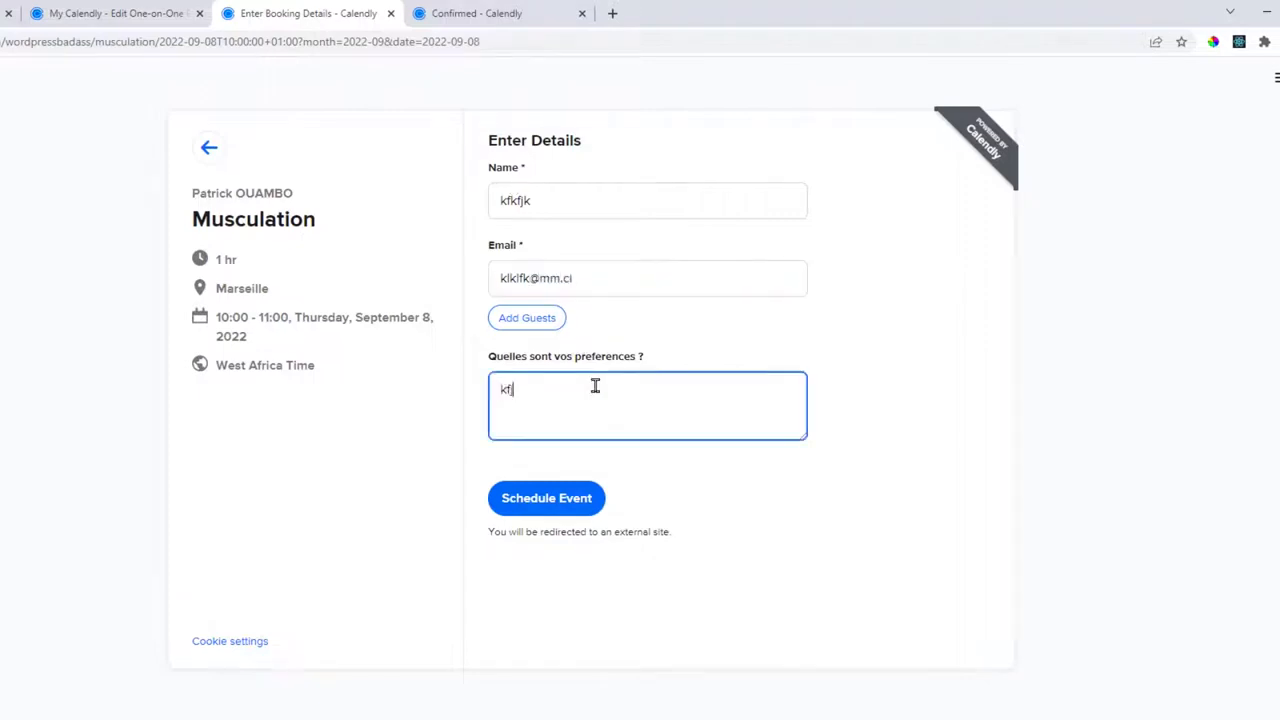
type("jkjfkjf")
left_click(578, 502)
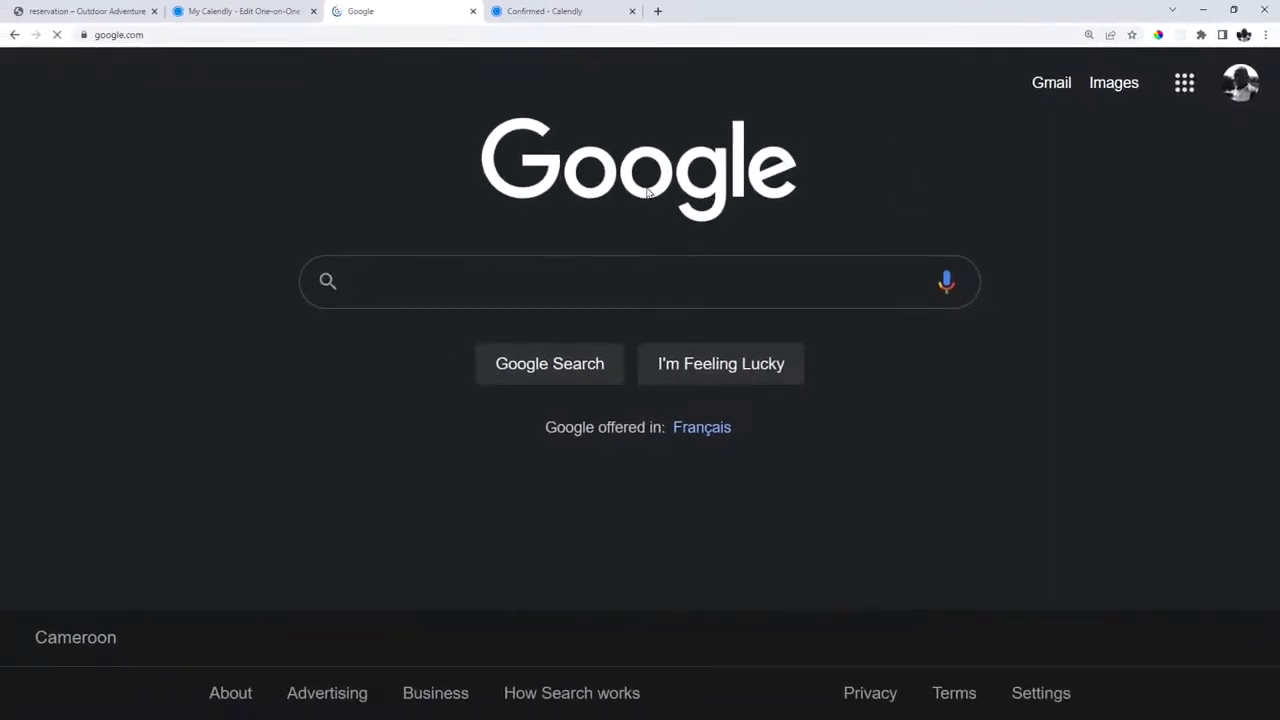
left_click(471, 12)
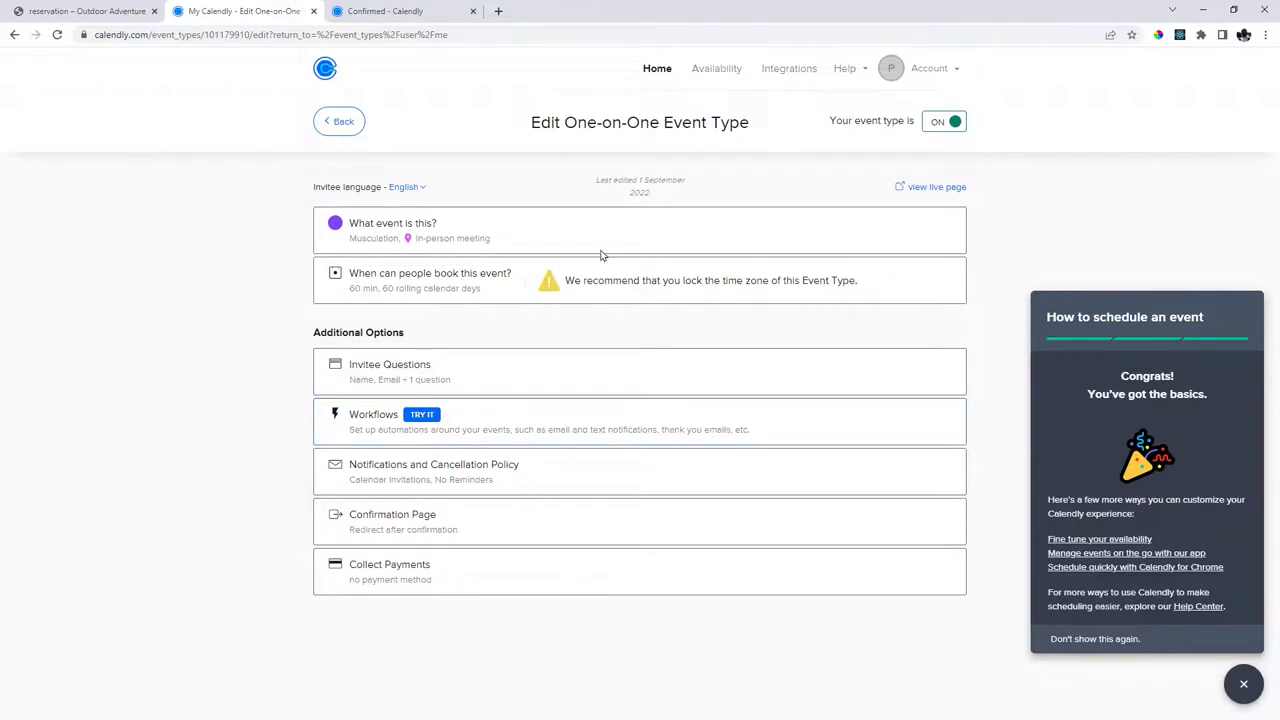
Return to the Event Types list and open the Musculation event's share options.
left_click(114, 16)
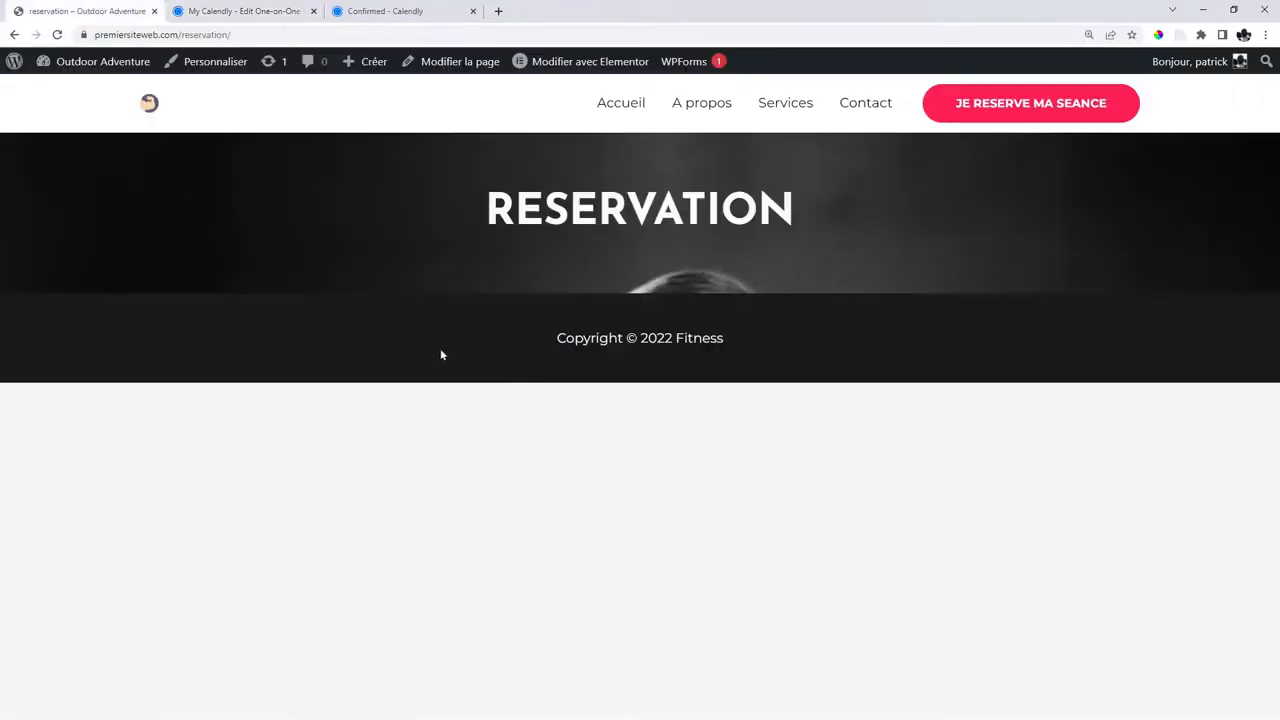
left_click(245, 12)
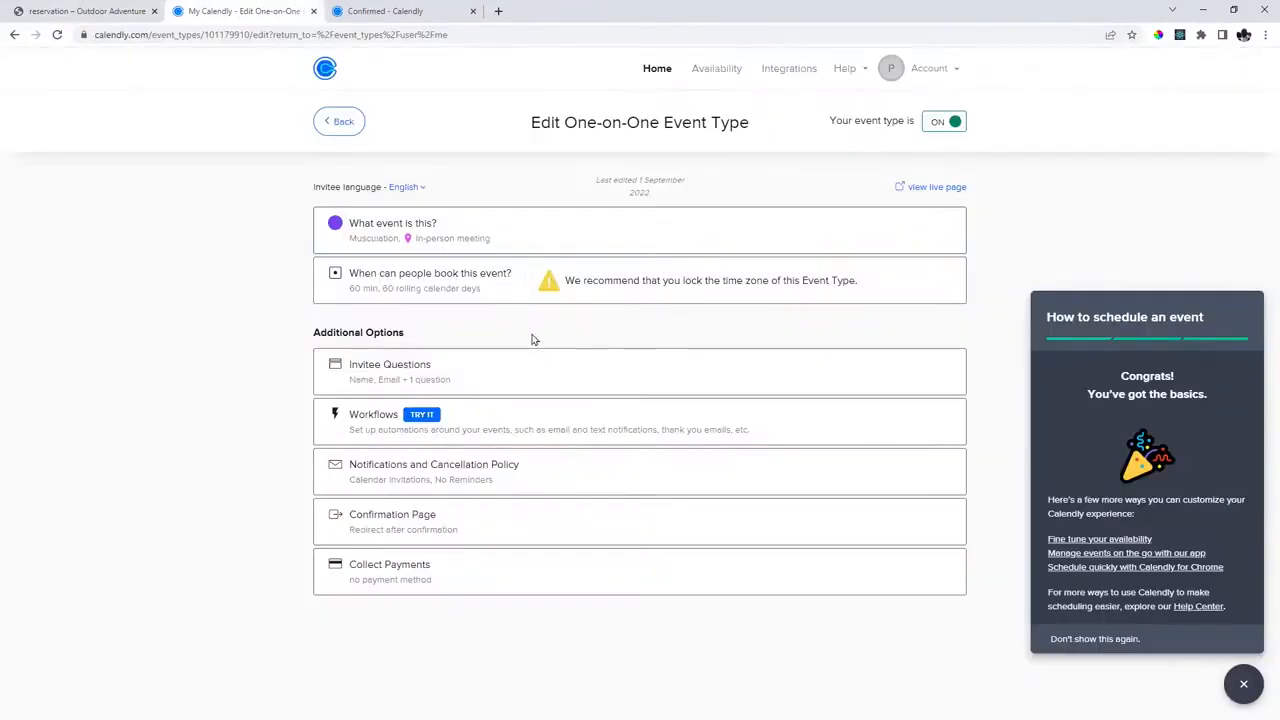
left_click(330, 121)
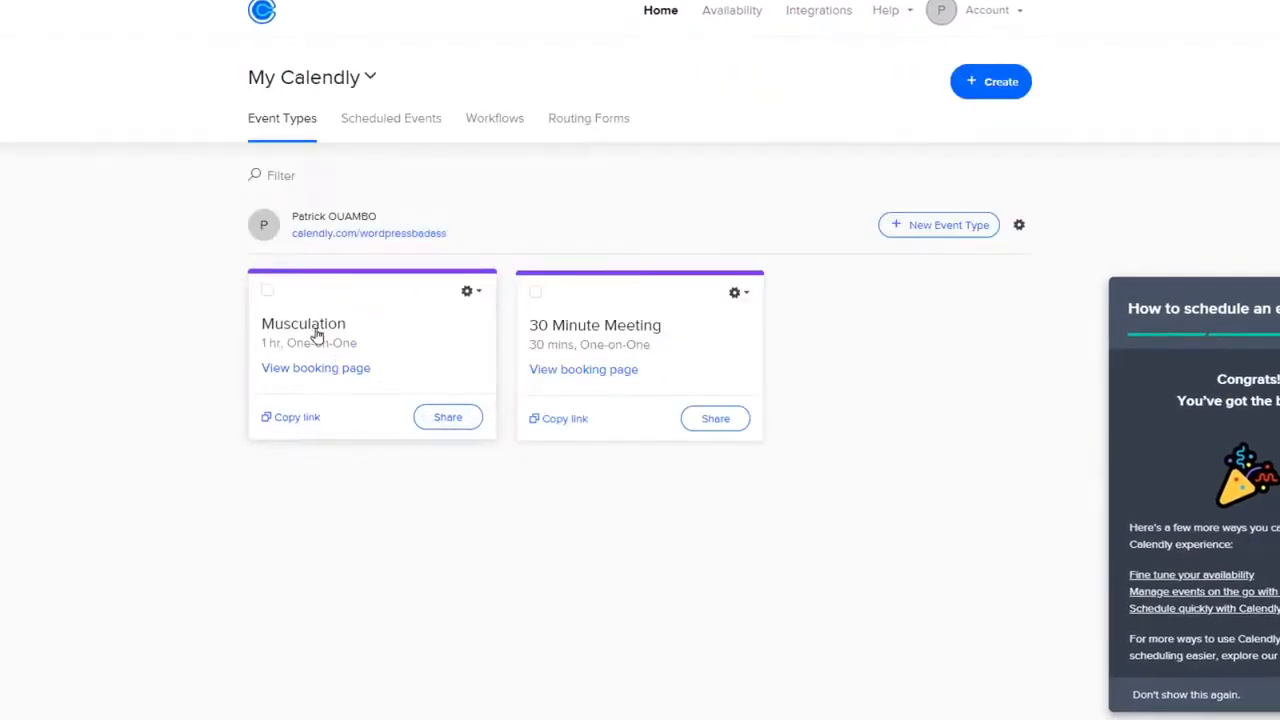
left_click(449, 419)
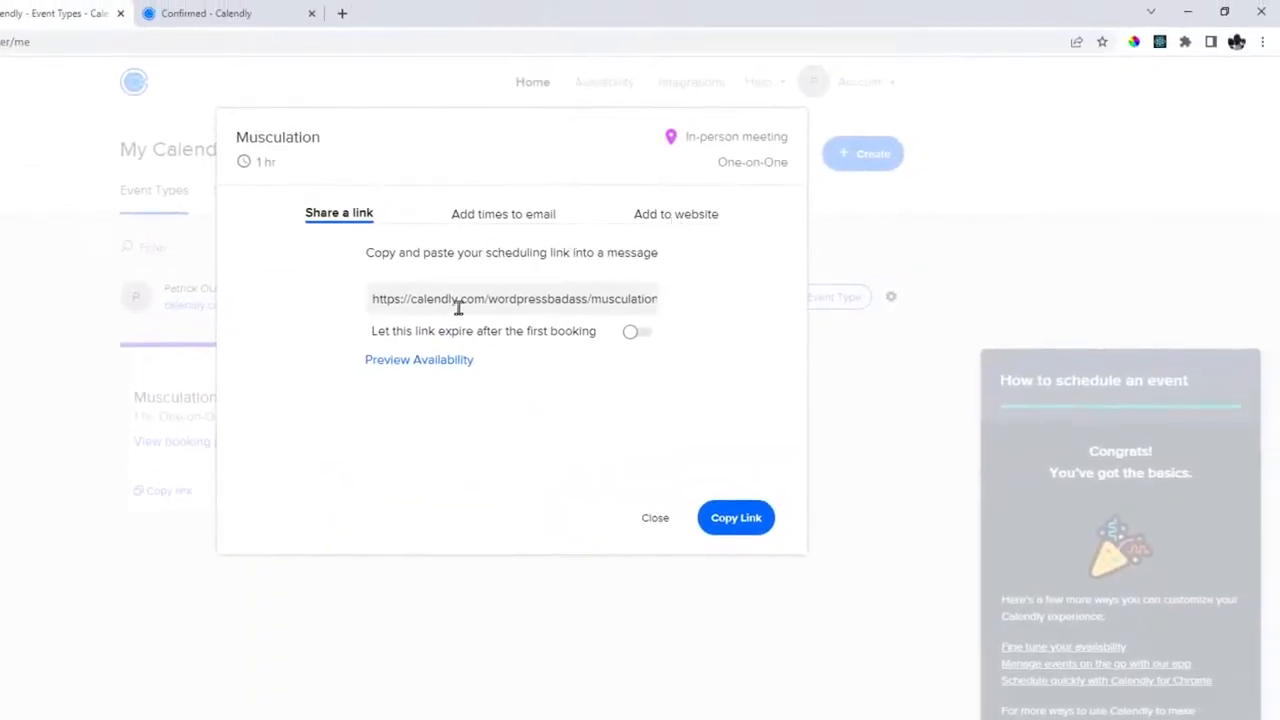
left_click_drag(417, 299, 608, 298)
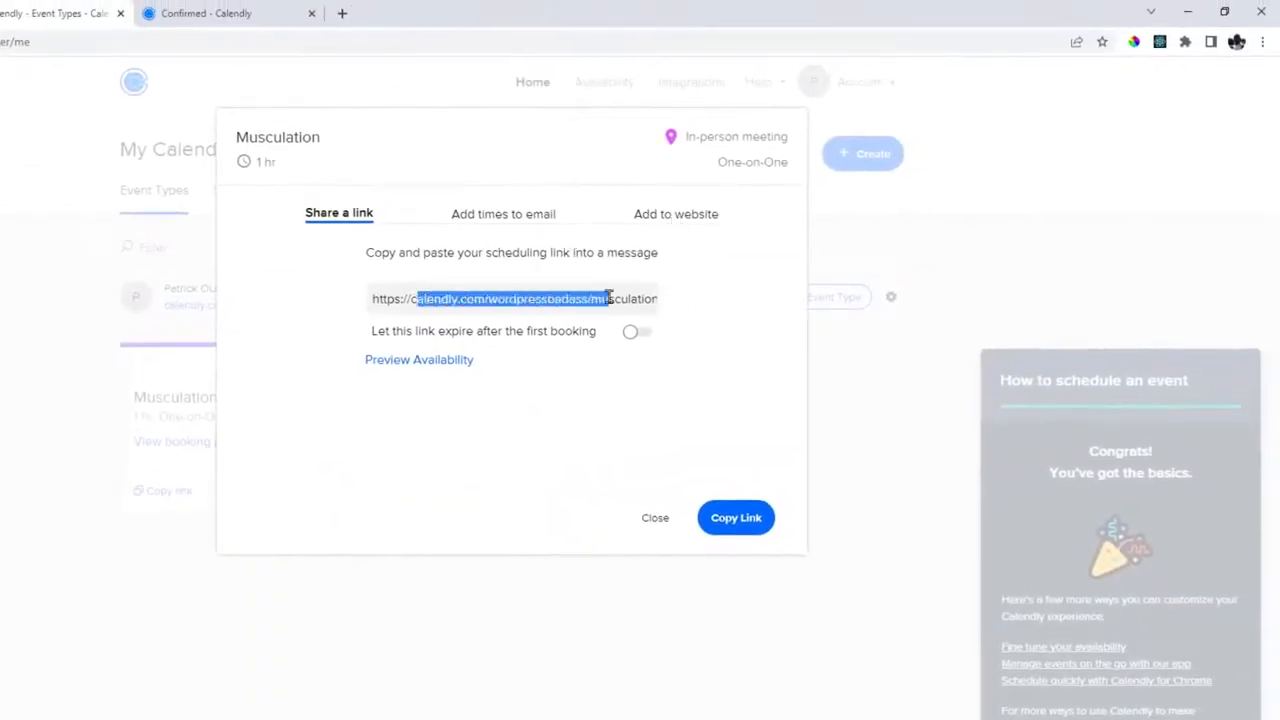
Get the Inline Embed code via Add to Website and copy it.
left_click(670, 215)
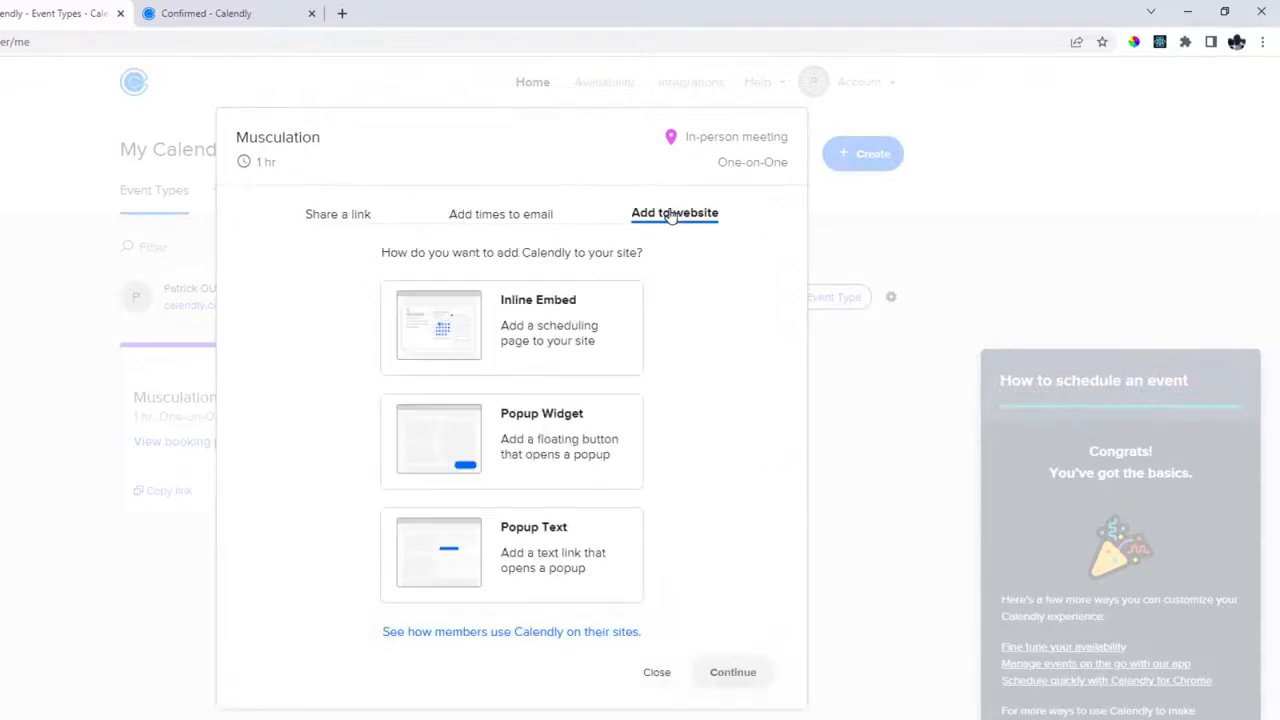
left_click(527, 305)
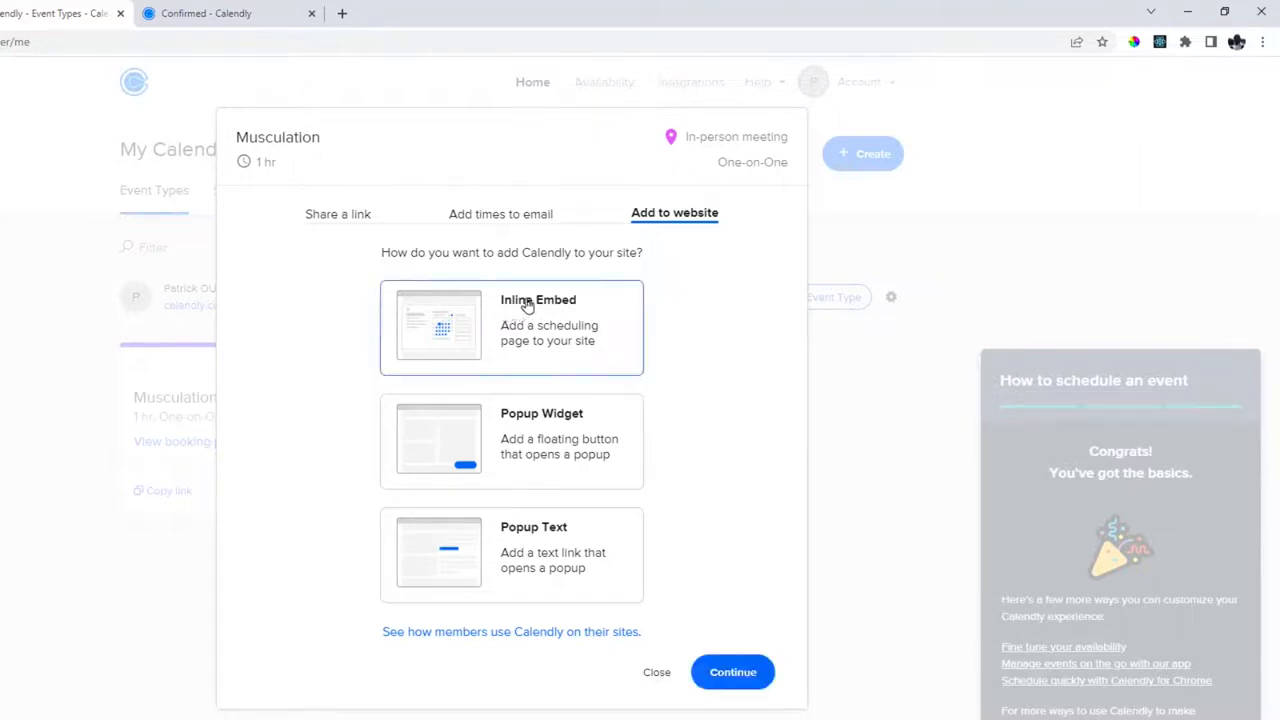
left_click(733, 672)
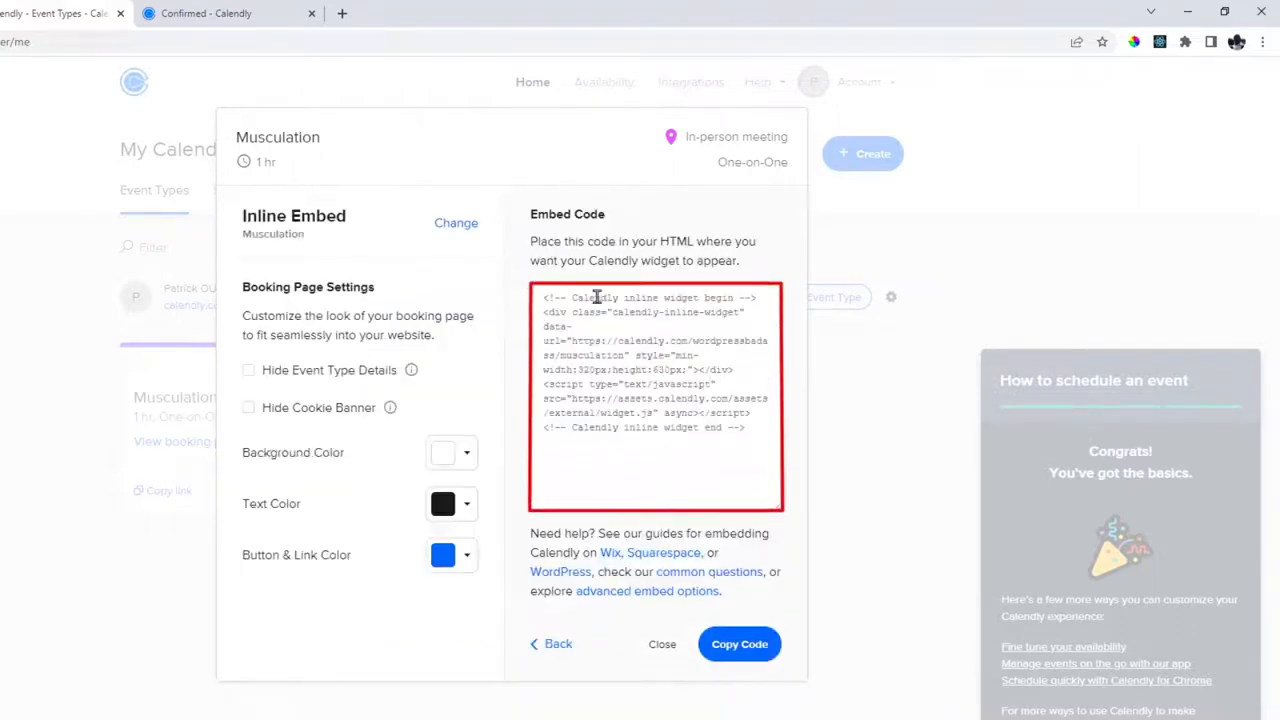
left_click(622, 372)
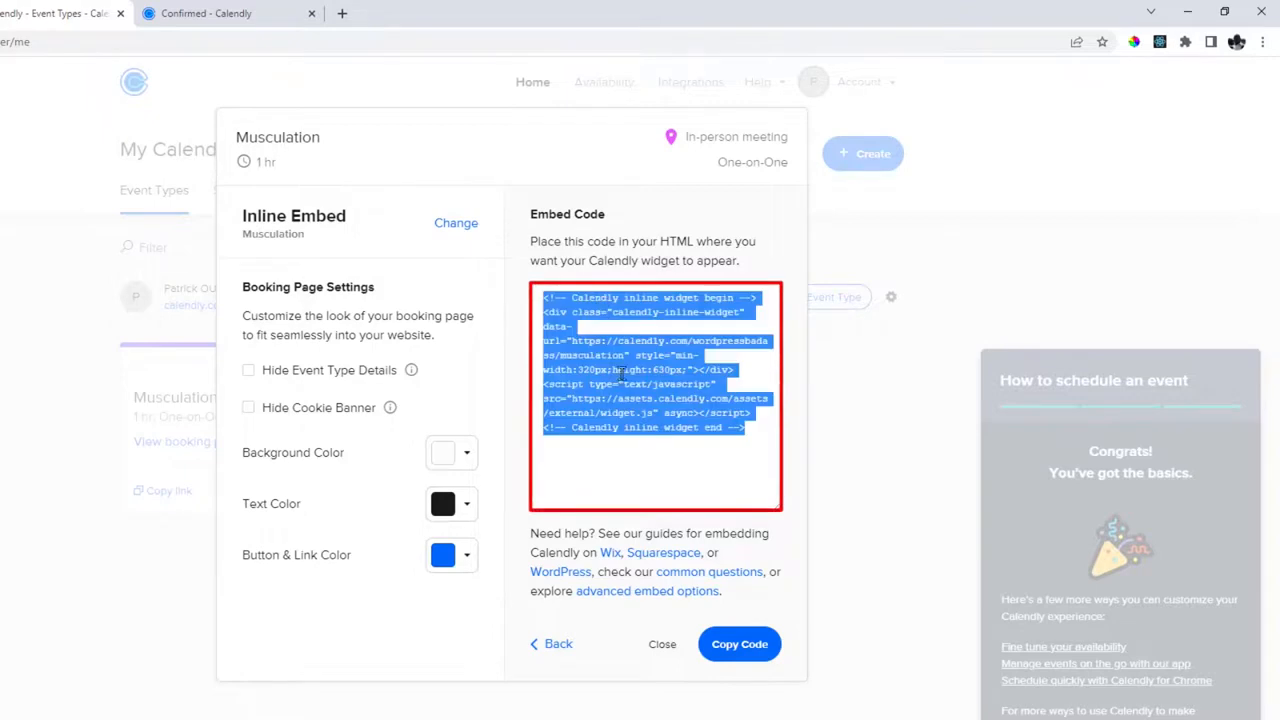
left_click(735, 427)
left_click_drag(757, 427, 537, 297)
right_click(592, 309)
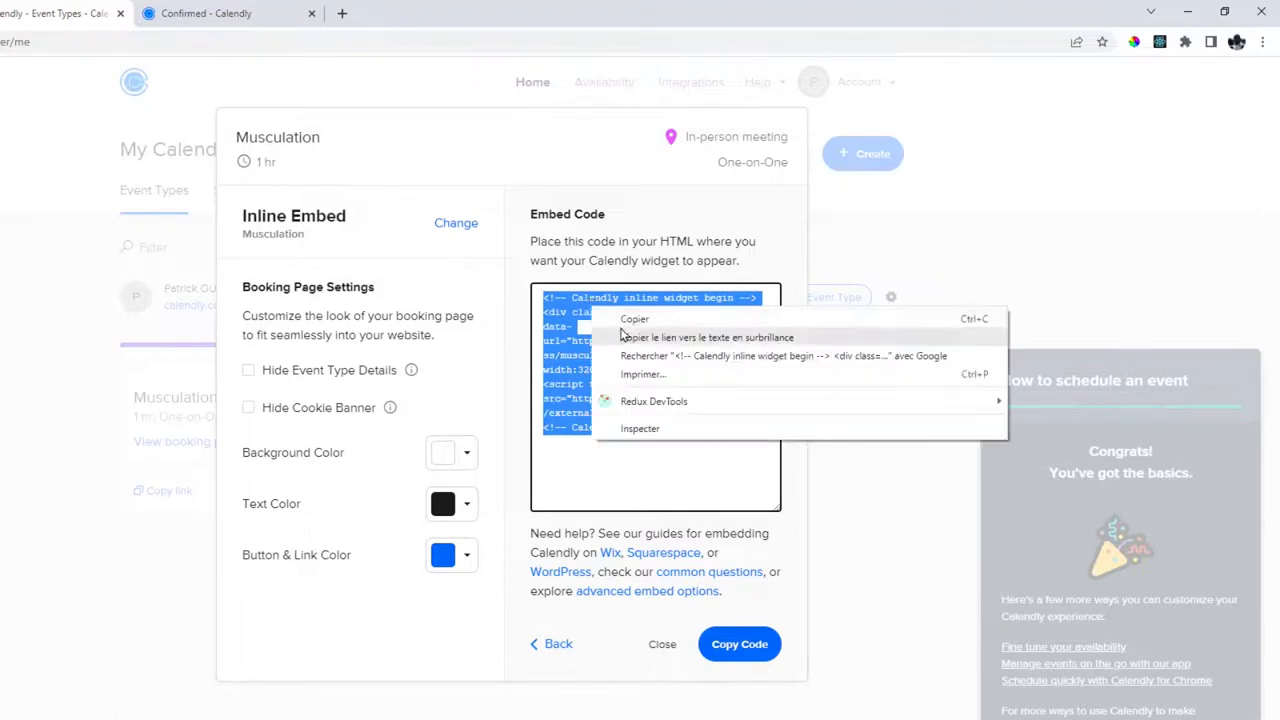
left_click(622, 320)
left_click(568, 311)
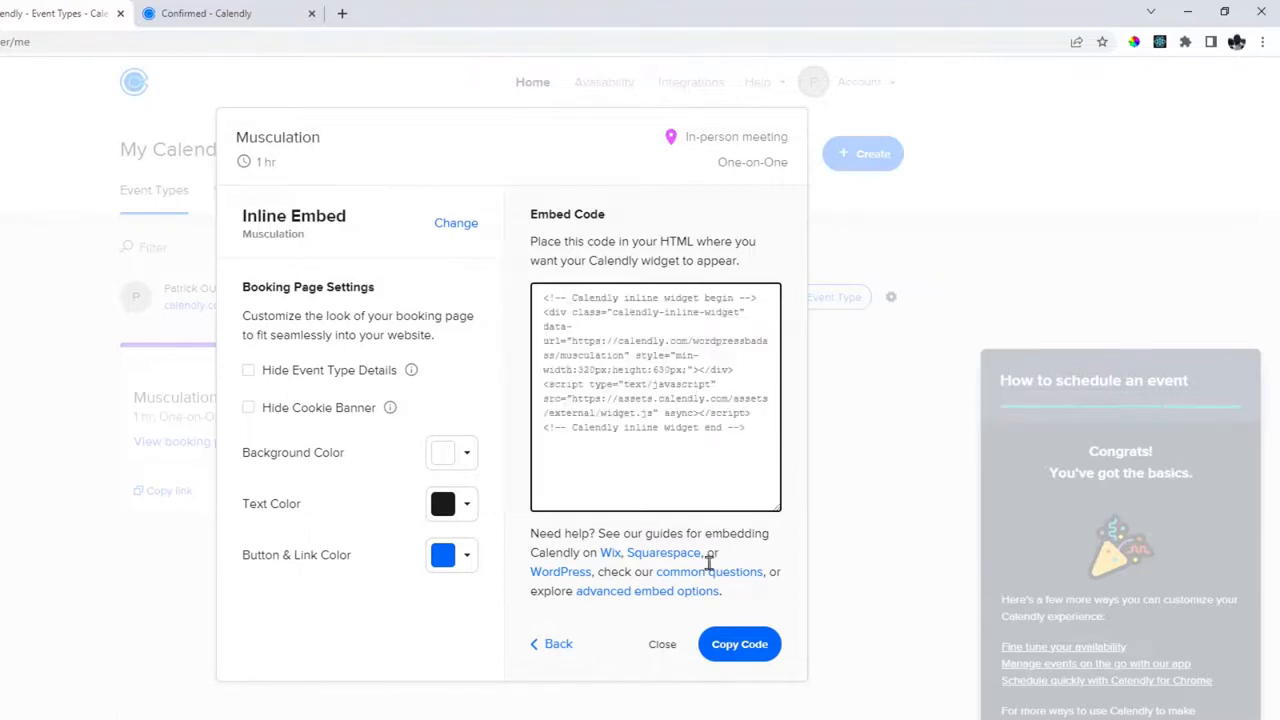
left_click(739, 644)
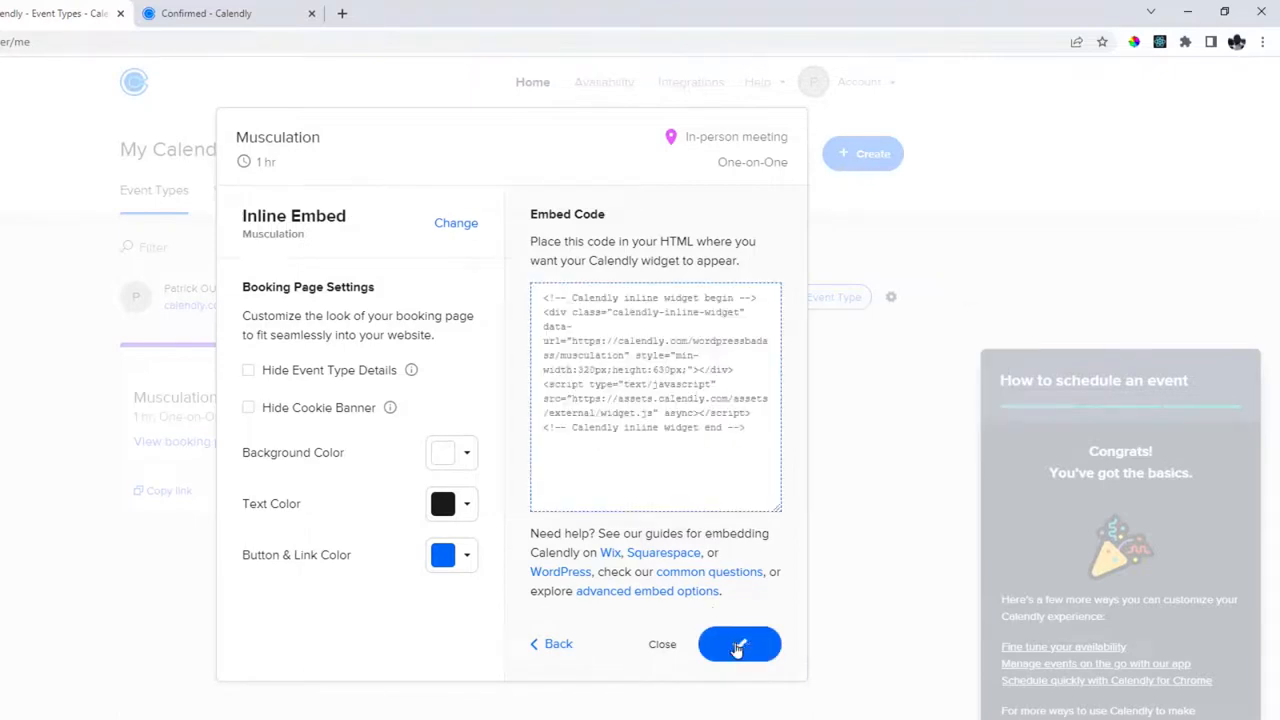
In Elementor on the Reservation page, search 'html' and drag the HTML widget into the empty section.
left_click(40, 13)
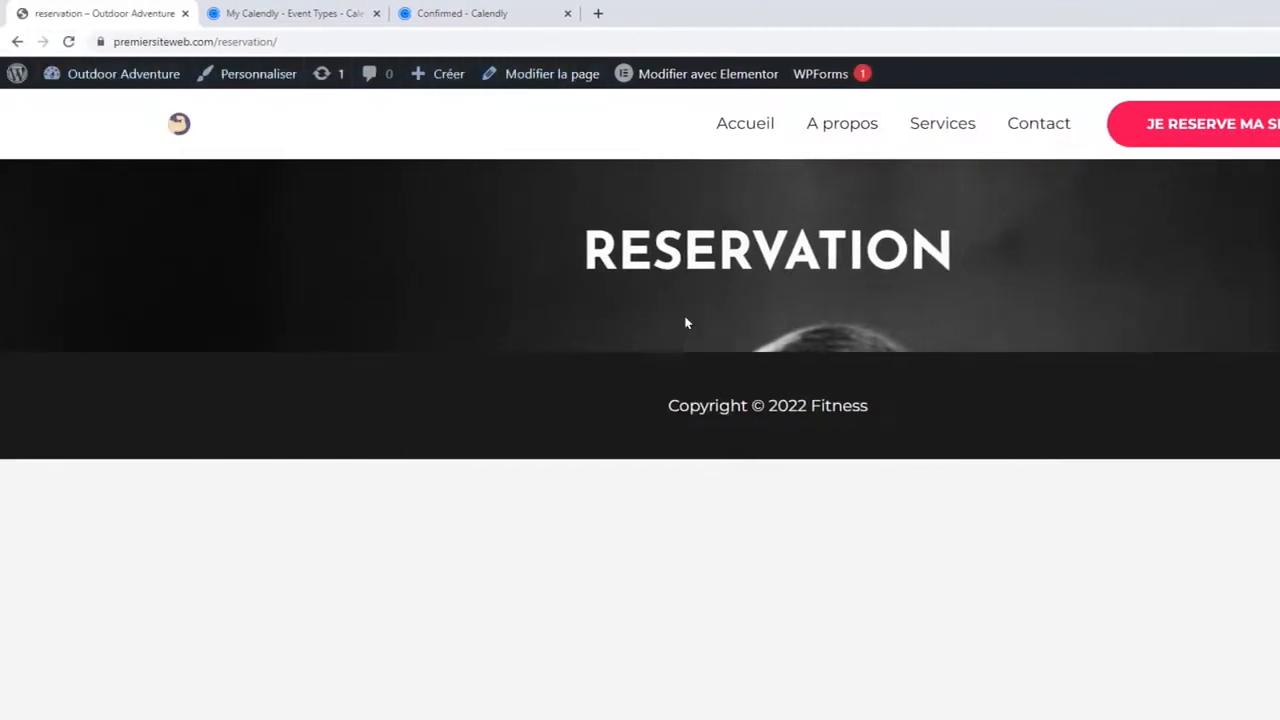
mouse_move(681, 80)
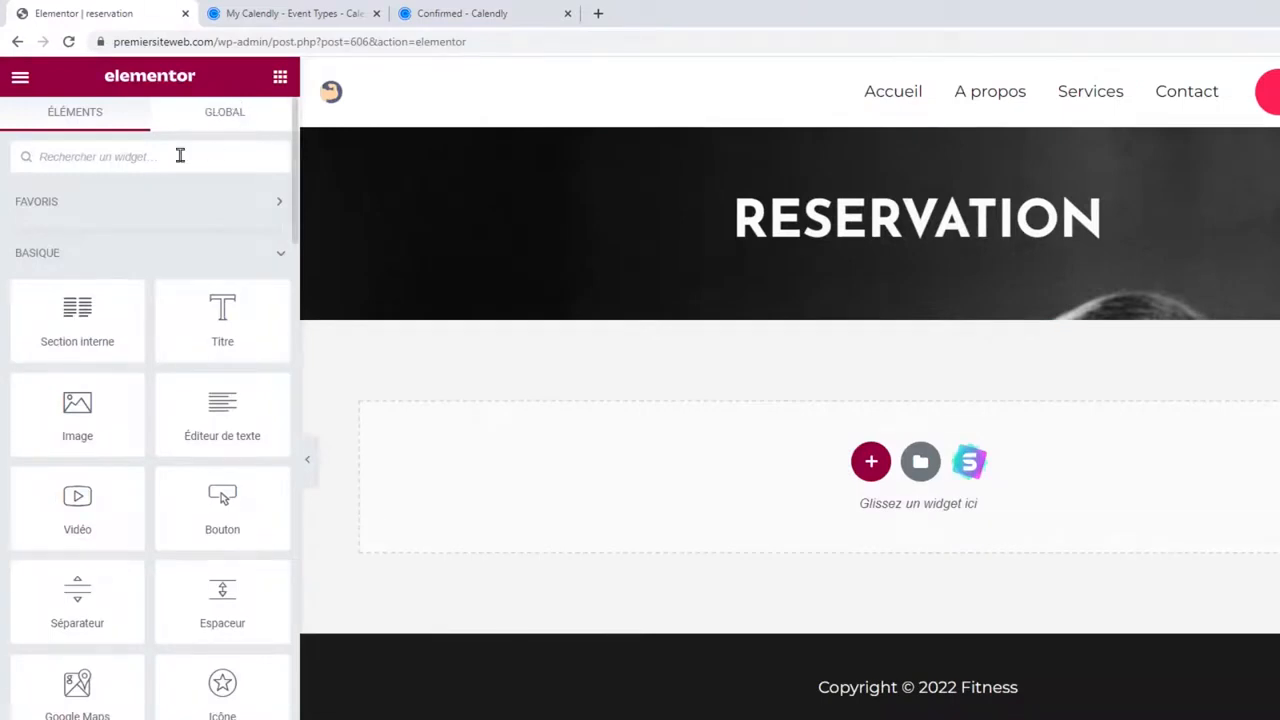
left_click(180, 155)
type("html")
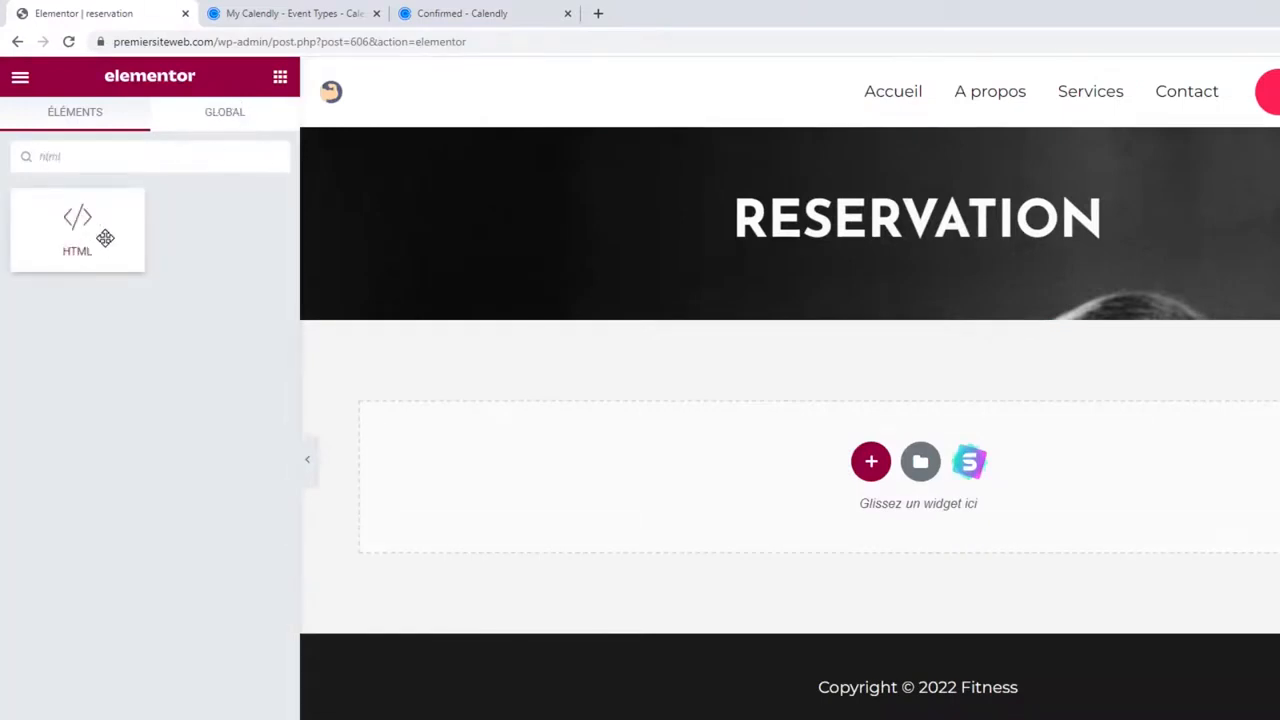
left_click_drag(105, 238, 846, 426)
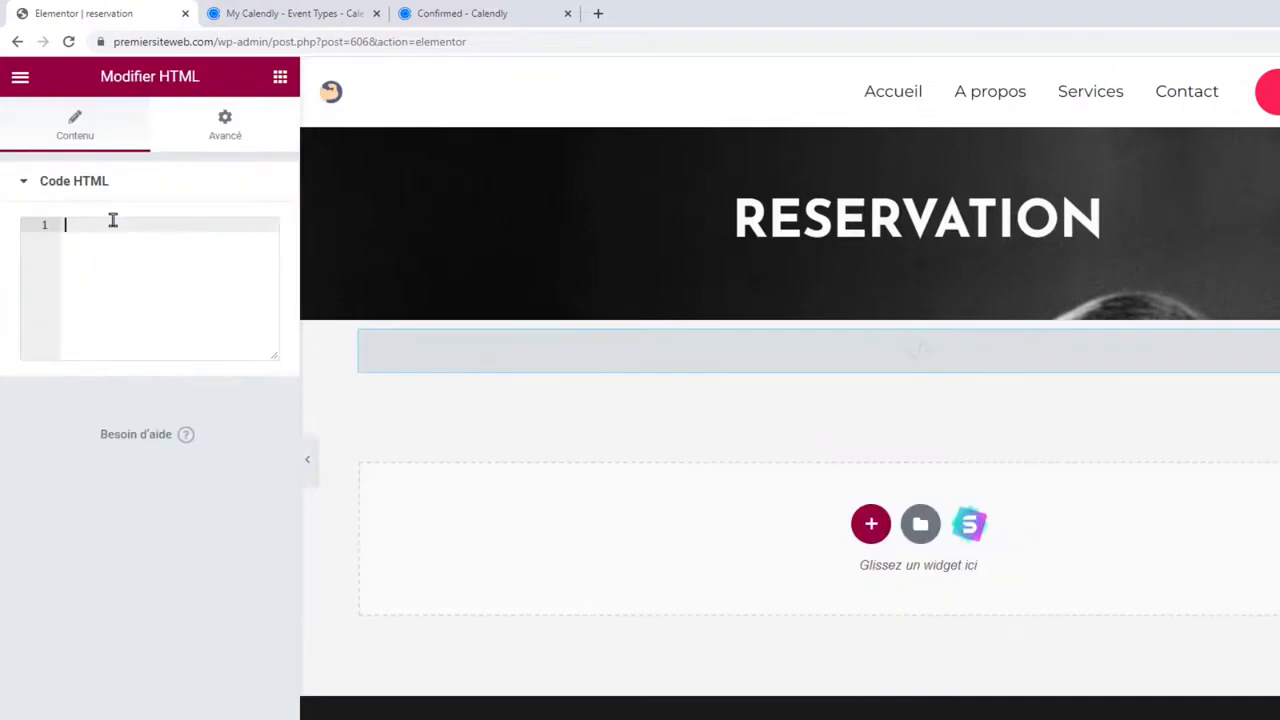
Paste the Calendly embed code into the HTML widget.
right_click(85, 222)
left_click(148, 340)
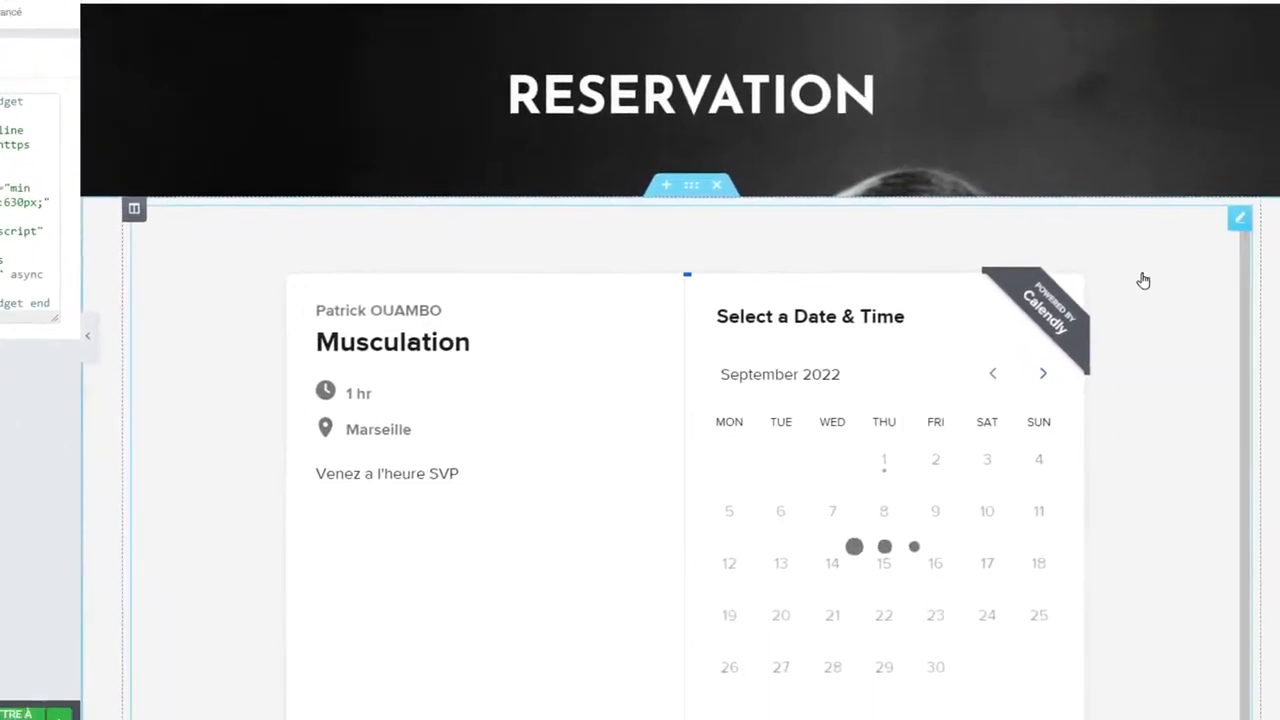
scroll(1241, 215, "down", 7)
scroll(1242, 216, "up", 4)
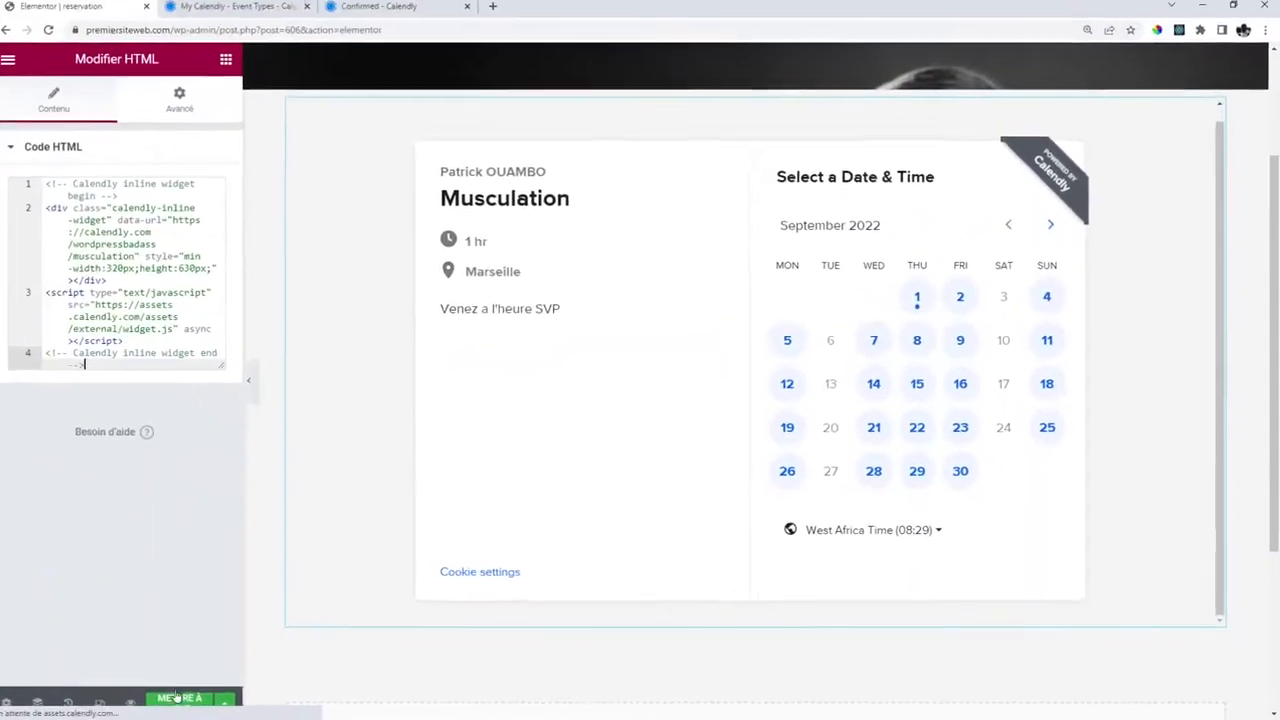
Check the live Reservation page in a new tab to confirm the booking calendar appears.
left_click(492, 6)
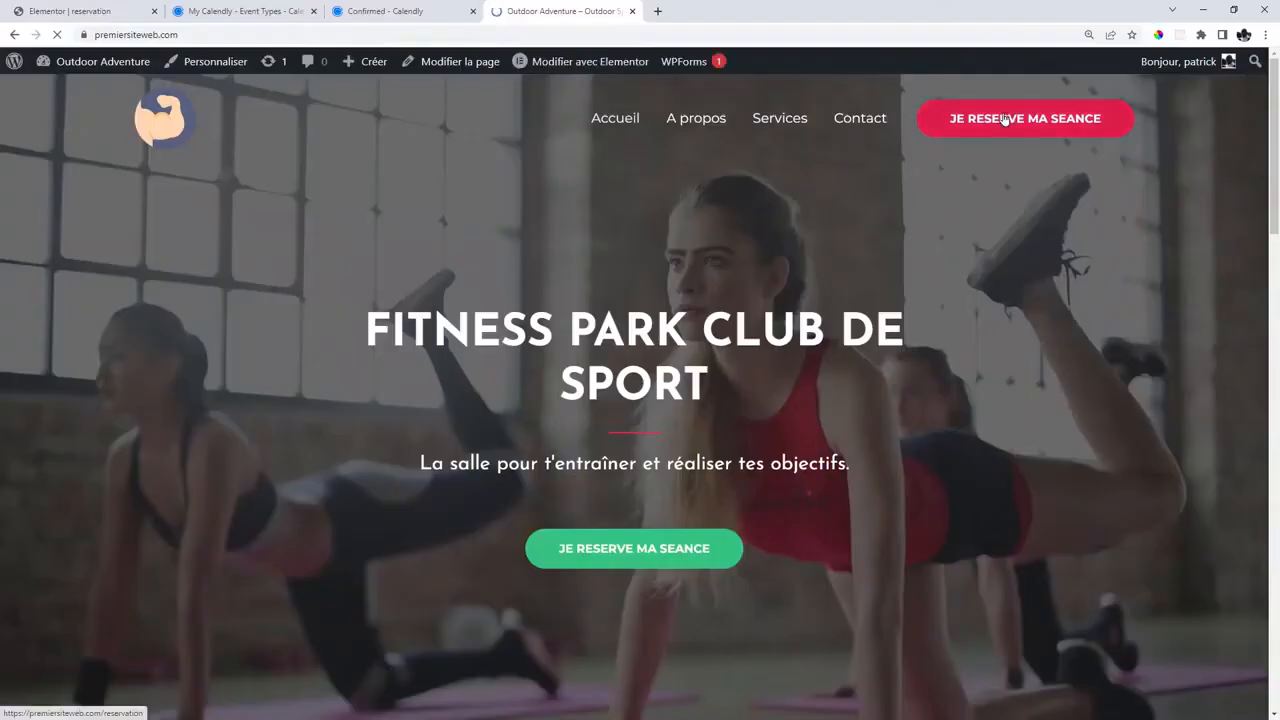
left_click(1005, 118)
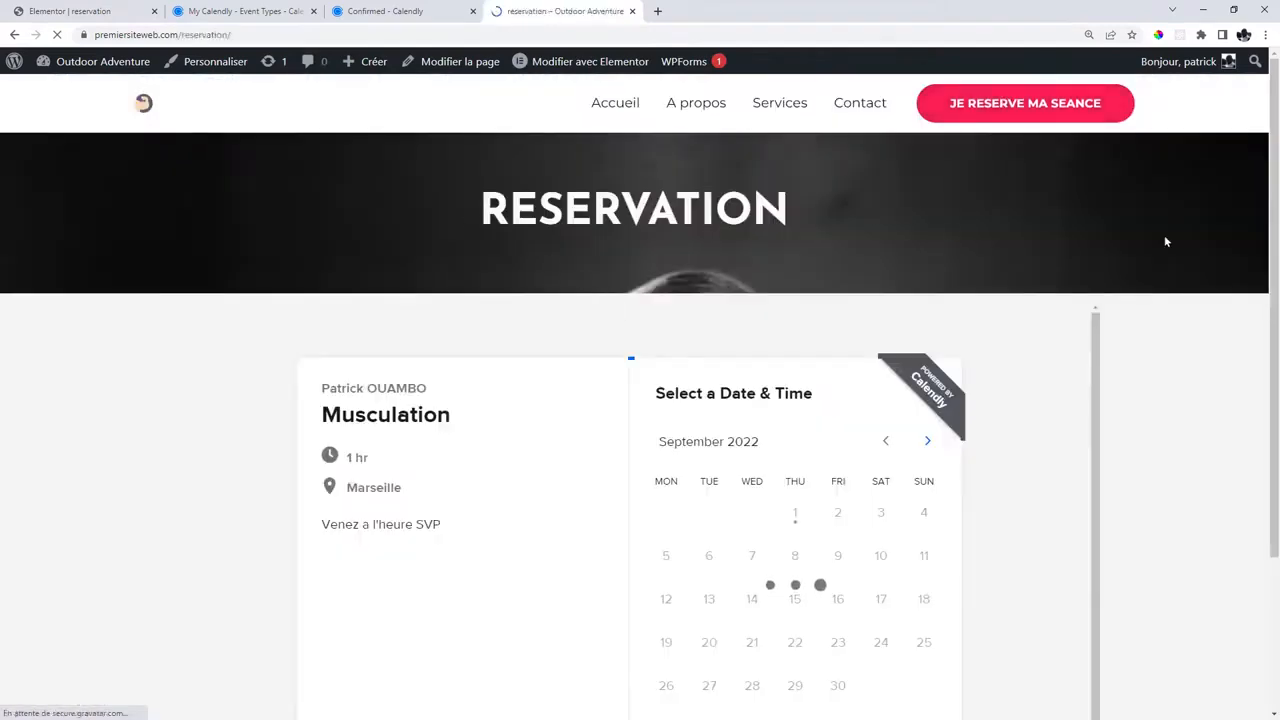
scroll(1164, 235, "down", 2)
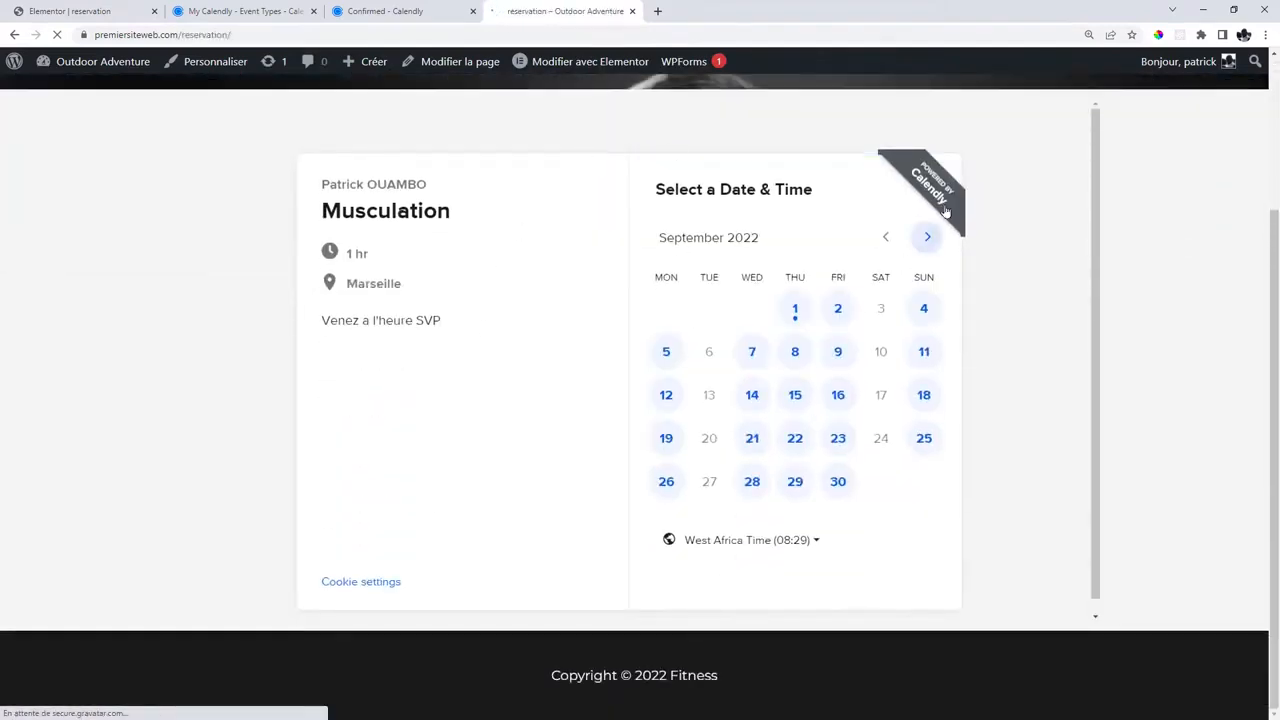
scroll(1061, 248, "down", 1)
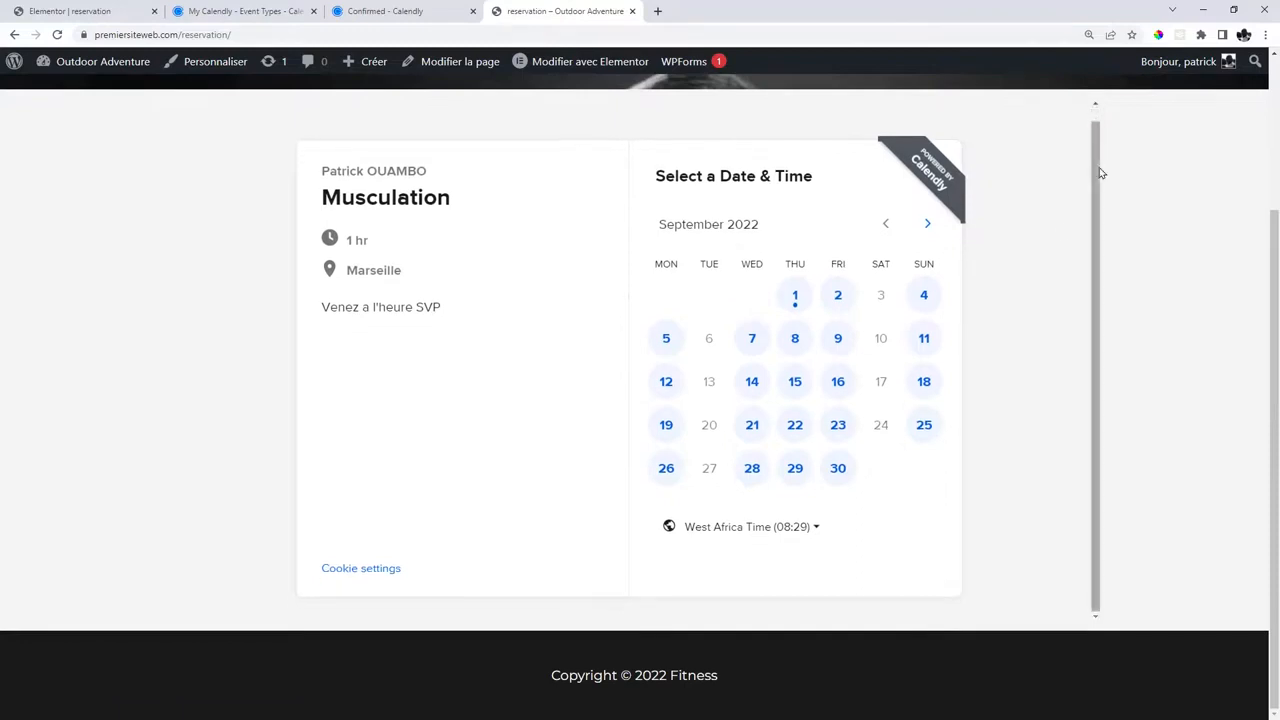
left_click_drag(1097, 247, 1091, 210)
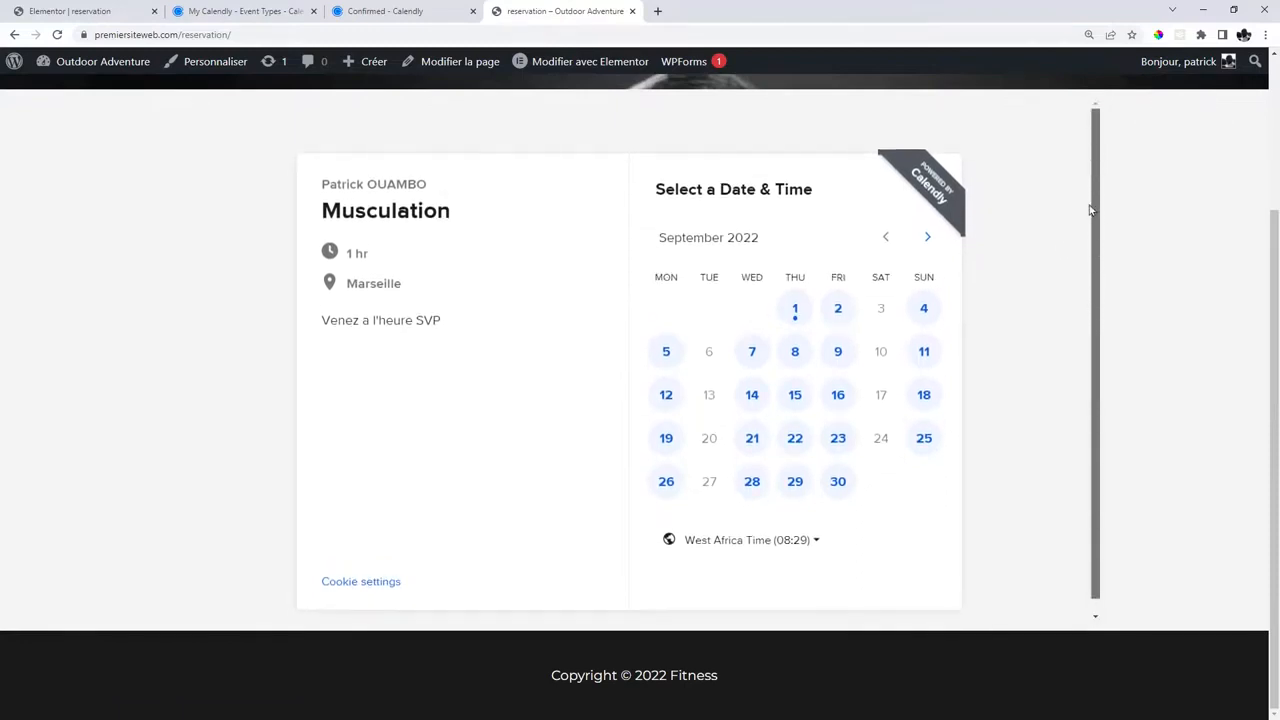
scroll(608, 437, "up", 2)
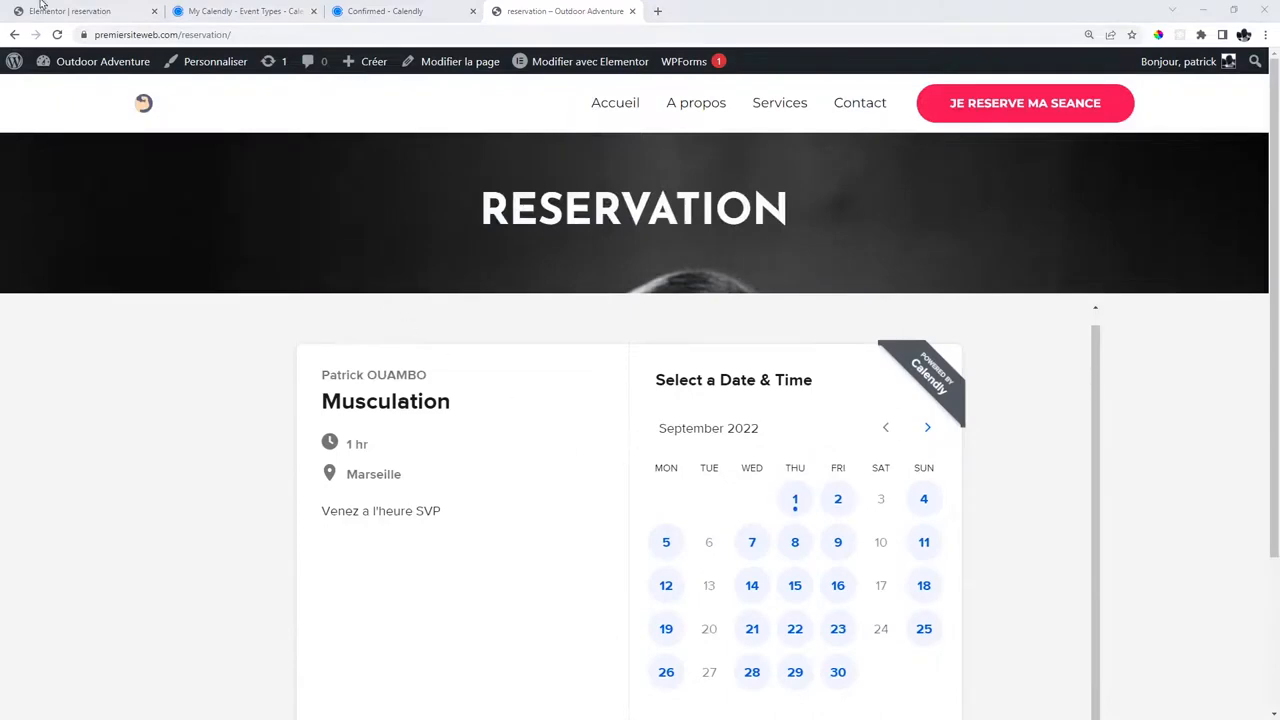
left_click(40, 8)
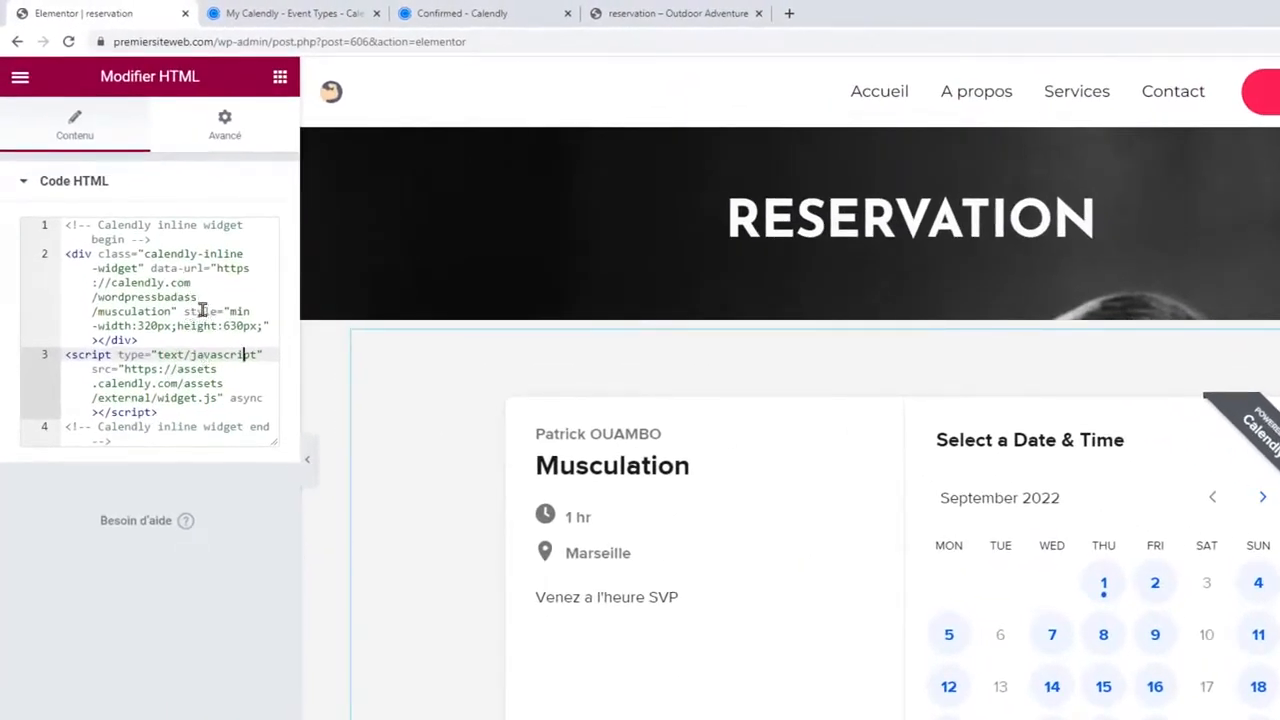
Change the Calendly embed height from 630px to 680px and update the page.
left_click_drag(269, 326, 177, 326)
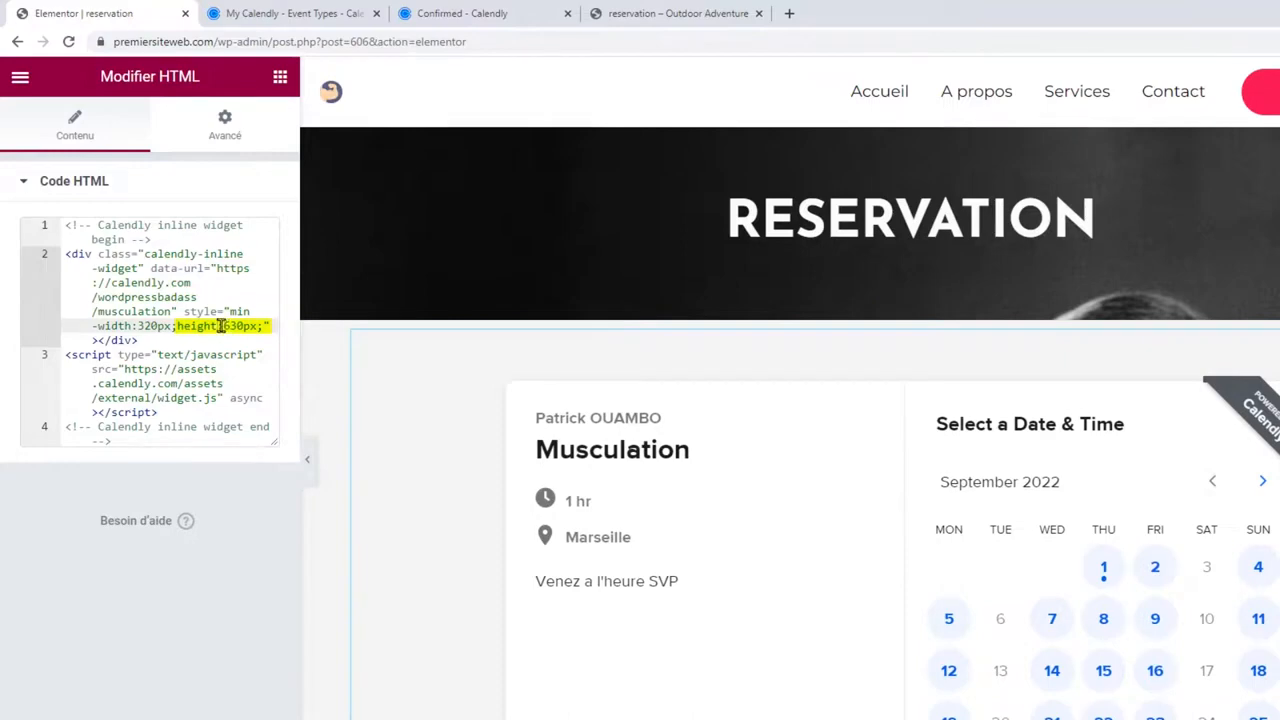
left_click(232, 326)
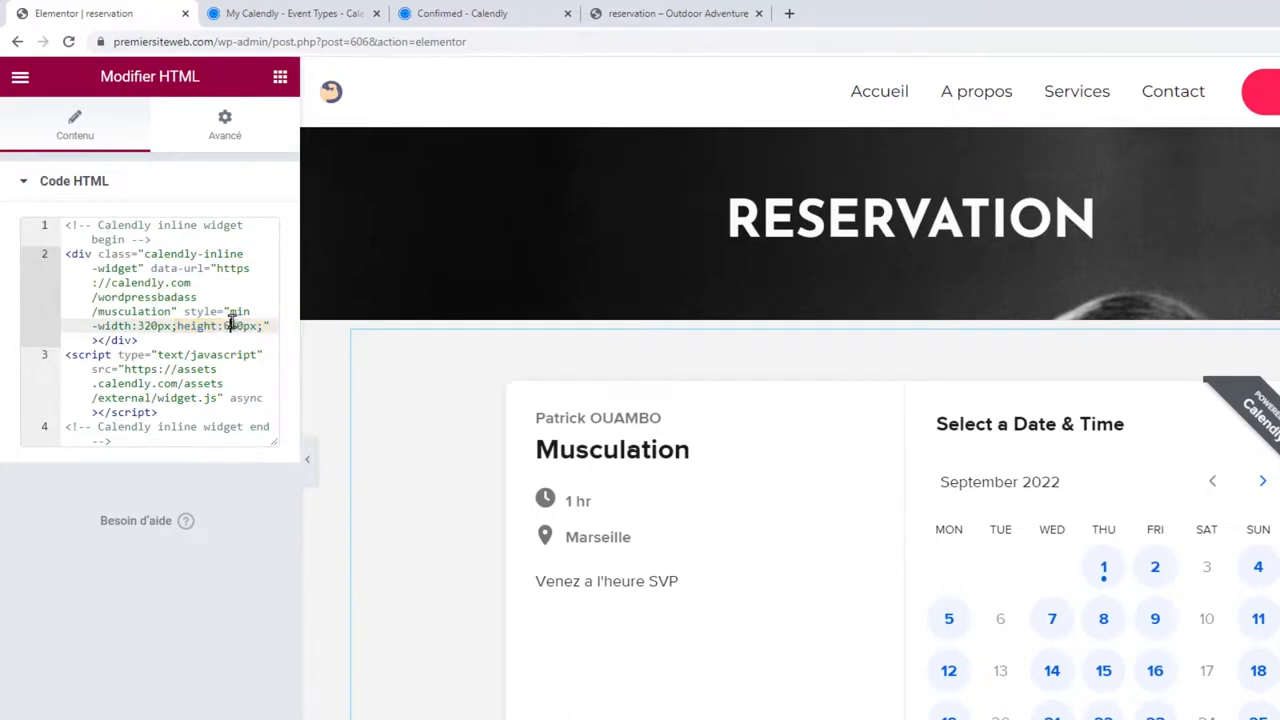
key("BackSpace")
type("8")
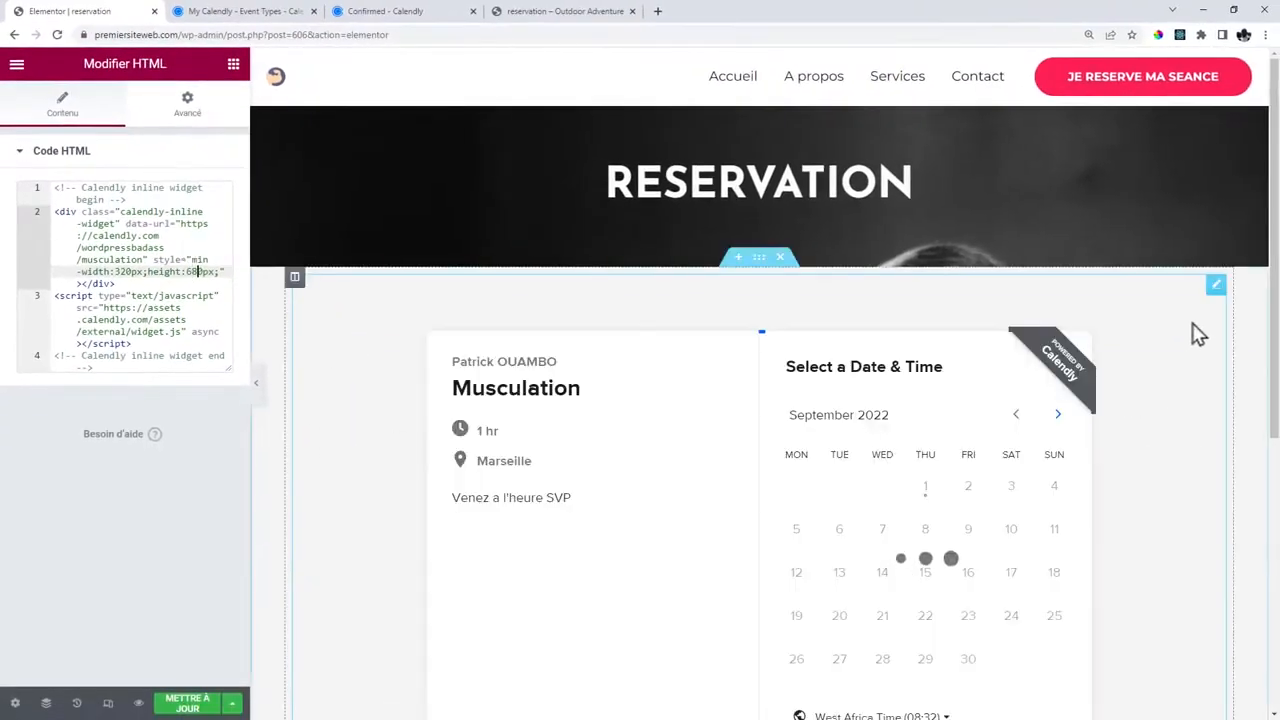
scroll(1170, 500, "down", 4)
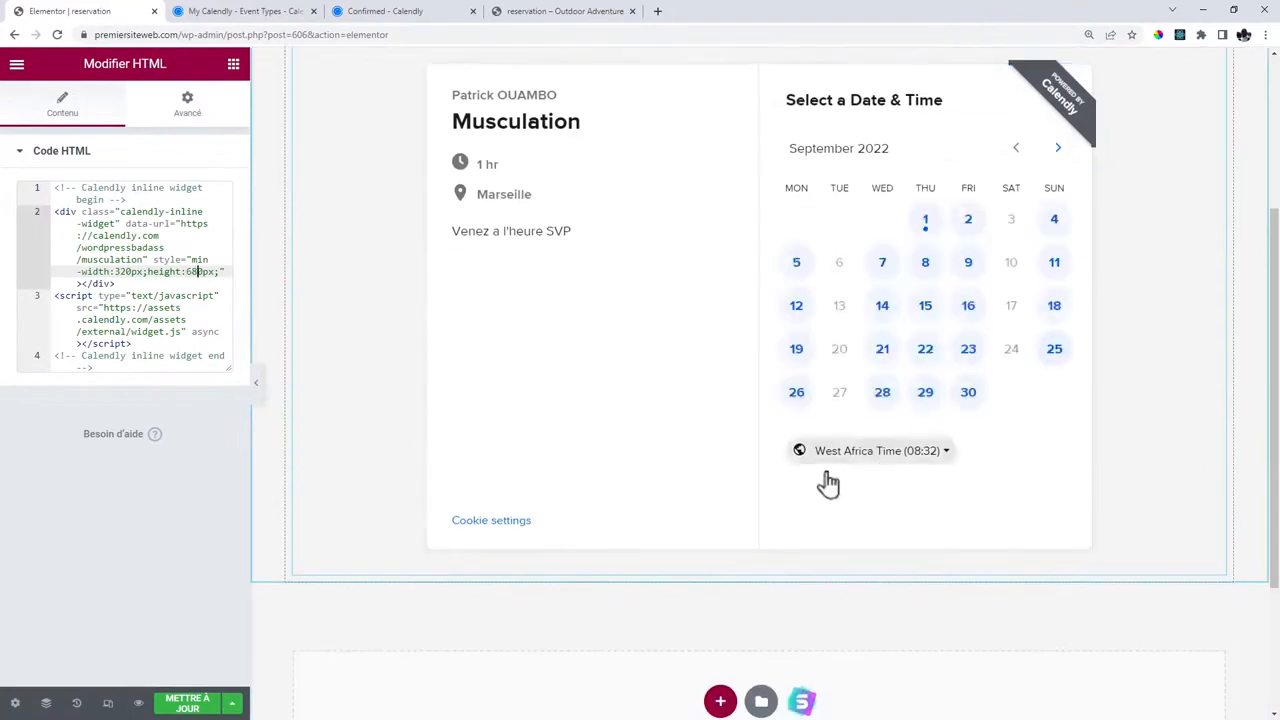
left_click(190, 703)
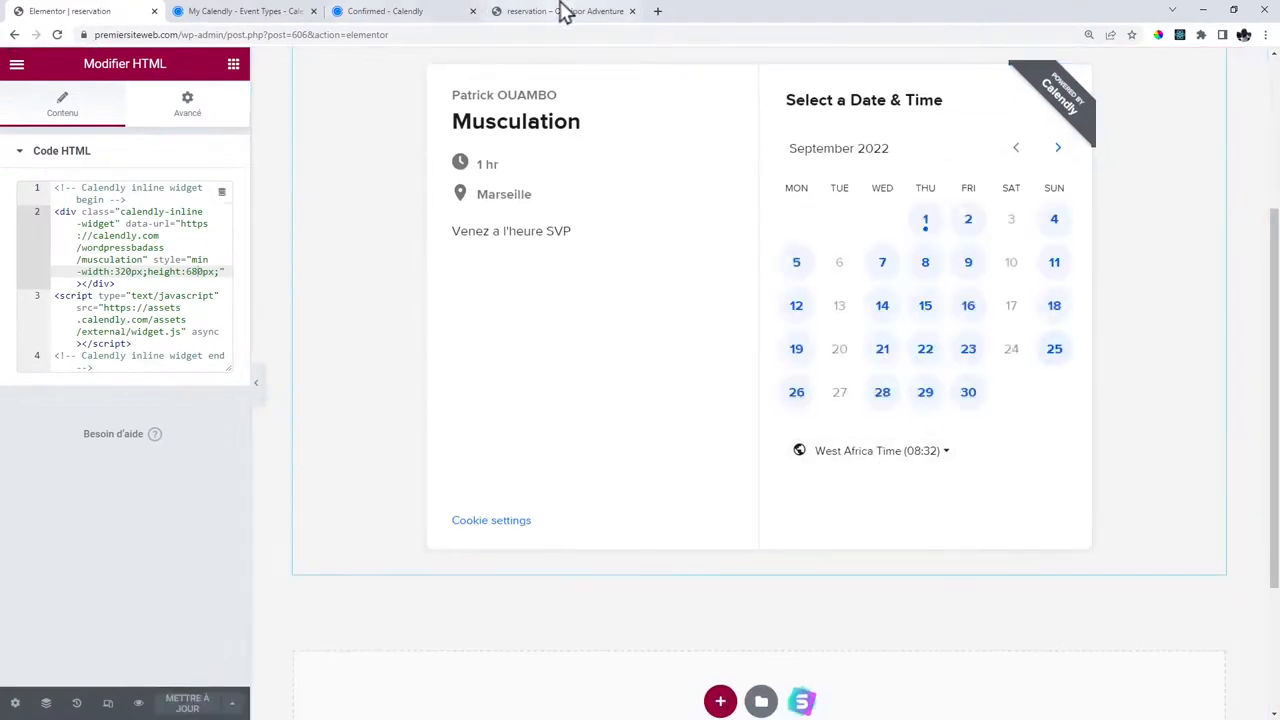
Reload the live Réservation page to check the taller calendar.
left_click(560, 11)
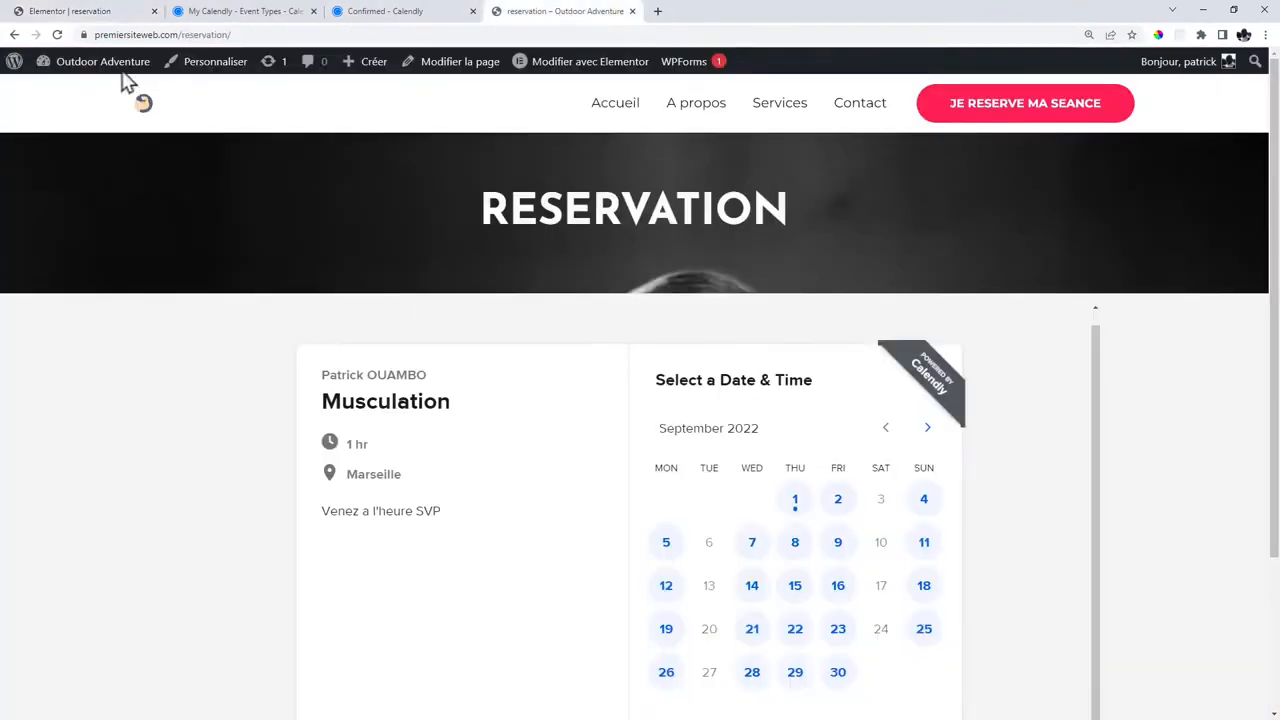
left_click(57, 34)
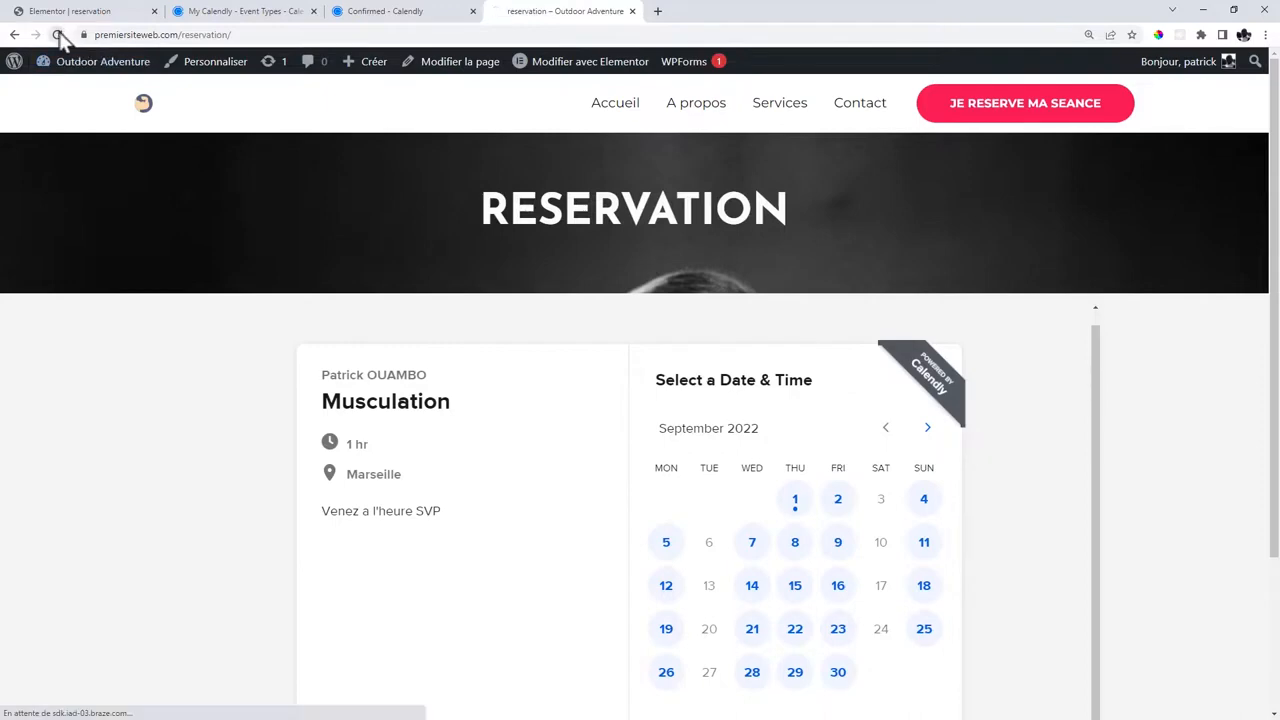
left_click(1263, 35)
In a private window, load premiersiteweb.com and go to the Réservation page.
left_click(1188, 90)
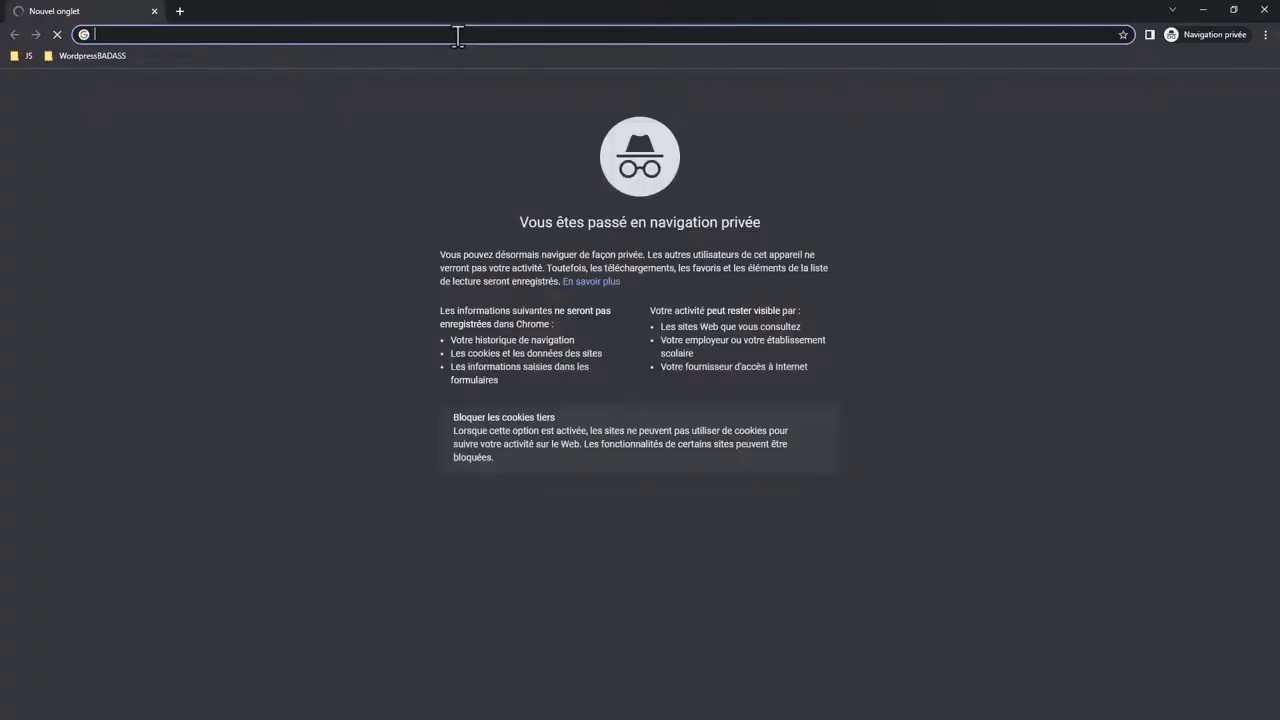
type("pre")
key("Return")
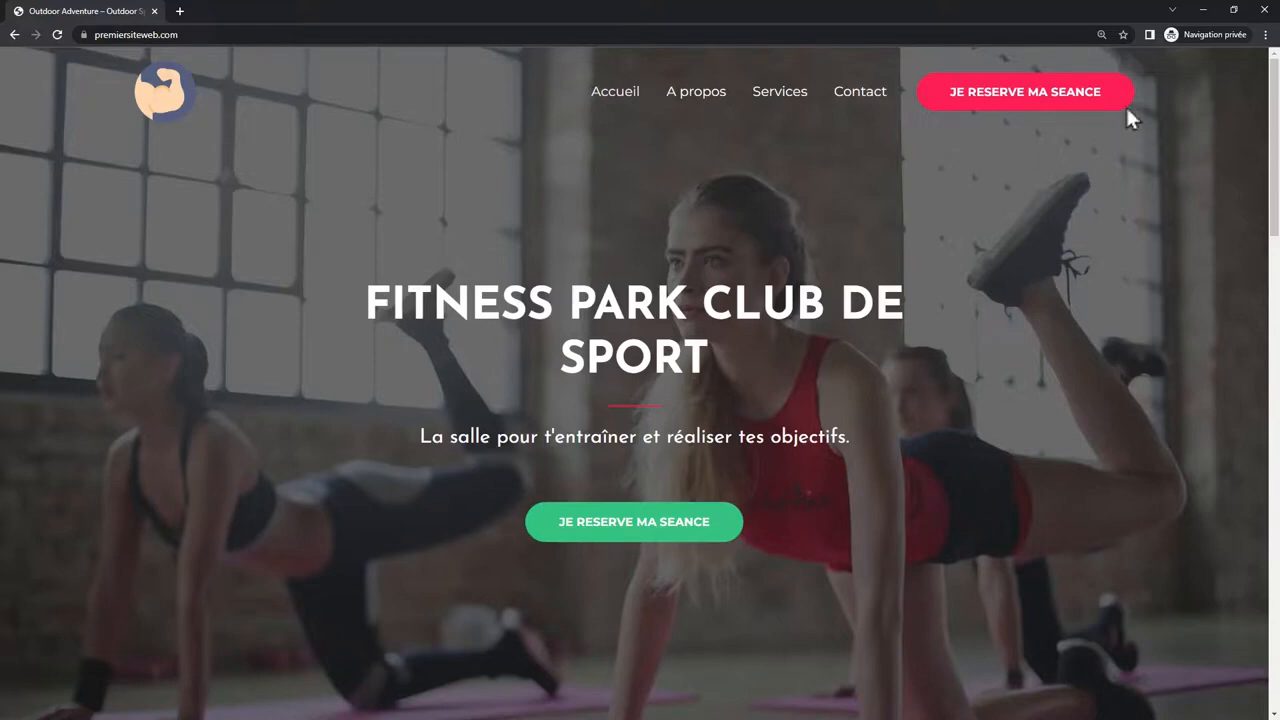
left_click(983, 99)
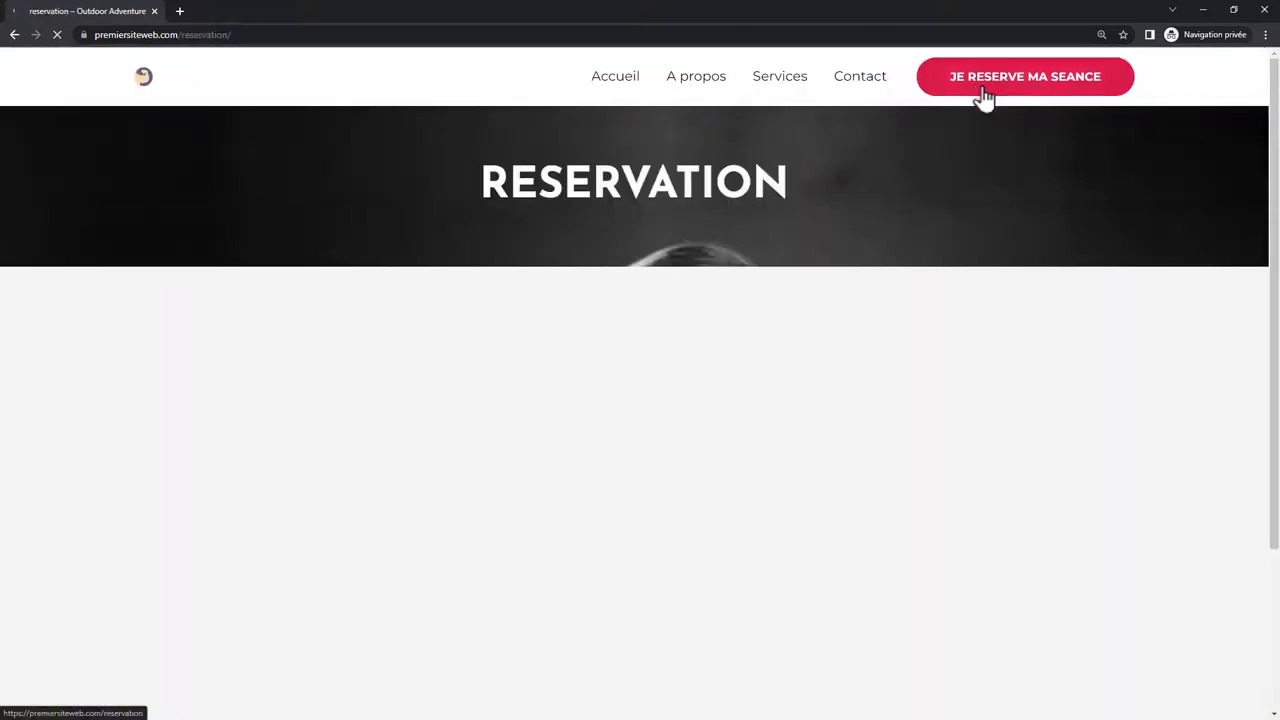
scroll(1063, 241, "down", 2)
scroll(1068, 252, "down", 1)
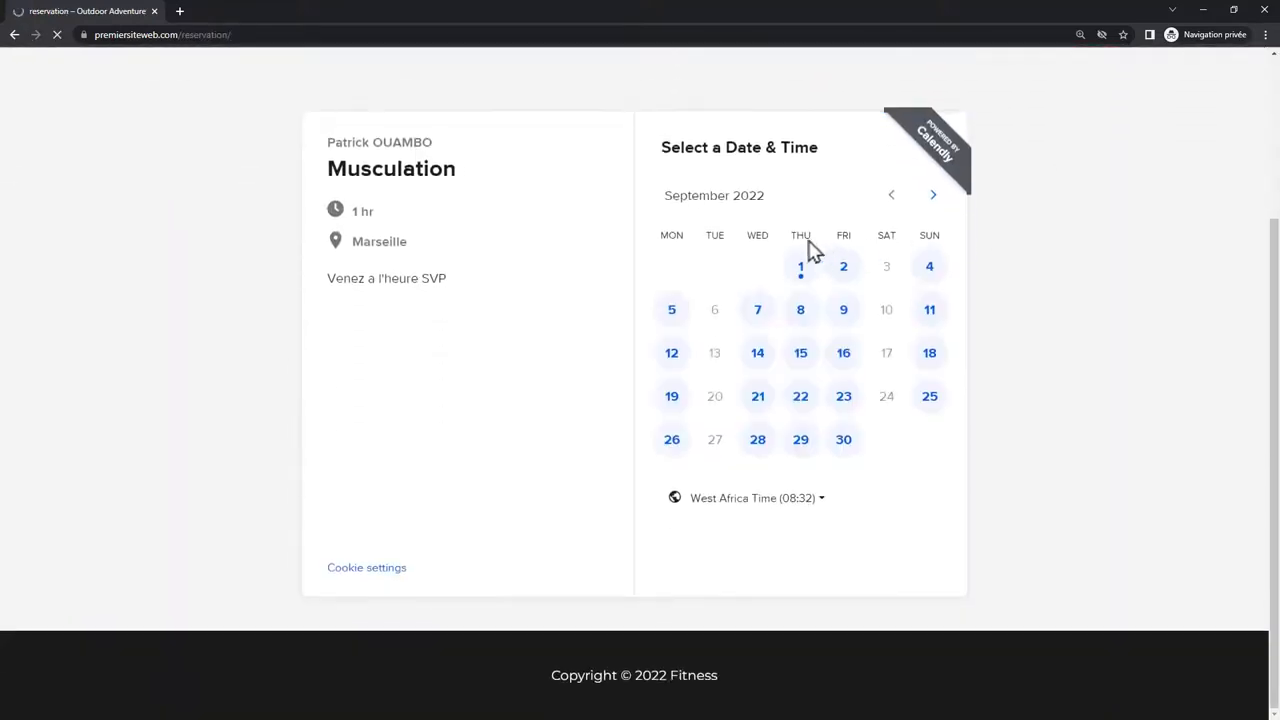
Pick Sunday, September 11 at 13:30 in the calendar and confirm the slot.
left_click(929, 312)
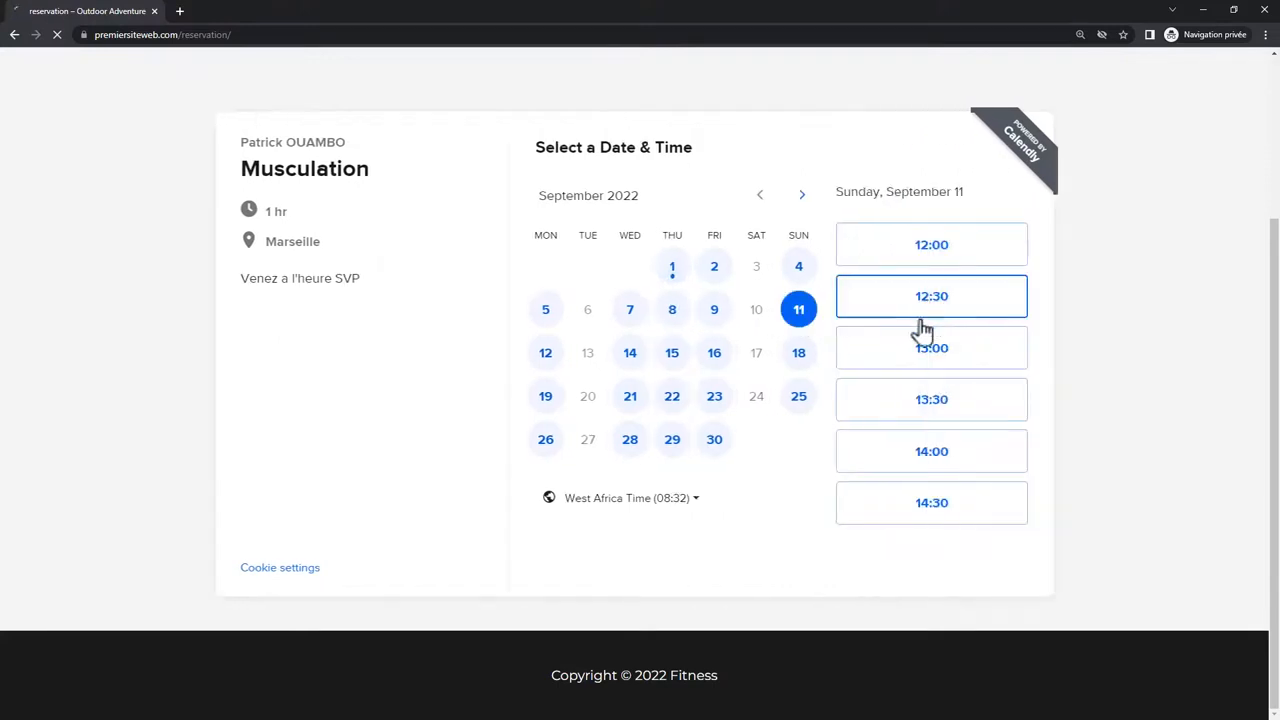
left_click(935, 400)
left_click(991, 414)
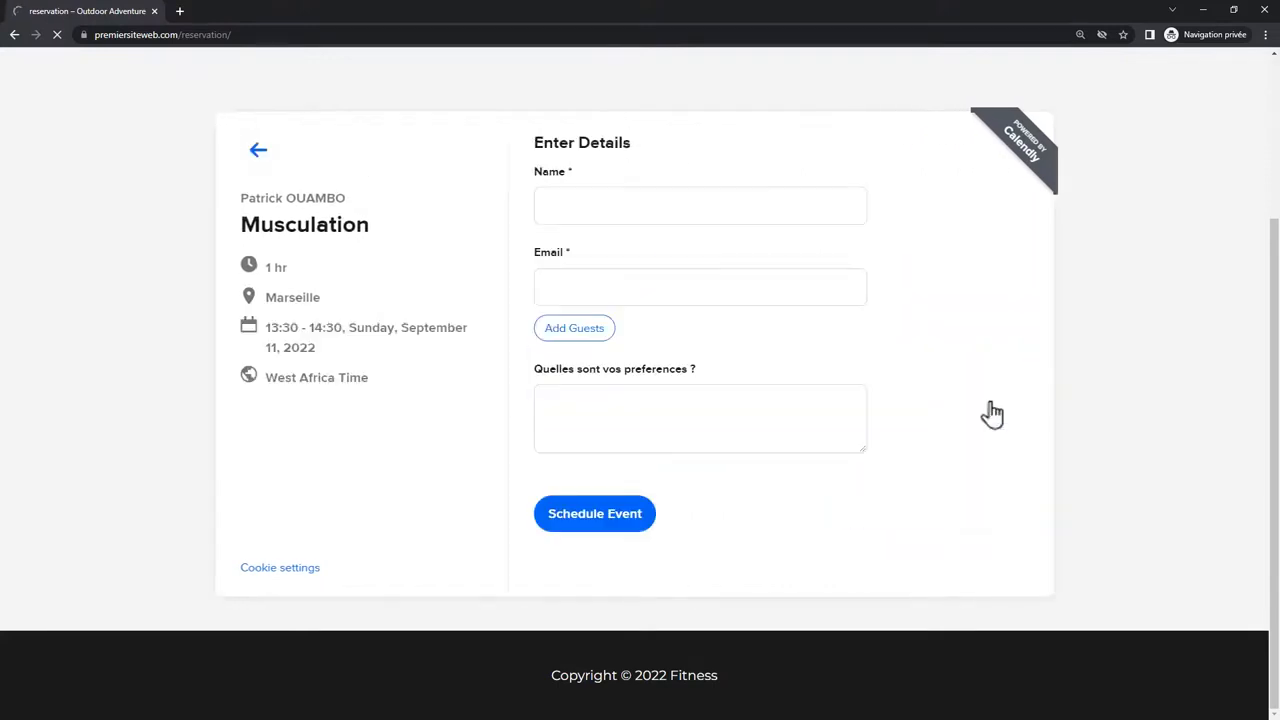
Enter the invitee's name and e-mail, preference MUSCU, schedule it, and close the window.
left_click(594, 204)
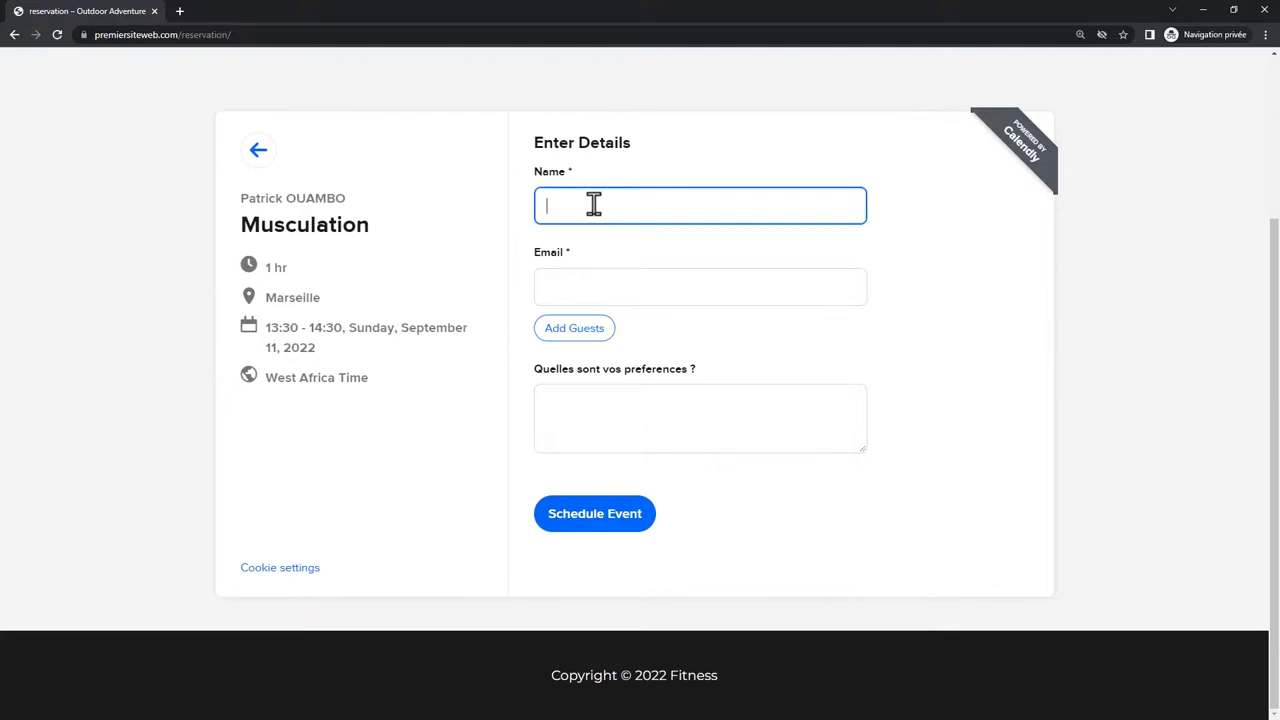
type("Georges")
left_click(571, 287)
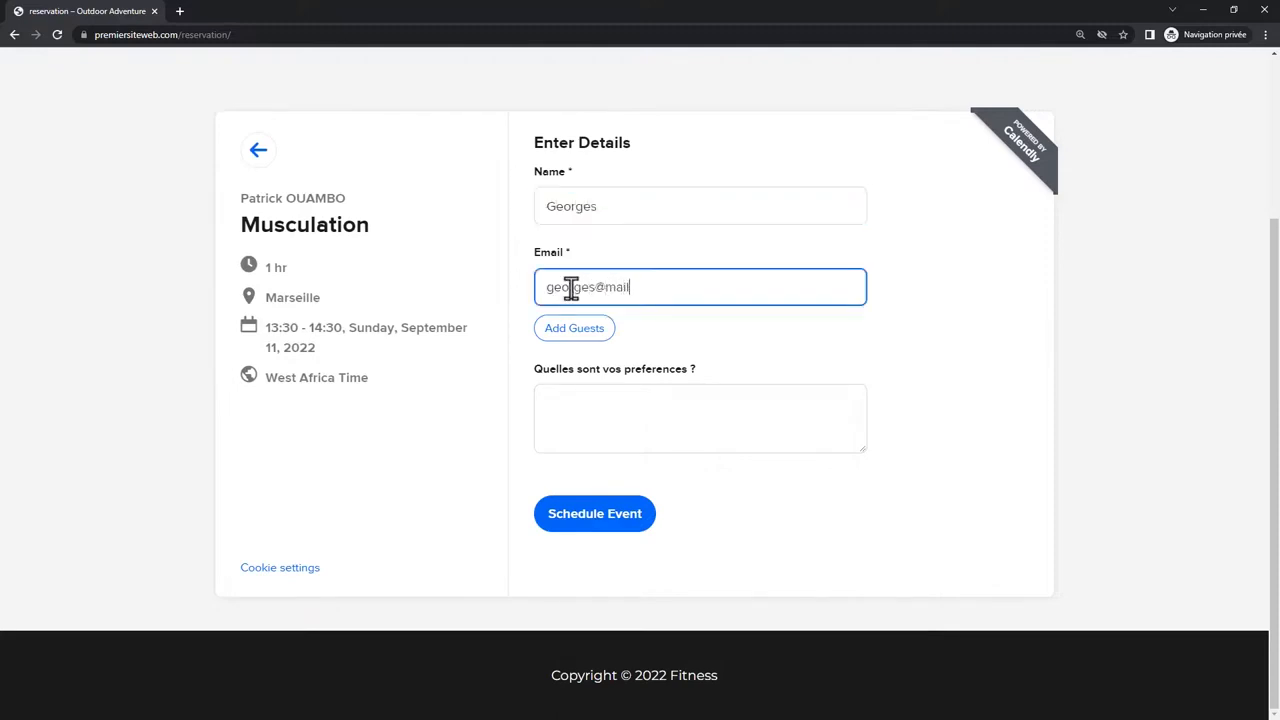
left_click(640, 415)
type("MUSCU")
left_click(595, 515)
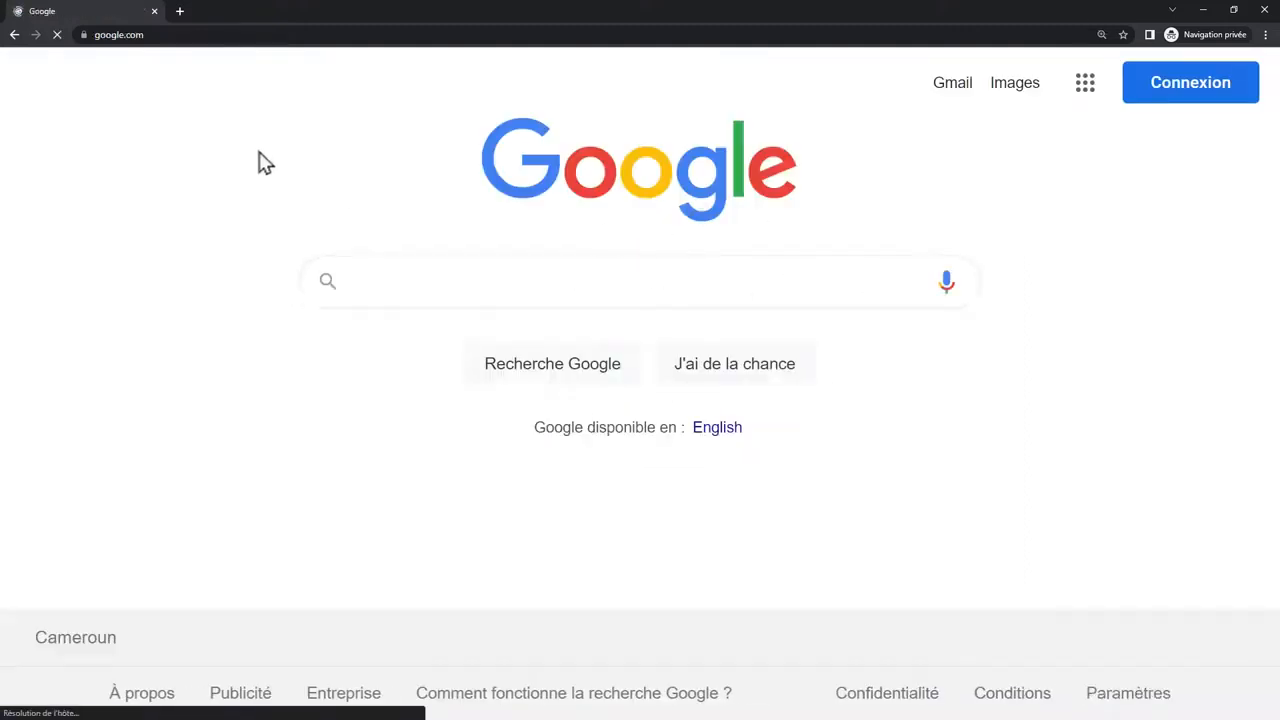
left_click(154, 11)
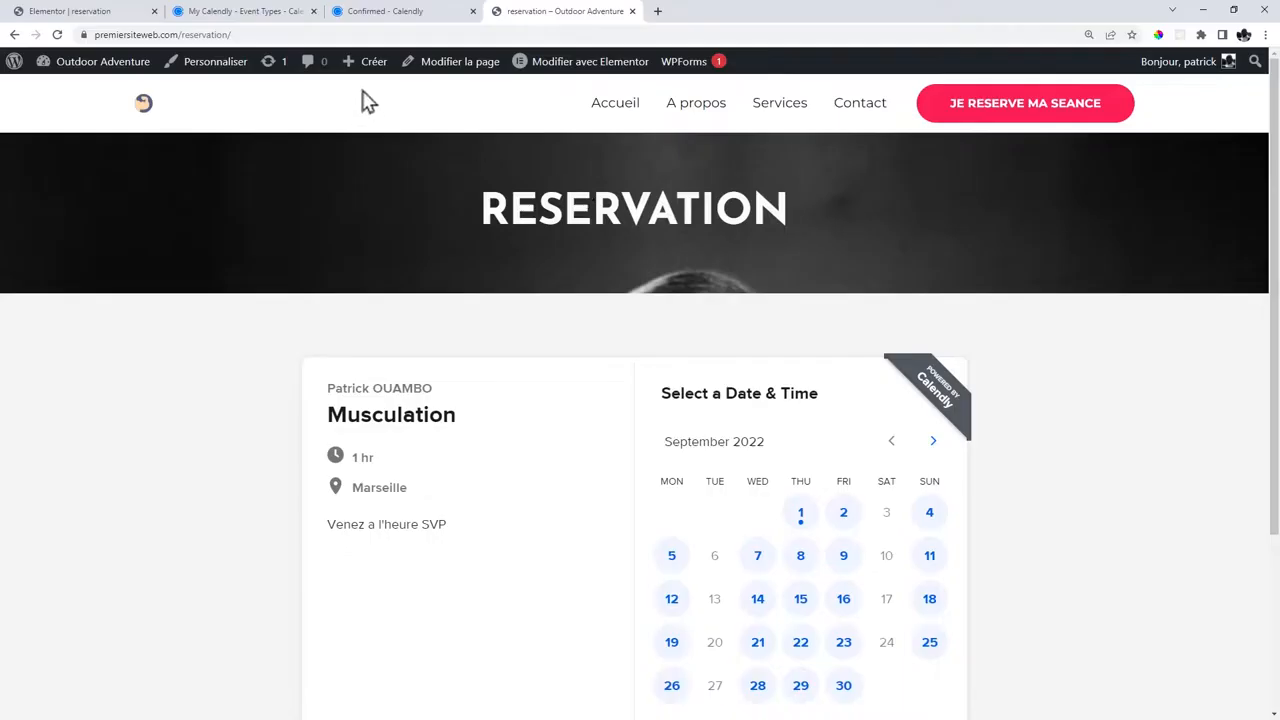
In a new tab, go to Gmail and open Calendly's new-event email.
left_click(658, 12)
left_click(574, 12)
left_click(686, 11)
left_click(597, 34)
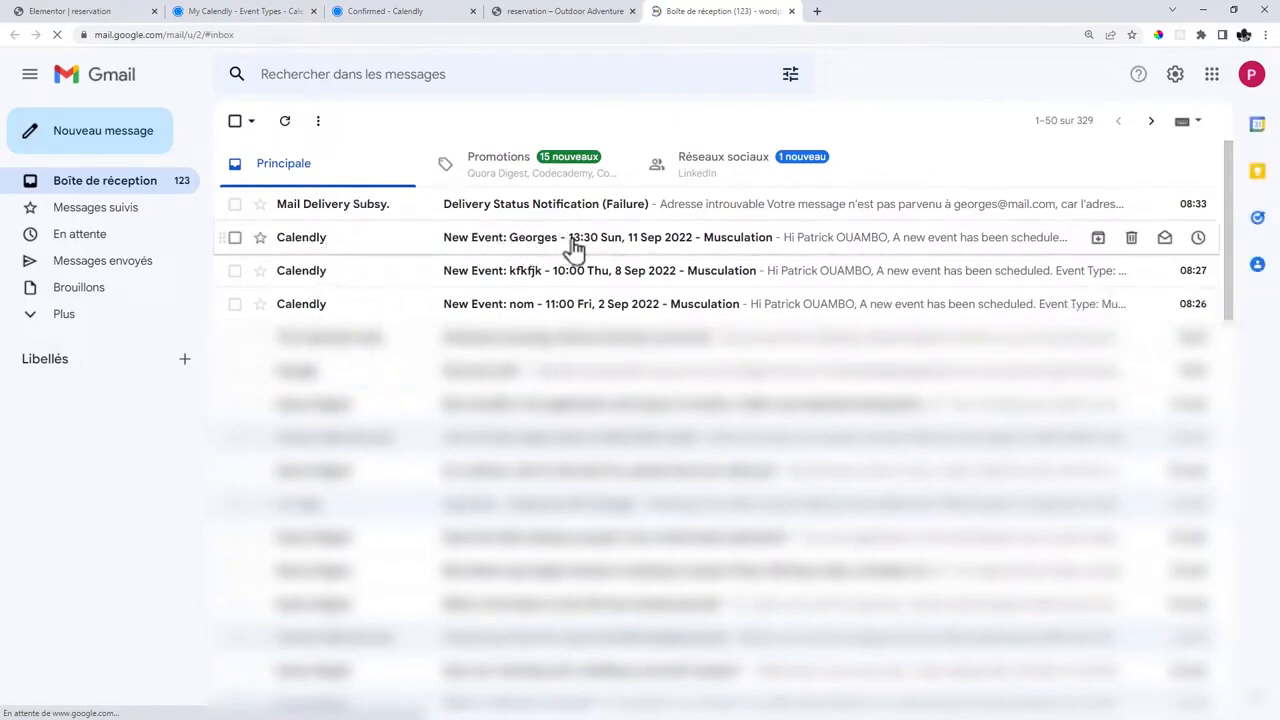
left_click(545, 247)
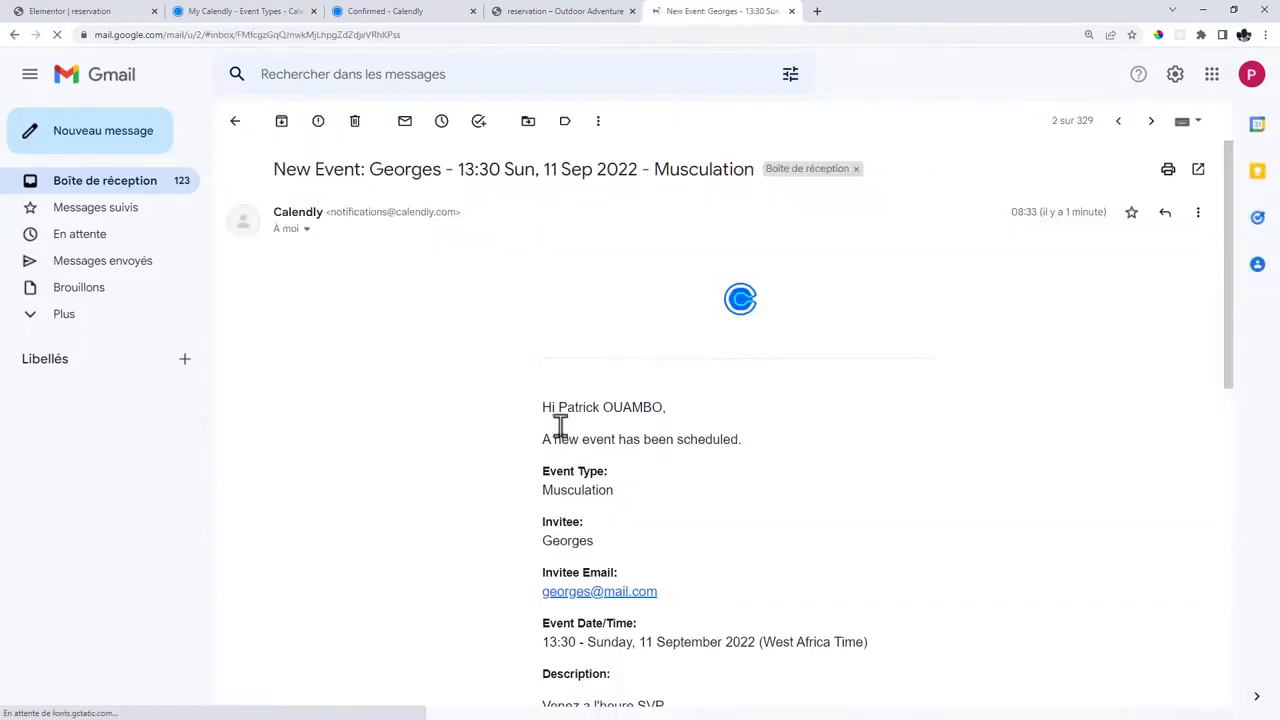
Review the 13:30 September 11 booking details, then go back to the Elementor editor.
scroll(650, 425, "down", 2)
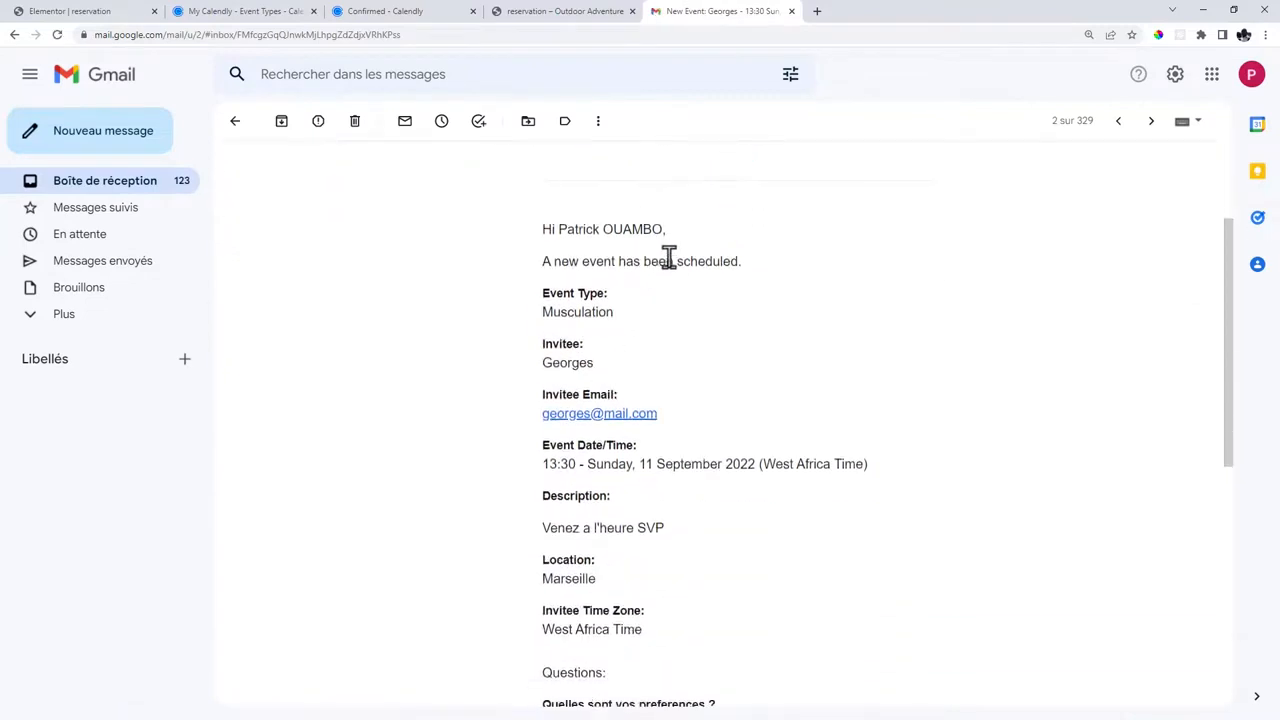
triple_click(668, 258)
left_click(734, 264)
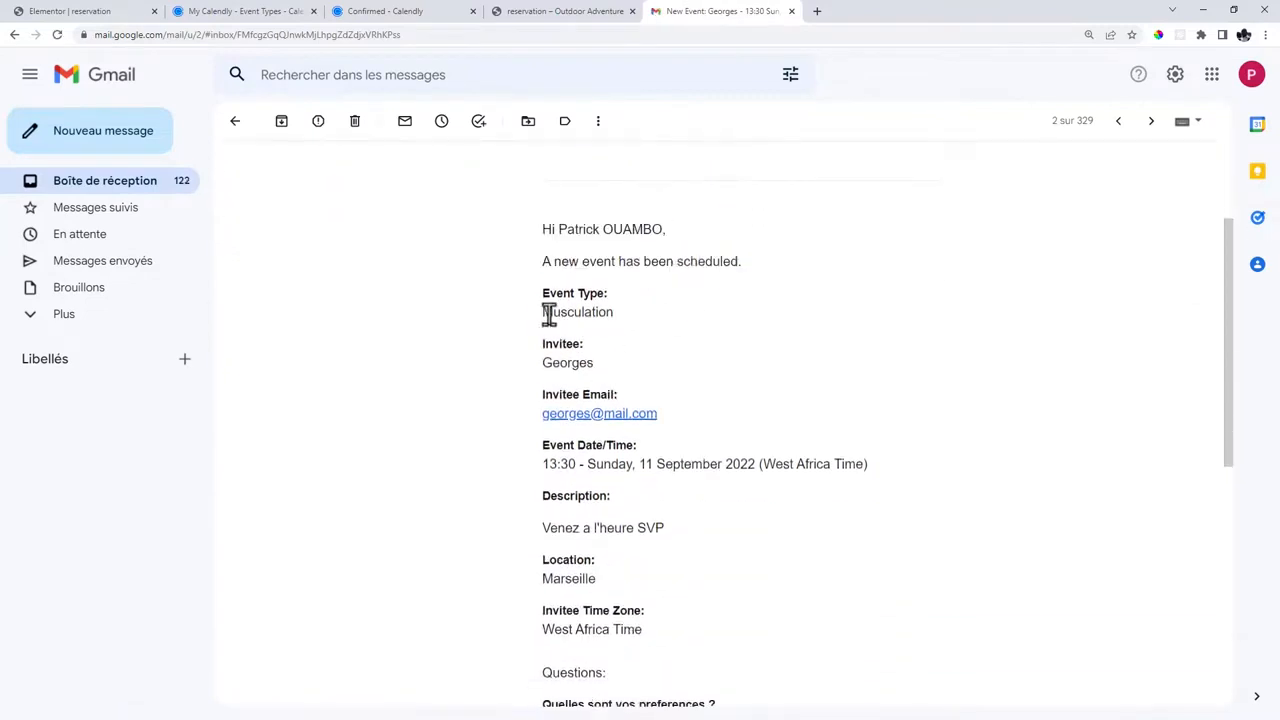
left_click_drag(543, 314, 610, 312)
scroll(620, 323, "down", 2)
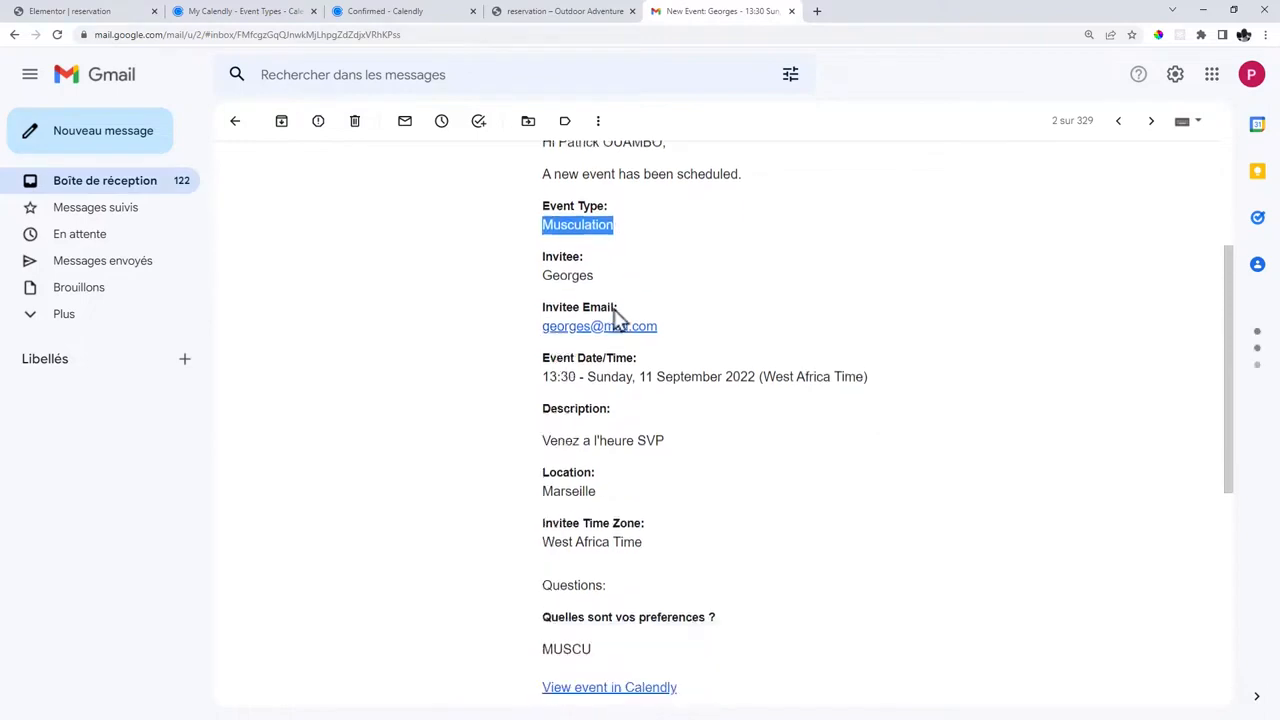
left_click_drag(580, 185, 559, 185)
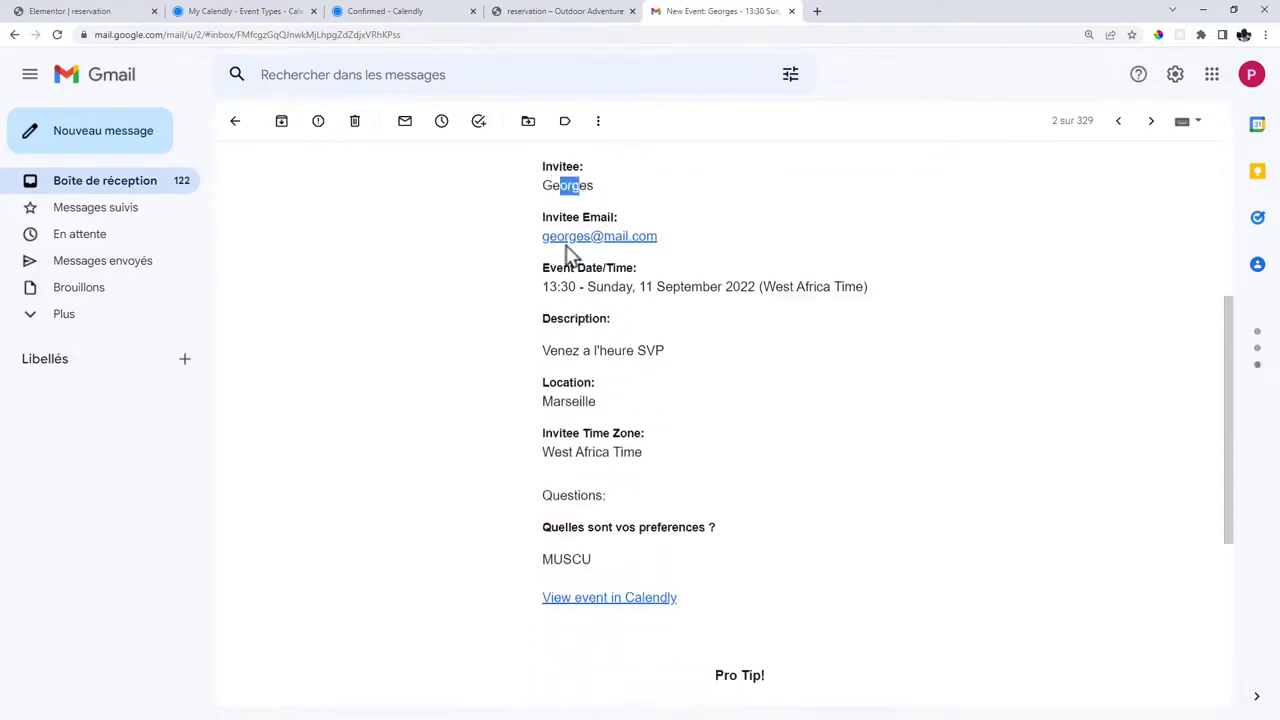
left_click(665, 250)
left_click_drag(541, 350, 686, 357)
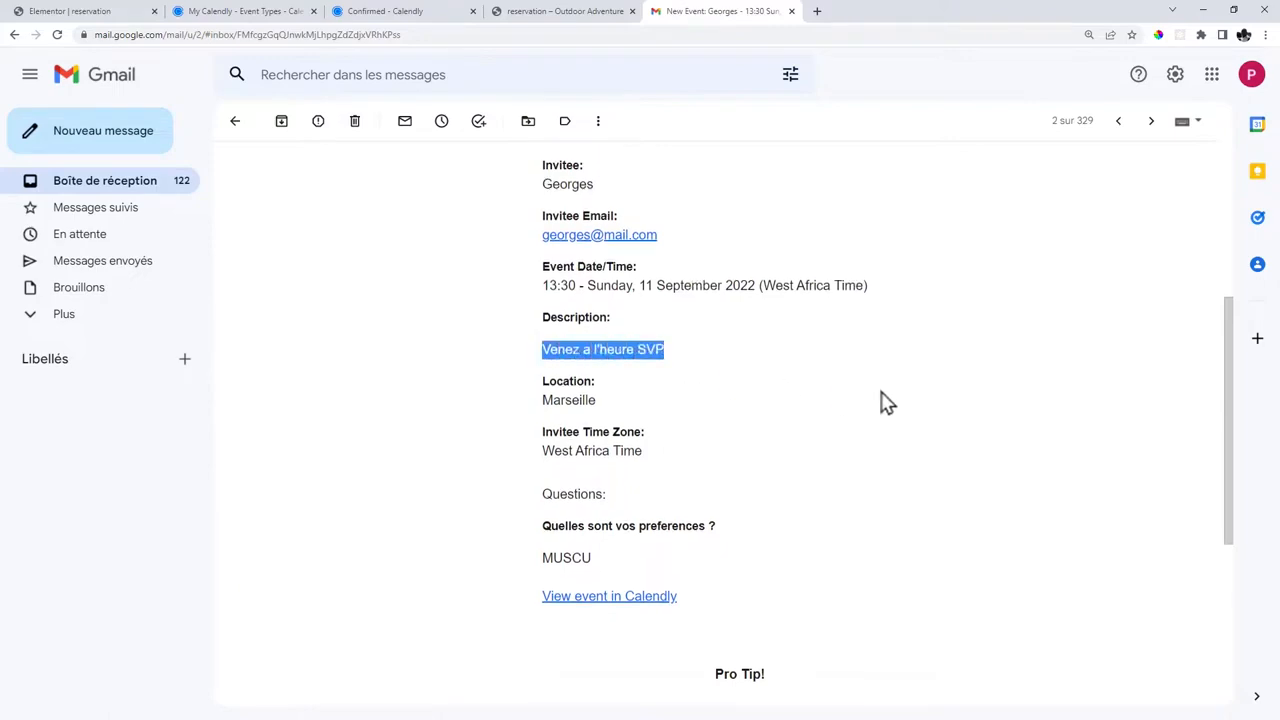
scroll(886, 403, "down", 4)
scroll(886, 403, "up", 2)
left_click(70, 11)
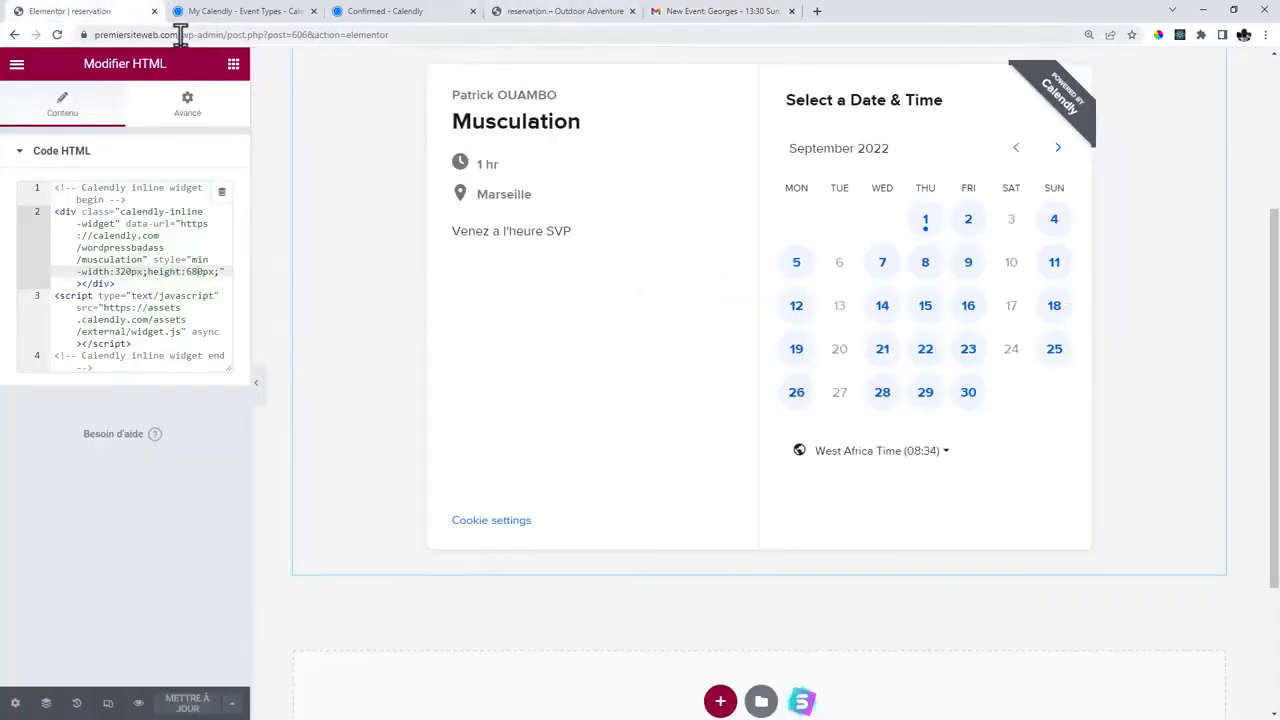
Trim the address to premiersiteweb.com and scroll the Fitness Park homepage down to its footer.
left_click_drag(180, 34, 570, 38)
key("BackSpace")
key("Return")
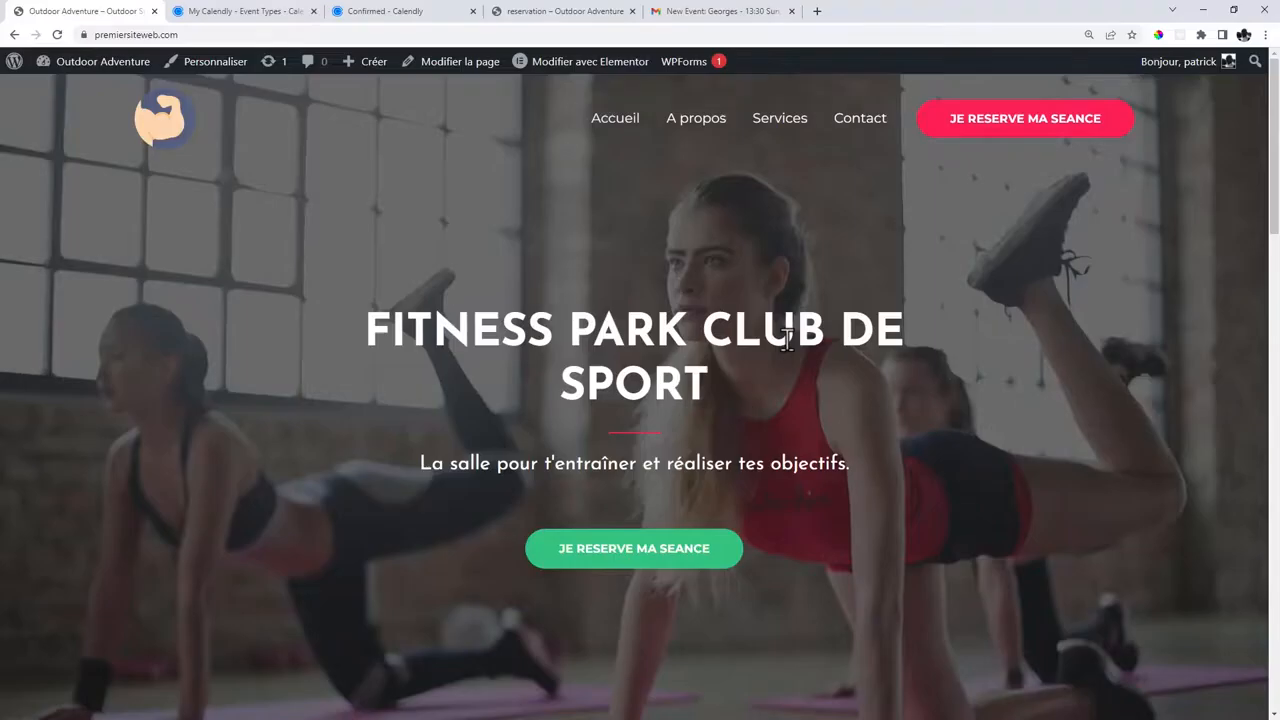
scroll(982, 458, "down", 15)
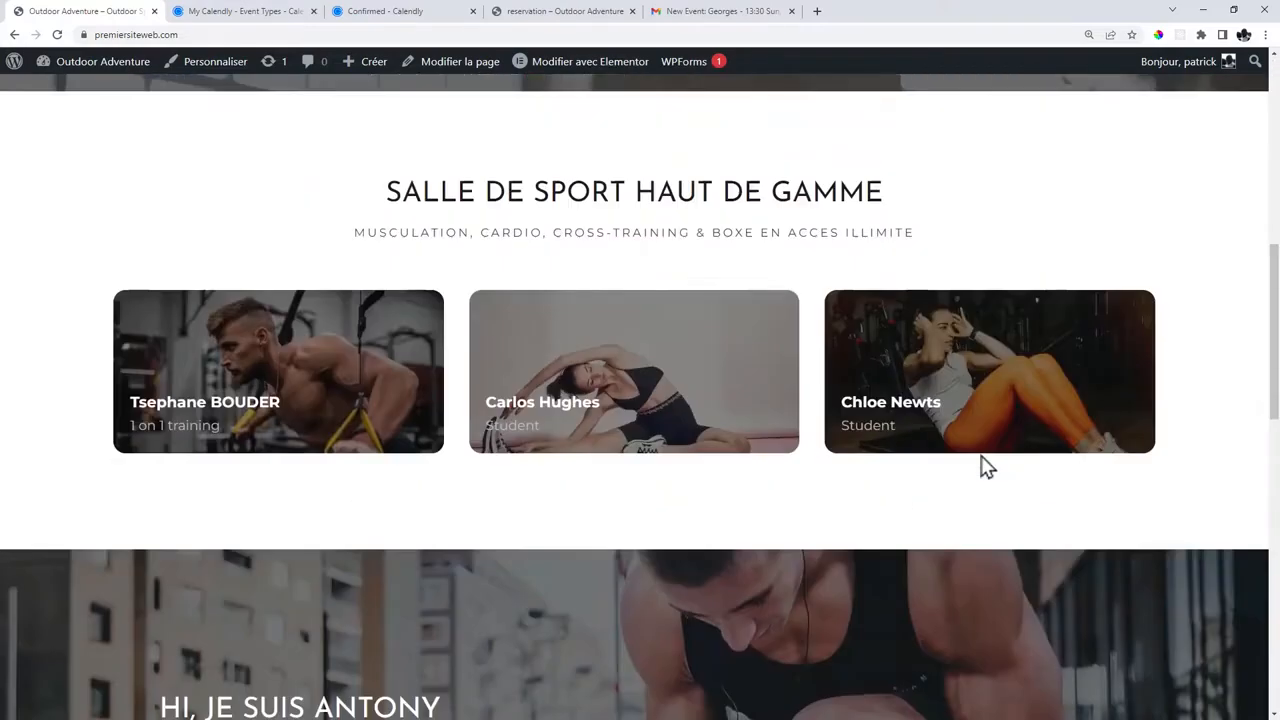
scroll(982, 465, "down", 5)
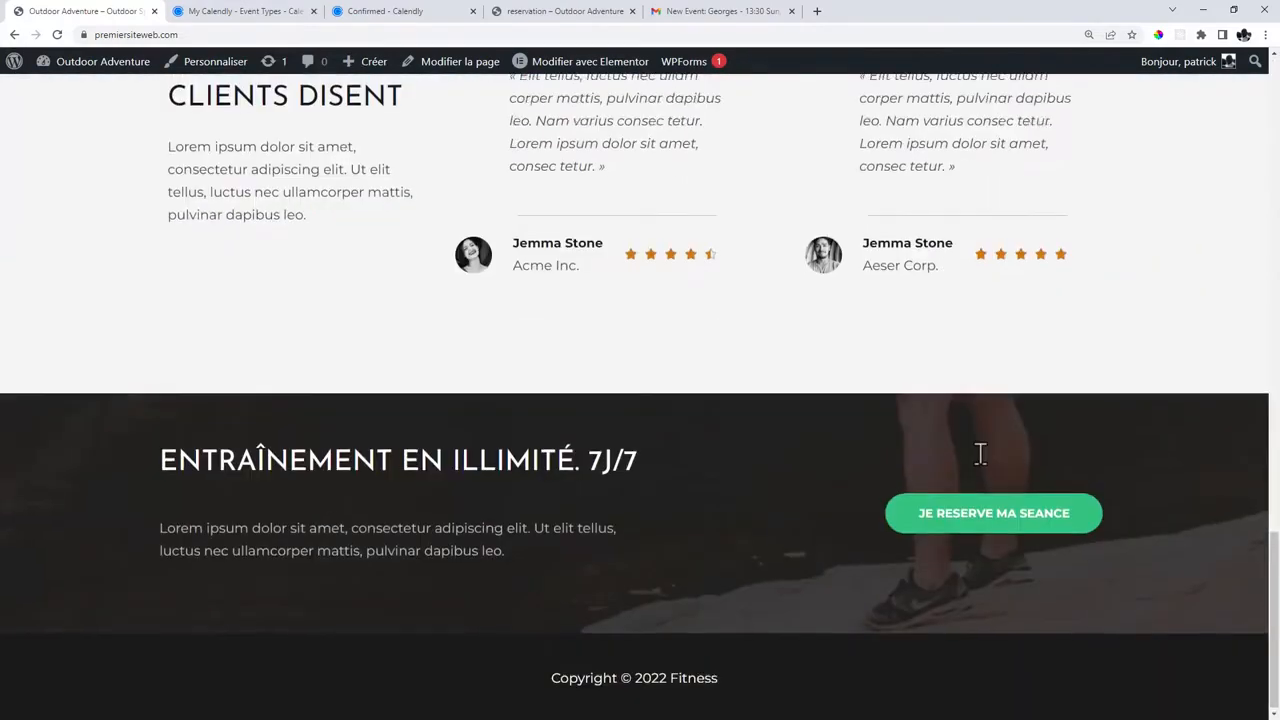
scroll(980, 454, "up", 20)
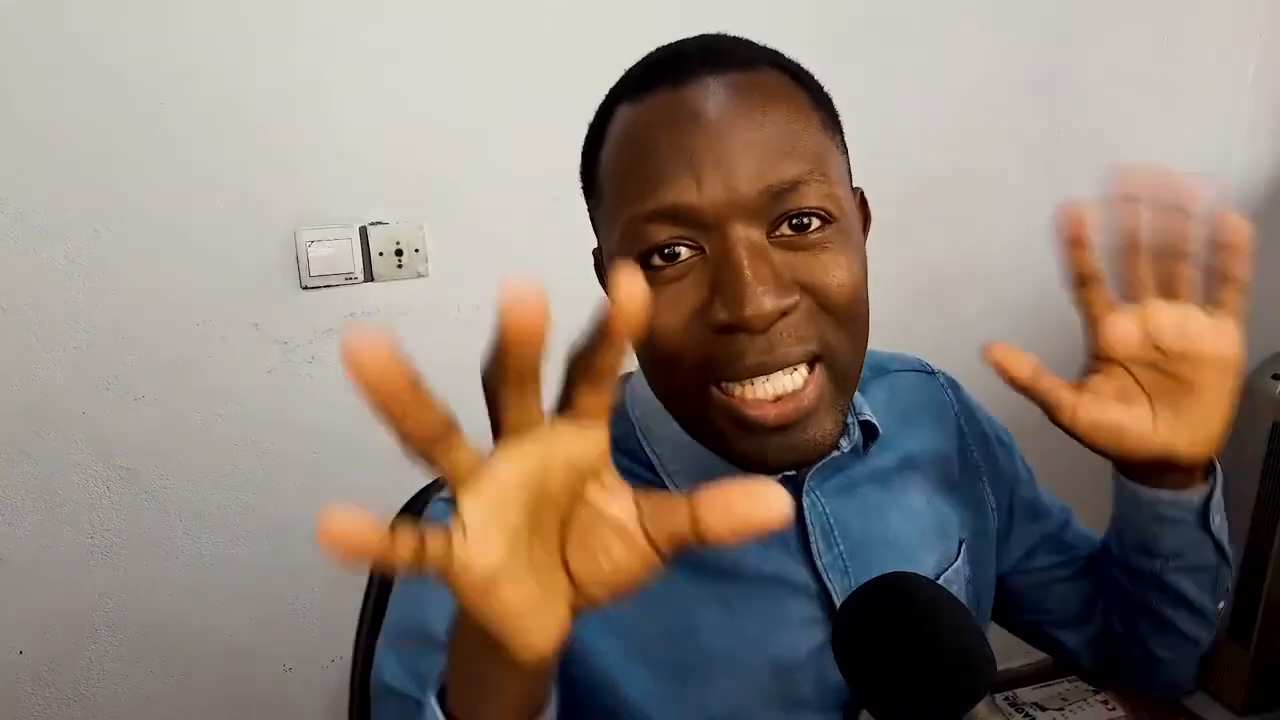